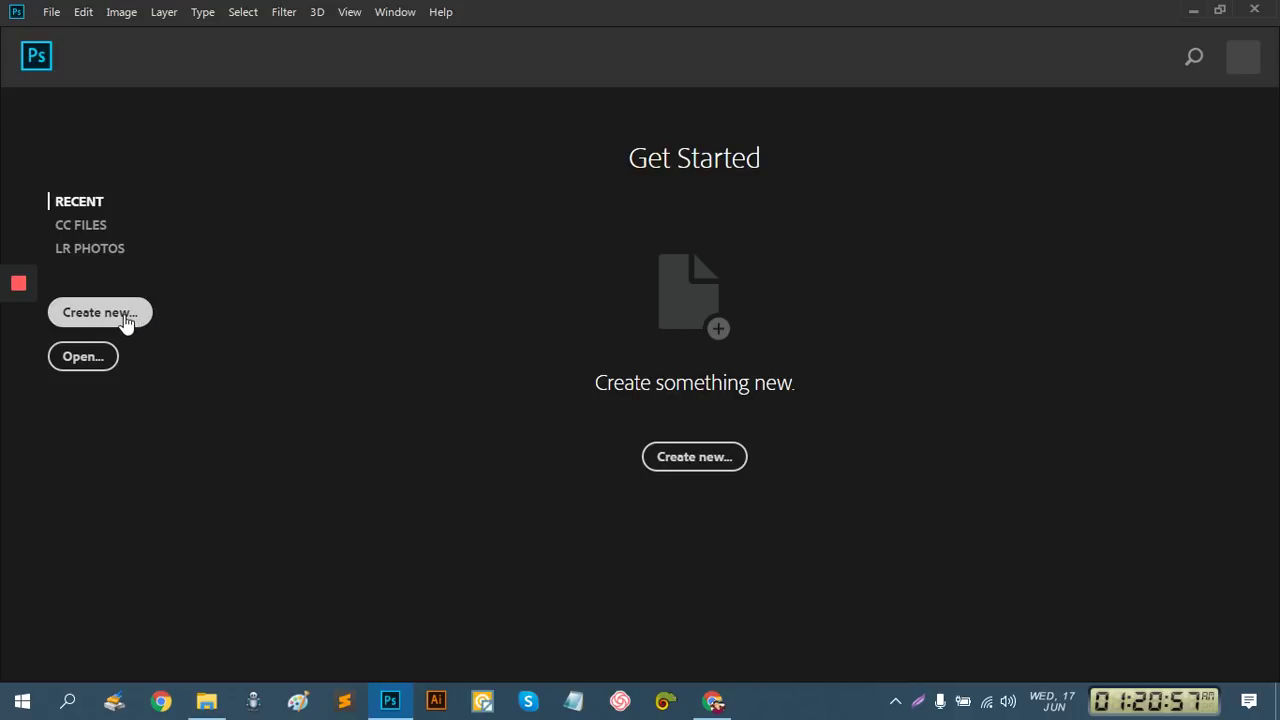
Start a new document with Create new on the Get Started screen, after briefly checking the File menu
left_click(50, 12)
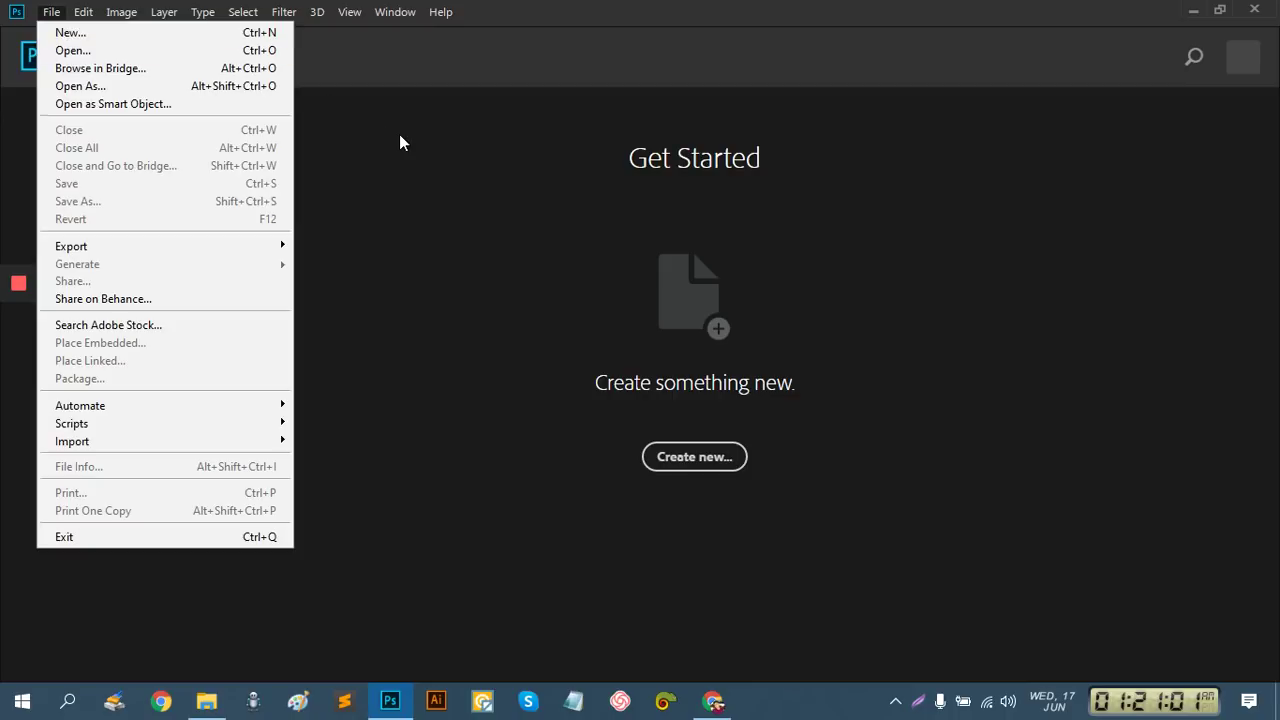
left_click(400, 135)
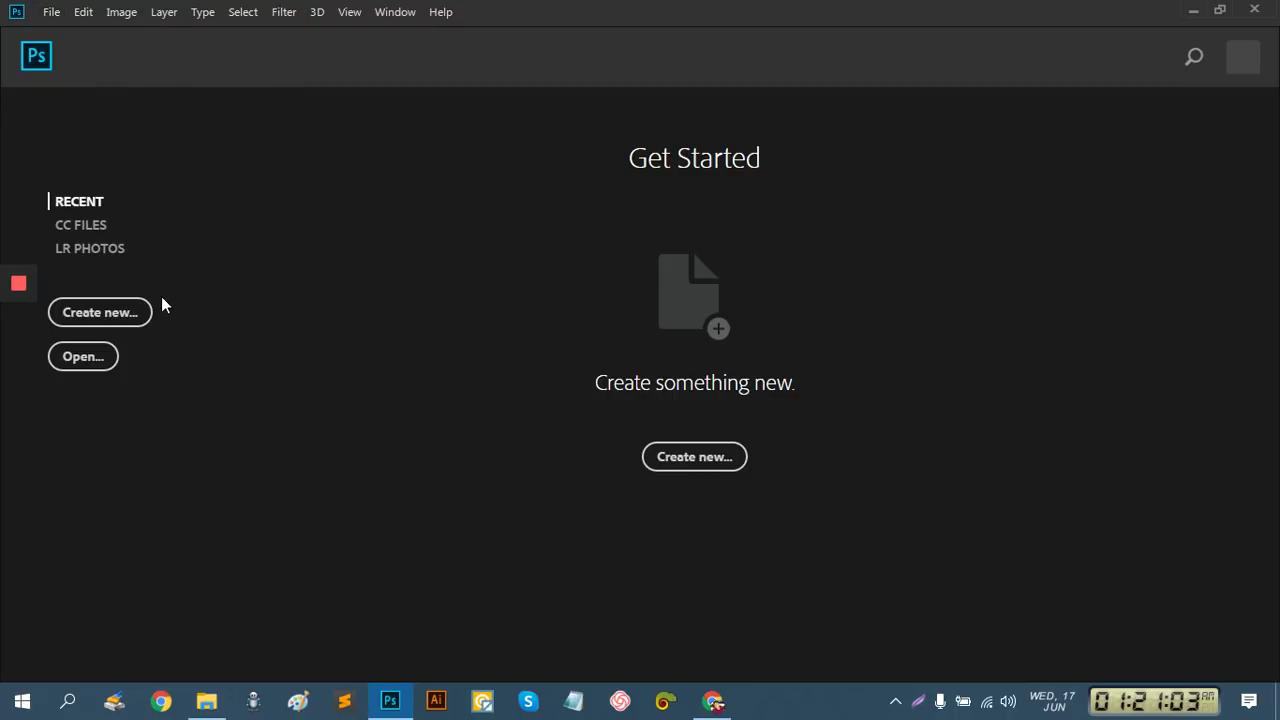
left_click(132, 318)
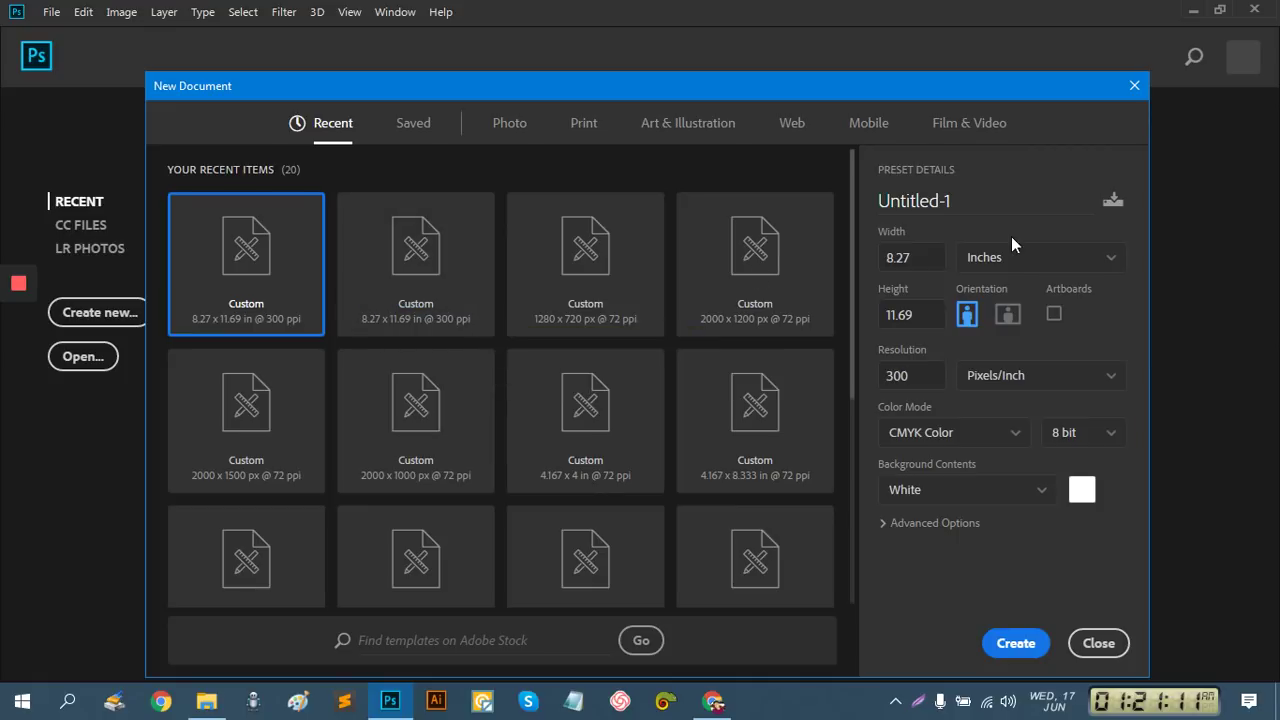
Set the new document to 8.52 × 11.94 in, 300 ppi, CMYK Color
left_click(916, 257)
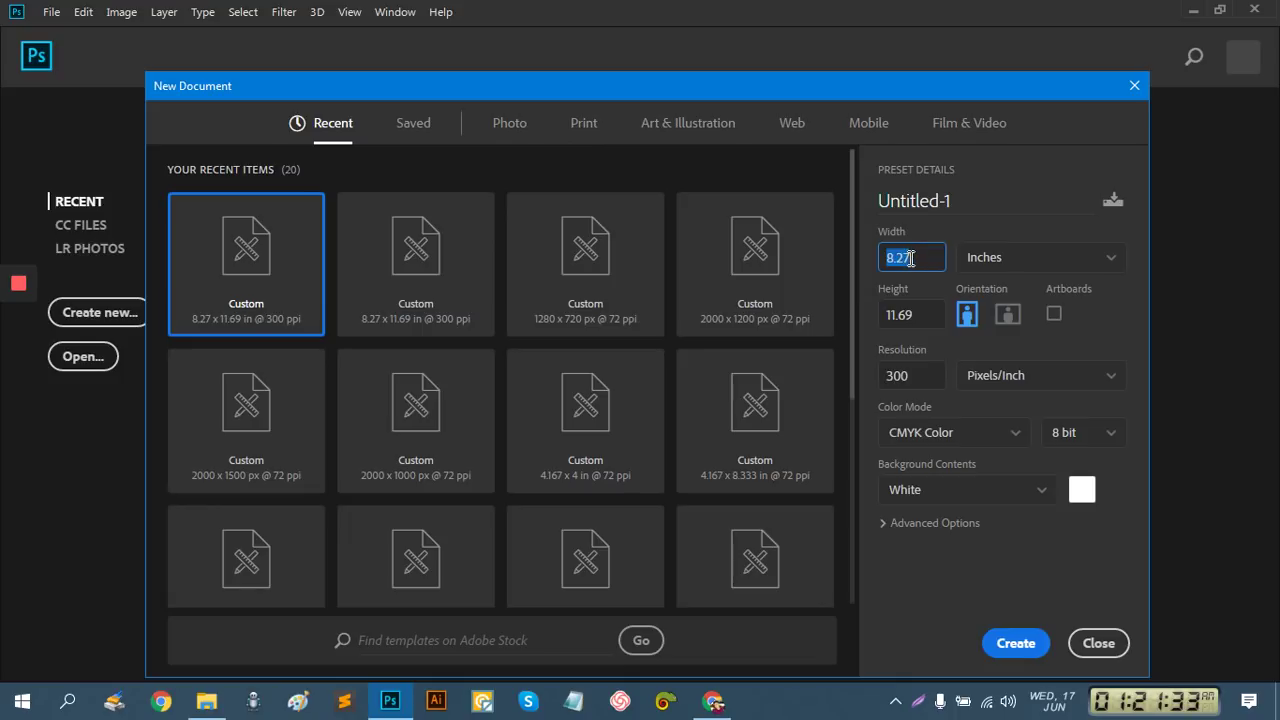
left_click(903, 258)
left_click_drag(920, 259, 837, 250)
type("8.52")
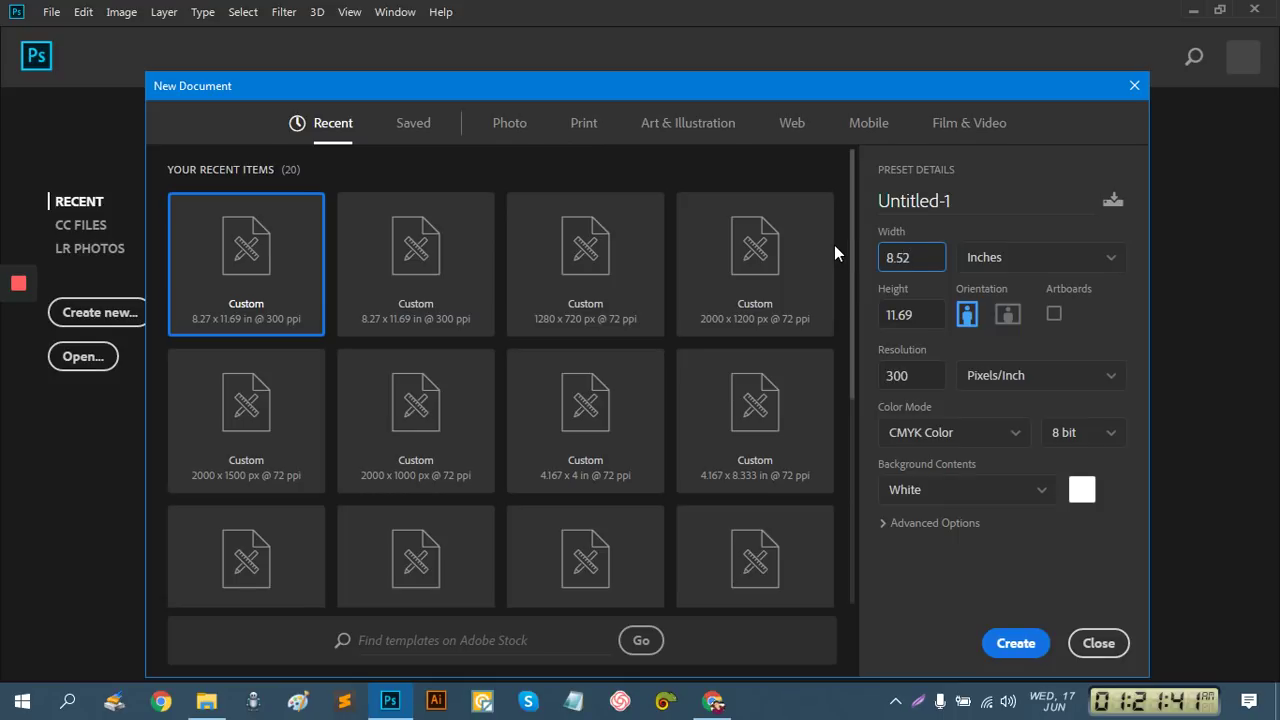
left_click_drag(921, 316, 864, 319)
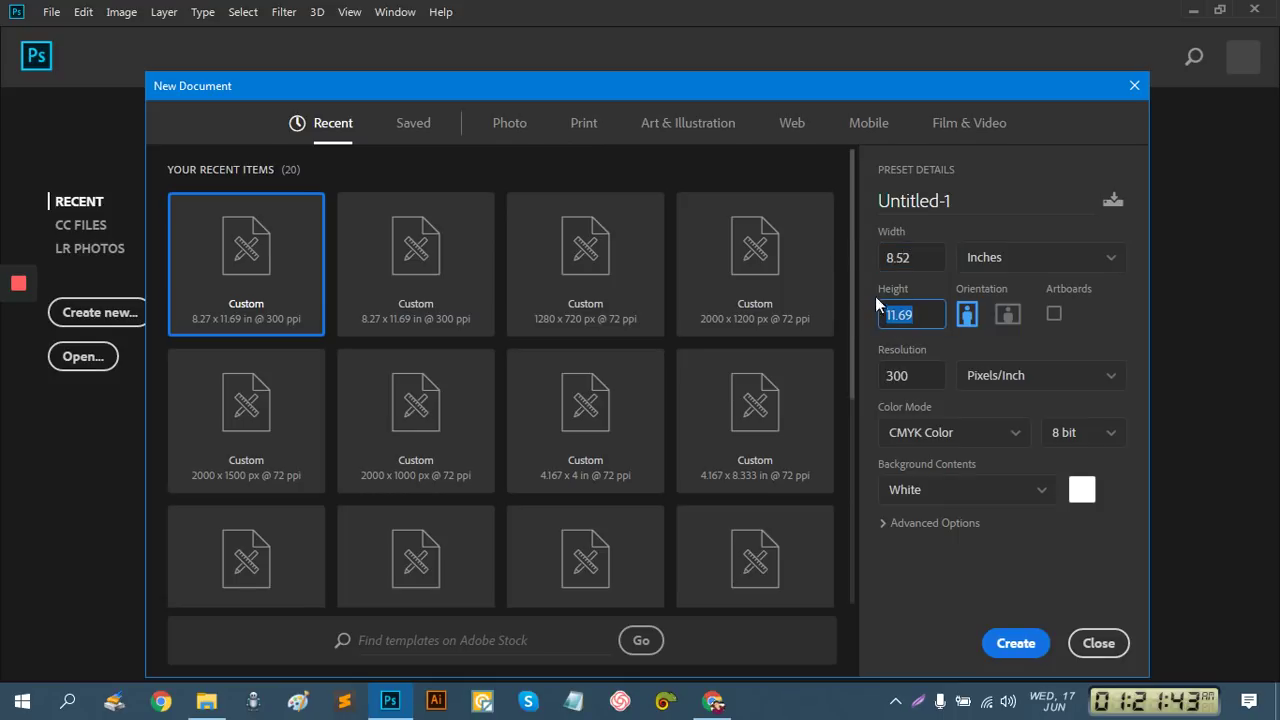
type("11.9")
left_click(933, 432)
left_click(931, 568)
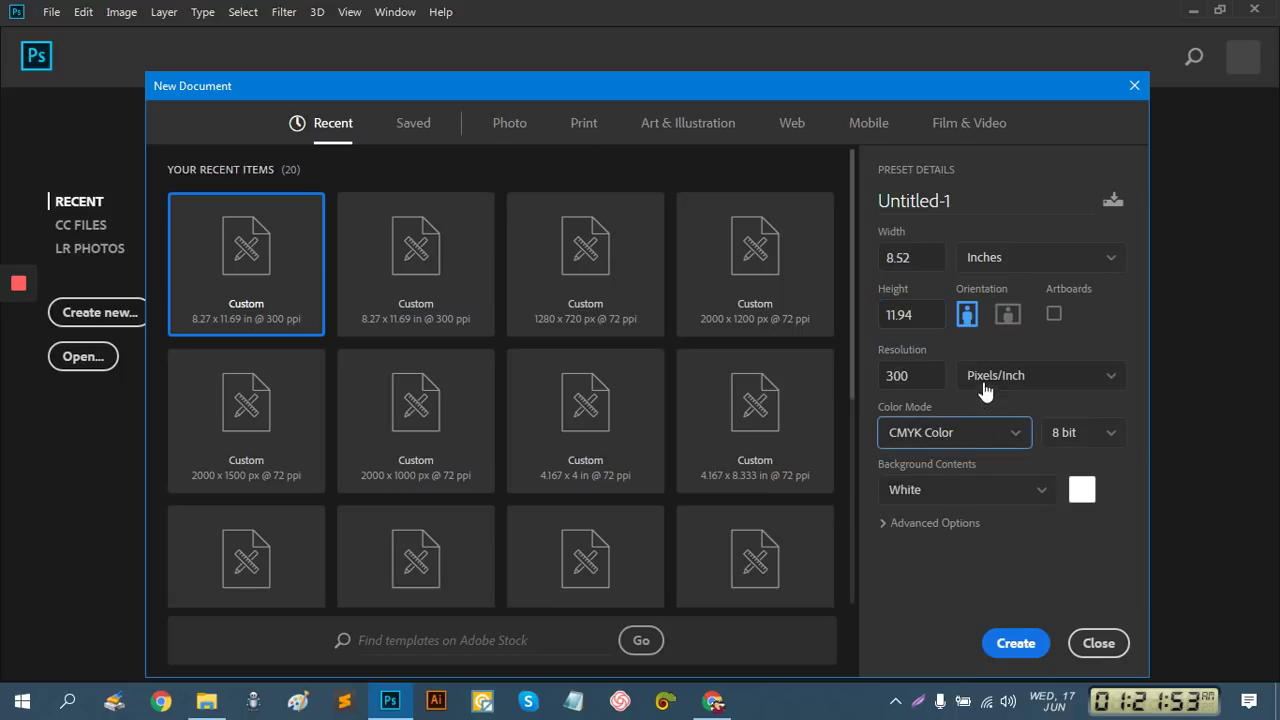
double_click(904, 375)
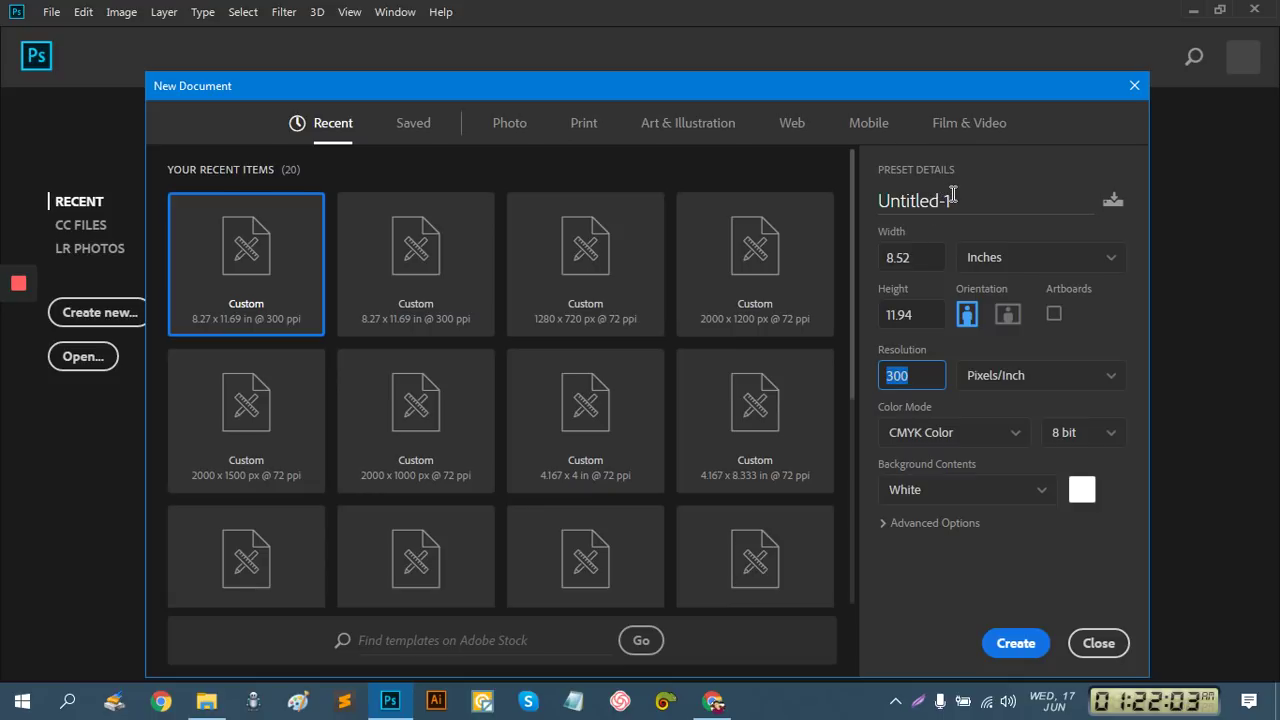
Name the document 'Restaurant Flyer' and create it
left_click(950, 207)
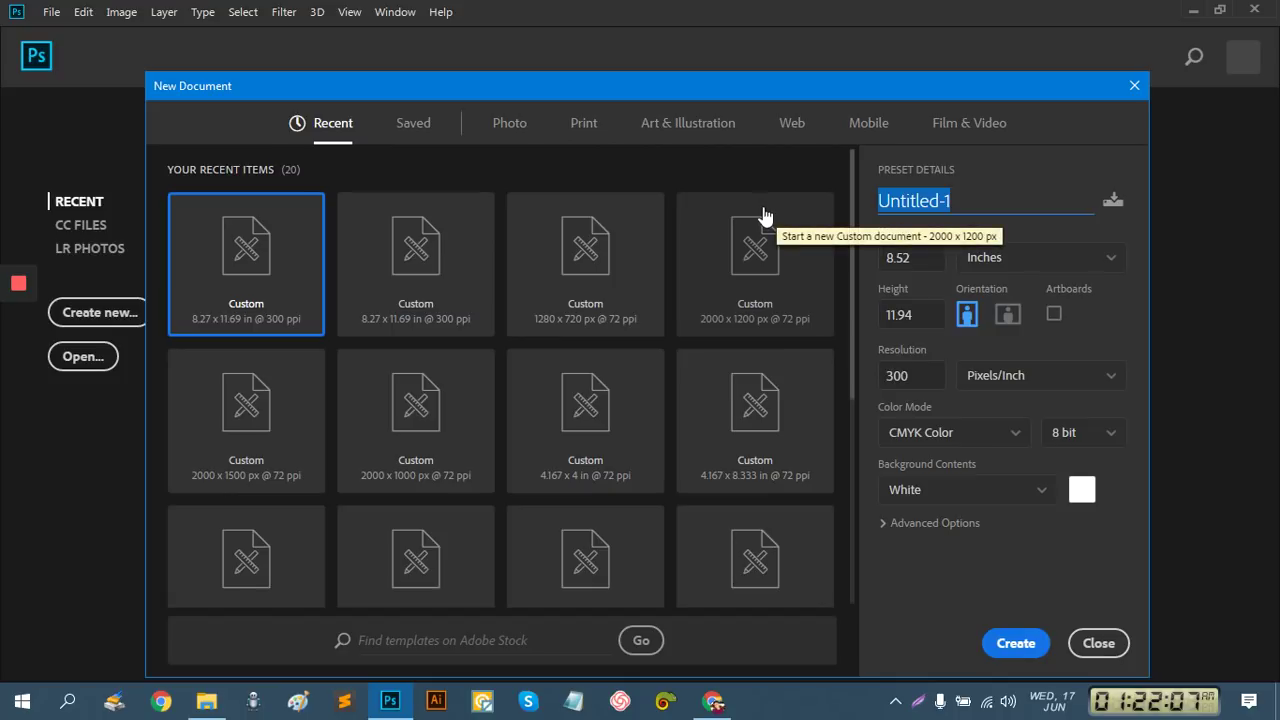
type("re")
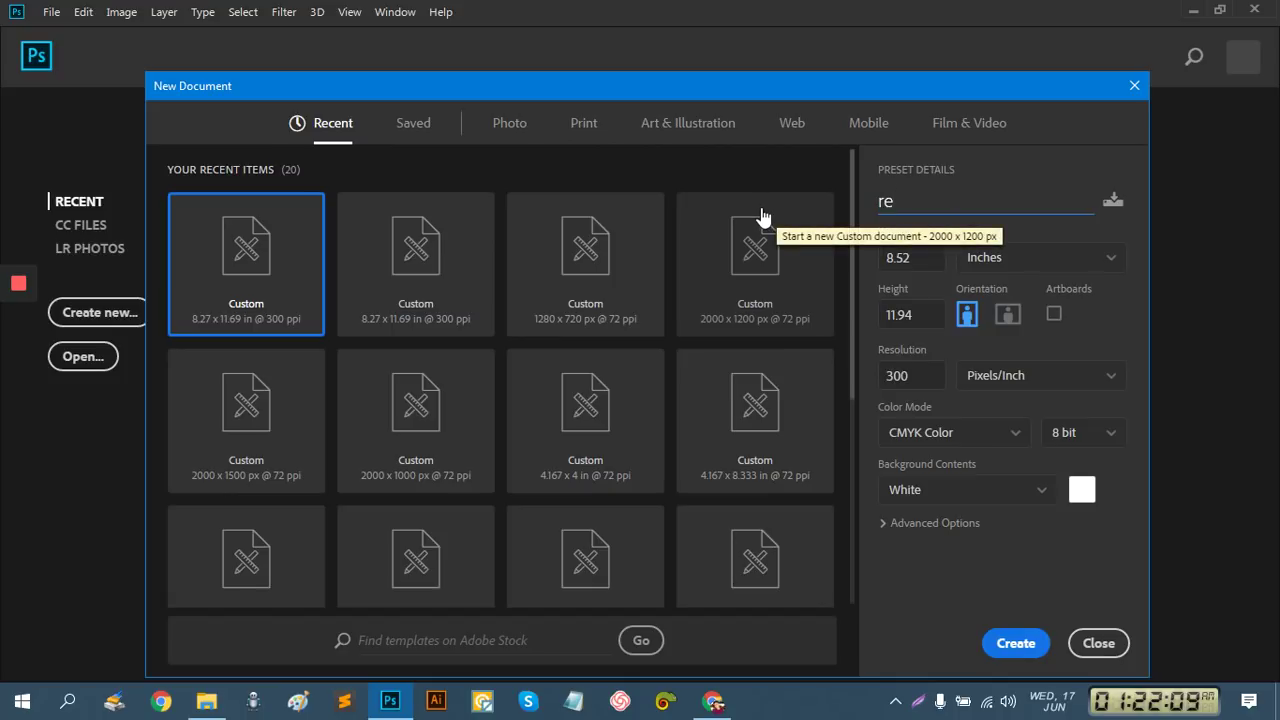
key("BackSpace")
key("BackSpace")
type("Restaurant ")
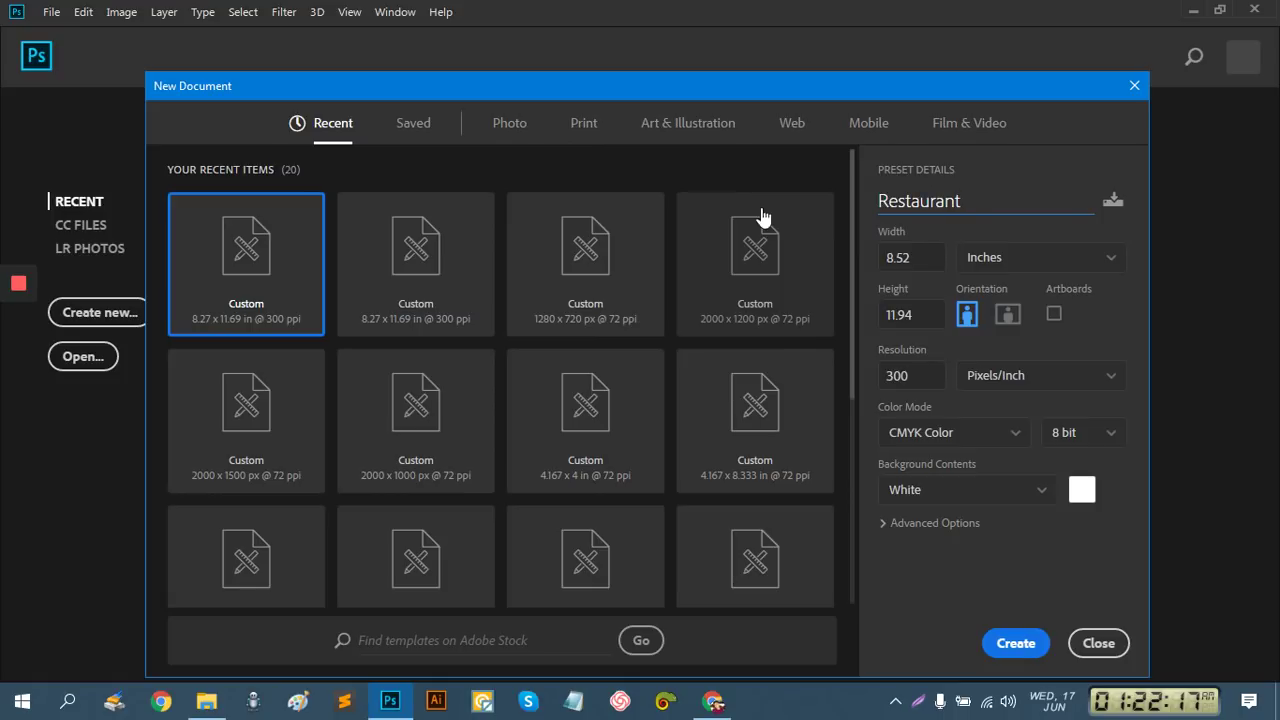
type("Flyer")
left_click(1016, 643)
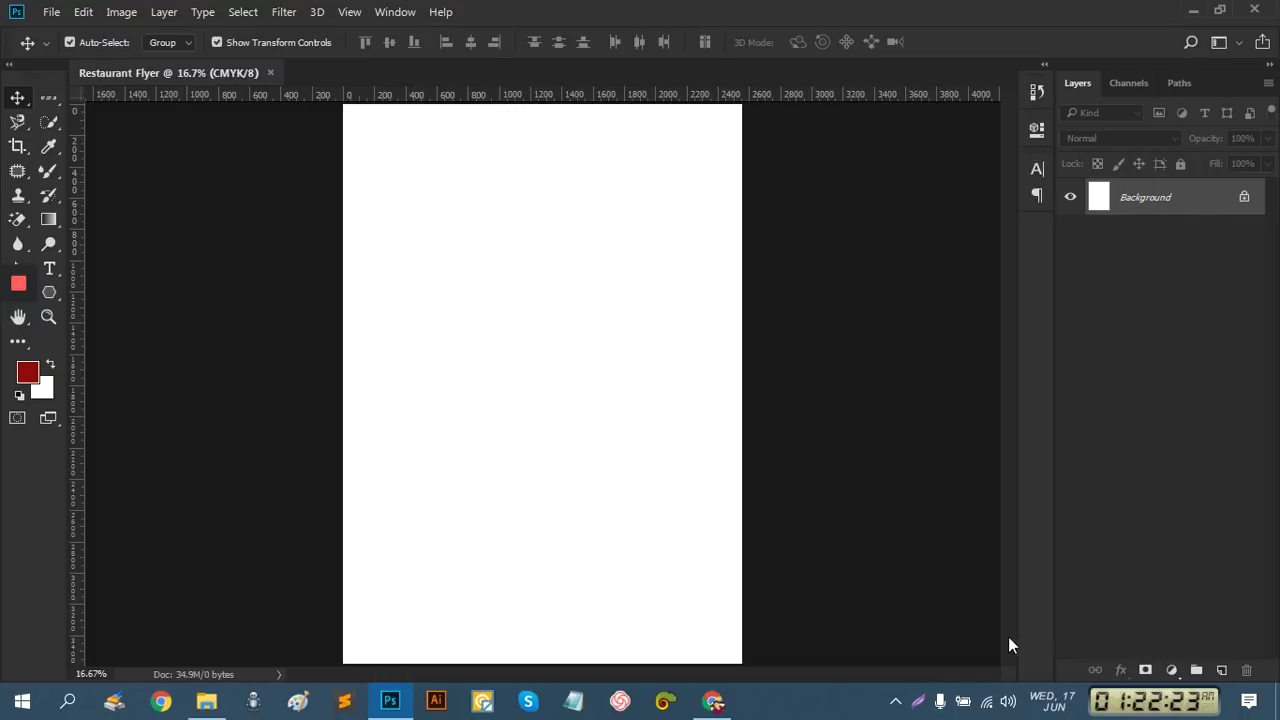
Zoom out and start a 0.25 × 0.25 in rectangle with the Rectangle Tool
key("ctrl")
key("ctrl+minus")
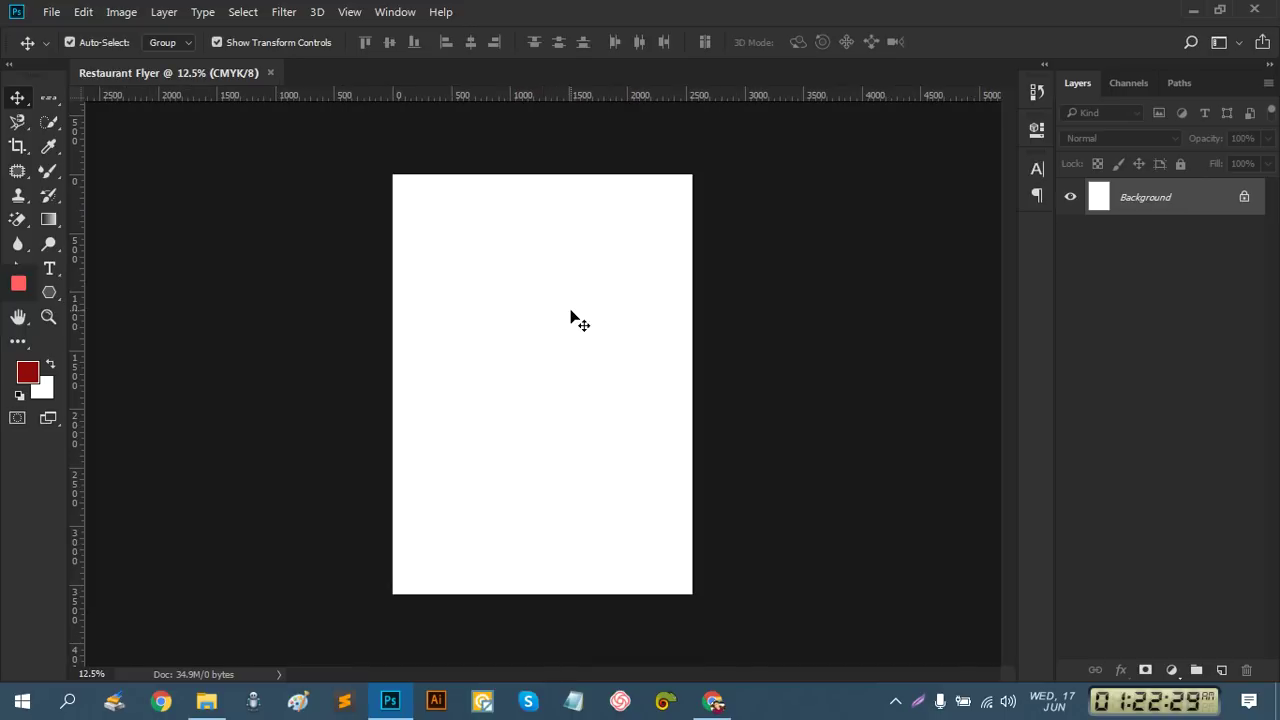
left_click(49, 292)
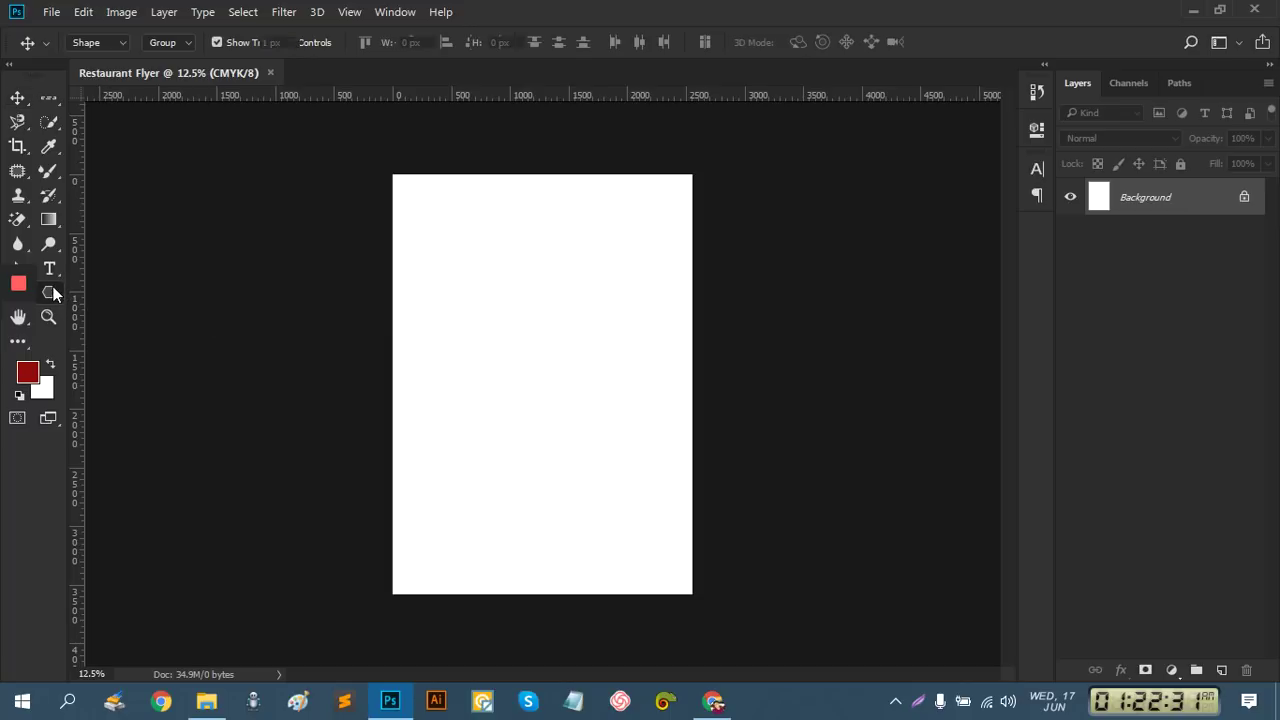
left_click(130, 292)
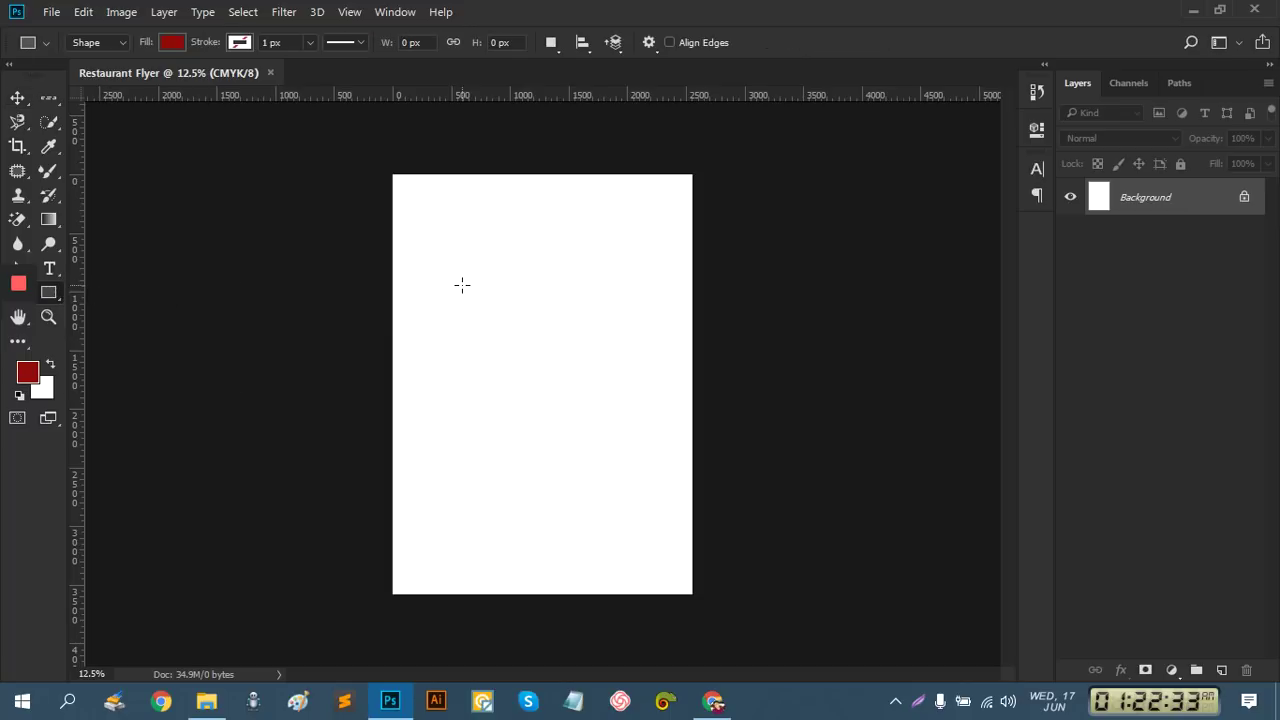
left_click(462, 285)
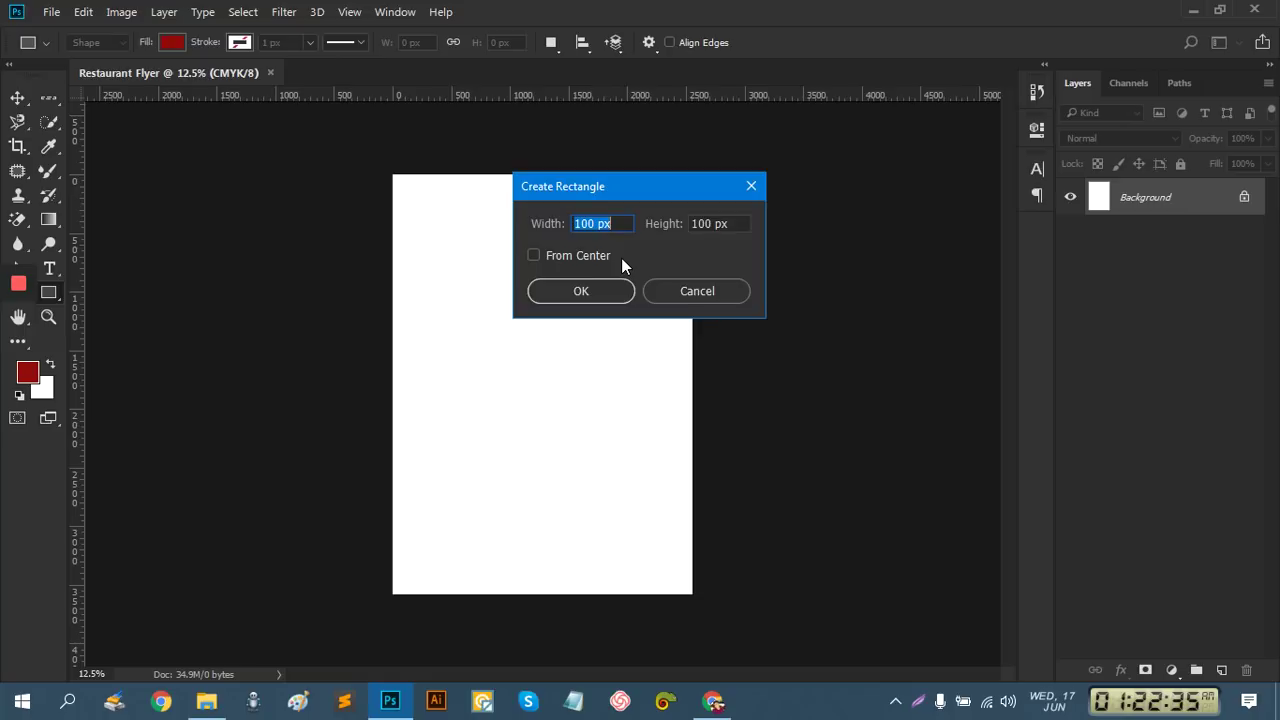
key("BackSpace")
type(".25 in")
left_click_drag(730, 223, 658, 215)
type(".250")
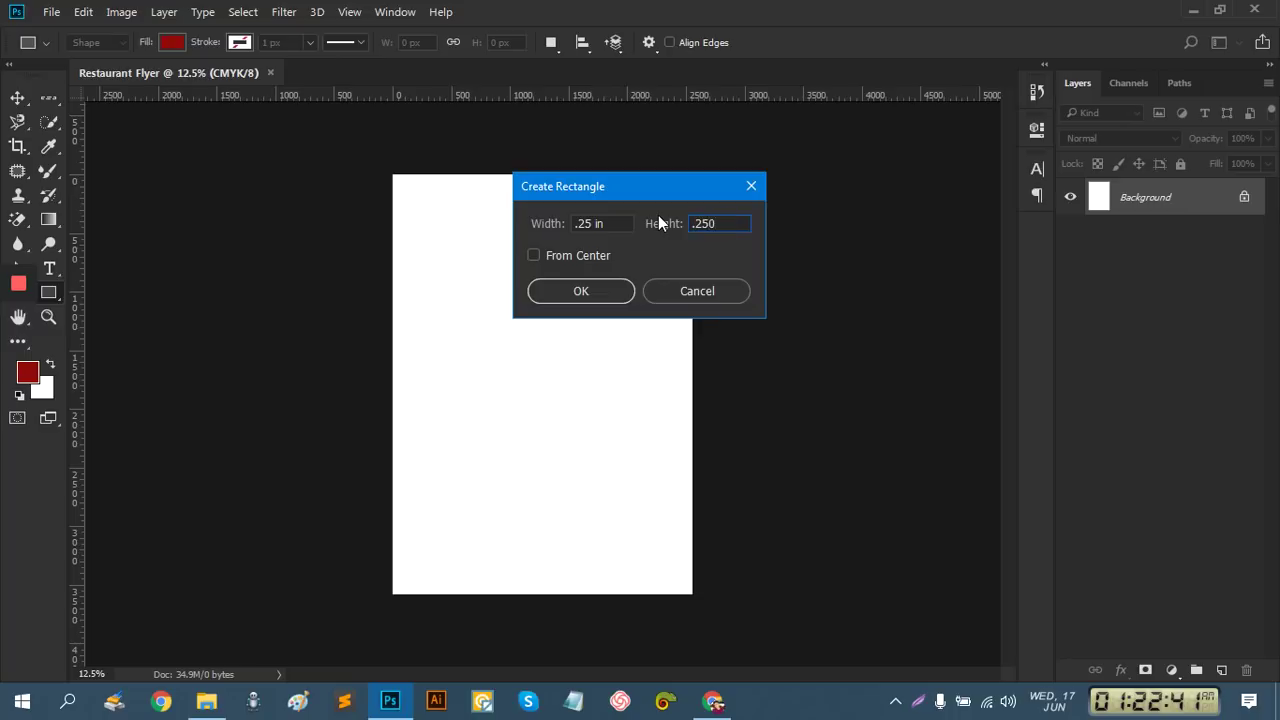
key("BackSpace")
Create the quarter-inch red square and snap it to the page's top-left corner
left_click(560, 292)
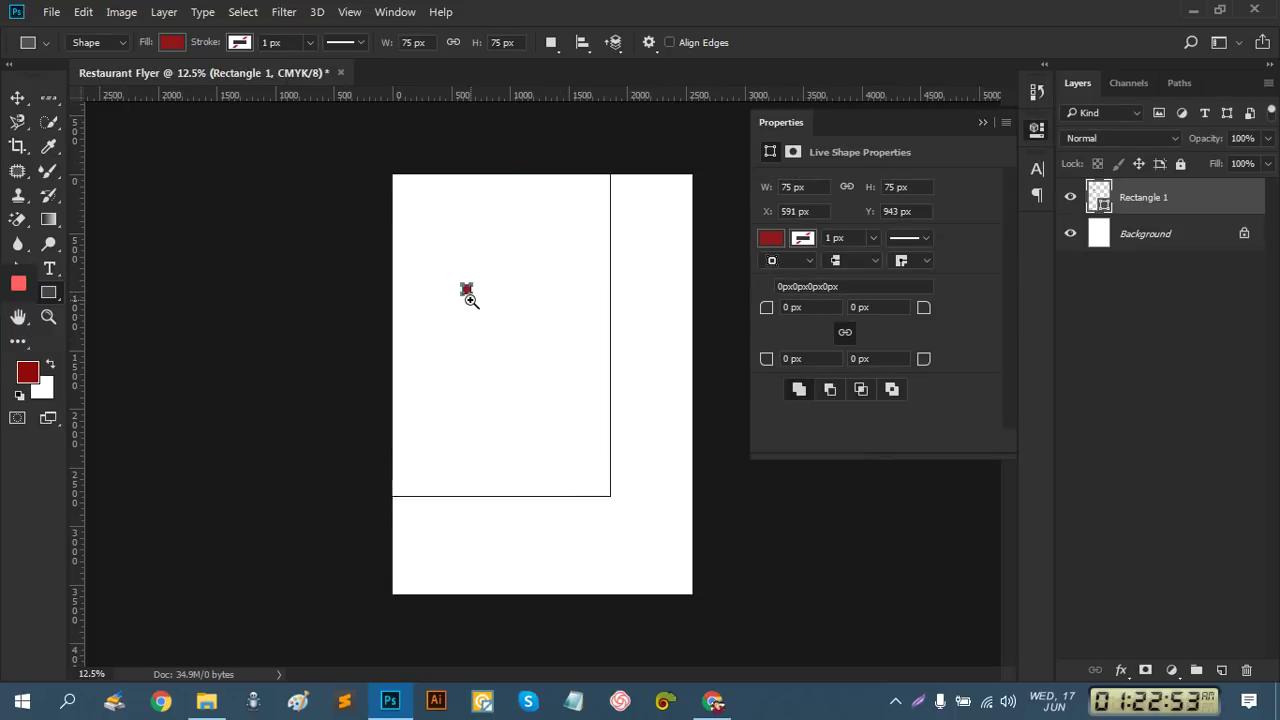
left_click(470, 300, "ctrl")
left_click_drag(437, 240, 497, 433)
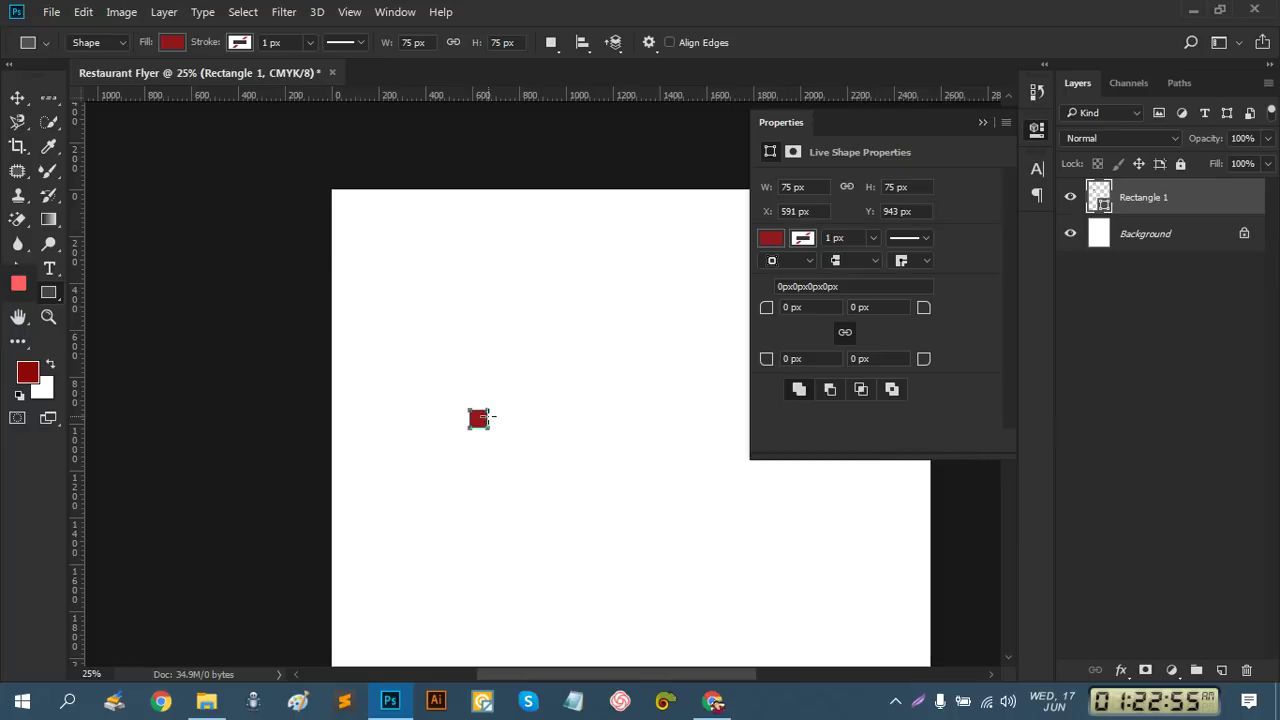
left_click(18, 97)
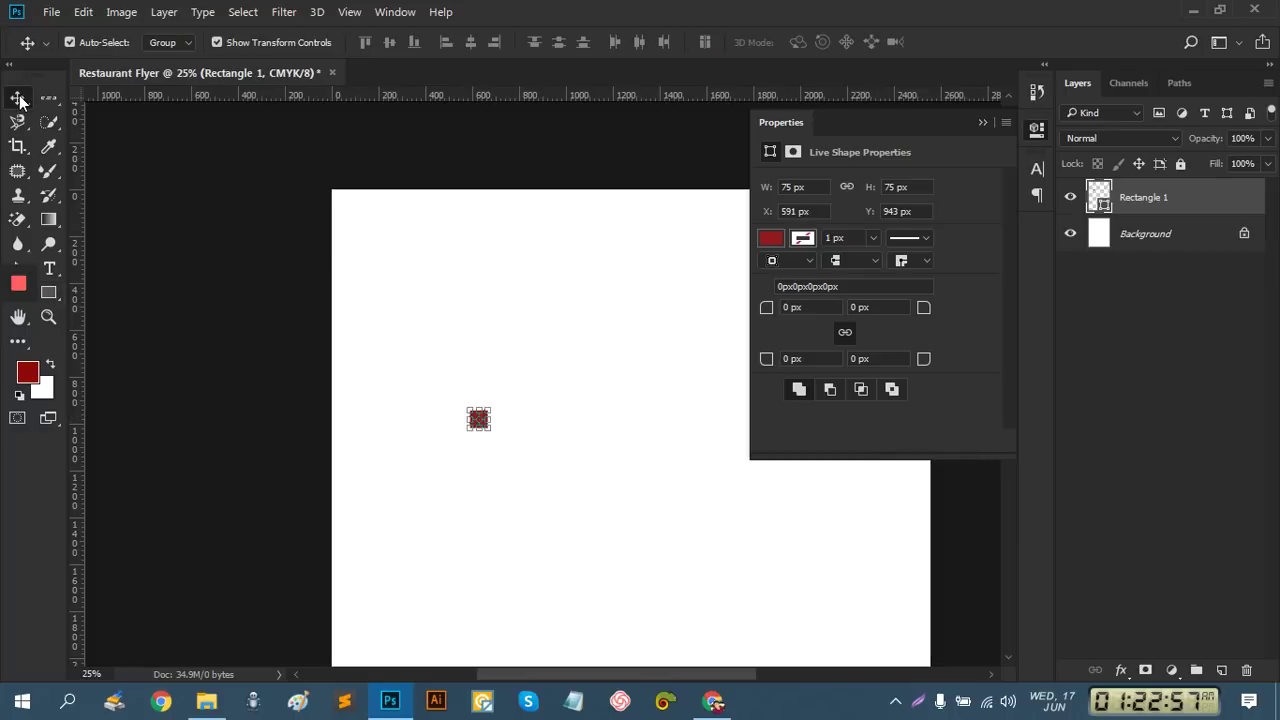
left_click(478, 424, "ctrl")
left_click(478, 424, "ctrl")
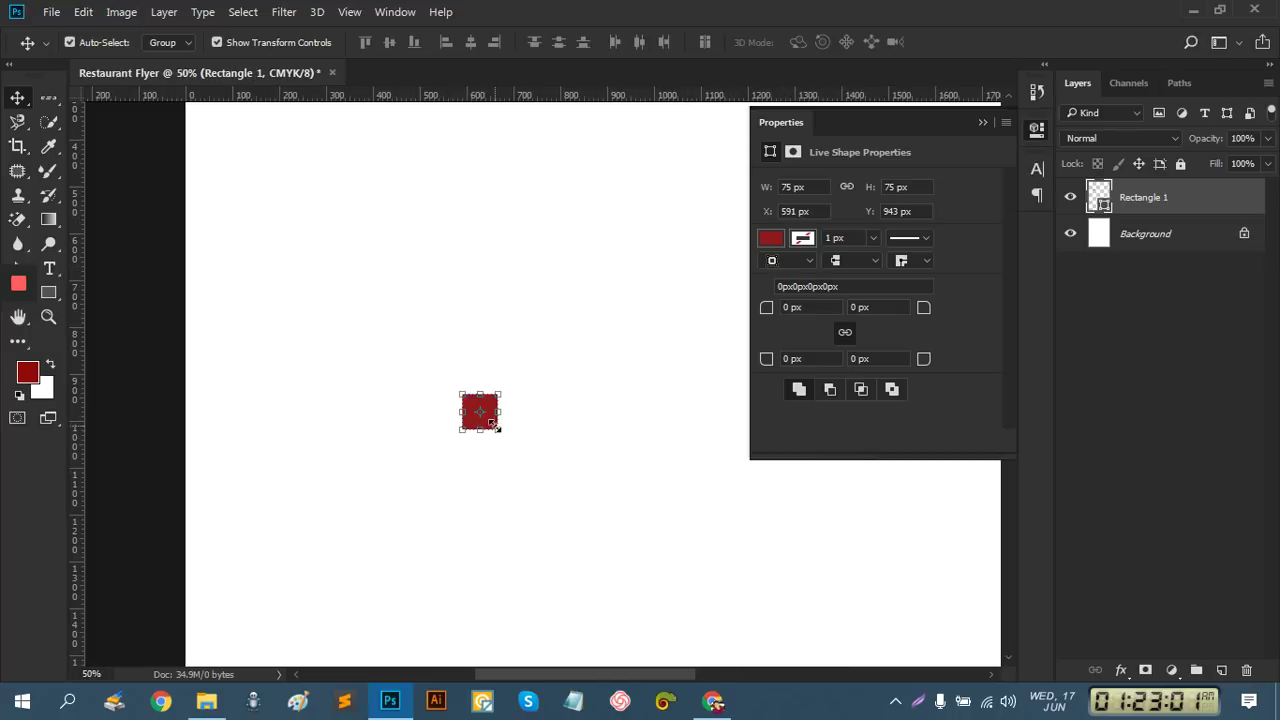
left_click_drag(492, 424, 292, 193)
left_click_drag(451, 424, 316, 255)
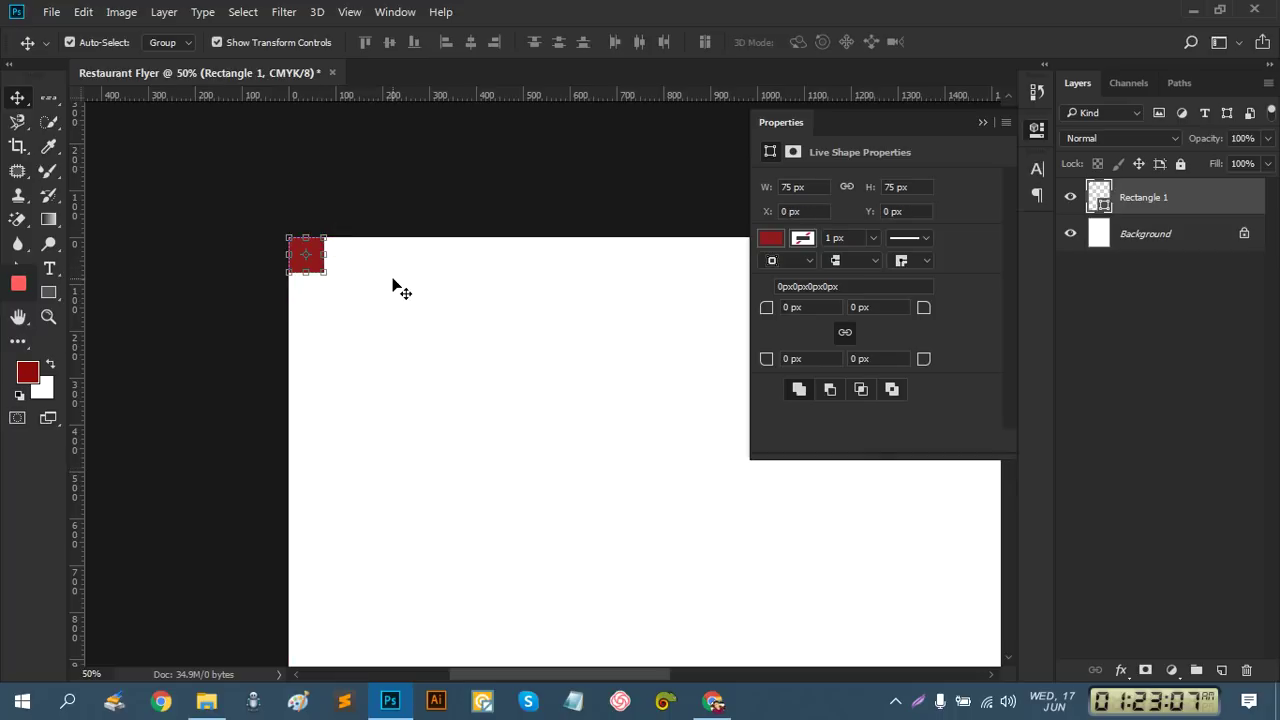
left_click(328, 289, "ctrl")
left_click(378, 290, "ctrl")
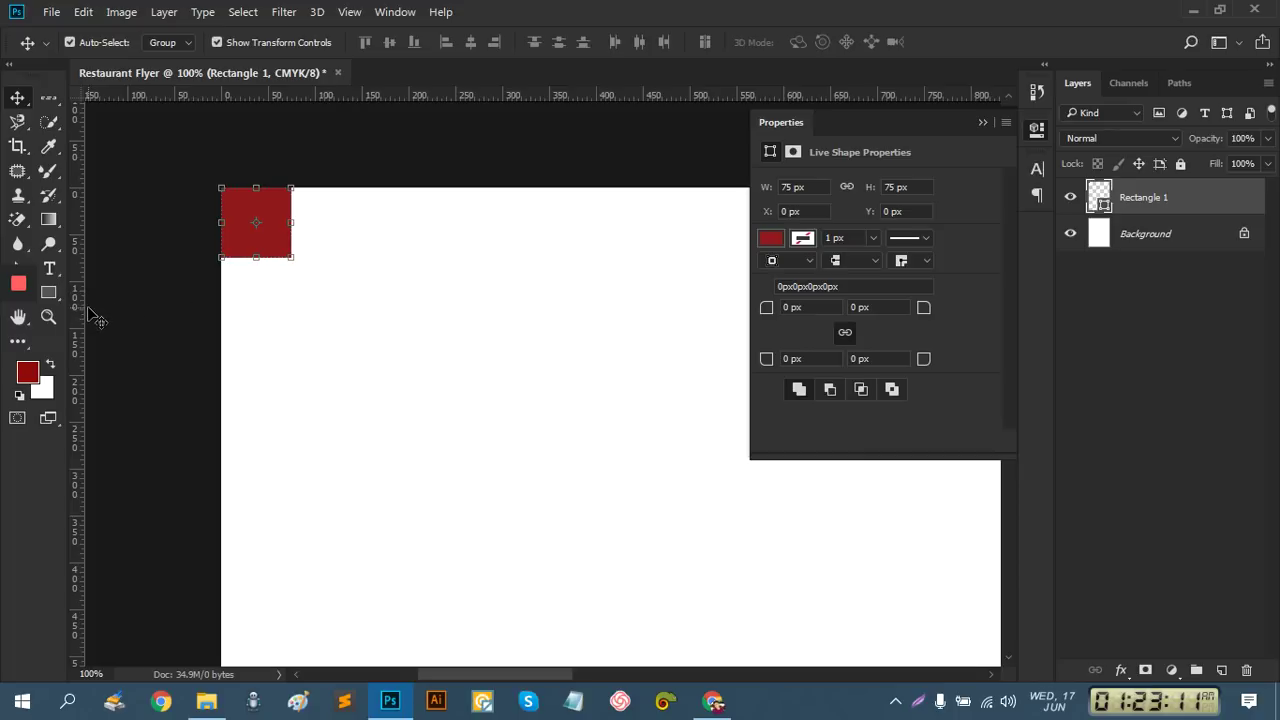
Frame the square, inset to X 38, Y 38 px, with four ruler guides
left_click_drag(81, 307, 257, 304)
left_click_drag(360, 94, 354, 224)
left_click_drag(277, 247, 306, 277)
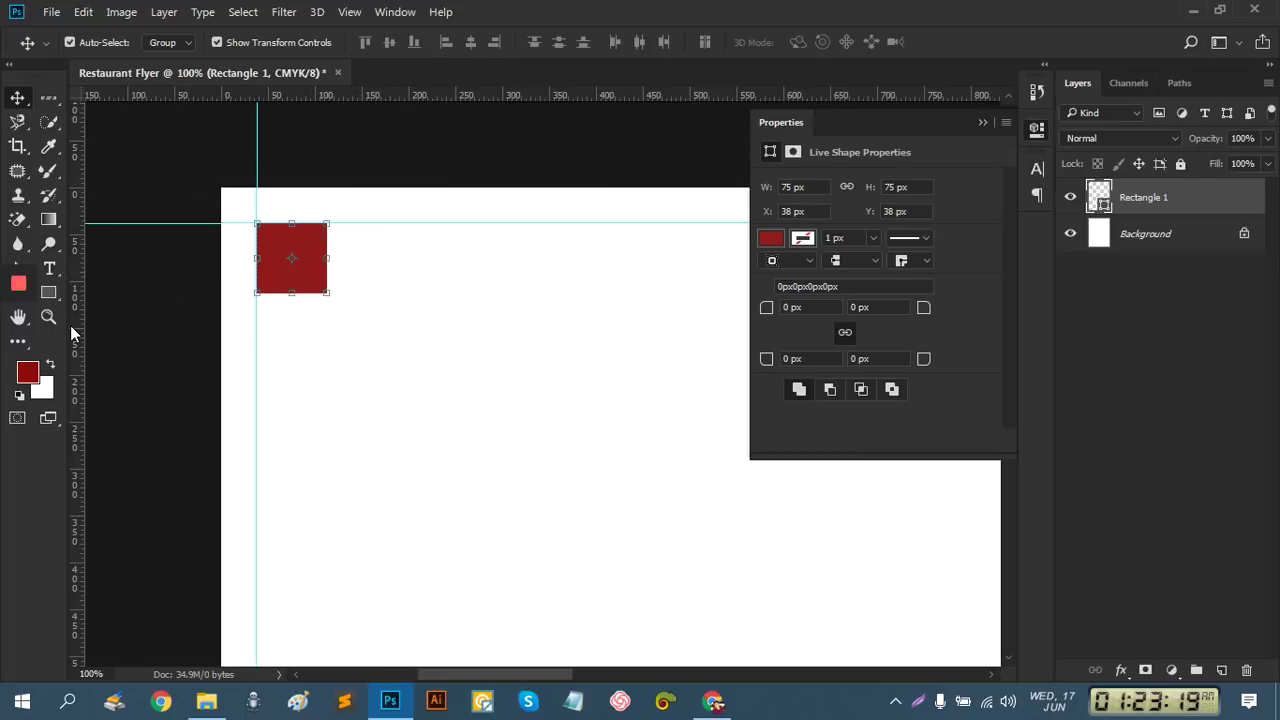
left_click_drag(71, 333, 327, 329)
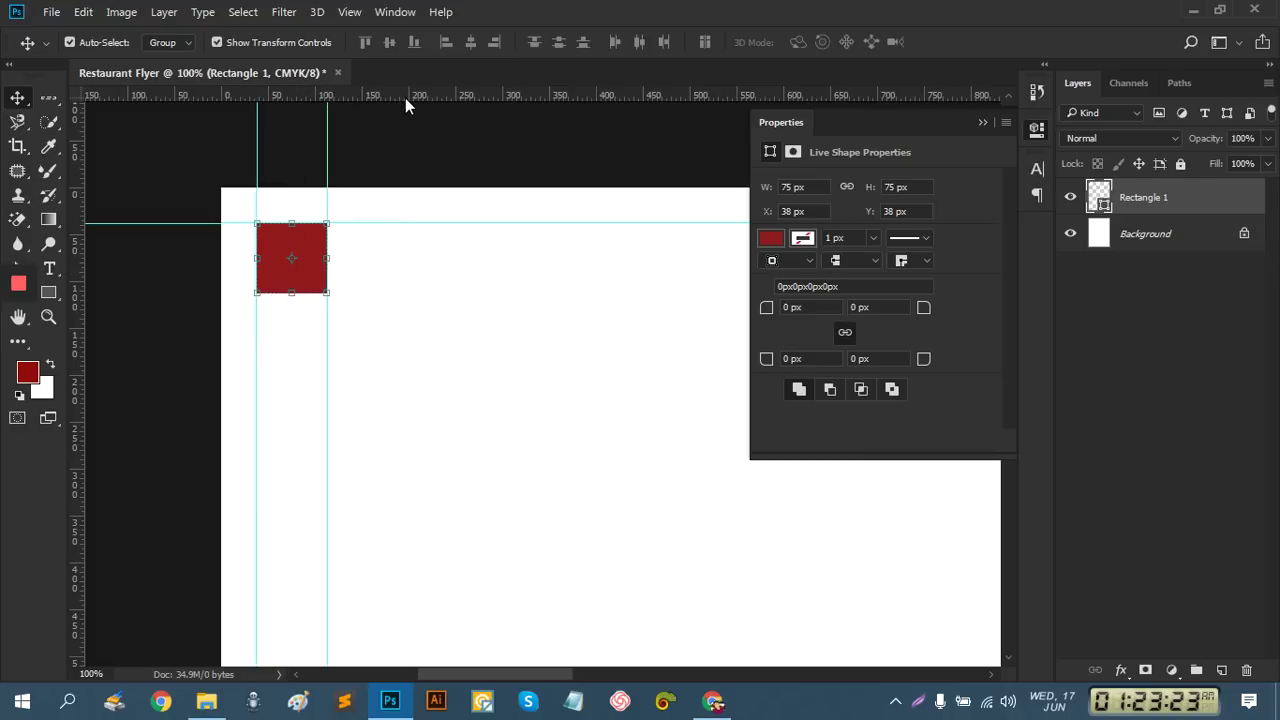
left_click_drag(405, 98, 394, 293)
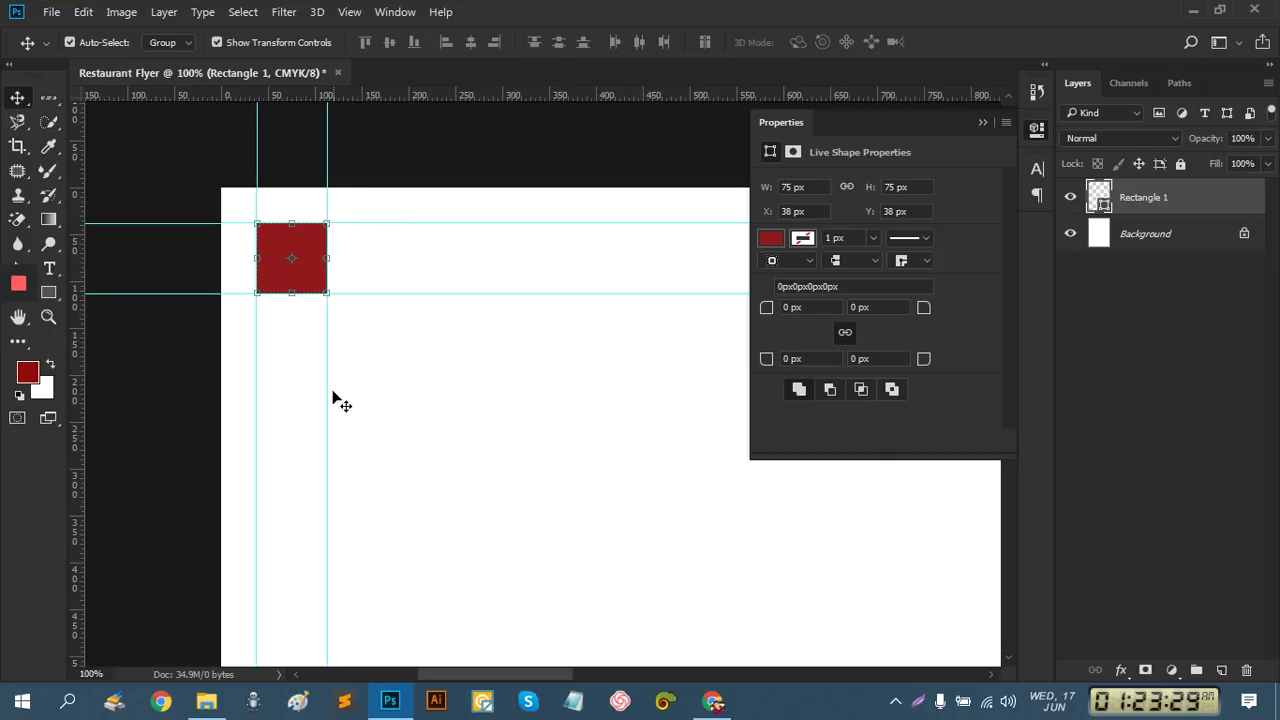
key("ctrl+alt+space")
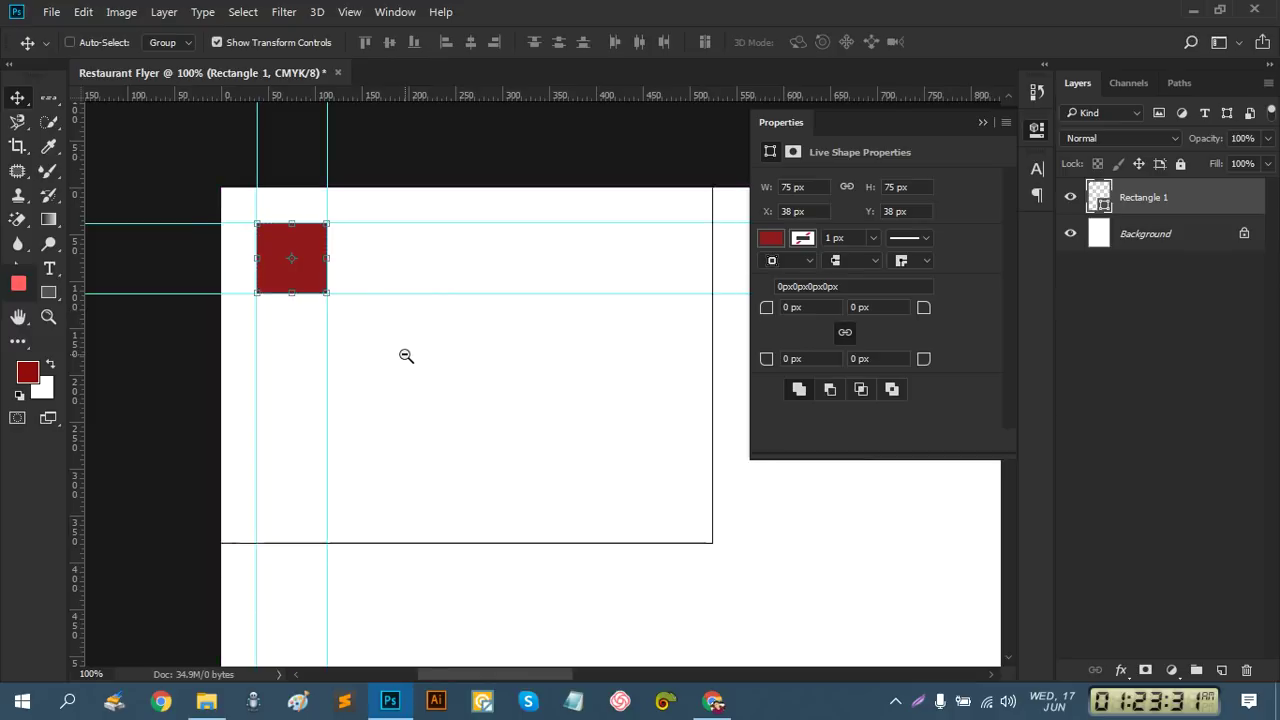
Free Transform the red square down toward the lower middle of the page
left_click(406, 356)
left_click(406, 356)
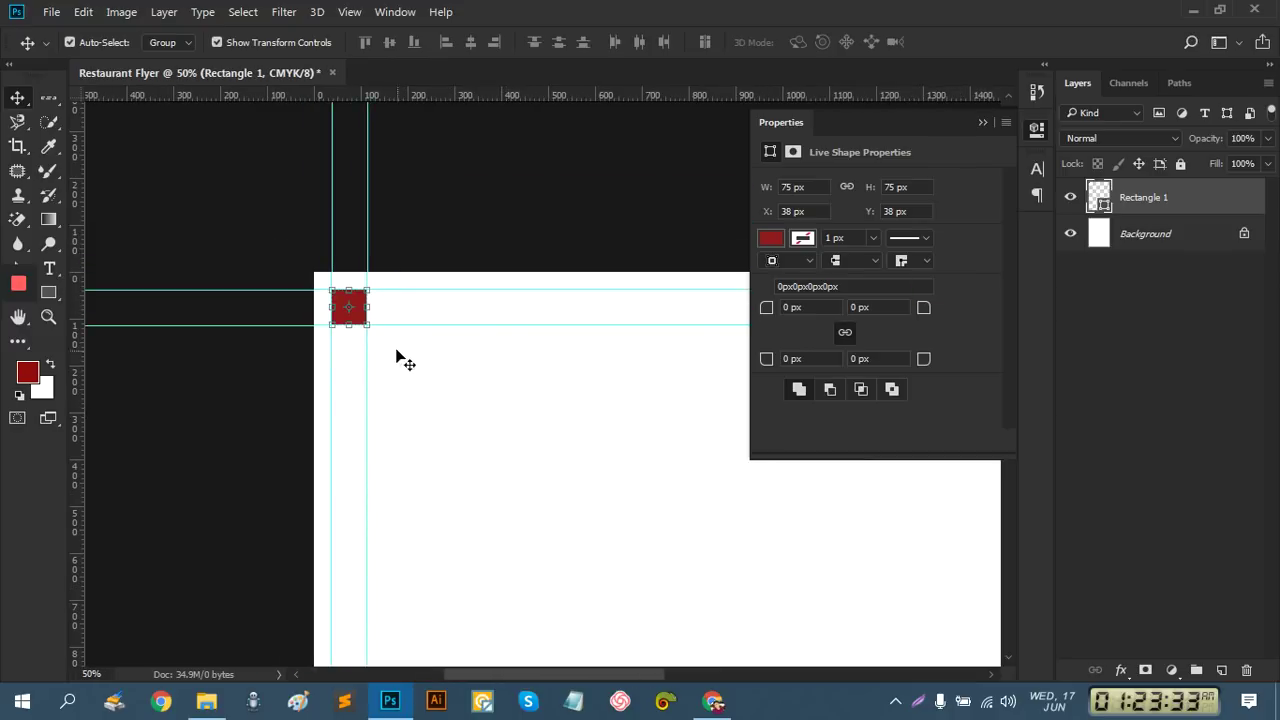
left_click_drag(360, 318, 585, 574)
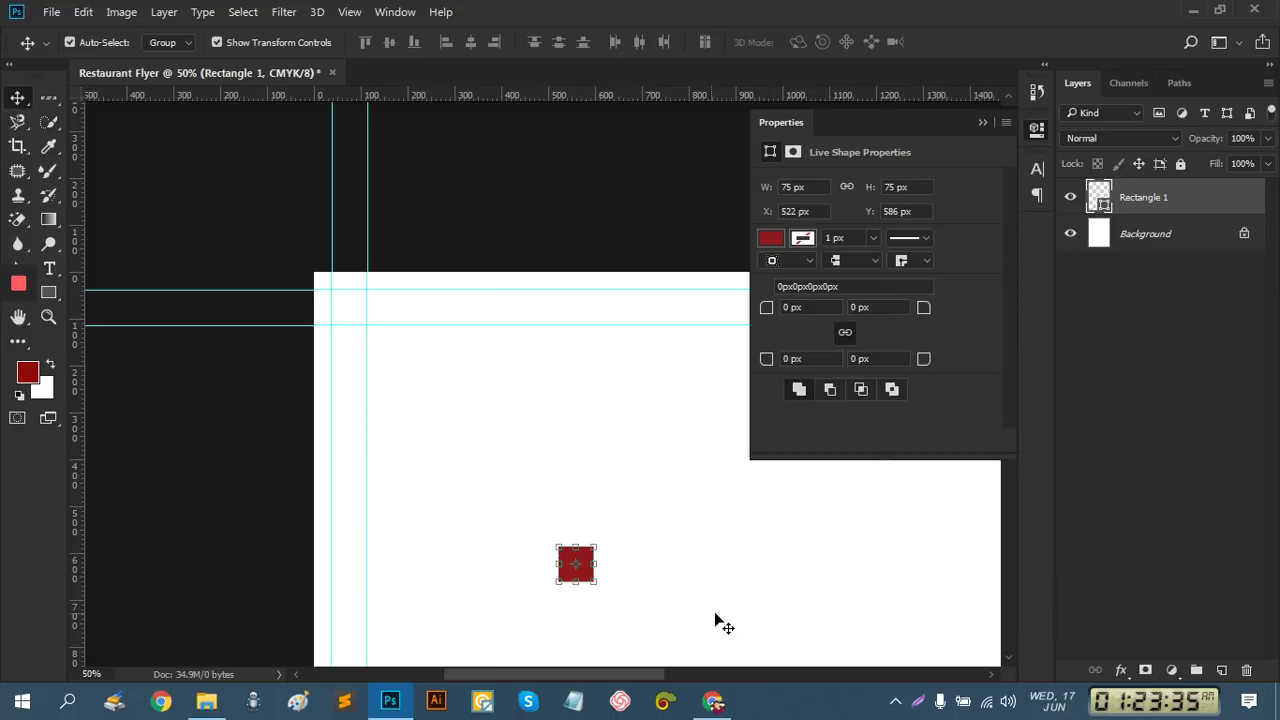
left_click_drag(786, 606, 365, 256)
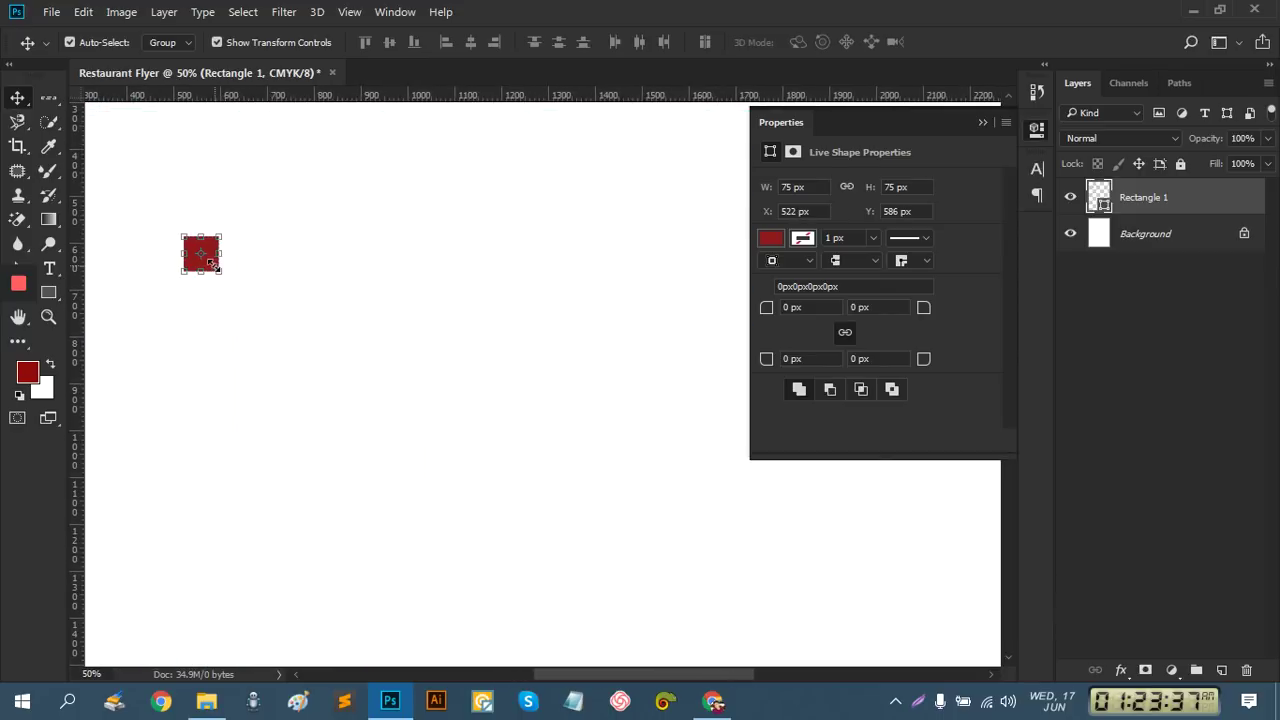
key("ctrl+t")
left_click(543, 511, "alt")
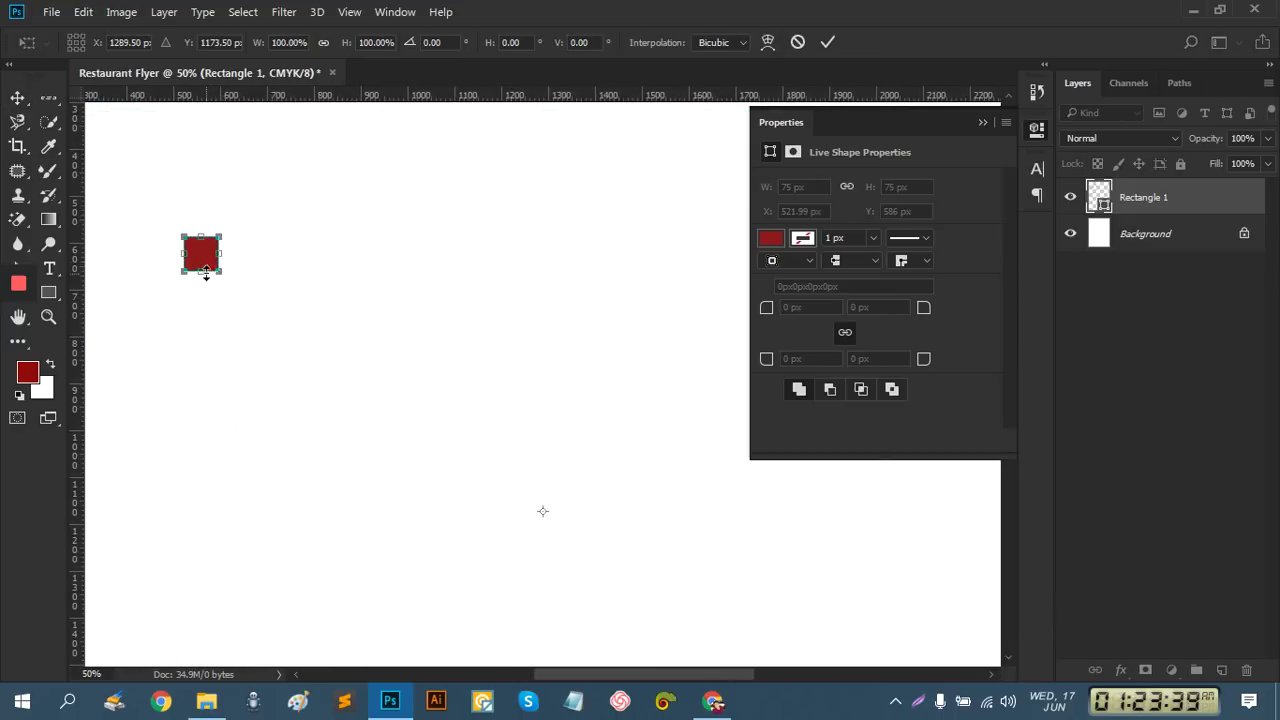
left_click_drag(205, 272, 712, 641)
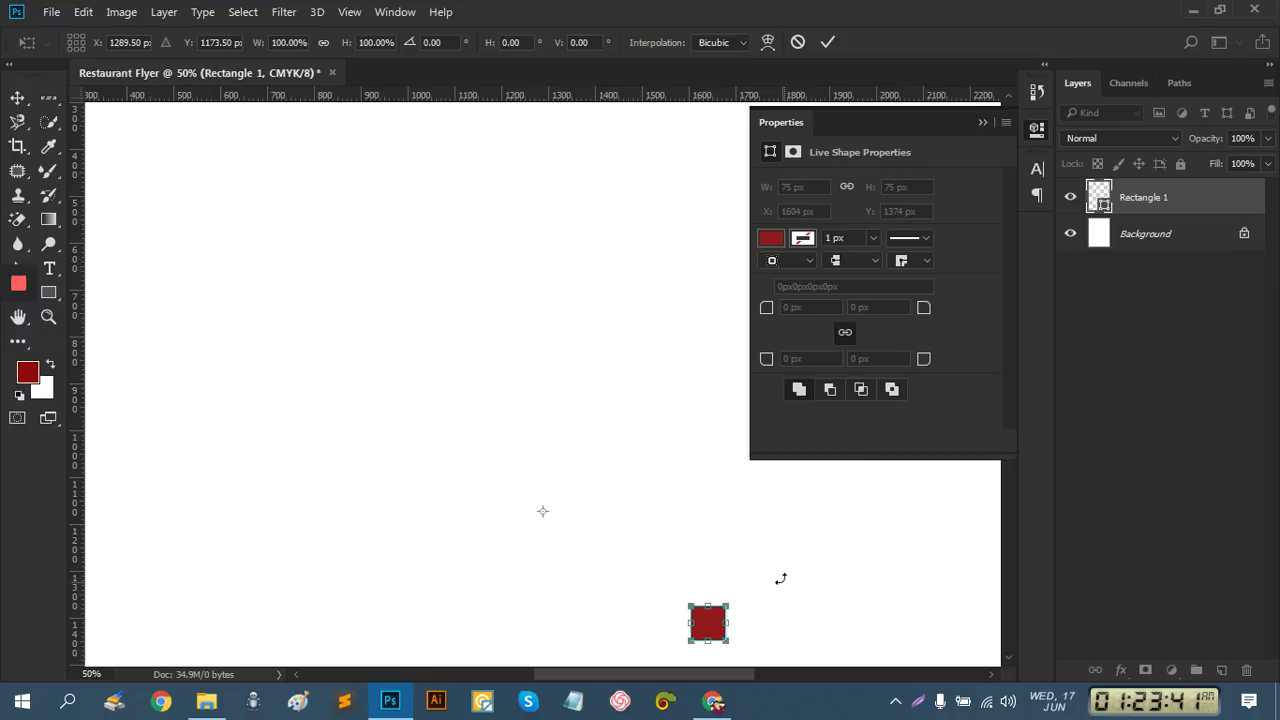
left_click(600, 480, "alt")
left_click_drag(646, 517, 354, 191)
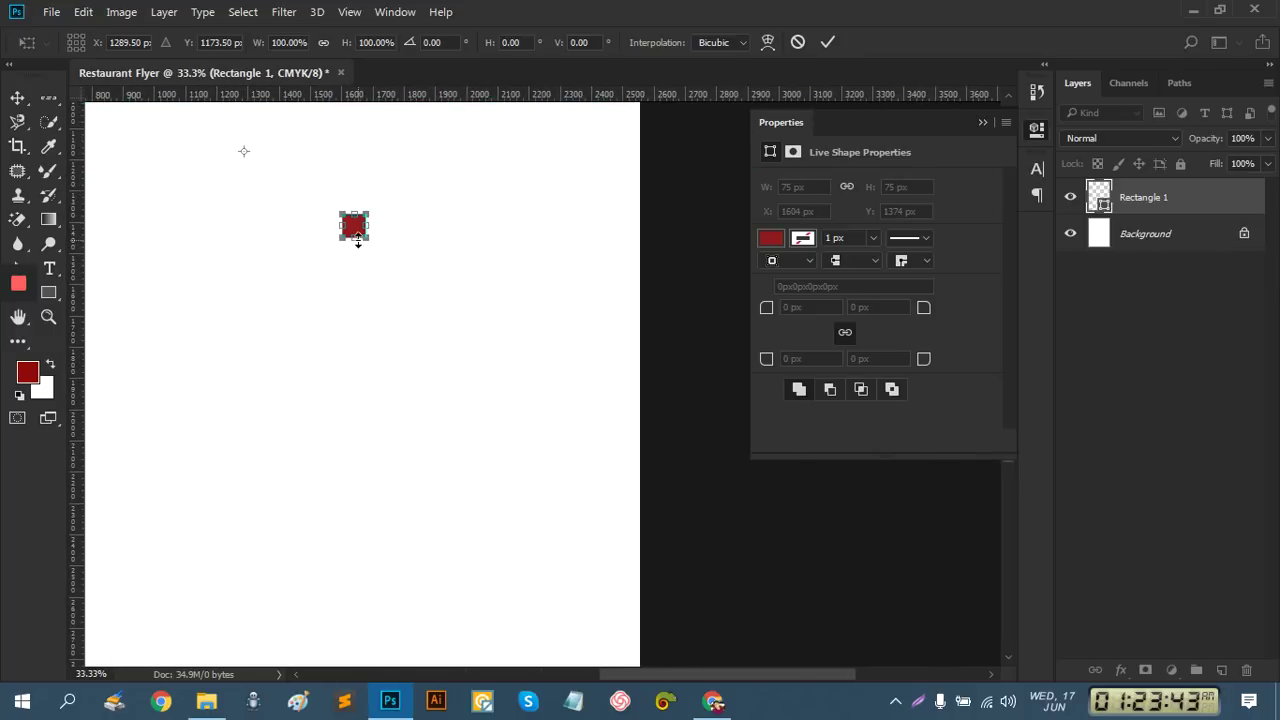
left_click(826, 43)
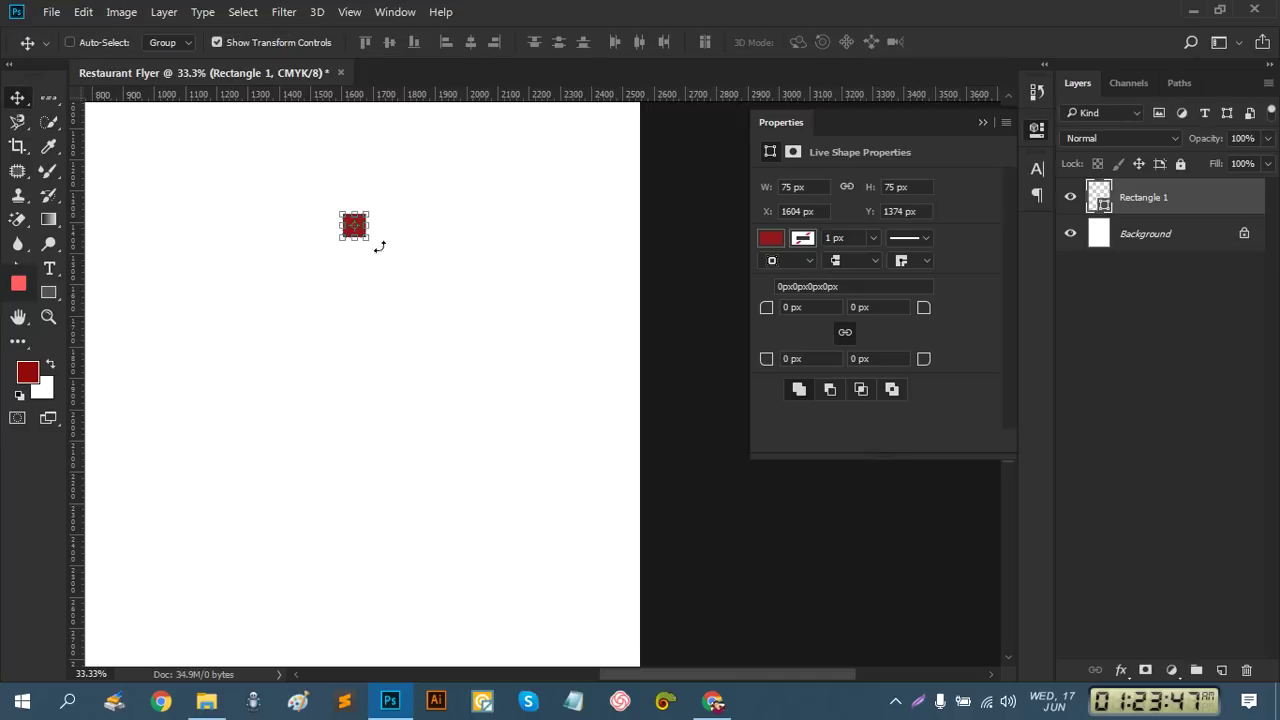
Move the square to the page's bottom-right corner at X 2481, Y 3507 px
key("ctrl+t")
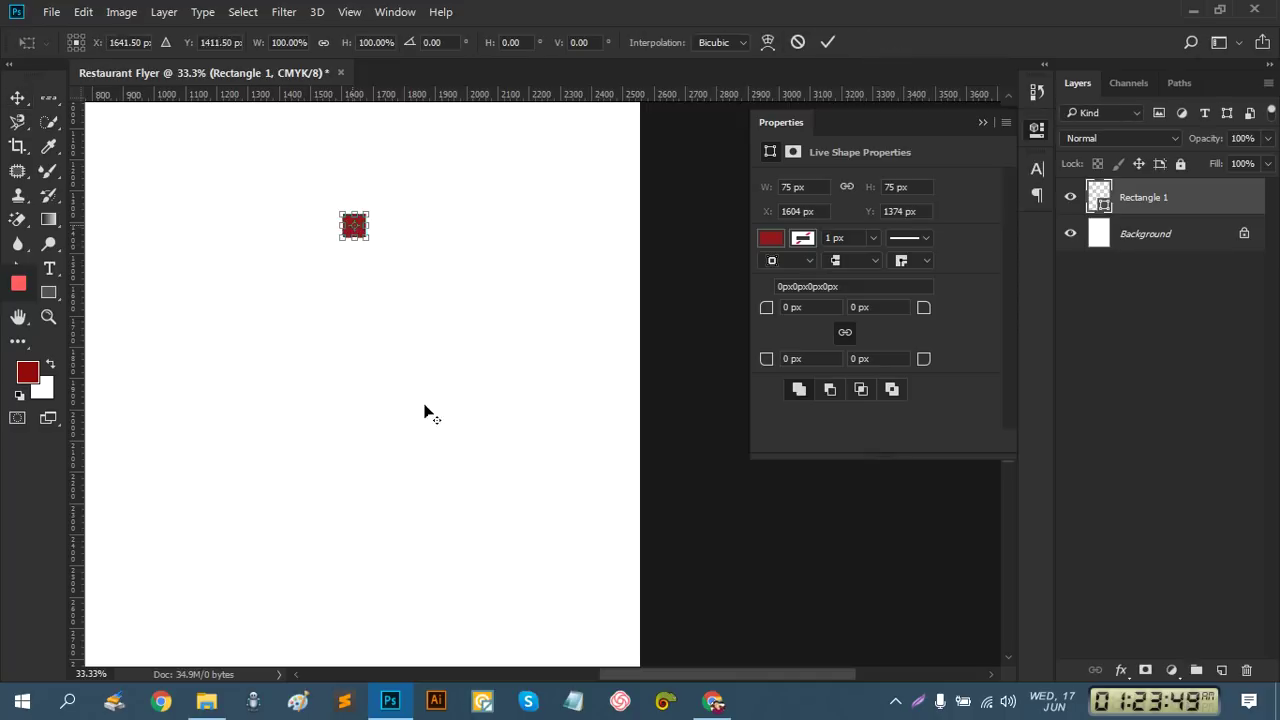
left_click(443, 470, "alt")
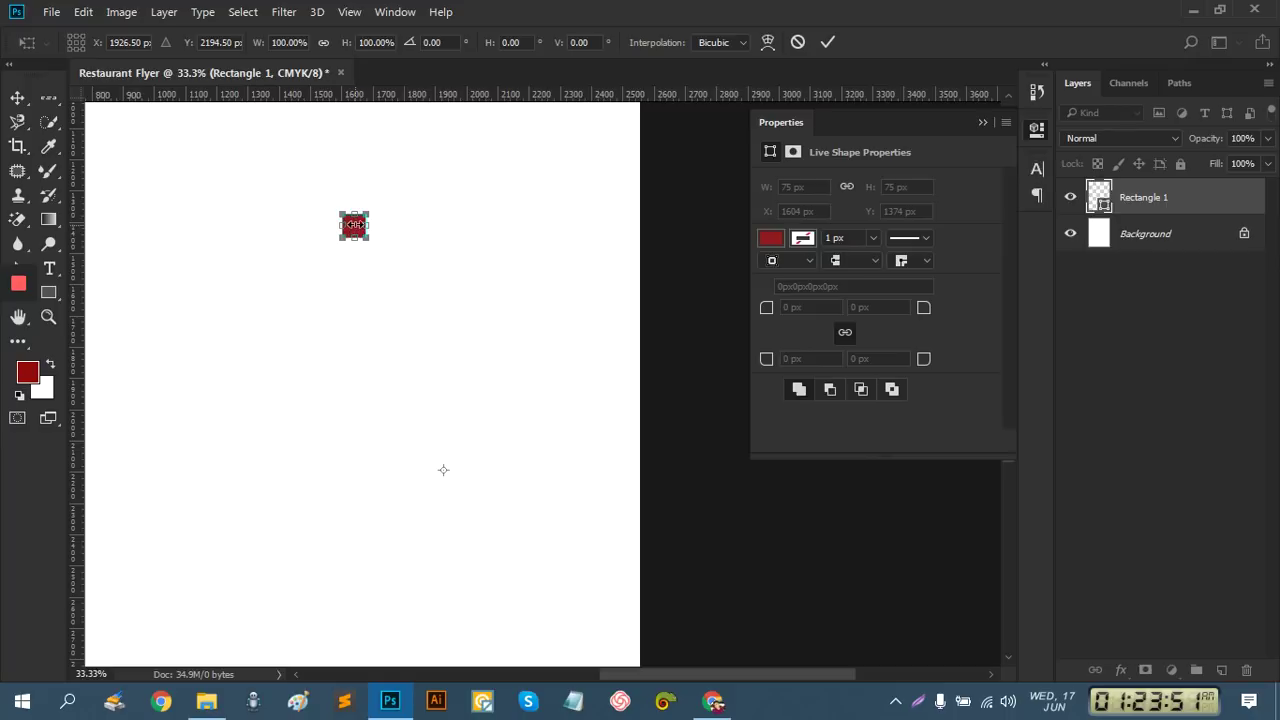
scroll(470, 540, "up", 1)
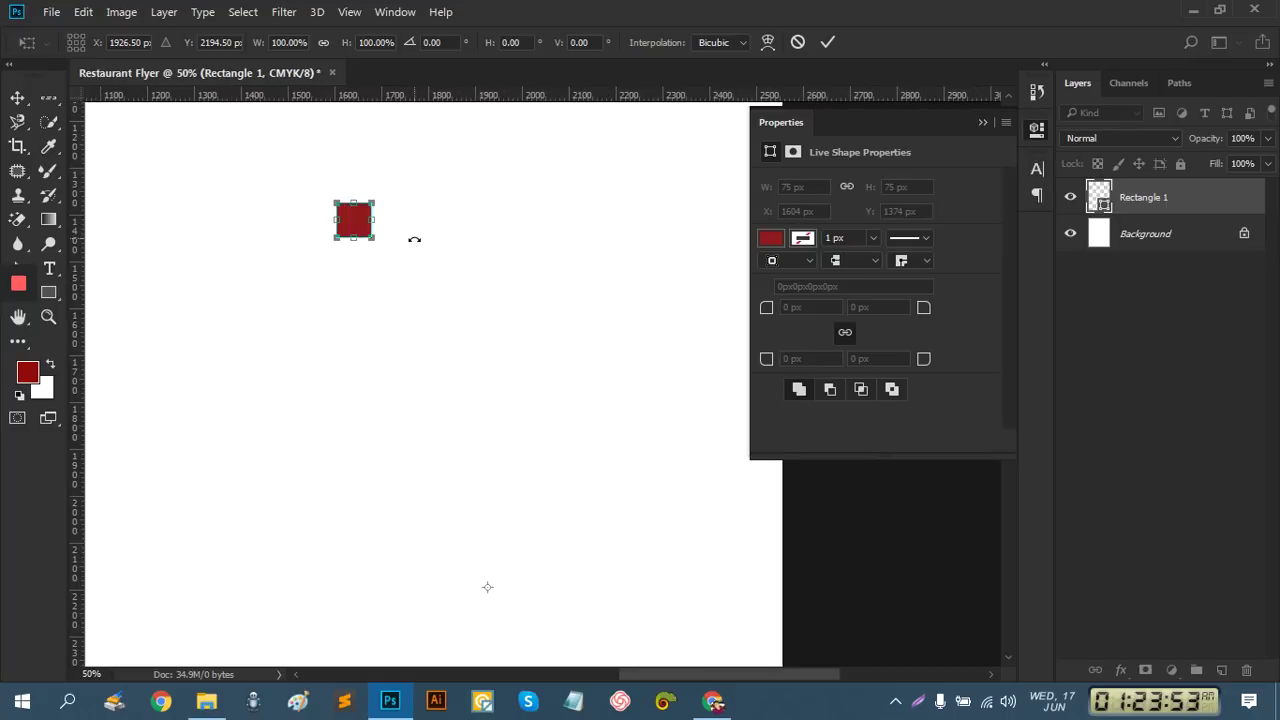
left_click_drag(352, 227, 476, 608)
scroll(469, 329, "down", 5)
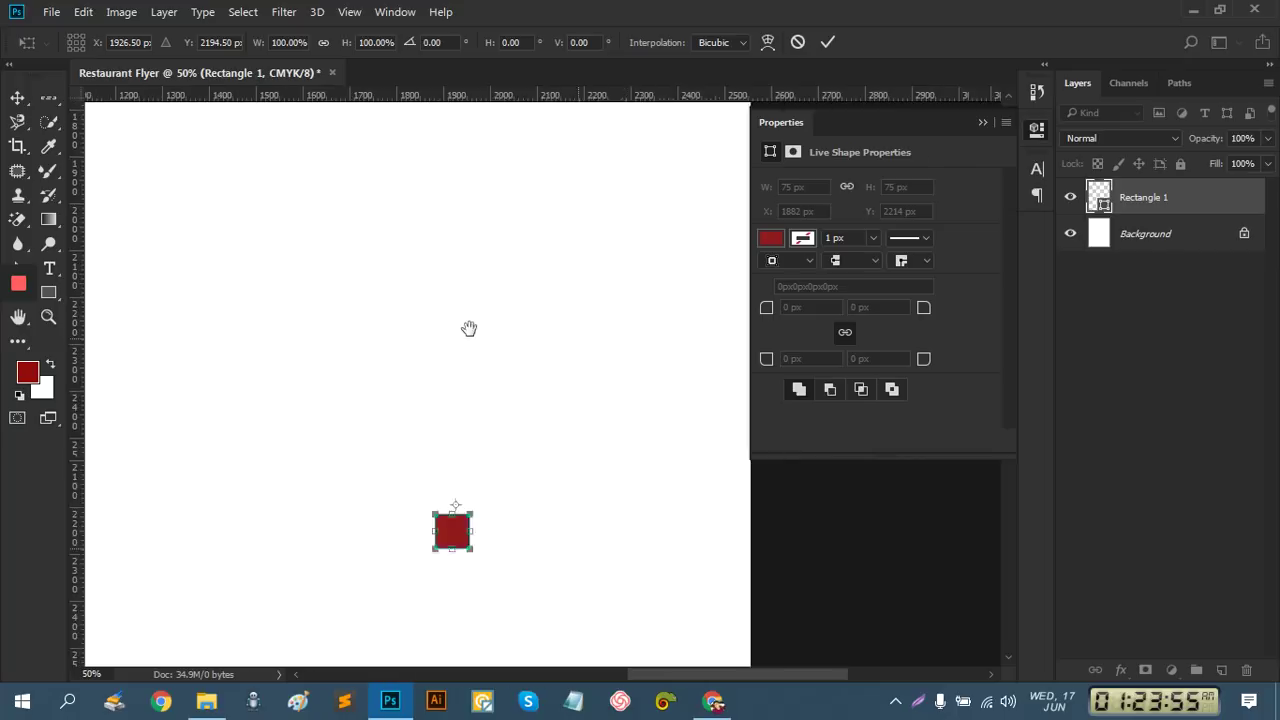
left_click_drag(279, 207, 511, 469)
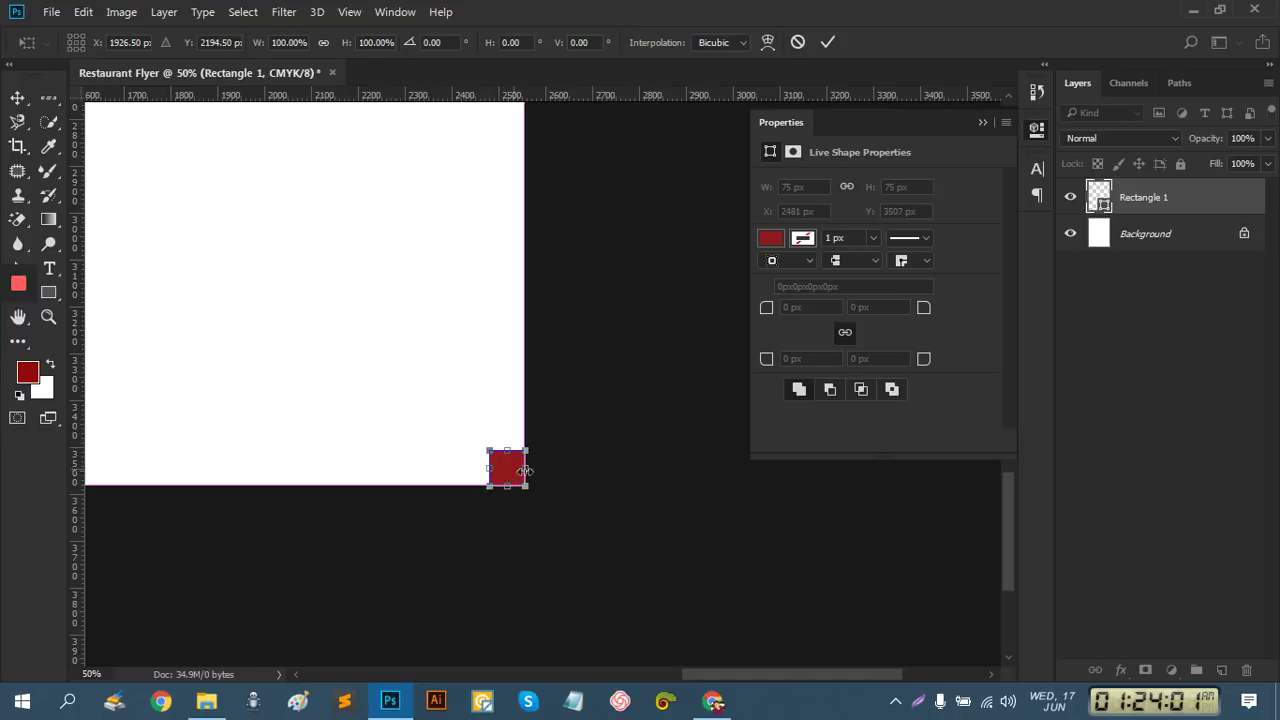
left_click(822, 48)
Add a vertical guide through the square's centre
key("ctrl+plus")
key("ctrl+plus")
left_click_drag(609, 500, 519, 320)
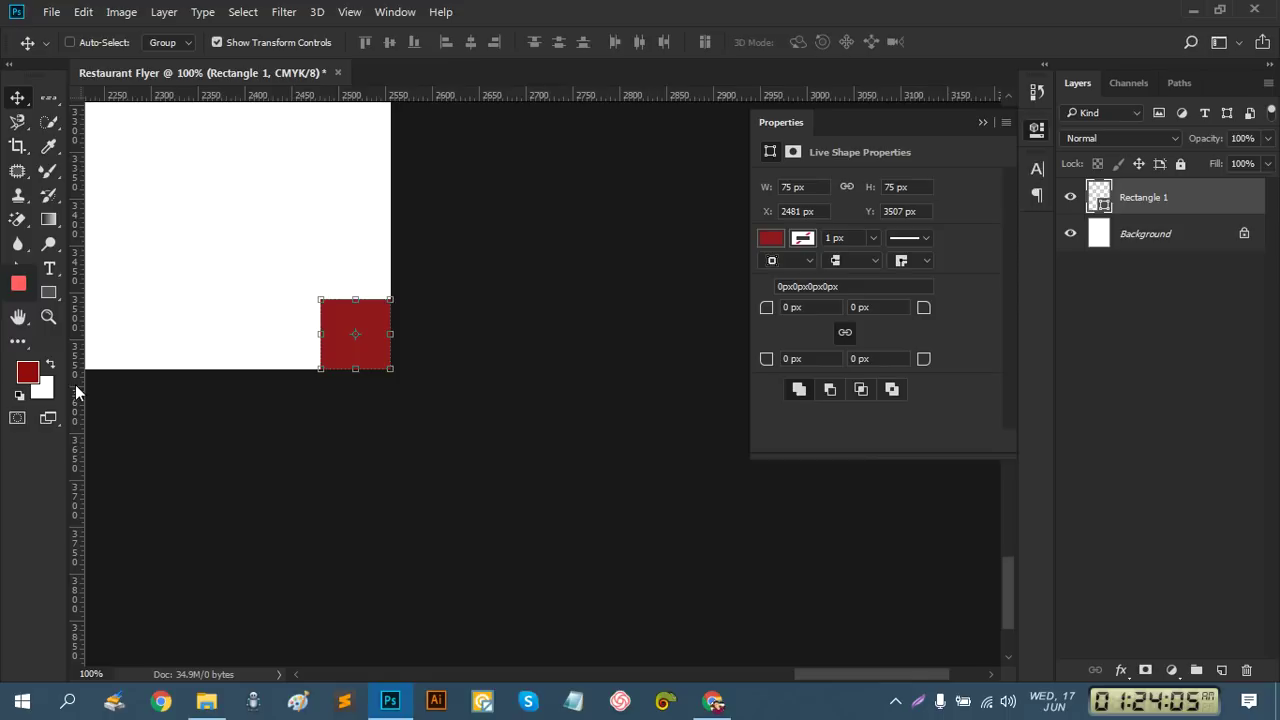
left_click_drag(78, 392, 355, 383)
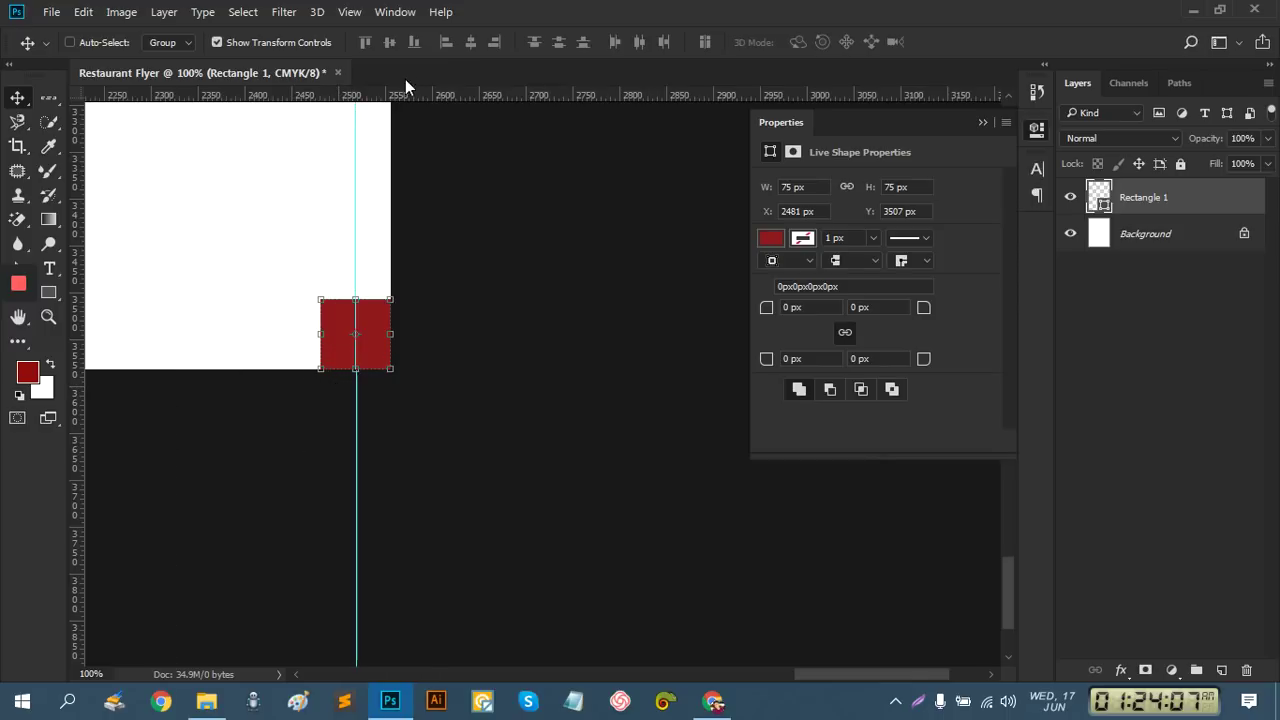
Inset the square to X 2443, Y 3469 px and add guides along its middle, left and top edges
left_click_drag(430, 95, 444, 334)
left_click_drag(324, 309, 290, 275)
left_click_drag(75, 333, 285, 326)
left_click_drag(406, 89, 410, 263)
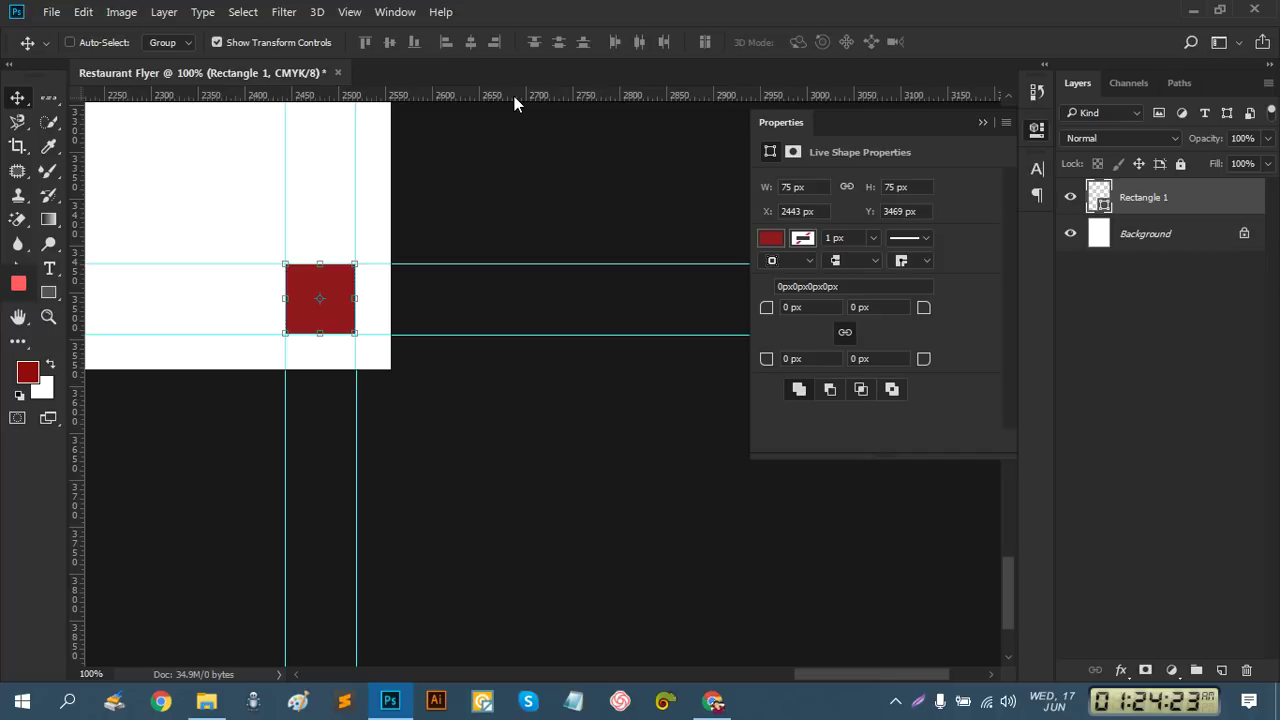
key("ctrl+r")
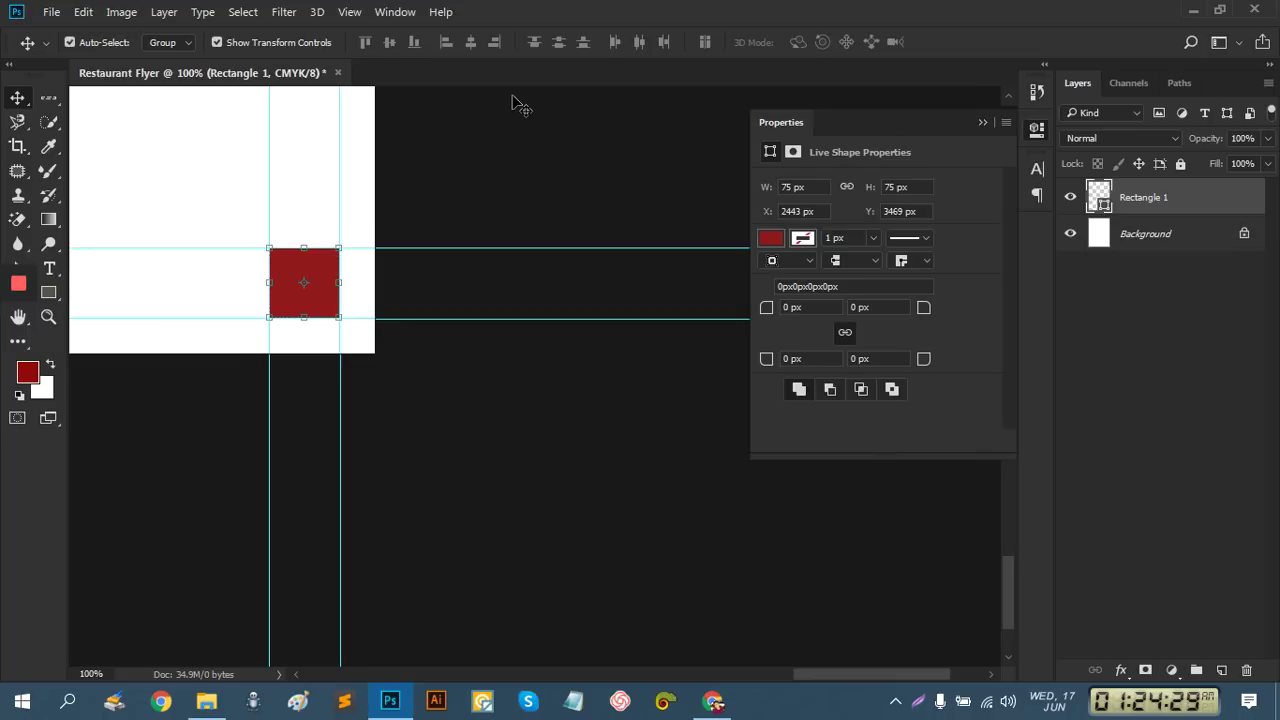
key("ctrl+r")
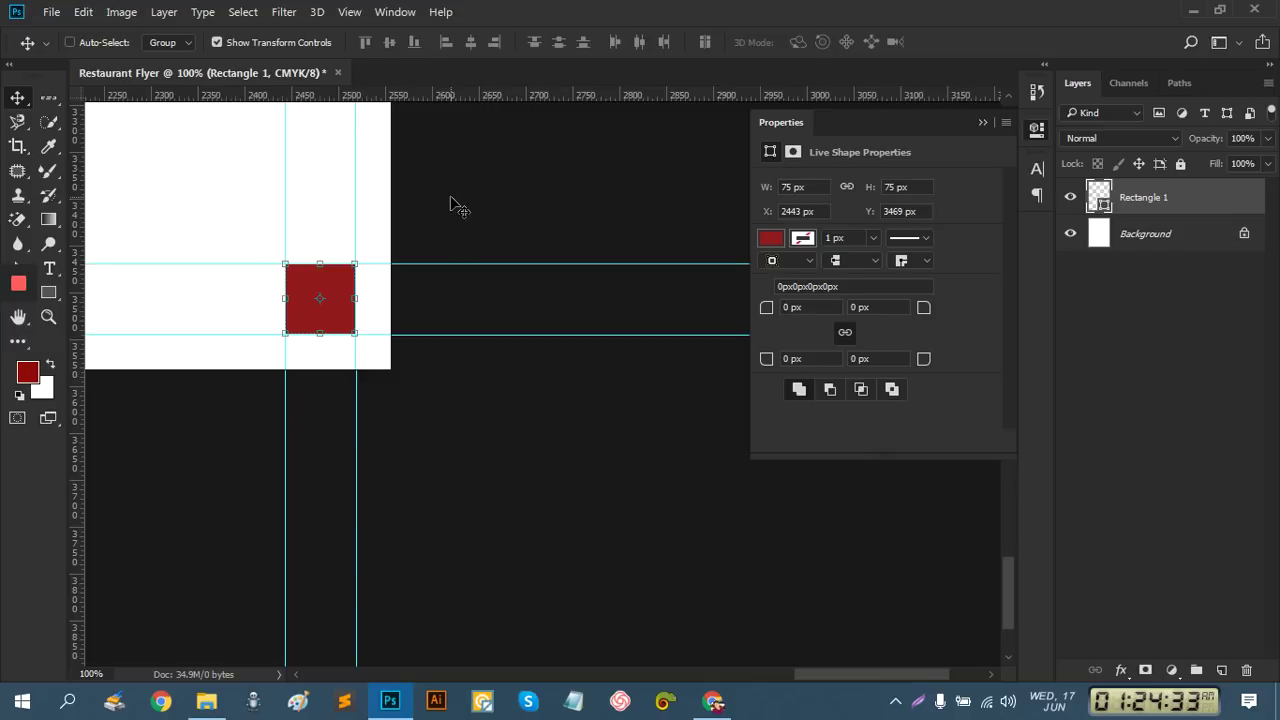
double_click(441, 95)
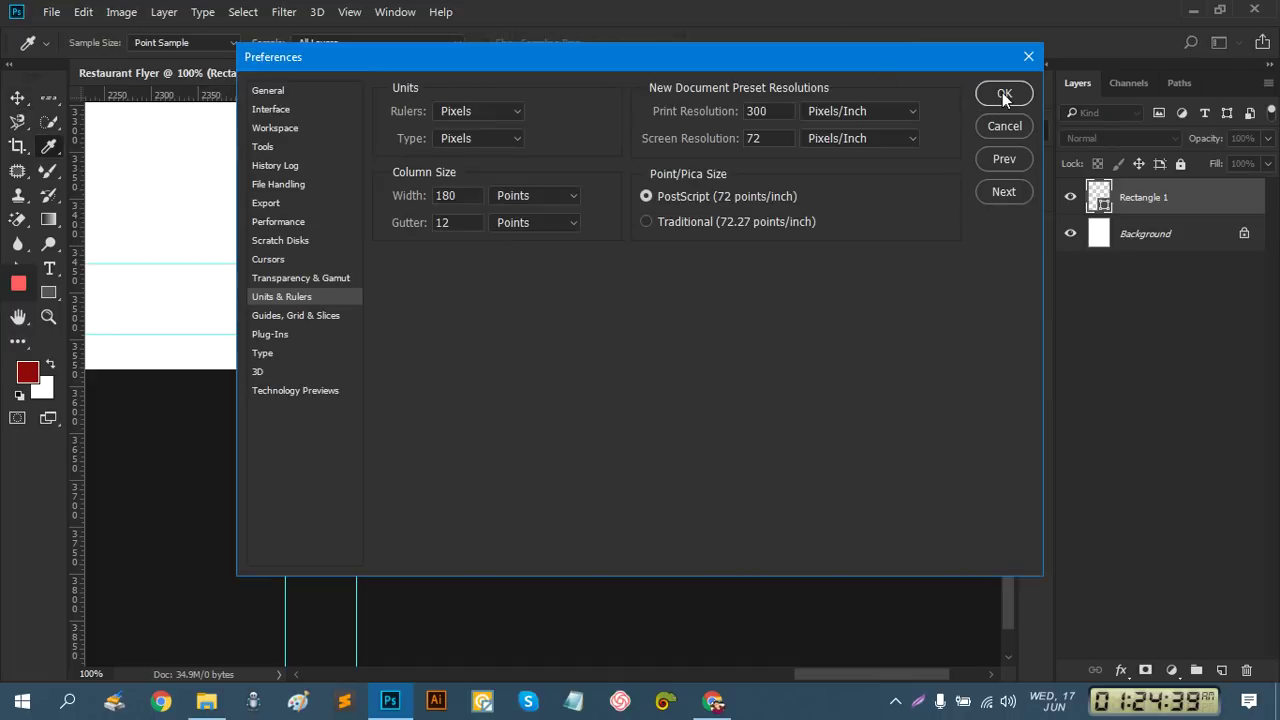
left_click(1004, 94)
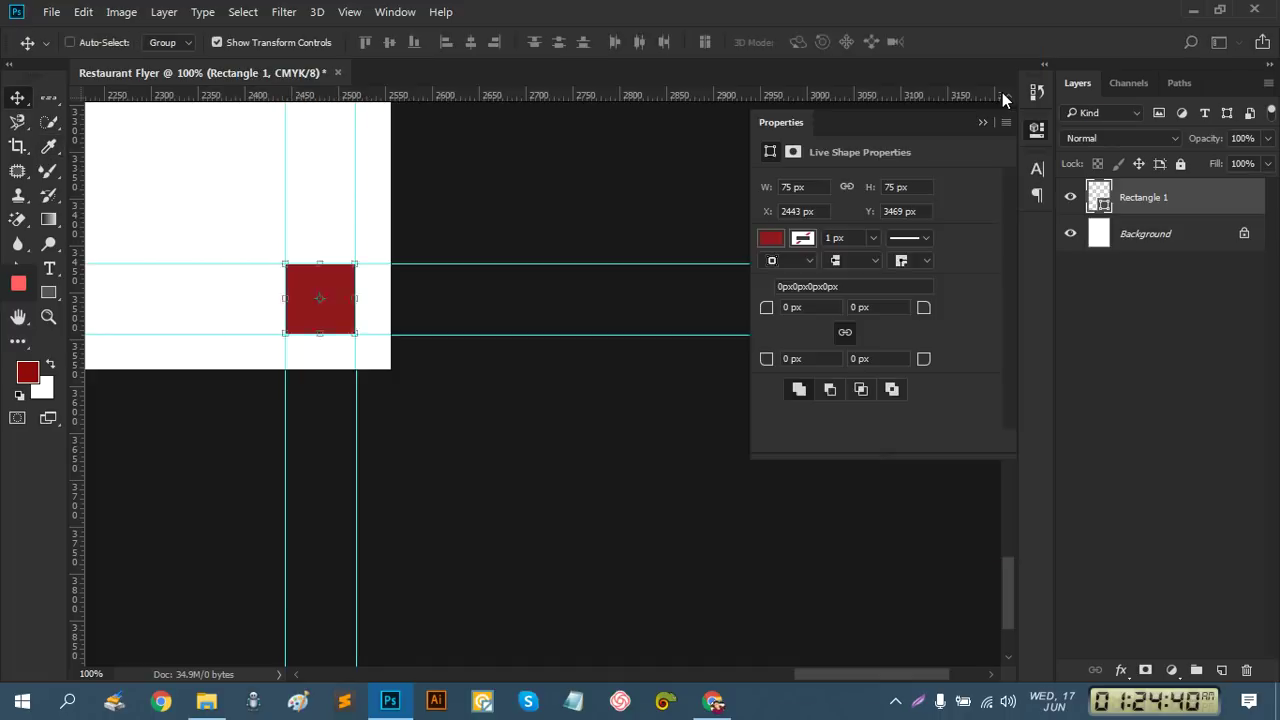
double_click(483, 91)
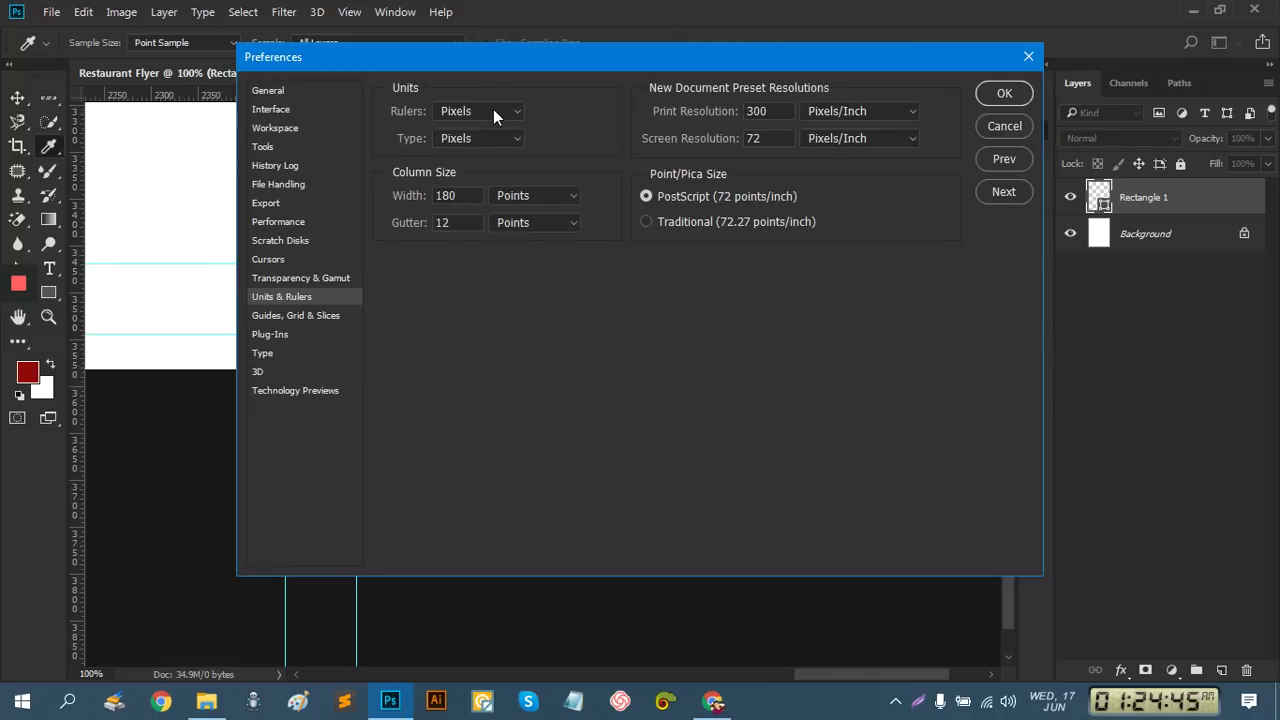
left_click(493, 112)
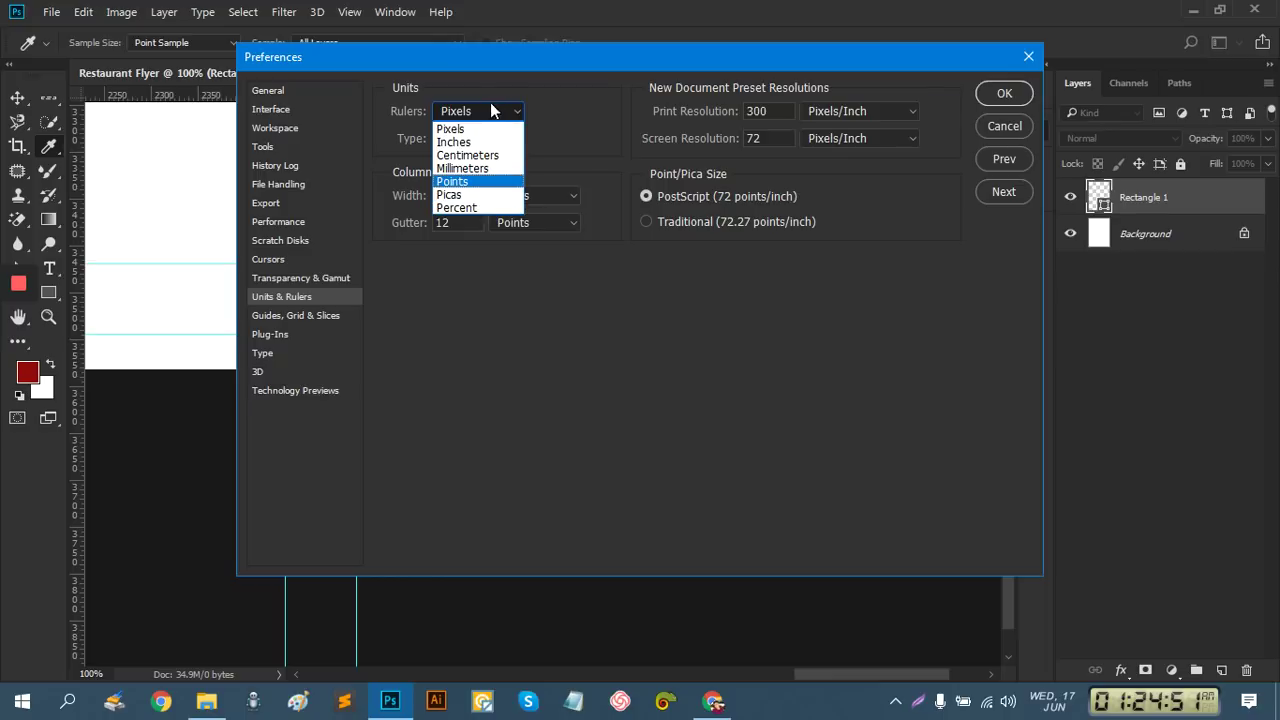
left_click(510, 129)
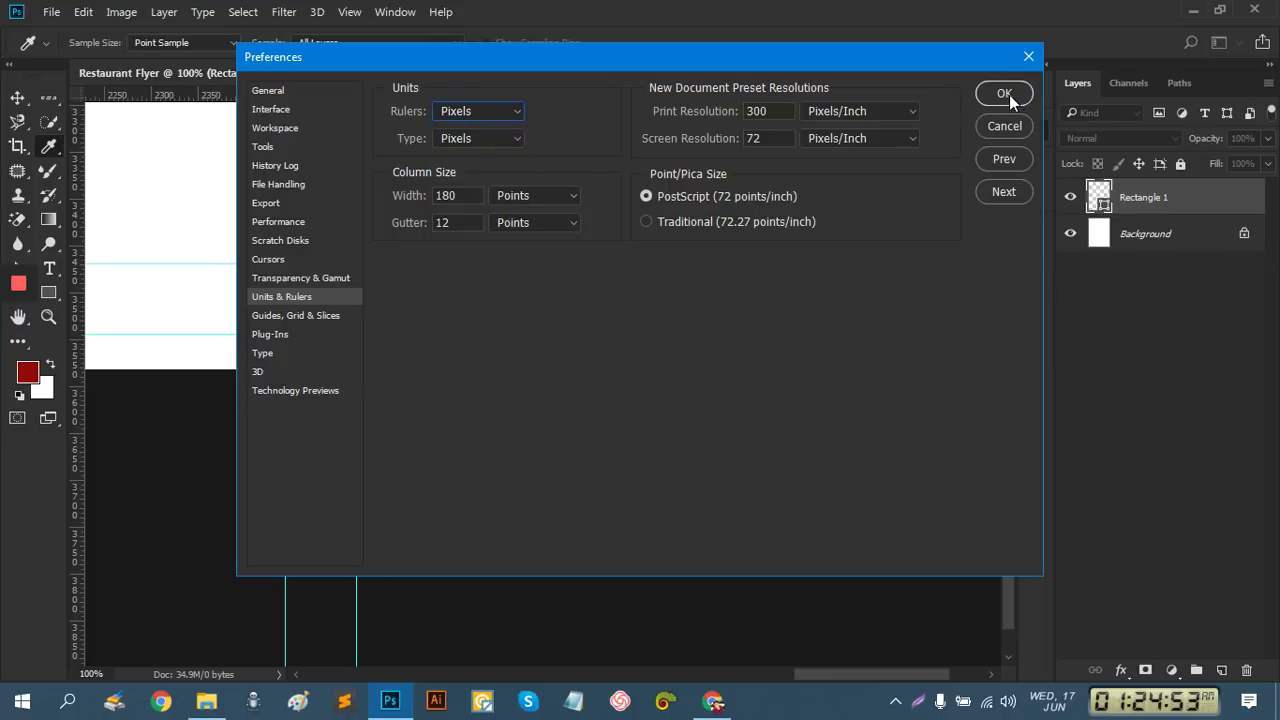
left_click(1004, 94)
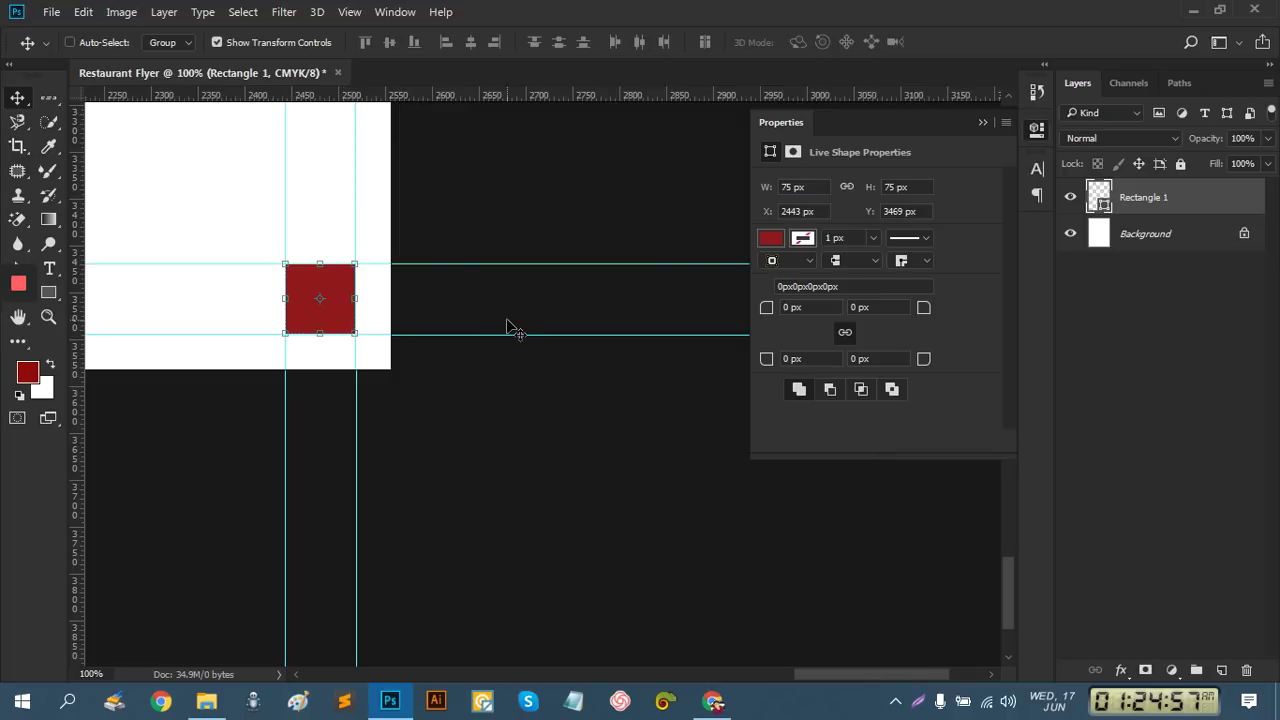
Delete the small red square and zoom out to show the whole page
key("Delete")
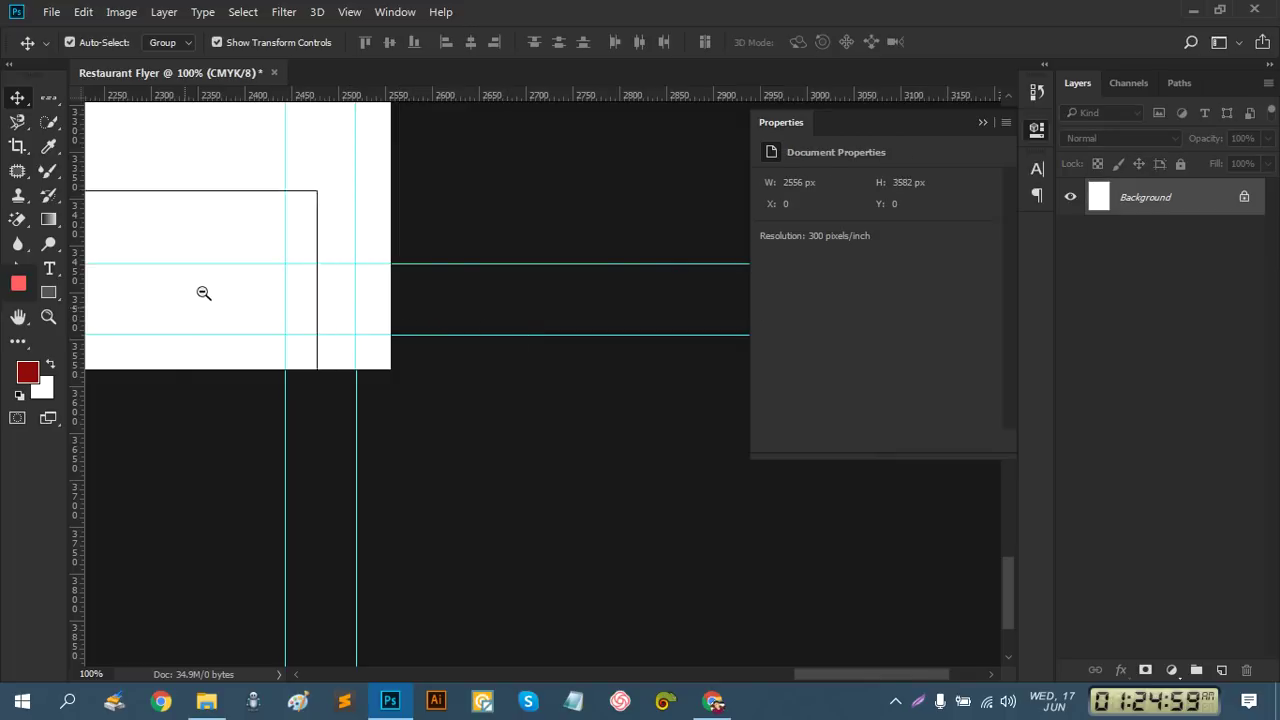
left_click(203, 292, "ctrl+alt")
left_click(206, 289, "ctrl+alt")
left_click(209, 286, "ctrl+alt")
left_click(209, 275, "ctrl+alt")
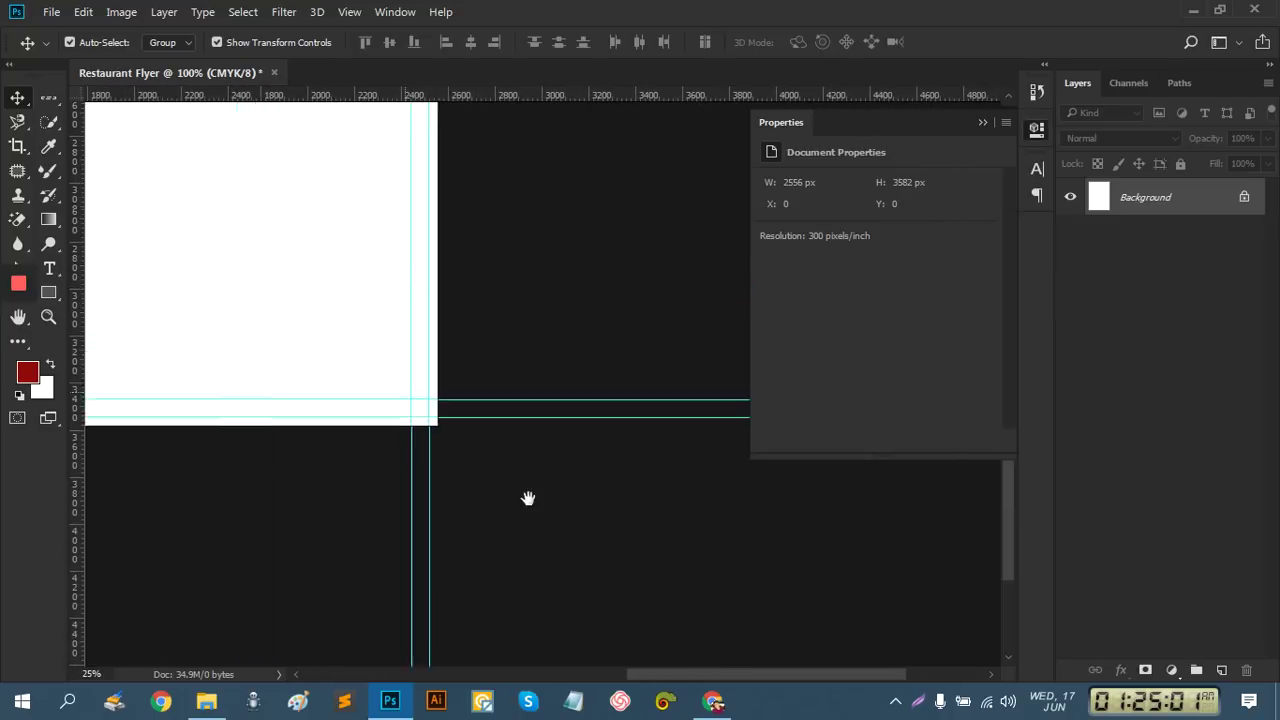
left_click(389, 371, "ctrl+alt")
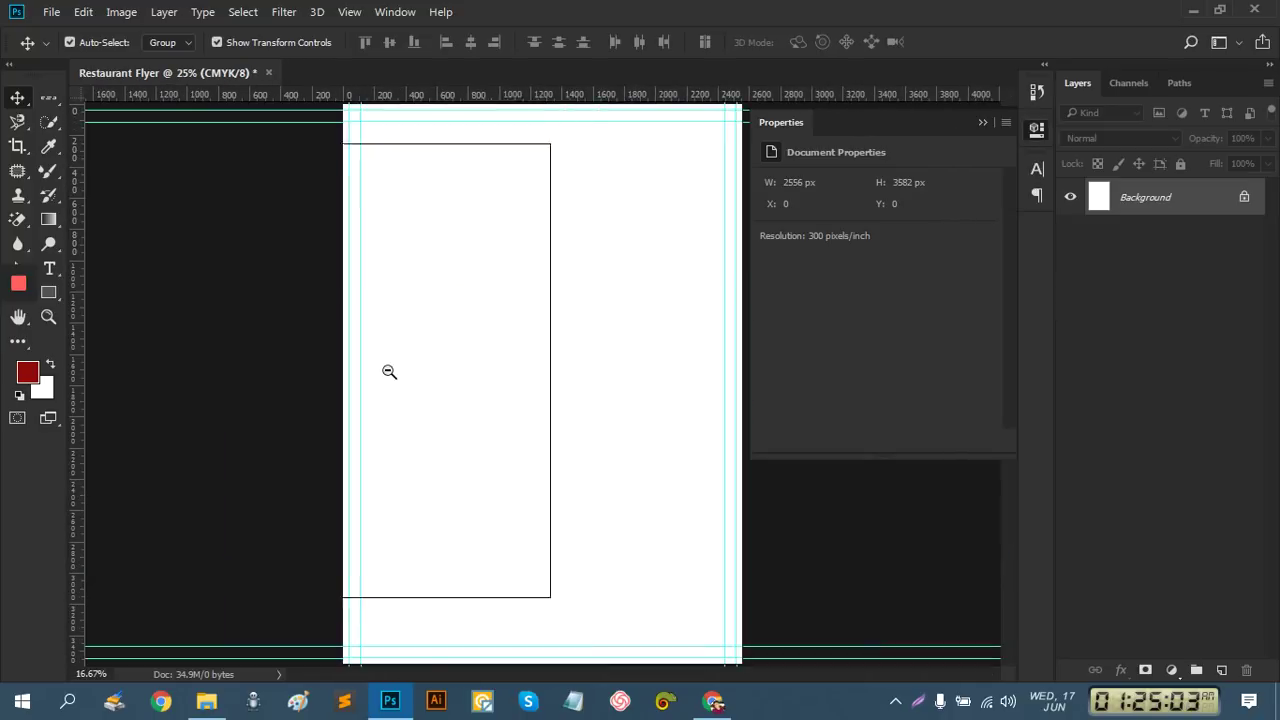
left_click(420, 385, "ctrl+alt")
left_click(505, 410, "ctrl+alt")
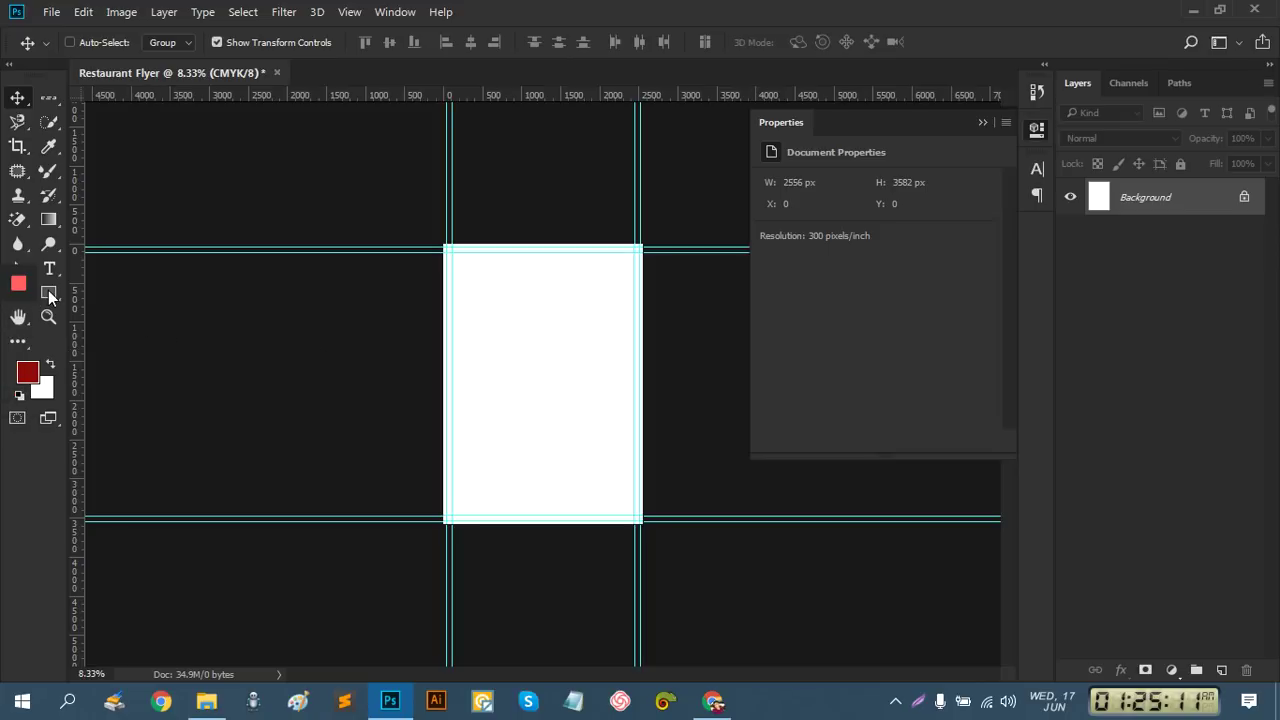
left_click_drag(28, 62, 70, 61)
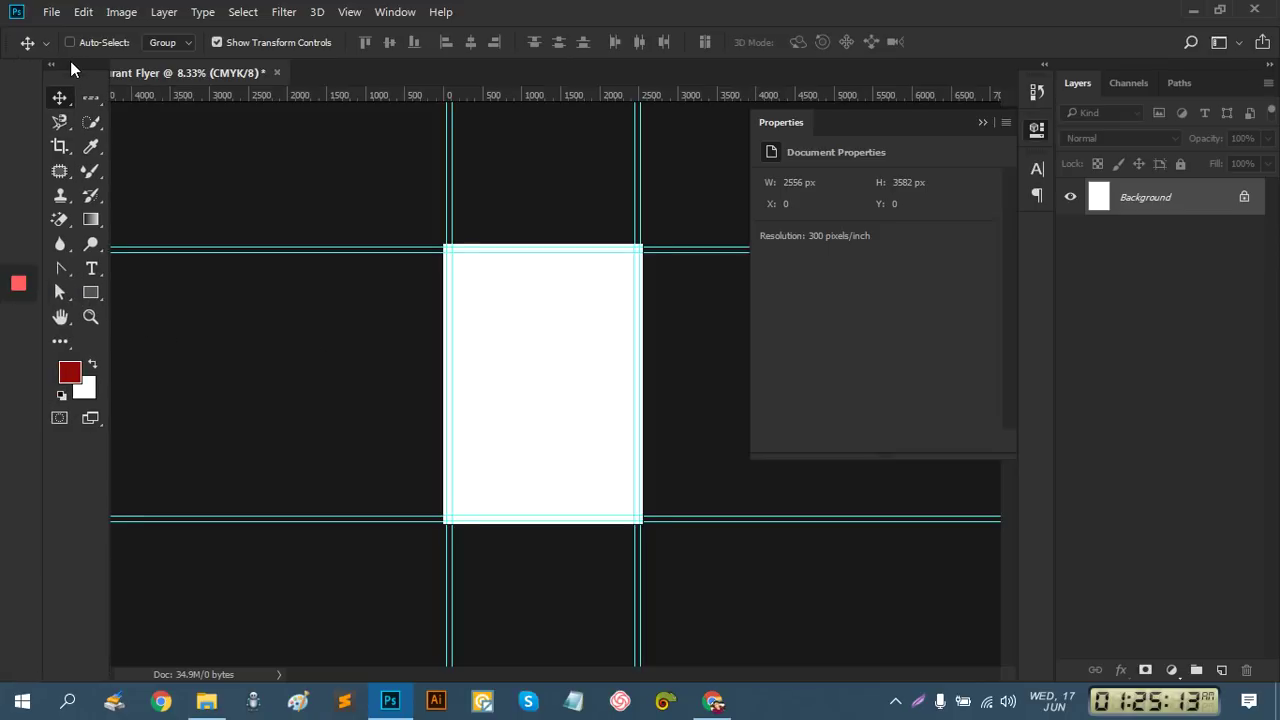
Draw a red rectangle fitted to the page: 2518.99 × 3582 px at X 0, Y 0
left_click(94, 294)
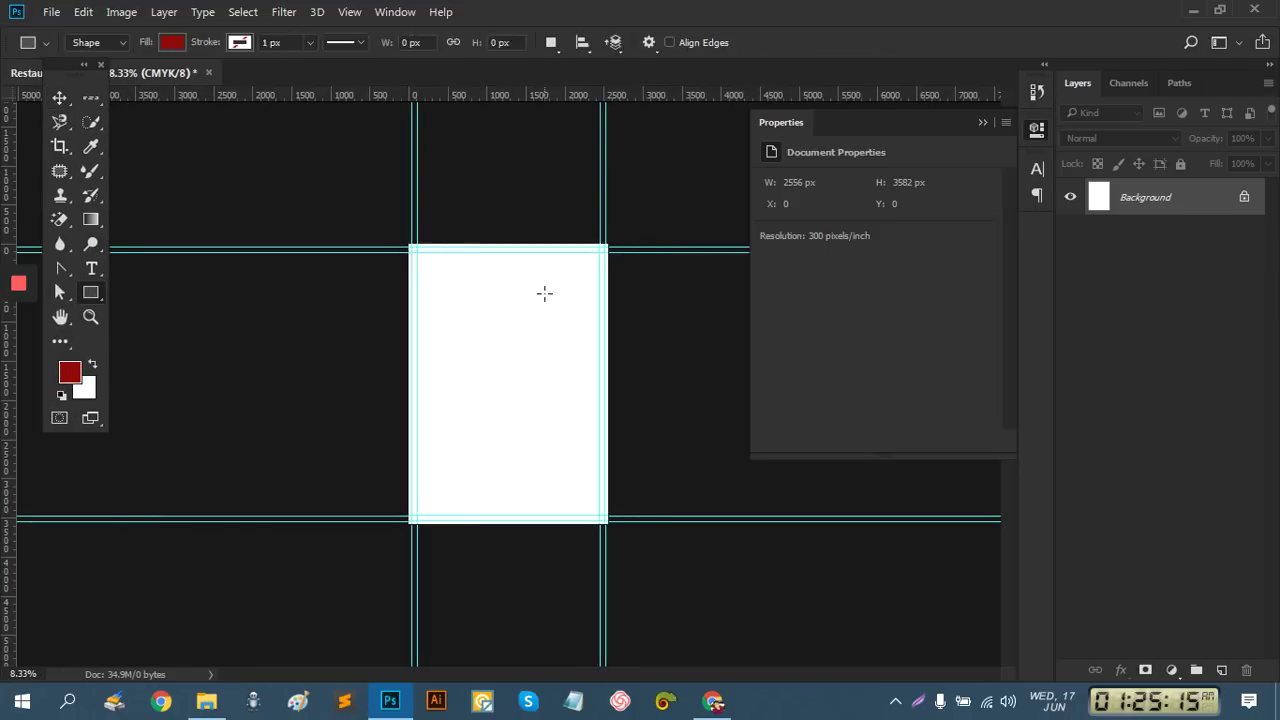
left_click_drag(400, 240, 616, 531)
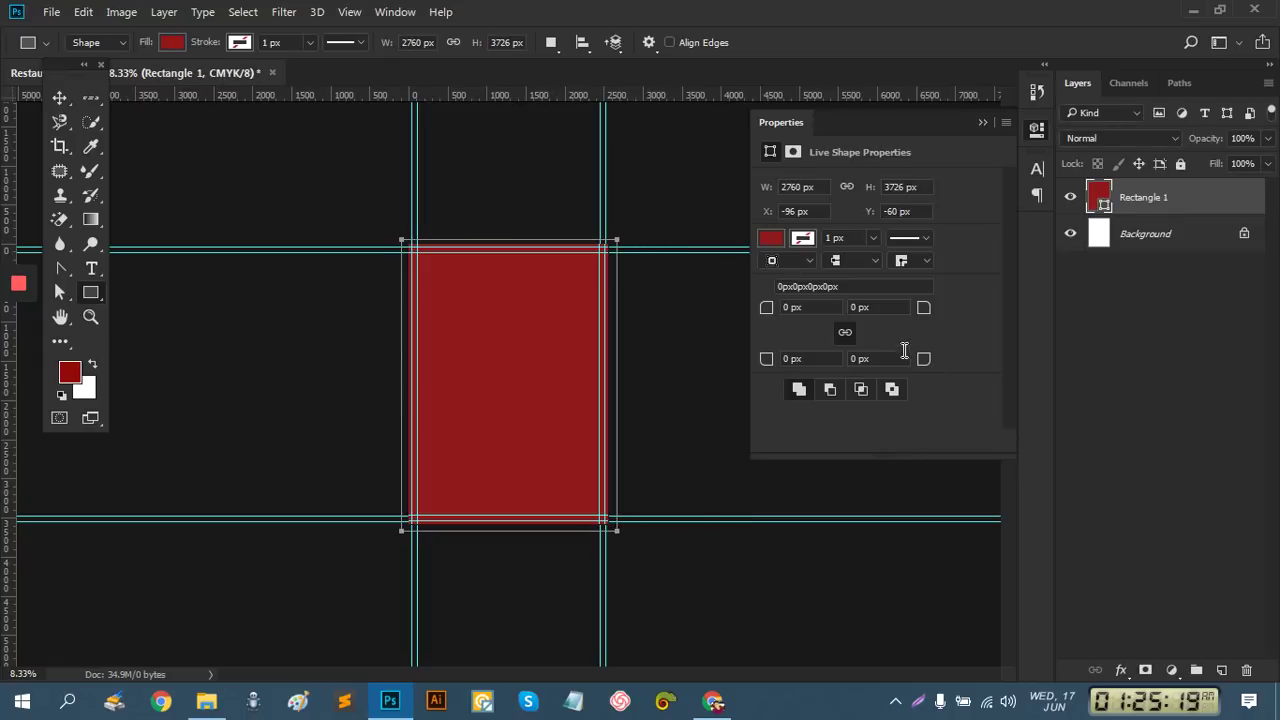
left_click(52, 98)
left_click_drag(399, 384, 407, 384)
left_click_drag(512, 240, 512, 245)
left_click_drag(617, 384, 604, 386)
left_click_drag(506, 530, 507, 527)
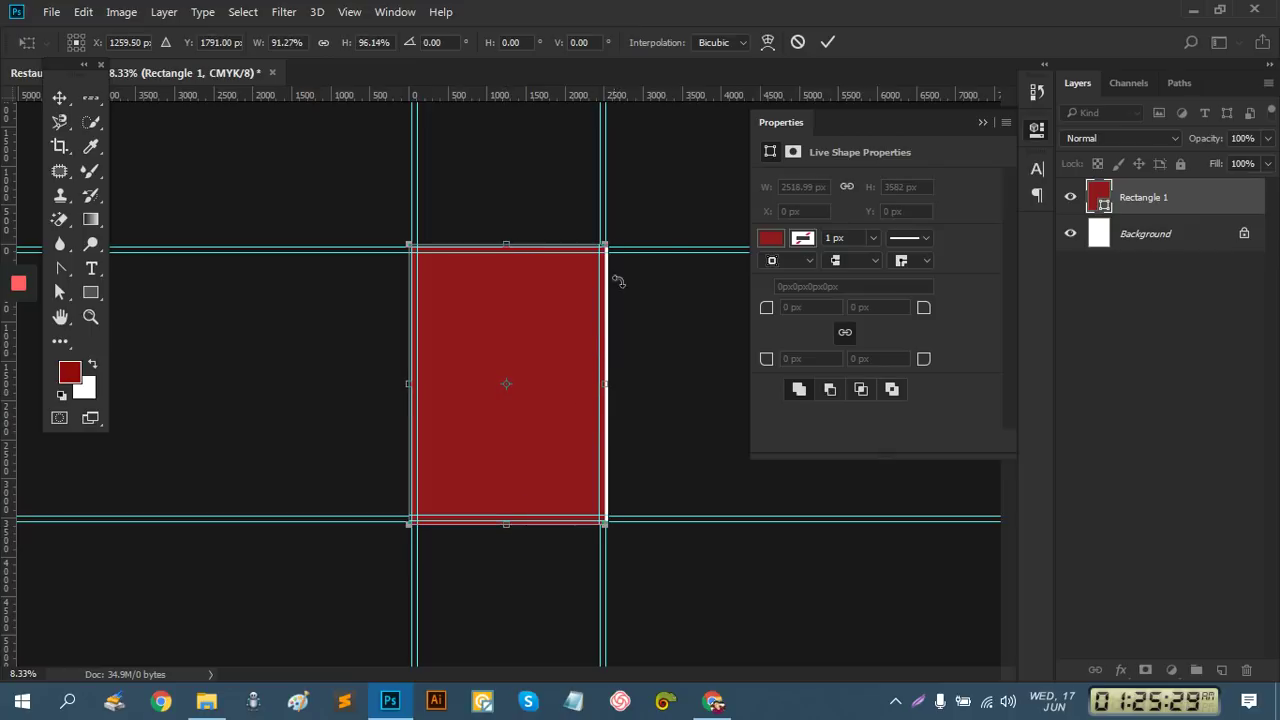
left_click(828, 41)
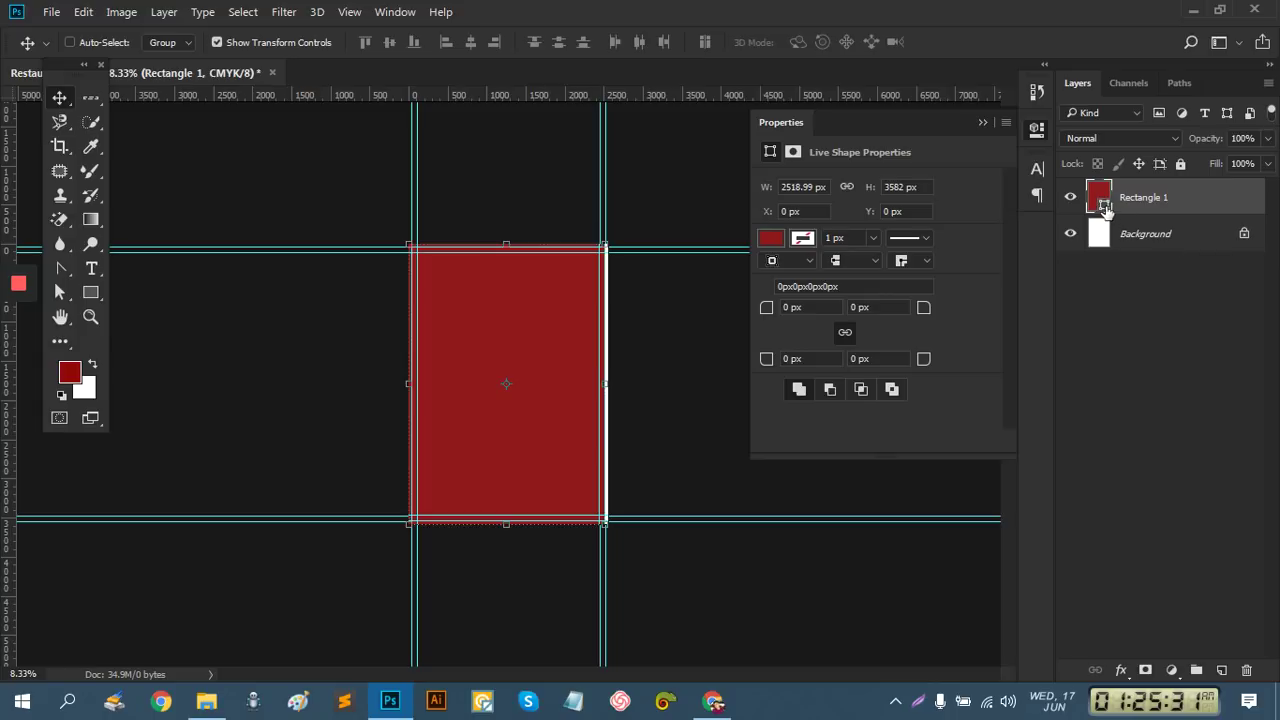
double_click(1101, 200)
left_click(786, 281)
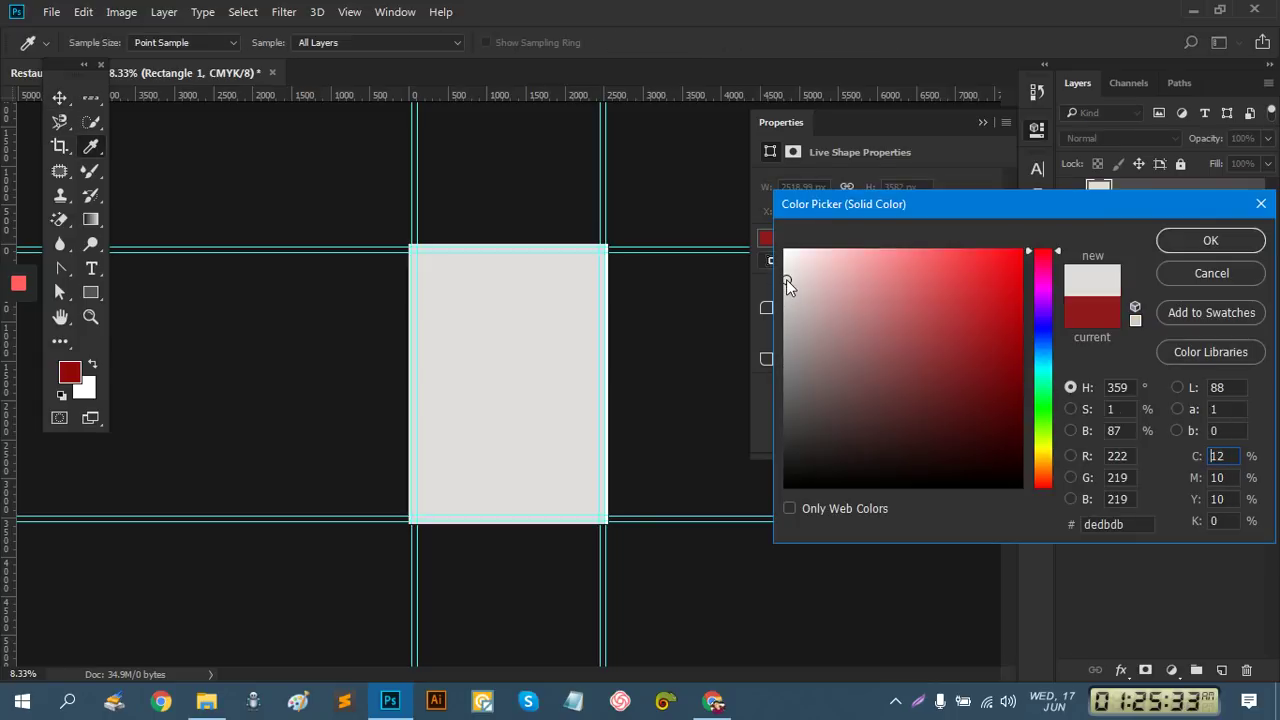
left_click(787, 276)
left_click(1195, 241)
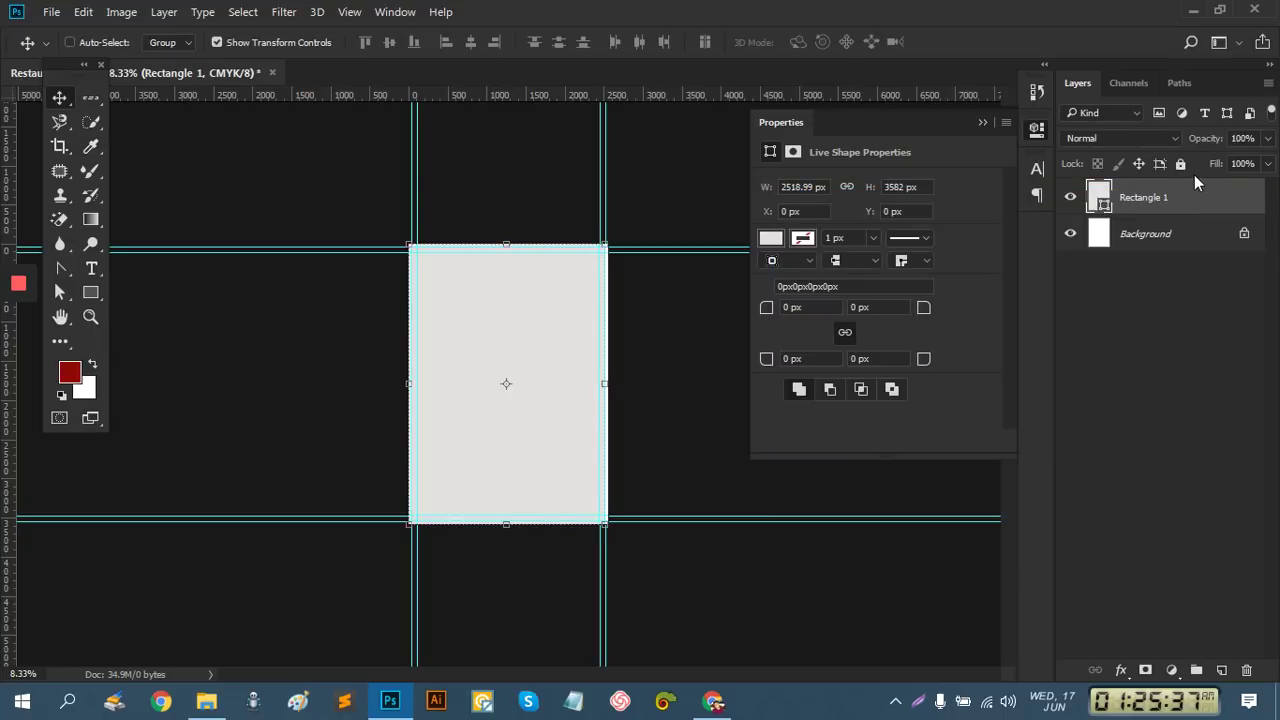
double_click(1150, 197)
type("bg")
key("Return")
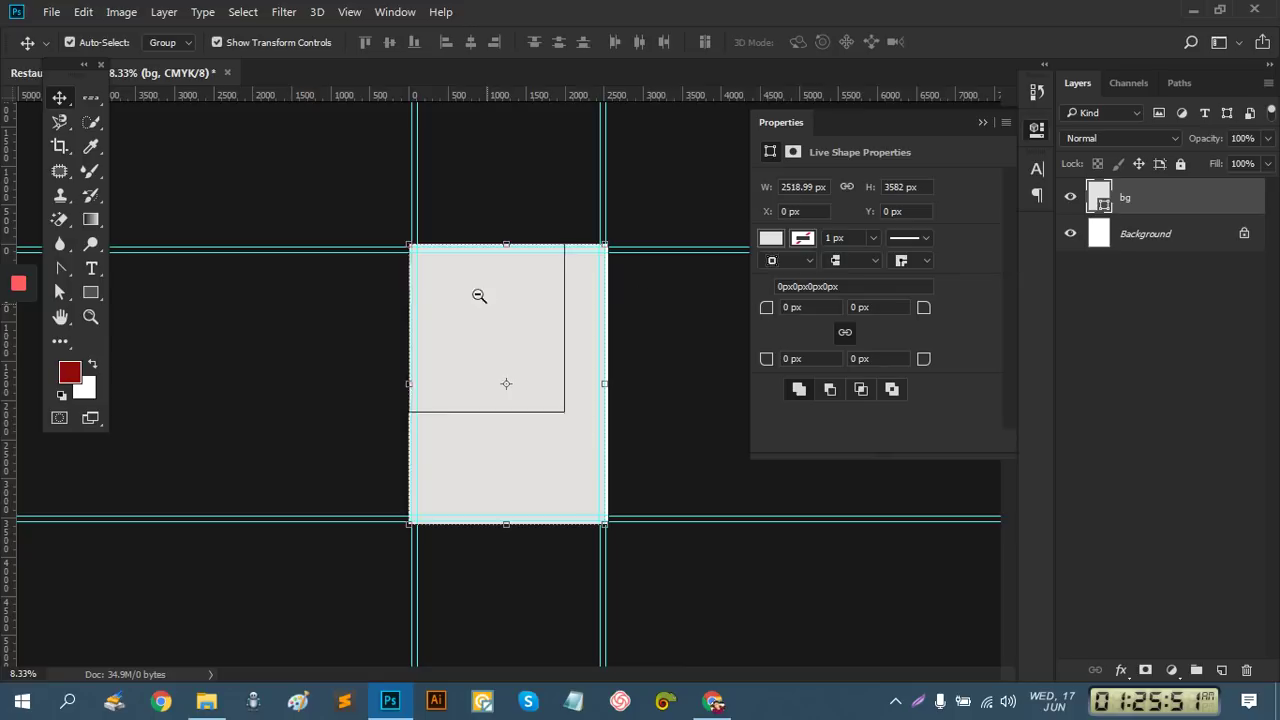
key("ctrl+minus")
left_click_drag(465, 318, 493, 402)
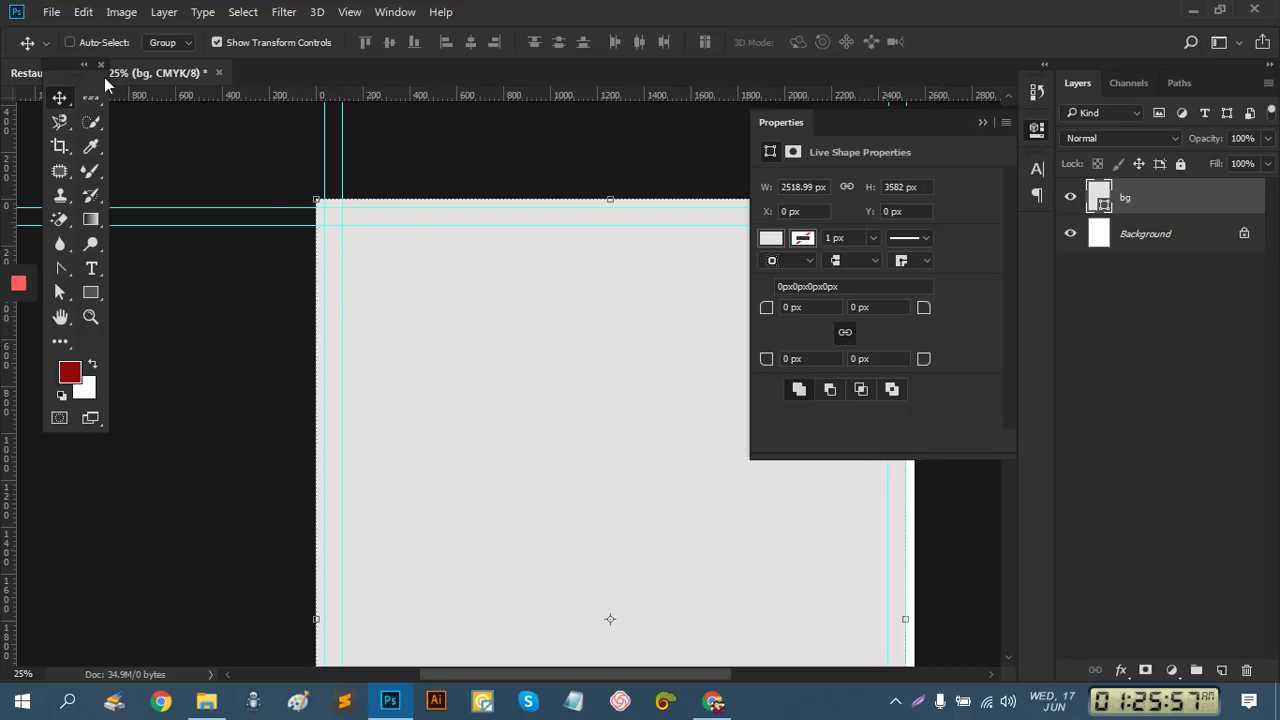
Place Energy-Wise-Australia-3.png from D:\Graphics Design\Logo\Energy Wise Australia as an embedded layer
left_click(52, 12)
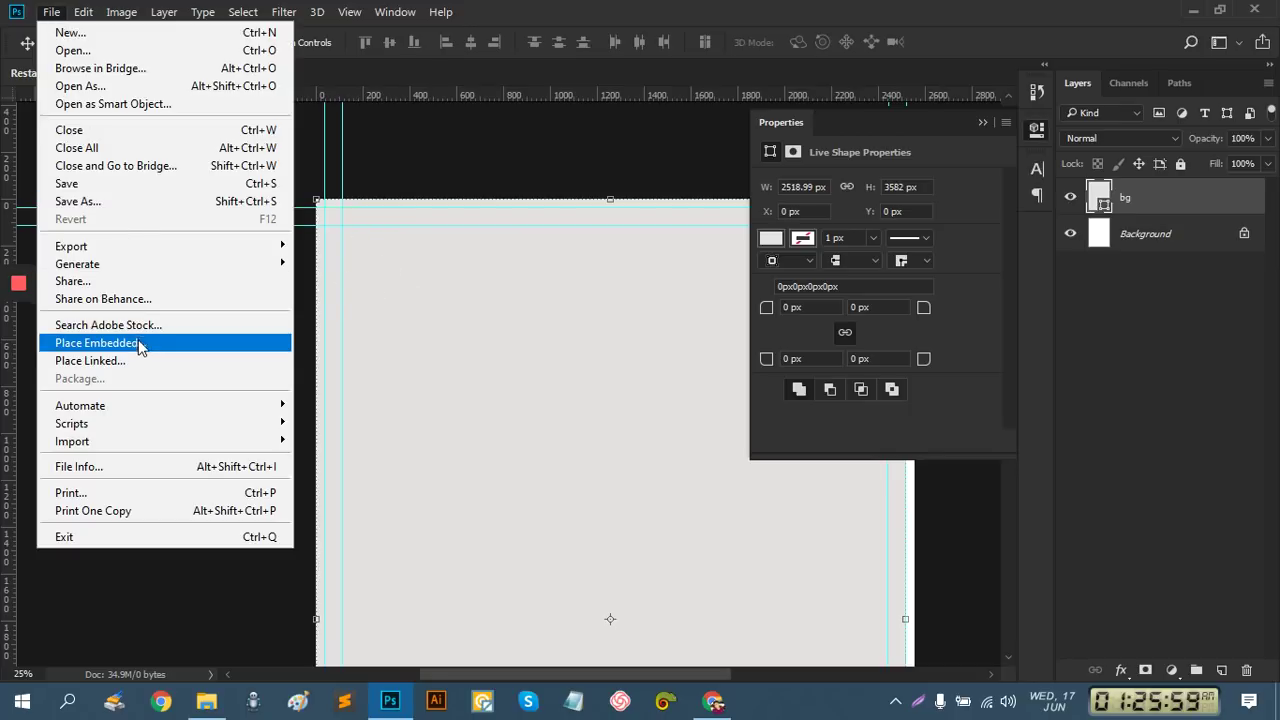
left_click(138, 344)
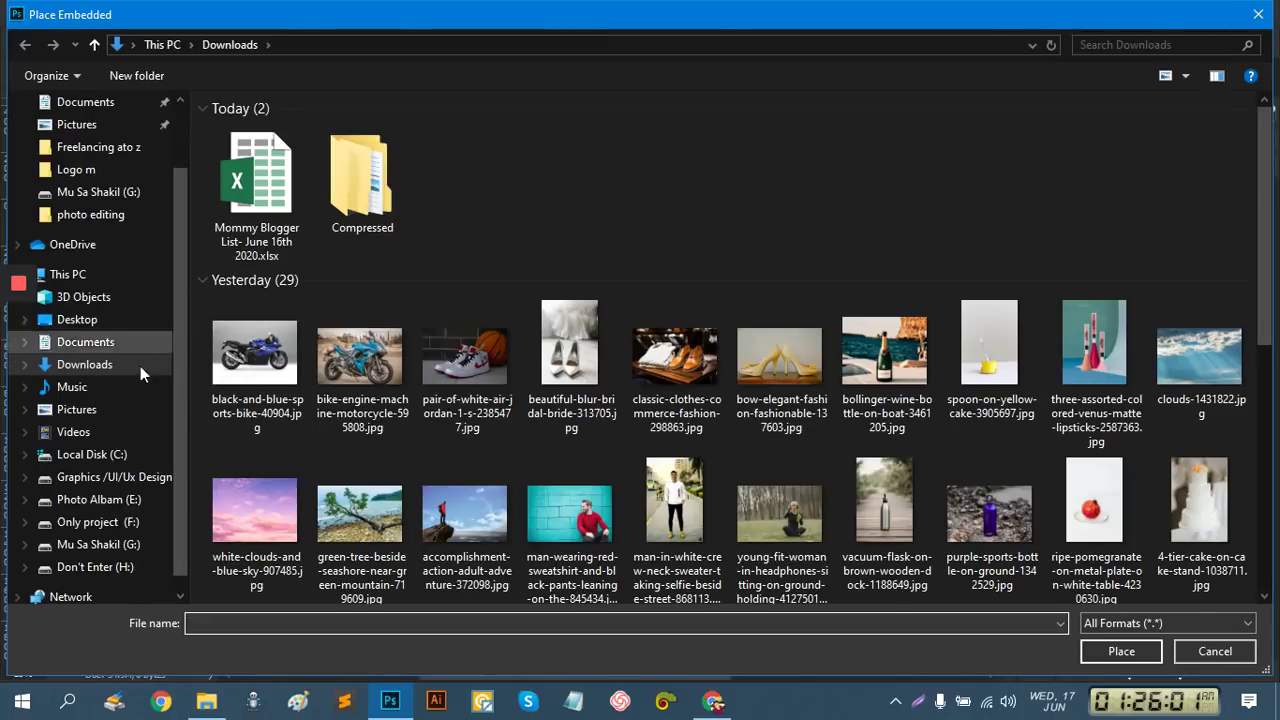
left_click(176, 476)
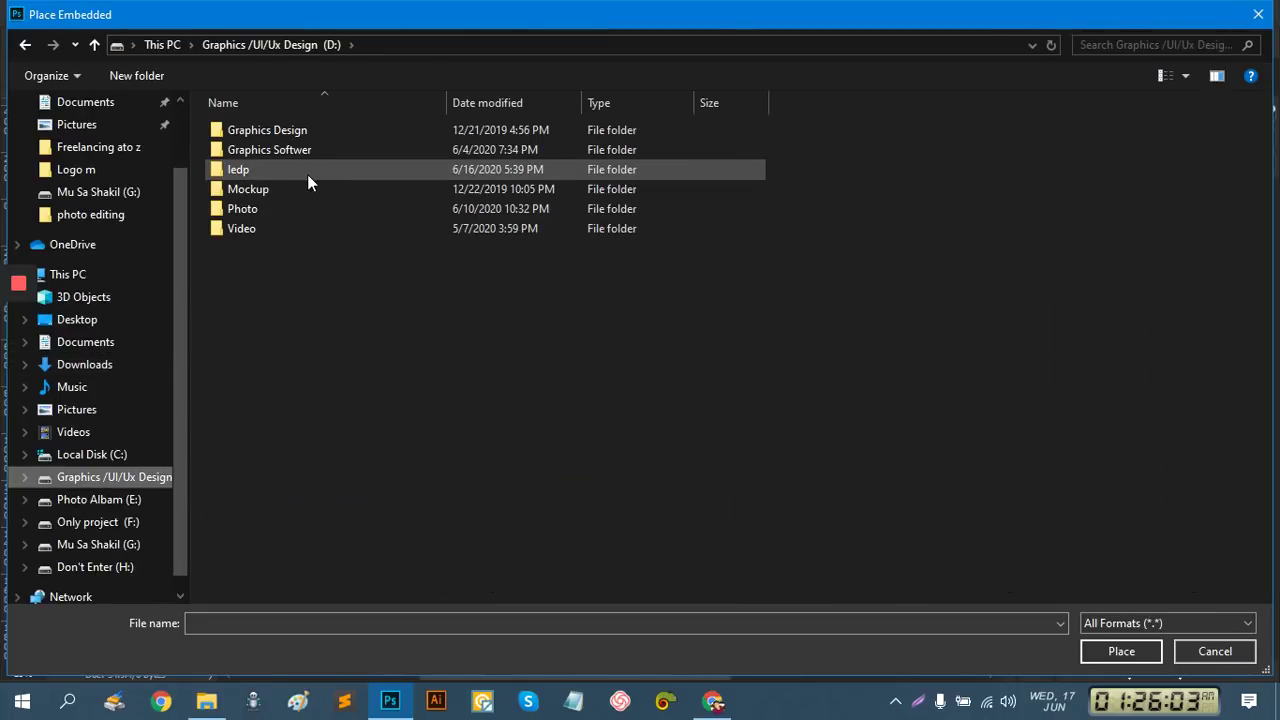
double_click(308, 134)
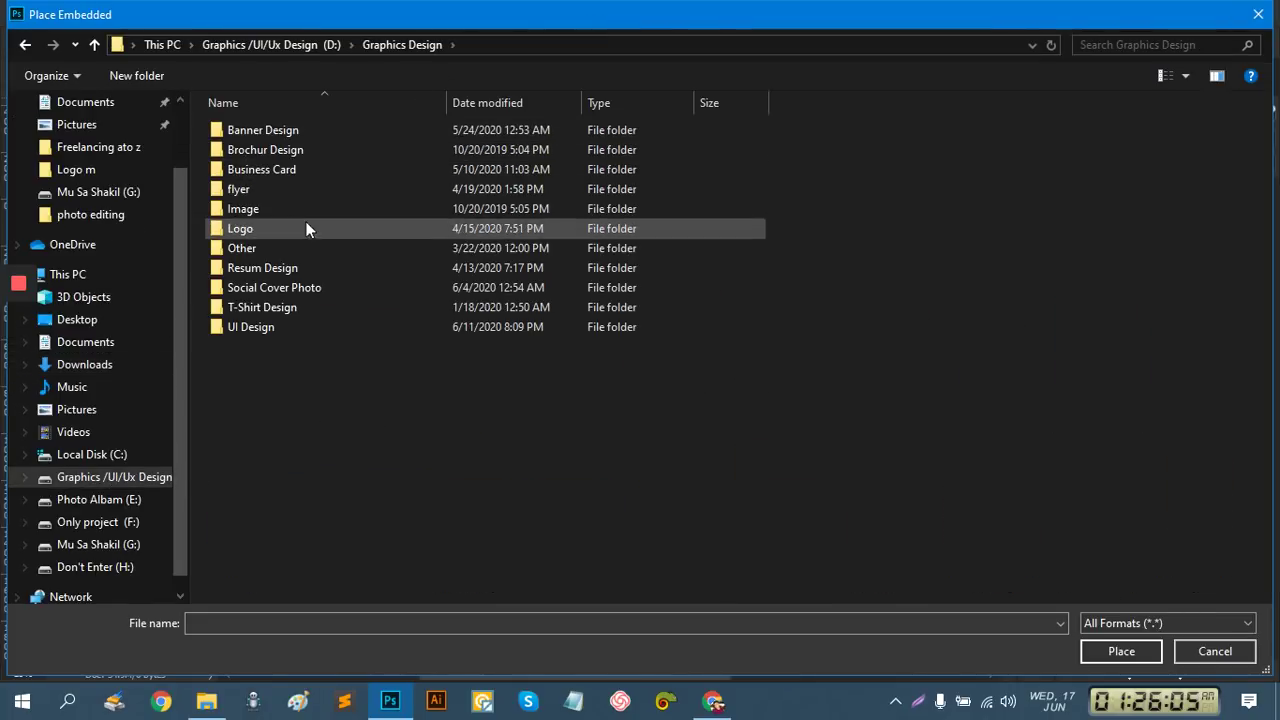
double_click(275, 228)
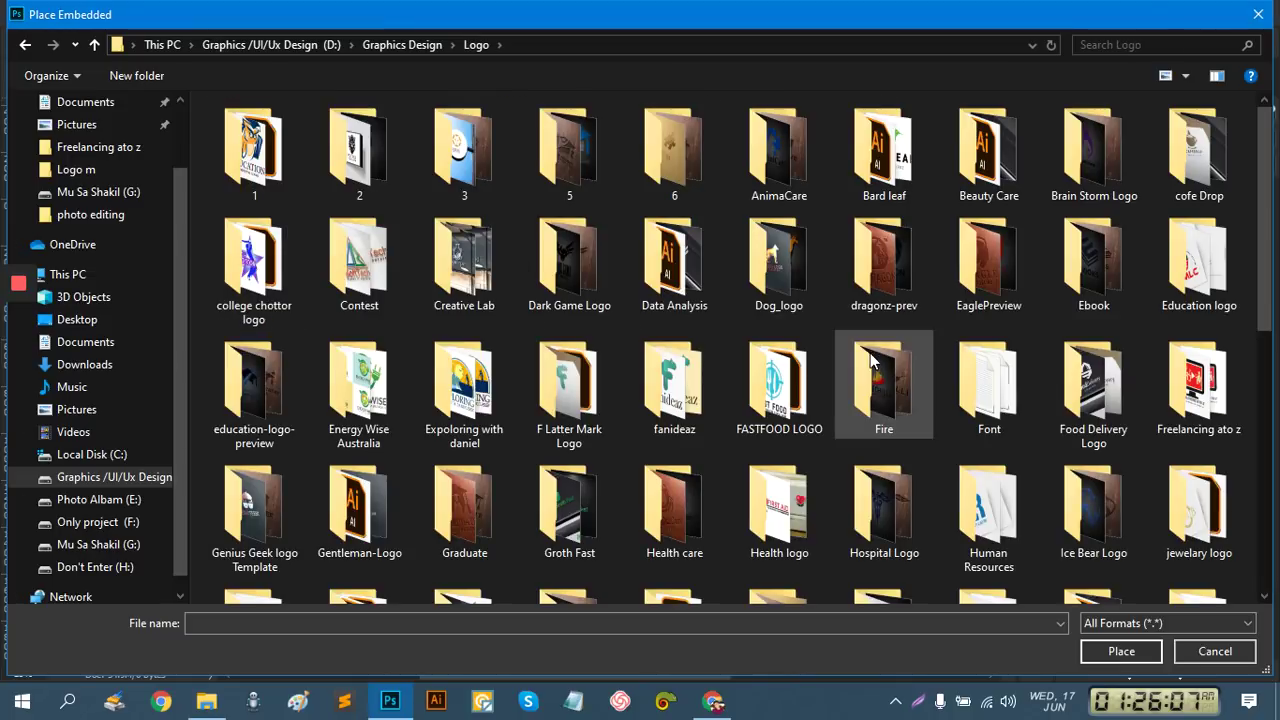
scroll(880, 430, "down", 5)
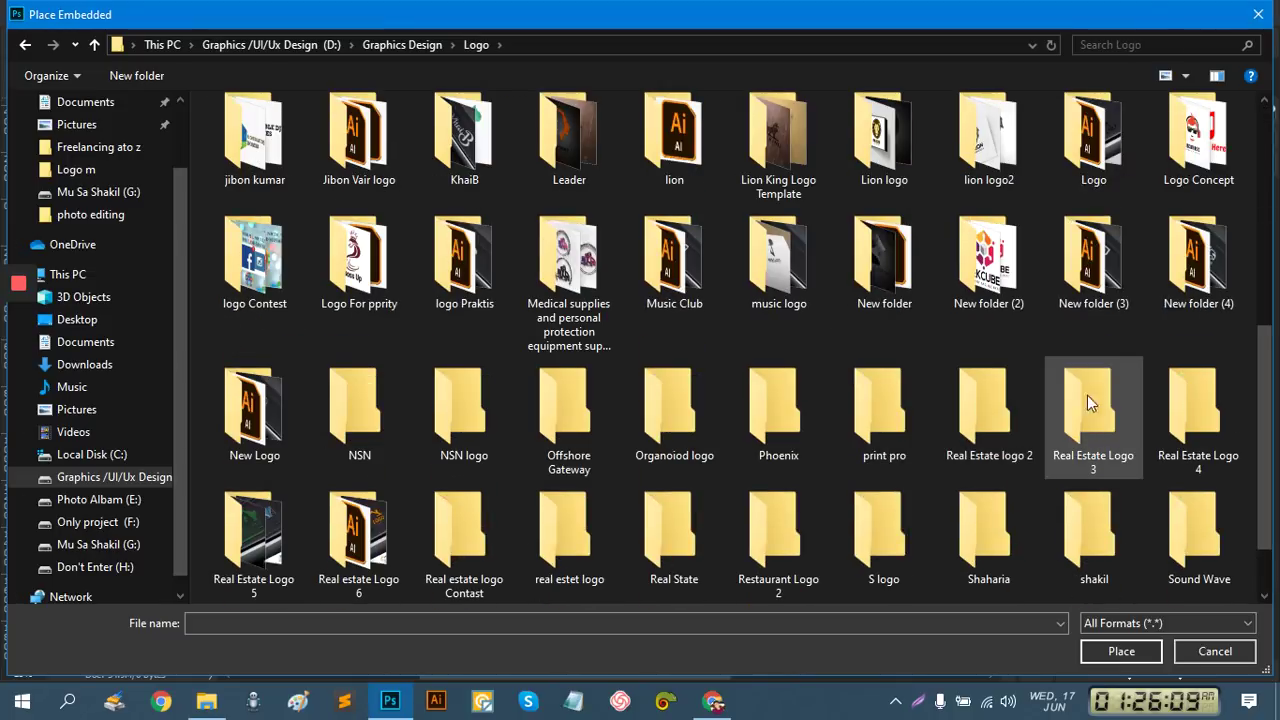
scroll(709, 465, "down", 3)
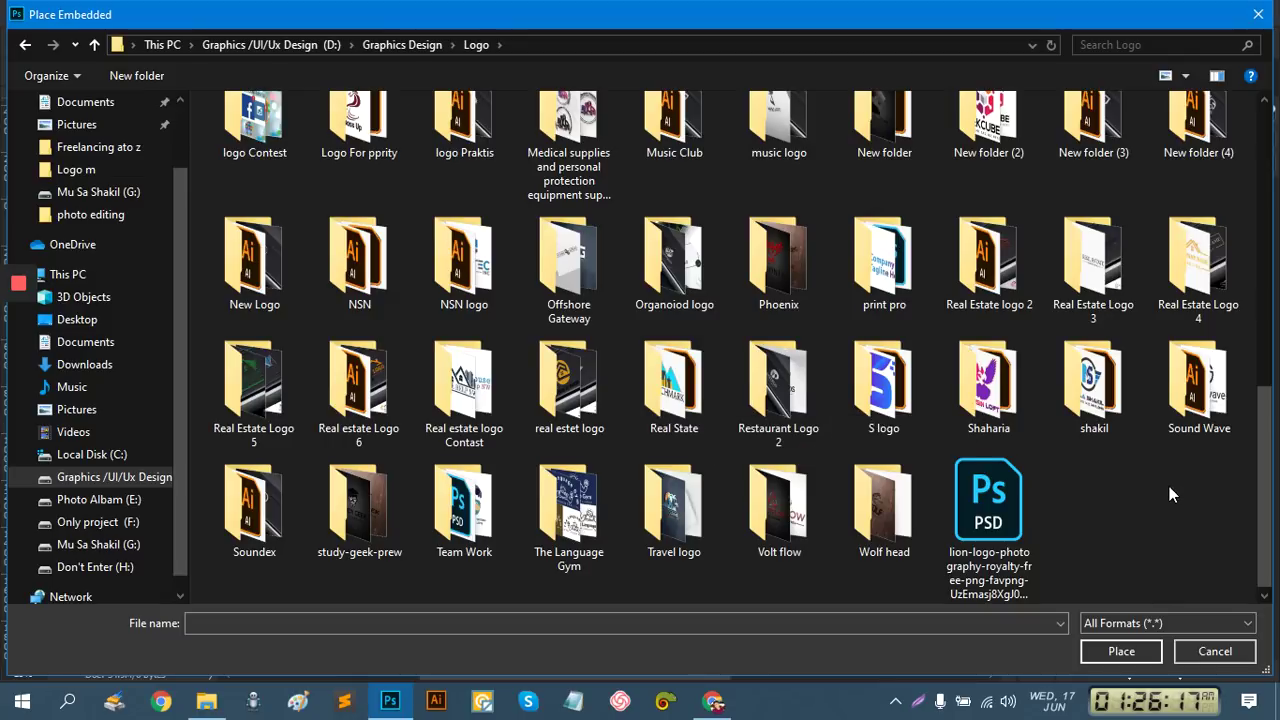
scroll(1120, 366, "up", 5)
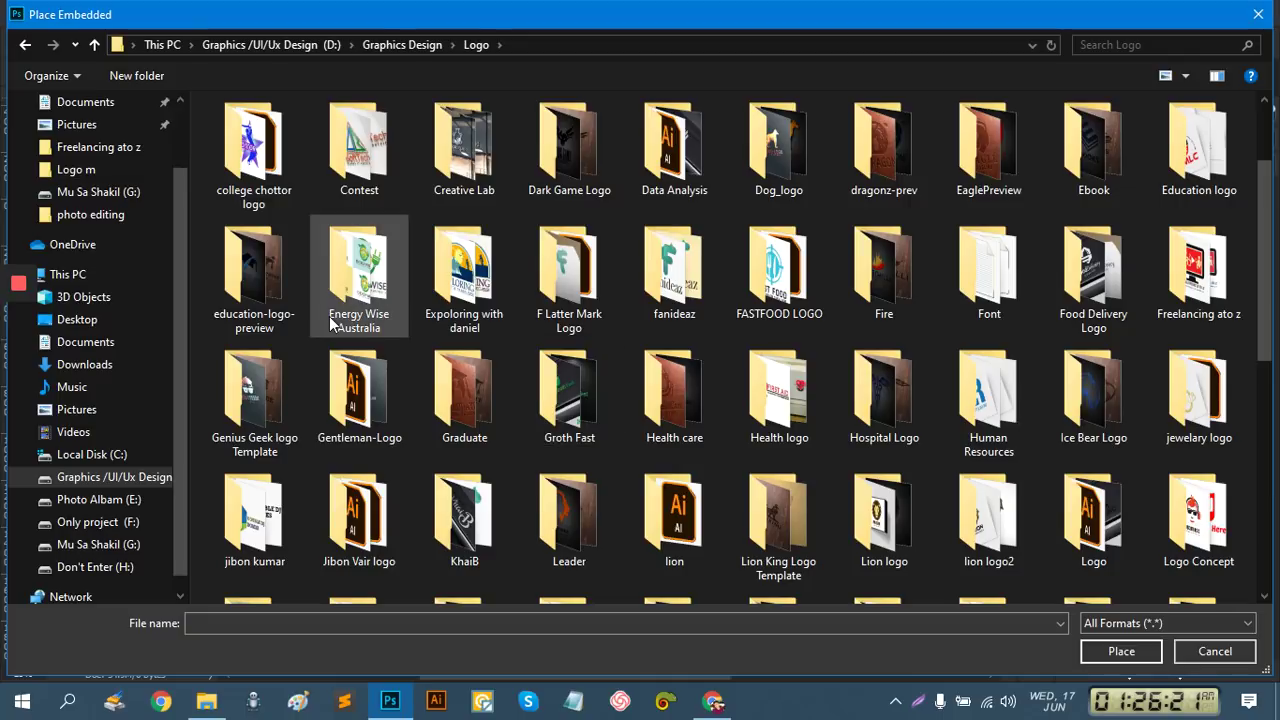
double_click(345, 284)
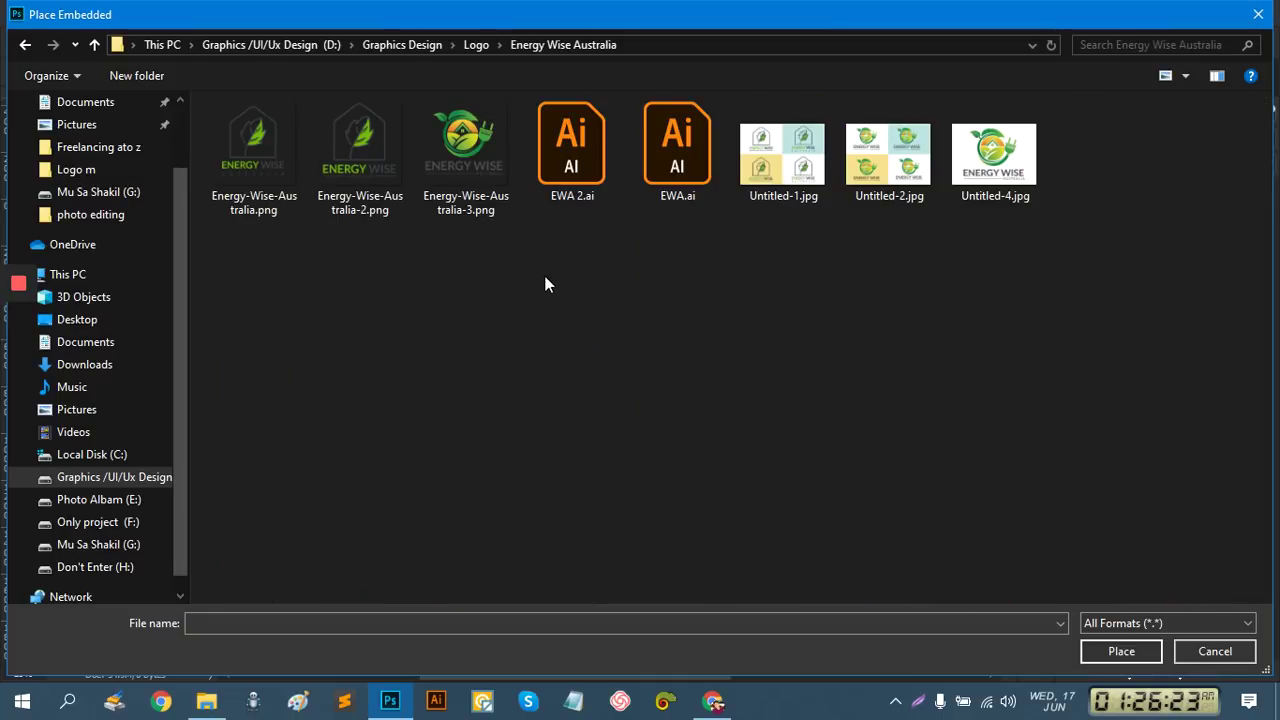
double_click(479, 167)
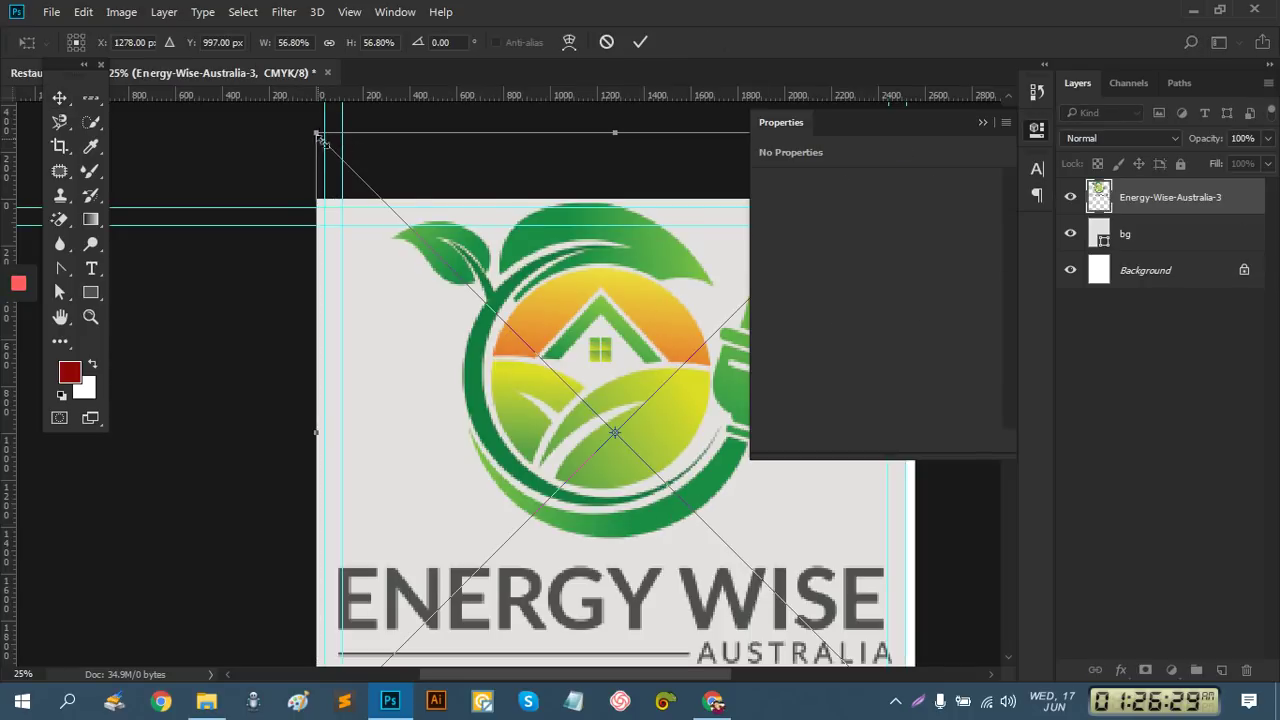
Scale the logo to about 11.67% and position it at the top-left guides
left_click_drag(320, 138, 541, 354)
left_click_drag(596, 437, 427, 333)
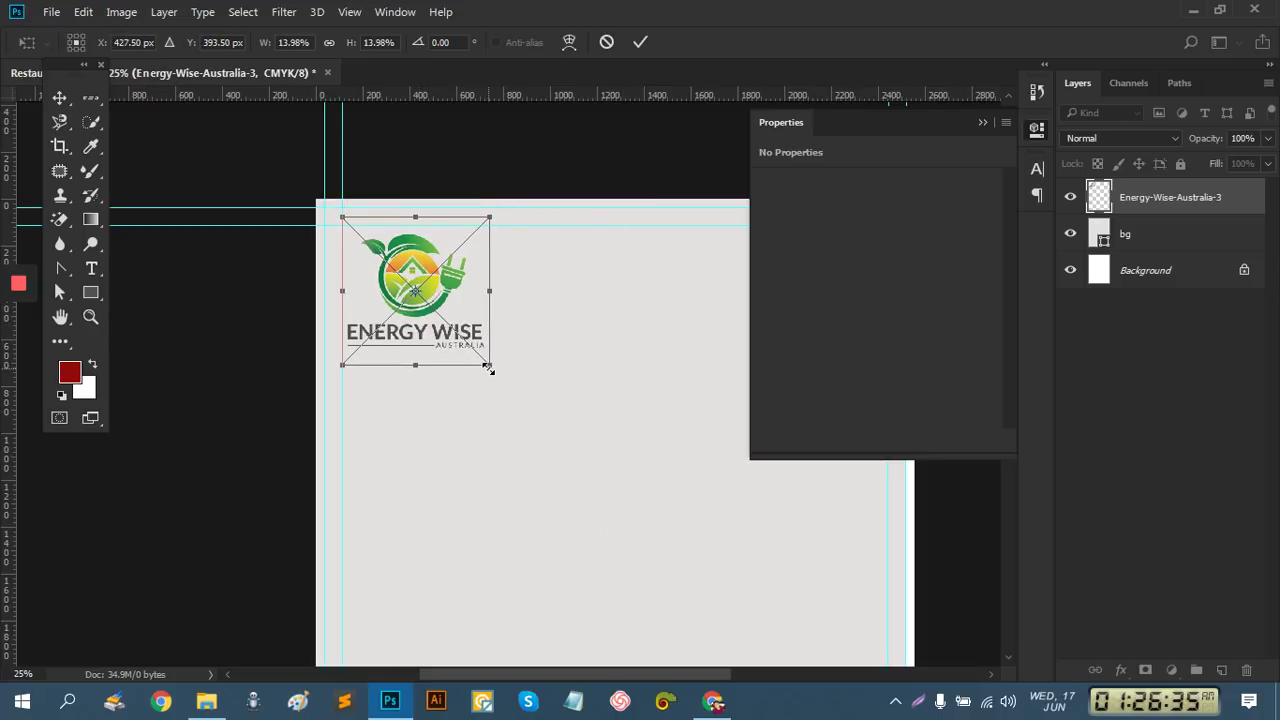
left_click_drag(488, 368, 428, 326)
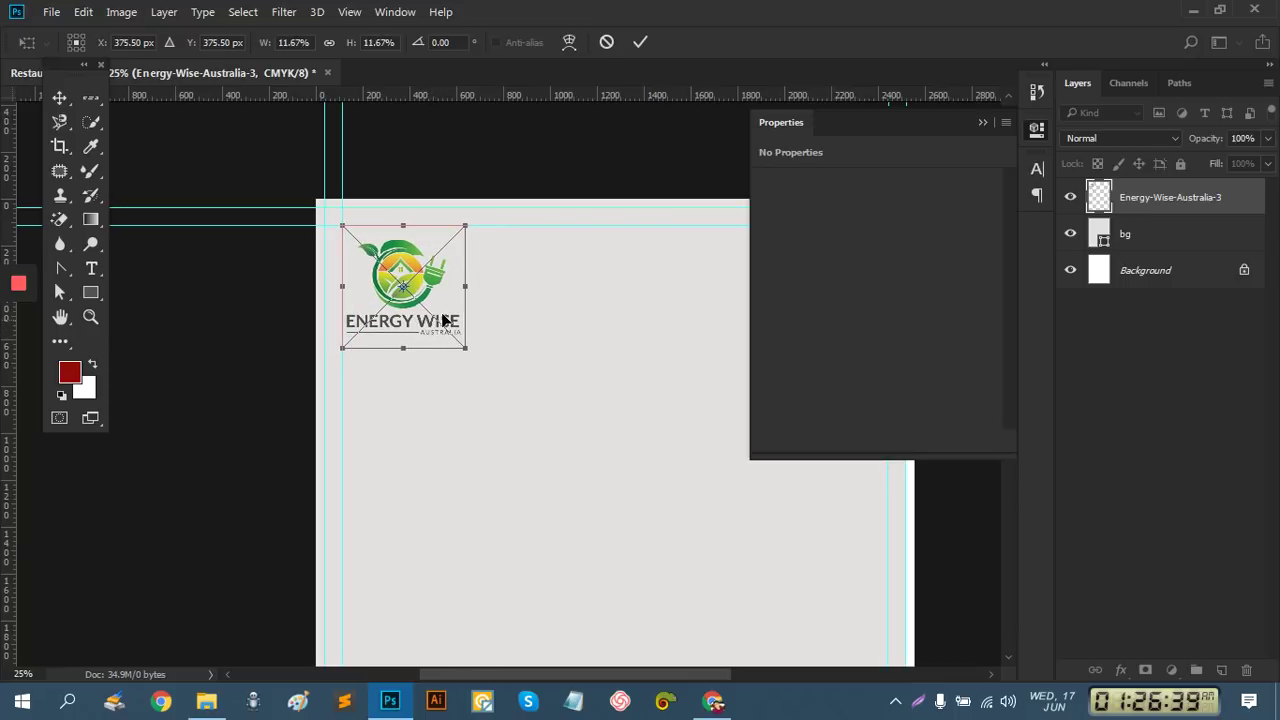
left_click(424, 287)
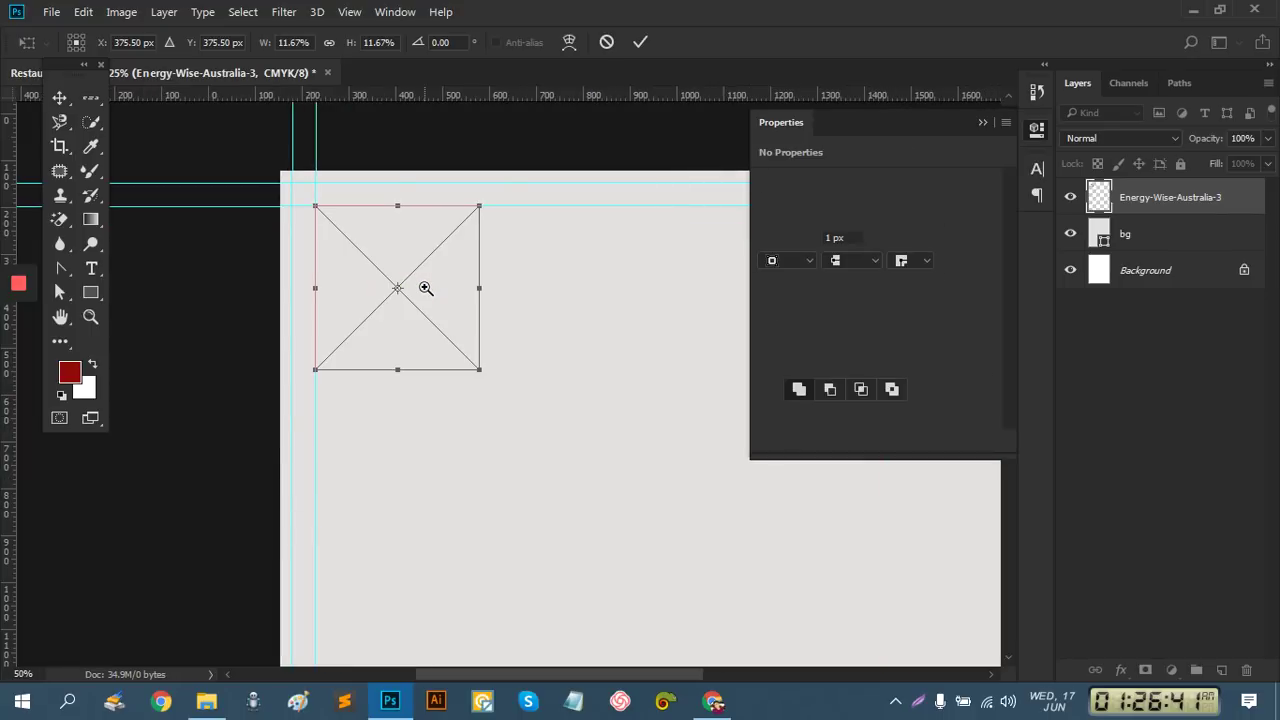
left_click(425, 285)
left_click(635, 51)
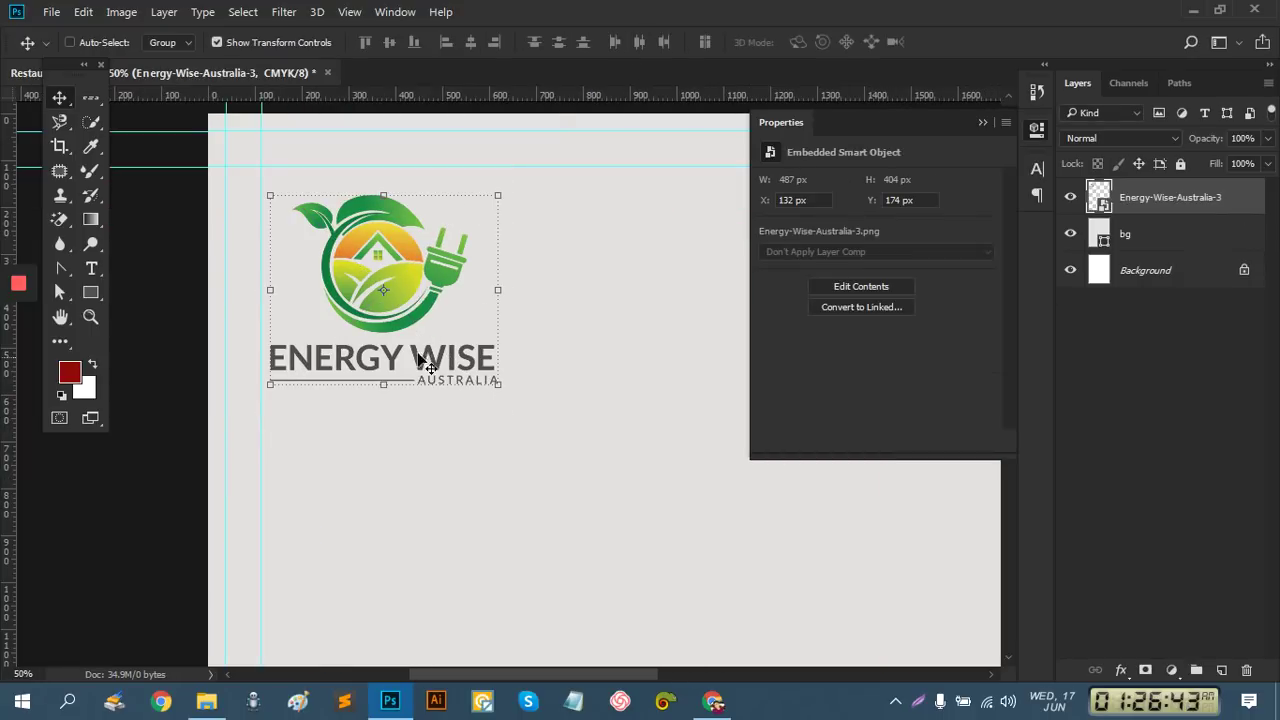
Nudge the logo up to X 118, Y 118 px and zoom out to the whole page
key("ctrl+t")
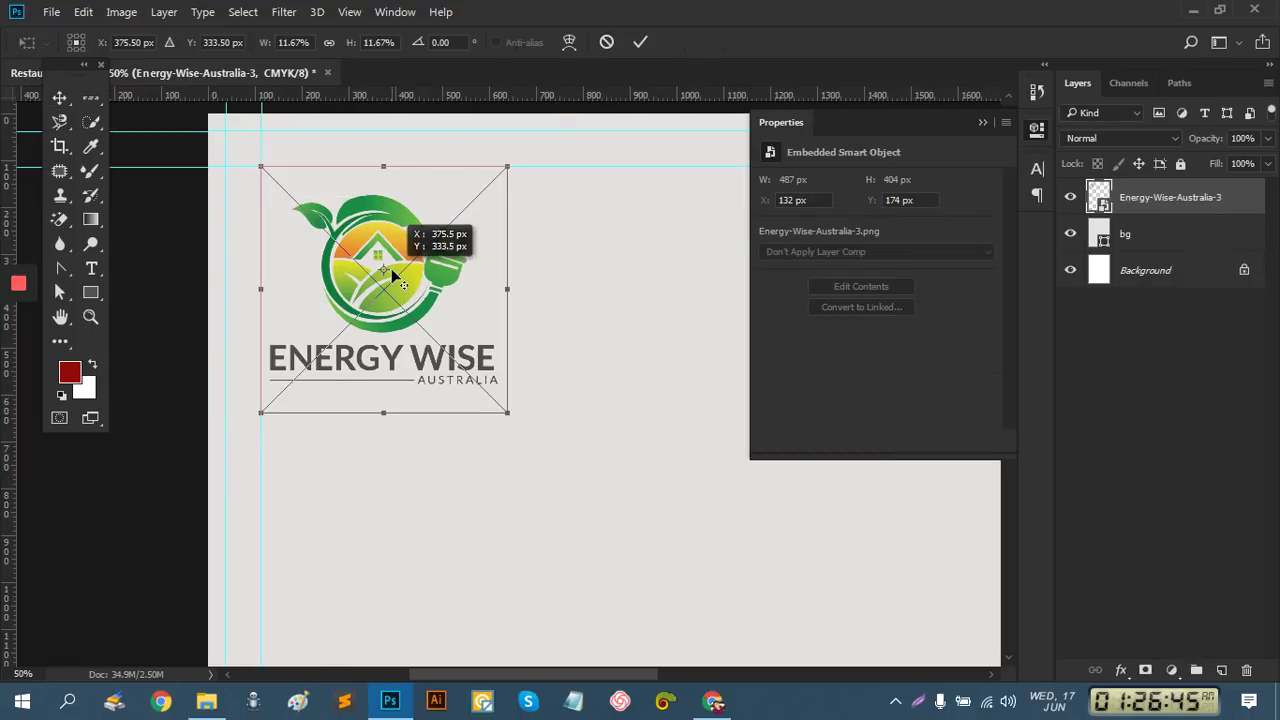
mouse_move(410, 297)
left_mouse_down()
mouse_move(418, 264)
mouse_move(414, 274)
left_mouse_up()
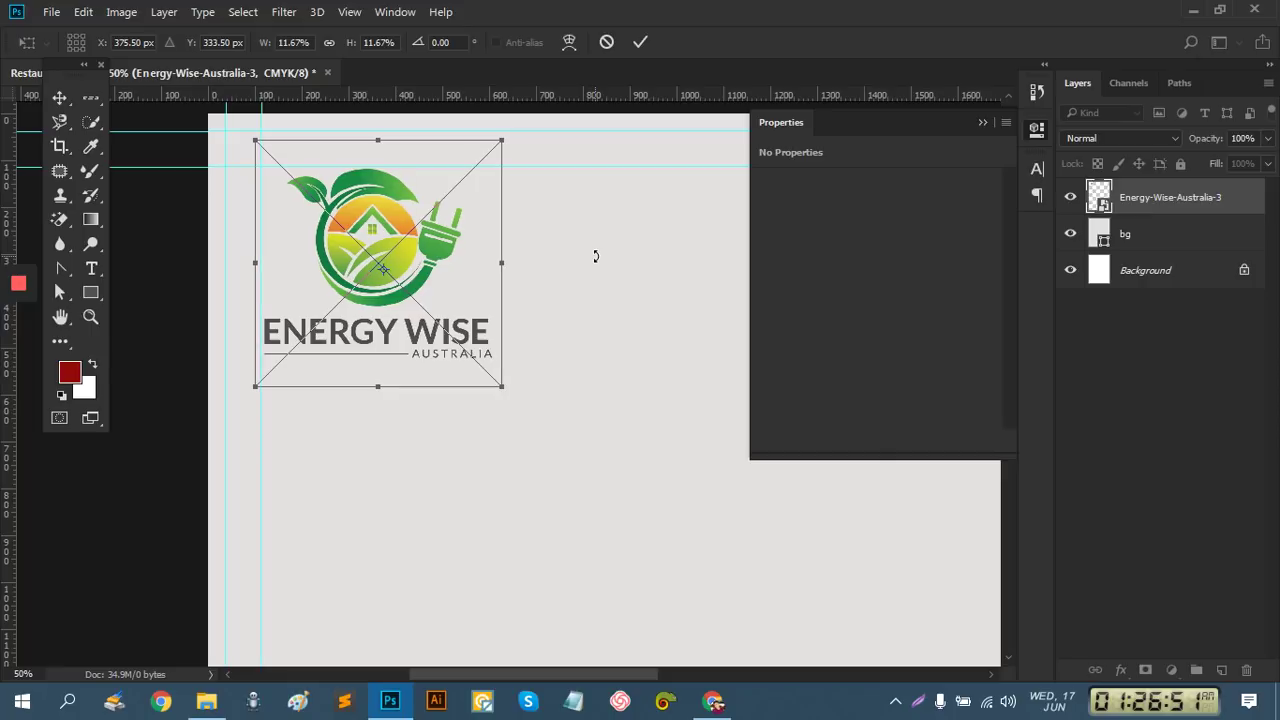
left_click(640, 41)
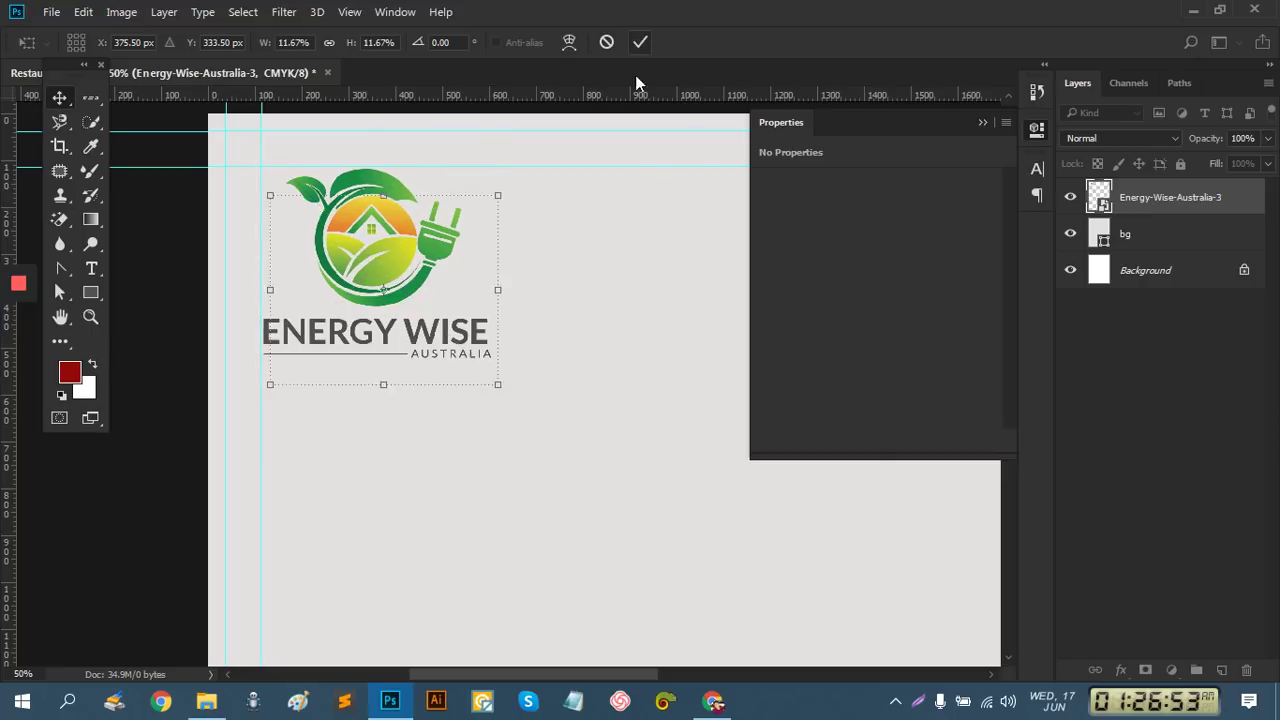
left_click(560, 286, "alt")
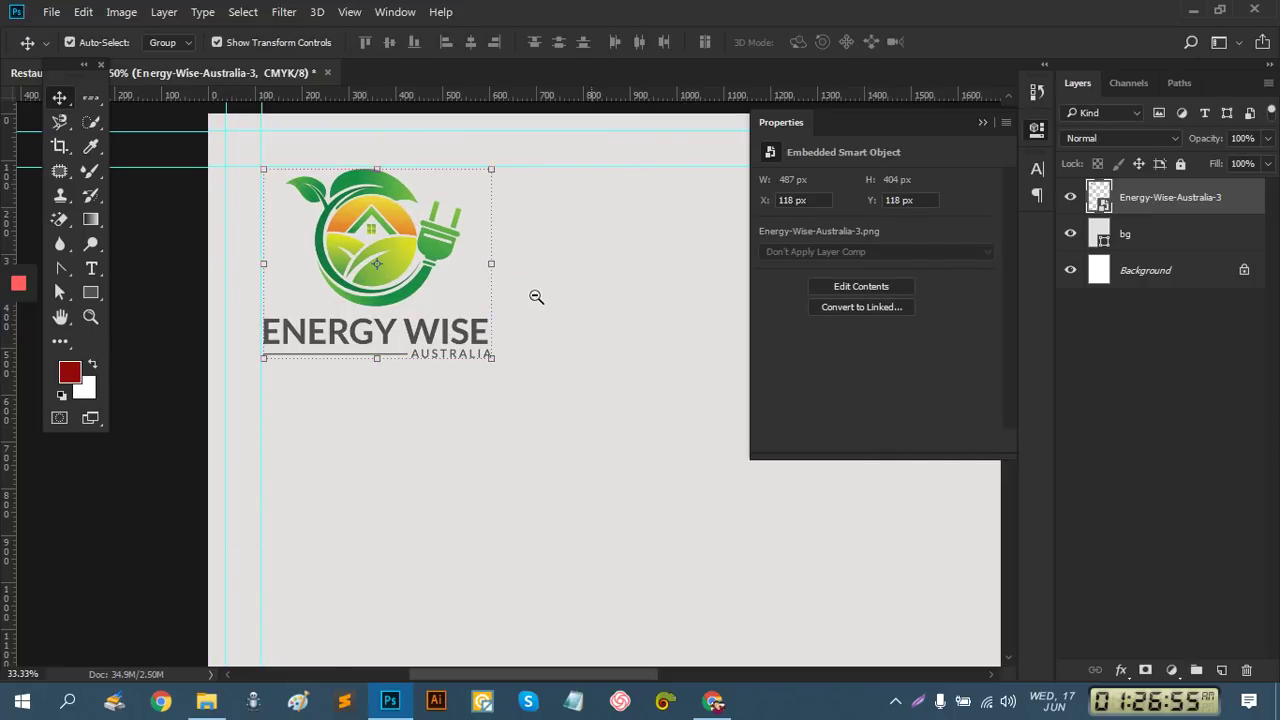
left_click(520, 340, "alt")
left_click(589, 346, "alt")
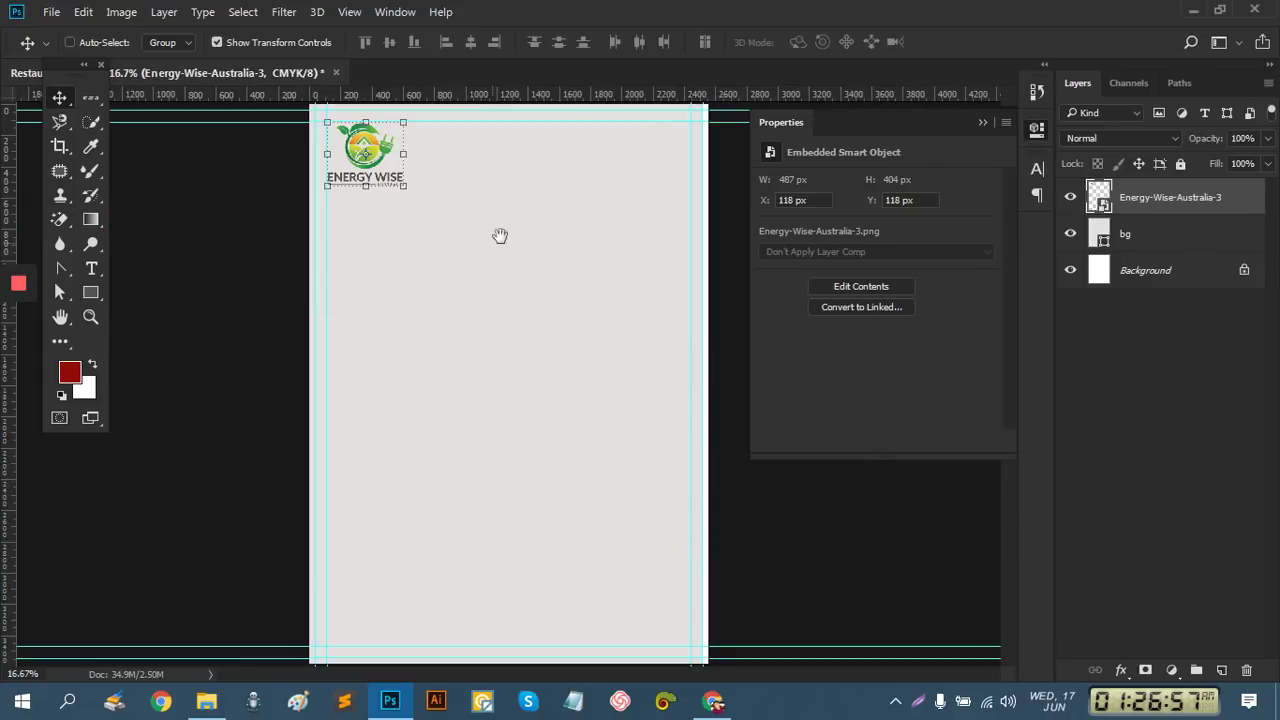
Select the bg layer and widen the gray background to about 101.47%
left_click(983, 122)
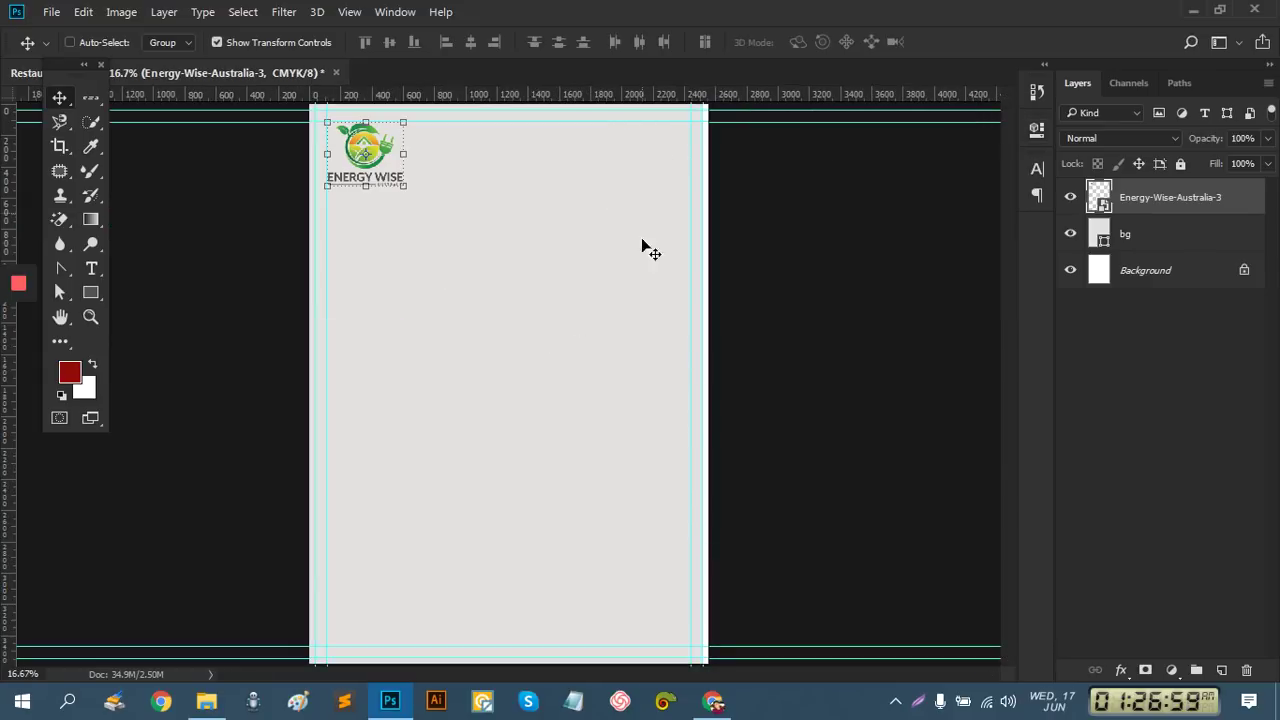
left_click(1223, 390)
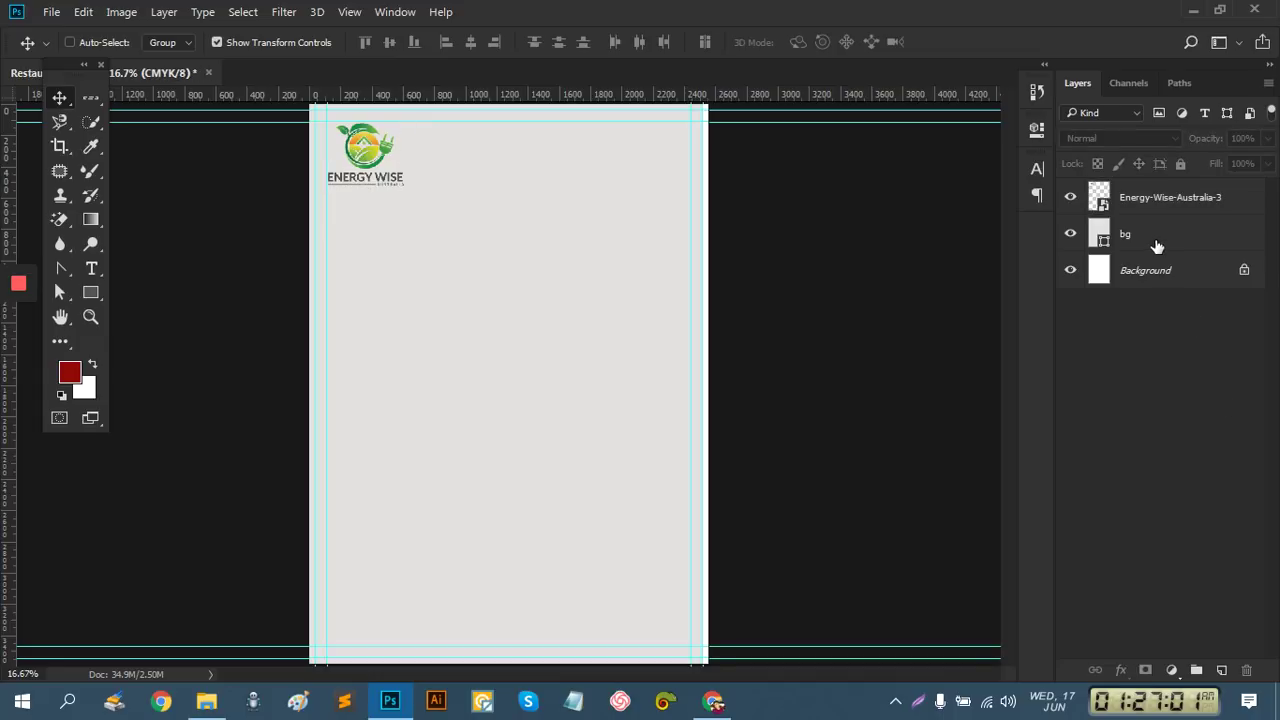
left_click(1152, 240)
left_click_drag(705, 383, 708, 383)
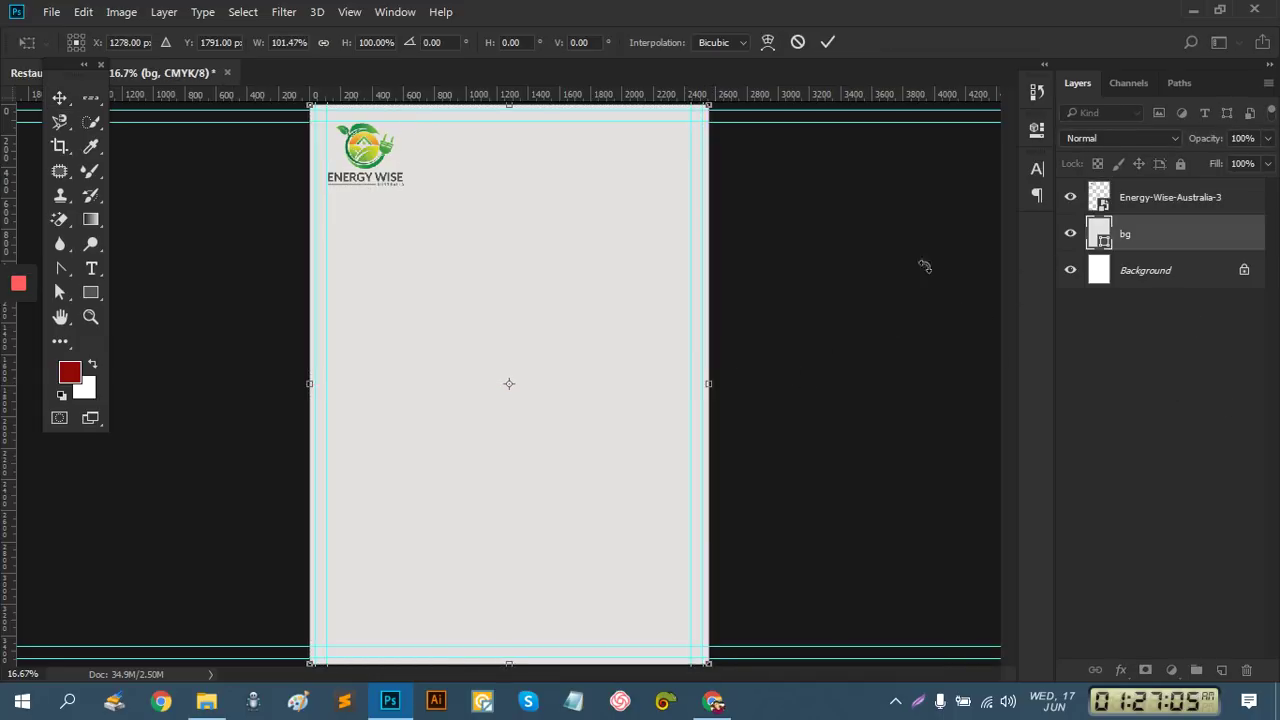
left_click(829, 41)
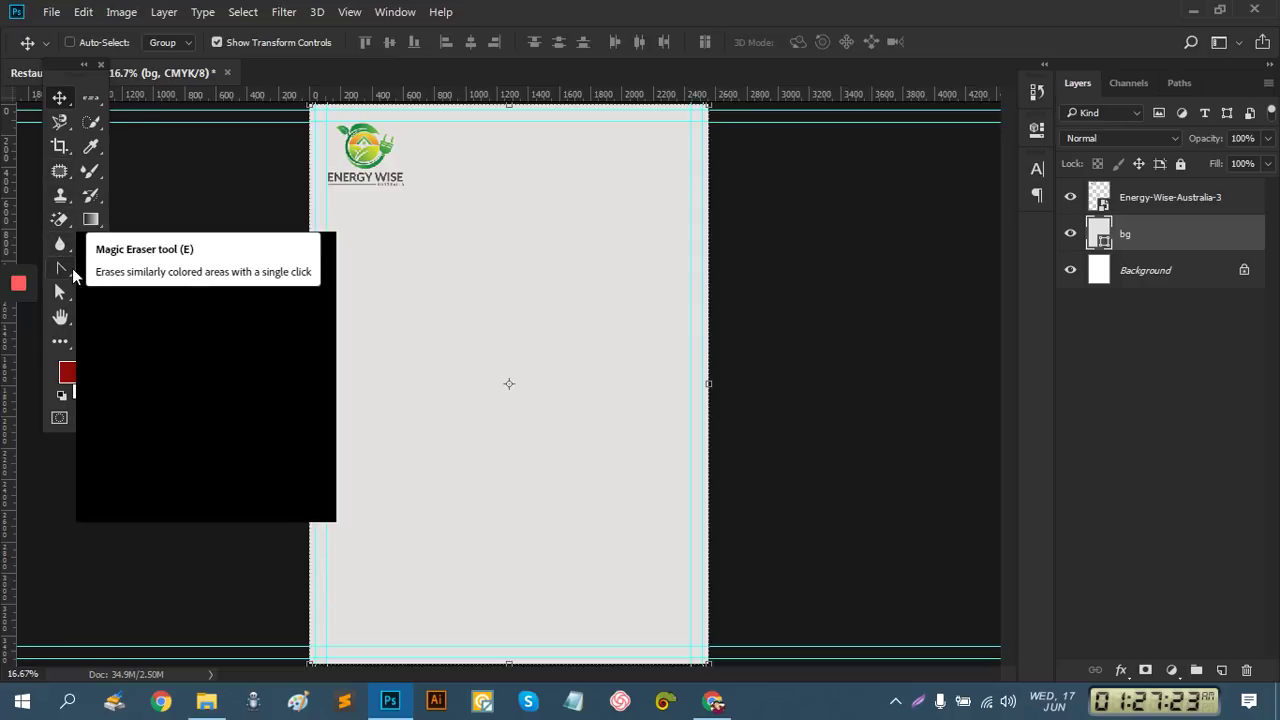
Draw a curved pen-shape path across the page's top-right corner
left_click(61, 270)
left_click(125, 267)
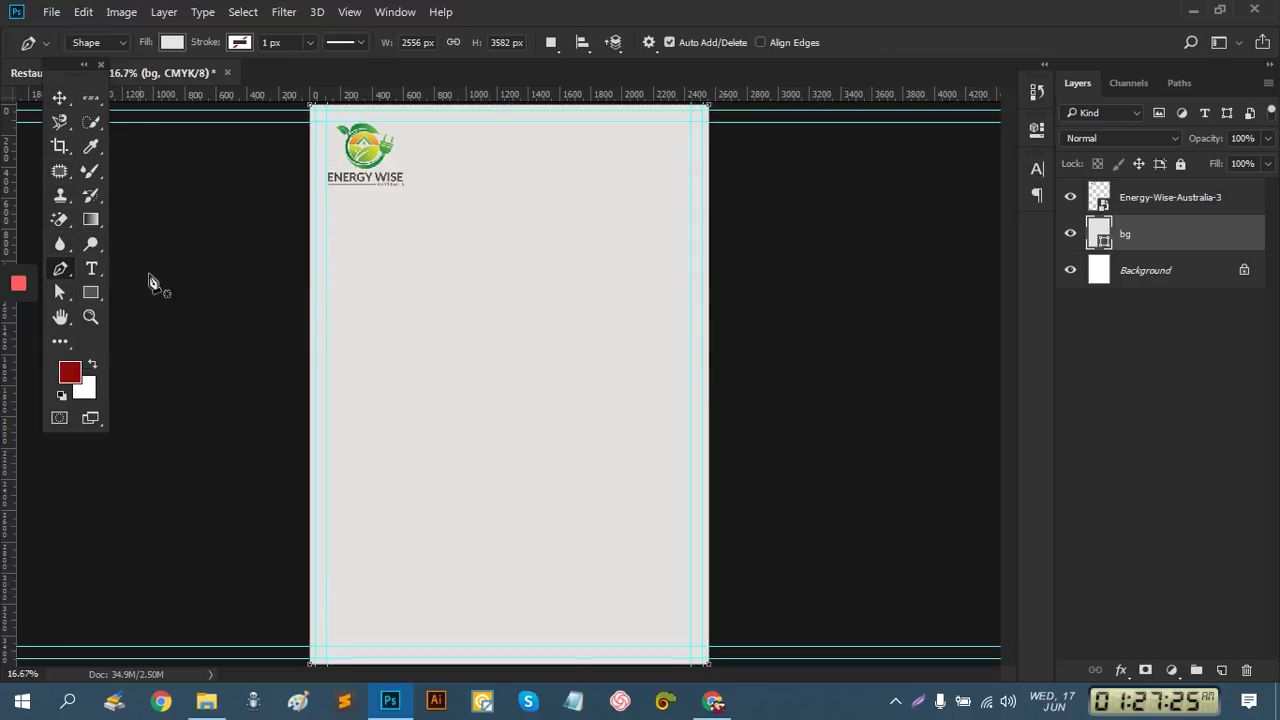
key("ctrl+minus")
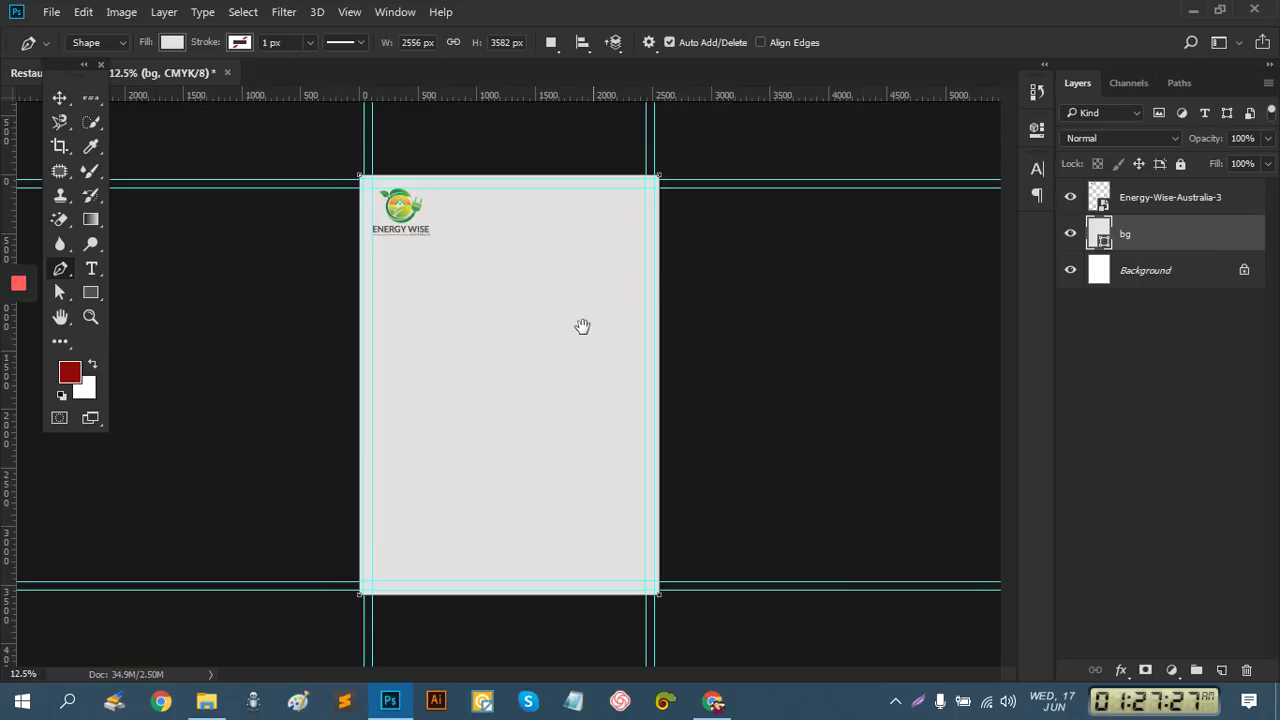
left_click(551, 155)
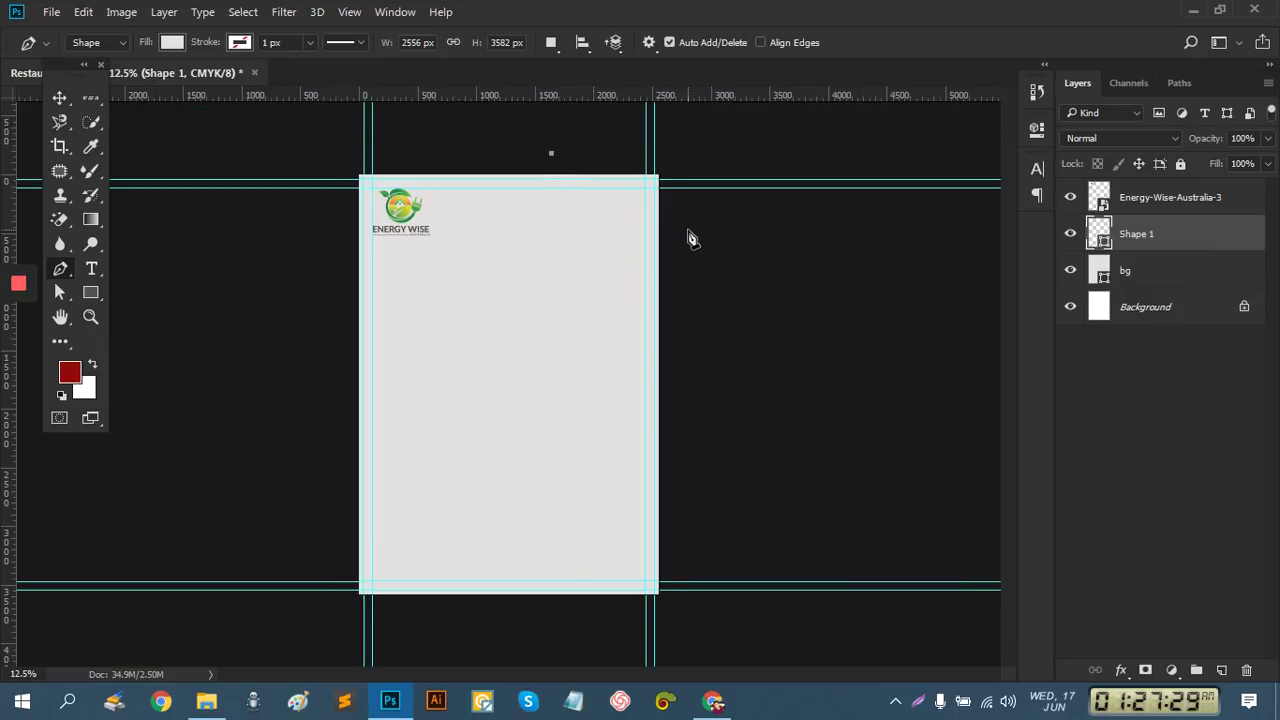
left_click_drag(695, 210, 929, 7)
left_click_drag(820, 102, 805, 106)
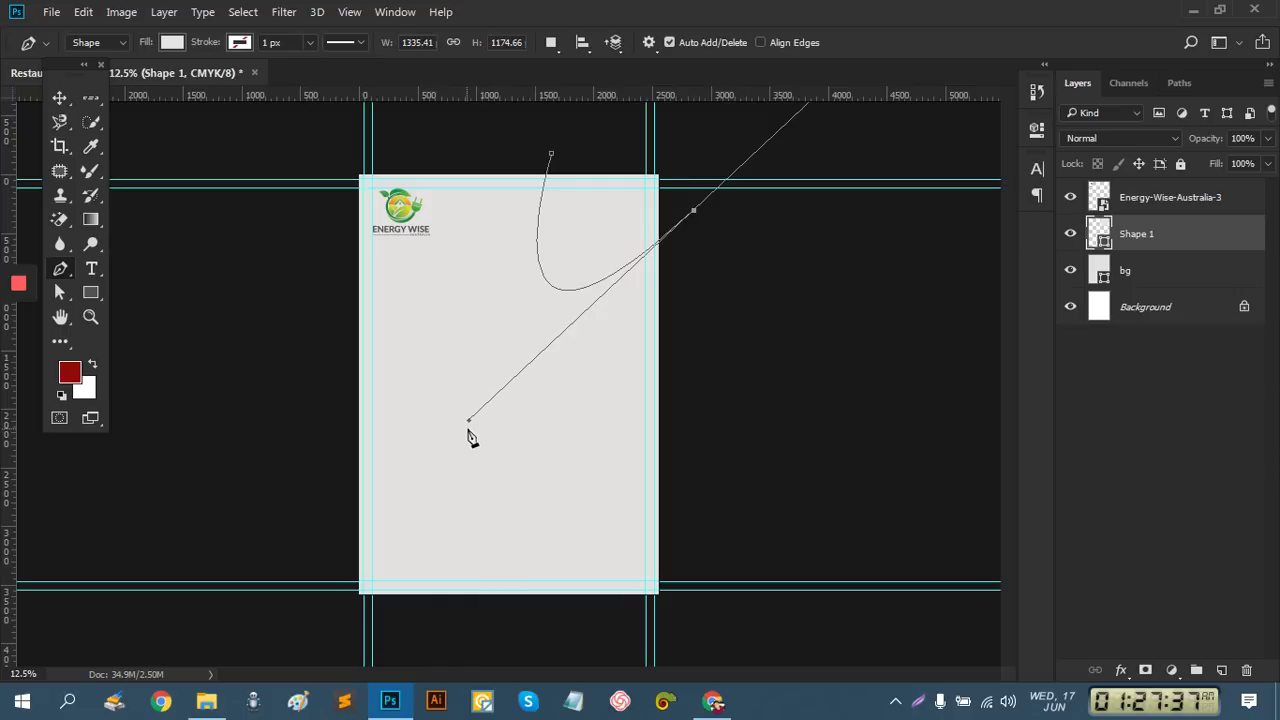
left_click_drag(469, 421, 512, 436)
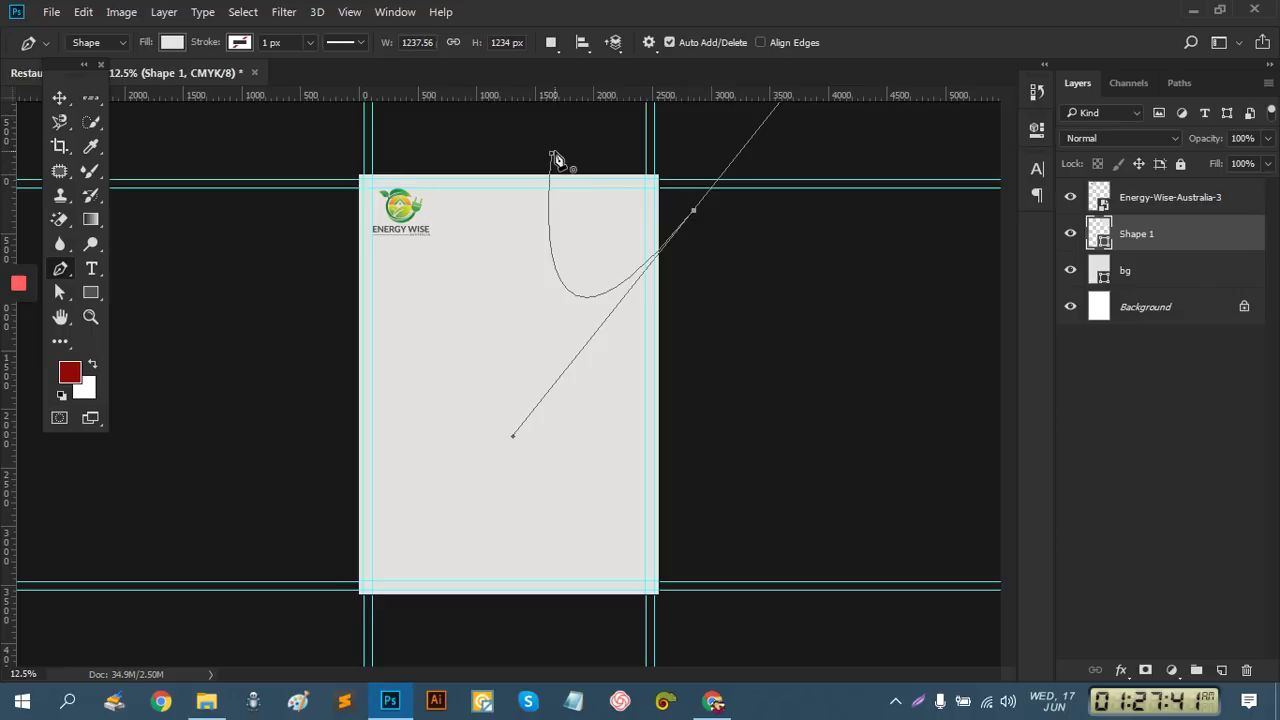
left_click_drag(551, 157, 523, 155)
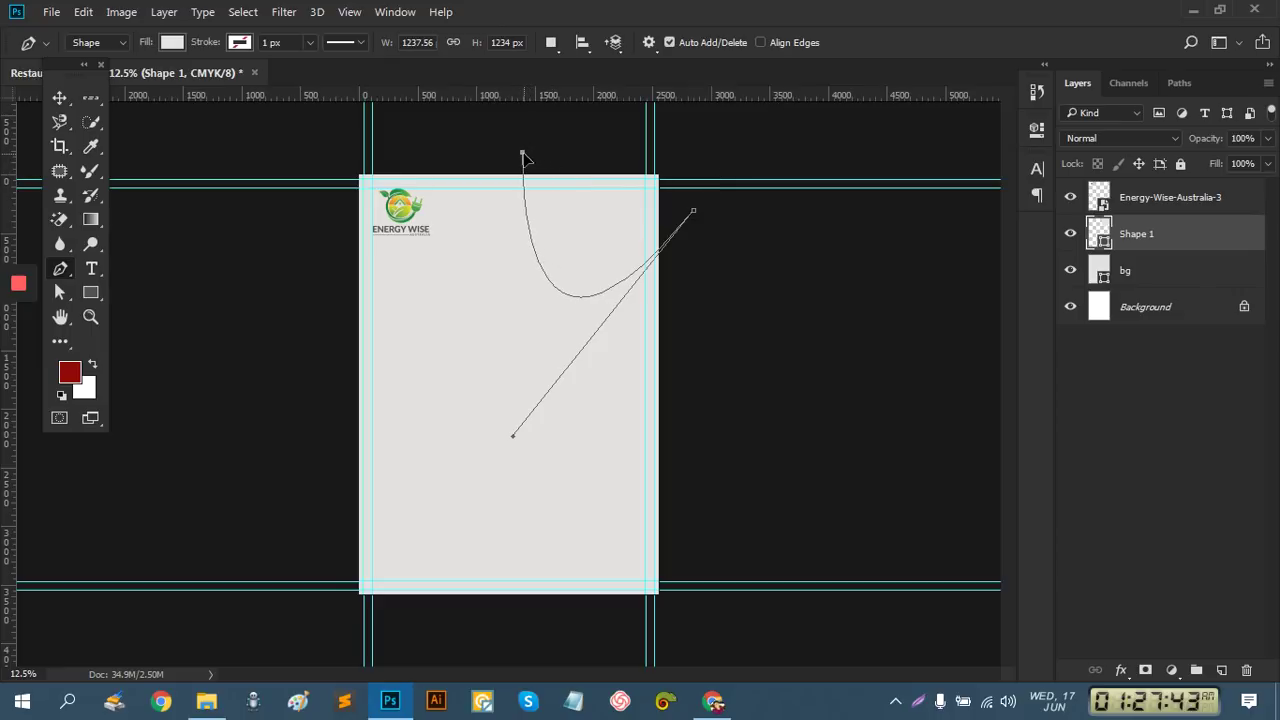
Fill Shape 1 with white (#ffffff) and close the path at its starting anchor
double_click(1100, 236)
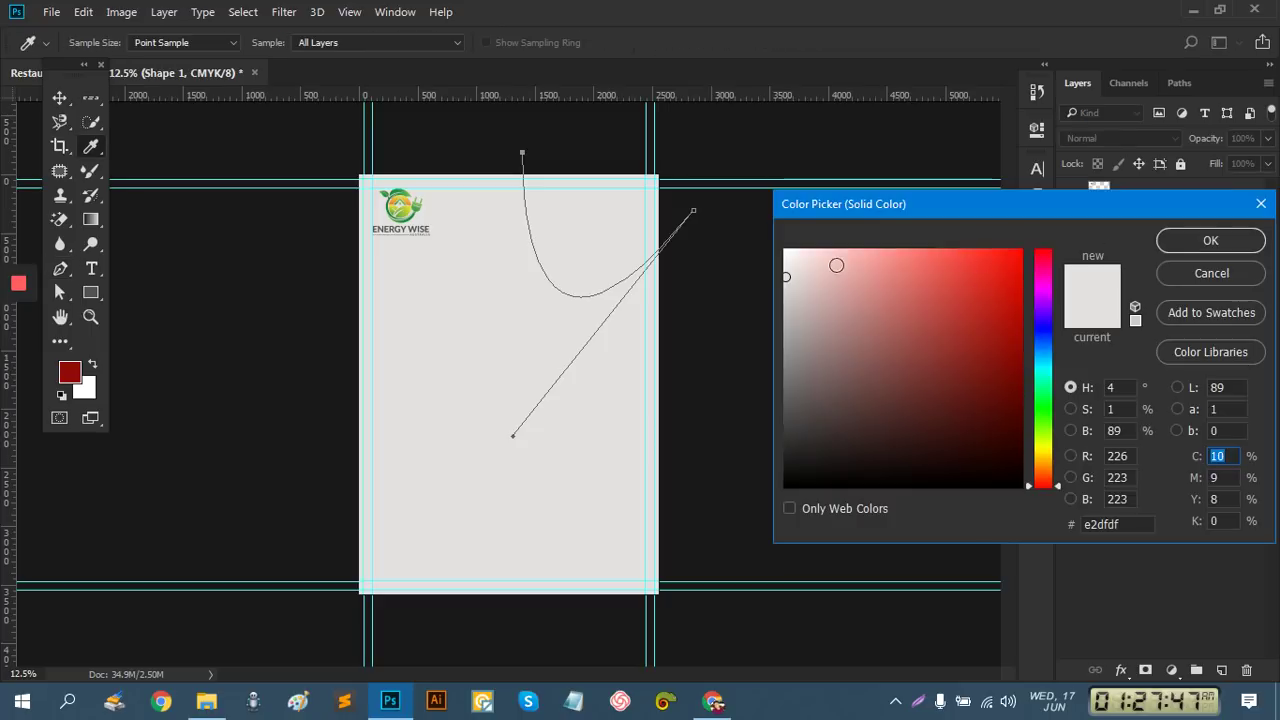
left_click(786, 250)
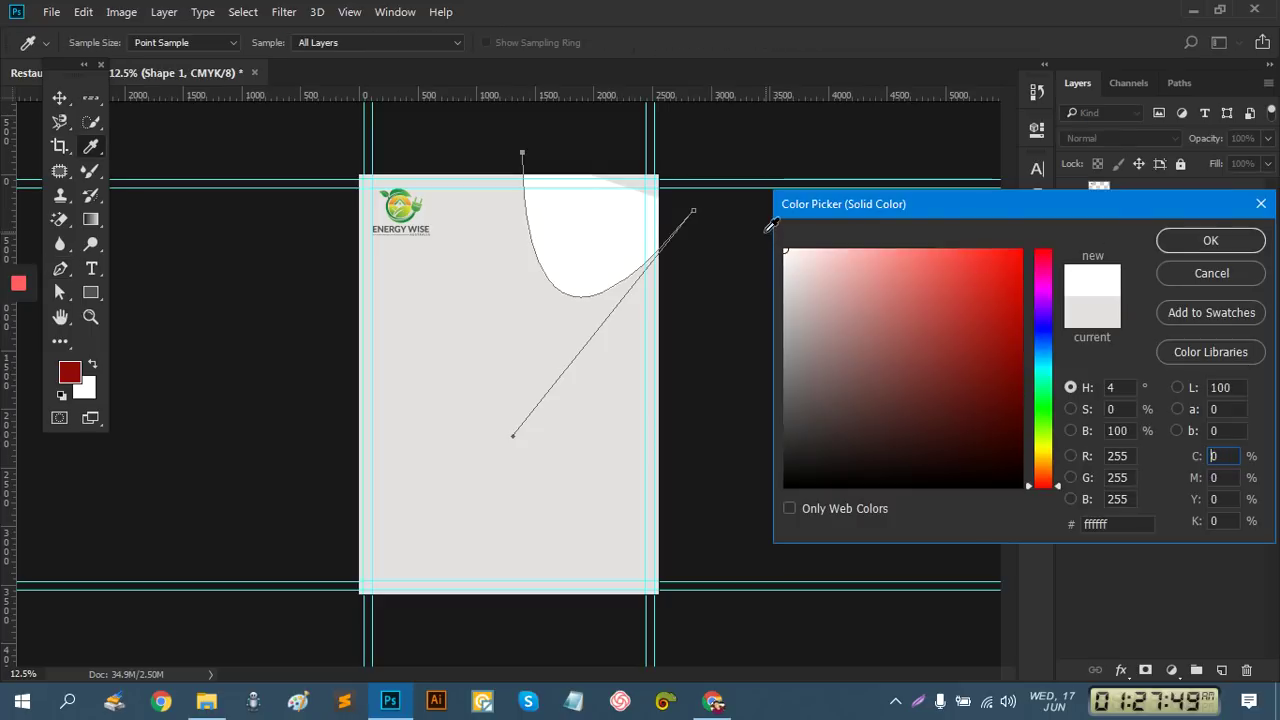
left_click(1206, 250)
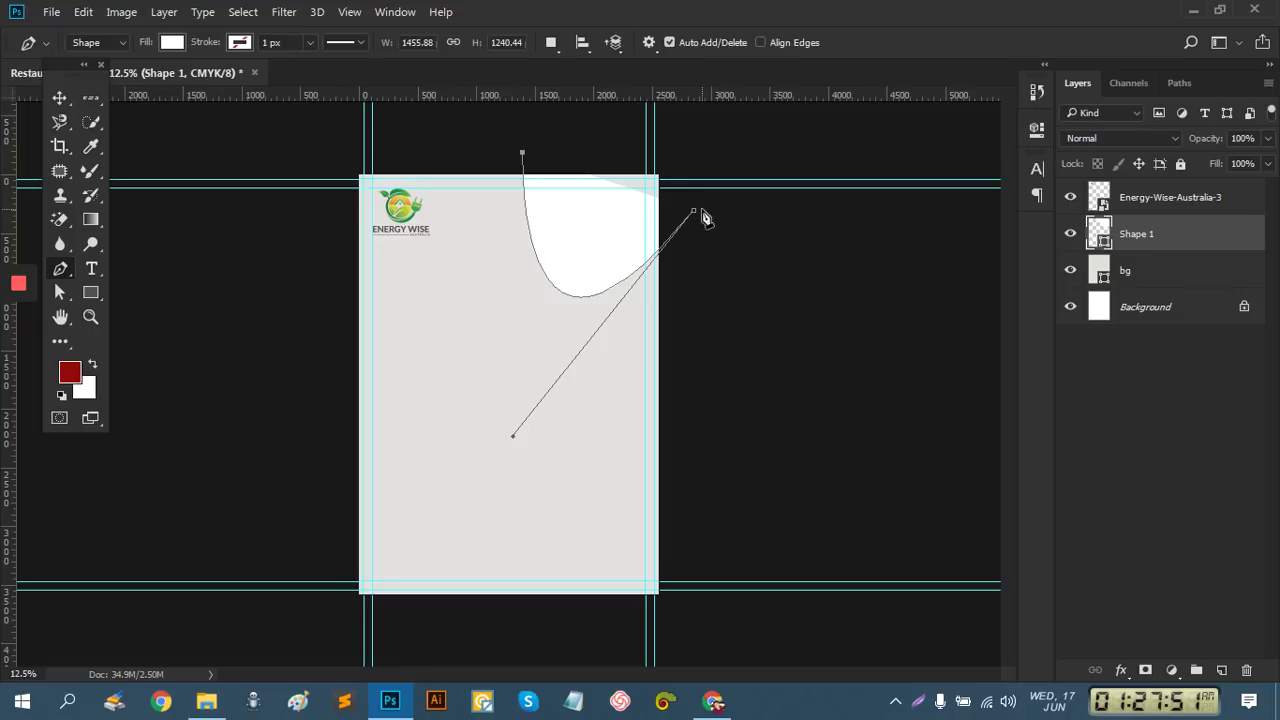
left_click(731, 151)
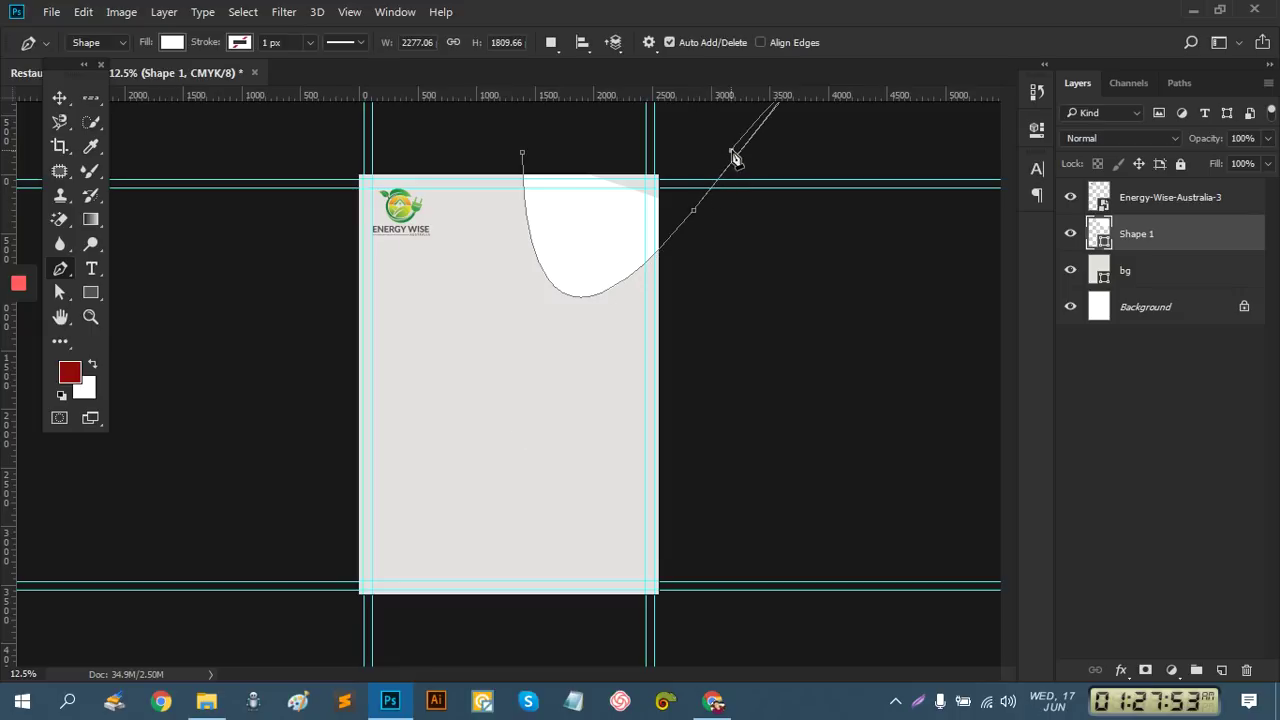
left_click(522, 154)
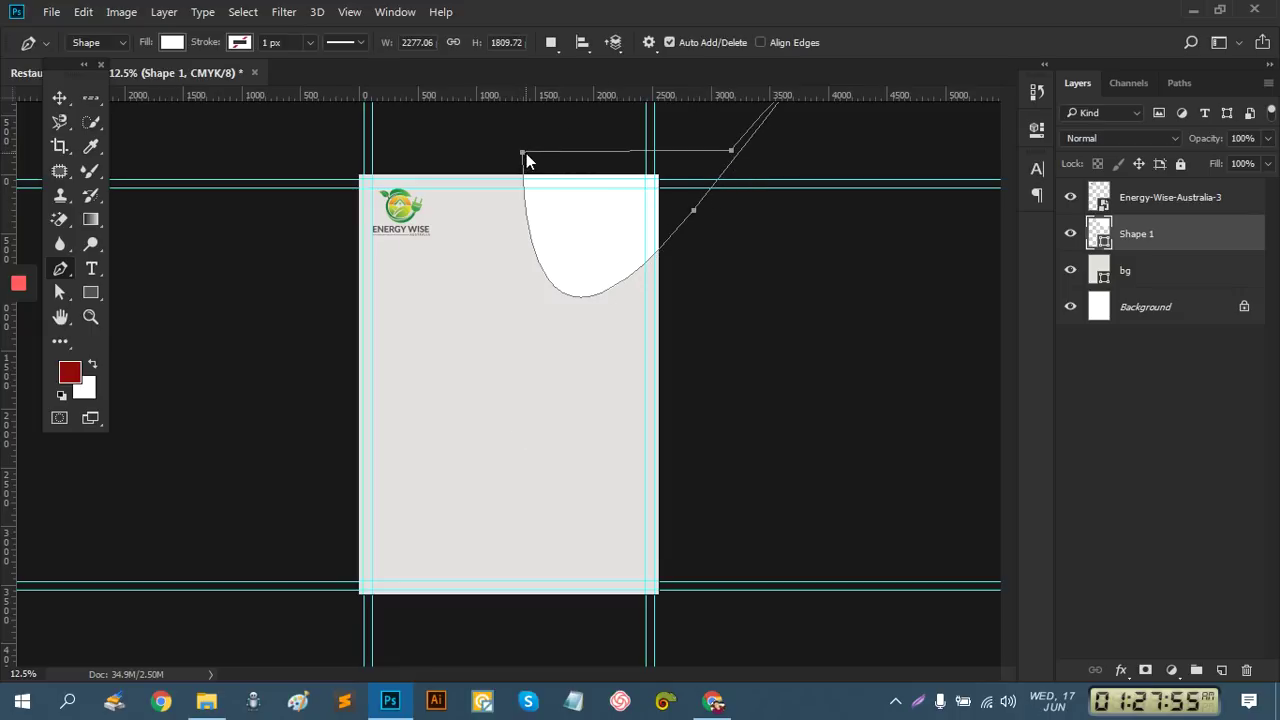
Deselect Shape 1, then toggle the ENERGY WISE logo layer off and back on
left_click(59, 100)
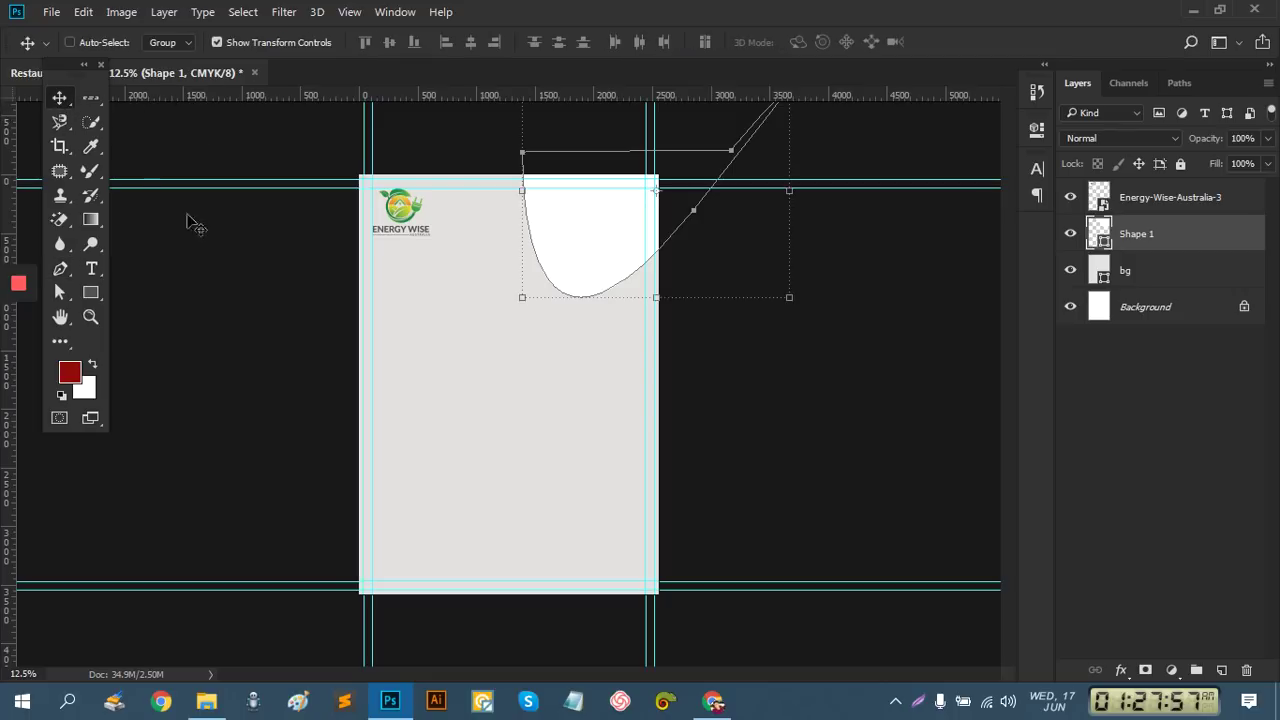
left_click(1125, 428)
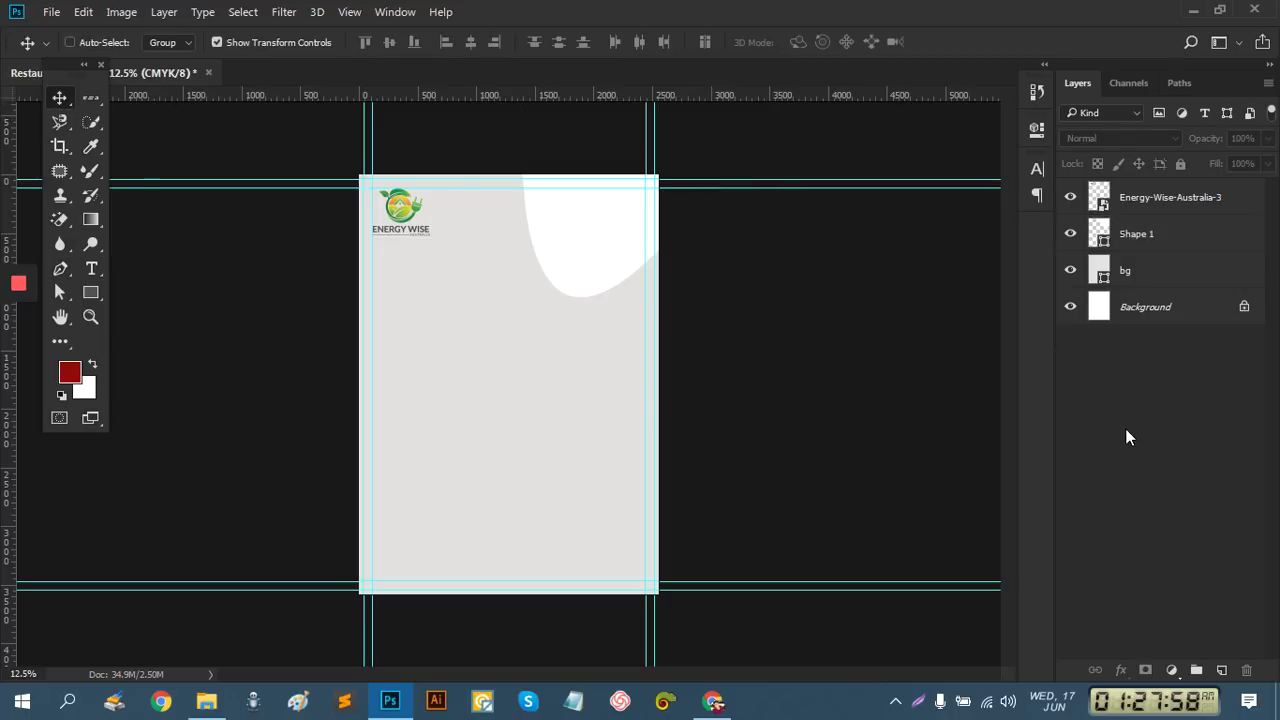
left_click(1071, 198)
left_click(1071, 198)
Hide Shape 1 and create a 3-sided red polygon with the Polygon Tool
left_click(1071, 234)
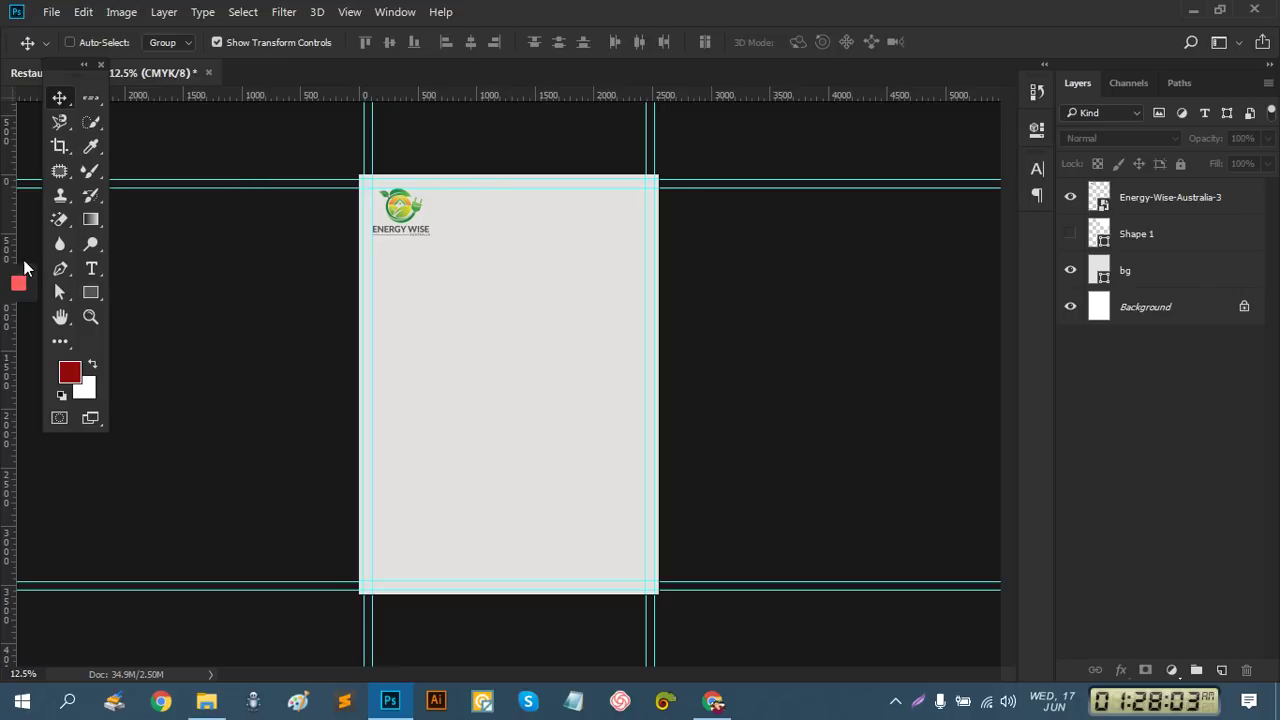
left_click(90, 293)
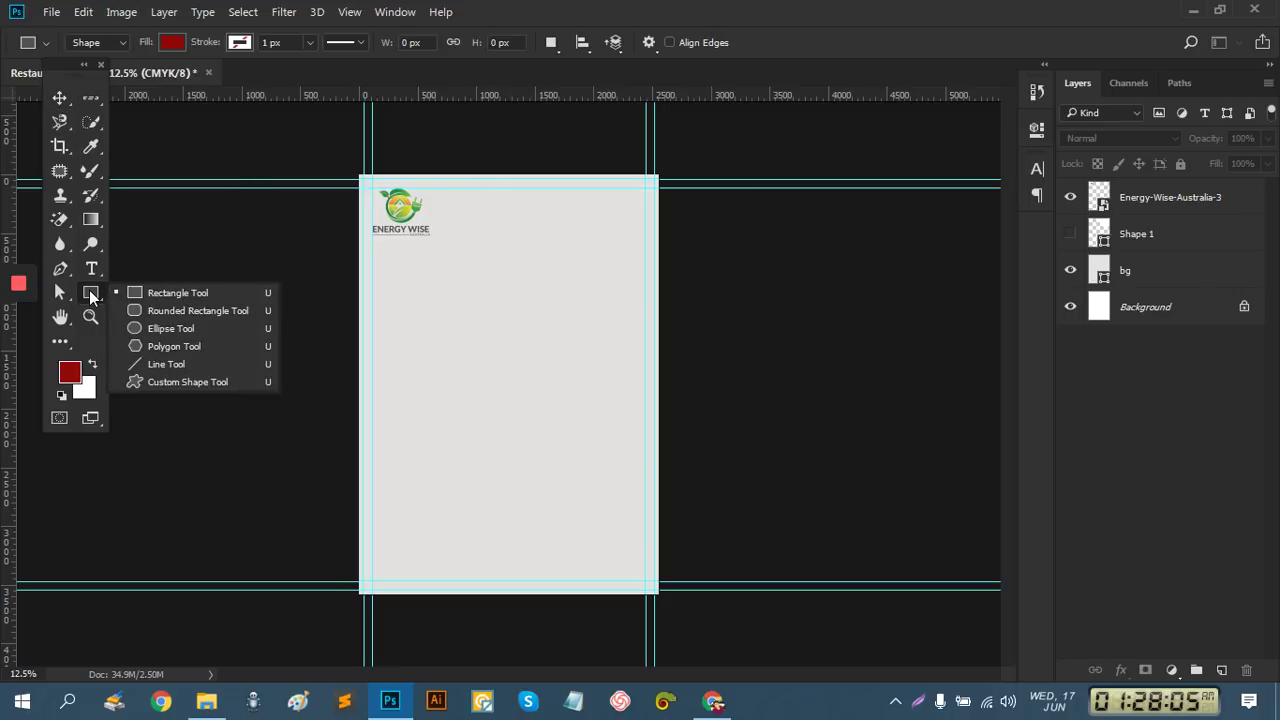
left_click(162, 347)
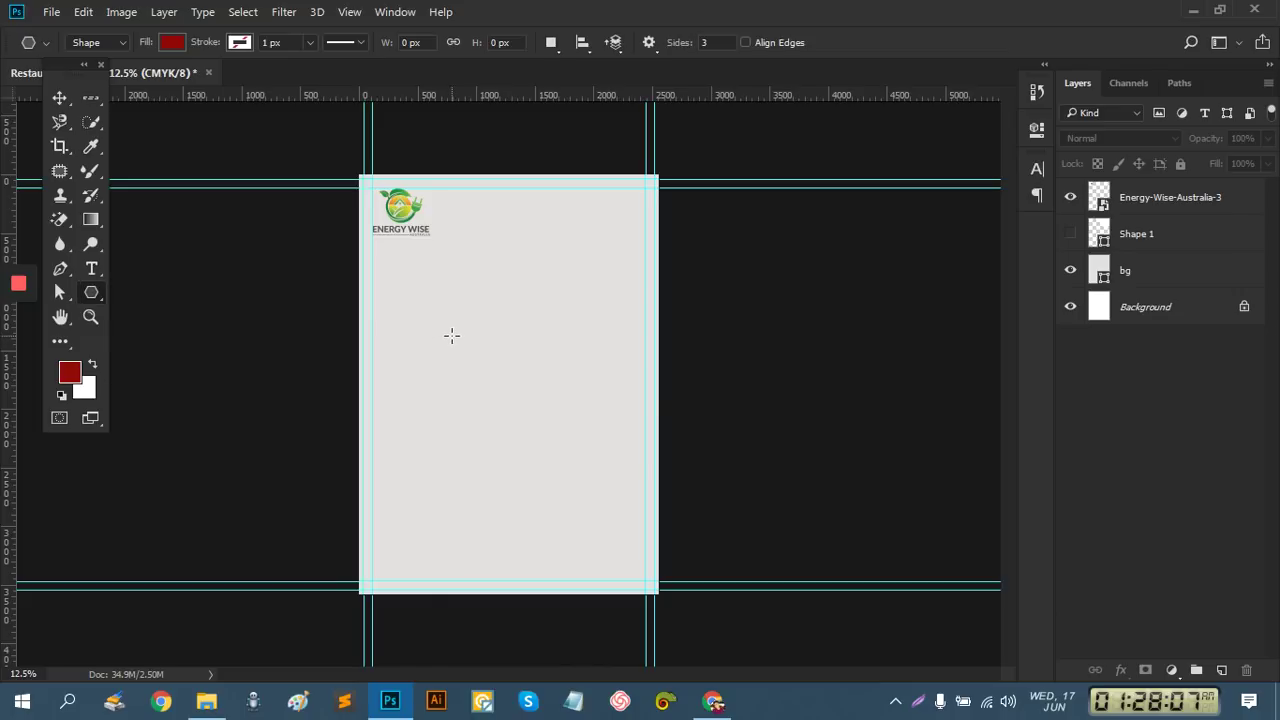
left_click(451, 335)
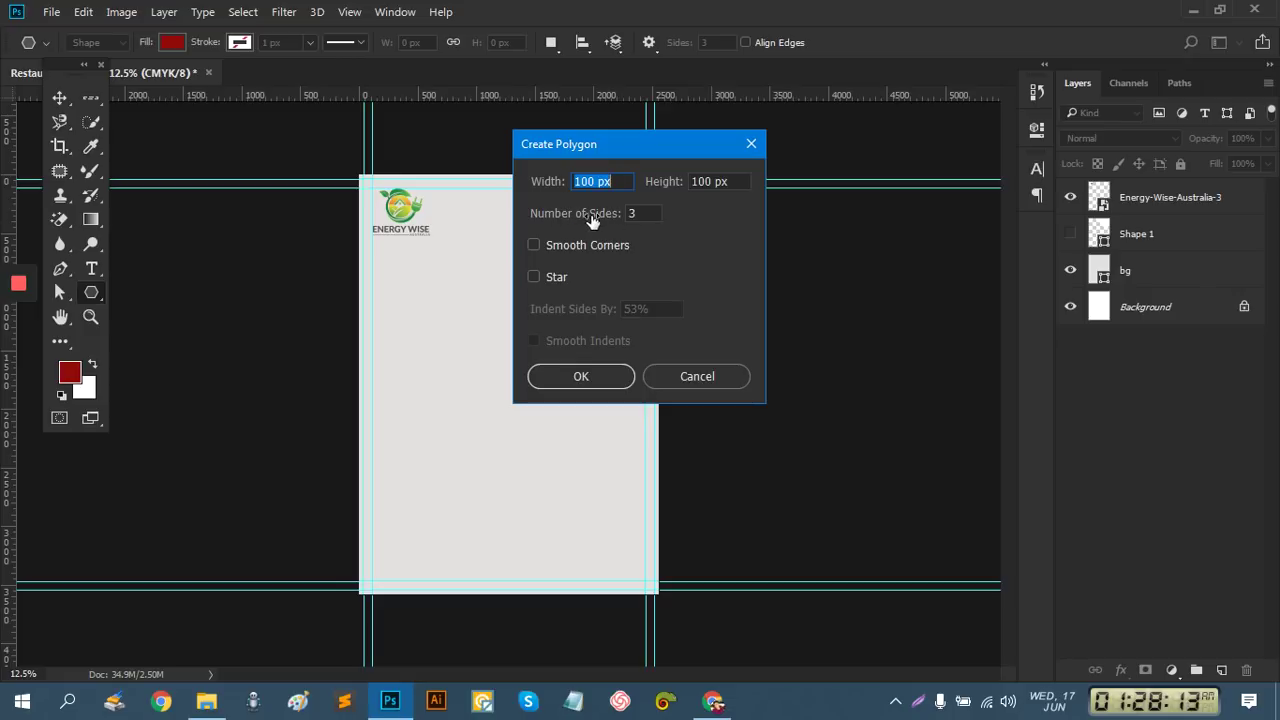
left_click(642, 213)
type("3")
left_click(598, 374)
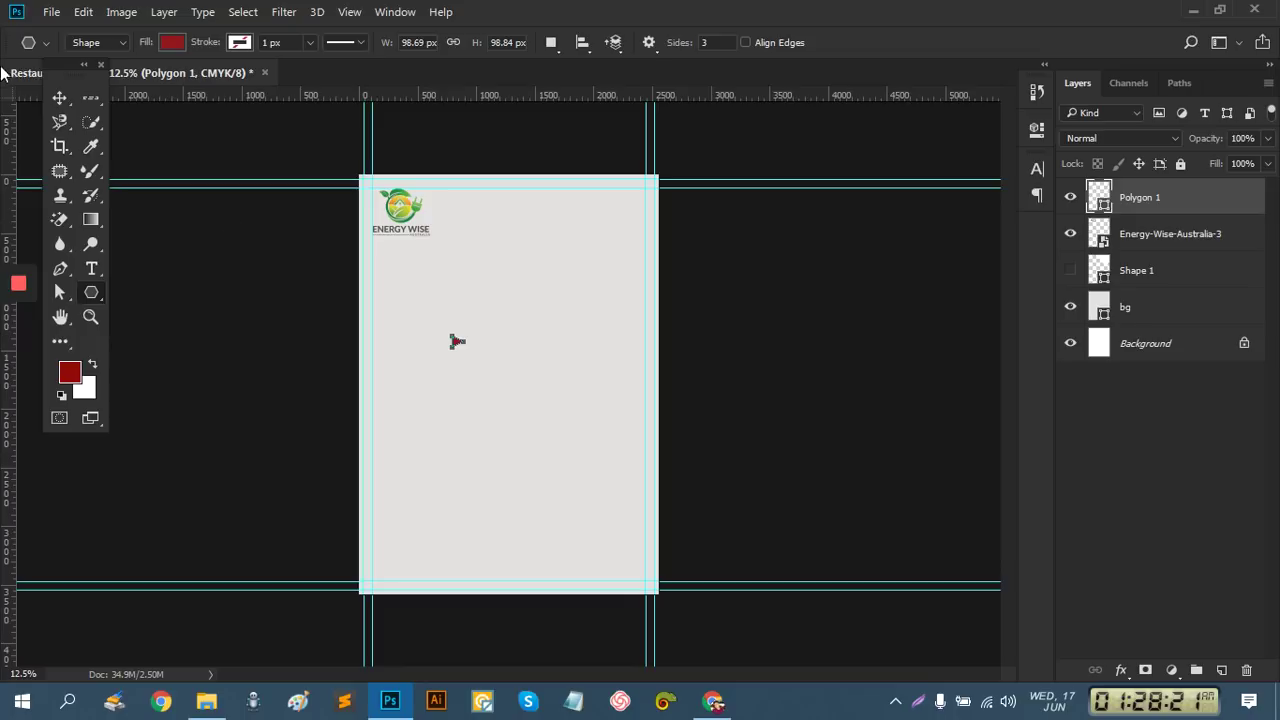
Enlarge the triangle, rotate it 90° to point down and move it to the top edge
key("v")
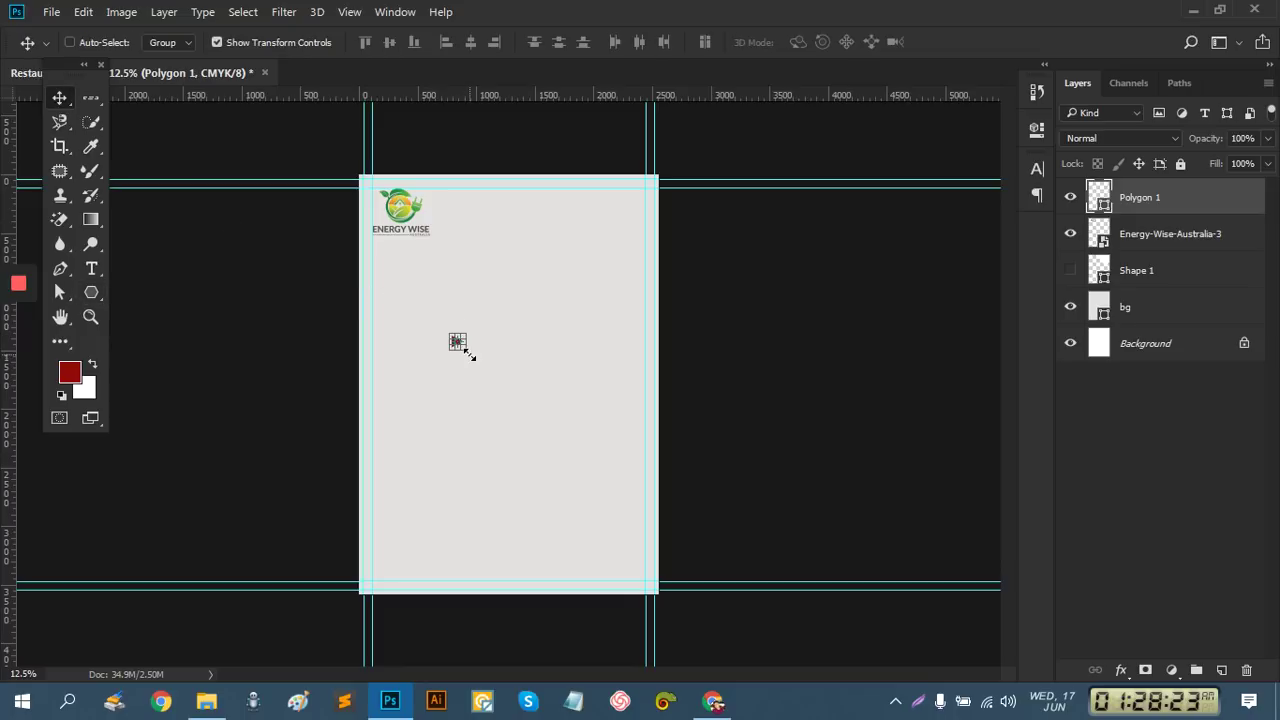
left_click_drag(464, 348, 323, 455)
left_click_drag(525, 268, 670, 173)
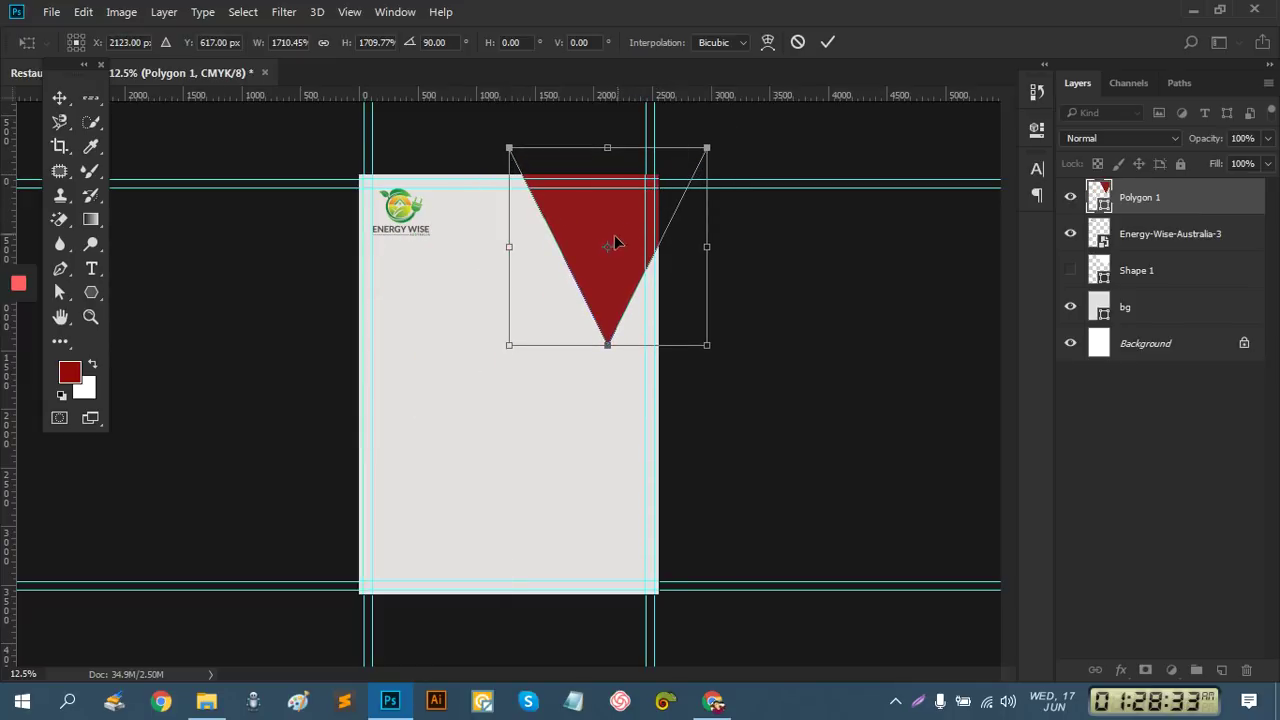
Apply the transform, round the triangle's tip into a curve, and shift it up and left
left_click(58, 269)
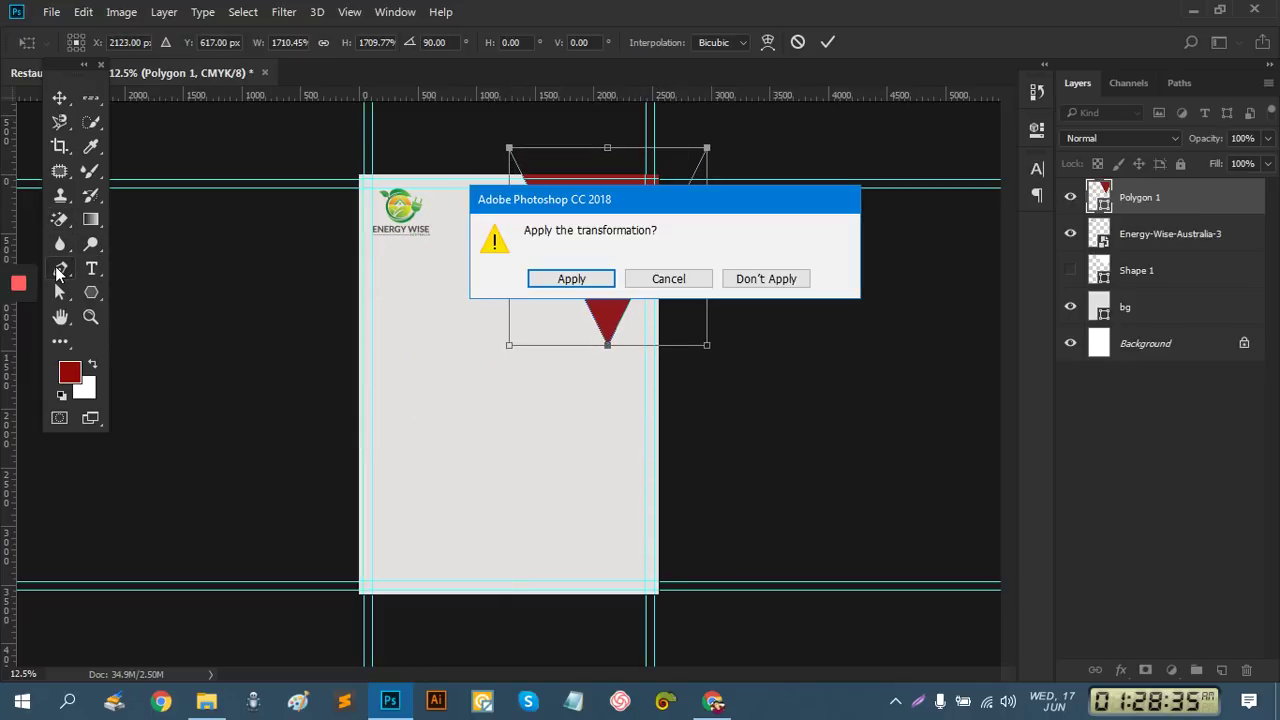
left_click(571, 279)
right_click(58, 270)
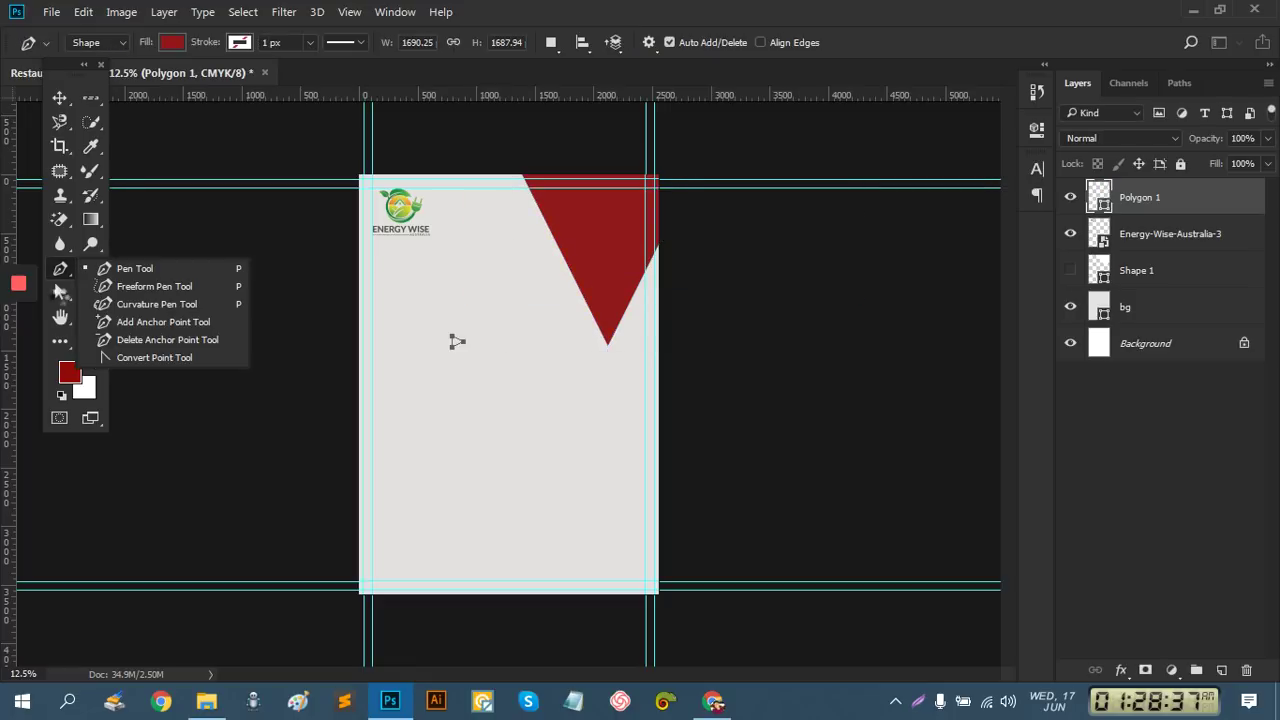
left_click(174, 357)
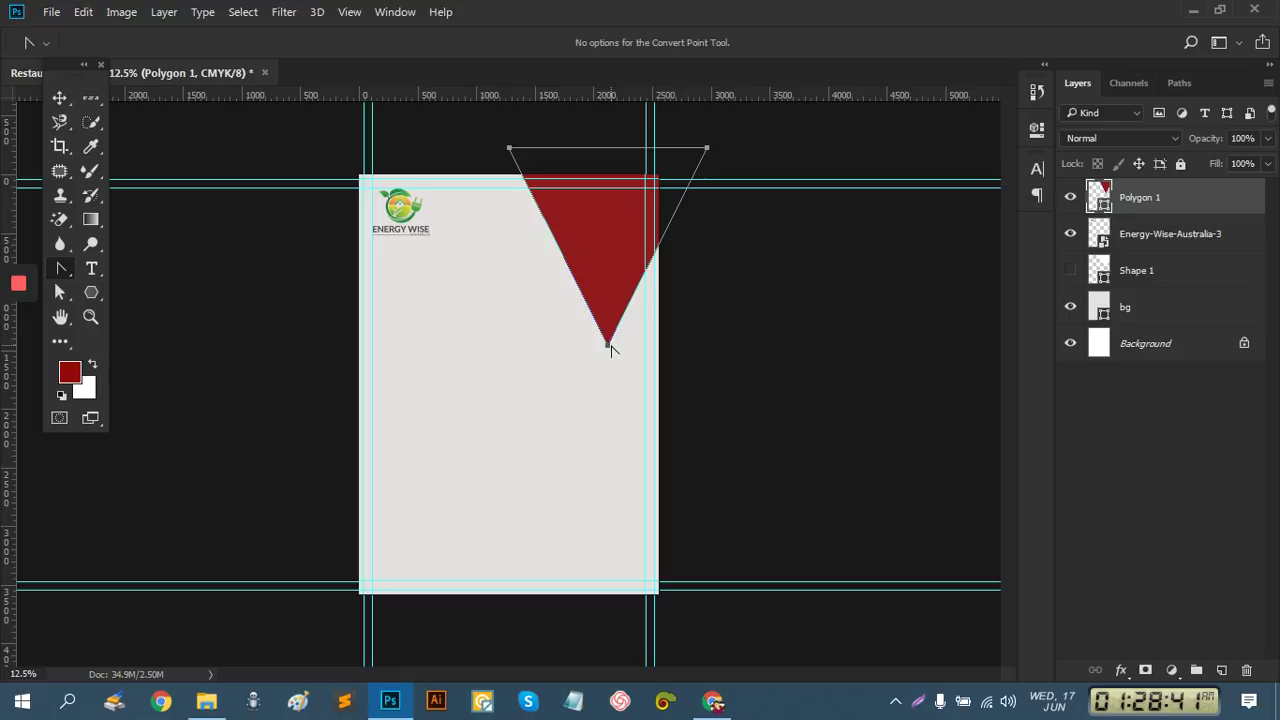
left_click_drag(607, 345, 499, 344)
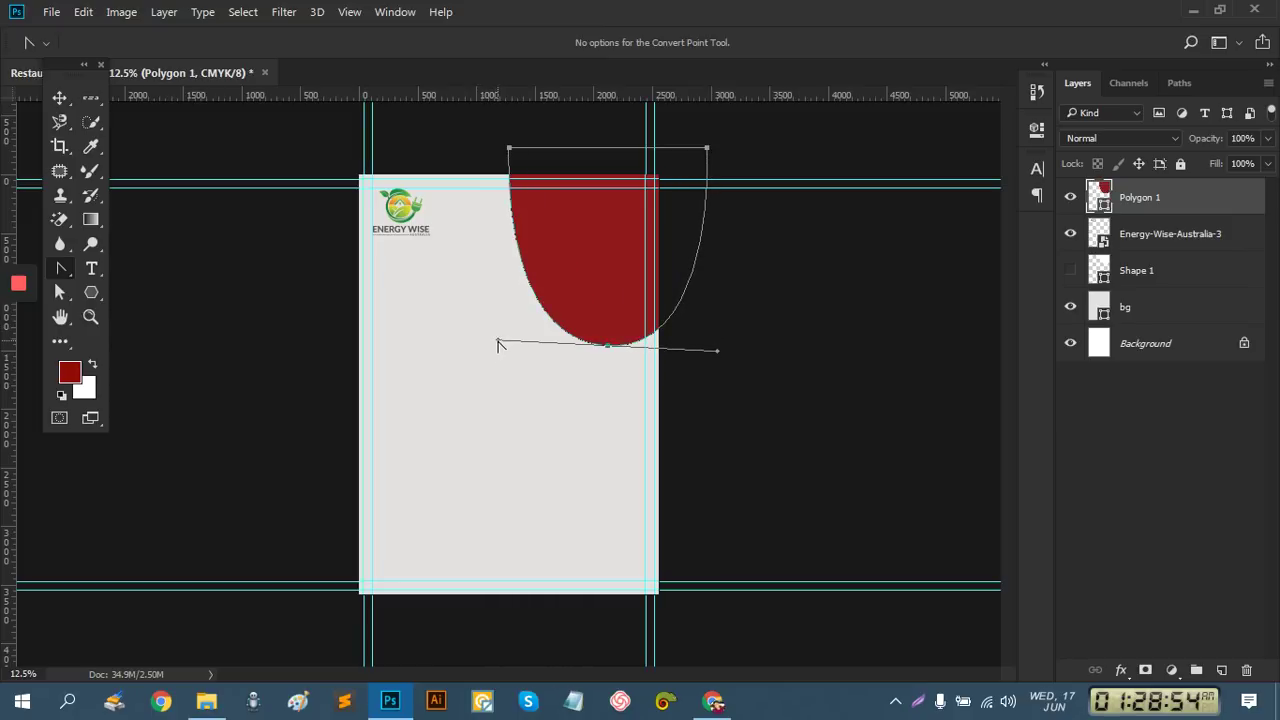
left_click(60, 97)
left_click_drag(605, 260, 549, 279)
Change Polygon 1's fill colour to white
double_click(1101, 199)
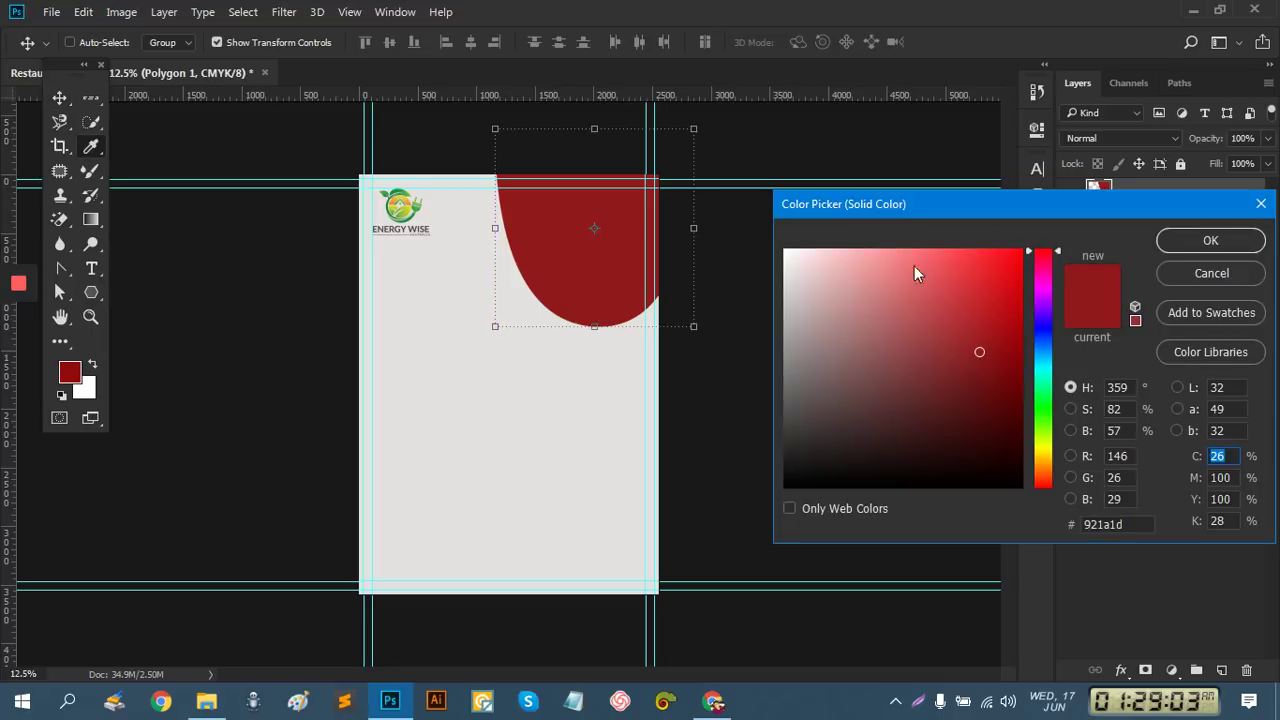
left_click(786, 251)
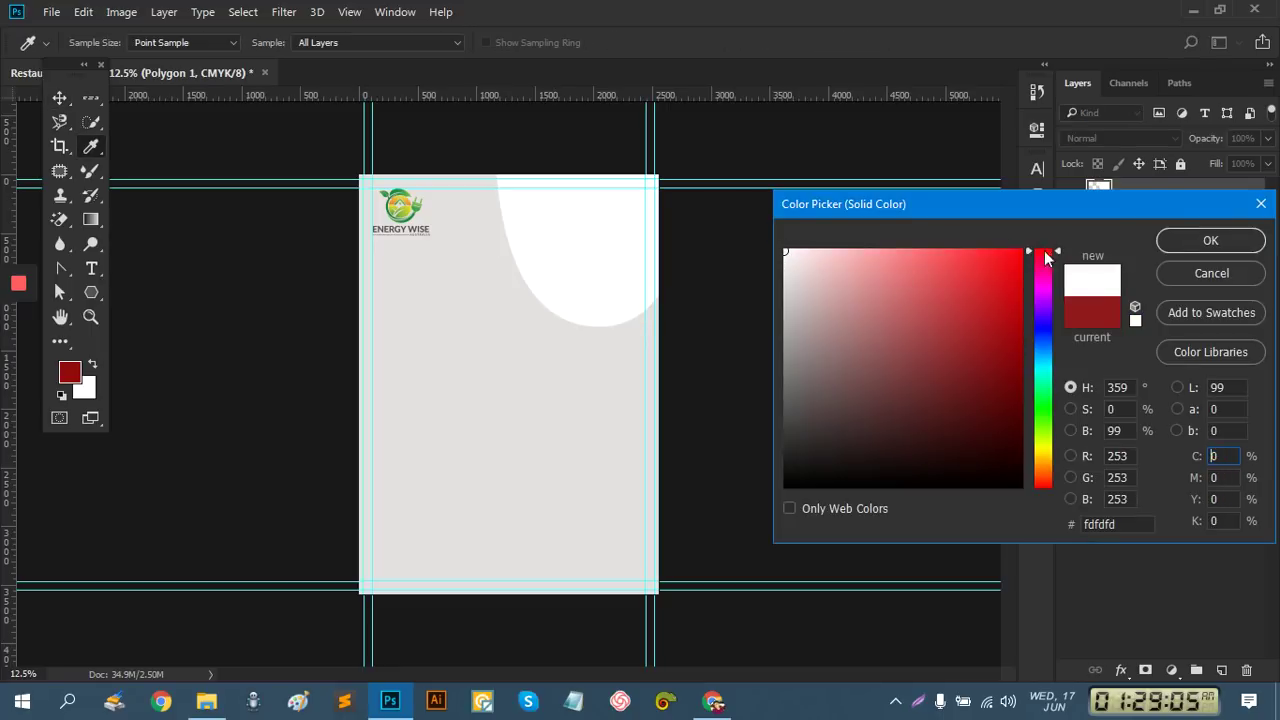
left_click(1203, 242)
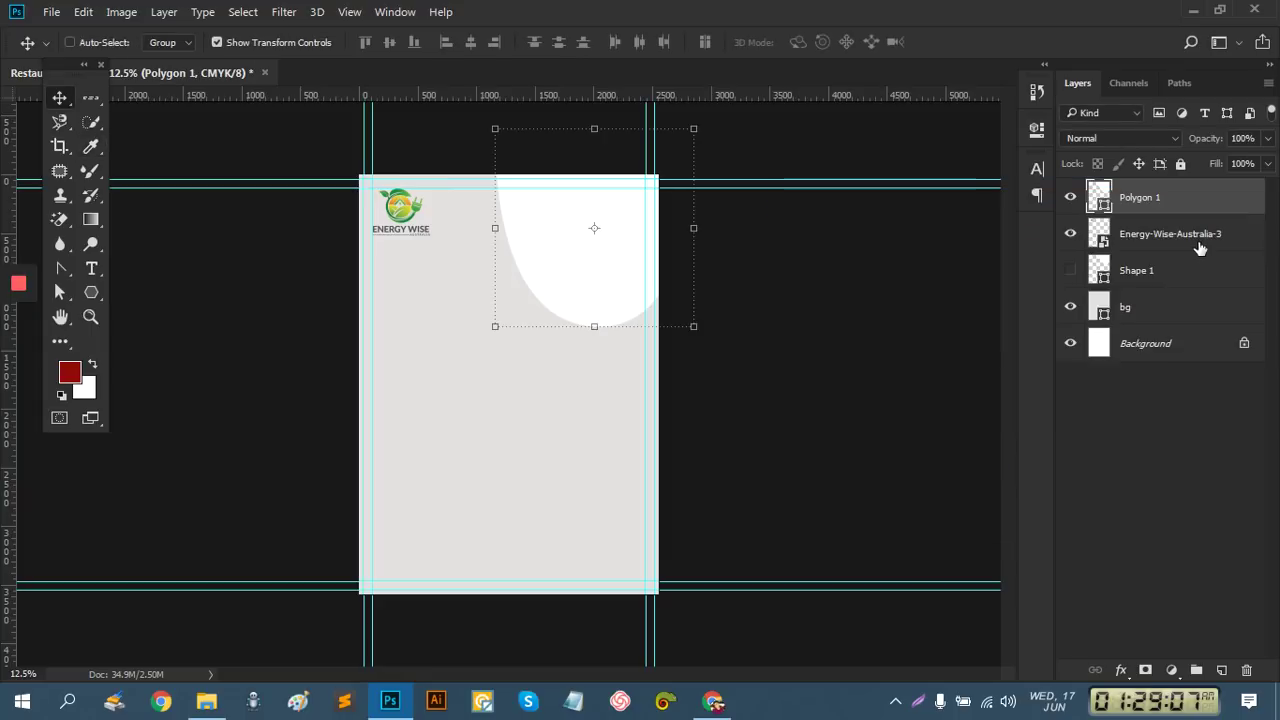
Add a drop shadow to Polygon 1 in Blending Options with a darker gray colour
right_click(1136, 205)
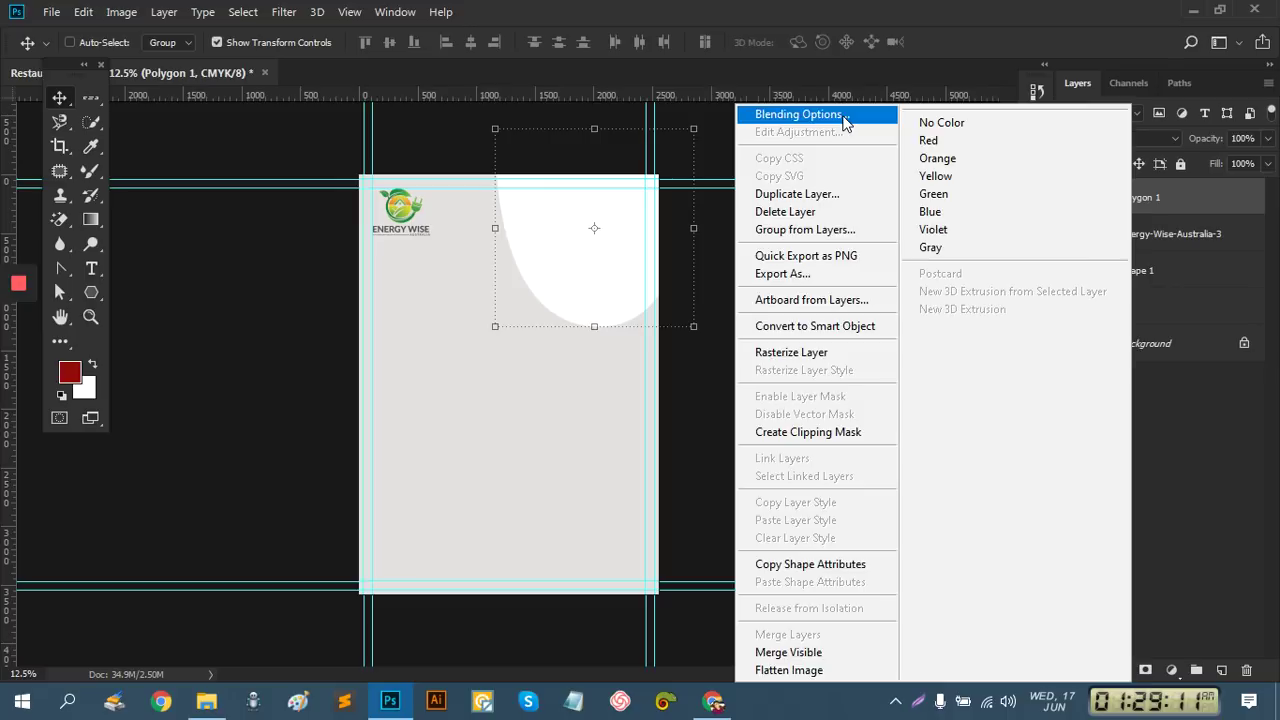
left_click(848, 238)
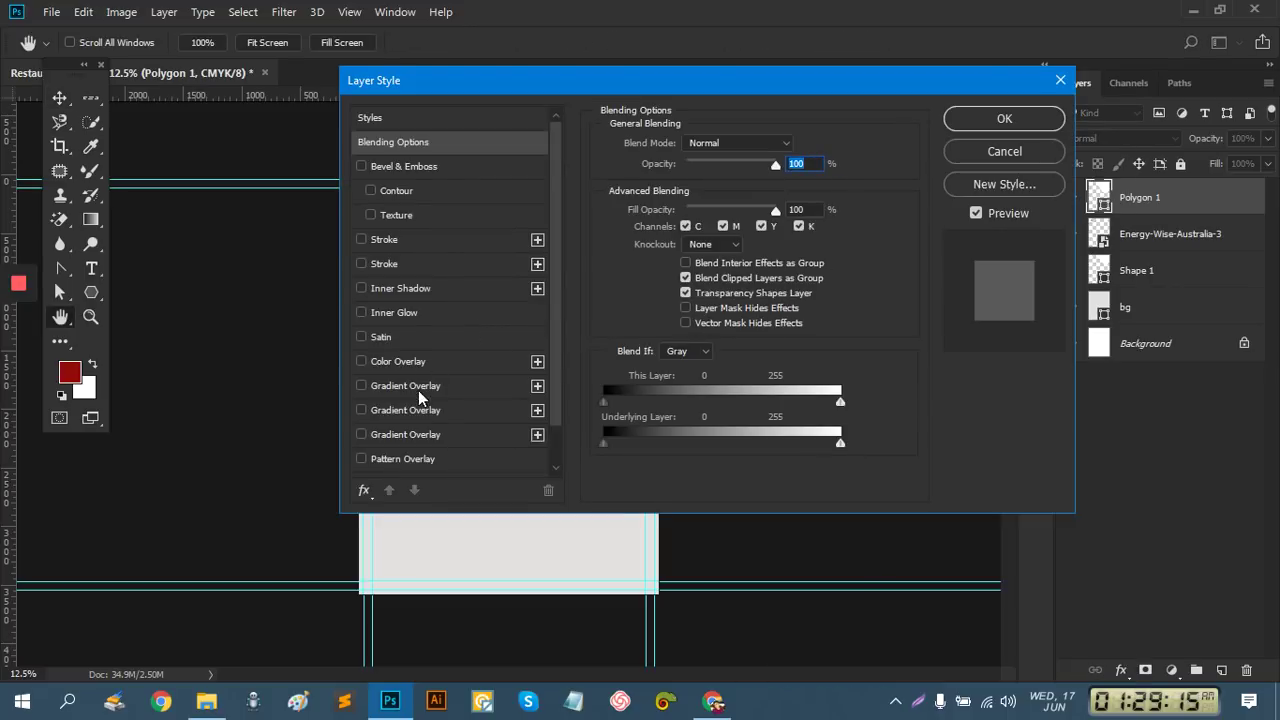
scroll(421, 418, "down", 1)
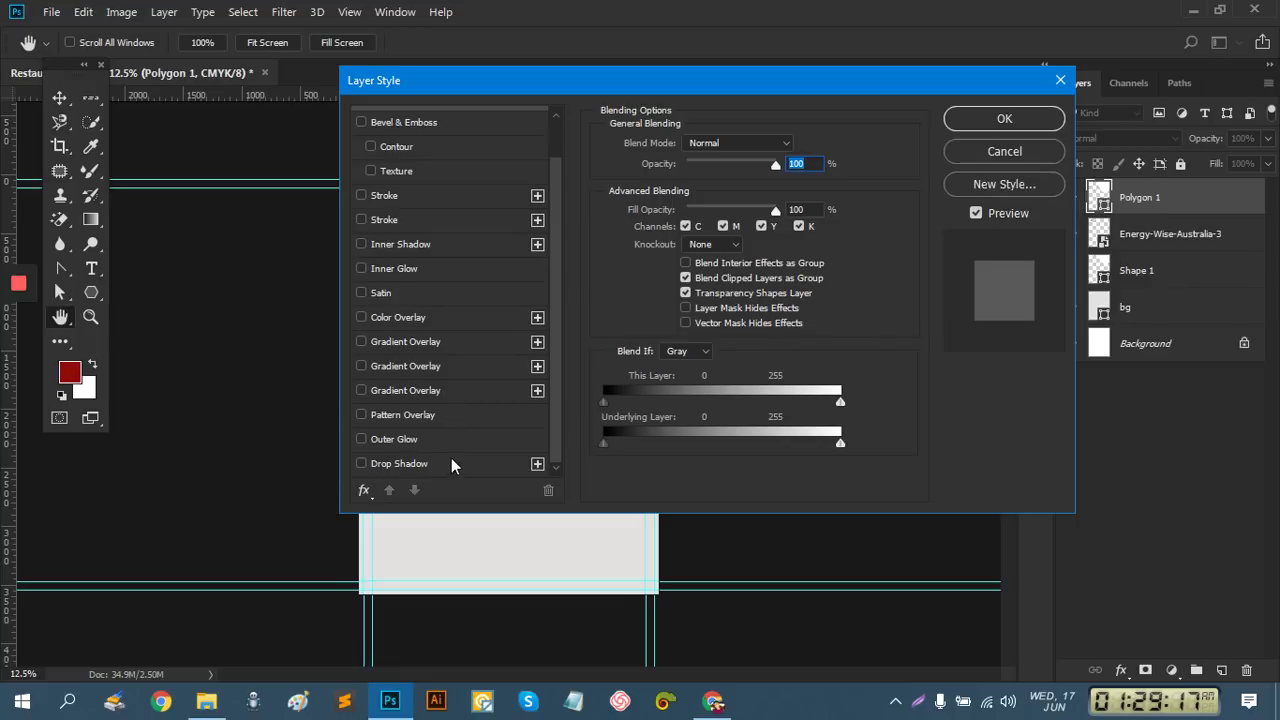
left_click(418, 464)
left_click_drag(604, 84, 972, 338)
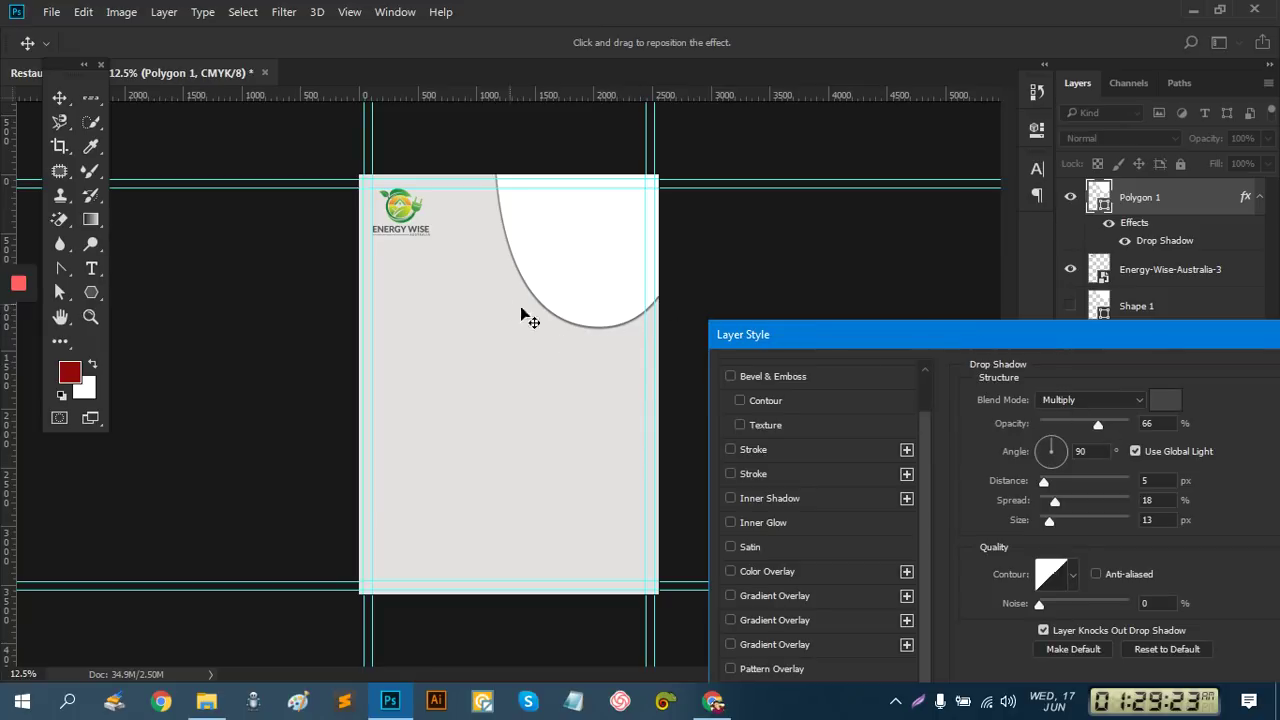
left_click(1165, 400)
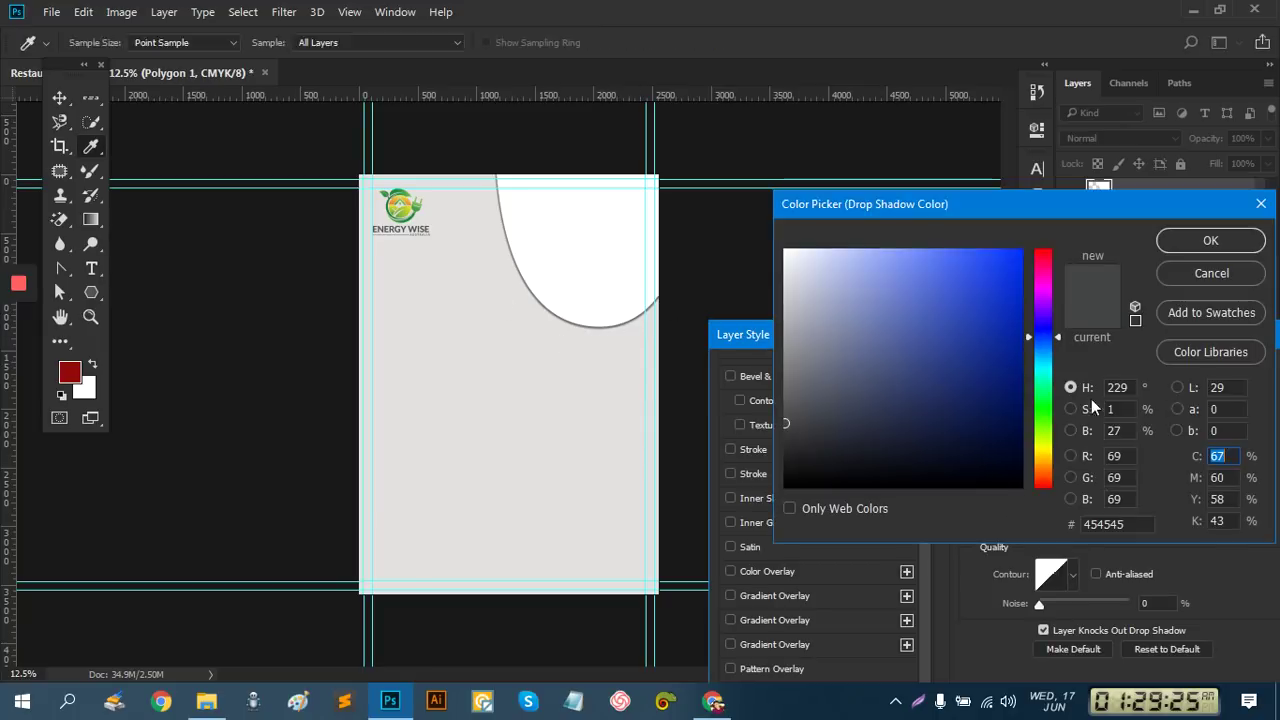
left_click(788, 450)
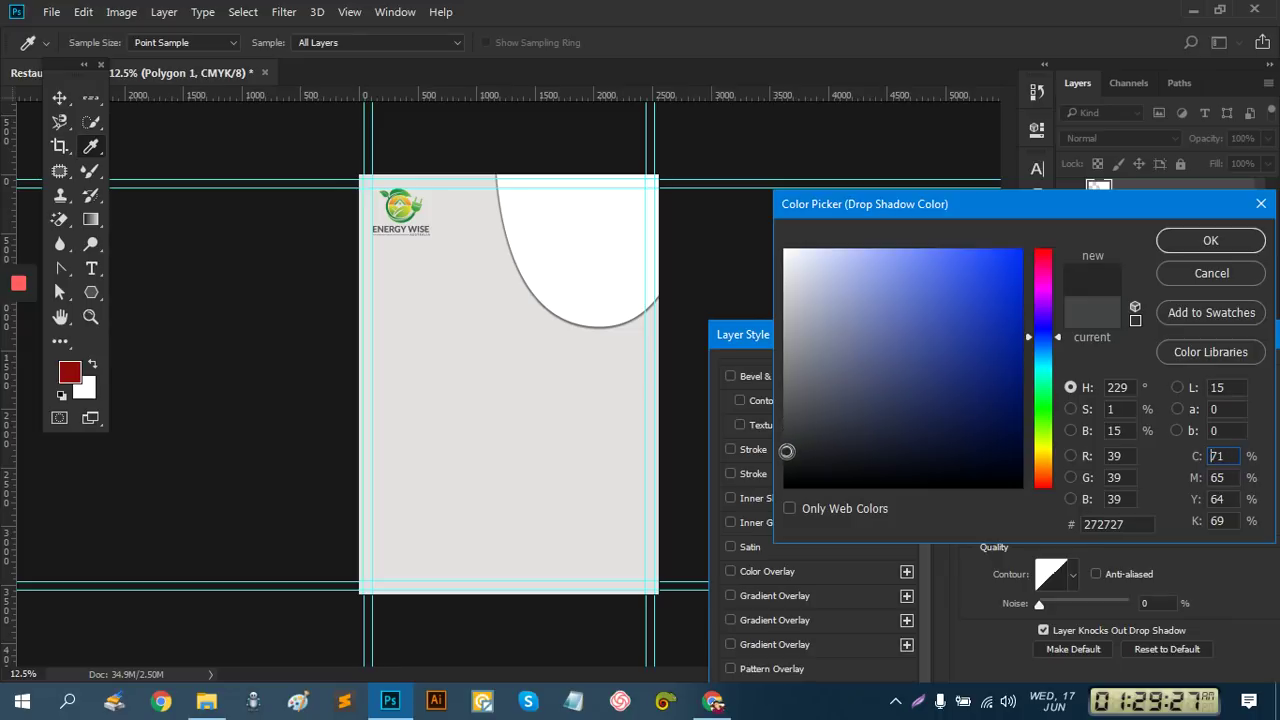
left_click(1210, 241)
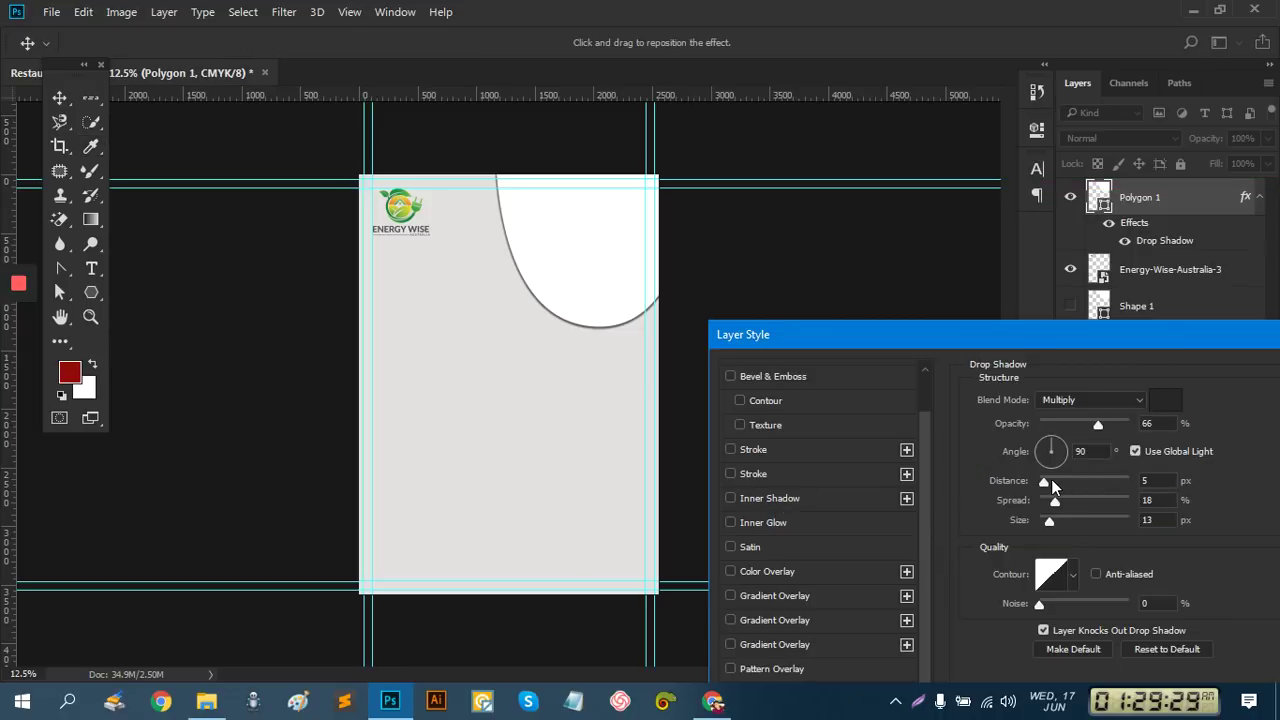
Tune the shadow to 32% opacity, 36 px distance, 21% spread and 59 px size
left_click(1051, 480)
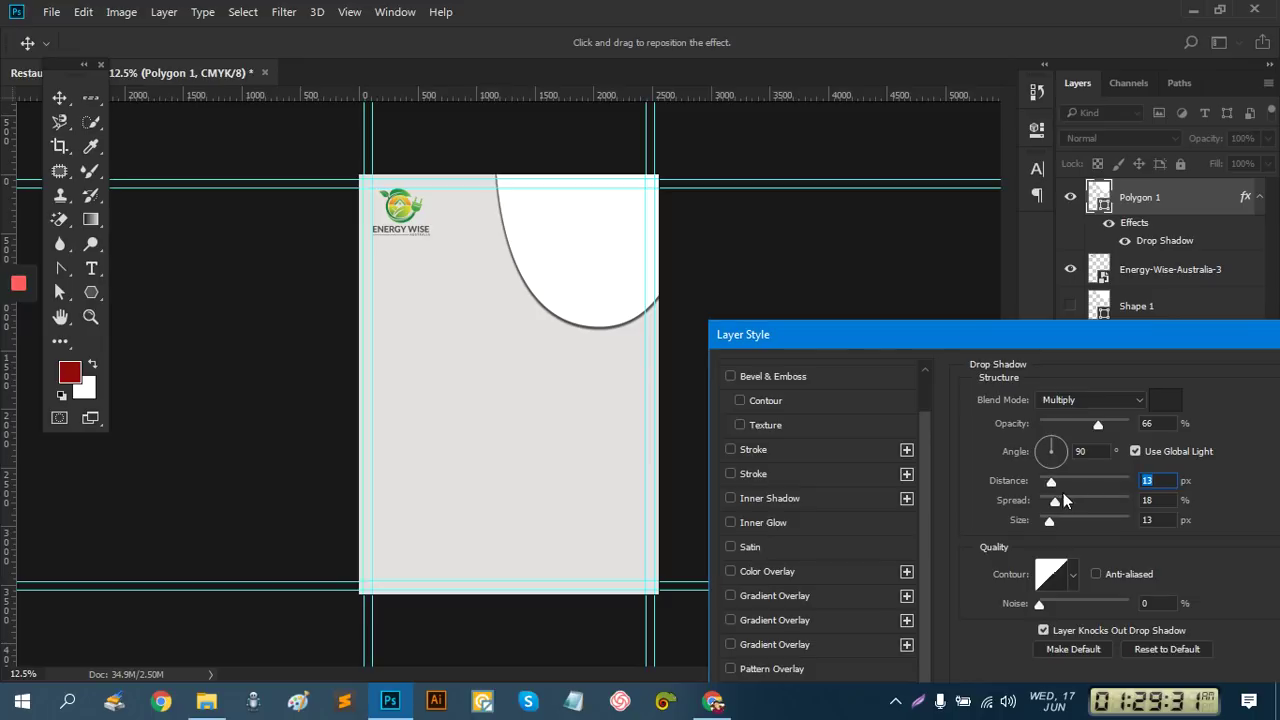
left_click(1069, 500)
left_click_drag(1086, 498, 1104, 498)
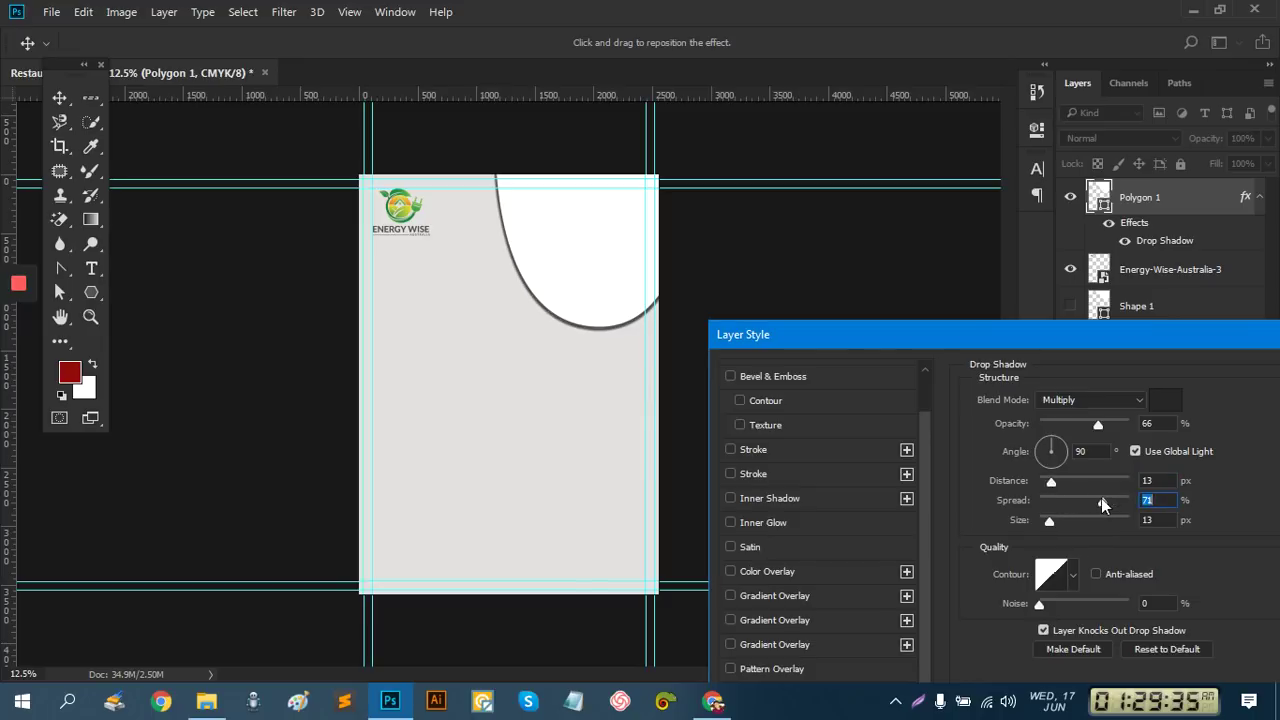
left_click_drag(1052, 520, 1066, 519)
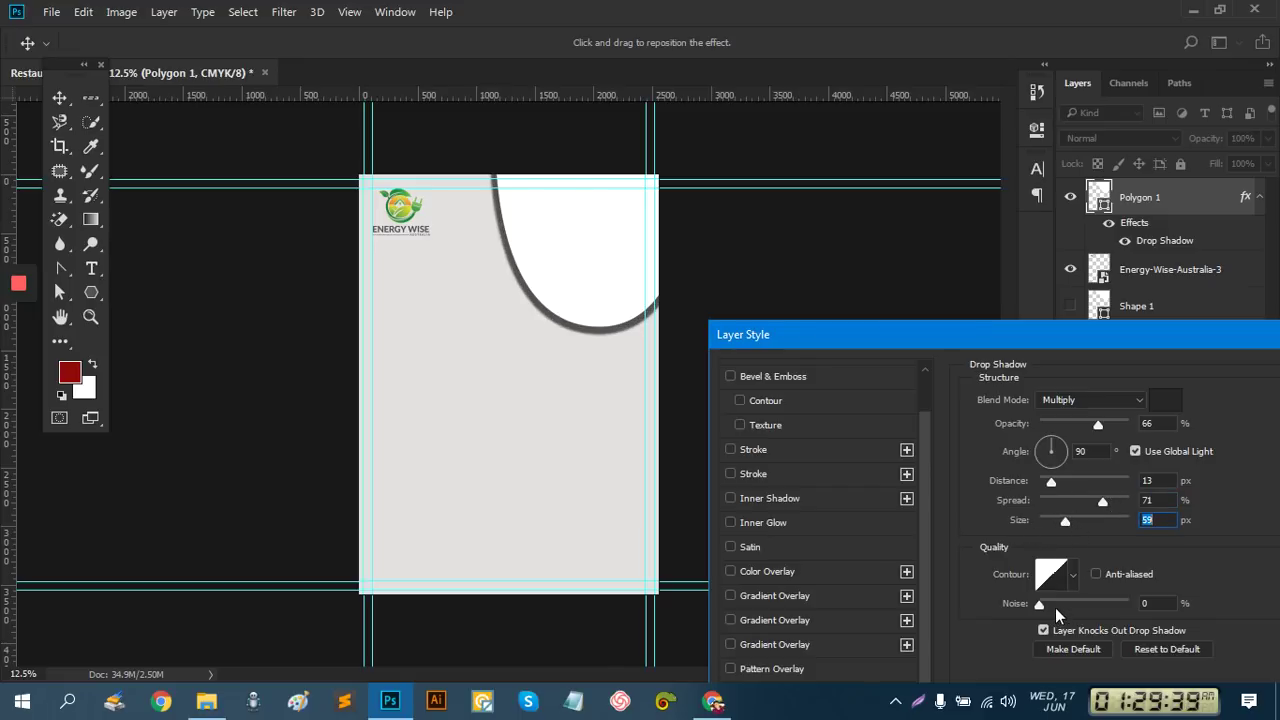
mouse_move(1045, 602)
left_mouse_down()
mouse_move(1070, 598)
mouse_move(1043, 601)
left_mouse_up()
mouse_move(1053, 482)
left_mouse_down()
mouse_move(1076, 480)
mouse_move(1062, 482)
mouse_move(1076, 503)
mouse_move(1051, 501)
left_mouse_up()
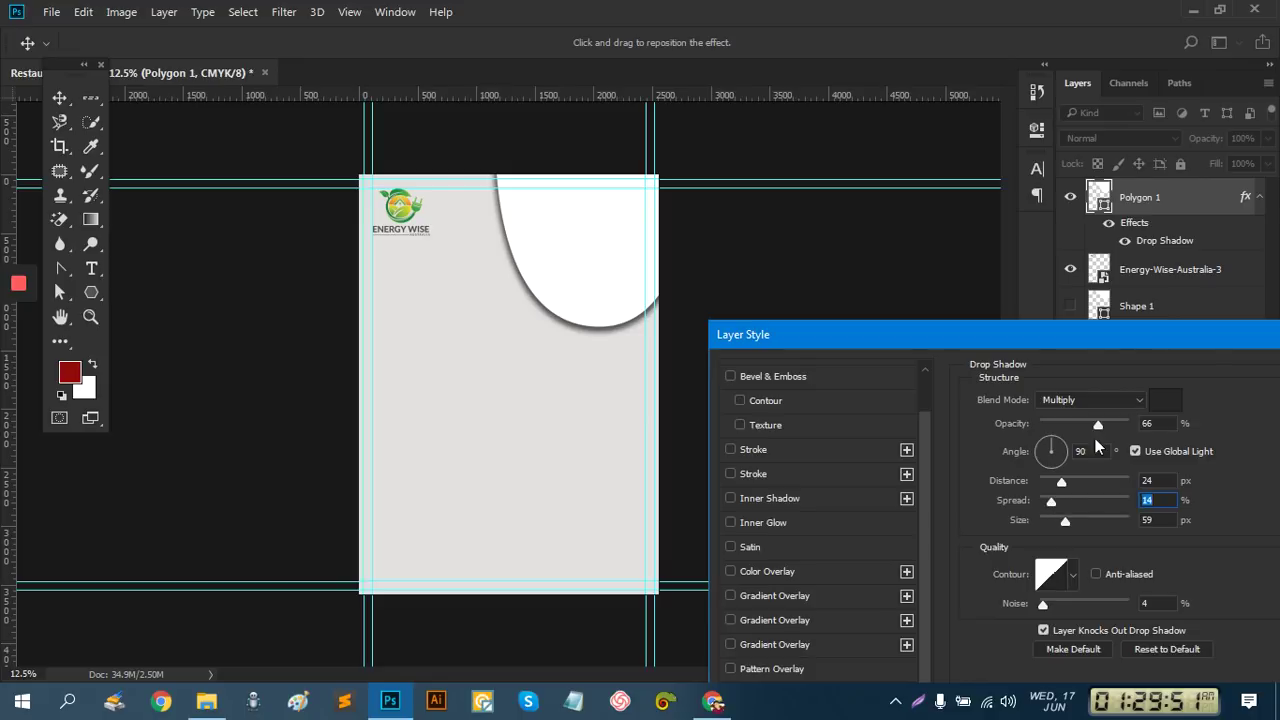
left_click_drag(1093, 424, 1083, 424)
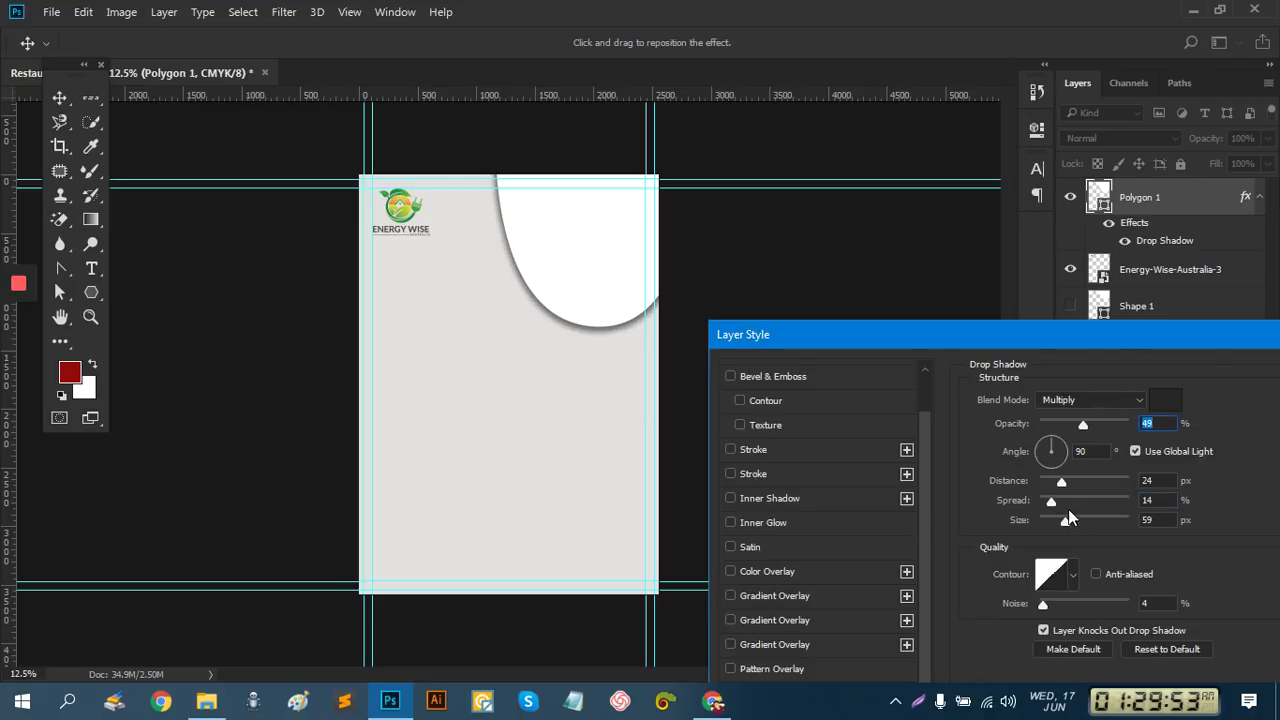
left_click_drag(1066, 479, 1058, 500)
left_click_drag(1082, 426, 1079, 426)
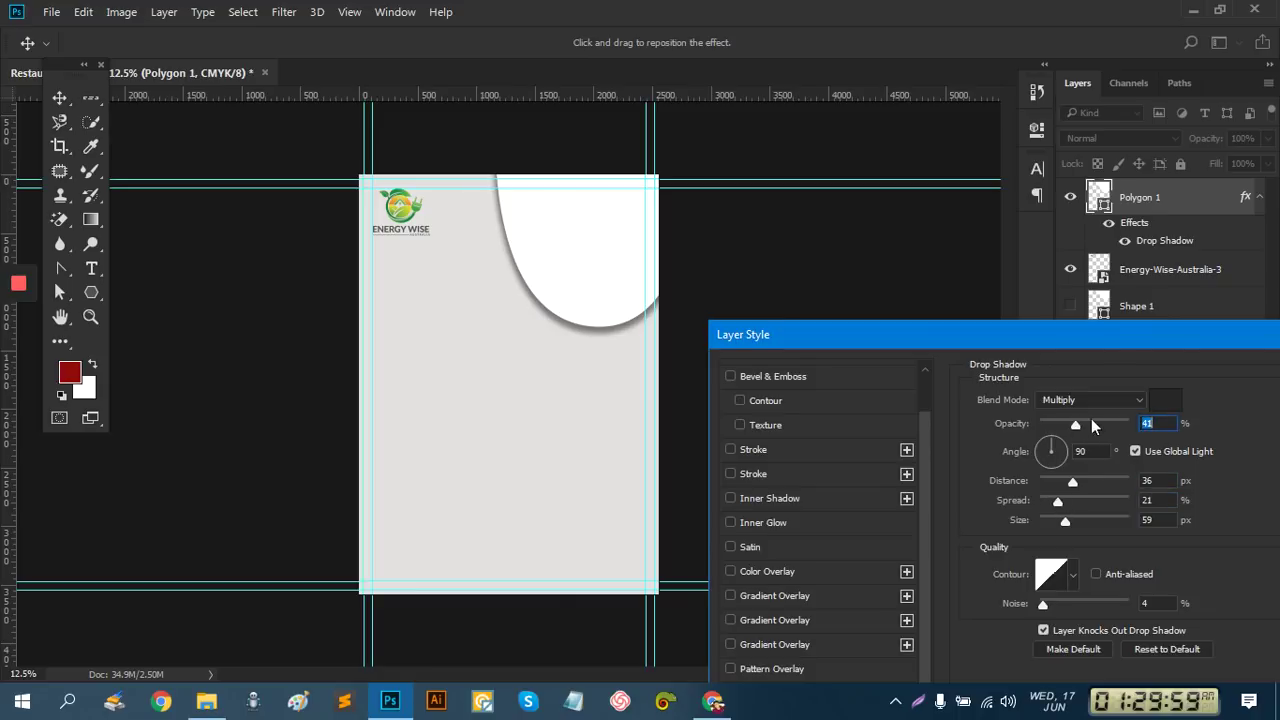
left_click_drag(1140, 339, 1015, 476)
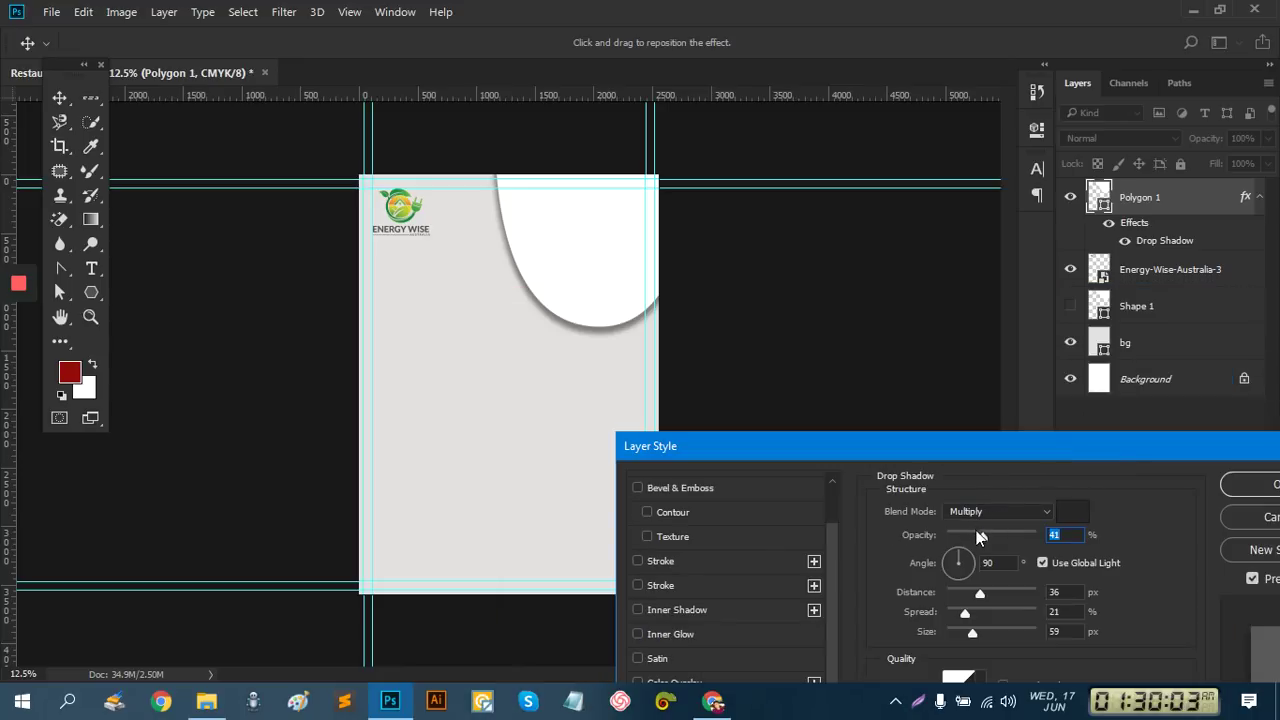
mouse_move(976, 530)
left_mouse_down()
mouse_move(994, 535)
mouse_move(976, 534)
left_mouse_up()
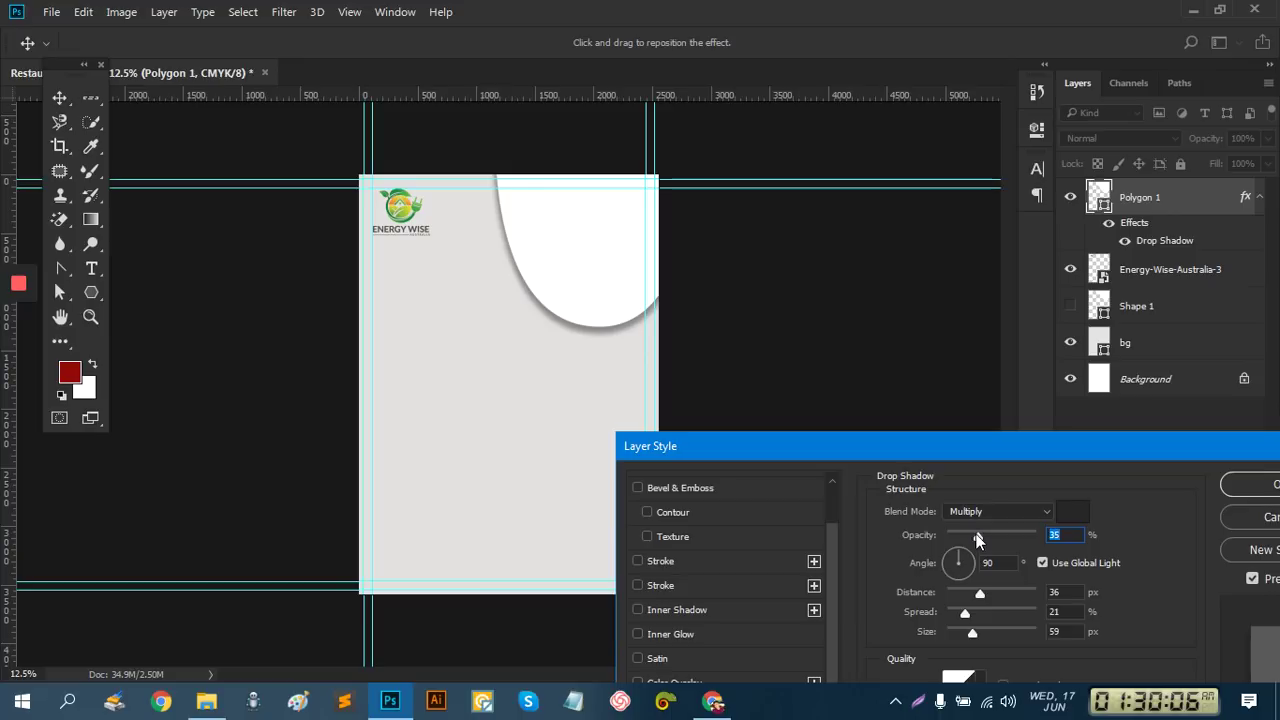
Apply the drop shadow and draw a red rectangle on the page
left_click(1238, 484)
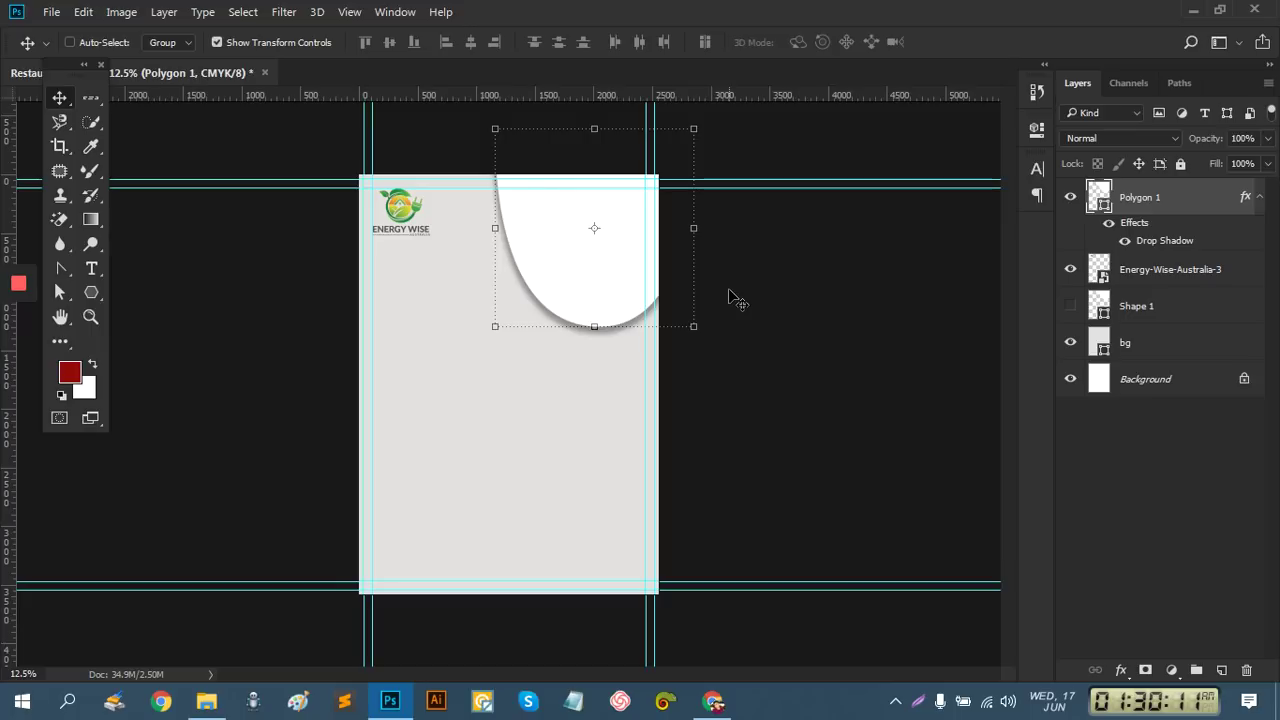
left_click(1157, 506)
left_click(91, 292)
left_click(151, 293)
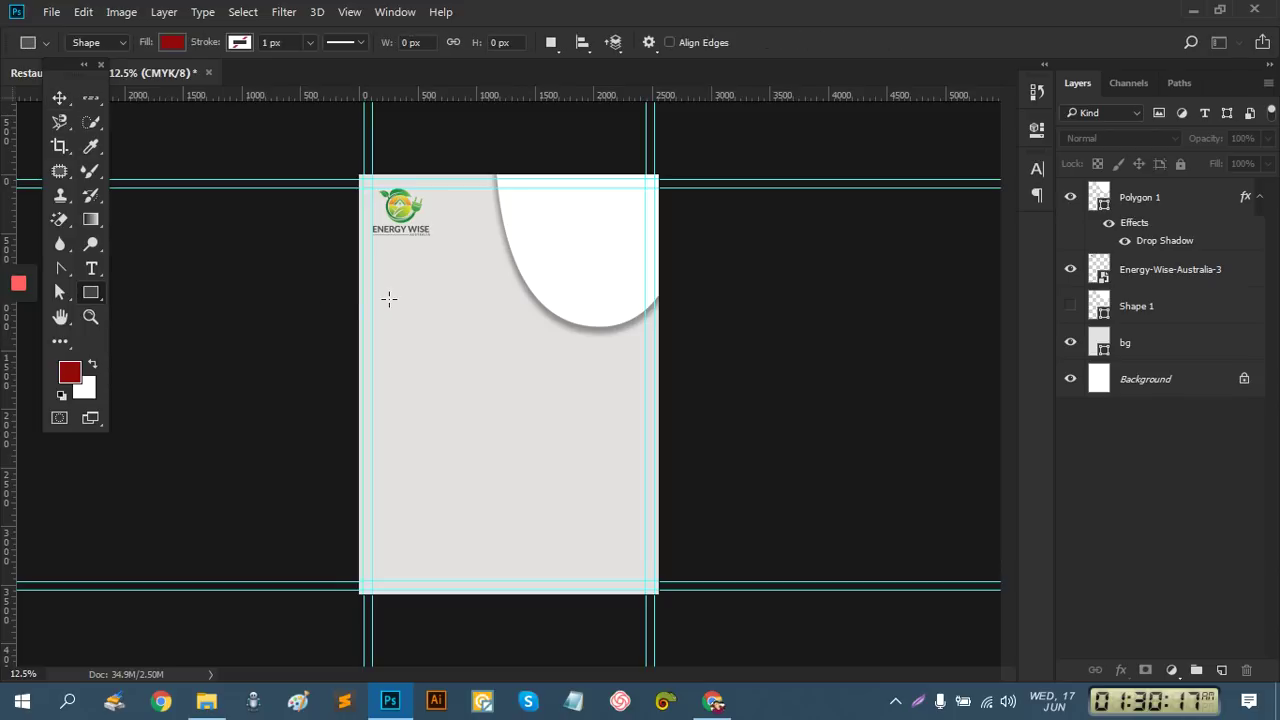
left_click_drag(391, 280, 623, 425)
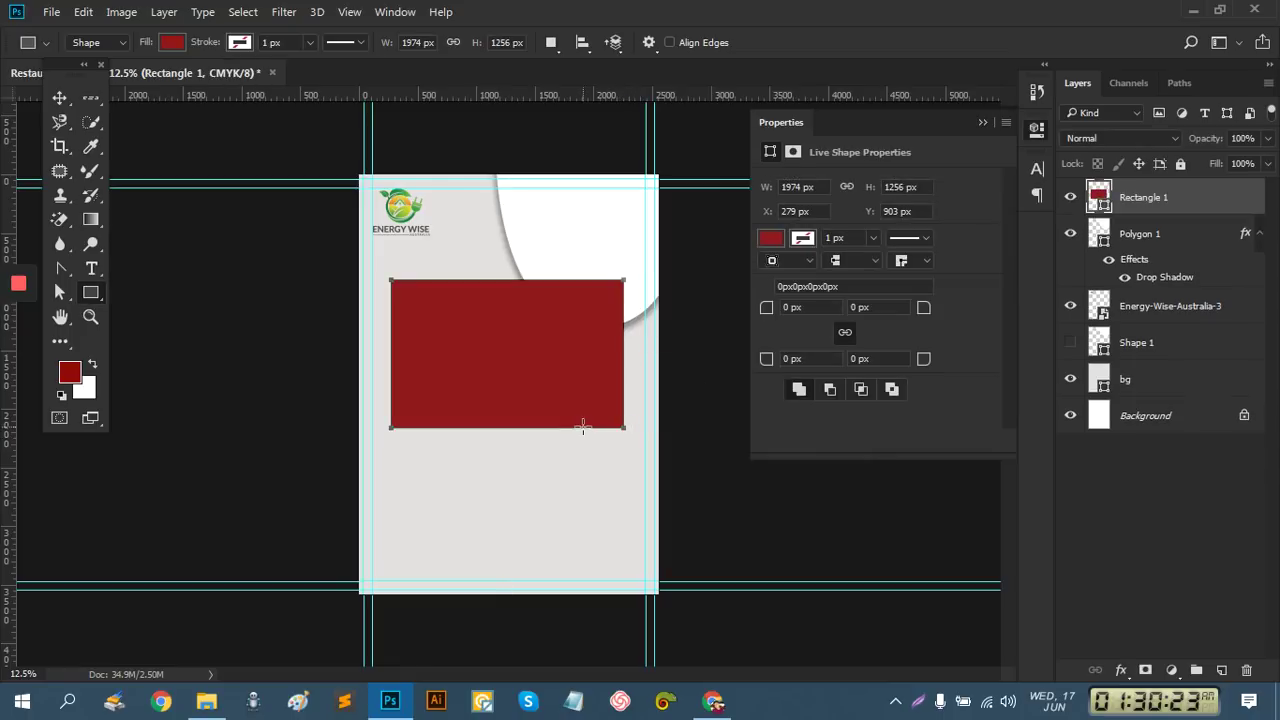
Tilt the red rectangle, then undo the rotation and delete the rectangle
left_click(59, 98)
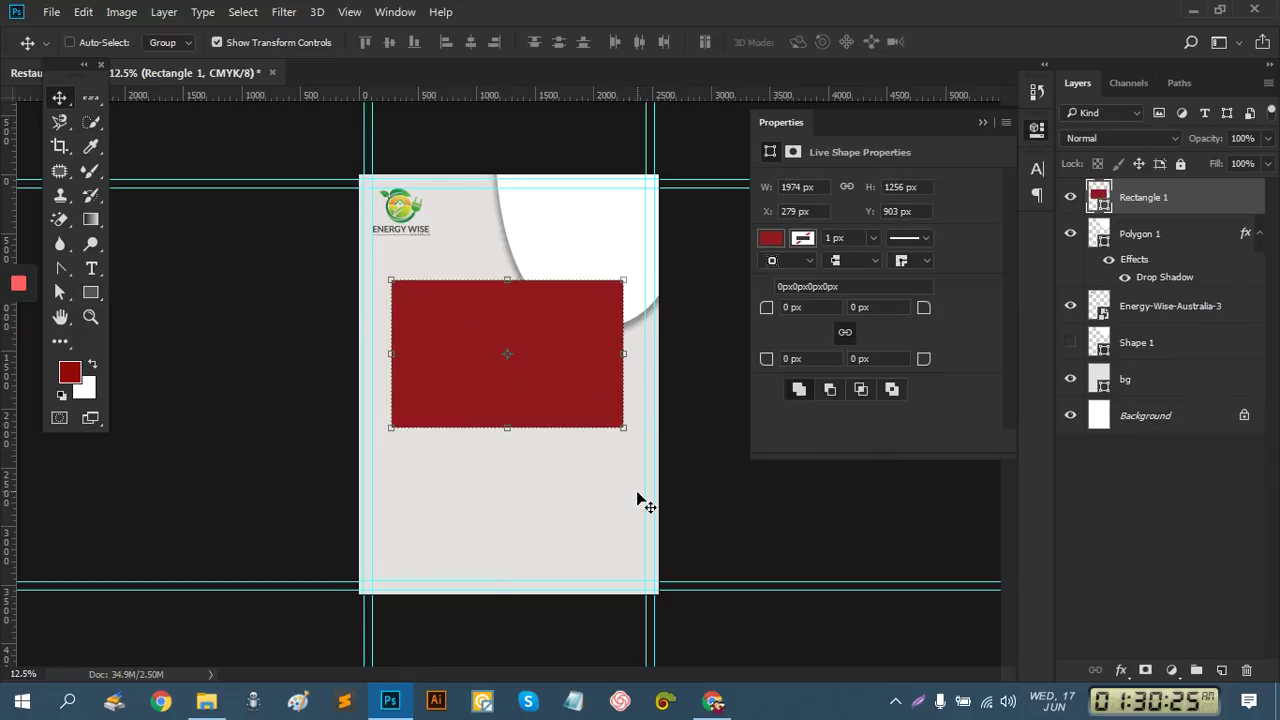
mouse_move(623, 445)
left_mouse_down()
mouse_move(646, 394)
mouse_move(646, 443)
left_mouse_up()
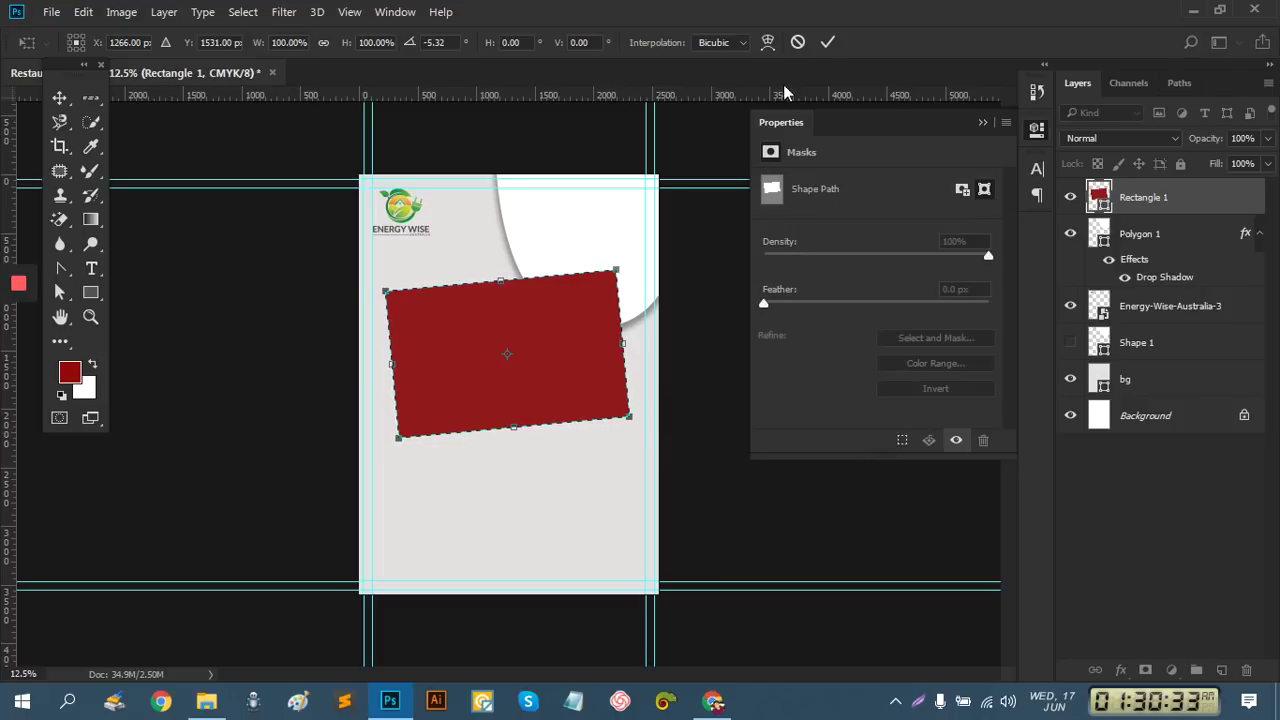
left_click(828, 42)
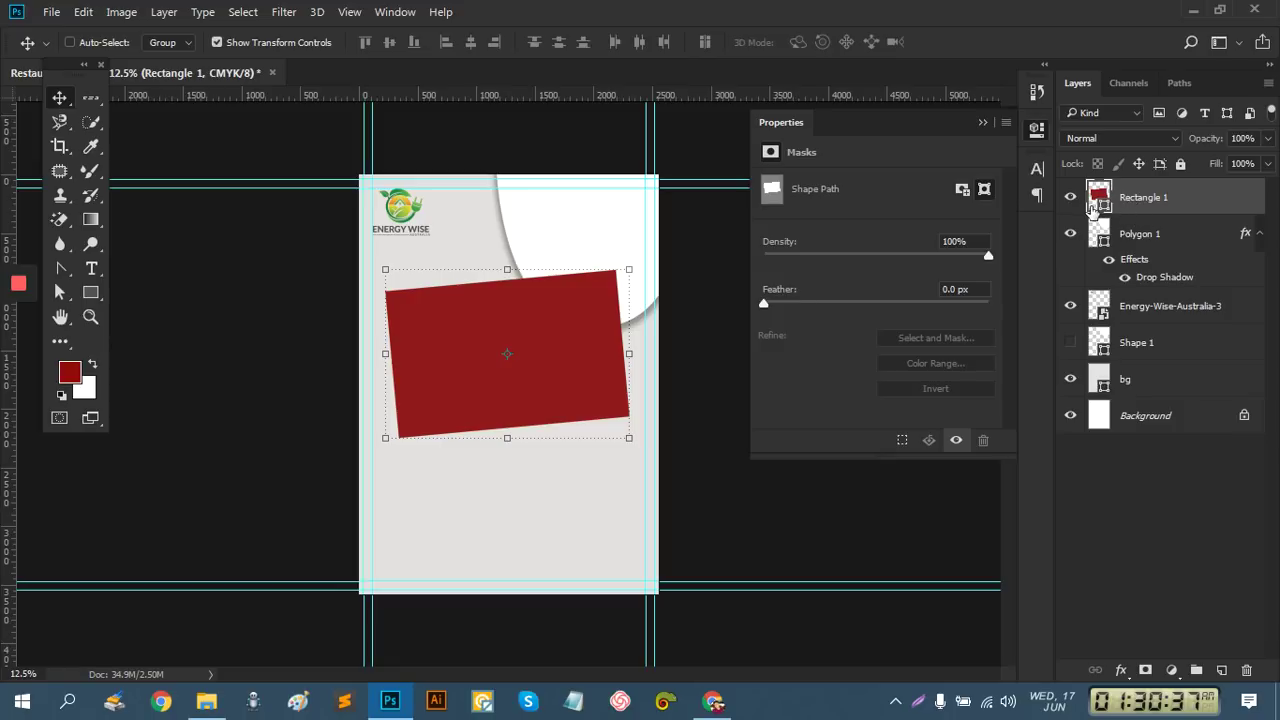
key("ctrl")
key("ctrl+z")
left_click(1098, 197, "ctrl")
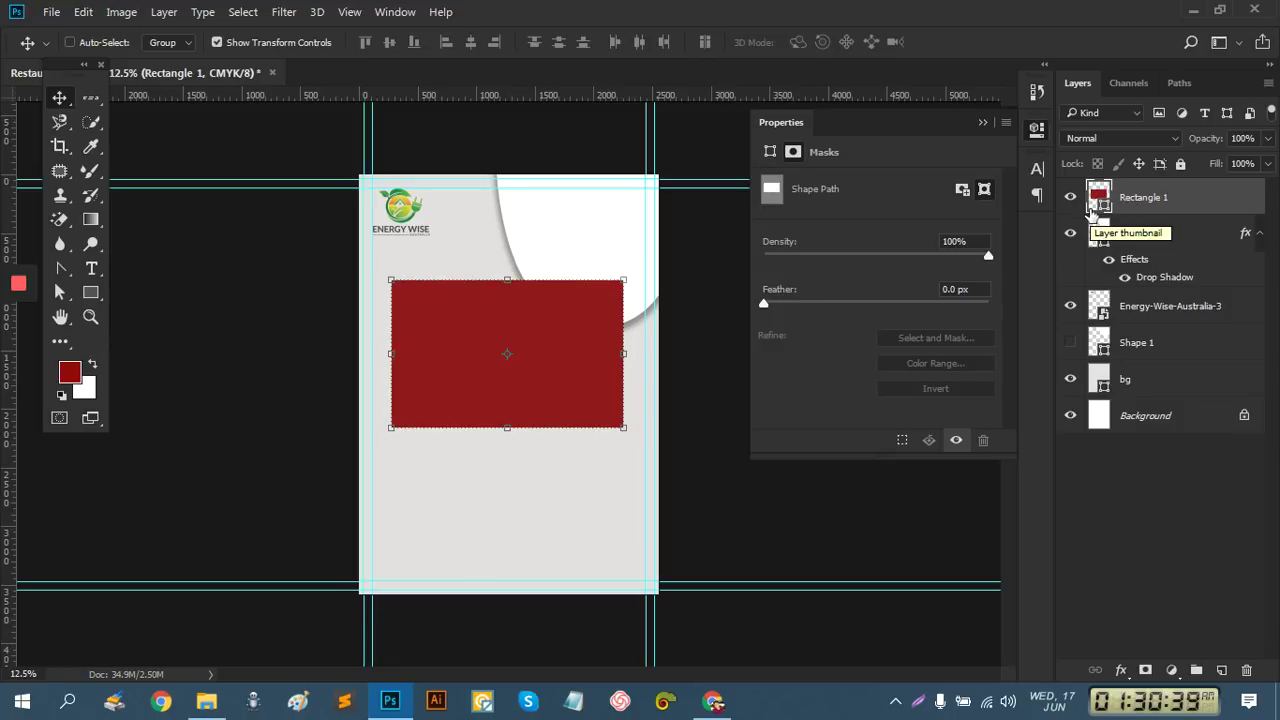
key("Delete")
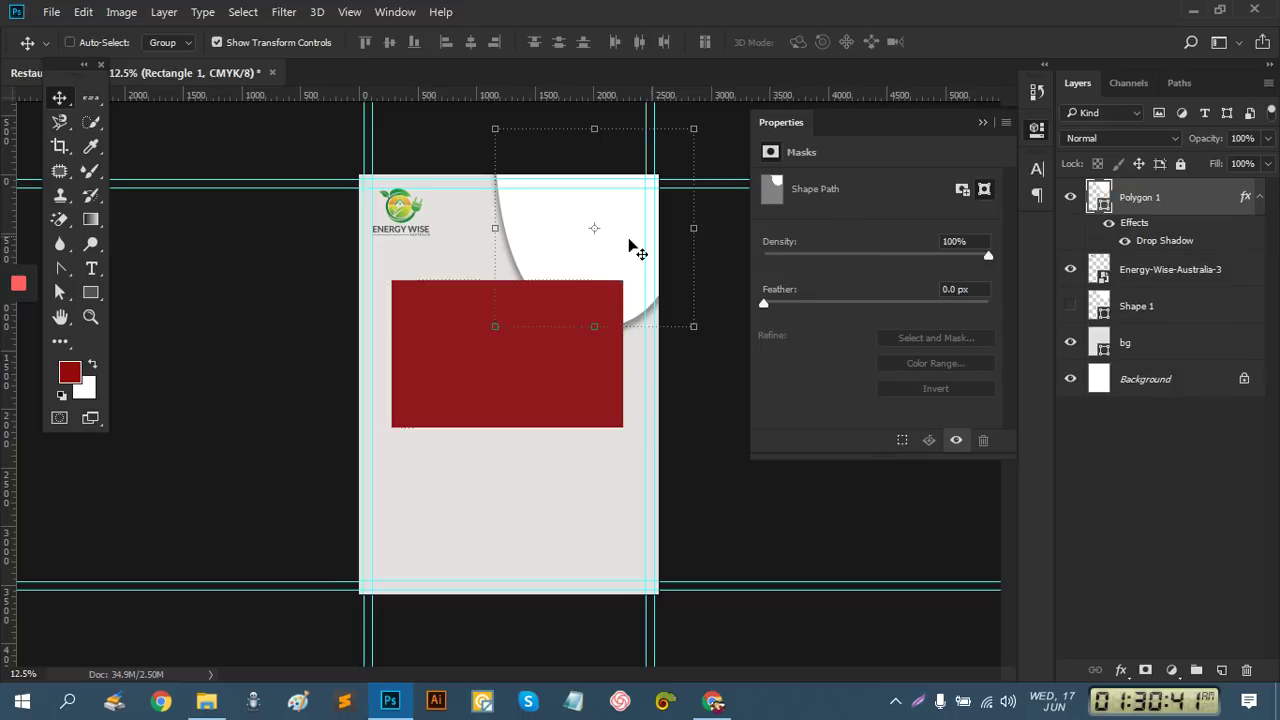
Draw a white 1430 × 936 px rectangle below the logo with 100 px corner radius
left_click(90, 292)
left_click_drag(426, 288, 594, 398)
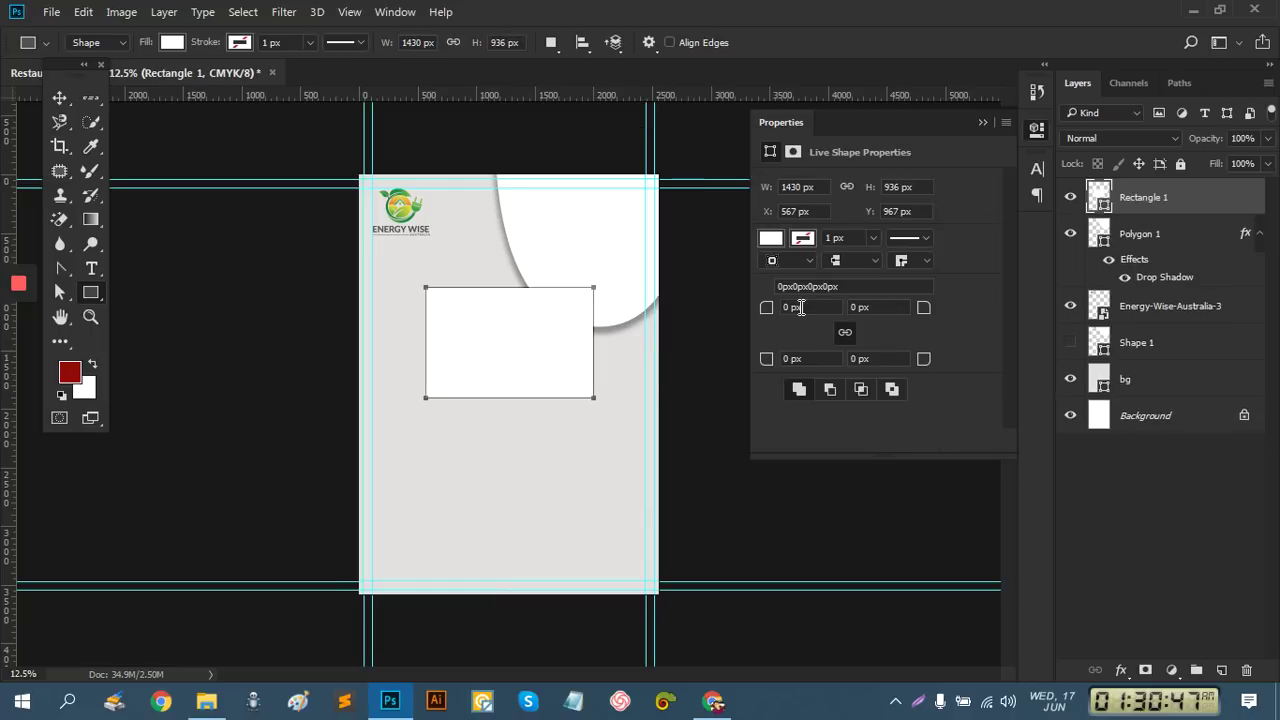
left_click(800, 307)
key("Return")
left_click(768, 306)
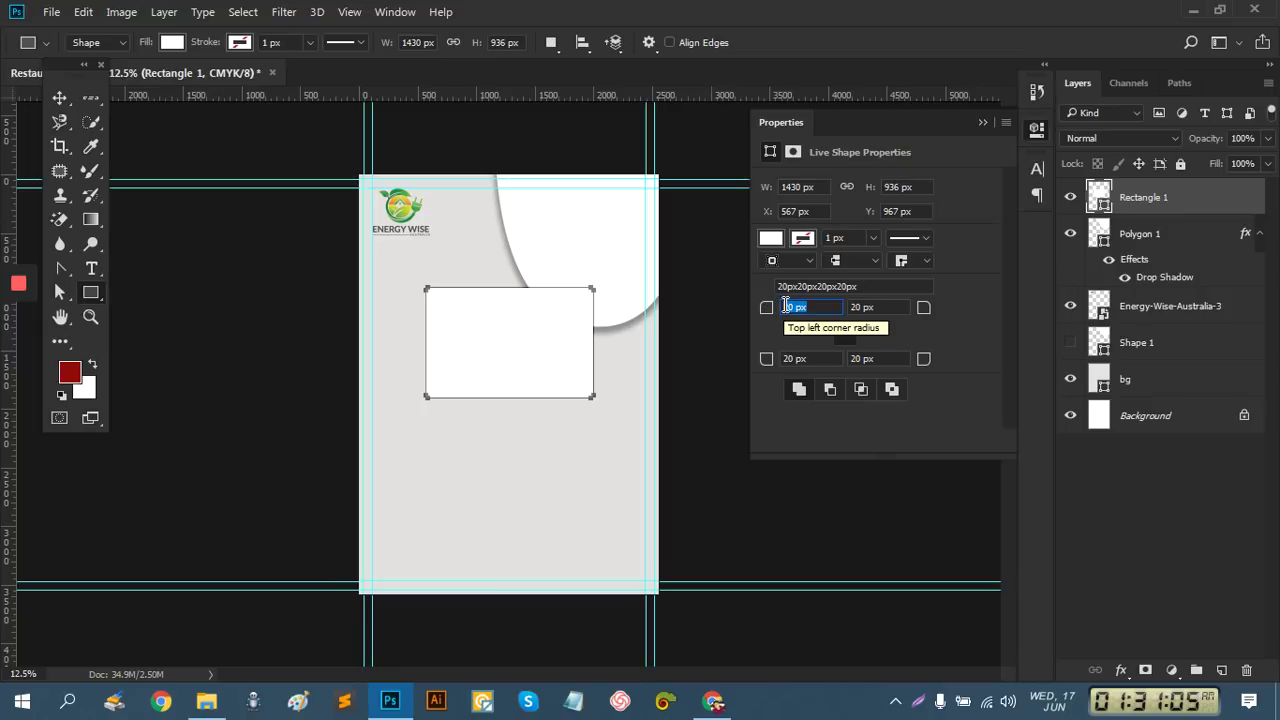
key("BackSpace")
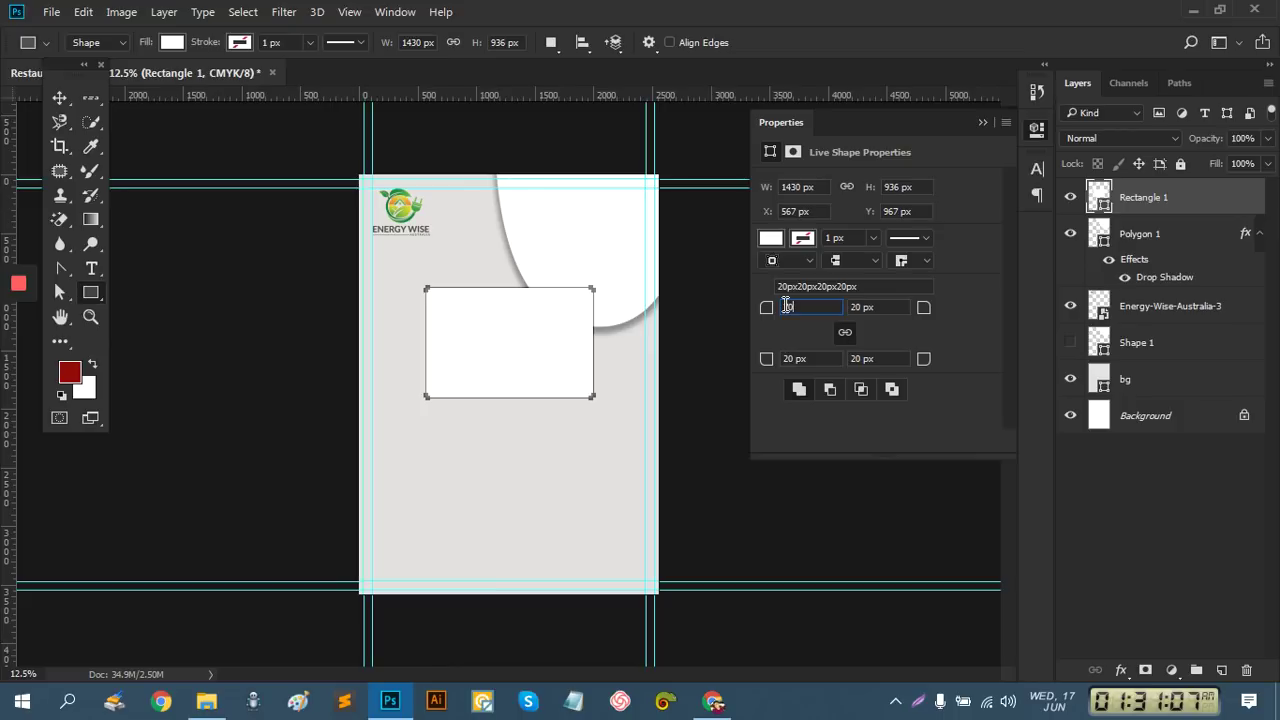
type("70 px")
key("Return")
left_click(787, 307)
type("1")
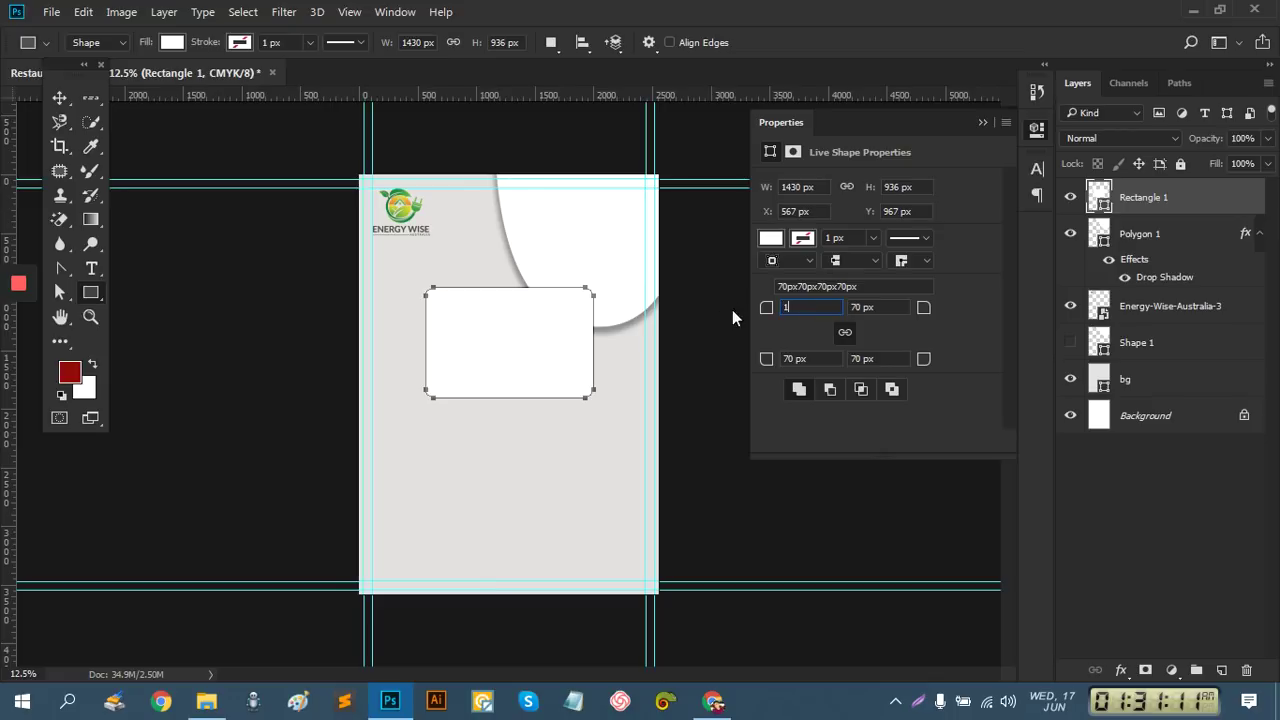
type("00")
key("Return")
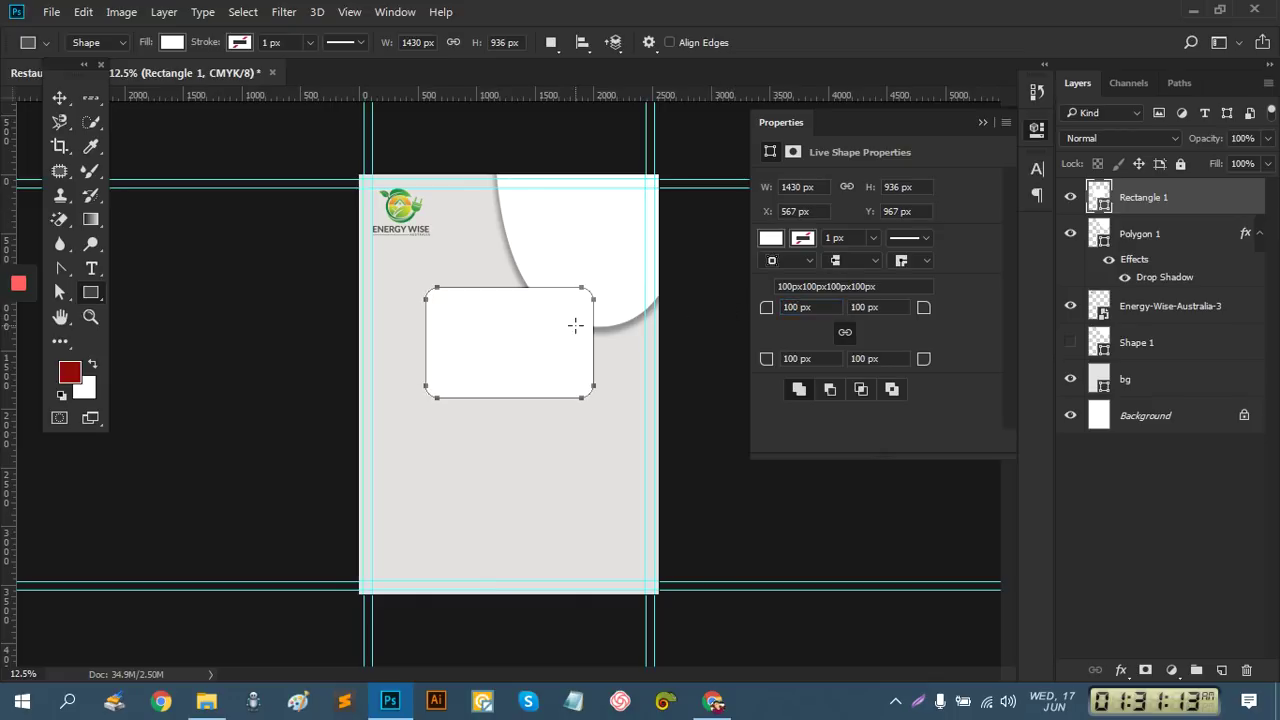
left_click(59, 97)
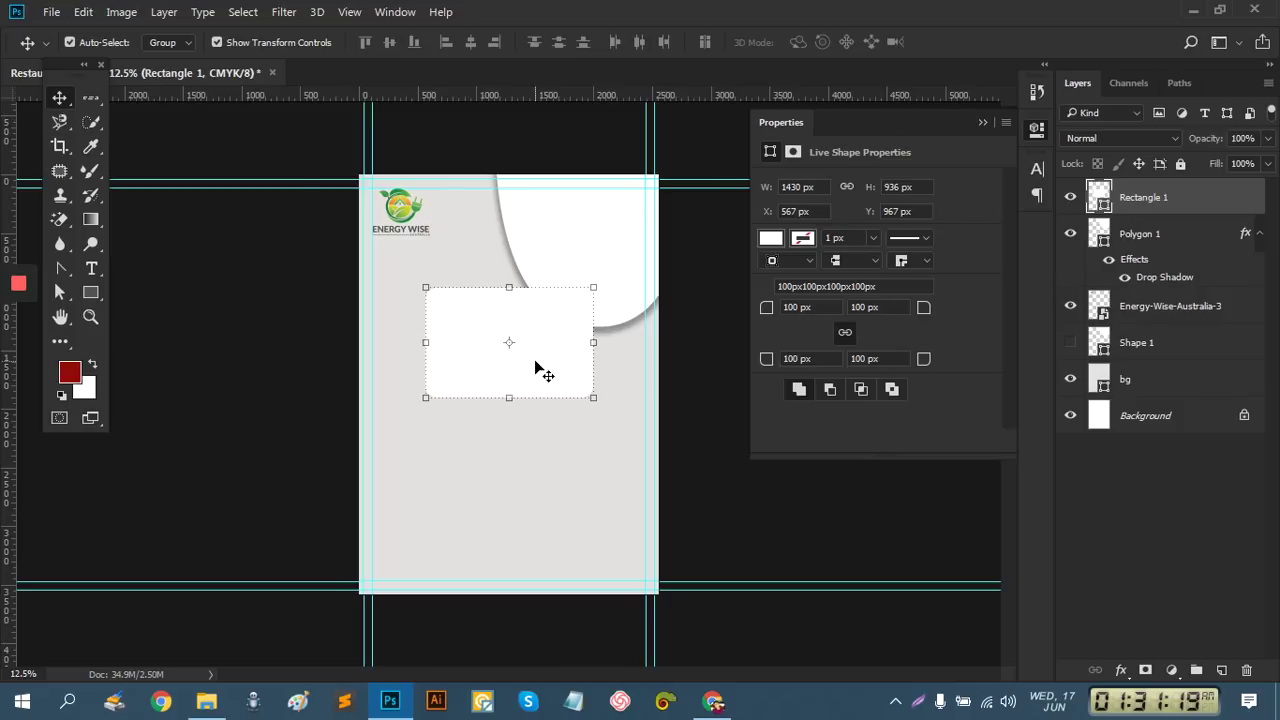
Give the box a light white stroke 100 px wide
key("ctrl+t")
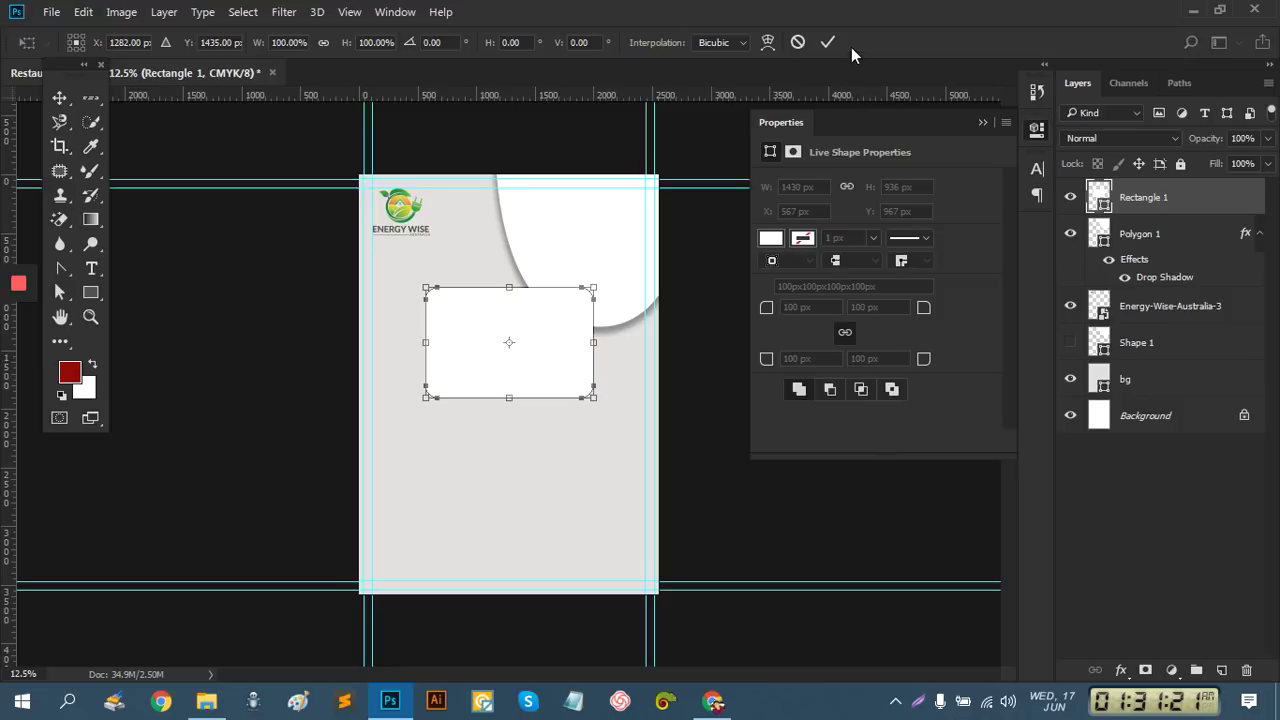
left_click(828, 42)
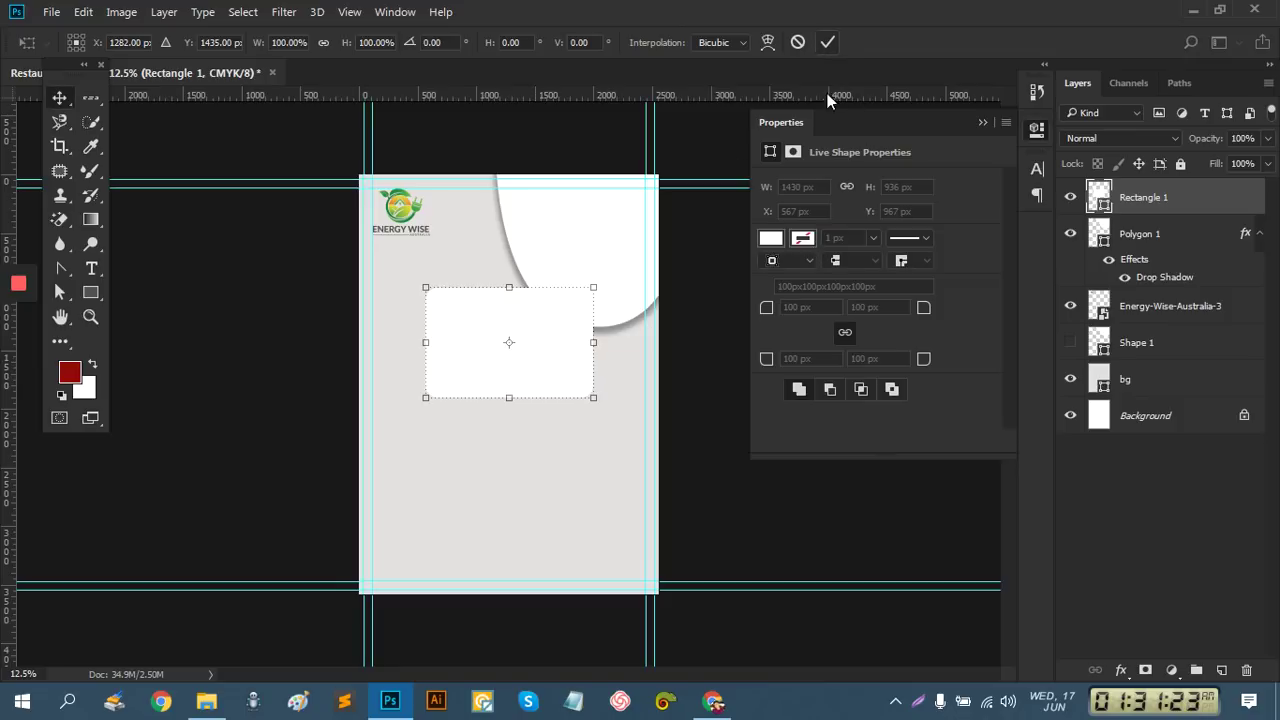
left_click(805, 240)
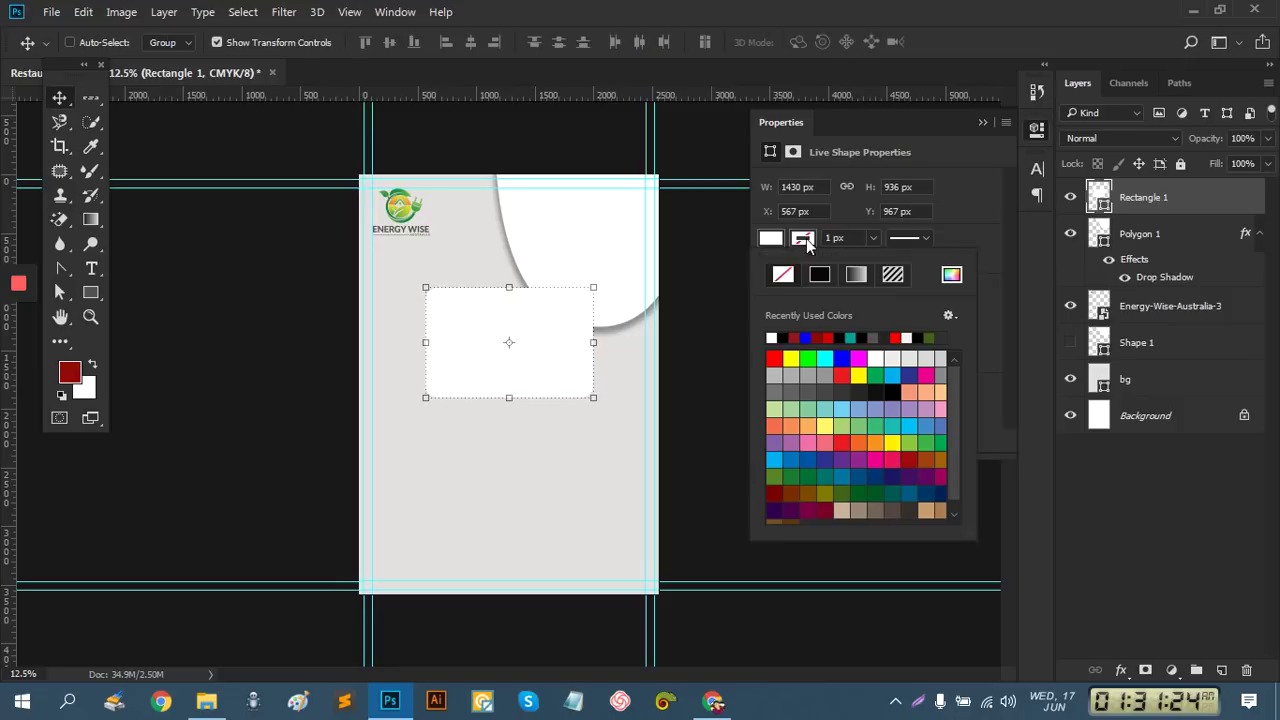
left_click(773, 336)
left_click(882, 361)
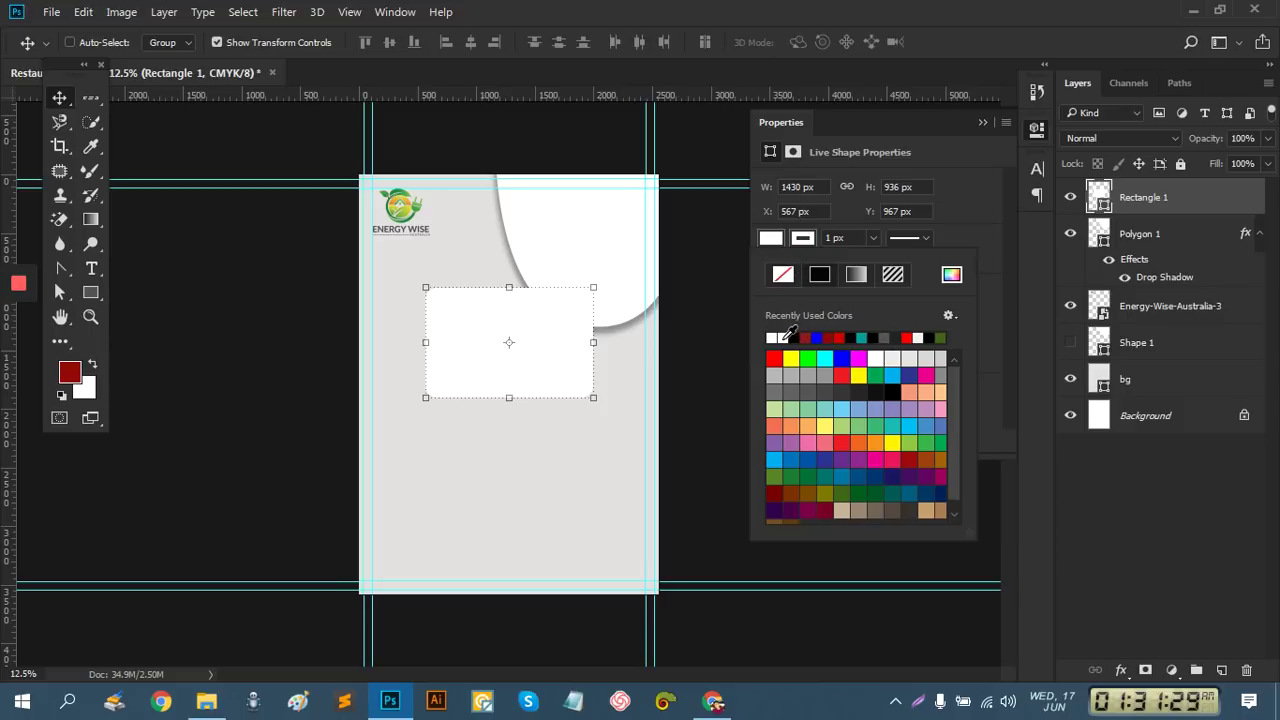
left_click(804, 237)
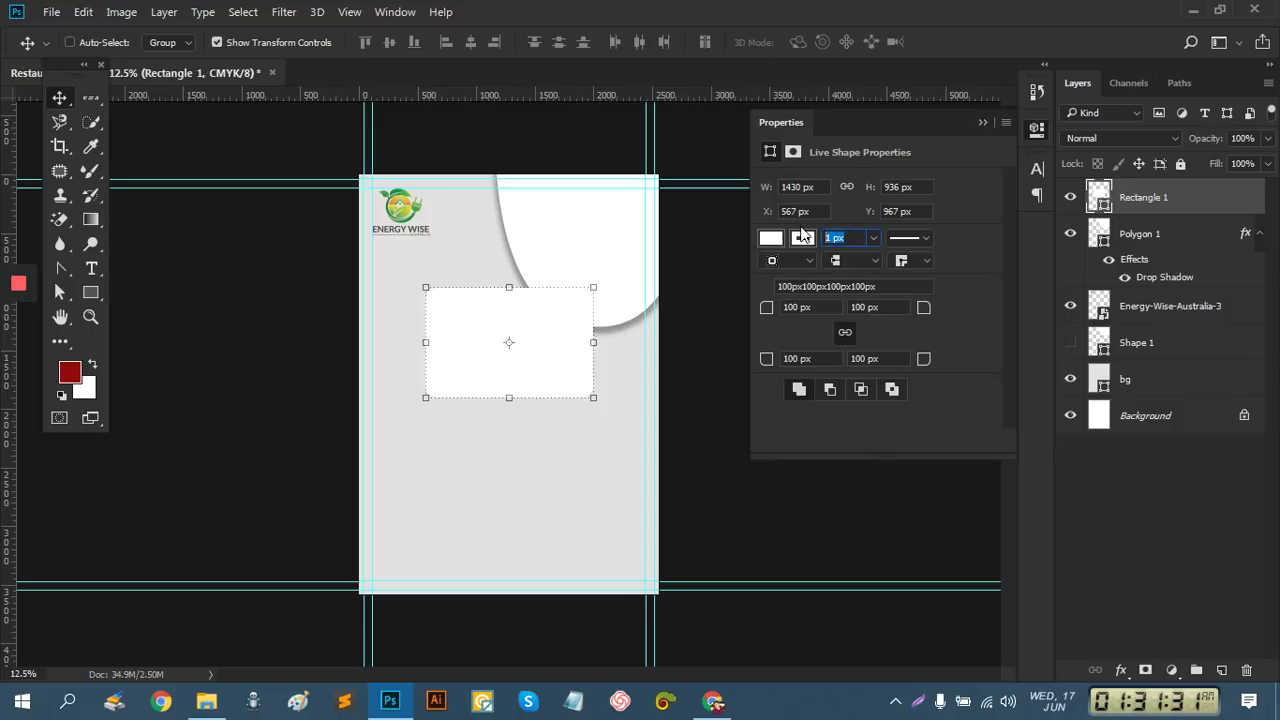
left_click(874, 241)
mouse_move(902, 262)
left_mouse_down()
mouse_move(933, 266)
mouse_move(900, 260)
left_mouse_up()
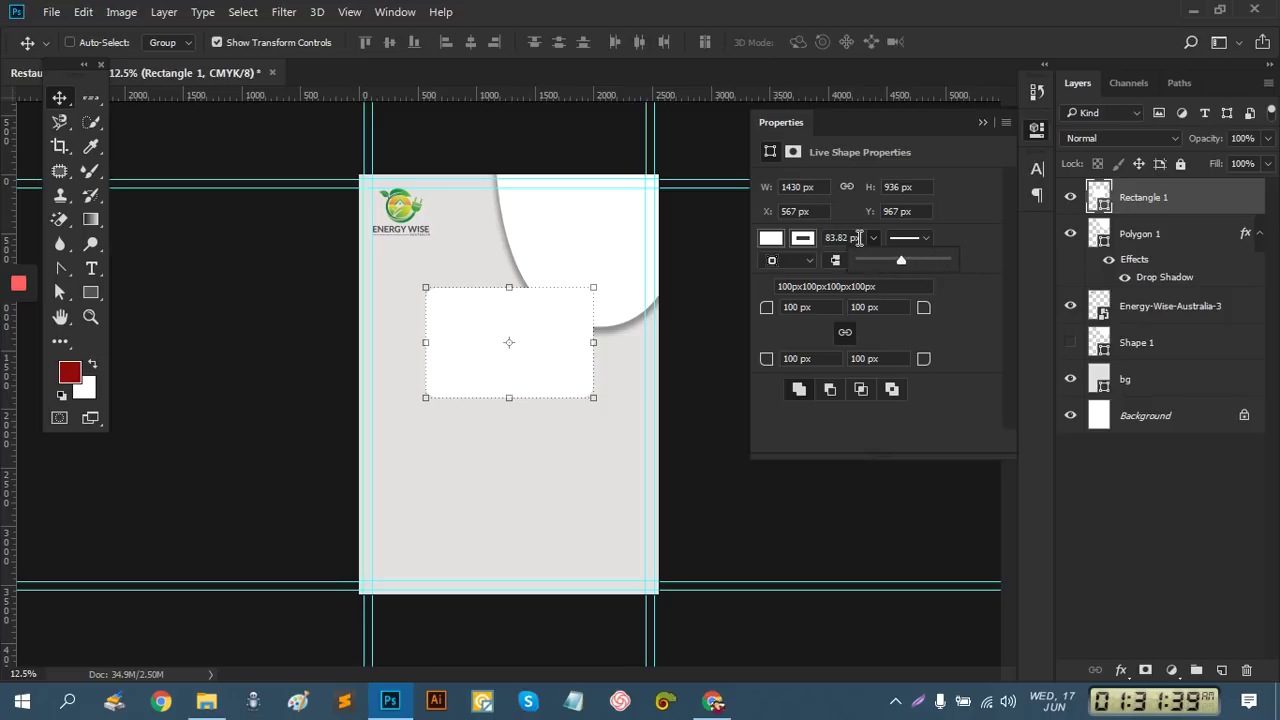
left_click(860, 237)
type("1")
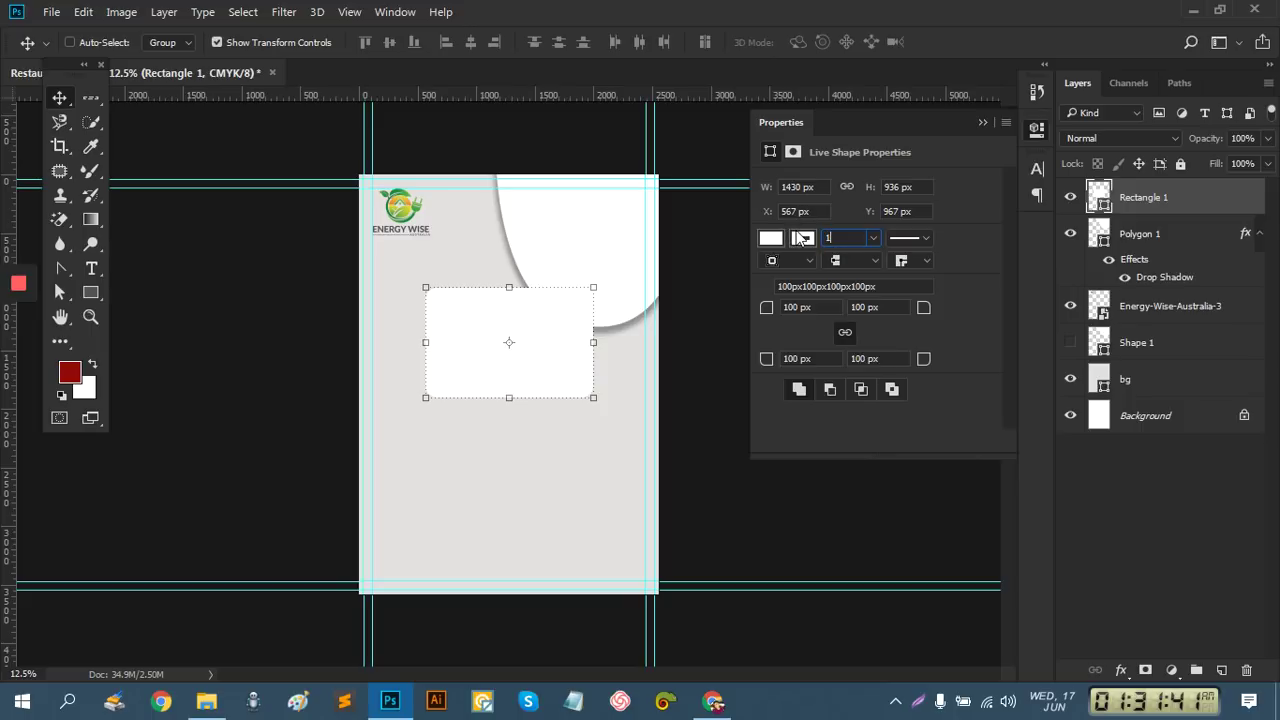
type("00")
key("Return")
Fill the box with navy blue, then enlarge and reposition it
left_click(771, 239)
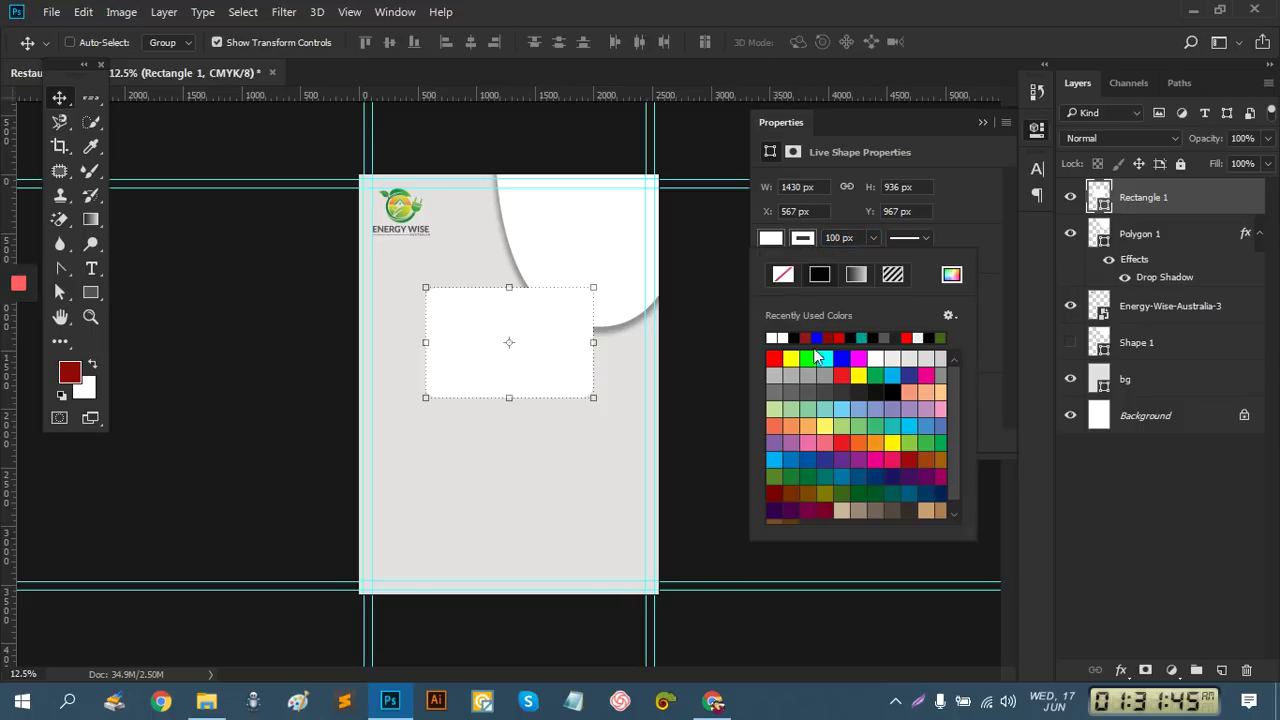
left_click(831, 458)
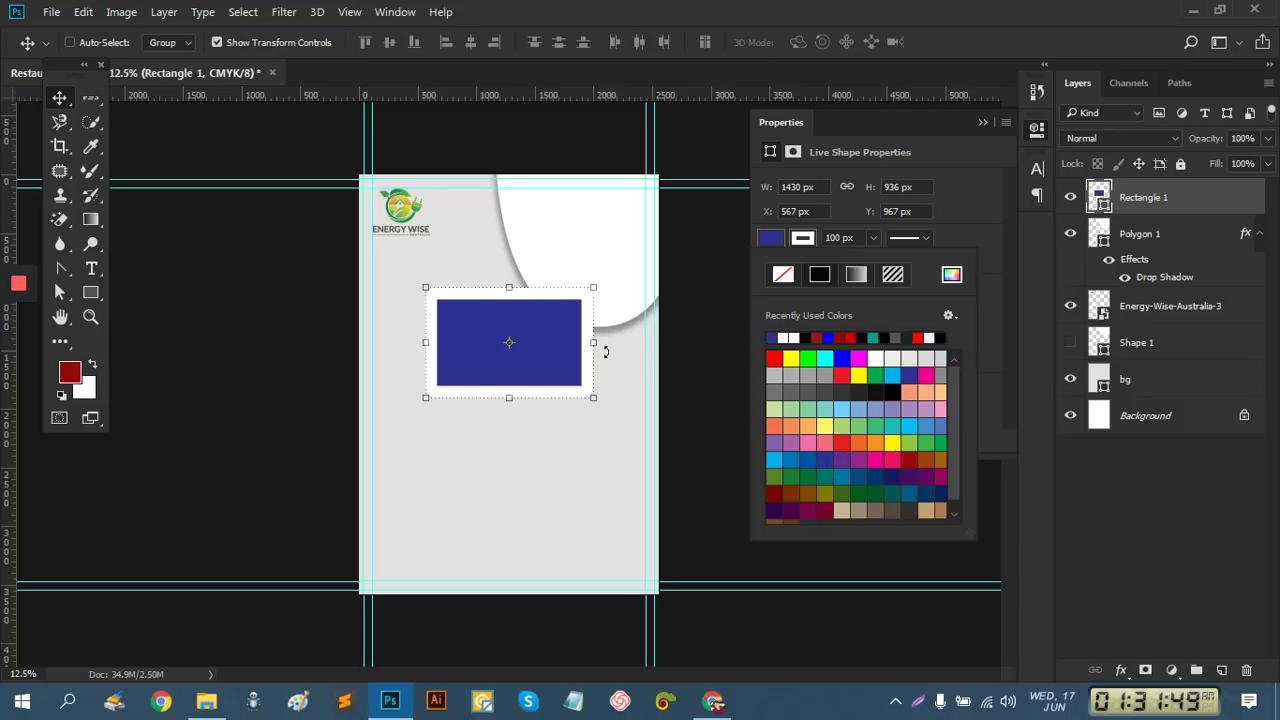
left_click_drag(596, 402, 628, 422)
left_click_drag(588, 374, 585, 373)
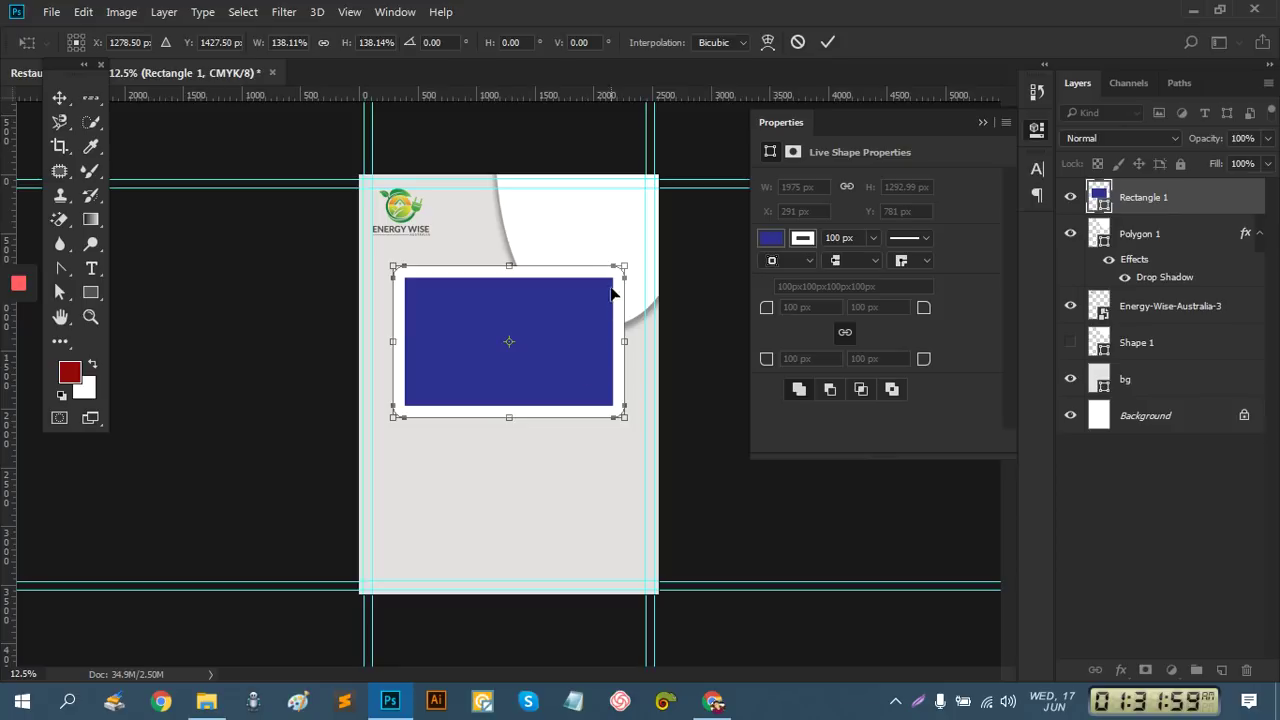
left_click(828, 42)
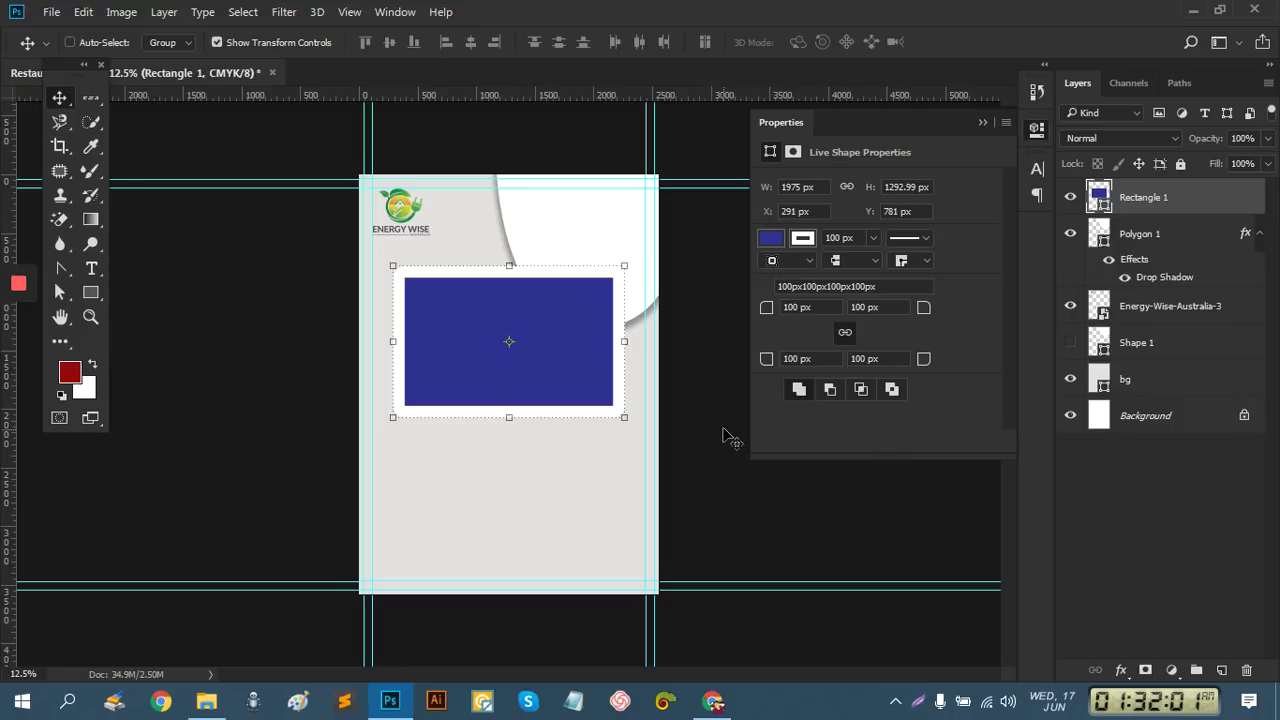
Duplicate the box layer, tilt the rectangle about -6.79°, then switch to Chrome
left_click_drag(1149, 203, 1150, 285)
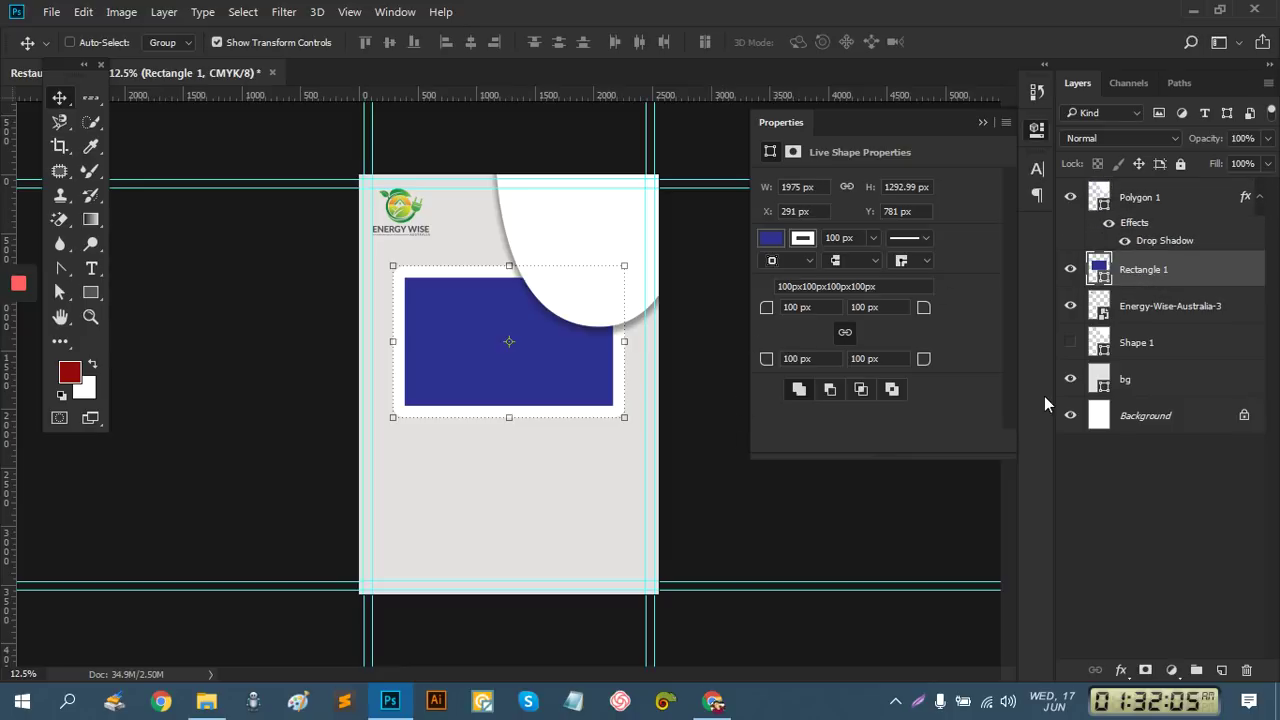
left_click_drag(620, 440, 630, 398)
left_click_drag(557, 363, 555, 372)
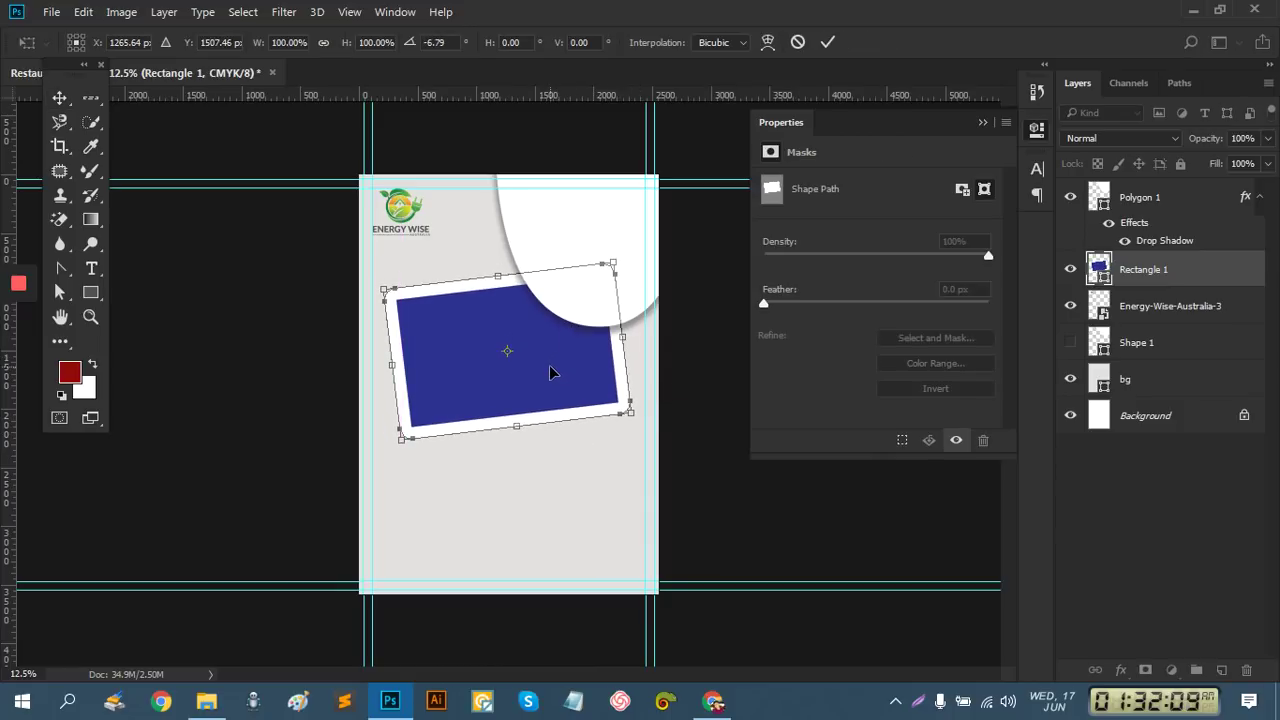
left_click(827, 42)
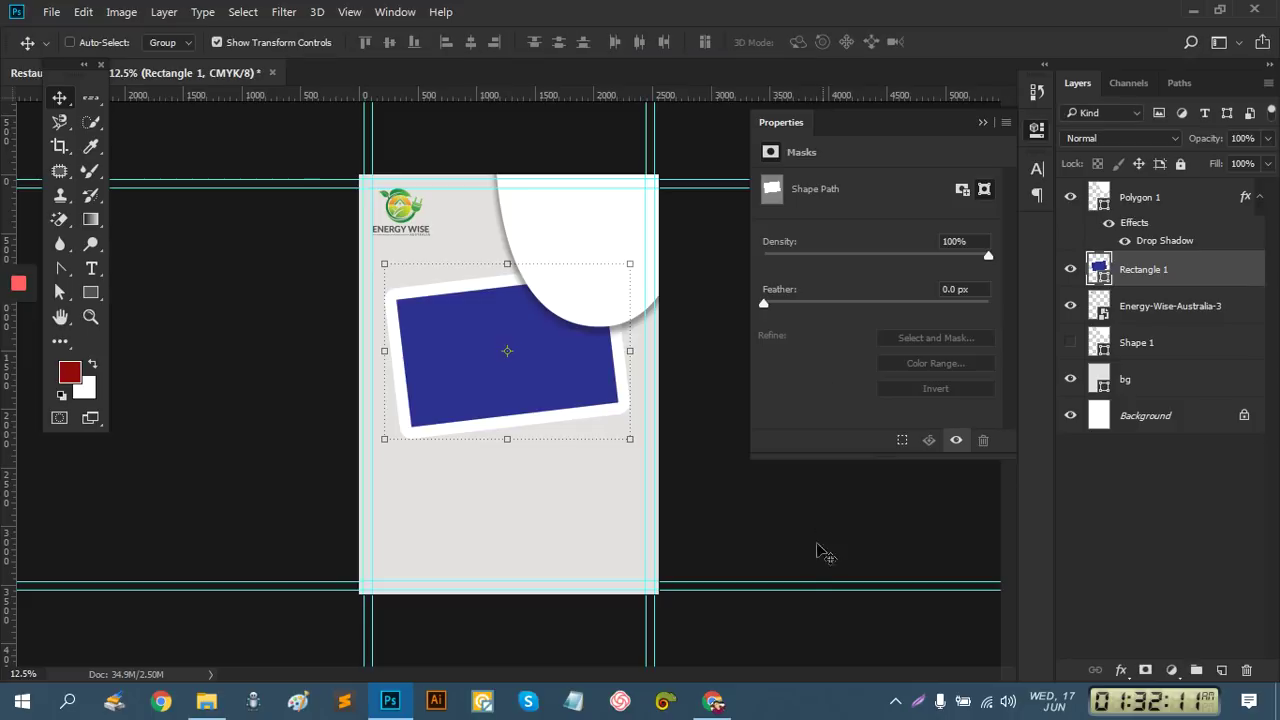
left_click(718, 705)
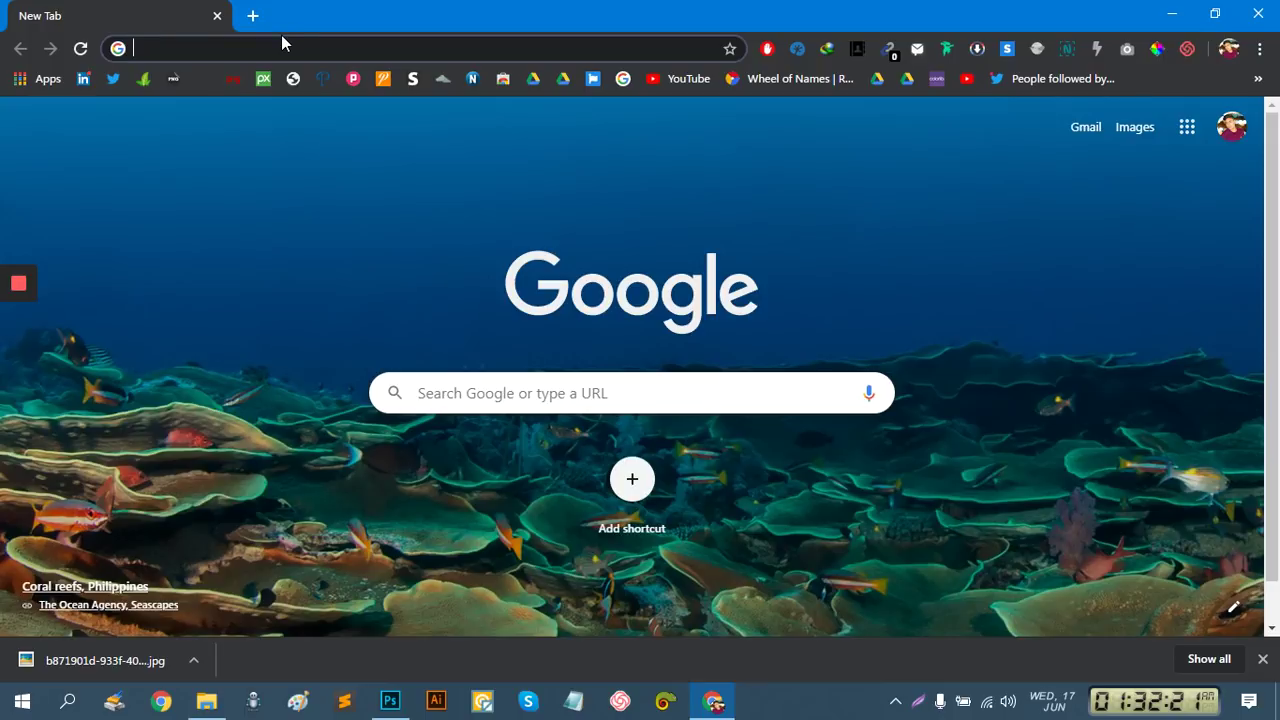
Search Google for 'burger picture' and open the image results
type("bergur")
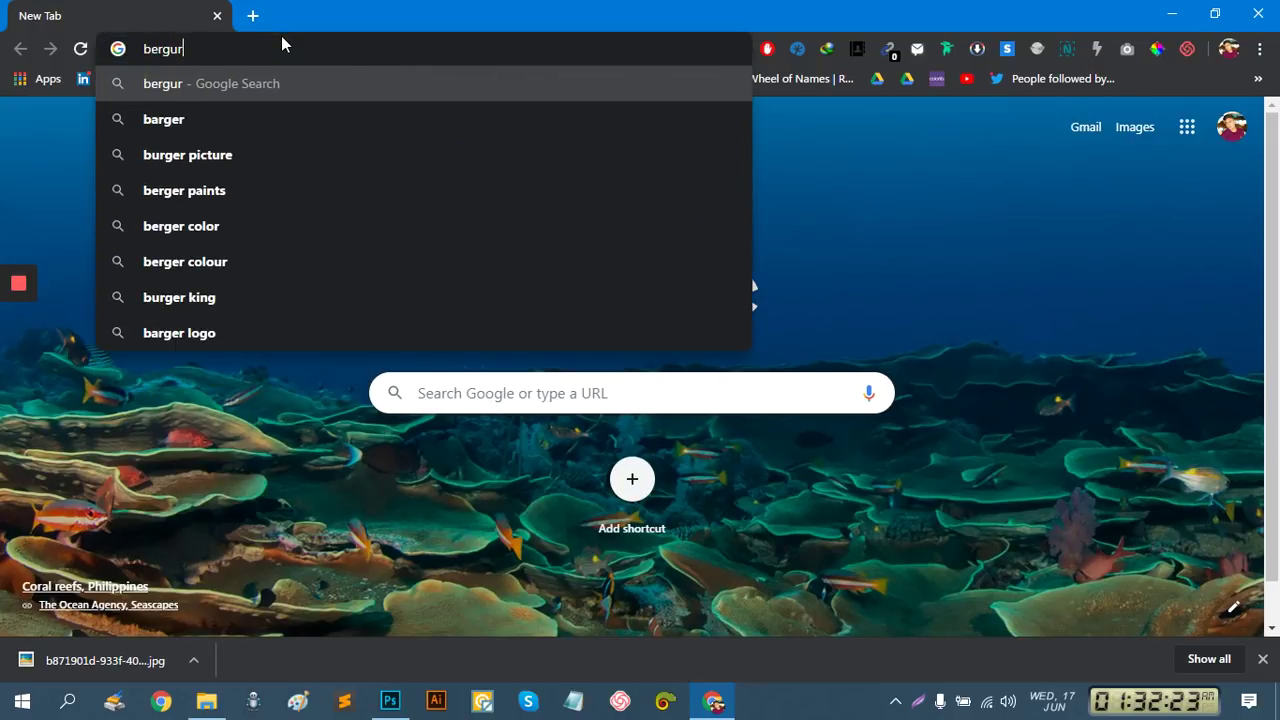
left_click(257, 150)
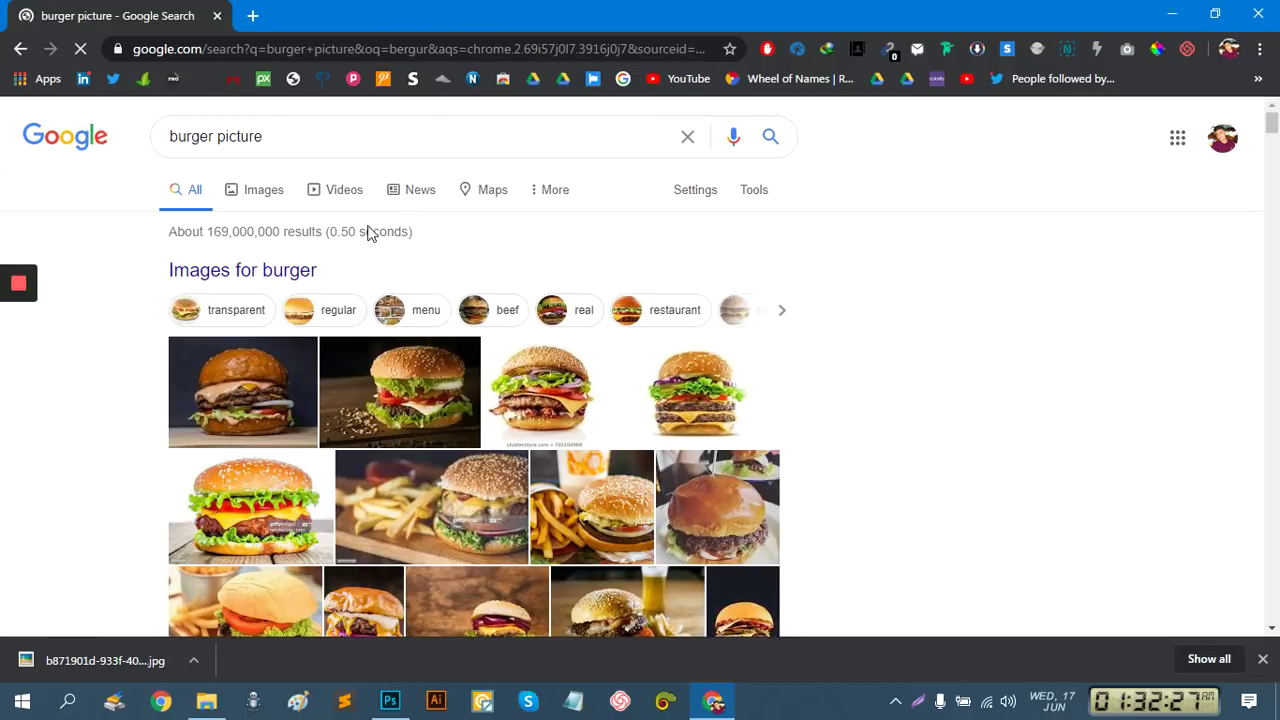
left_click(270, 200)
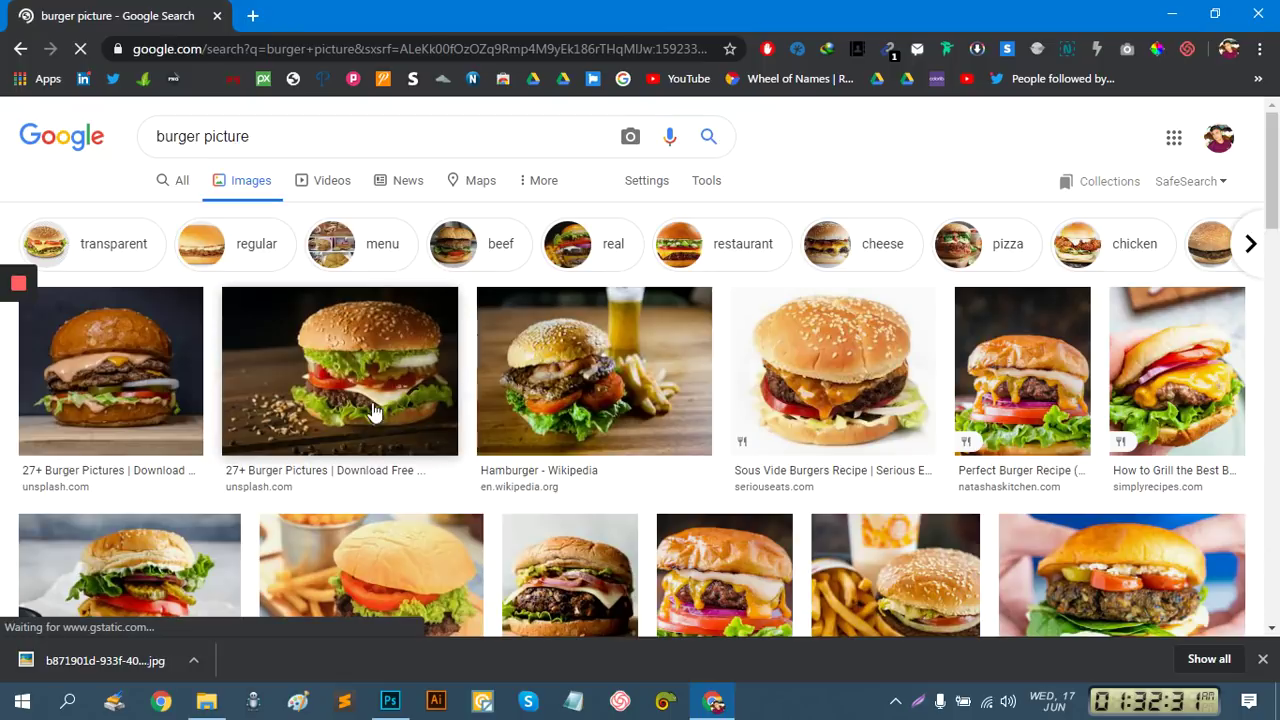
left_click(180, 186)
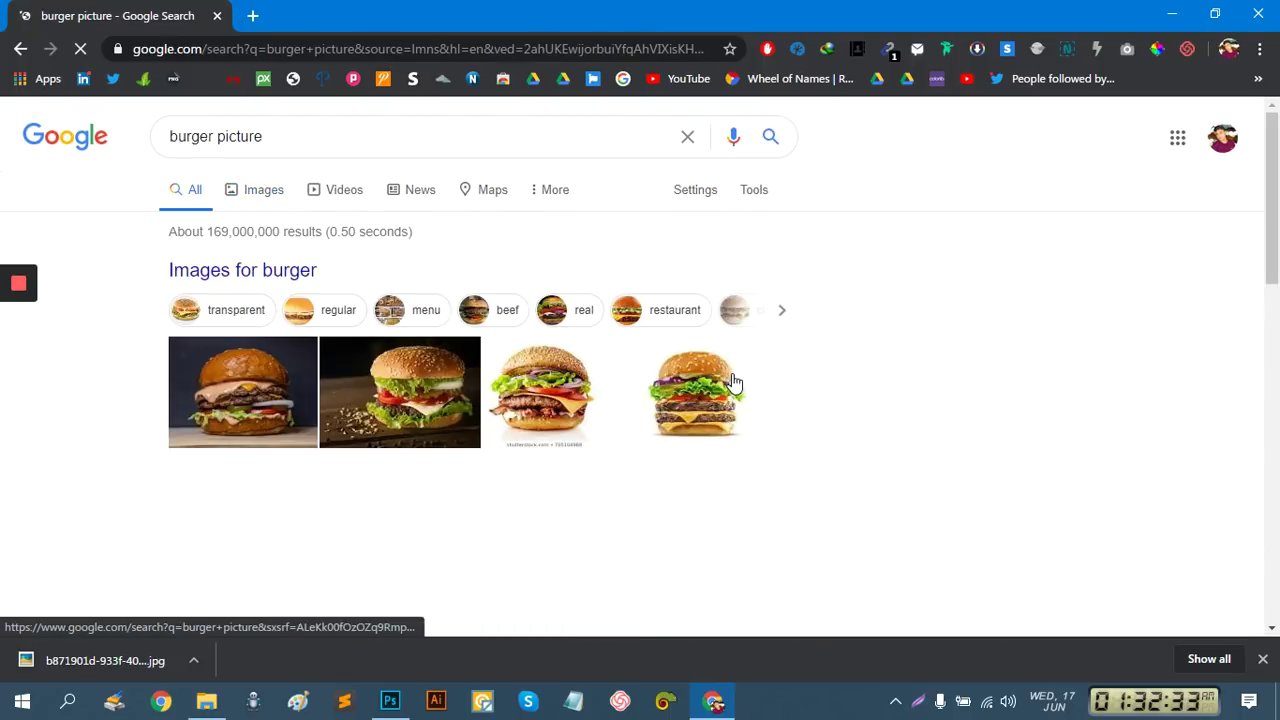
scroll(736, 410, "down", 1)
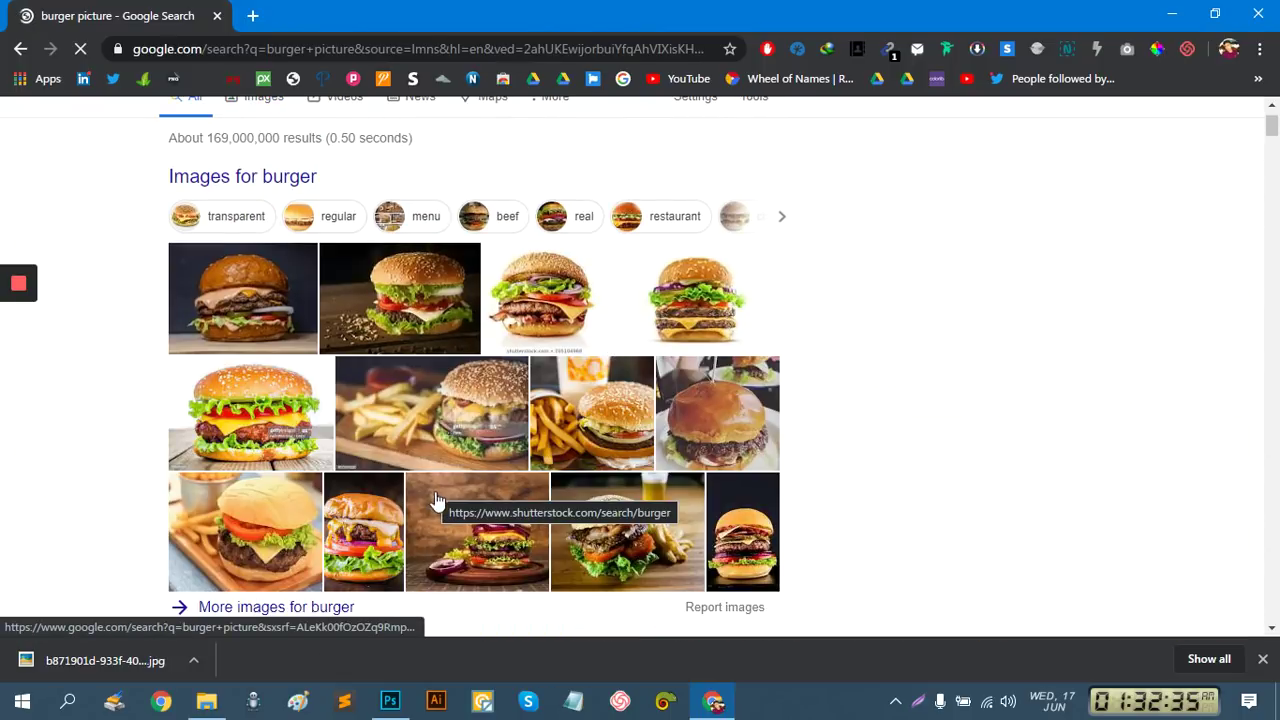
left_click(540, 424)
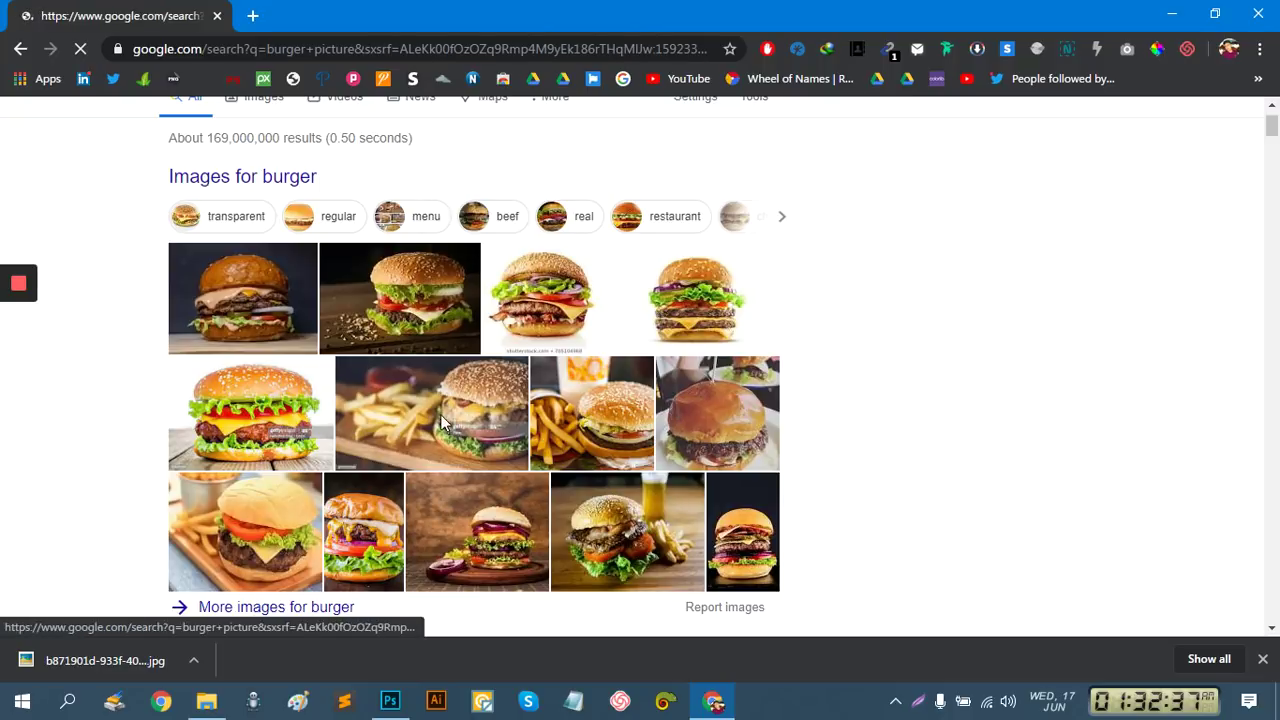
Browse burger previews and open the 616 × 462 Classic Burgers photo from Cooking Channel
scroll(234, 371, "down", 1)
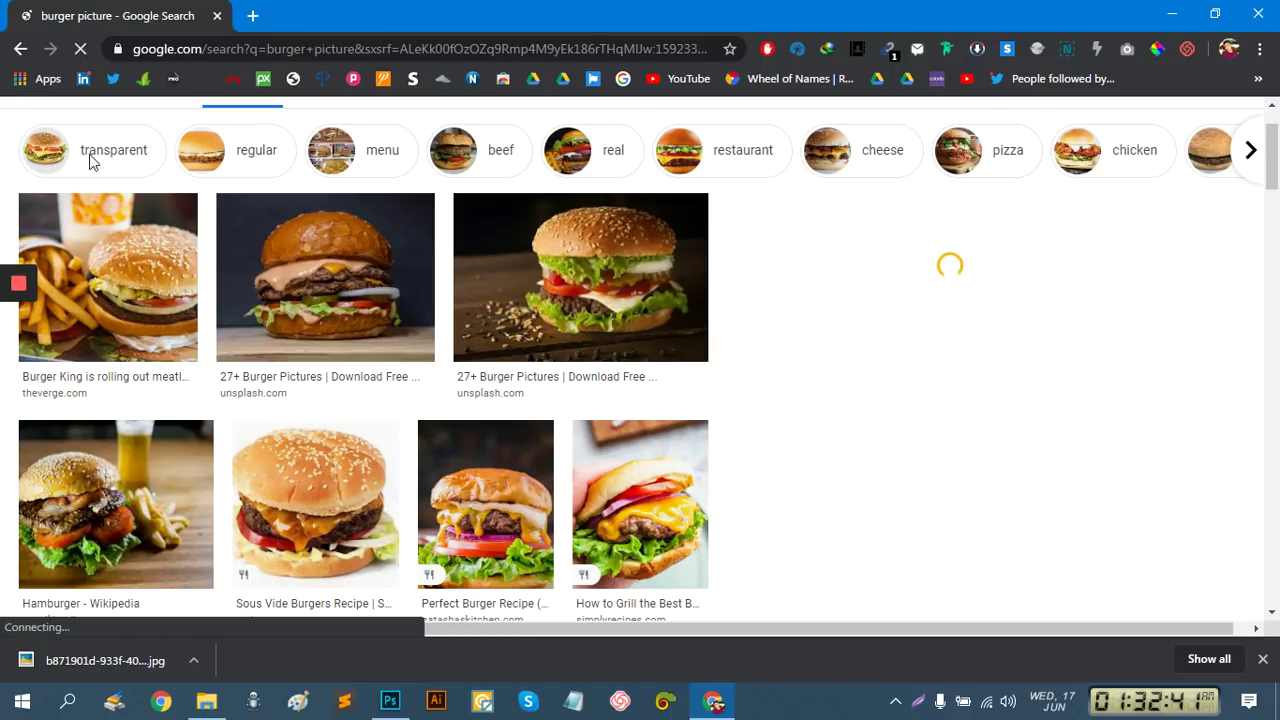
left_click(100, 230)
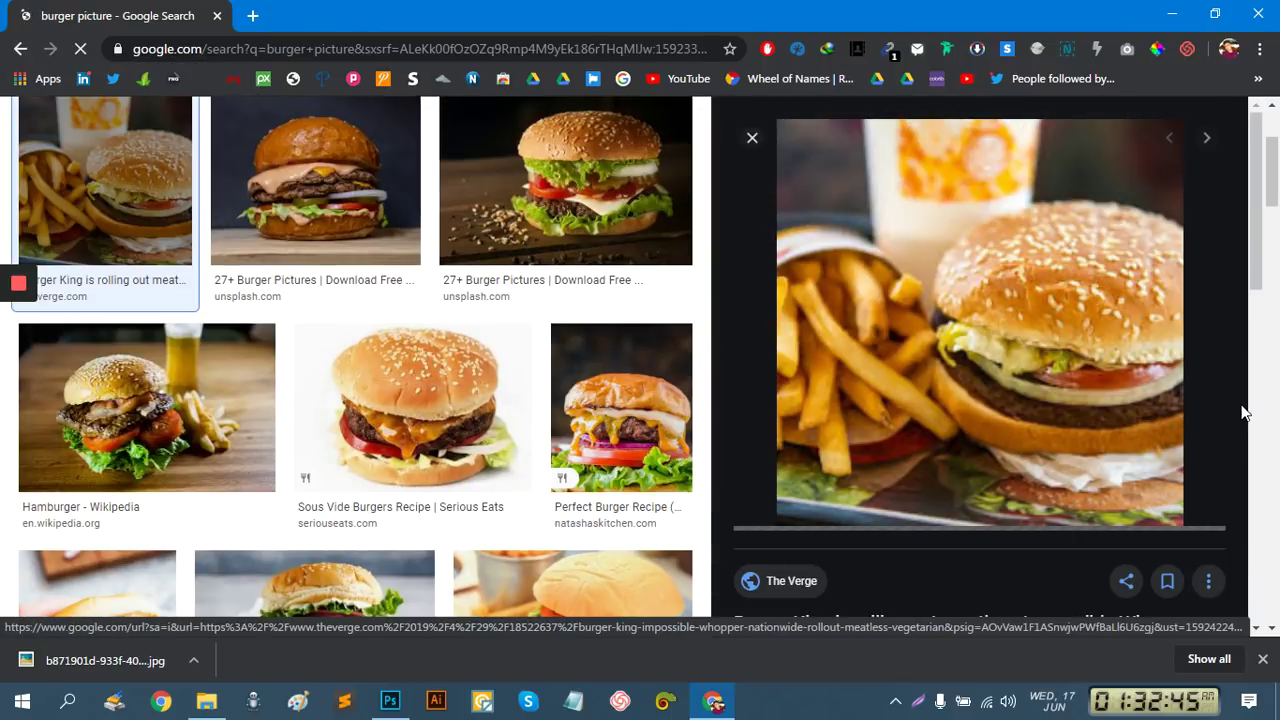
scroll(1243, 412, "down", 5)
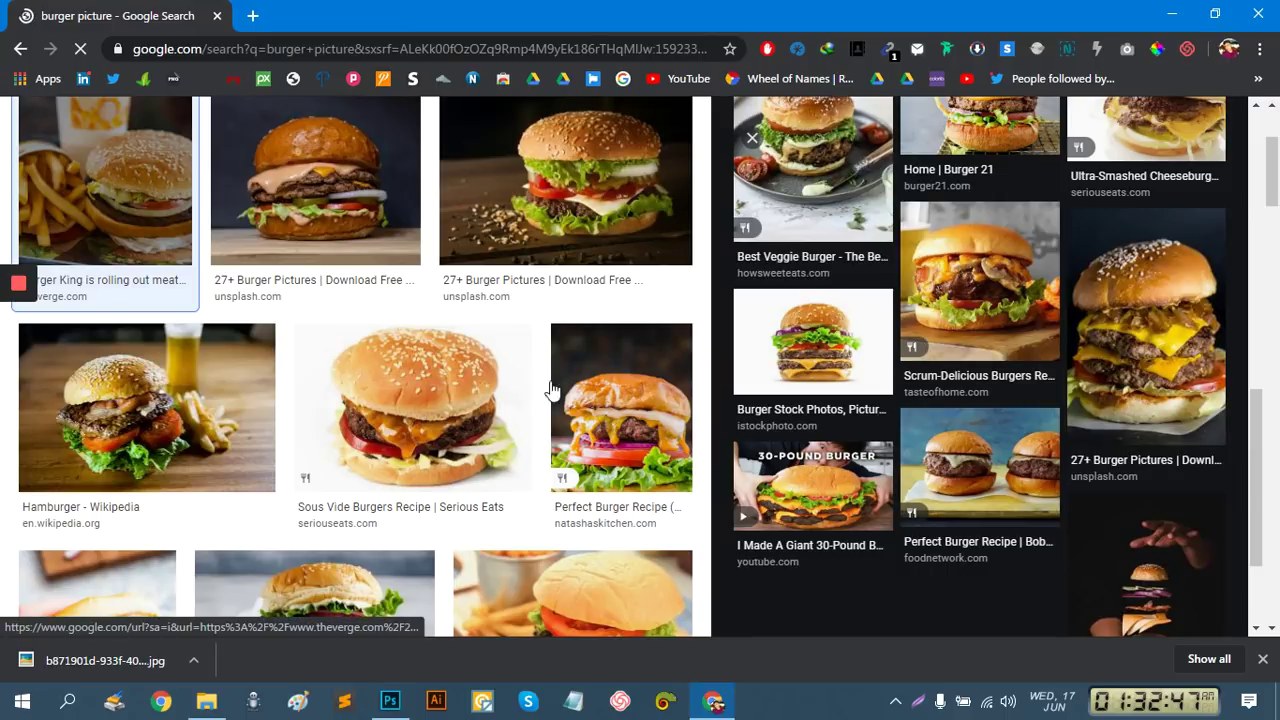
scroll(340, 478, "down", 3)
left_click(579, 343)
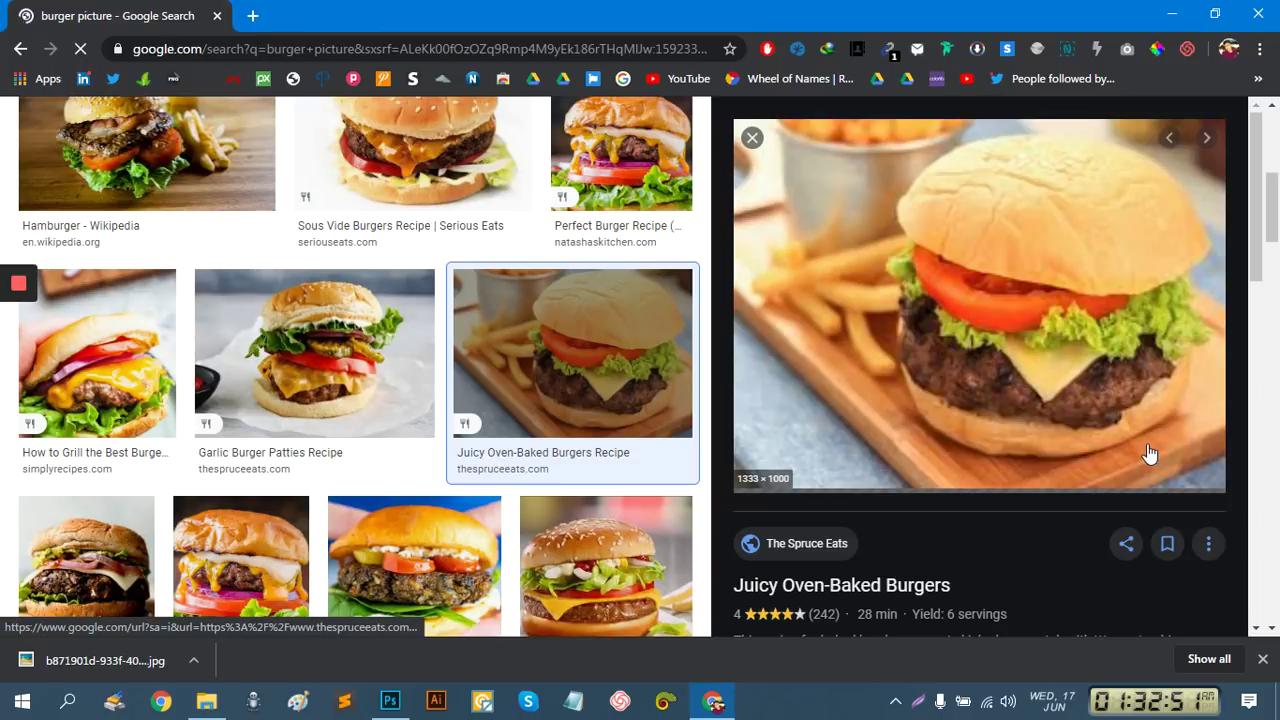
scroll(743, 515, "down", 5)
scroll(940, 530, "down", 2)
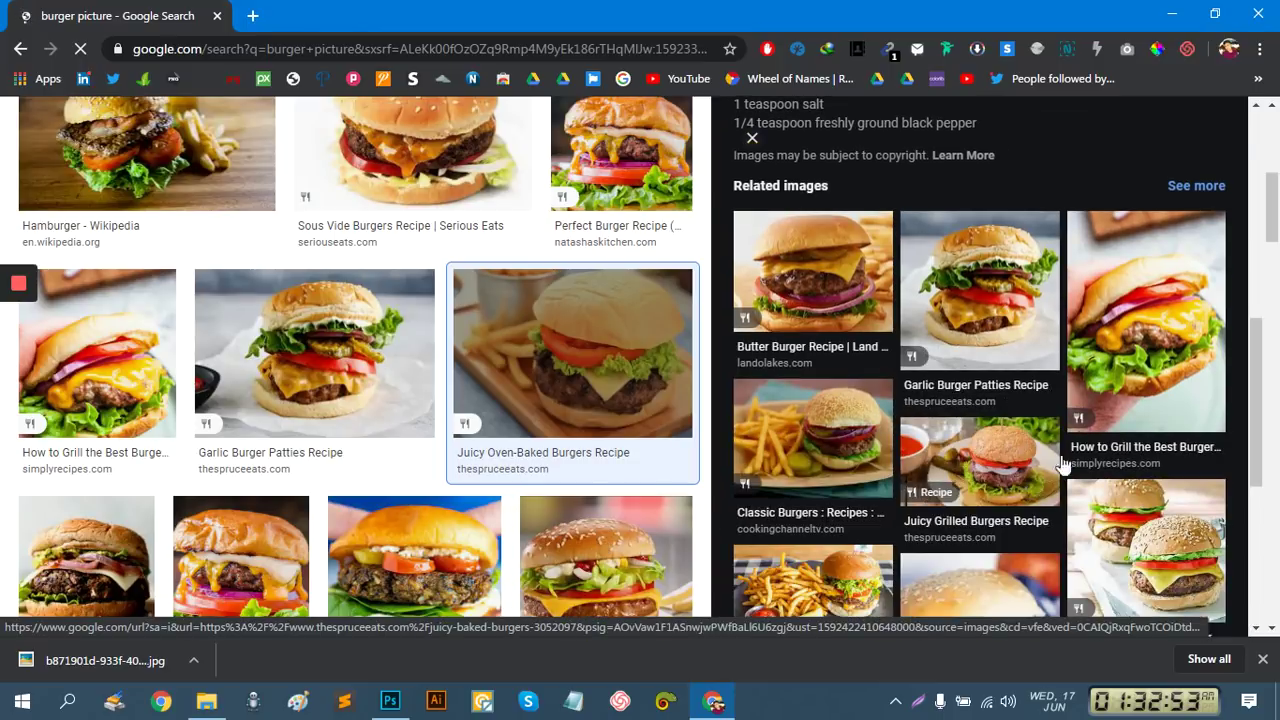
scroll(851, 422, "down", 1)
left_click(828, 356)
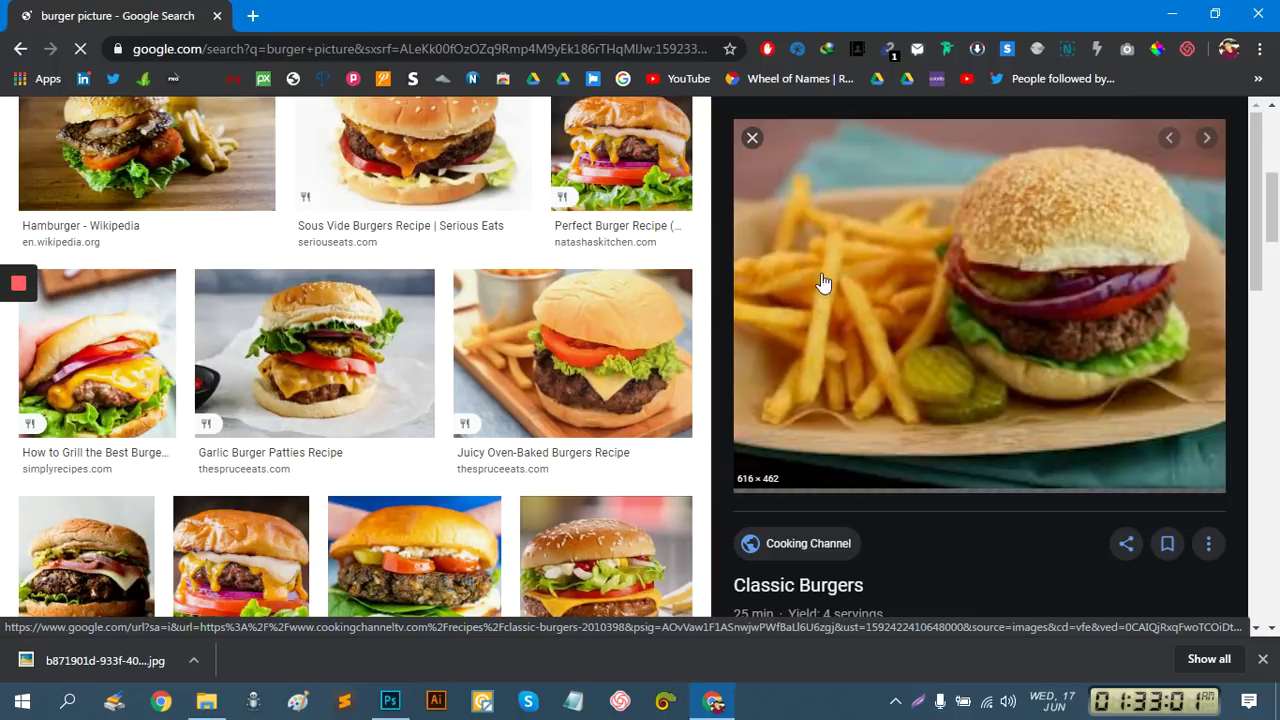
Save the Classic Burgers photo to the Desktop as 1.jpeg via Save image as
right_click(875, 274)
left_click(956, 472)
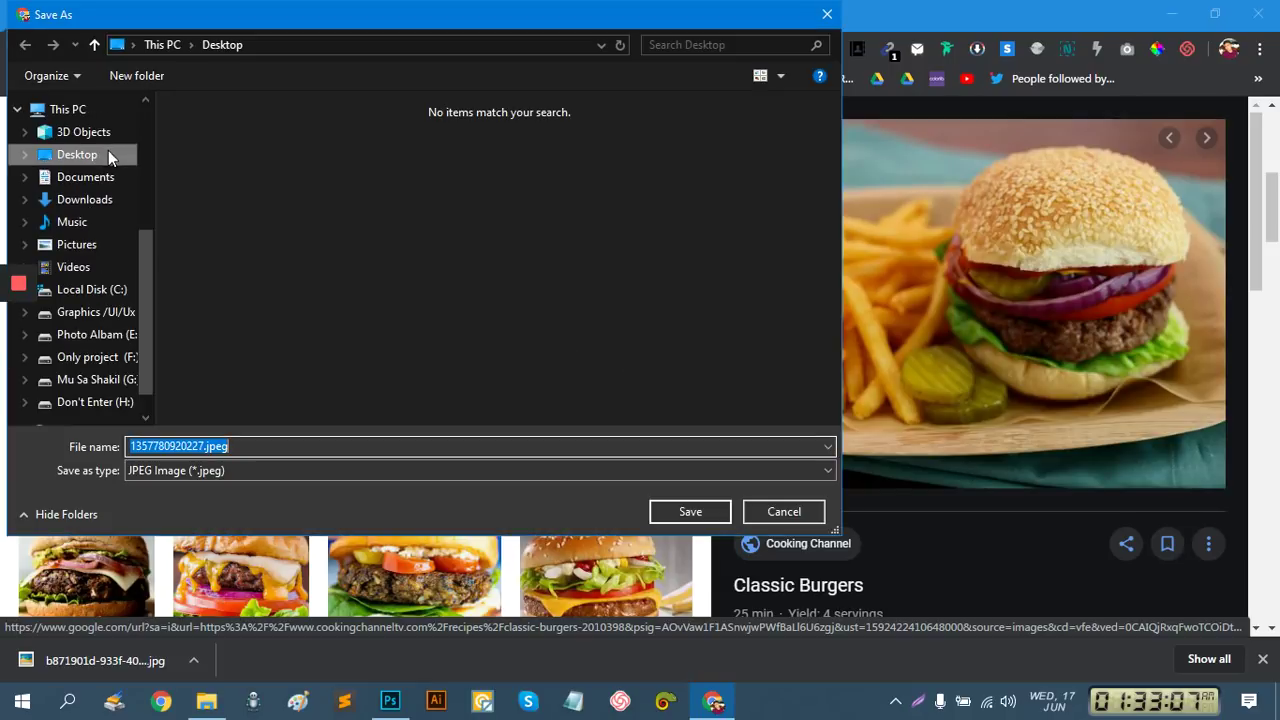
left_click(90, 158)
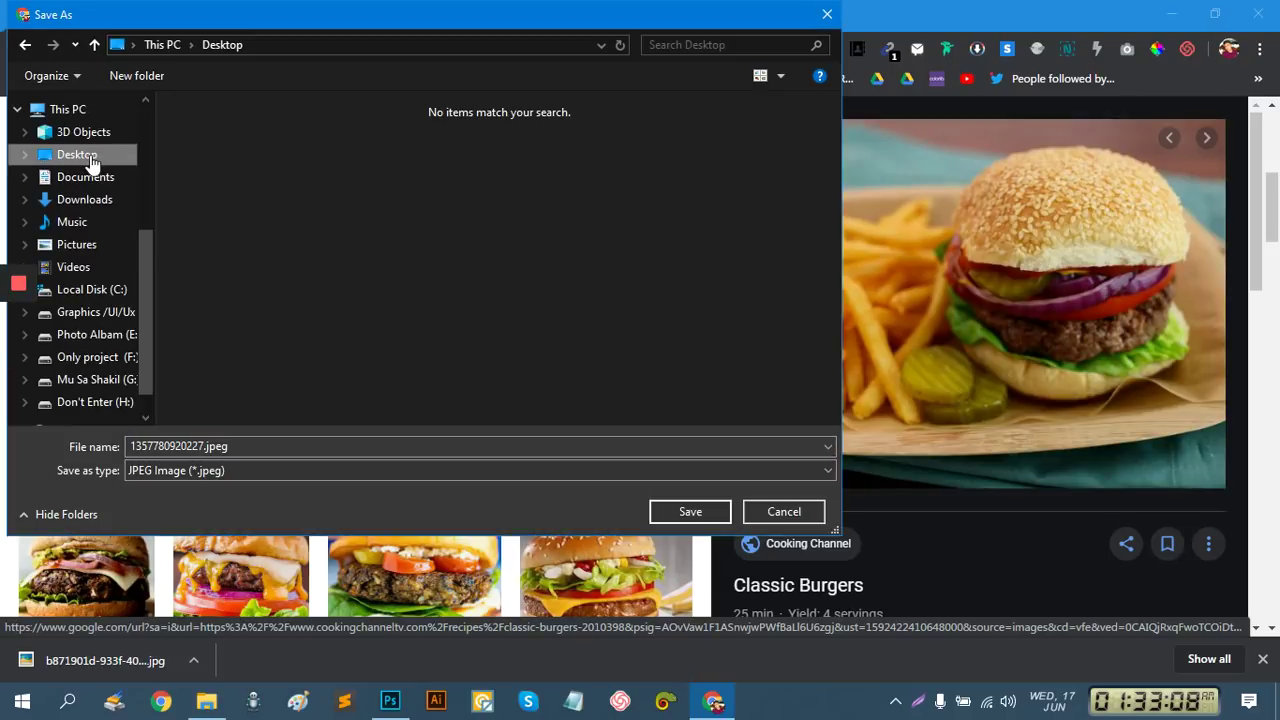
double_click(200, 445)
left_click(200, 446)
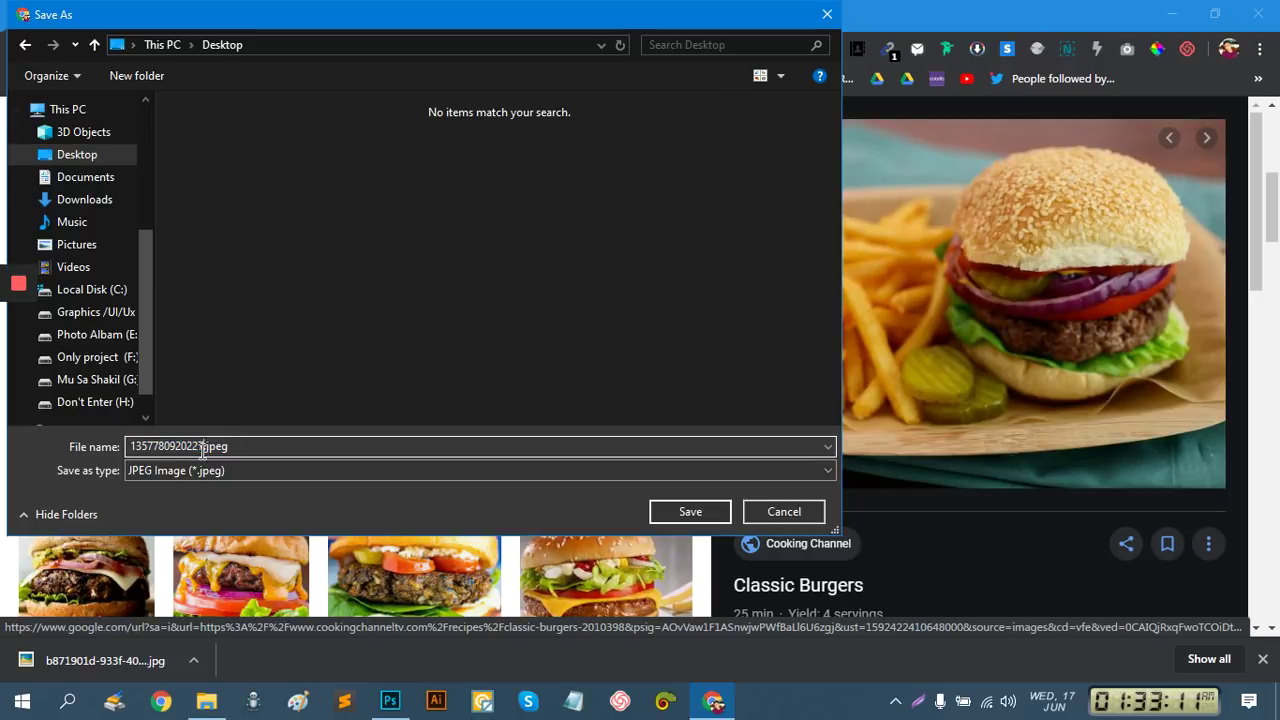
left_click_drag(202, 446, 82, 446)
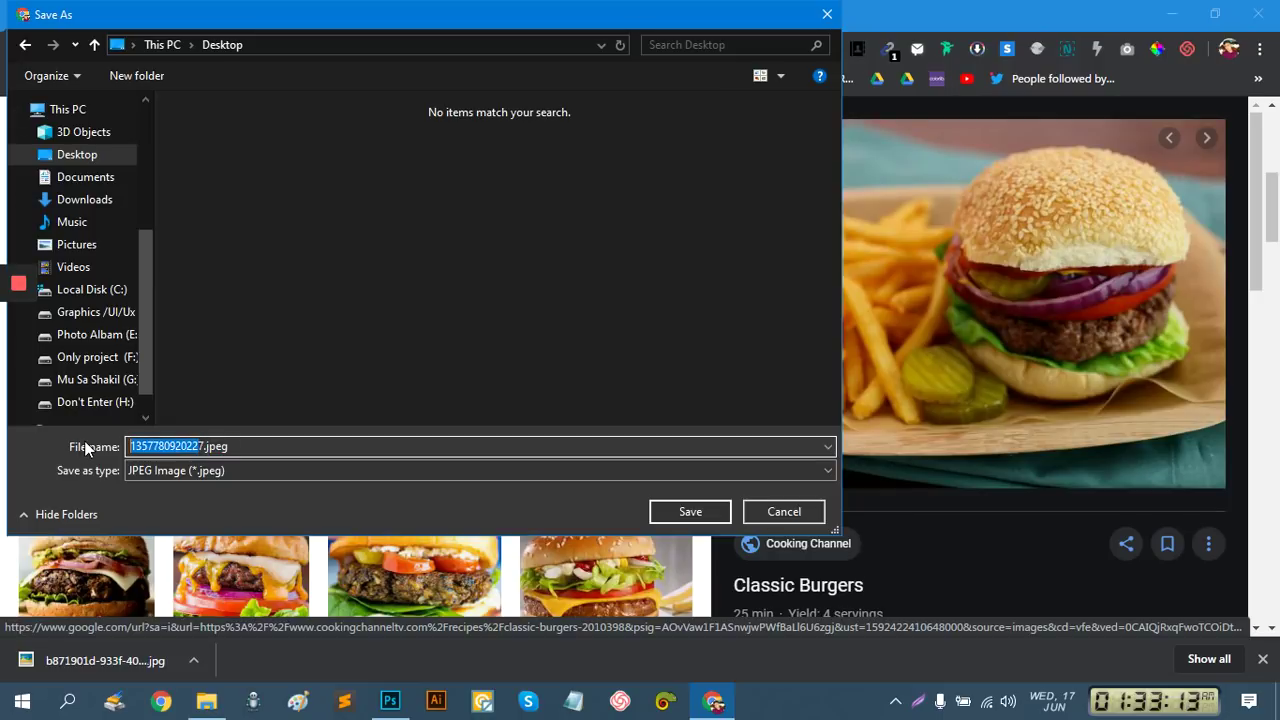
key("Right")
key("BackSpace")
key("BackSpace")
key("BackSpace")
key("BackSpace")
key("BackSpace")
key("BackSpace")
key("BackSpace")
key("BackSpace")
key("BackSpace")
key("BackSpace")
key("BackSpace")
key("BackSpace")
key("BackSpace")
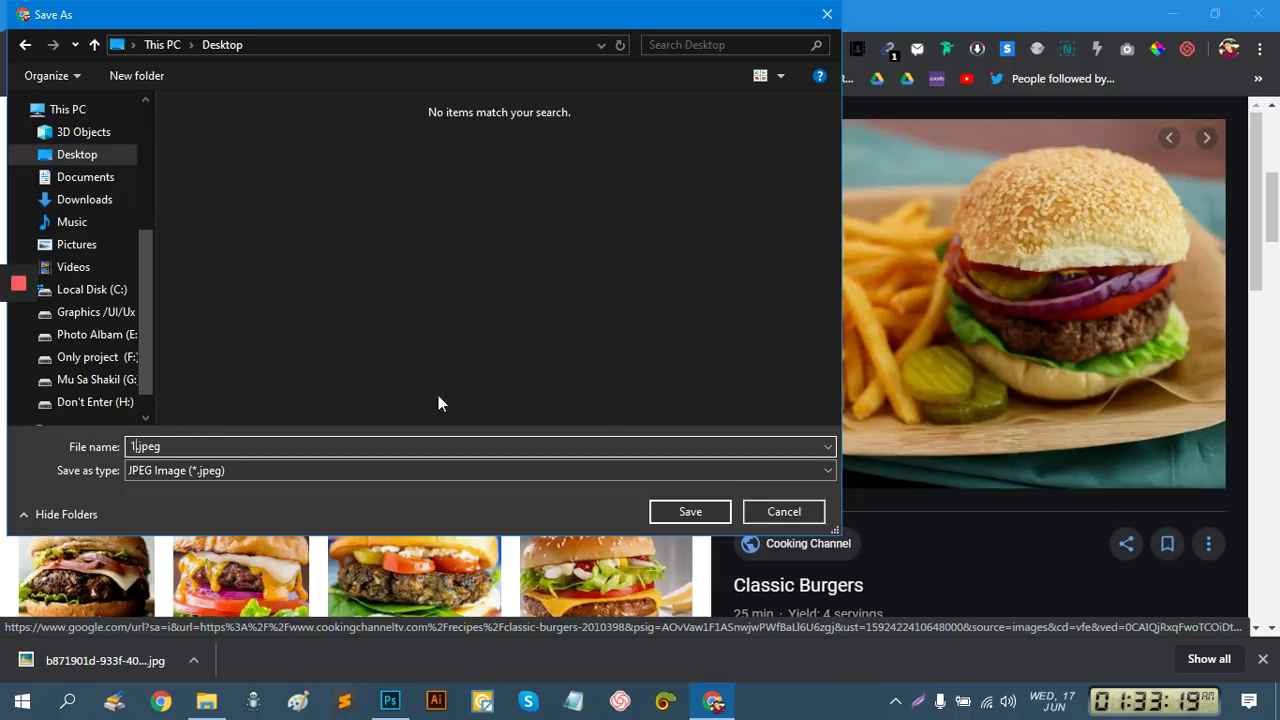
left_click(688, 511)
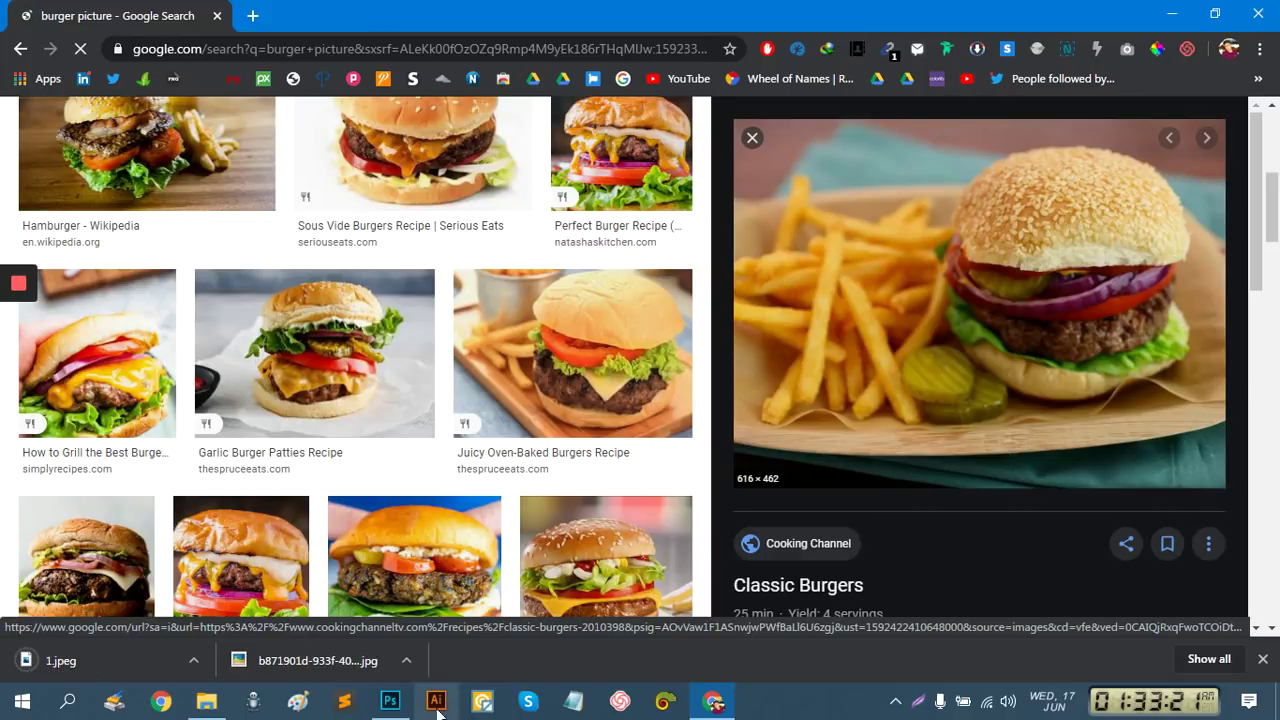
Back in Photoshop, place the saved 1.jpeg burger photo from the Desktop as an embedded image
left_click(390, 701)
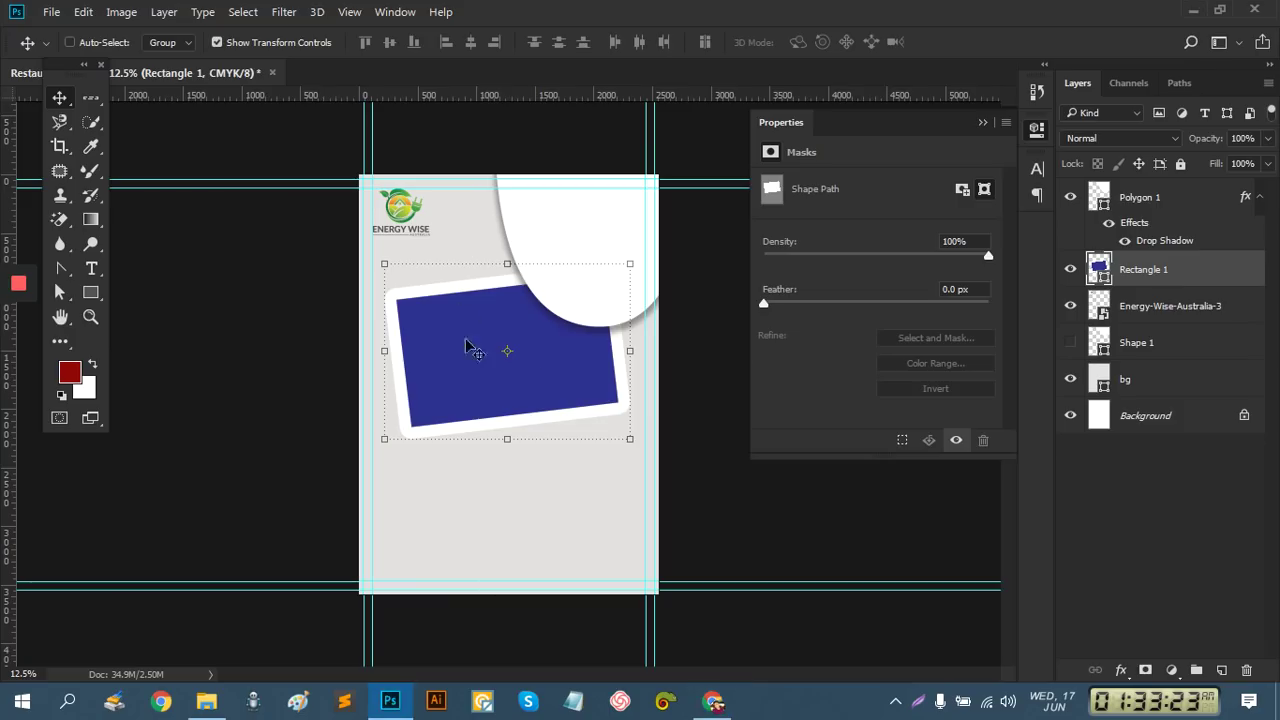
left_click(50, 12)
left_click(100, 345)
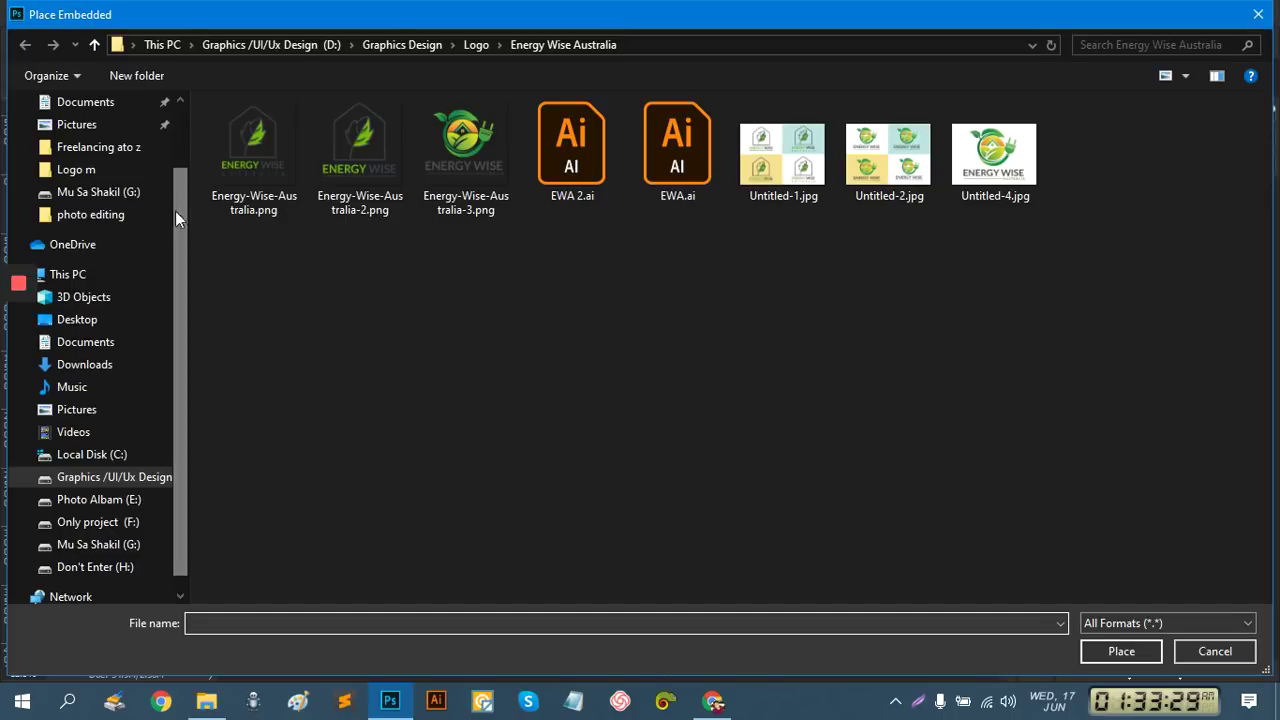
scroll(160, 240, "up", 2)
left_click(90, 140)
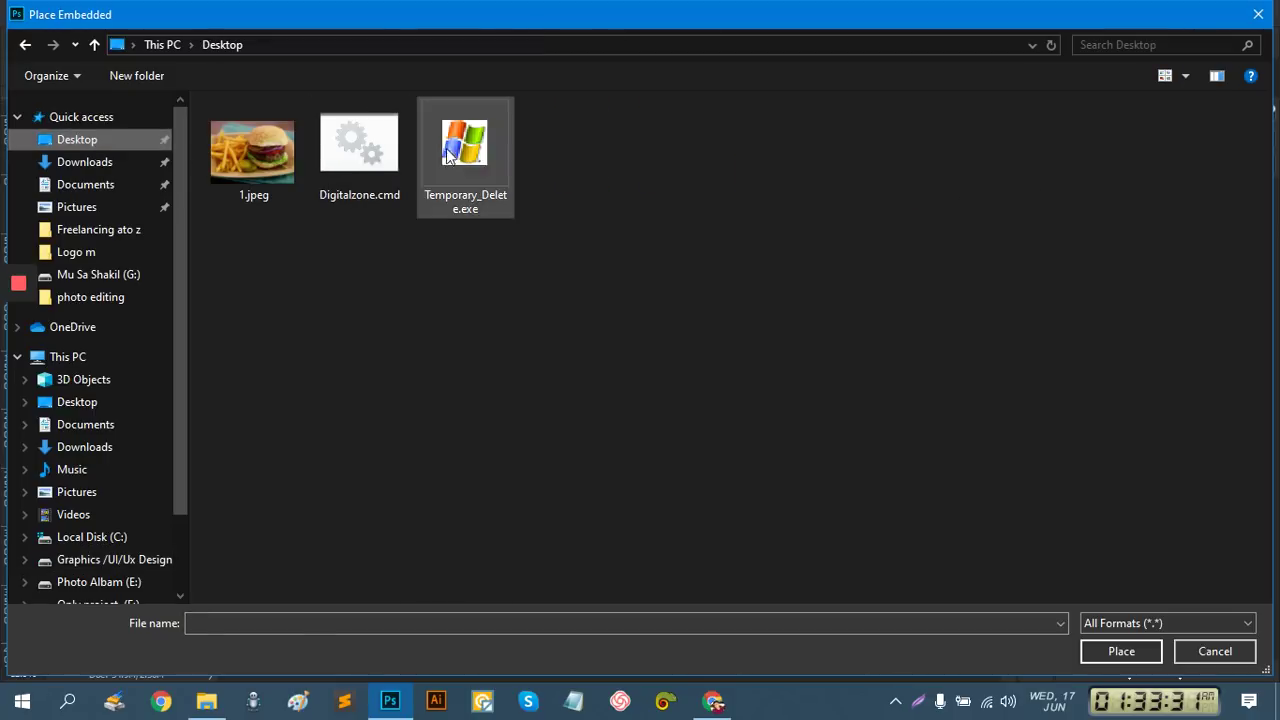
double_click(274, 152)
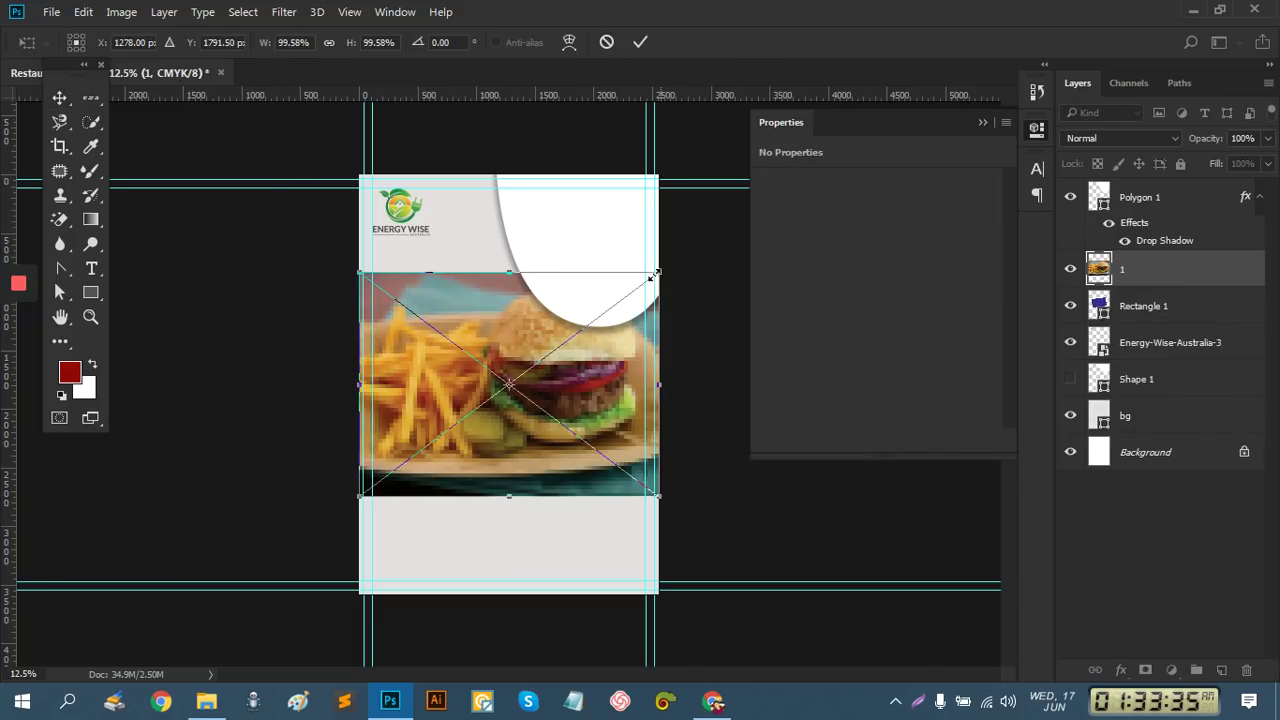
Shrink the burger photo to about 82%, move it over the rectangle, and tilt it about 8.6°
left_click_drag(655, 273, 632, 290)
left_click_drag(555, 381, 548, 360)
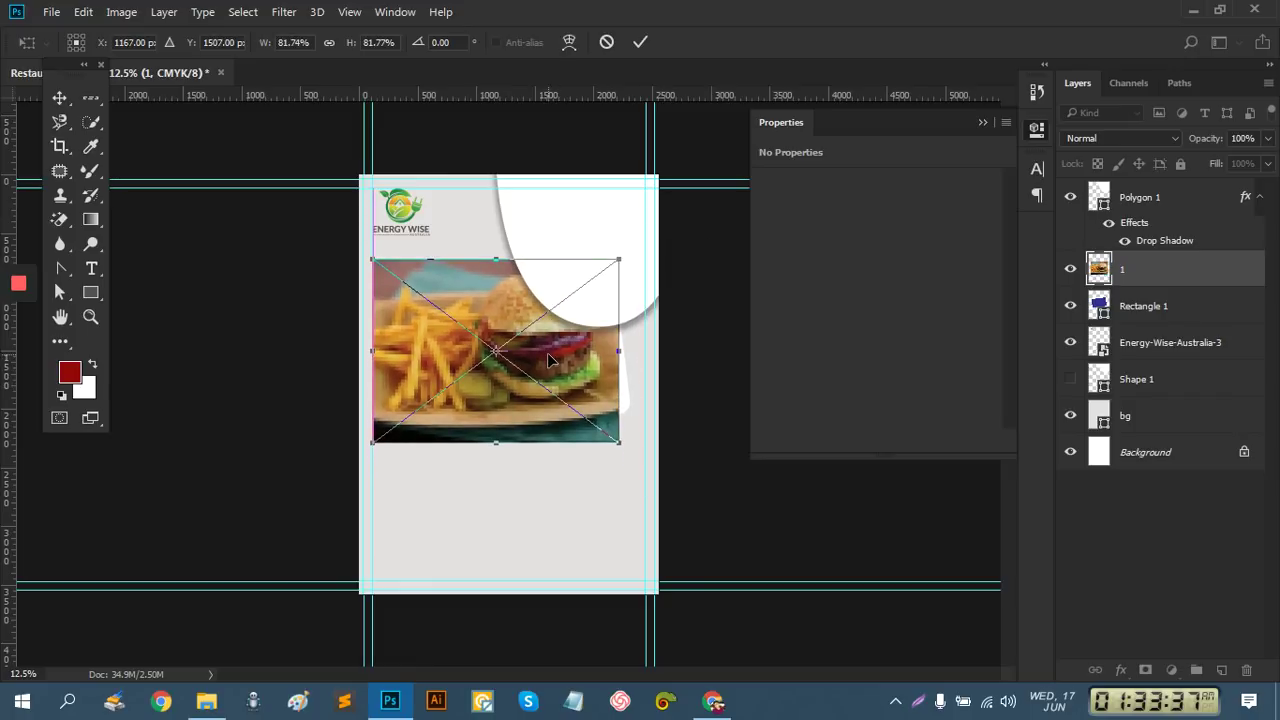
left_click(638, 43)
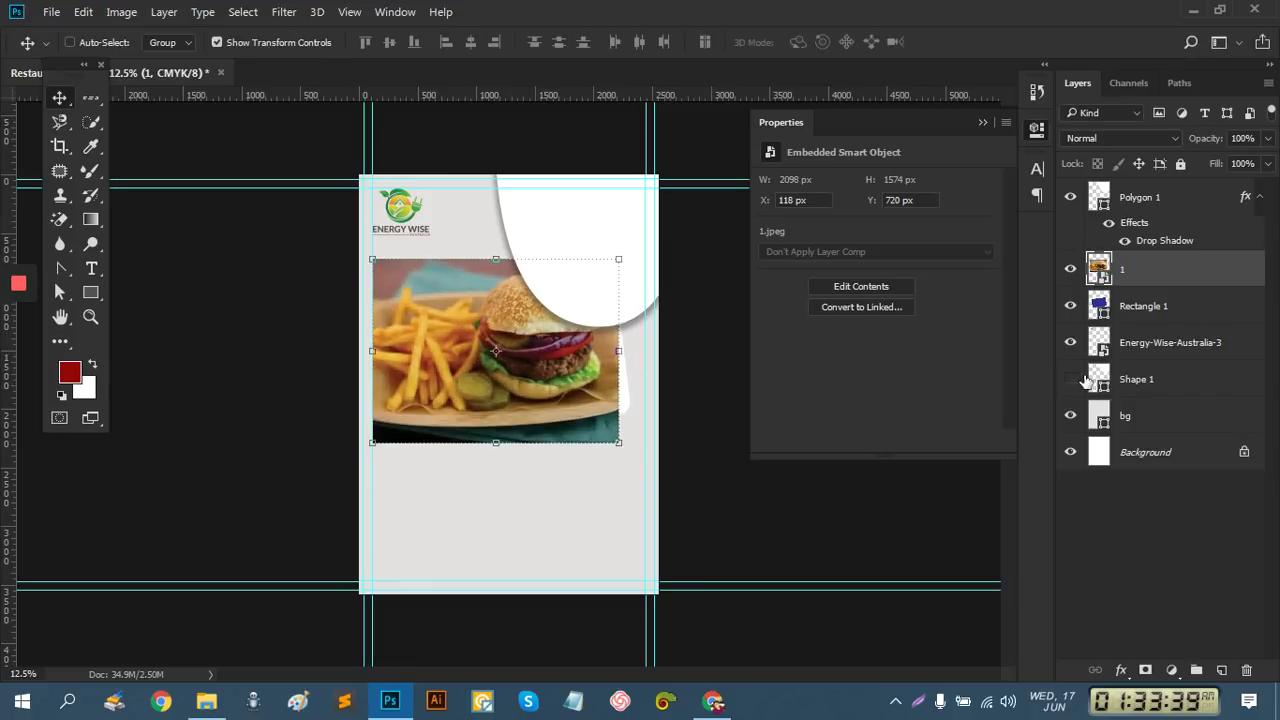
left_click_drag(620, 451, 644, 440)
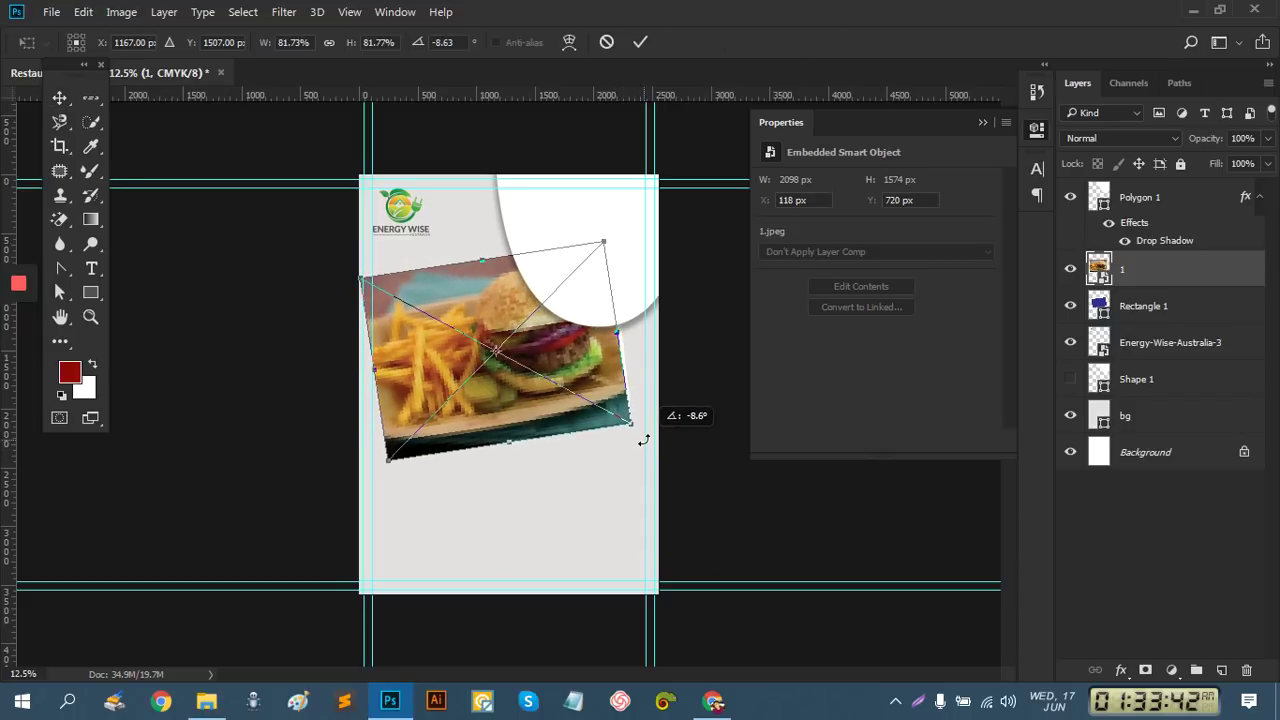
left_click(640, 42)
Clip the burger photo into the tilted rectangle, then select the white frame layer
right_click(1140, 285)
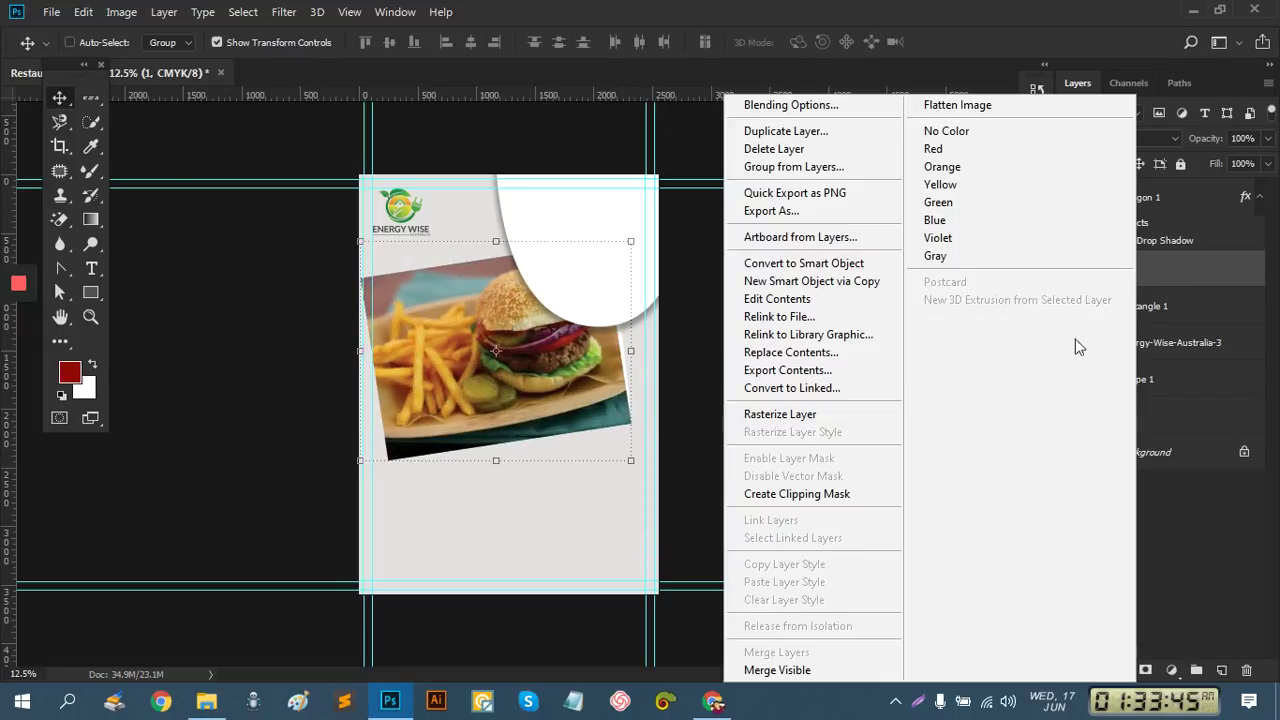
left_click(858, 494)
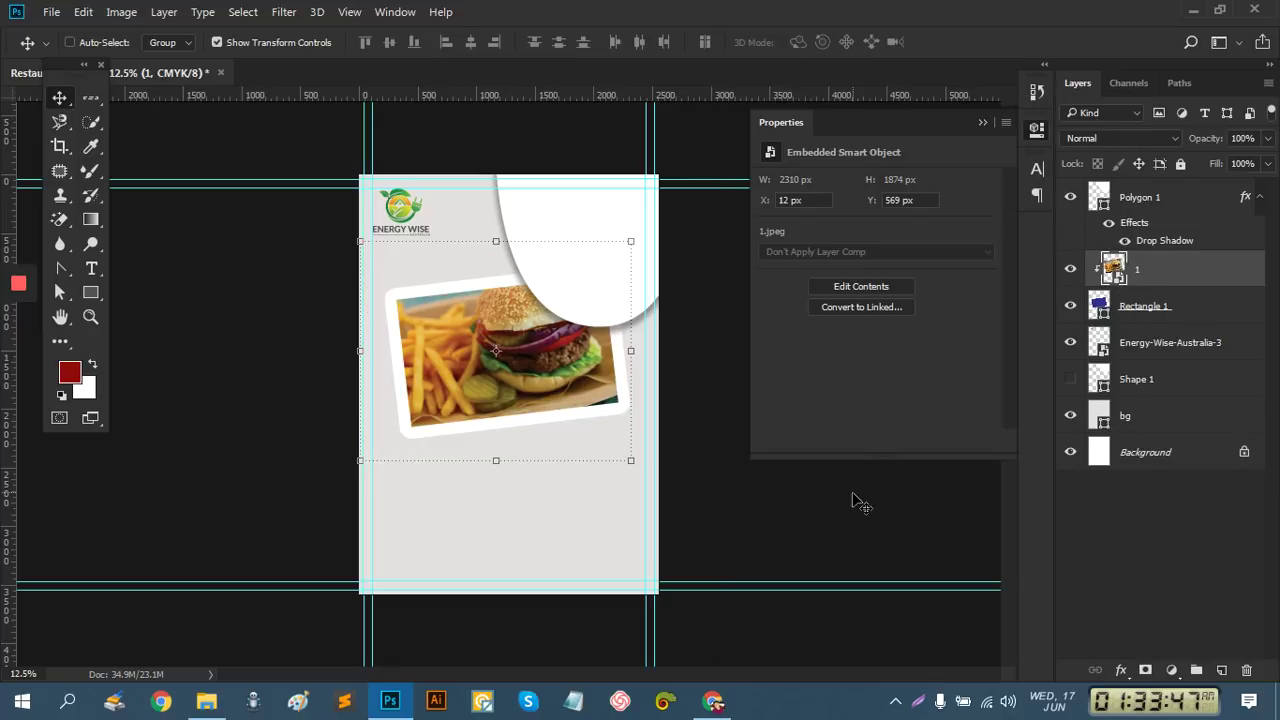
left_click(1090, 518)
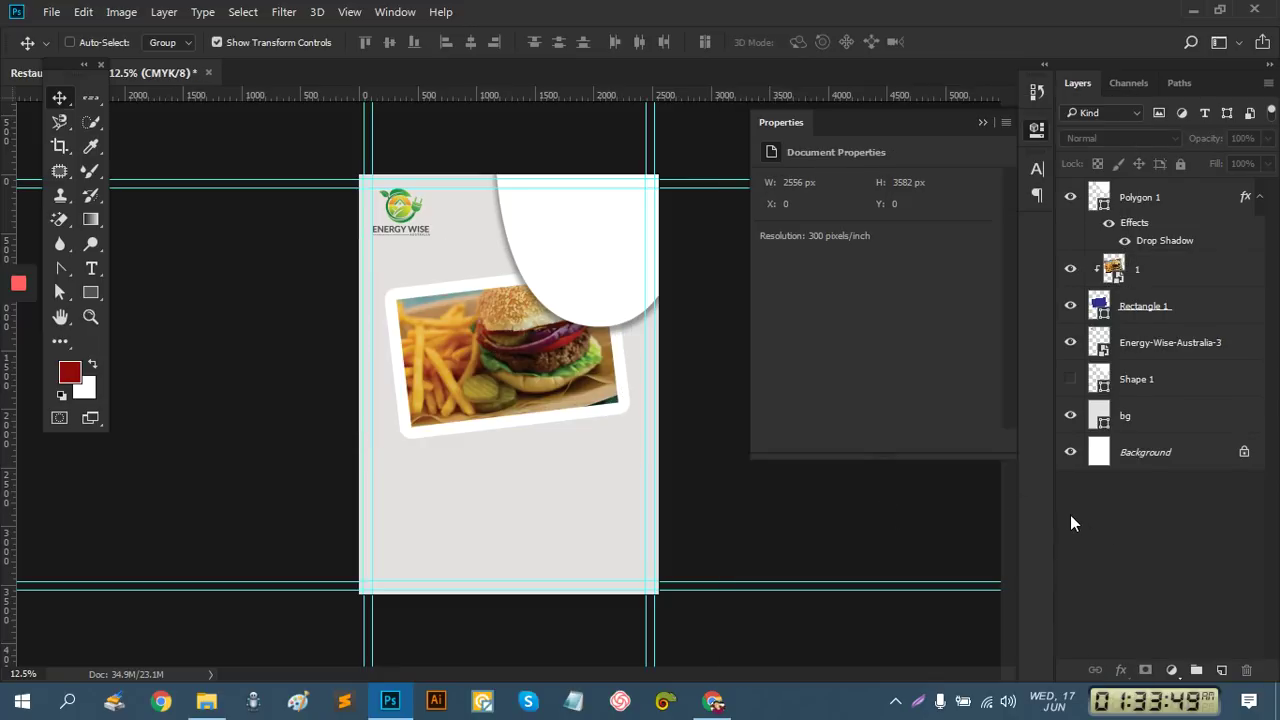
left_click(495, 335)
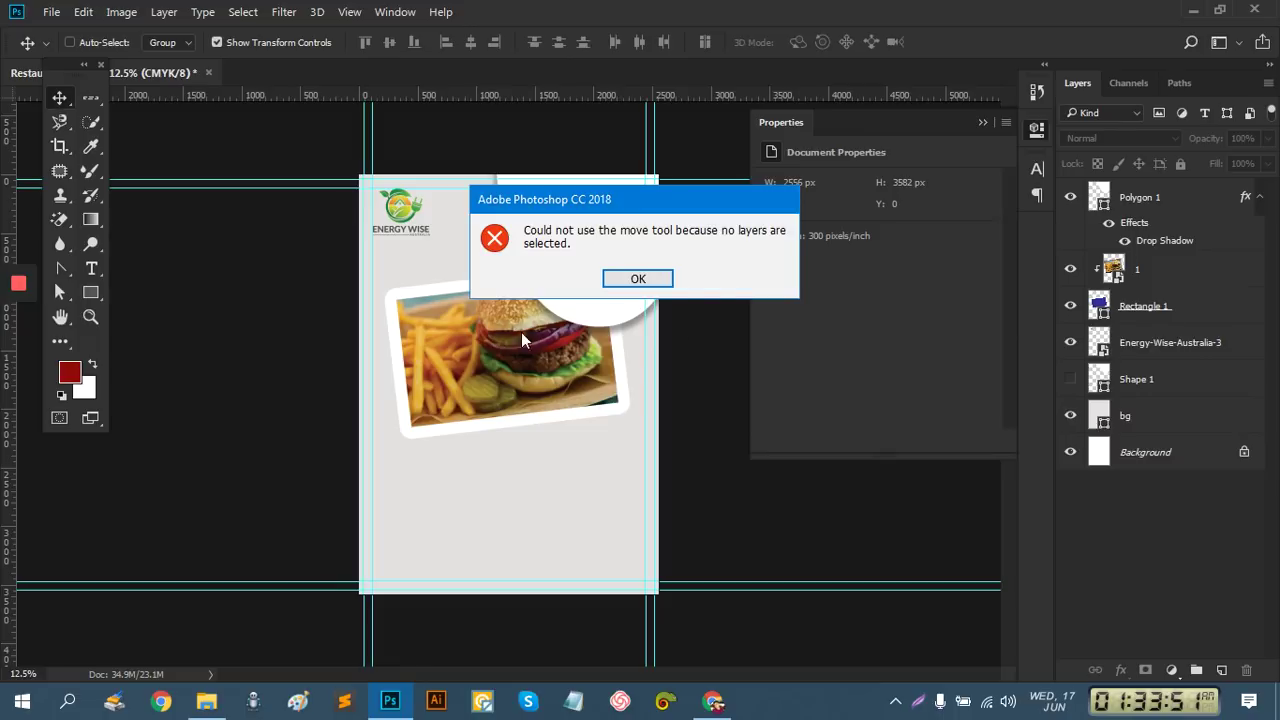
left_click(637, 279)
left_click(1144, 314)
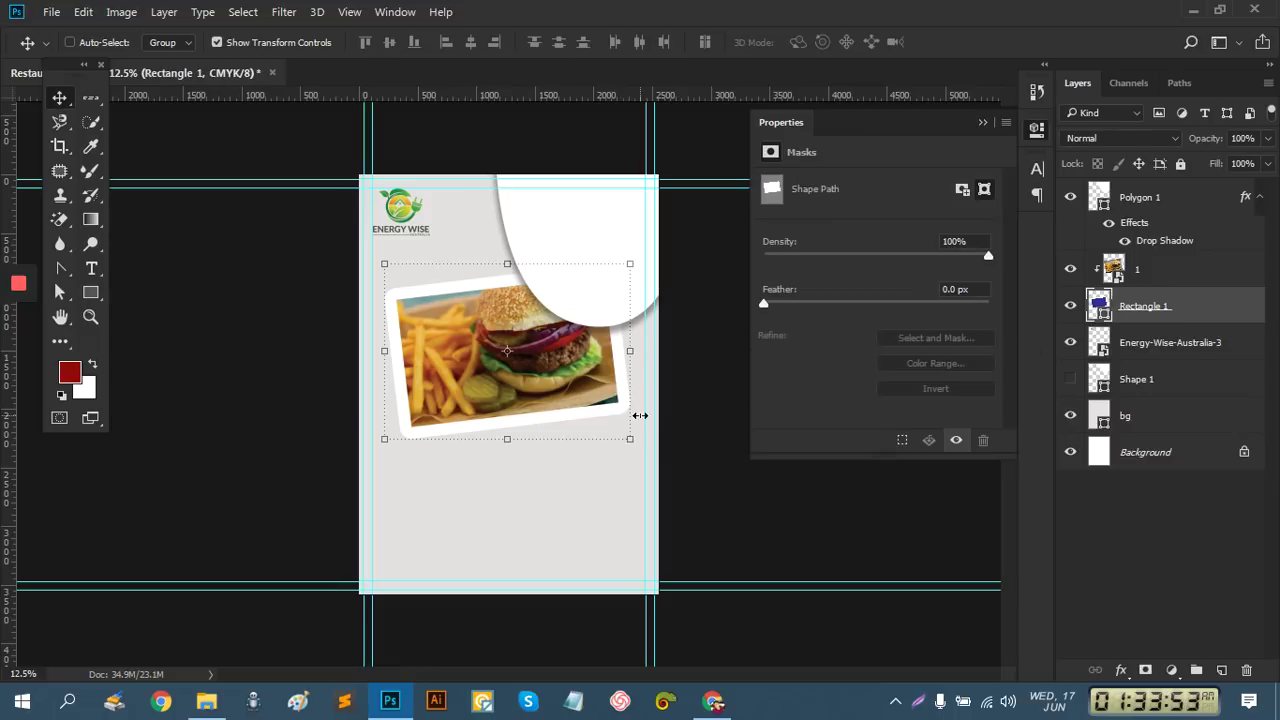
Group the burger photo layer and the Rectangle 1 frame layer with Ctrl+G
key("ctrl")
left_click(1152, 272, "ctrl")
key("ctrl+g")
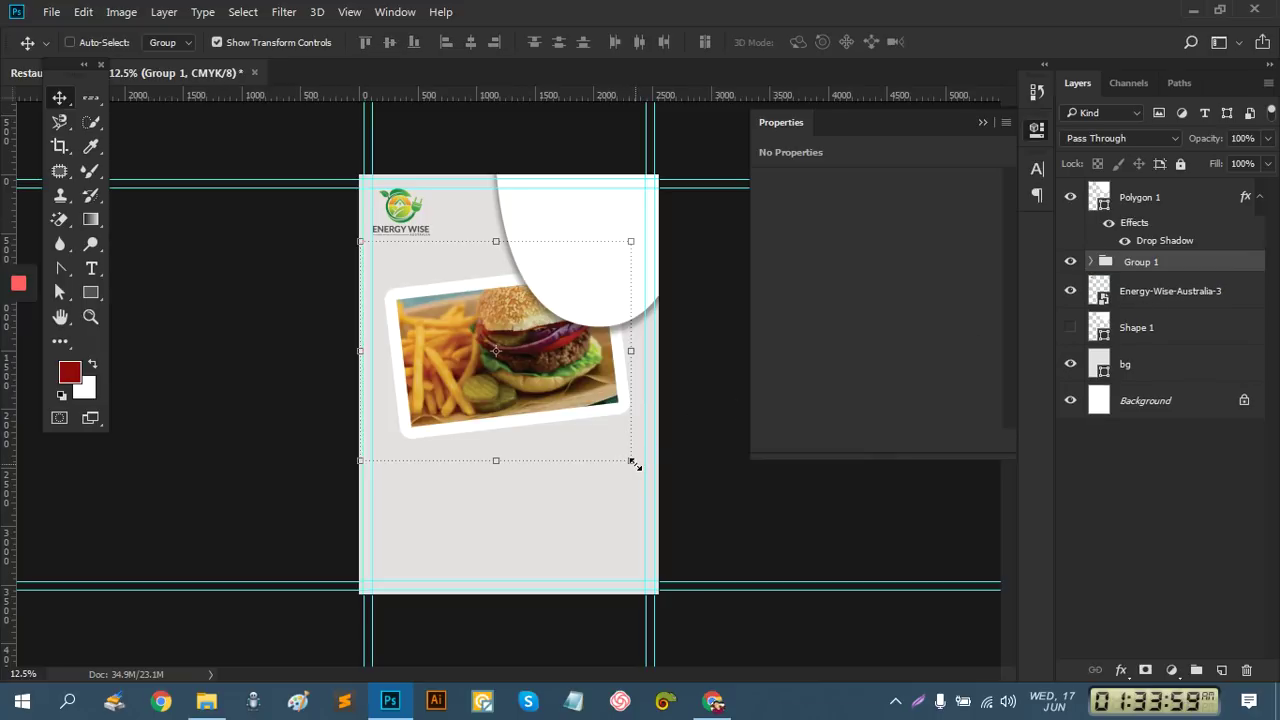
Scale Group 1 up to about 112% and commit the transform
left_click_drag(634, 464, 648, 472)
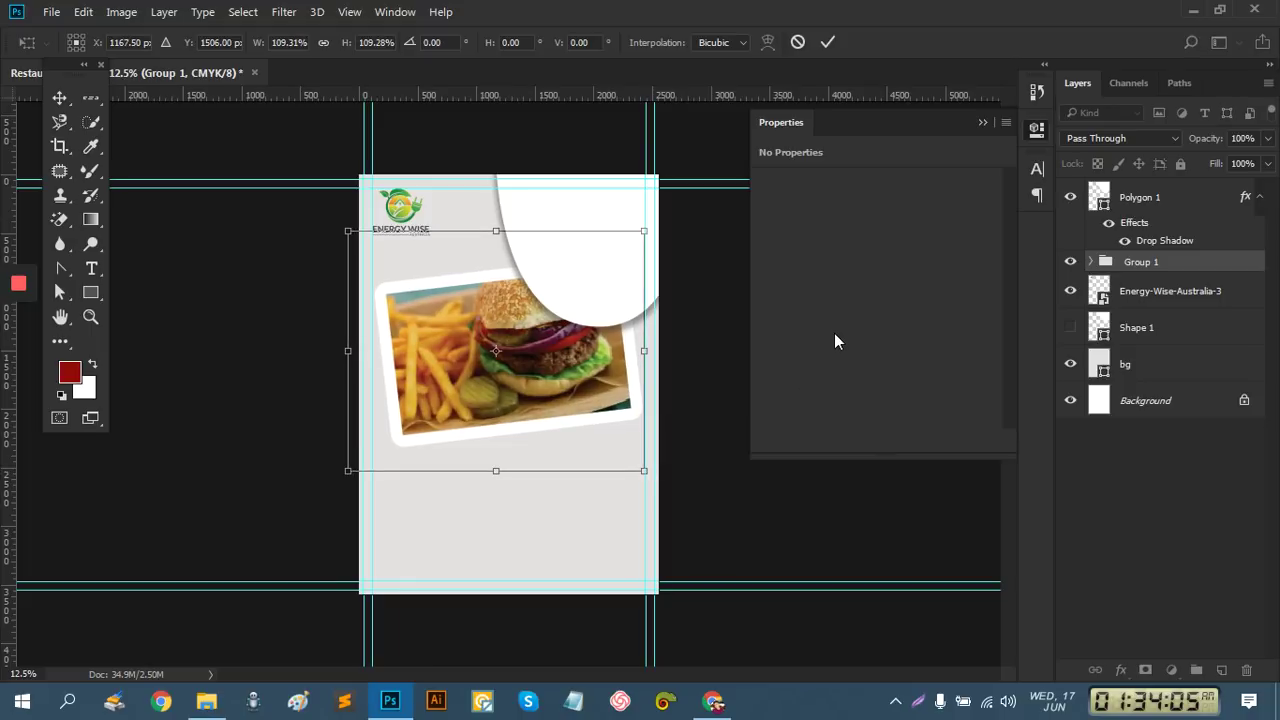
key("ctrl+plus")
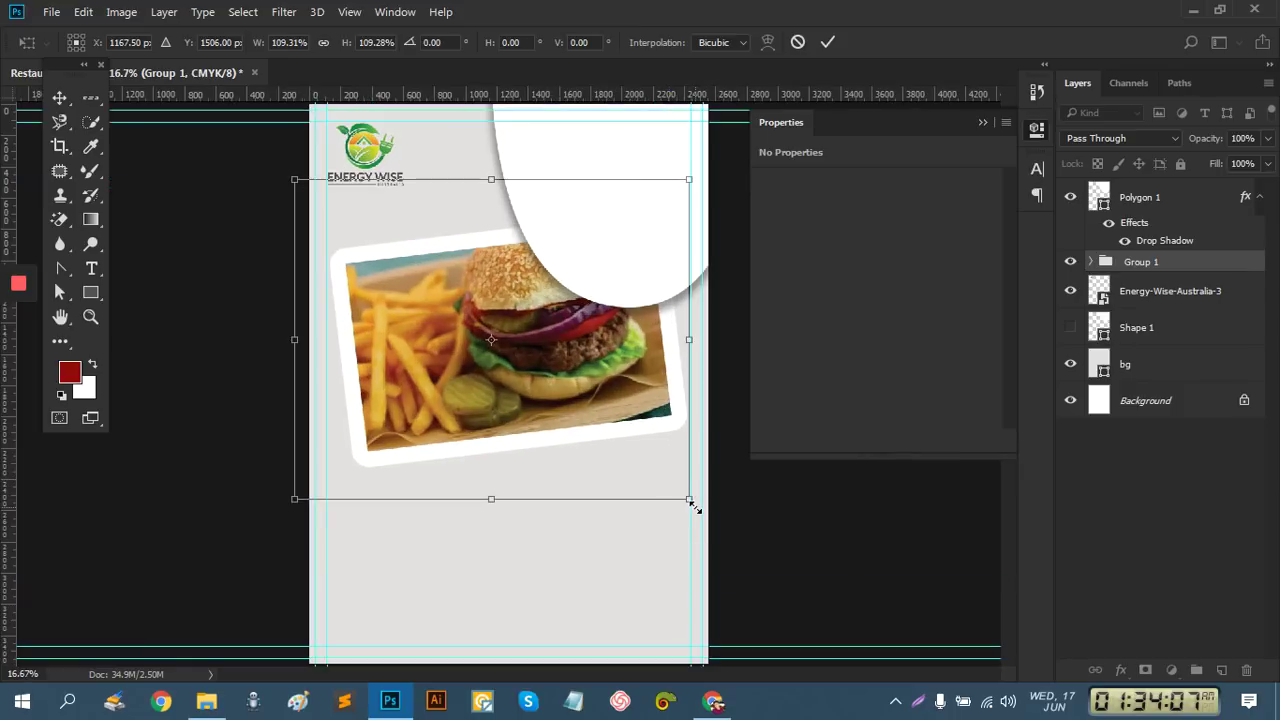
left_click_drag(693, 510, 696, 513)
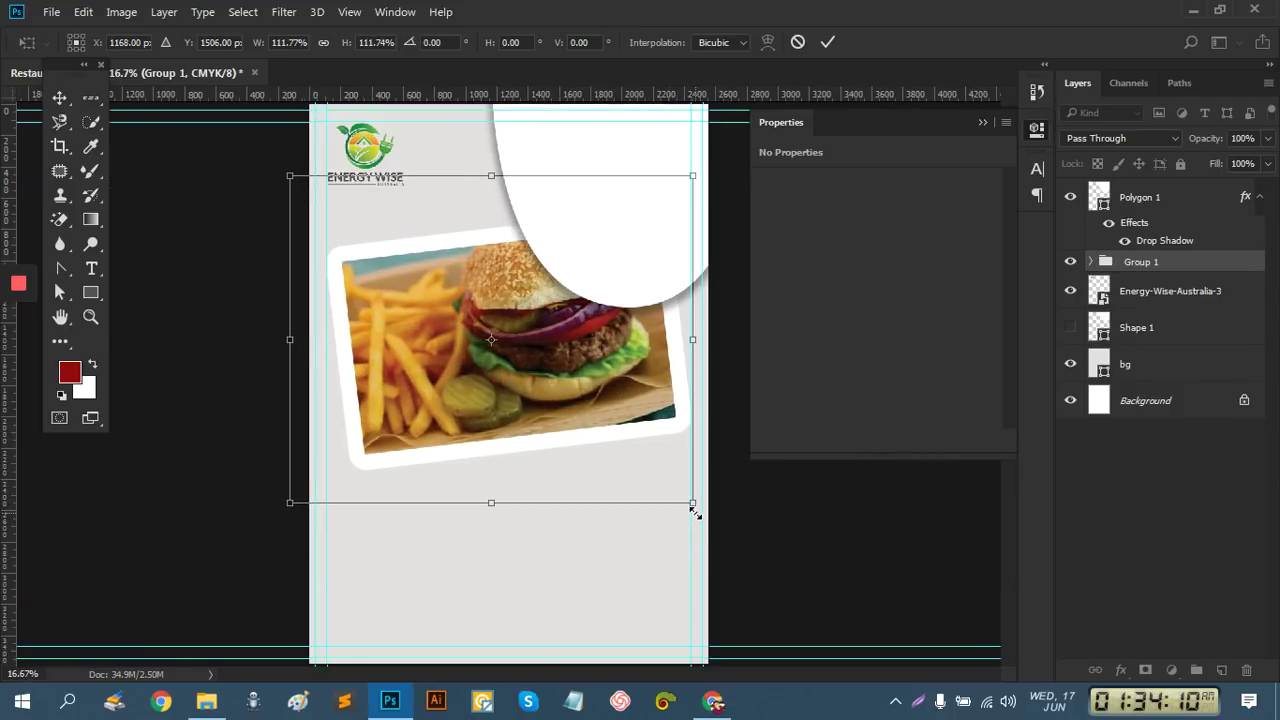
left_click(826, 43)
left_click(1132, 519)
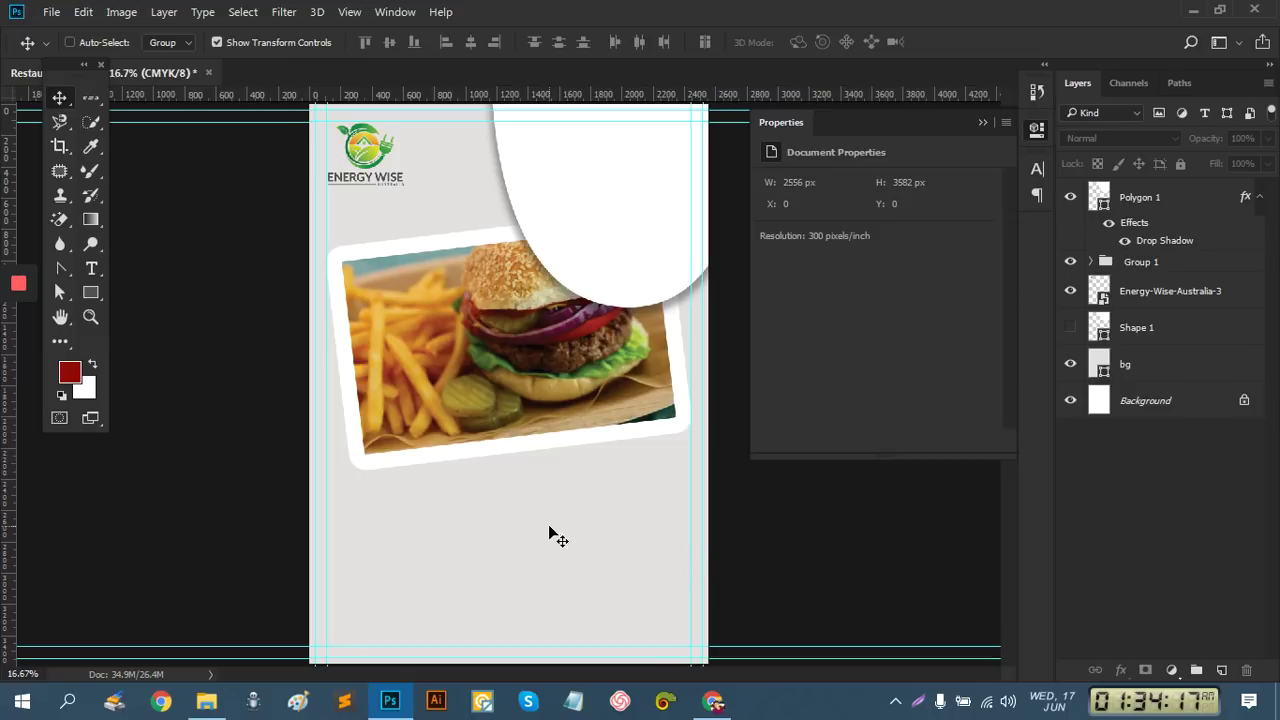
Rename Group 1 to 'bg image'
double_click(1140, 262)
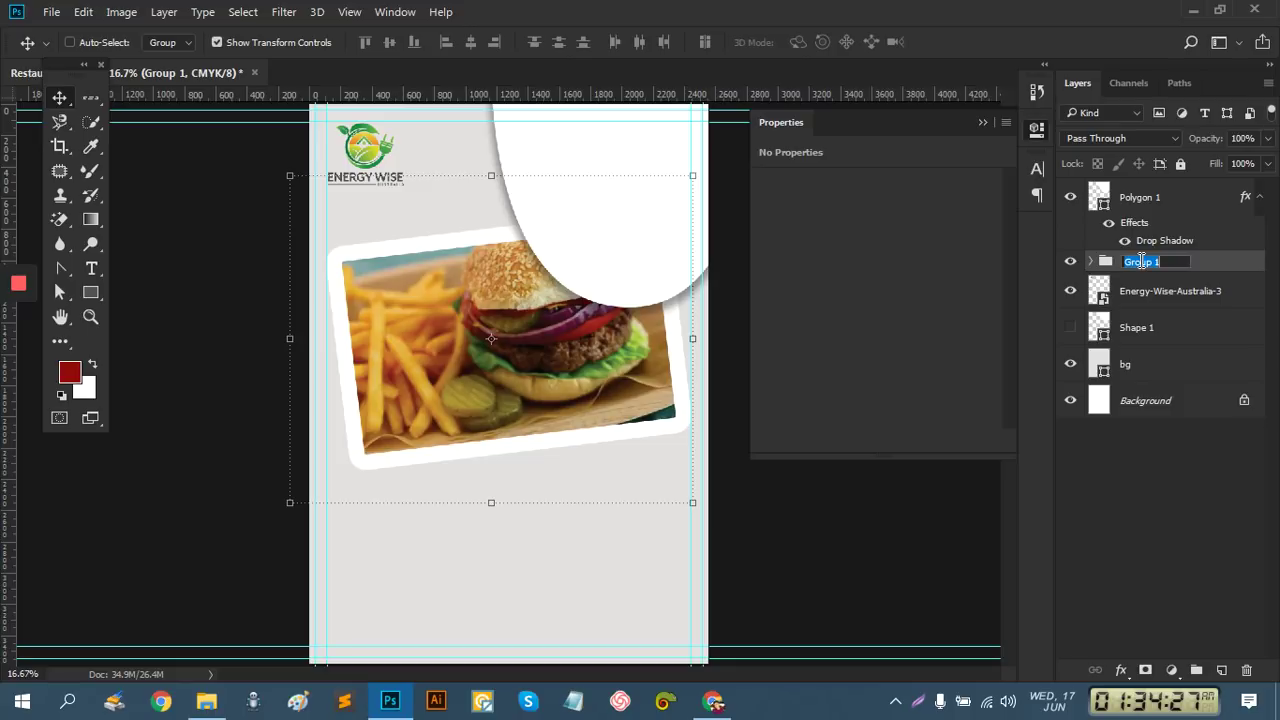
type("bg image")
key("Return")
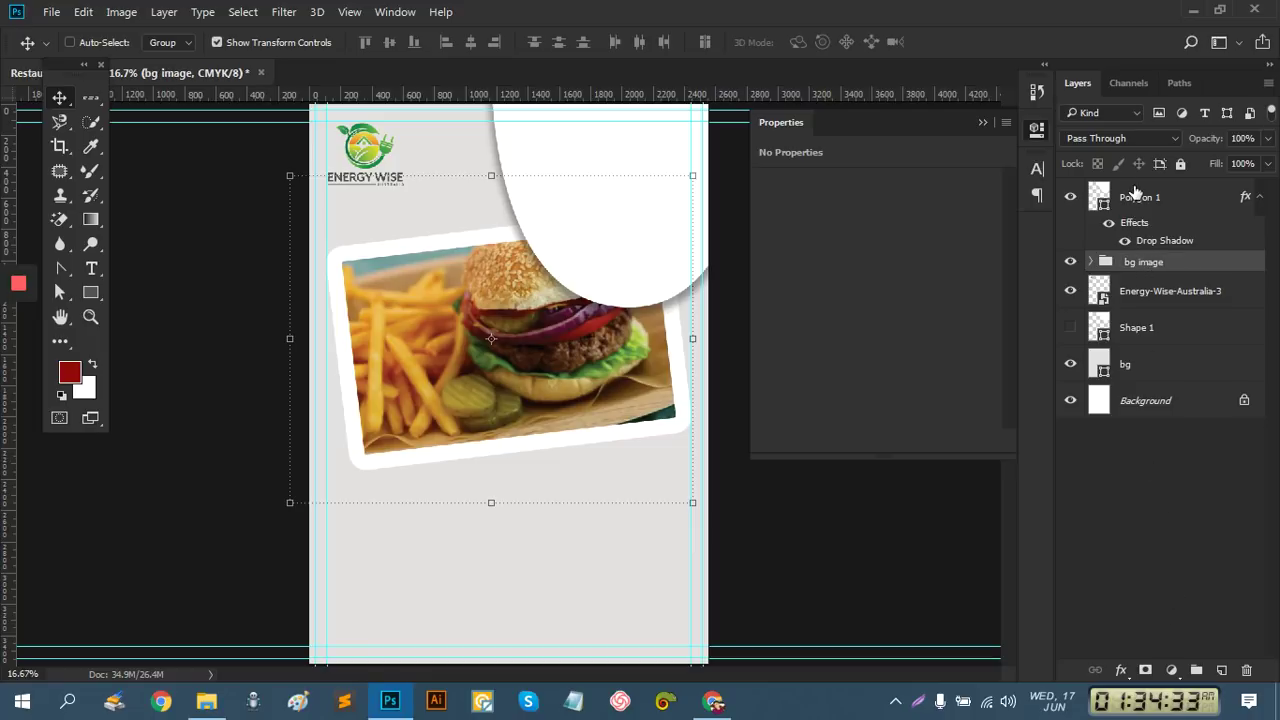
Rename Polygon 1 to 'offer box', then select the Energy-Wise-Australia-3 logo layer
double_click(1136, 196)
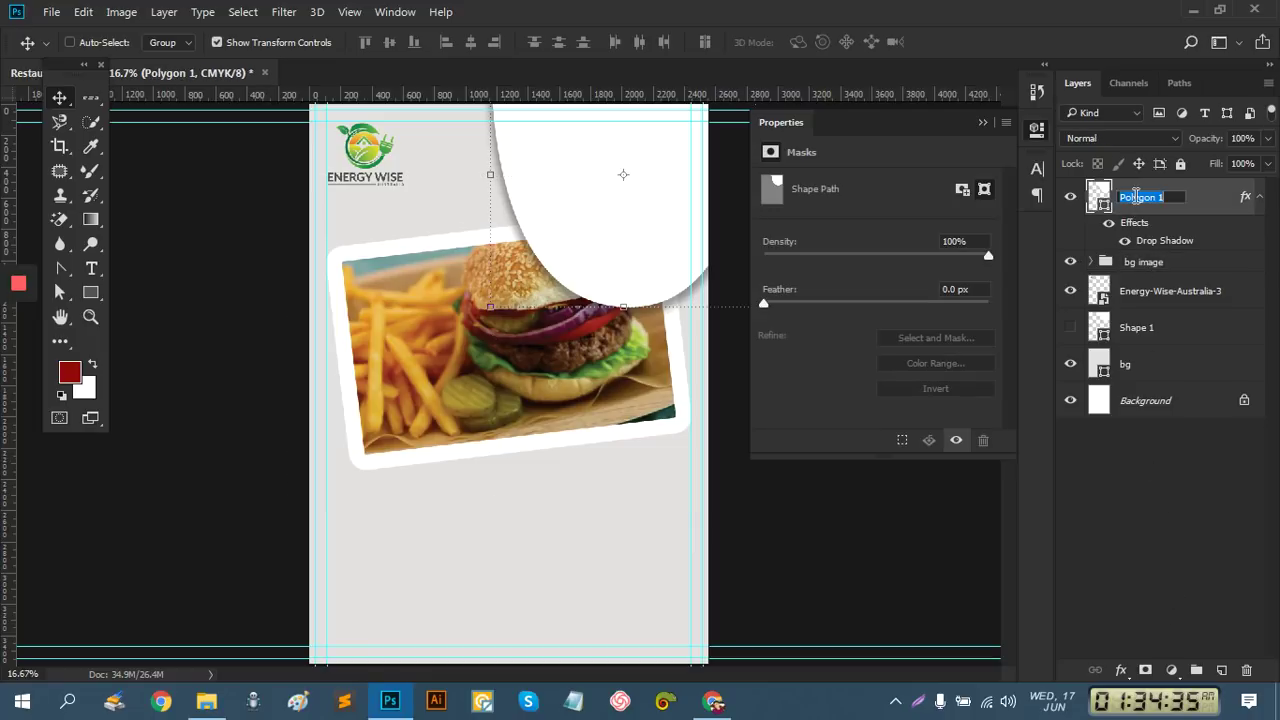
type("c")
type("ffe")
type("r b")
type("ox")
key("Return")
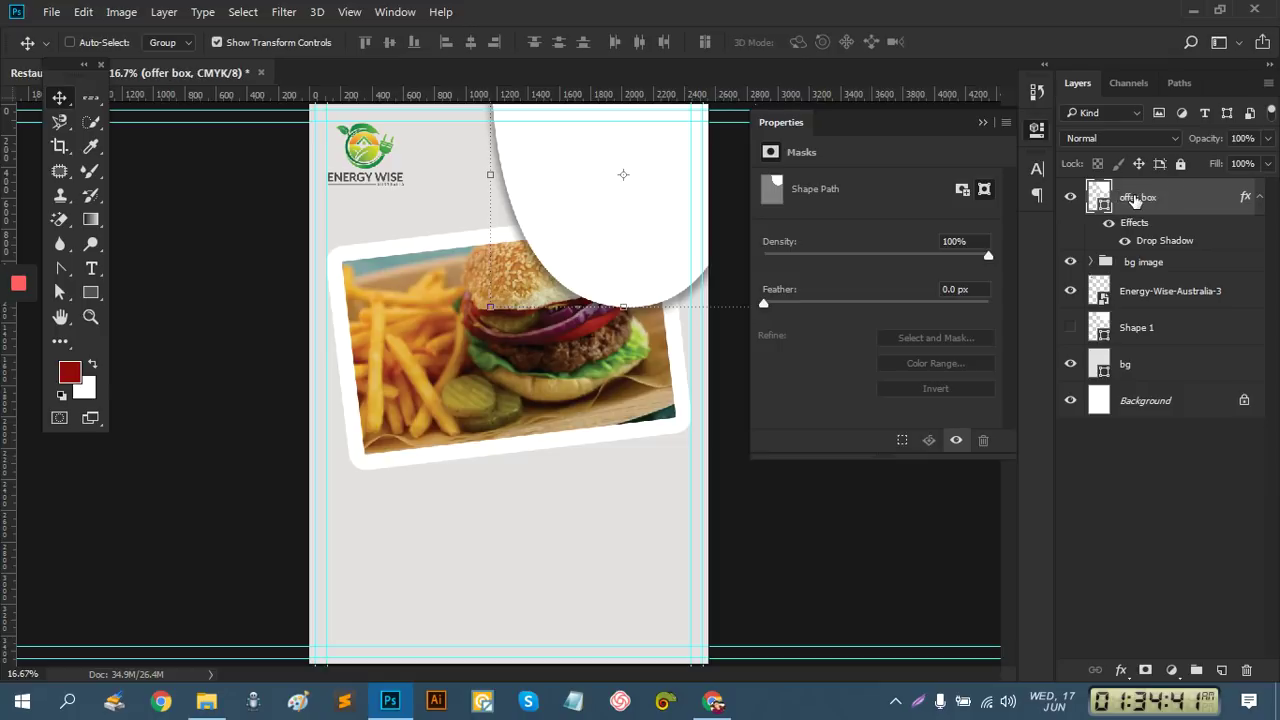
left_click(1146, 593)
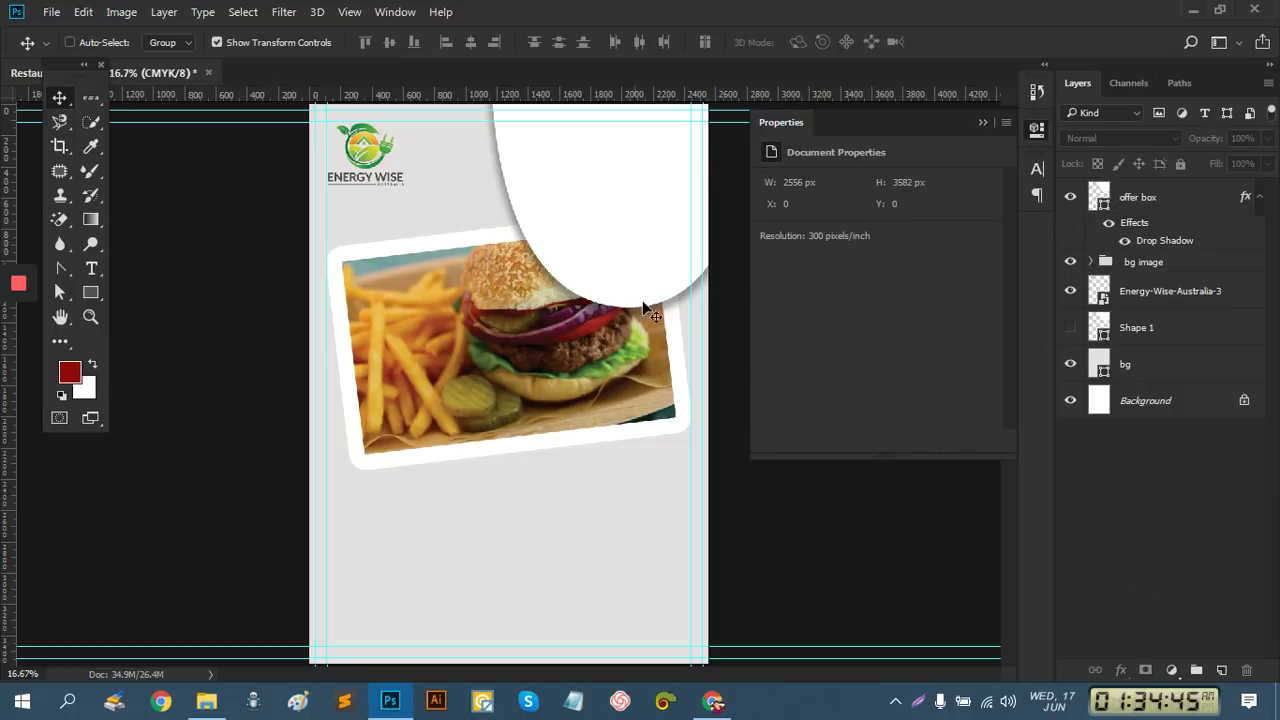
left_click(1183, 291)
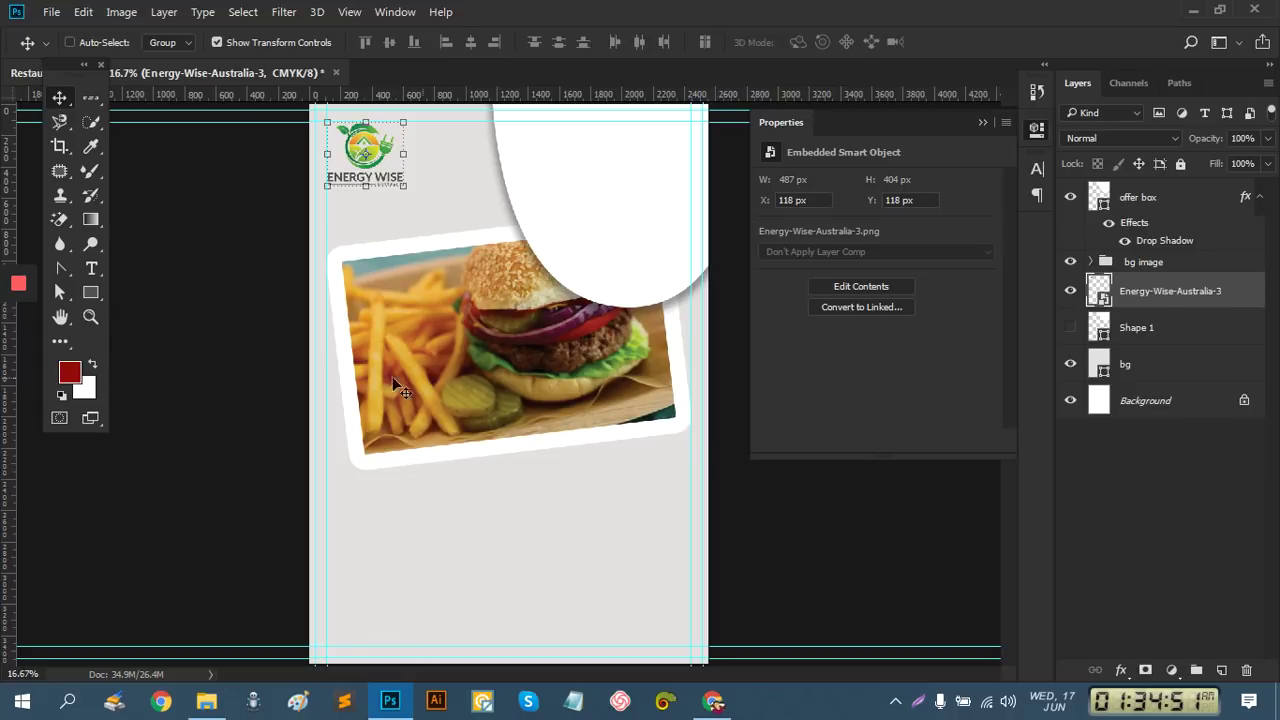
Draw a rounded rectangle below the burger photo and move its layer above offer box
right_click(95, 296)
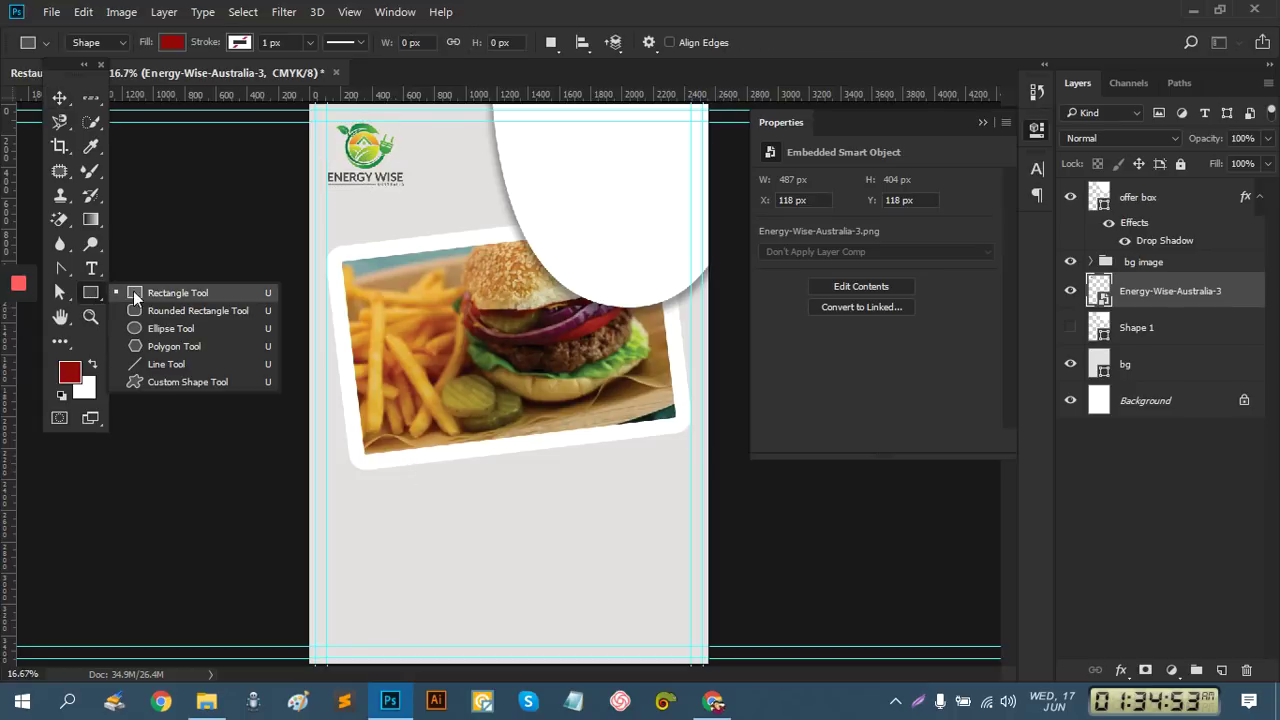
left_click(164, 304)
left_click_drag(377, 433, 481, 509)
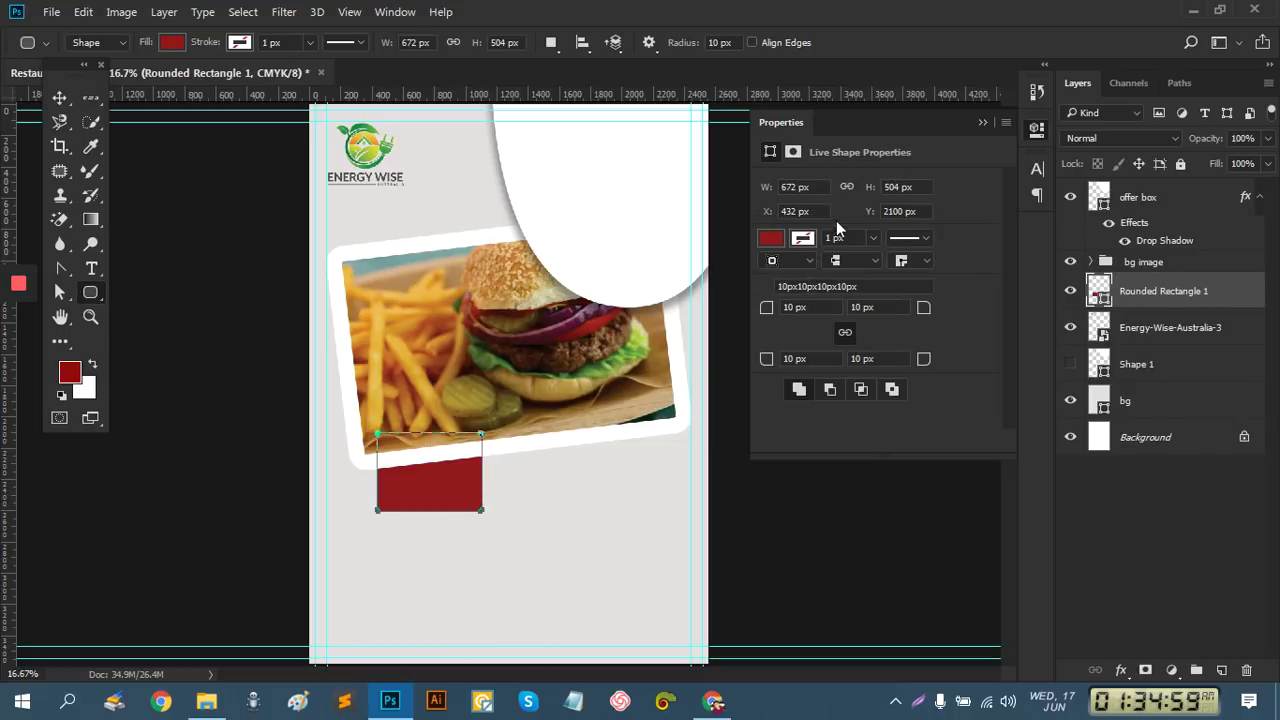
left_click_drag(1160, 292, 1167, 184)
Give the box a white stroke, trying widths of 80 and then 60 px
left_click(803, 239)
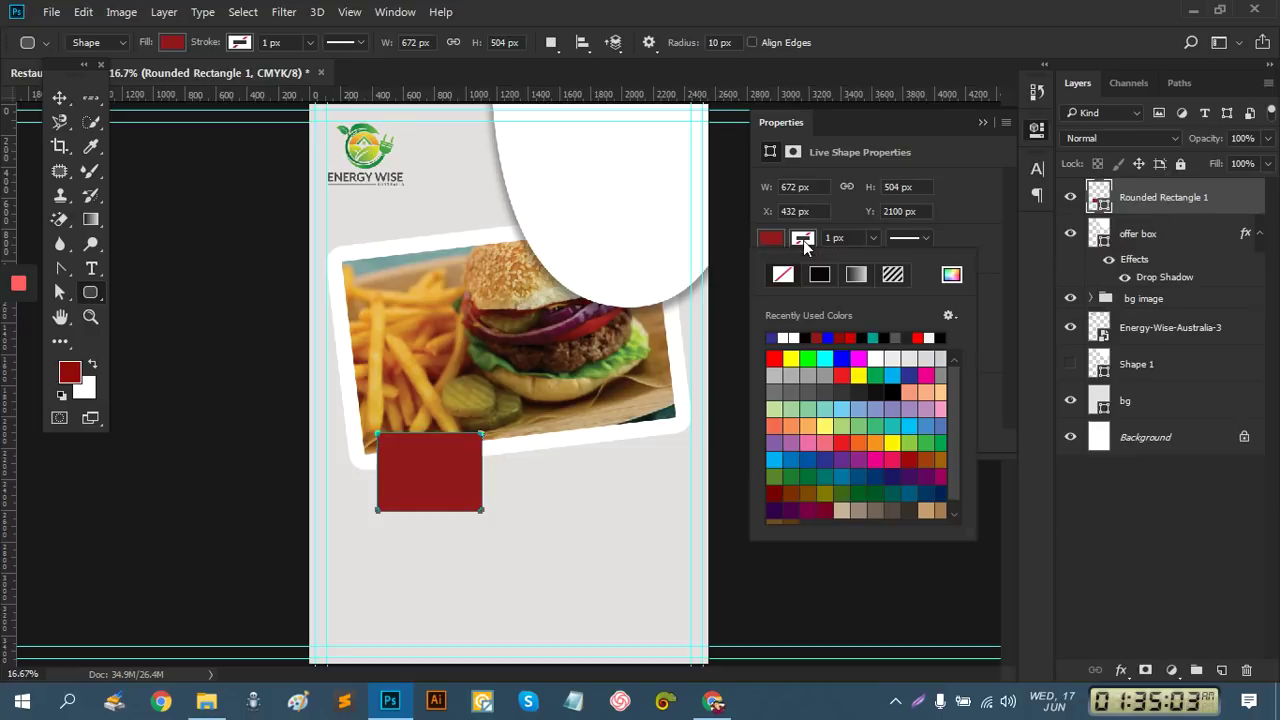
left_click(790, 337)
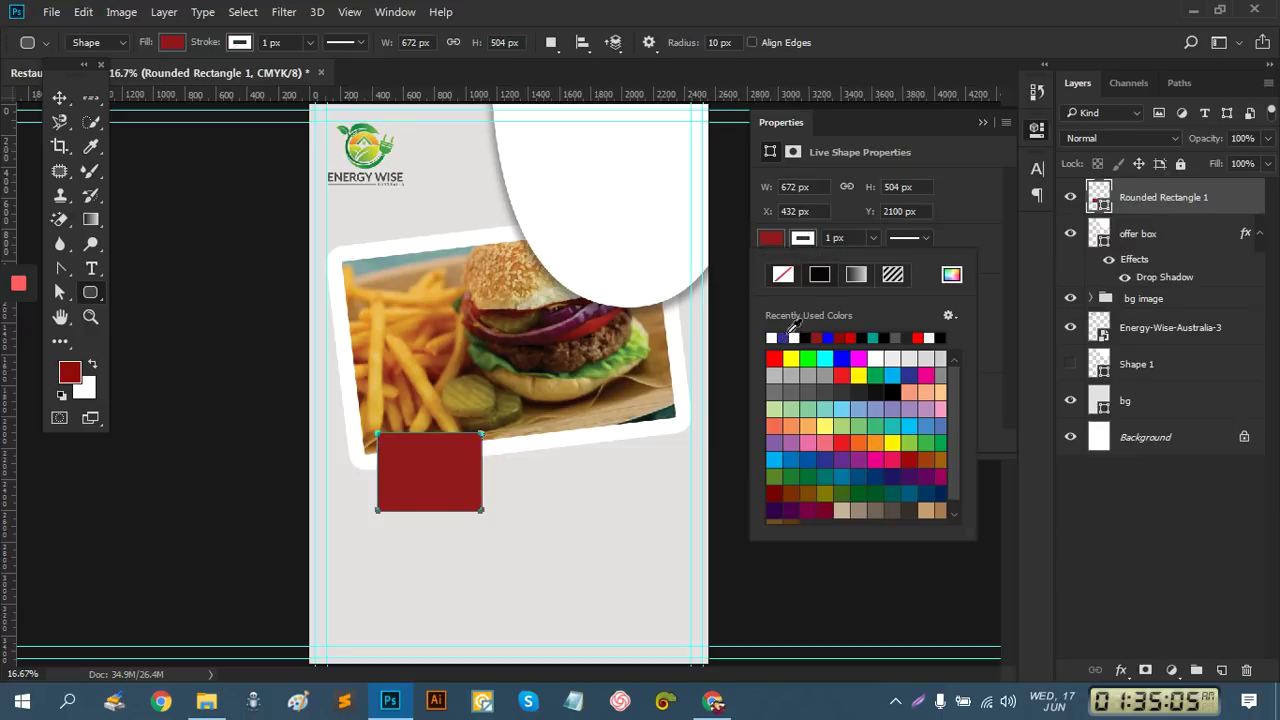
left_click(849, 237)
type("80")
key("Return")
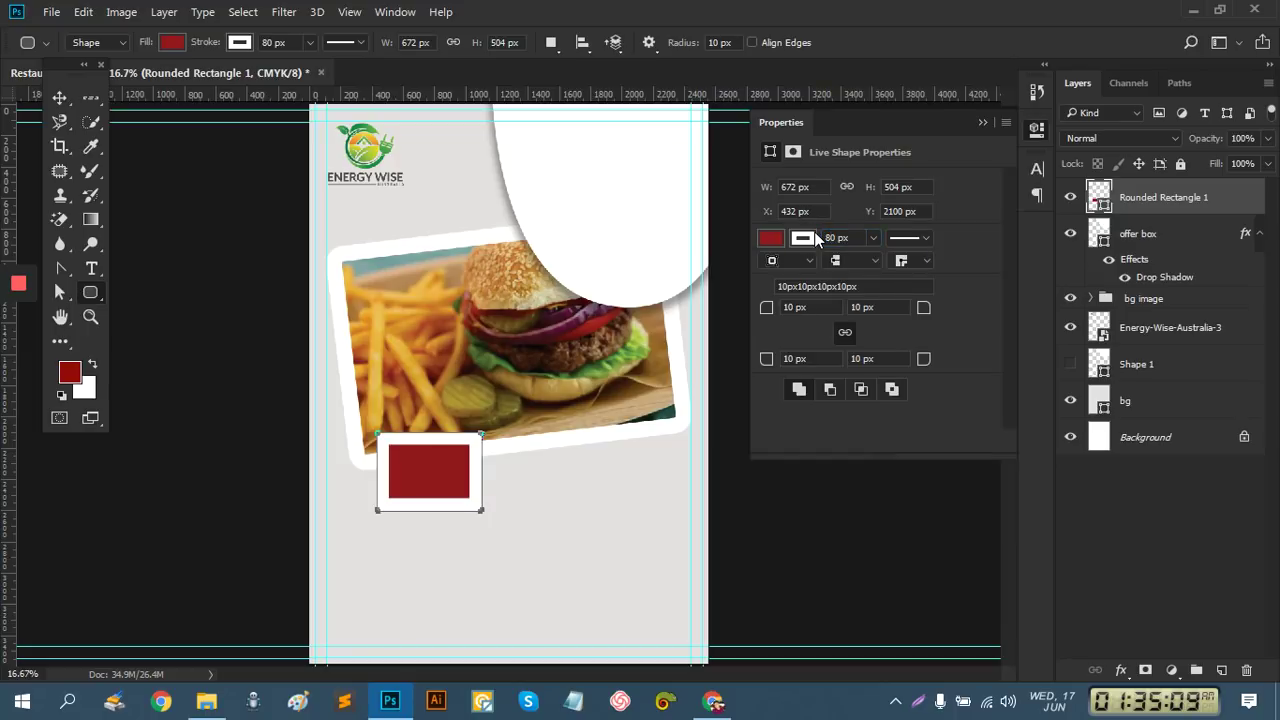
left_click(846, 238)
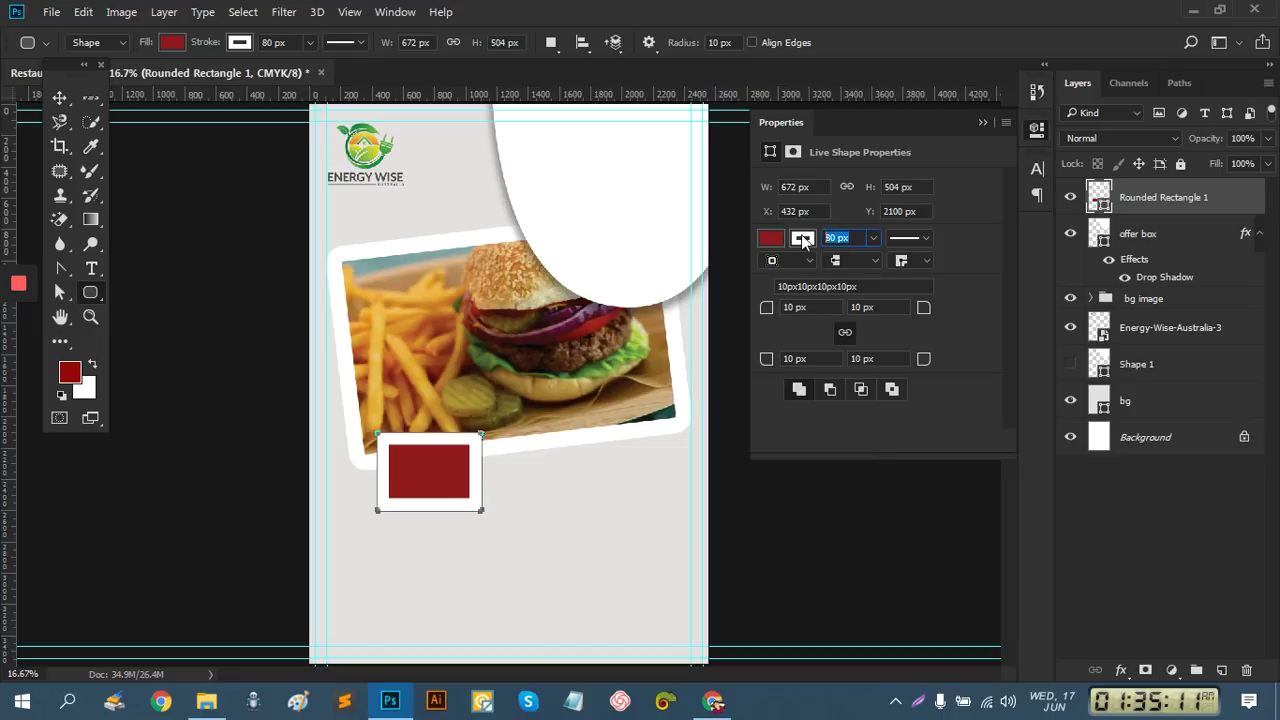
type("60")
key("Return")
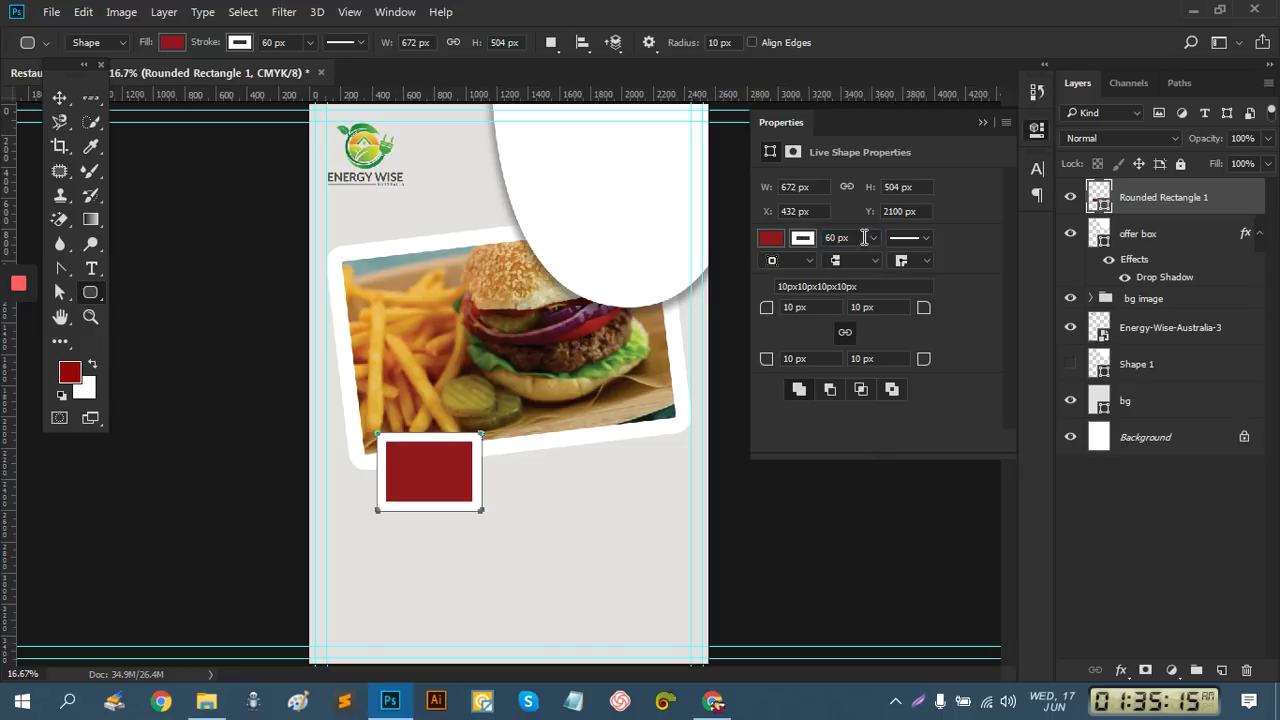
Settle the box's stroke at 50 px and set its corner radius to 30 px
left_click(813, 306)
left_click(855, 238)
type("40")
key("Return")
left_click(851, 237)
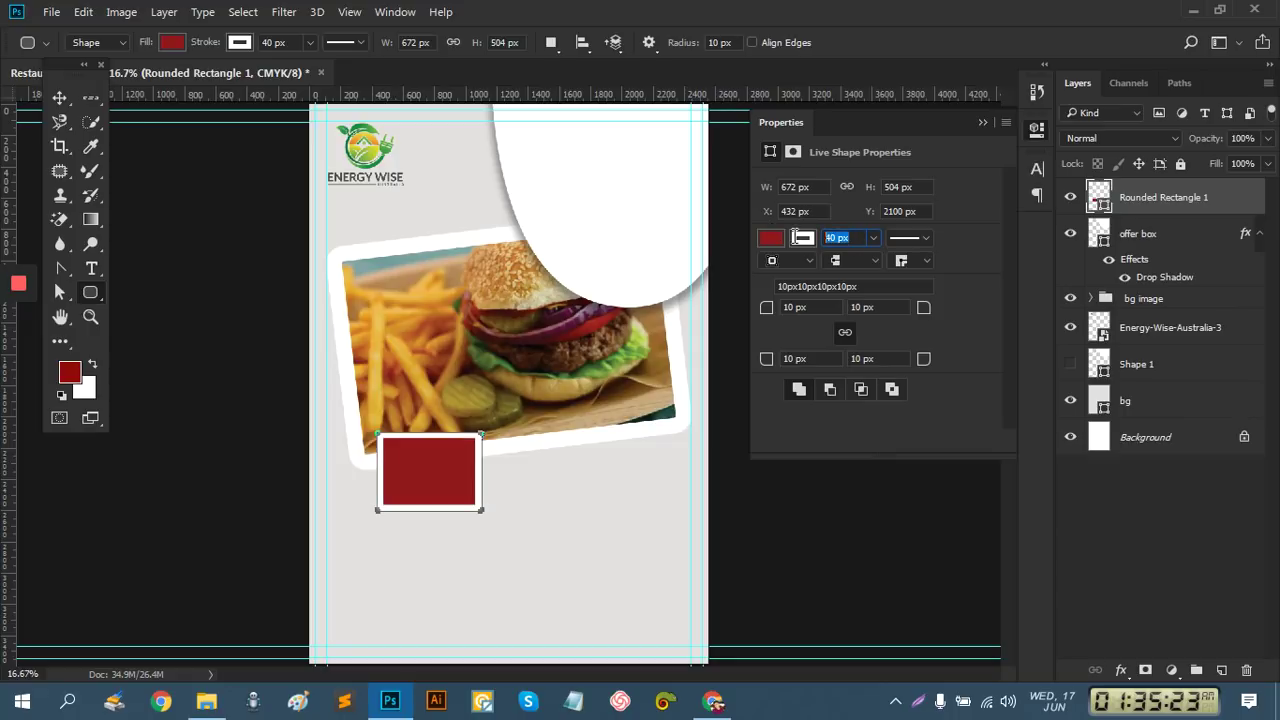
type("50")
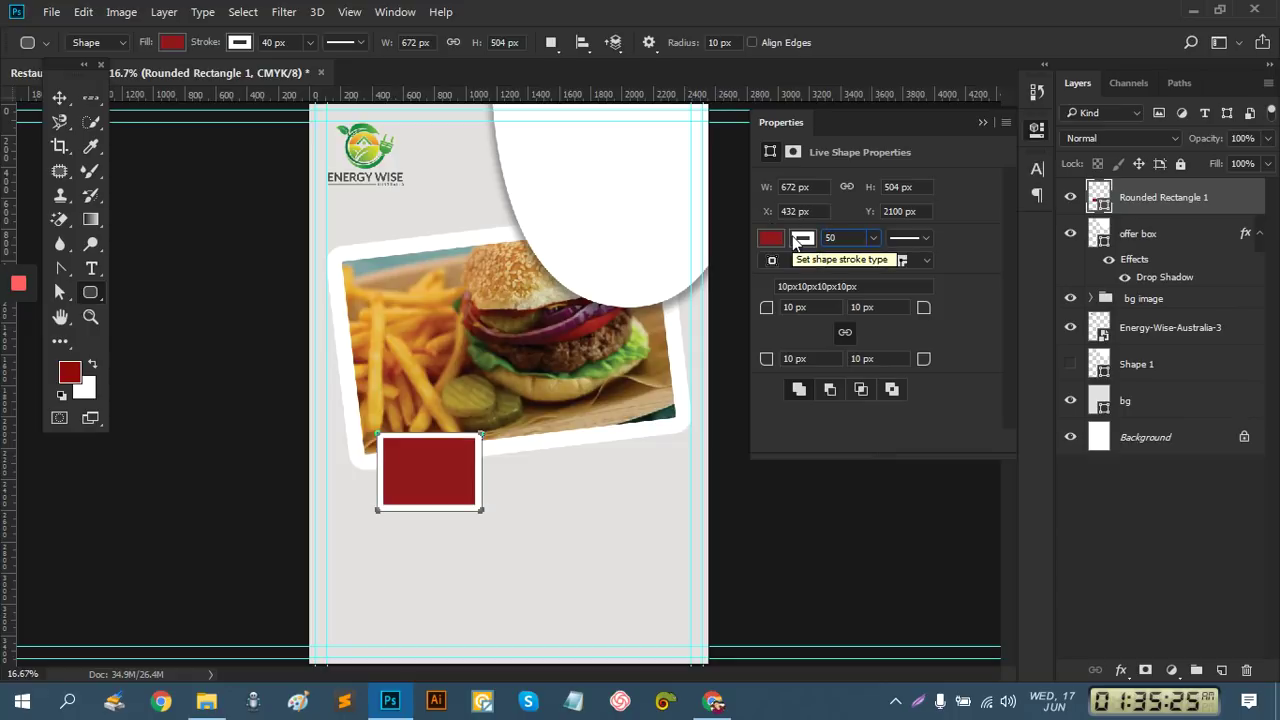
key("Return")
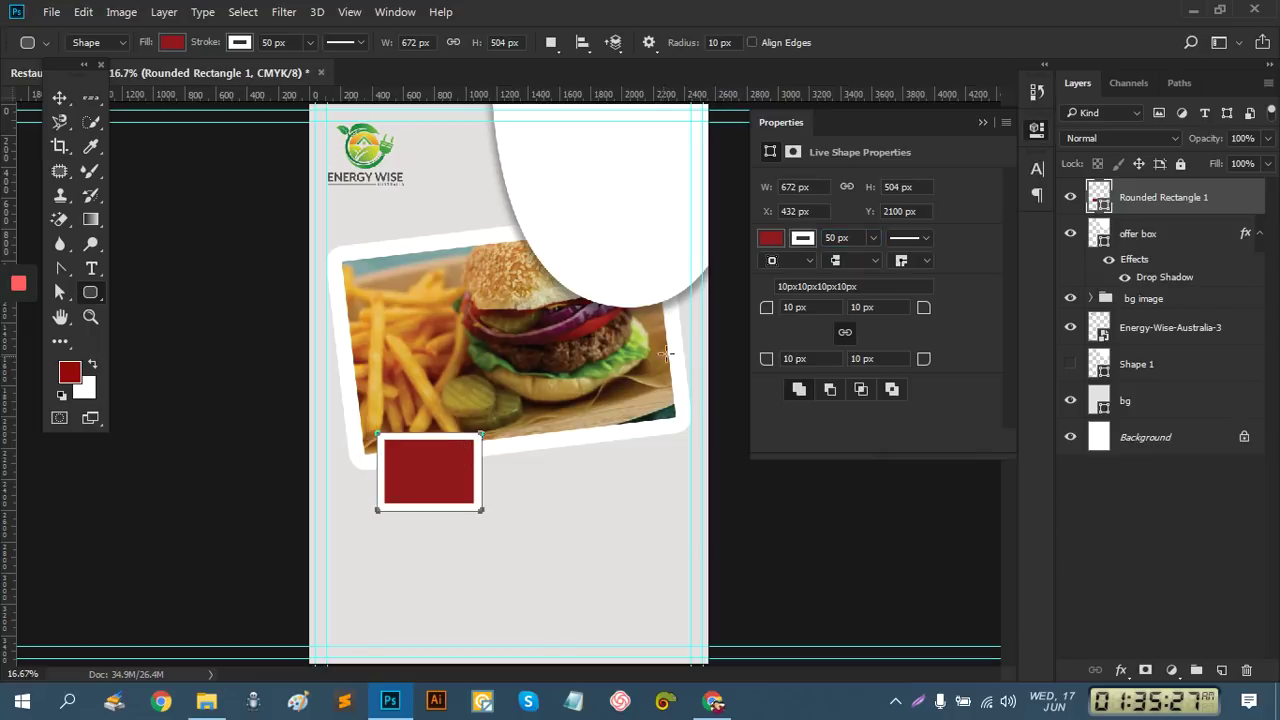
left_click_drag(819, 311, 754, 308)
type("30")
key("Return")
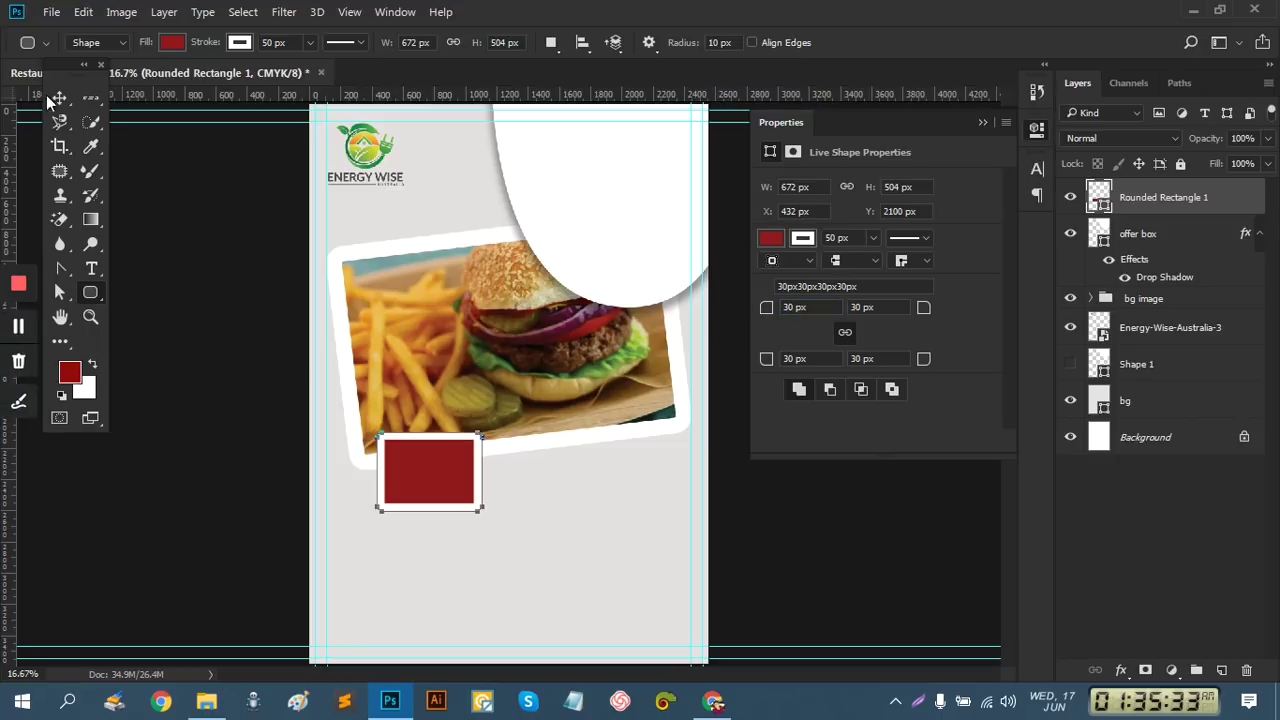
left_click(60, 97)
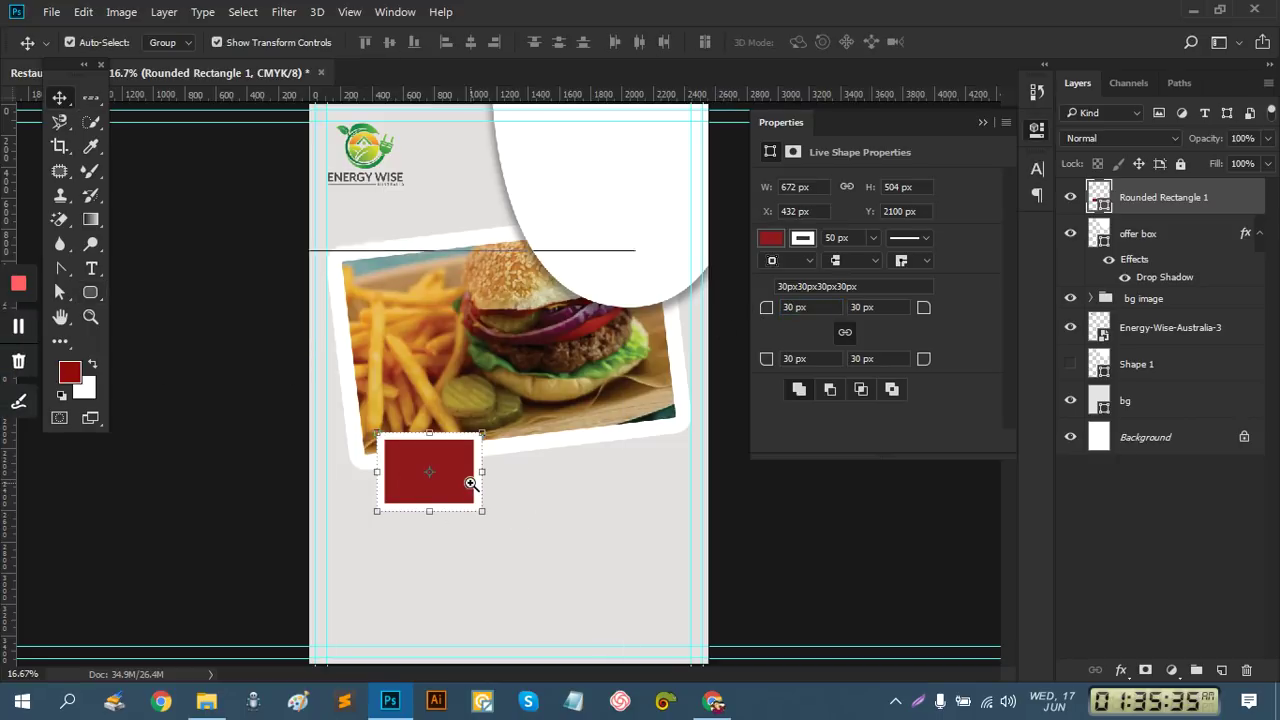
Resize the red box to about 703 × 599 px and commit
scroll(484, 493, "up", 1)
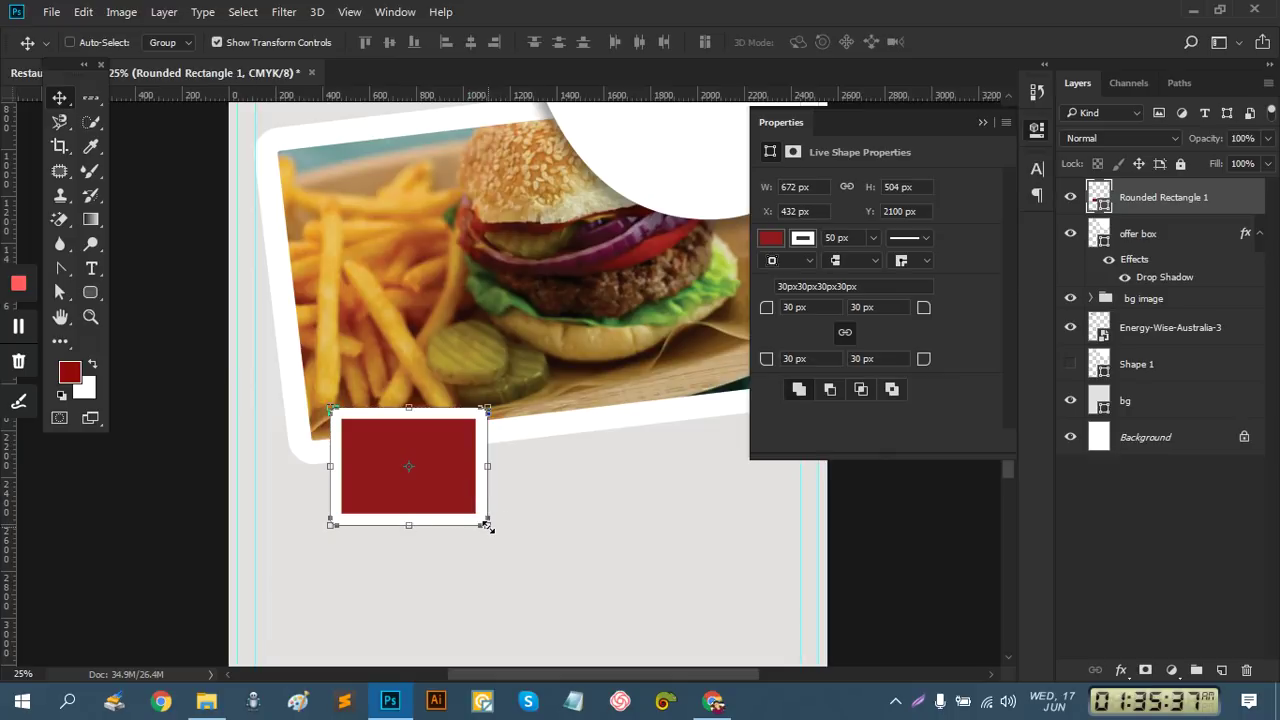
left_click_drag(491, 533, 500, 537)
left_click_drag(503, 466, 486, 466)
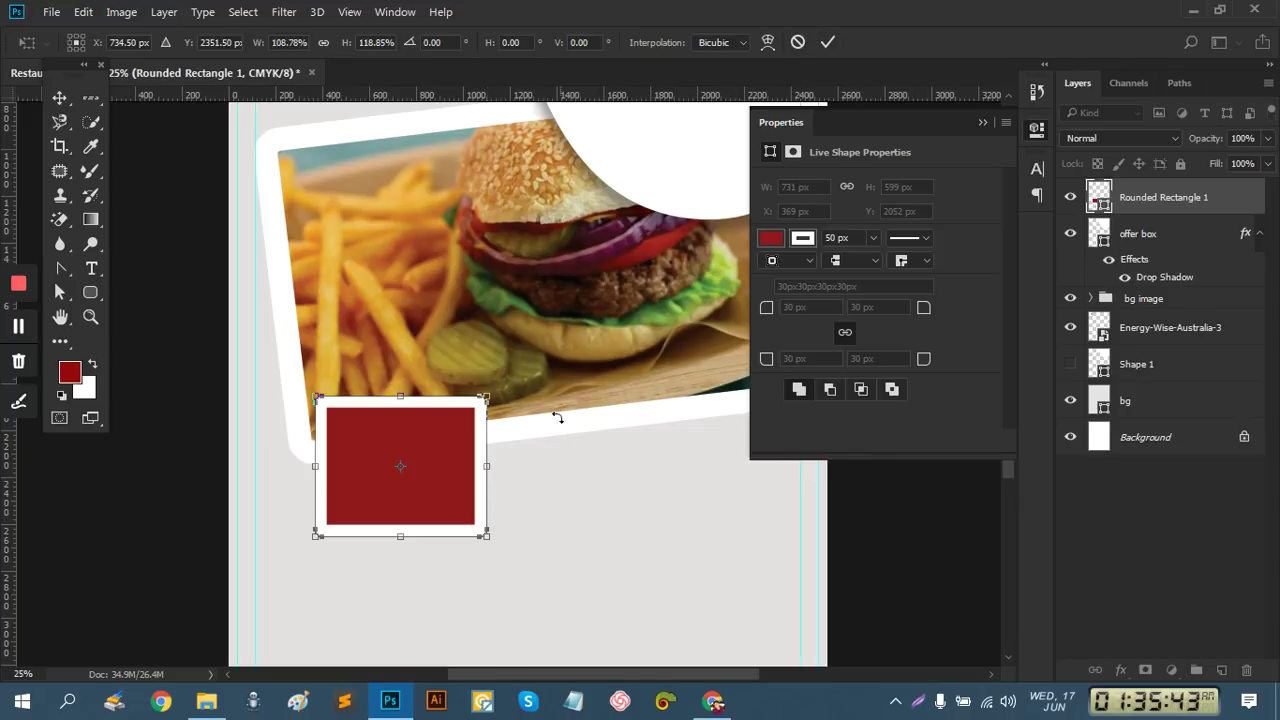
left_click_drag(486, 466, 479, 466)
left_click(828, 42)
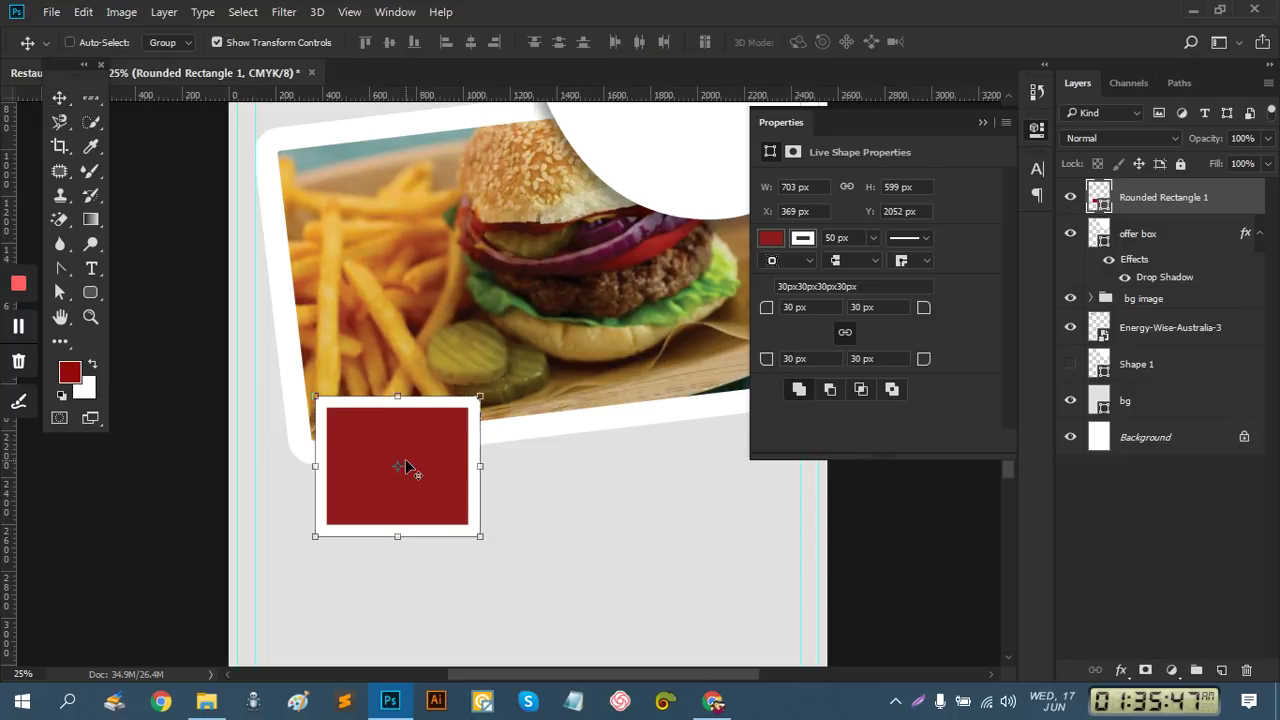
Shift the box's transform pivot, then duplicate the box up and to the right
key("ctrl+t")
left_click_drag(420, 447, 580, 416)
left_click(828, 42)
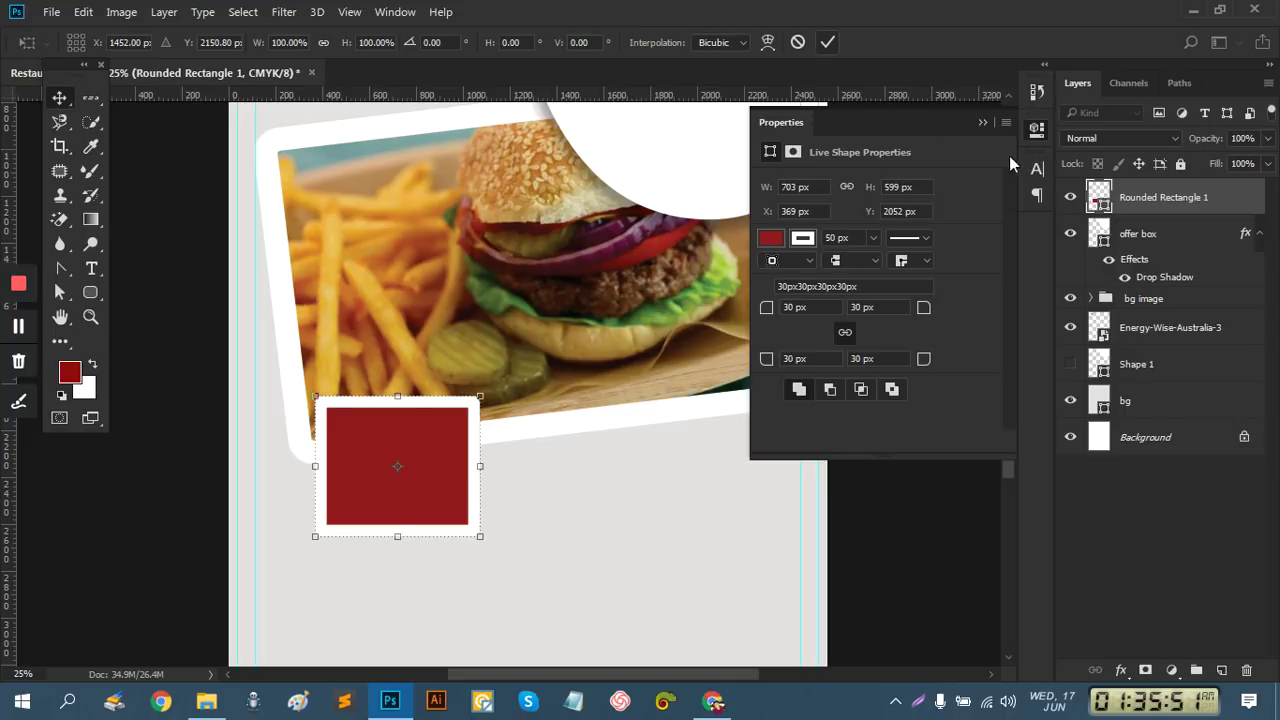
left_click_drag(418, 447, 735, 376)
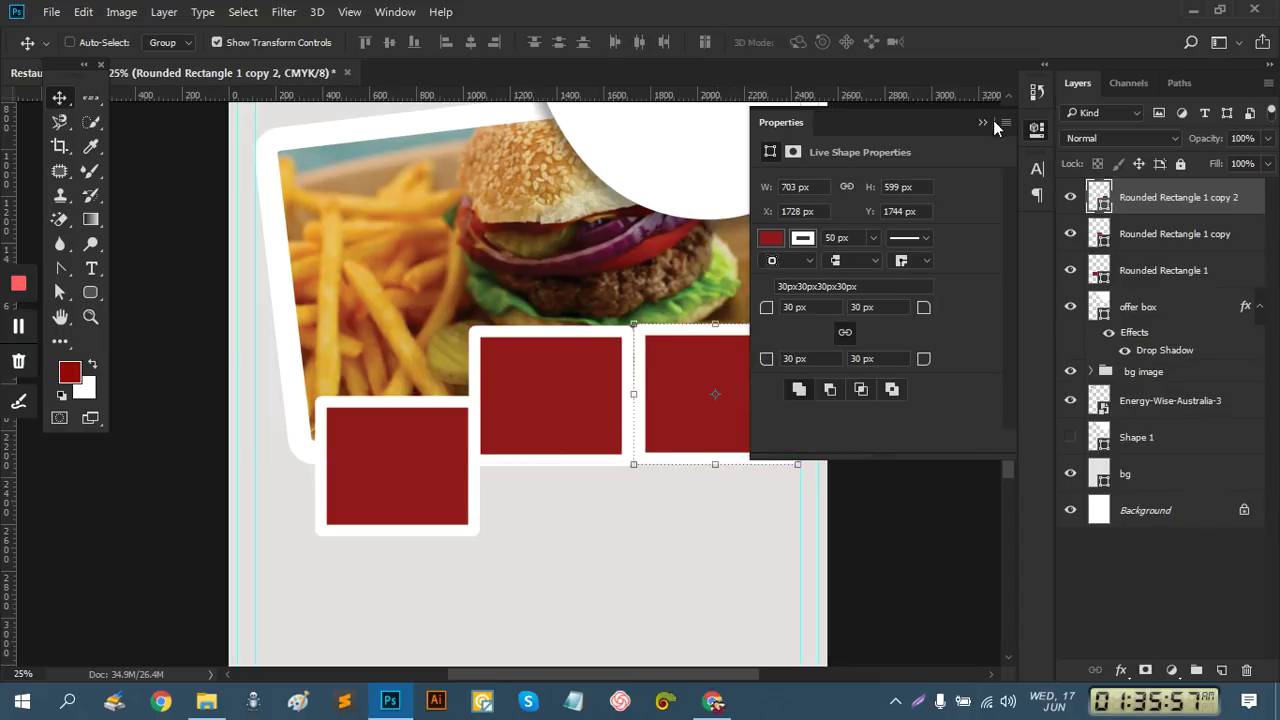
Tilt the right red box about 41° and the middle red box about 20°
left_click(984, 122)
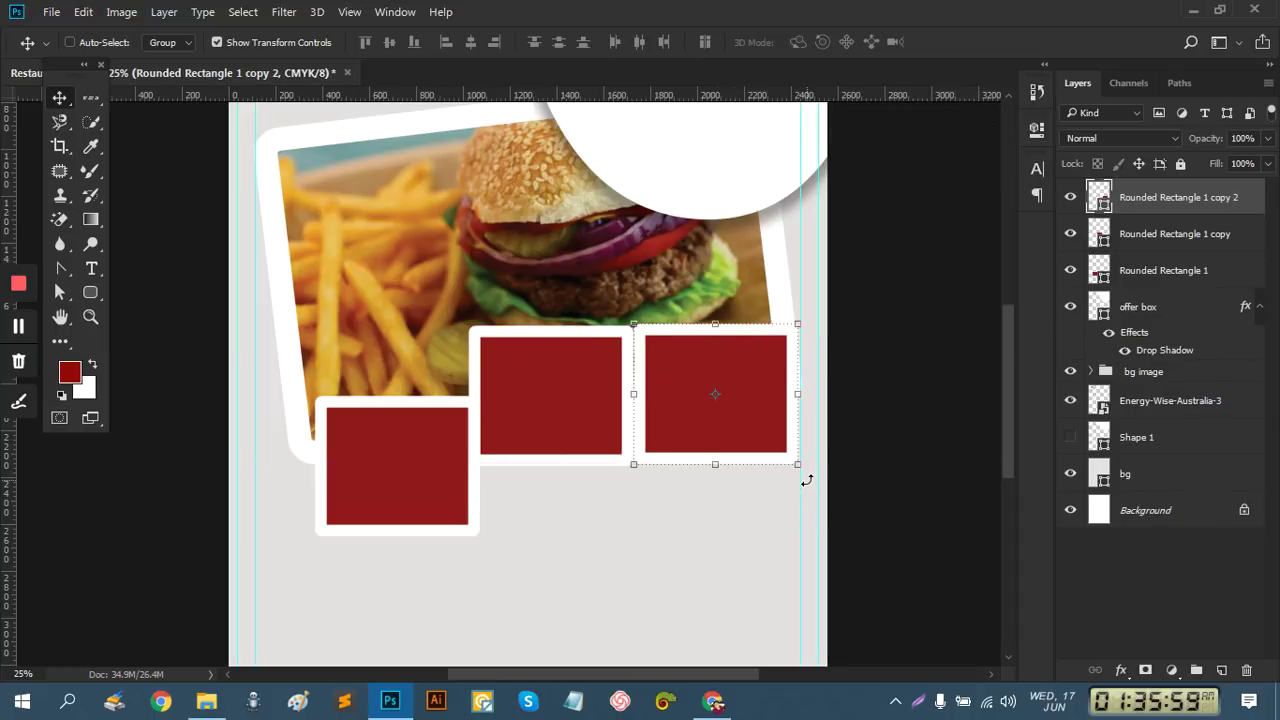
left_click_drag(806, 477, 826, 391)
left_click_drag(734, 403, 713, 418)
left_click(828, 42)
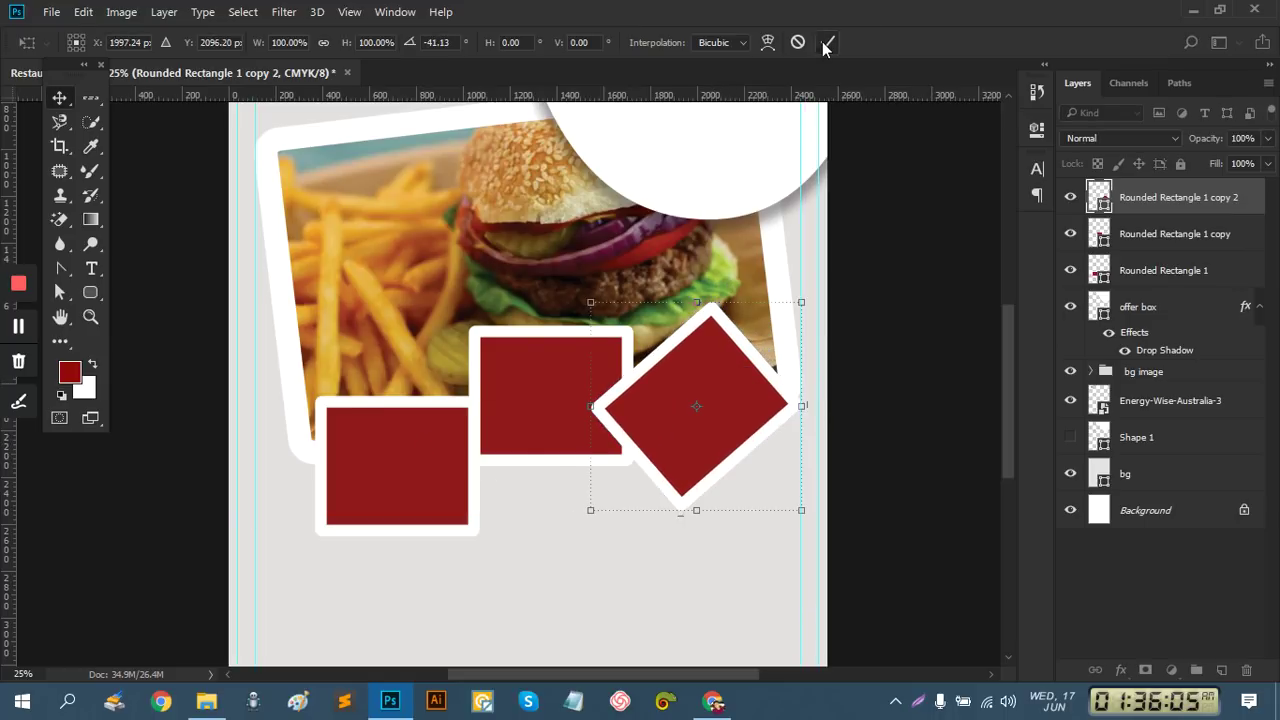
left_click(1200, 234)
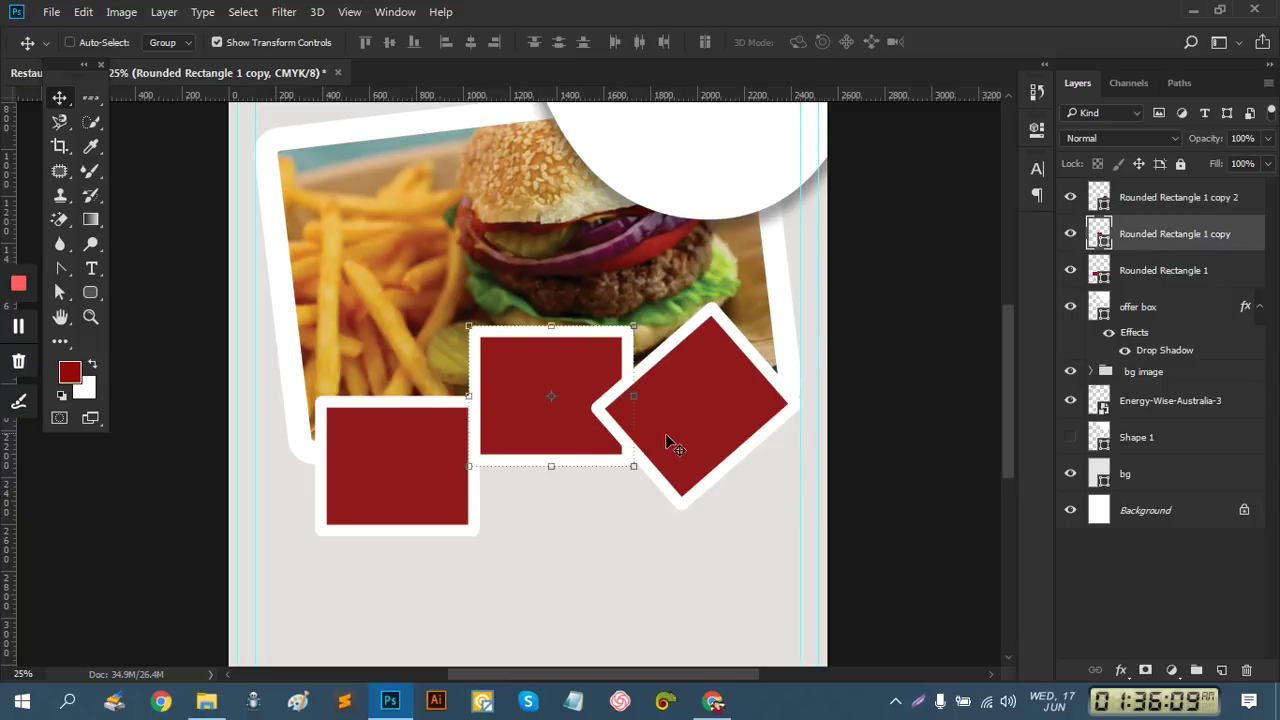
left_click_drag(633, 487, 603, 521)
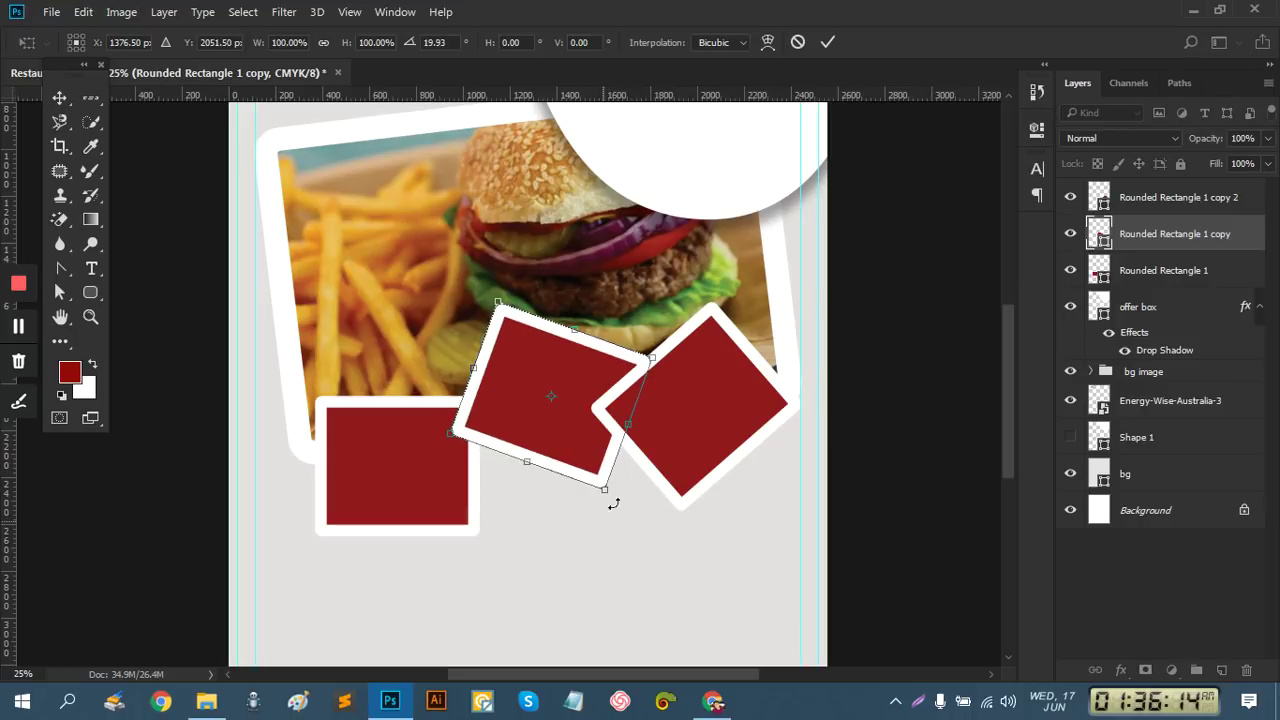
left_click(828, 42)
Tilt the left red box clockwise, reposition it, and enlarge it to about 112%
left_click(1152, 272)
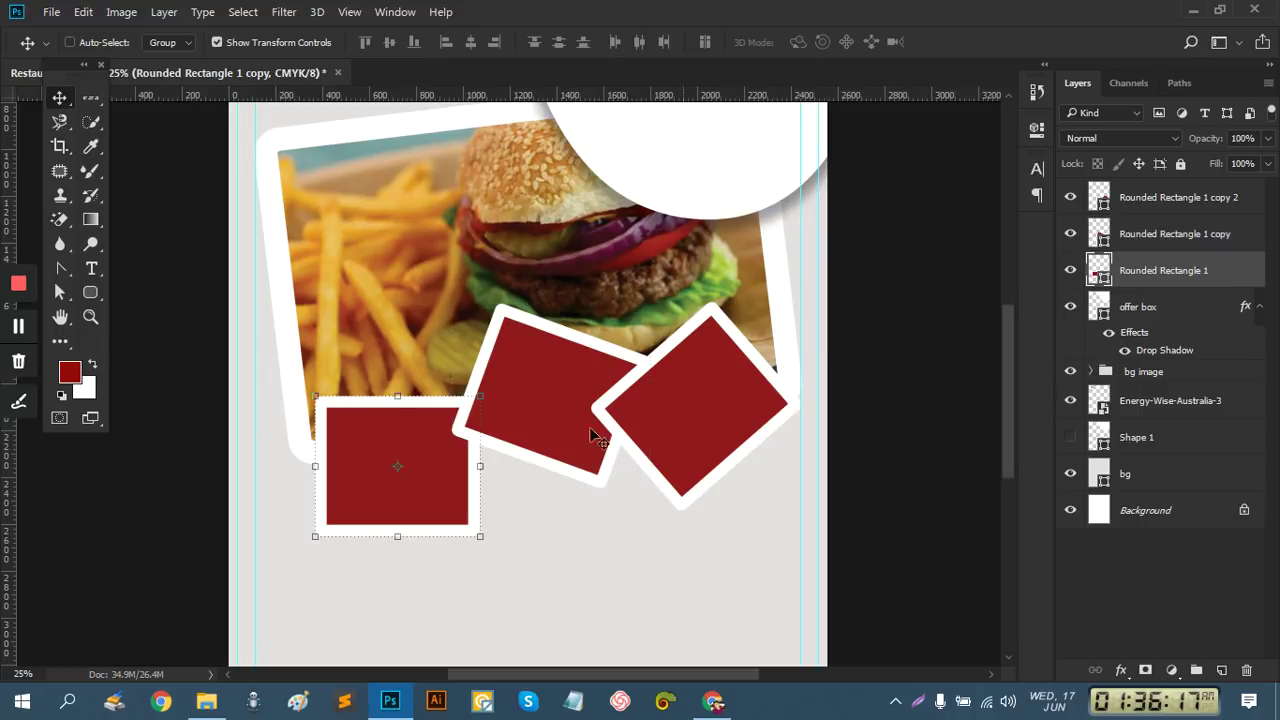
left_click_drag(486, 548, 437, 583)
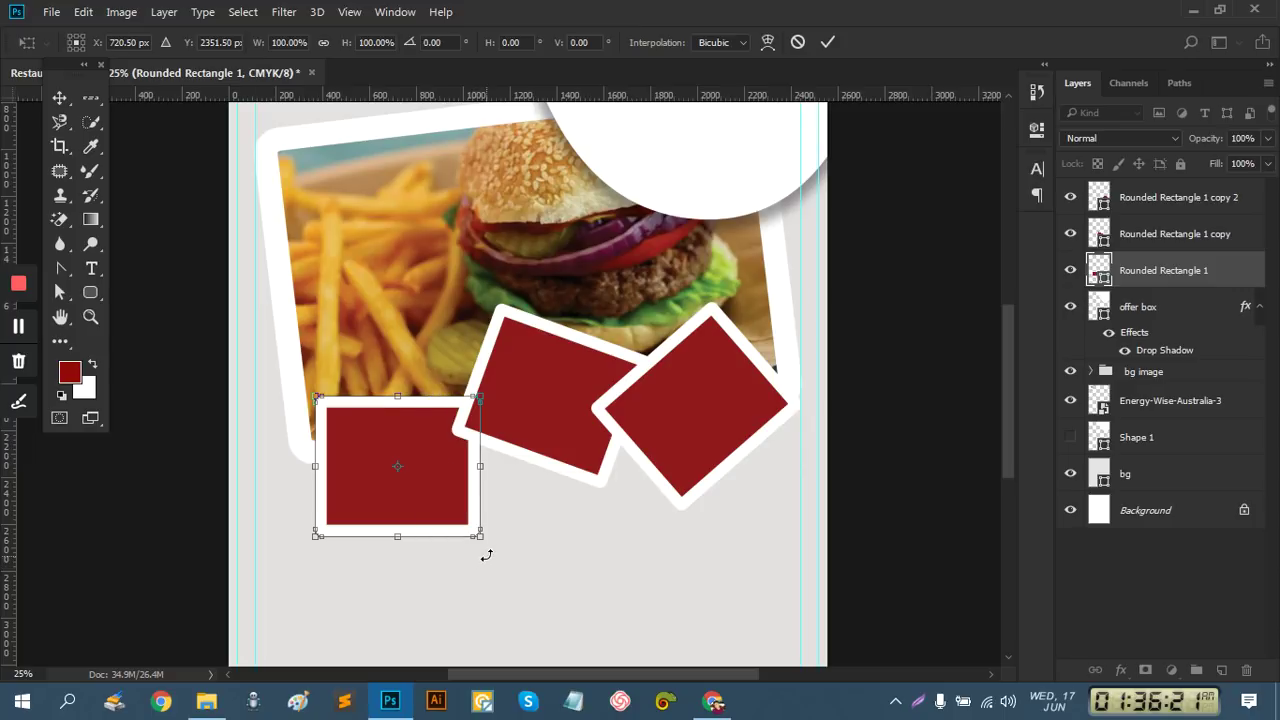
left_click_drag(494, 545, 466, 612)
left_click_drag(417, 503, 397, 468)
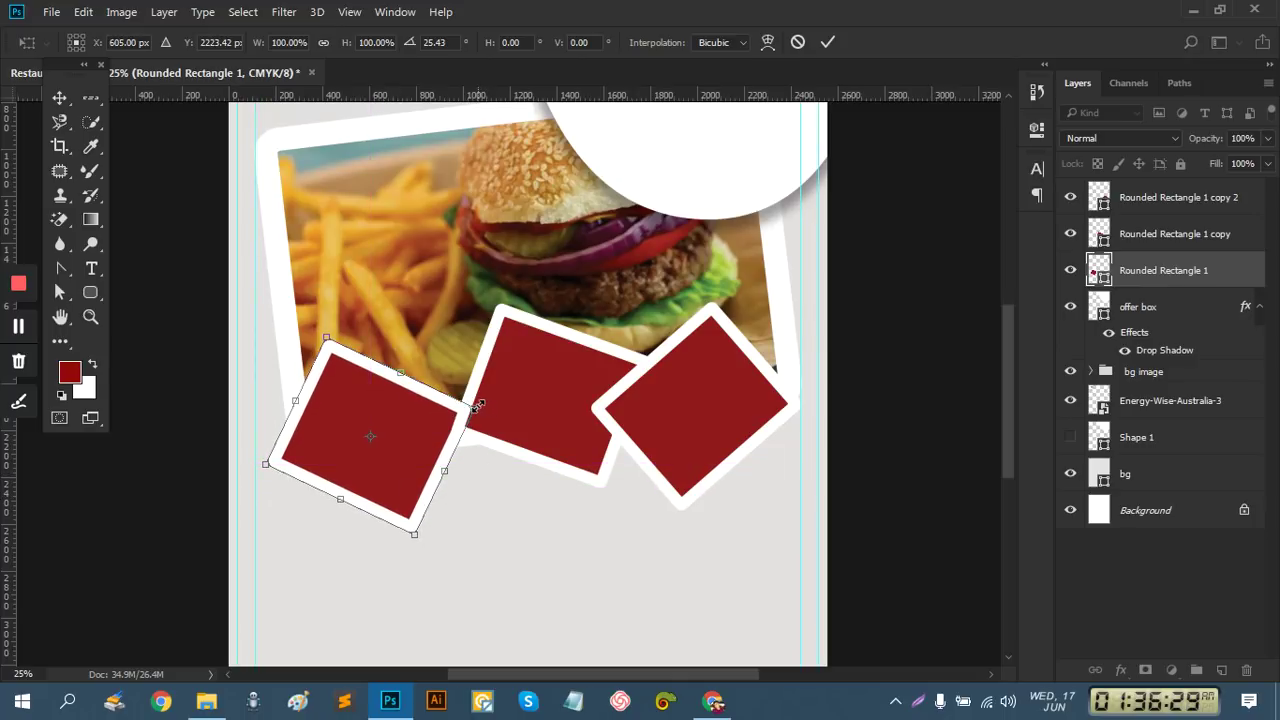
left_click_drag(478, 405, 485, 405)
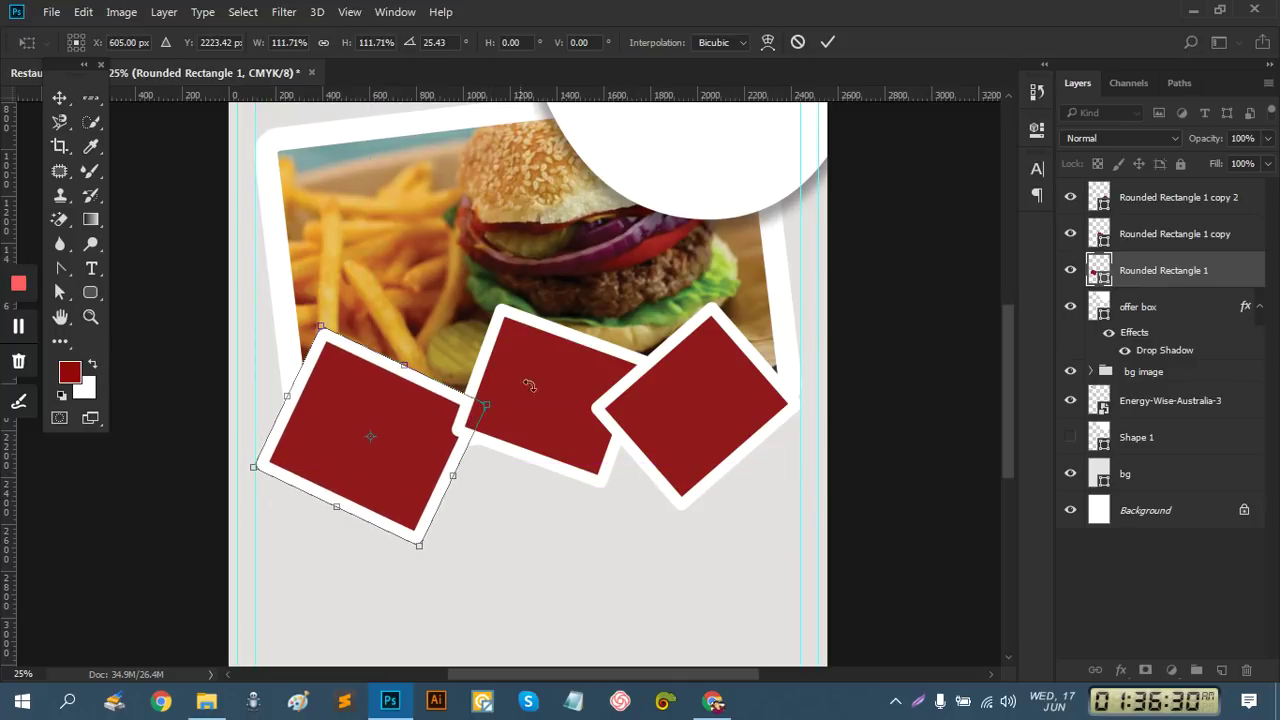
left_click(826, 42)
Enlarge the middle red box to about 110%
left_click(1160, 234)
left_click_drag(655, 299, 661, 294)
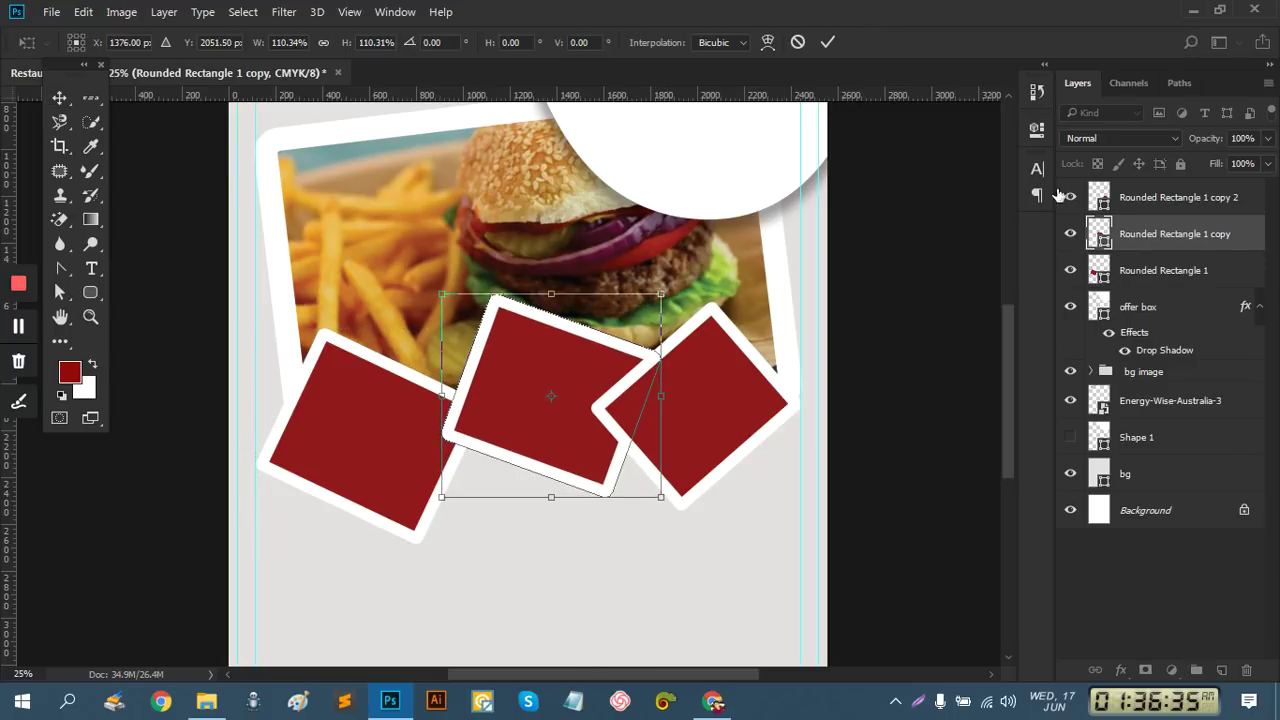
left_click(828, 43)
left_click(1148, 197)
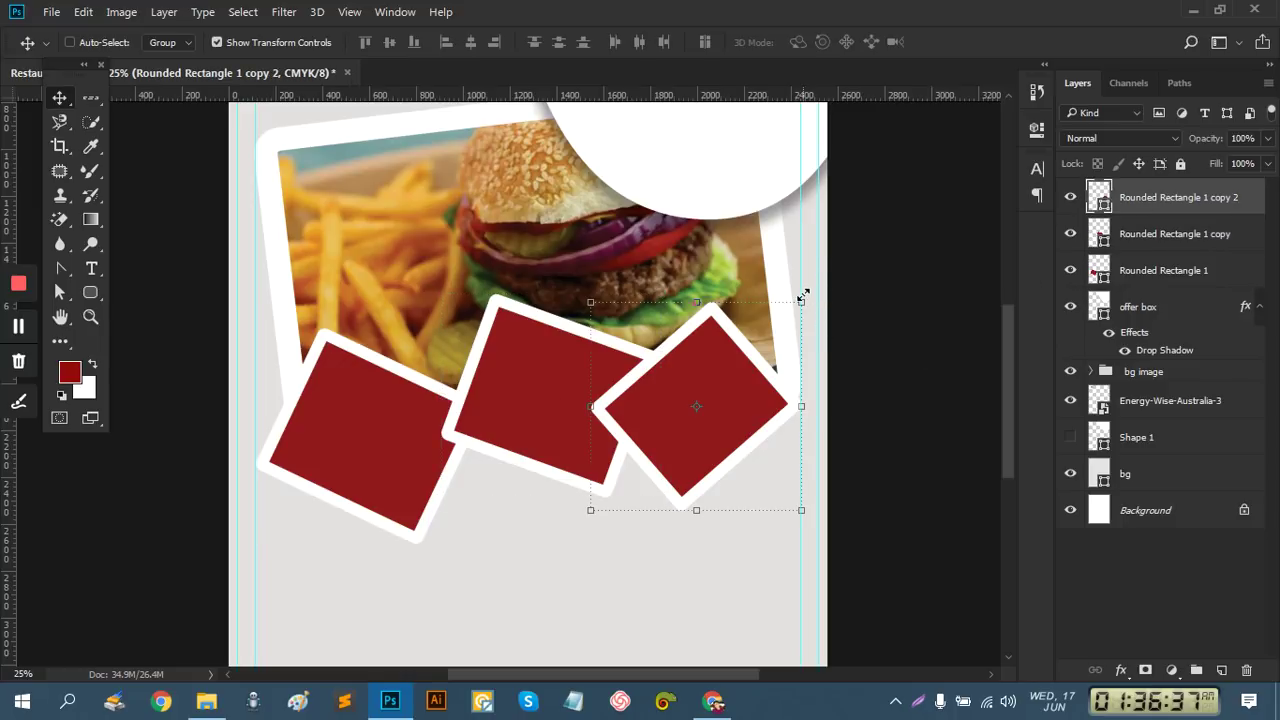
Enlarge the right red box to about 107% and move it about 72 px left
left_click_drag(803, 296, 812, 290)
left_click_drag(742, 394, 727, 400)
left_click(829, 42)
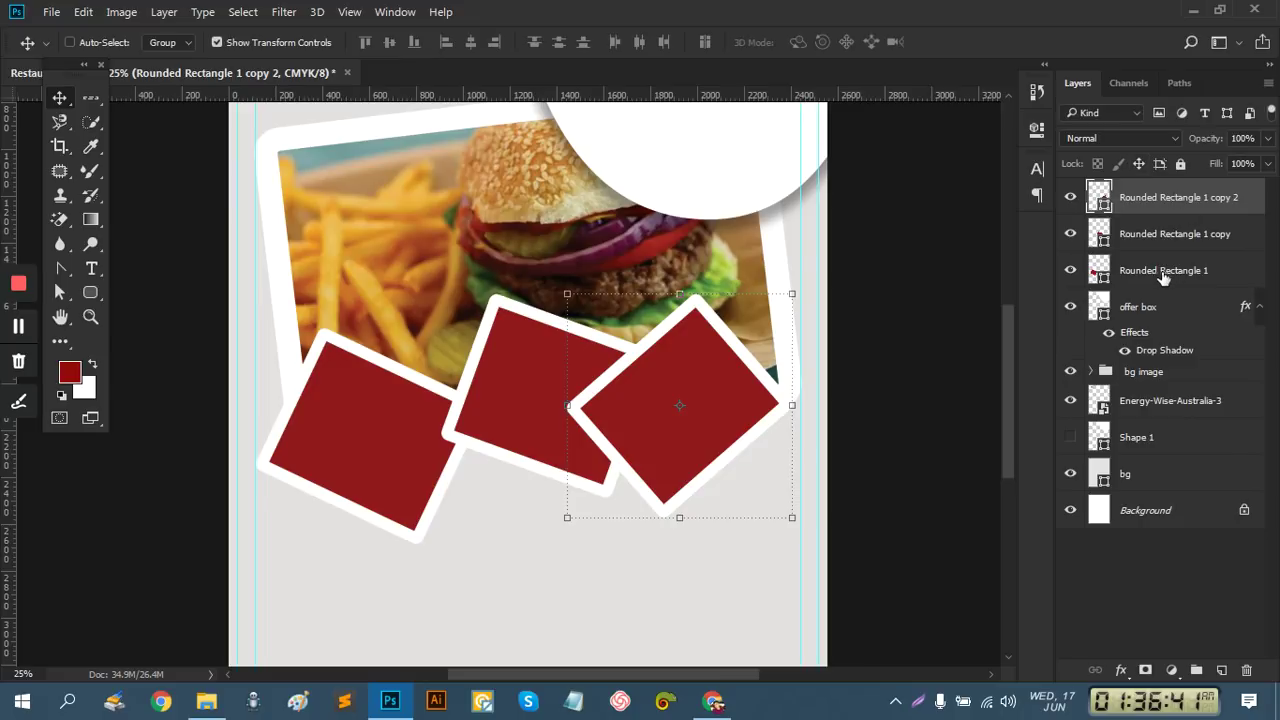
Stack the left box above the middle one, shift the middle box left, and nudge the right box
left_click(1162, 278)
left_click_drag(1135, 287, 1138, 228)
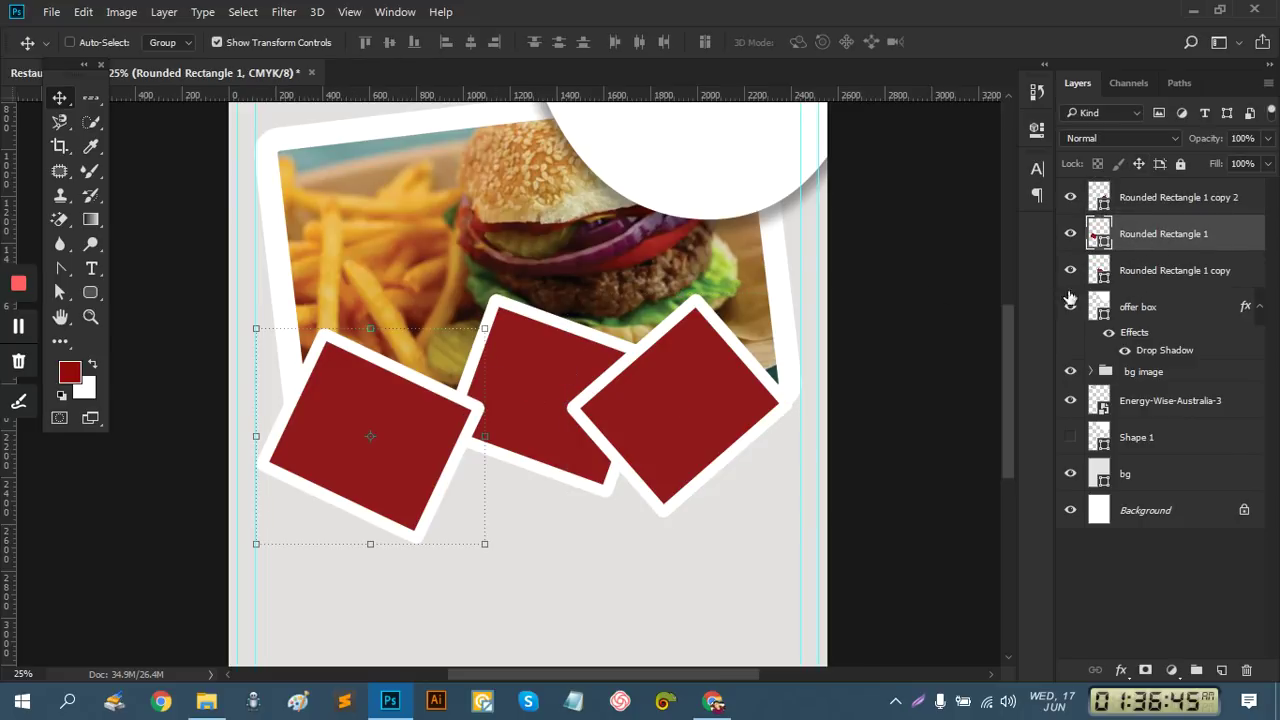
left_click(1163, 270)
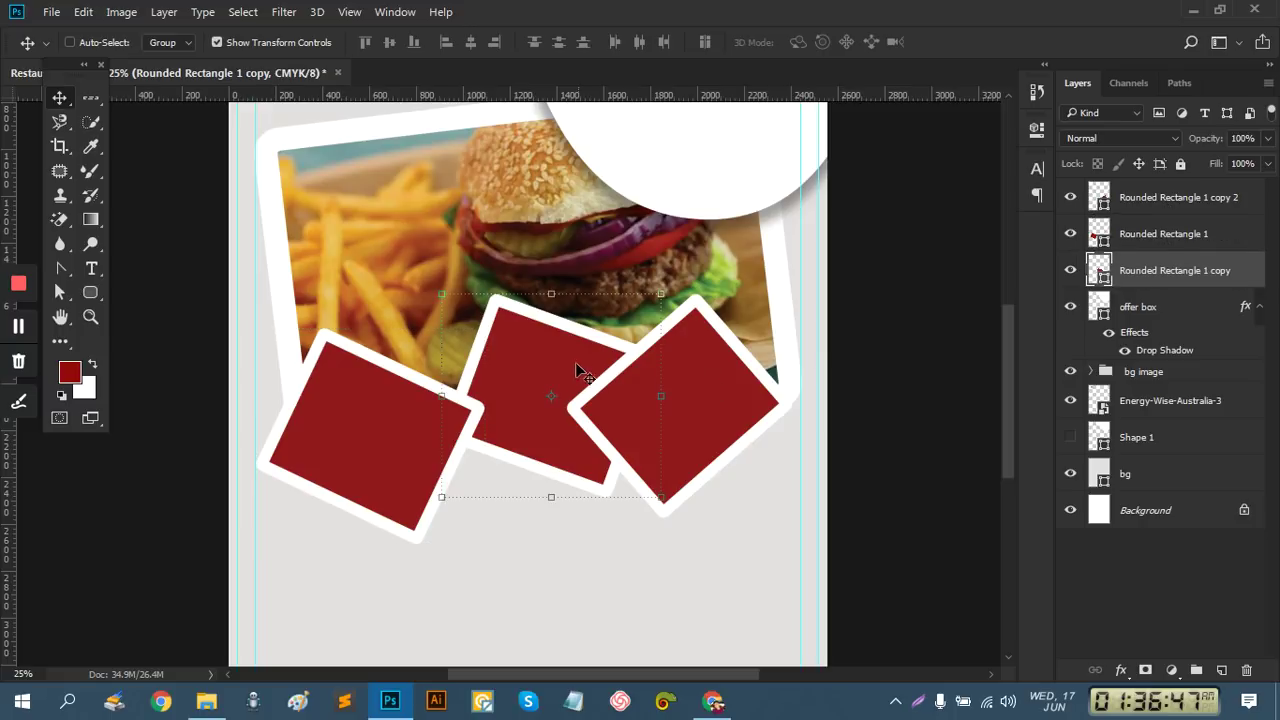
left_click_drag(577, 366, 556, 368)
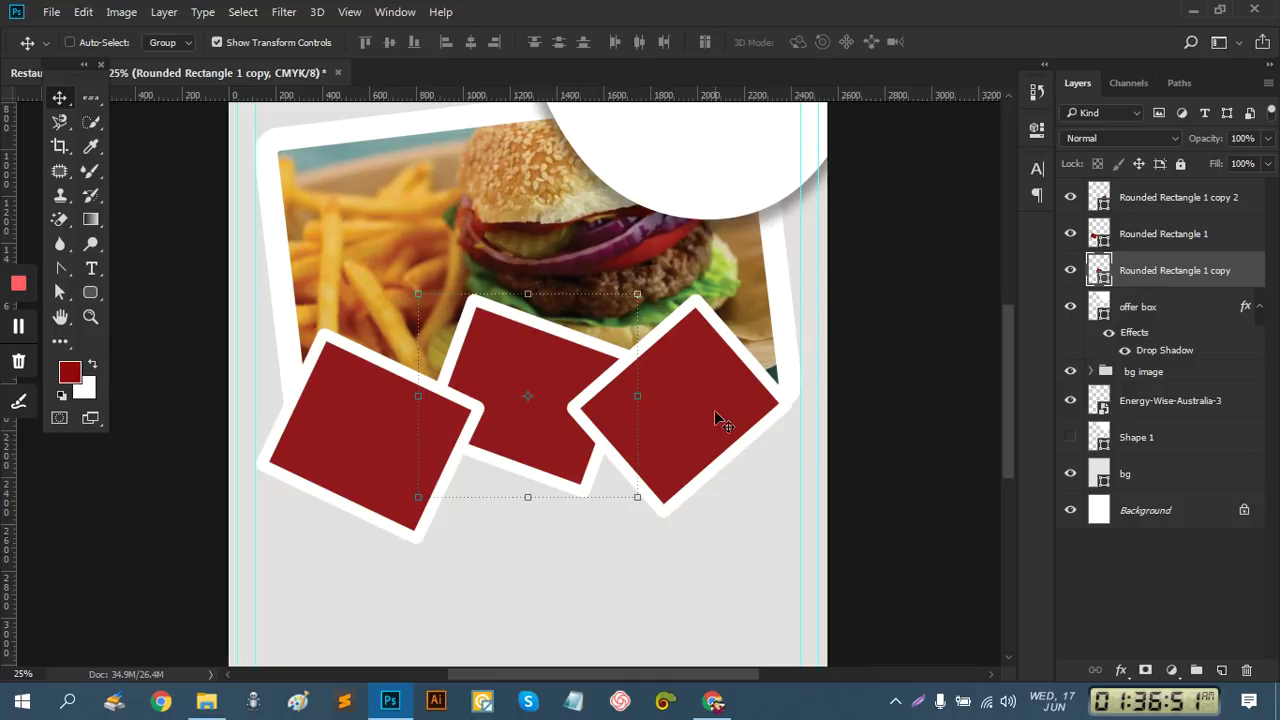
left_click(1160, 200)
mouse_move(727, 410)
left_mouse_down()
mouse_move(720, 398)
mouse_move(735, 410)
left_mouse_up()
Reselect the right box layer, then open and cancel File > Place Embedded
left_click(1177, 589)
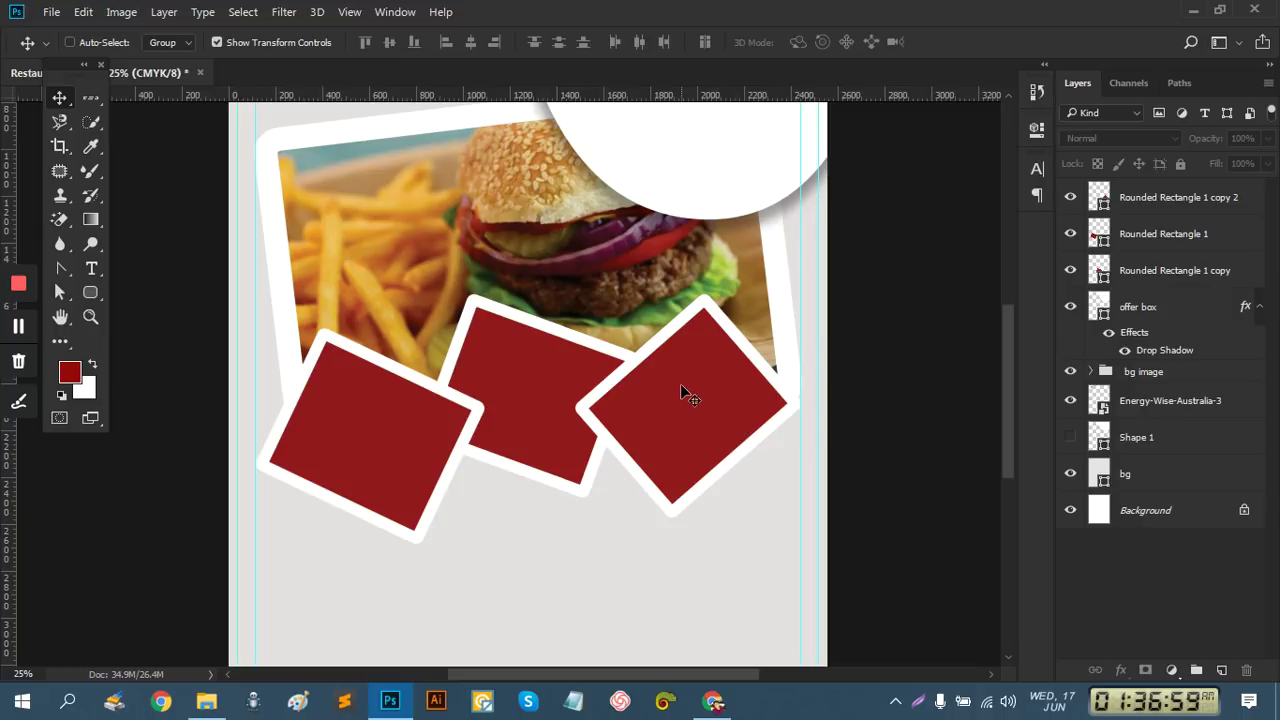
left_click(1132, 205)
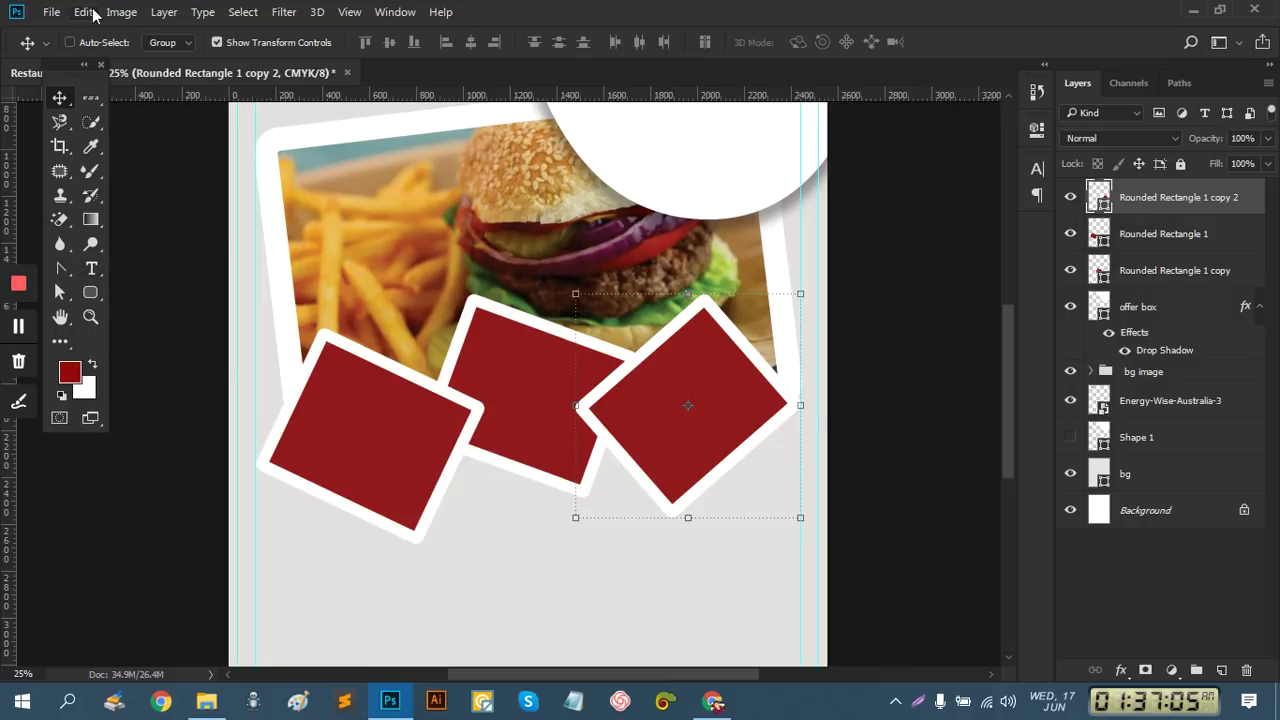
left_click(50, 13)
left_click(121, 344)
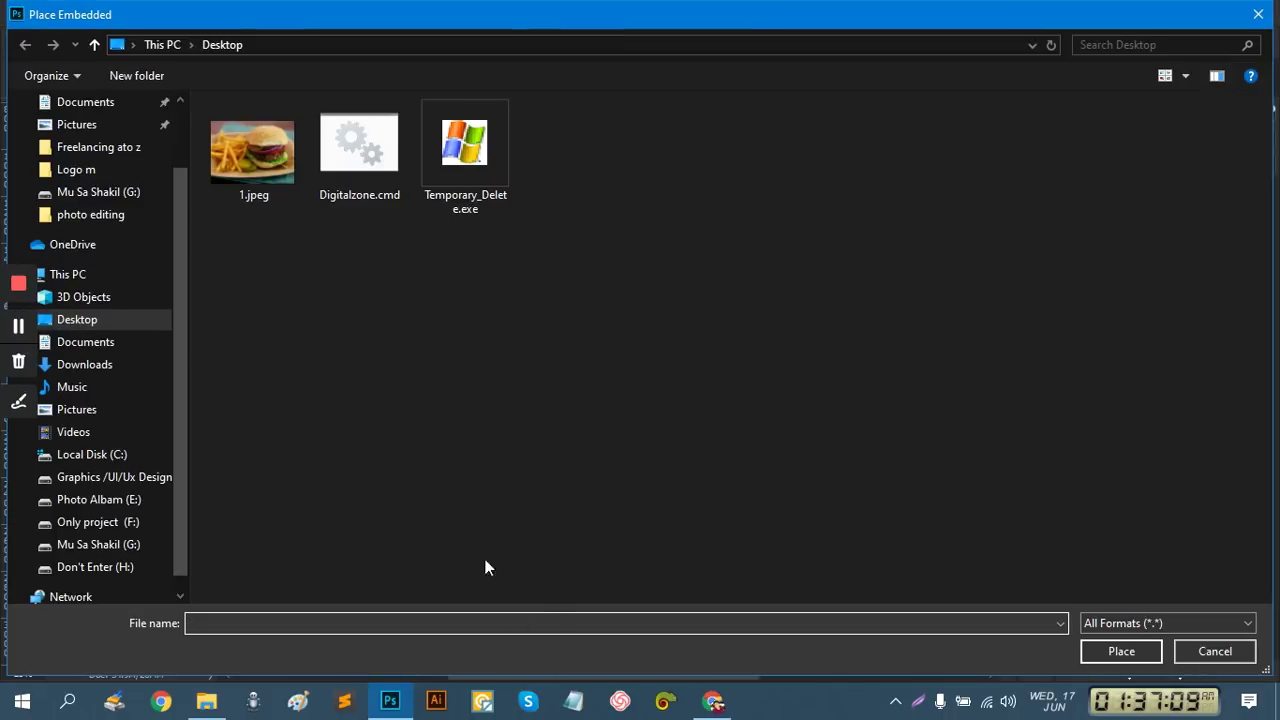
left_click(1258, 14)
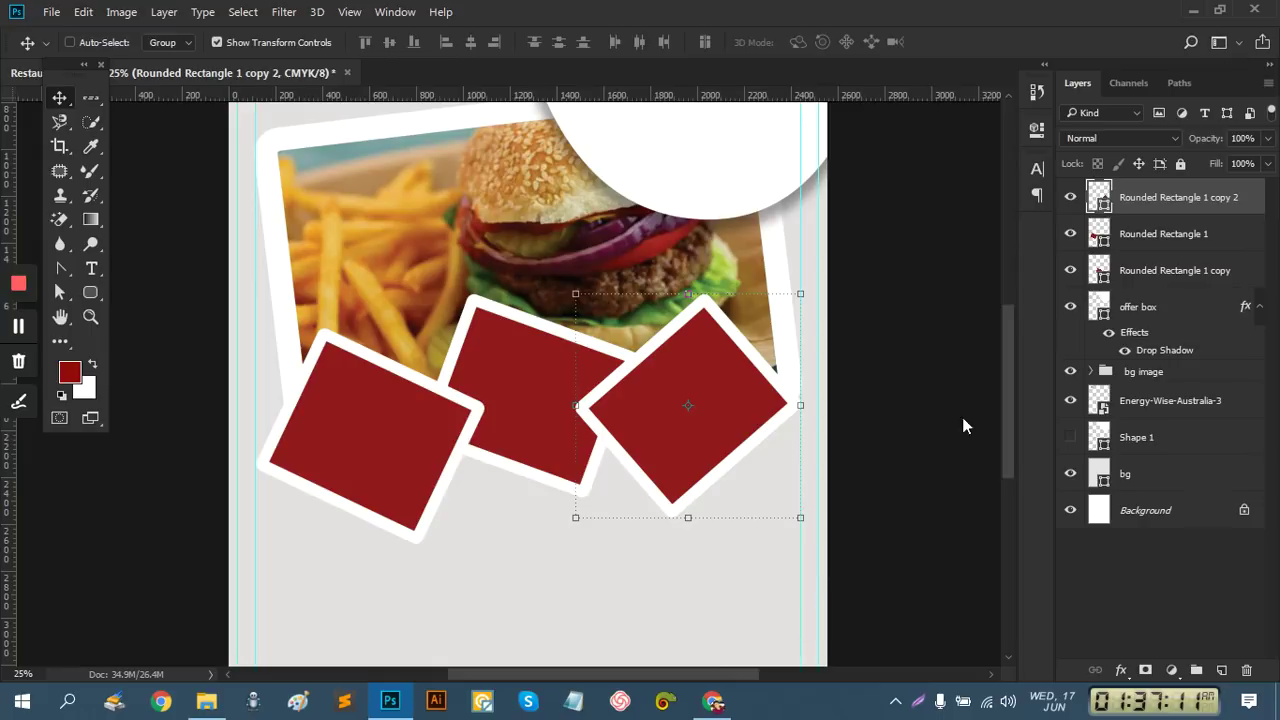
Save the Smashburger-Style Burgers image from Chrome to the Desktop as 2jpeg.jpeg
left_click(728, 708)
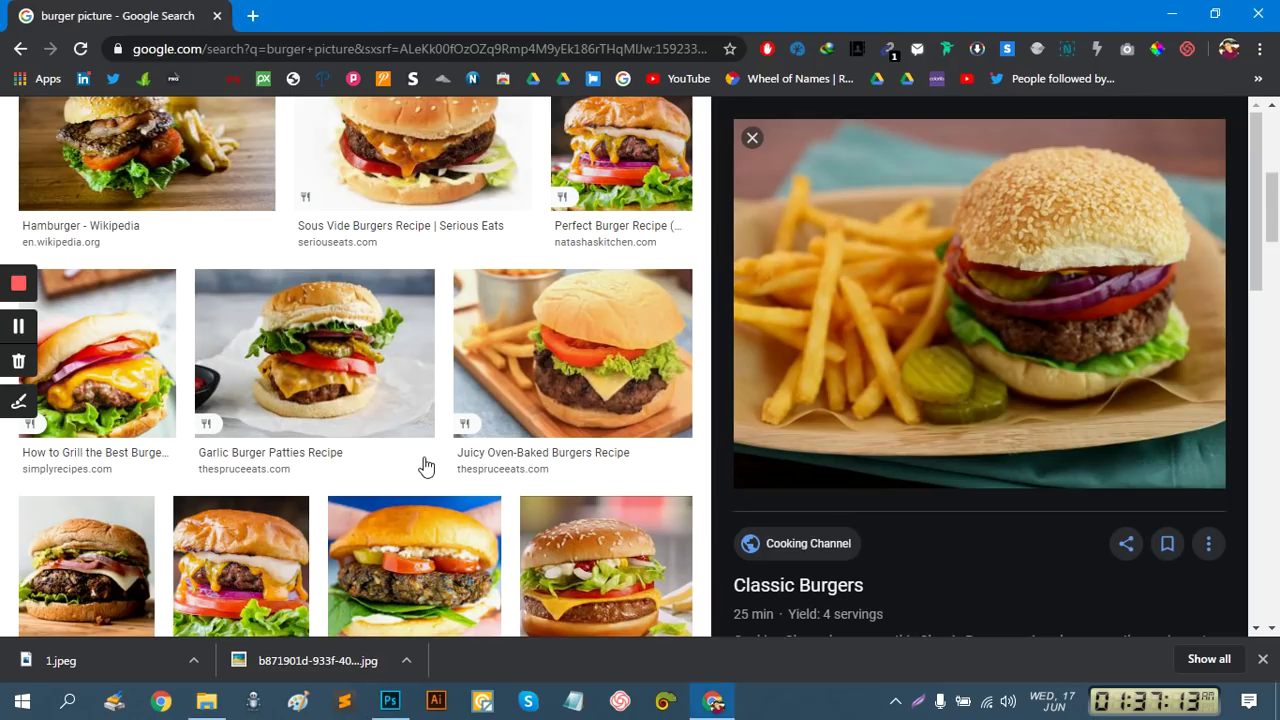
scroll(780, 345, "down", 3)
scroll(460, 482, "down", 3)
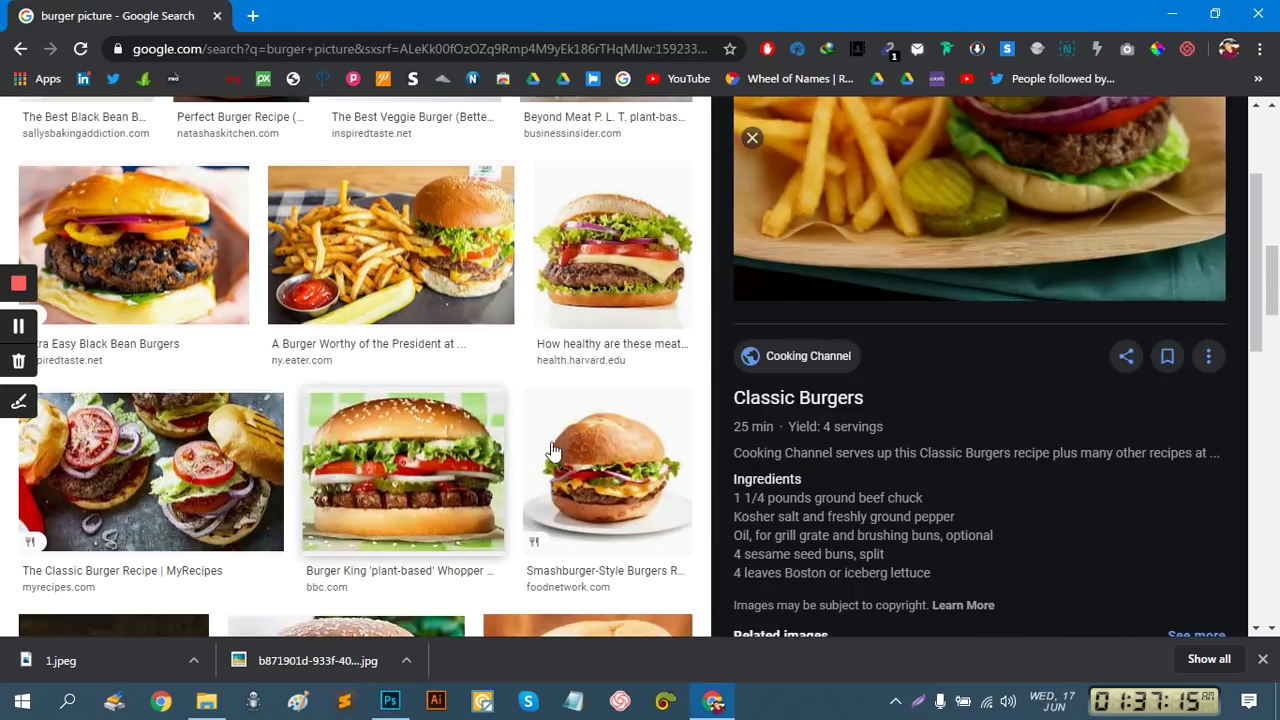
left_click(617, 456)
scroll(671, 428, "up", 2)
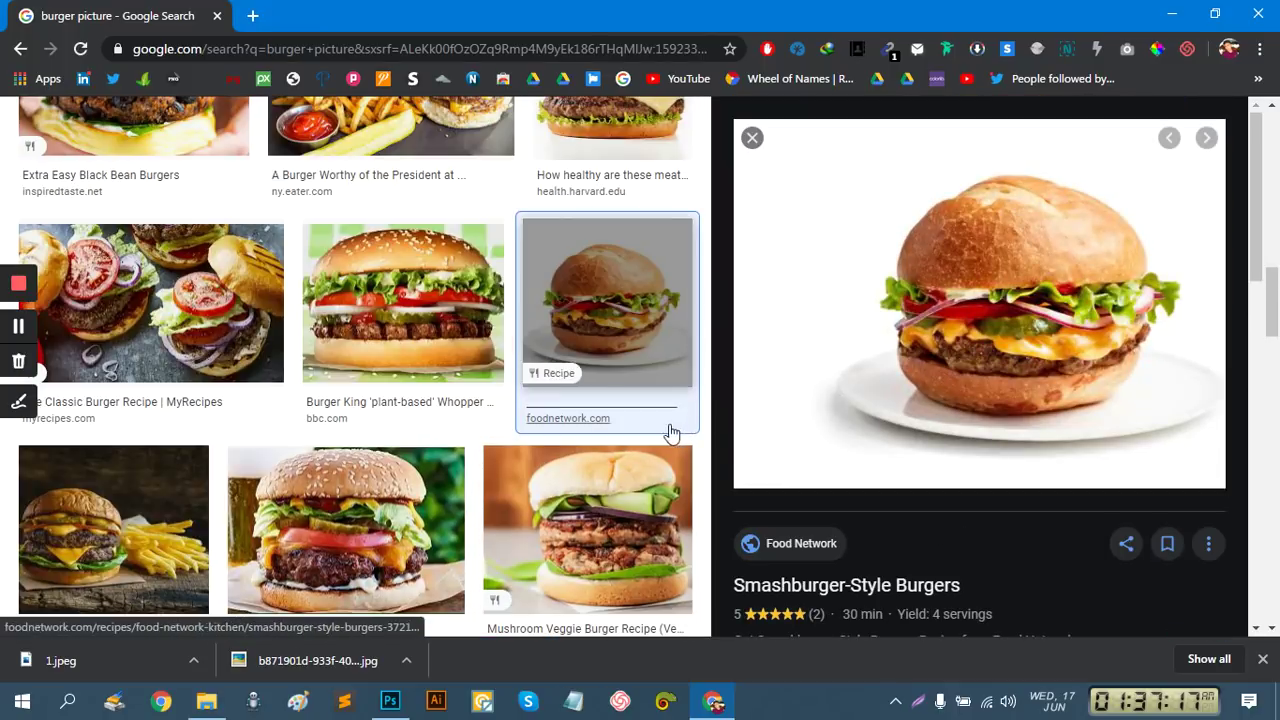
right_click(957, 262)
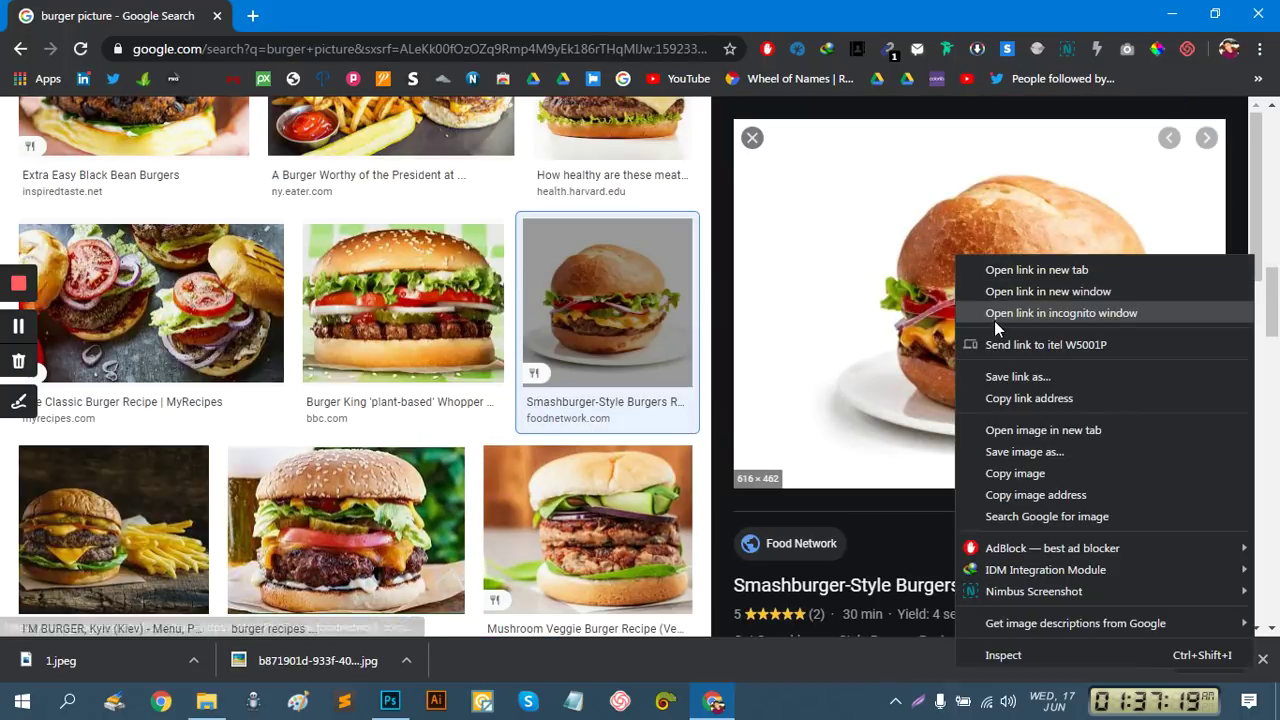
left_click(1028, 457)
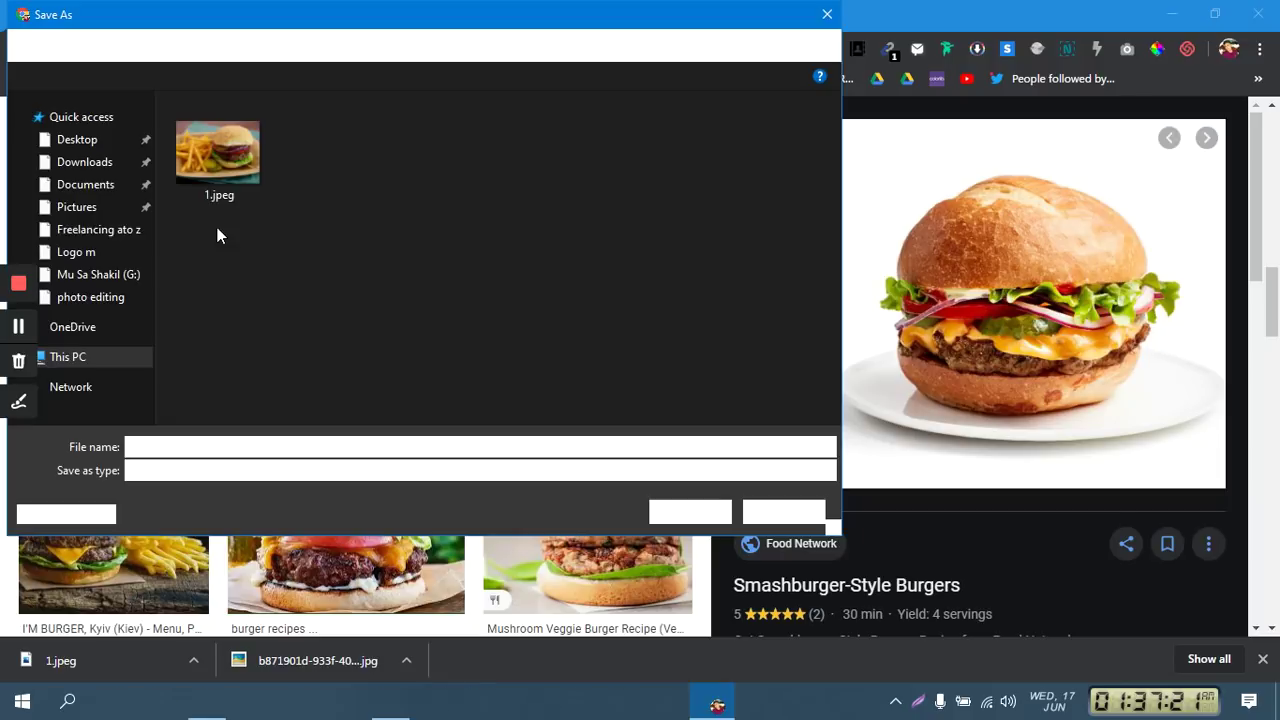
double_click(140, 447)
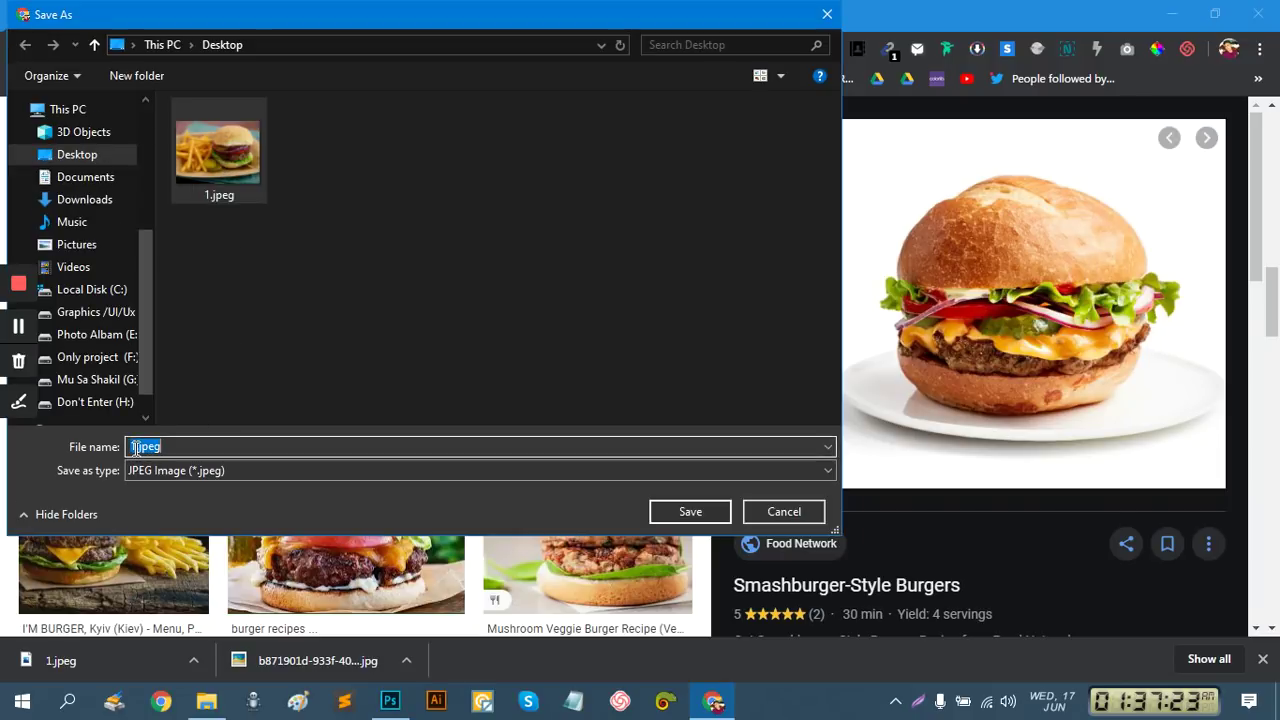
left_click(140, 446)
type("2")
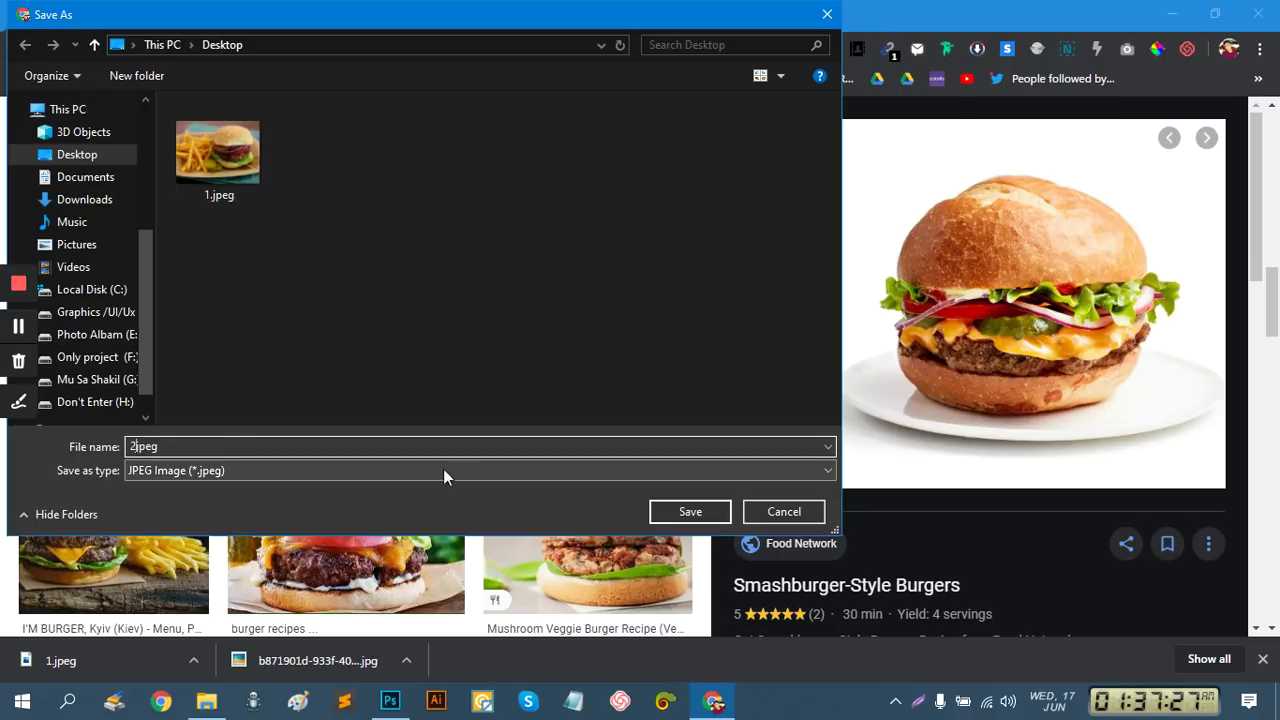
left_click(676, 518)
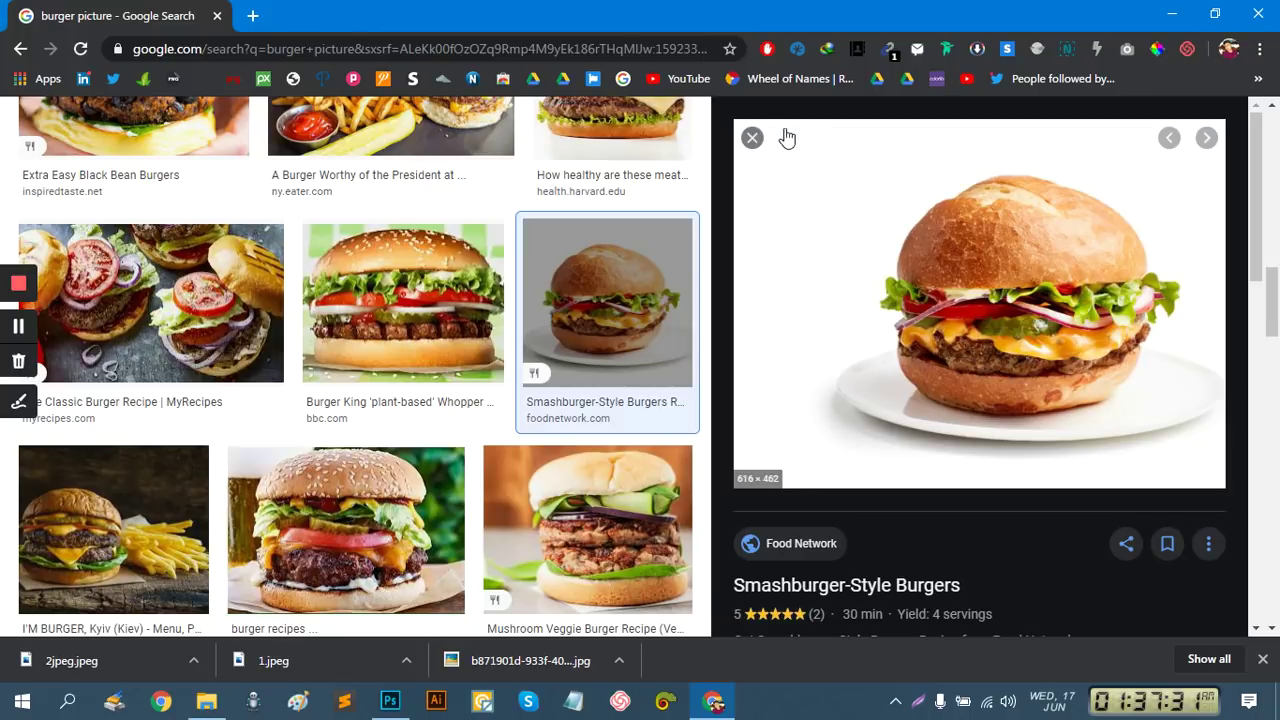
Replace 'burger' in the image search box with a new term beginning 'ch'
scroll(628, 398, "down", 1)
scroll(628, 398, "up", 10)
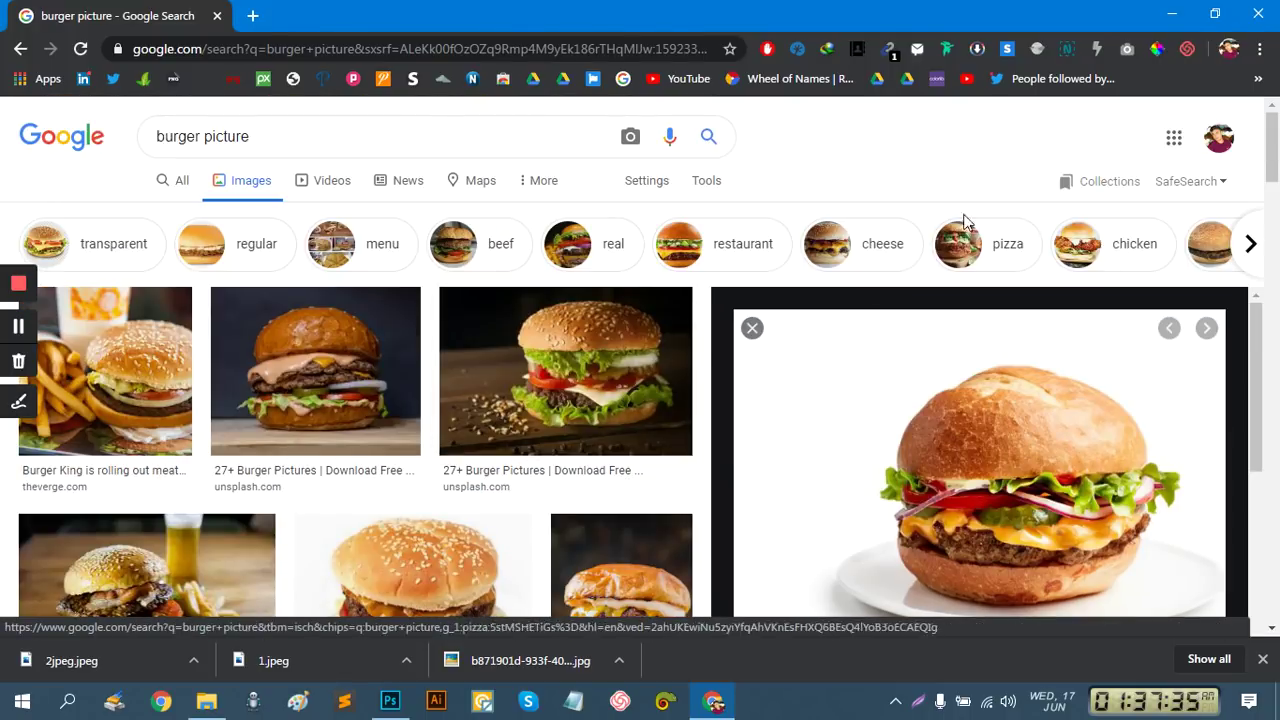
double_click(178, 137)
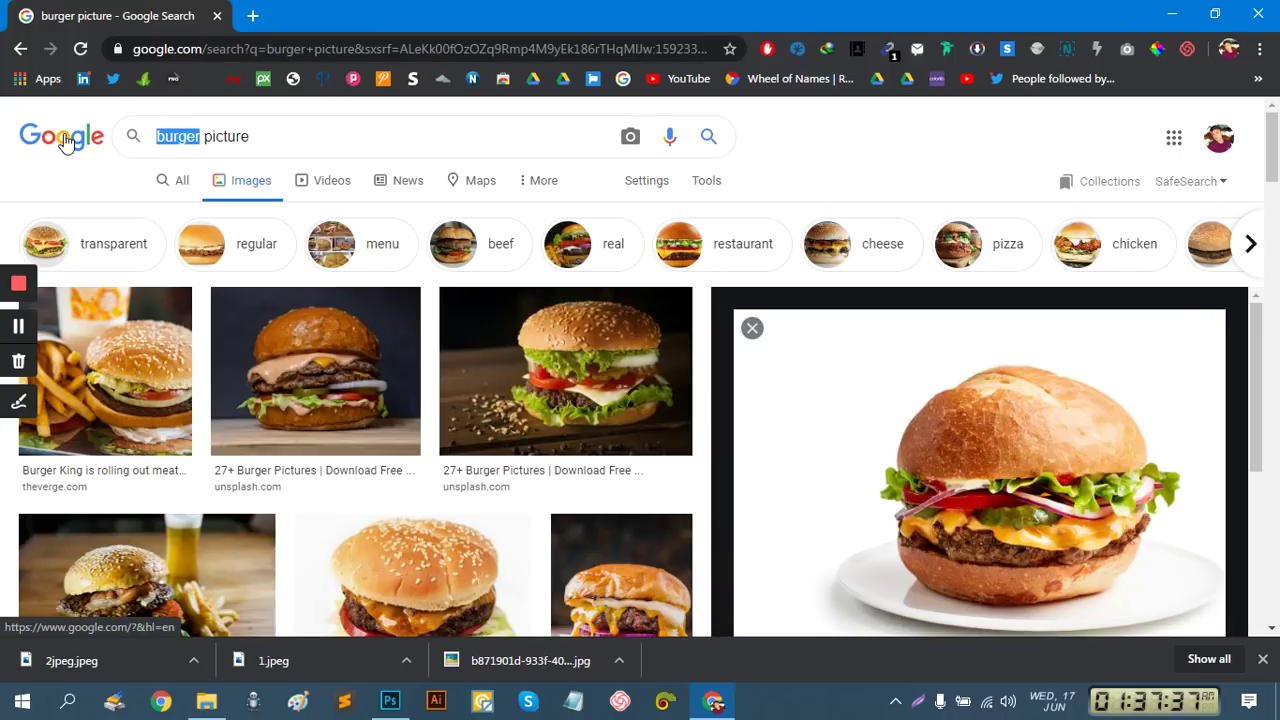
type("ch")
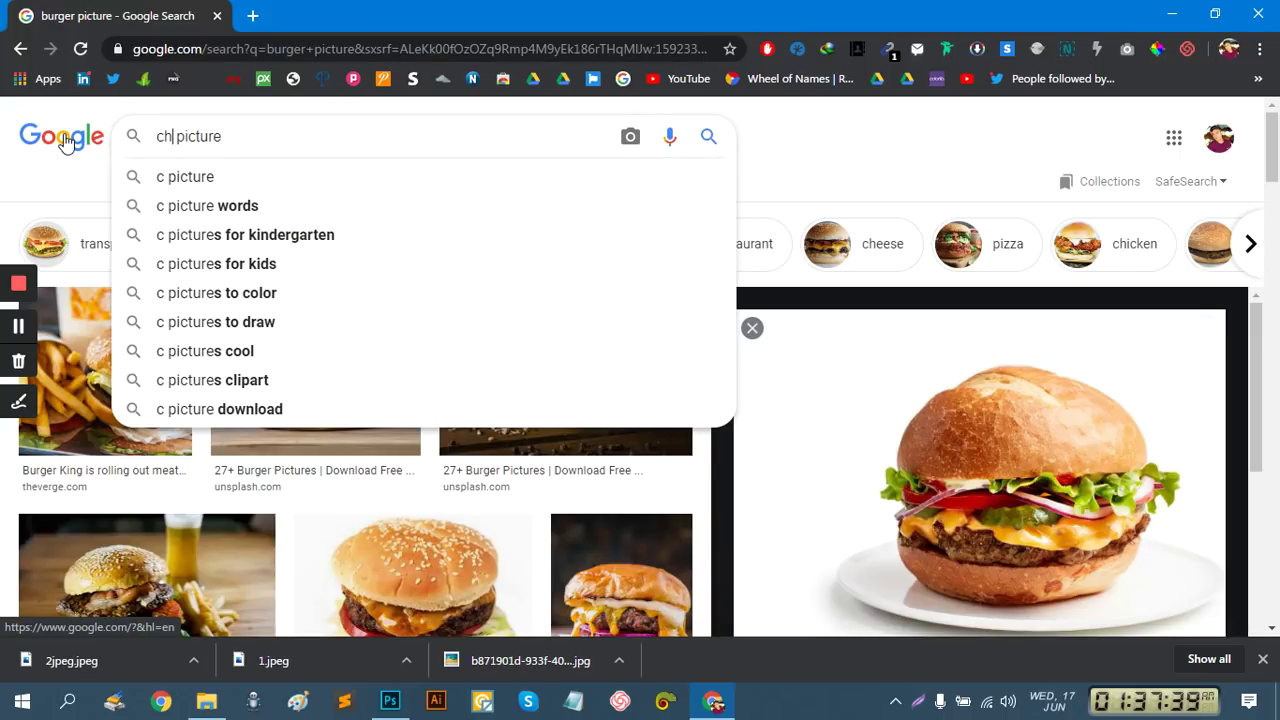
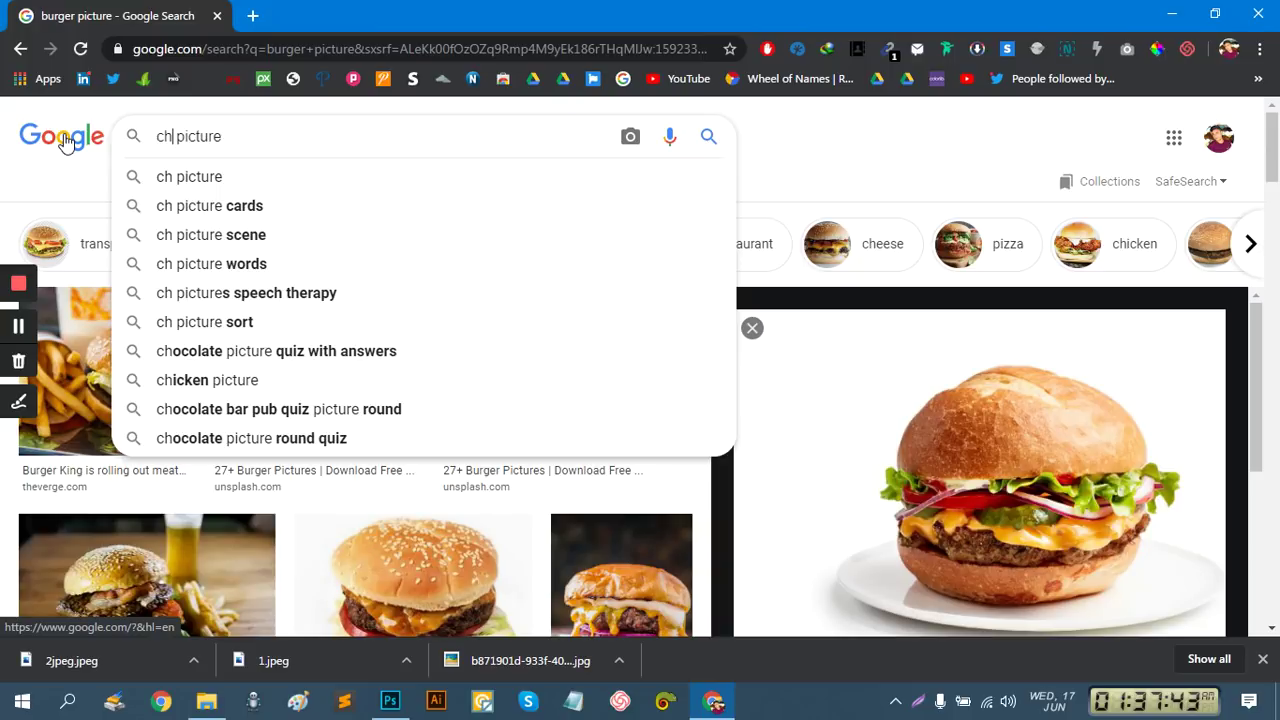
Refine the Google Images search to chicken fry pictures
left_click(228, 381)
left_click(210, 136)
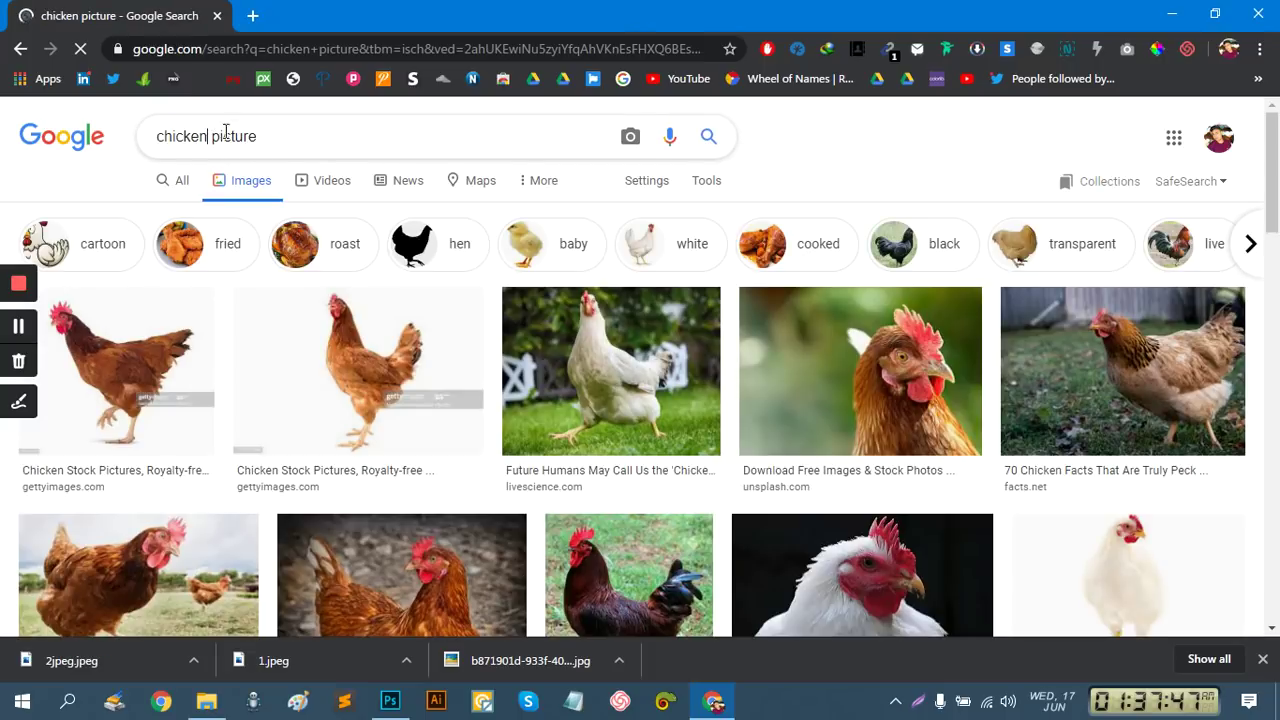
type("fr ")
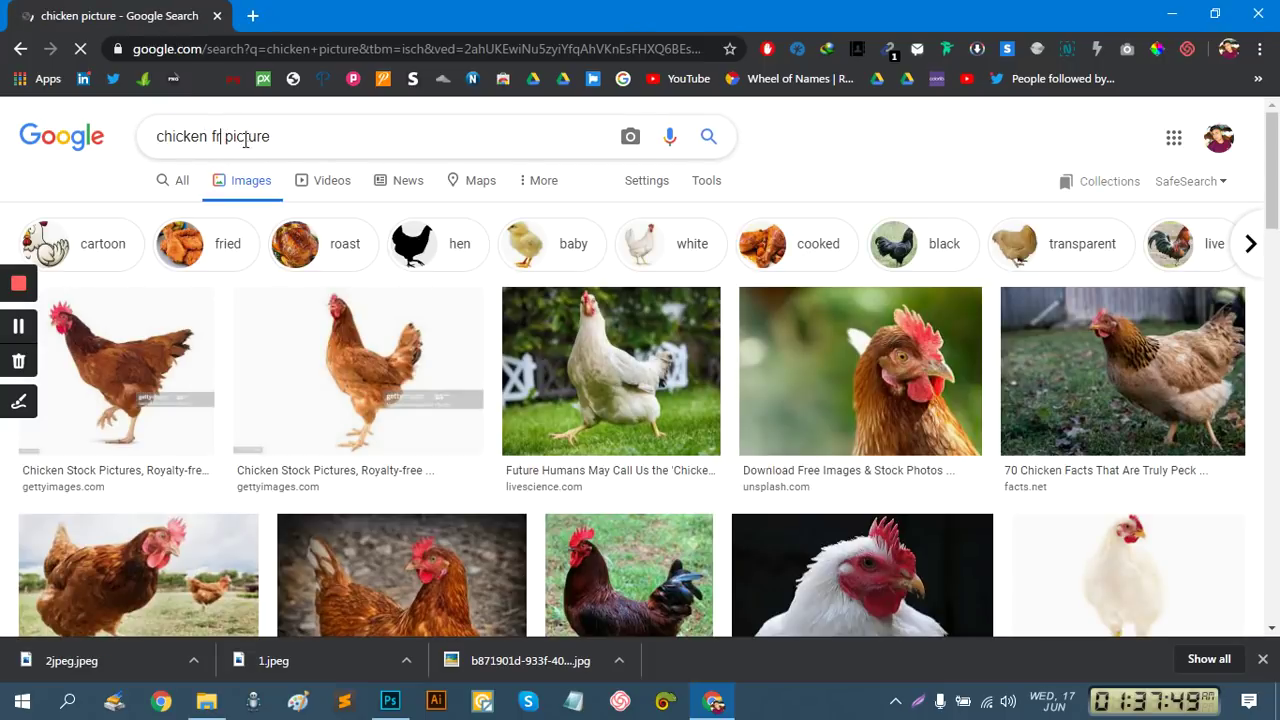
type("i")
key("Return")
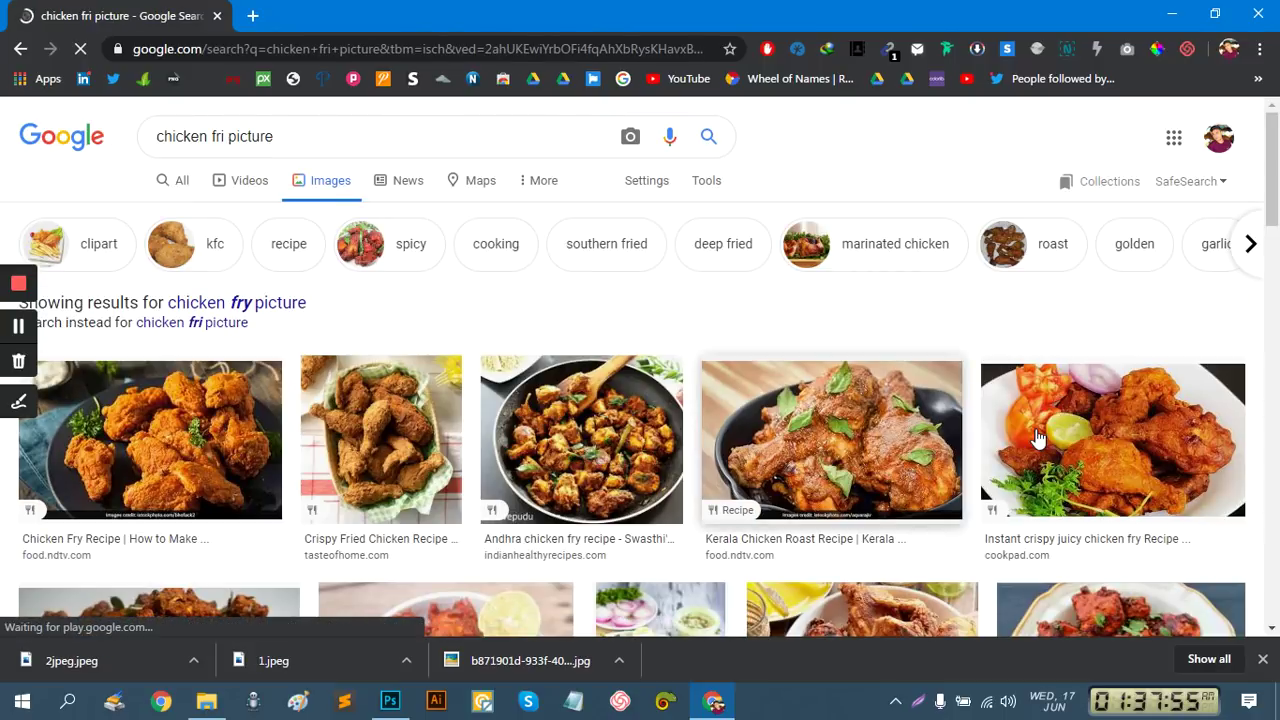
Preview the Kerala Chicken Roast and Instant crispy juicy chicken fry images
scroll(1030, 440, "down", 2)
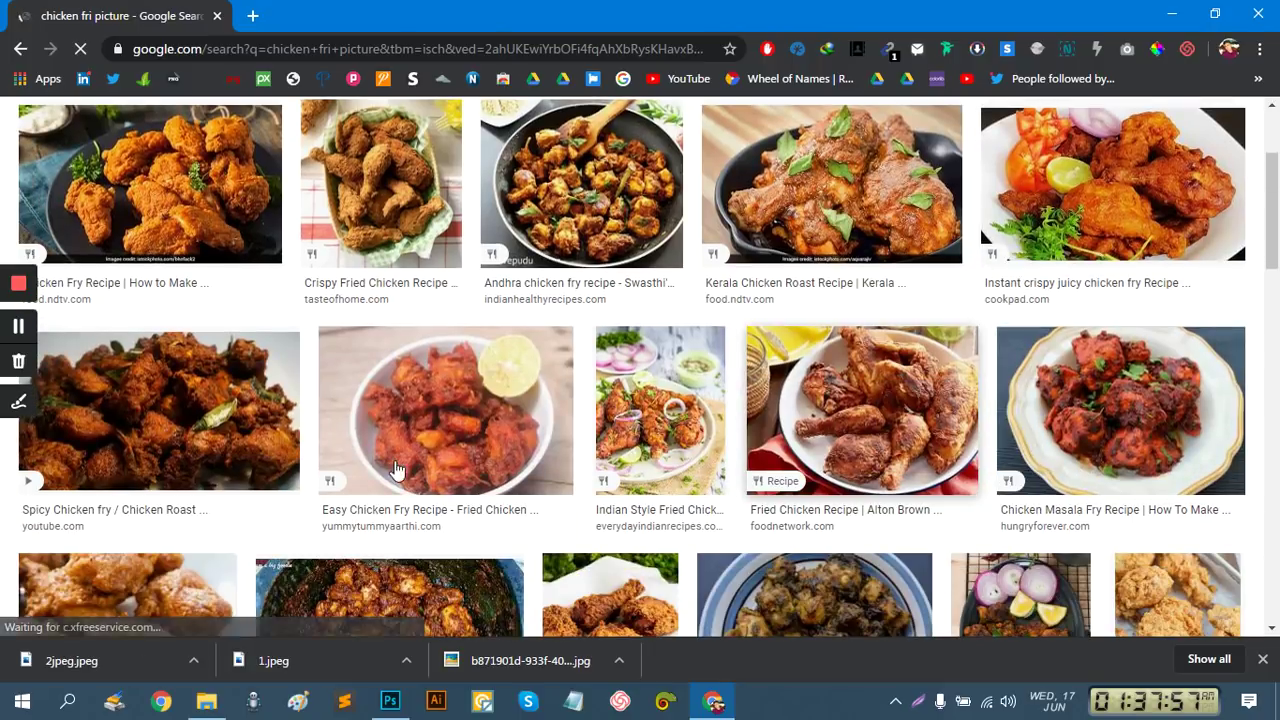
scroll(491, 460, "down", 2)
scroll(491, 460, "up", 5)
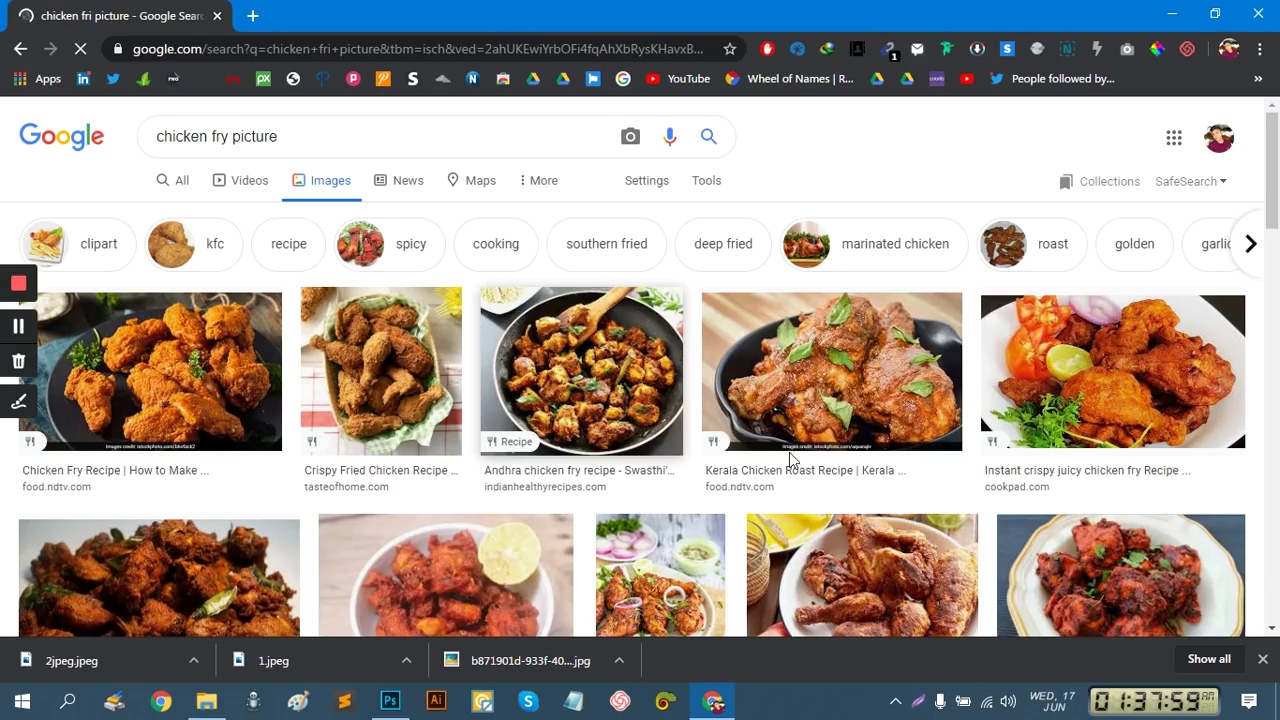
left_click(857, 372)
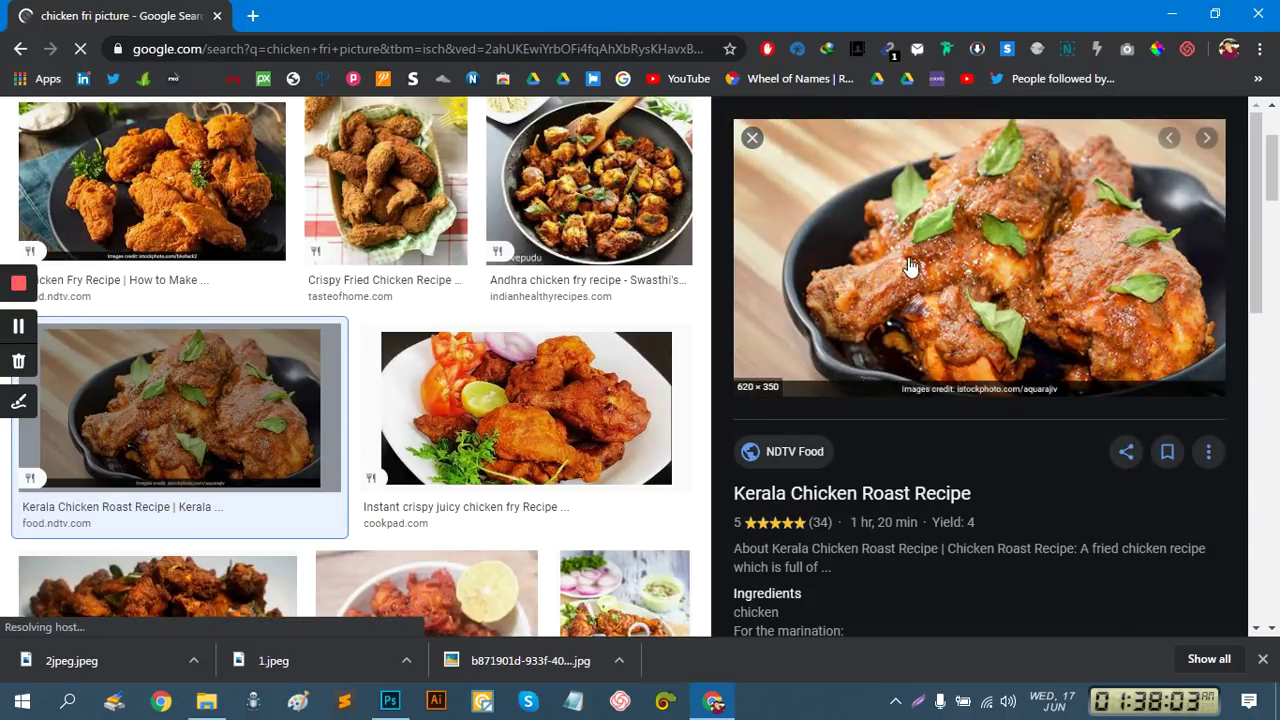
scroll(1029, 480, "down", 5)
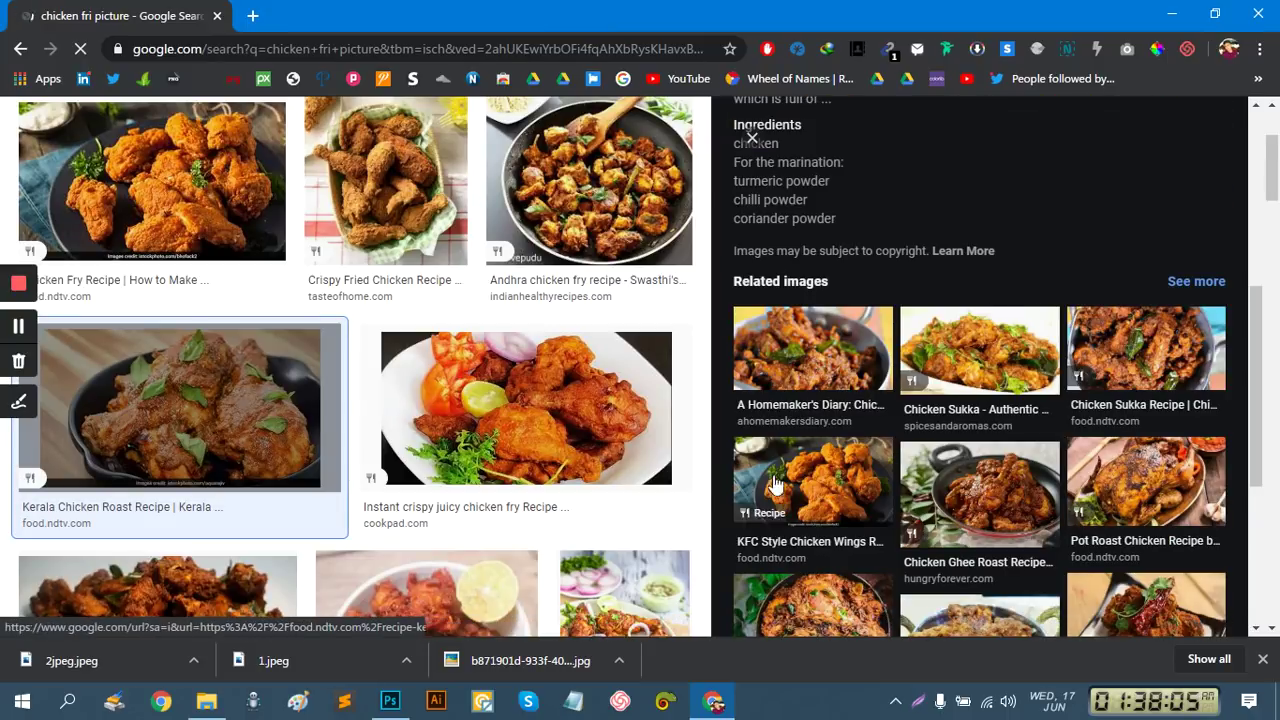
scroll(497, 400, "down", 2)
left_click(497, 256)
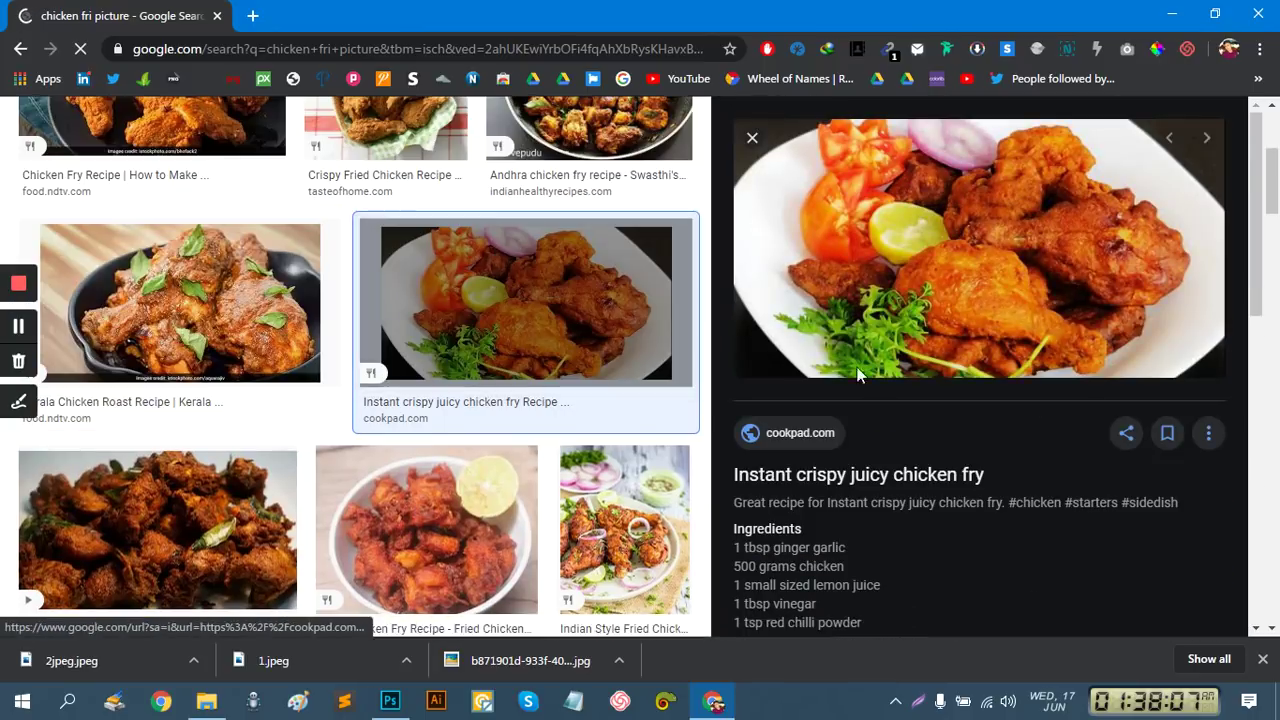
scroll(996, 465, "down", 8)
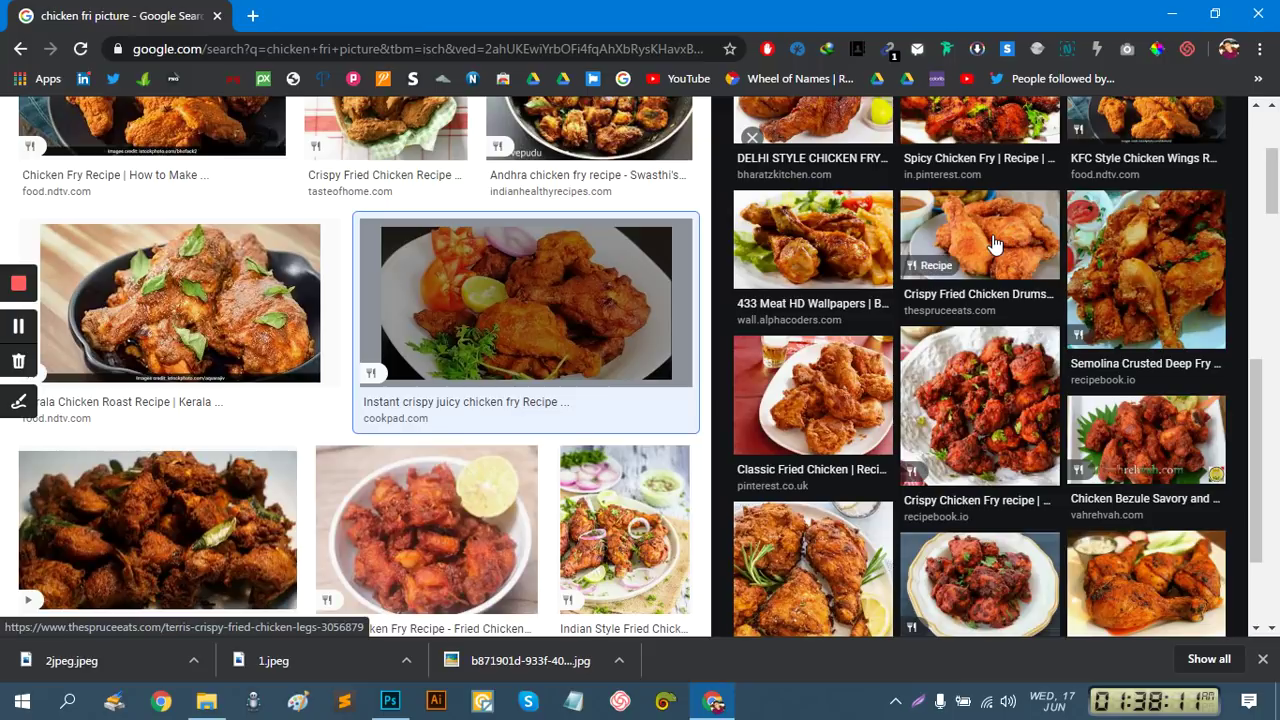
Look over the Classic Fried Chicken and Buttermilk Fried Chicken images
left_click(845, 397)
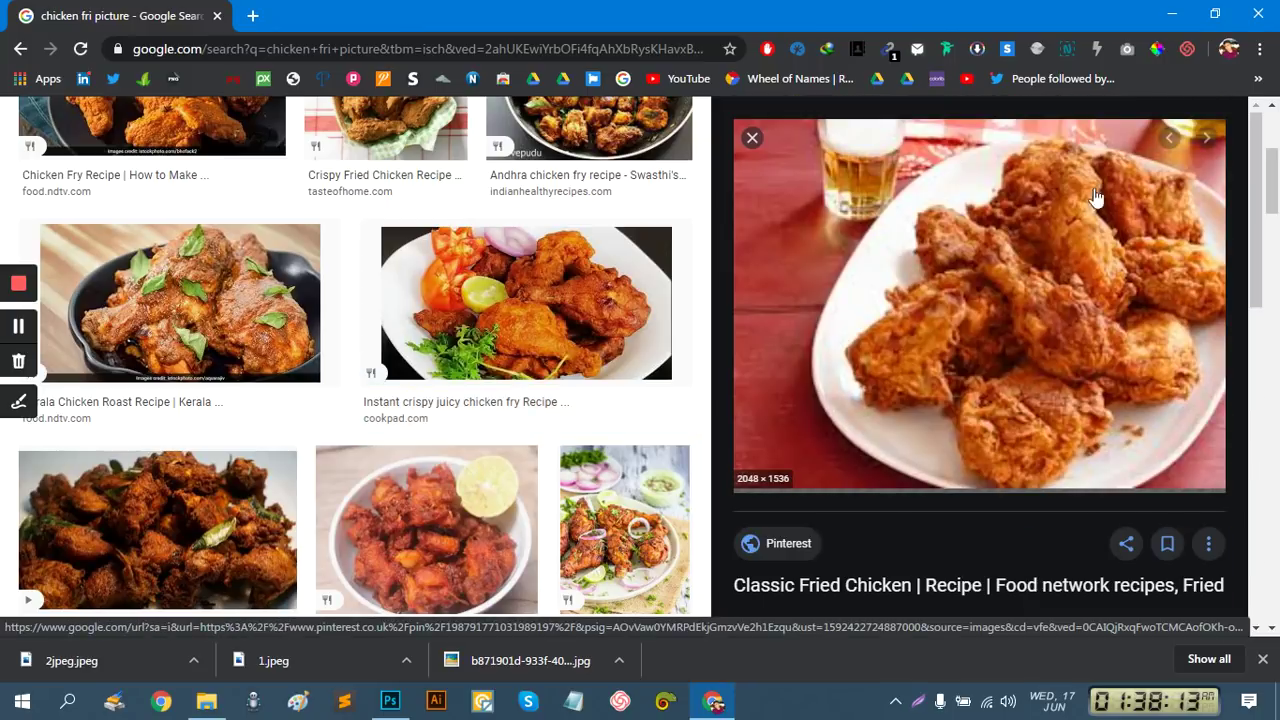
scroll(1050, 328, "down", 5)
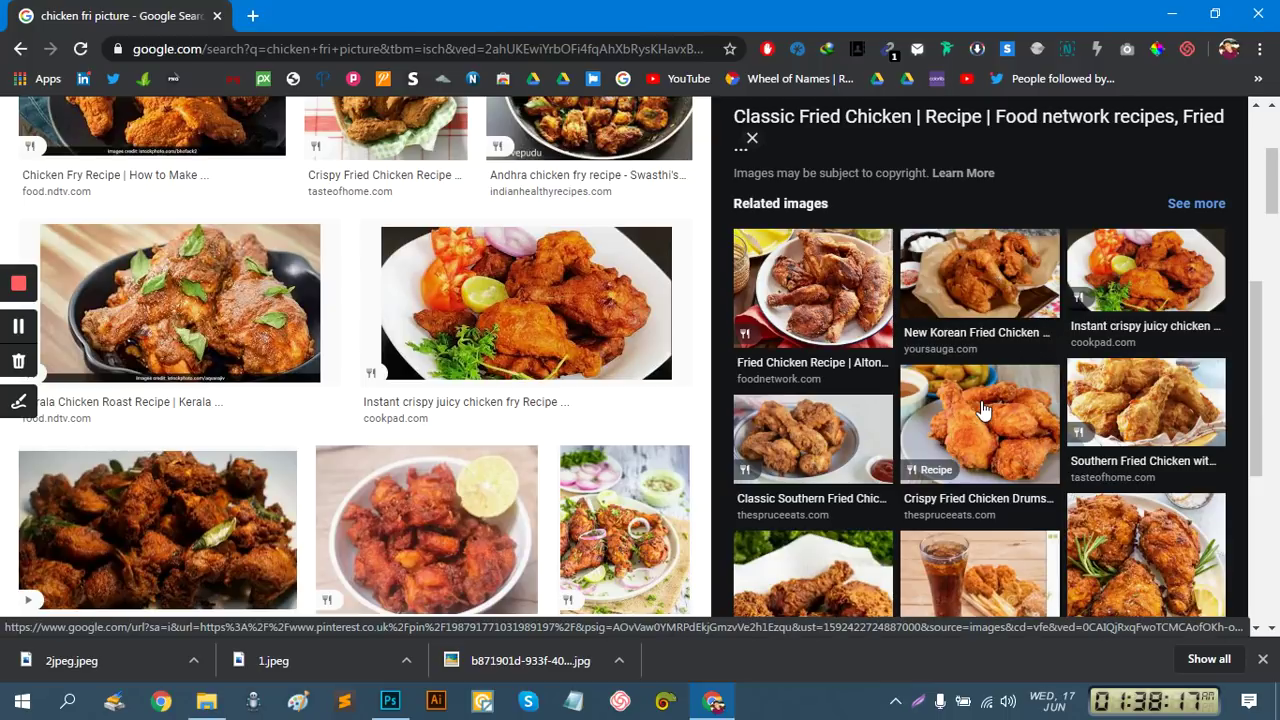
scroll(1130, 350, "down", 2)
left_click(1158, 410)
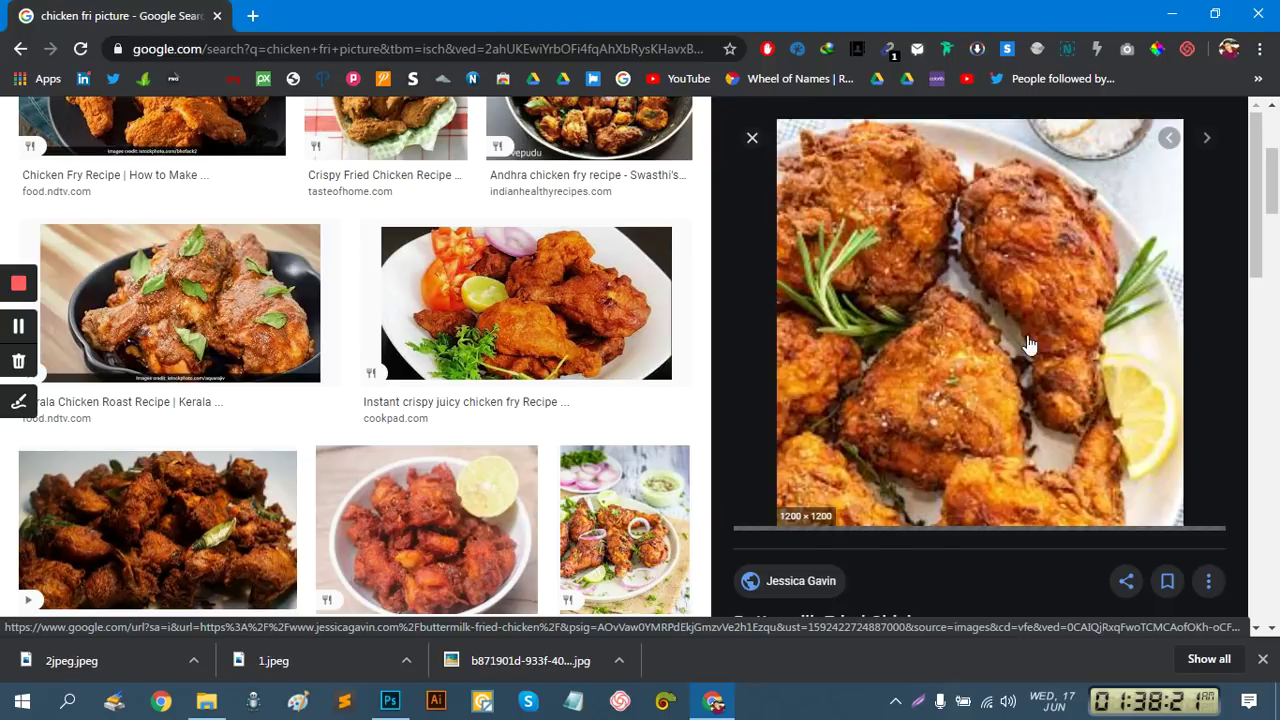
scroll(1205, 404, "down", 3)
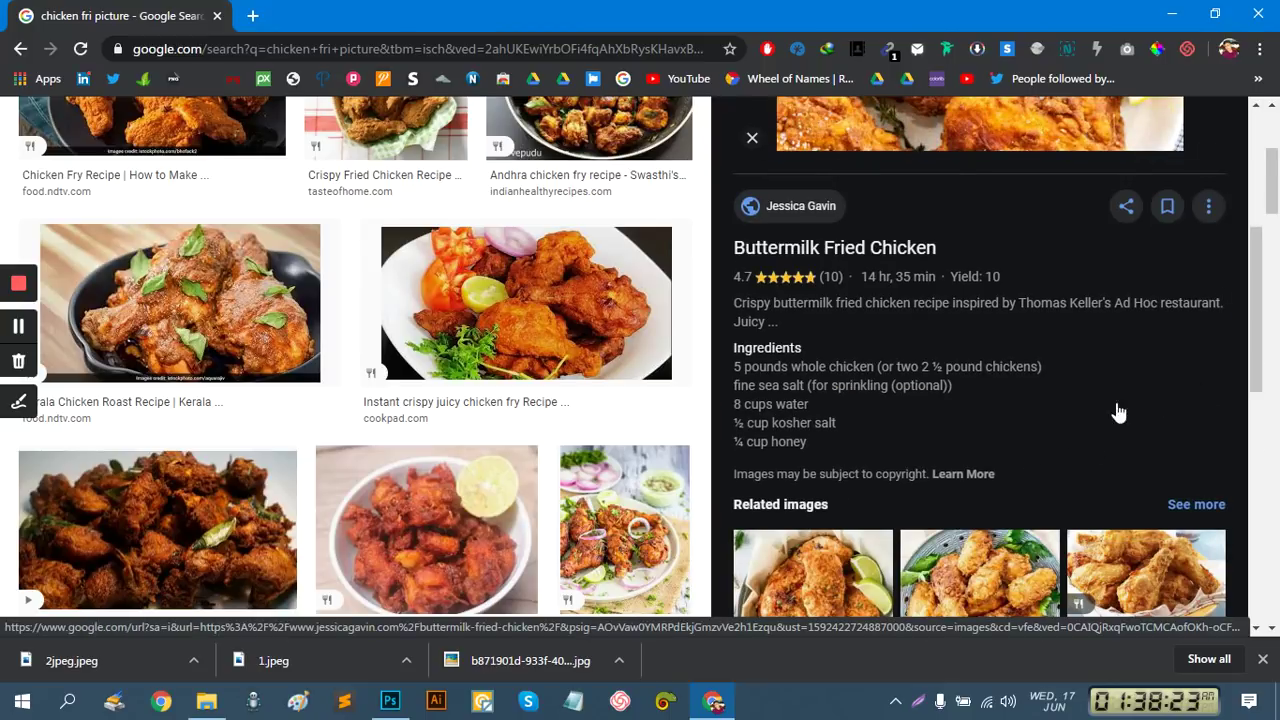
scroll(1118, 412, "down", 5)
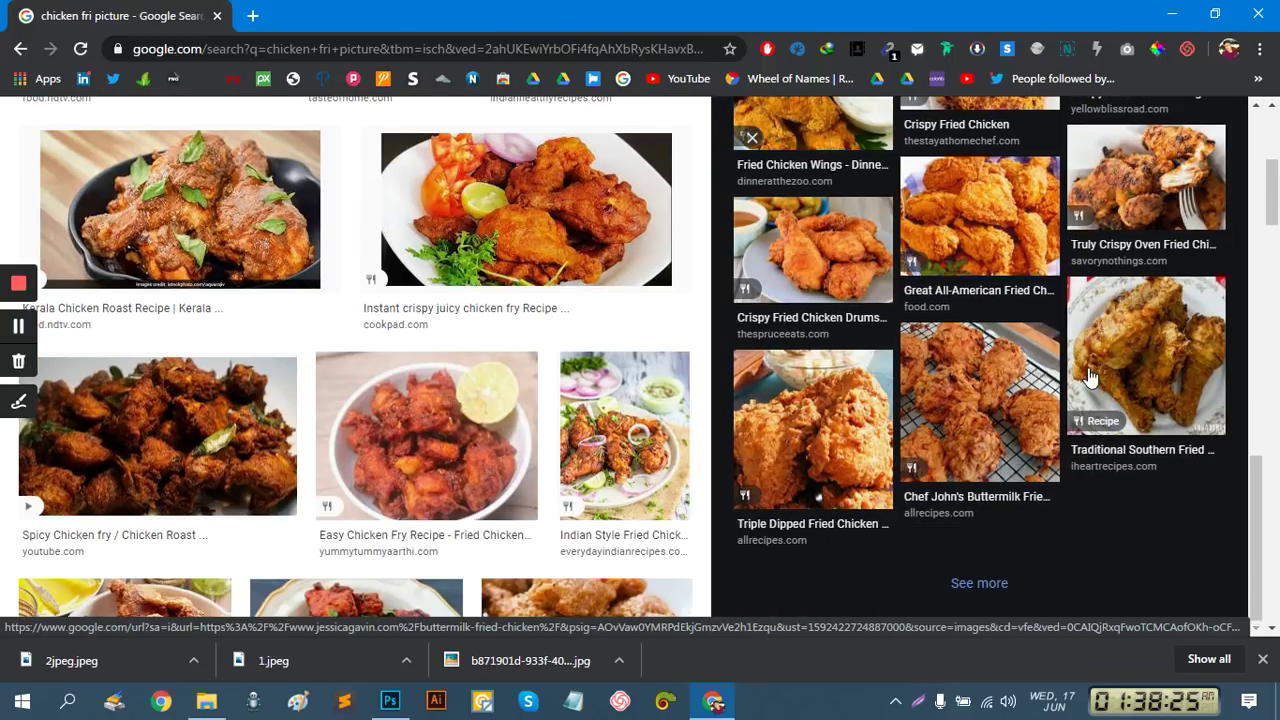
scroll(1090, 376, "up", 2)
scroll(1090, 376, "up", 6)
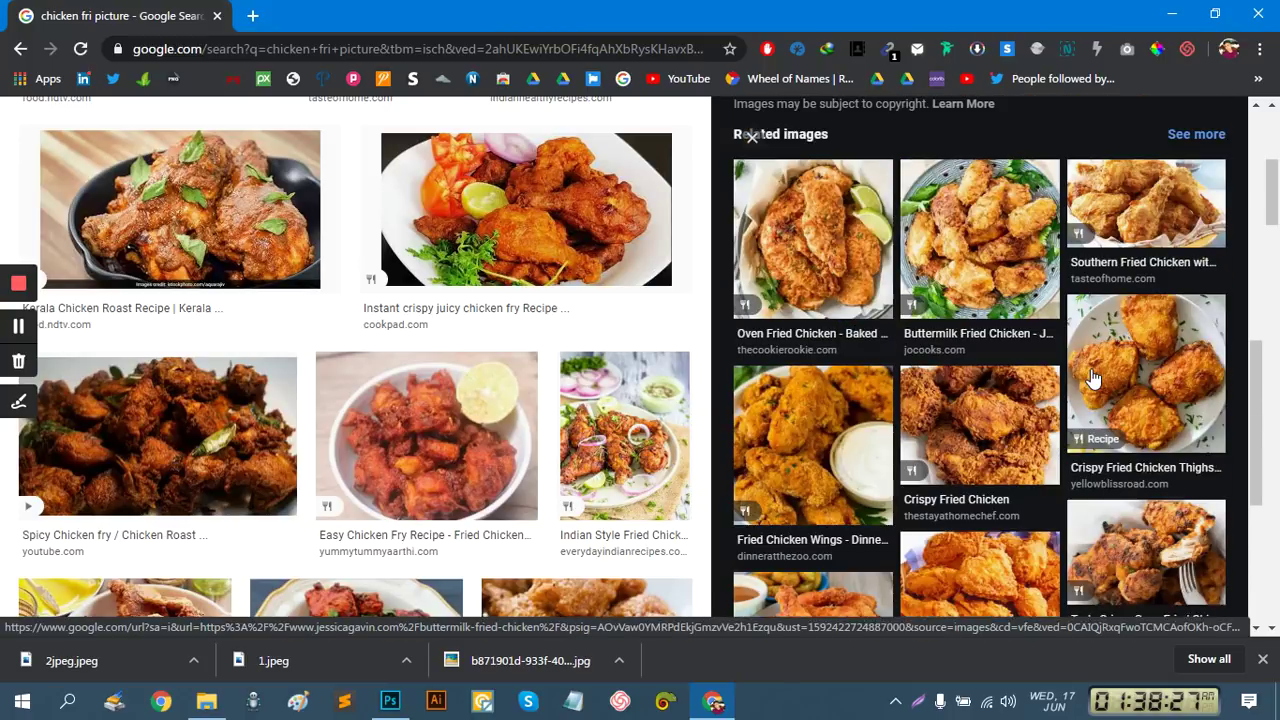
right_click(926, 281)
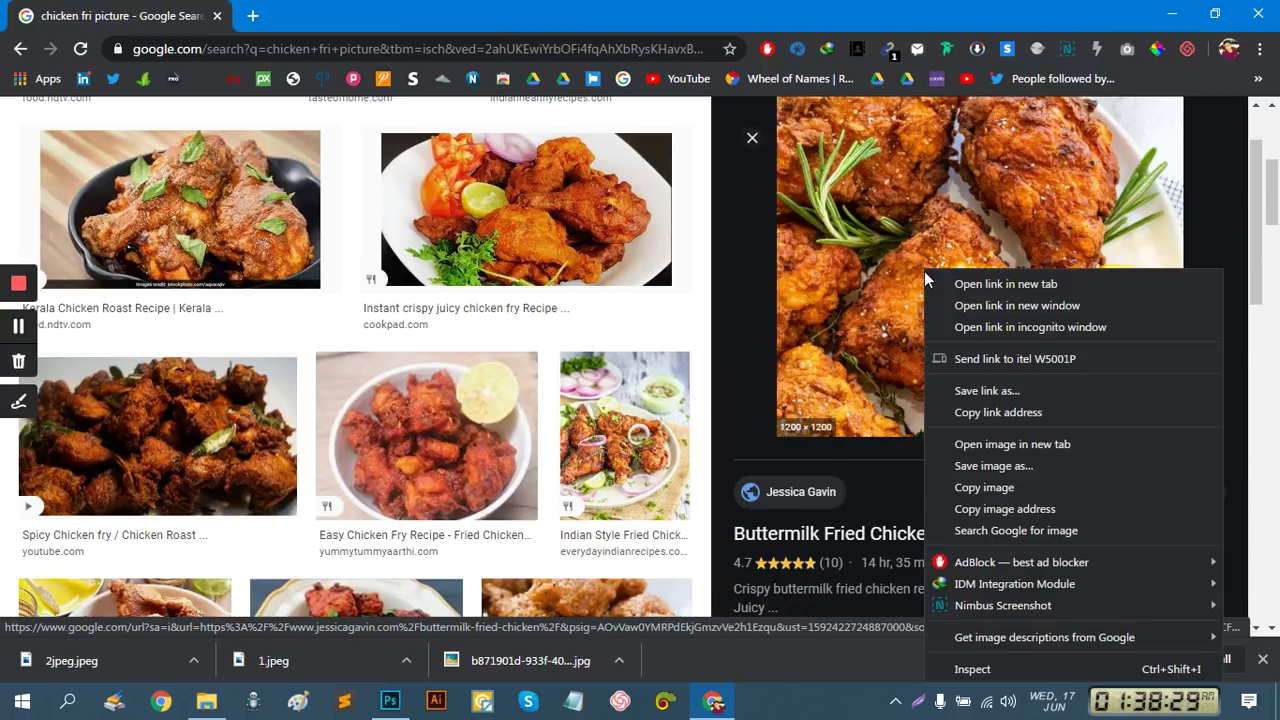
scroll(400, 455, "down", 5)
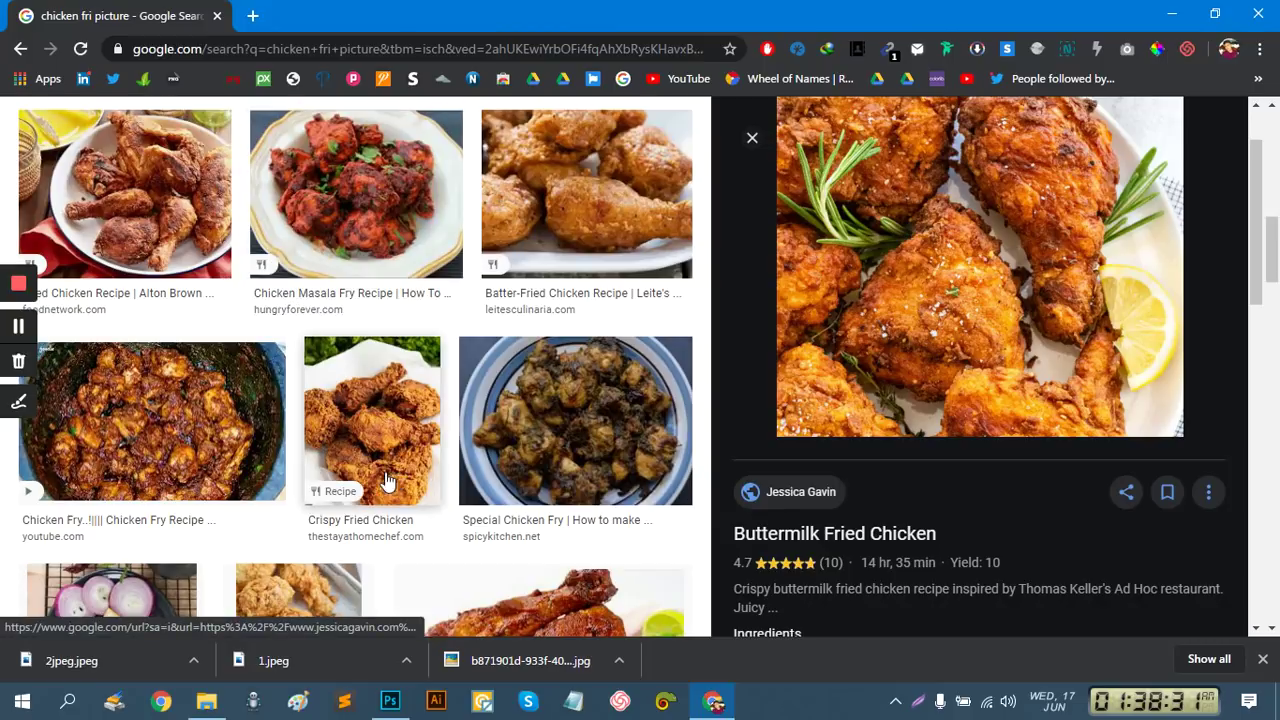
scroll(395, 483, "down", 10)
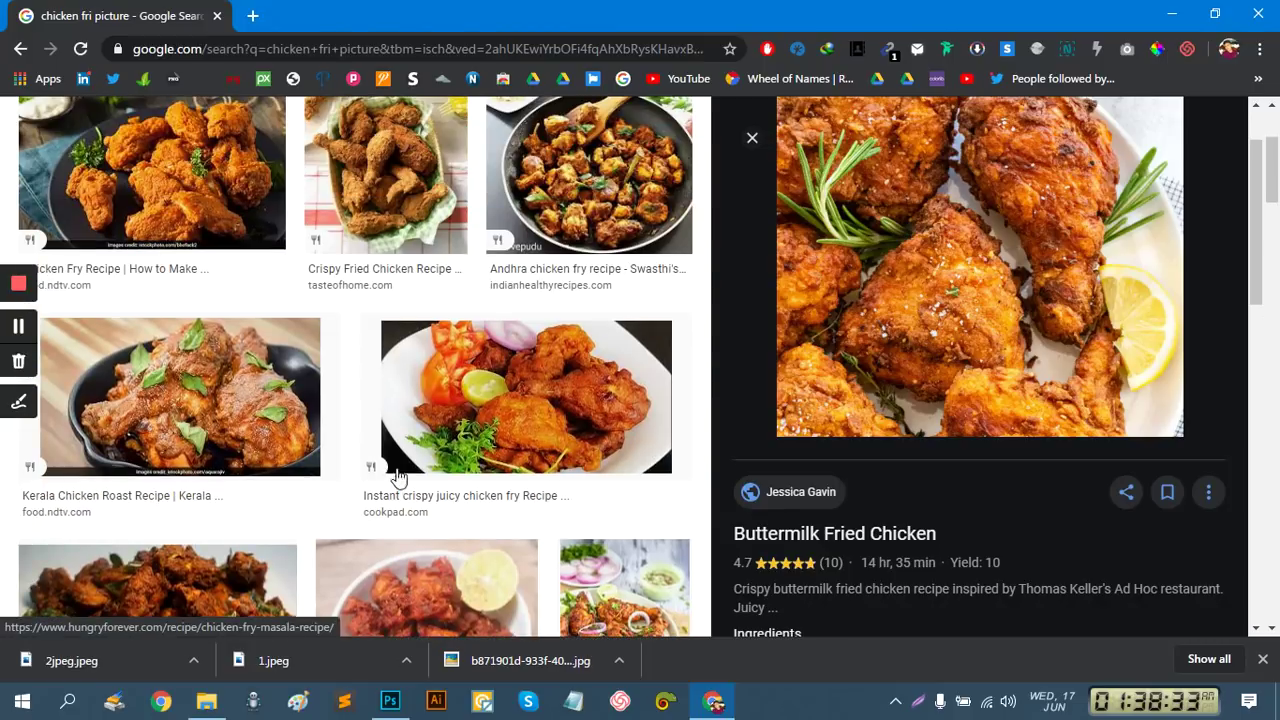
Compare the Instant crispy chicken fry and Spicy Chicken Fry previews without saving either
left_click(397, 478)
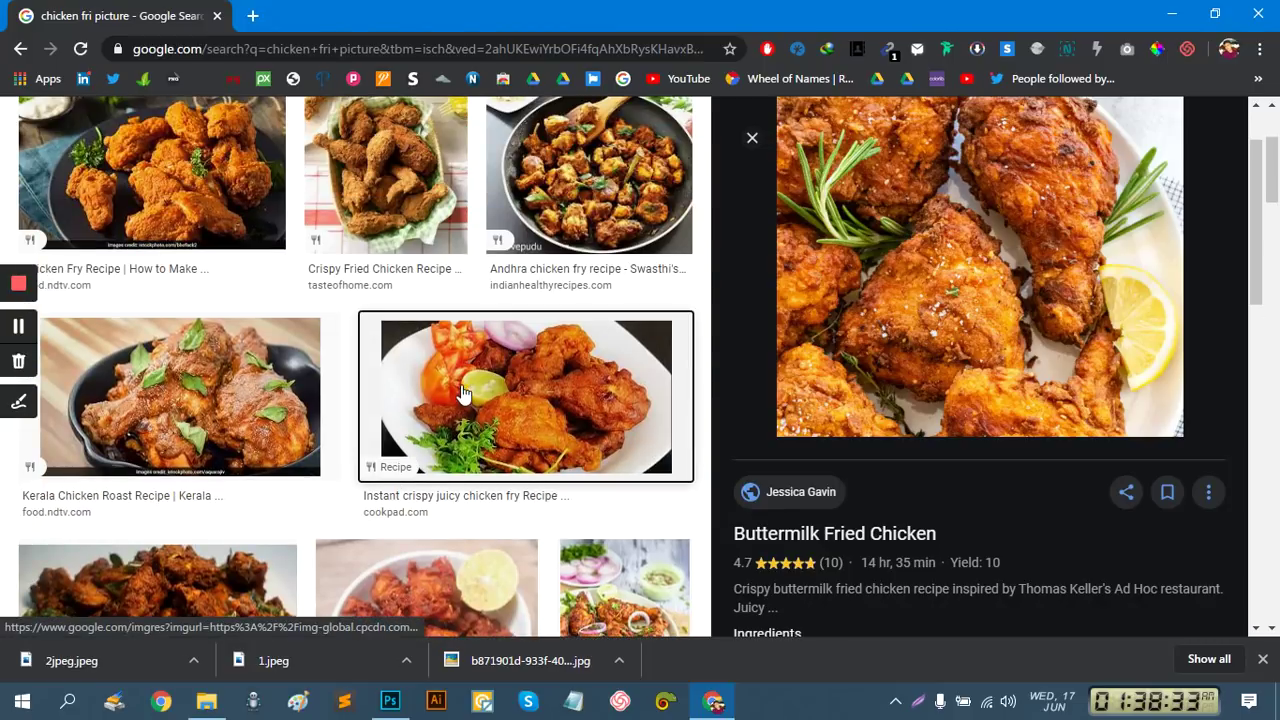
scroll(1122, 362, "down", 5)
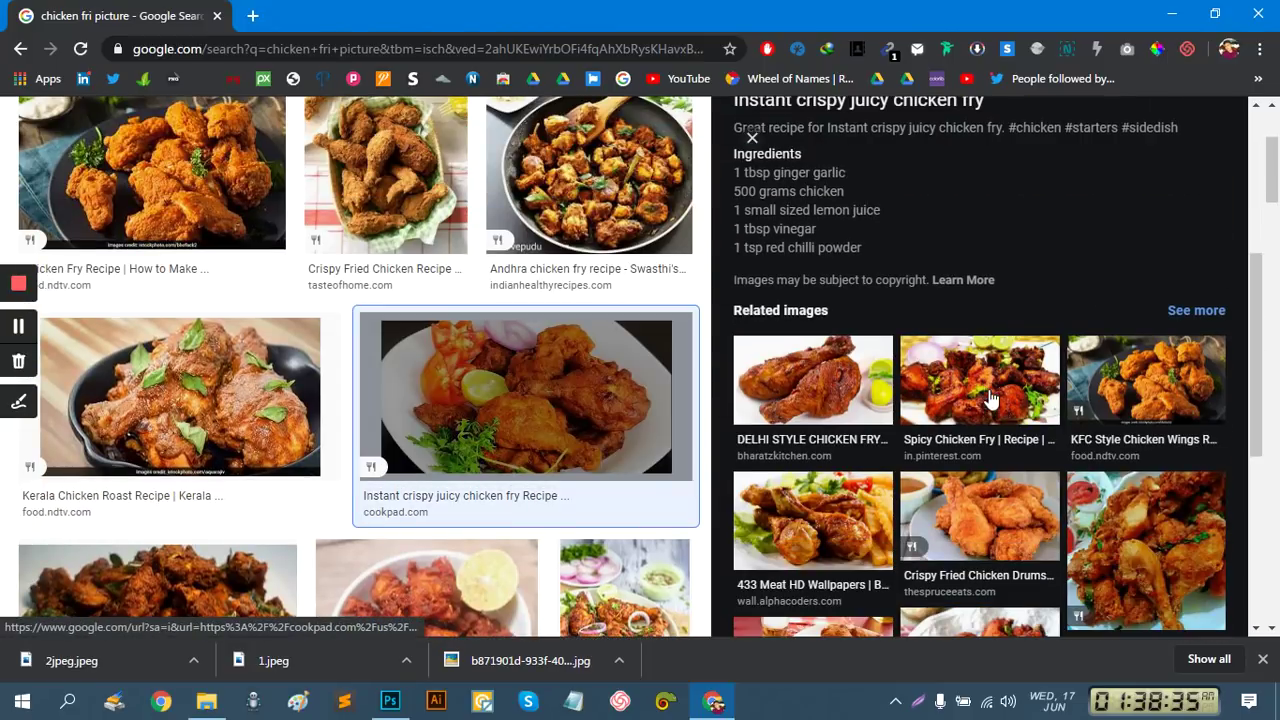
left_click(990, 398)
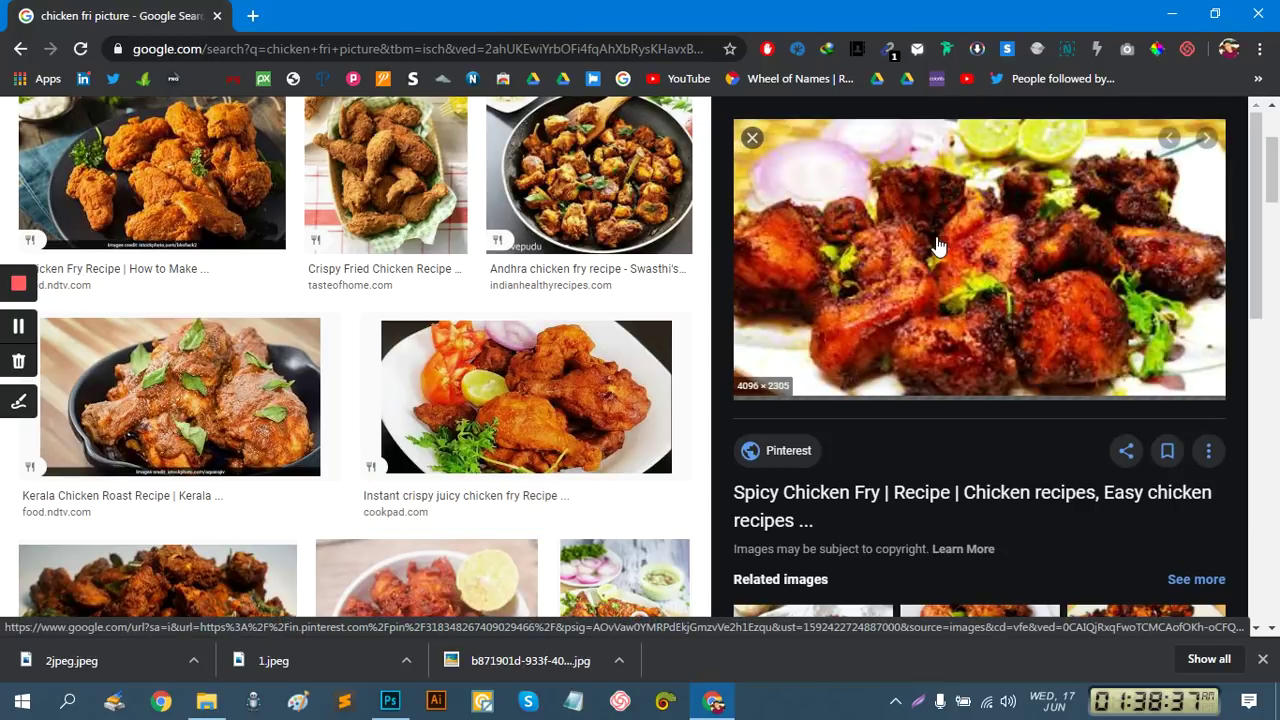
right_click(937, 240)
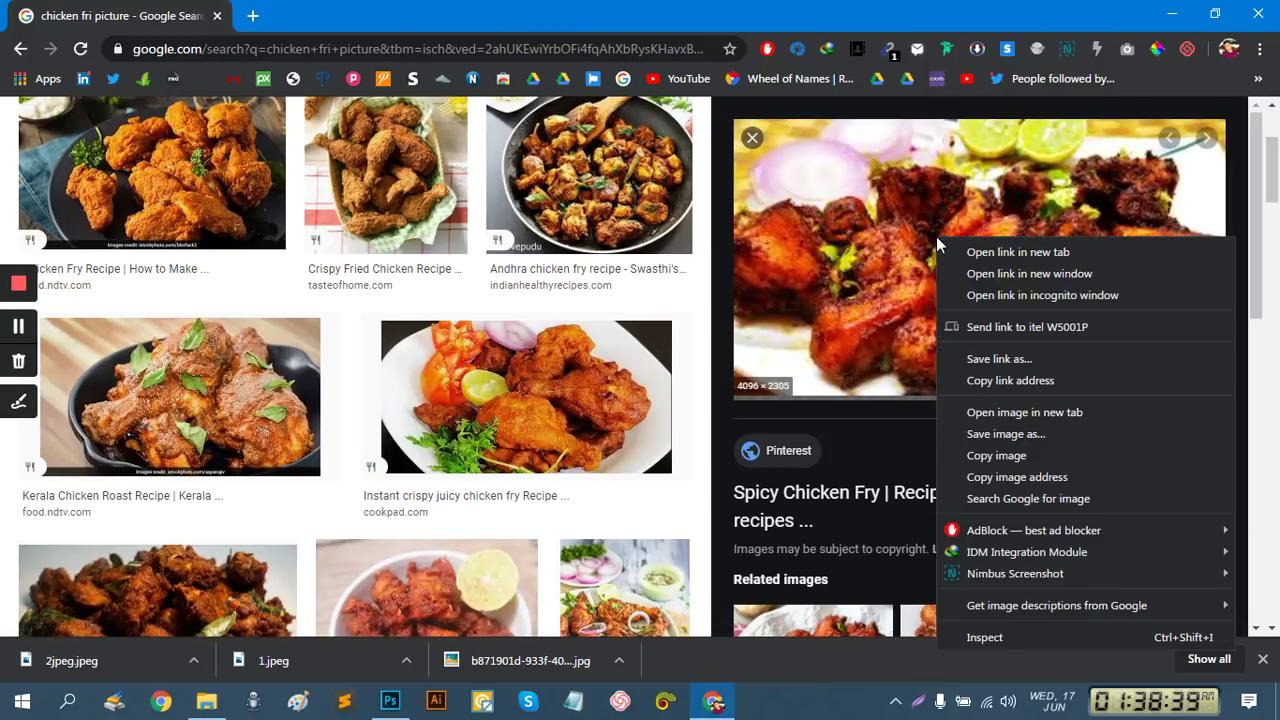
left_click(806, 452)
scroll(1181, 415, "down", 5)
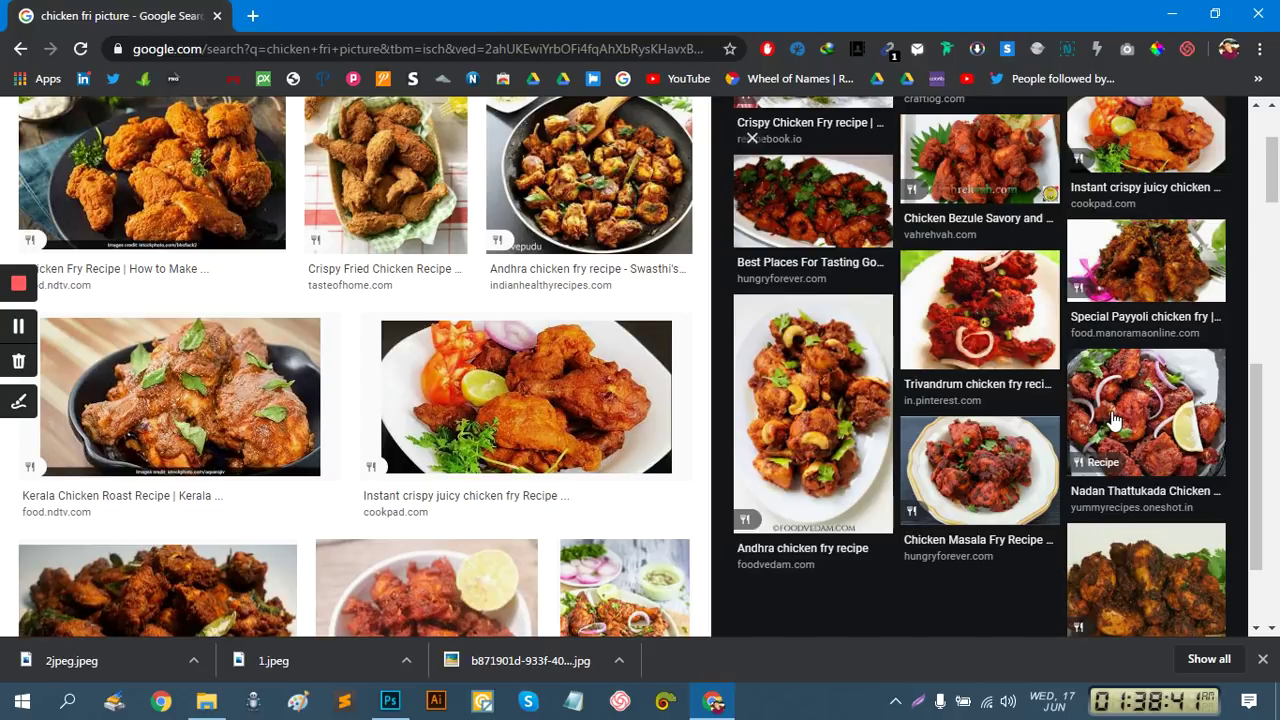
scroll(1115, 420, "up", 2)
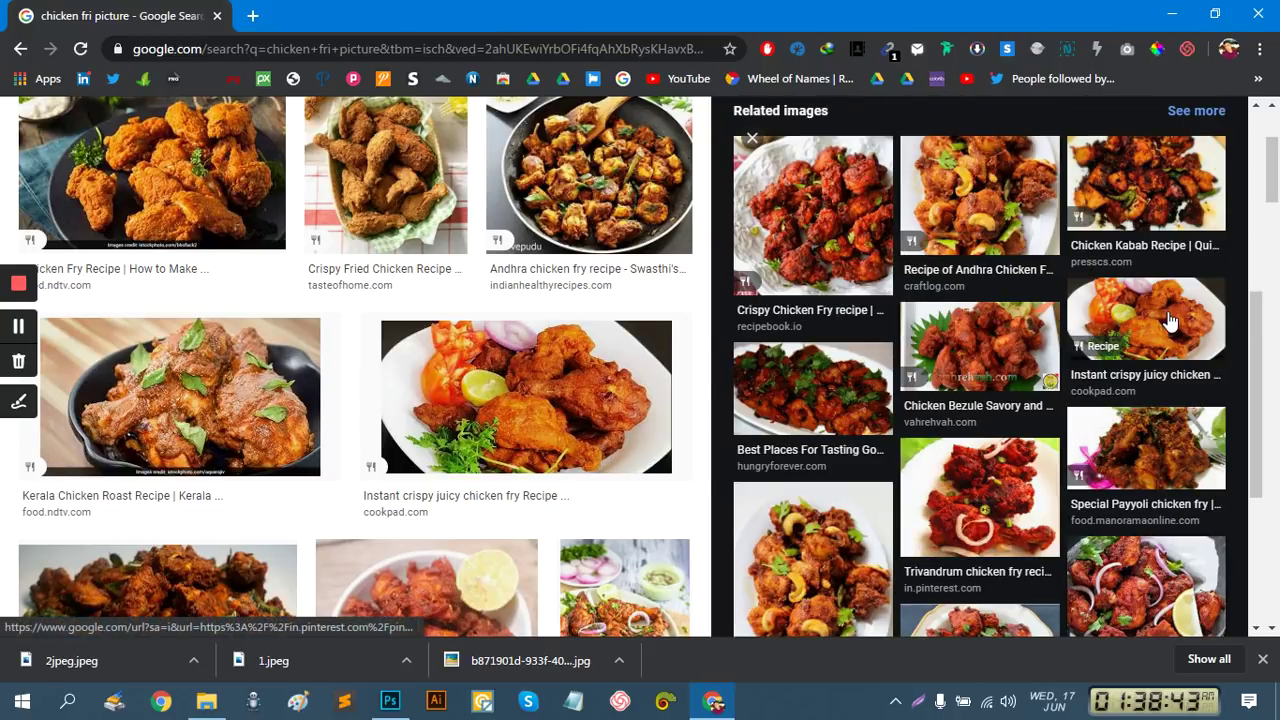
Save the Instant crispy juicy chicken fry image to the Desktop as photo.jpg
left_click(1170, 321)
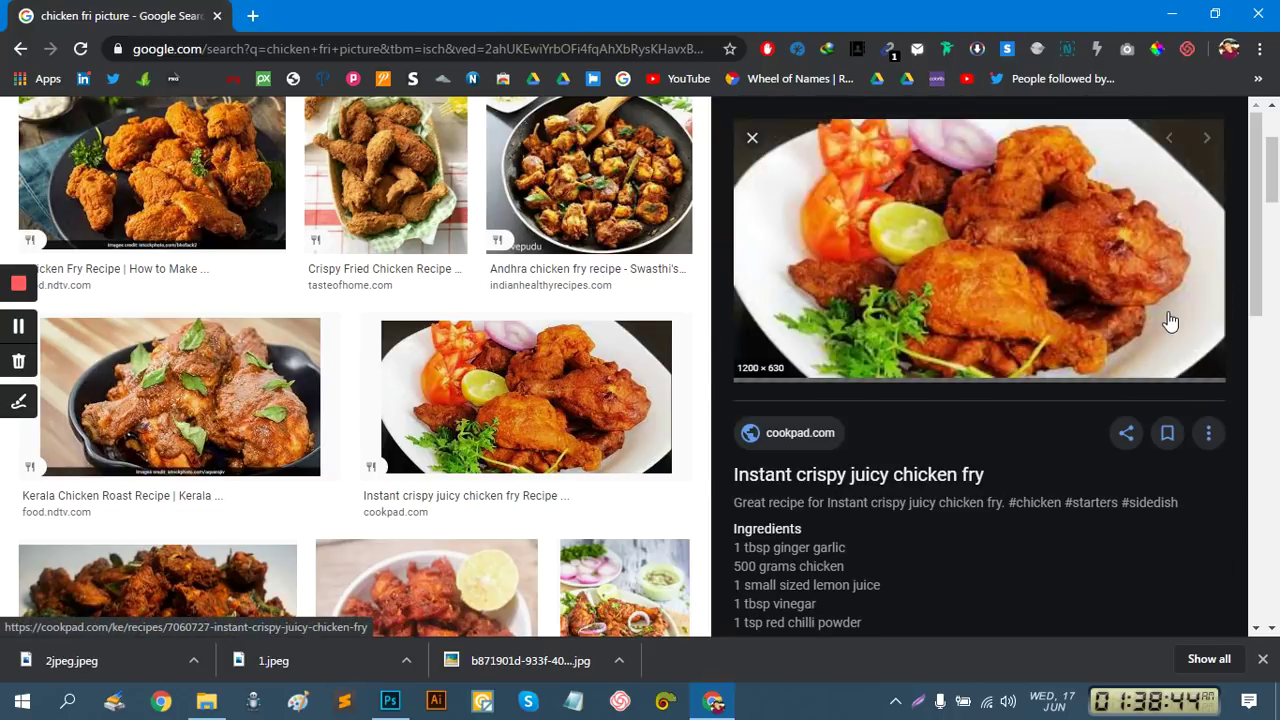
right_click(955, 238)
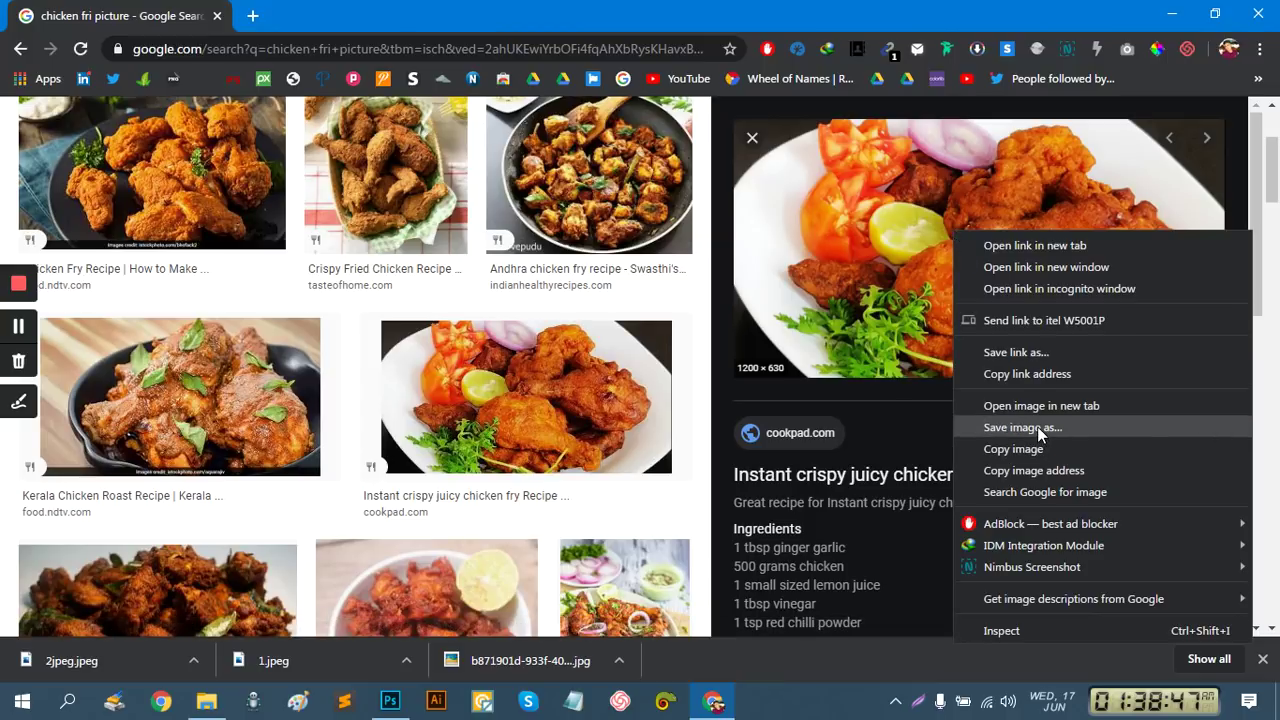
left_click(1040, 427)
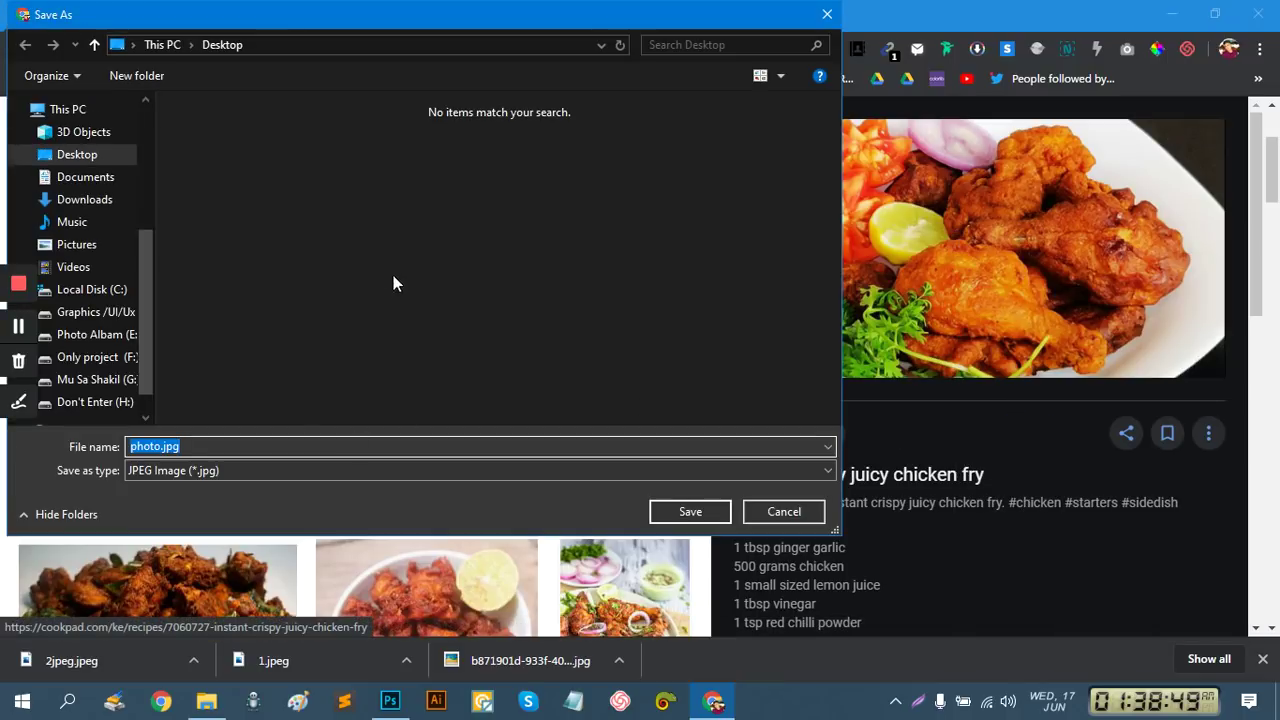
left_click(721, 517)
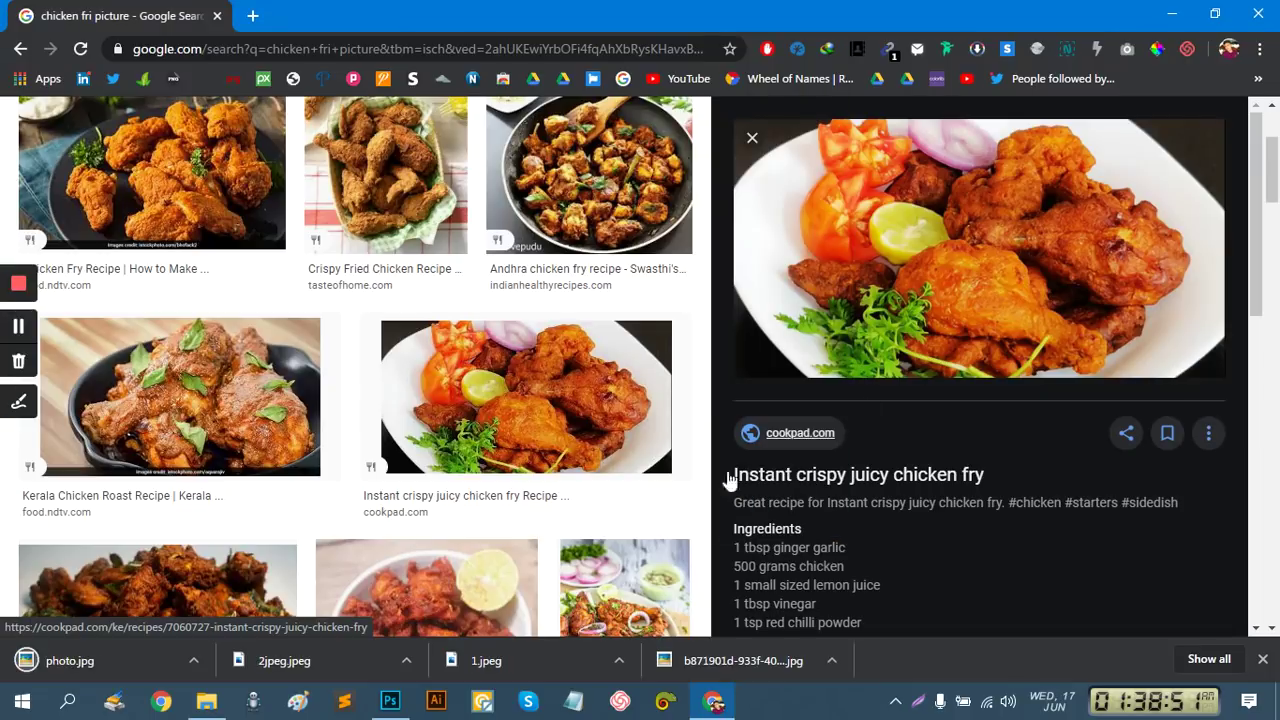
left_click(752, 138)
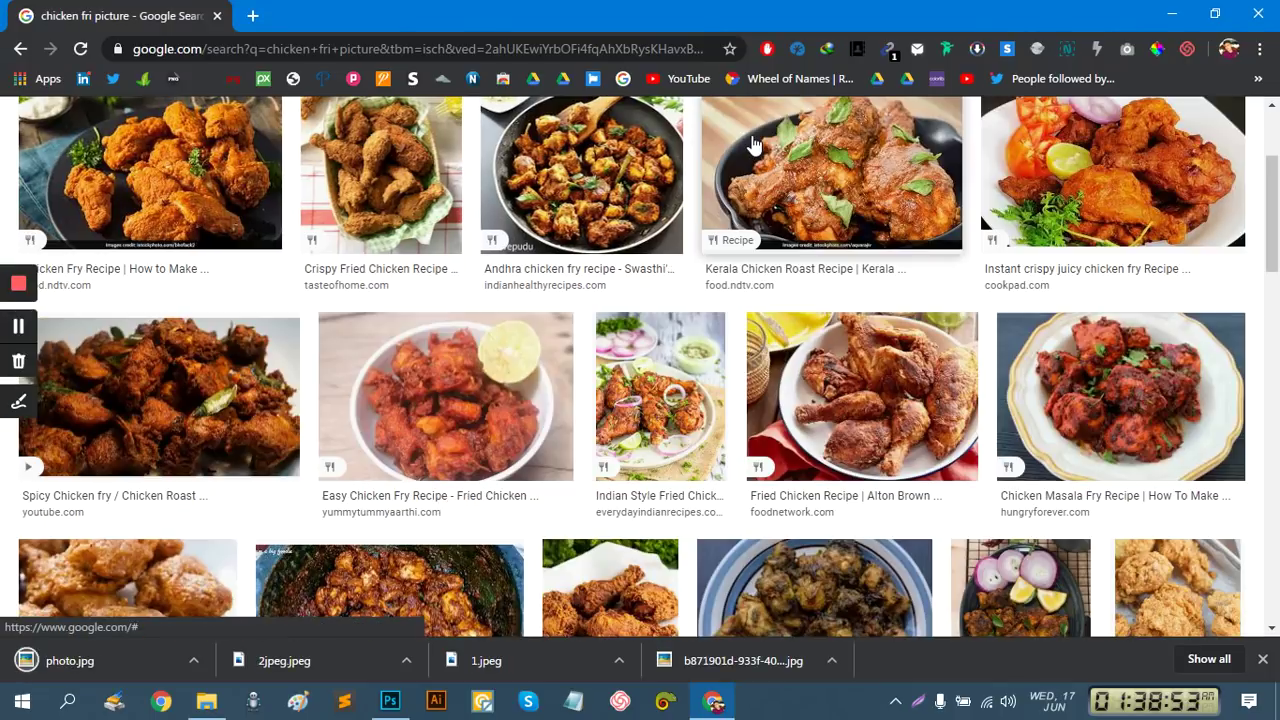
scroll(507, 323, "up", 2)
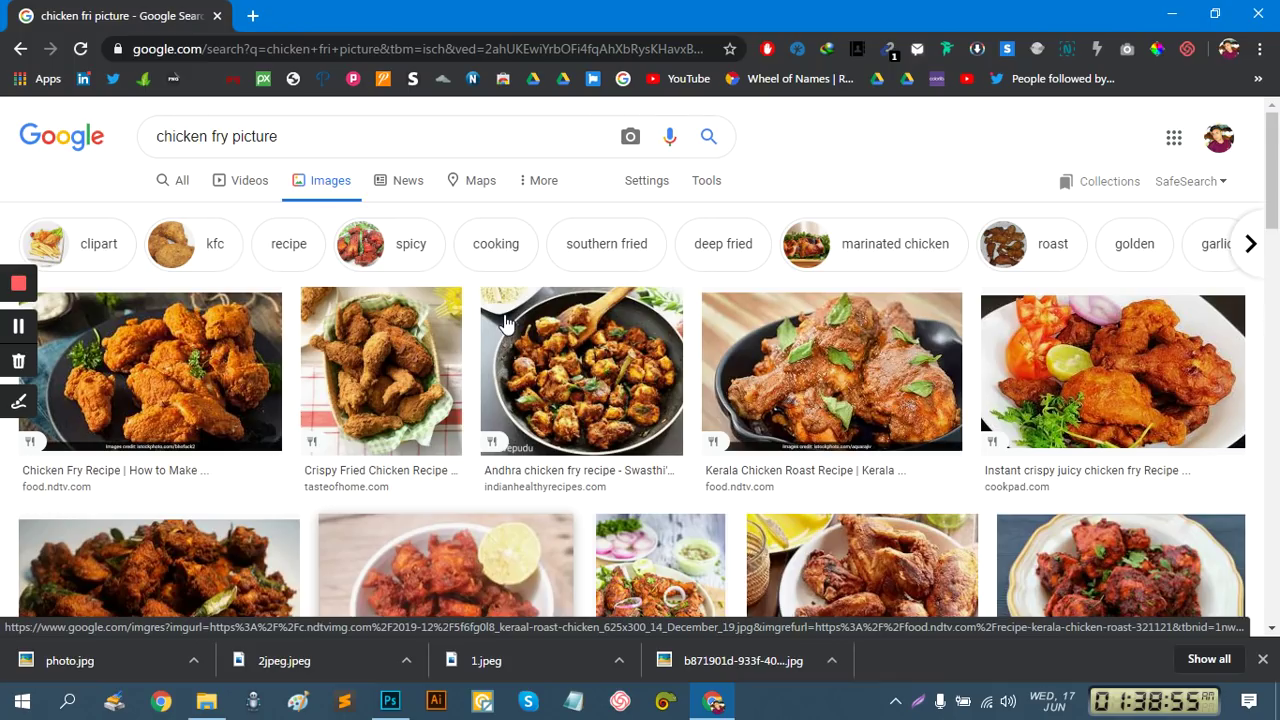
Replace the chicken fry query with 'pizza' and run the image search
left_click(225, 135)
key("BackSpace")
type("y")
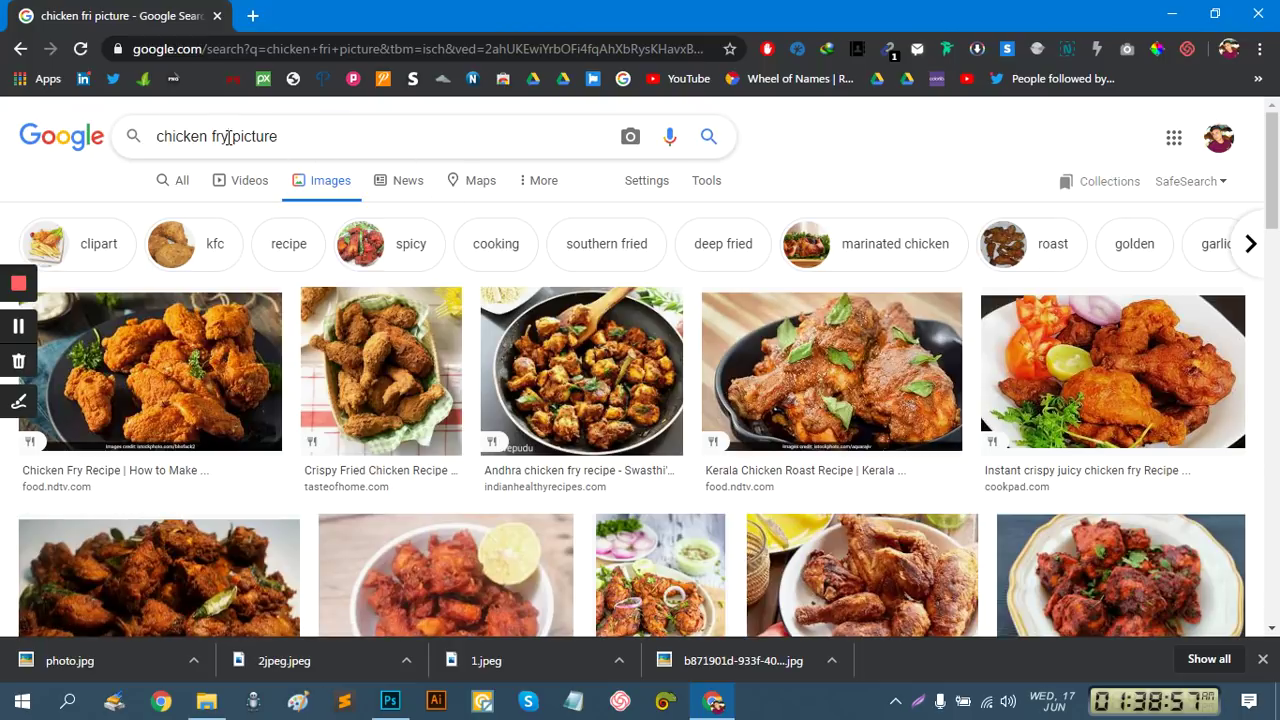
left_click_drag(229, 136, 75, 145)
type("pi")
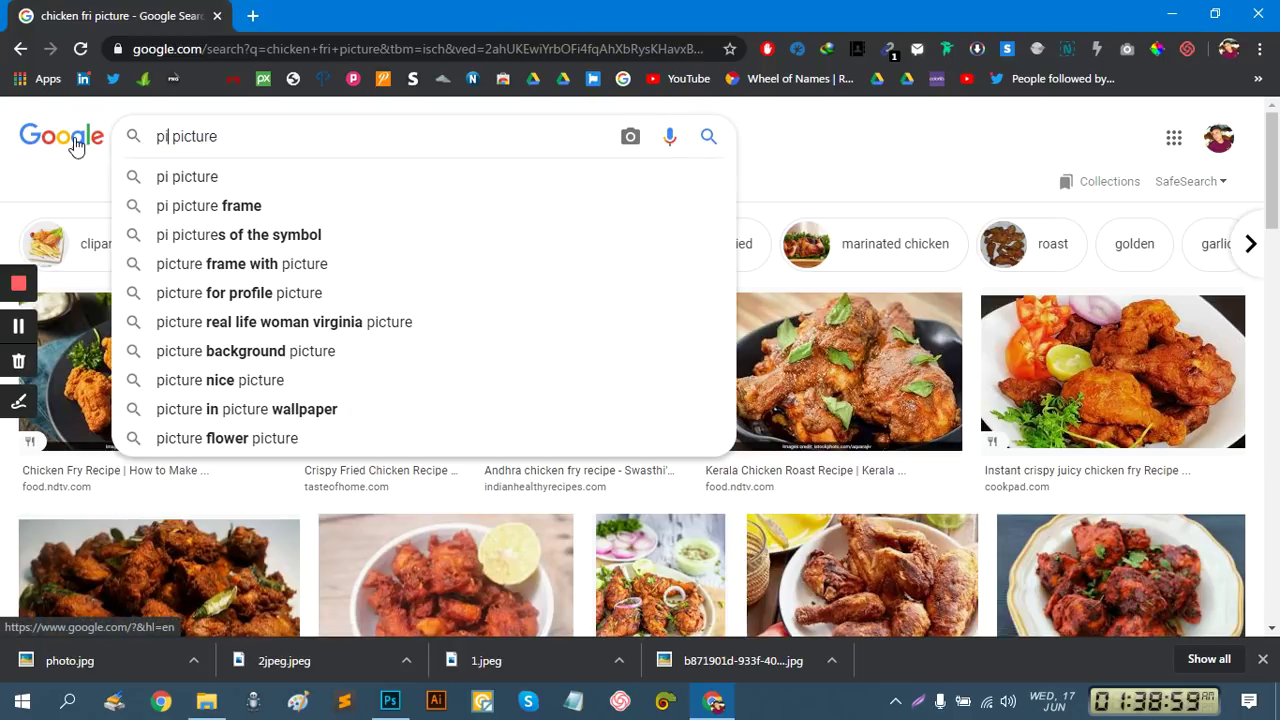
type("zza")
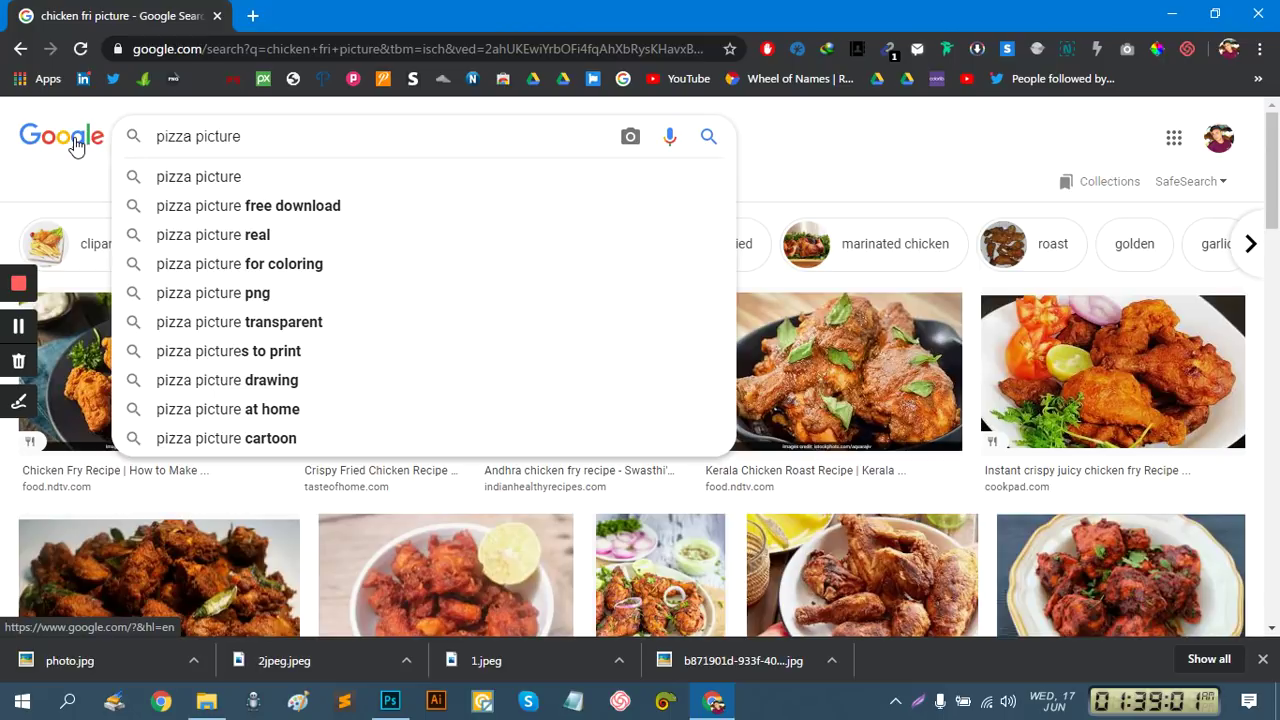
left_click(193, 180)
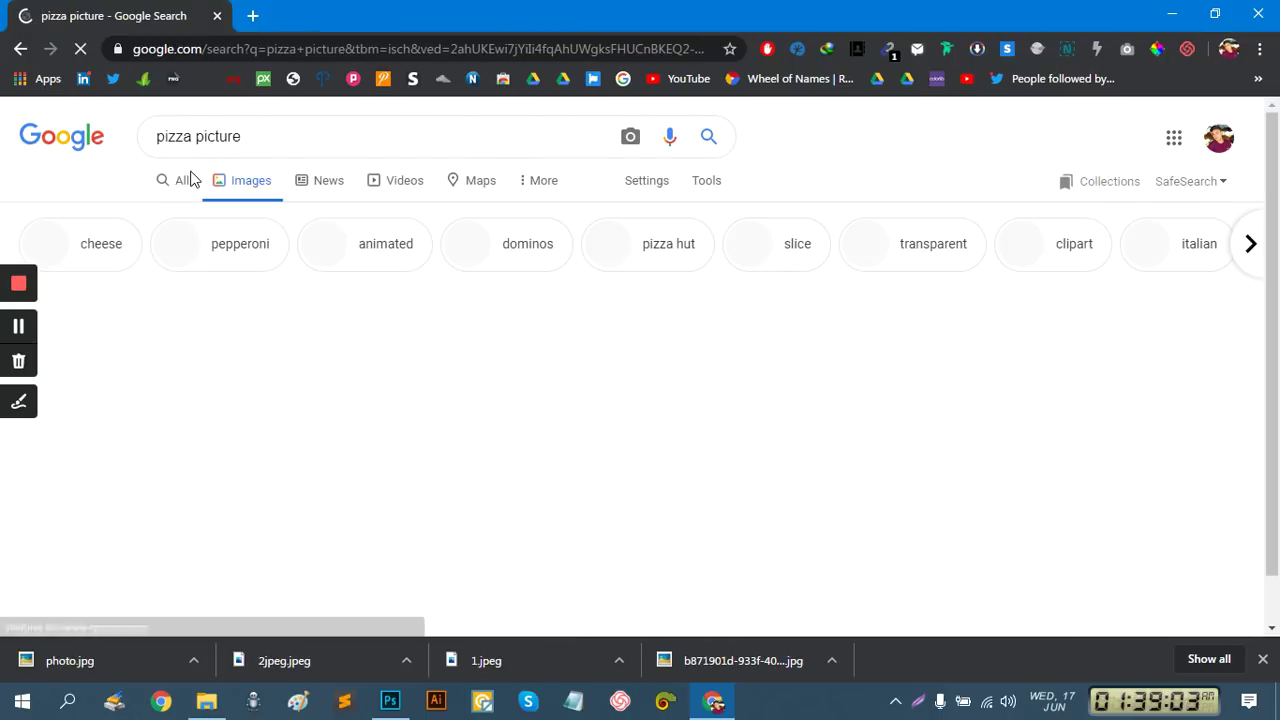
Preview the Getty cheese-pull pizza and related Pizza Pan images
scroll(337, 183, "down", 2)
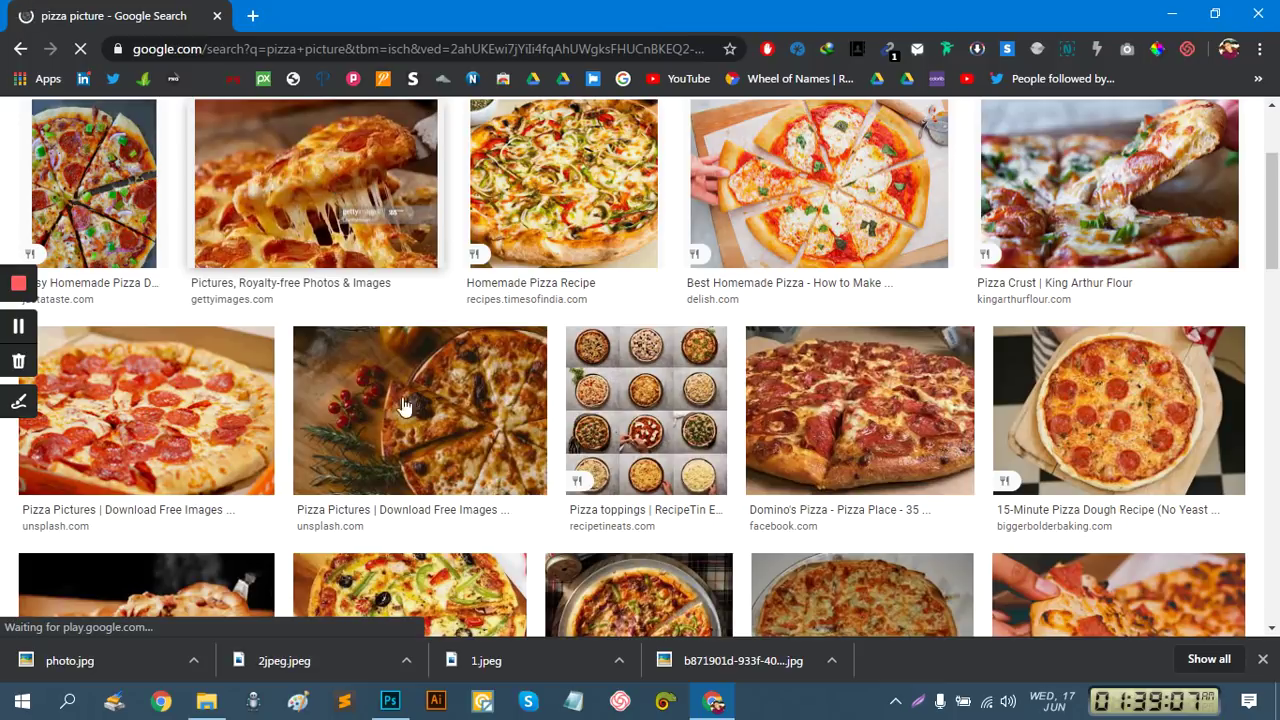
scroll(520, 397, "down", 2)
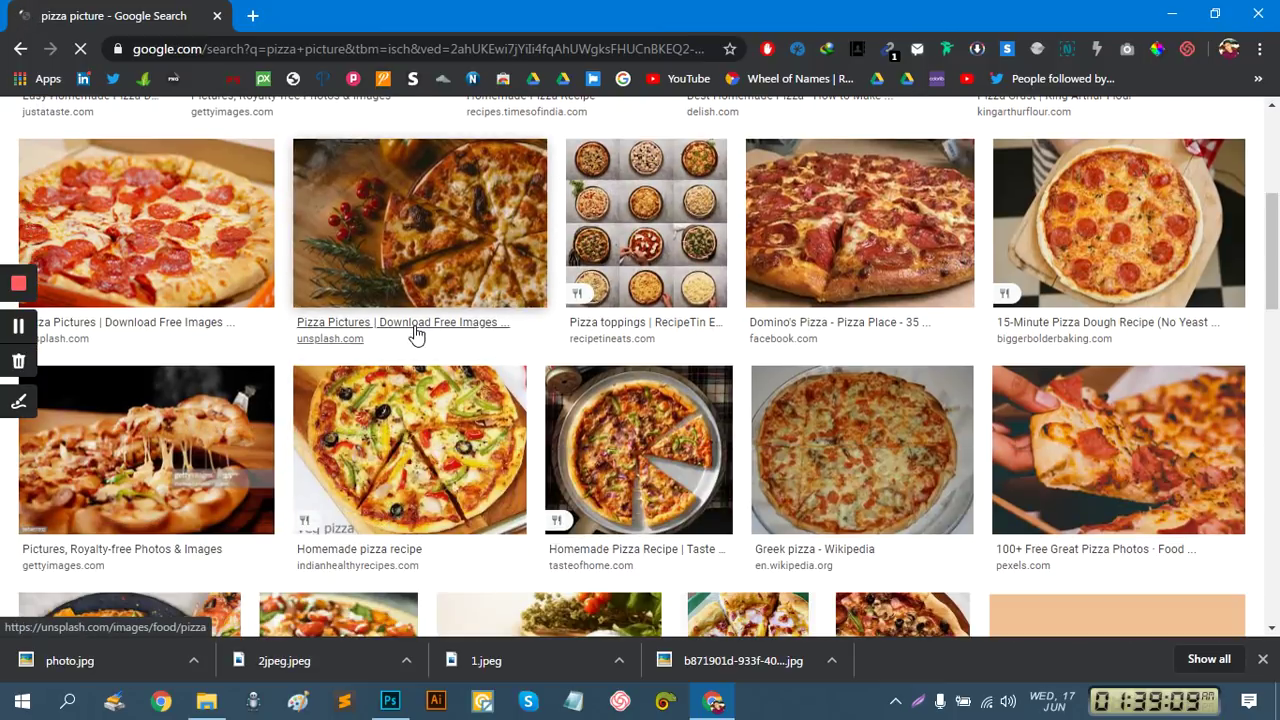
left_click(118, 436)
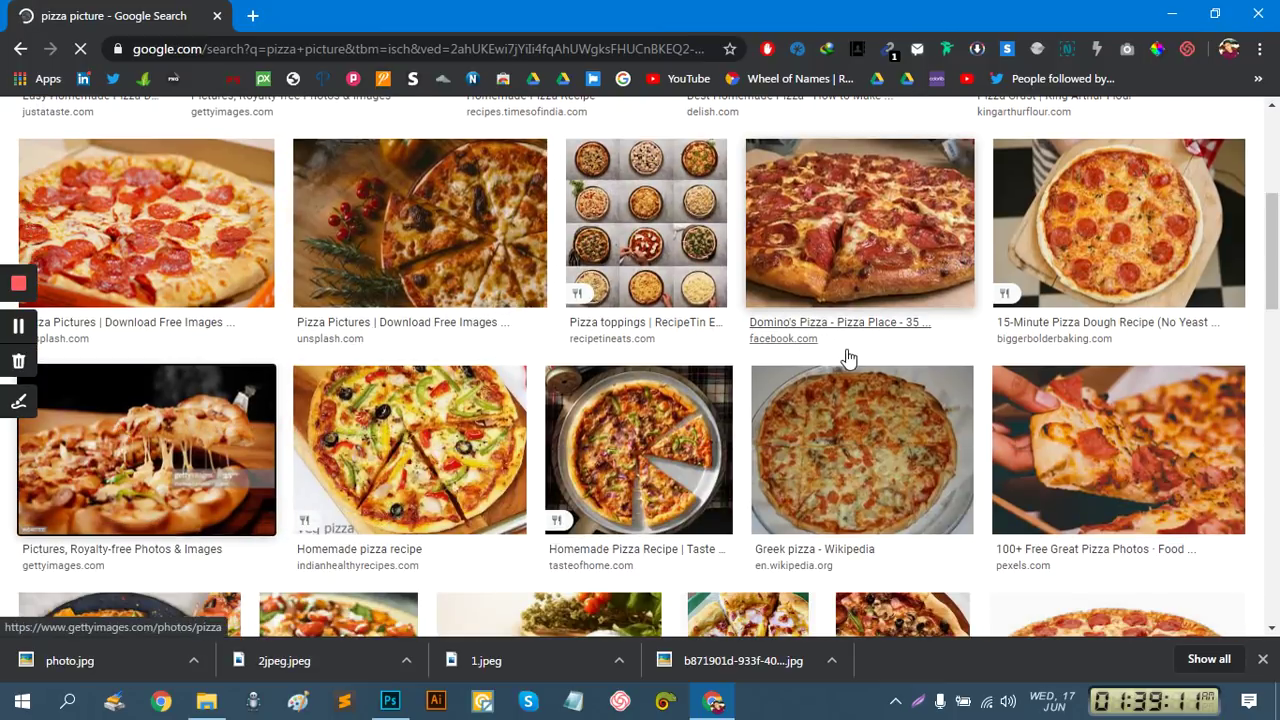
scroll(1014, 295, "down", 2)
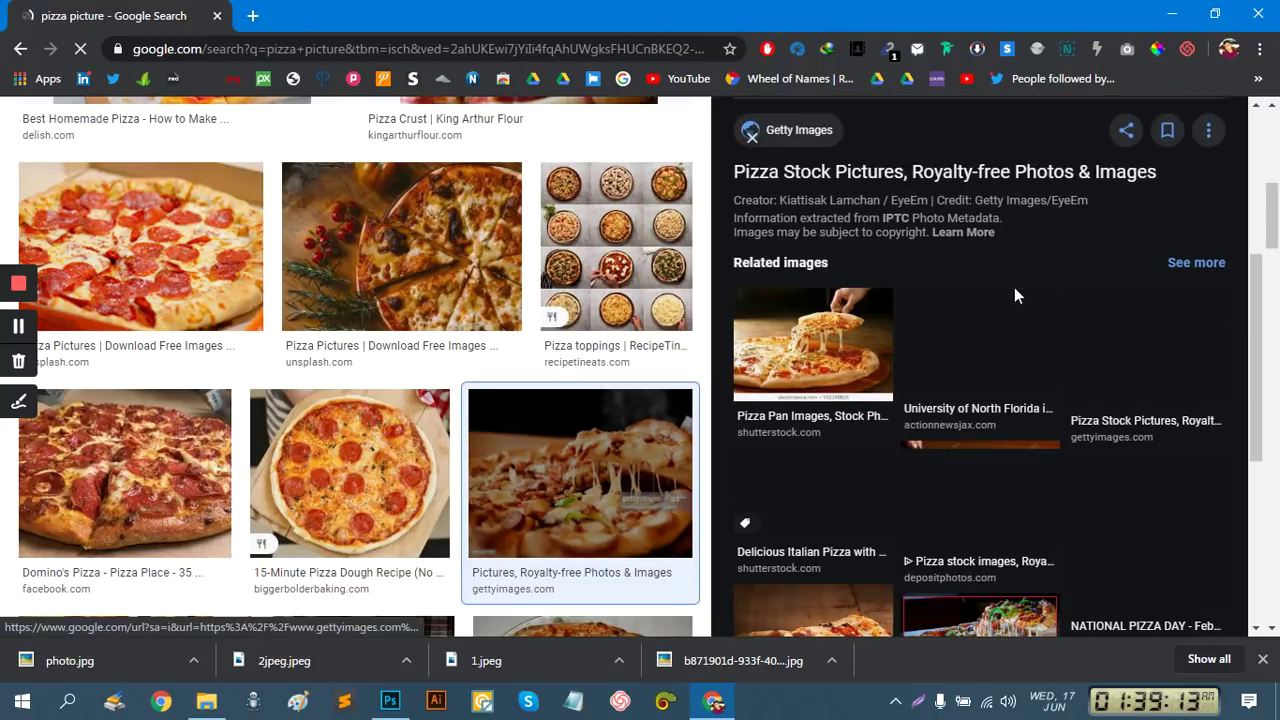
left_click(809, 322)
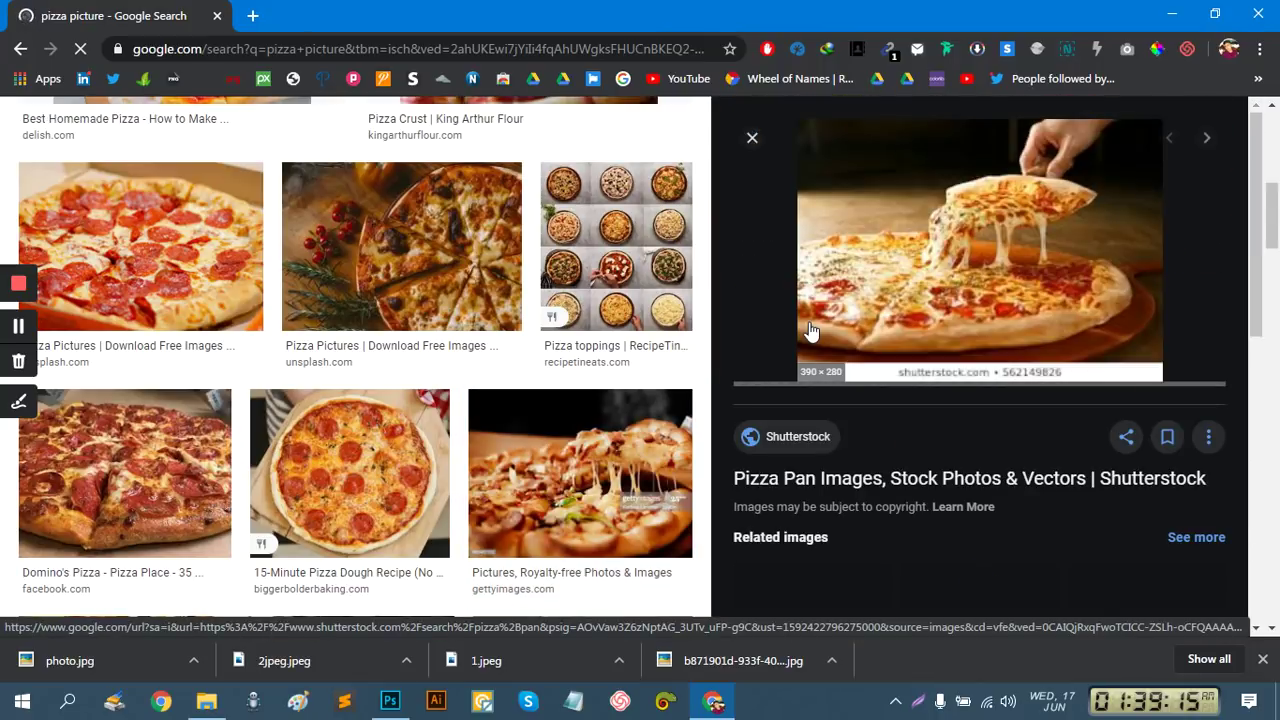
scroll(1073, 295, "down", 2)
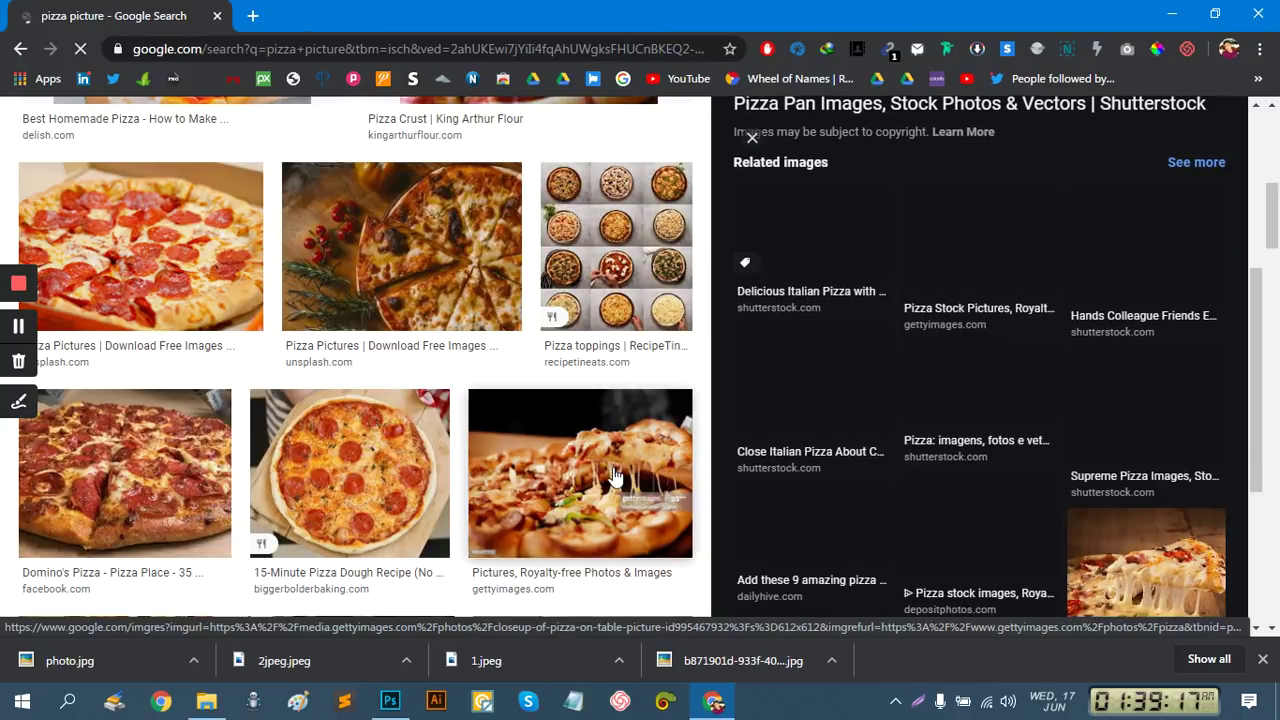
left_click(615, 478)
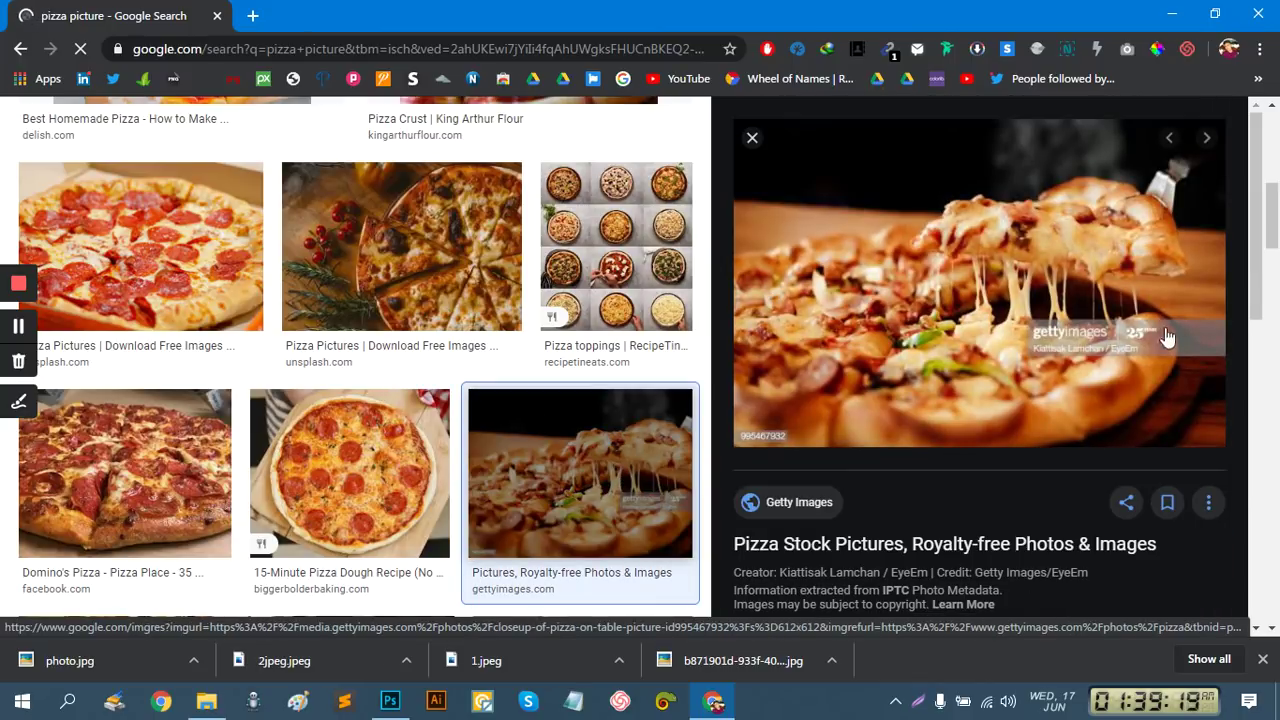
scroll(978, 403, "down", 1)
scroll(978, 403, "down", 2)
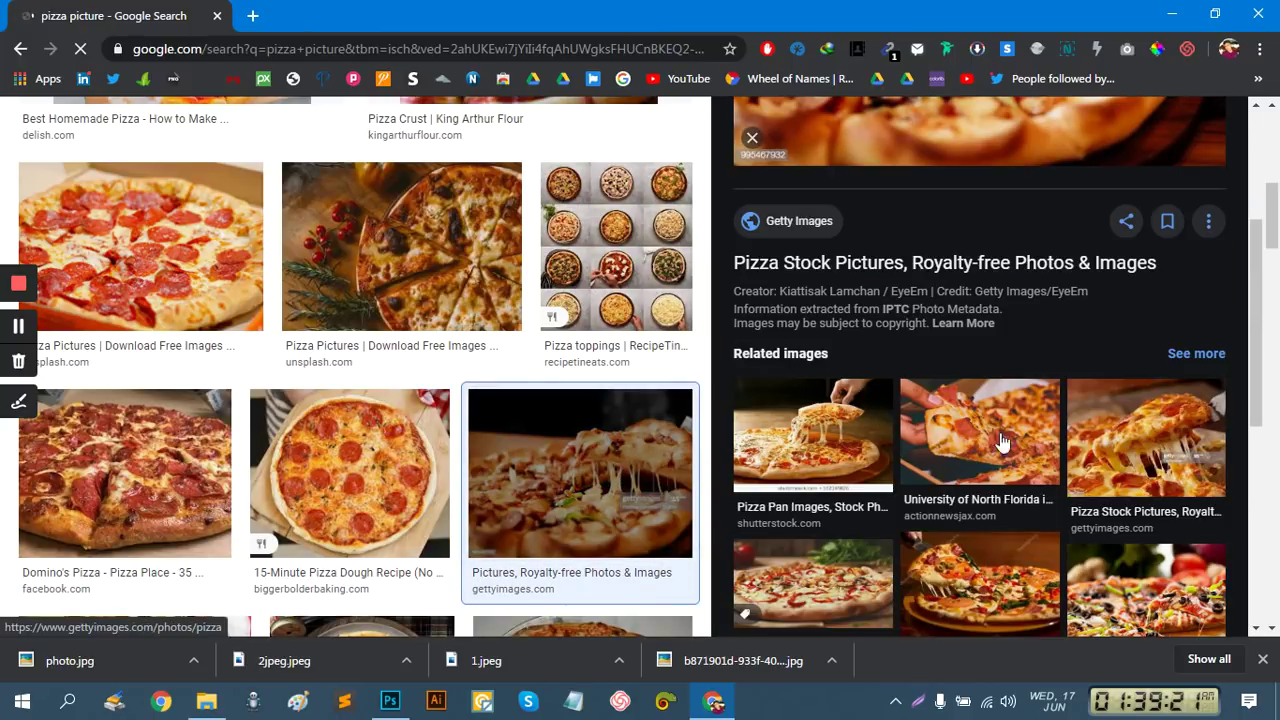
scroll(1003, 444, "down", 2)
scroll(1198, 424, "down", 2)
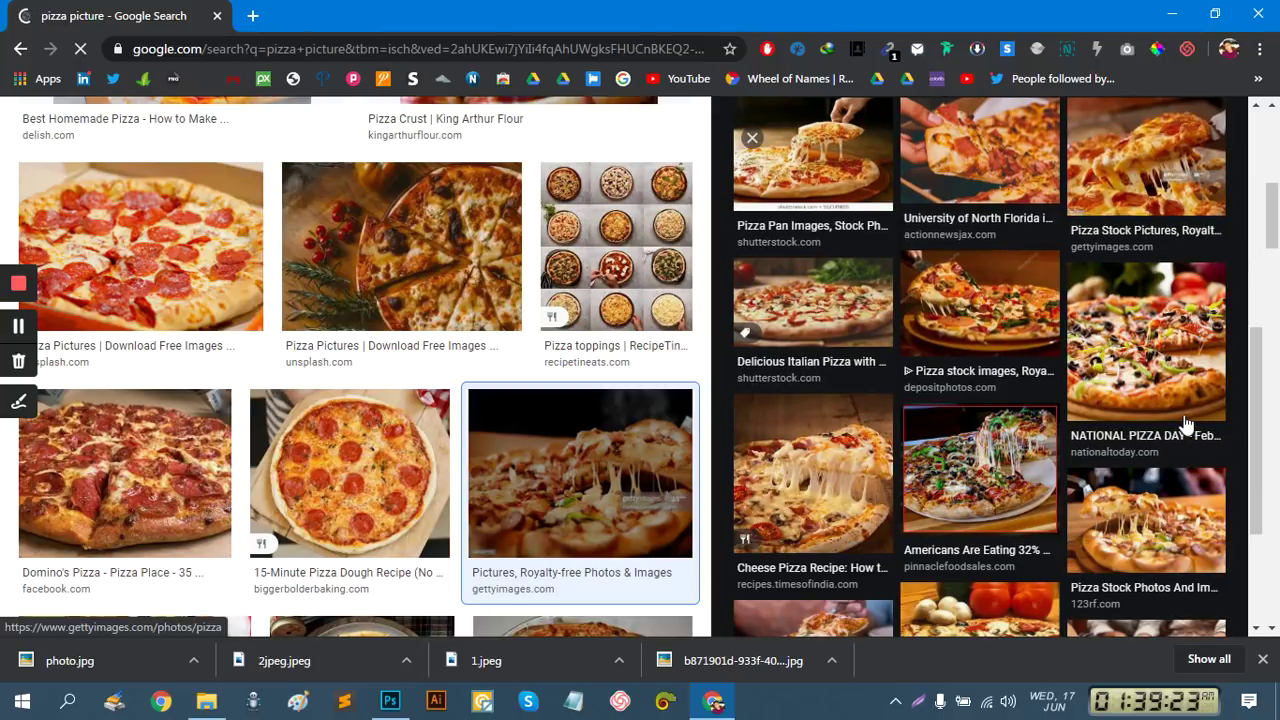
Preview the green-pepper pizza and the Boston Pizza image and its source site
left_click(981, 470)
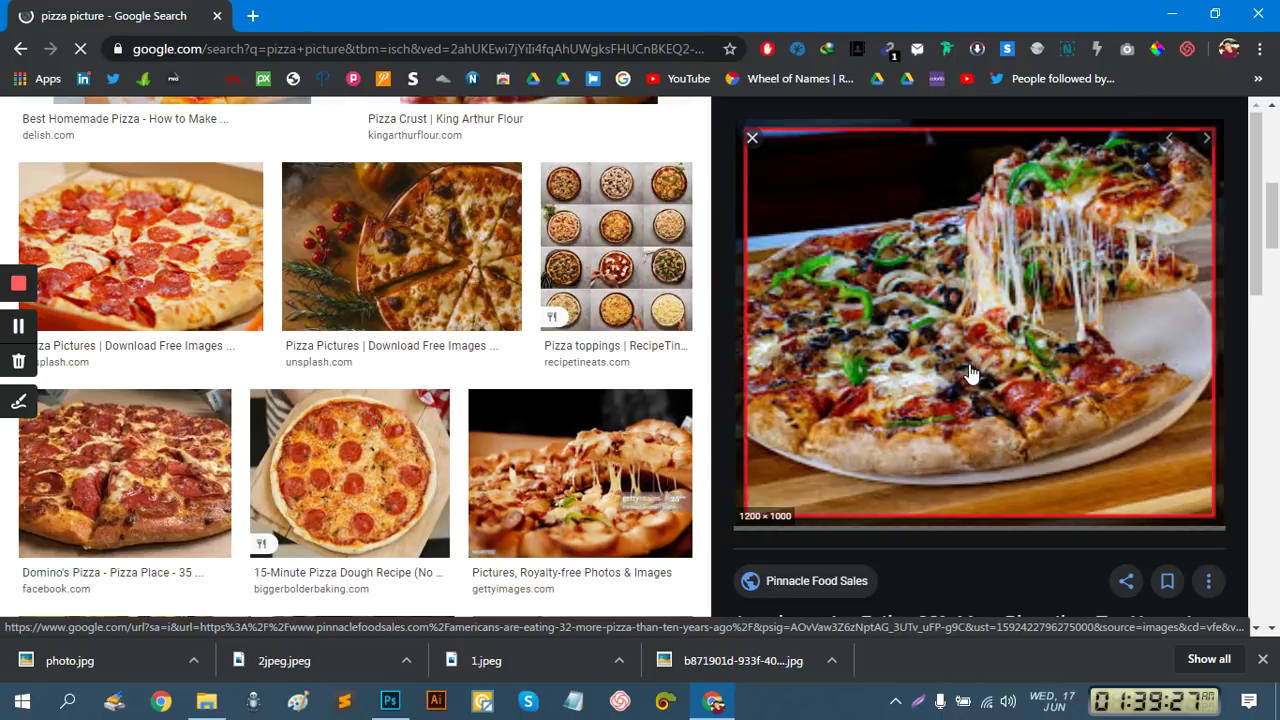
scroll(969, 372, "down", 2)
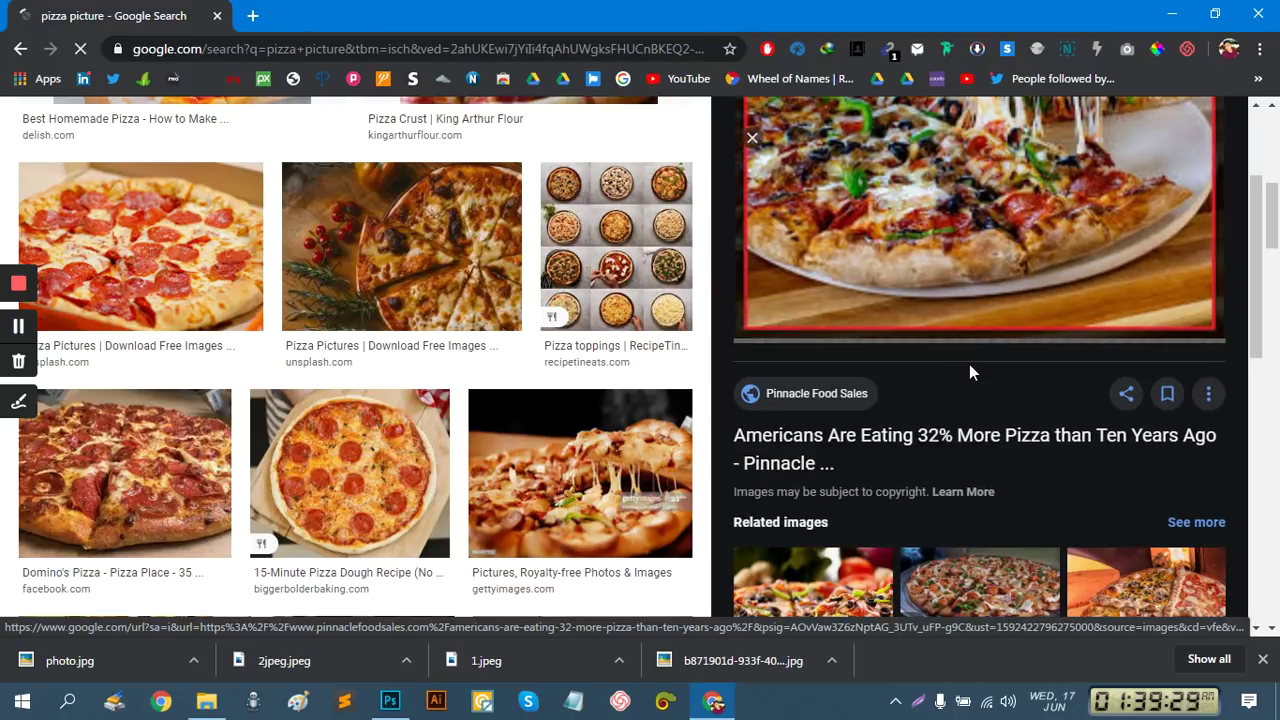
scroll(969, 372, "down", 2)
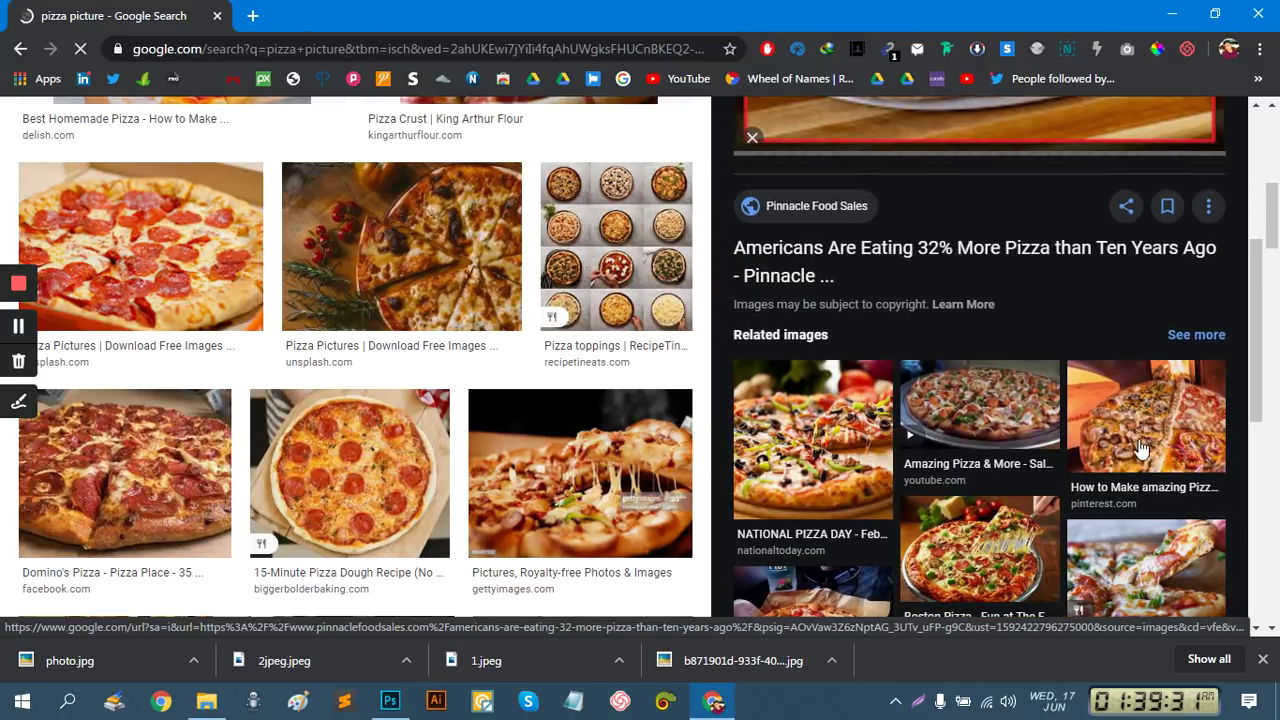
scroll(1040, 460, "down", 1)
left_click(986, 460)
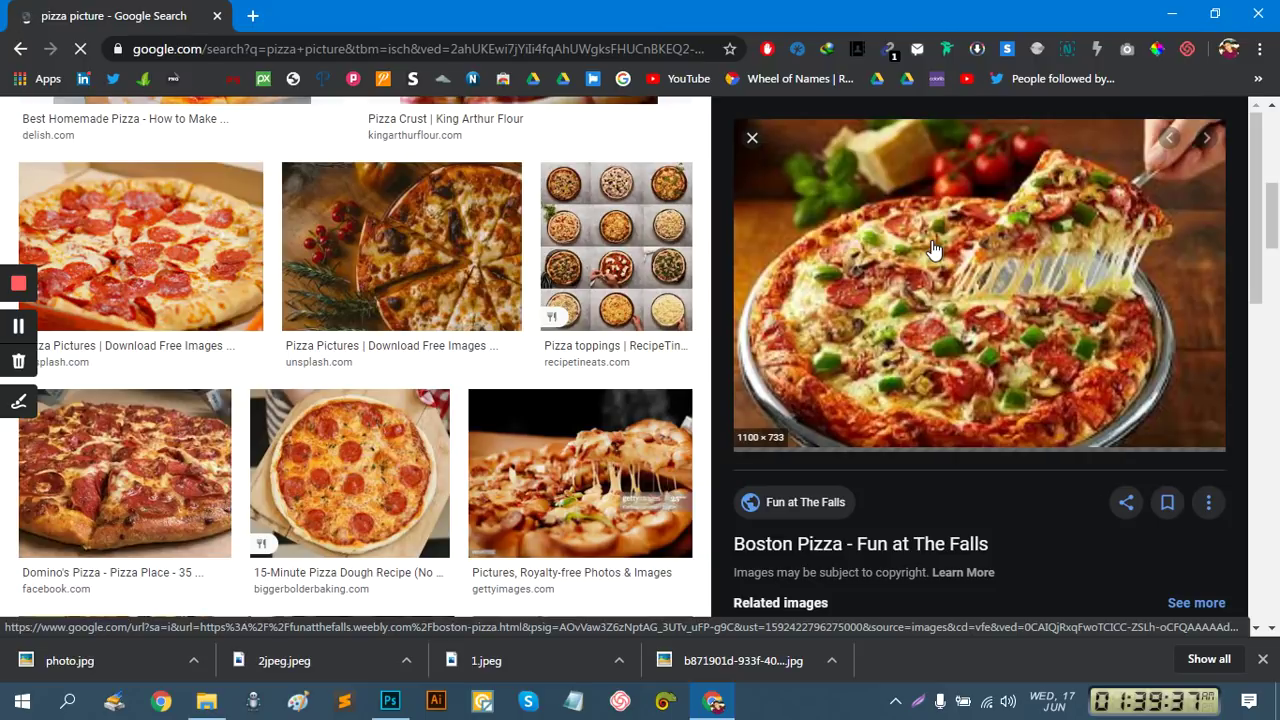
left_click(810, 391)
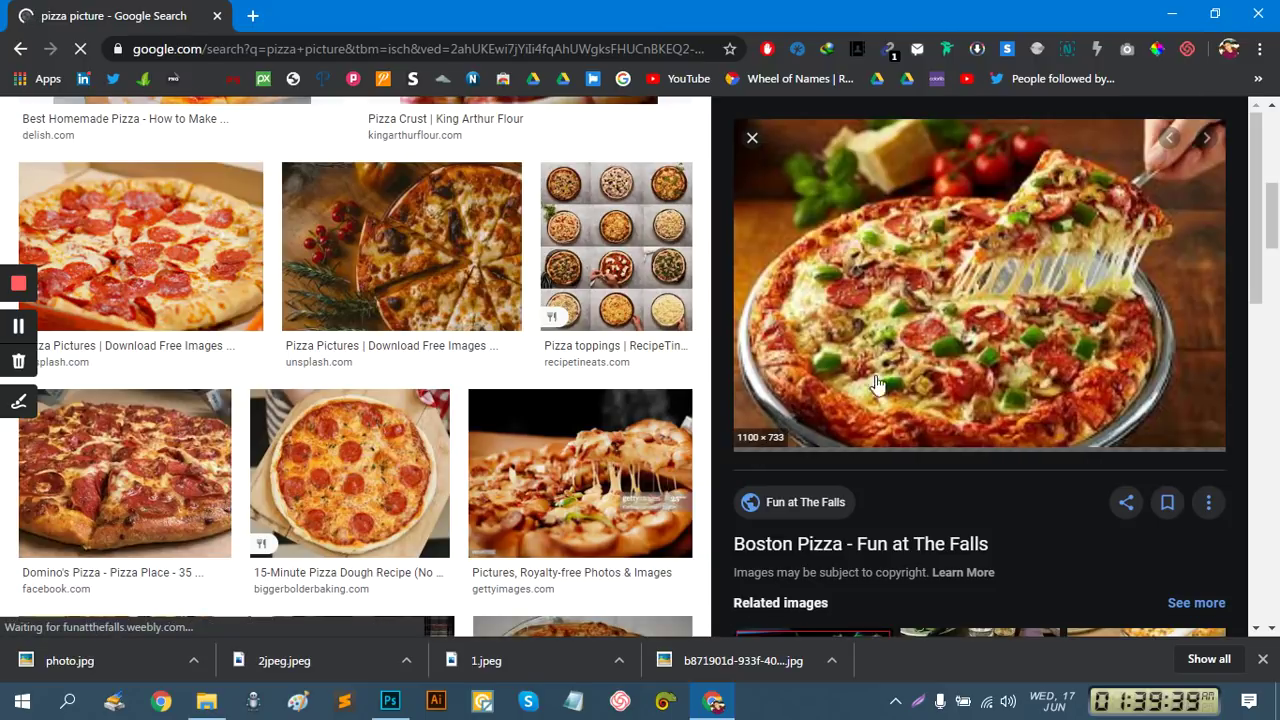
Save the Boston Pizza image to the Desktop as images.jpg and return to Photoshop
right_click(900, 245)
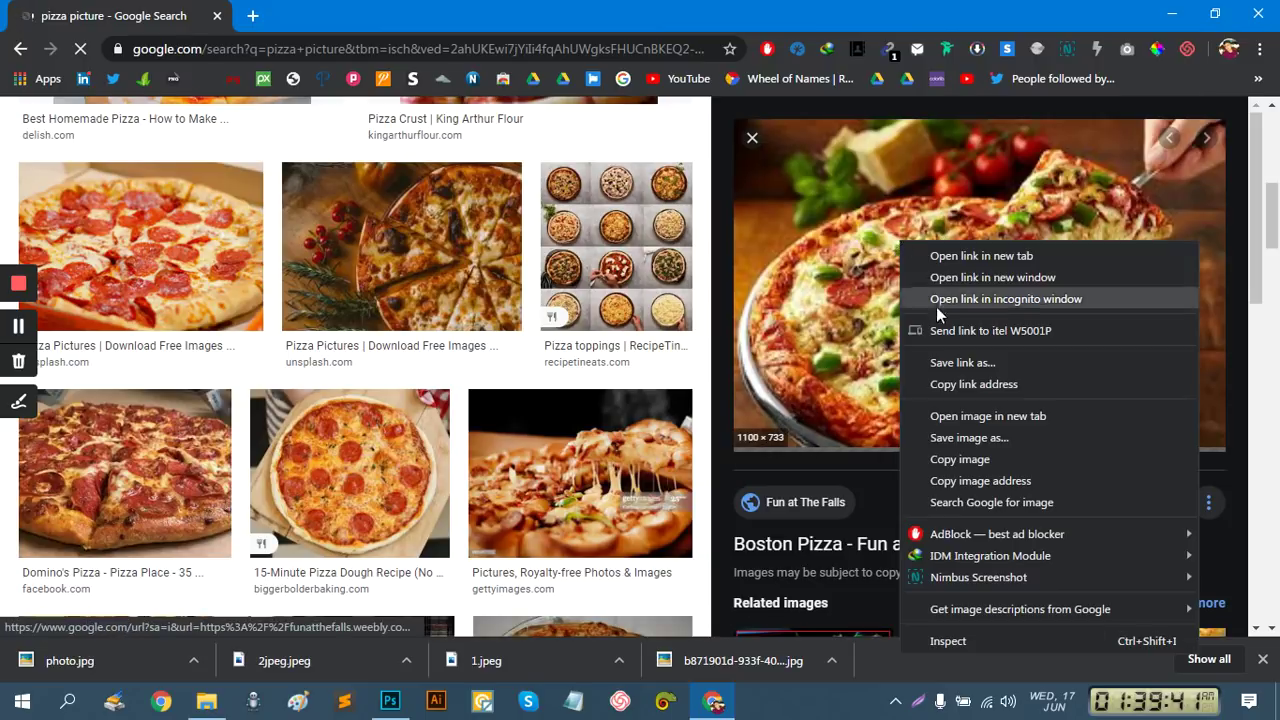
left_click(980, 438)
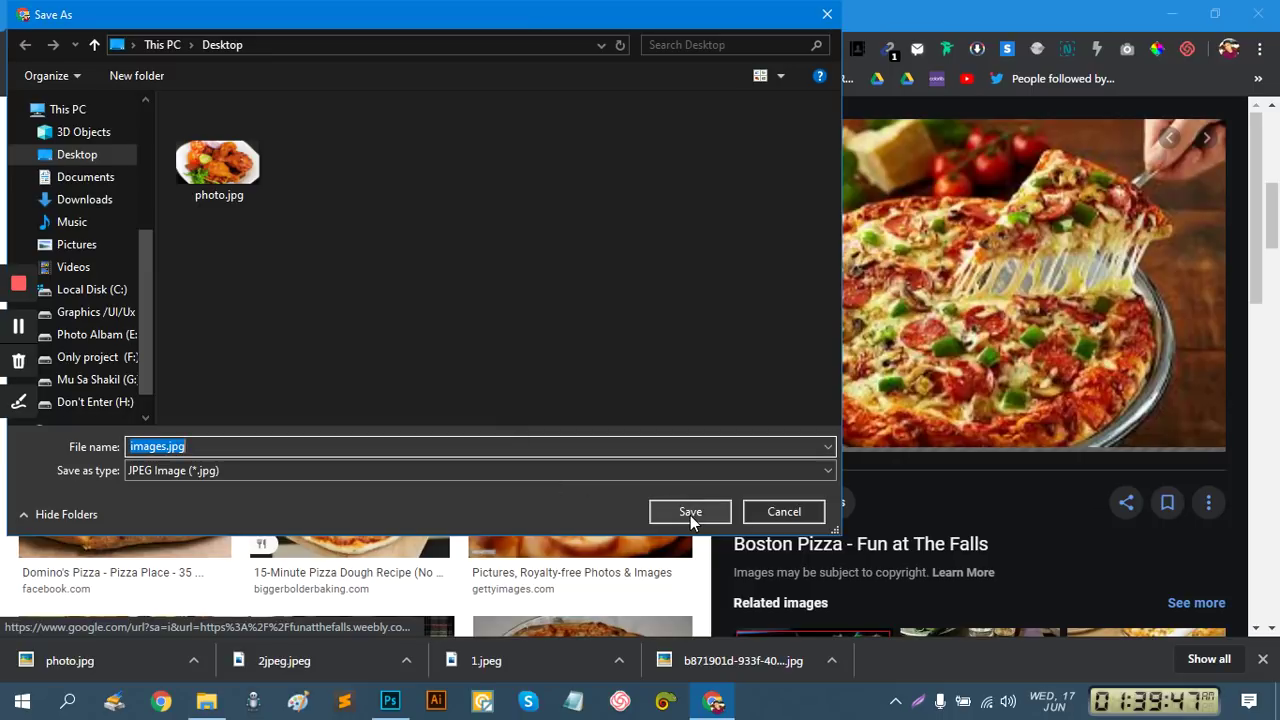
left_click(690, 512)
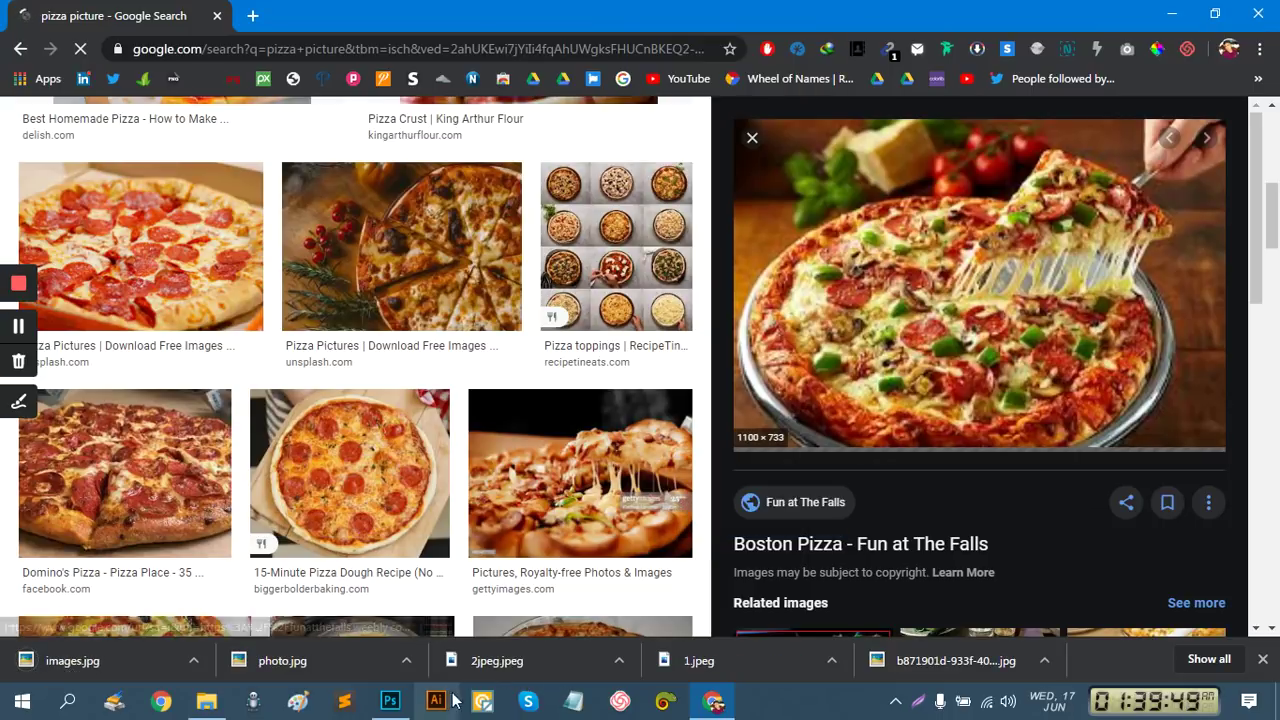
left_click(390, 701)
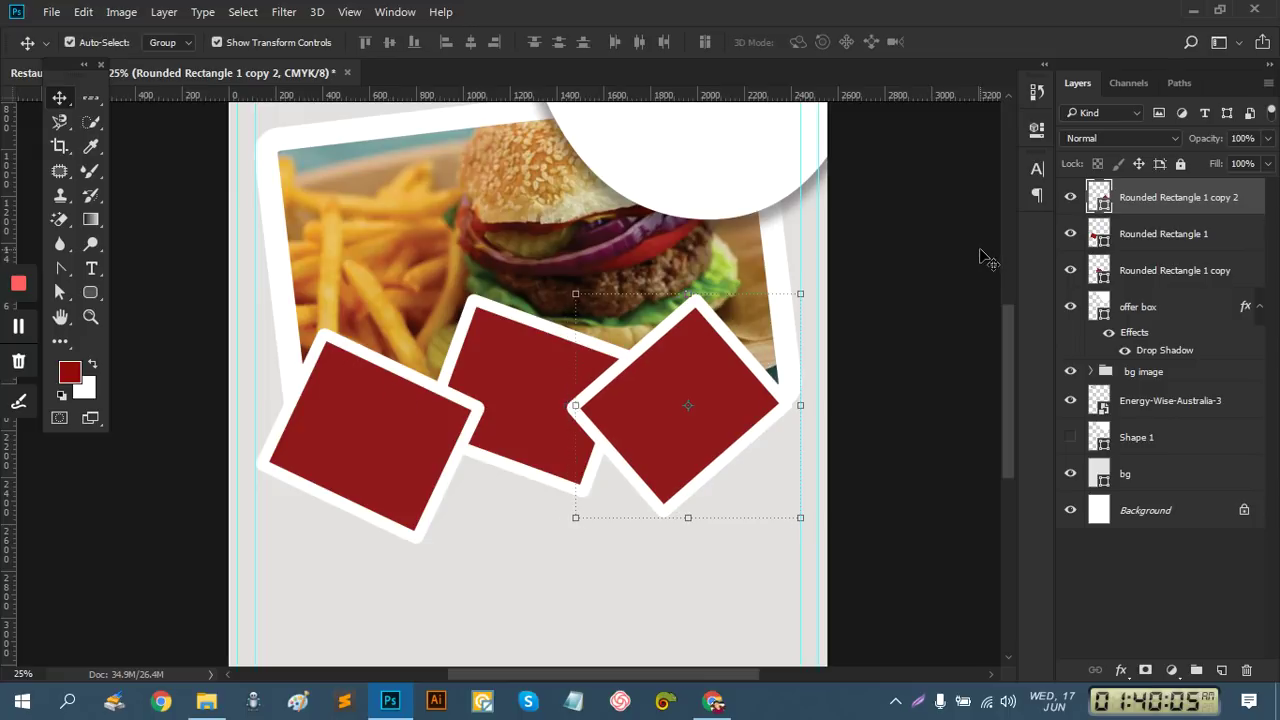
Turn off Auto-Select and hide Rounded Rectangle 1 copy 2 and Rounded Rectangle 1
key("ctrl")
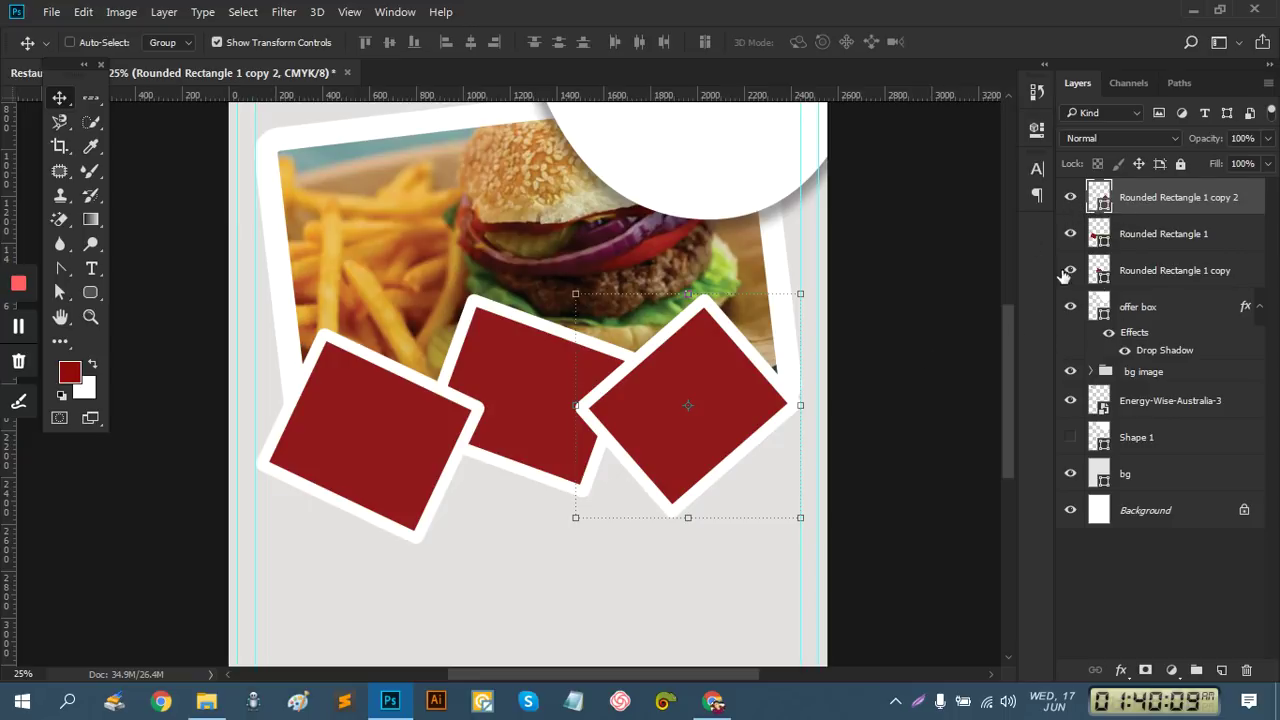
left_click(1070, 197)
left_click(1070, 233)
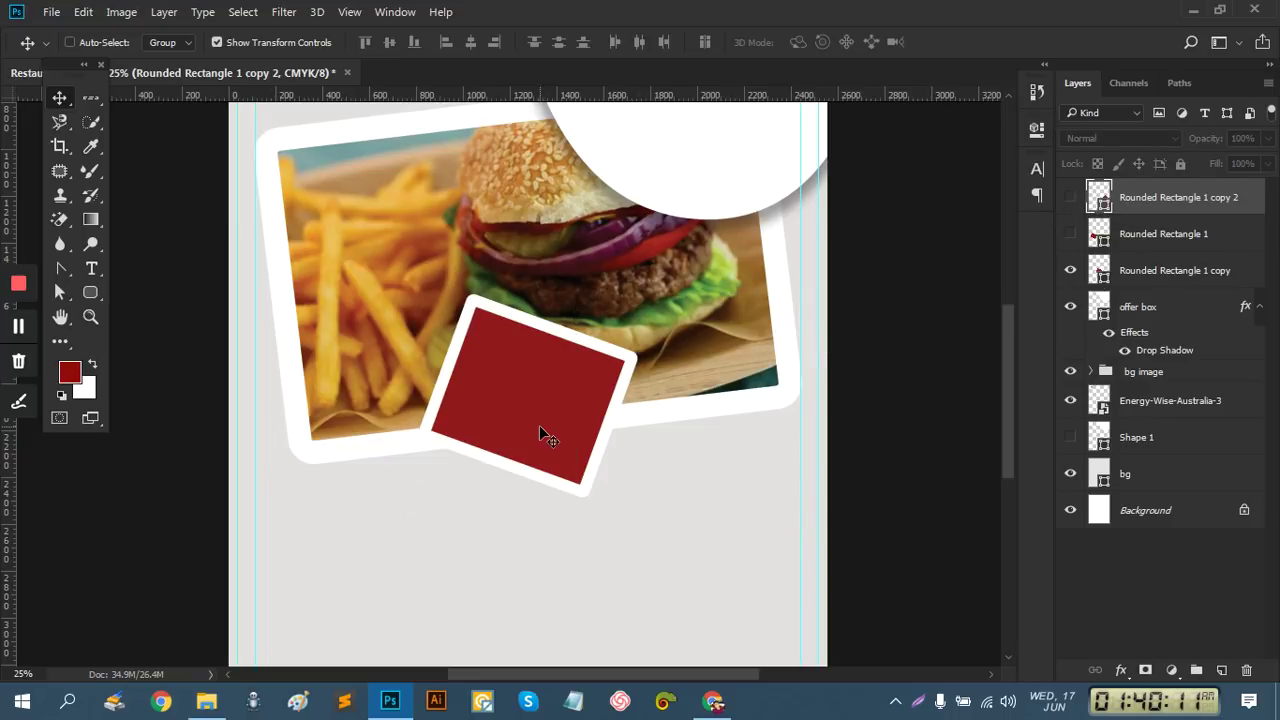
Rotate Rounded Rectangle 1 copy with Free Transform until it sits nearly level
left_click(1132, 285)
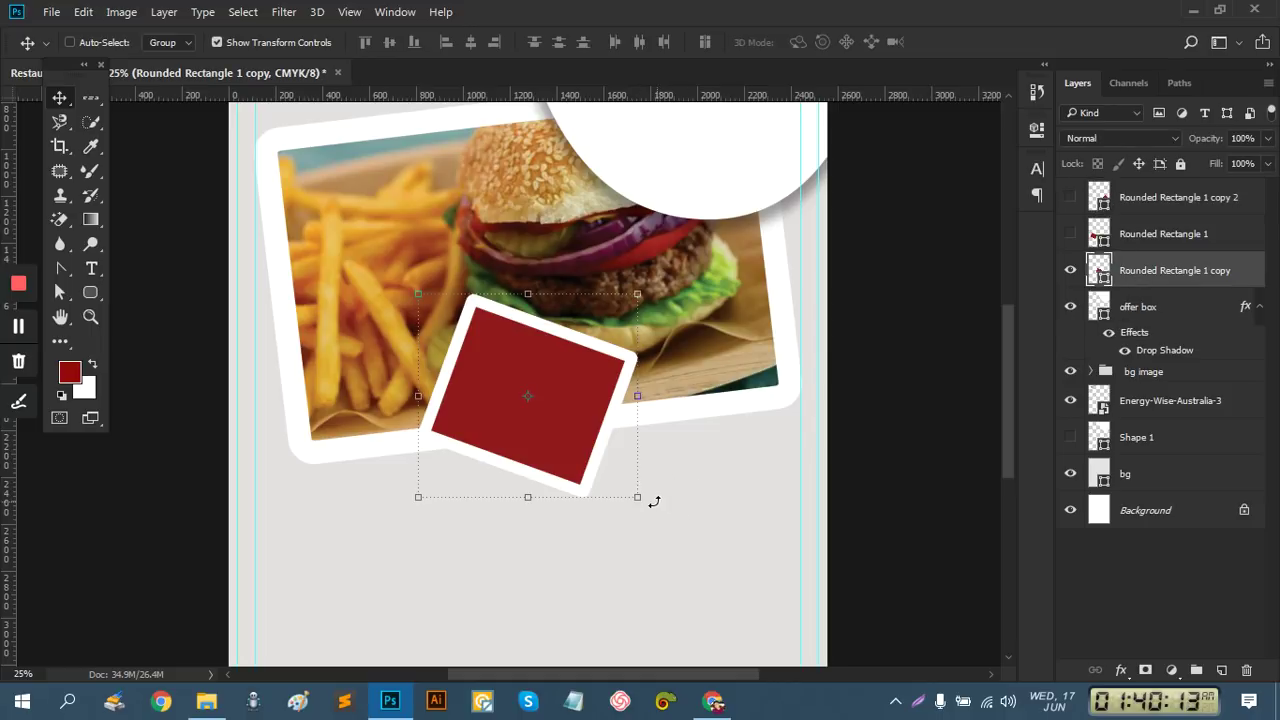
left_click_drag(666, 500, 691, 449)
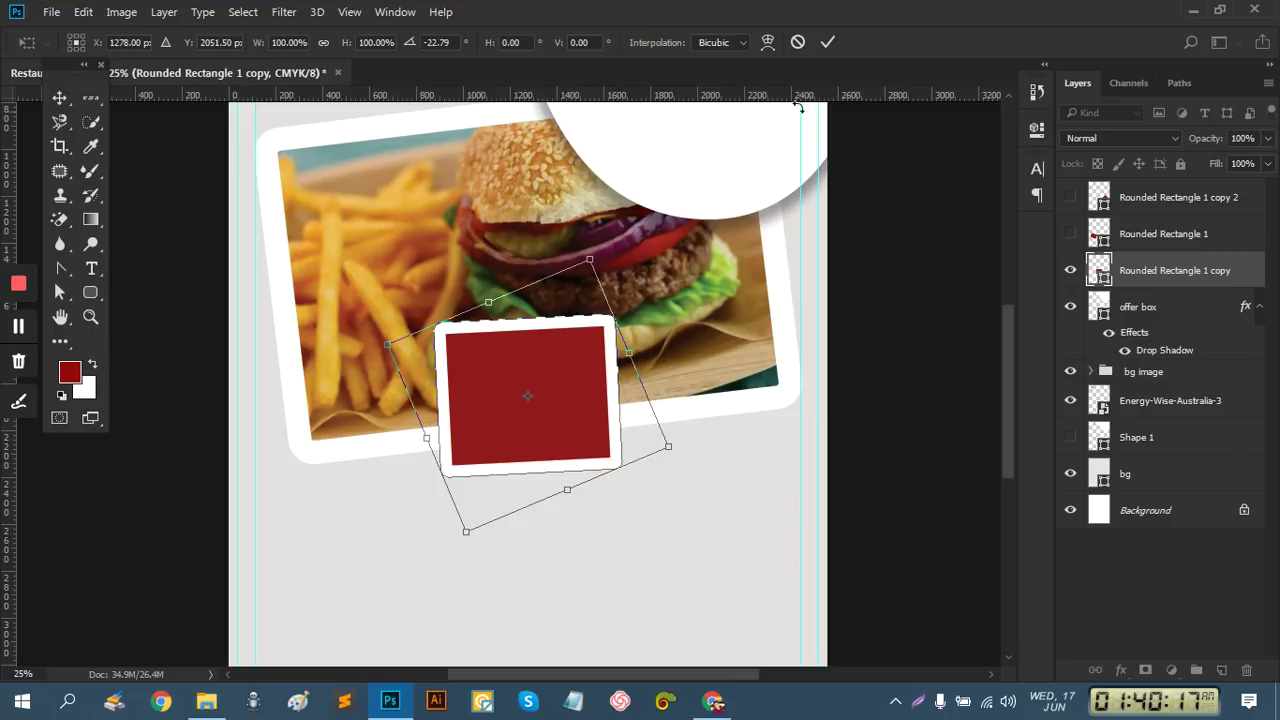
left_click(828, 42)
scroll(537, 365, "up", 2)
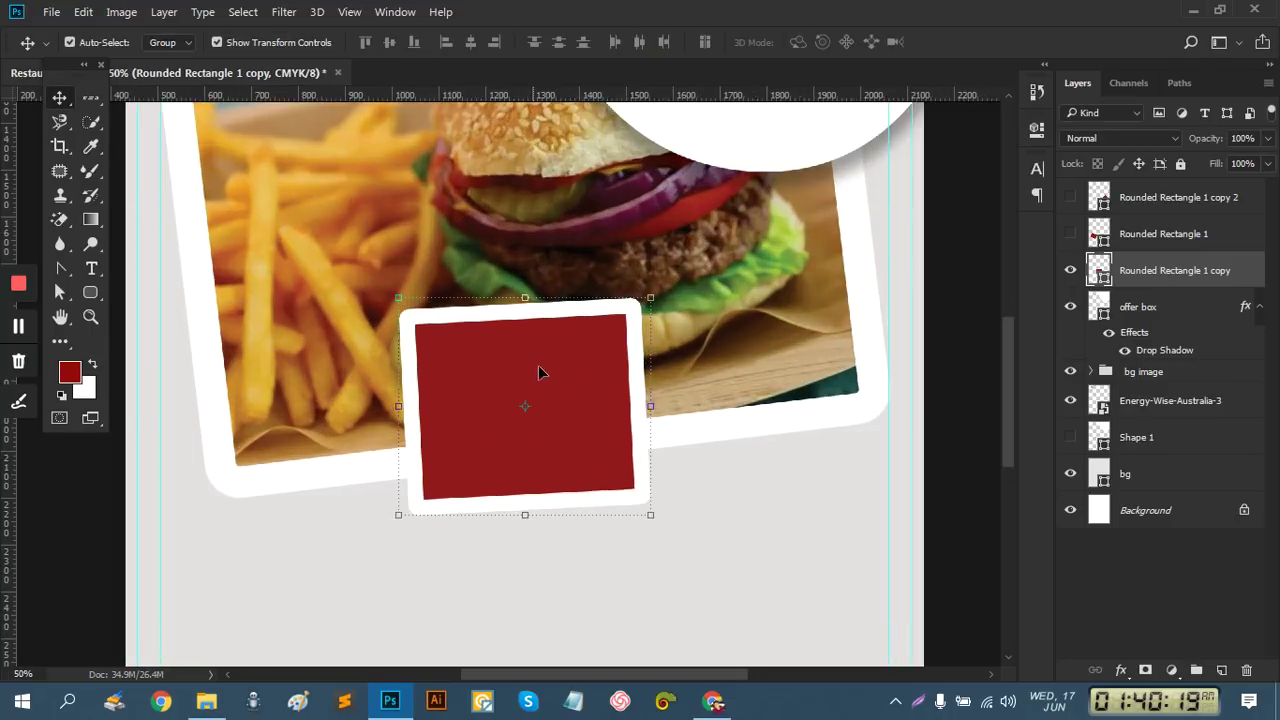
scroll(538, 372, "up", 1)
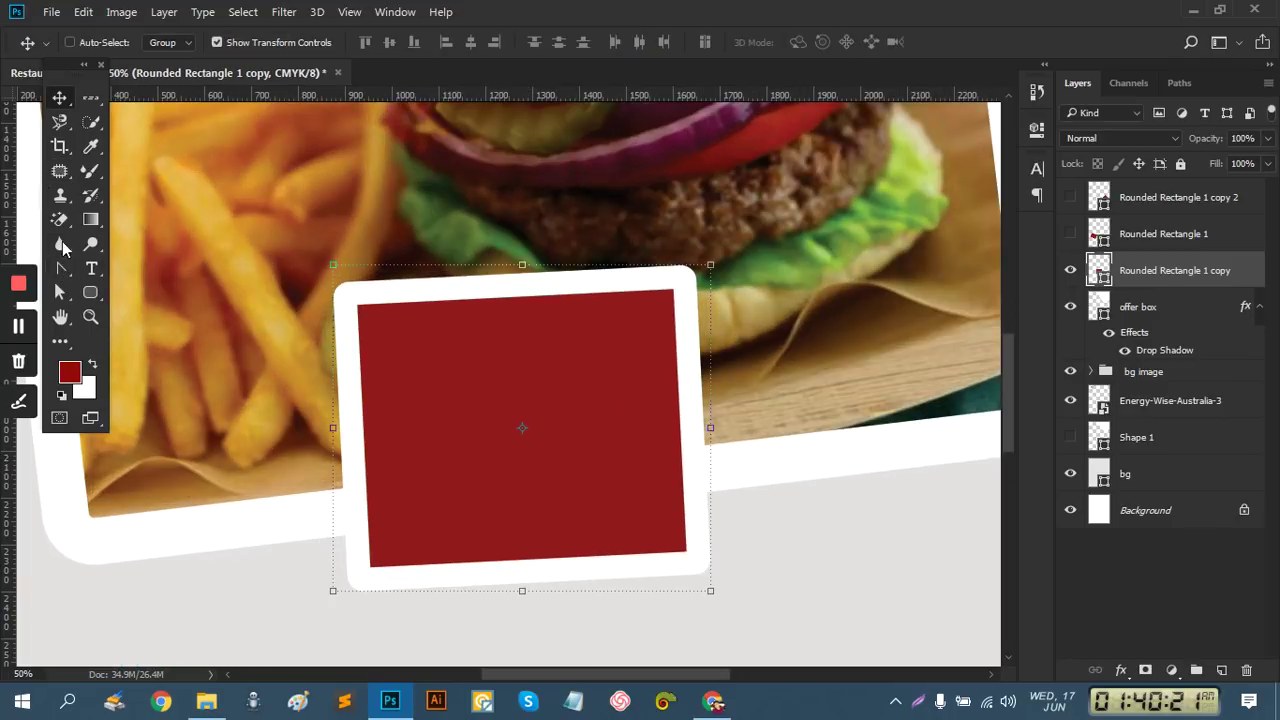
Draw a closed curved shape with the Pen tool across the box's top edge
right_click(60, 272)
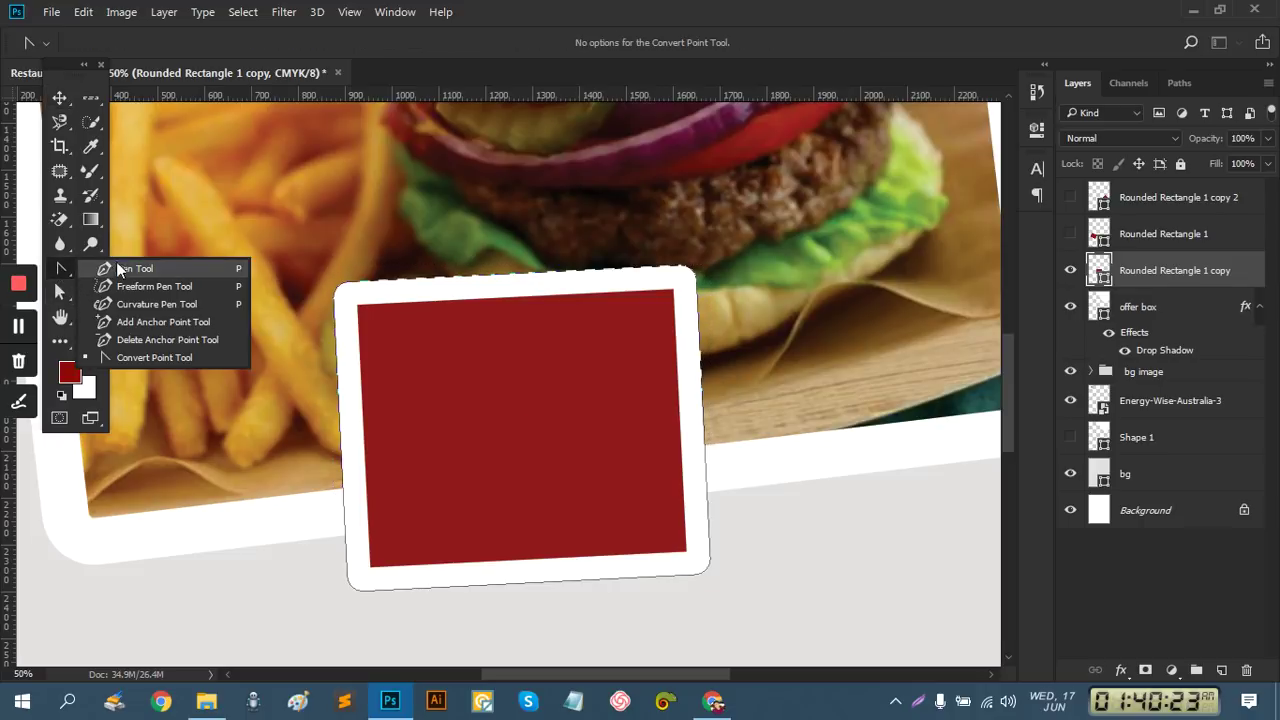
left_click(116, 265)
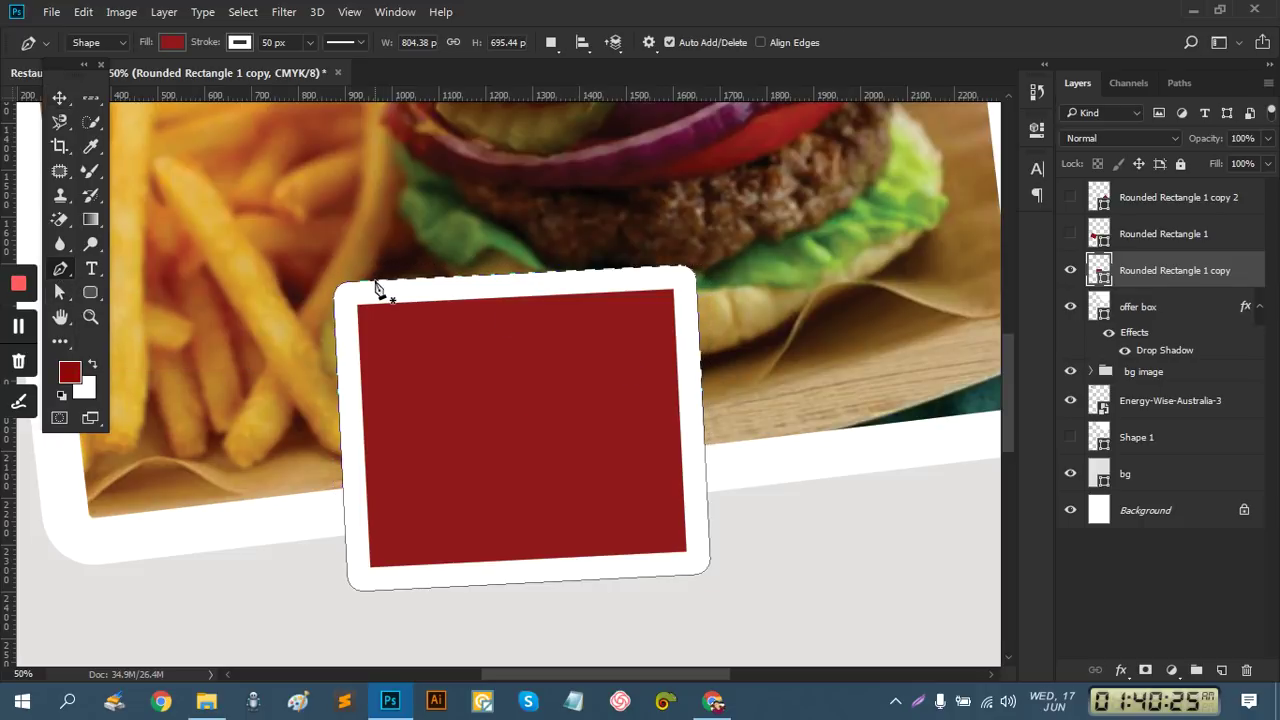
left_click(371, 282)
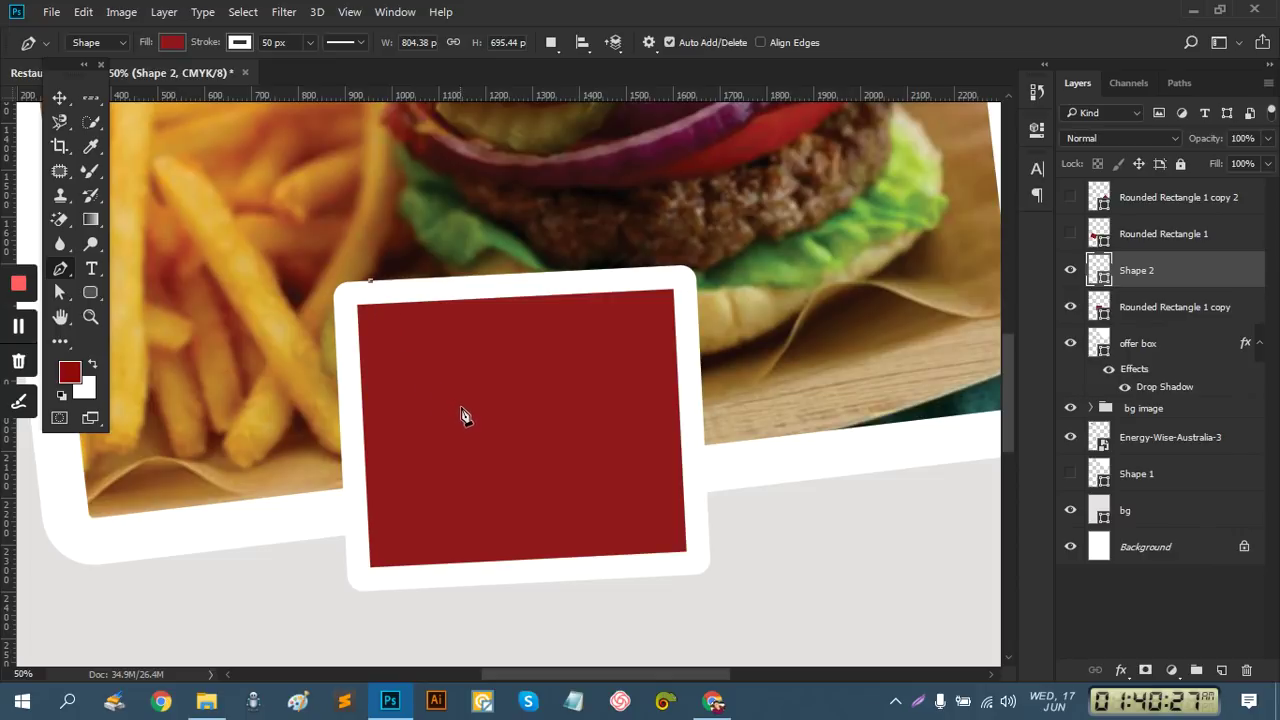
mouse_move(470, 378)
left_mouse_down()
mouse_move(600, 271)
mouse_move(657, 274)
mouse_move(648, 250)
left_mouse_up()
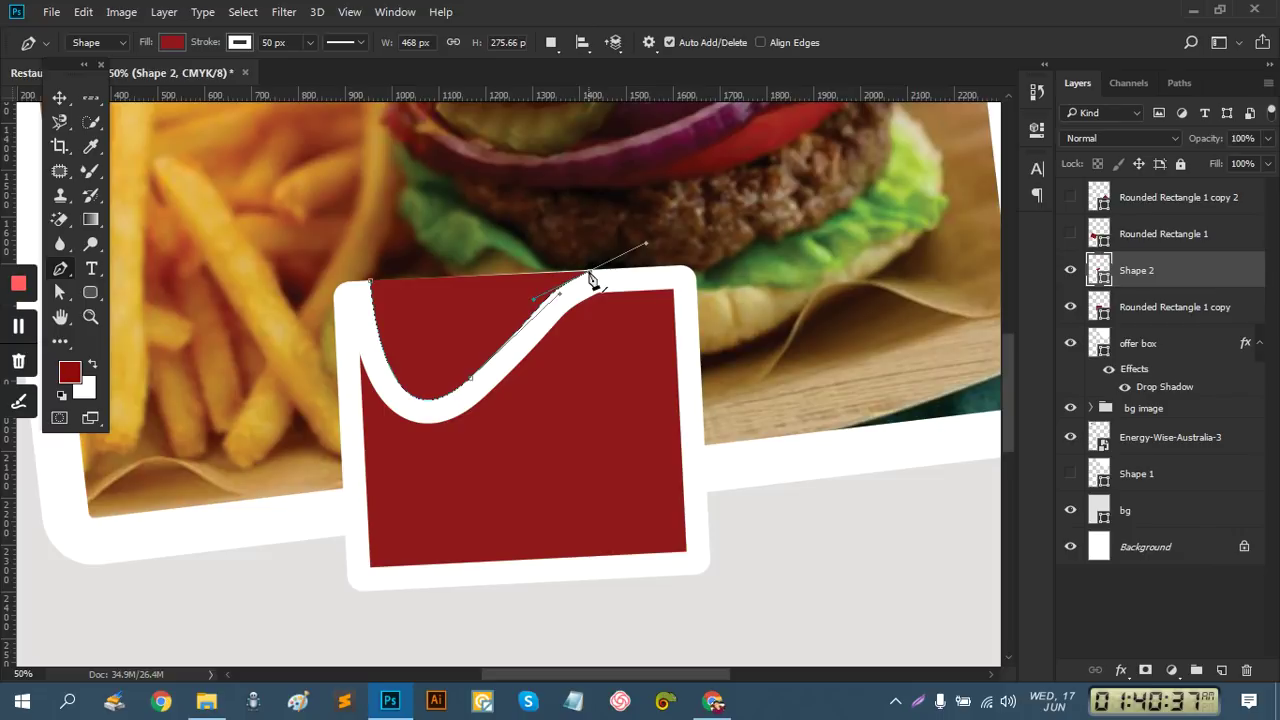
left_click(371, 286)
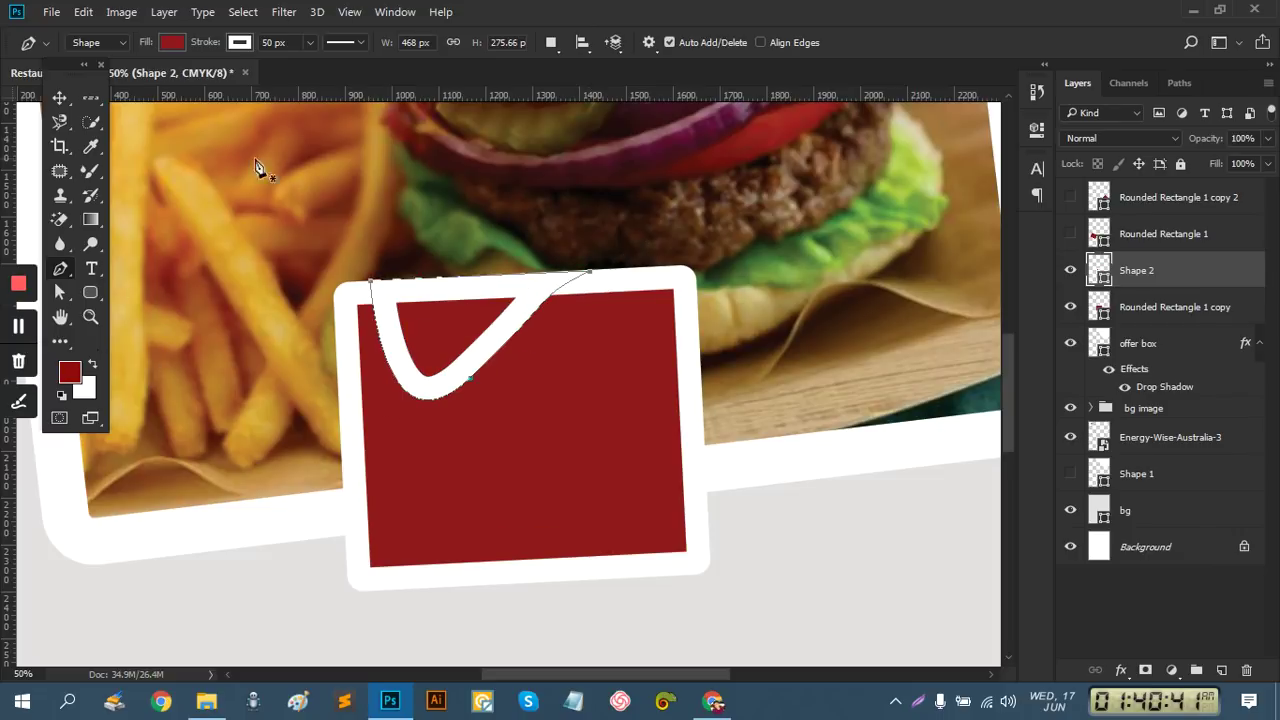
Set the shape's stroke to no colour and its fill to white
left_click(248, 44)
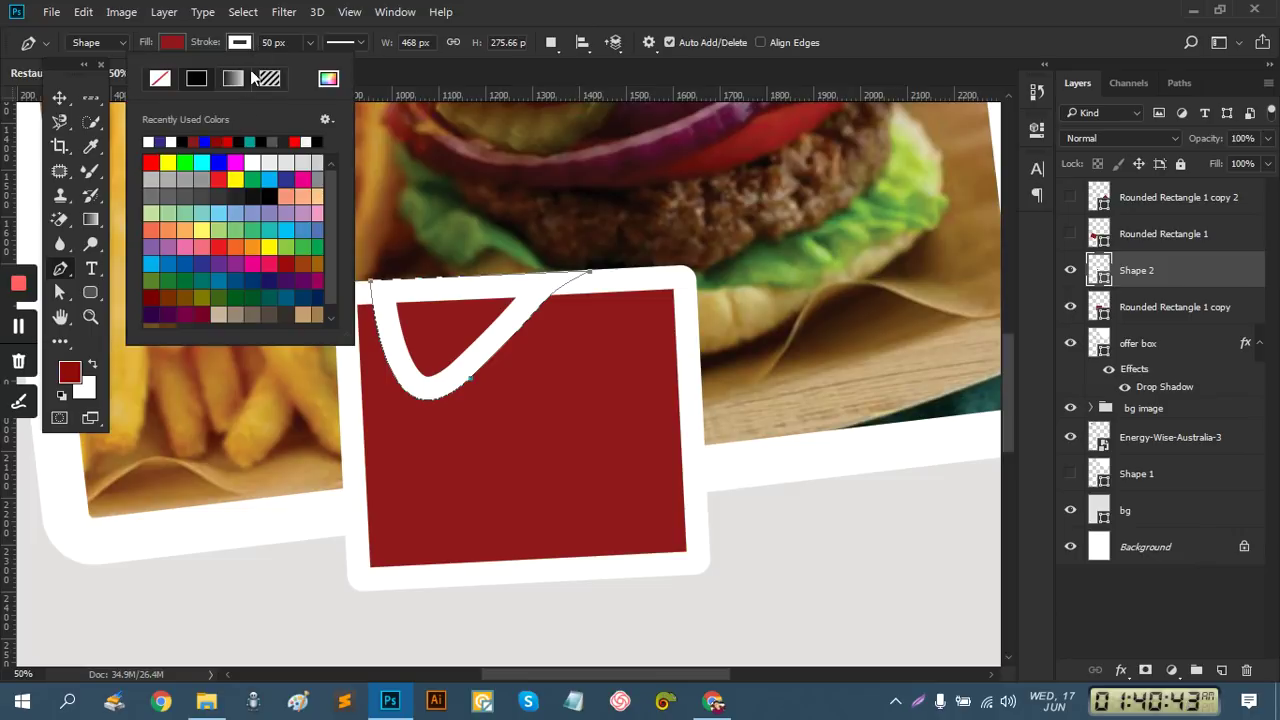
left_click(160, 79)
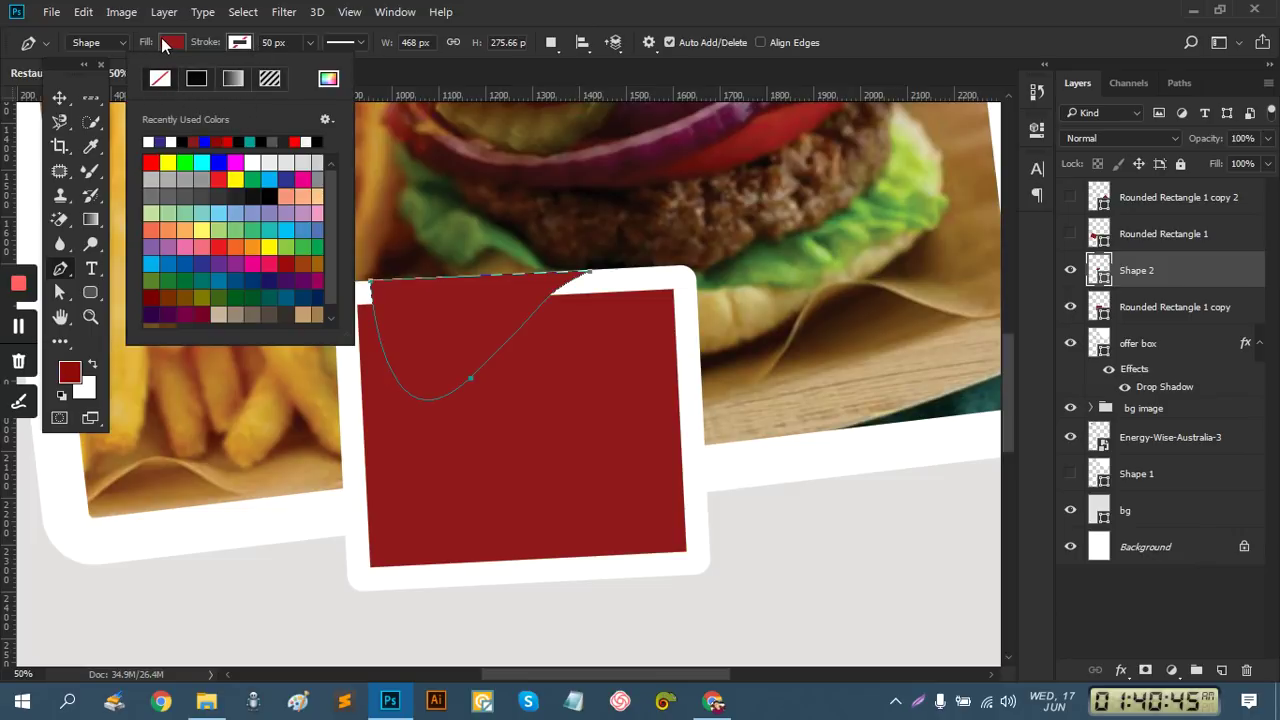
left_click(166, 44)
left_click(170, 43)
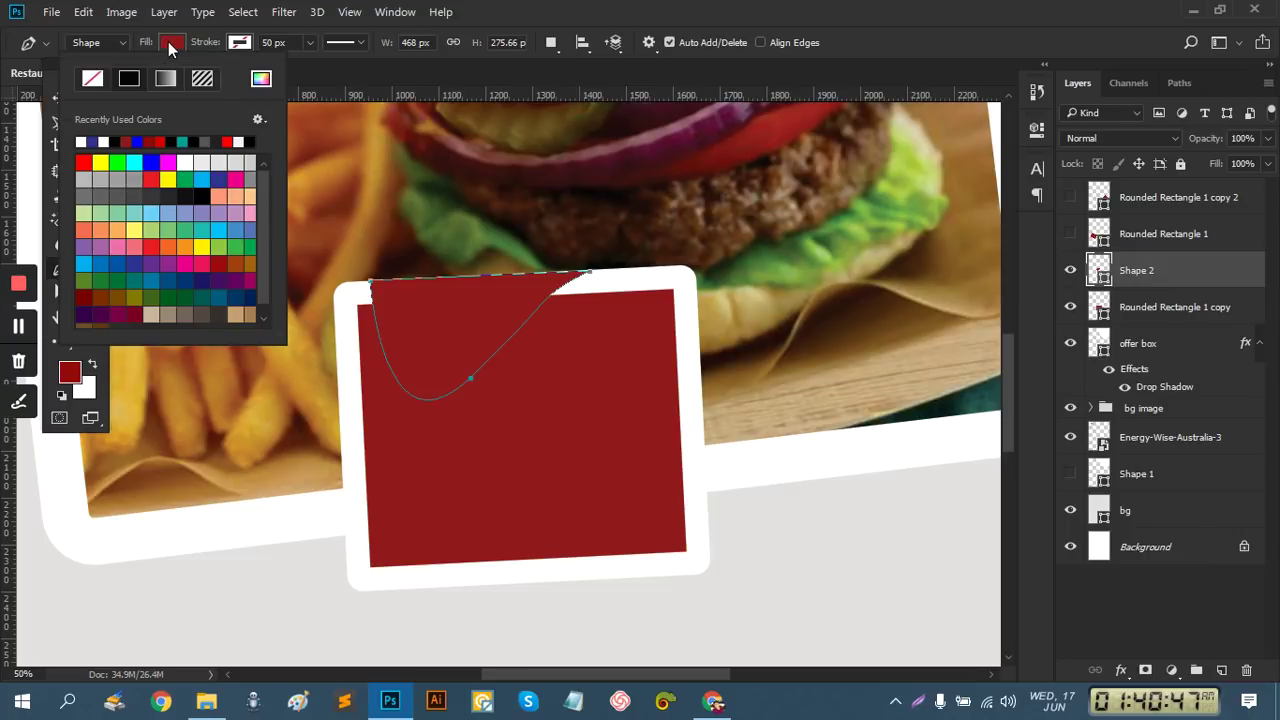
left_click(84, 140)
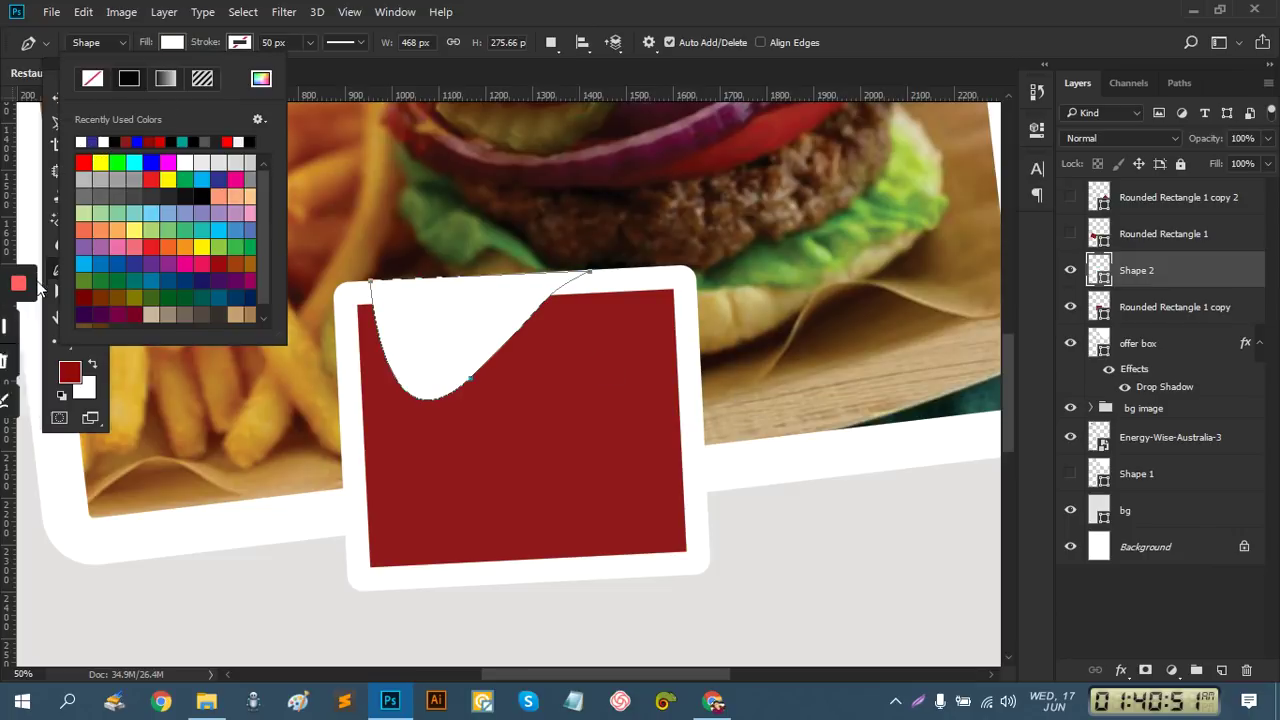
left_click(344, 77)
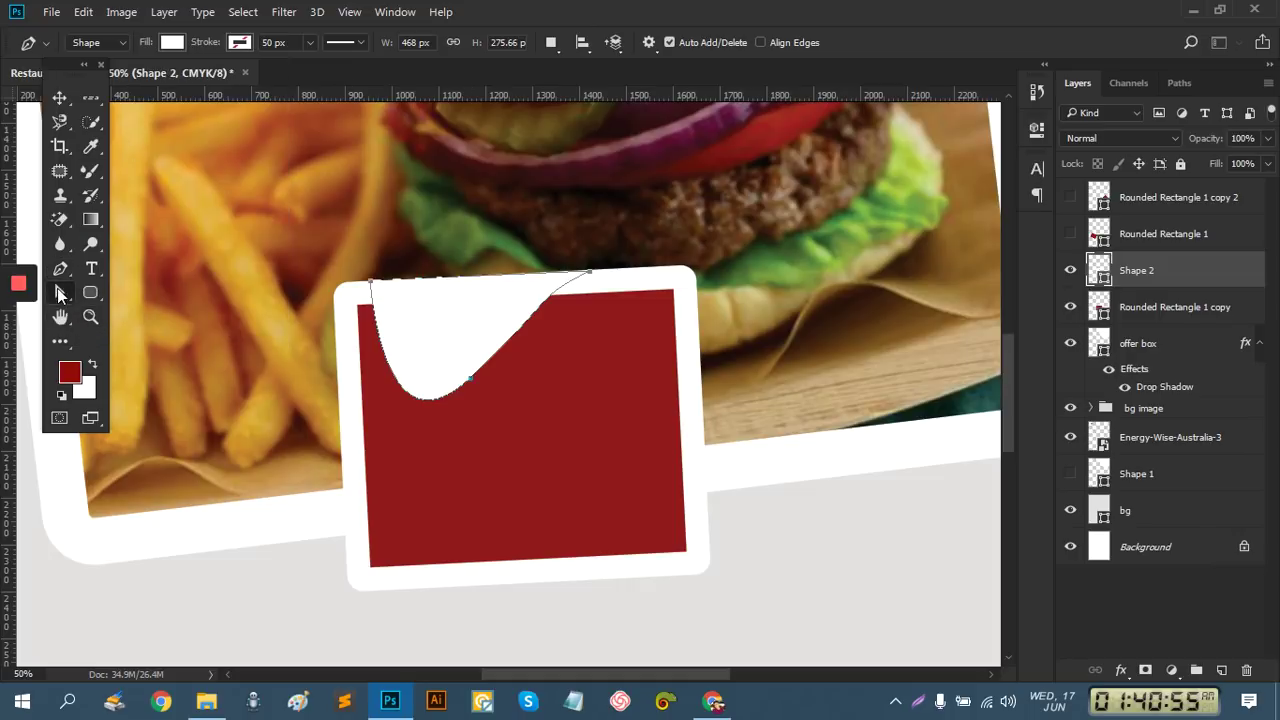
Extend the wave's top-right anchor rightward and reshape the curve's bends with Direct Selection
left_click(586, 285, "ctrl")
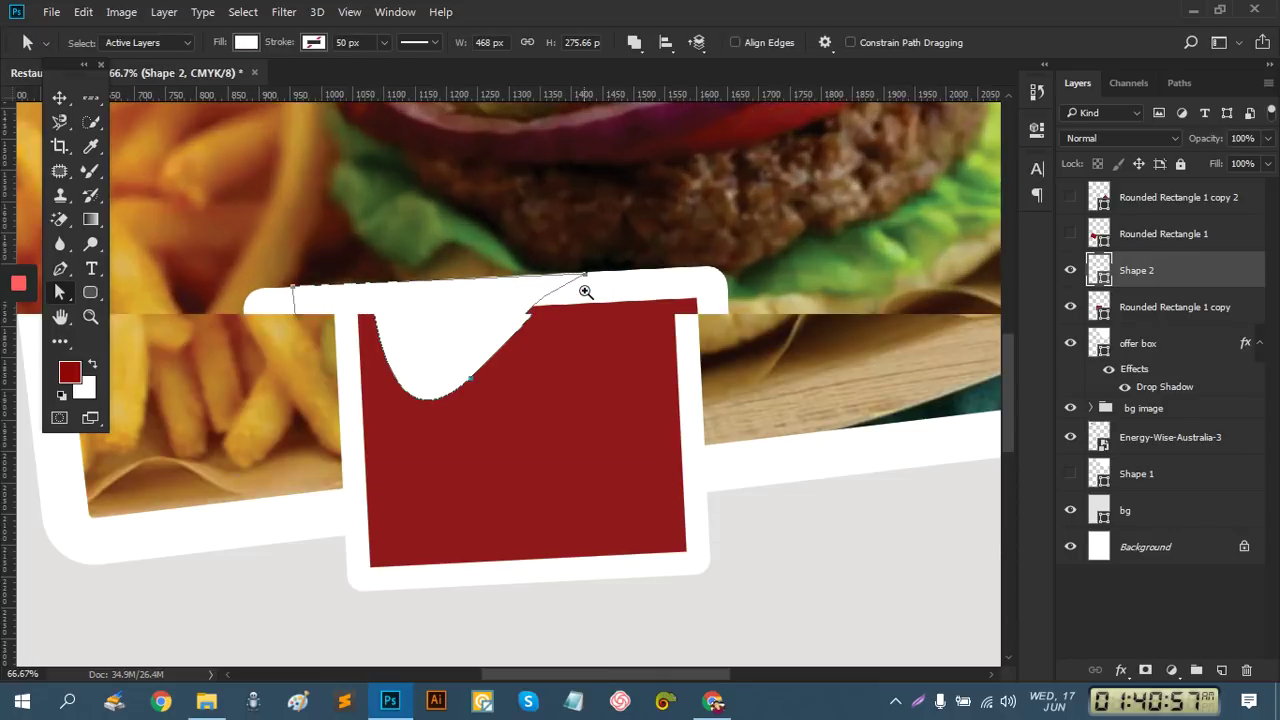
left_click(586, 304, "ctrl")
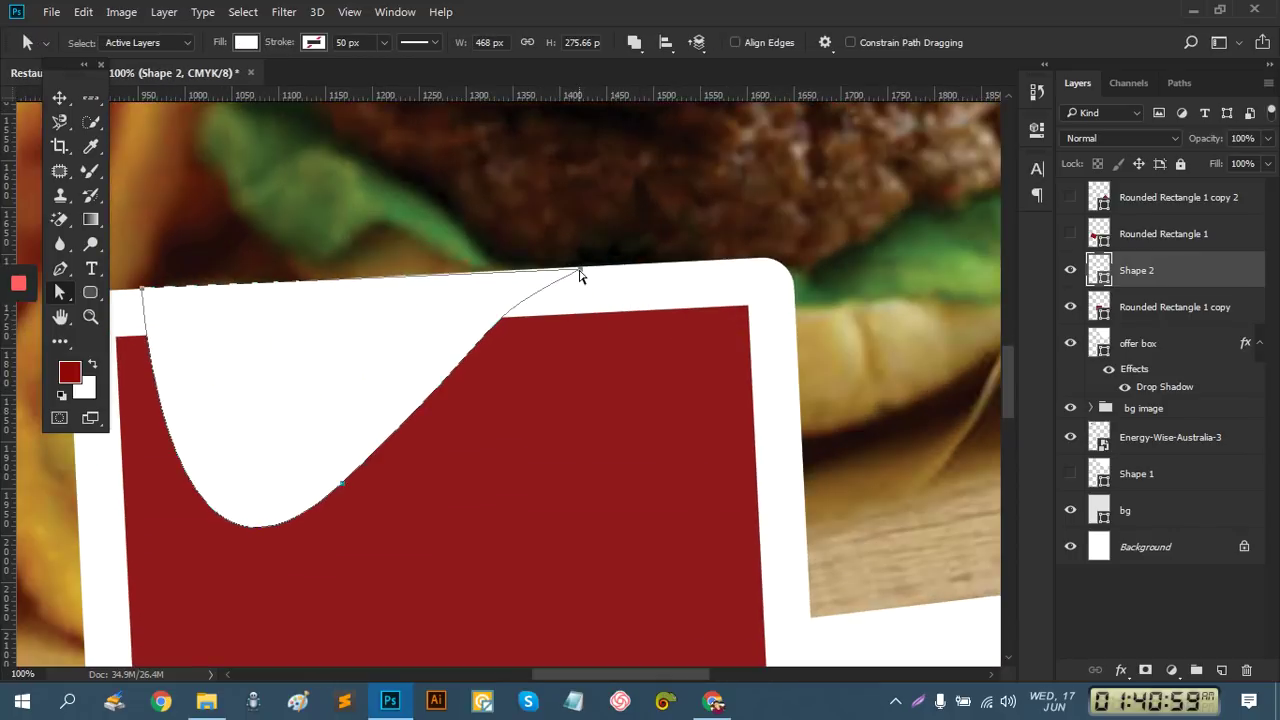
left_click(579, 271)
left_click_drag(582, 272, 586, 271)
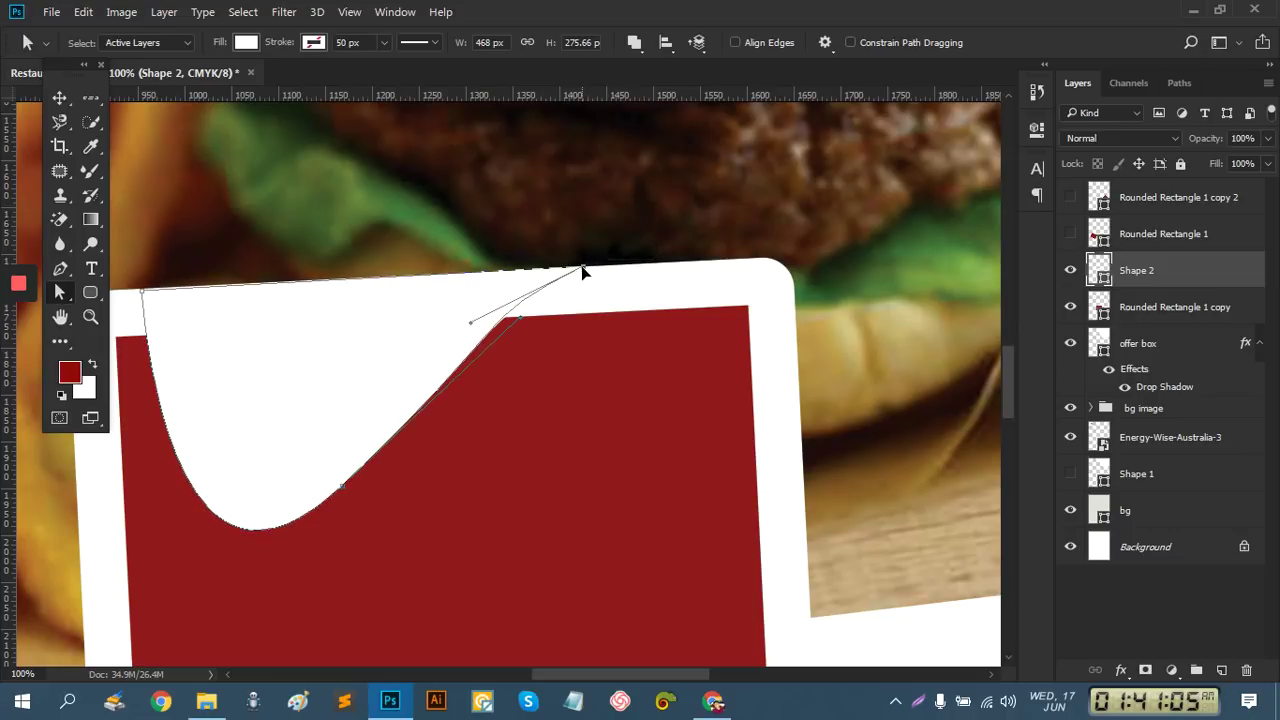
left_click_drag(583, 270, 660, 265)
left_click_drag(521, 322, 524, 290)
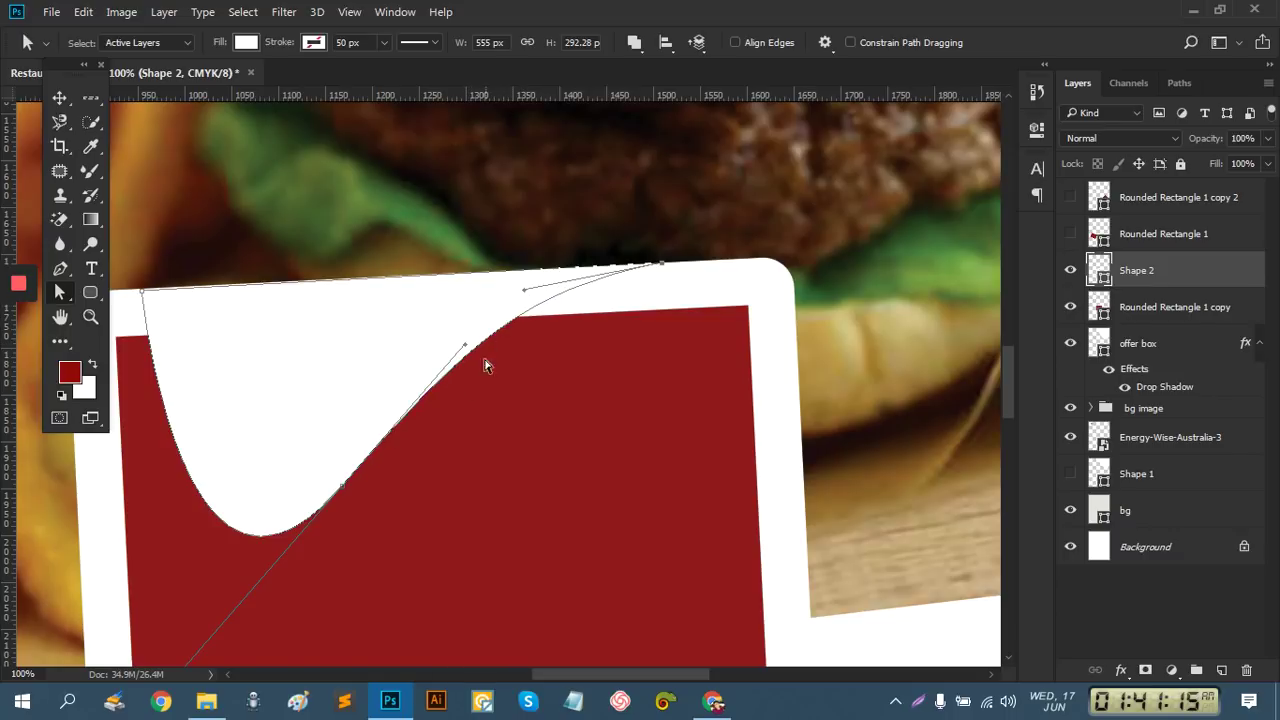
left_click_drag(465, 347, 478, 368)
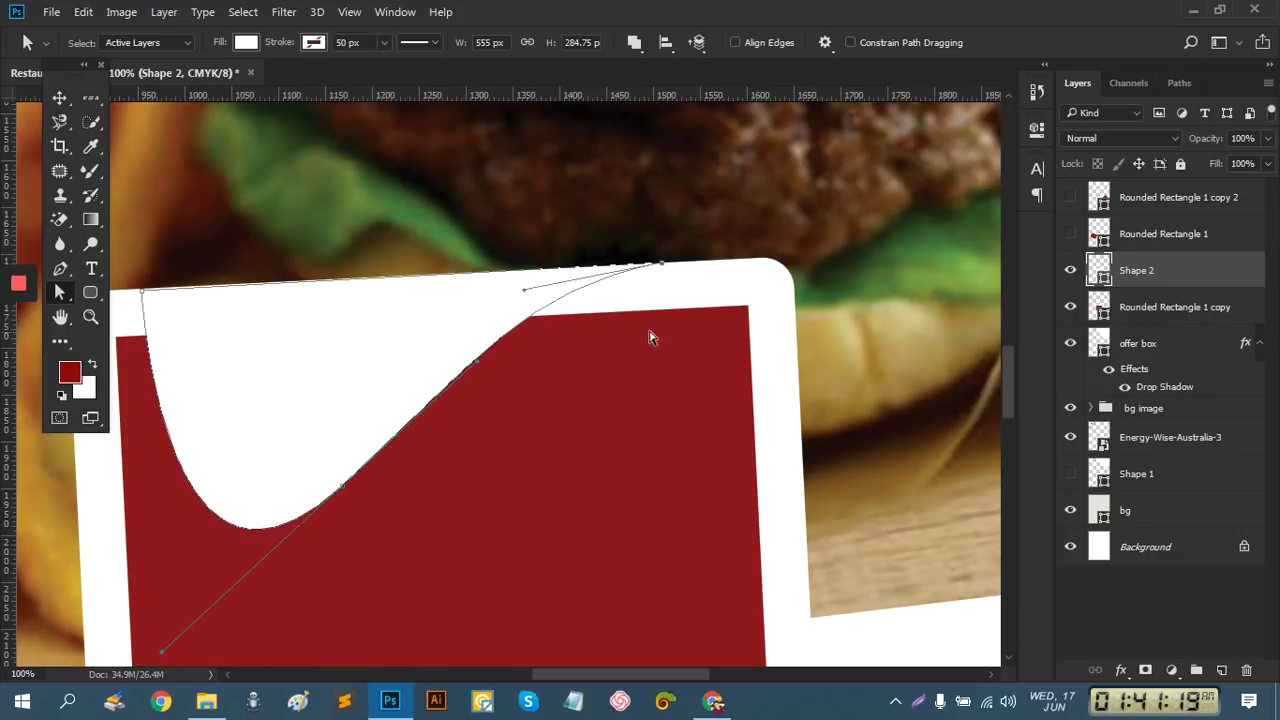
Nudge the wave's top-left anchor up and left, then zoom out and reselect Shape 2
left_click(144, 296)
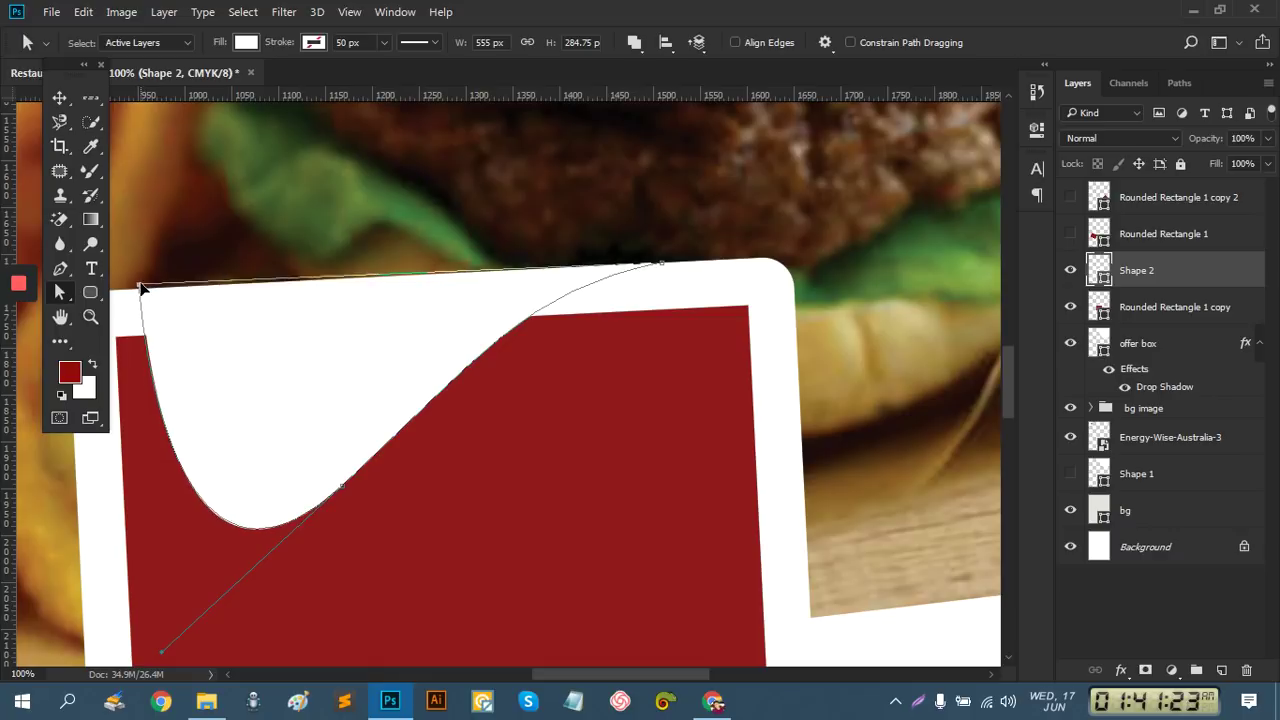
left_click(142, 293)
left_click_drag(142, 293, 139, 290)
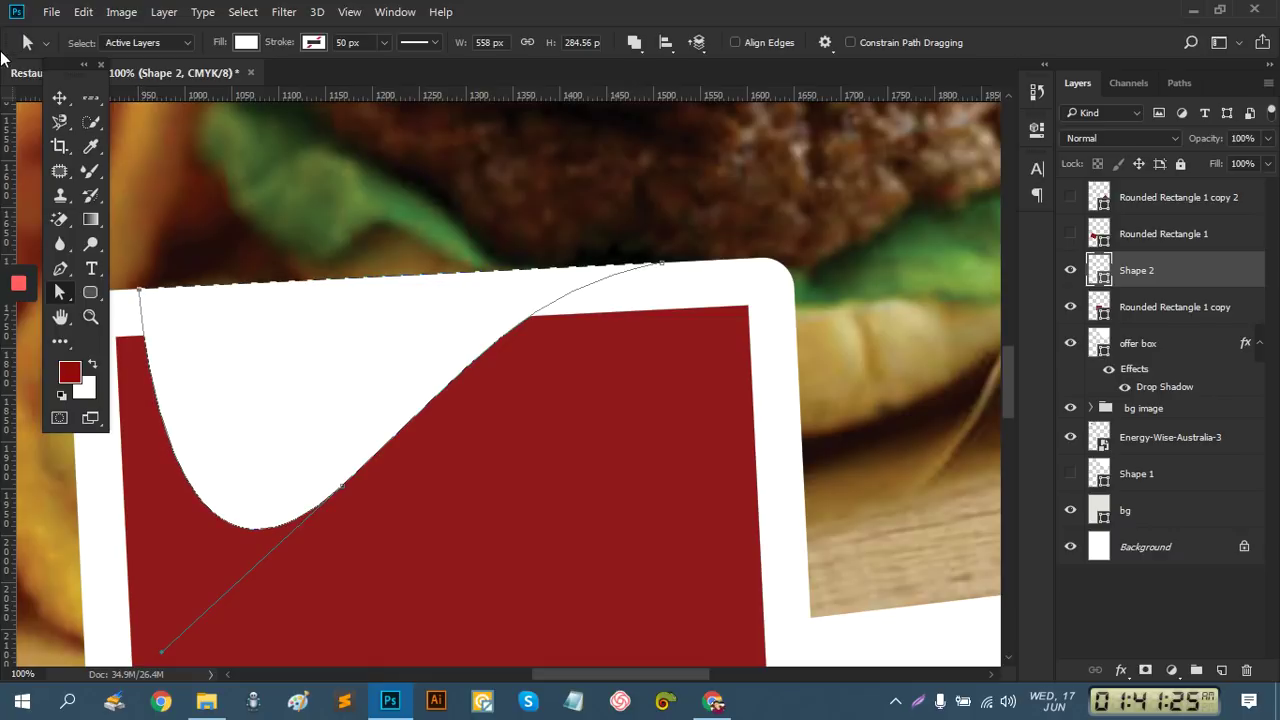
left_click(59, 97)
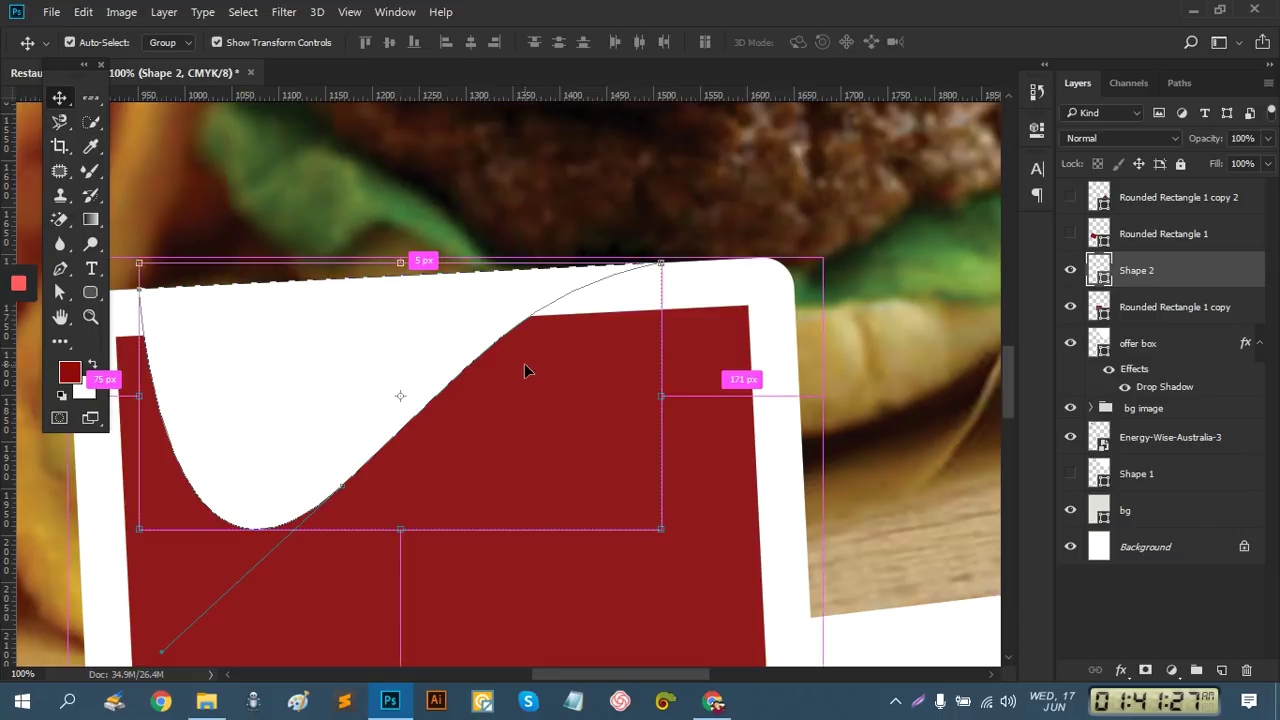
left_click(526, 373, "alt")
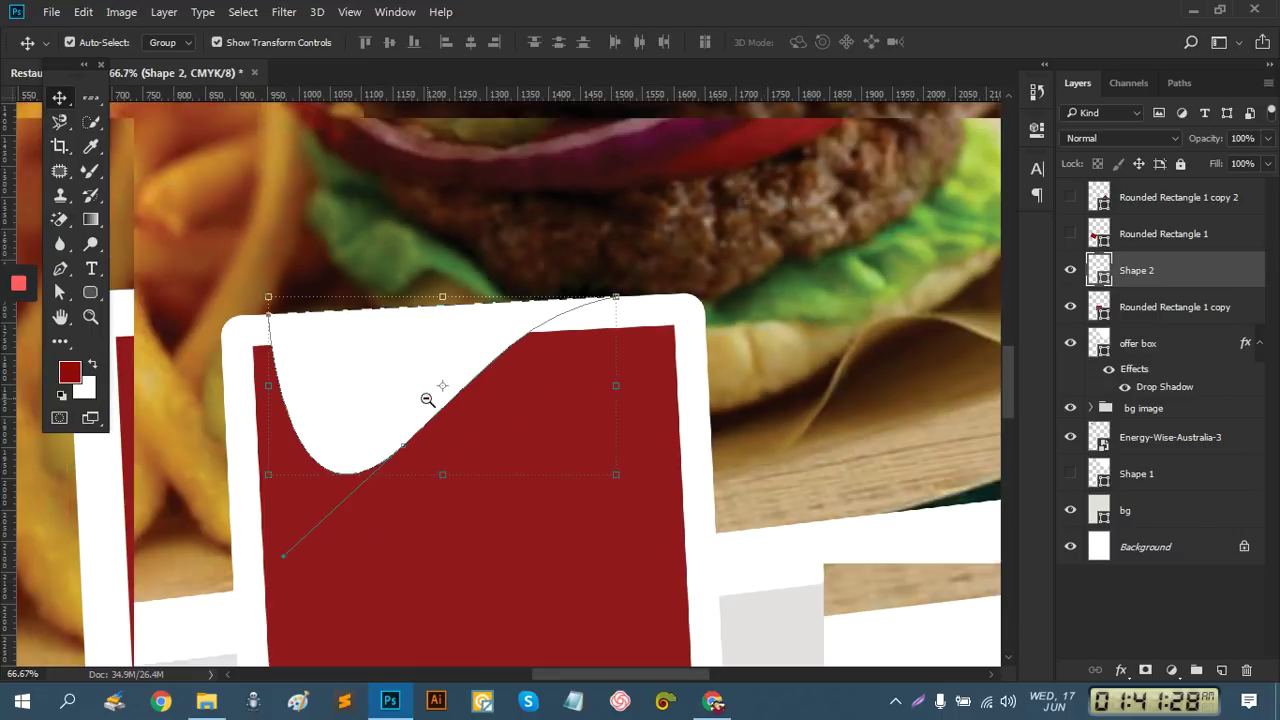
left_click(1149, 597)
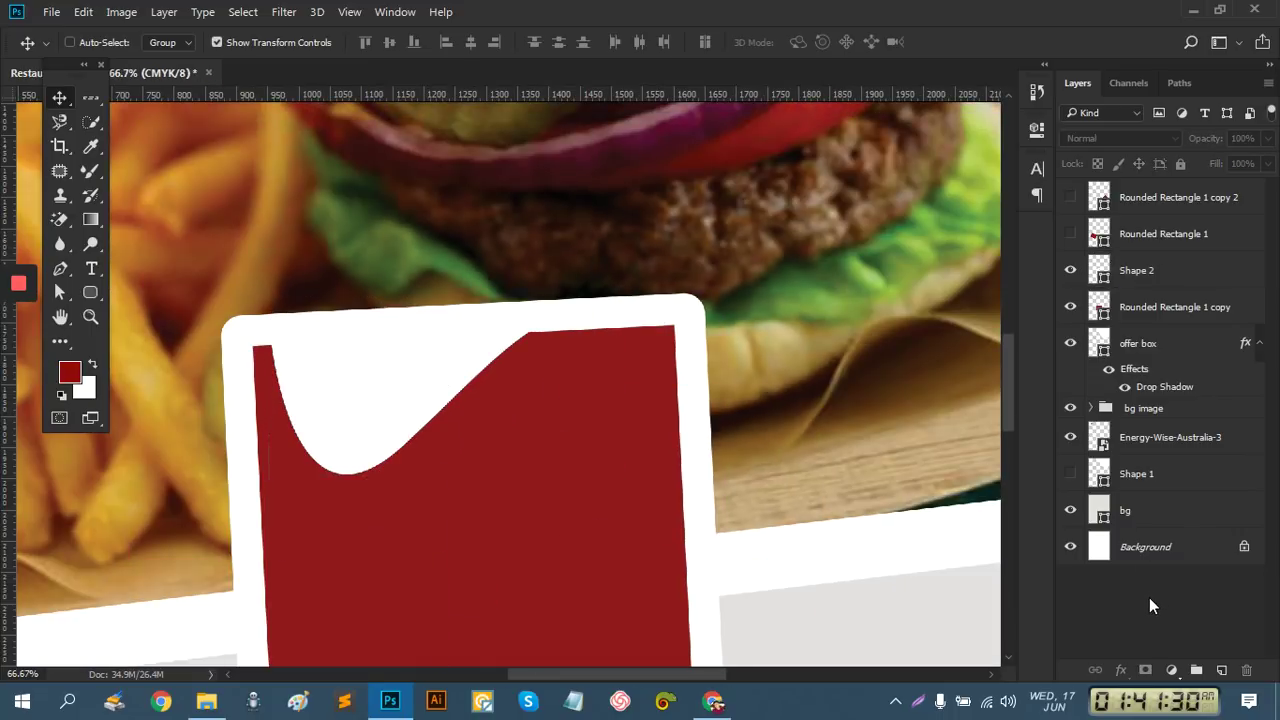
left_click(1155, 268)
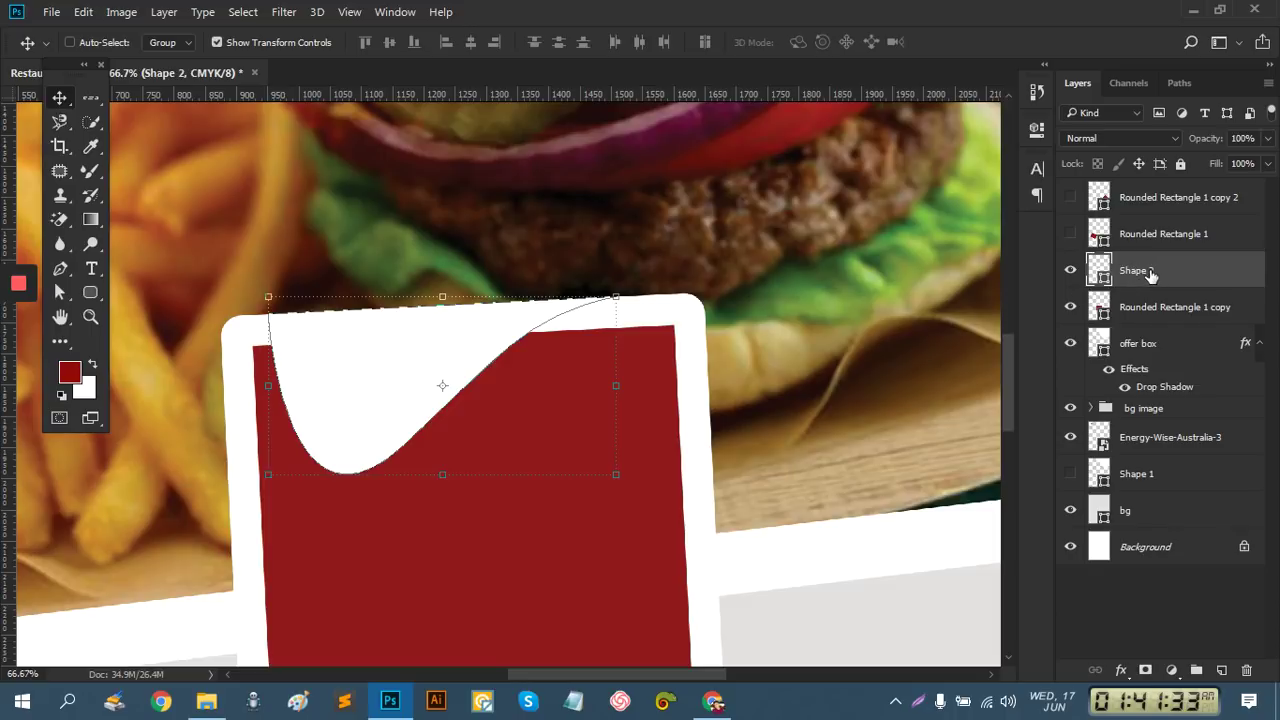
Add a Drop Shadow to Shape 2 in Layer Style and start adjusting its opacity and distance
right_click(1150, 272)
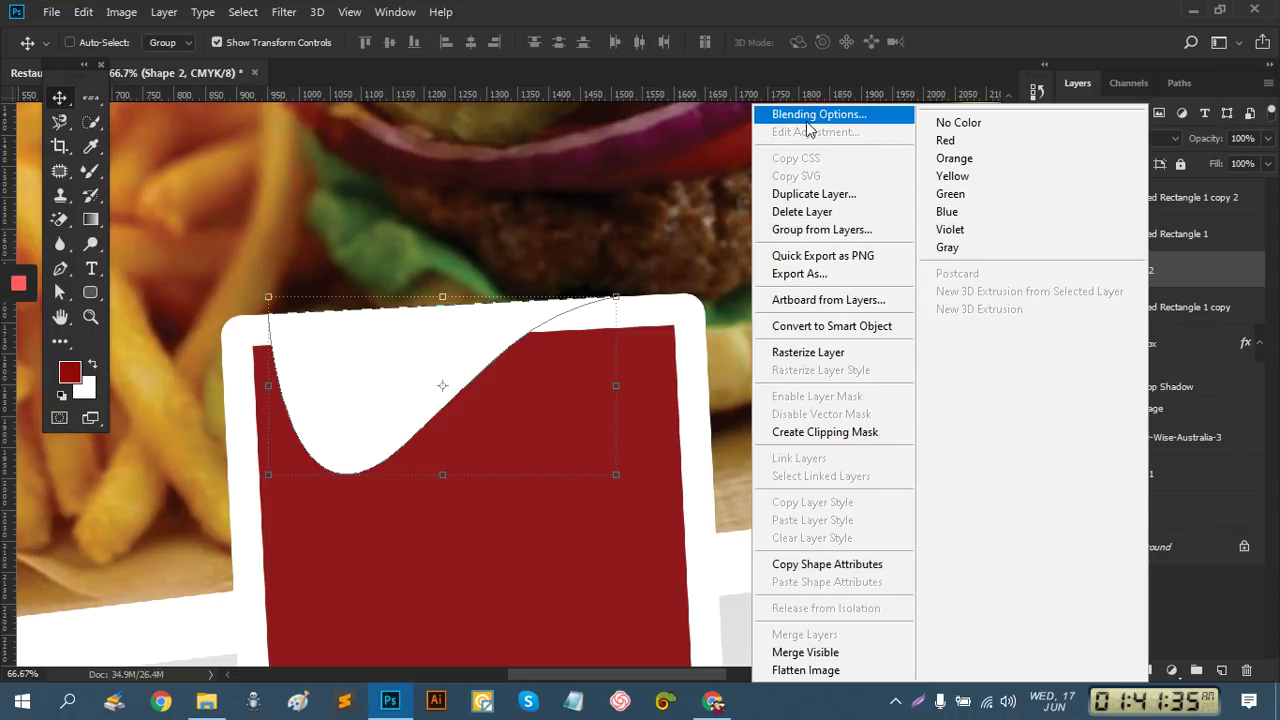
left_click(810, 124)
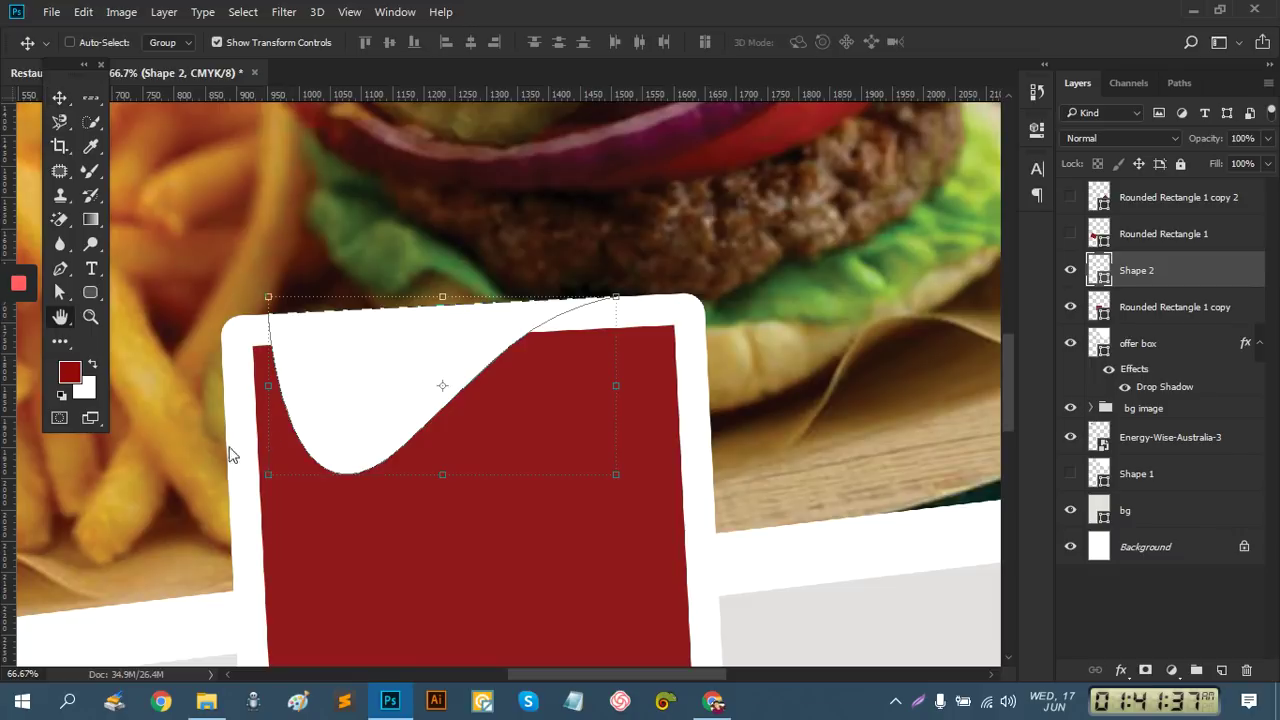
scroll(426, 440, "down", 2)
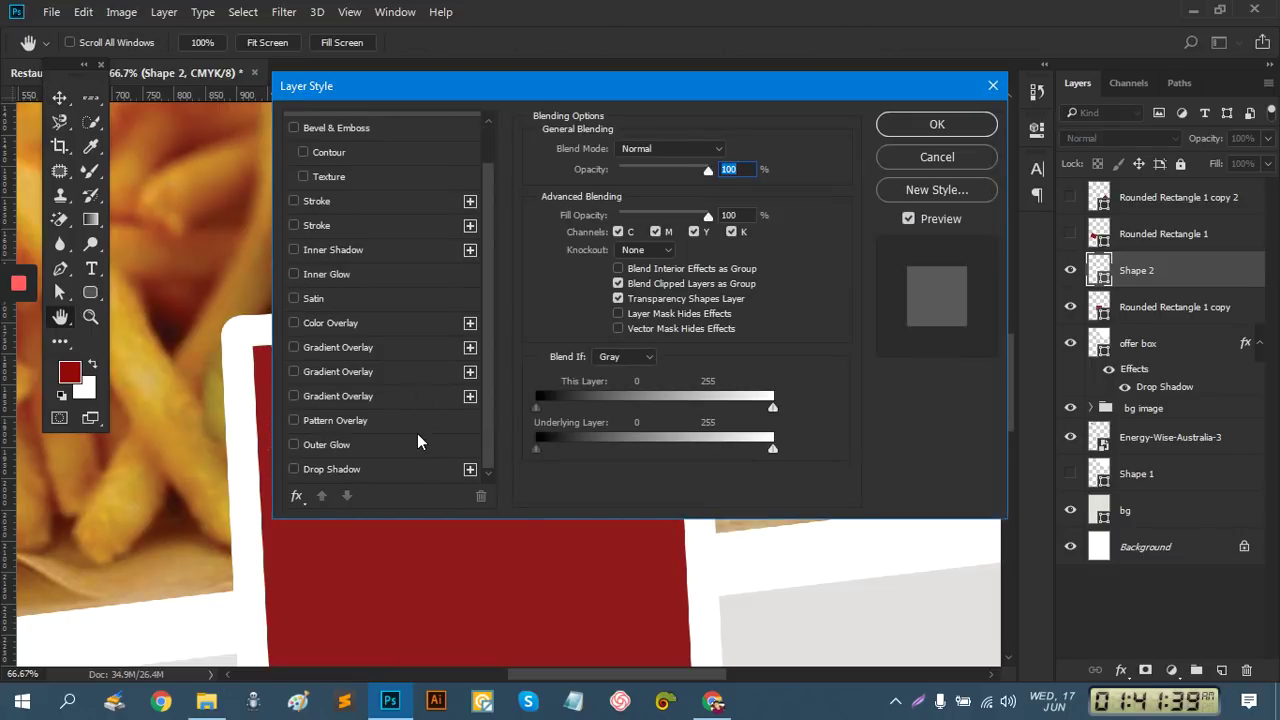
left_click(324, 470)
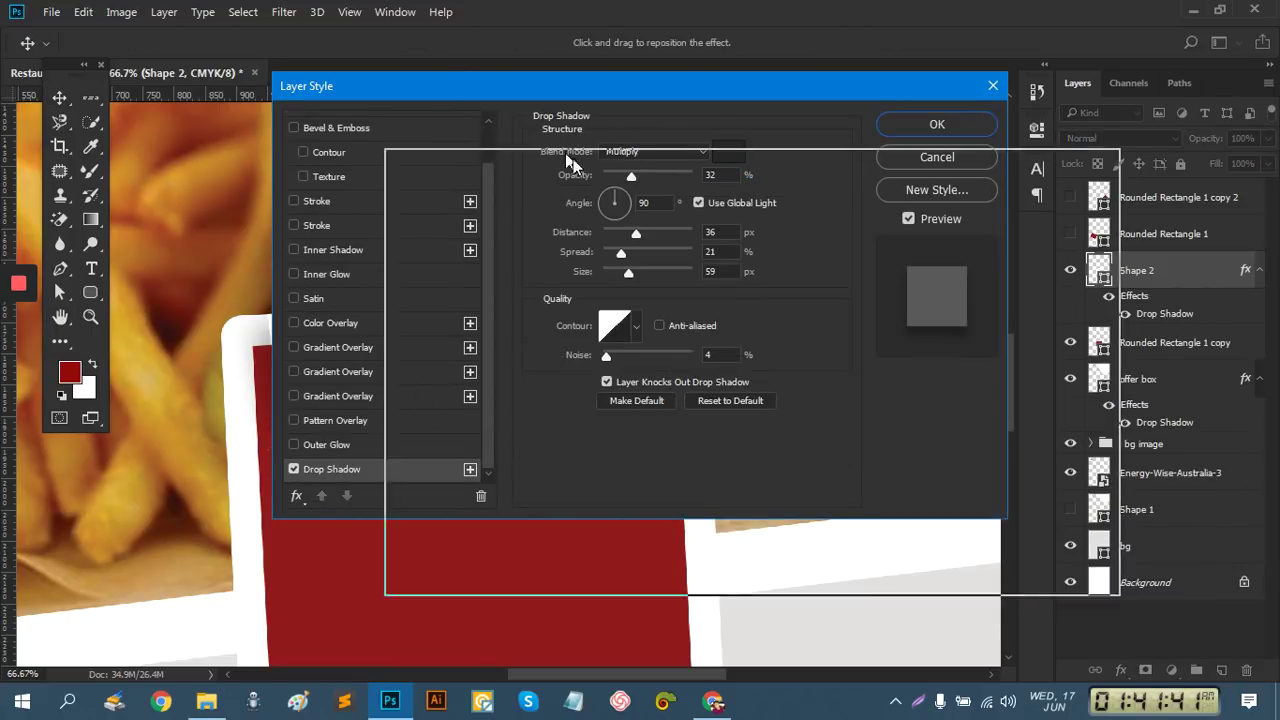
left_click_drag(844, 342, 905, 413)
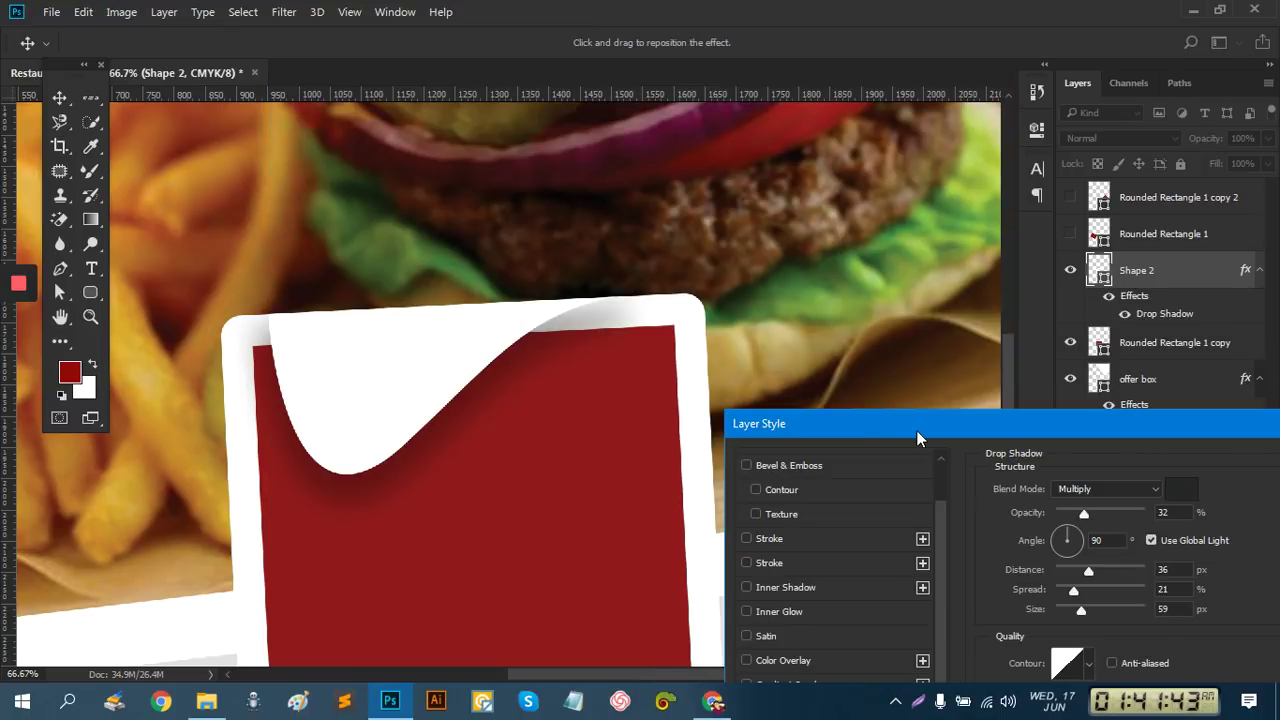
left_click_drag(1083, 512, 1111, 515)
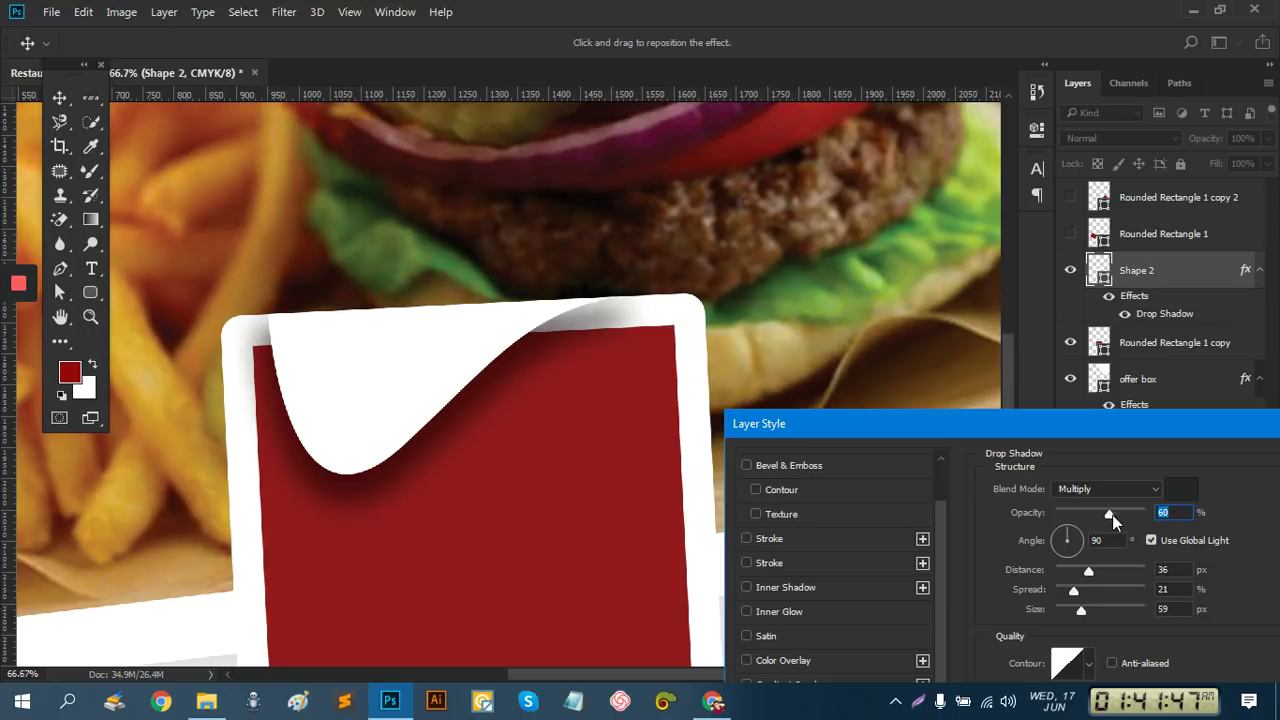
left_click_drag(1080, 565, 1063, 590)
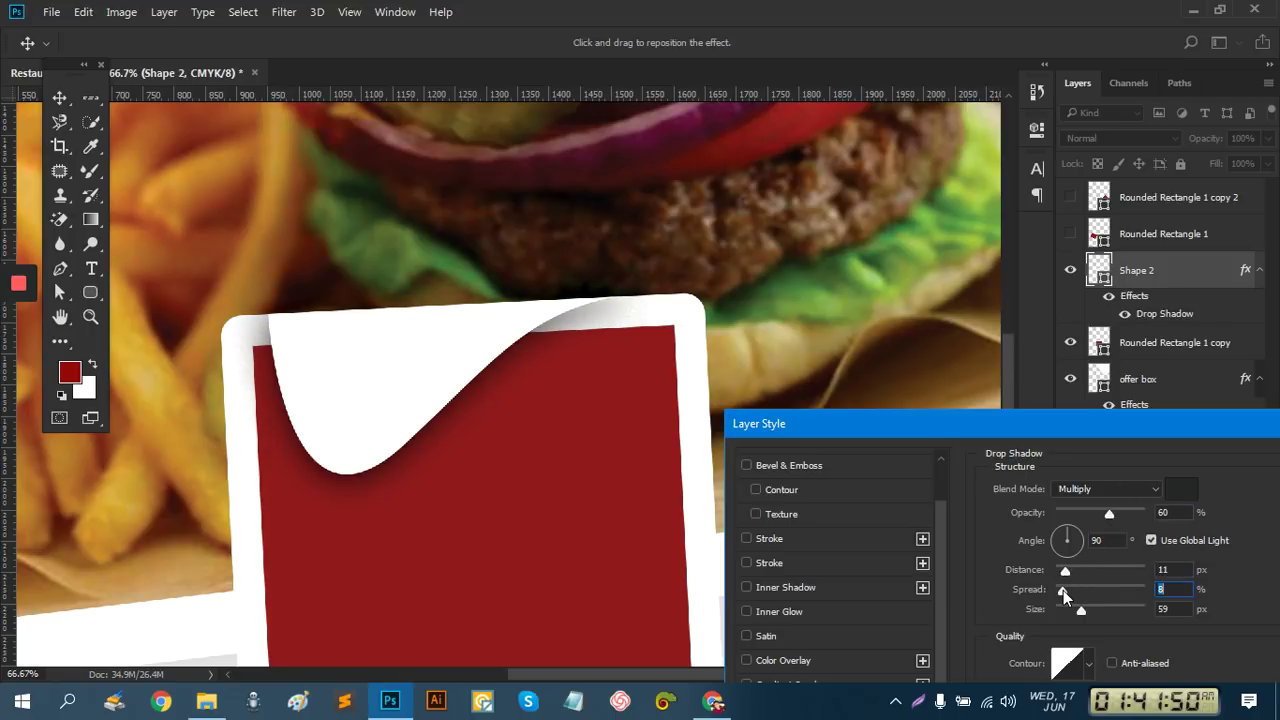
left_click(1072, 507)
left_click_drag(1069, 510, 1152, 516)
Settle the shadow at 79% opacity, 8 px distance, 14% spread, 18 px size and apply it
left_click_drag(1081, 609, 1065, 608)
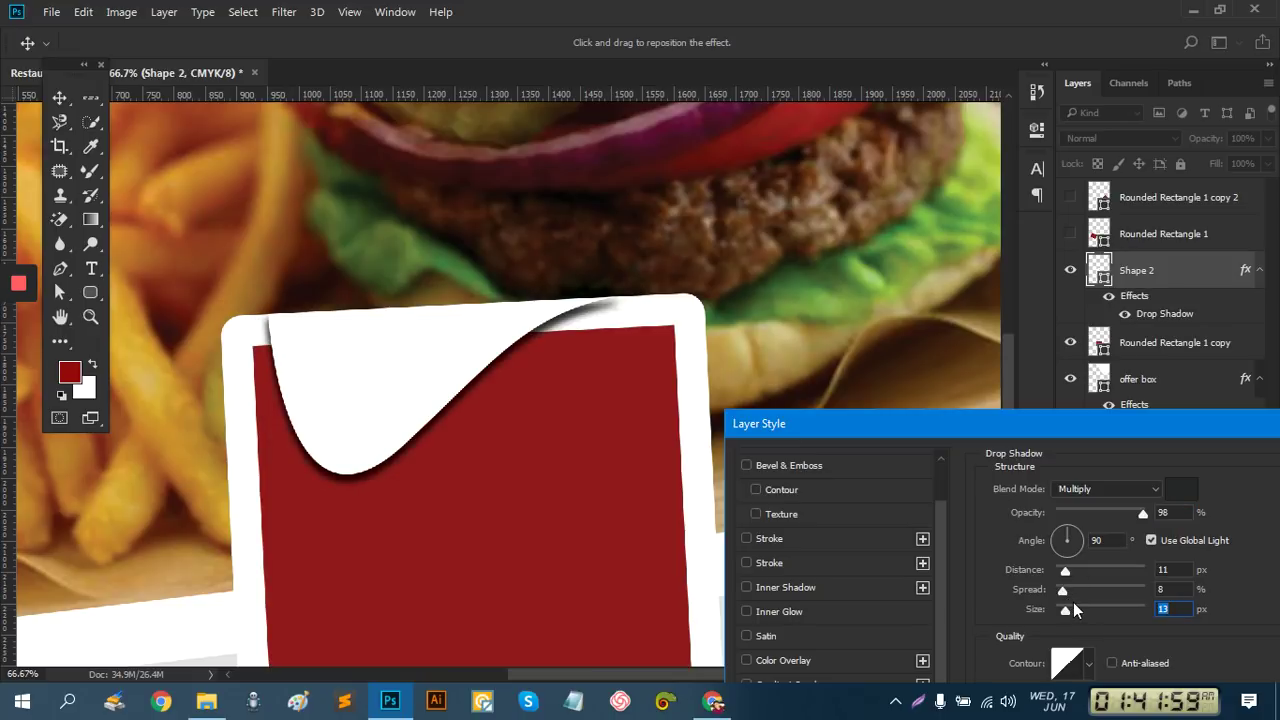
left_click(1069, 605)
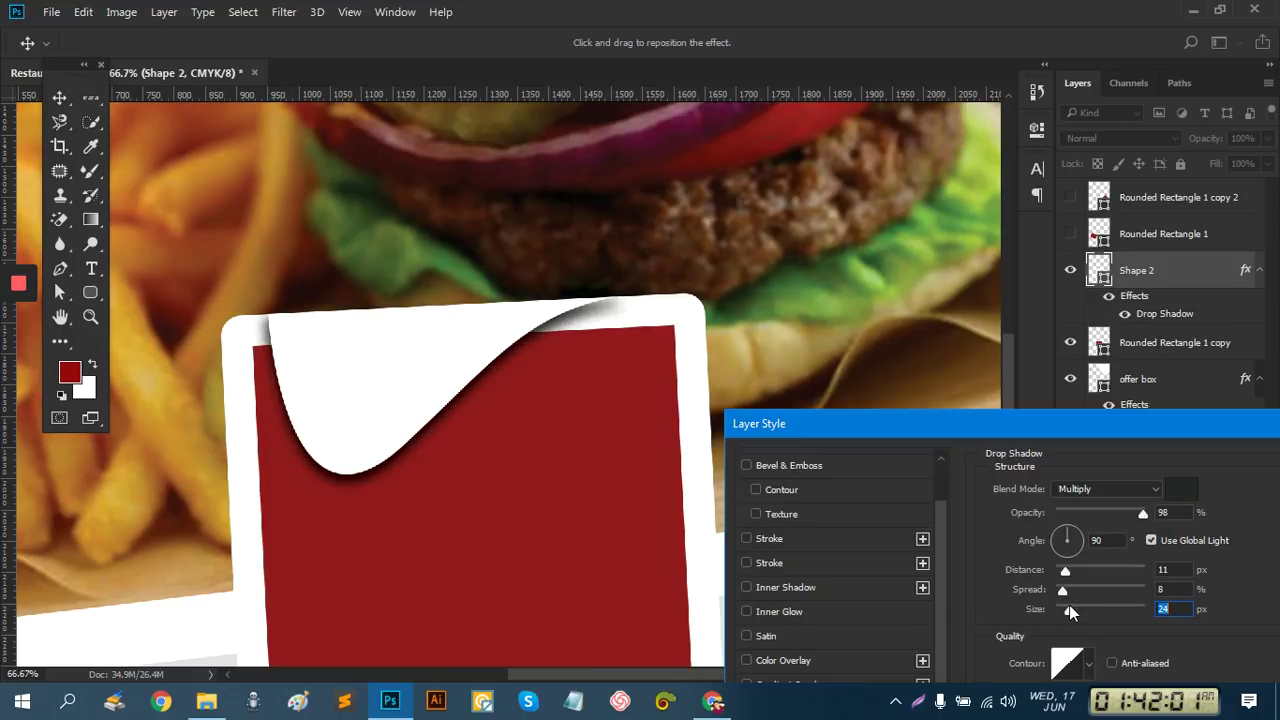
left_click(1068, 567)
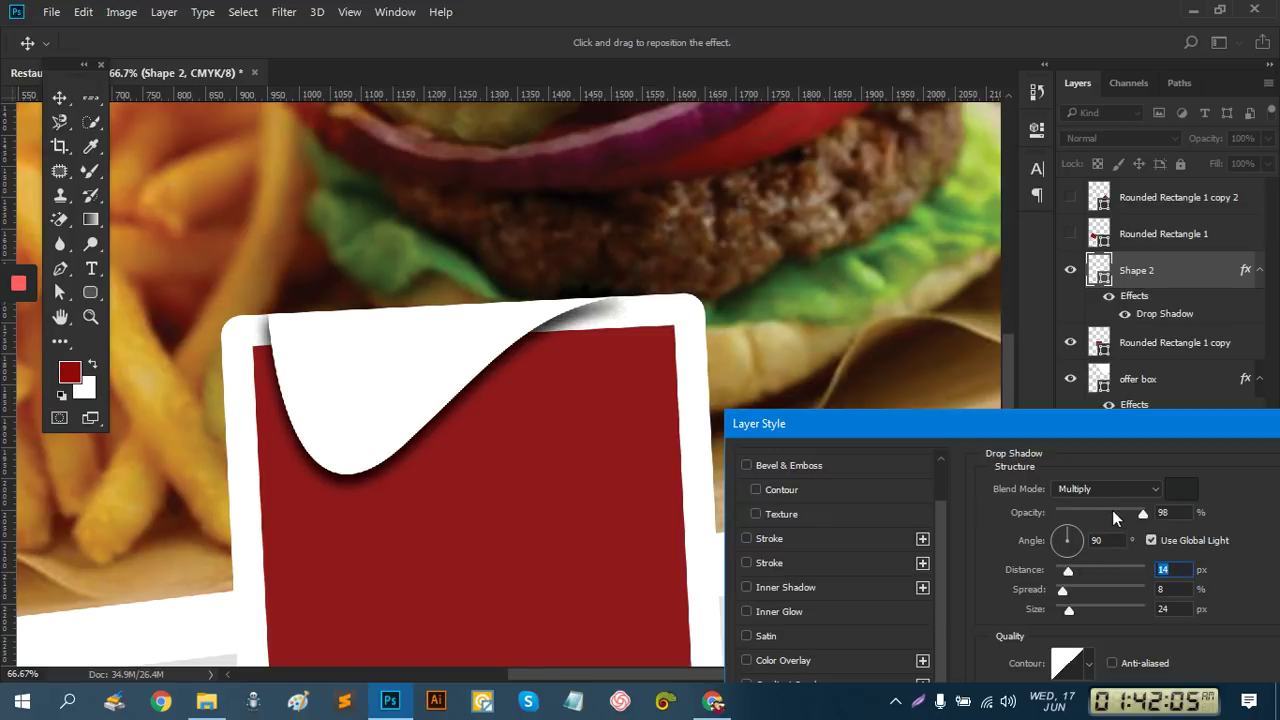
left_click_drag(1139, 516, 1118, 520)
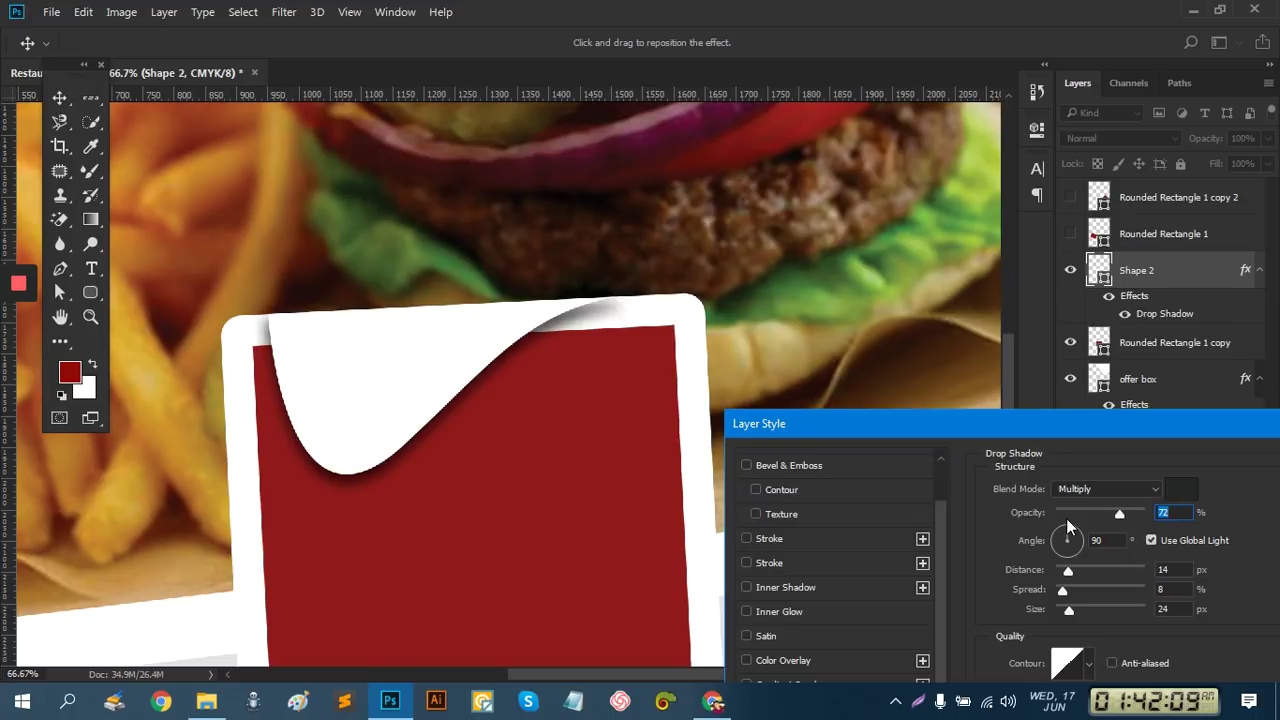
left_click_drag(549, 325, 547, 317)
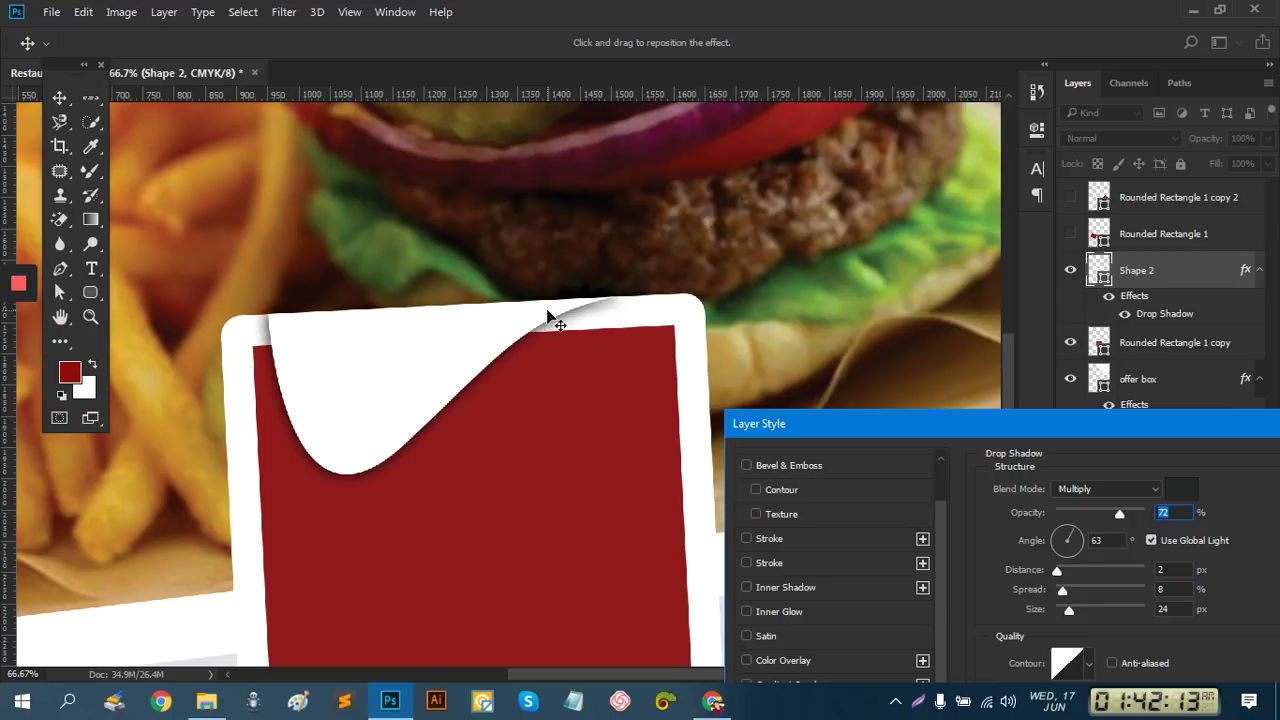
left_click_drag(1121, 513, 1127, 514)
mouse_move(1075, 612)
left_mouse_down()
mouse_move(1075, 566)
mouse_move(1086, 568)
mouse_move(1062, 612)
left_mouse_up()
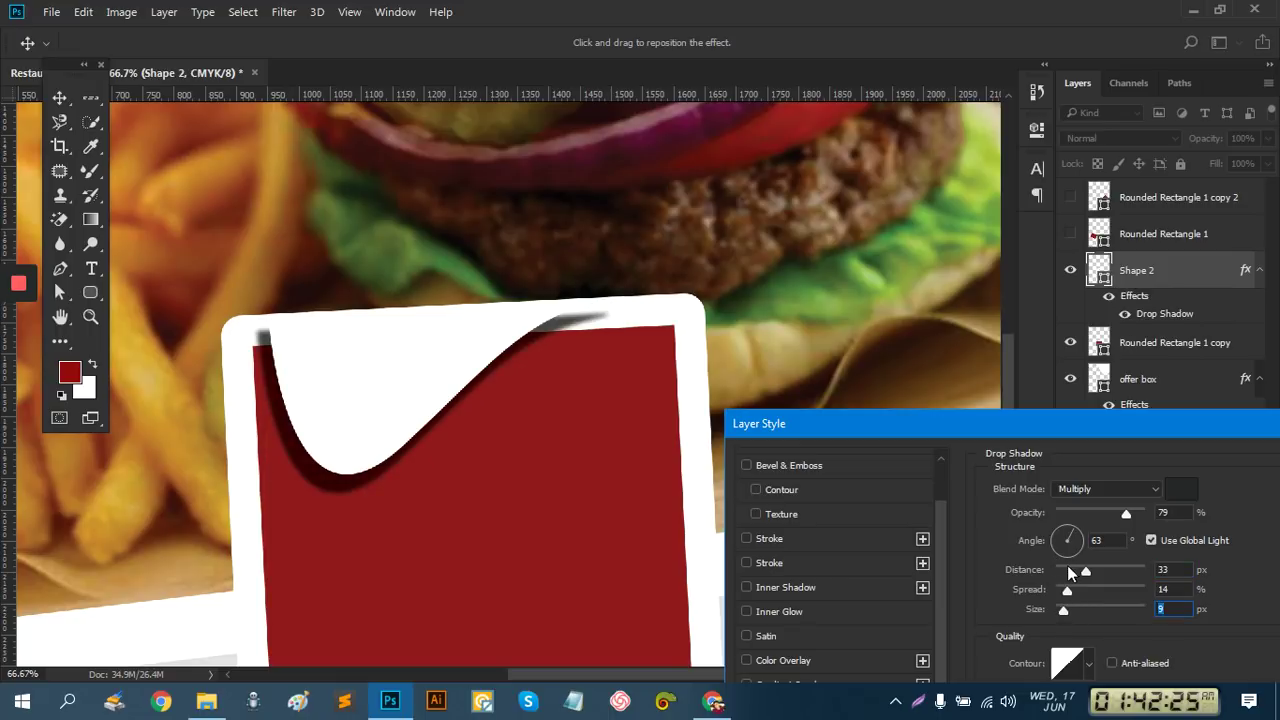
left_click(1068, 571)
left_click_drag(1071, 572, 1069, 604)
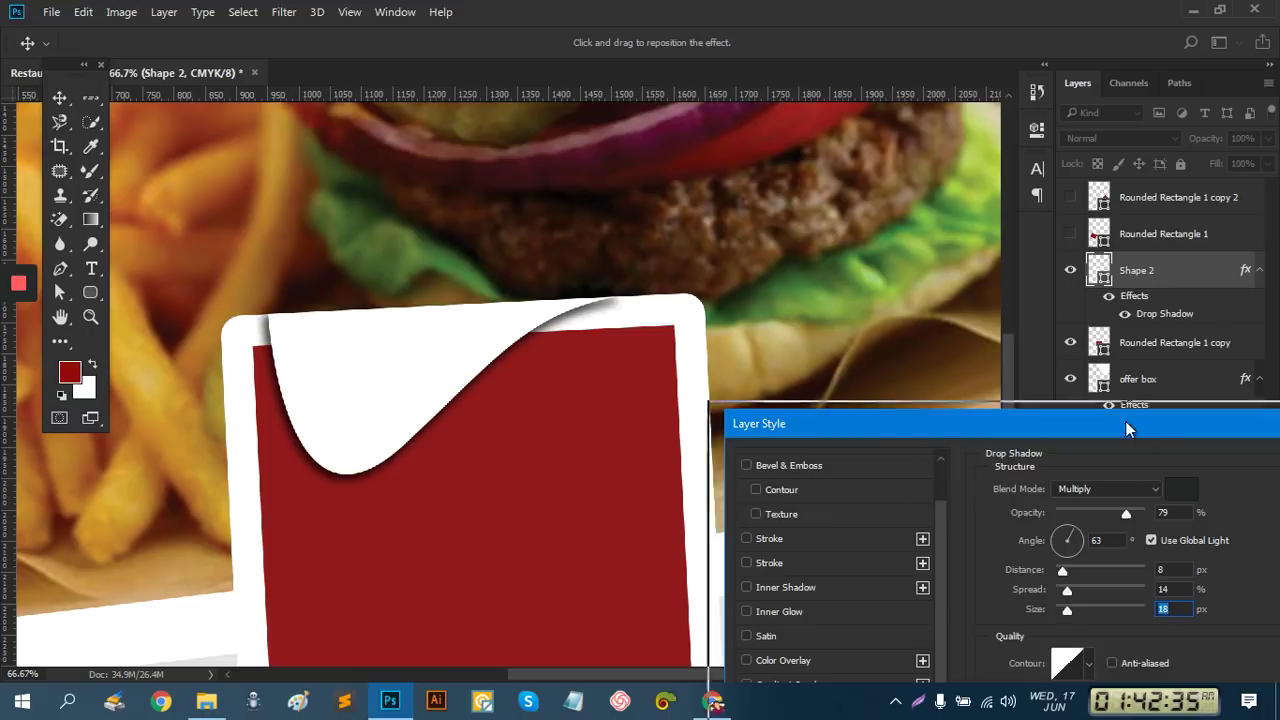
left_click_drag(1125, 421, 808, 284)
left_click(1048, 318)
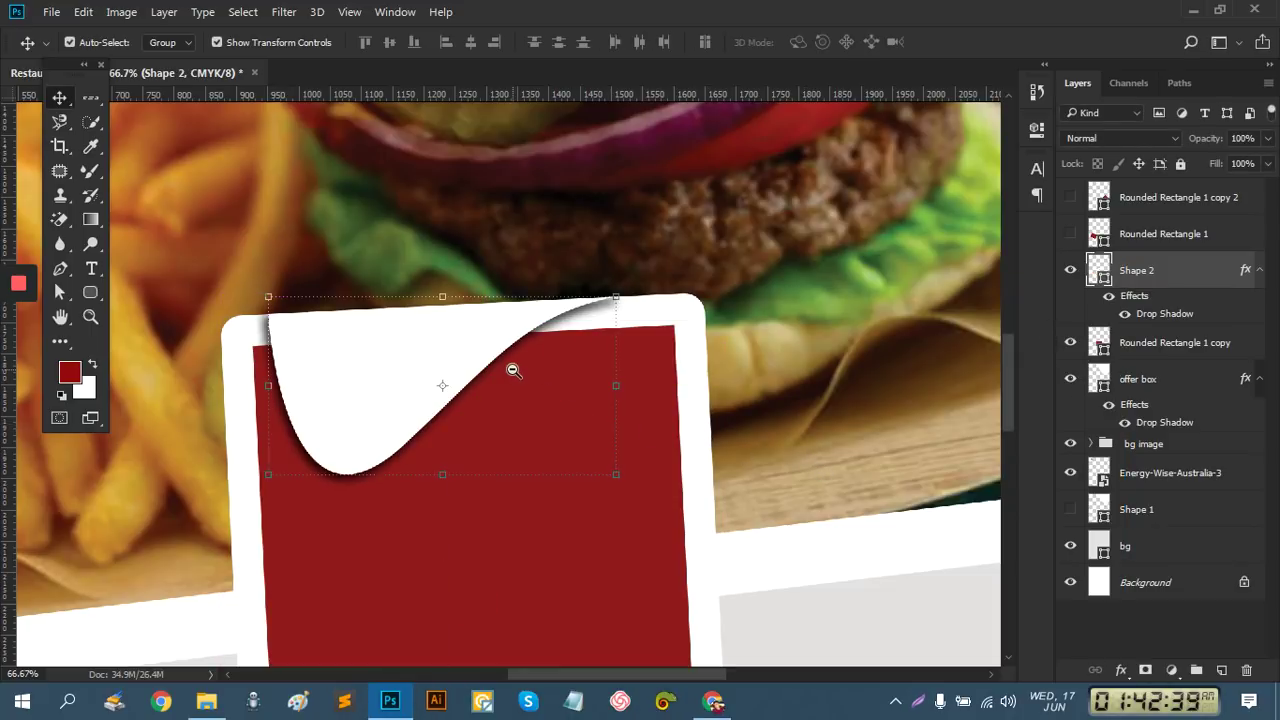
left_click(549, 400, "ctrl+alt")
left_click(549, 400, "ctrl+alt")
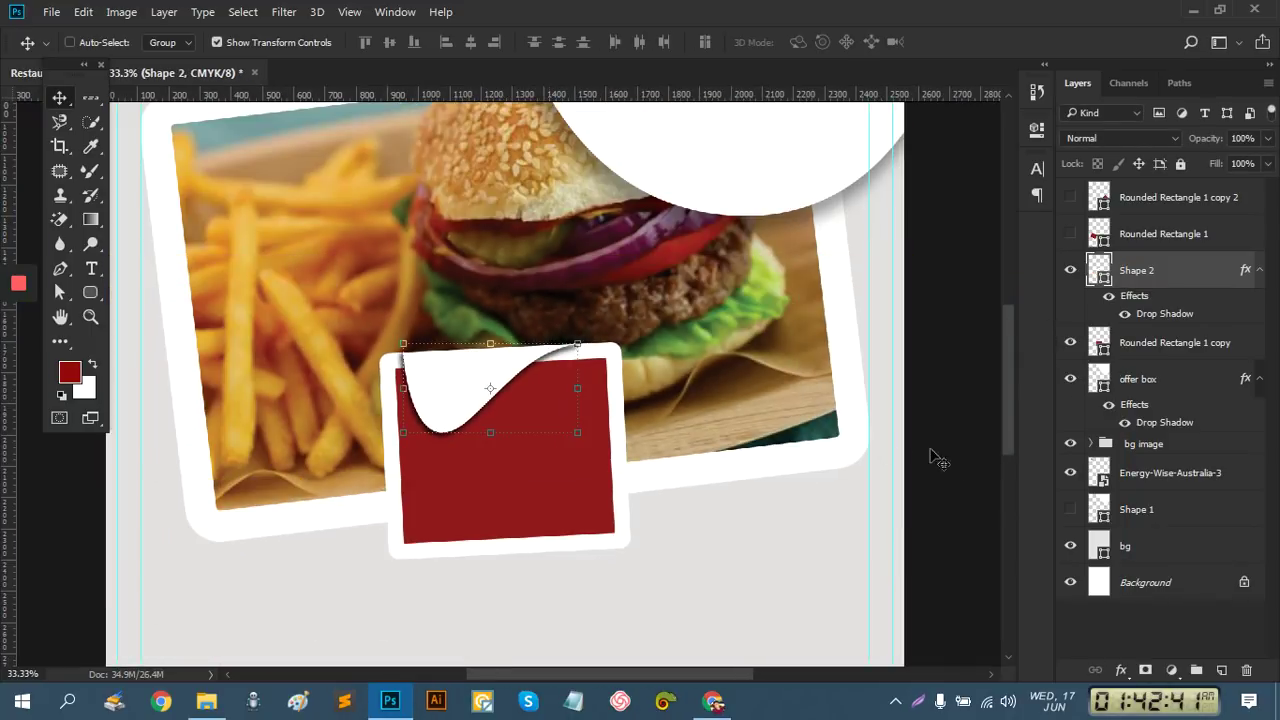
Group Rounded Rectangle 1 copy with Shape 2 and name the group 'box 1'
left_click(1121, 634)
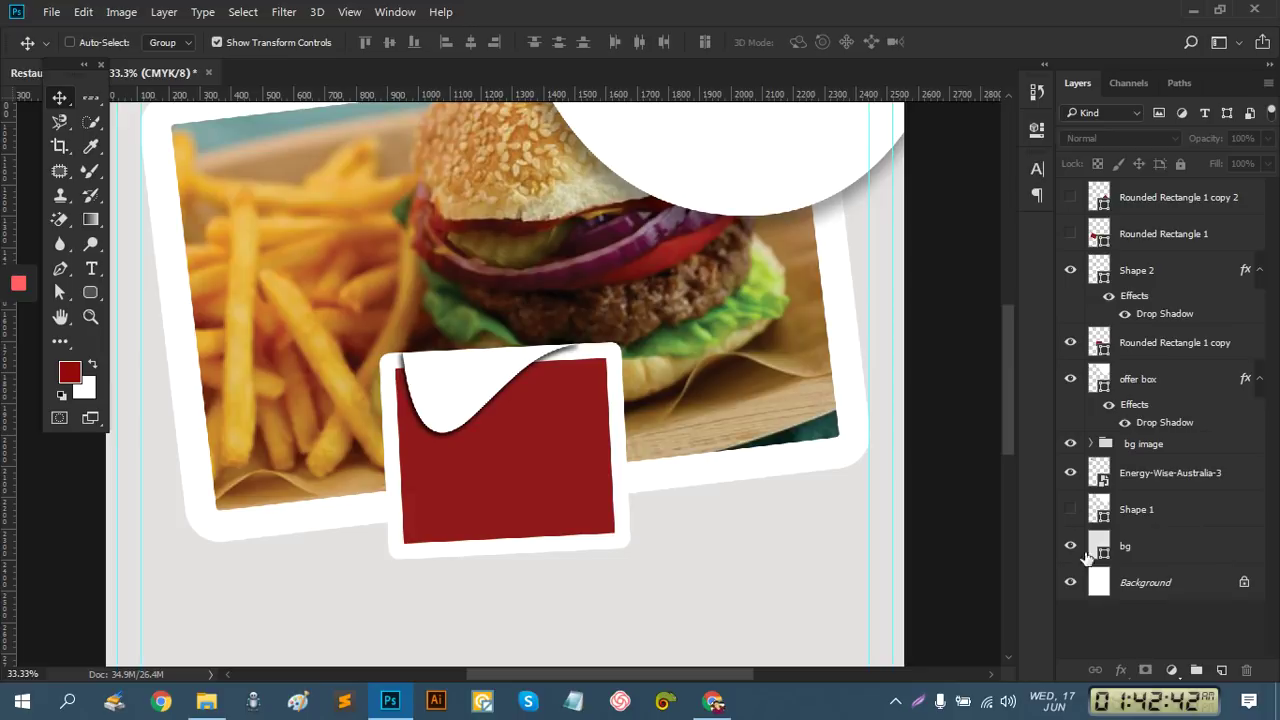
left_click(1146, 344)
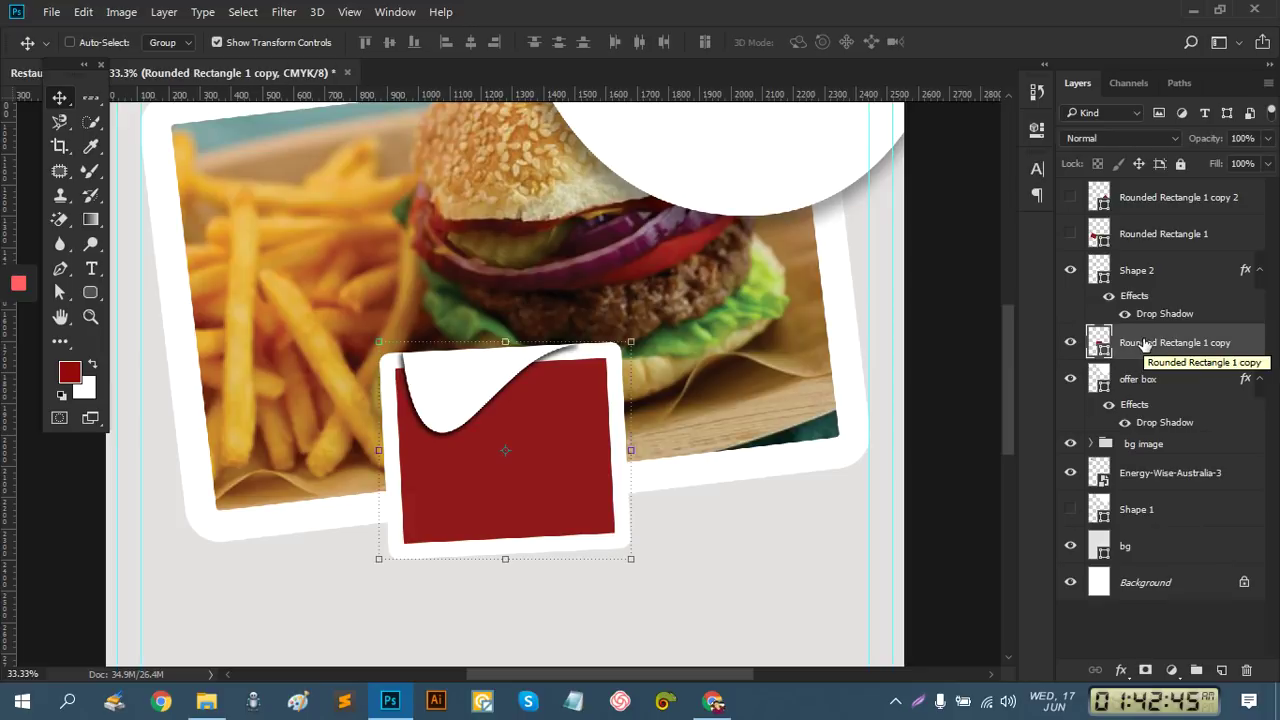
key("ctrl")
left_click(1134, 280, "ctrl")
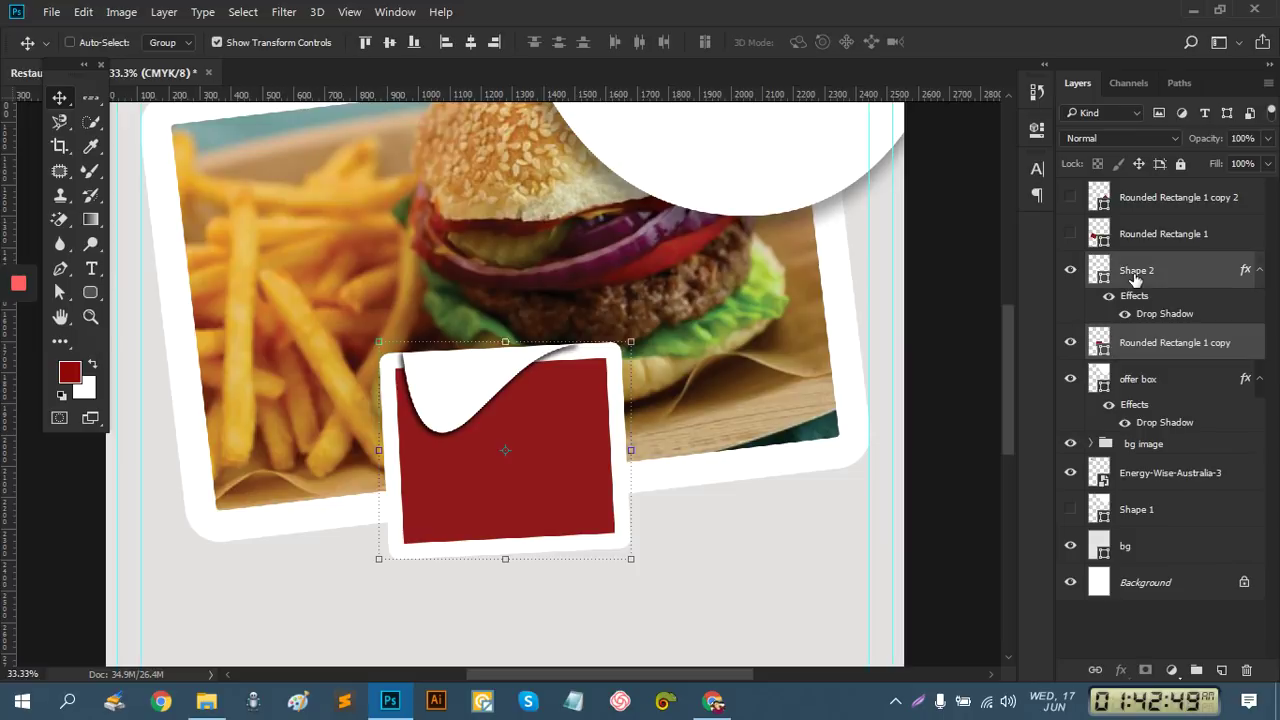
key("ctrl+g")
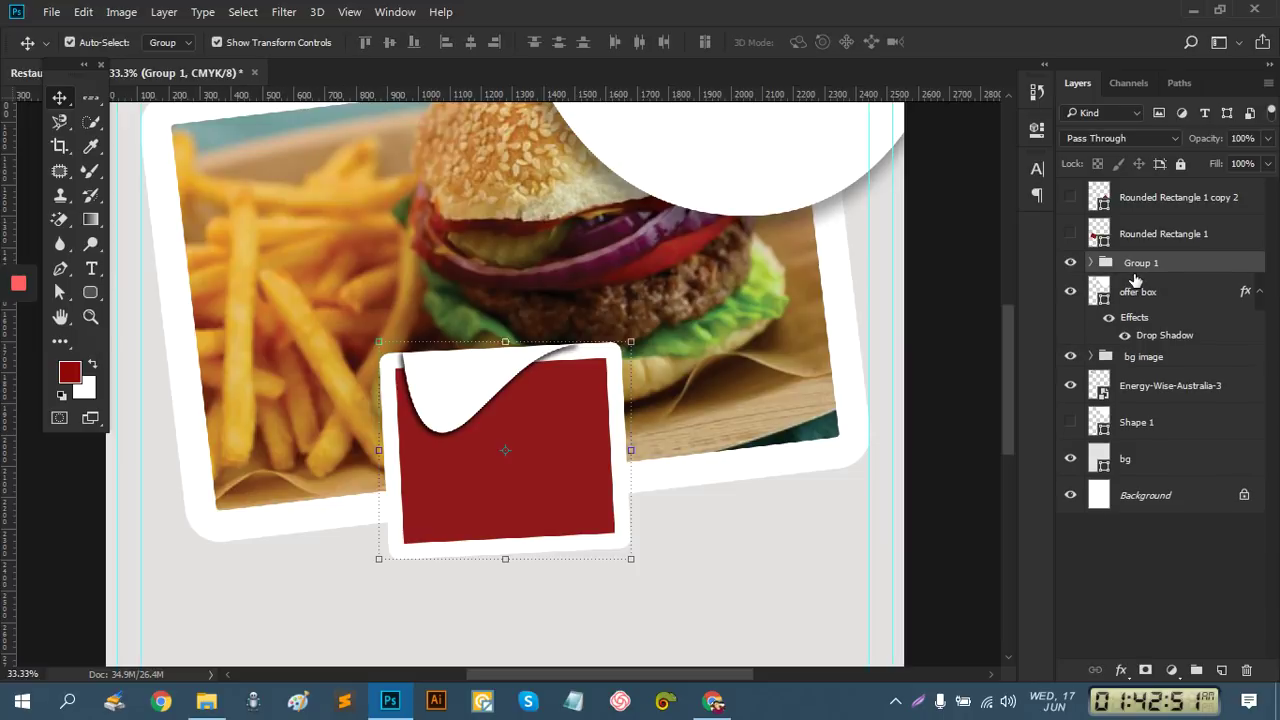
double_click(1133, 263)
type("box 1")
key("Return")
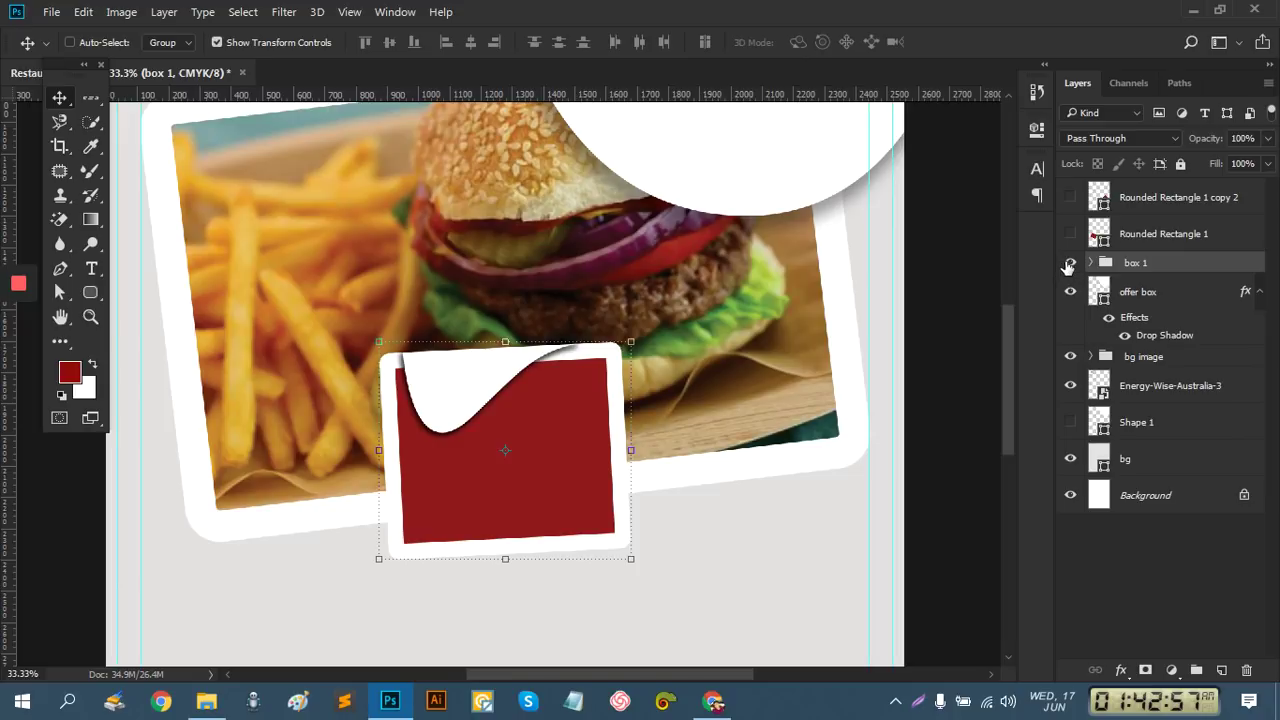
Toggle box 1's visibility to check it, then delete the Rounded Rectangle 1 copy 2 layer
left_click(1070, 262)
left_click(1070, 262)
left_click(1070, 262)
left_click(1070, 262)
left_click(1136, 201)
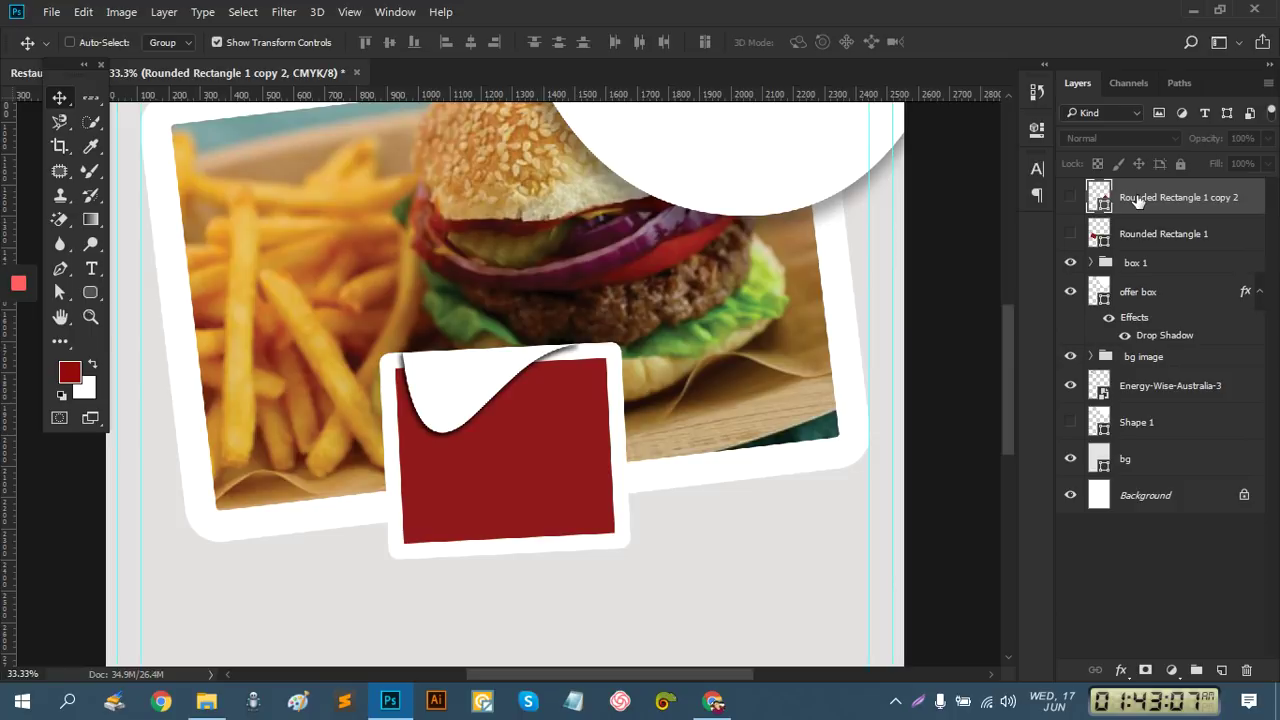
key("Delete")
key("Delete")
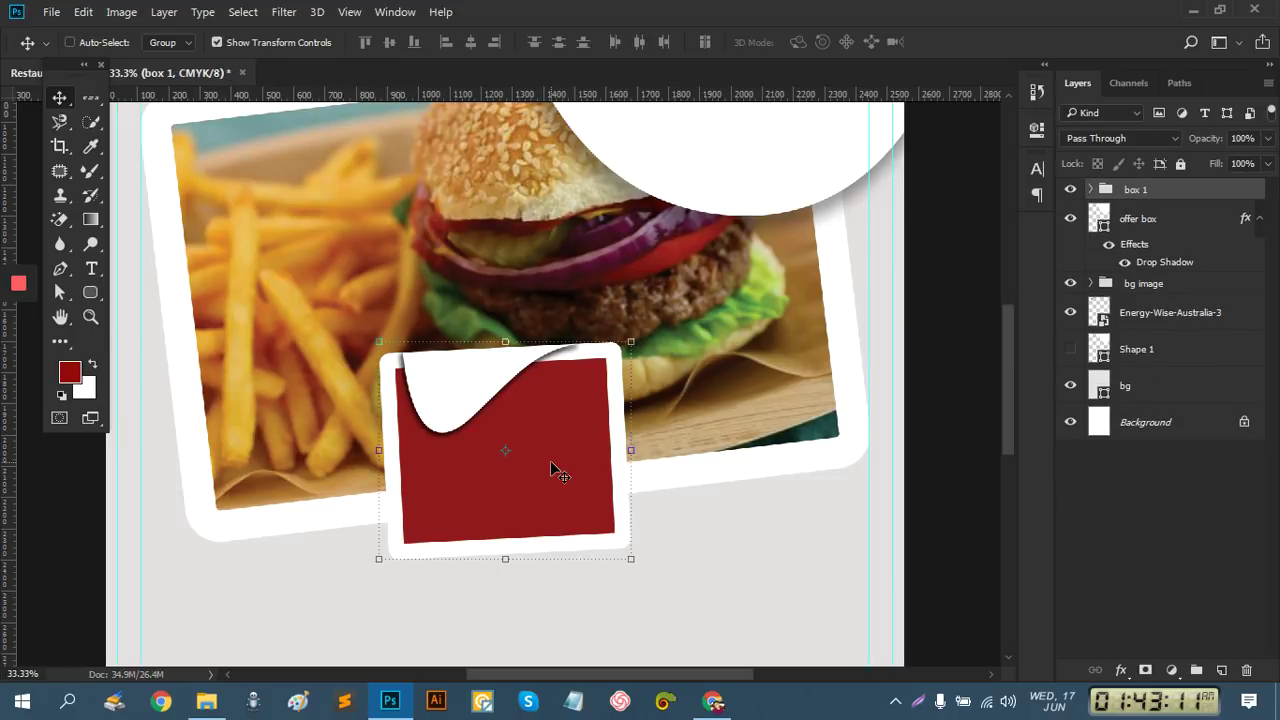
Duplicate box 1 twice and place the top copy on the right, tilted about 23 degrees
key("ctrl+j")
key("ctrl+j")
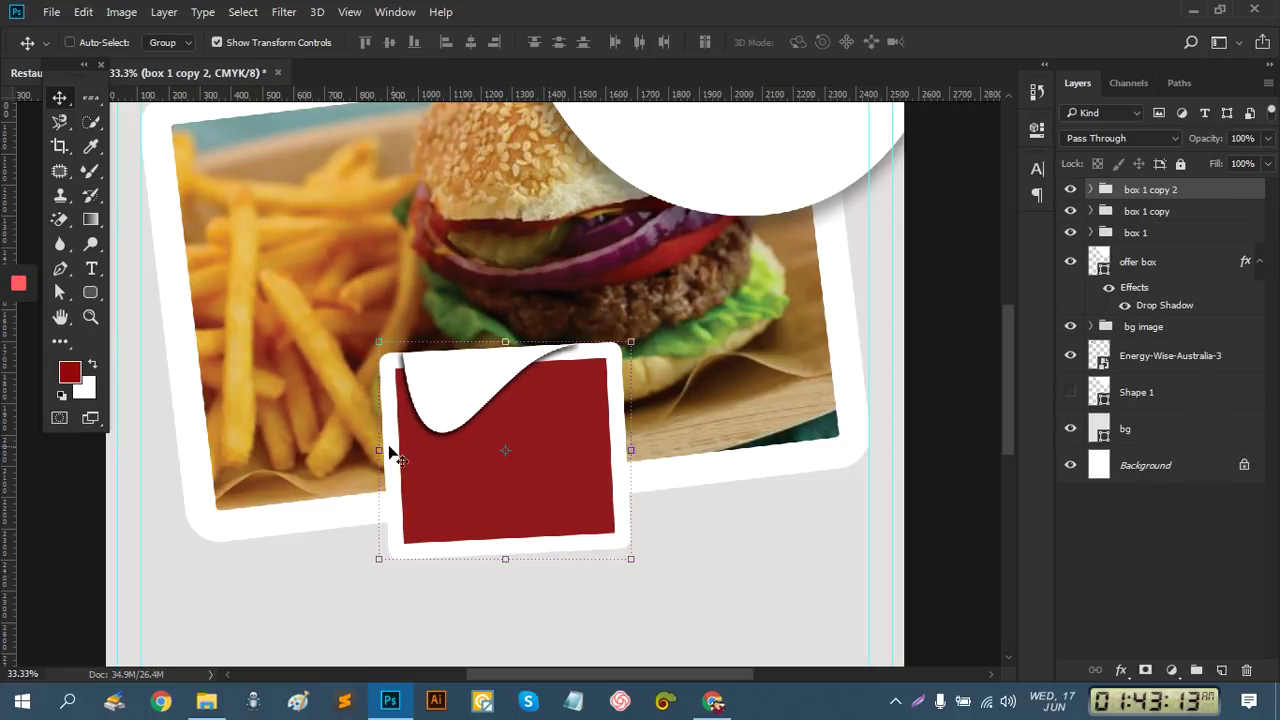
left_click_drag(474, 443, 719, 341)
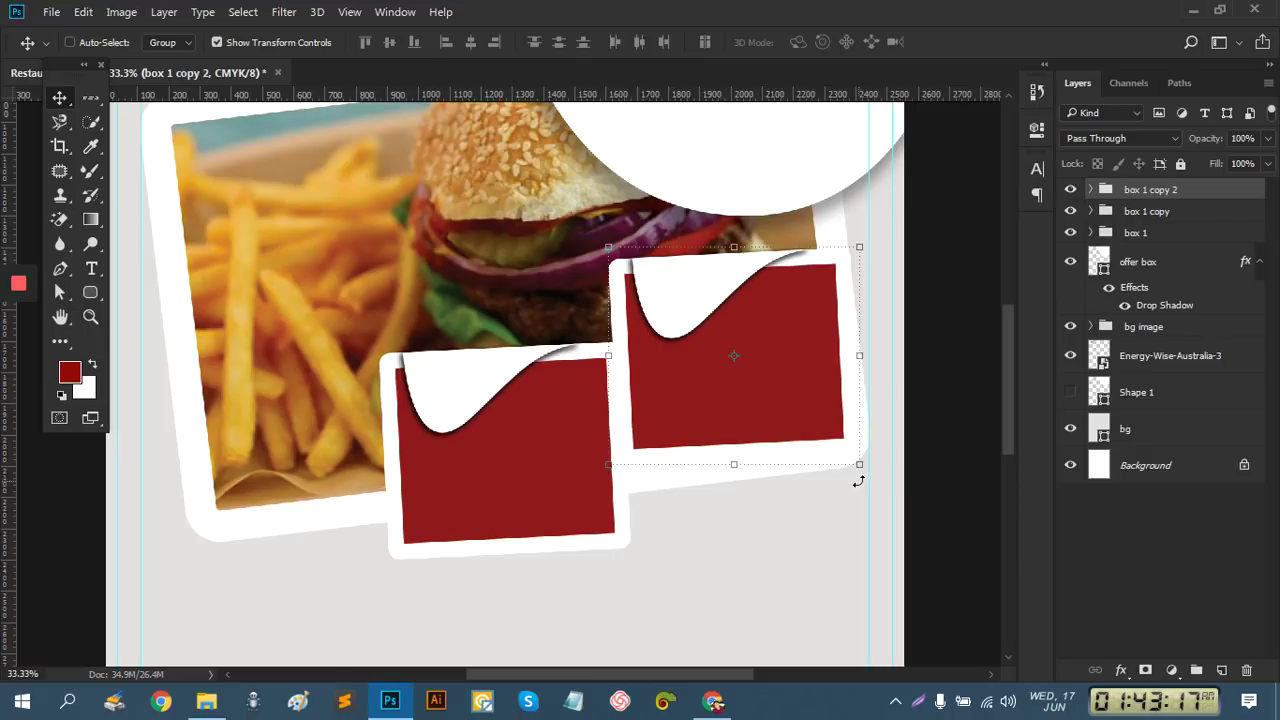
left_click_drag(842, 491, 801, 521)
left_click_drag(799, 414, 778, 453)
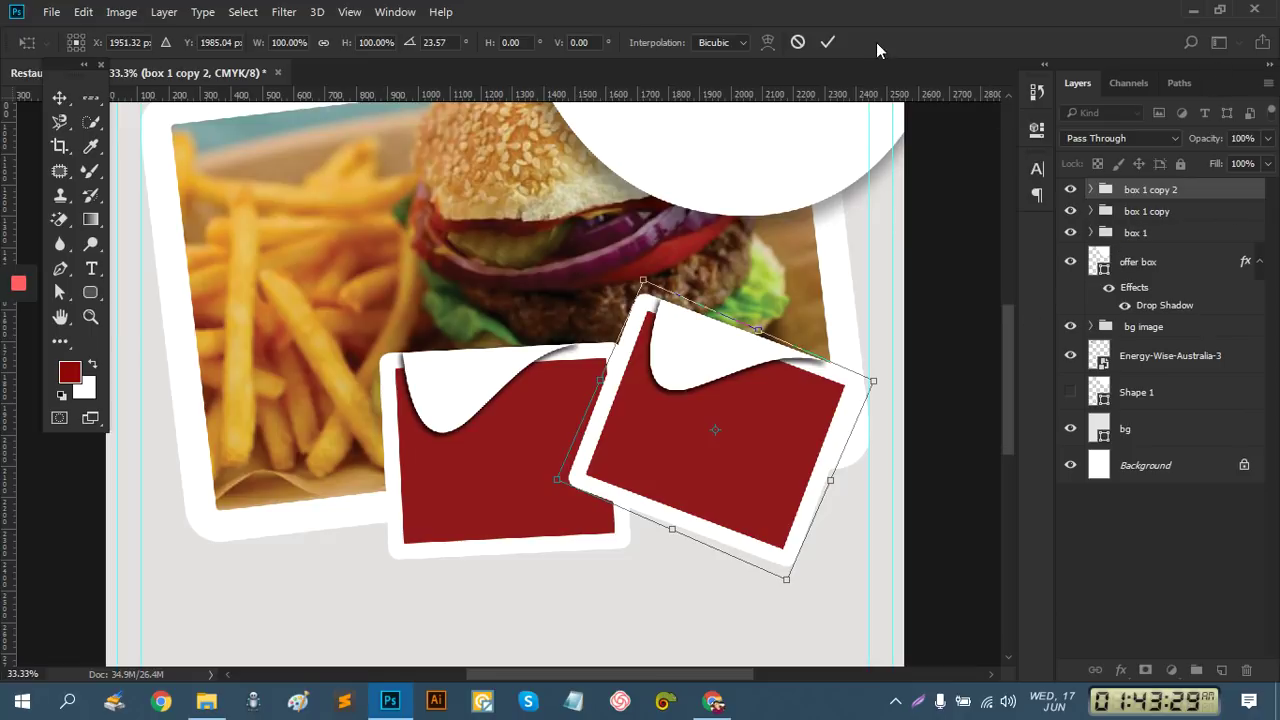
left_click(829, 42)
Move the box 1 copy group to the left side and tilt it at an angle
left_click(1148, 212)
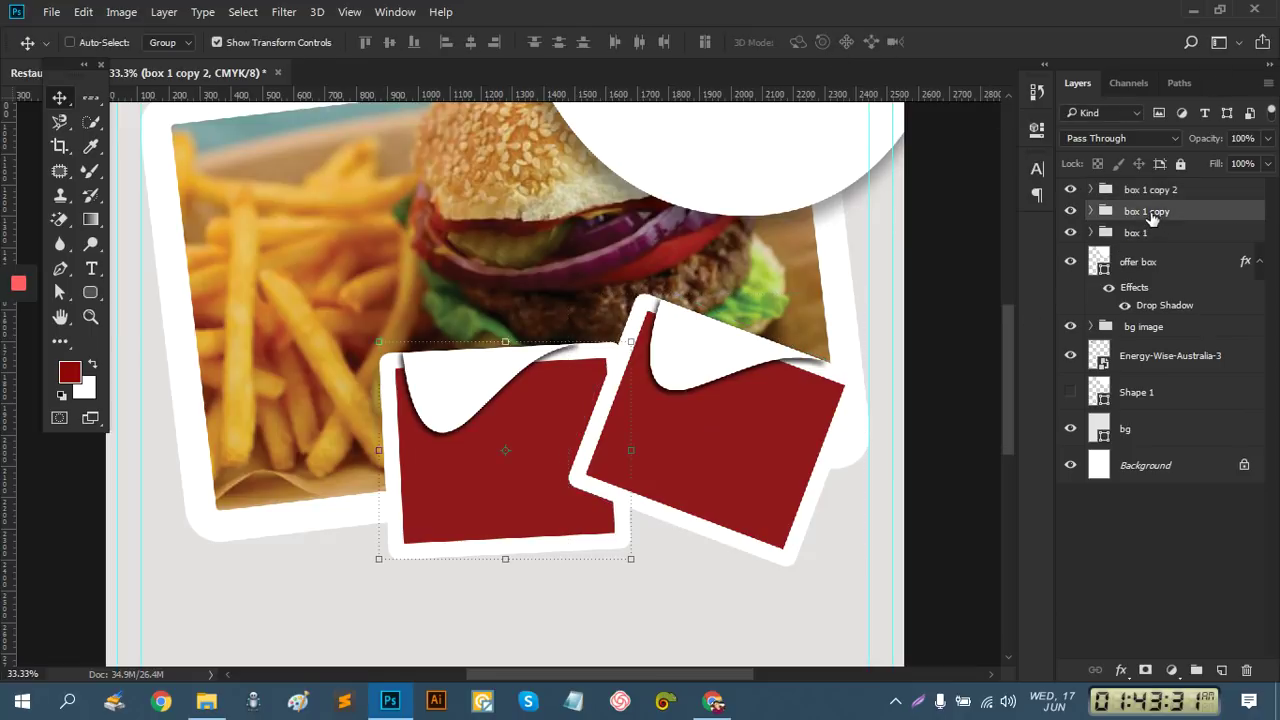
left_click_drag(446, 420, 257, 428)
left_click_drag(389, 553, 292, 594)
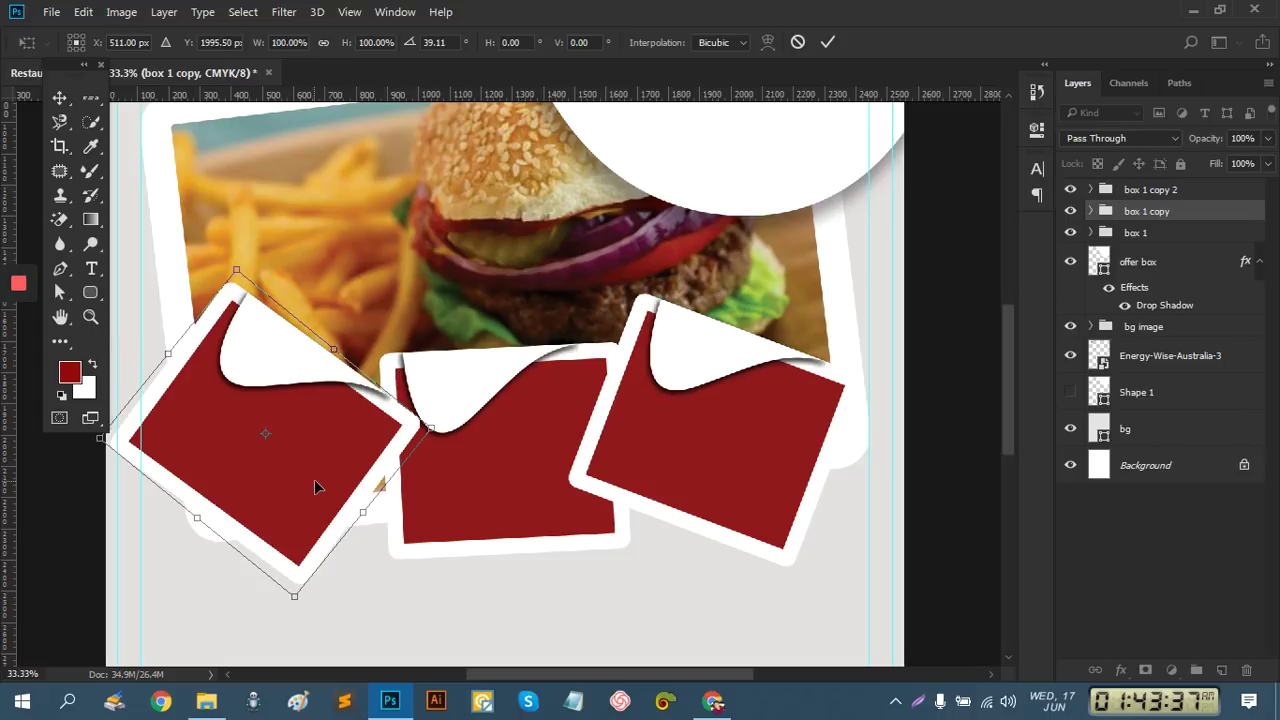
left_click_drag(292, 462, 319, 491)
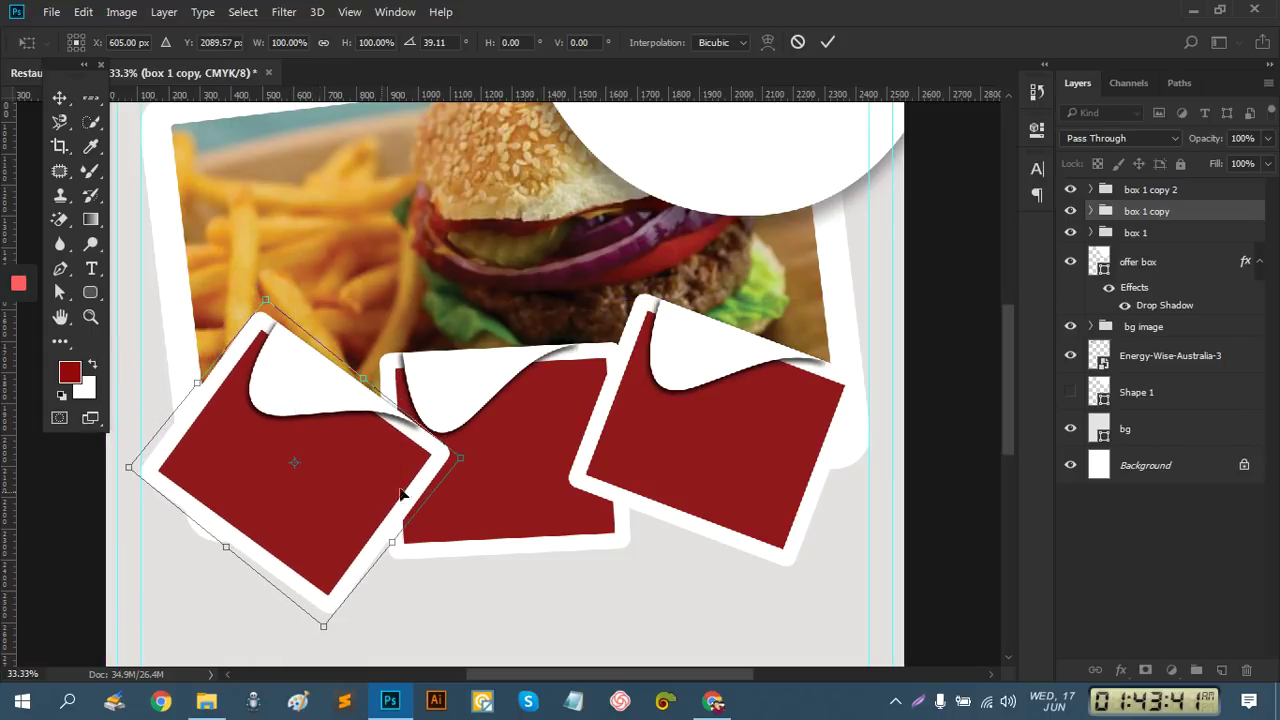
left_click(827, 42)
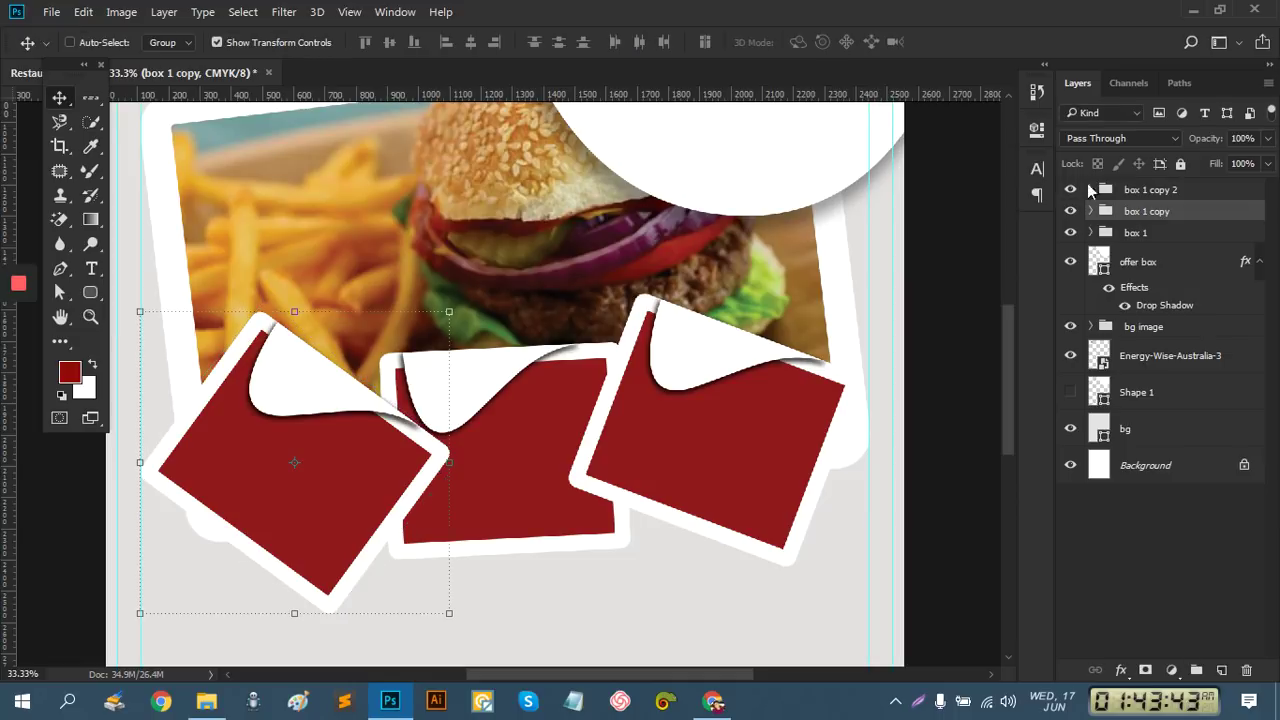
Start free-transforming the middle box 1 group, undoing an accidental resize
left_click(1156, 238)
key("ctrl+t")
left_click_drag(636, 568, 385, 351)
key("ctrl+z")
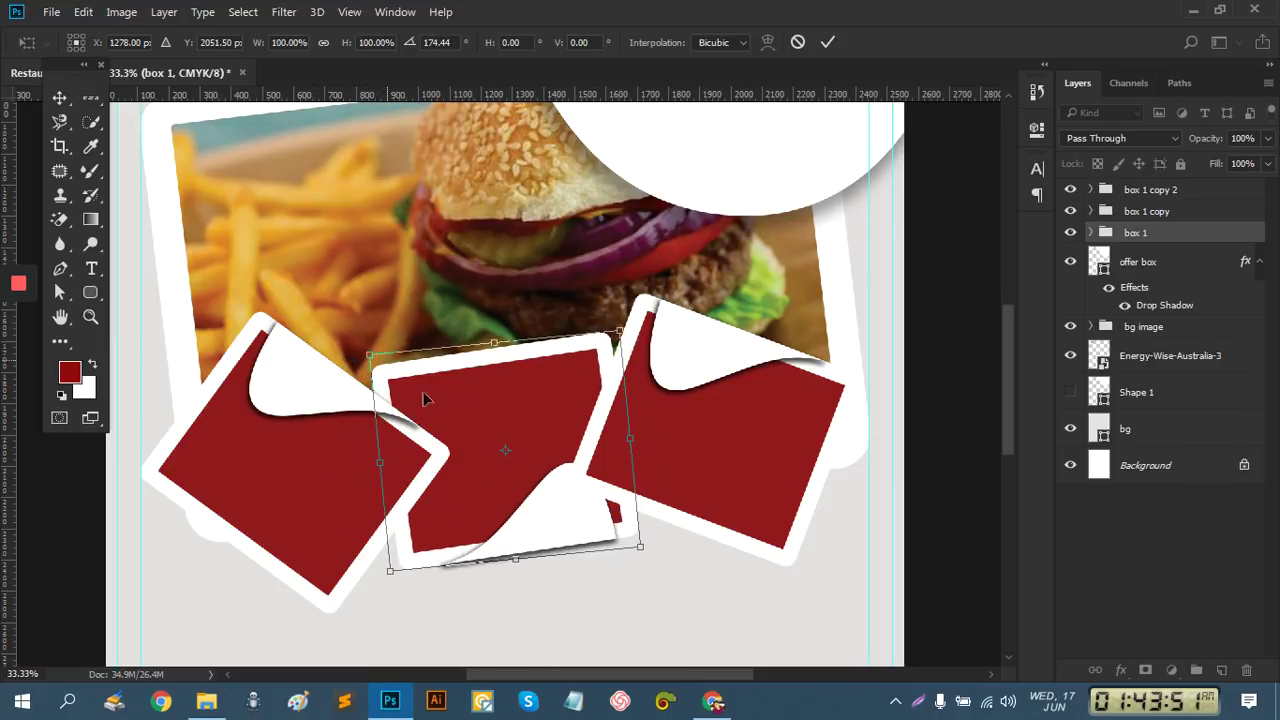
Turn the middle box upside down, then nudge the right box 1 copy 2 slightly
mouse_move(553, 524)
left_mouse_down()
mouse_move(525, 544)
mouse_move(538, 536)
left_mouse_up()
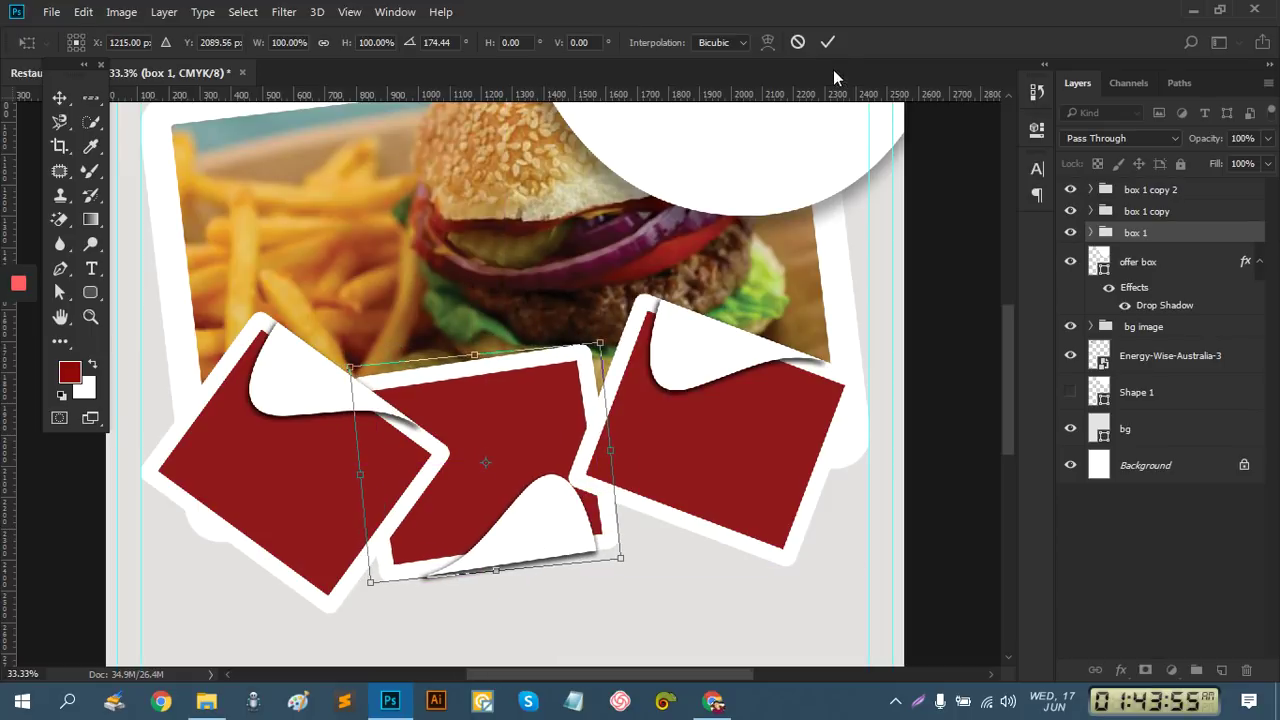
left_click(827, 43)
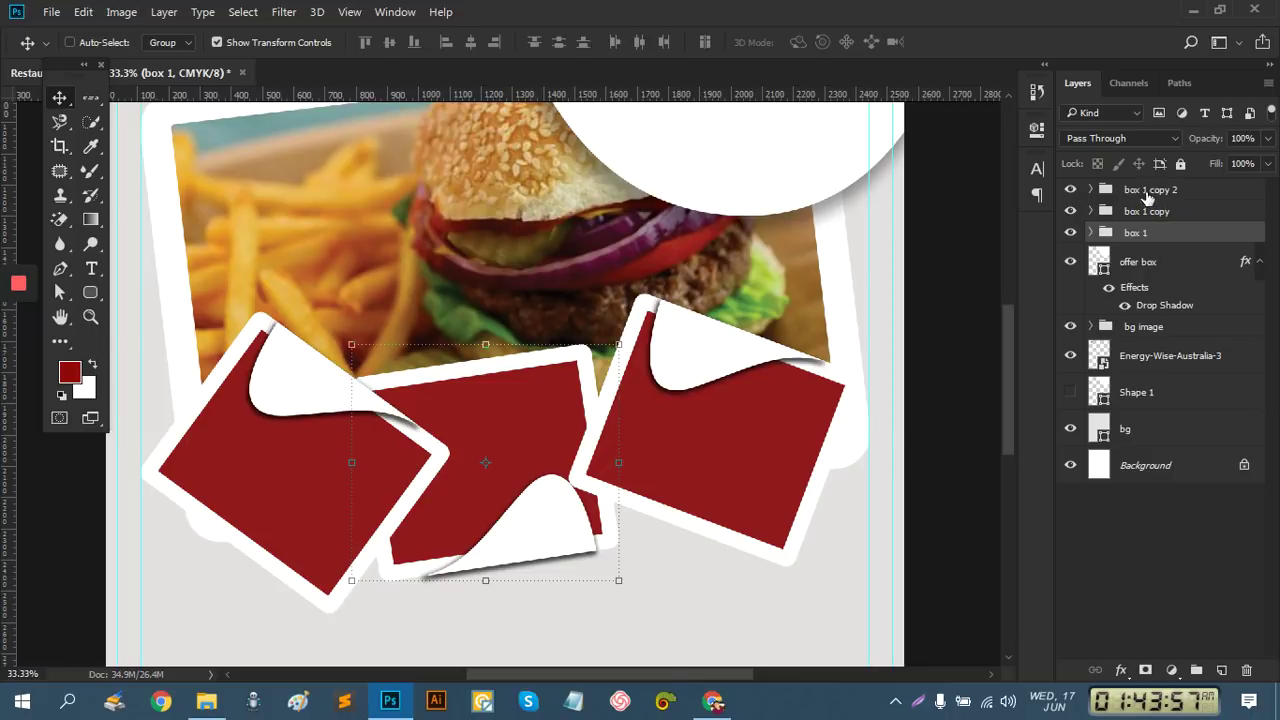
left_click(1146, 194)
mouse_move(806, 412)
left_mouse_down()
mouse_move(820, 429)
mouse_move(808, 423)
left_mouse_up()
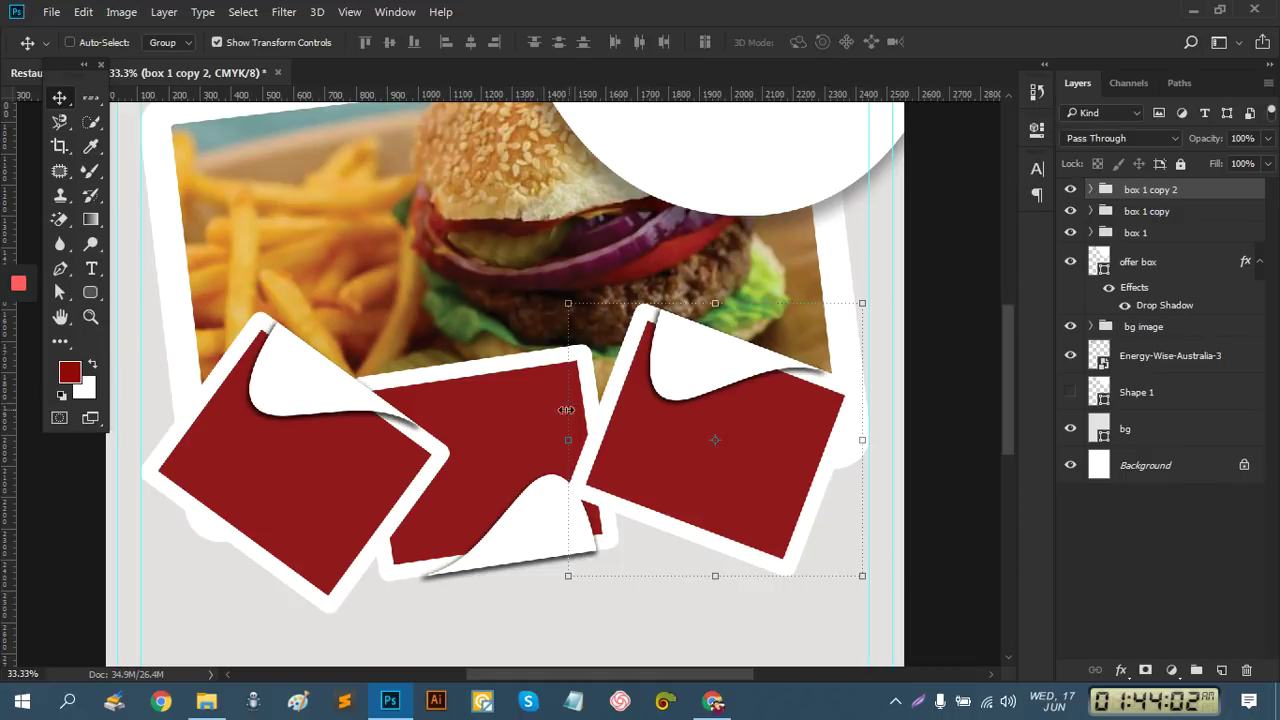
Move the middle box down a little and rotate it further clockwise
left_click(1158, 233)
left_click_drag(535, 380, 536, 400)
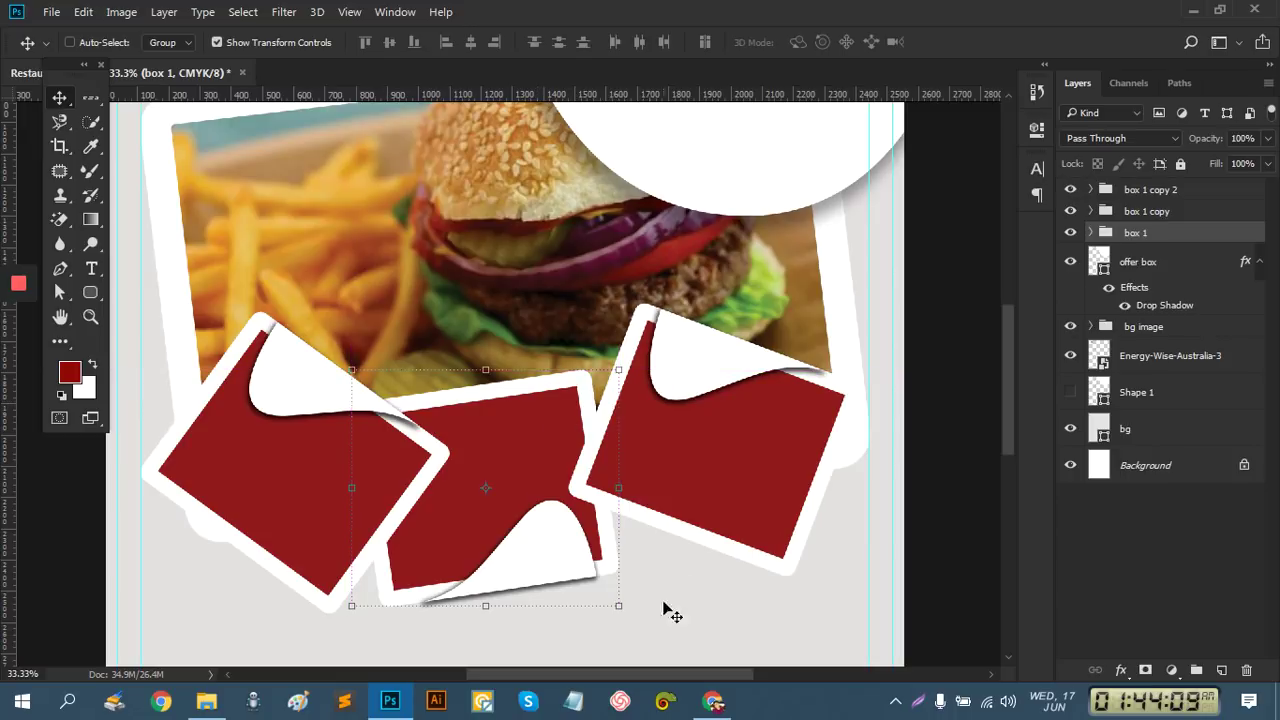
key("ctrl+t")
left_click_drag(597, 643, 534, 675)
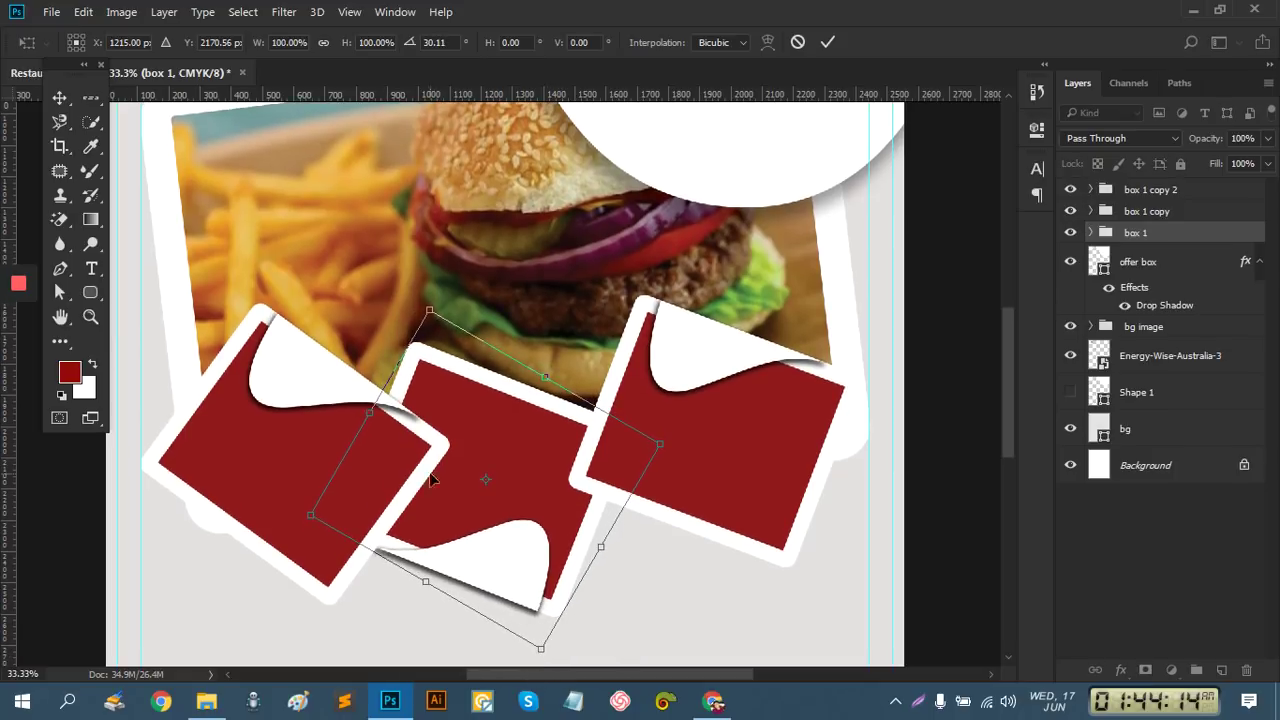
left_click(828, 42)
Straighten the left box 1 copy by about 5 degrees
left_click(1164, 213)
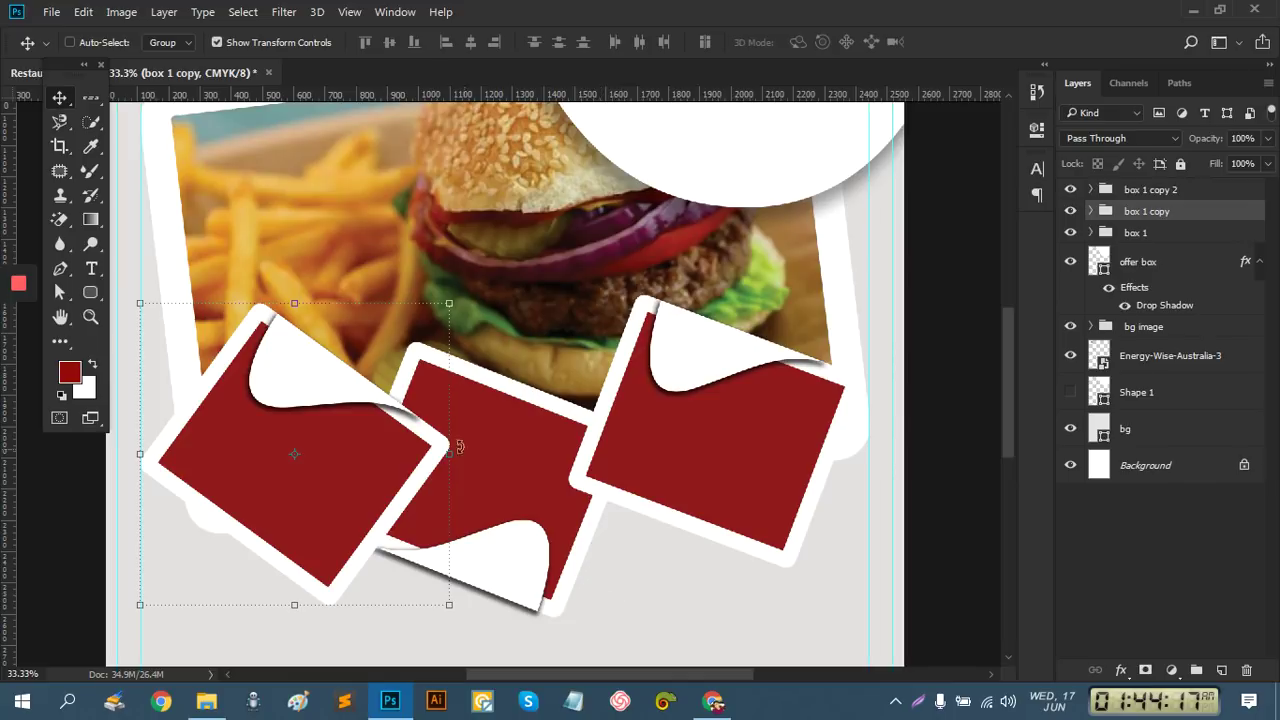
left_click_drag(465, 298, 452, 266)
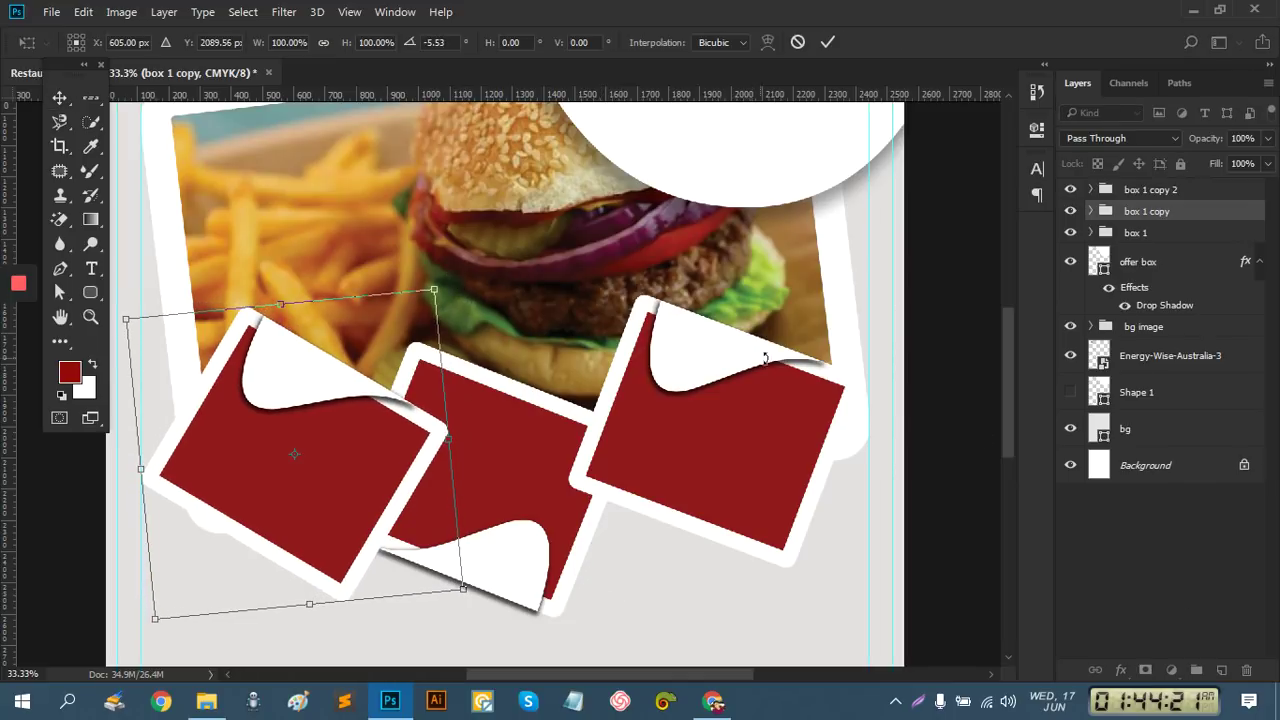
left_click(826, 43)
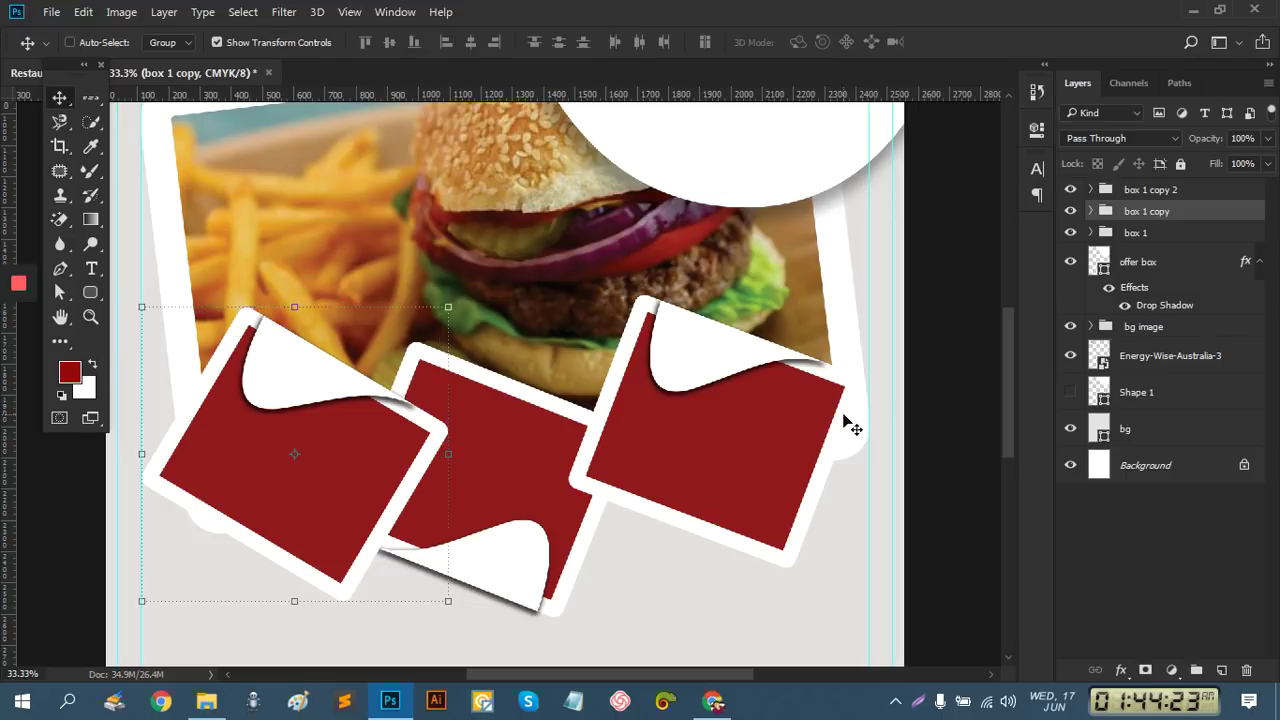
scroll(848, 425, "down", 2)
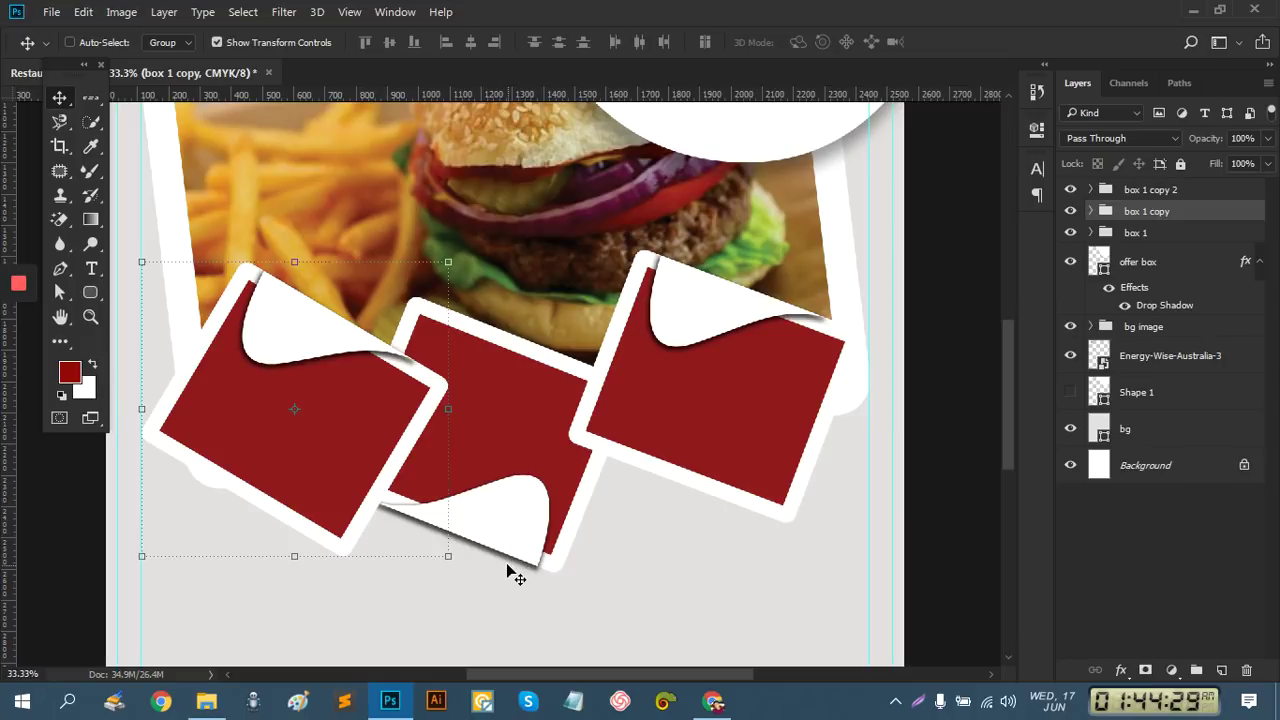
left_click(1160, 236)
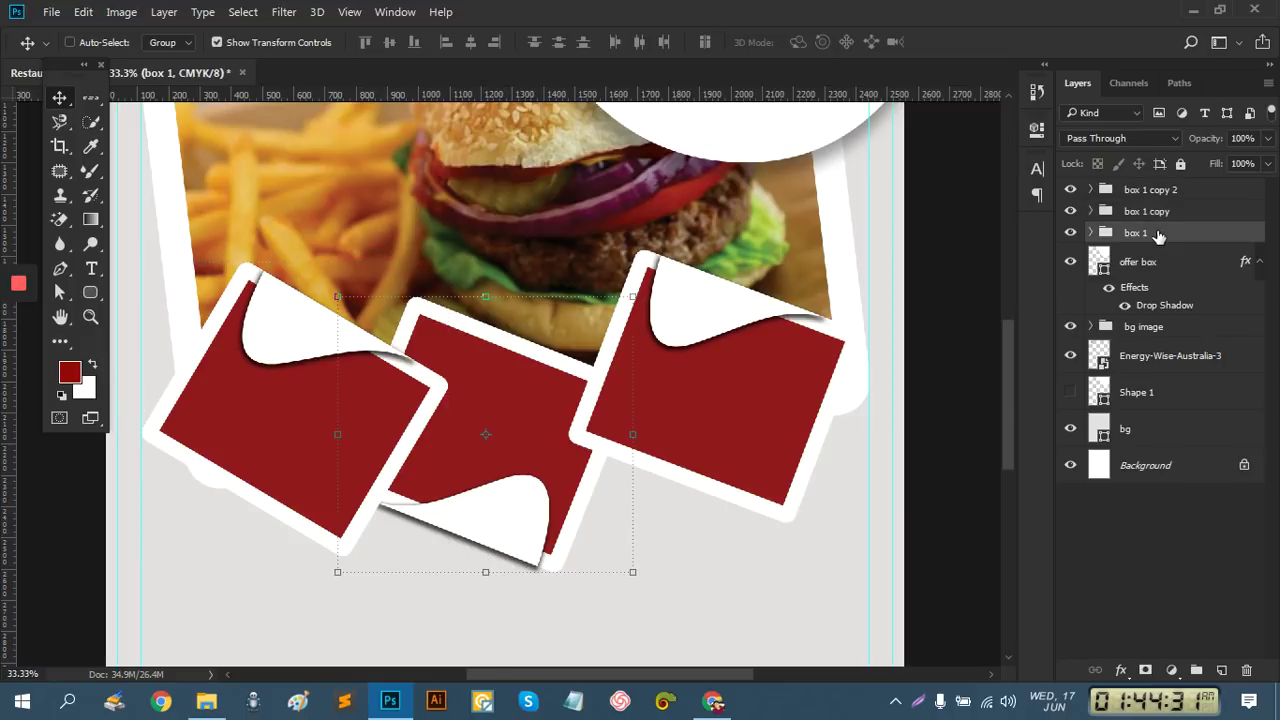
left_click(1092, 232)
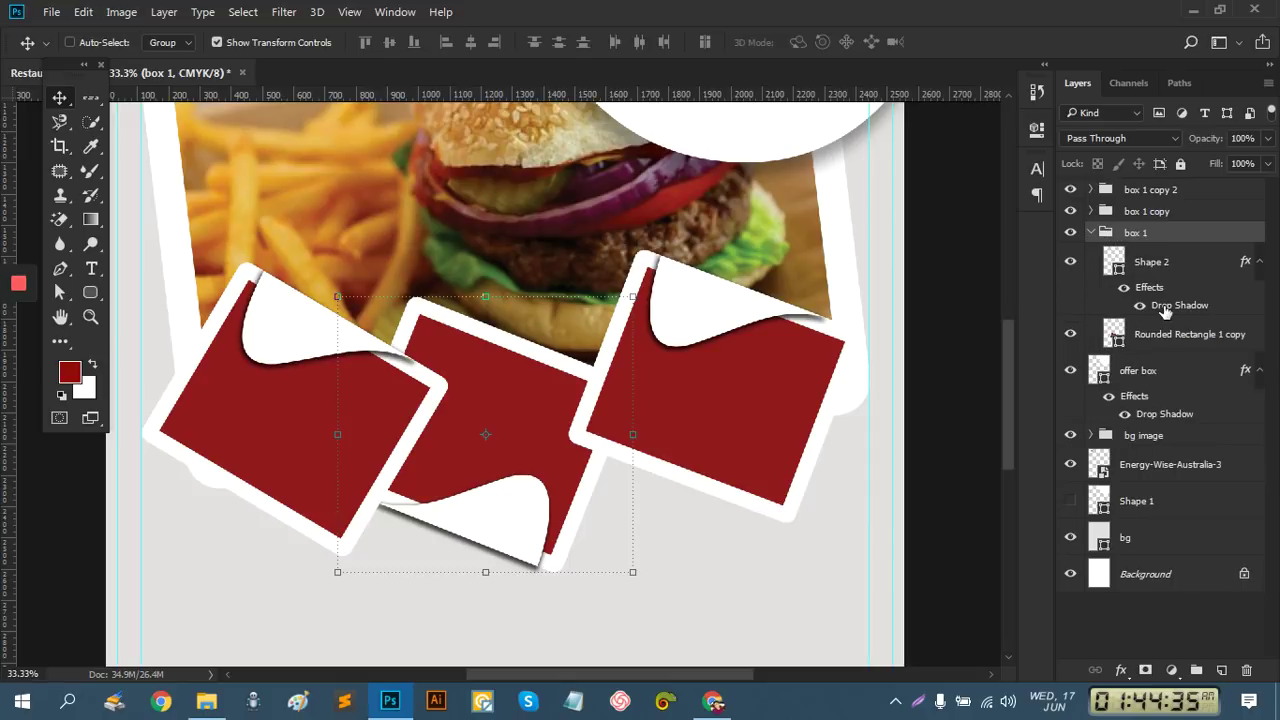
left_click(1165, 312)
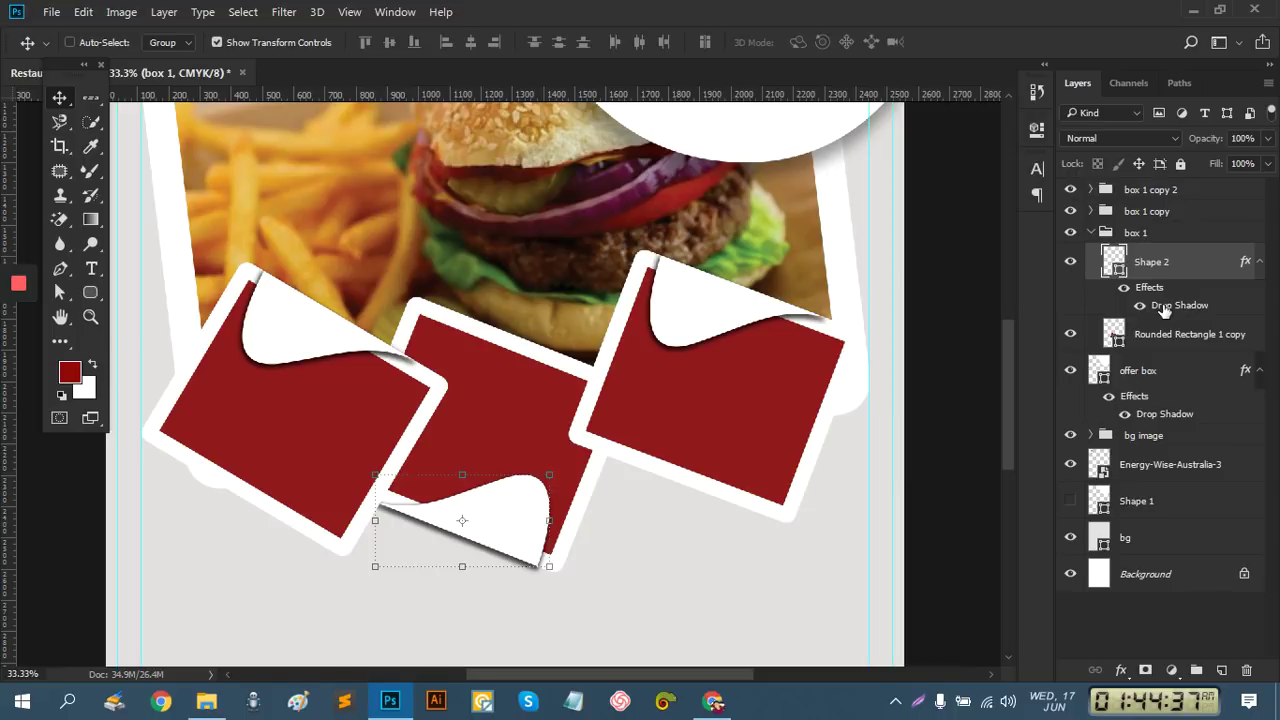
double_click(1165, 308)
left_click_drag(667, 101, 1074, 395)
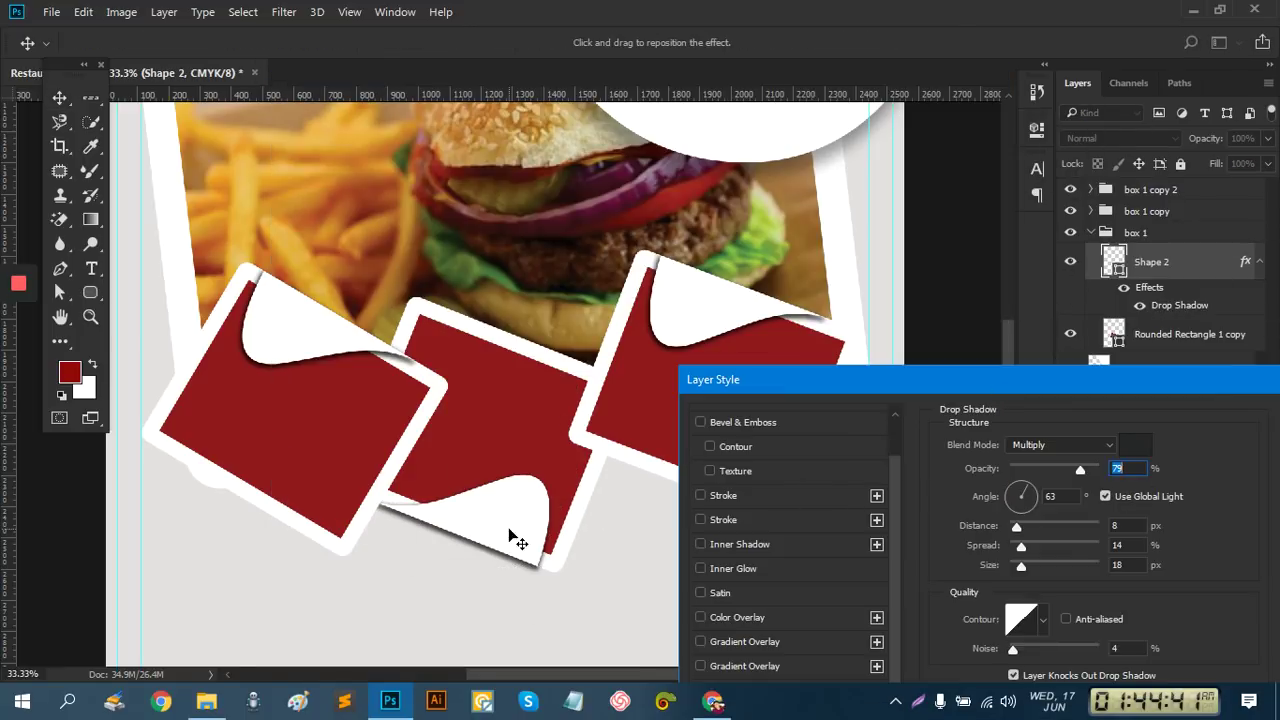
mouse_move(514, 531)
left_mouse_down()
mouse_move(523, 526)
mouse_move(511, 529)
left_mouse_up()
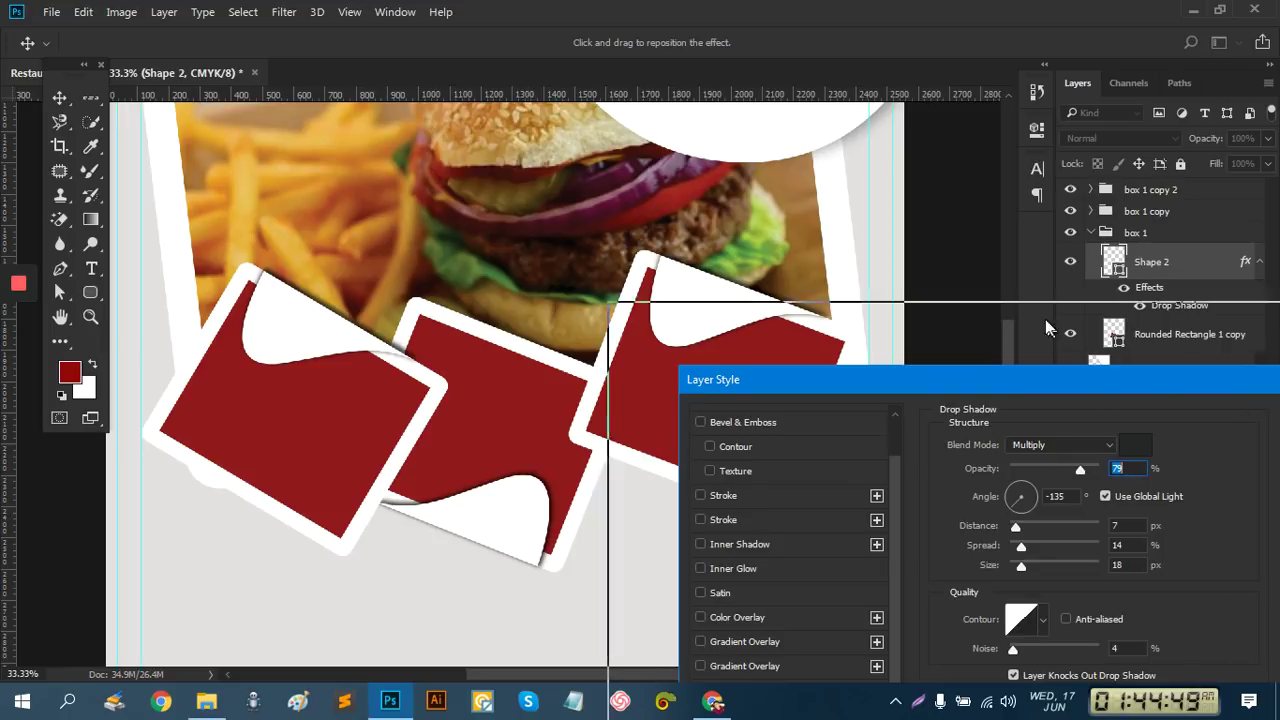
left_click_drag(1118, 380, 1010, 275)
left_click(1236, 316)
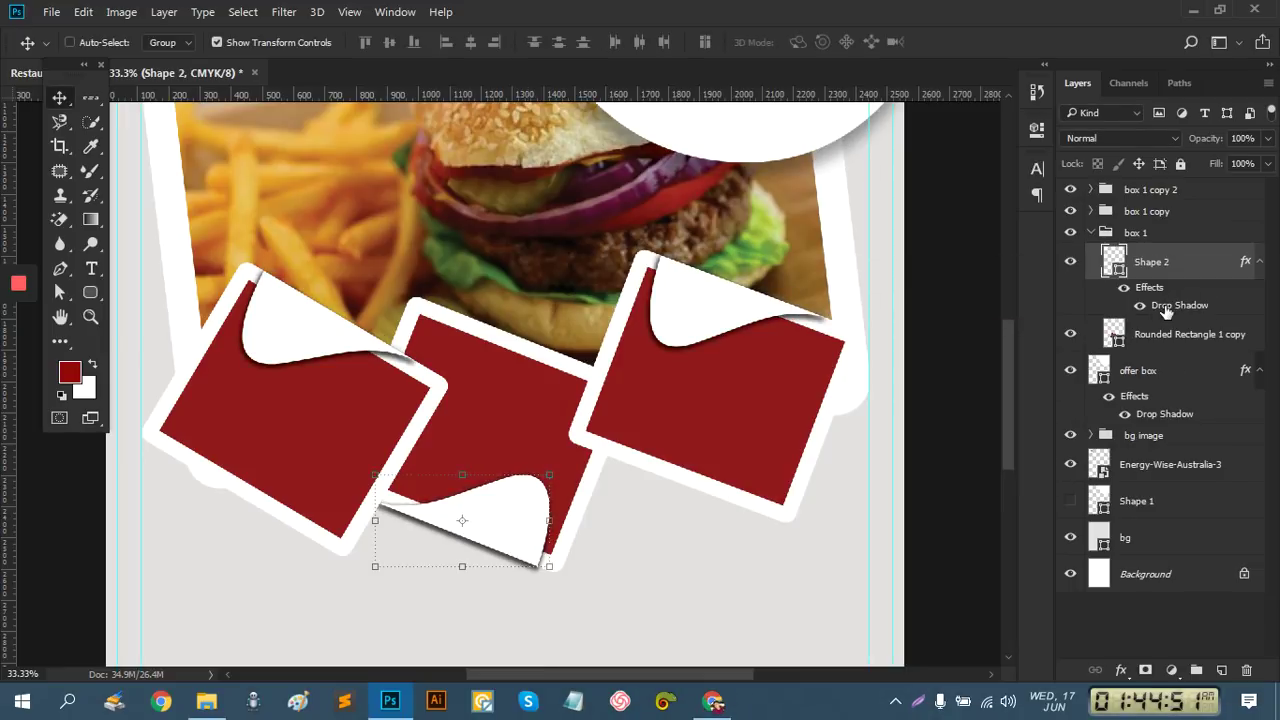
double_click(694, 471)
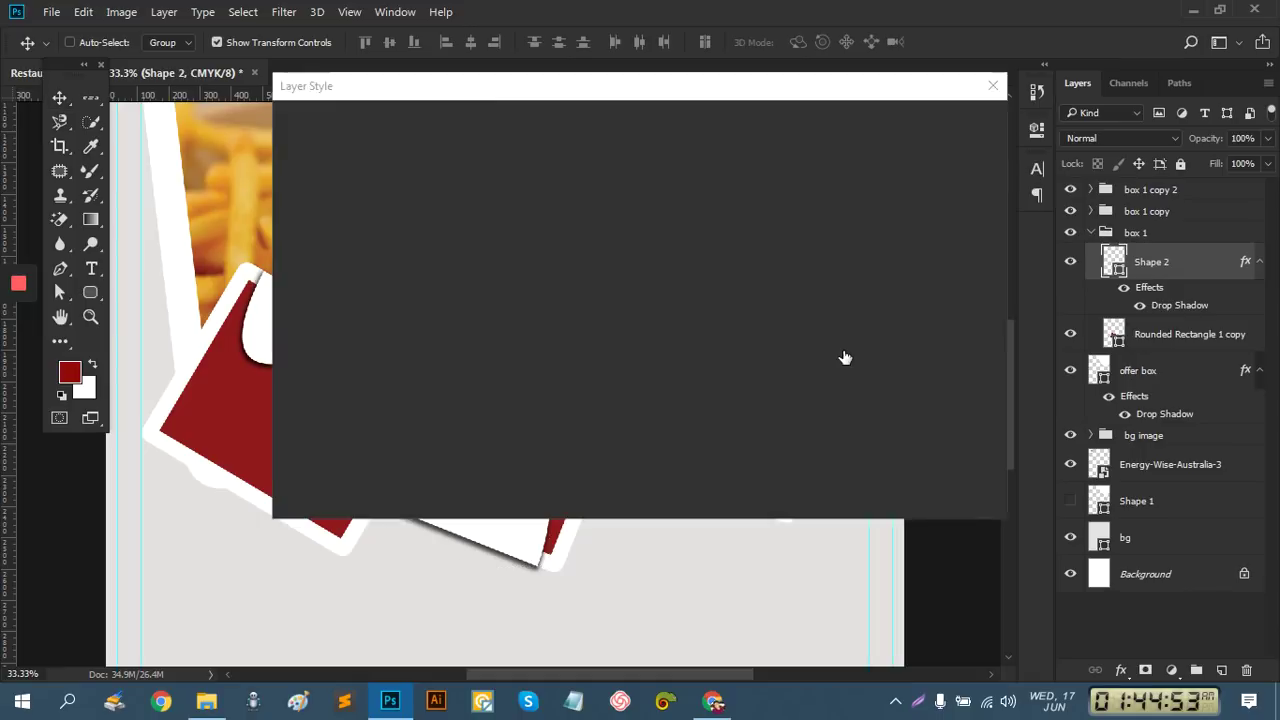
left_click_drag(606, 92, 1004, 132)
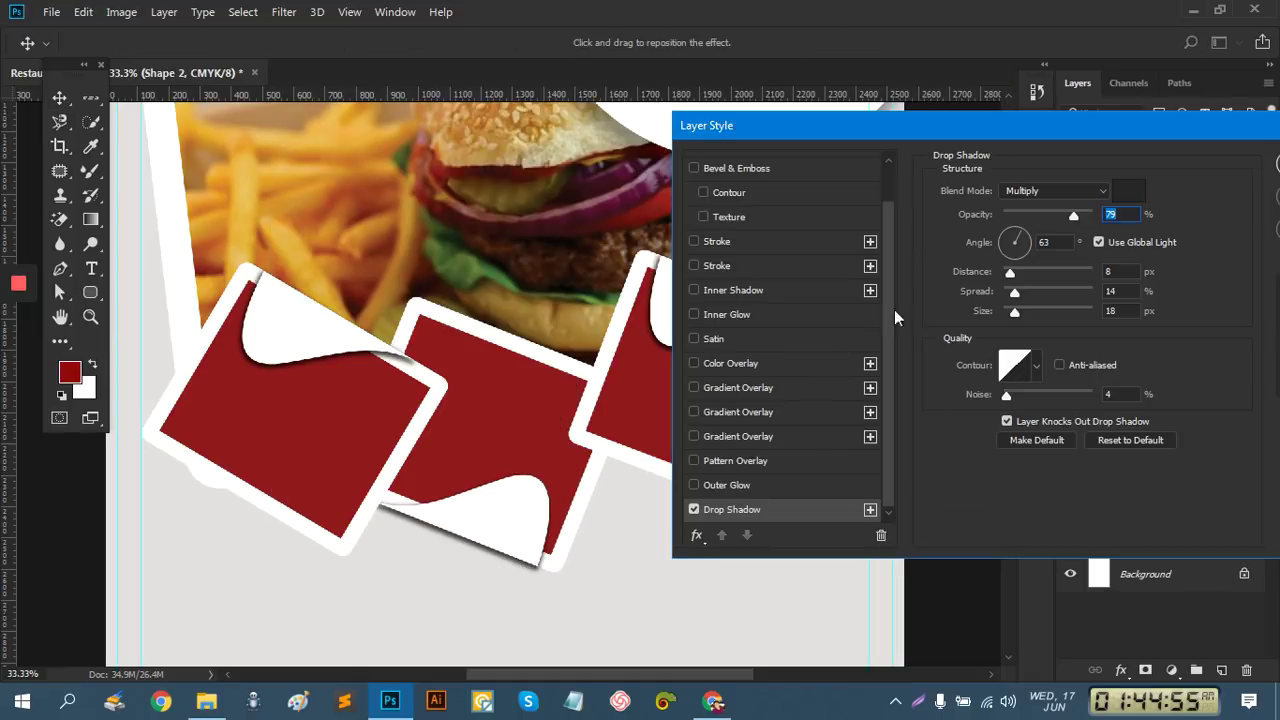
left_click(693, 510)
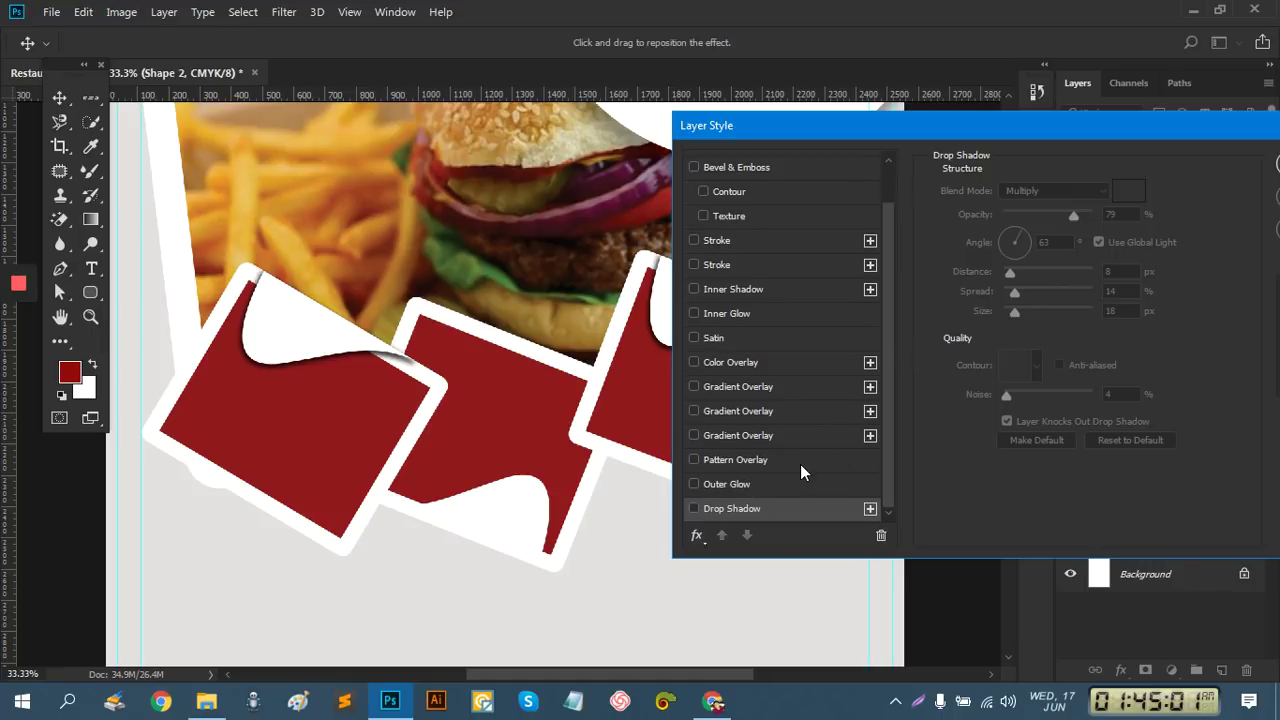
left_click(738, 485)
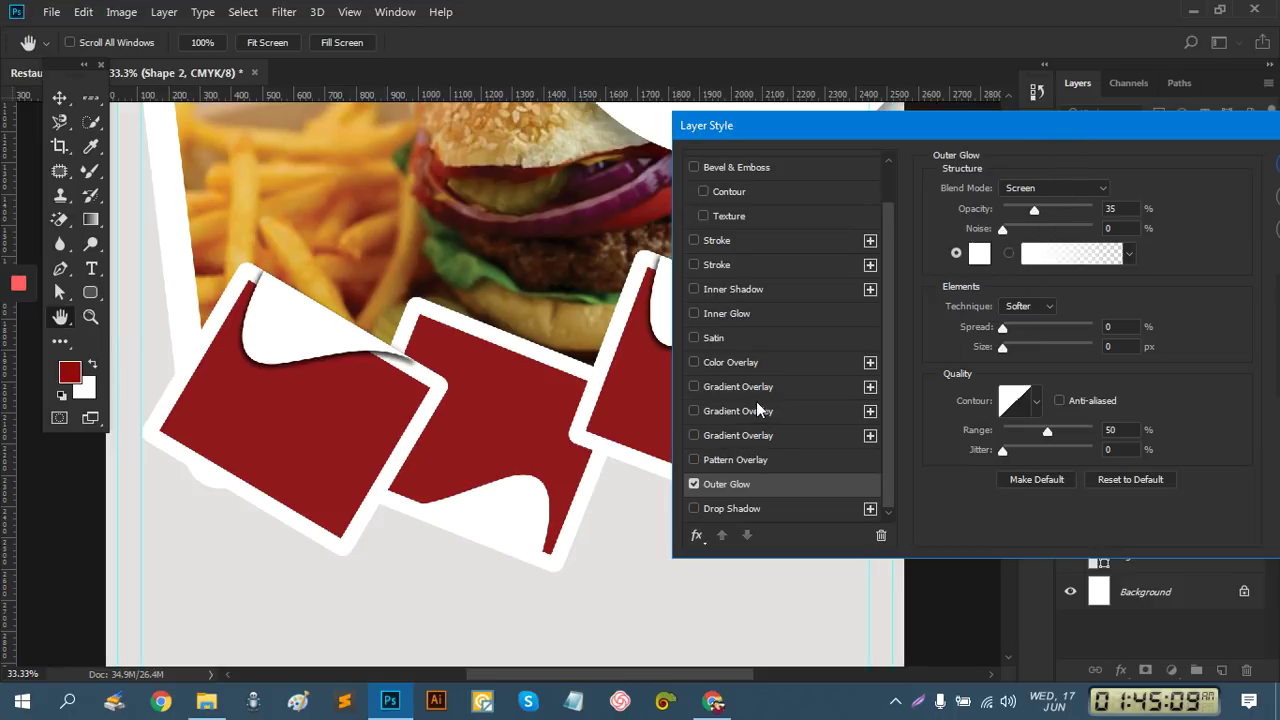
left_click(694, 484)
left_click(695, 484)
left_click(694, 508)
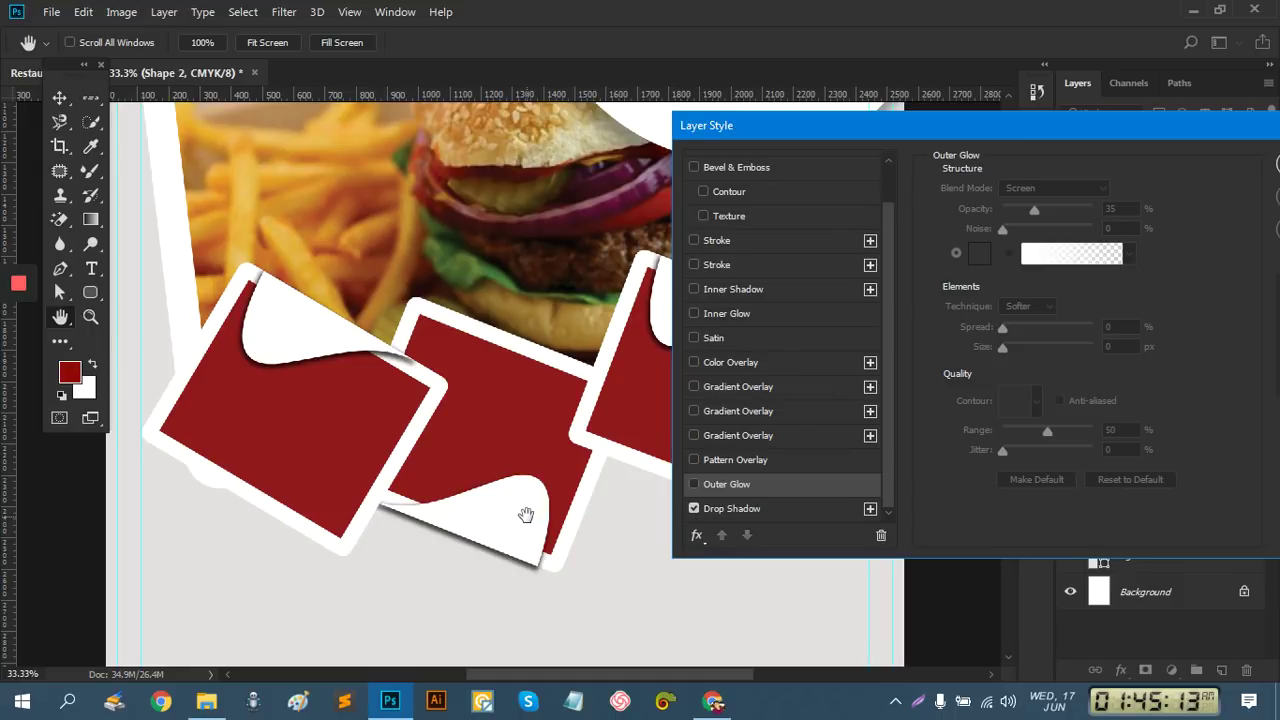
left_click_drag(526, 515, 529, 505)
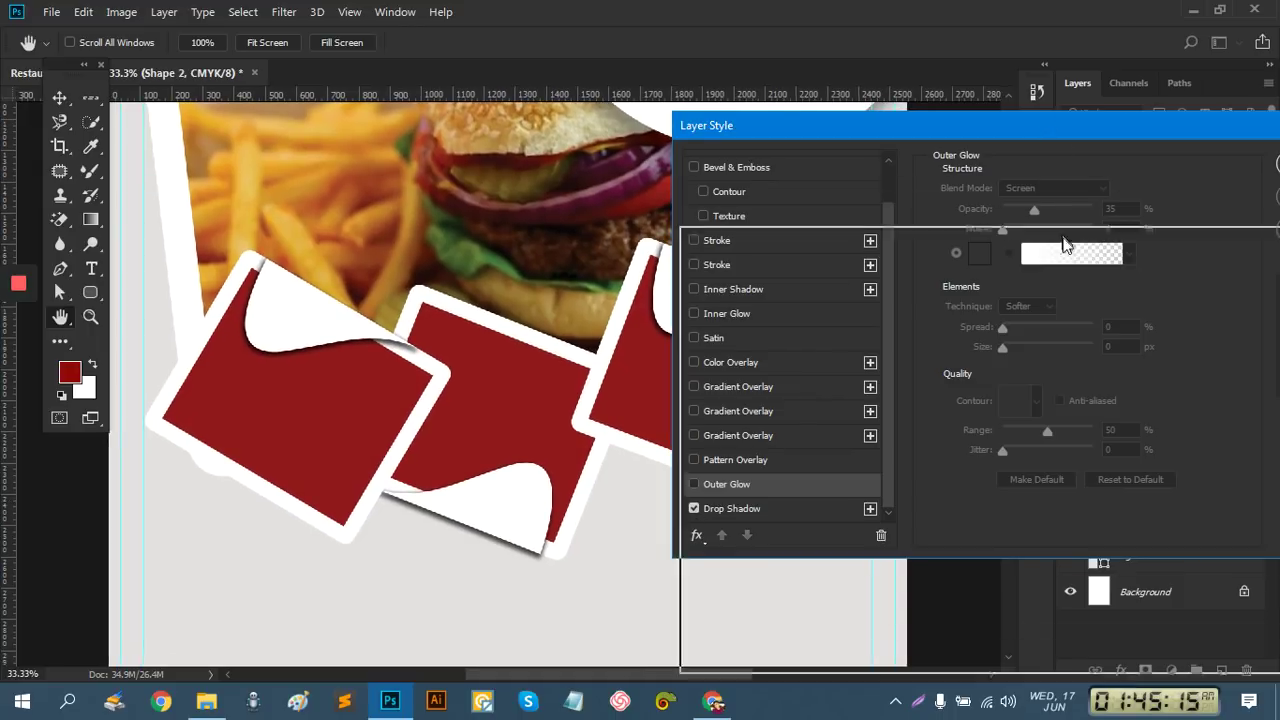
left_click_drag(1055, 125, 1162, 297)
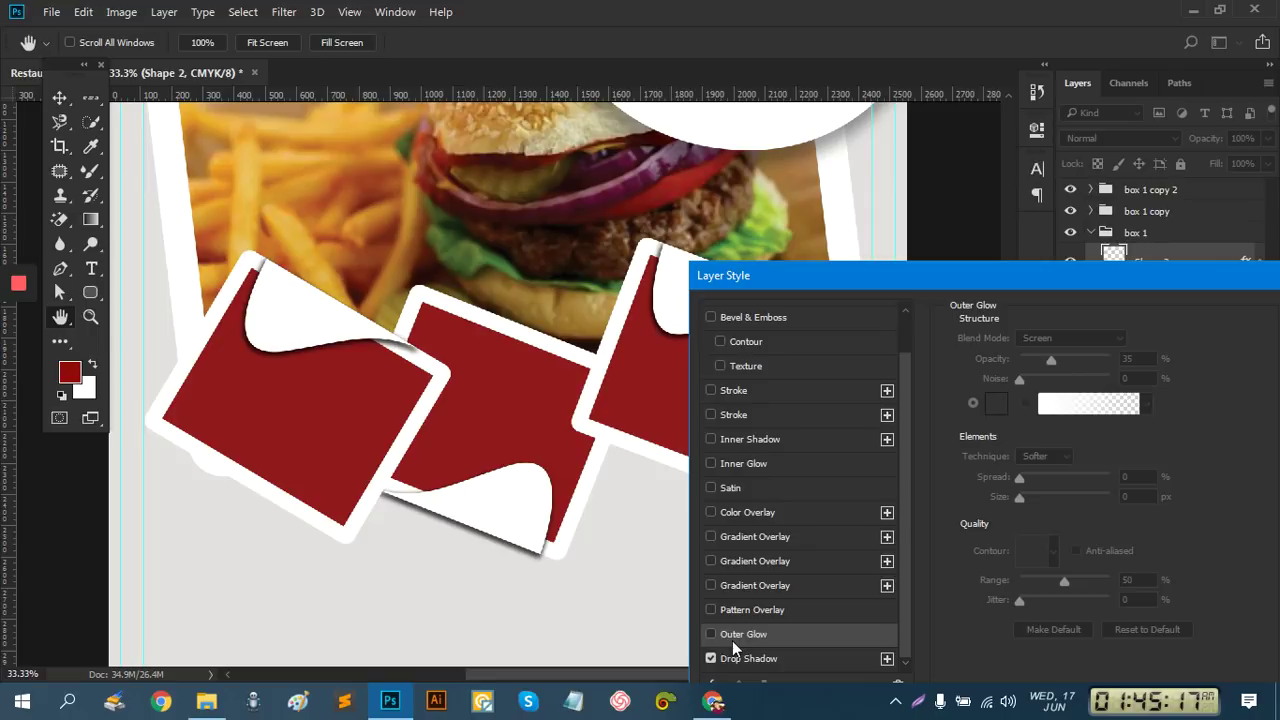
left_click_drag(1069, 280, 874, 200)
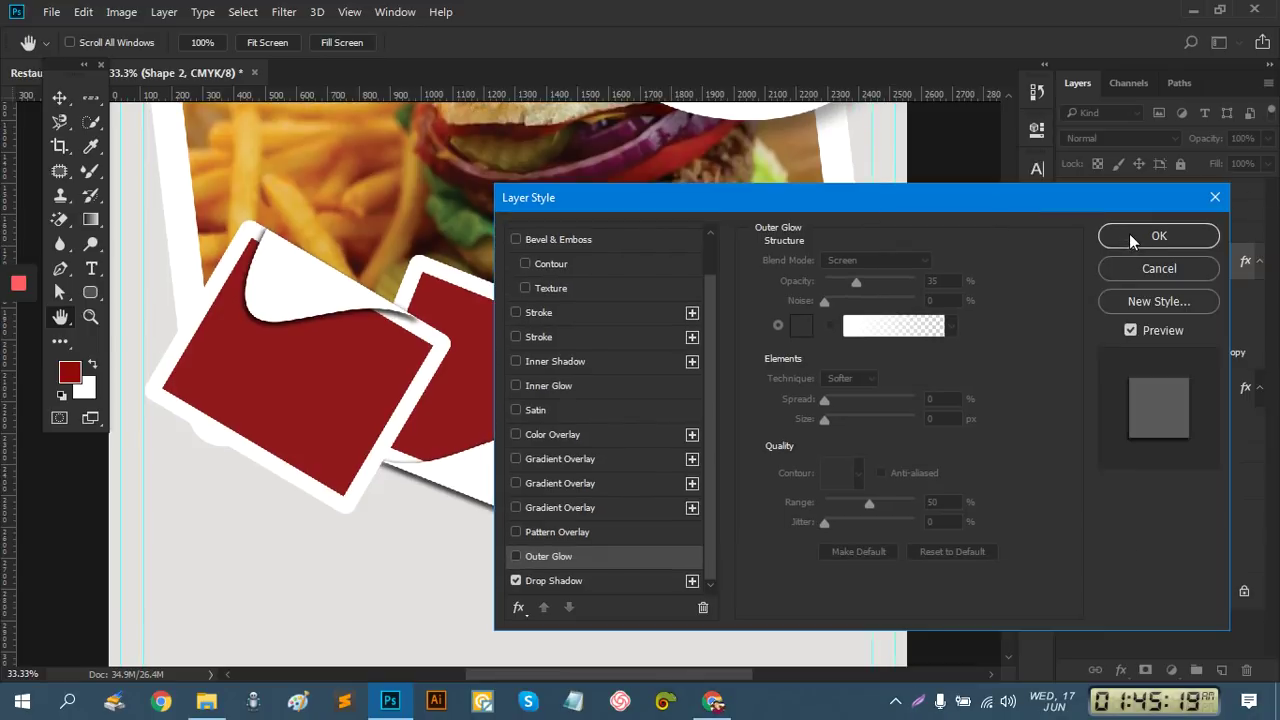
left_click(1130, 237)
key("v")
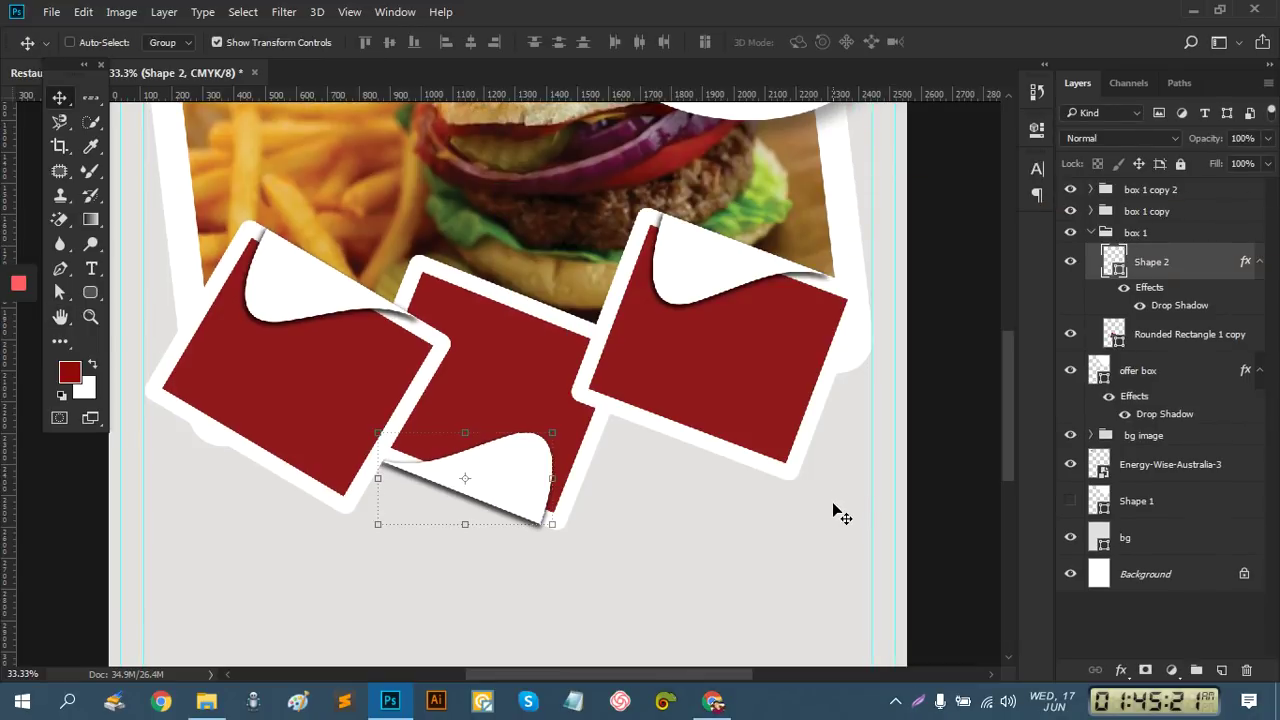
Zoom out, collapse the box 1 group and select the offer box layer
left_click(1093, 616)
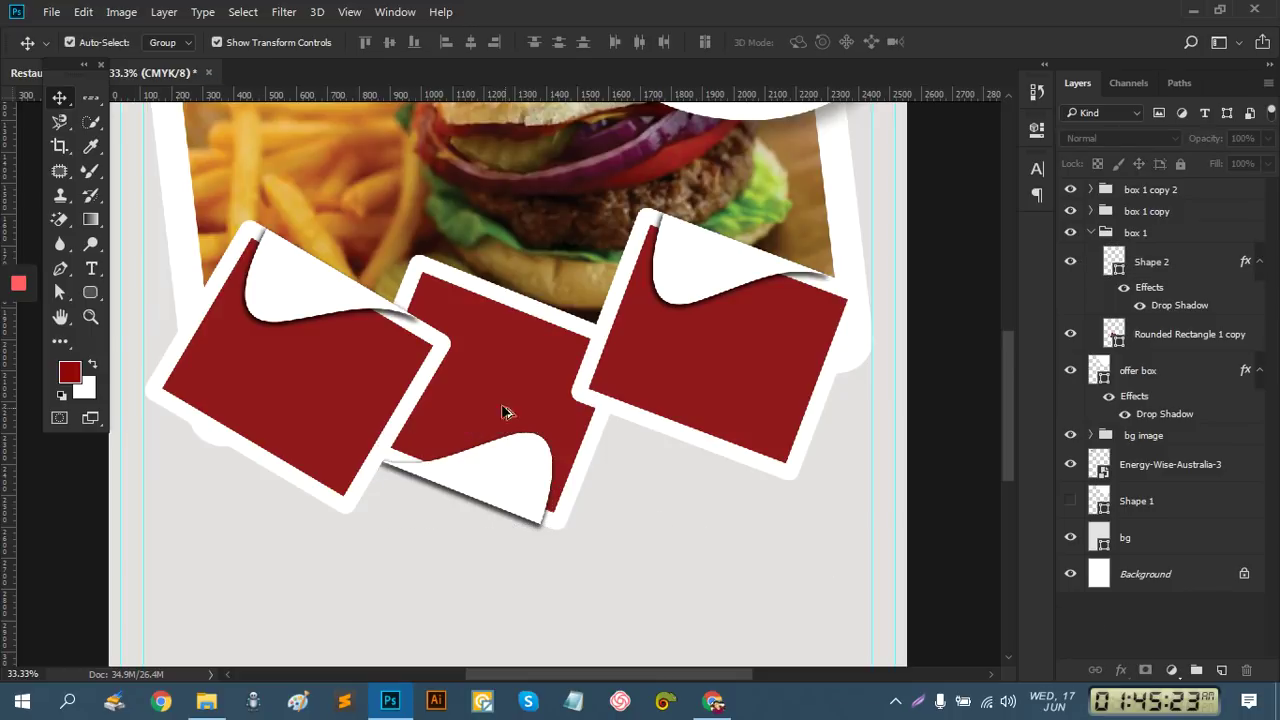
key("ctrl+minus")
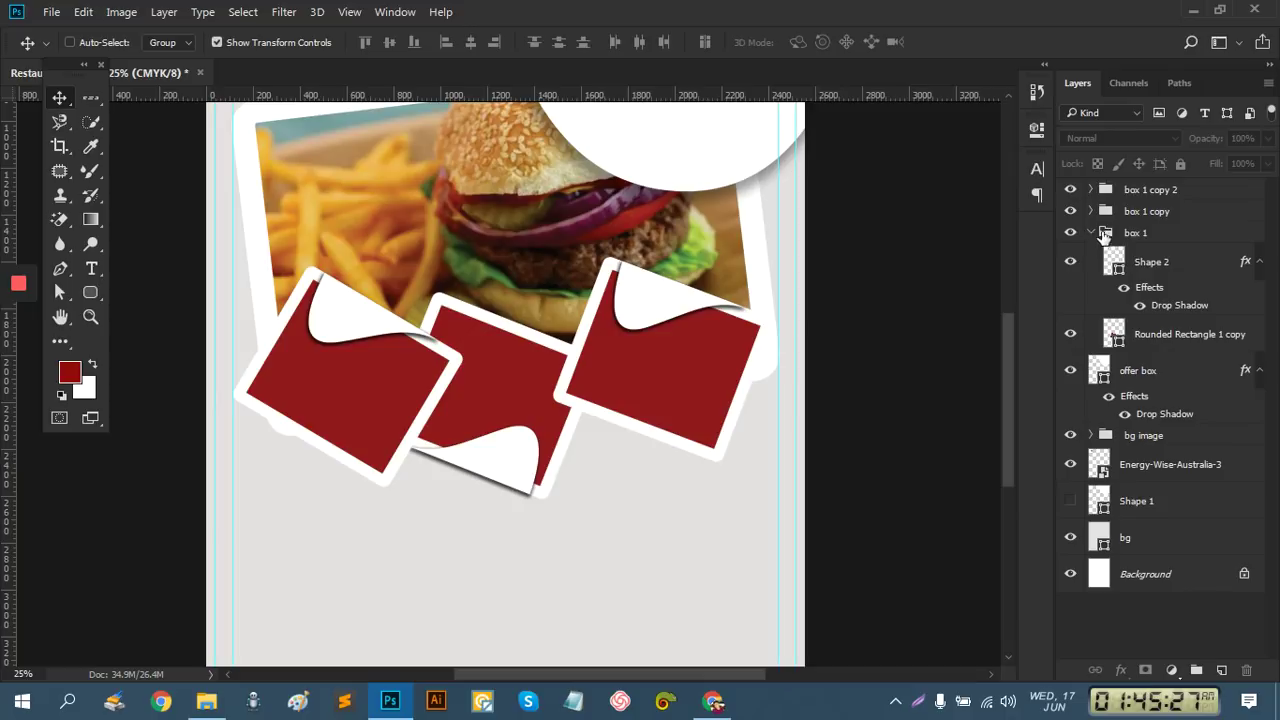
left_click(1148, 262)
left_click(1140, 233)
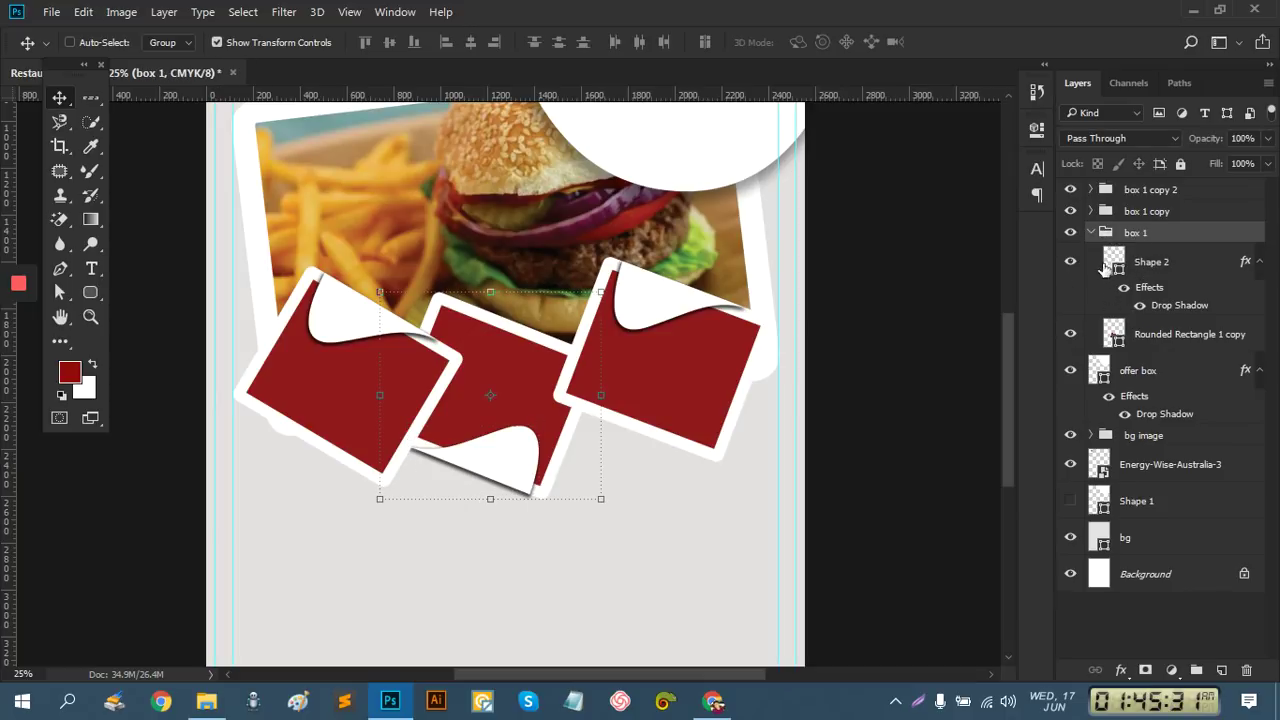
left_click(1091, 233)
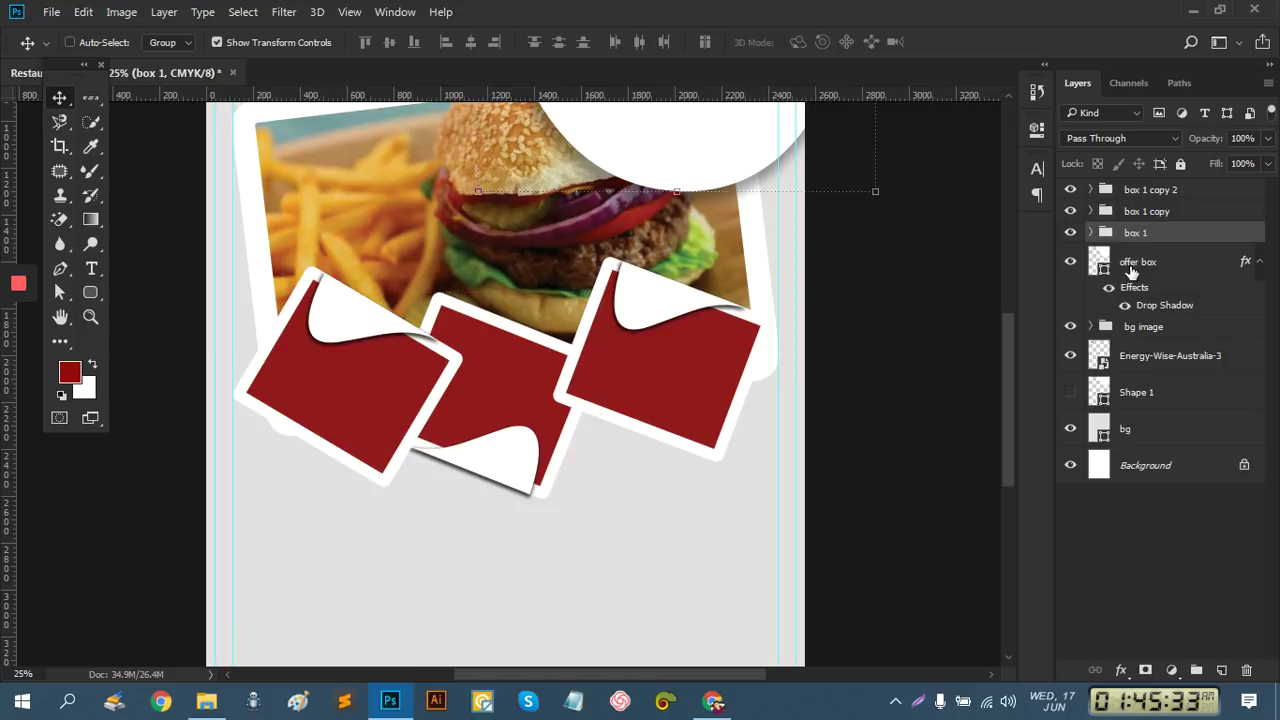
left_click(1128, 266)
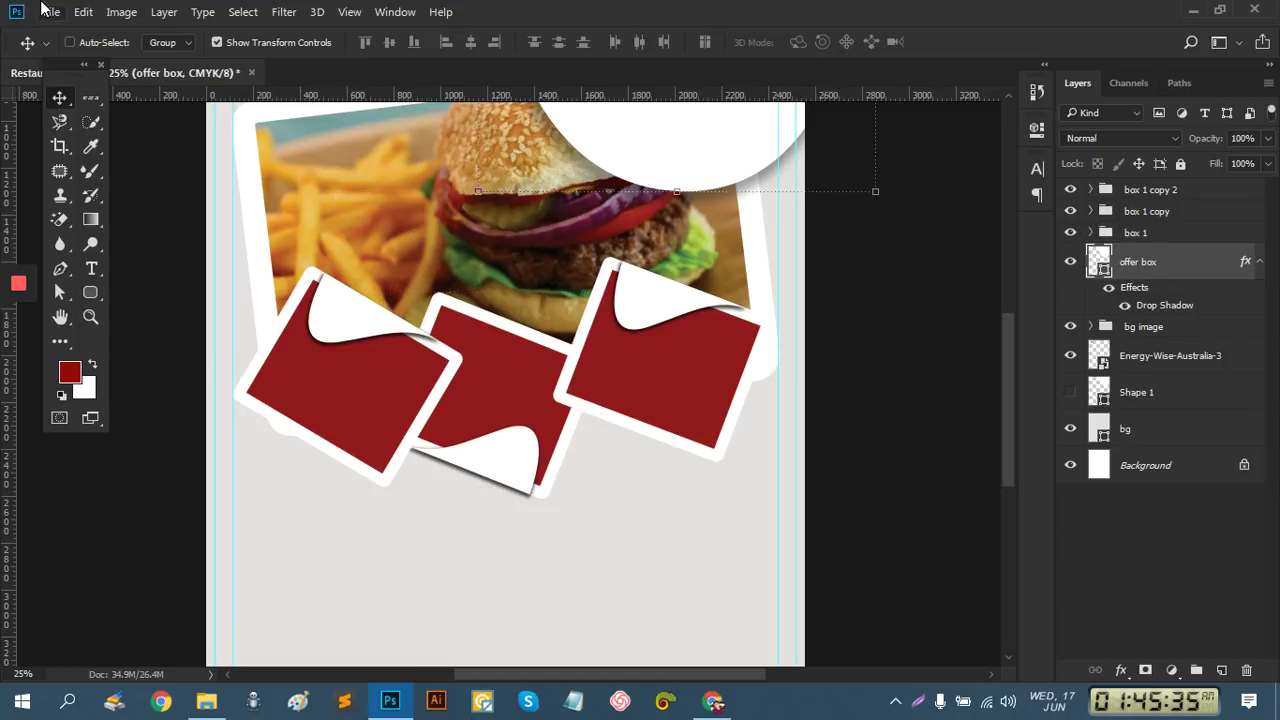
Place images.jpg, scaled to about 85% and tilted 28 degrees over the middle box
left_click(50, 12)
left_click(115, 343)
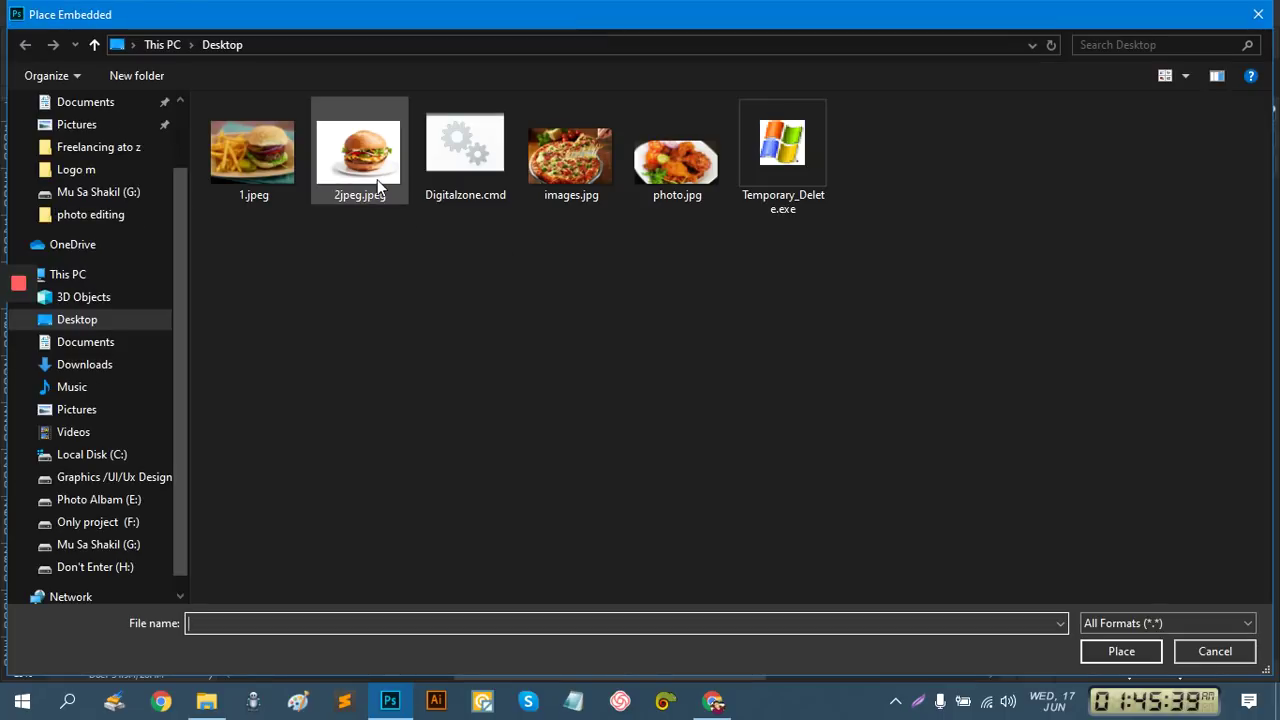
double_click(586, 166)
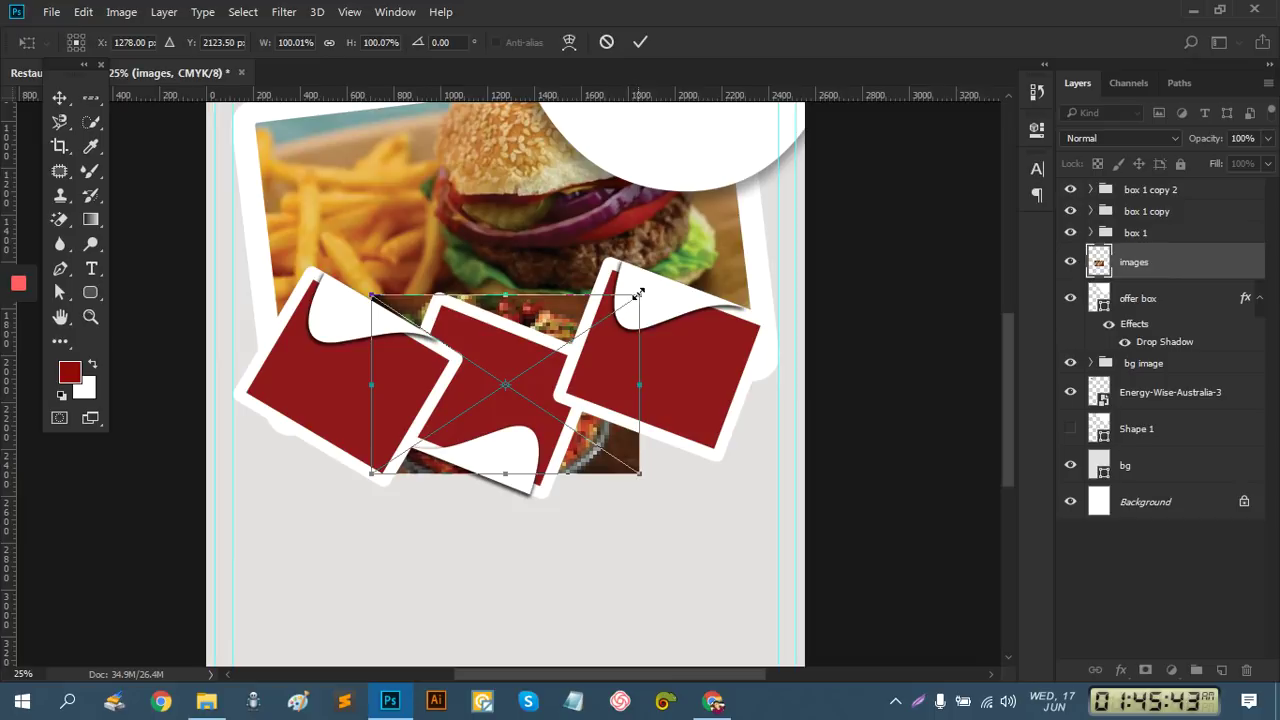
left_click_drag(640, 295, 620, 309)
left_click_drag(637, 467, 597, 550)
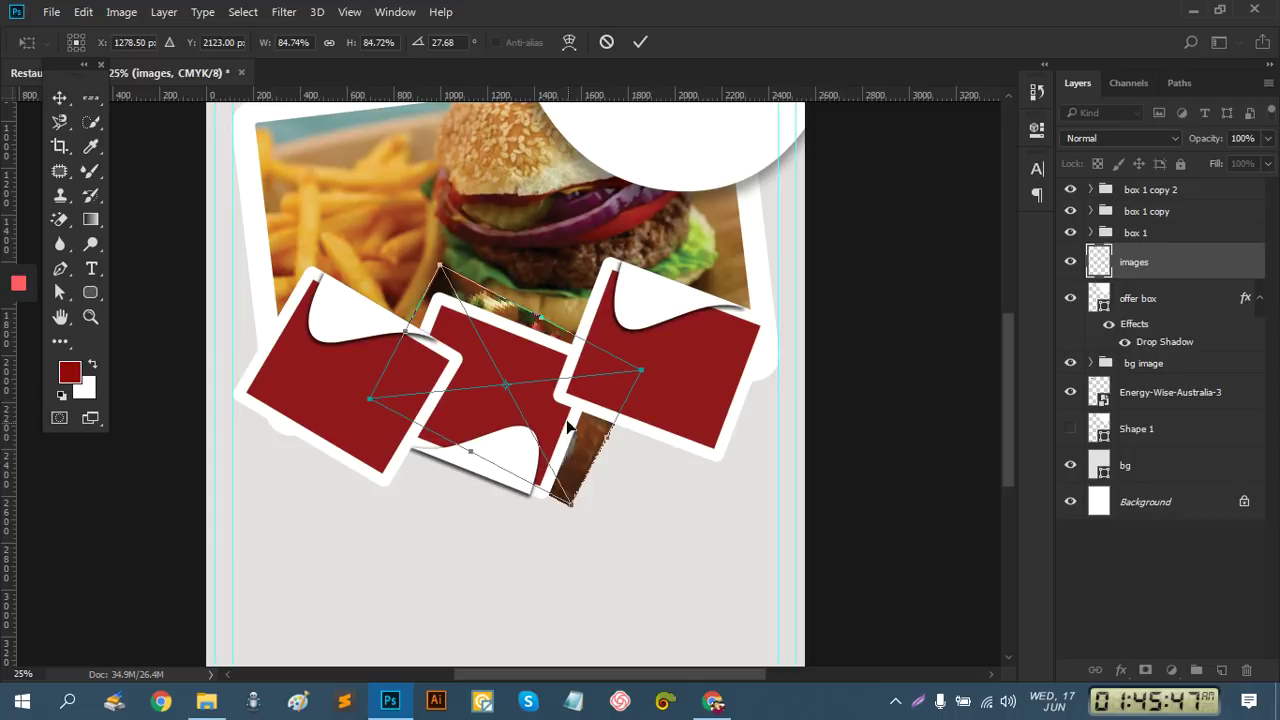
mouse_move(547, 386)
left_mouse_down()
mouse_move(515, 400)
mouse_move(522, 389)
left_mouse_up()
left_click(641, 43)
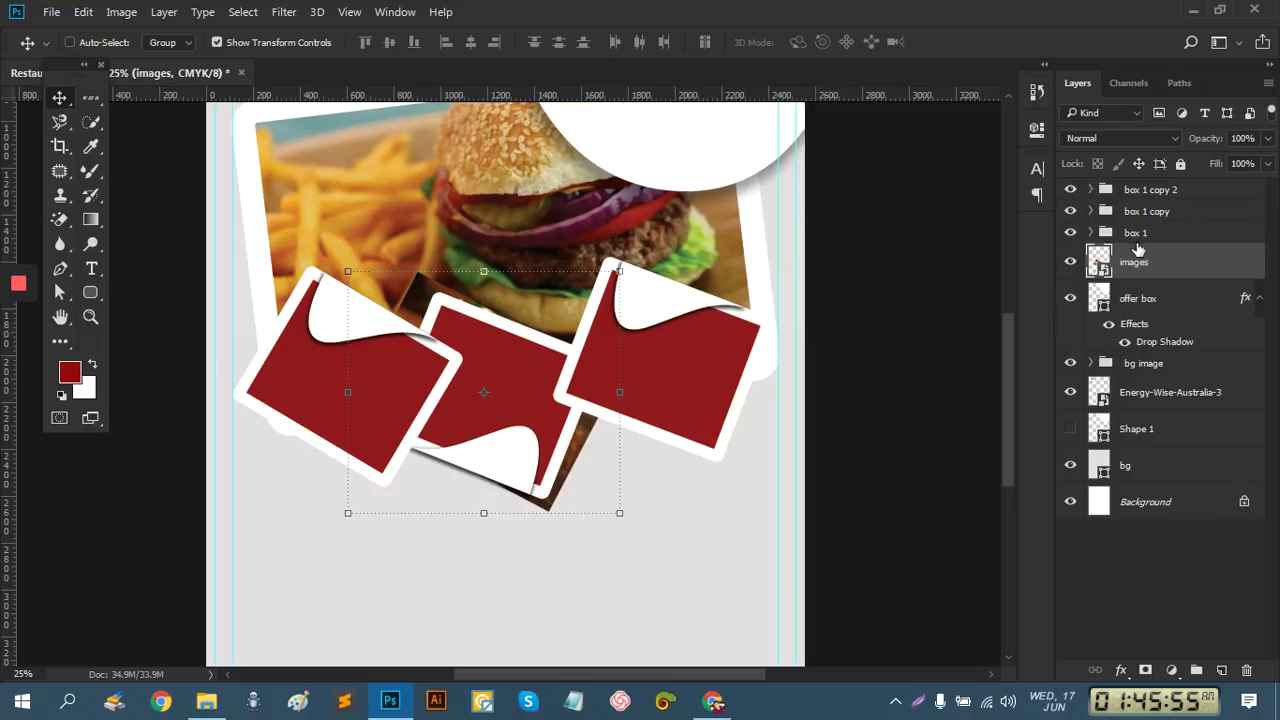
Move the pizza photo into the box 1 group, resizing to 94.5% at 19.5 degrees
left_click_drag(1145, 263, 1096, 233)
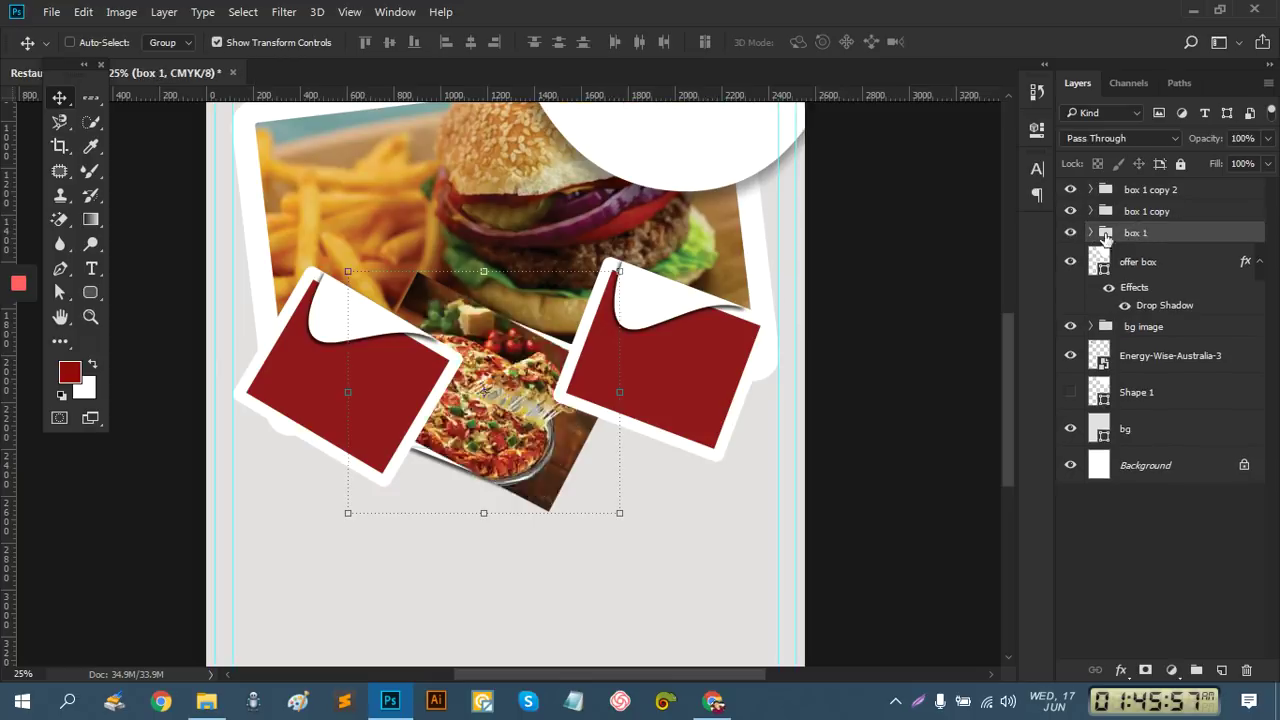
left_click(1091, 232)
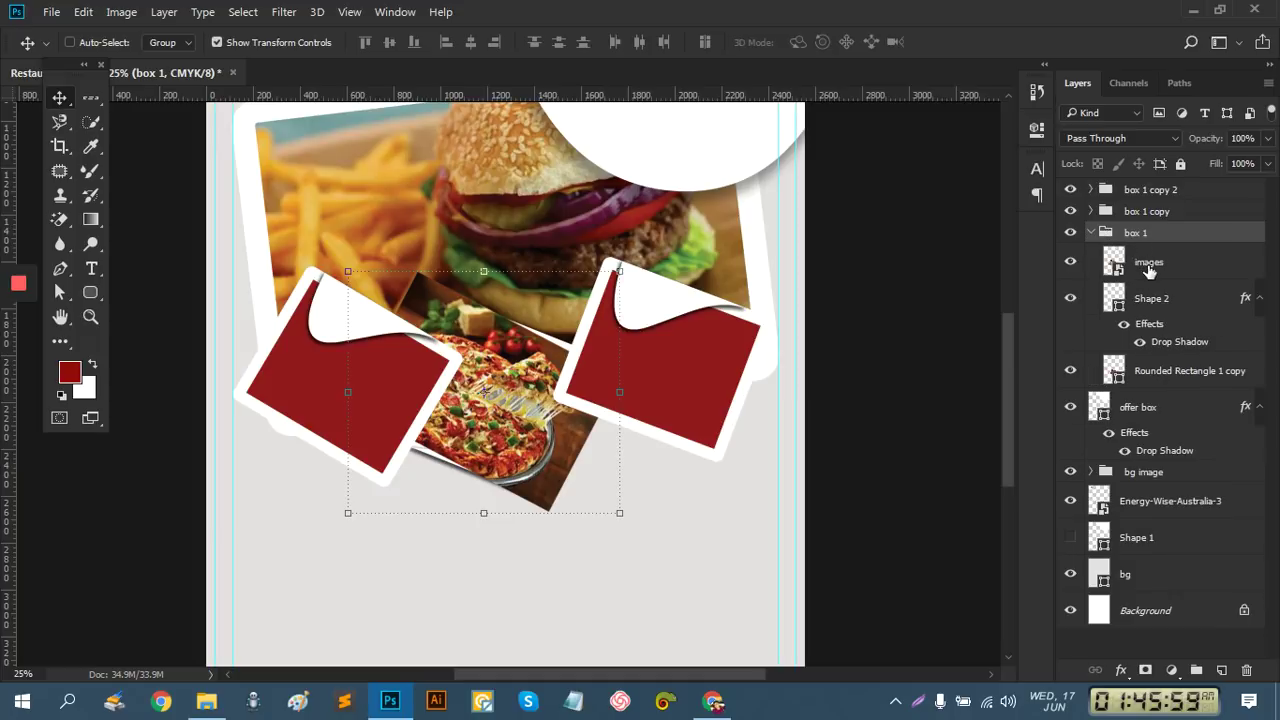
left_click(1147, 260)
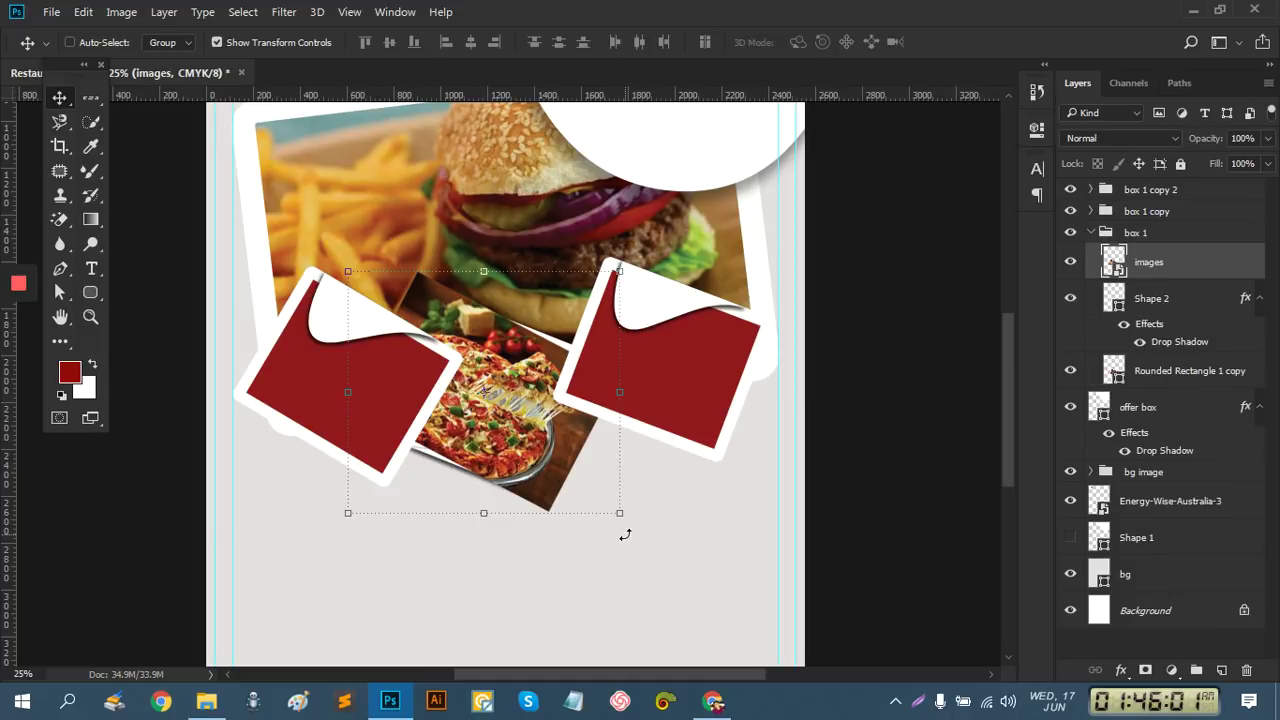
left_click_drag(620, 514, 643, 523)
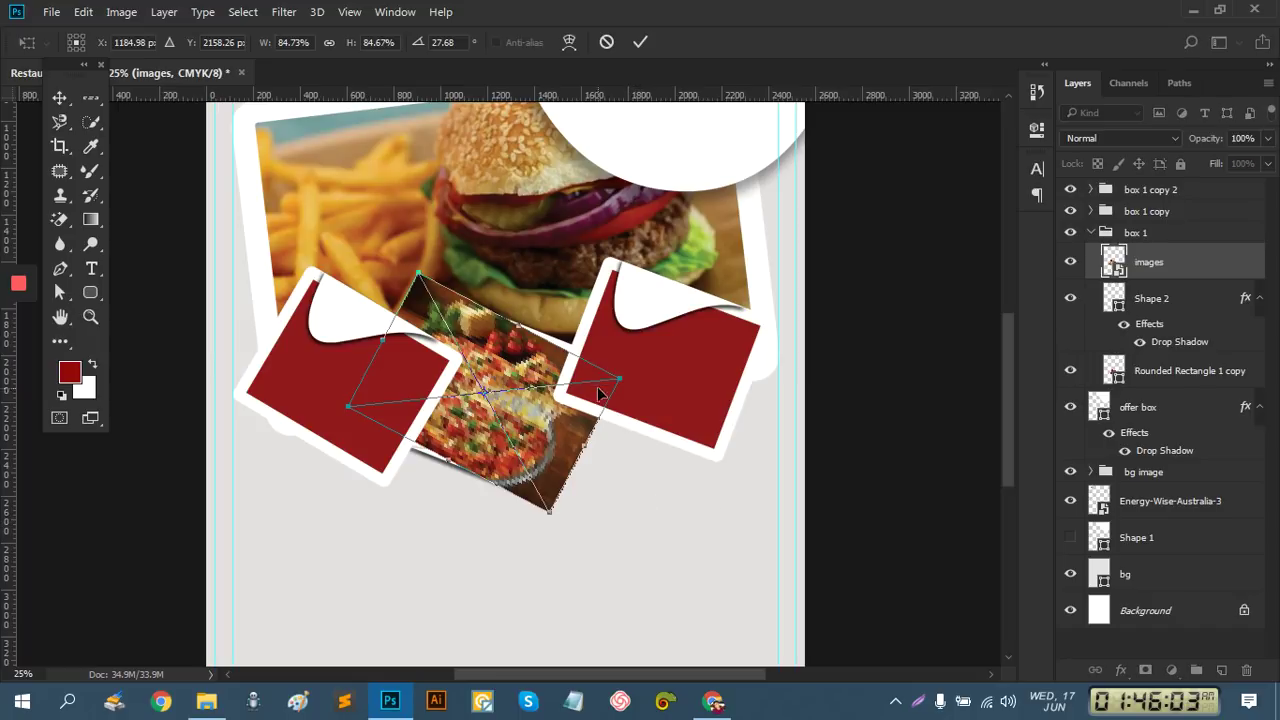
left_click_drag(620, 379, 636, 378)
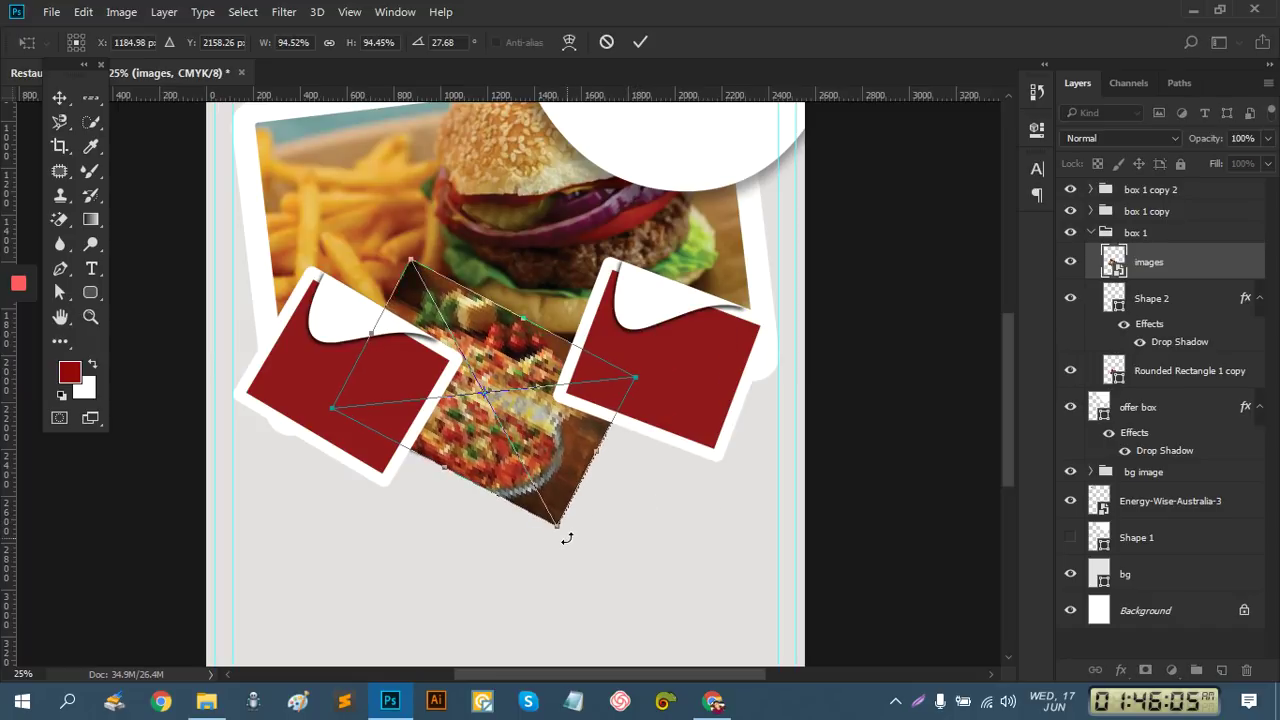
left_click_drag(566, 538, 594, 524)
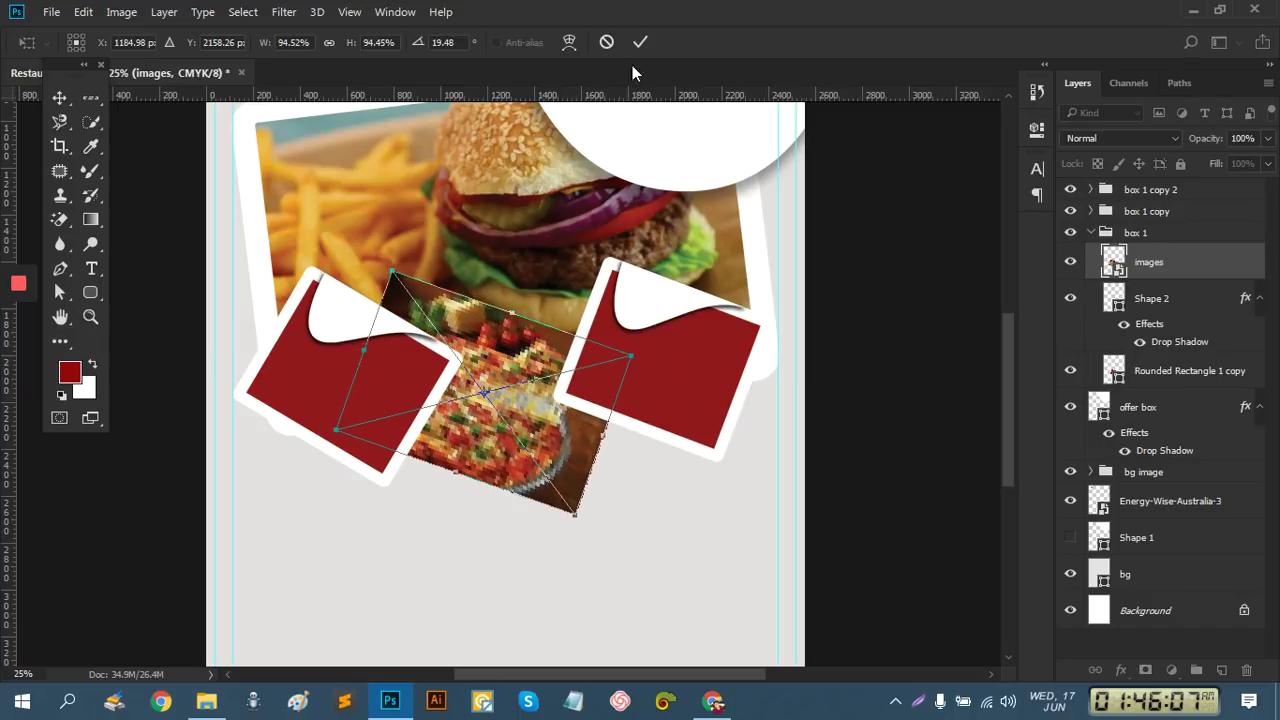
left_click(639, 44)
Move the pizza layer below Shape 2 and clip it to the rounded rectangle
right_click(1148, 258)
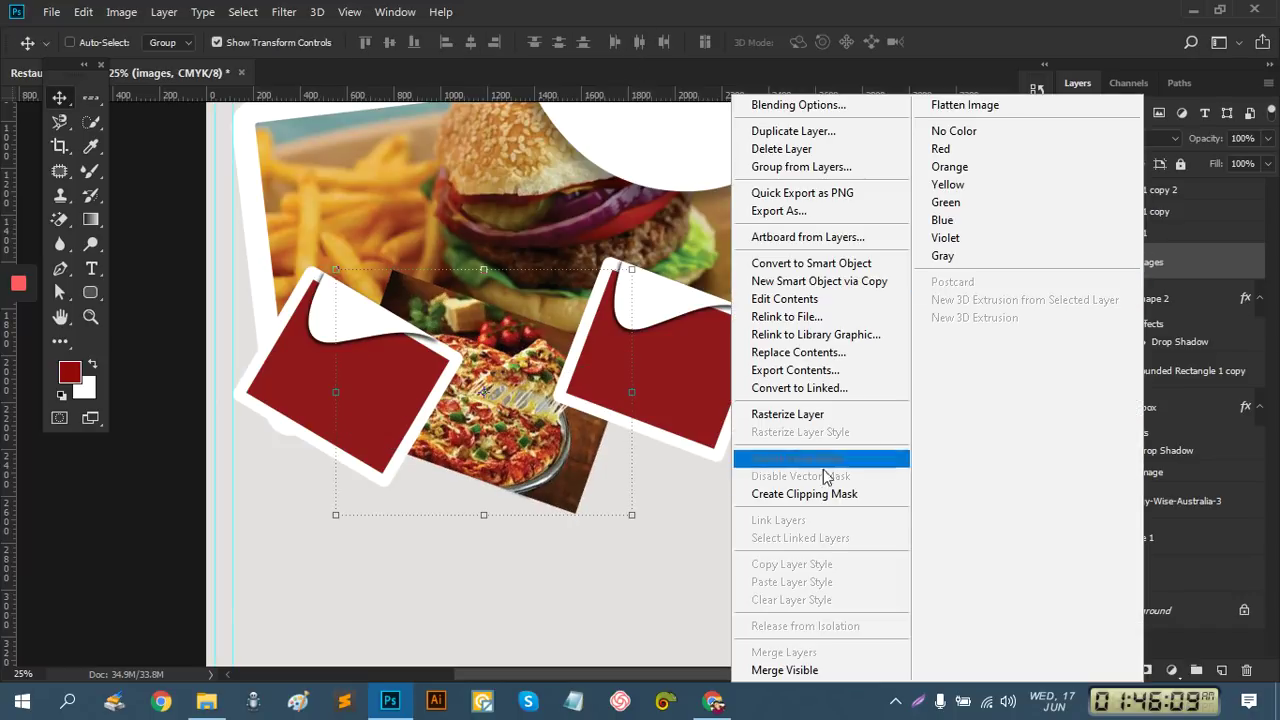
left_click(823, 500)
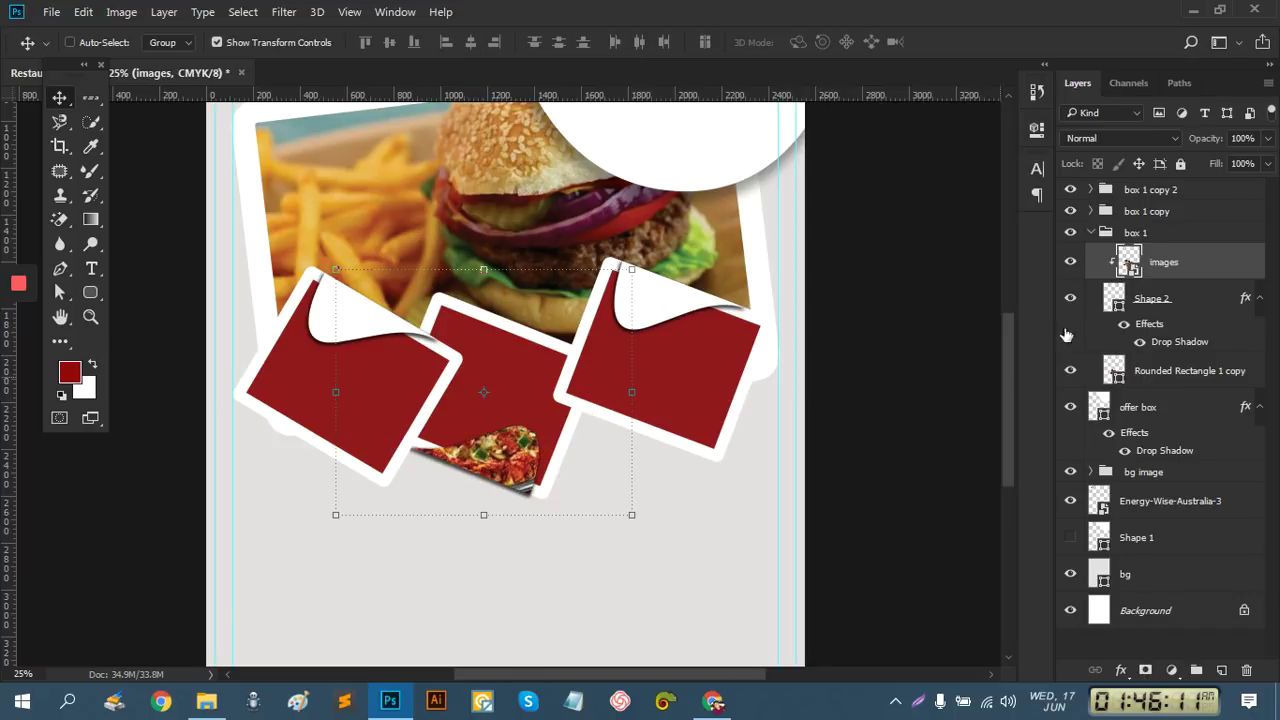
left_click_drag(1170, 264, 1172, 348)
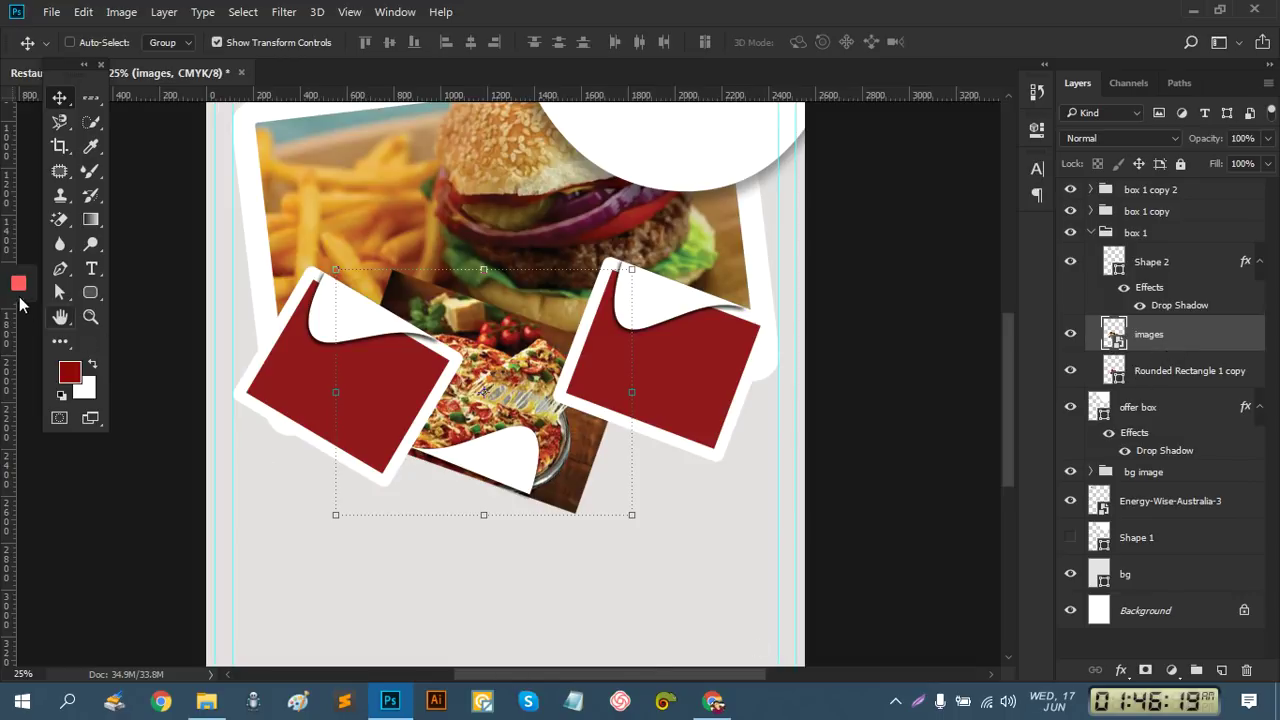
mouse_move(15, 289)
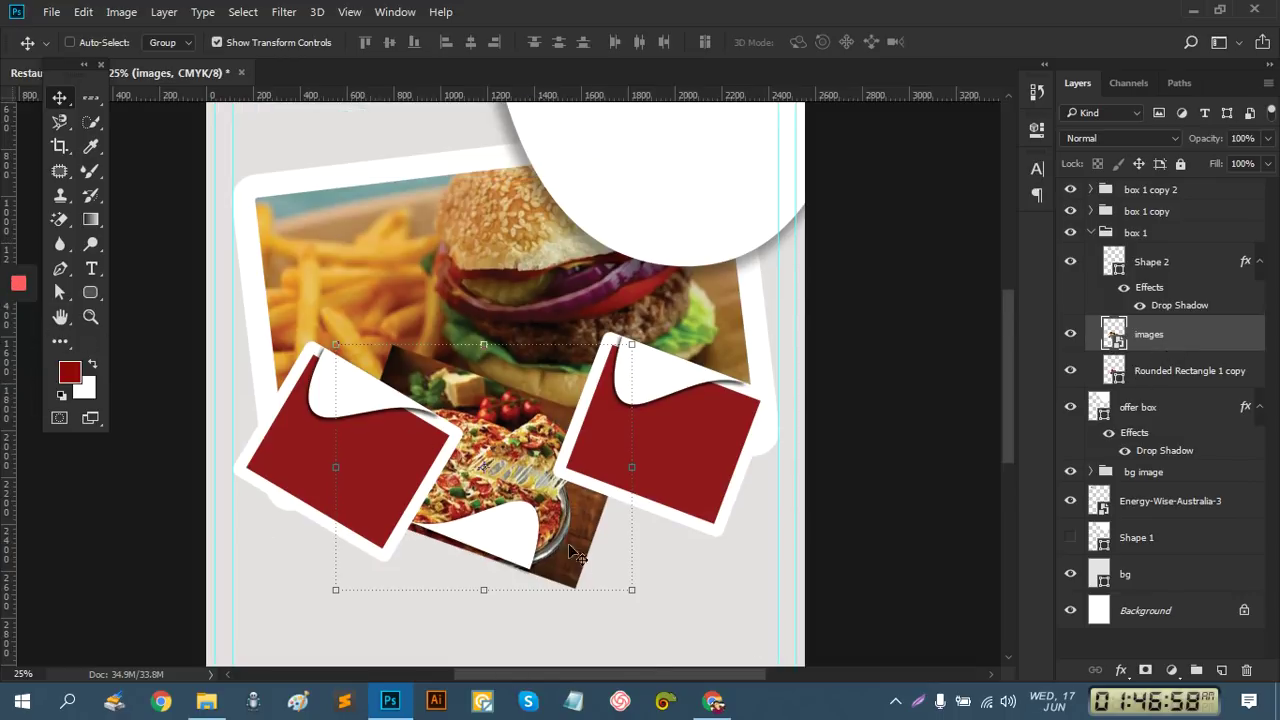
right_click(1168, 340)
left_click(862, 500)
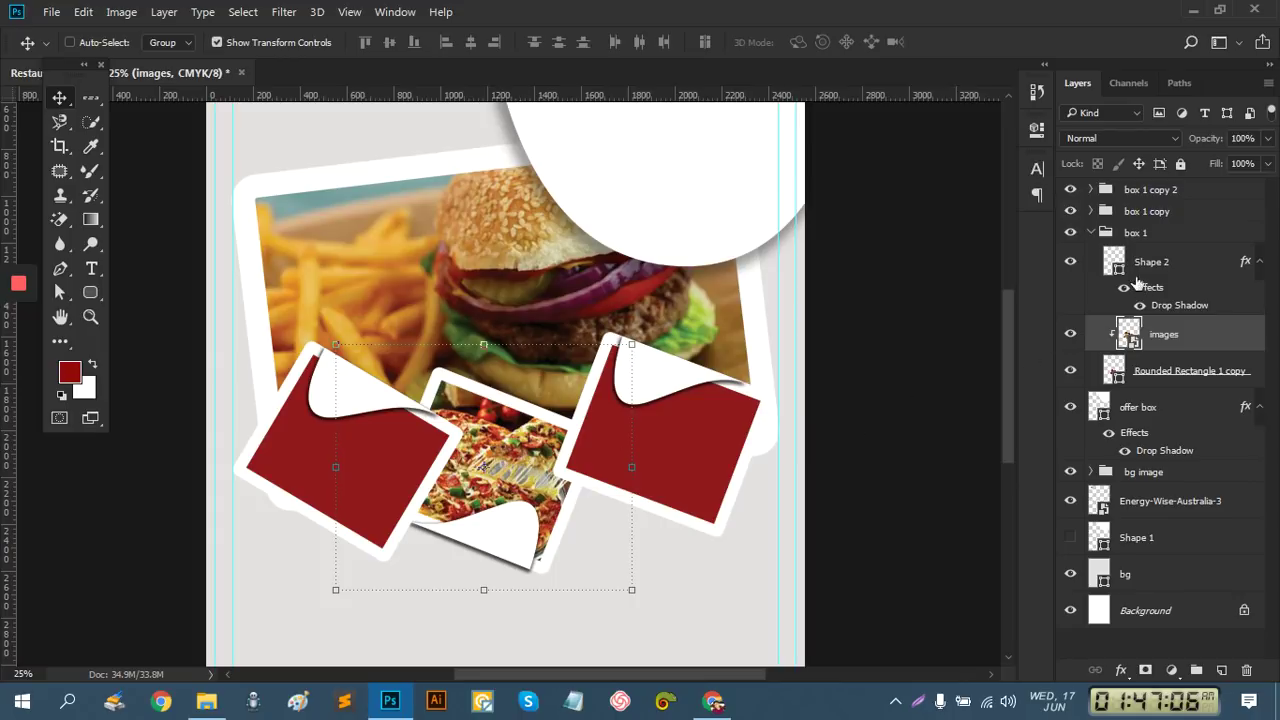
left_click(1091, 232)
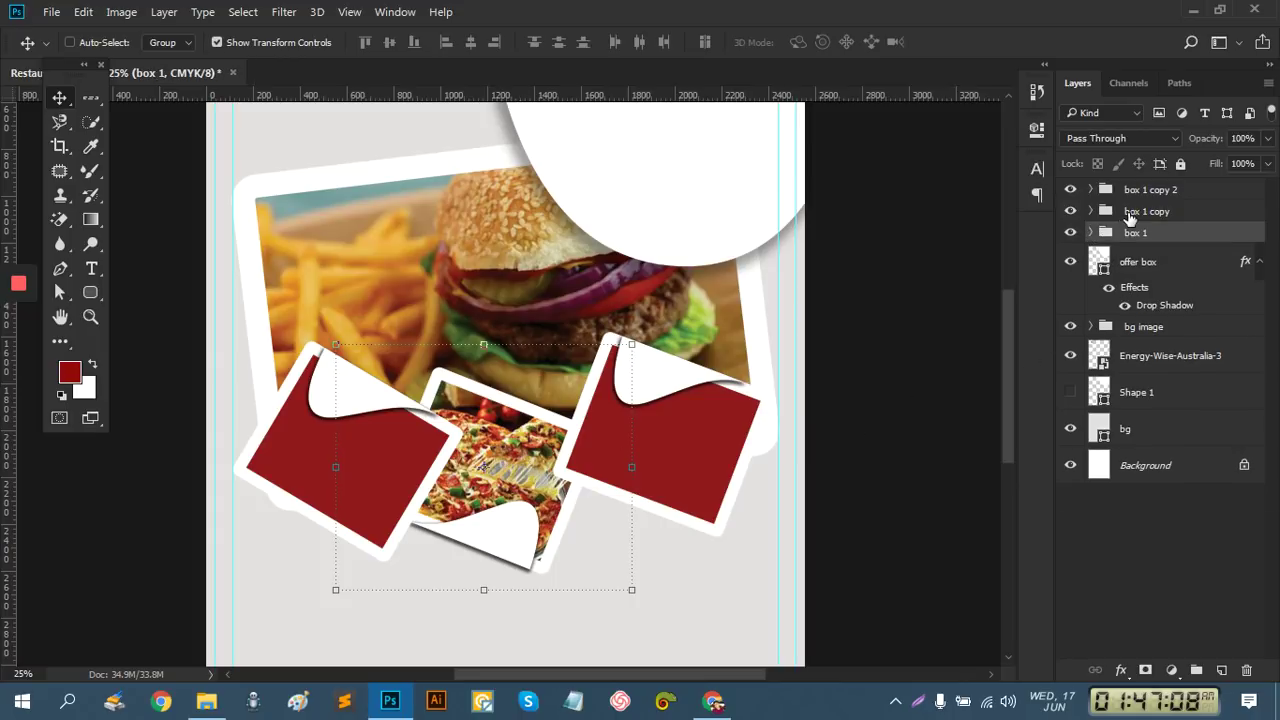
Rename the box 1 copy group to 'box 2' and check its left red box layer
left_click(1130, 214)
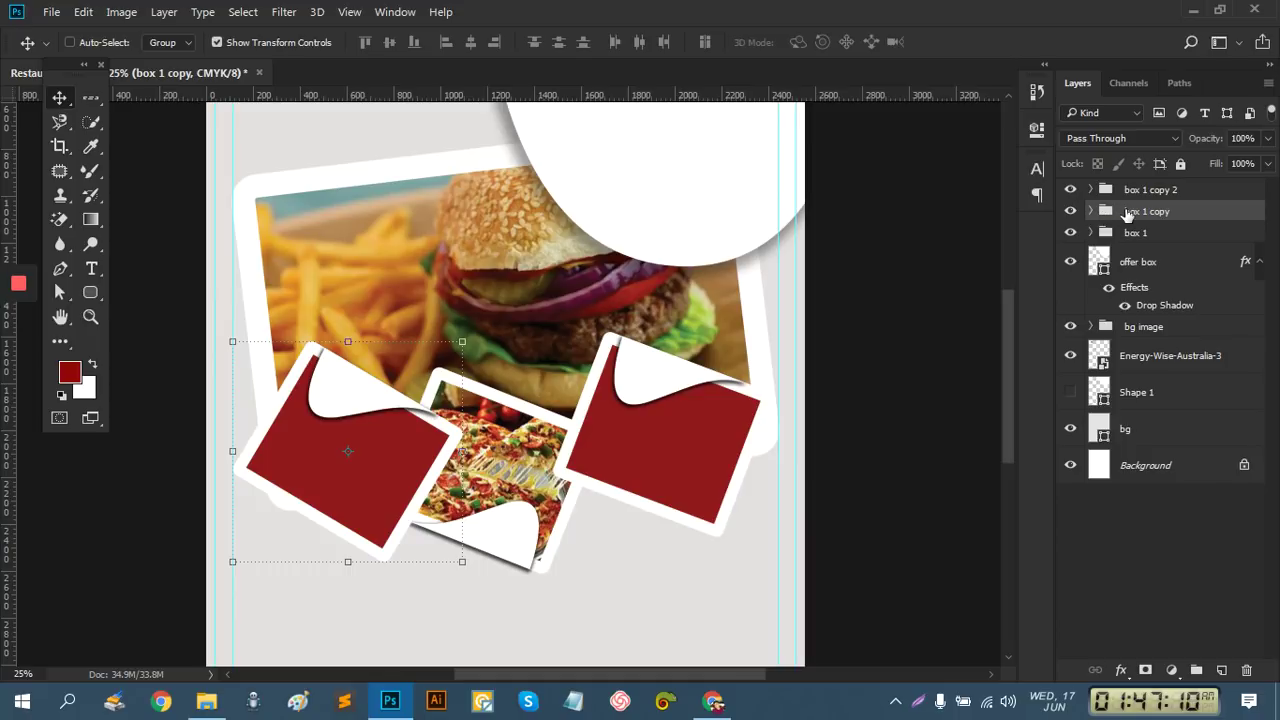
double_click(1143, 213)
left_click(1148, 211)
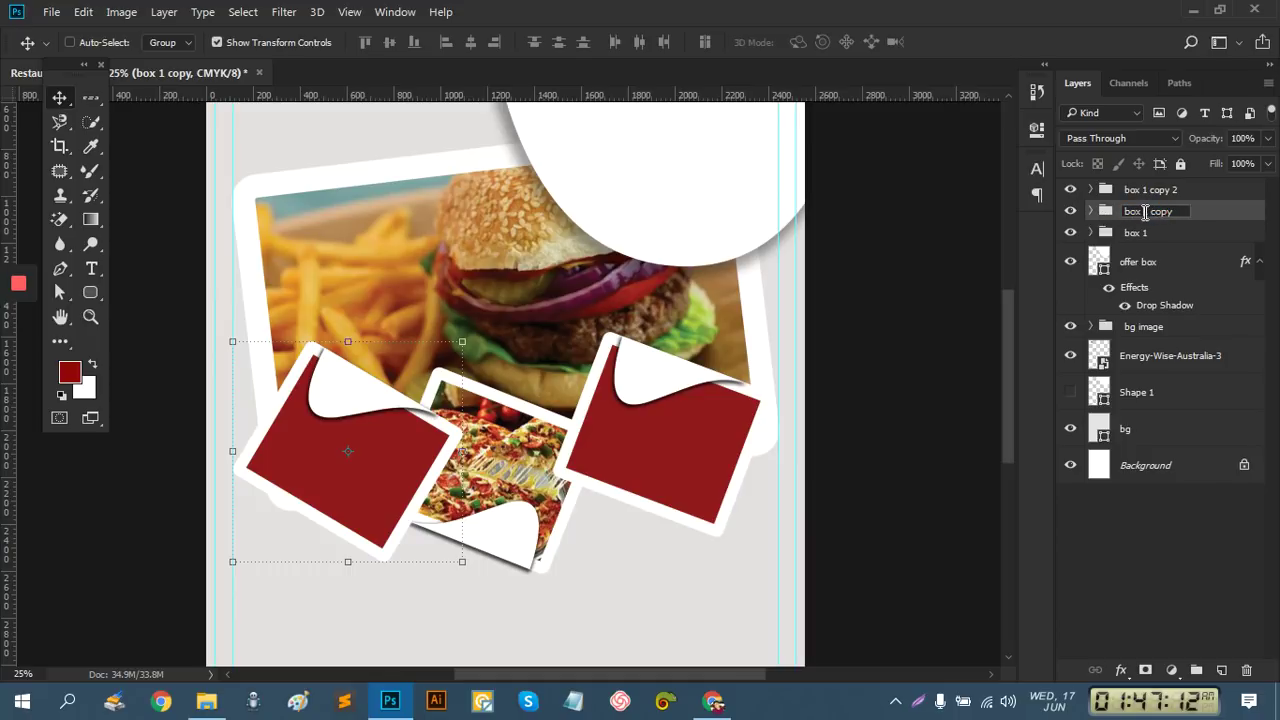
left_click_drag(1145, 212, 1200, 218)
key("Return")
left_click(1090, 211)
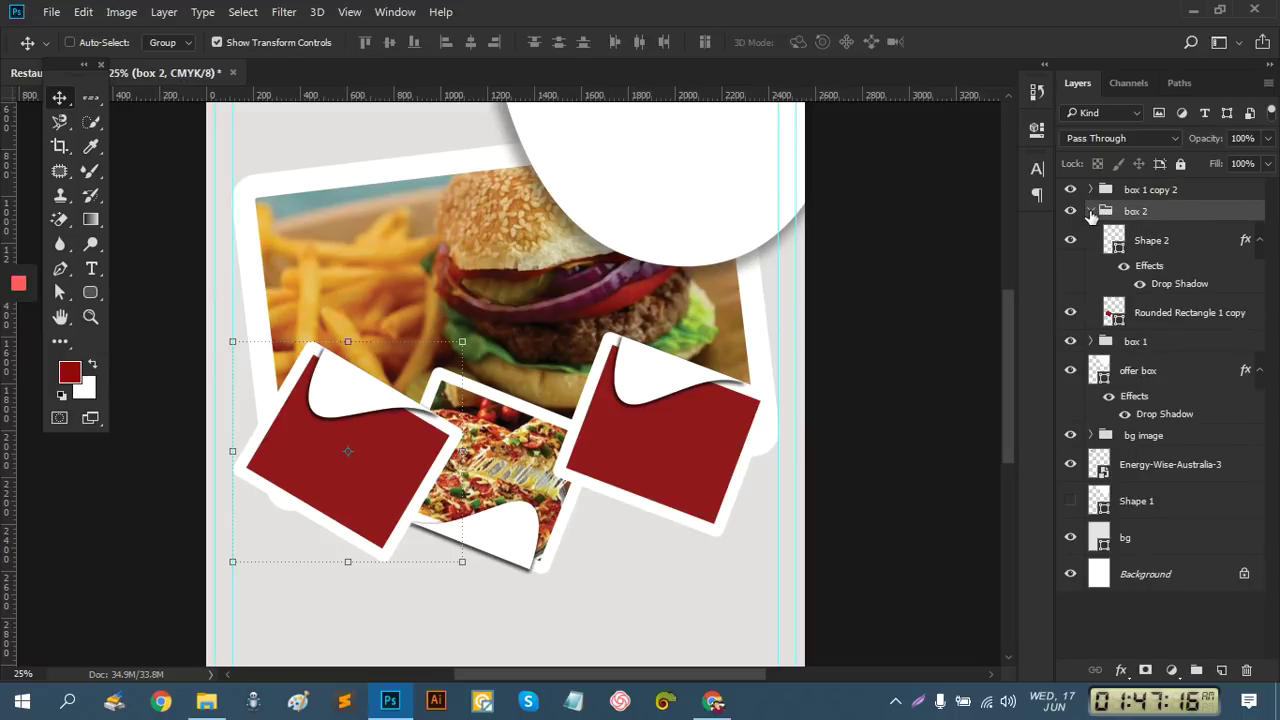
left_click(1156, 322)
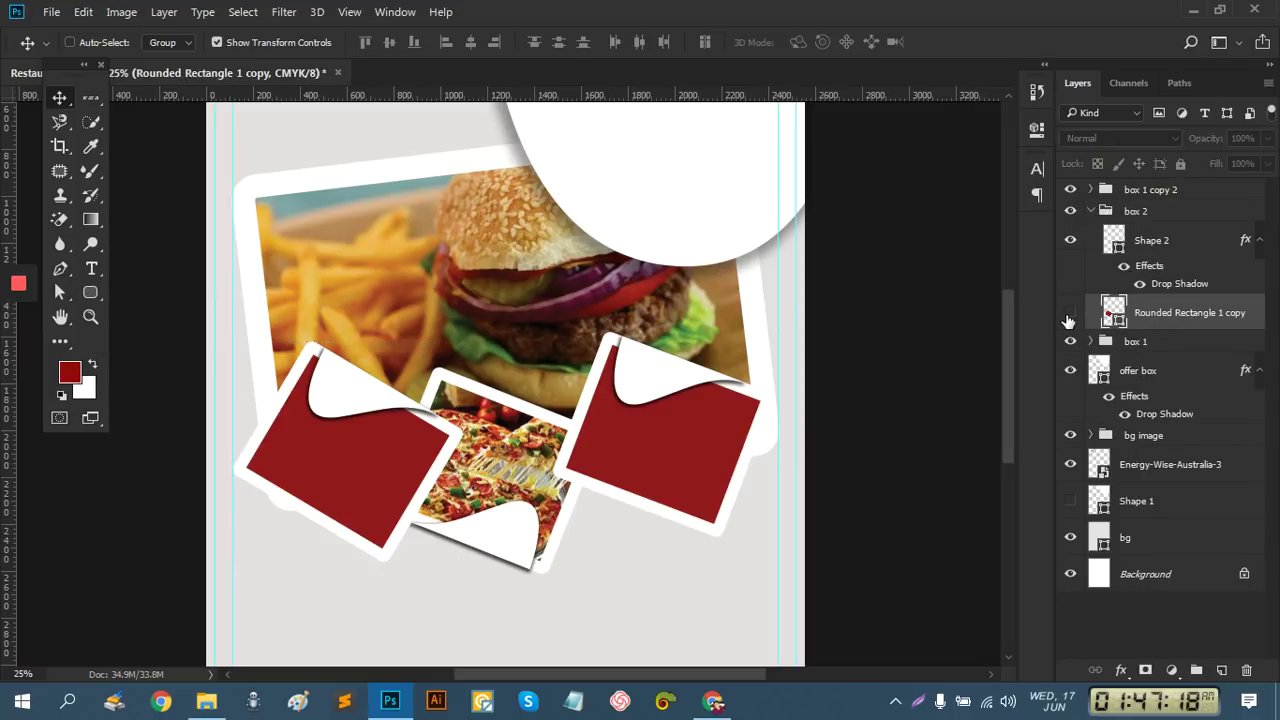
left_click(1070, 312)
left_click(1070, 312)
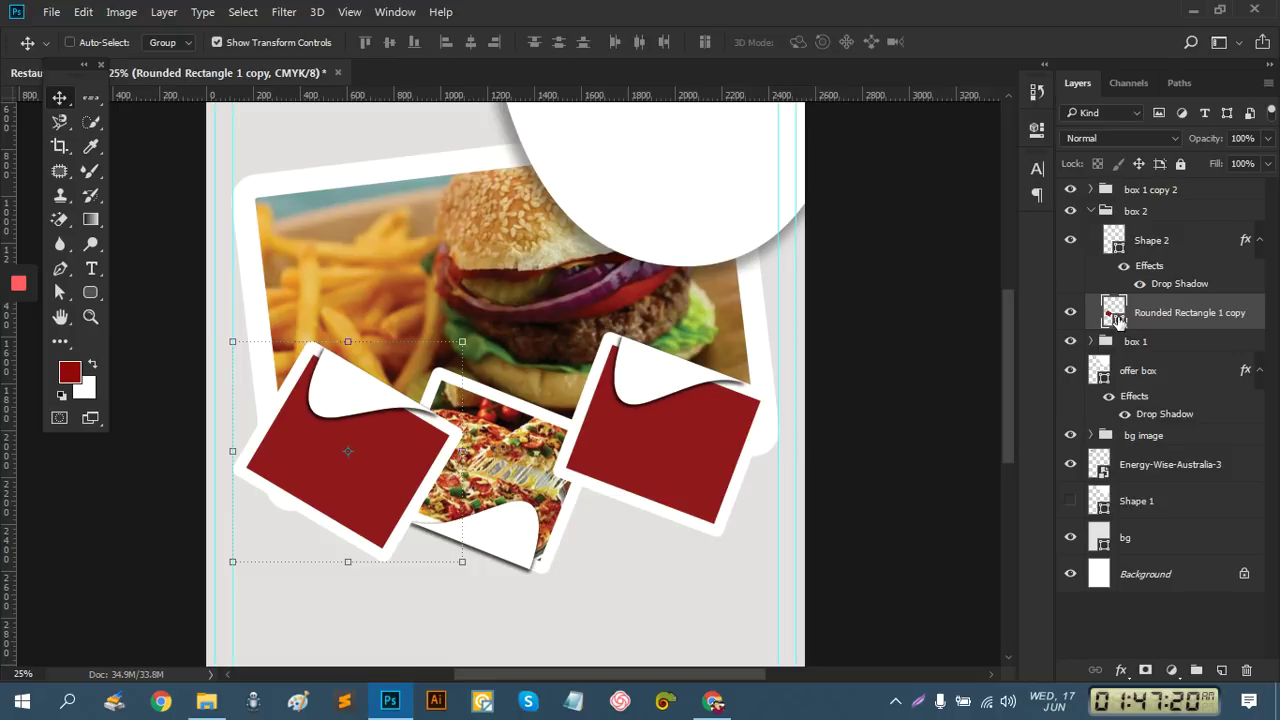
Place the burger image 2jpeg.jpeg, shrunk and tilted onto the left box
left_click(50, 12)
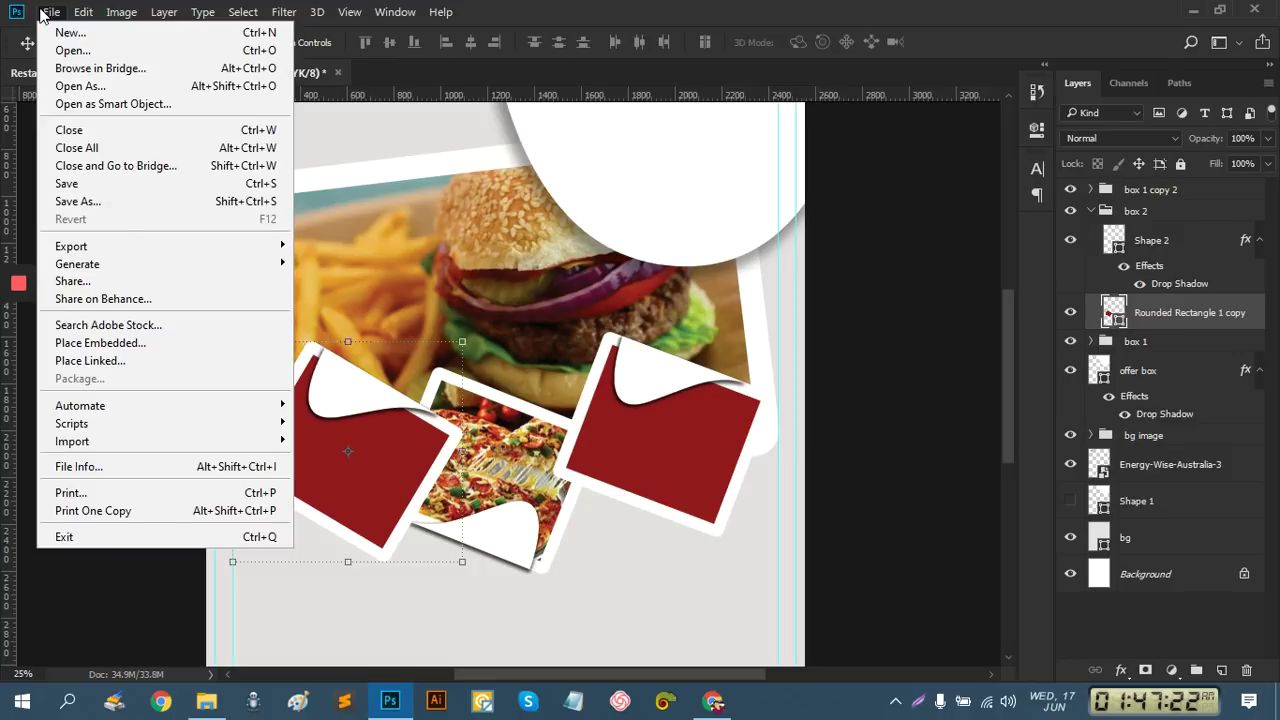
left_click(149, 343)
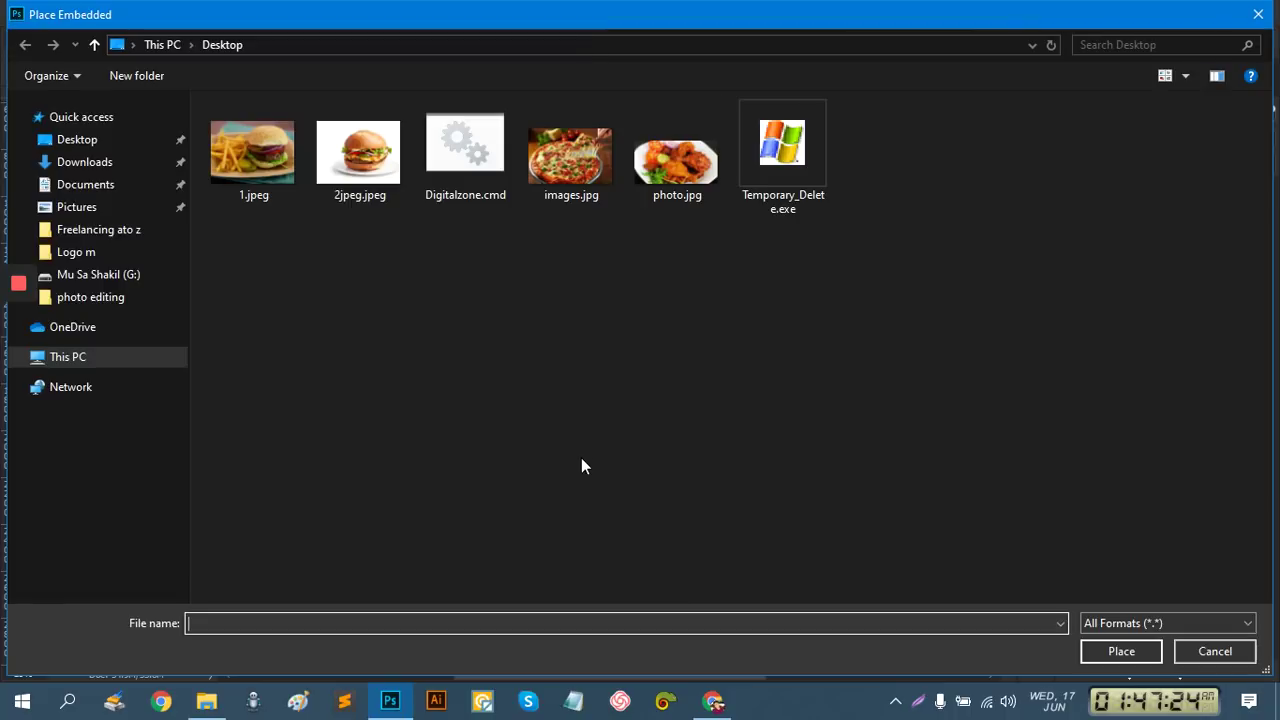
left_click(380, 172)
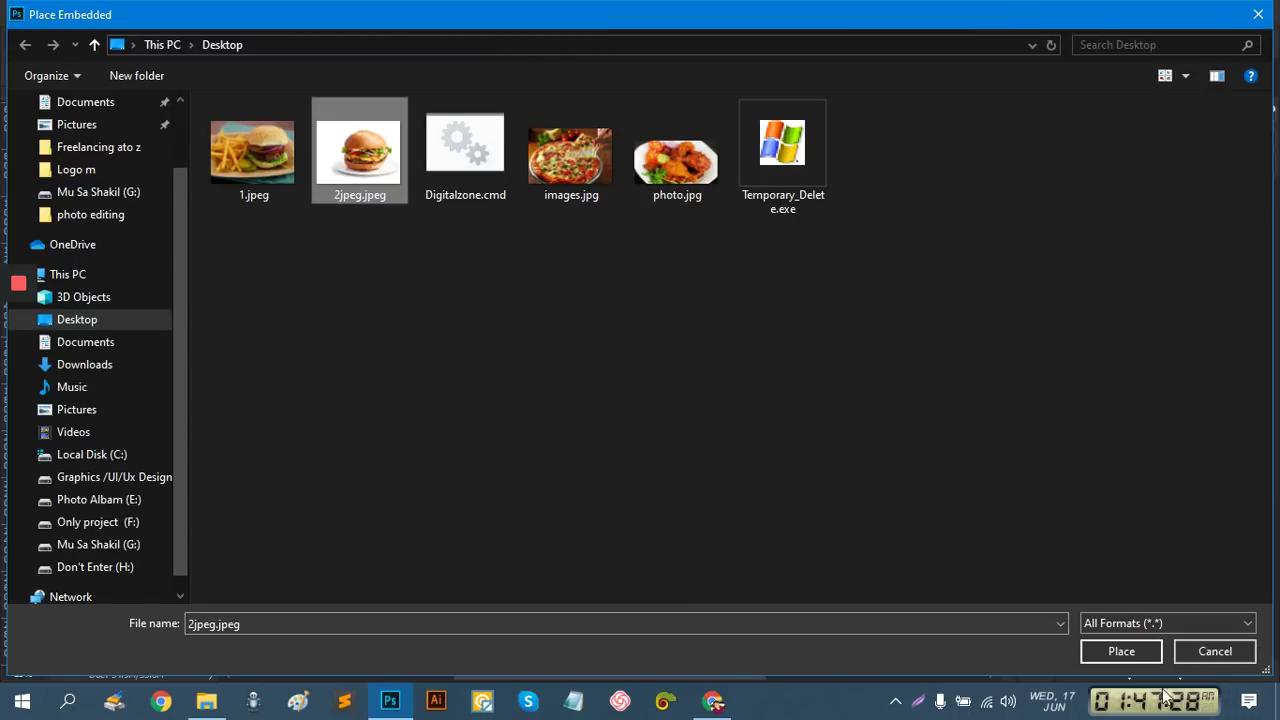
left_click(1123, 660)
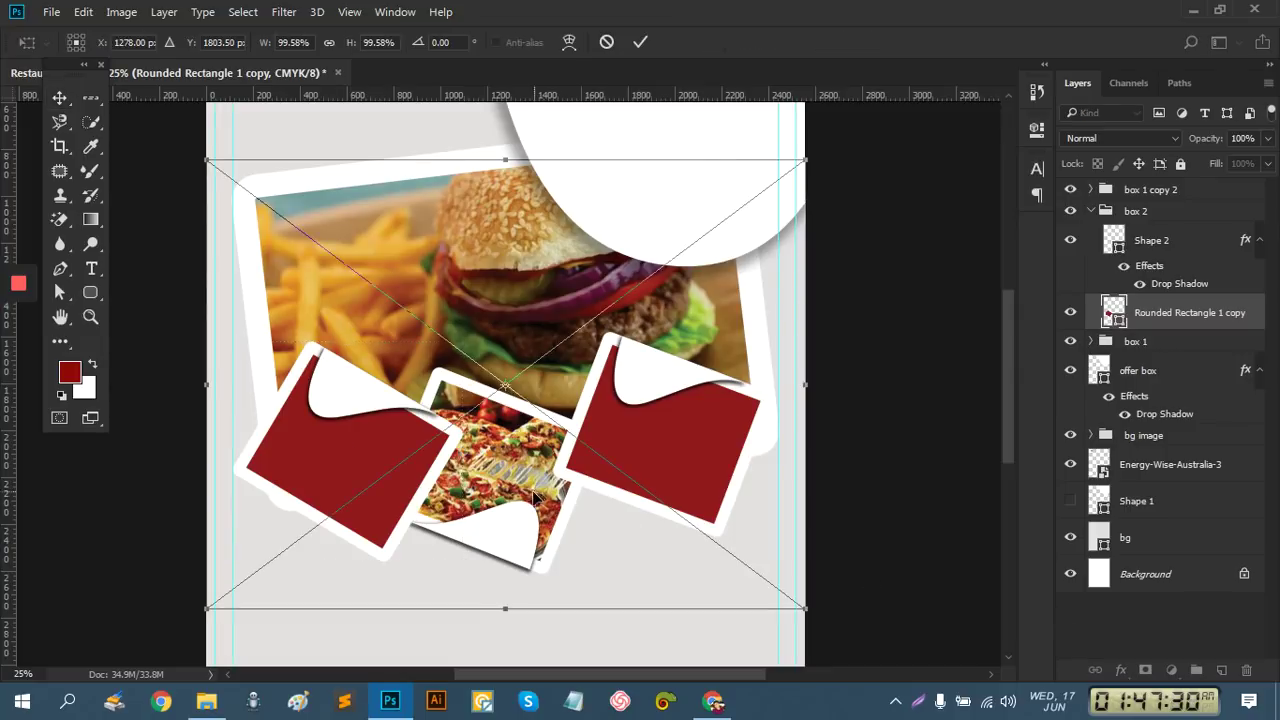
left_click_drag(809, 612, 657, 525)
left_click_drag(558, 483, 400, 527)
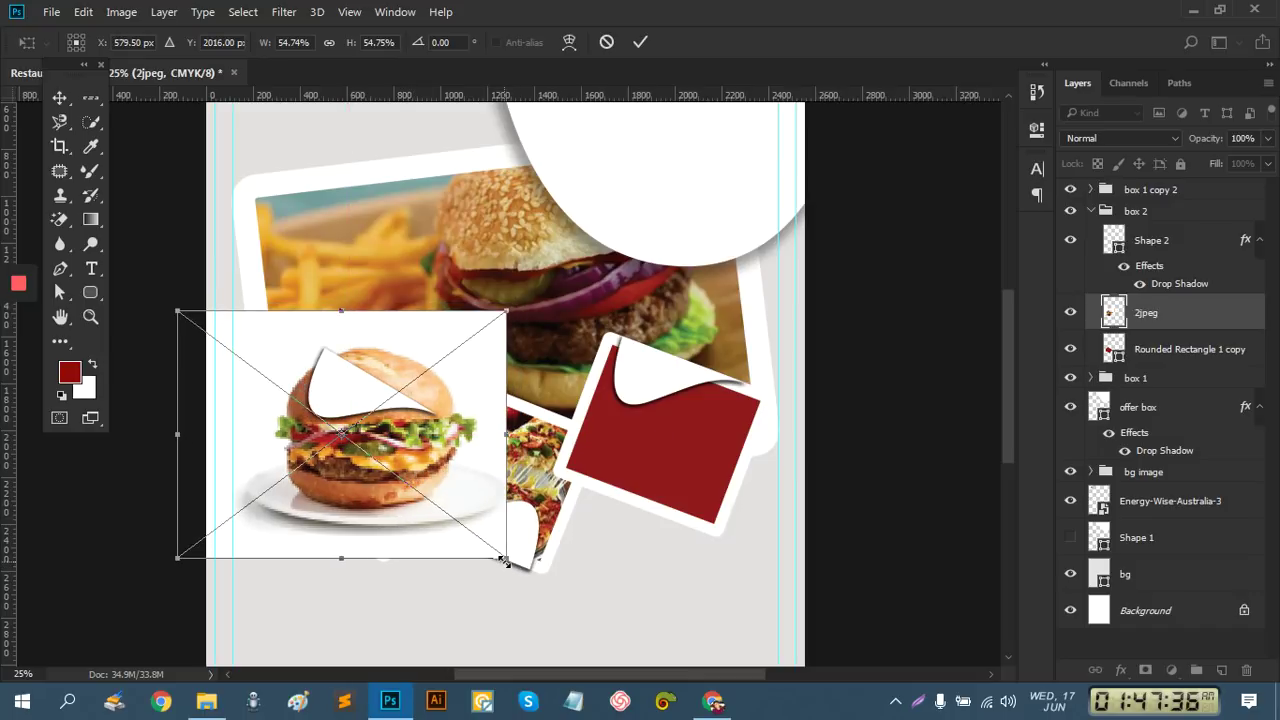
left_click_drag(504, 561, 391, 584)
left_click_drag(391, 482, 382, 495)
left_click_drag(474, 443, 466, 441)
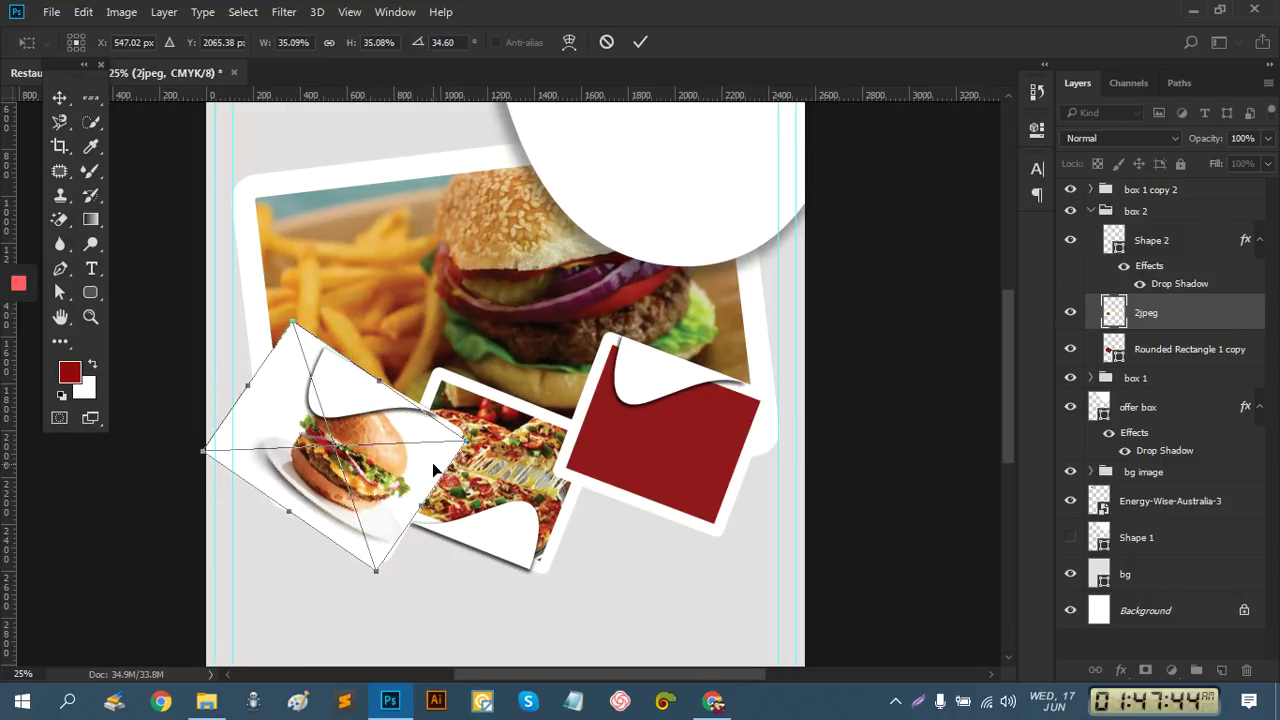
left_click(640, 41)
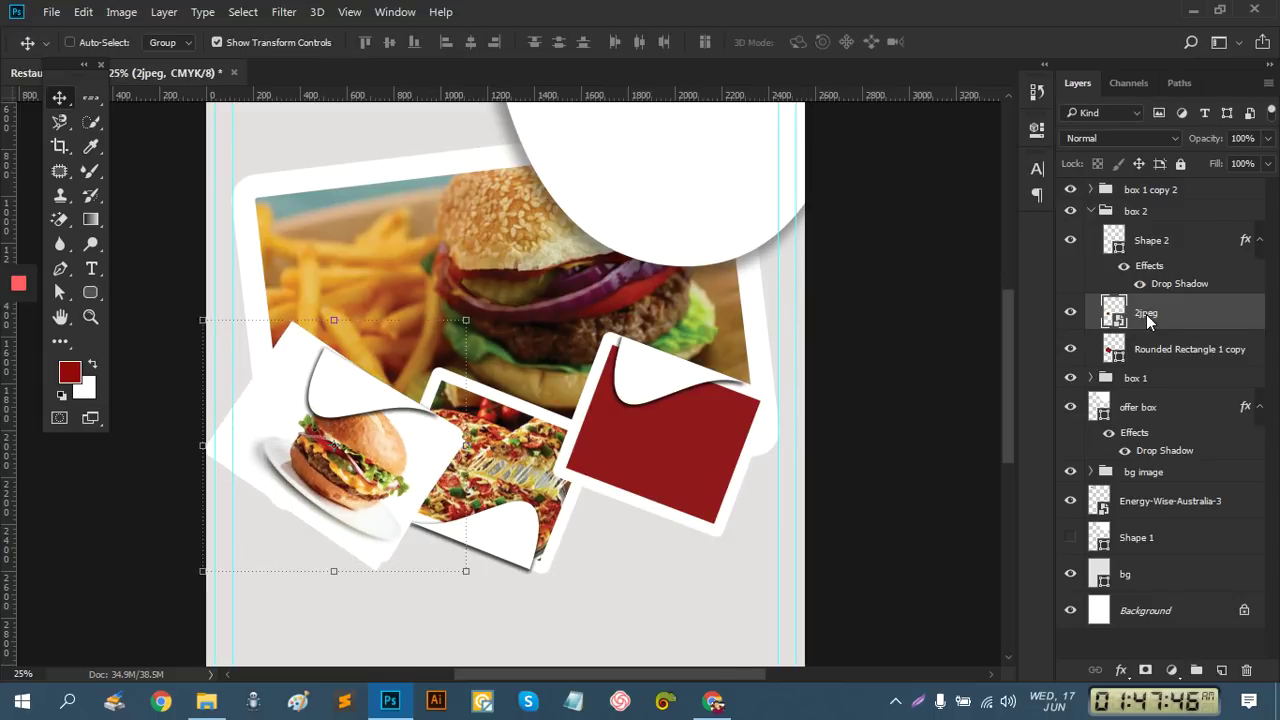
Clip the burger image into the left box and collapse the box 2 group
right_click(1147, 318)
left_click(830, 500)
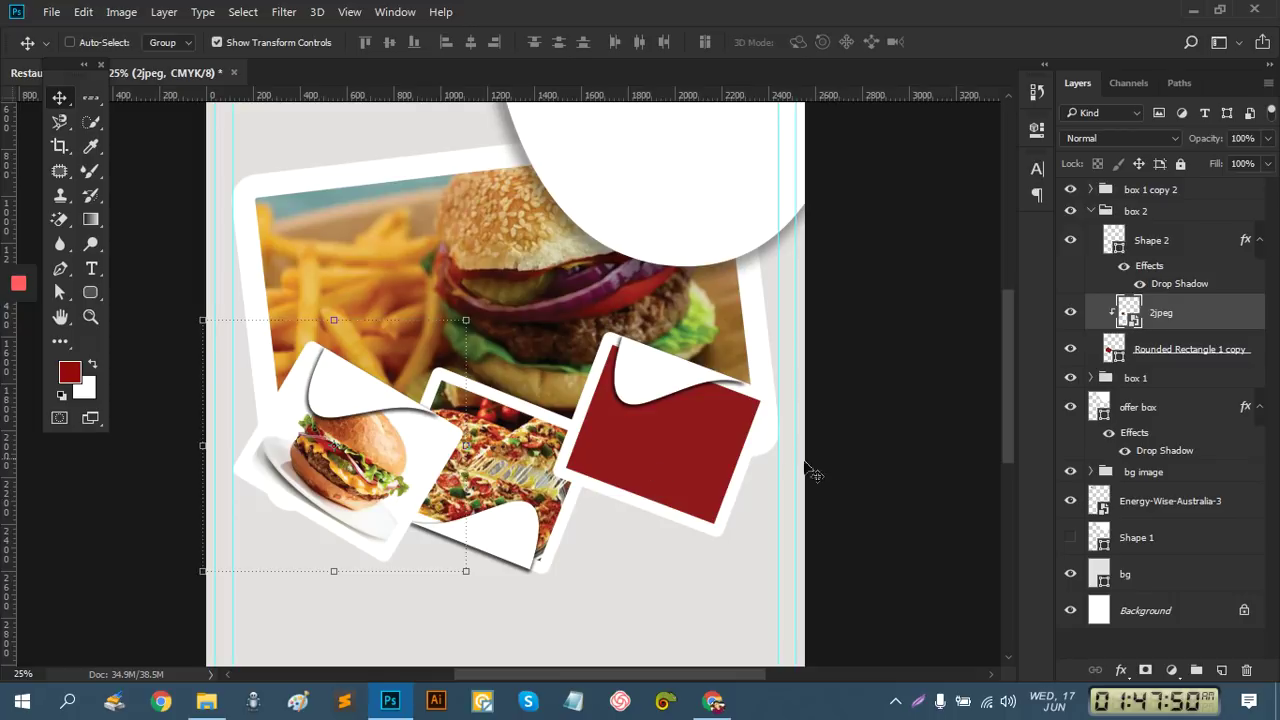
left_click(1104, 211)
left_click(1090, 210)
Rename the box 1 copy 2 group to 'box 3' and check its right red box layer
double_click(1136, 190)
left_click_drag(1143, 190, 1246, 196)
type("3")
key("Return")
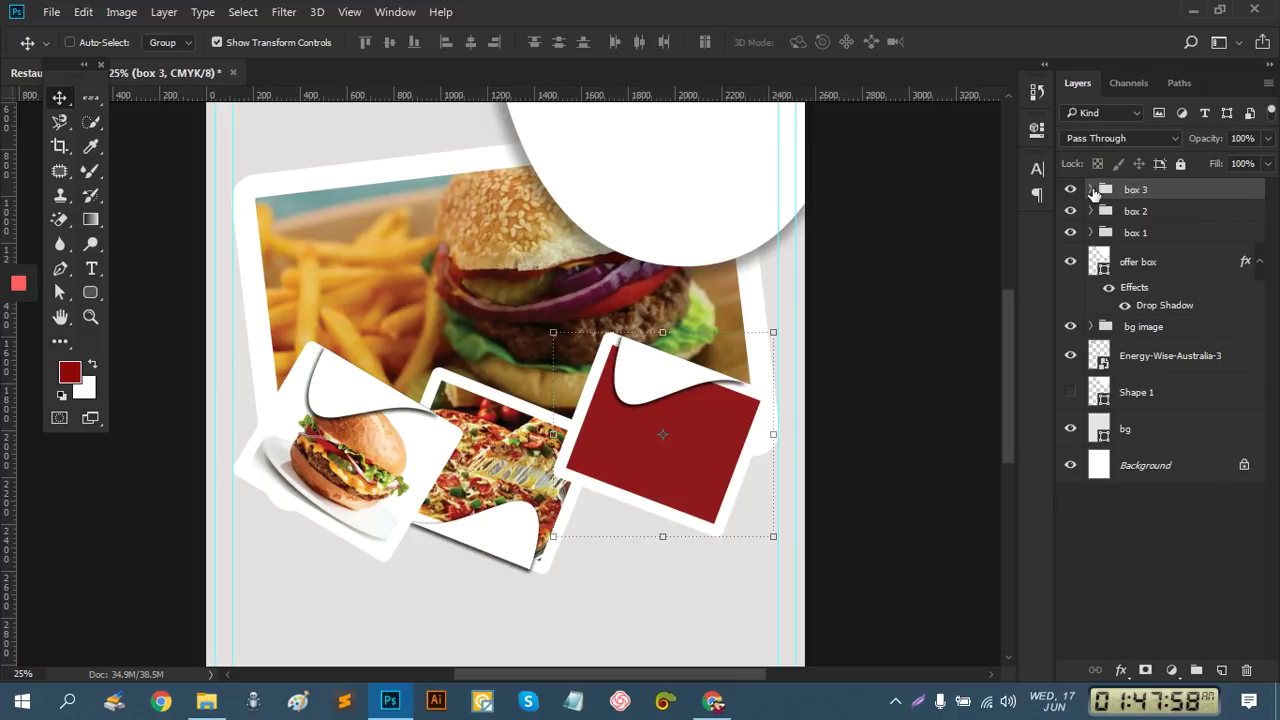
left_click(1092, 190)
left_click(1150, 291)
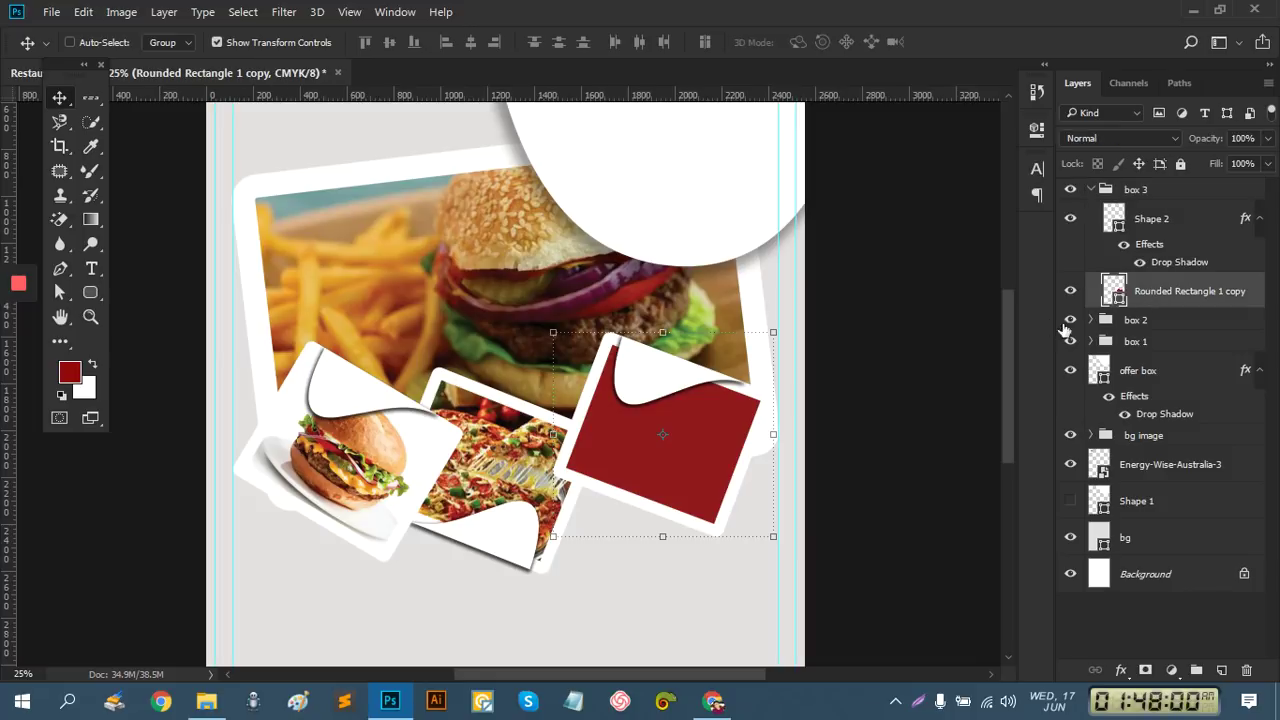
left_click(1070, 291)
left_click(1070, 291)
Place photo.jpg on the right box, shrunk and tilted about 20 degrees
left_click(52, 12)
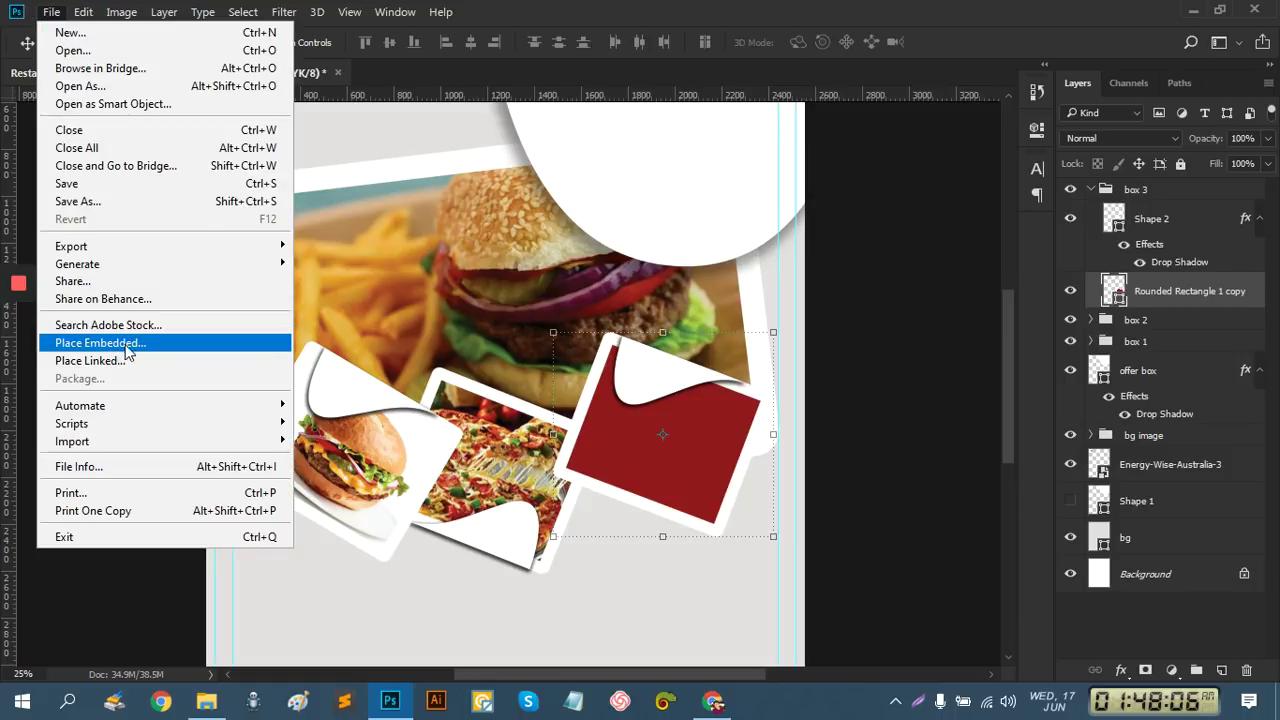
left_click(128, 367)
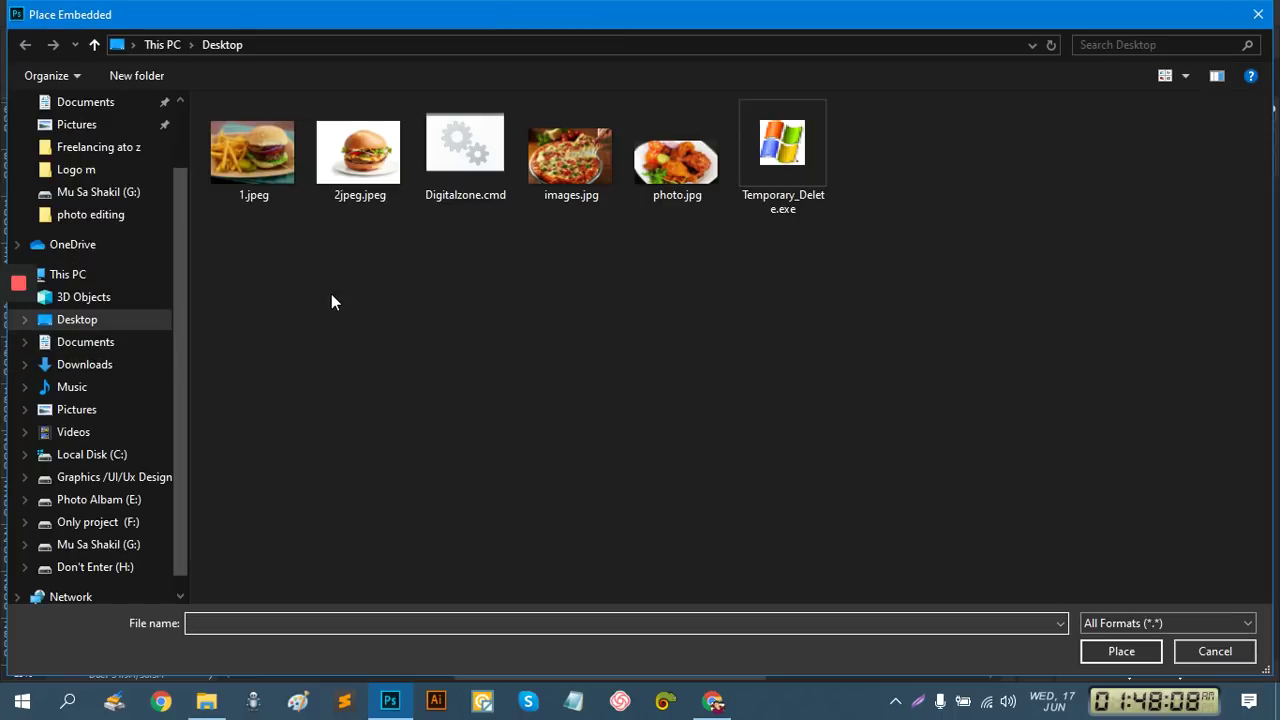
double_click(677, 155)
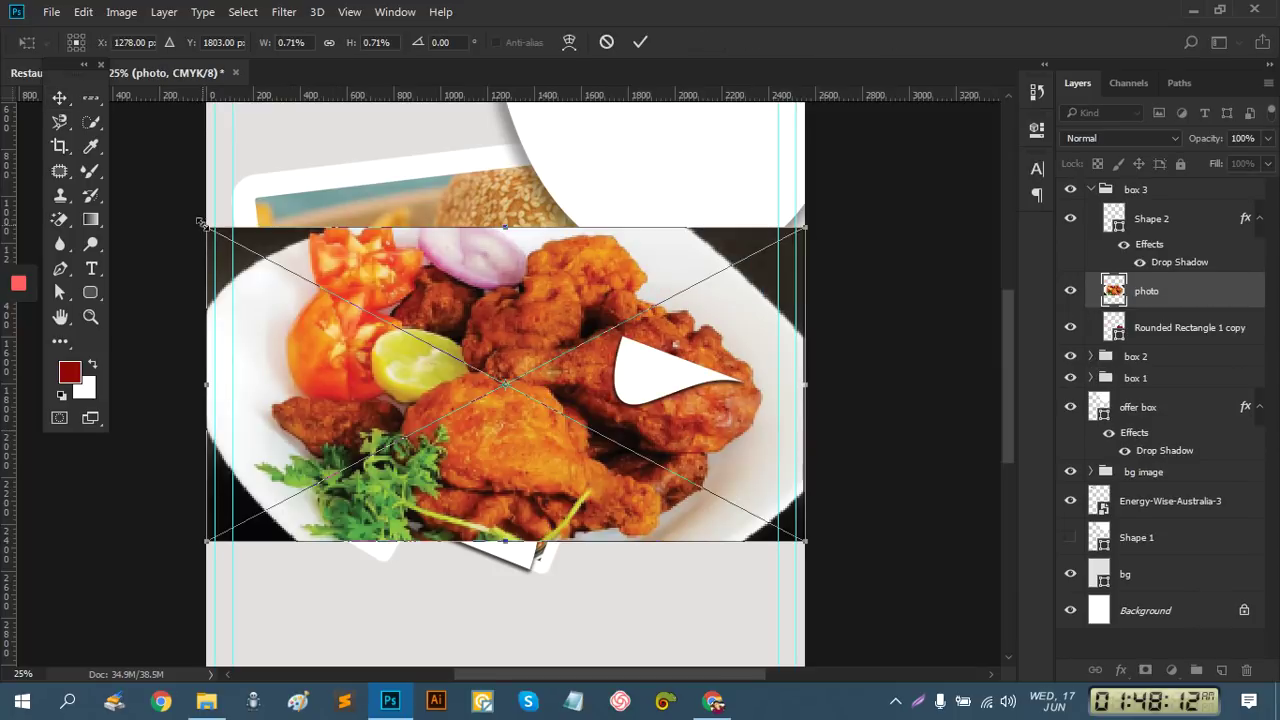
left_click_drag(204, 221, 363, 310)
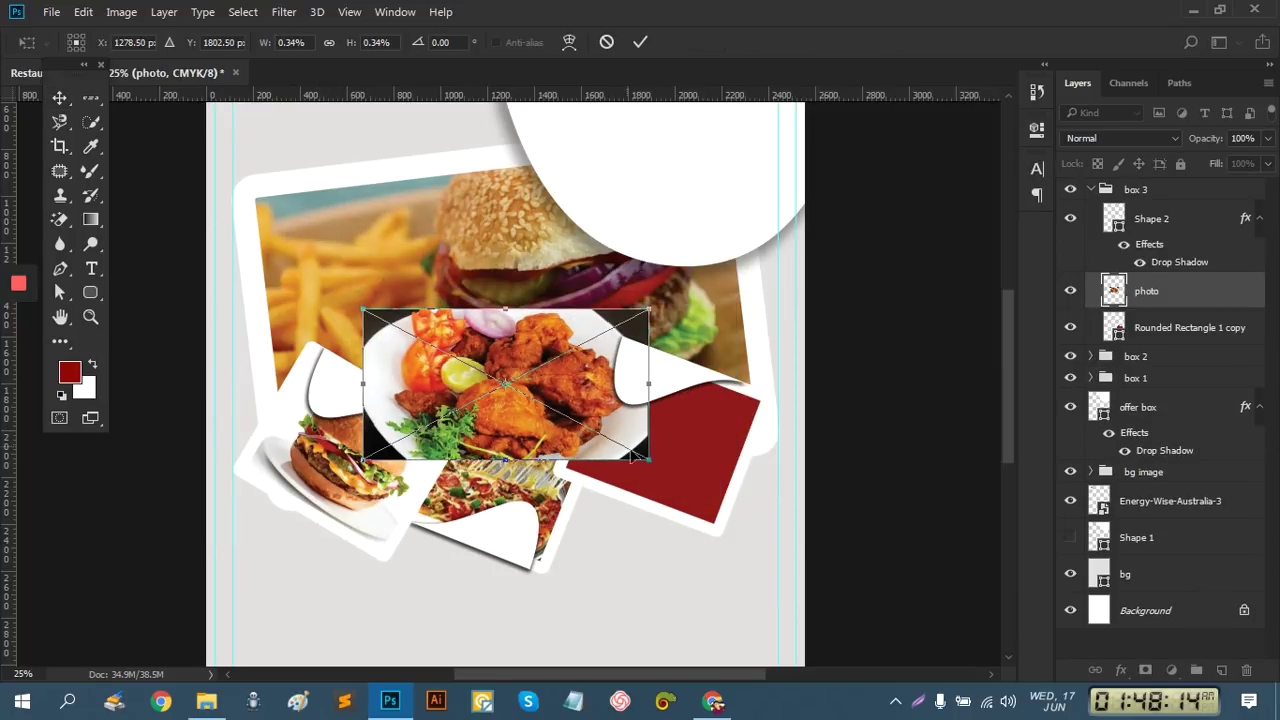
left_click_drag(670, 478, 623, 514)
left_click_drag(569, 443, 698, 483)
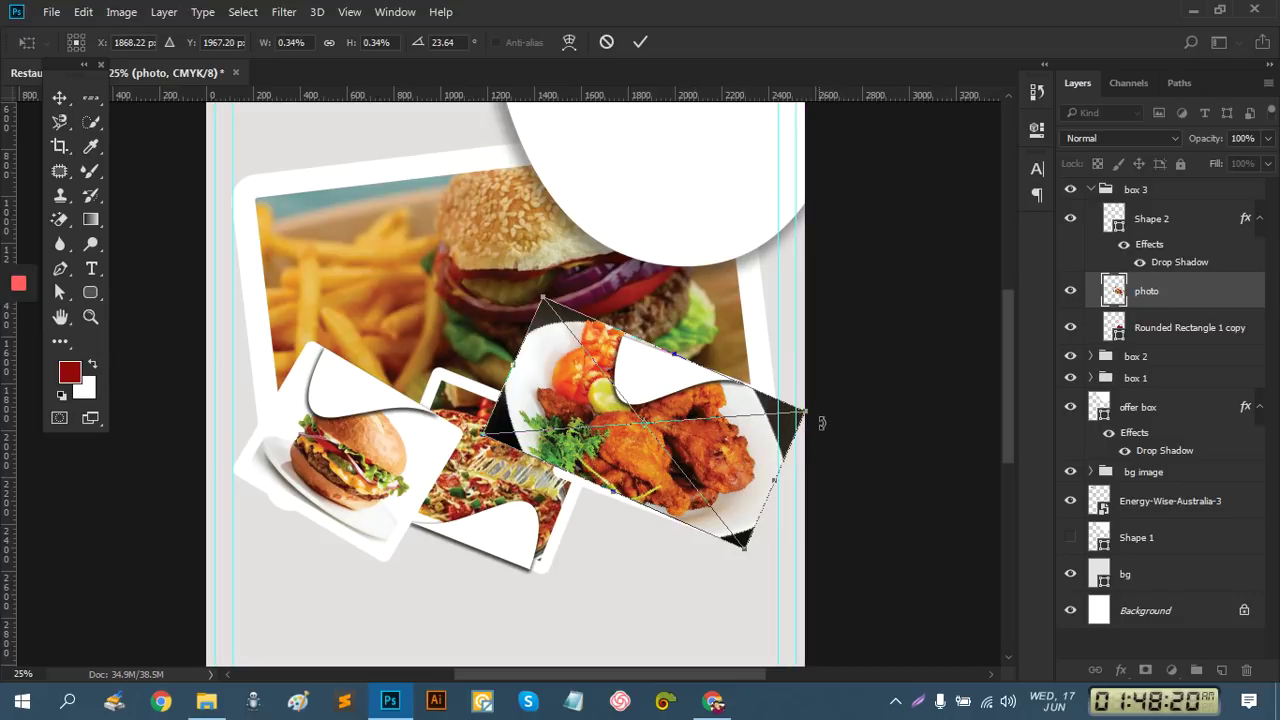
left_click_drag(806, 411, 787, 416)
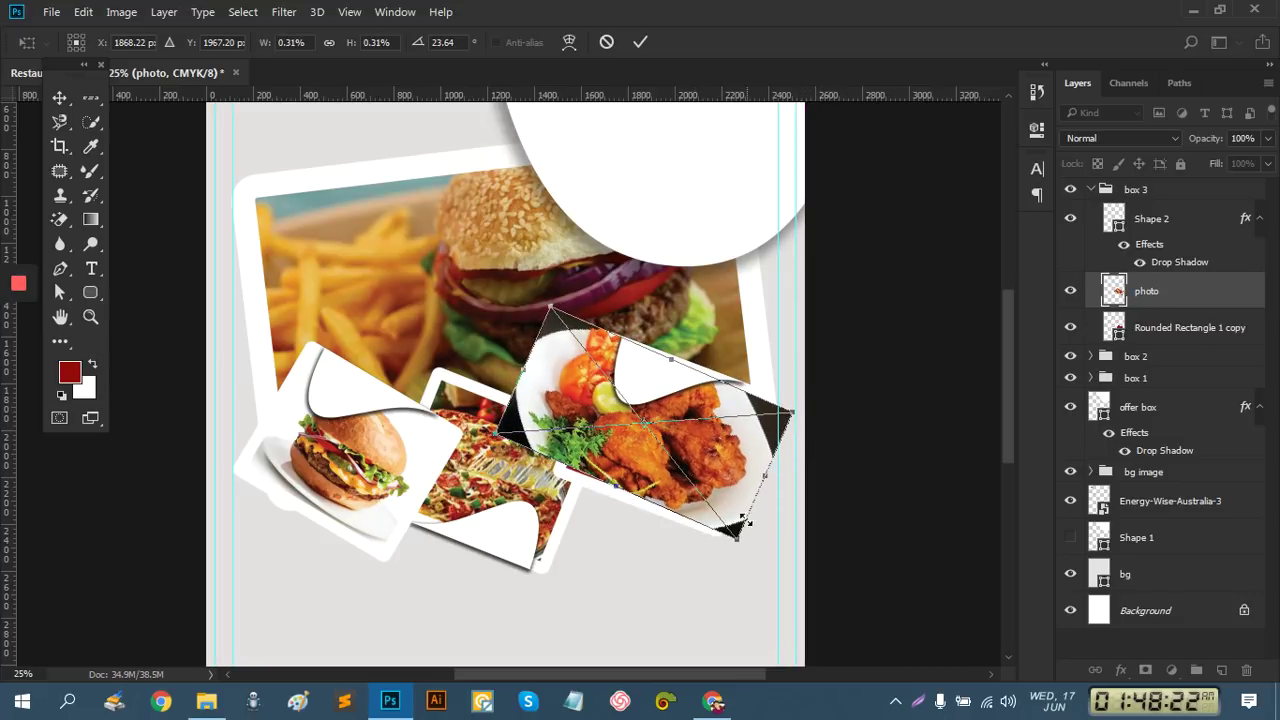
left_click_drag(735, 554, 743, 541)
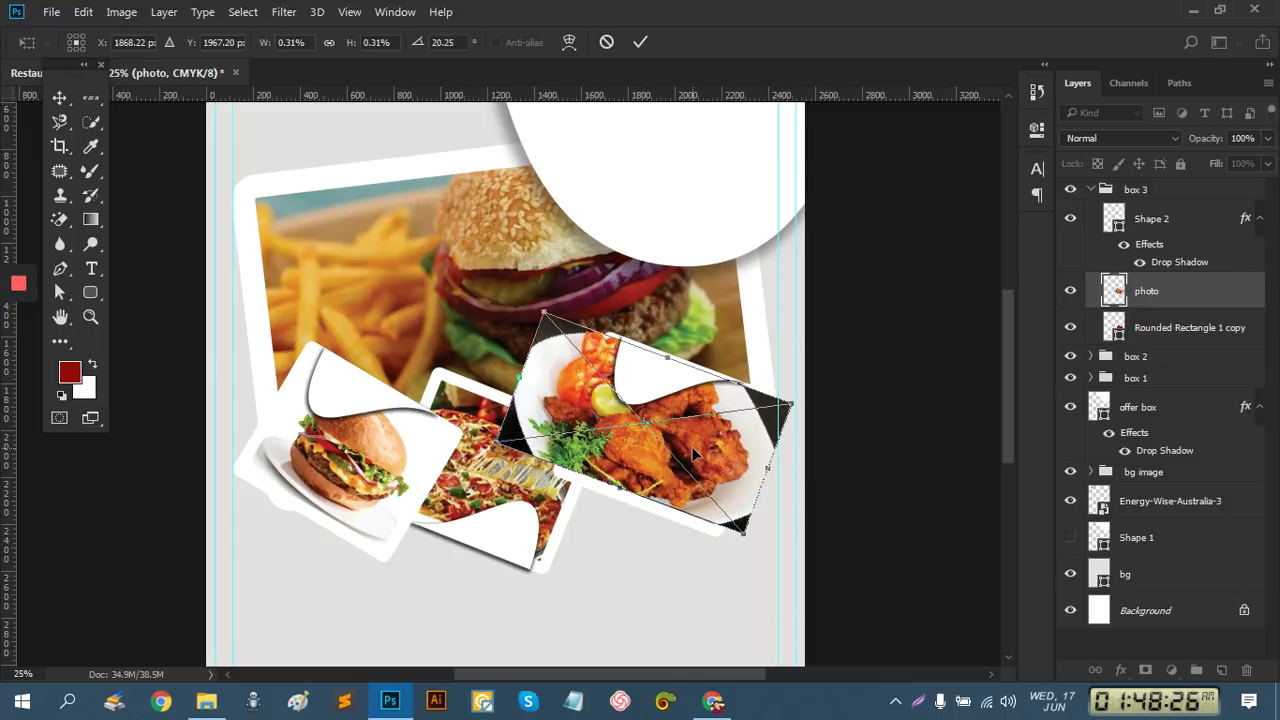
left_click_drag(695, 455, 700, 459)
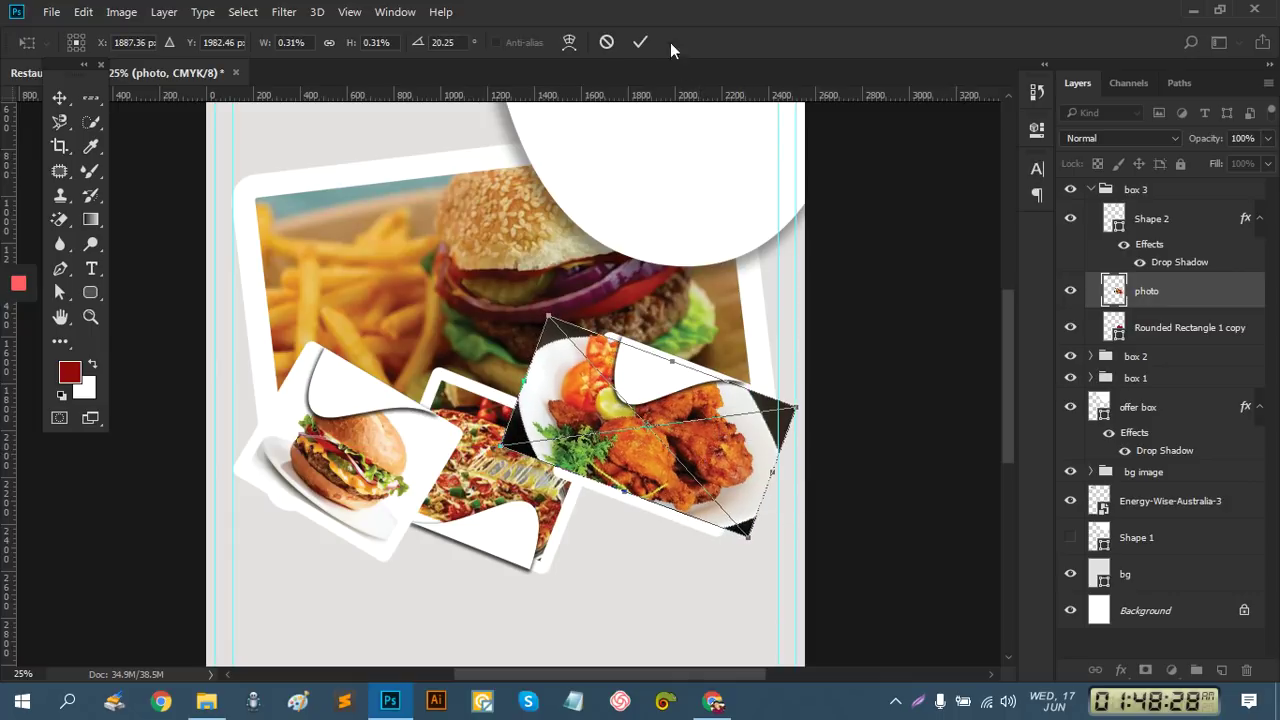
left_click(640, 42)
Clip the chicken photo into the right box and zoom out
right_click(1157, 292)
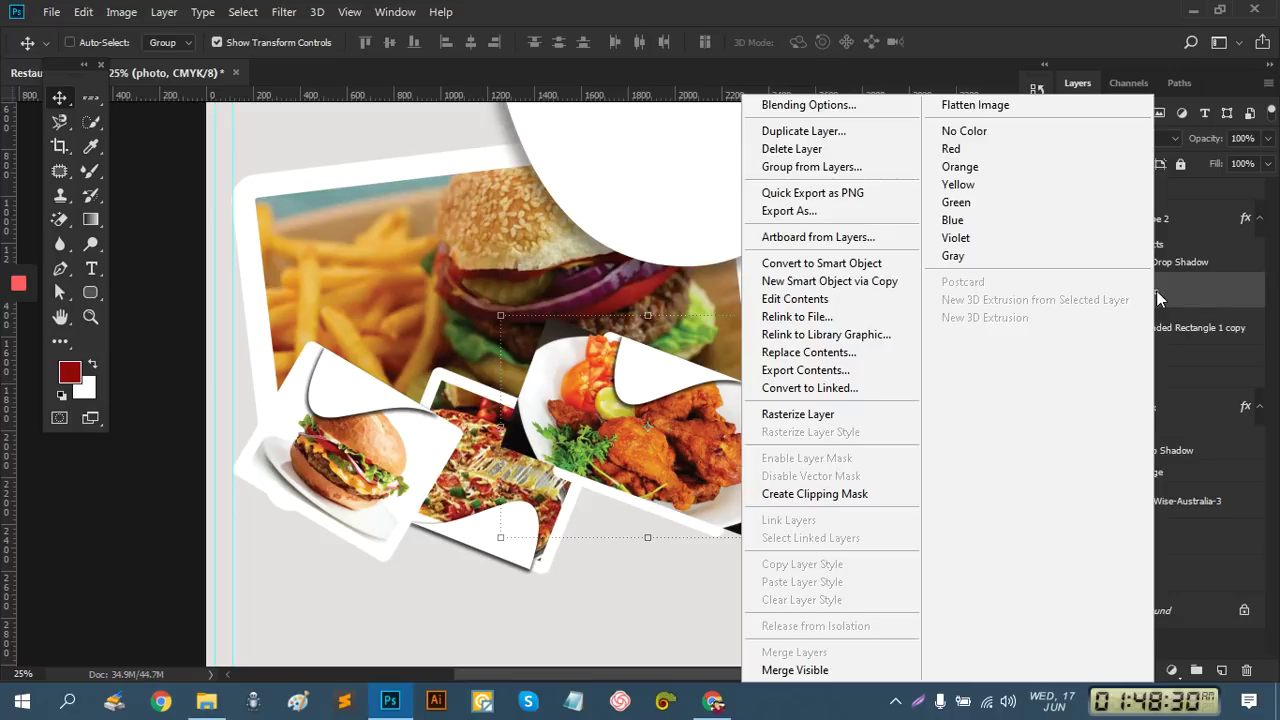
left_click(868, 496)
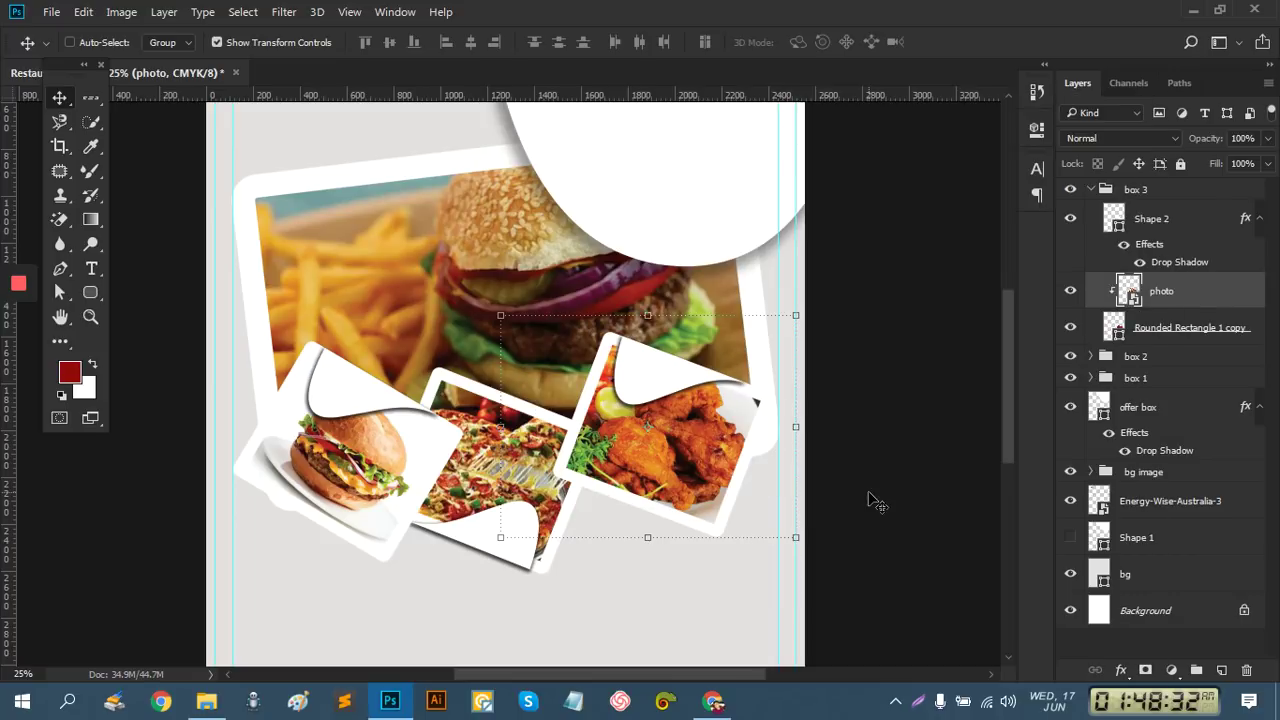
left_click(522, 444, "ctrl+alt")
key("alt+space")
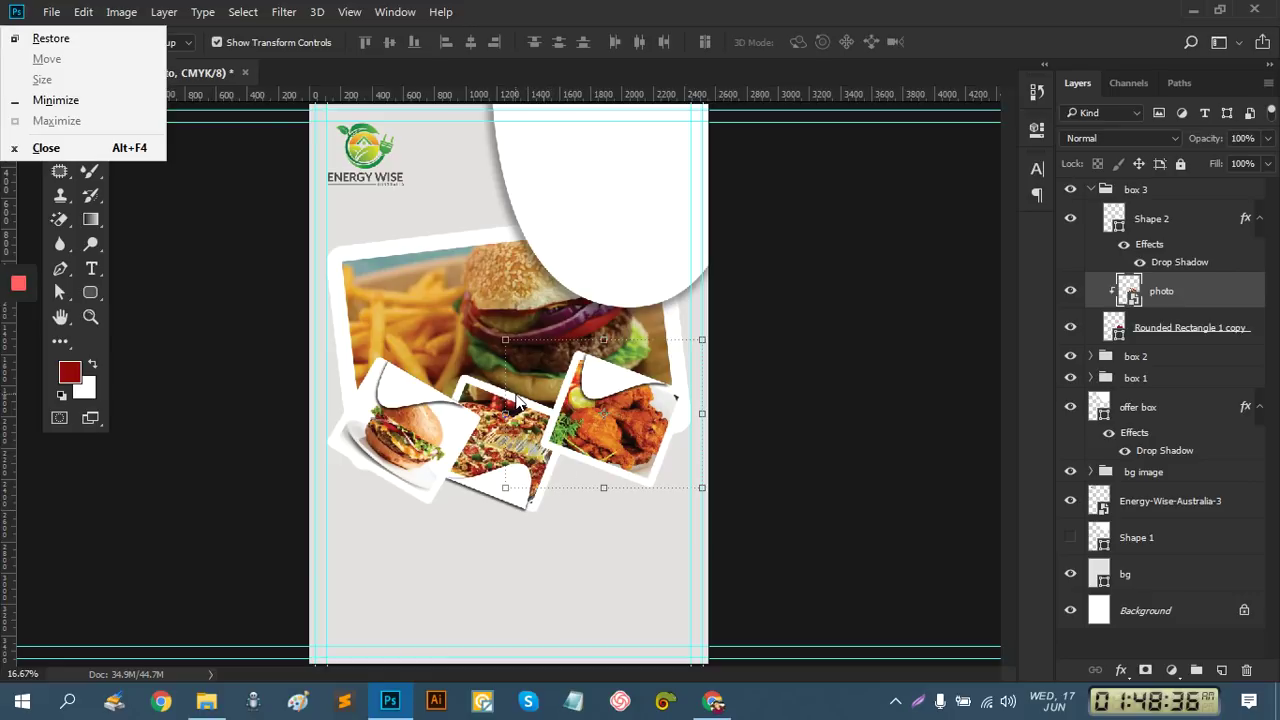
Clear the layer selection and zoom in on the logo and white offer box
left_click(1181, 643)
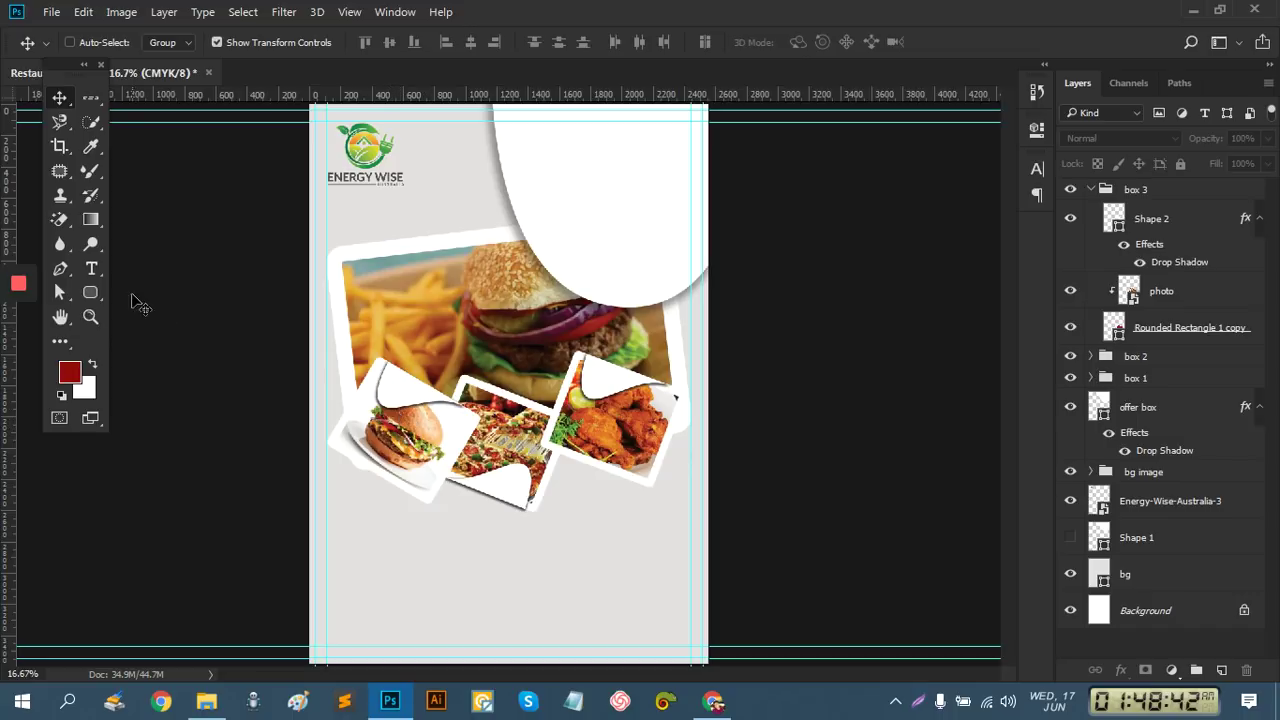
mouse_move(25, 288)
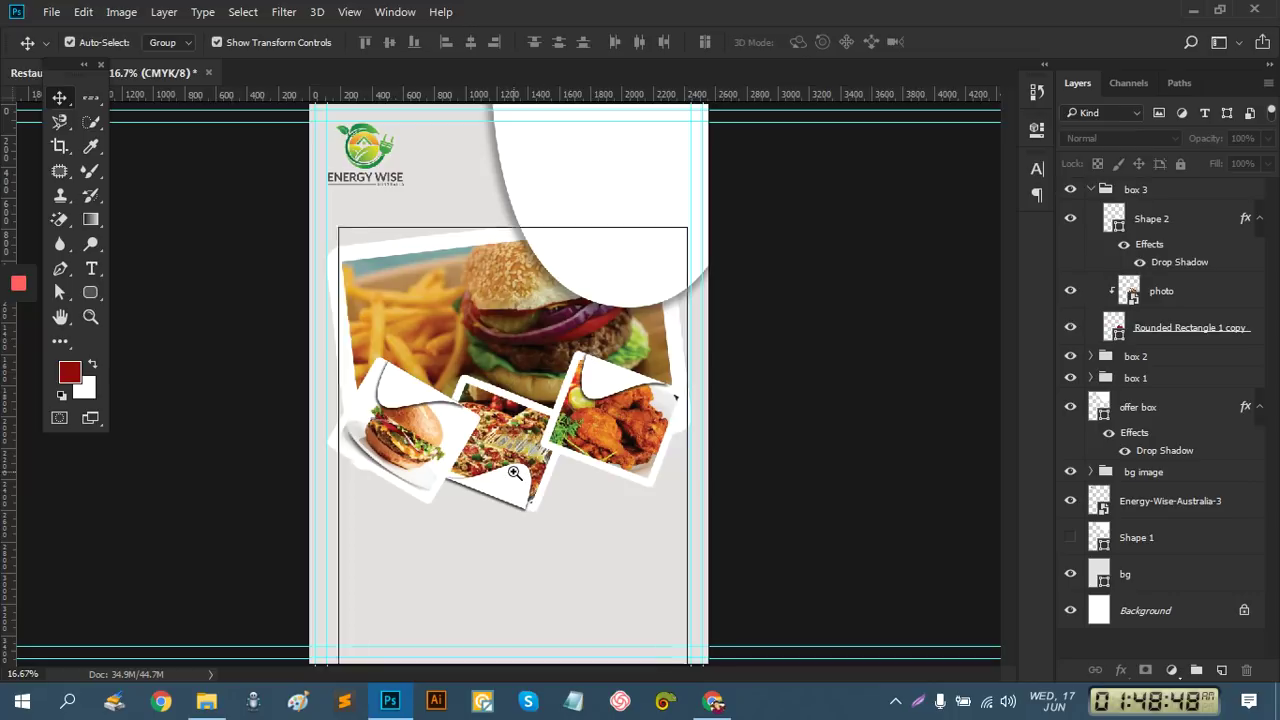
key("ctrl+plus")
scroll(700, 520, "up", 5)
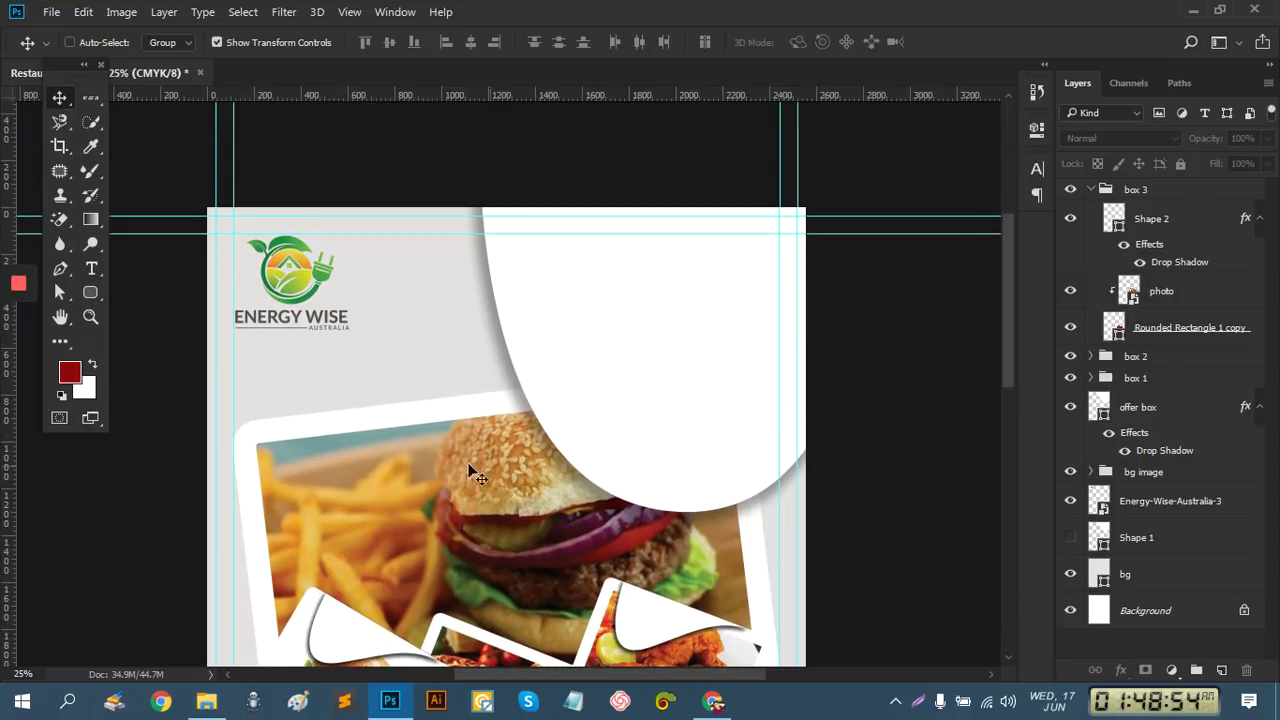
Add a small dark red '15% off' text line inside the white curved offer box
left_click(91, 268)
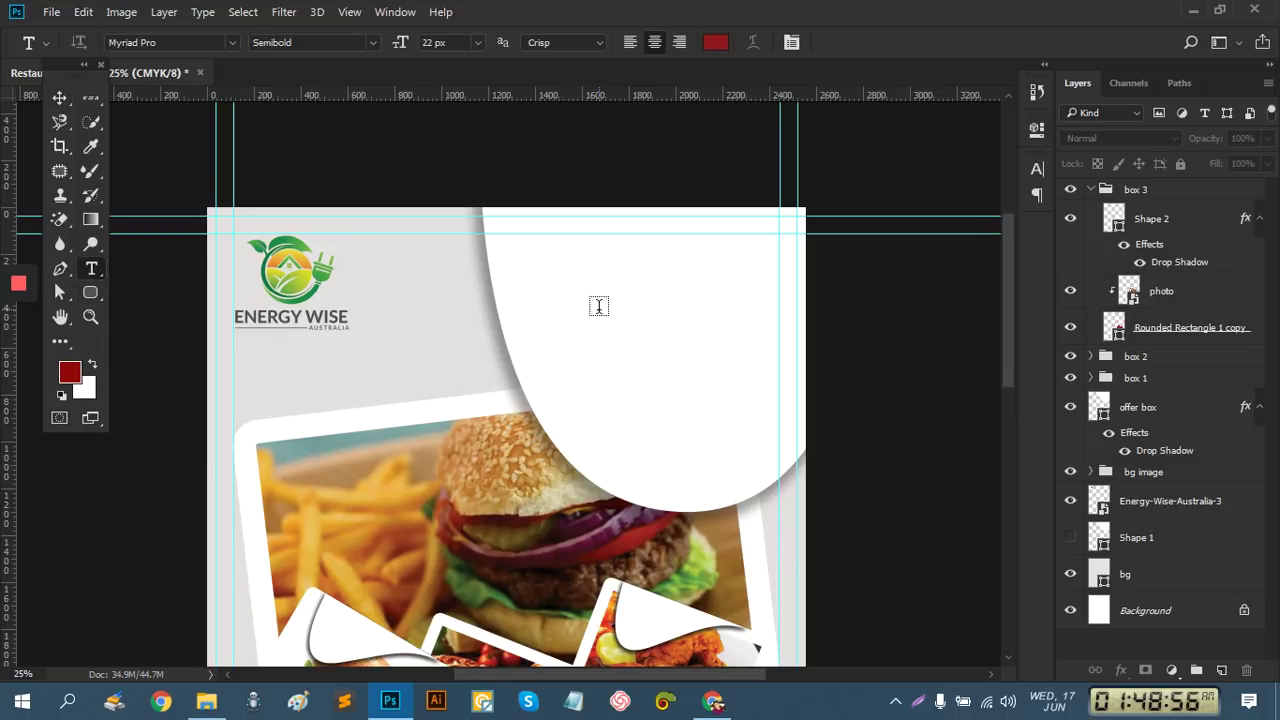
left_click(586, 311)
type("S")
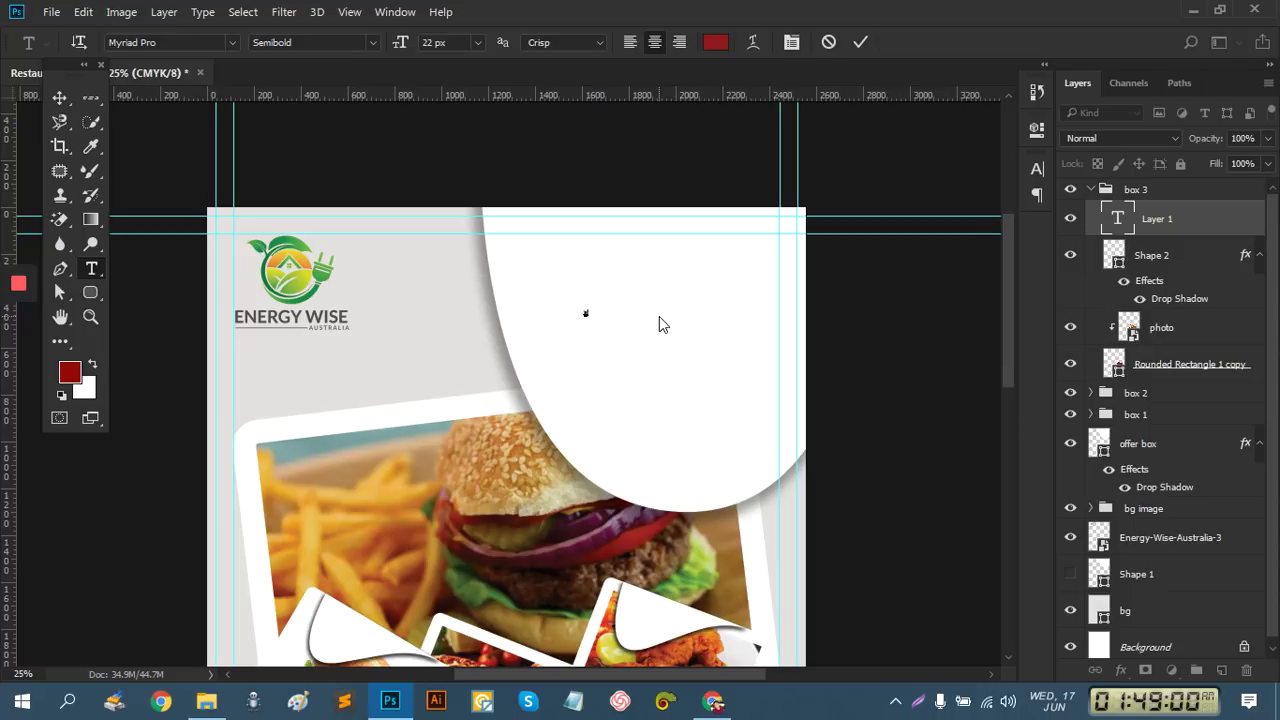
type("P")
left_click(858, 43)
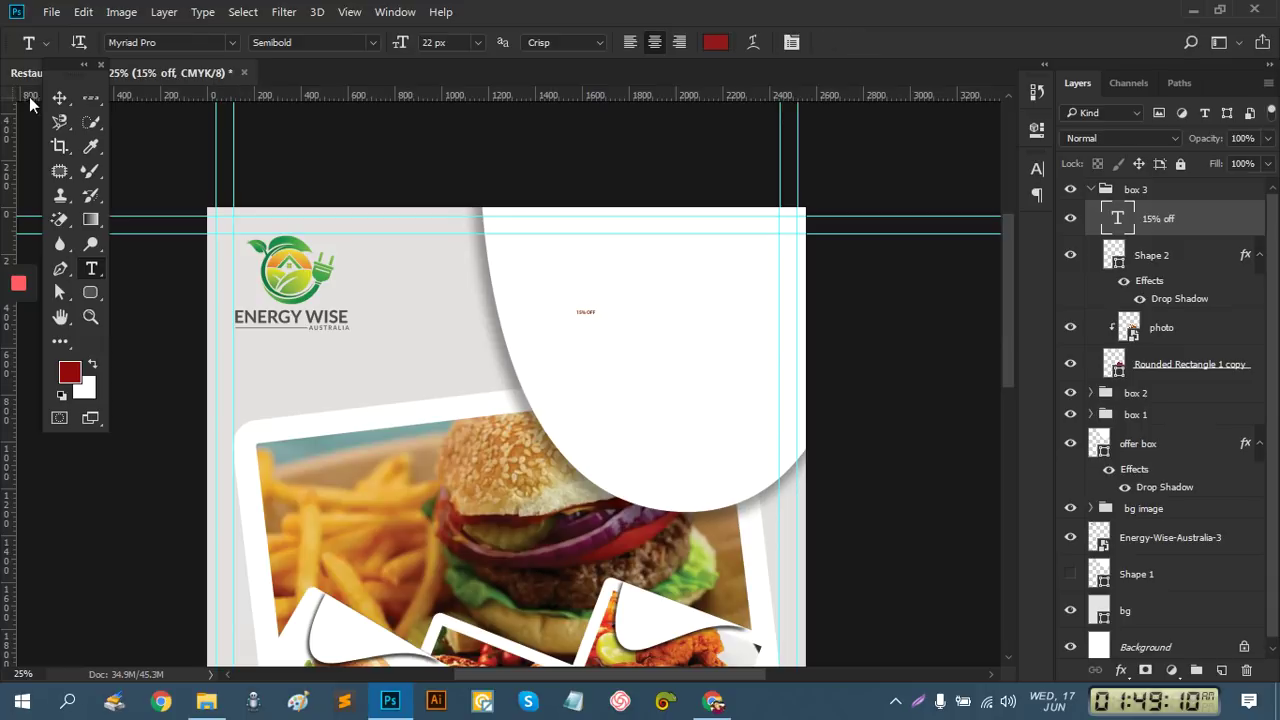
left_click(59, 97)
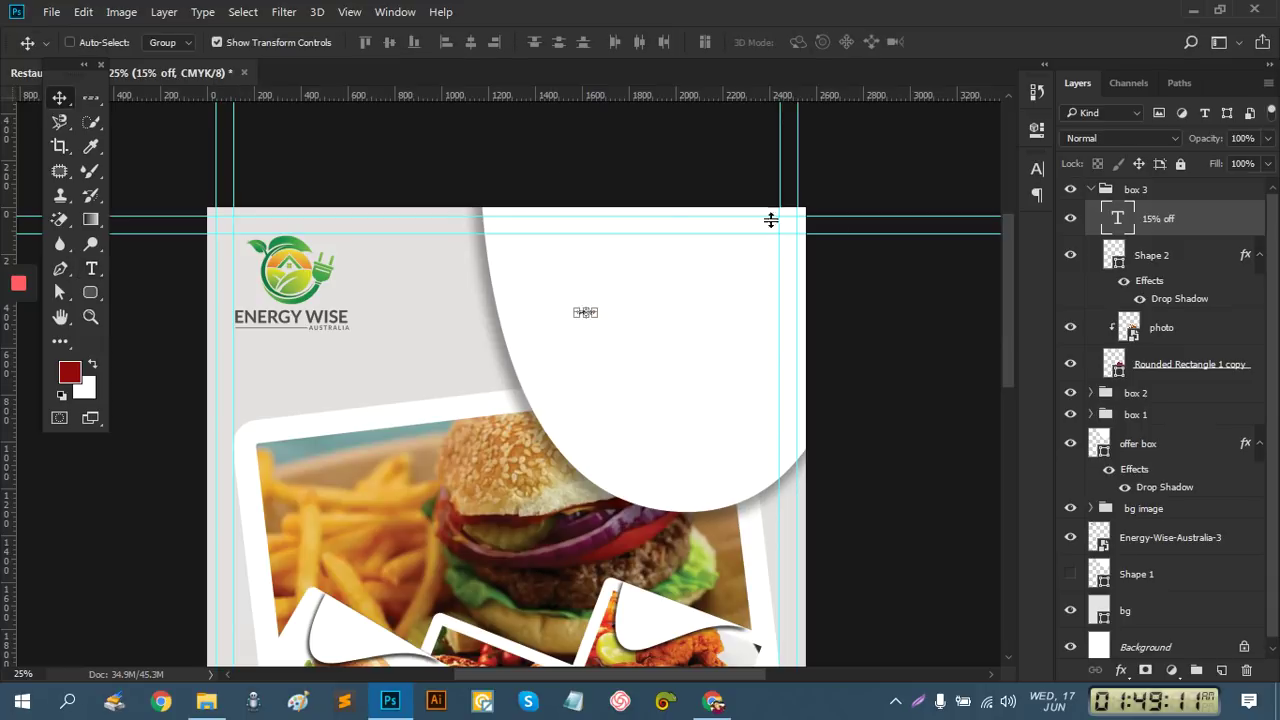
left_click(1039, 168)
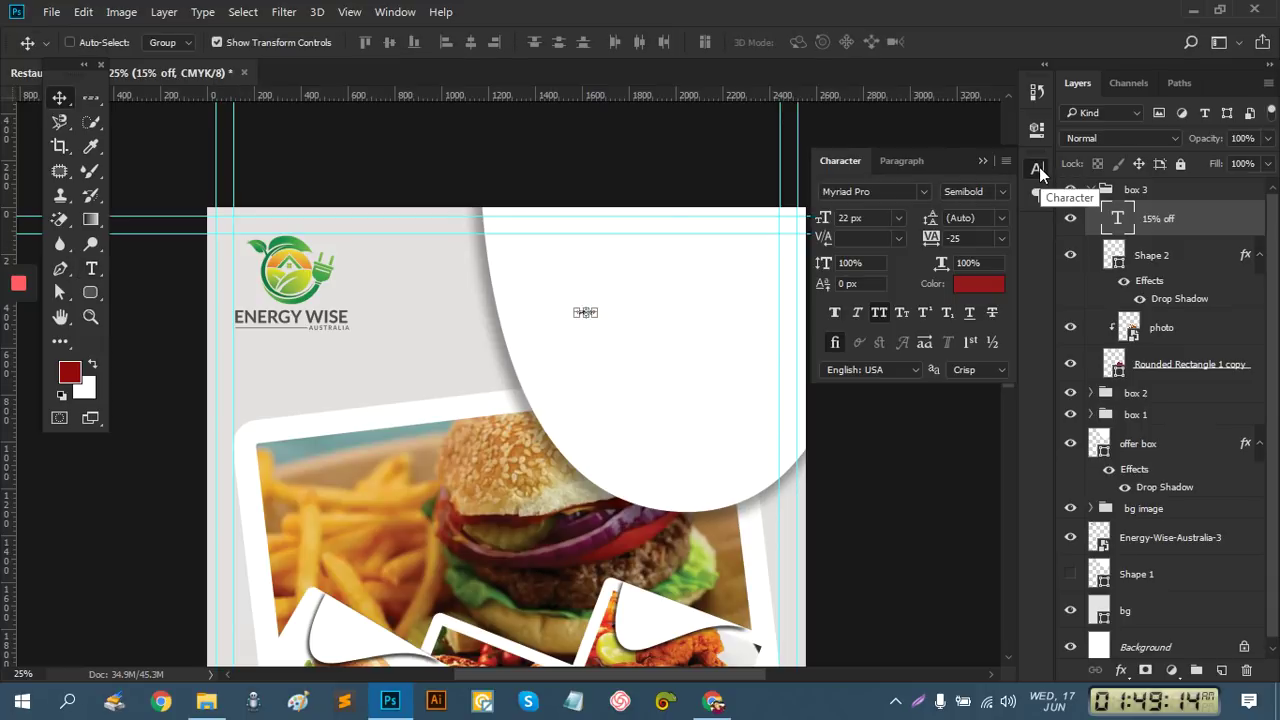
Set the headline to 72 px and scale it across the offer box
left_click(899, 217)
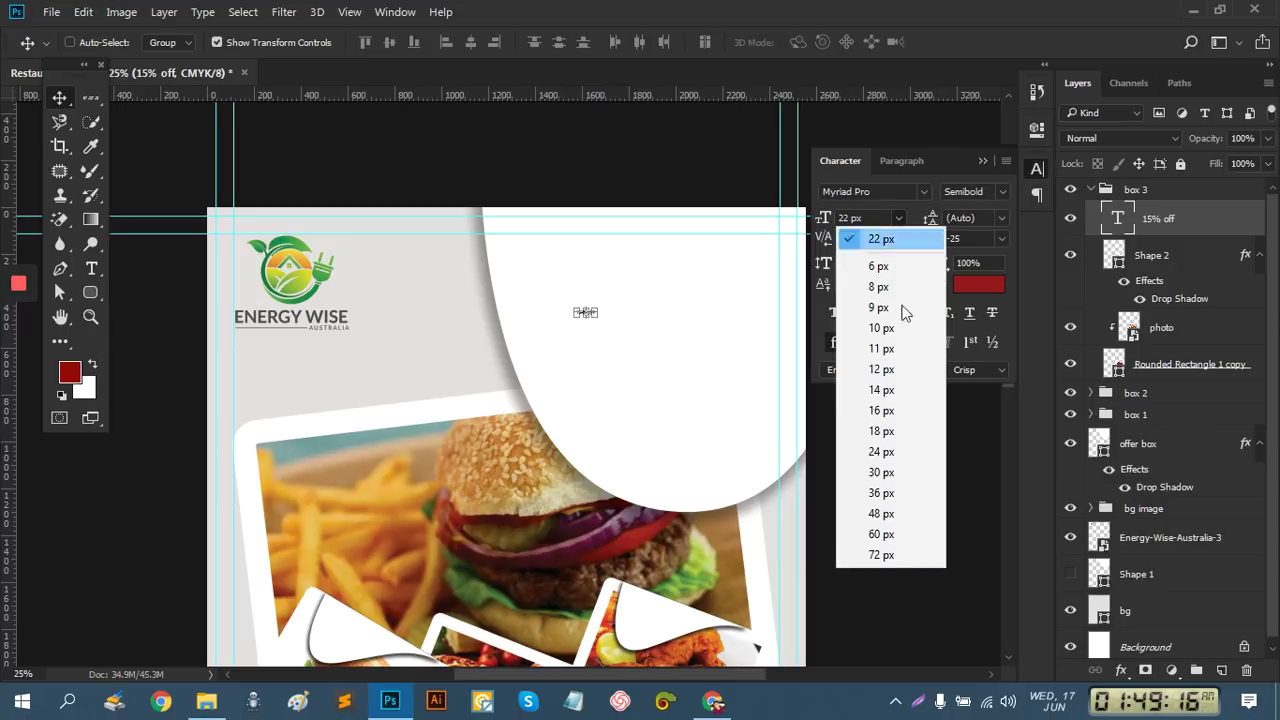
left_click(884, 556)
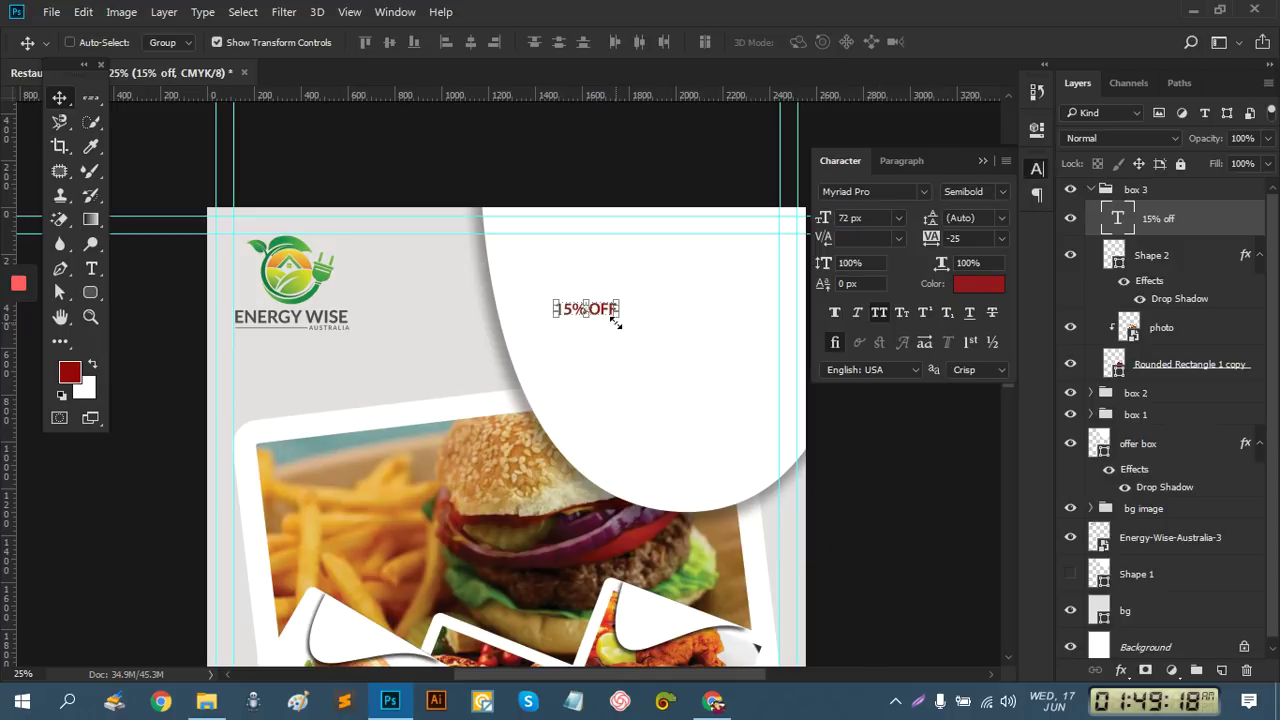
left_click_drag(620, 320, 718, 331)
left_click(827, 42)
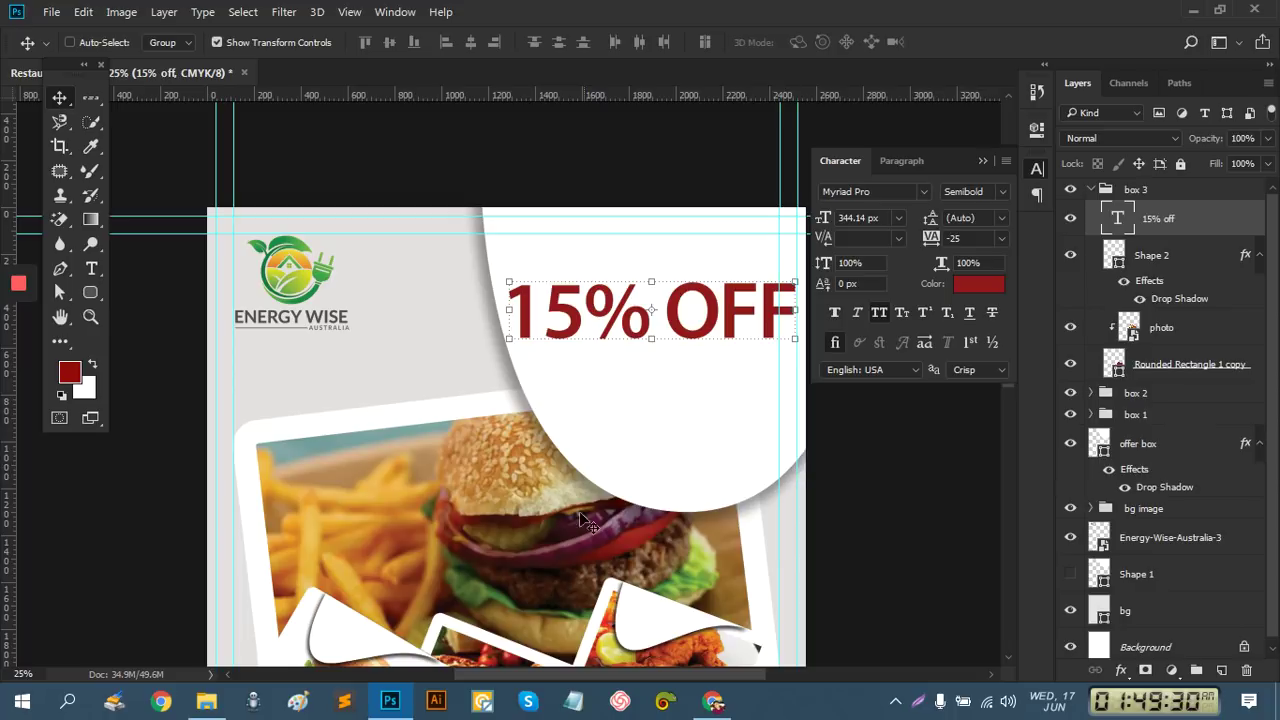
Select the Myriad Pro font name and start typing a replacement font
left_click(890, 192)
left_click_drag(818, 192, 888, 192)
type("o")
Search the font list for Oswald, then close it keeping the original font
left_click(923, 191)
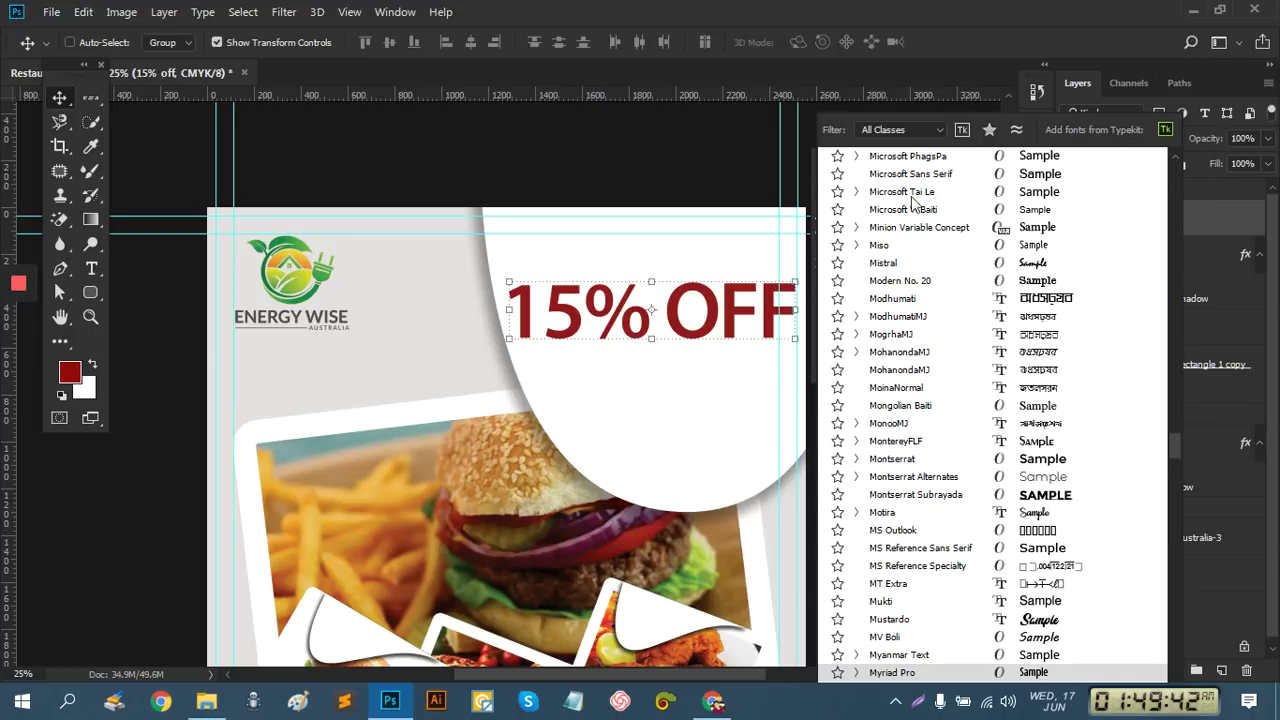
type("os")
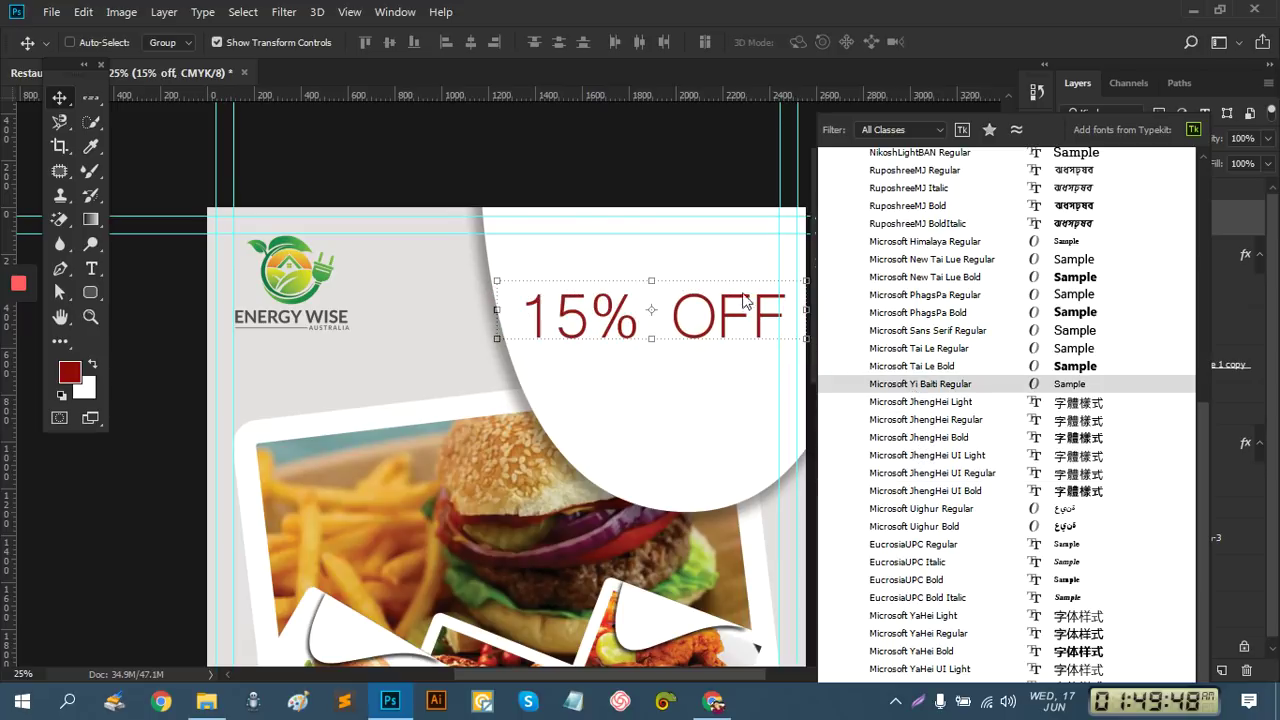
key("Escape")
left_click(884, 190)
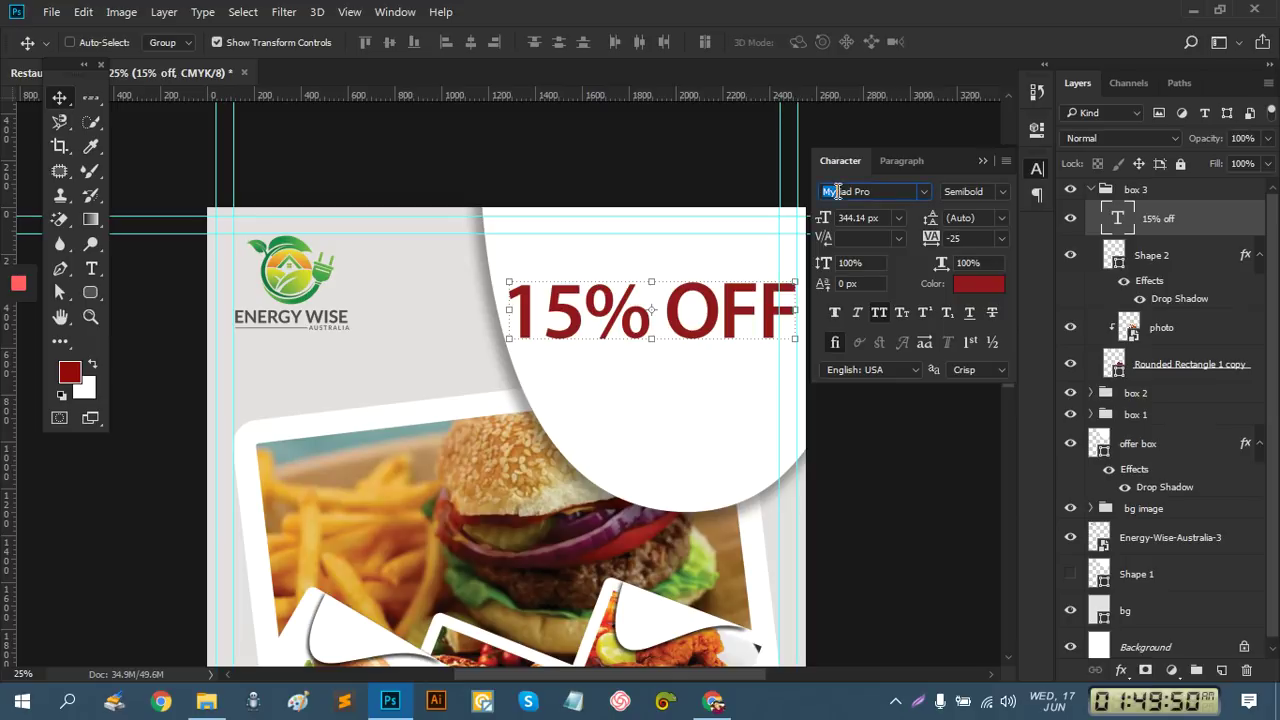
left_click(920, 195)
type("Oswald")
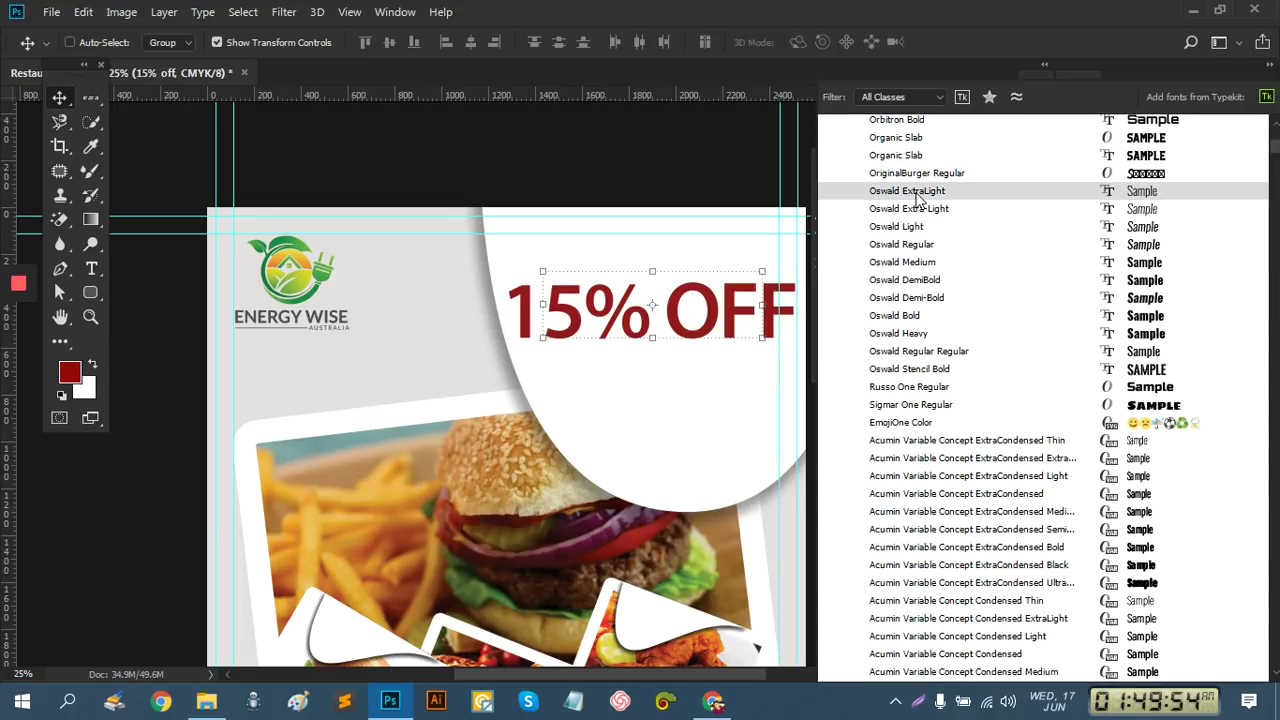
scroll(918, 200, "up", 7)
type("ws")
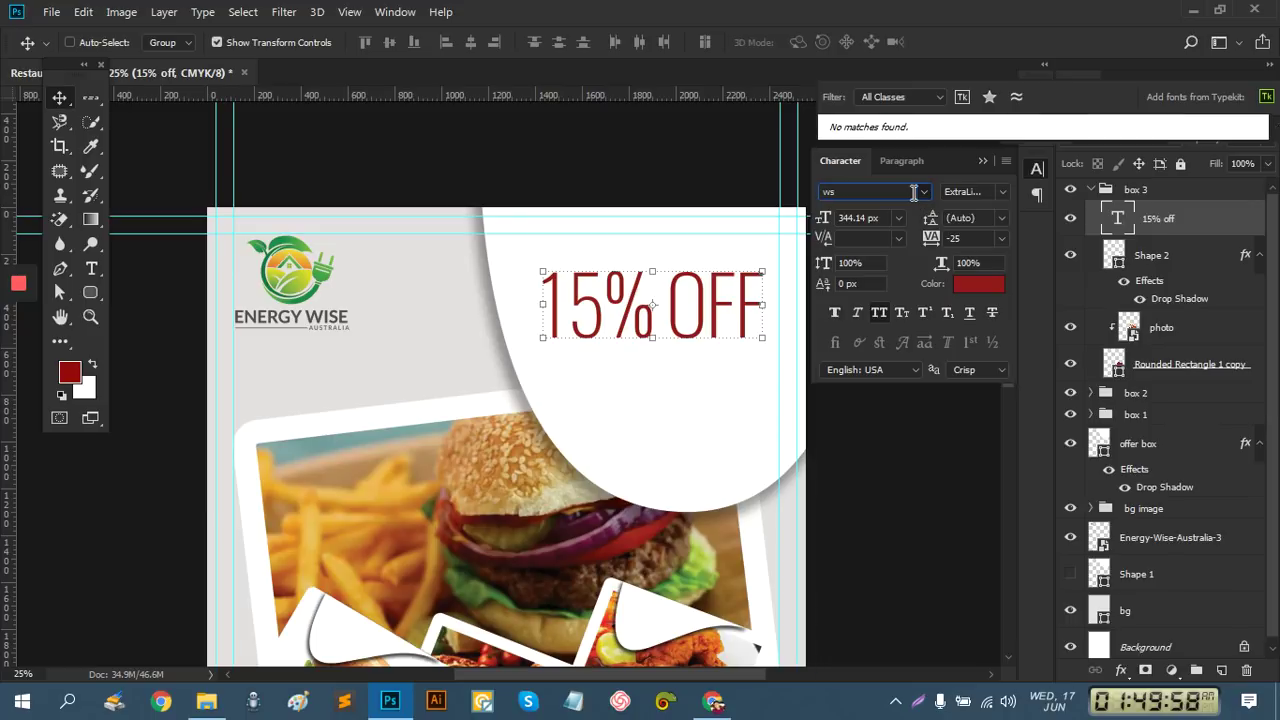
key("BackSpace")
key("BackSpace")
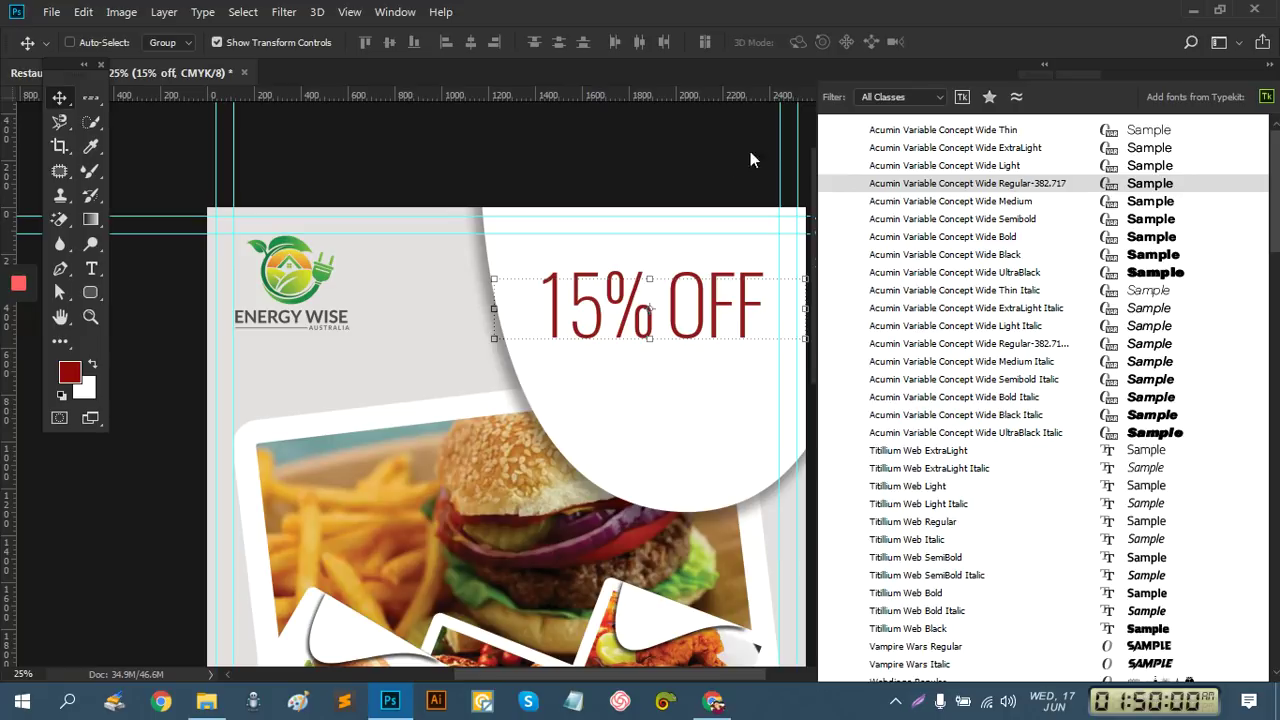
left_click(725, 148)
Browse fonts with the arrow keys, previewing them on the 15% OFF headline
left_click(900, 190)
type("ws")
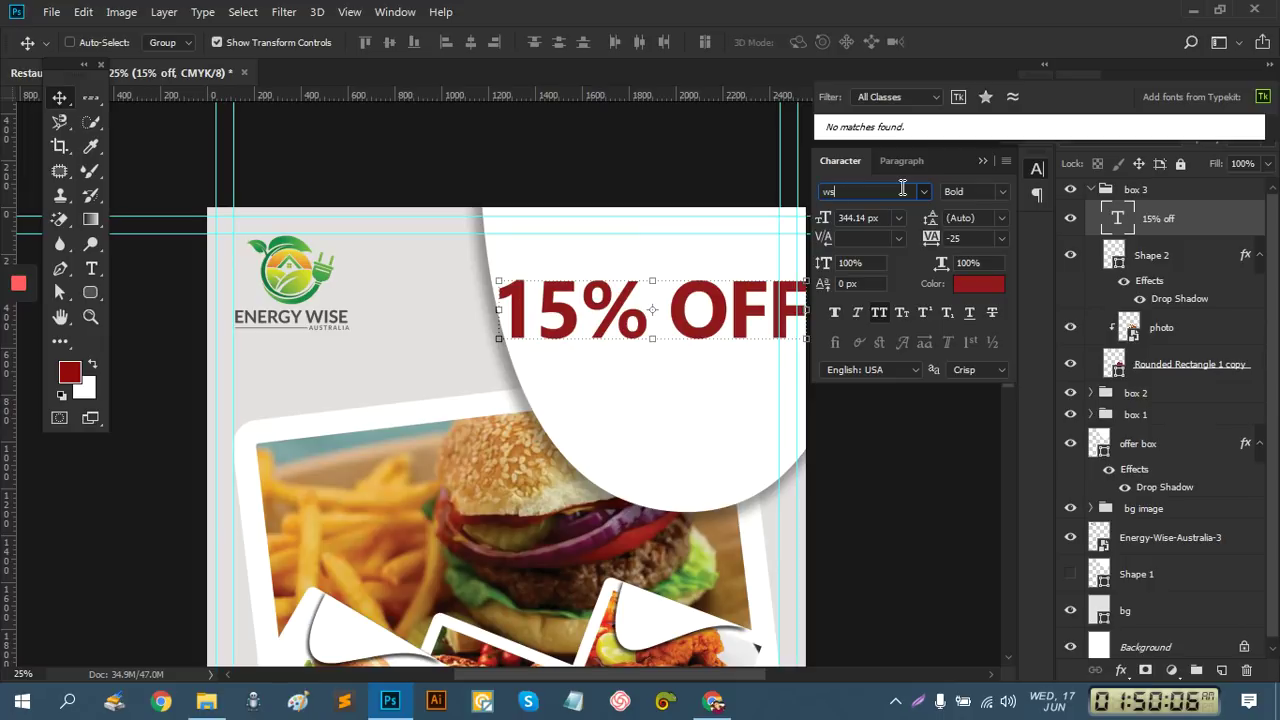
key("BackSpace")
key("BackSpace")
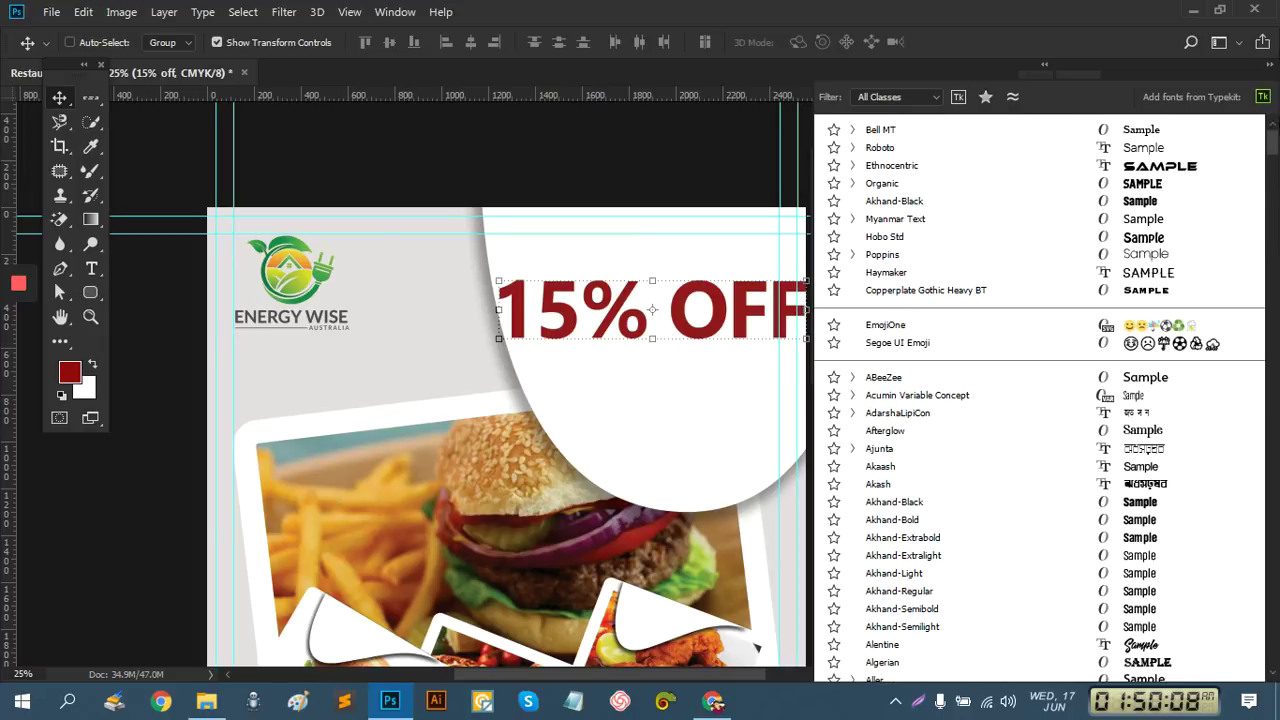
key("Down")
key("Up")
key("Up")
key("Up")
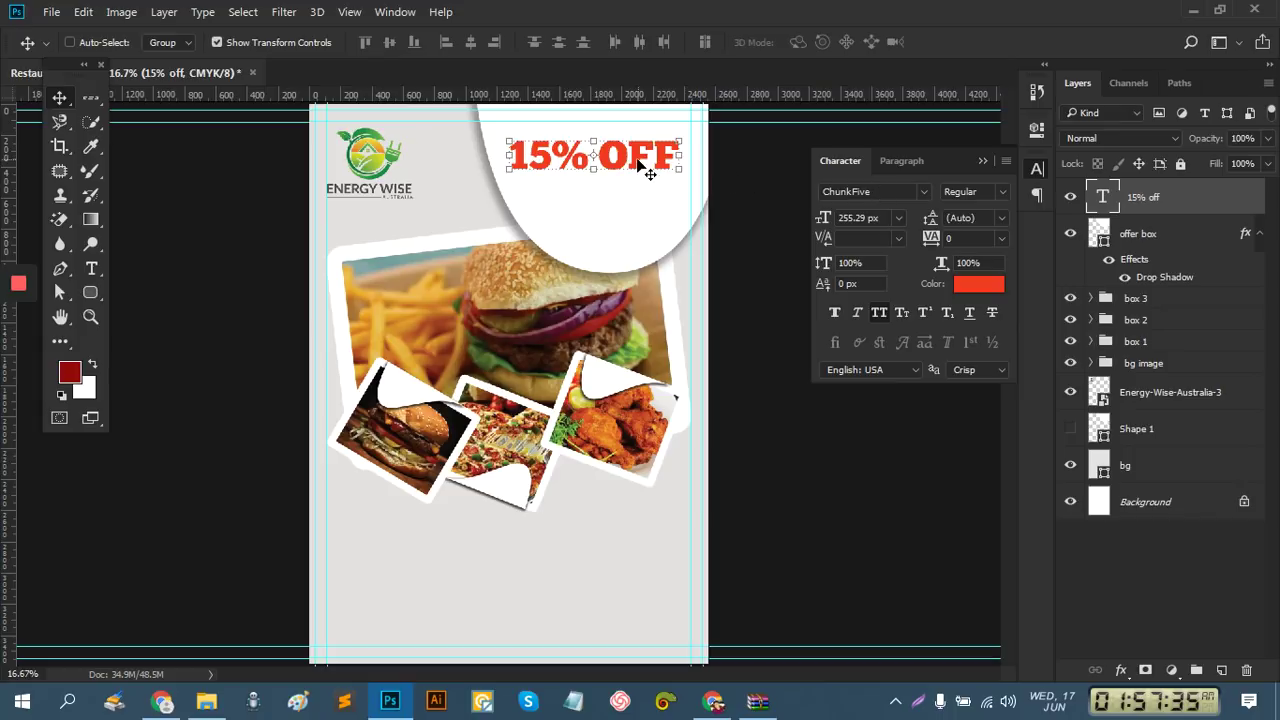
Nudge the ChunkFive headline up two steps and draw a paragraph text area below it
left_click(877, 195)
key("ctrl+t")
key("Up")
key("Up")
key("Up")
key("Up")
key("Up")
key("Up")
key("Up")
key("Up")
key("Up")
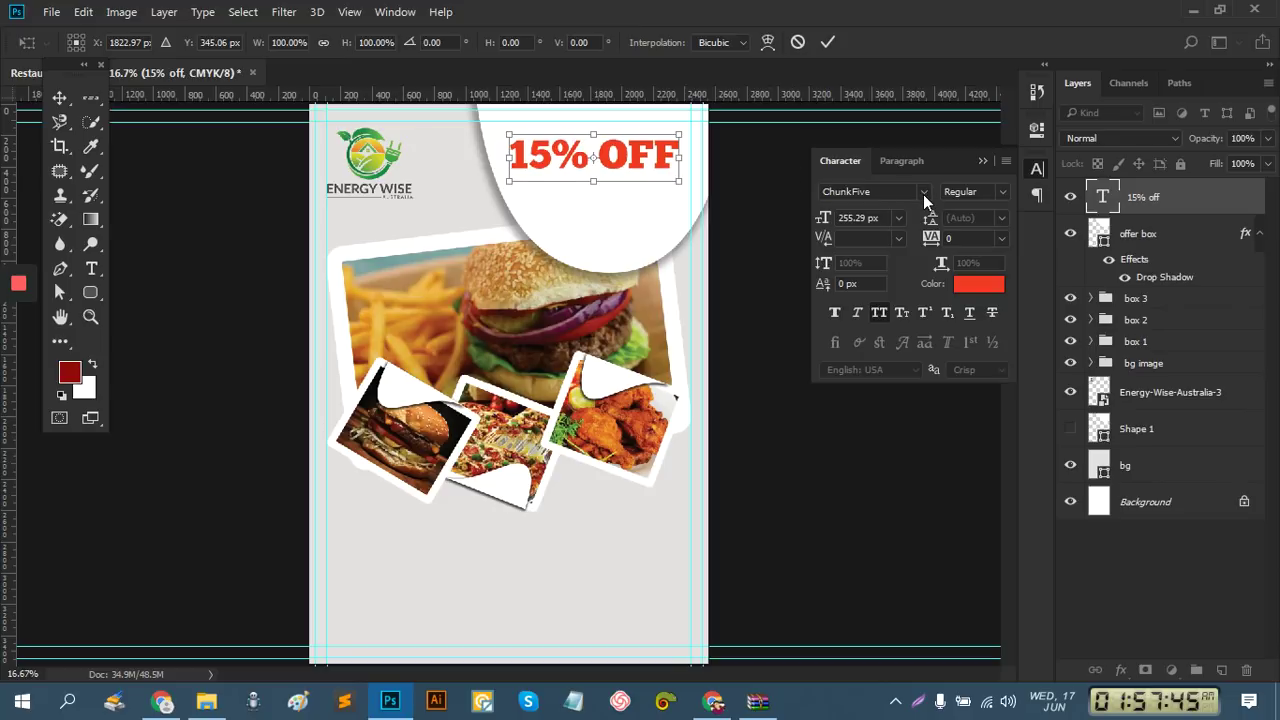
key("Up")
key("Up")
key("Up")
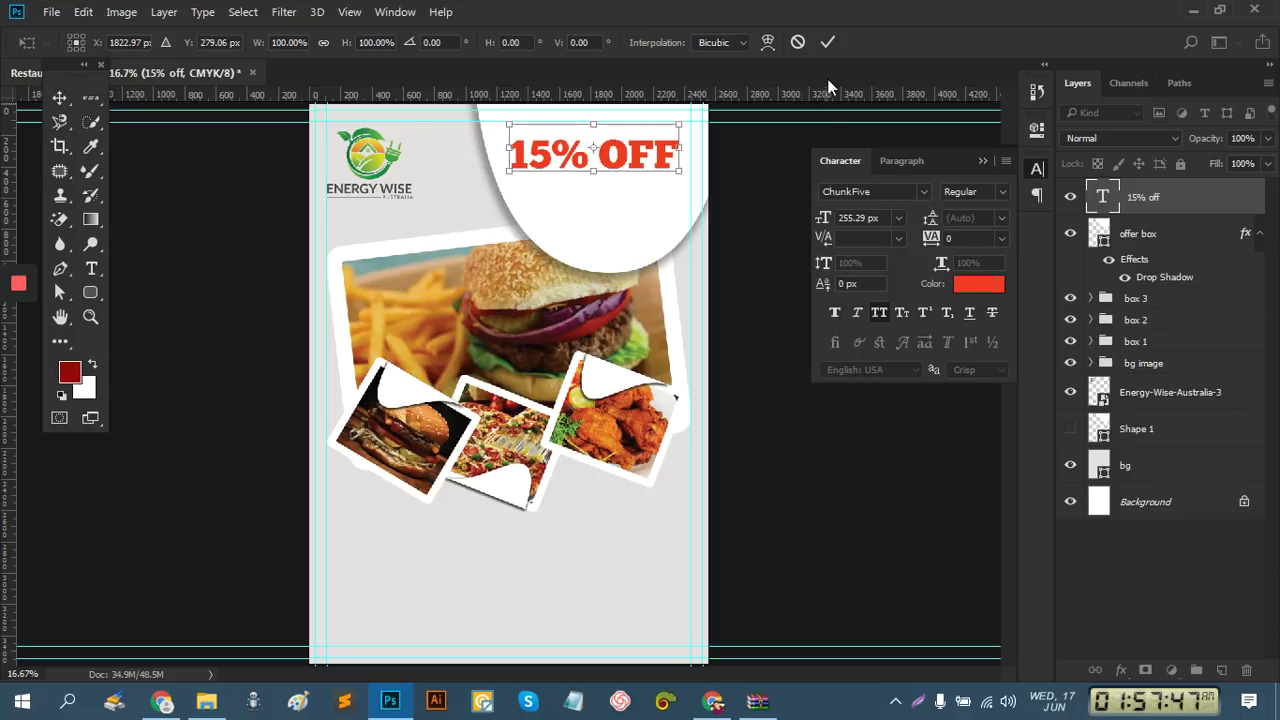
left_click(821, 43)
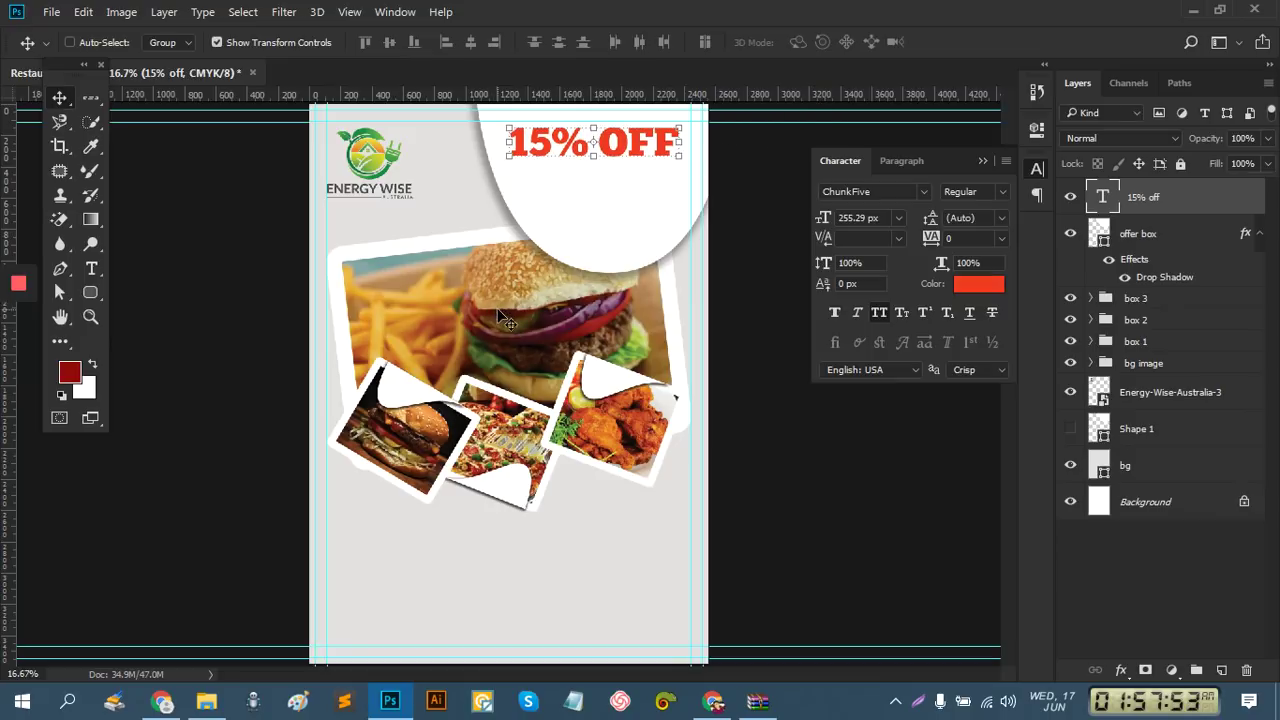
left_click(91, 269)
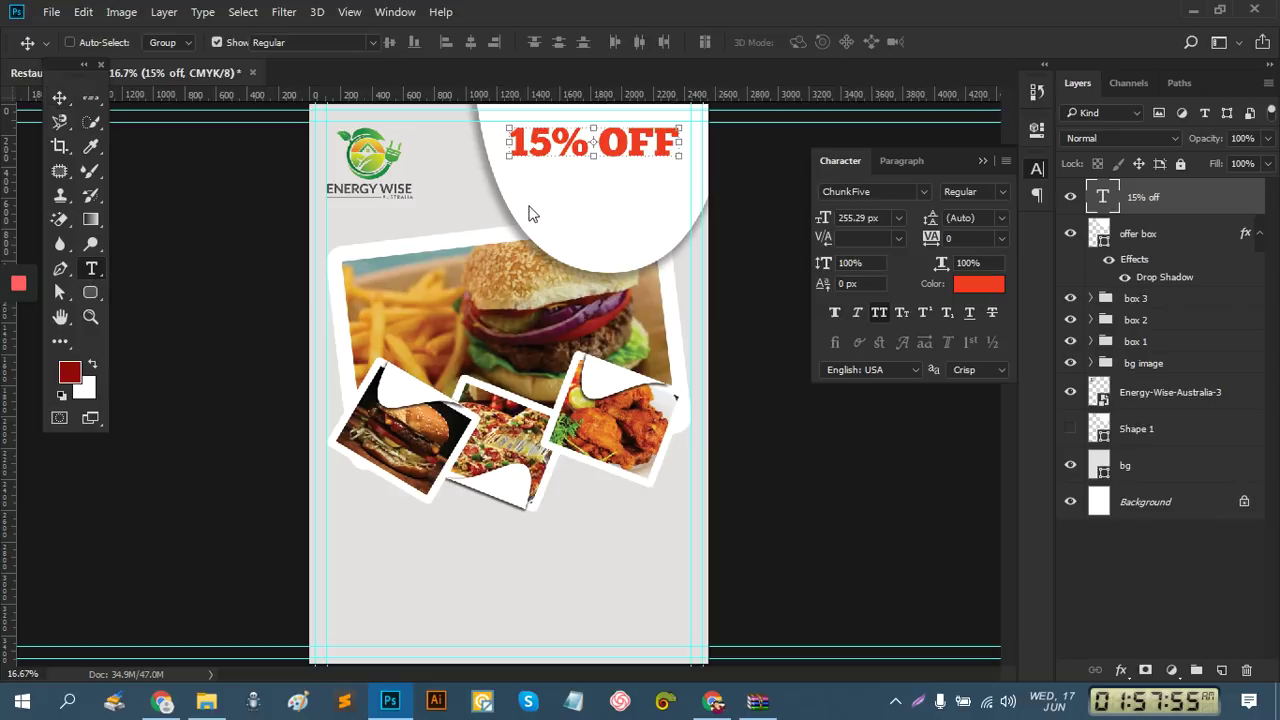
left_click_drag(530, 176, 661, 214)
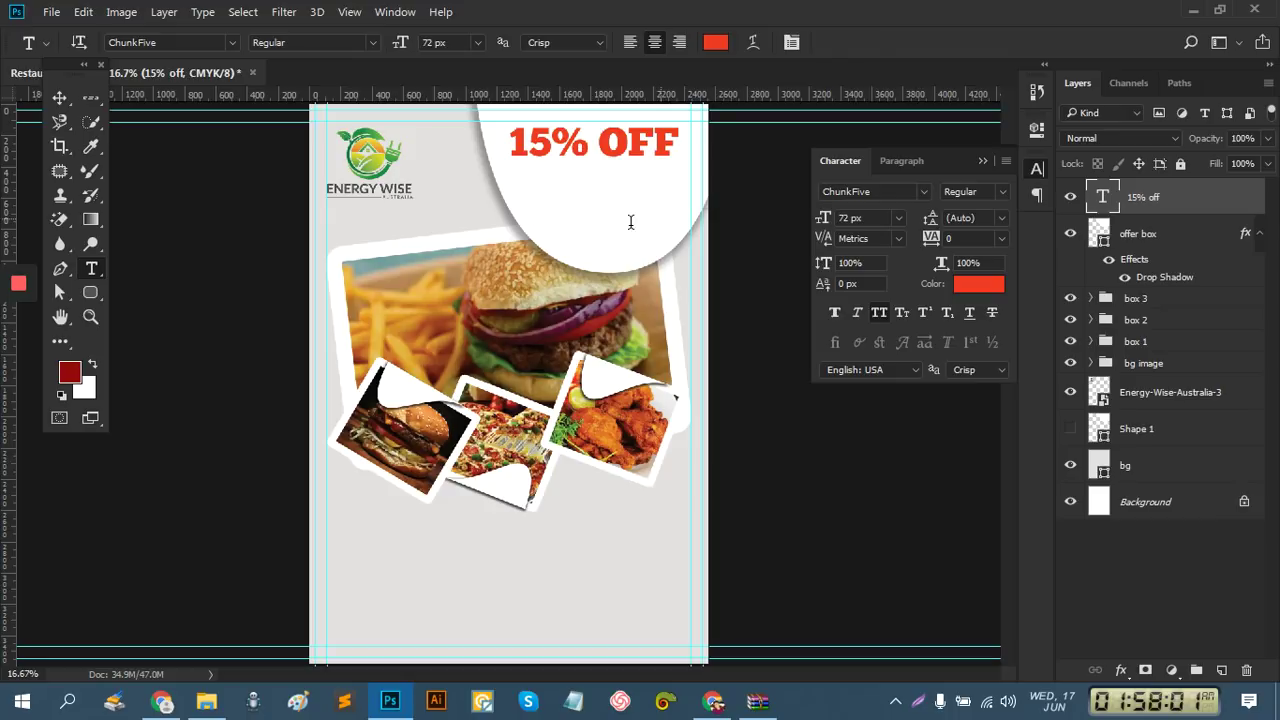
Fill the paragraph text box with lorem ipsum placeholder text and commit it
left_click(162, 13)
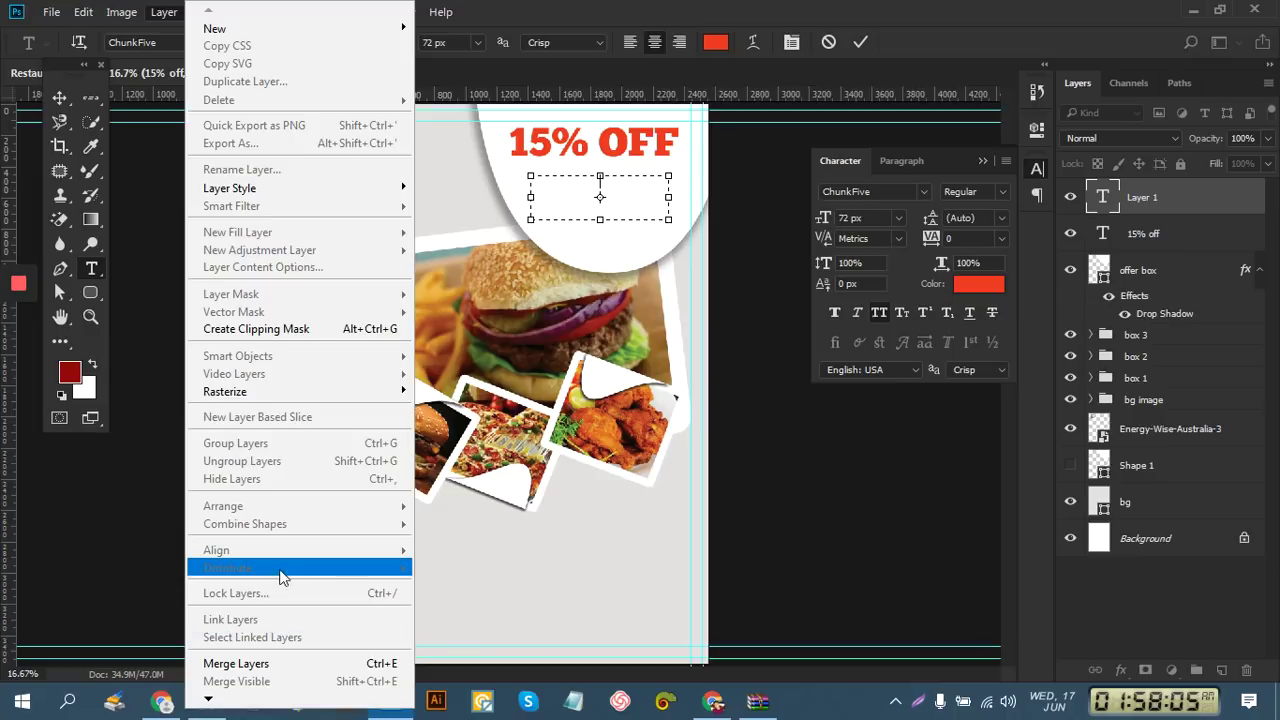
left_click(164, 13)
left_click(200, 14)
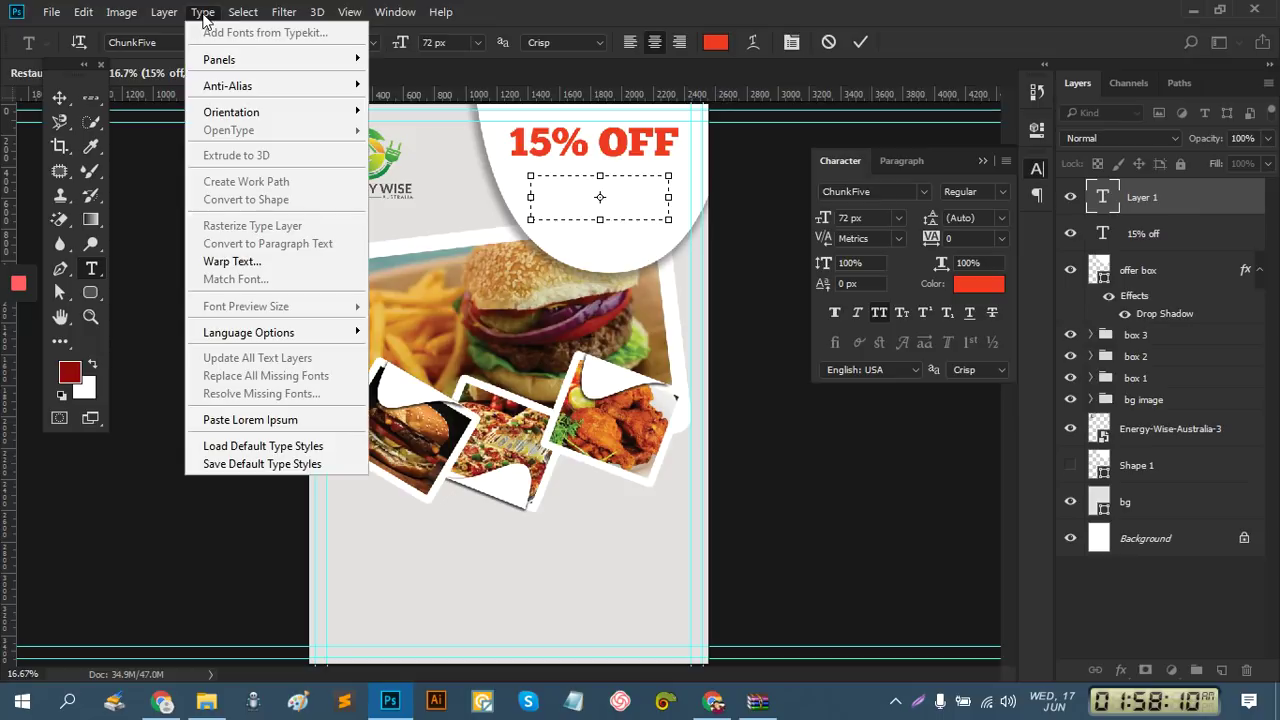
left_click(250, 420)
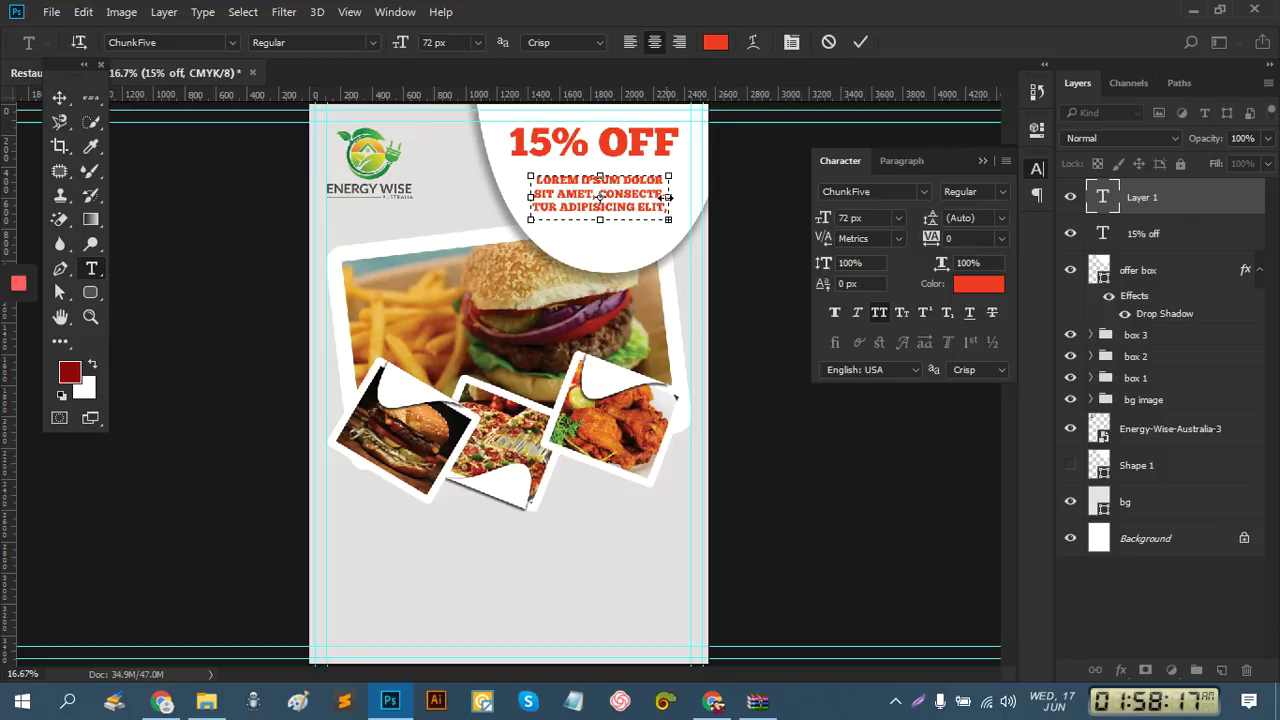
left_click(855, 49)
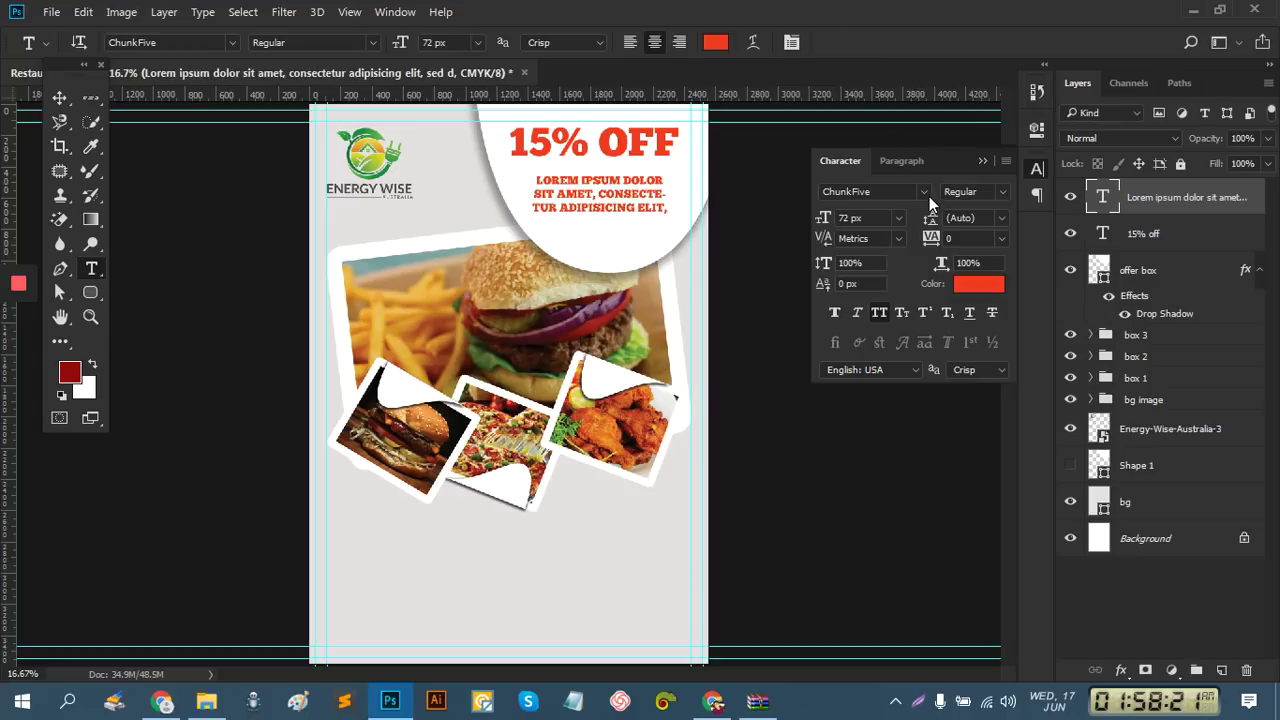
Set the lorem ipsum paragraph to Roboto with All Caps turned off
left_click(929, 196)
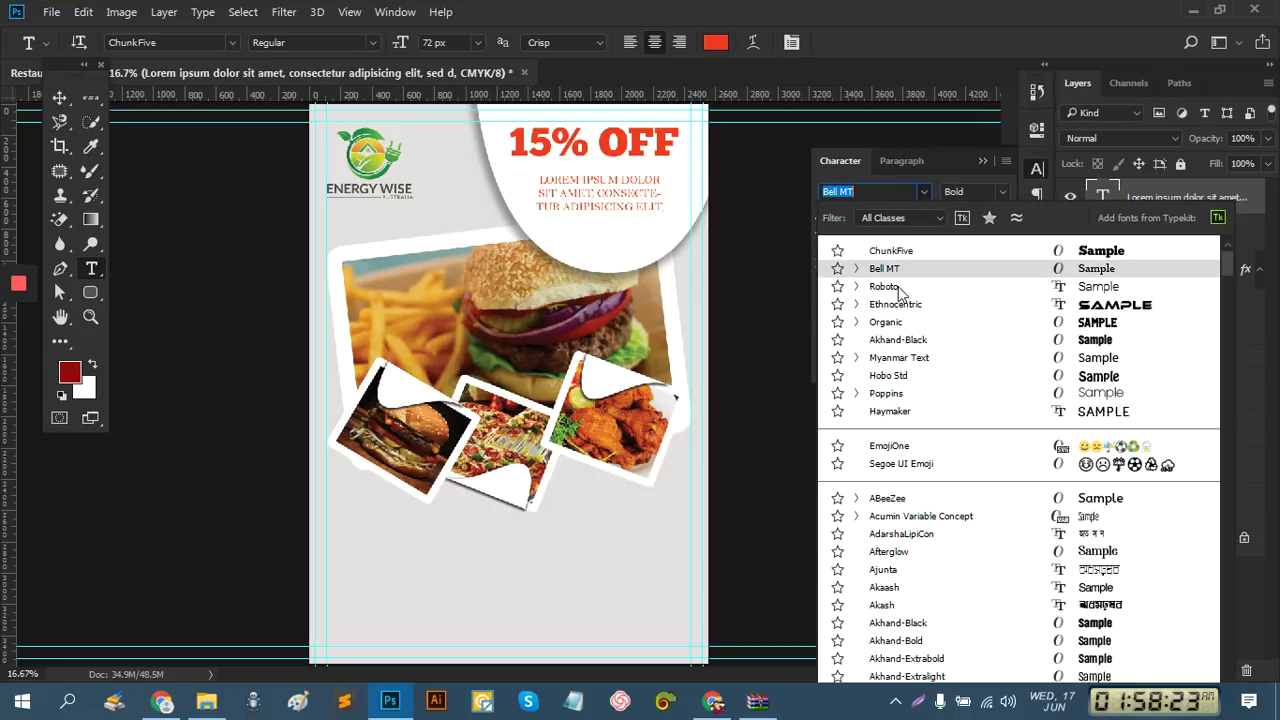
left_click(897, 288)
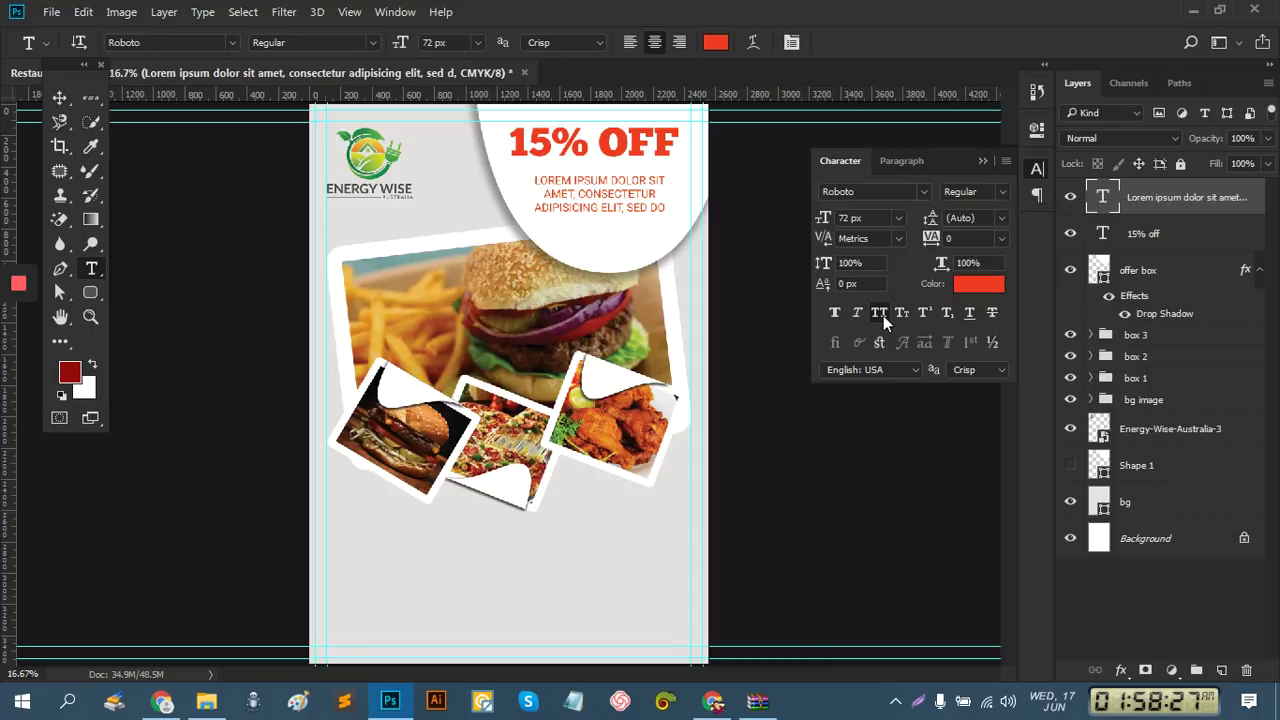
left_click(879, 313)
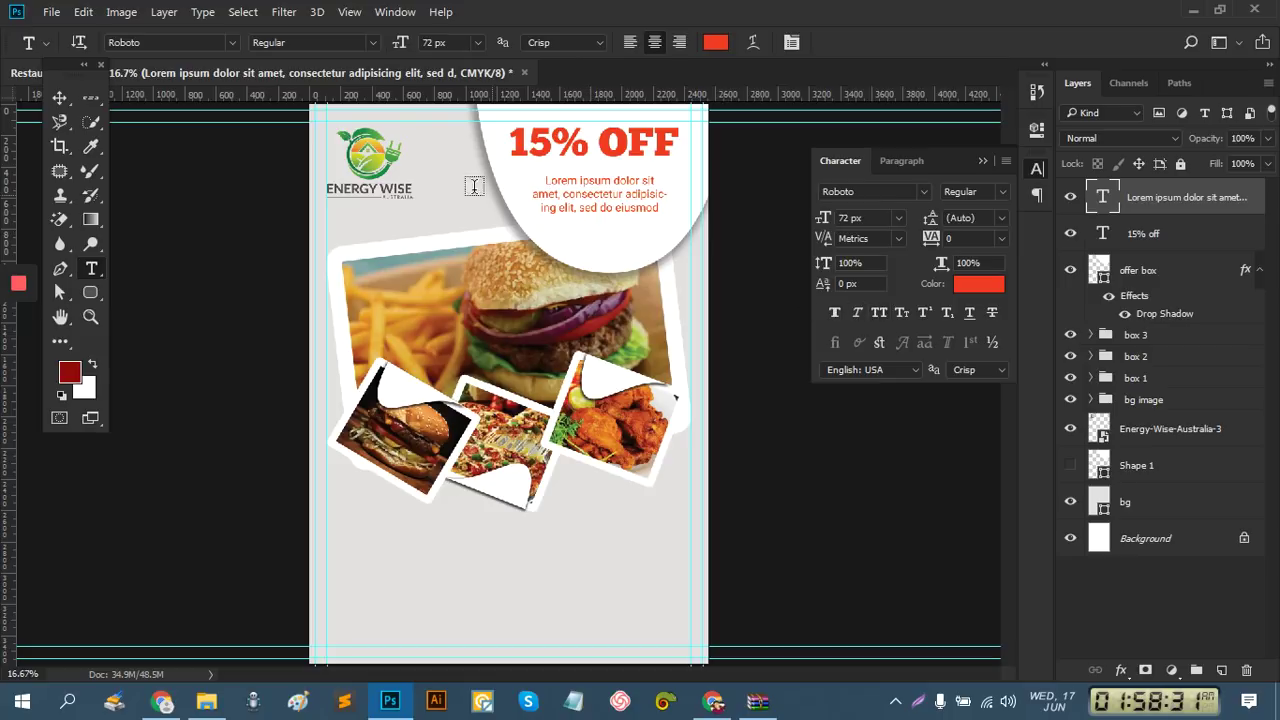
left_click(60, 97)
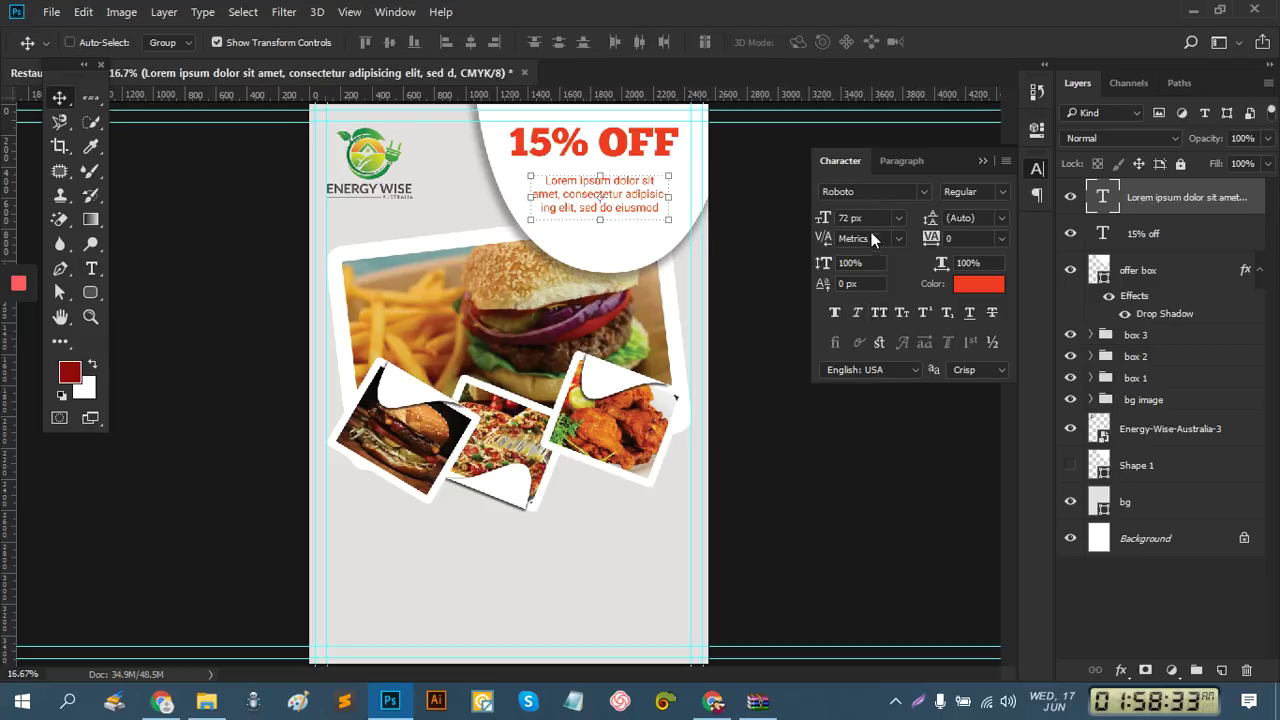
Keep the paragraph in Roboto Regular and set it to centre alignment
left_click(1001, 192)
left_click(1003, 194)
left_click(903, 161)
left_click(833, 196)
left_click(704, 221, "ctrl")
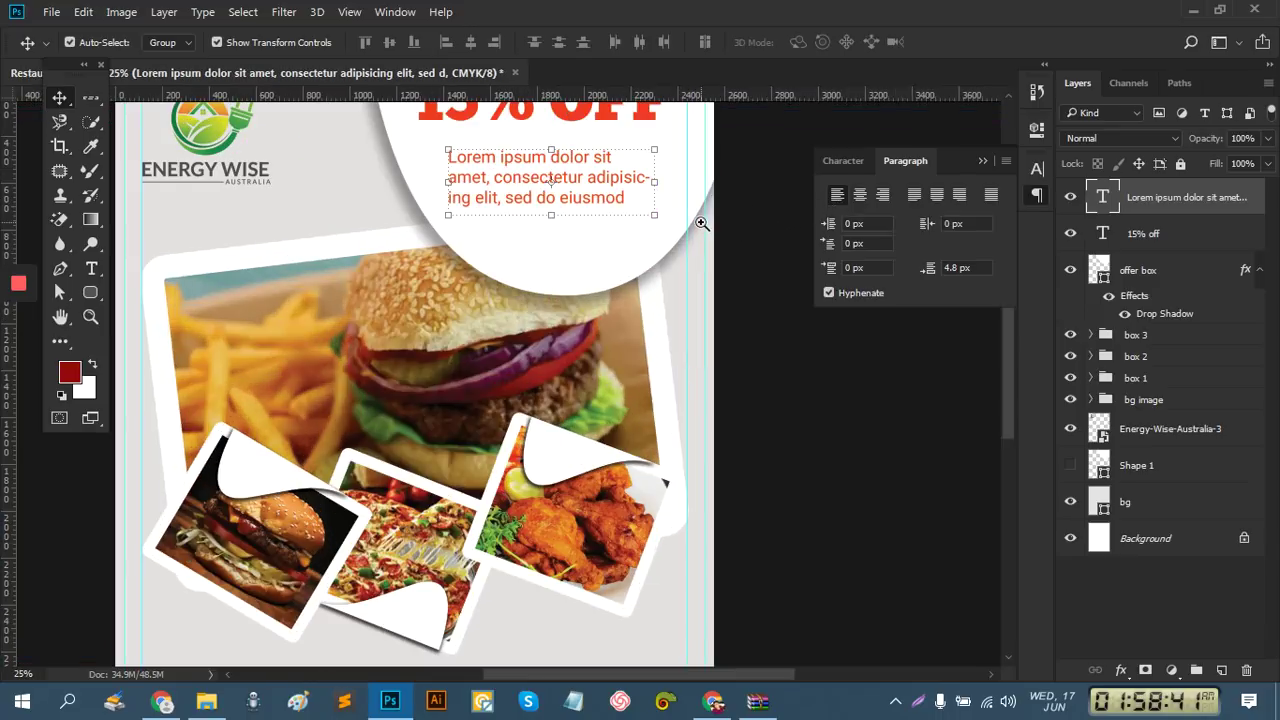
left_click(702, 223, "ctrl")
left_click_drag(680, 337, 685, 348)
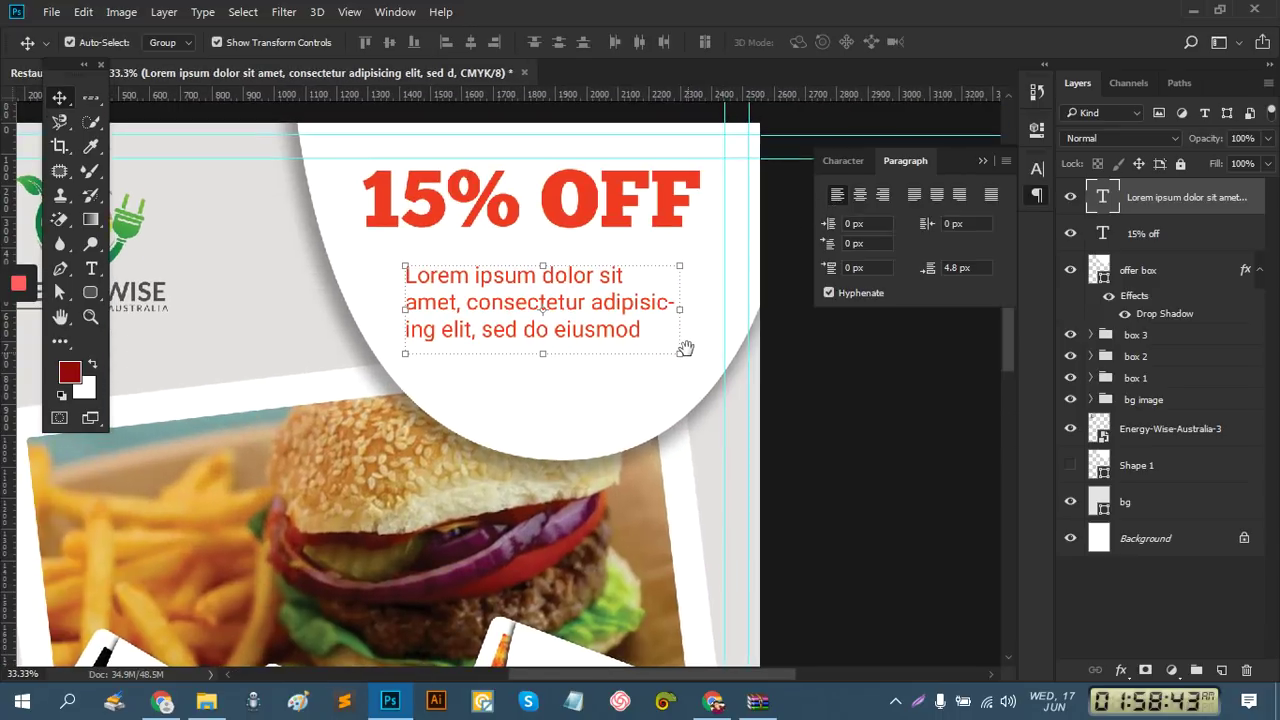
left_click(859, 195)
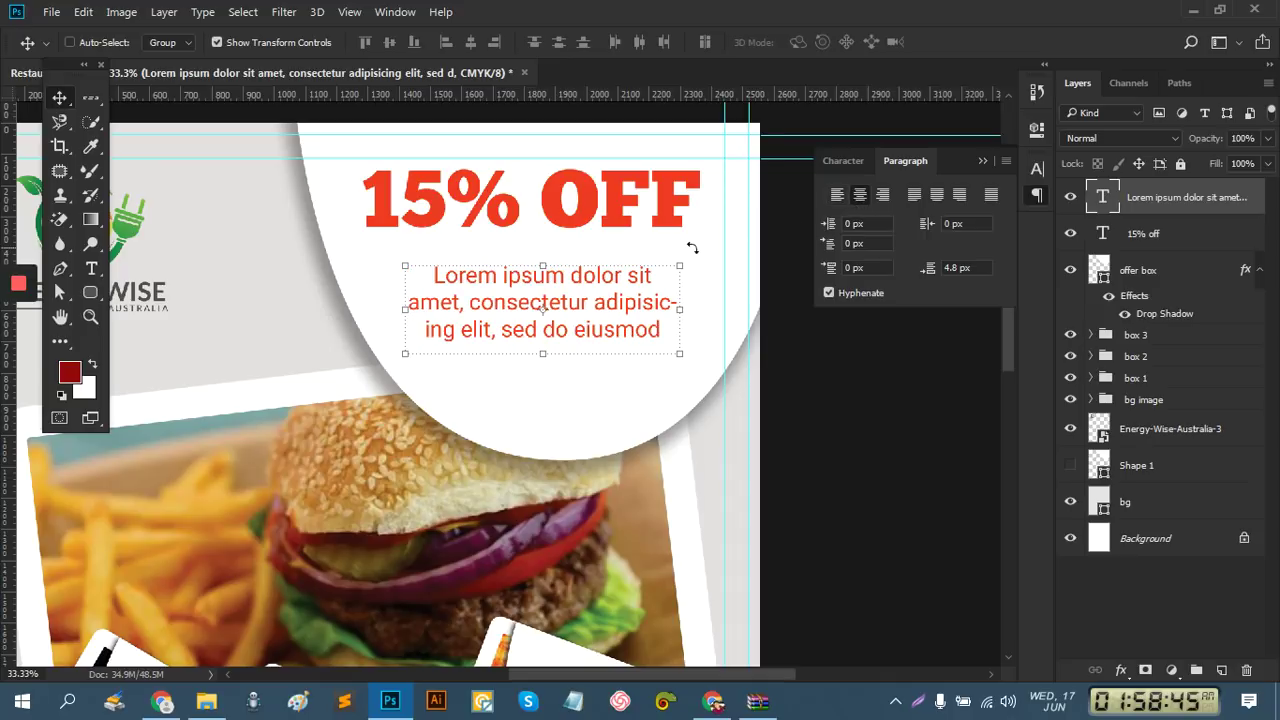
Nudge the lorem ipsum paragraph slightly lower and shift the 15% OFF headline right
left_click_drag(609, 305, 605, 322)
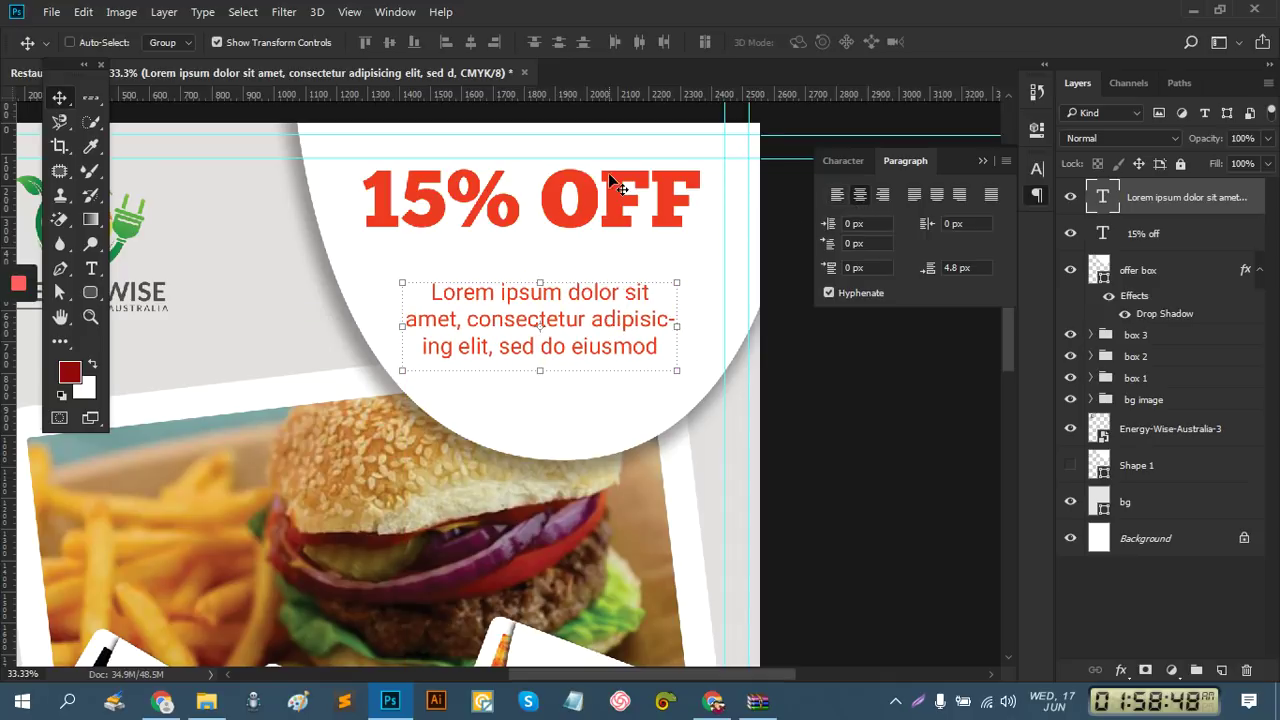
left_click(1137, 235)
left_click_drag(583, 229, 588, 226)
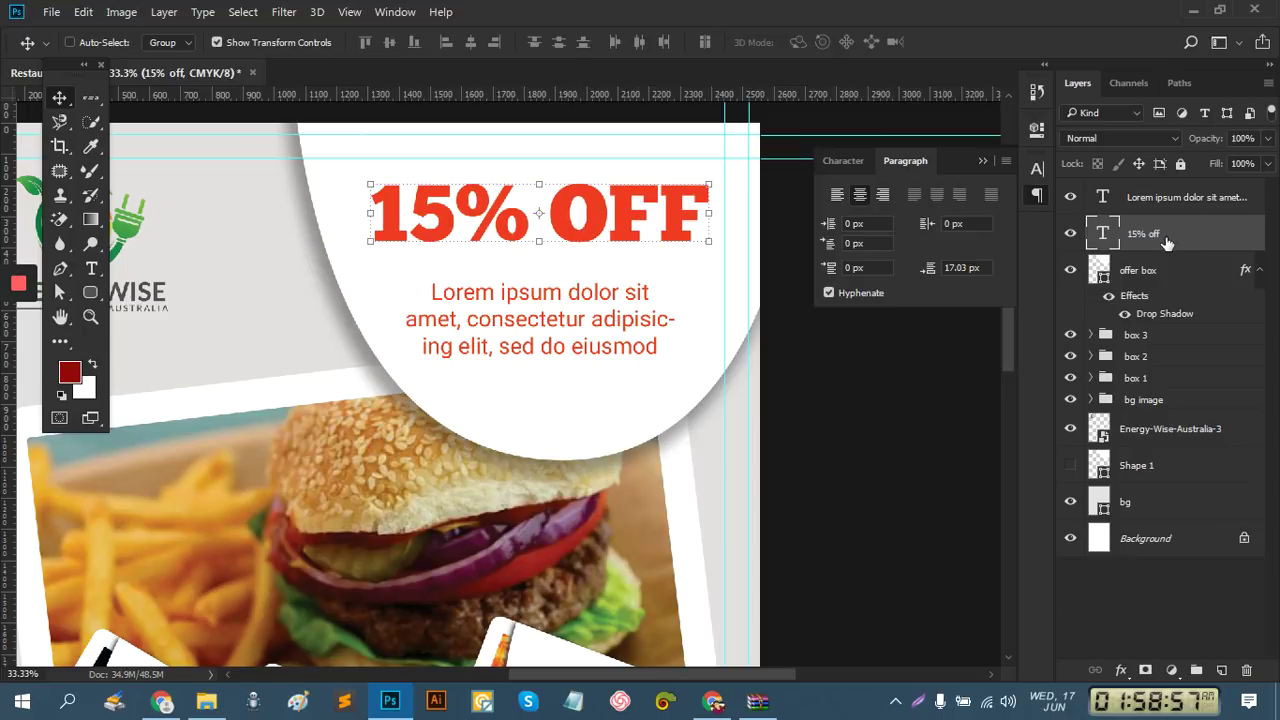
Add a 67 px outside Stroke to the 15% off headline layer
right_click(1166, 237)
key("Escape")
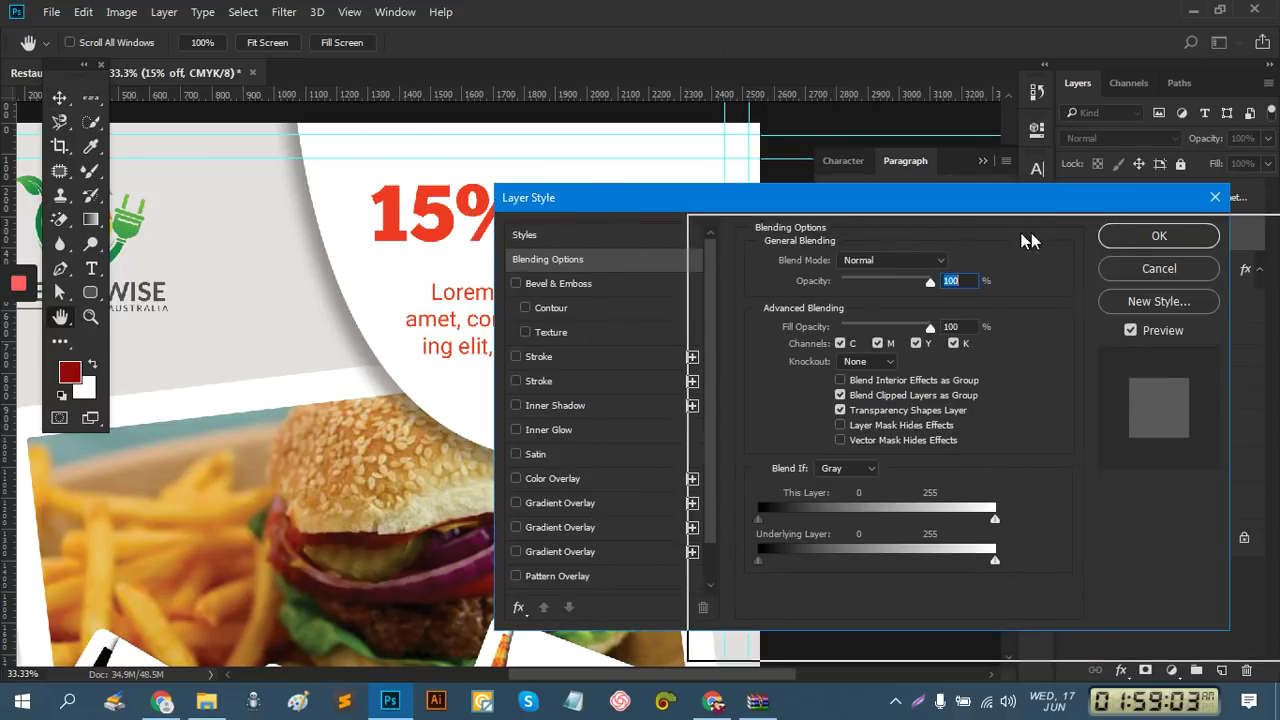
left_click_drag(827, 201, 1112, 235)
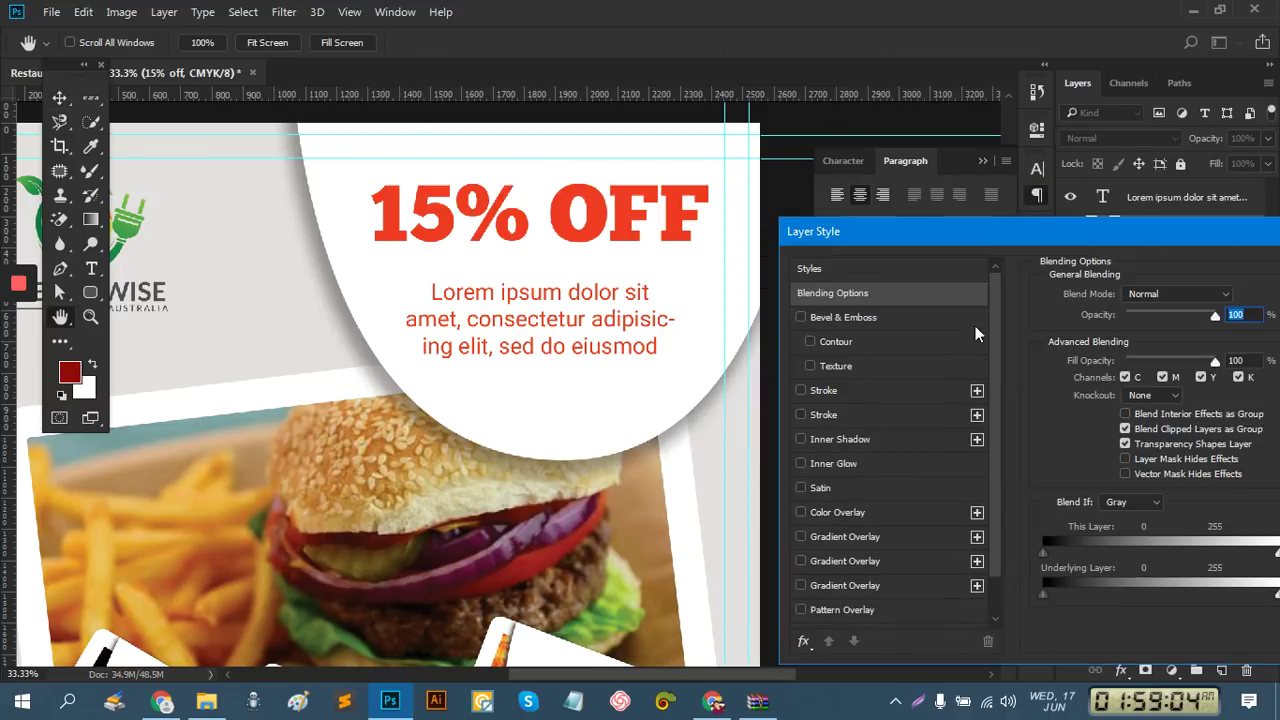
left_click(821, 393)
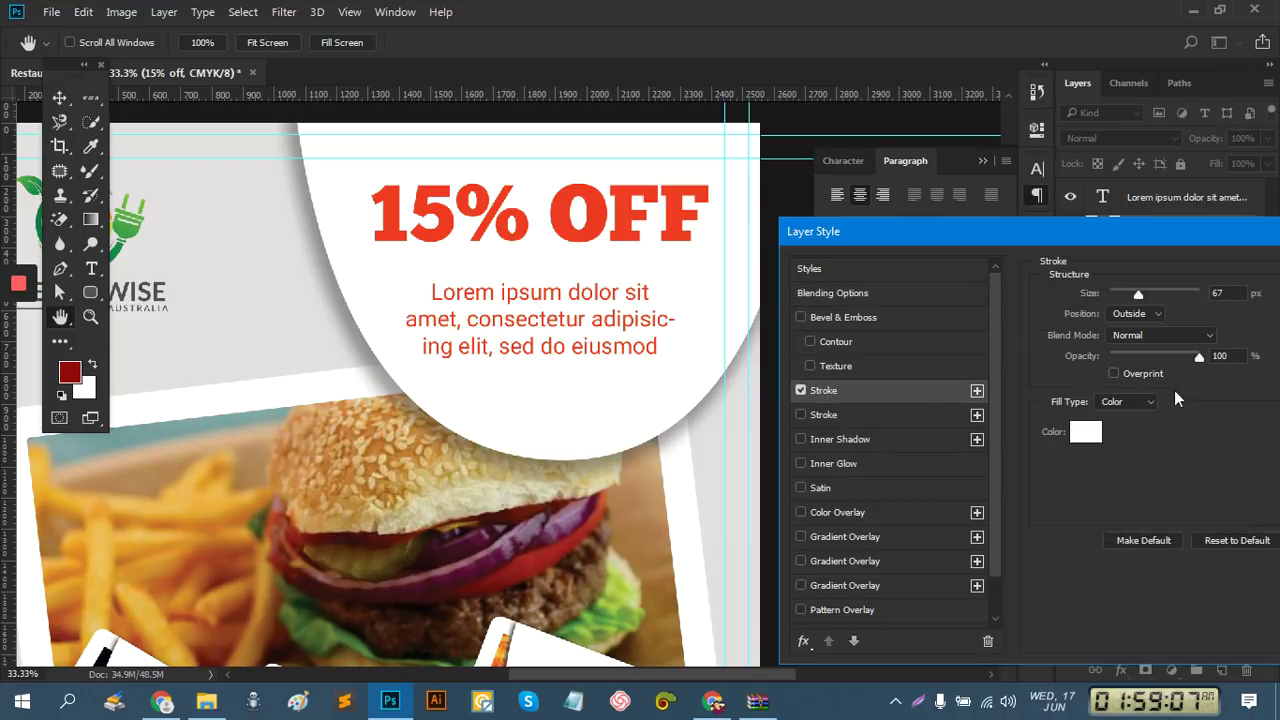
left_click(1086, 433)
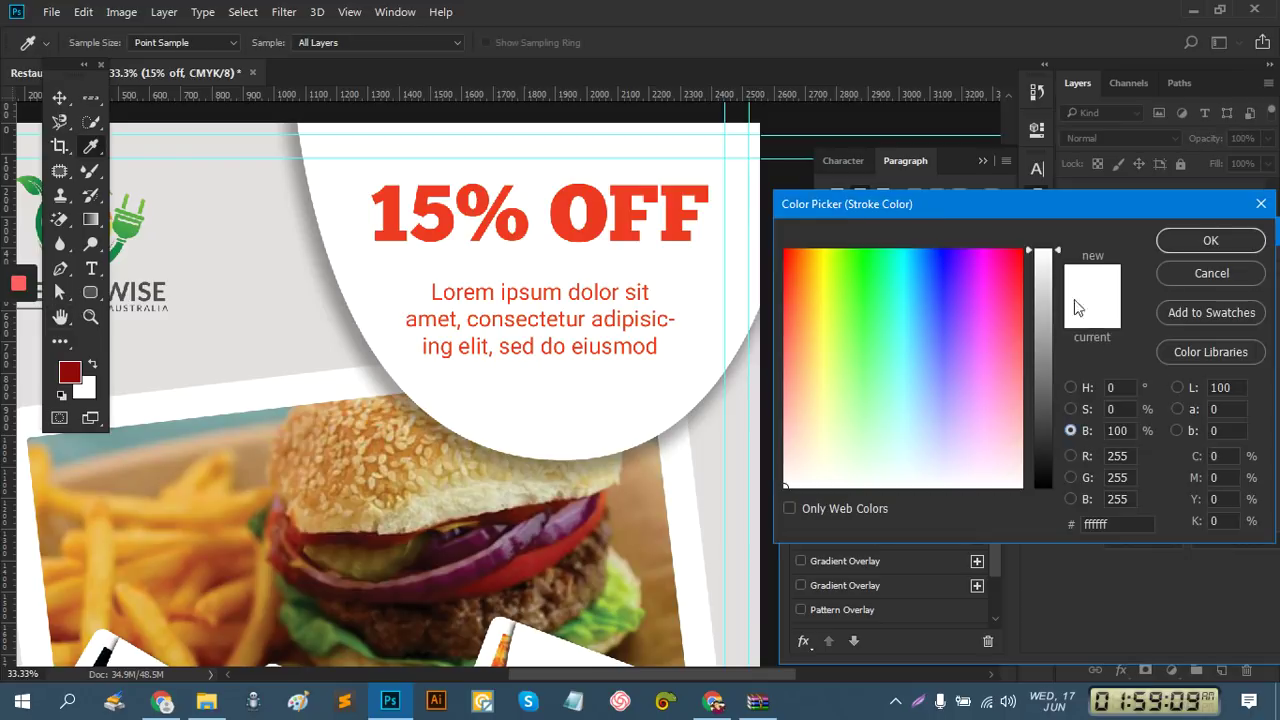
left_click(1200, 278)
left_click(1079, 436)
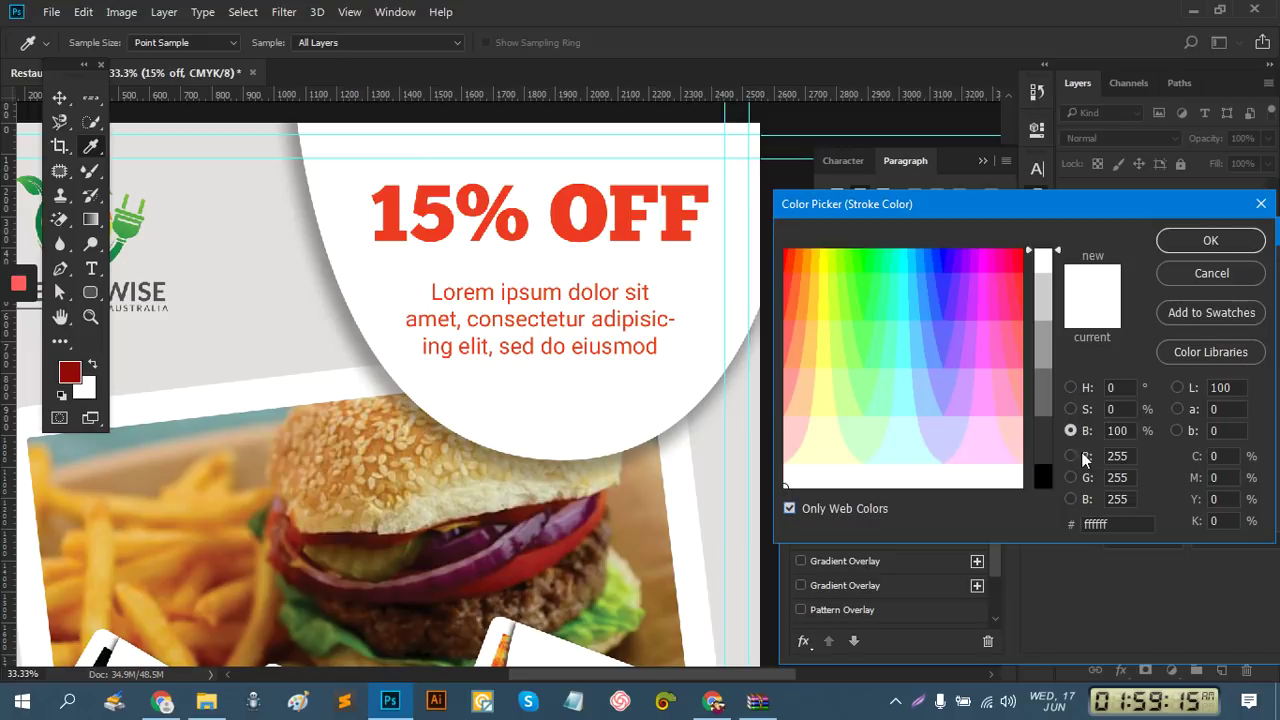
Set the headline stroke colour to near-white fffbfb
left_click(790, 508)
left_click(993, 271)
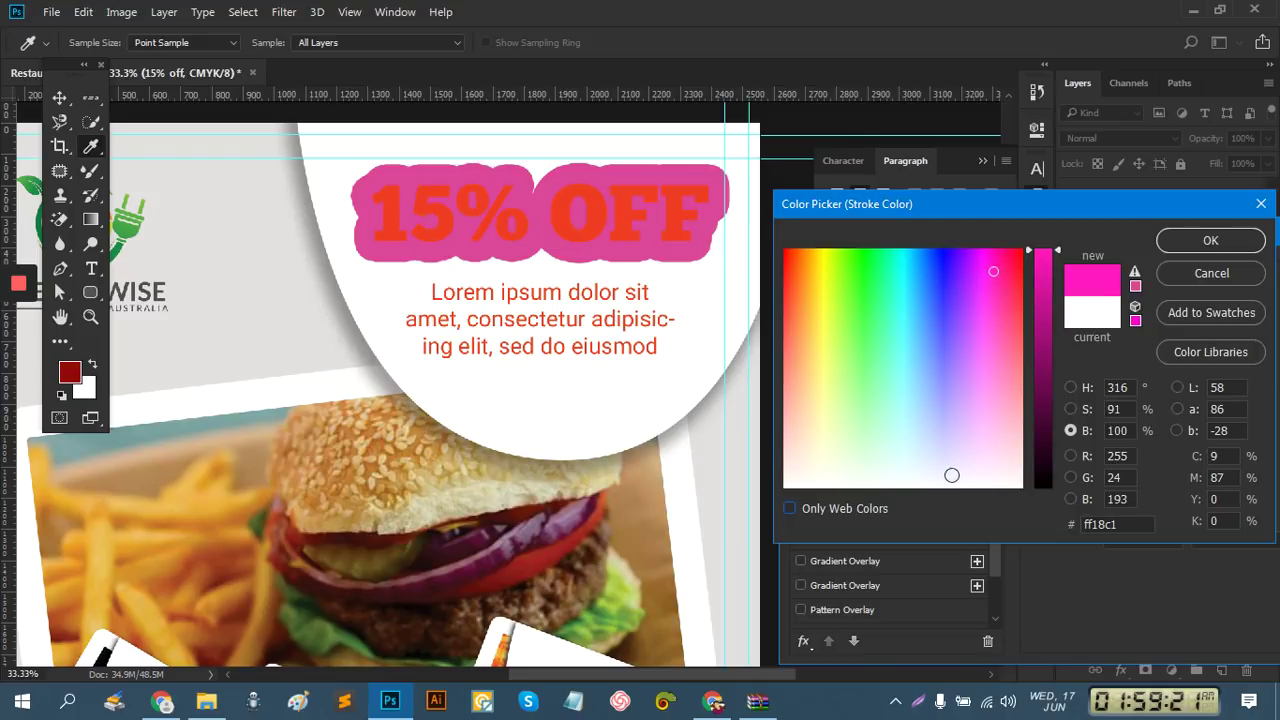
left_click(1018, 484)
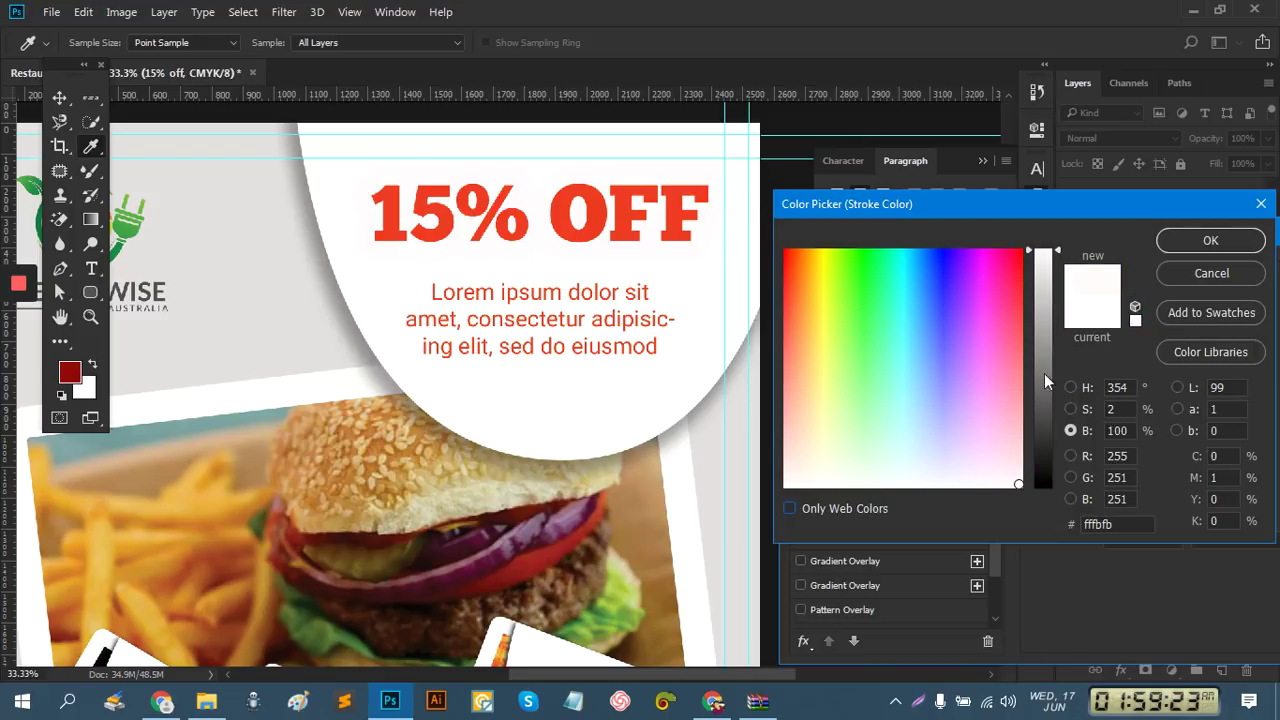
left_click(1017, 479)
left_click(1020, 470)
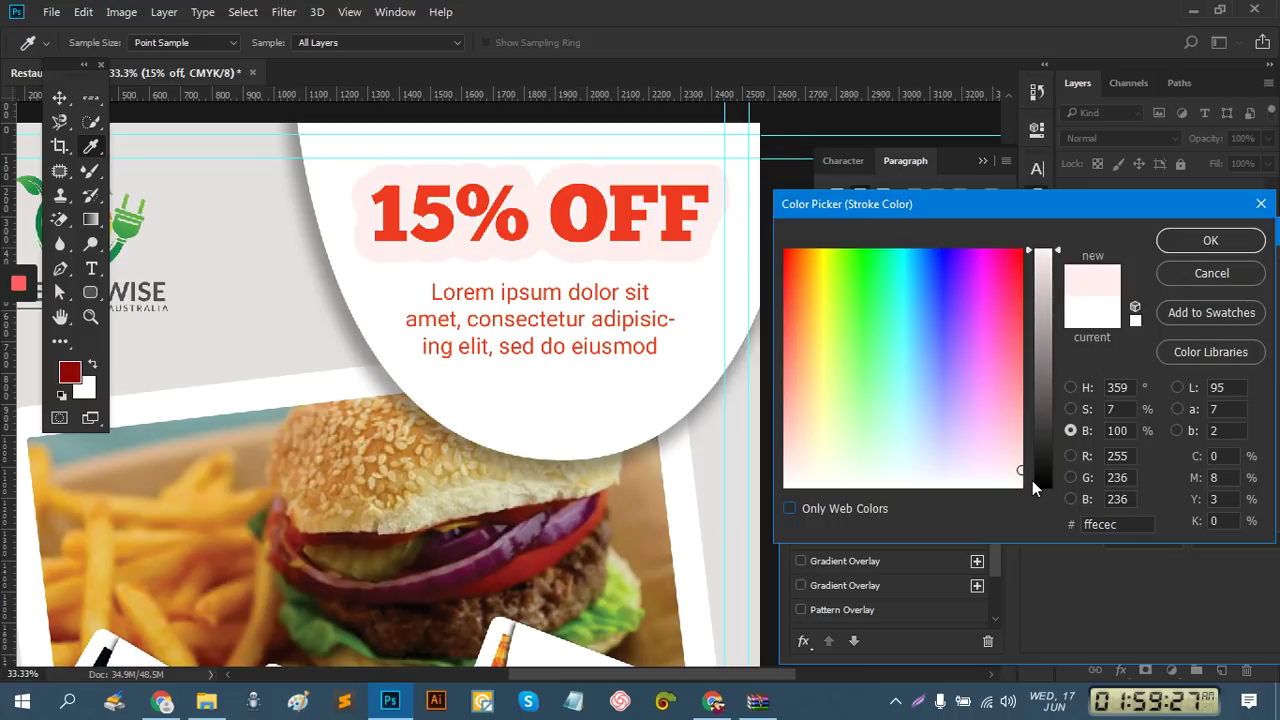
left_click(1019, 477)
left_click(1018, 484)
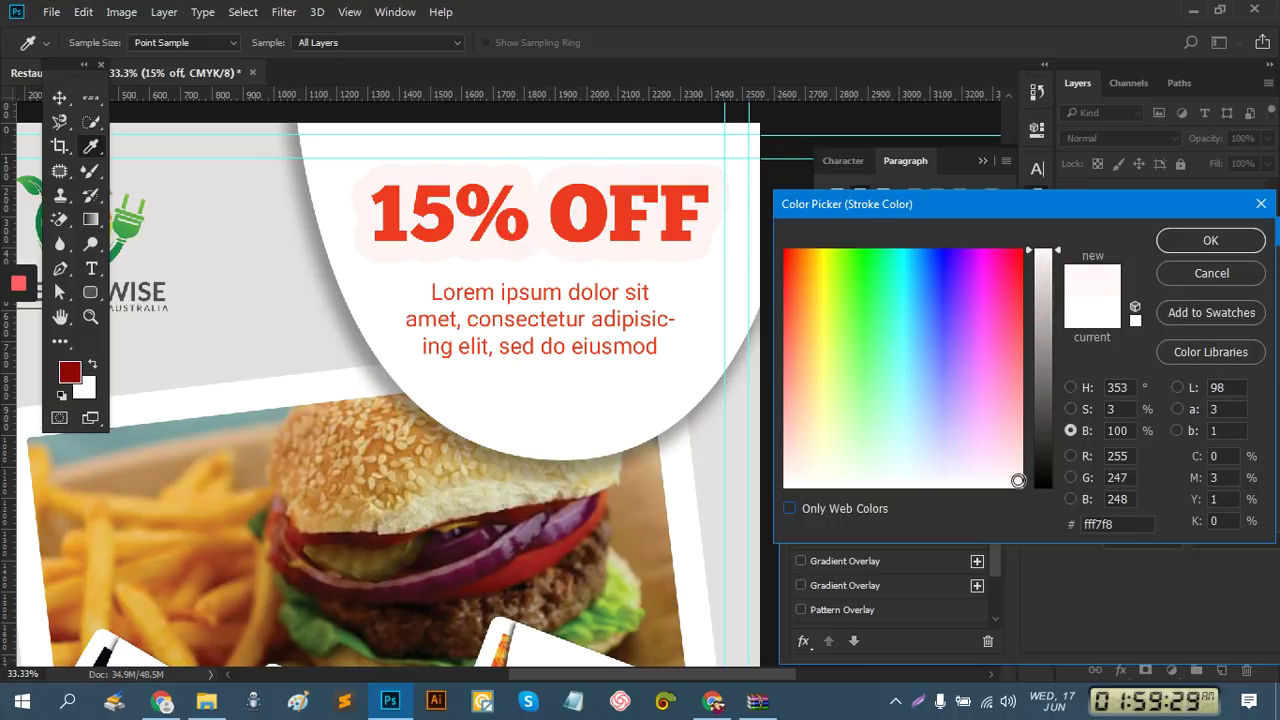
left_click(1174, 245)
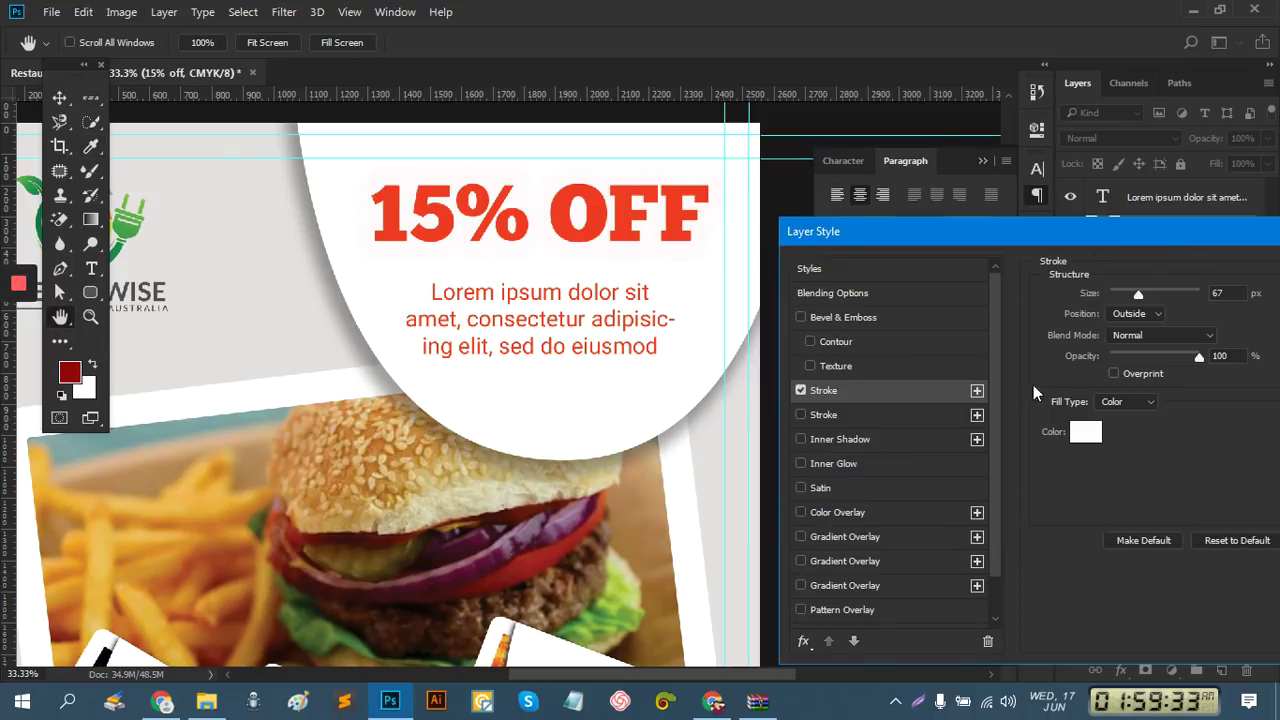
scroll(850, 590, "down", 1)
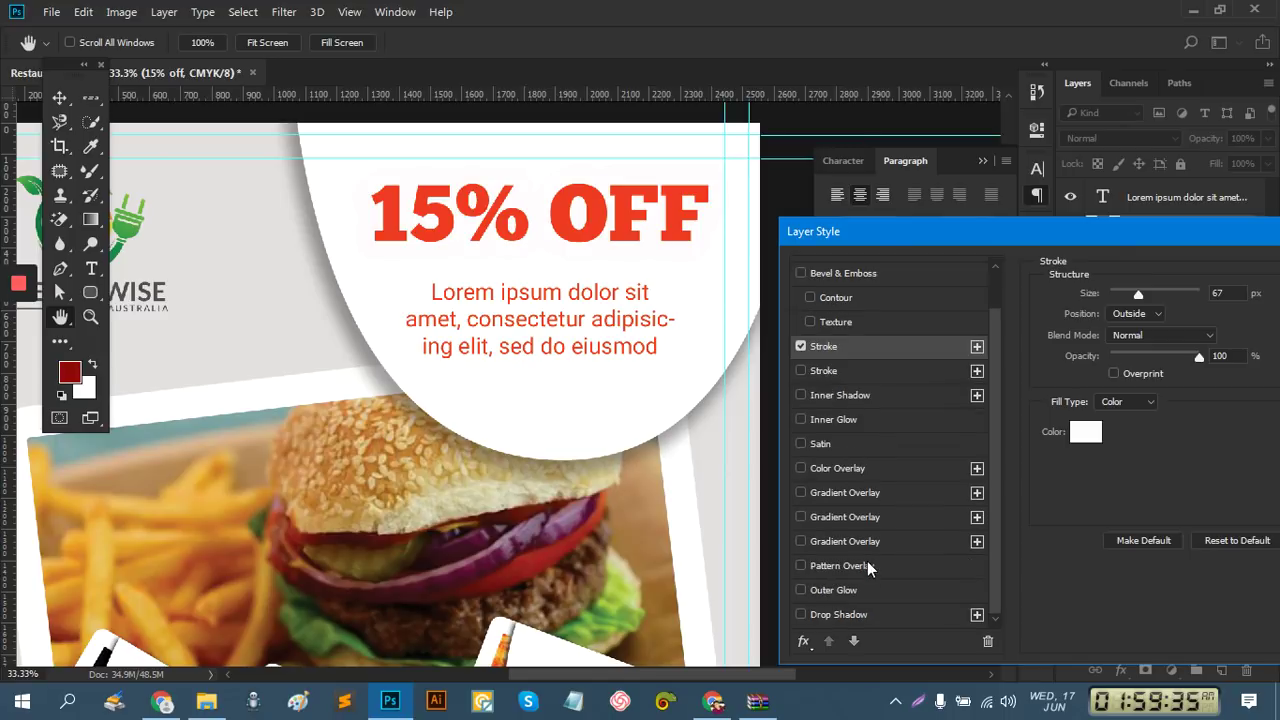
Enable the headline's drop shadow, colour it dark purple 240b27, and apply the layer styles
left_click(832, 617)
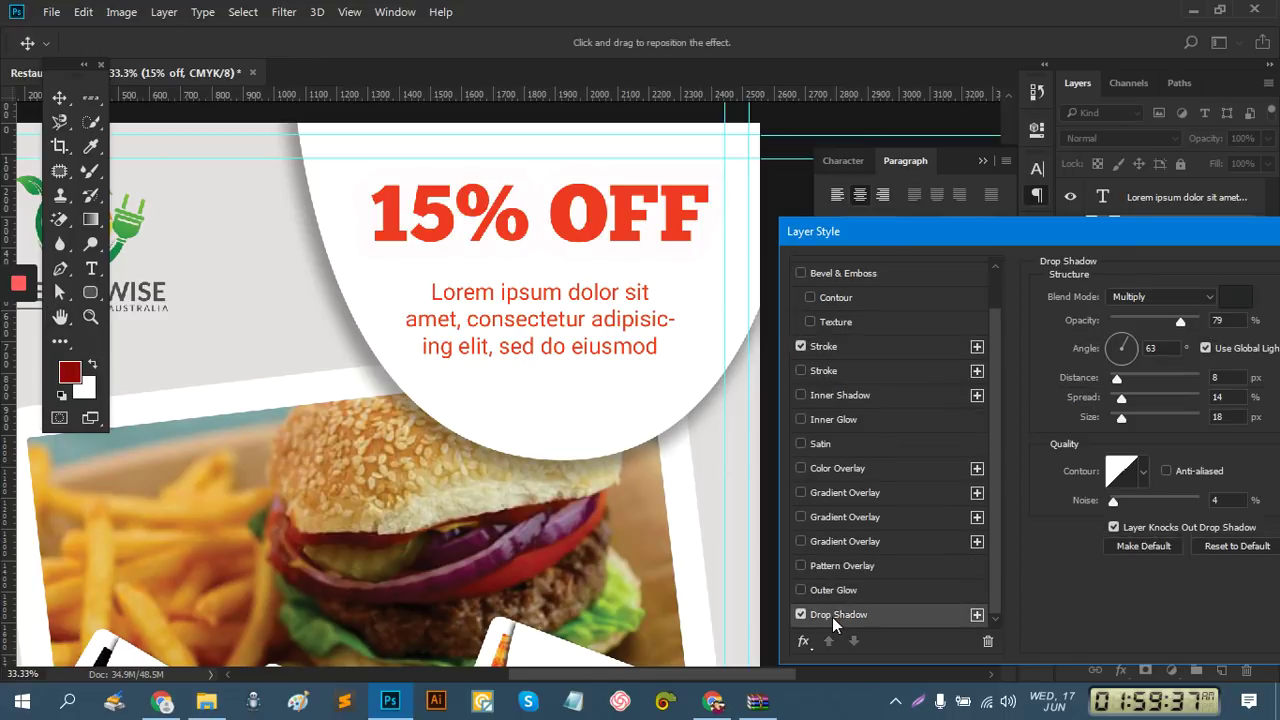
left_click_drag(1090, 233, 451, 350)
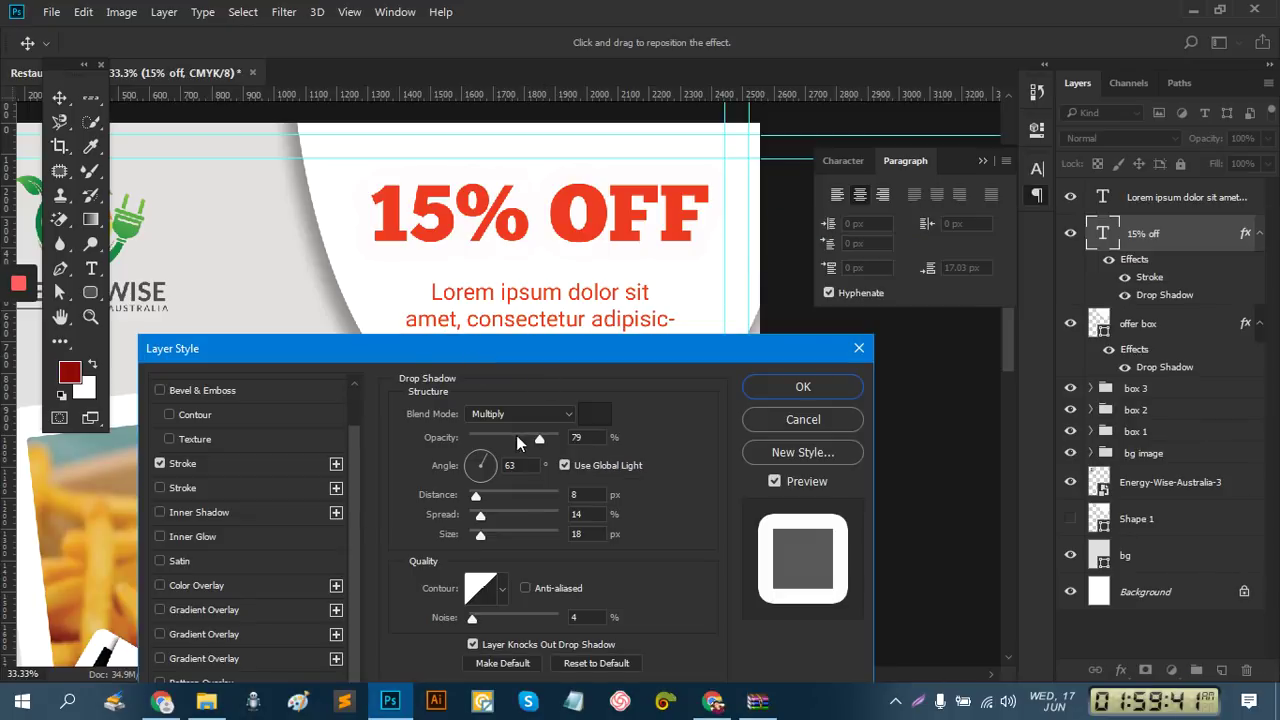
left_click_drag(598, 352, 987, 250)
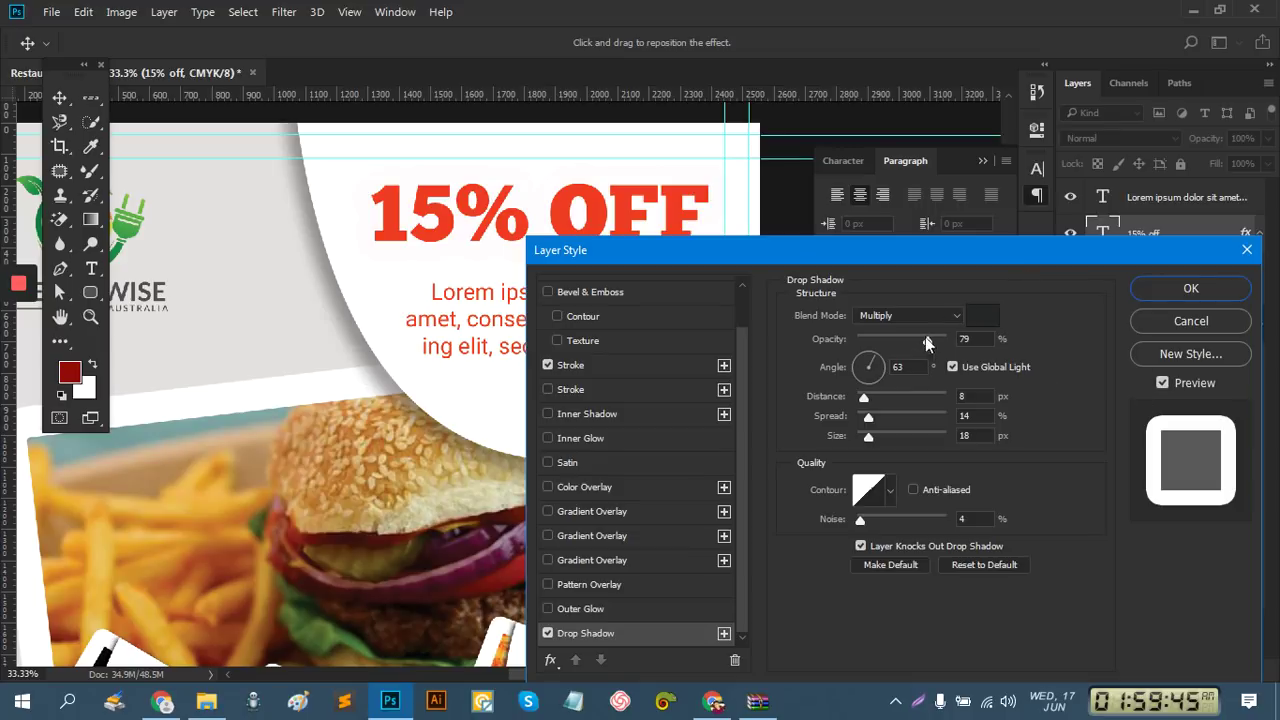
left_click(978, 319)
left_click(978, 319)
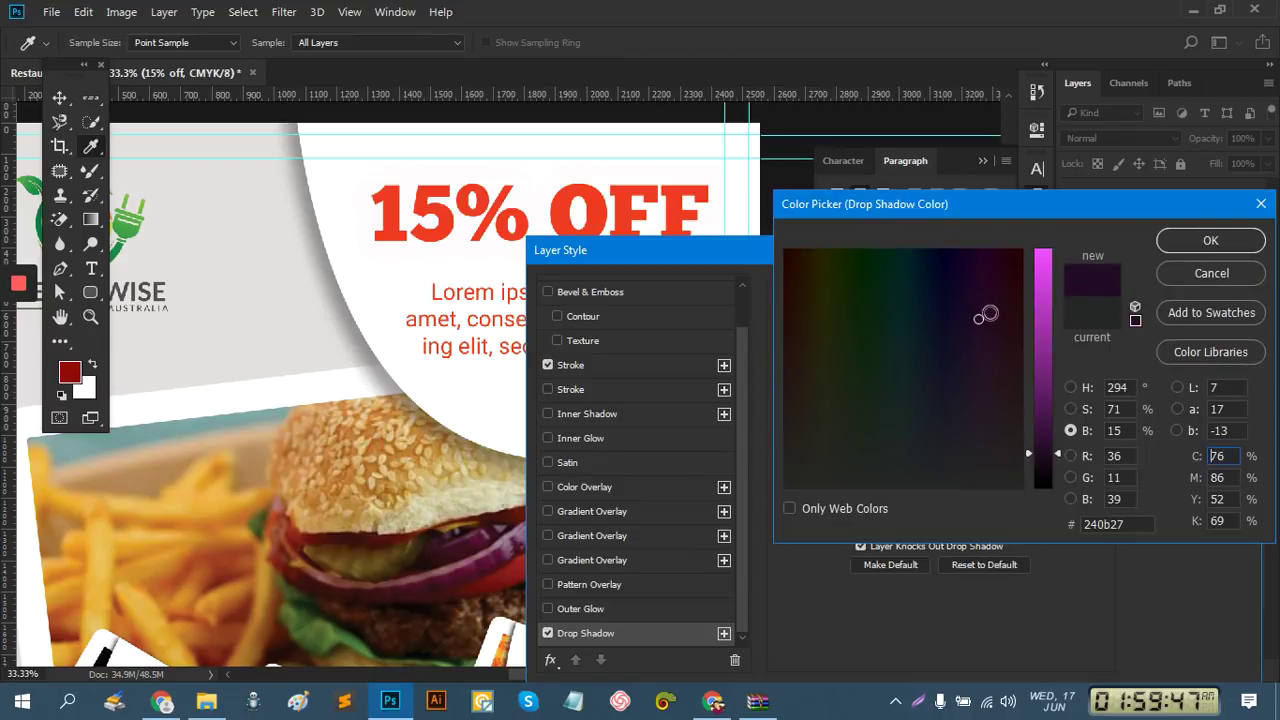
left_click(1210, 241)
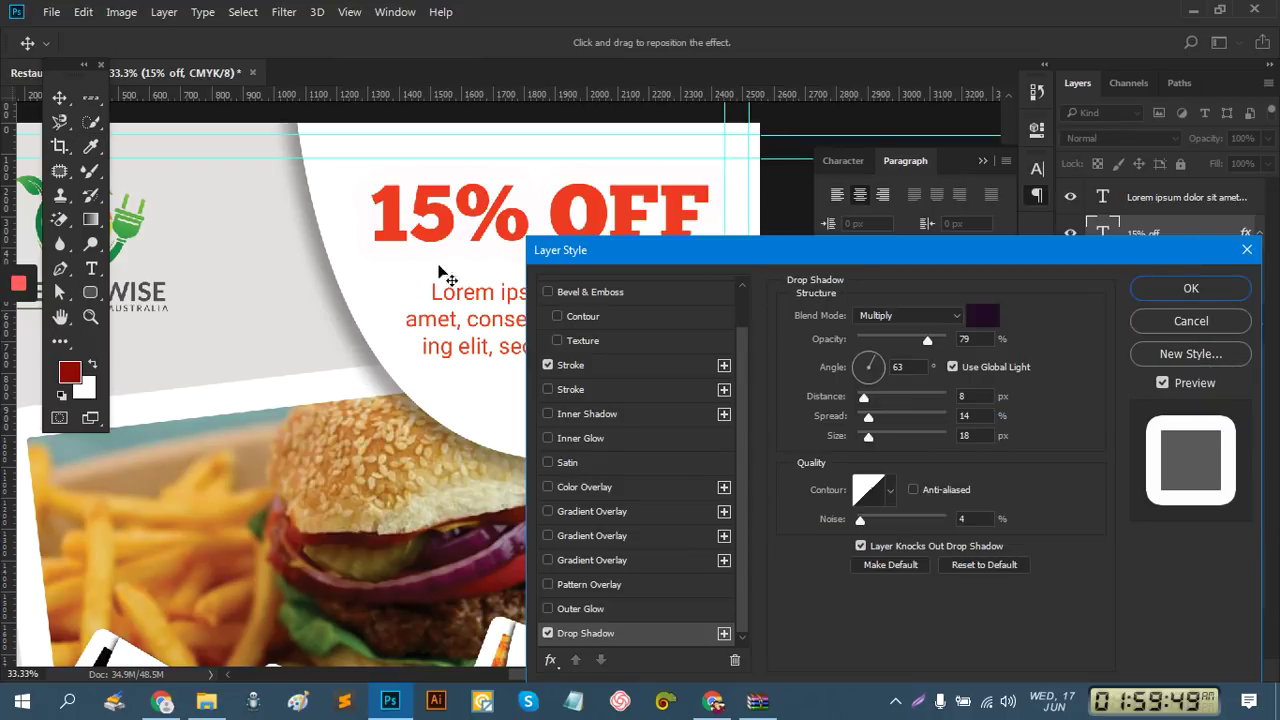
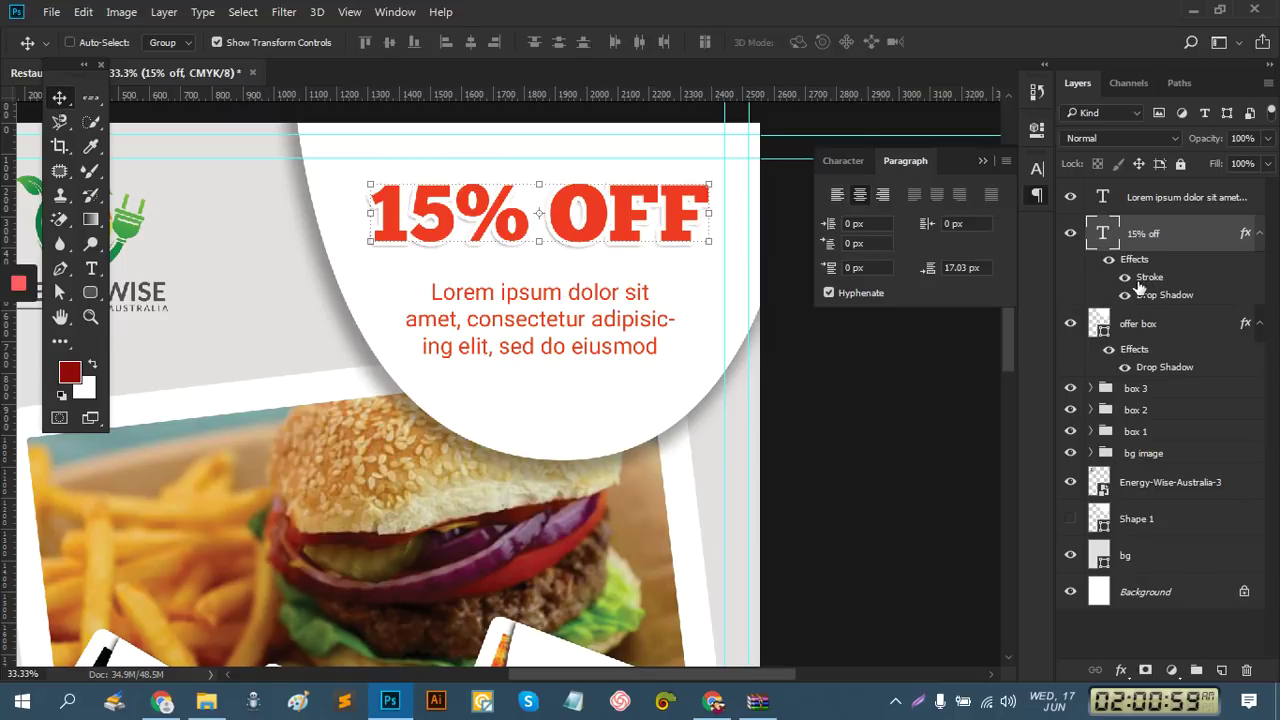
Set the 15% OFF headline's stroke size to 15 px
double_click(1148, 278)
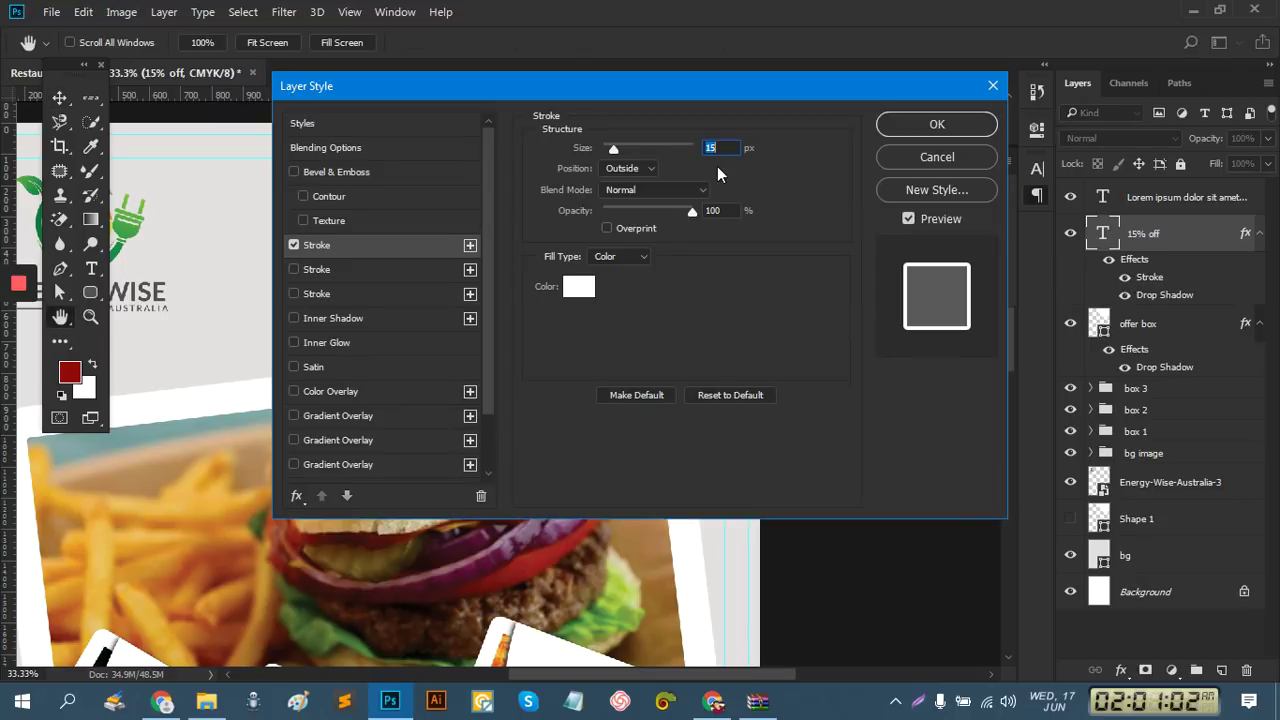
left_click_drag(605, 95, 824, 394)
mouse_move(838, 447)
left_mouse_down()
mouse_move(848, 444)
mouse_move(828, 446)
left_mouse_up()
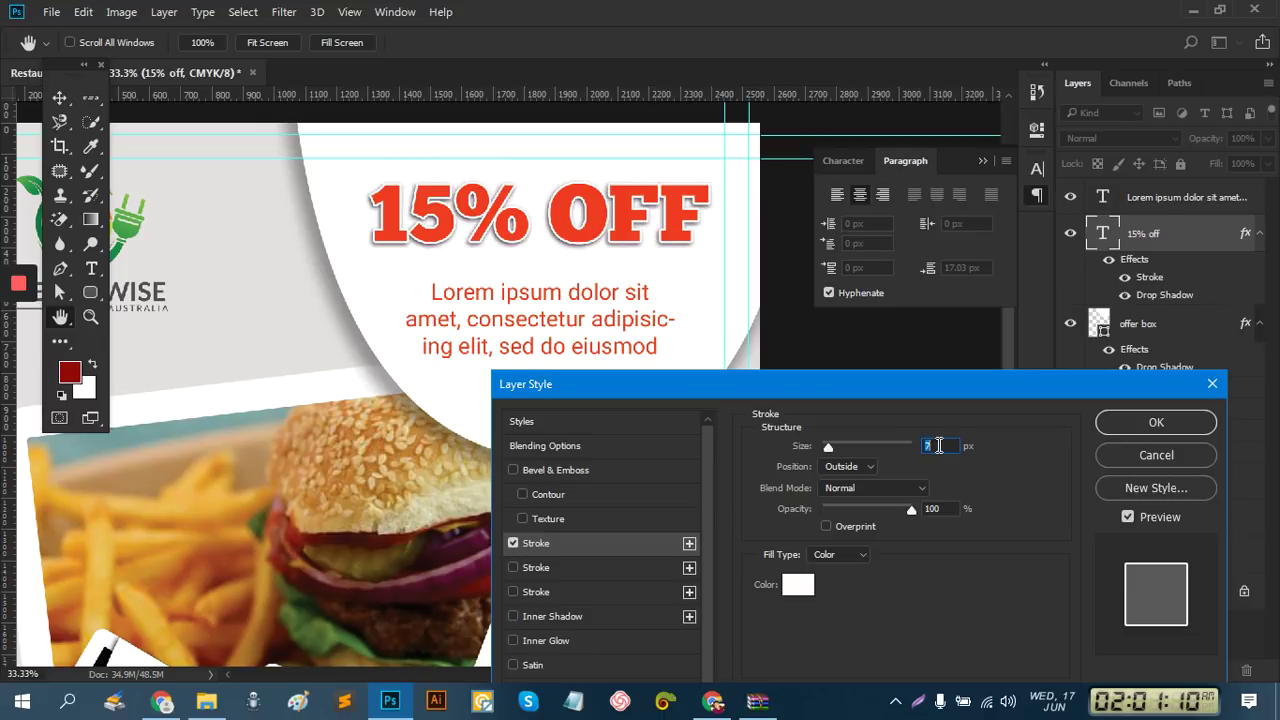
type("15")
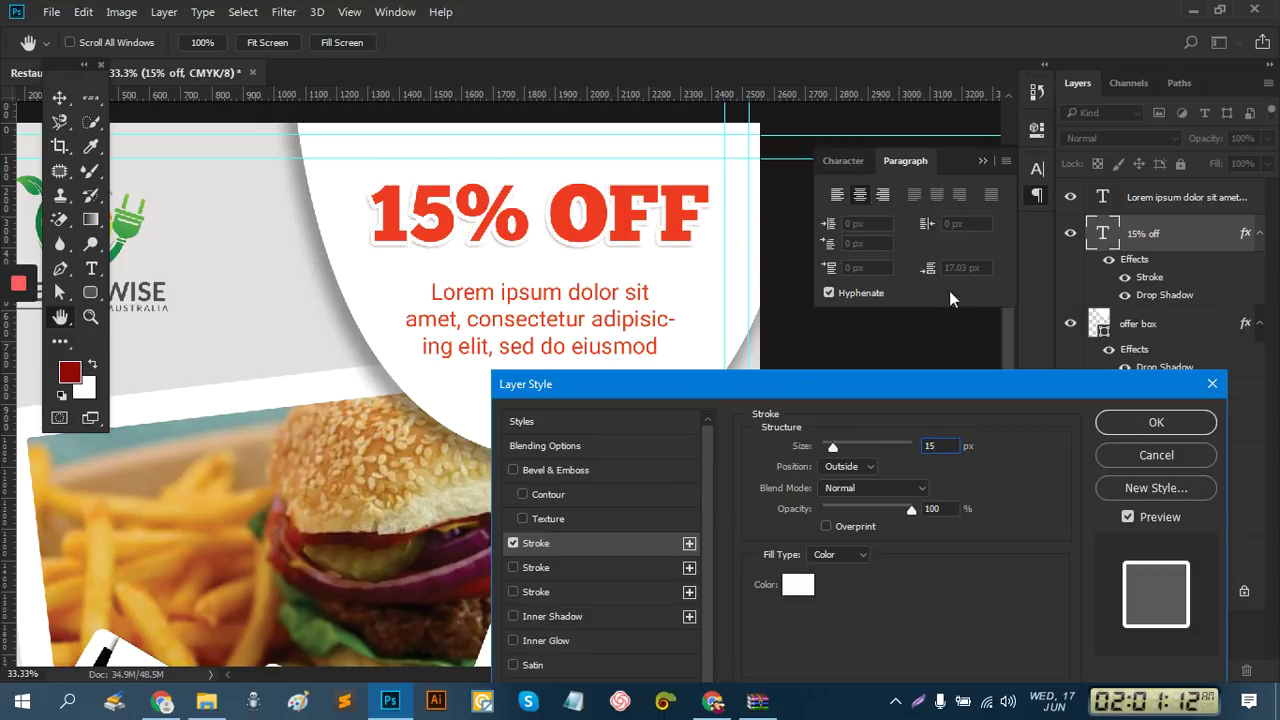
left_click(1155, 424)
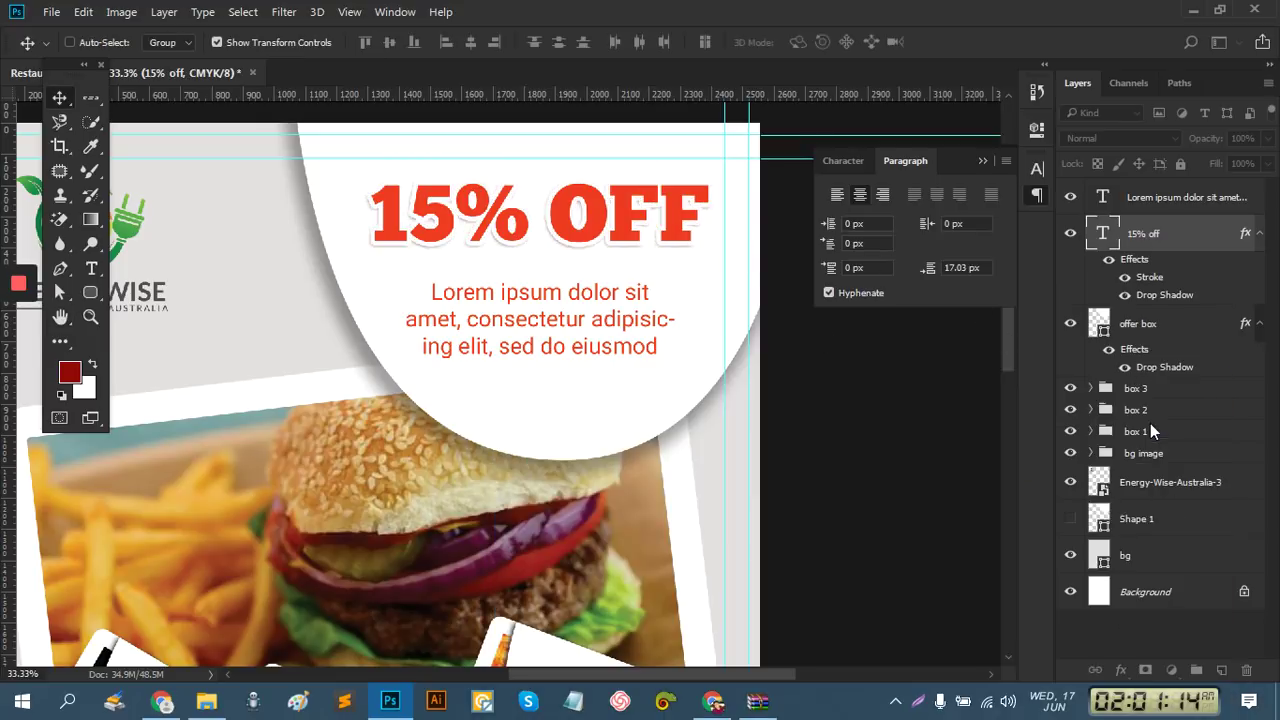
Add a drop shadow to the 15% OFF layer in a darker grey colour
right_click(1164, 244)
left_click(824, 128)
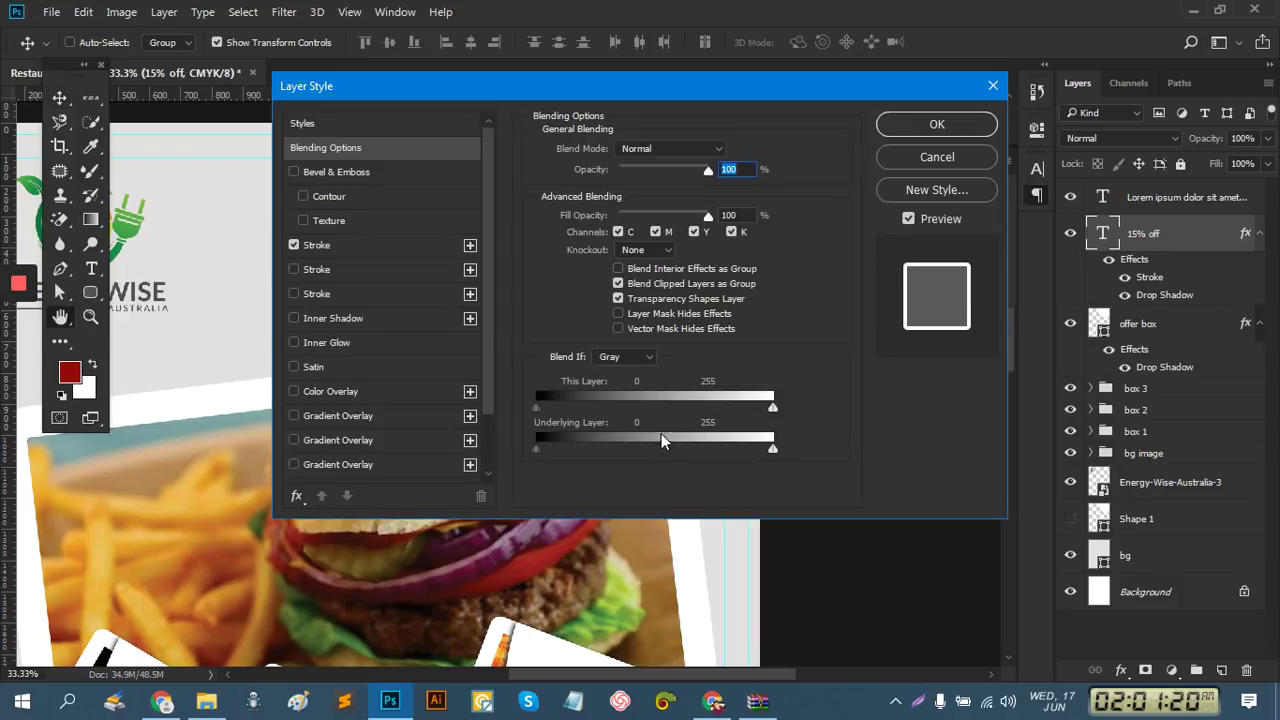
scroll(370, 450, "down", 2)
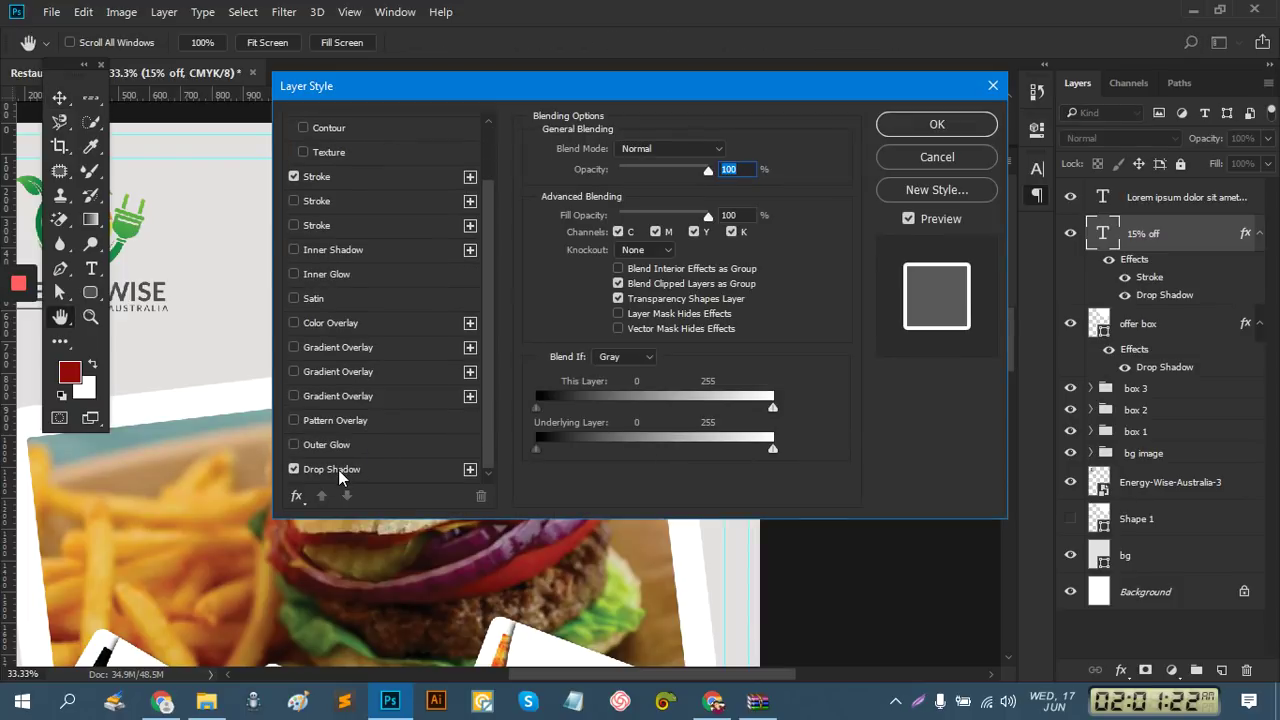
left_click(339, 469)
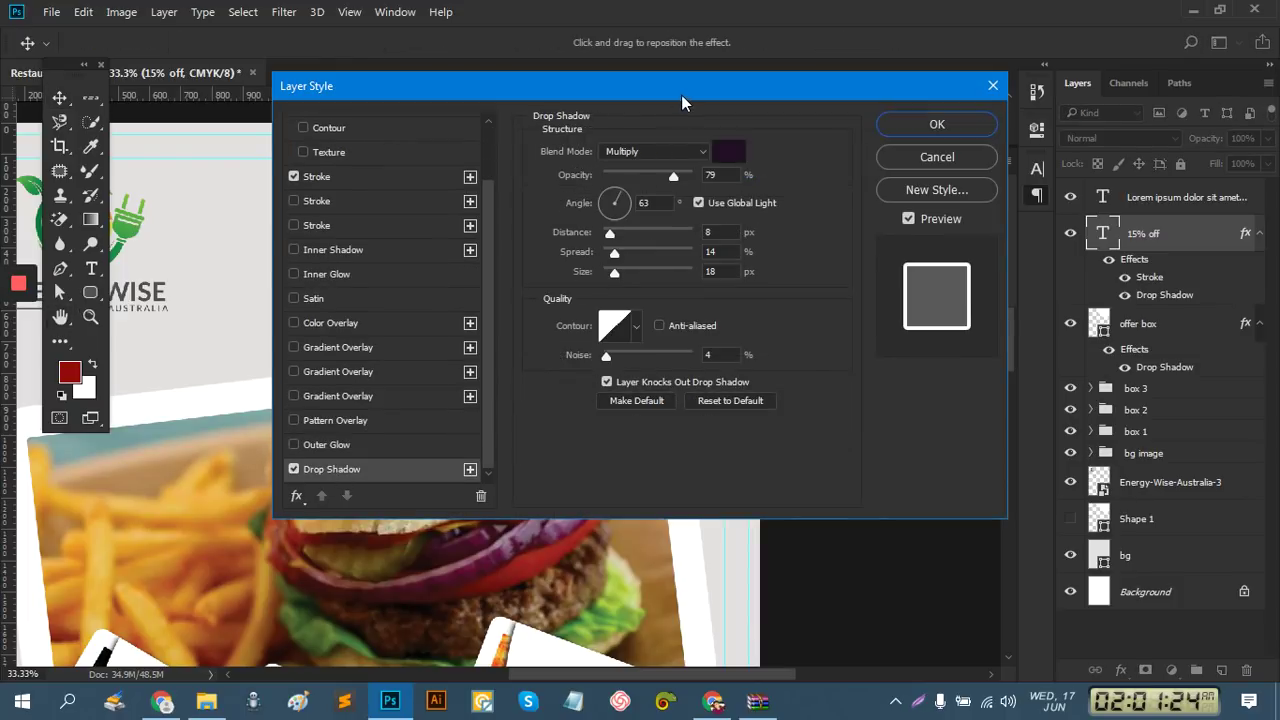
left_click_drag(686, 98, 812, 397)
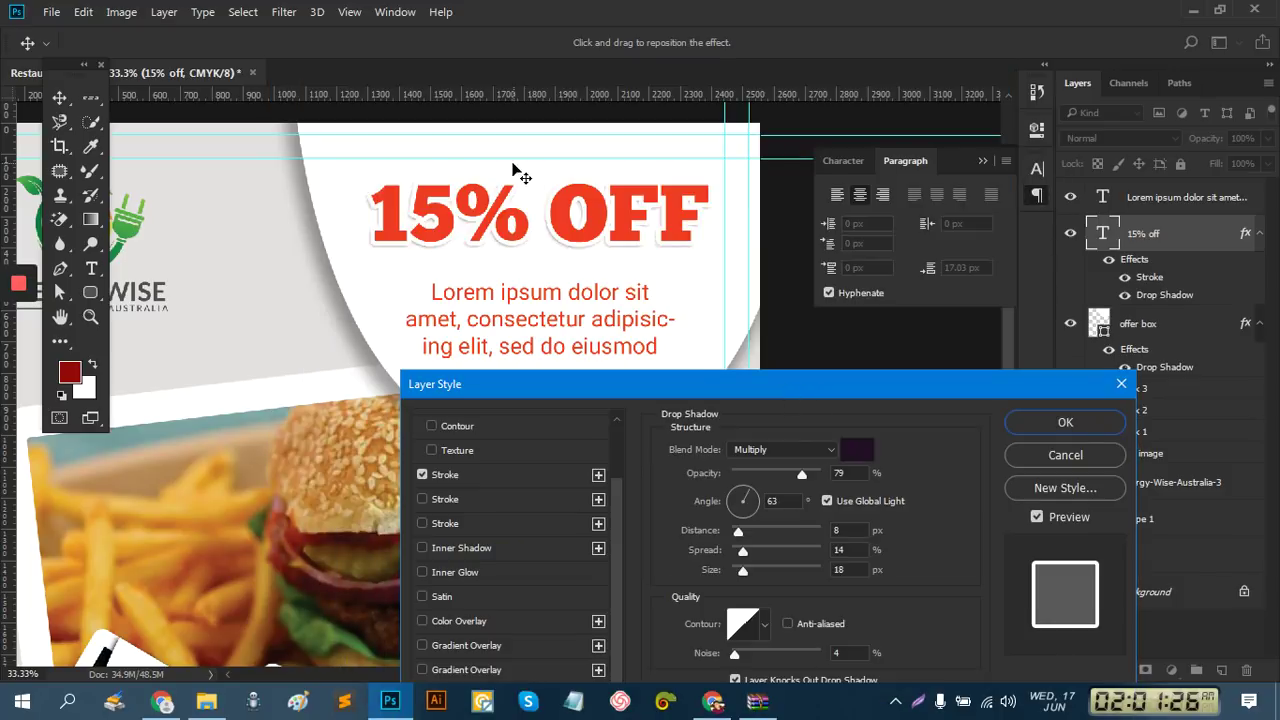
left_click(856, 453)
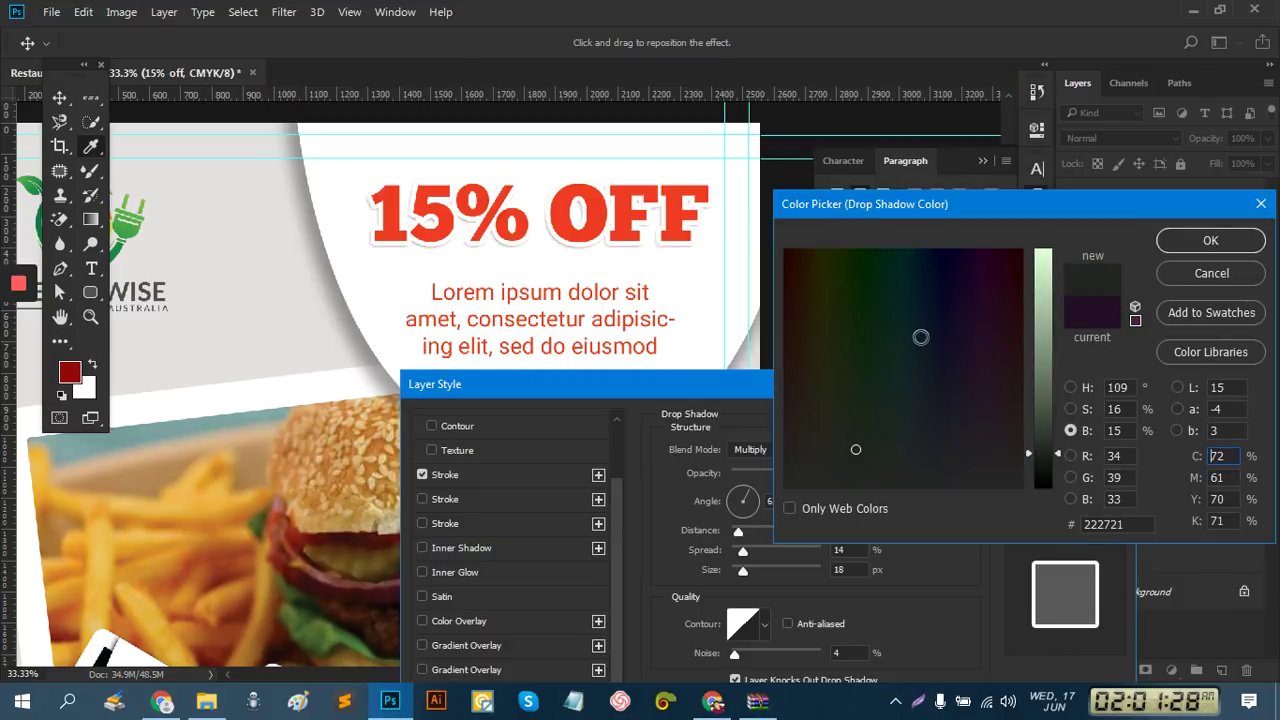
left_click_drag(1050, 385, 1056, 487)
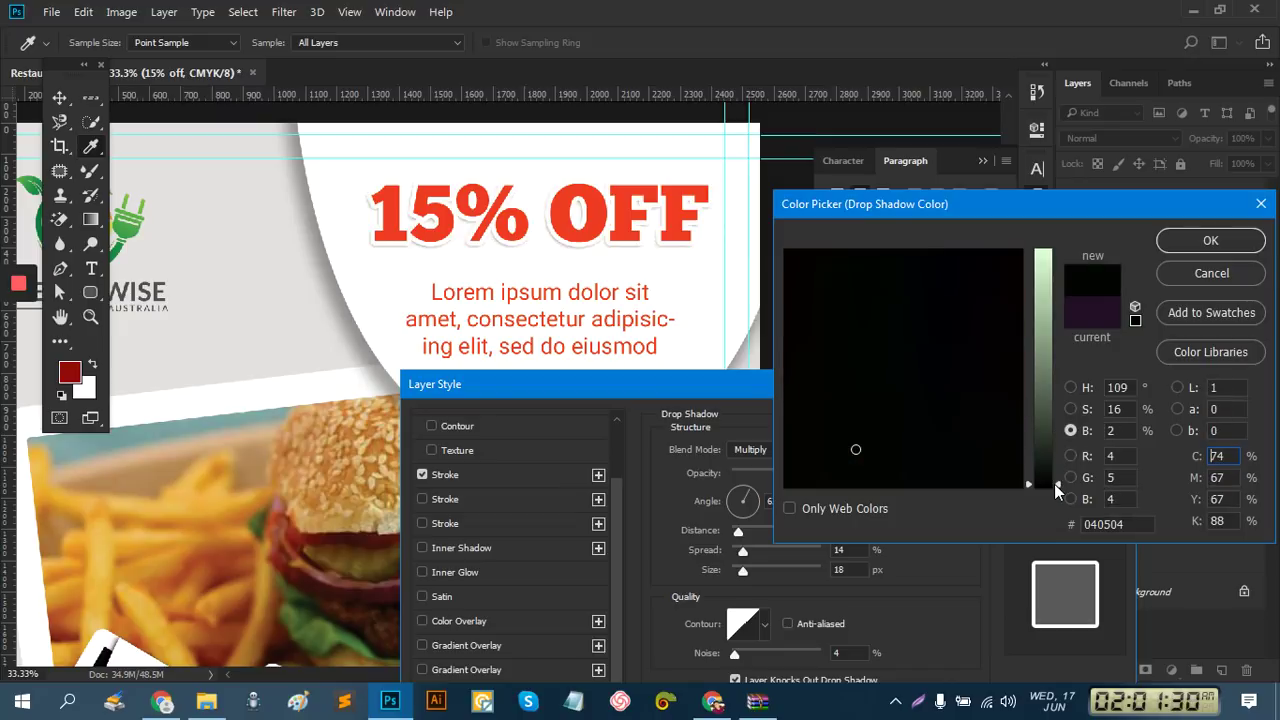
left_click(1045, 430)
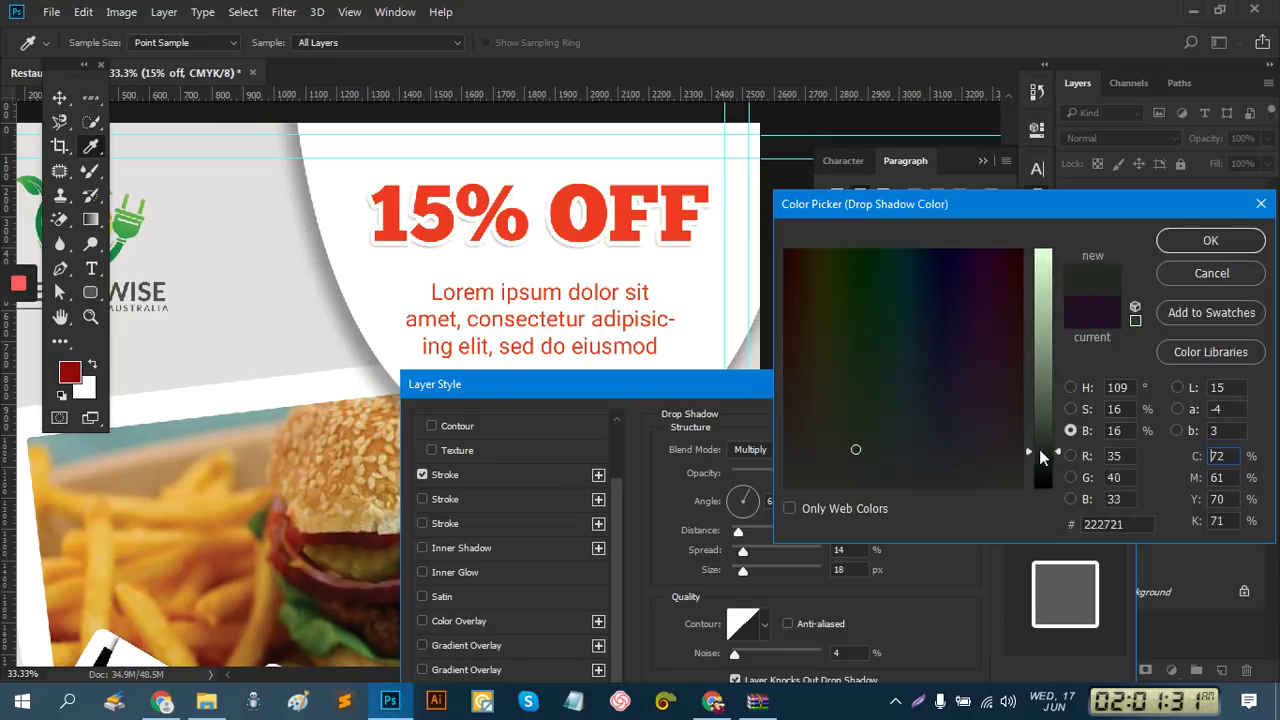
left_click(875, 397)
left_click(787, 465)
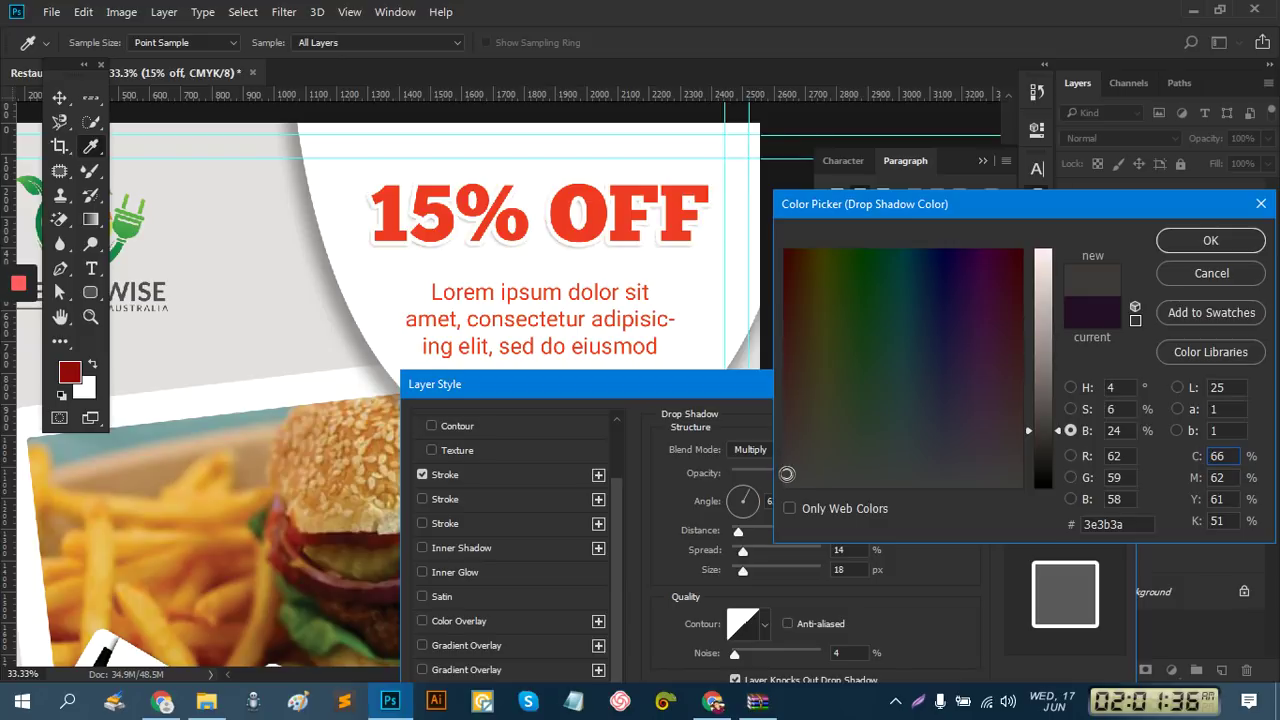
left_click(1043, 441)
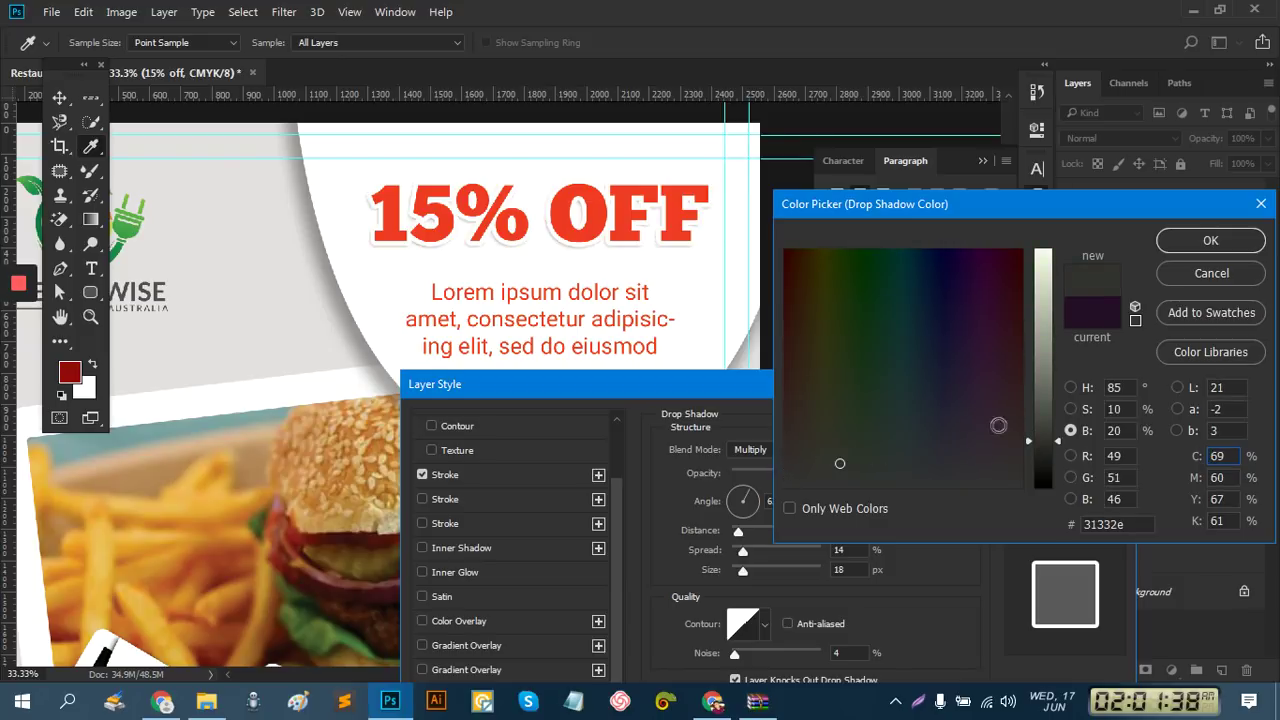
left_click(1238, 245)
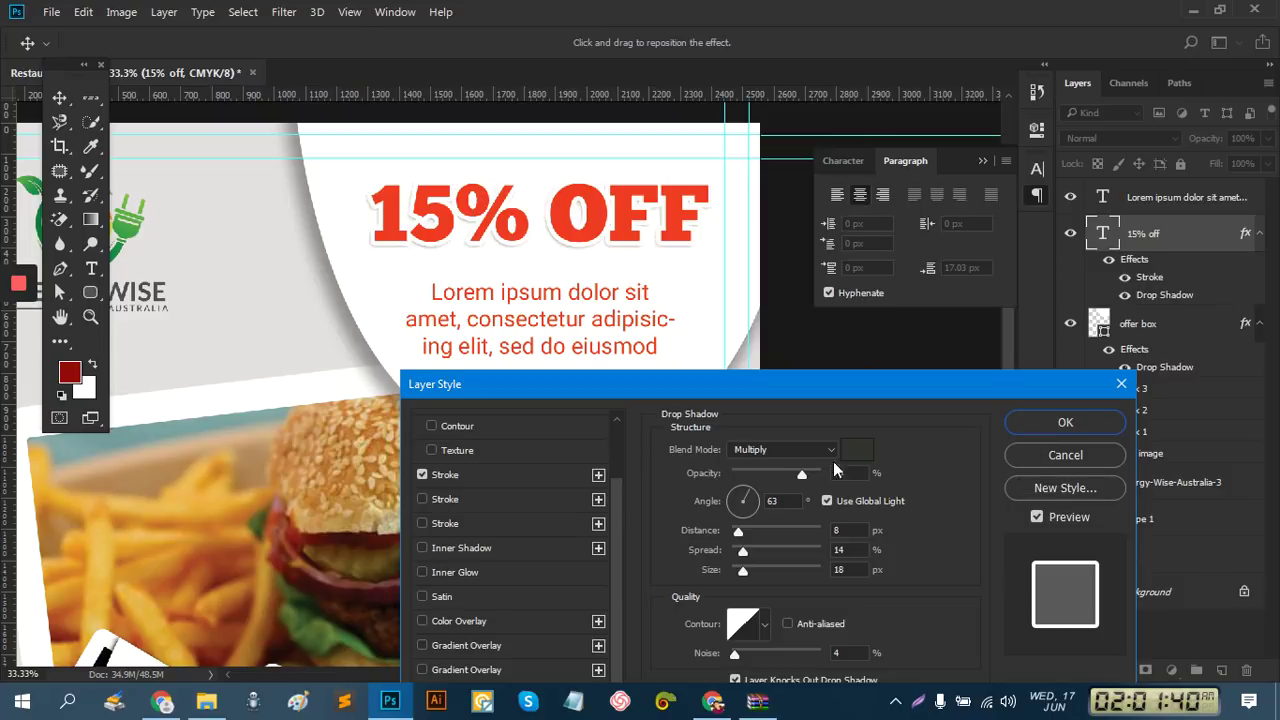
Set the drop shadow to 89% opacity and 15 px distance
mouse_move(804, 473)
left_mouse_down()
mouse_move(790, 474)
mouse_move(812, 474)
left_mouse_up()
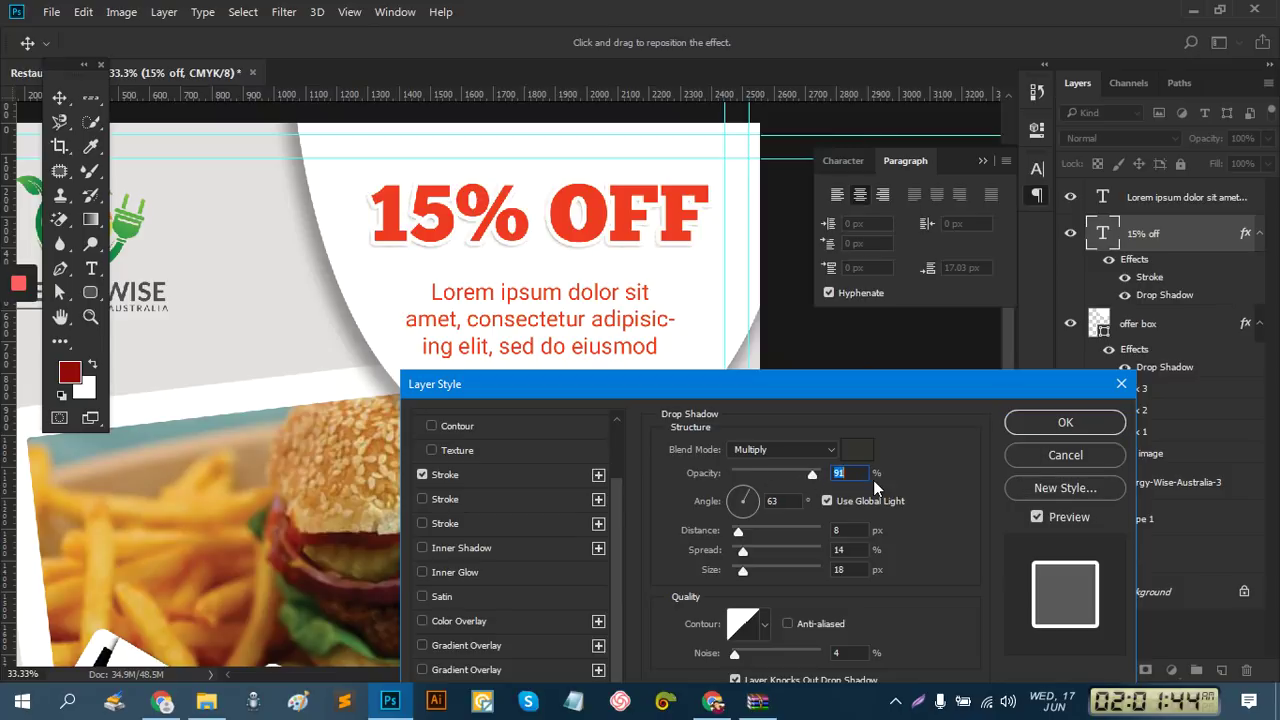
left_click_drag(894, 397, 988, 221)
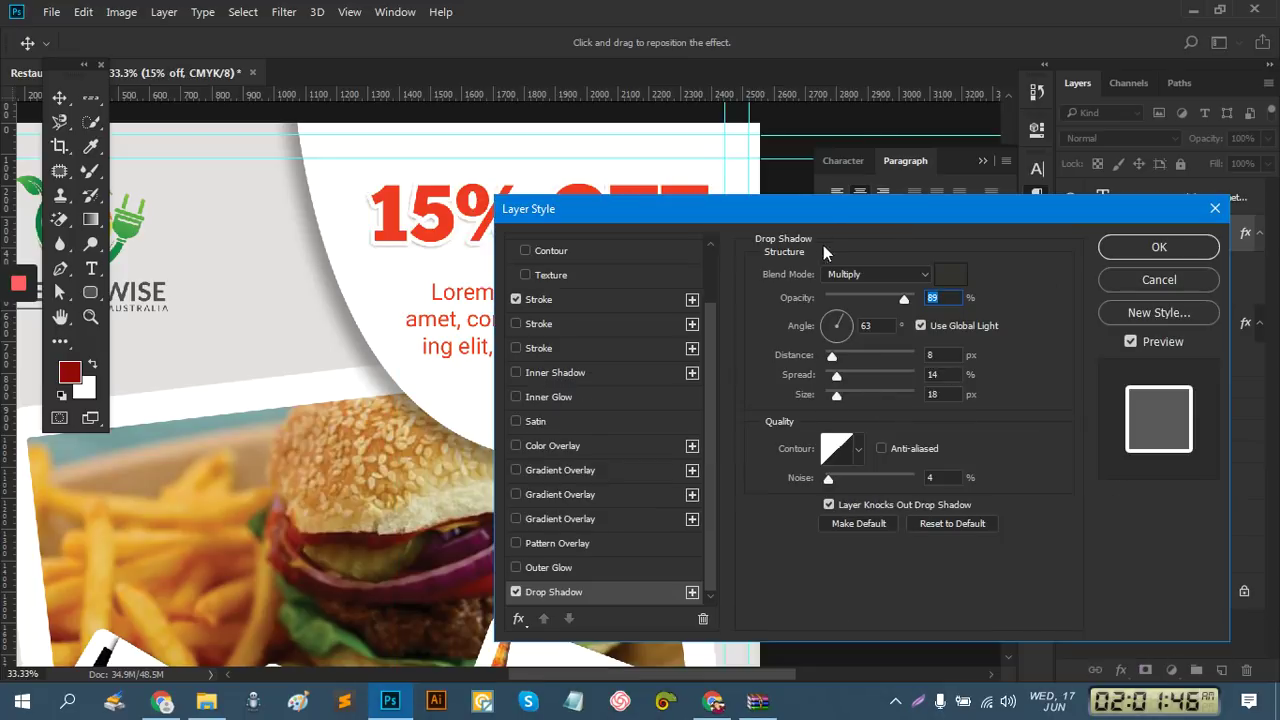
left_click_drag(935, 300, 975, 375)
left_click_drag(986, 514, 993, 519)
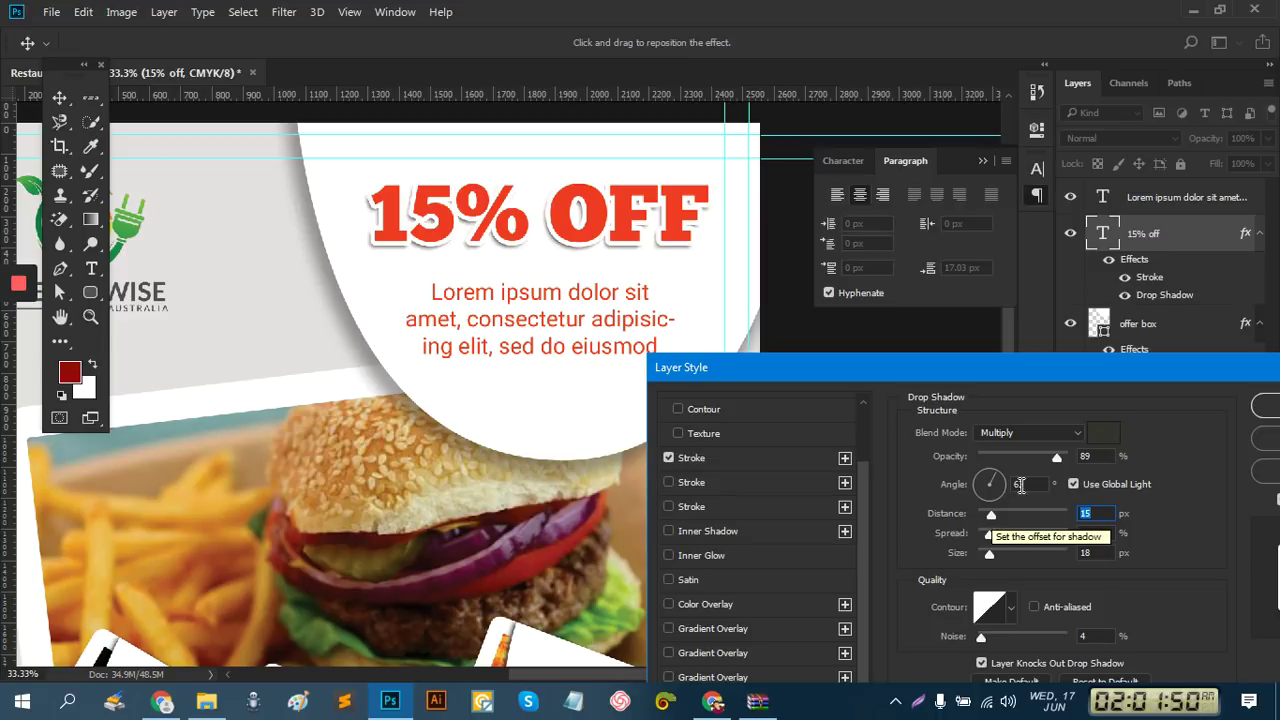
left_click_drag(1094, 369, 780, 300)
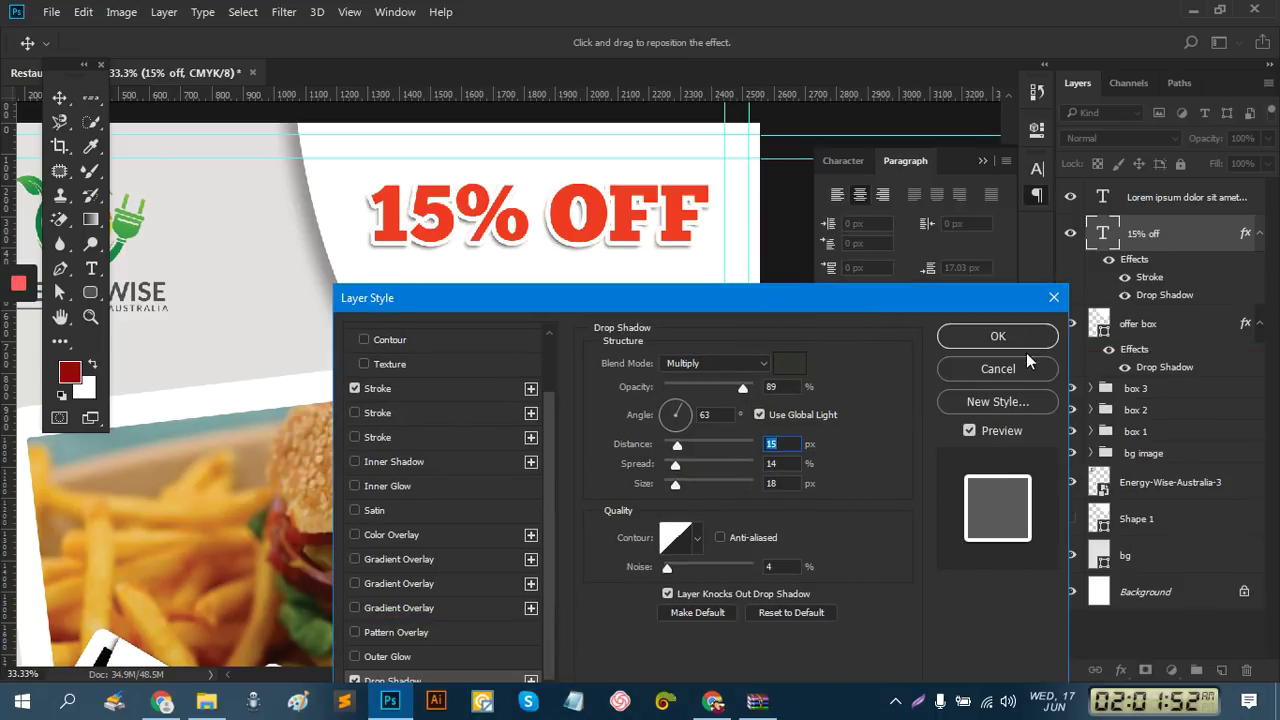
left_click(1000, 337)
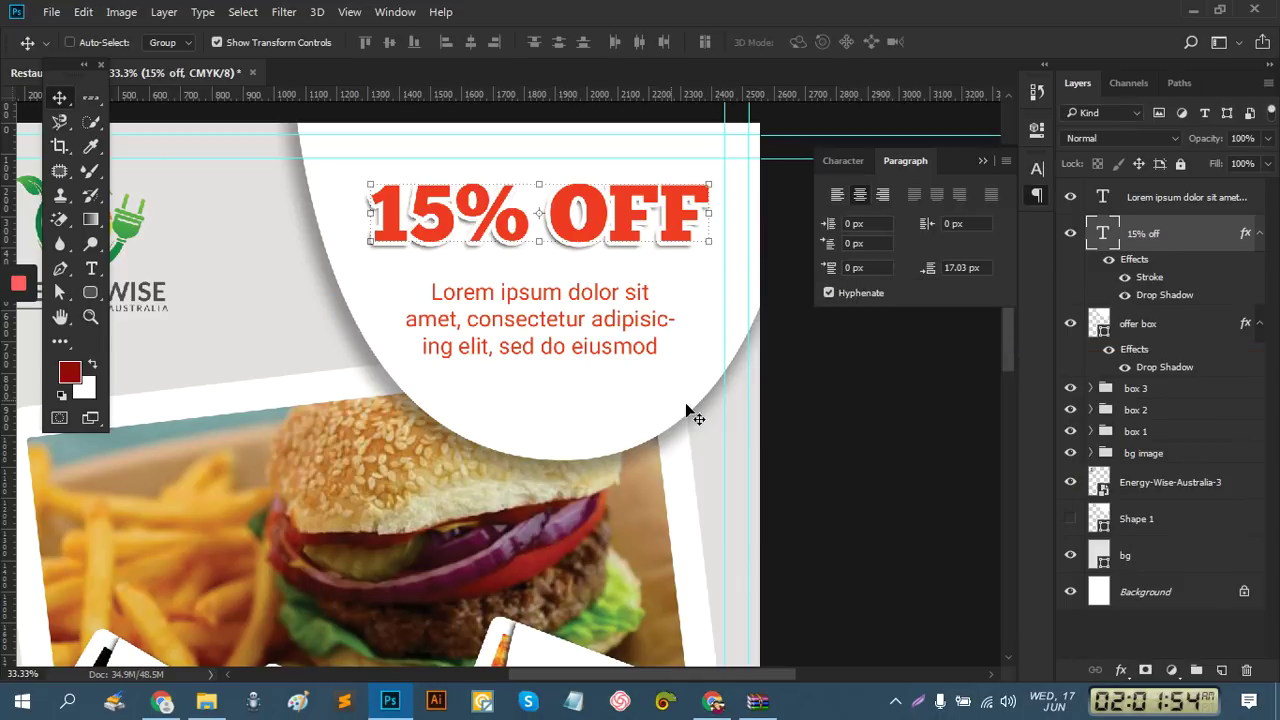
Zoom out to 12.5% and Alt-drag a copy of the 15% OFF headline to the flyer's bottom
scroll(650, 340, "down", 2)
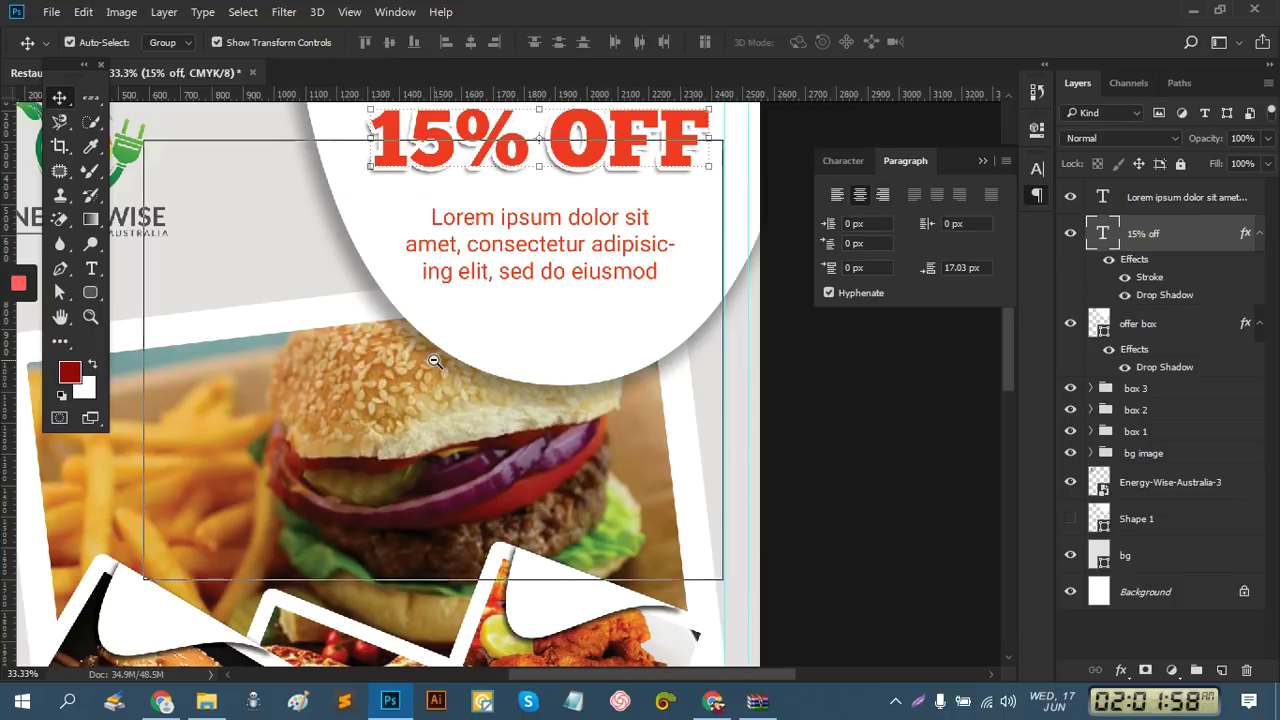
left_click(428, 358, "ctrl+alt")
left_click(454, 430, "ctrl+alt")
left_click(539, 440, "ctrl+alt")
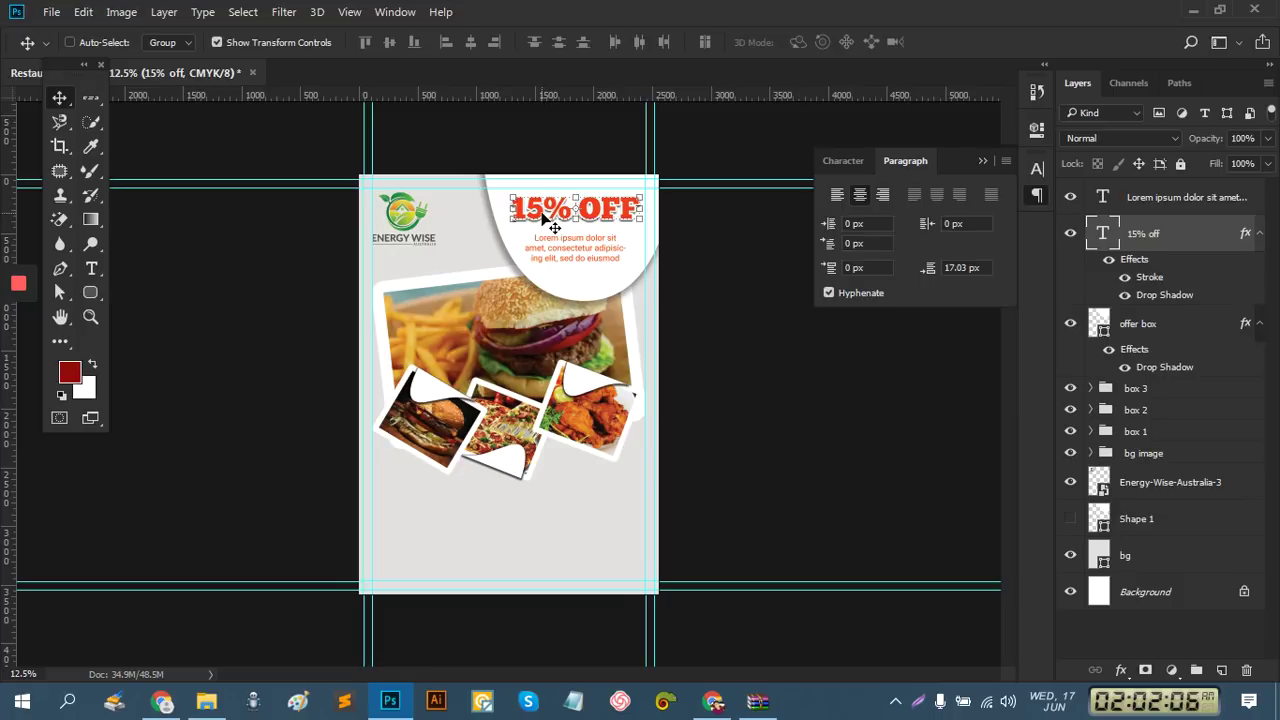
left_click_drag(543, 218, 473, 519, "alt")
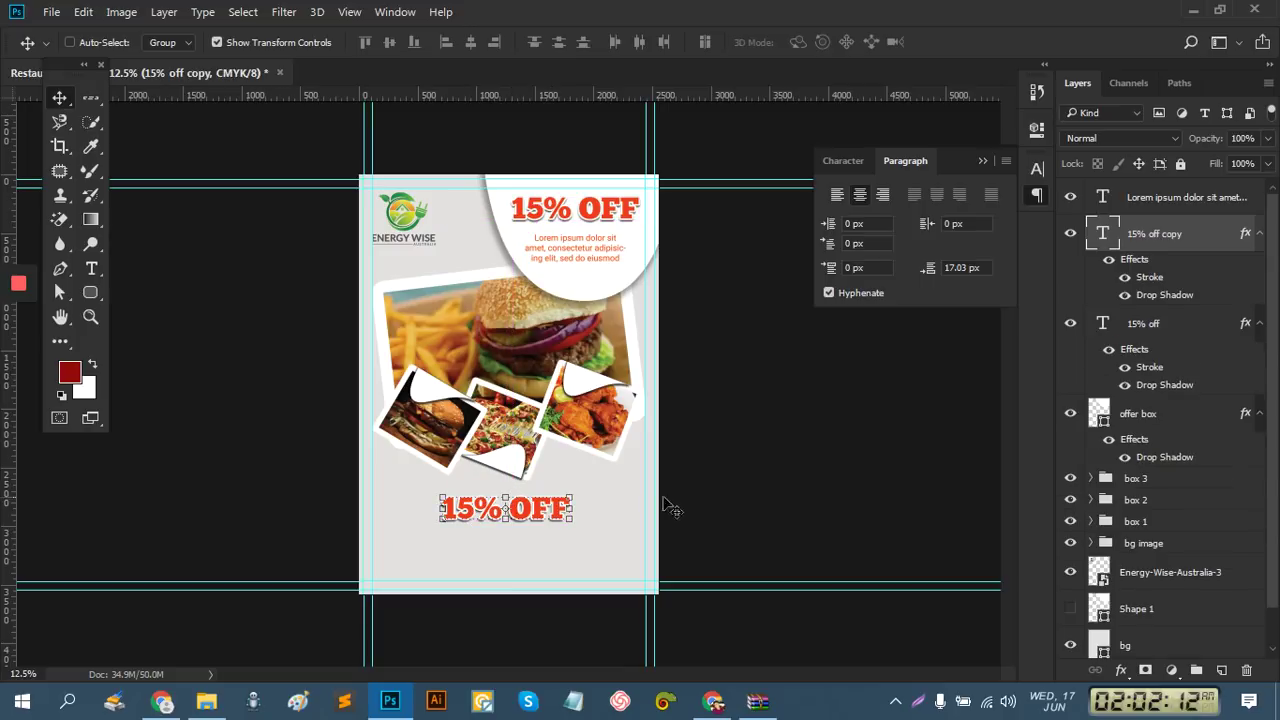
Replace the copied headline with three lines: 'THE BEST', 'RESTAURANT', 'SLOGAN GOSE HERE'
left_click(91, 268)
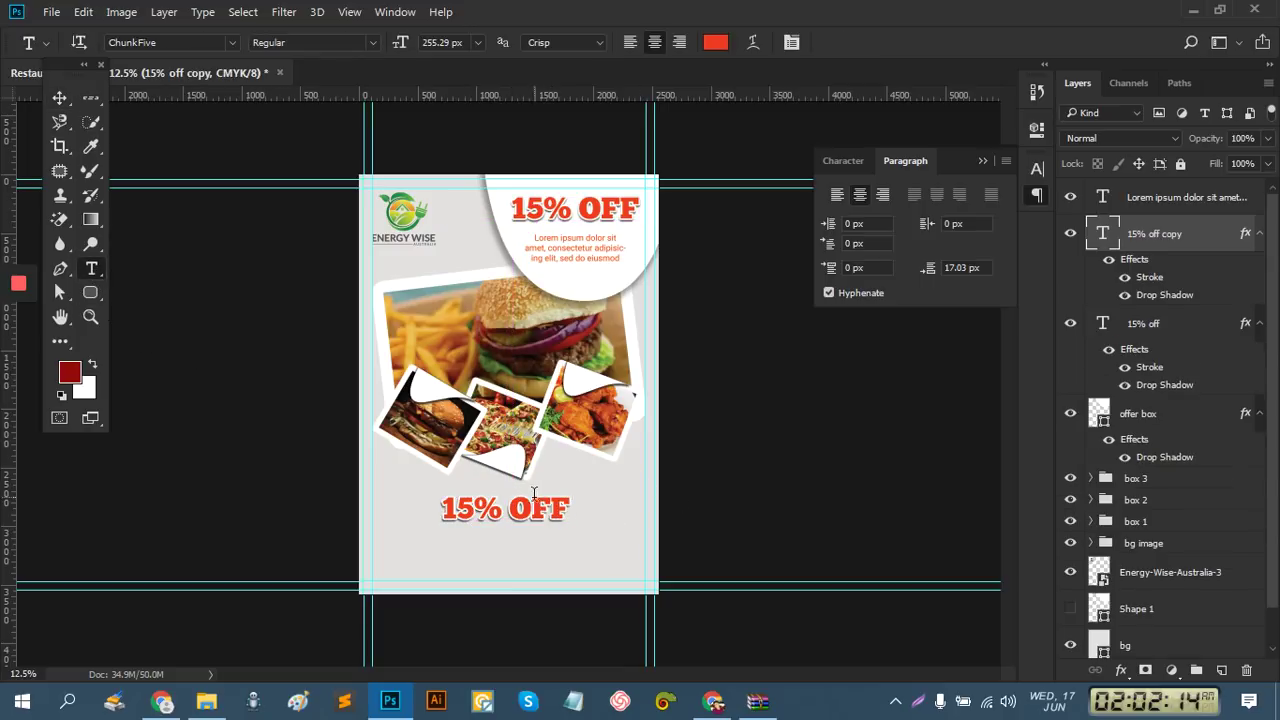
triple_click(519, 510)
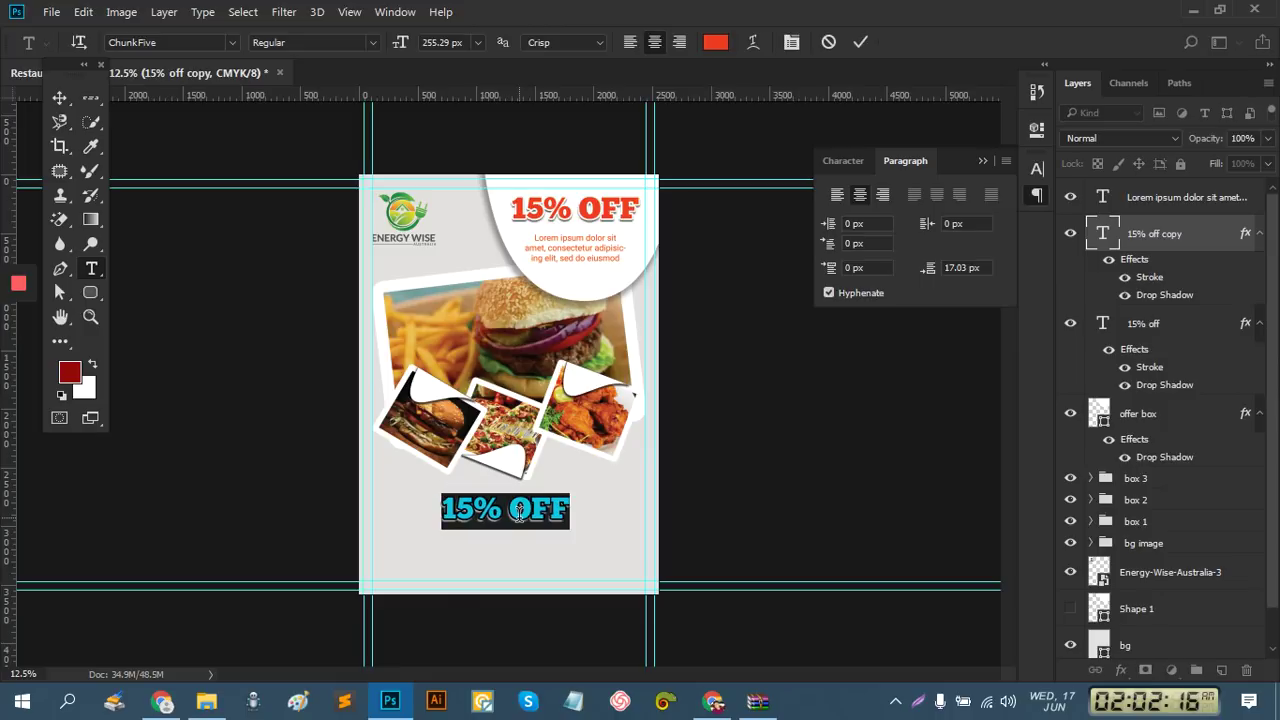
type("T")
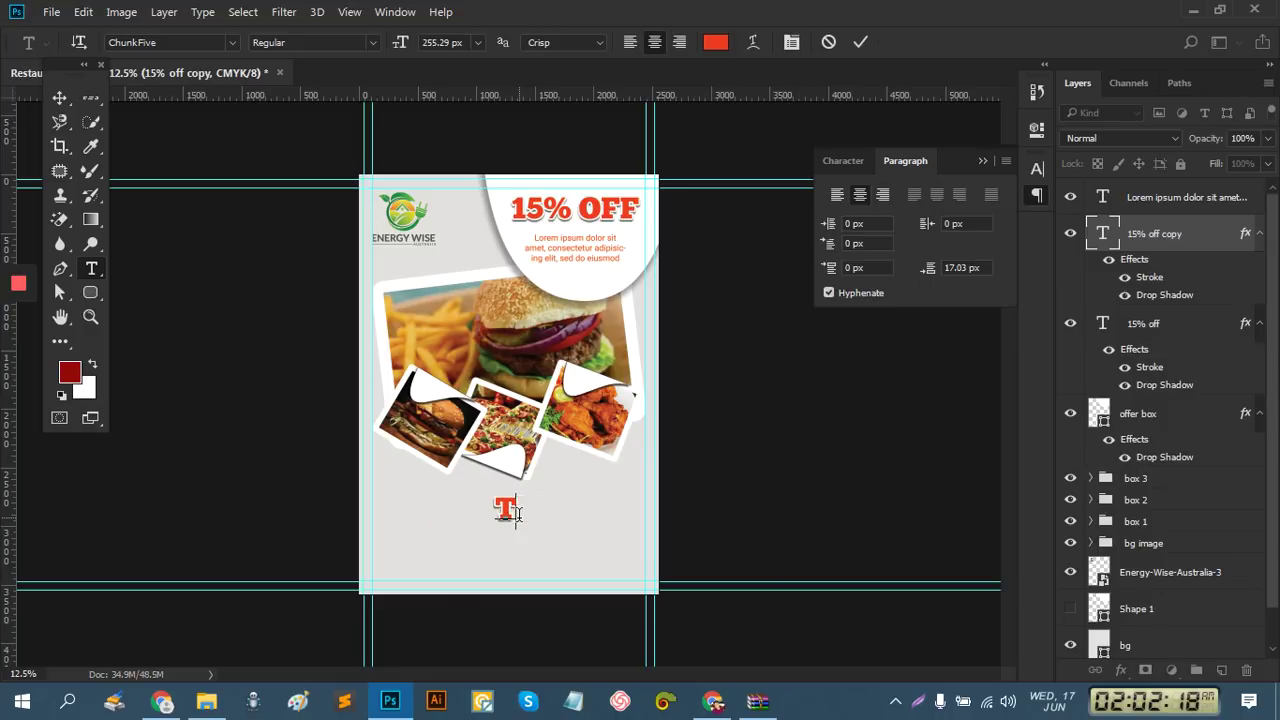
type("HE BEST")
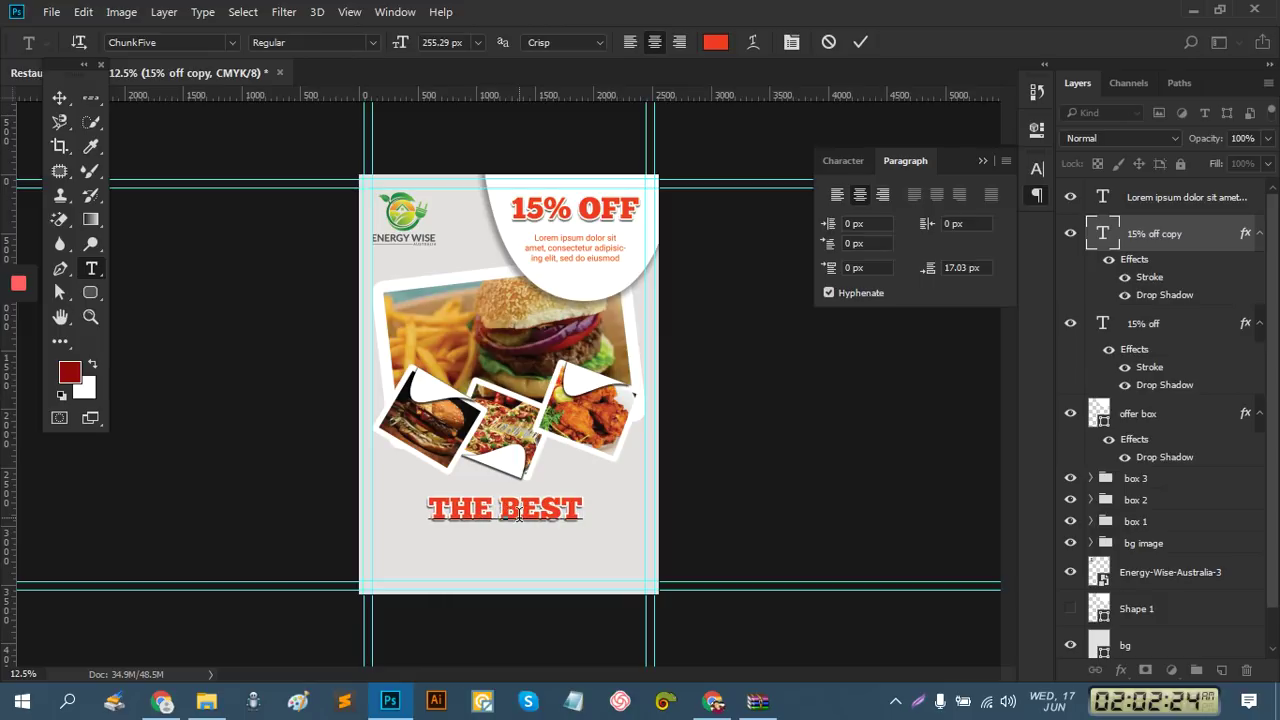
key("Return")
type("RE")
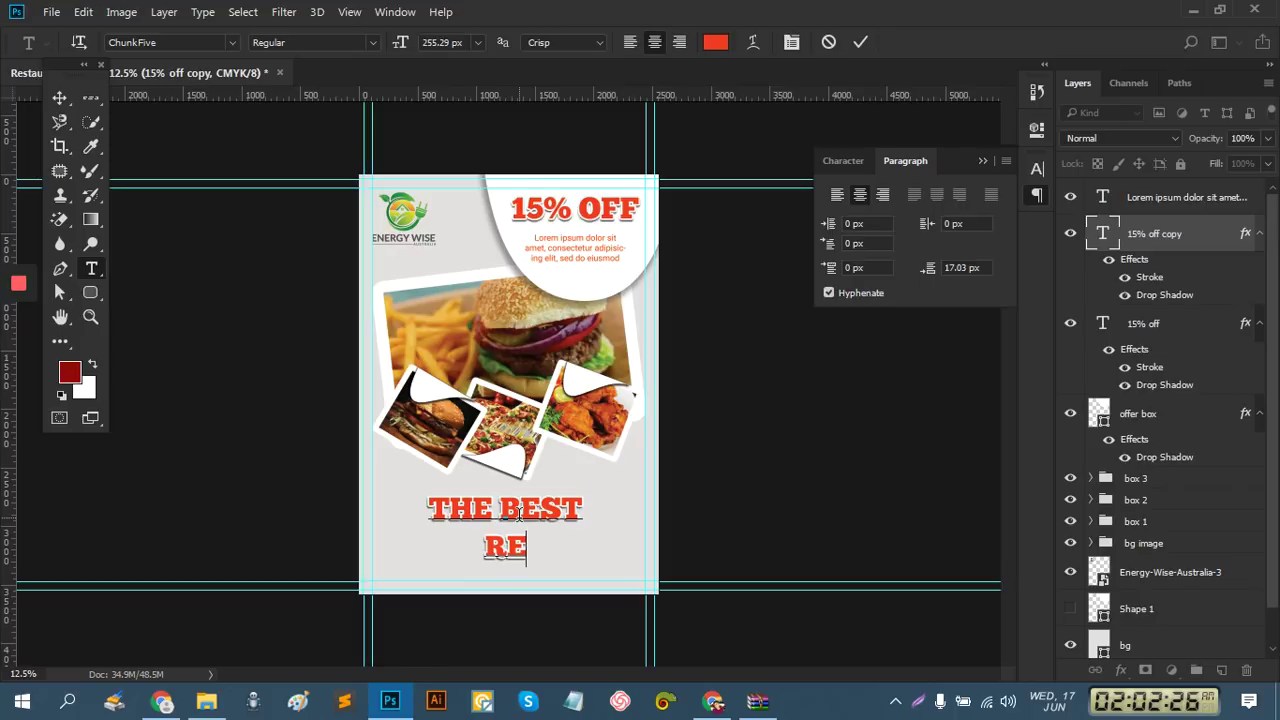
type("STAURANT")
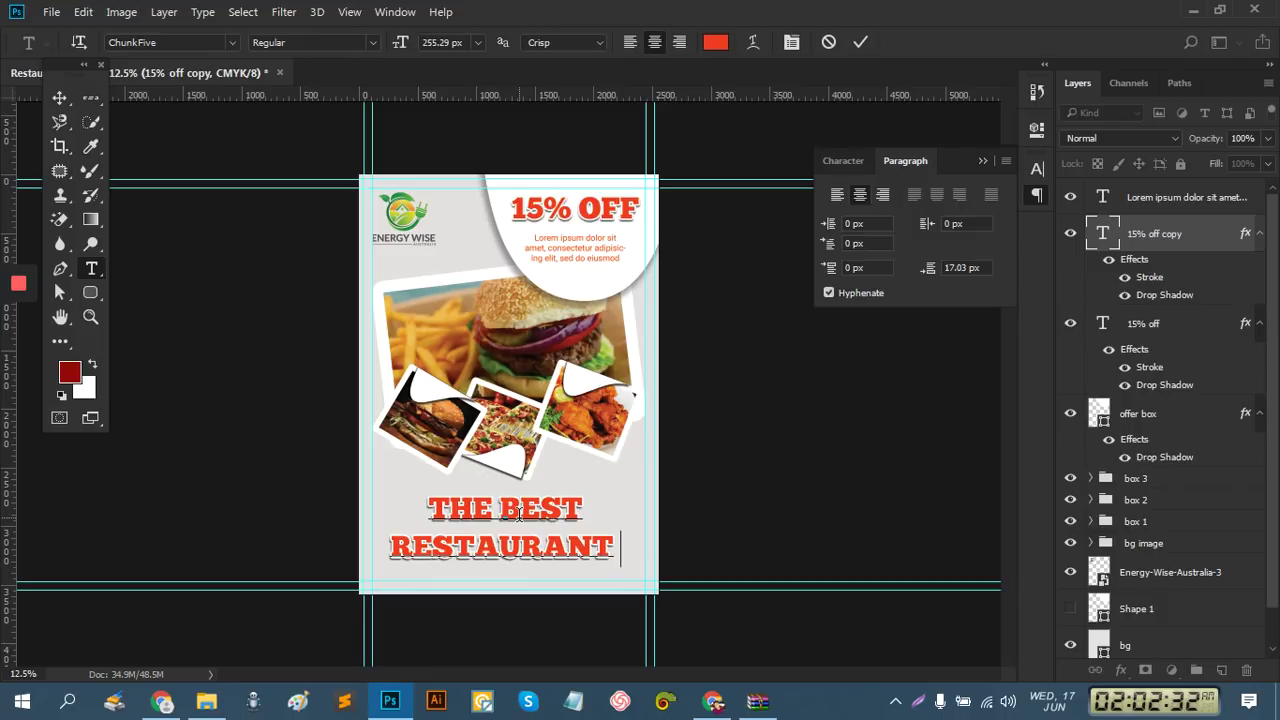
key("Return")
type("SL")
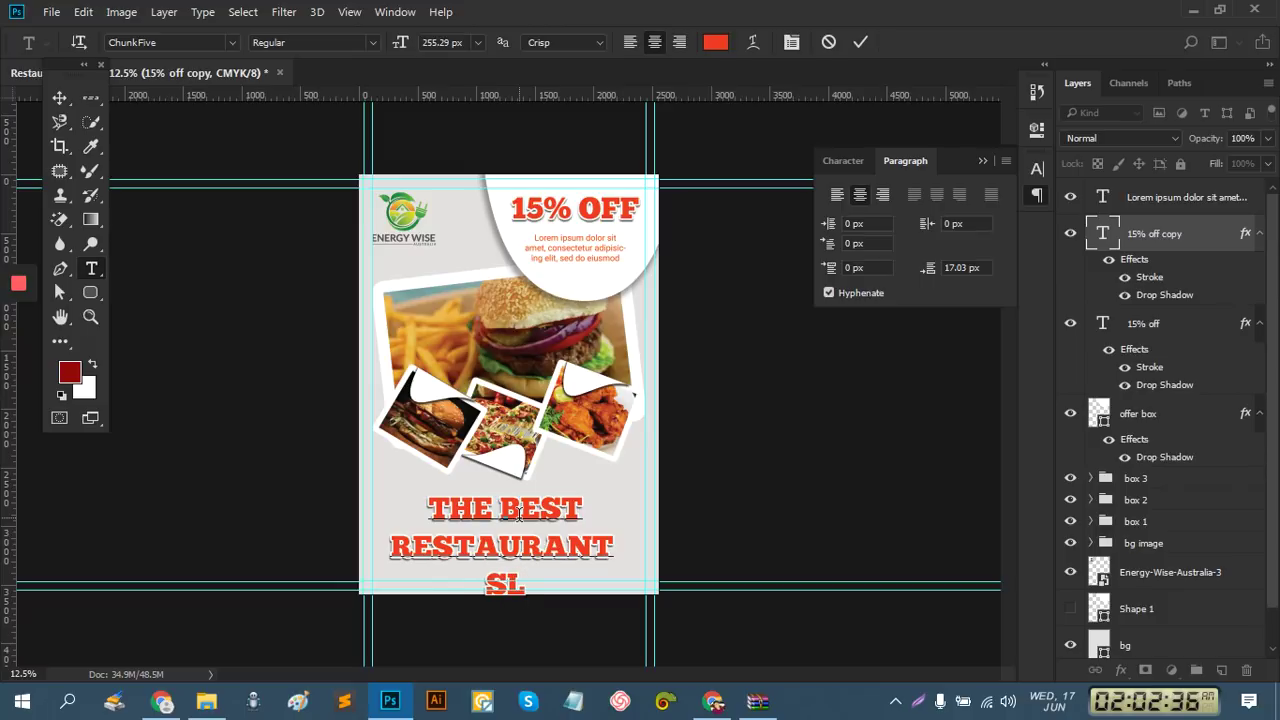
type("OGAN")
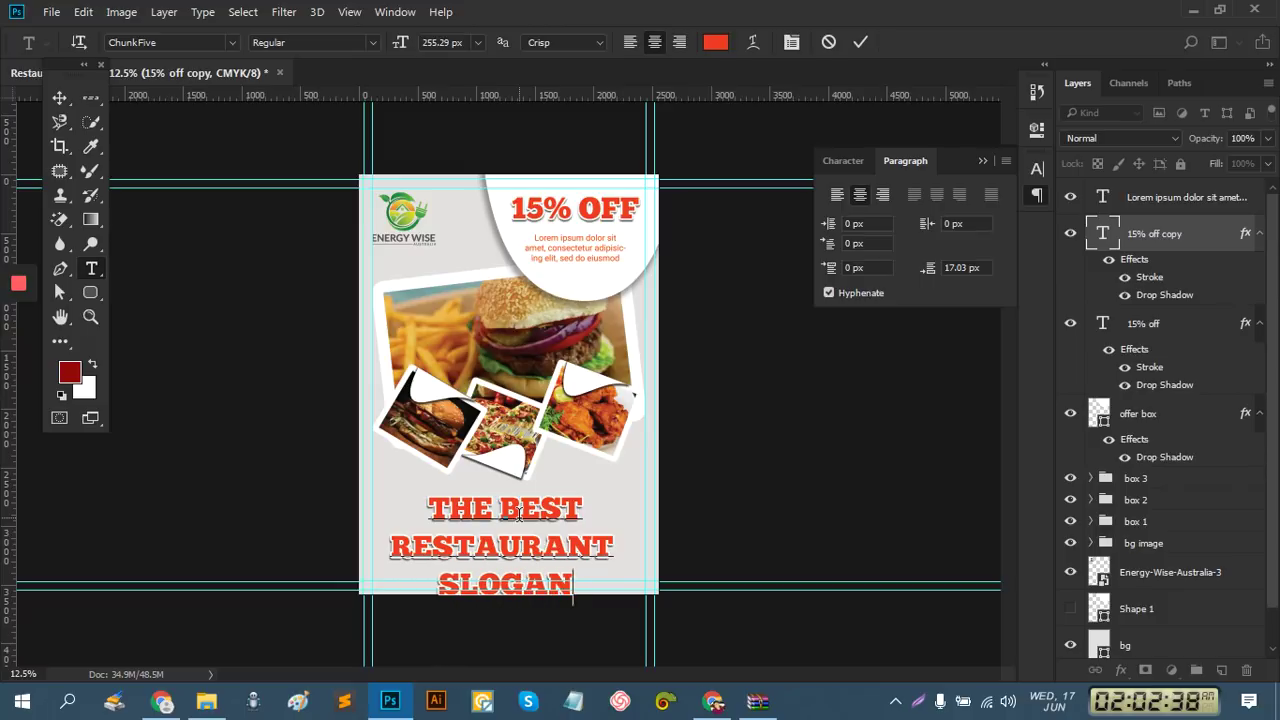
type(" GOSE HE")
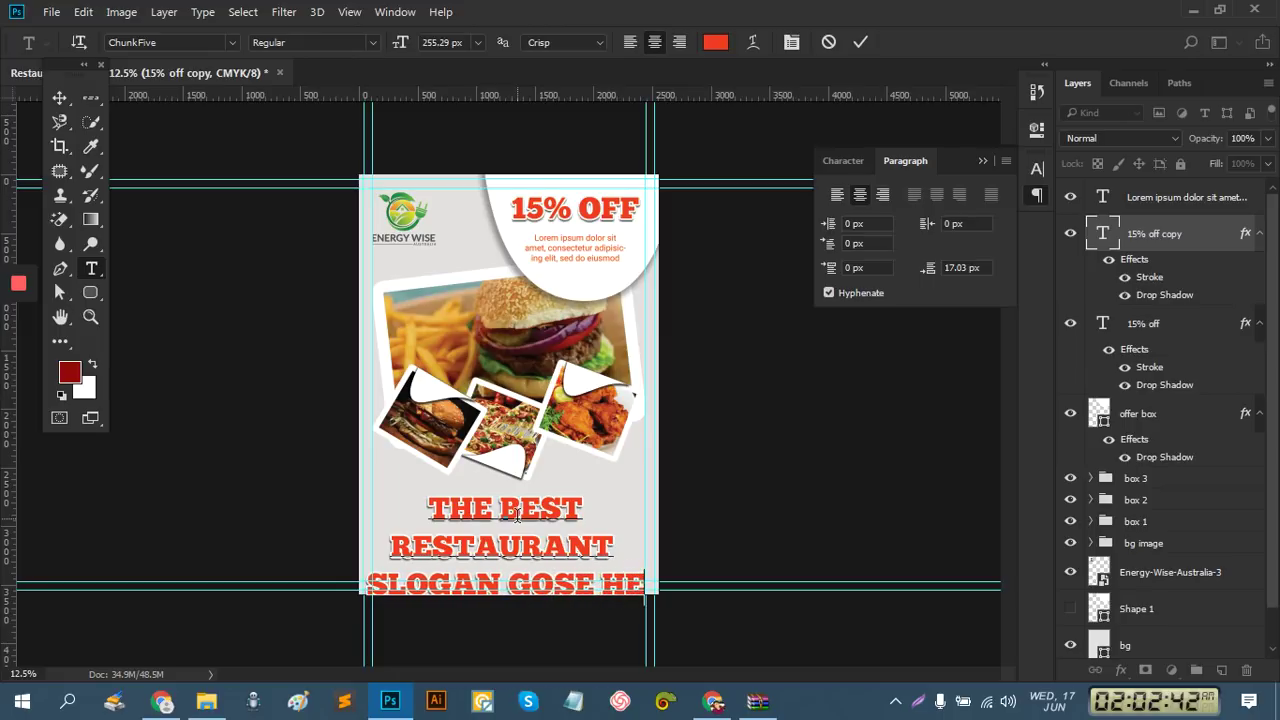
type("RE")
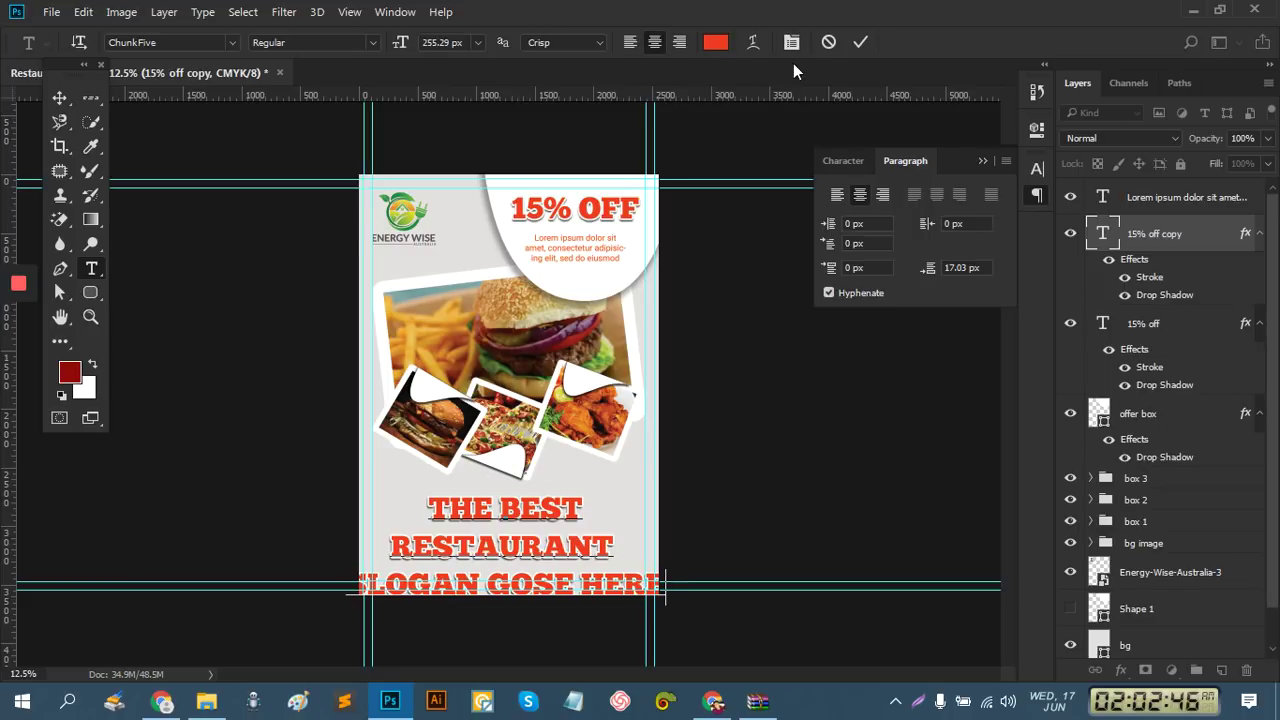
left_click(860, 44)
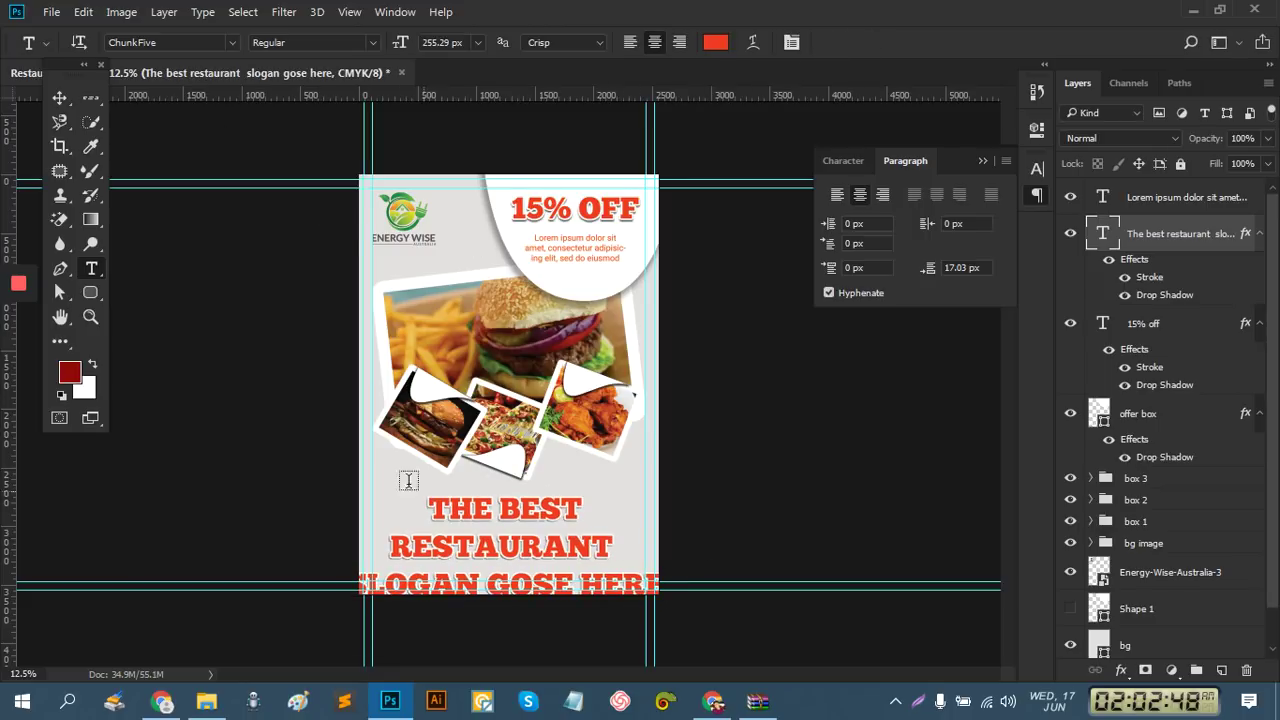
left_click(60, 97)
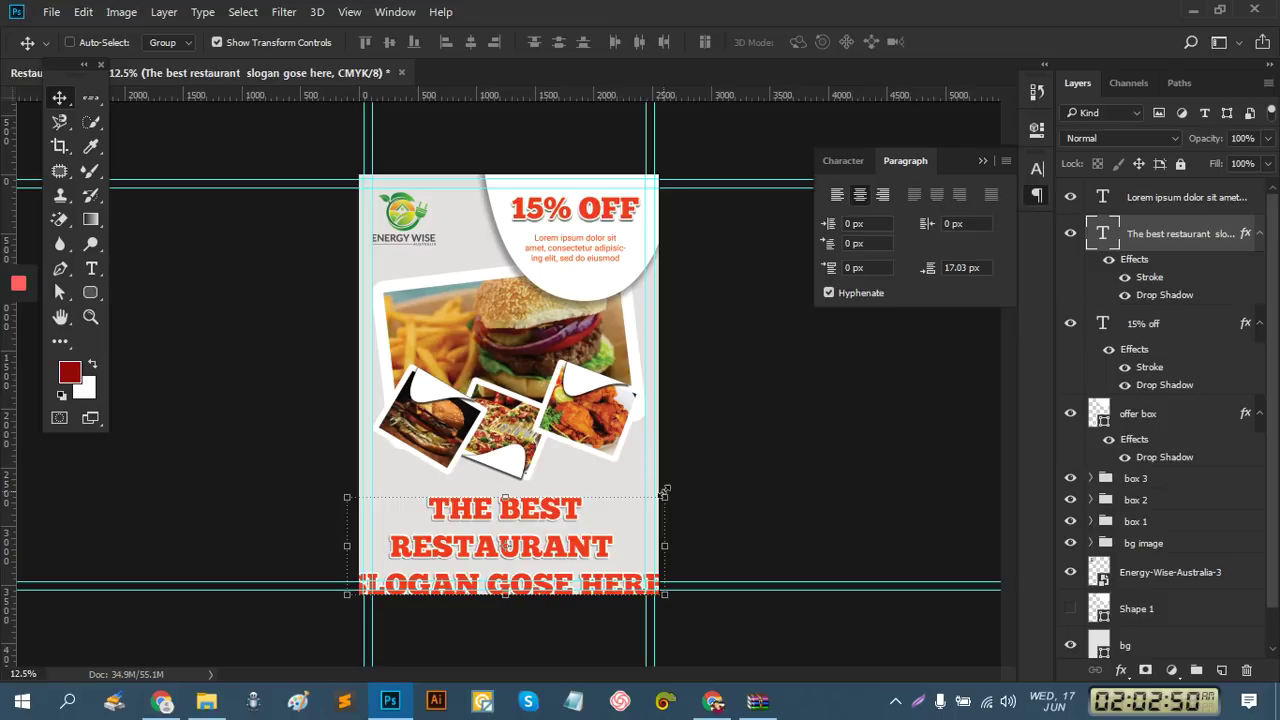
Scale the slogan down to fit the page and move it up
left_click_drag(658, 500, 623, 518)
left_click_drag(563, 549, 560, 526)
left_click(824, 47)
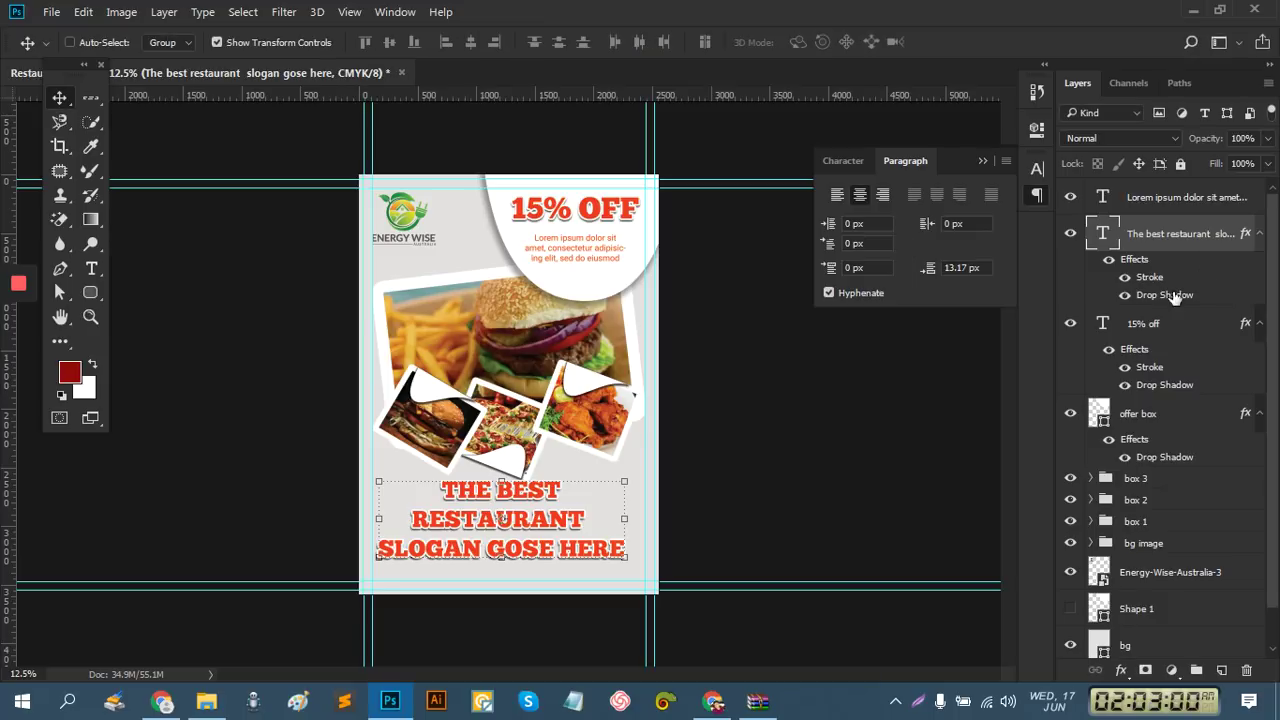
Scale the box 3, box 2 and box 1 photo groups together to about 93.6%
left_click(983, 160)
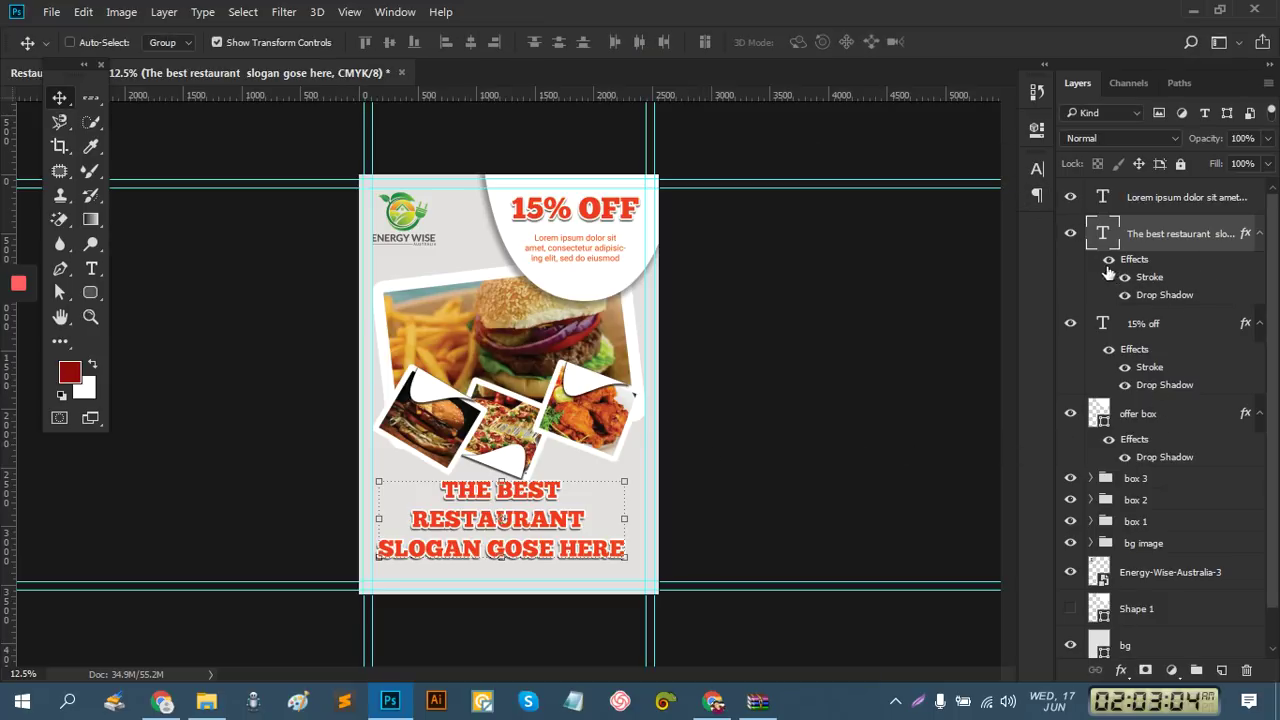
left_click(1145, 478)
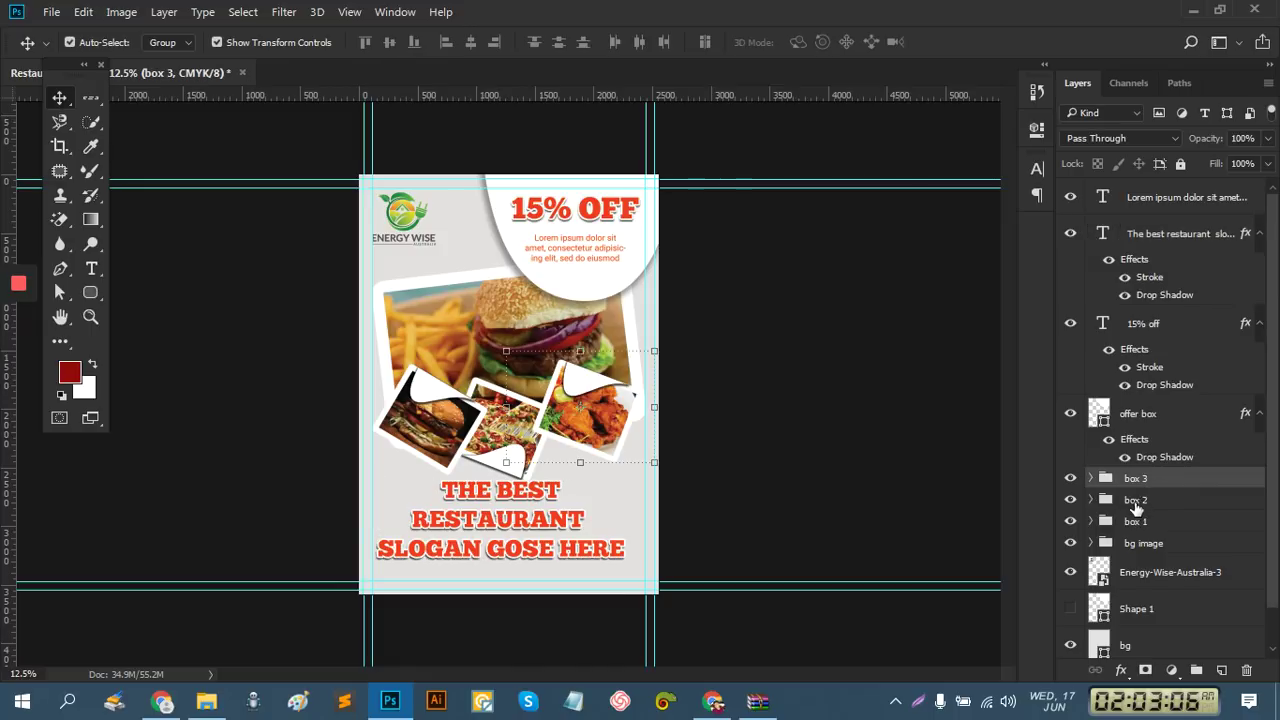
left_click(1140, 500, "shift")
left_click(1140, 523, "shift")
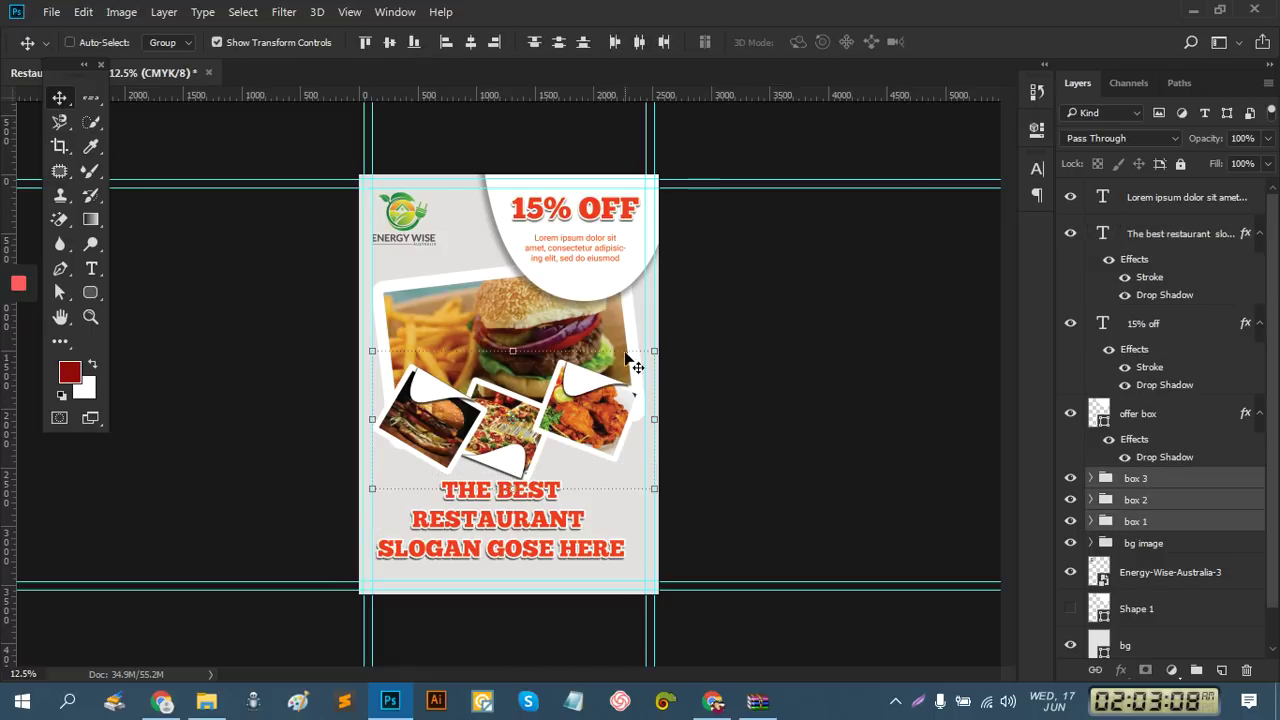
left_click_drag(652, 352, 636, 360)
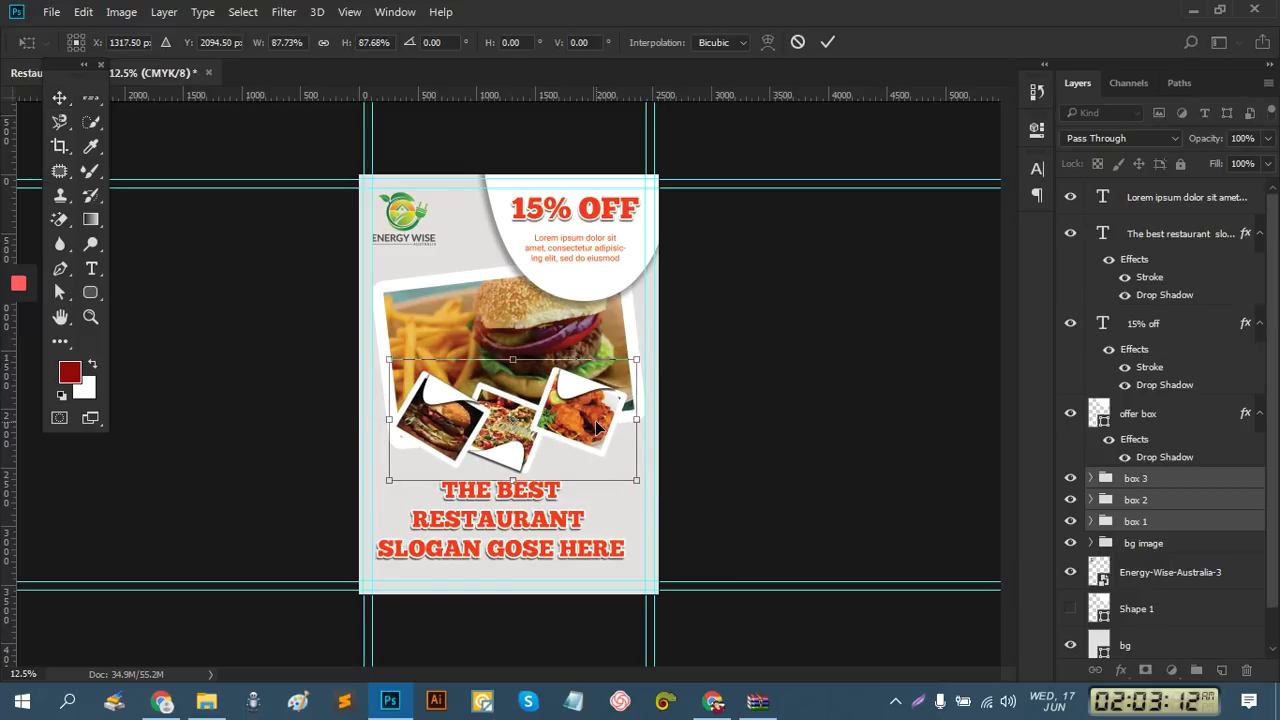
left_click_drag(640, 487, 645, 488)
left_click_drag(600, 438, 600, 438)
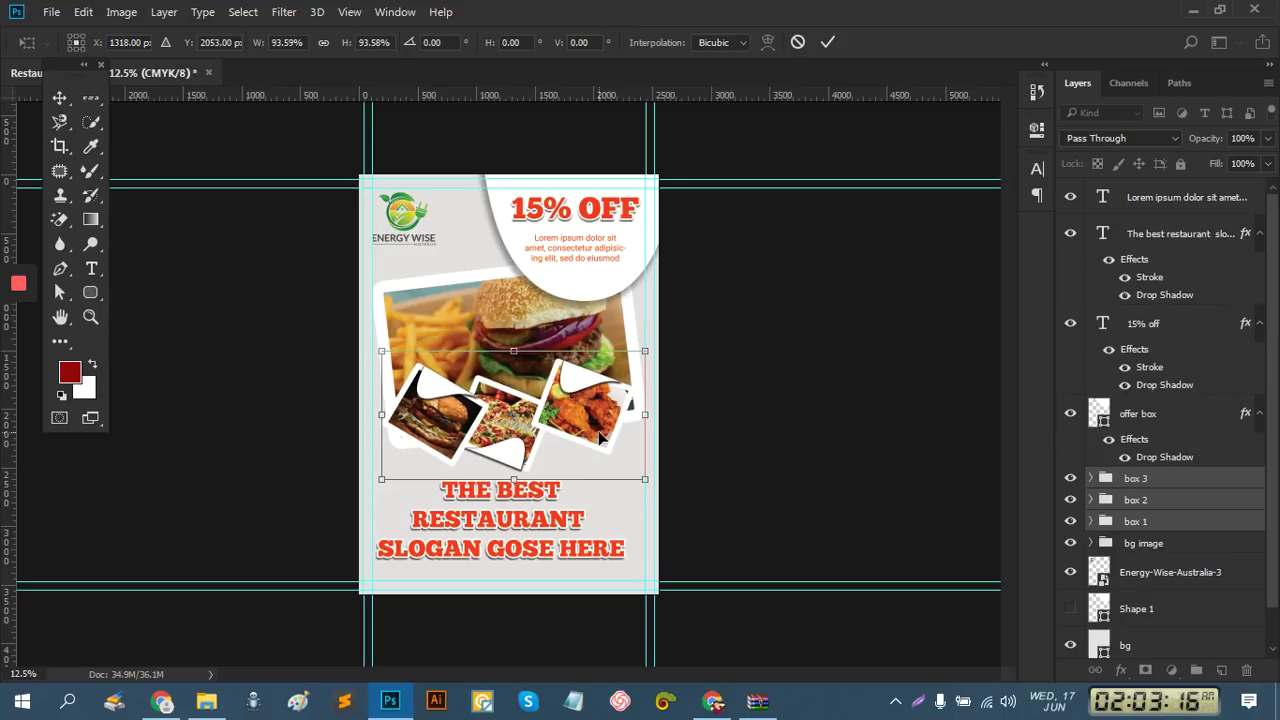
left_click(827, 48)
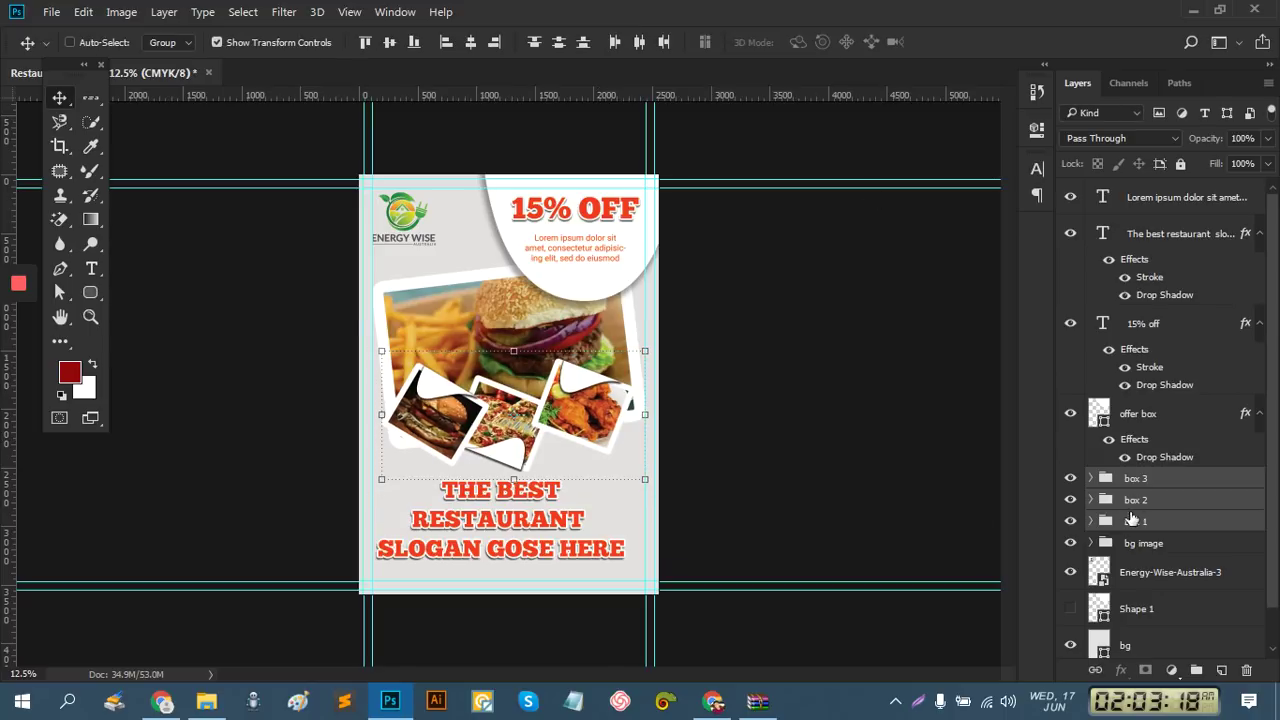
Nudge the slogan up and right, then align it horizontally centred with the Background
left_click(1184, 199)
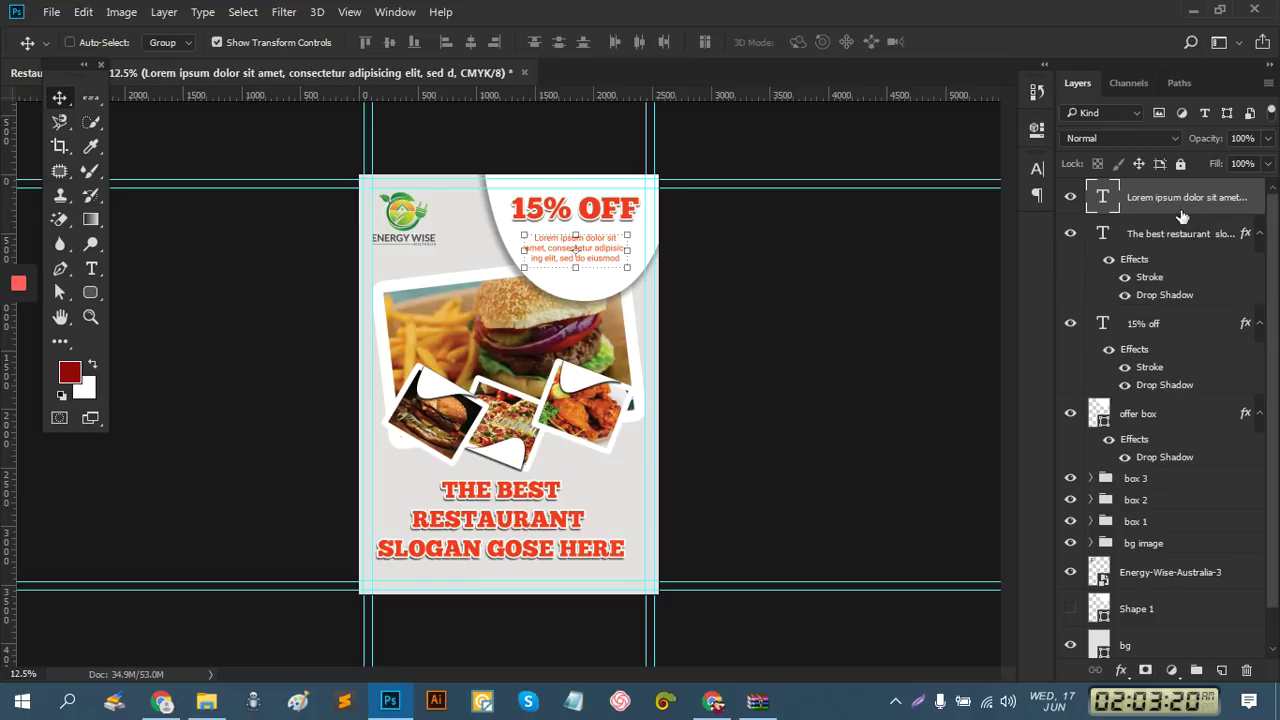
left_click(1180, 236)
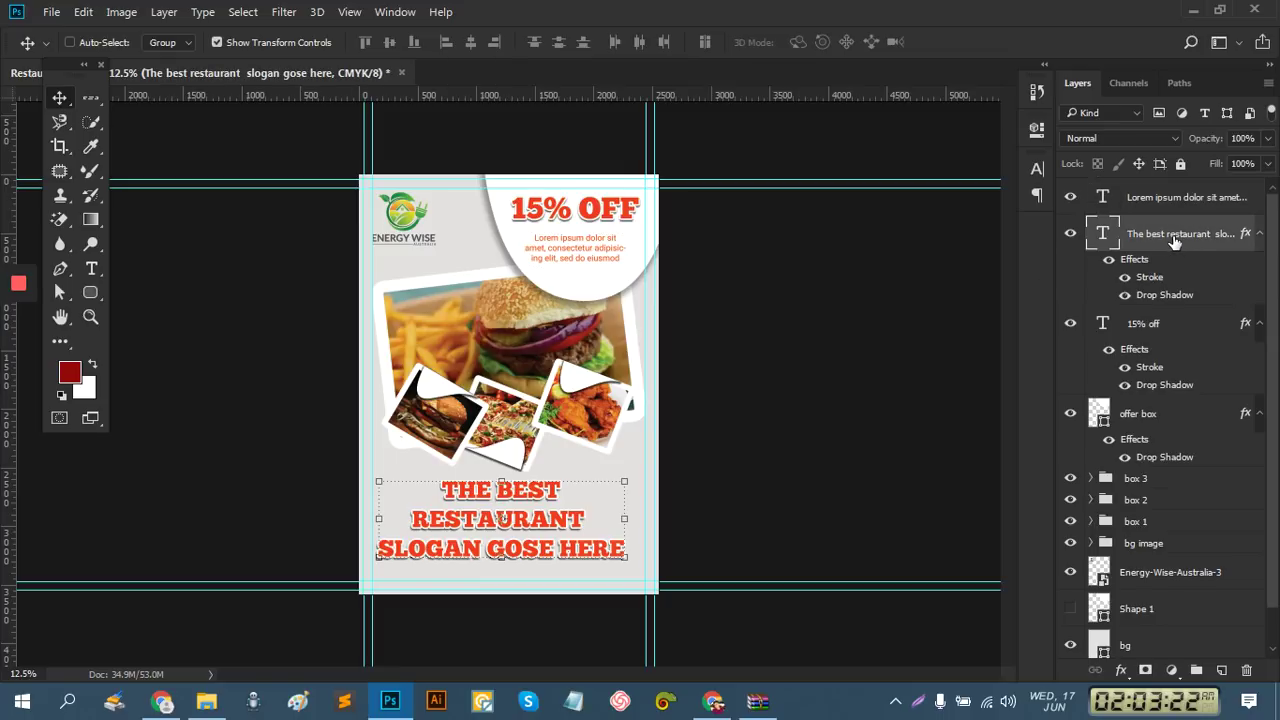
key("shift+Up")
key("shift+Up")
key("shift+Up")
key("shift+Up")
key("shift+Up")
key("shift+Up")
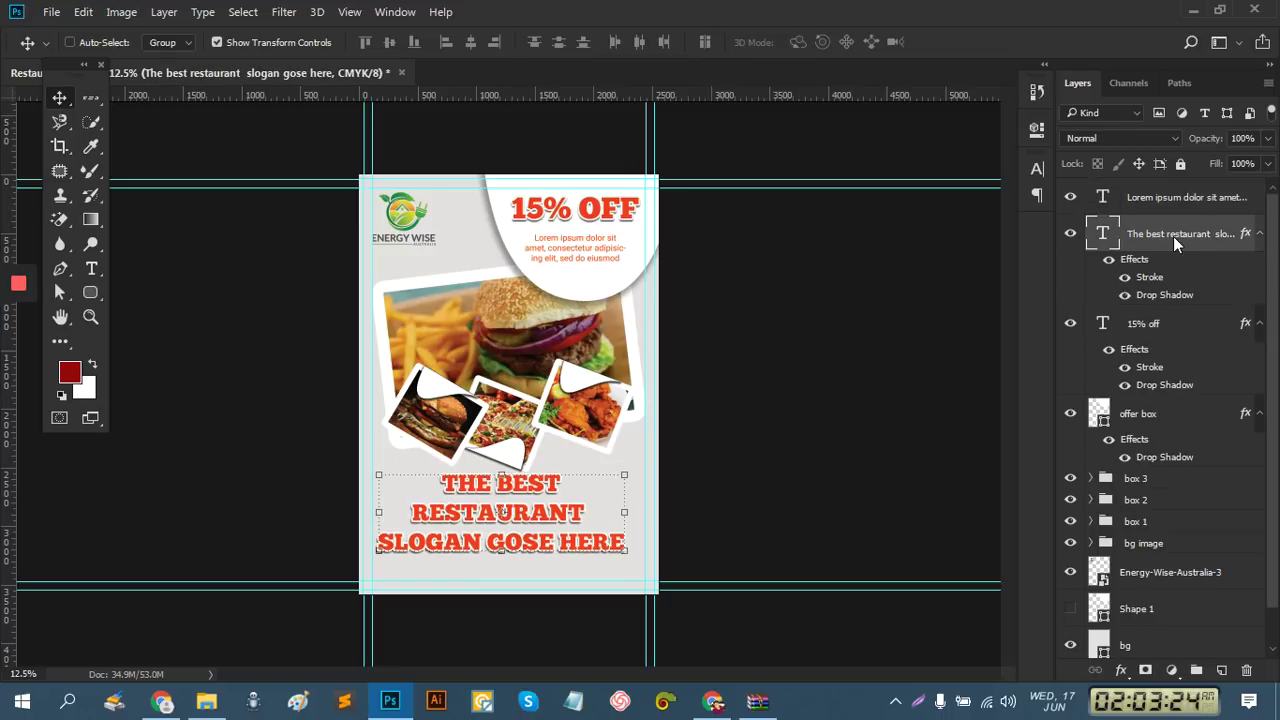
key("shift+Right")
key("shift+Right")
key("shift+Right")
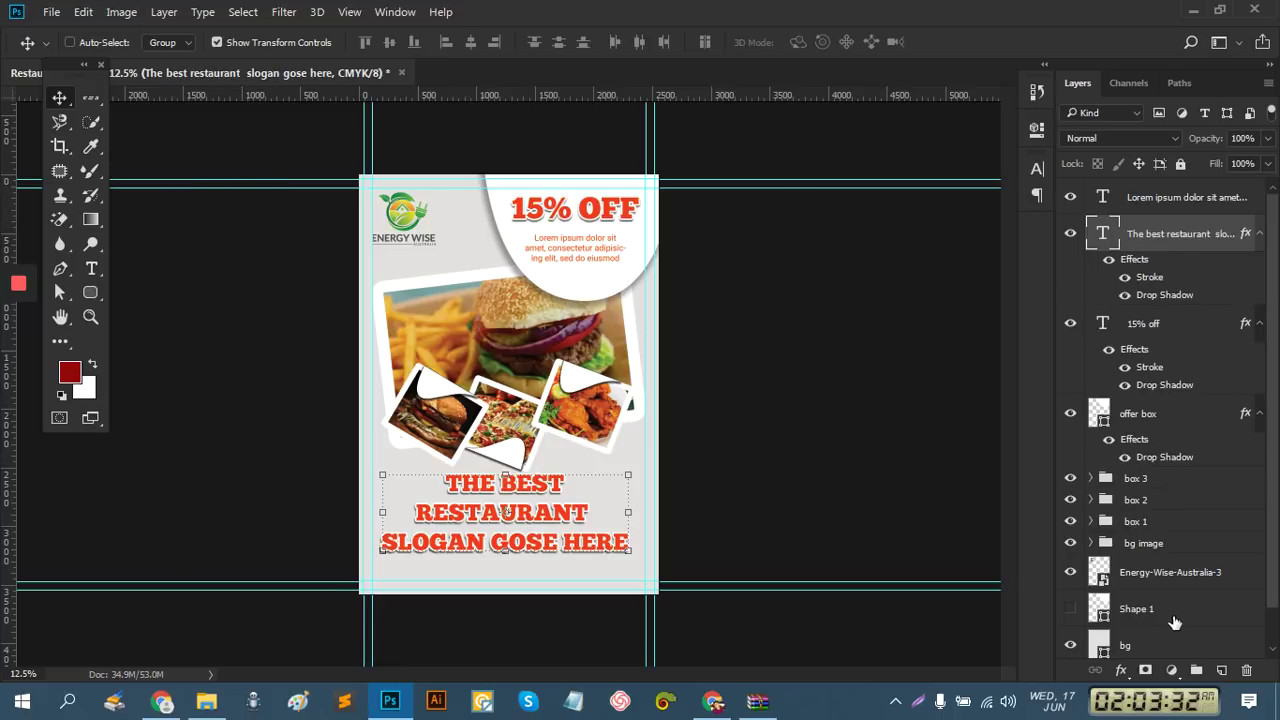
scroll(1178, 605, "down", 2)
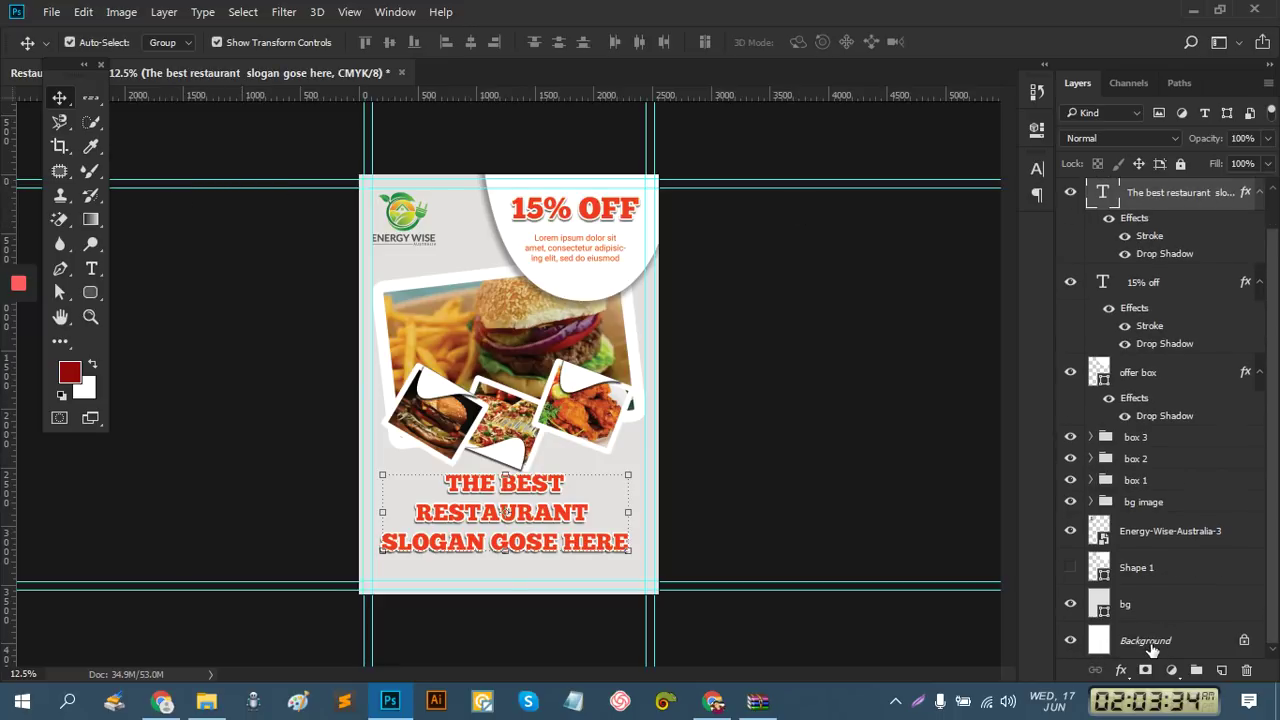
left_click(1152, 644)
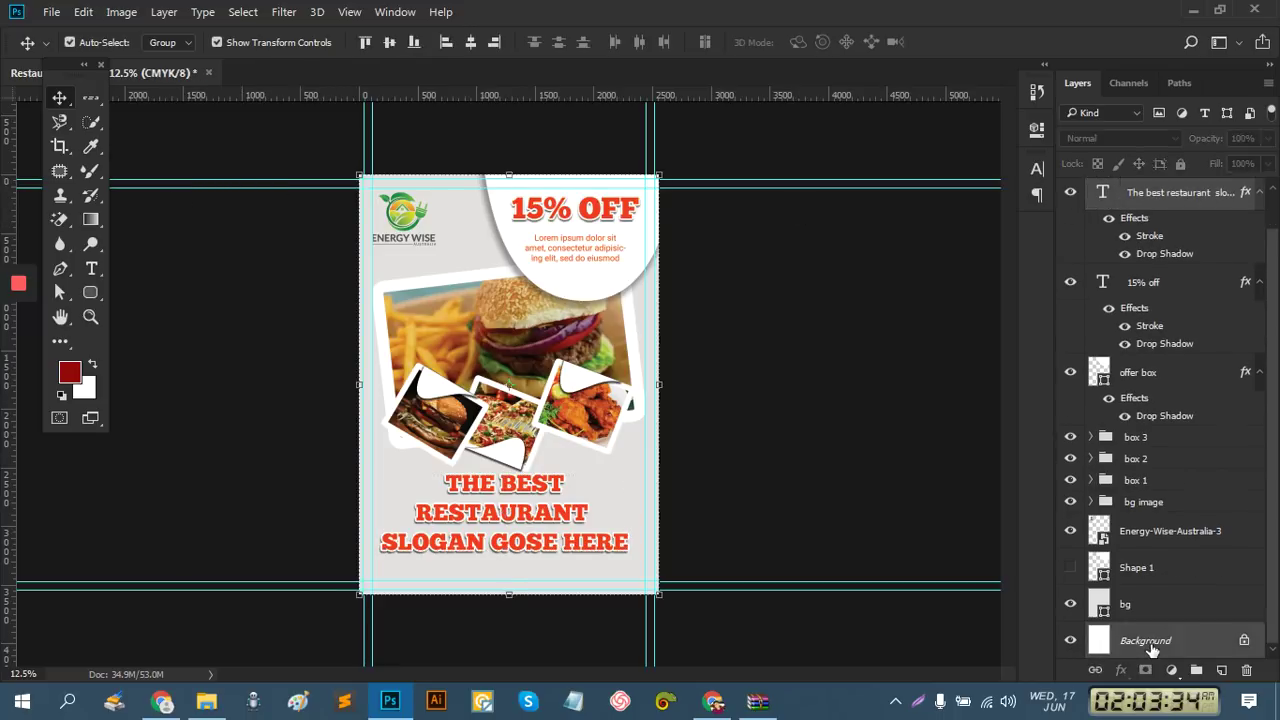
left_click(471, 41)
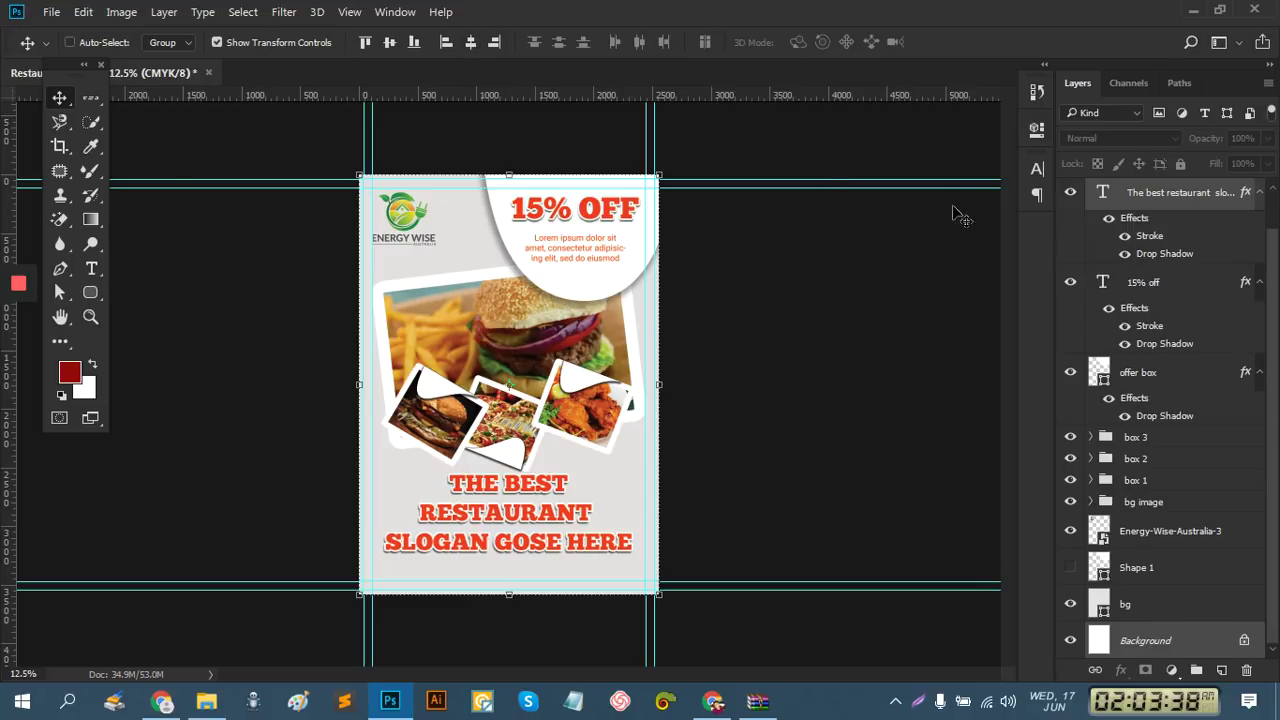
Make a rectangular selection around the slogan, clear it, and zoom in on that area
left_click(1165, 197)
left_click(90, 100)
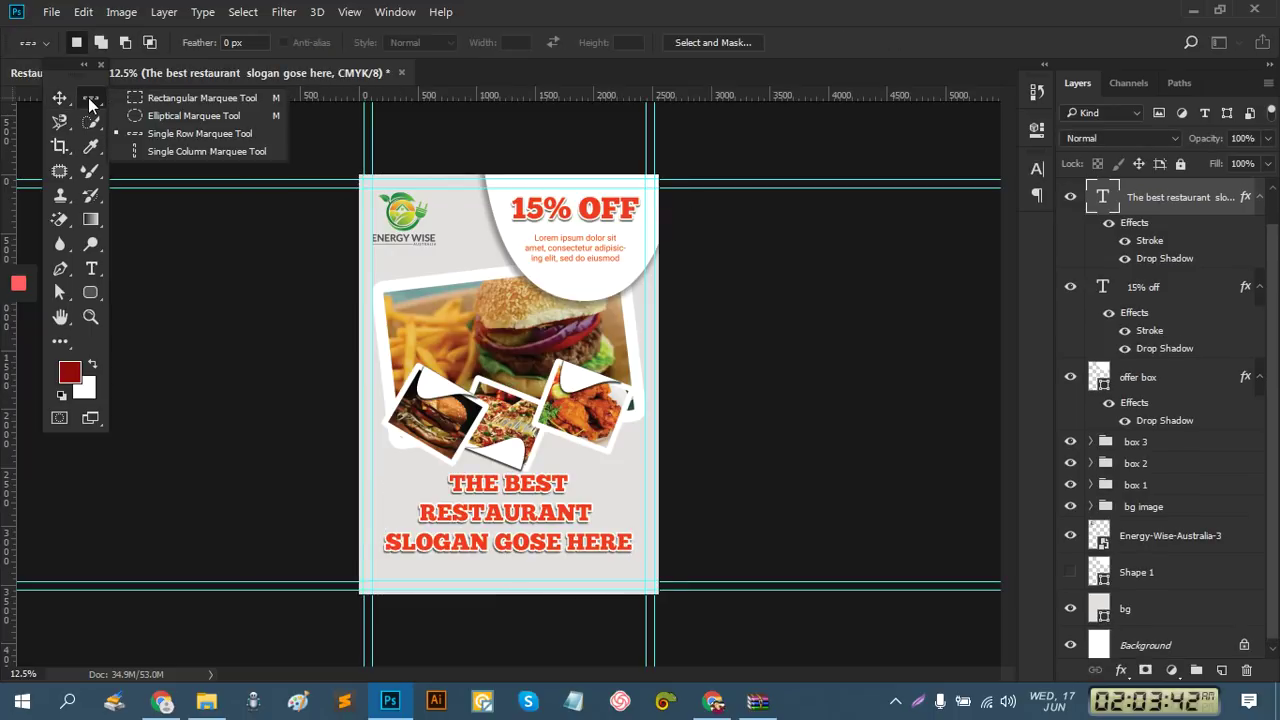
left_click(165, 100)
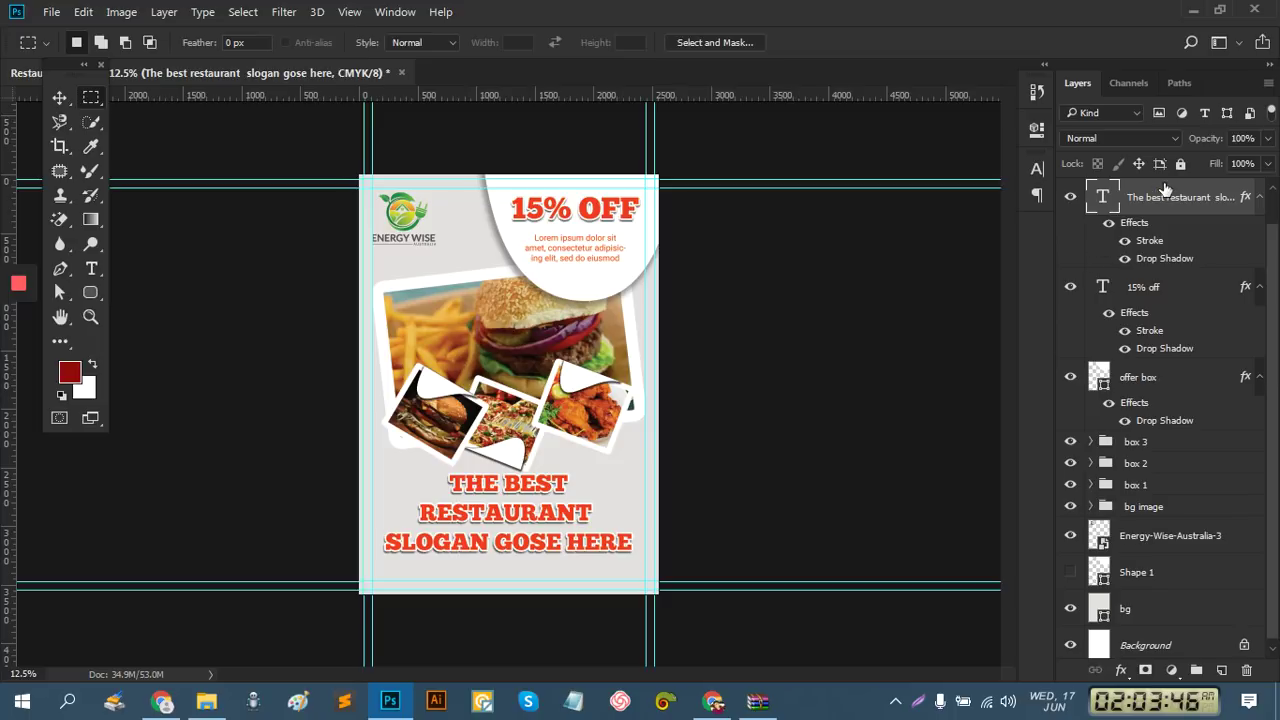
left_click_drag(360, 462, 653, 591)
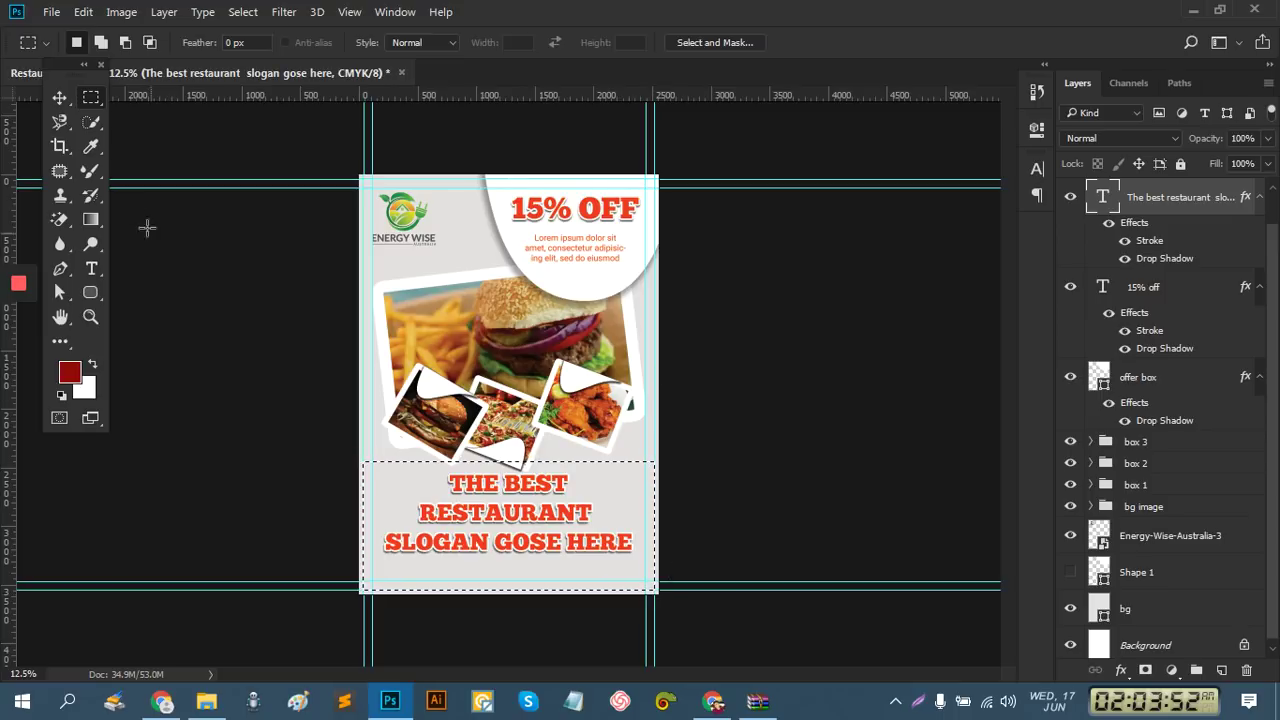
left_click(59, 98)
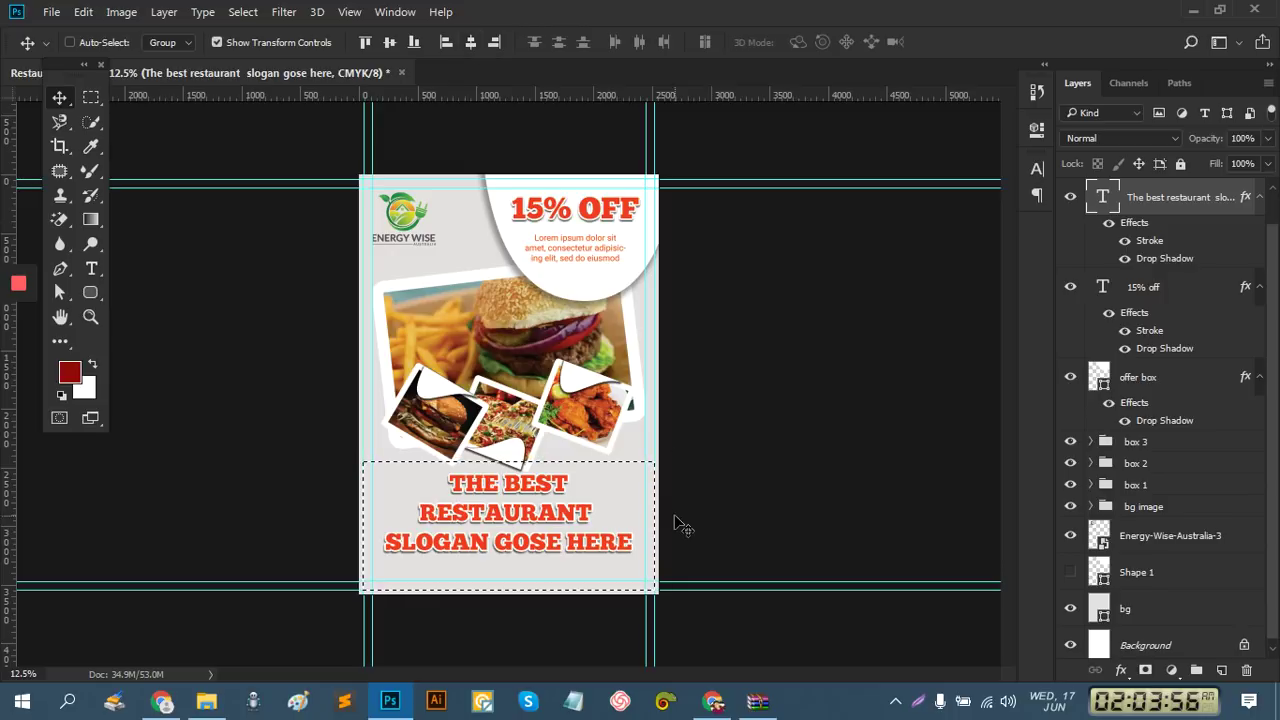
key("ctrl+d")
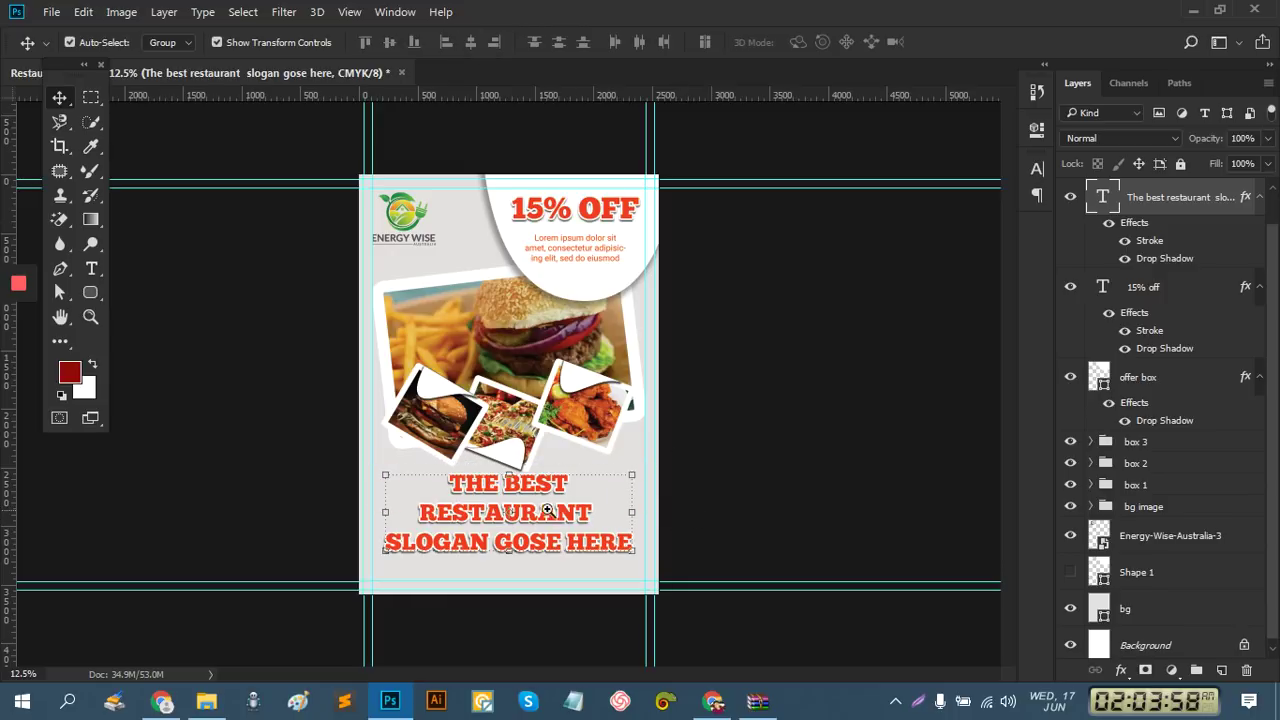
key("ctrl+plus")
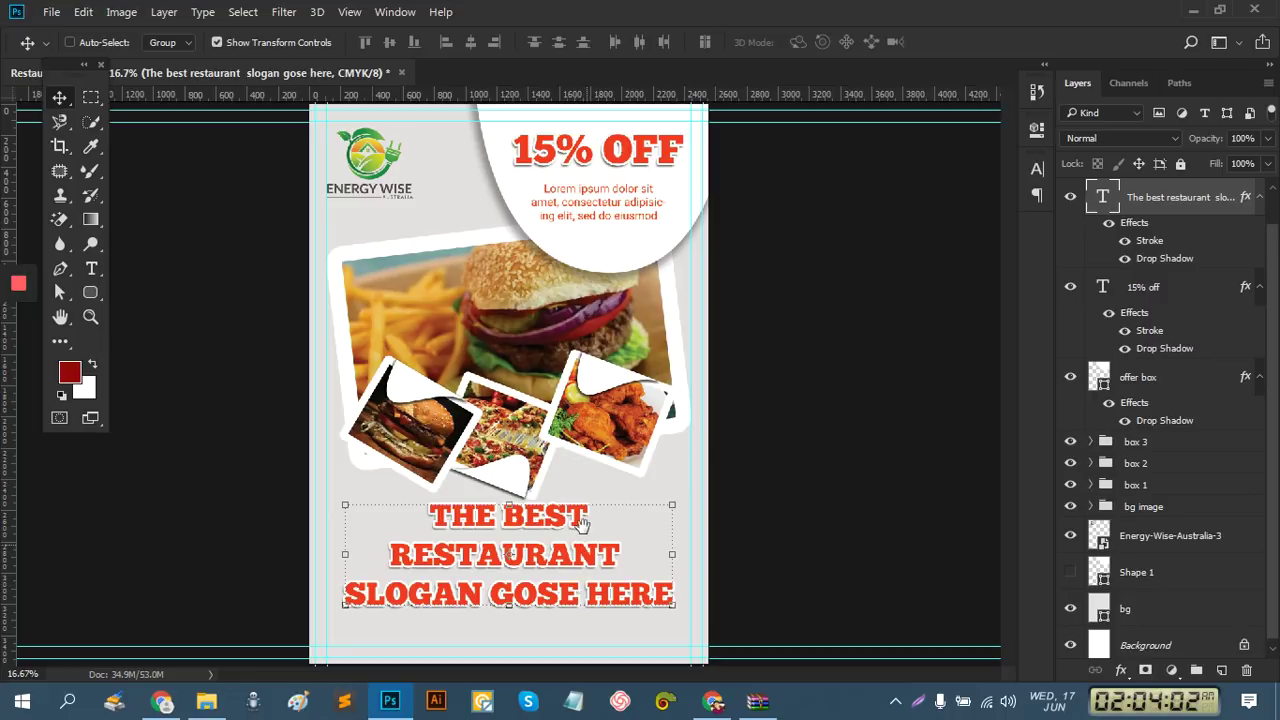
key("ctrl+plus")
scroll(551, 565, "down", 4)
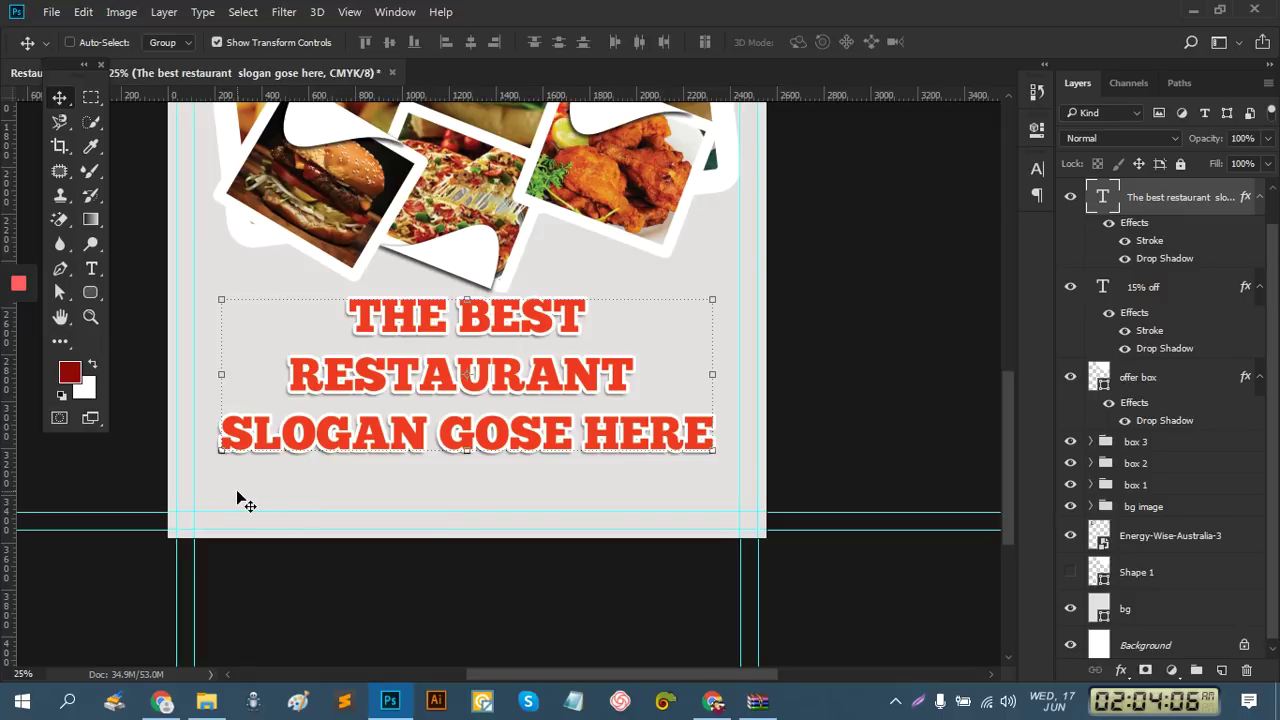
Draw a dark red rectangle bar across the flyer's bottom edge
left_click_drag(90, 292, 129, 297)
left_click(129, 297)
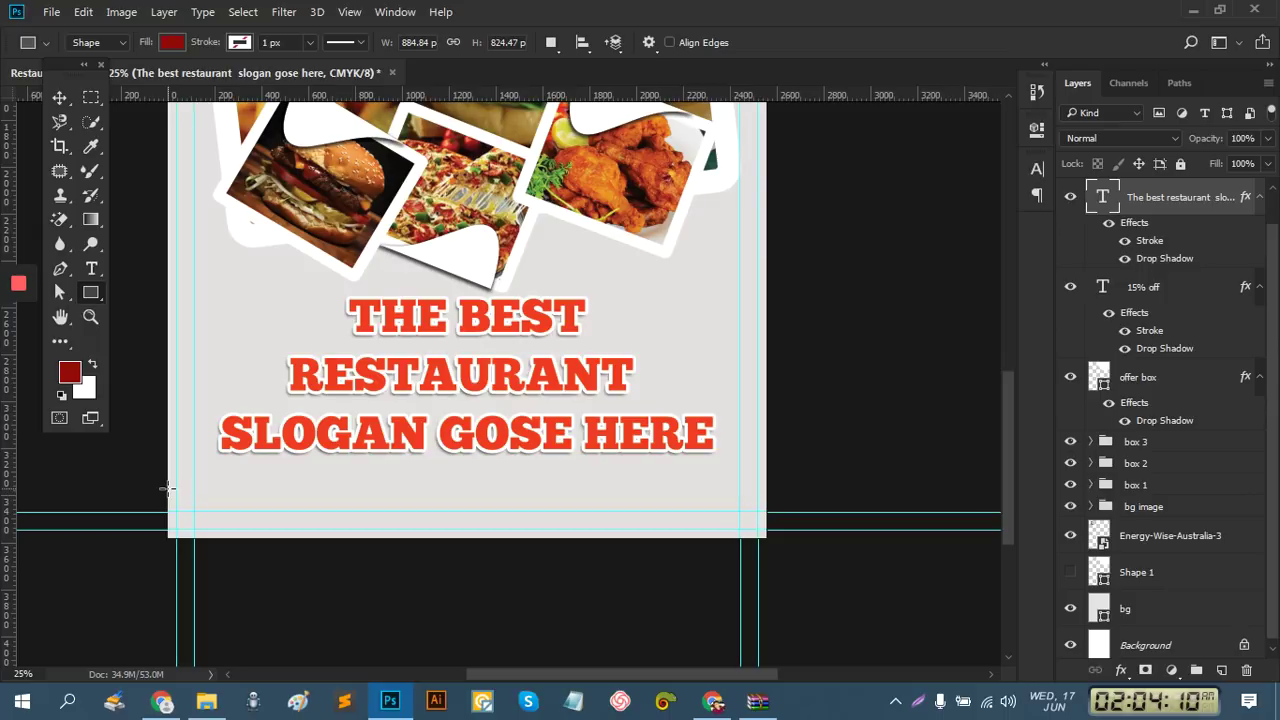
left_click_drag(166, 489, 766, 530)
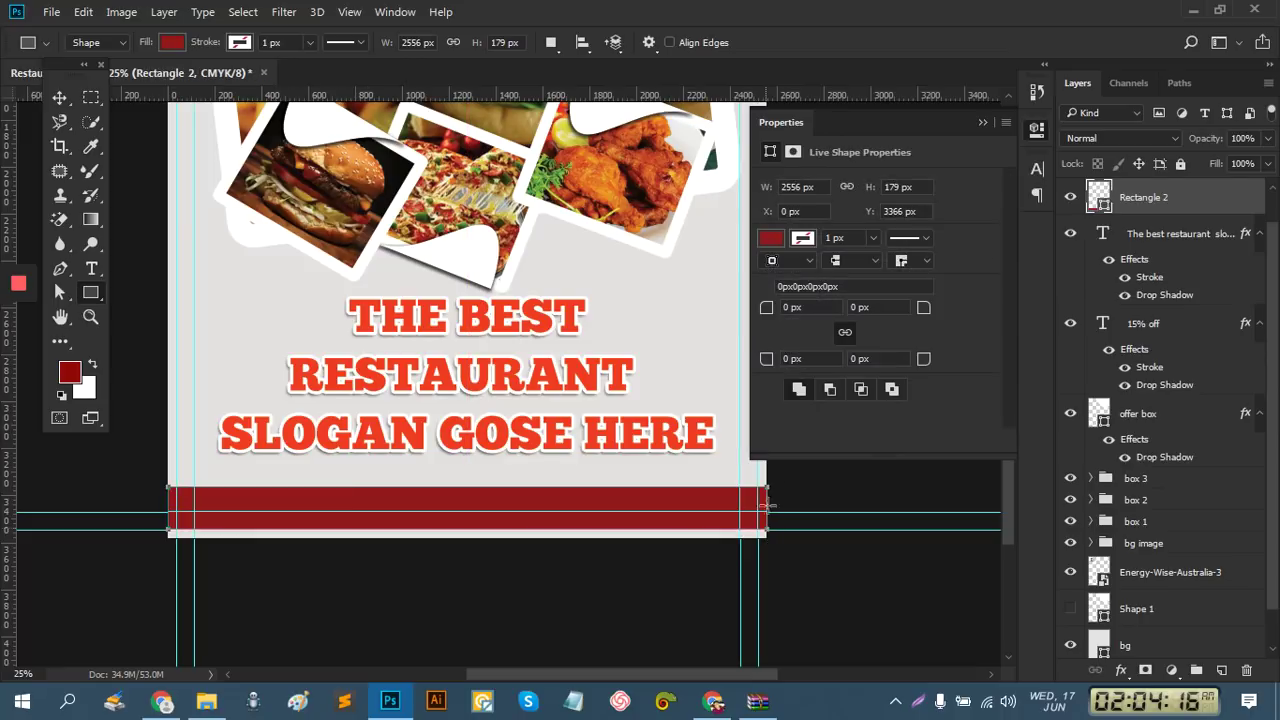
left_click(982, 123)
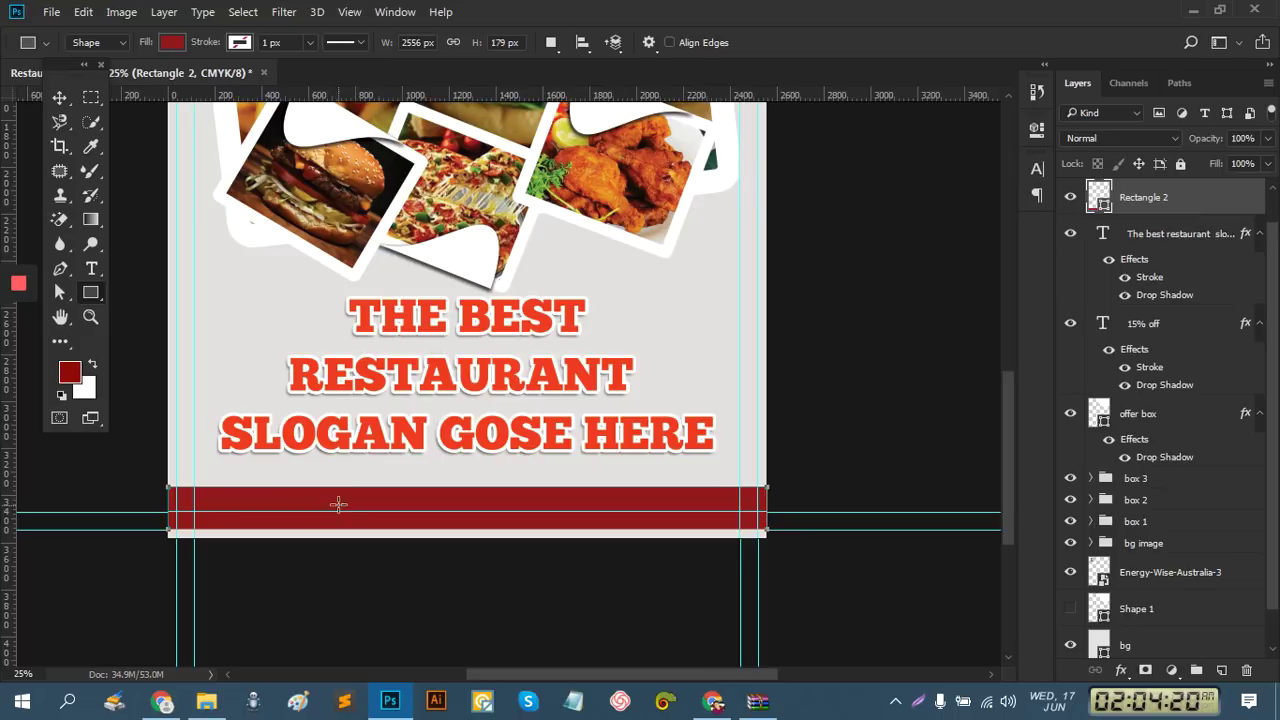
Resize the red bar to a third of the width at bottom-left and duplicate it rightward
left_click(59, 97)
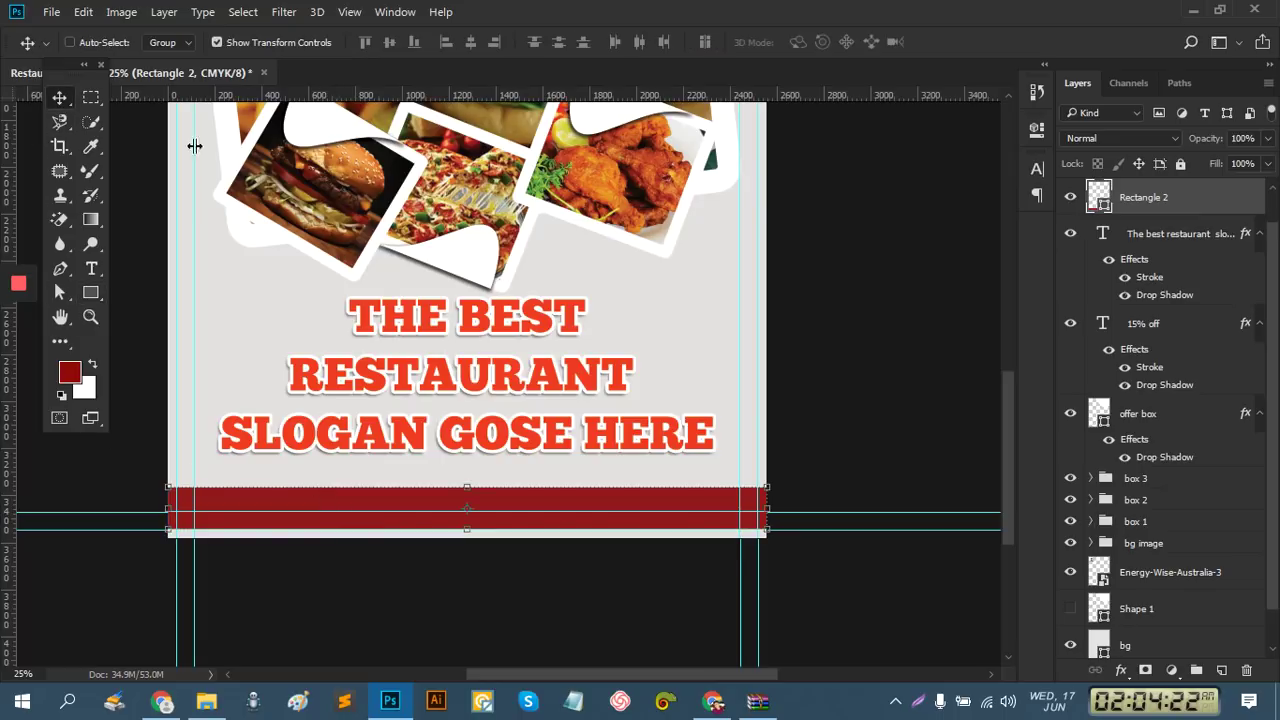
key("ctrl+t")
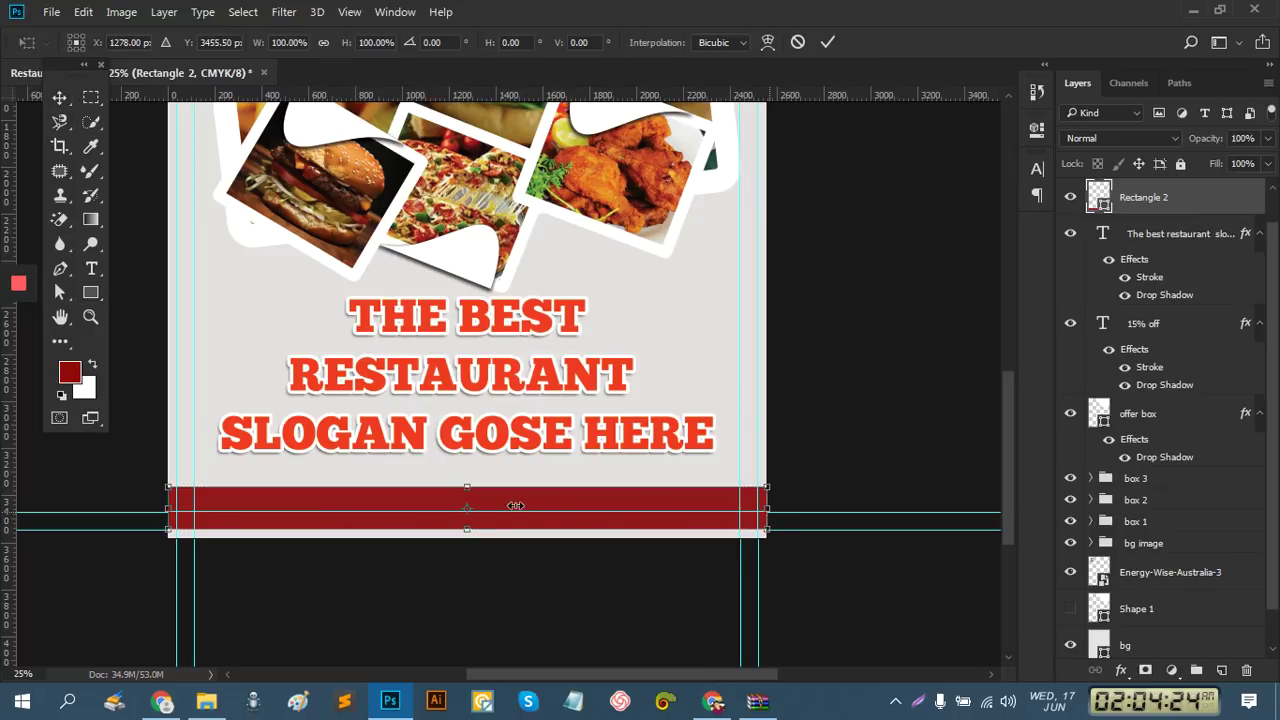
left_click_drag(473, 512, 375, 516)
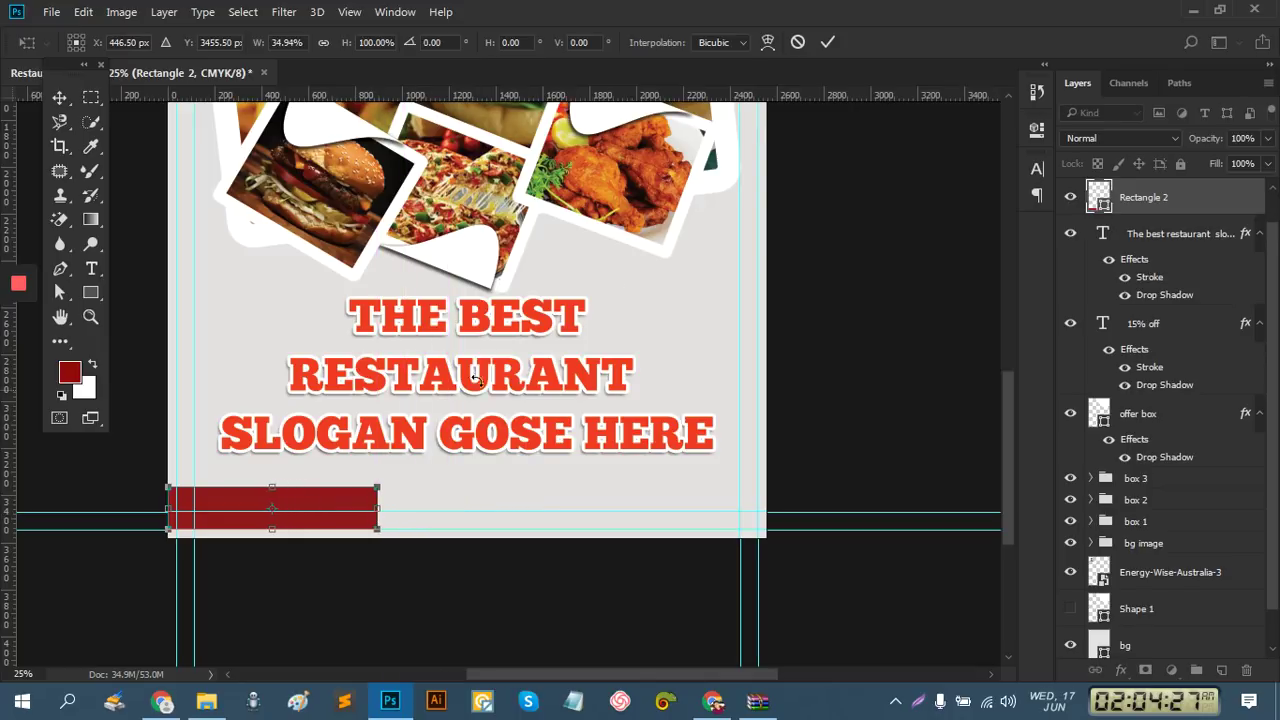
left_click(824, 45)
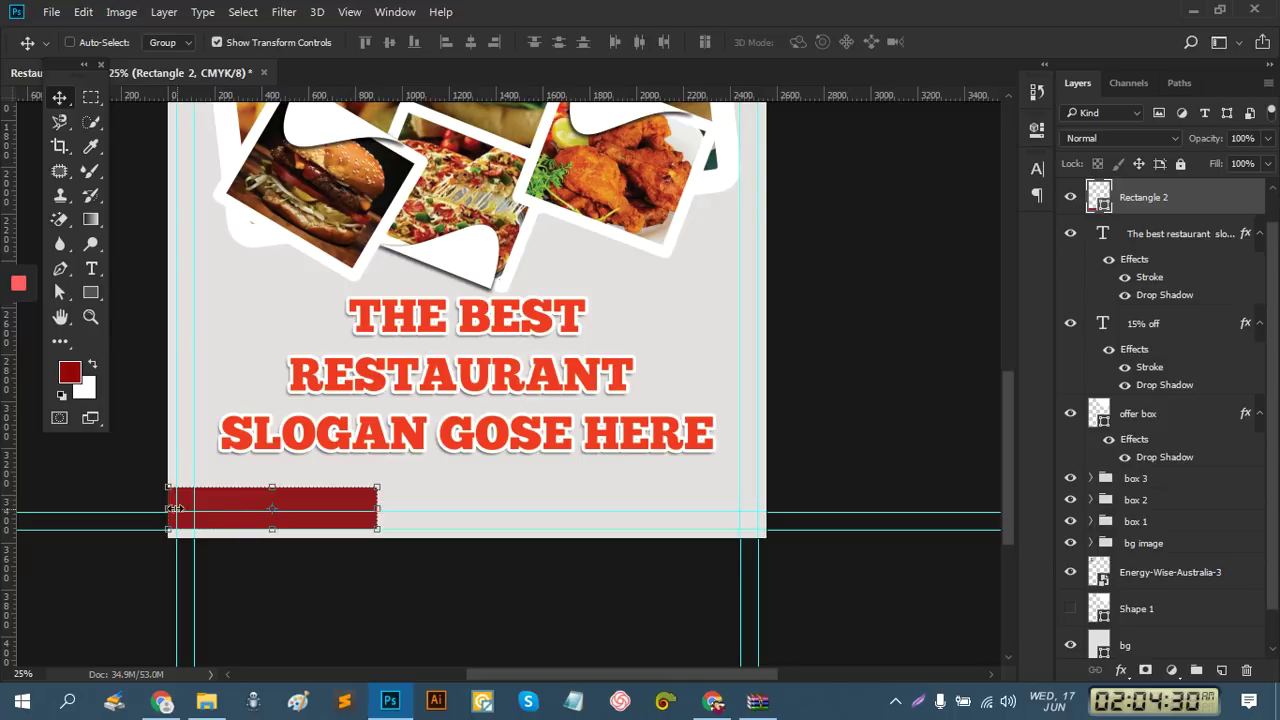
left_click_drag(167, 508, 176, 508)
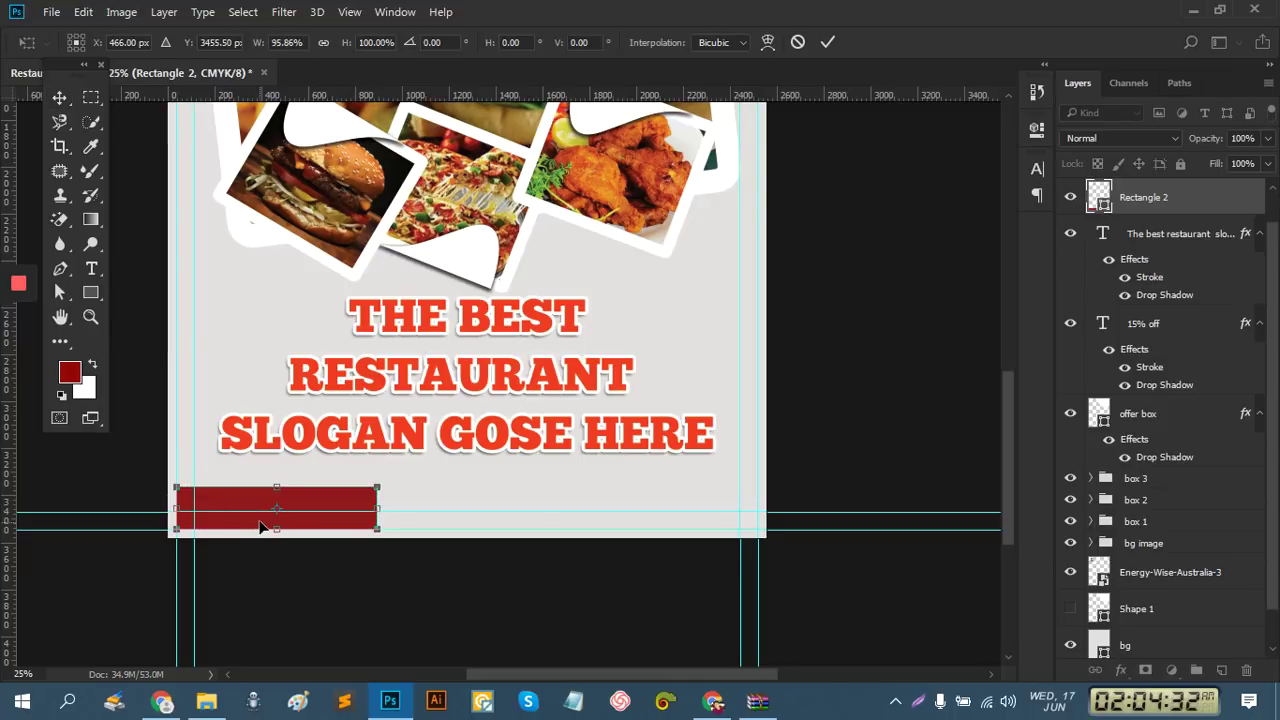
mouse_move(276, 508)
left_mouse_down()
mouse_move(408, 517)
mouse_move(268, 507)
left_mouse_up()
left_click(828, 42)
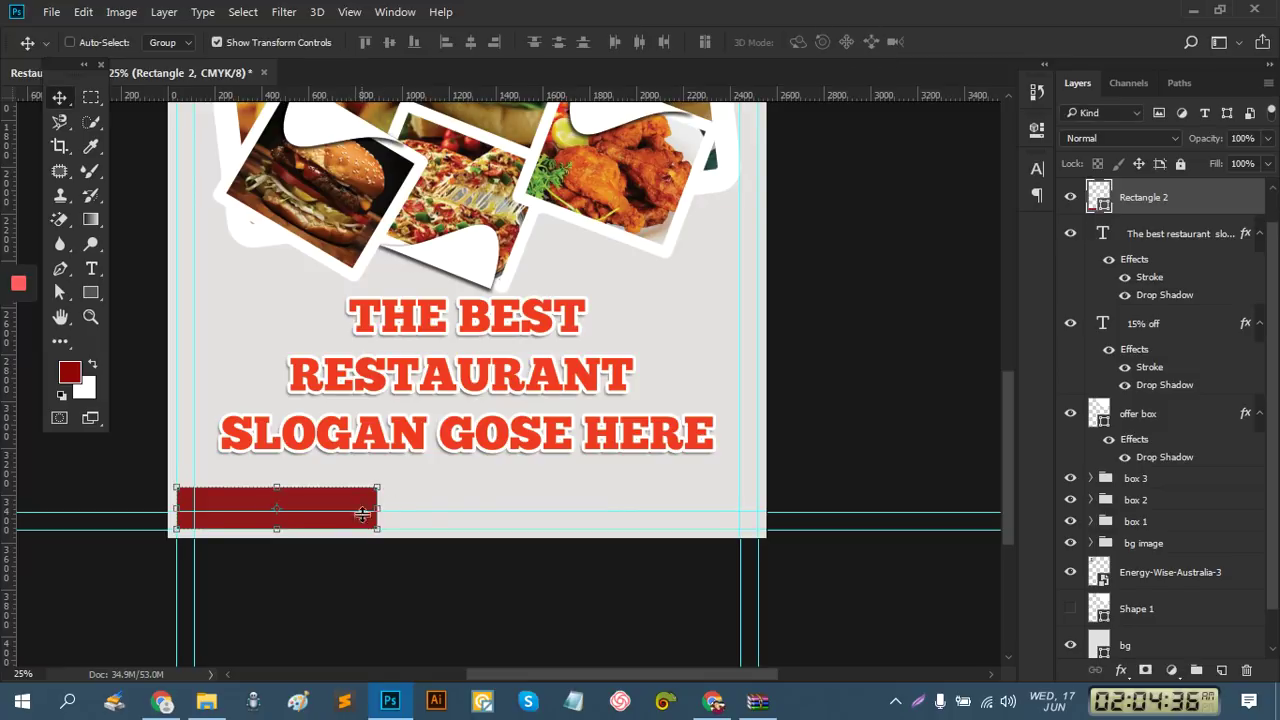
left_click_drag(349, 526, 783, 511)
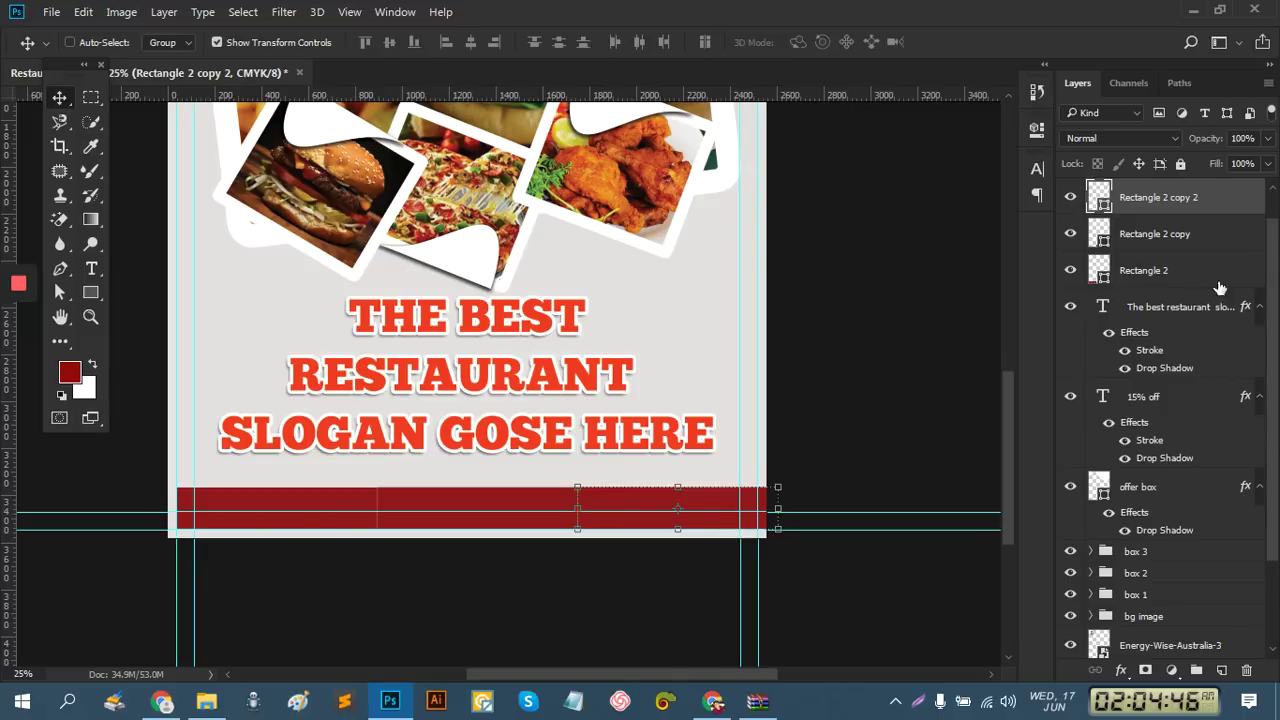
Scale all three rectangles together to 93.19%, shift them left and nudge them up
left_click(1152, 240, "shift")
left_click(1148, 268, "shift")
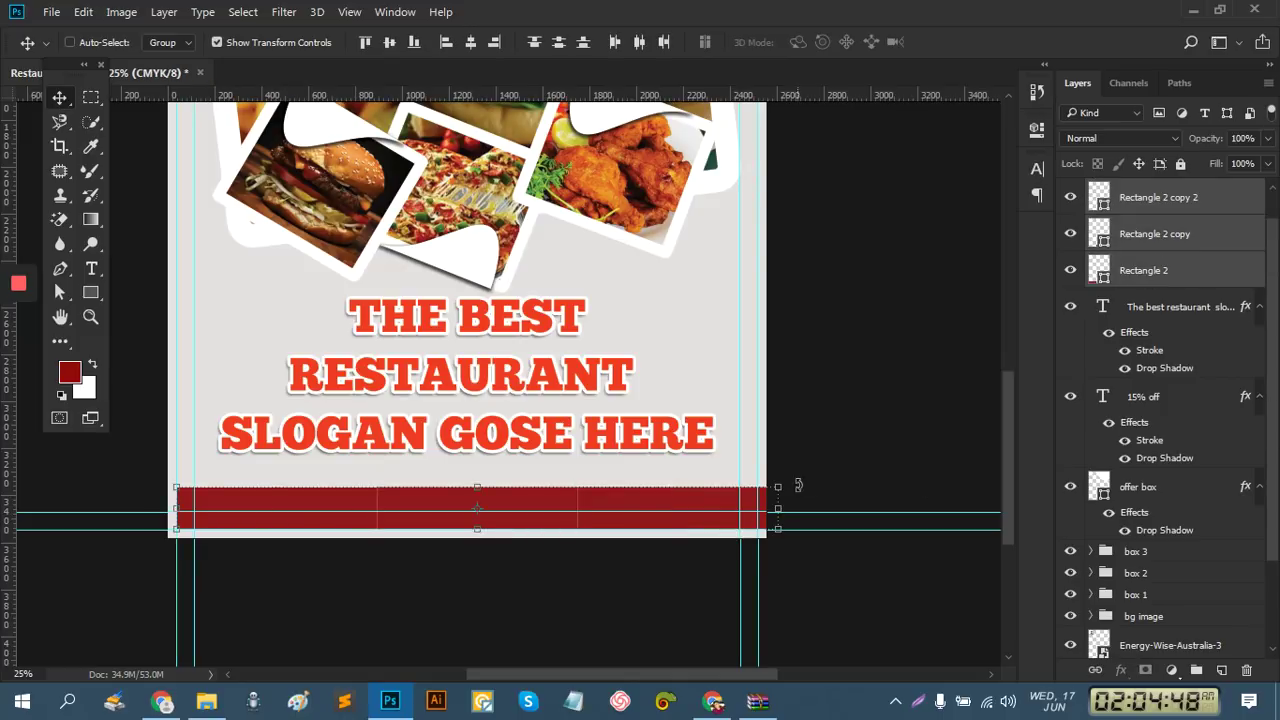
left_click_drag(780, 512, 758, 511)
left_click_drag(677, 508, 667, 500)
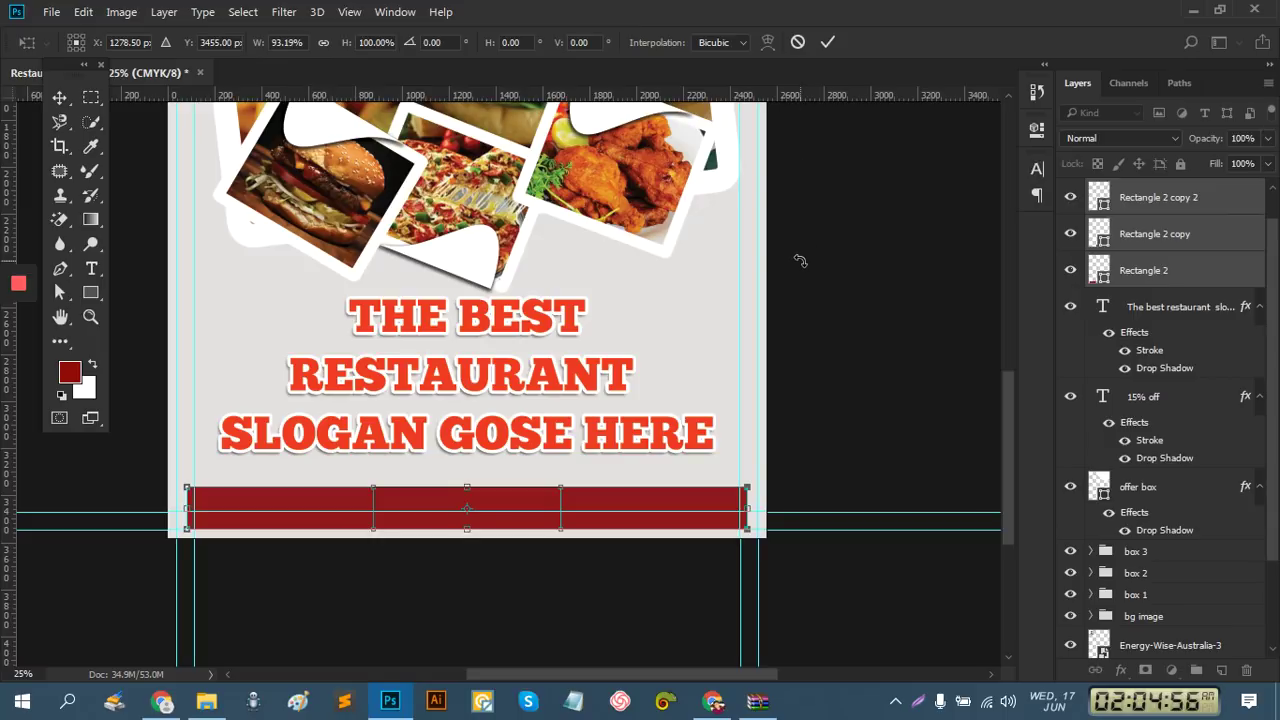
key("Up")
key("Up")
key("Up")
key("Up")
key("Up")
key("Up")
key("Up")
key("Up")
key("Up")
key("Up")
key("Up")
key("Up")
key("Up")
key("Up")
key("Up")
key("Up")
key("Up")
key("Up")
key("Up")
key("Up")
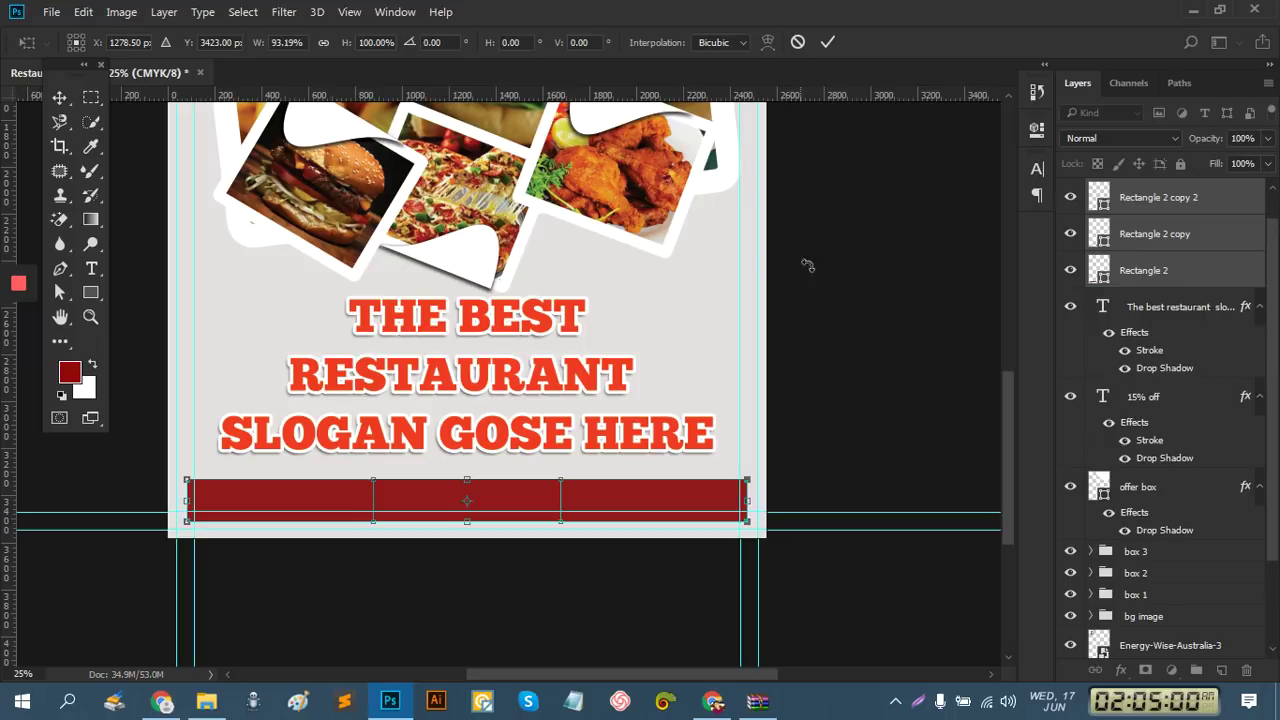
left_click(826, 44)
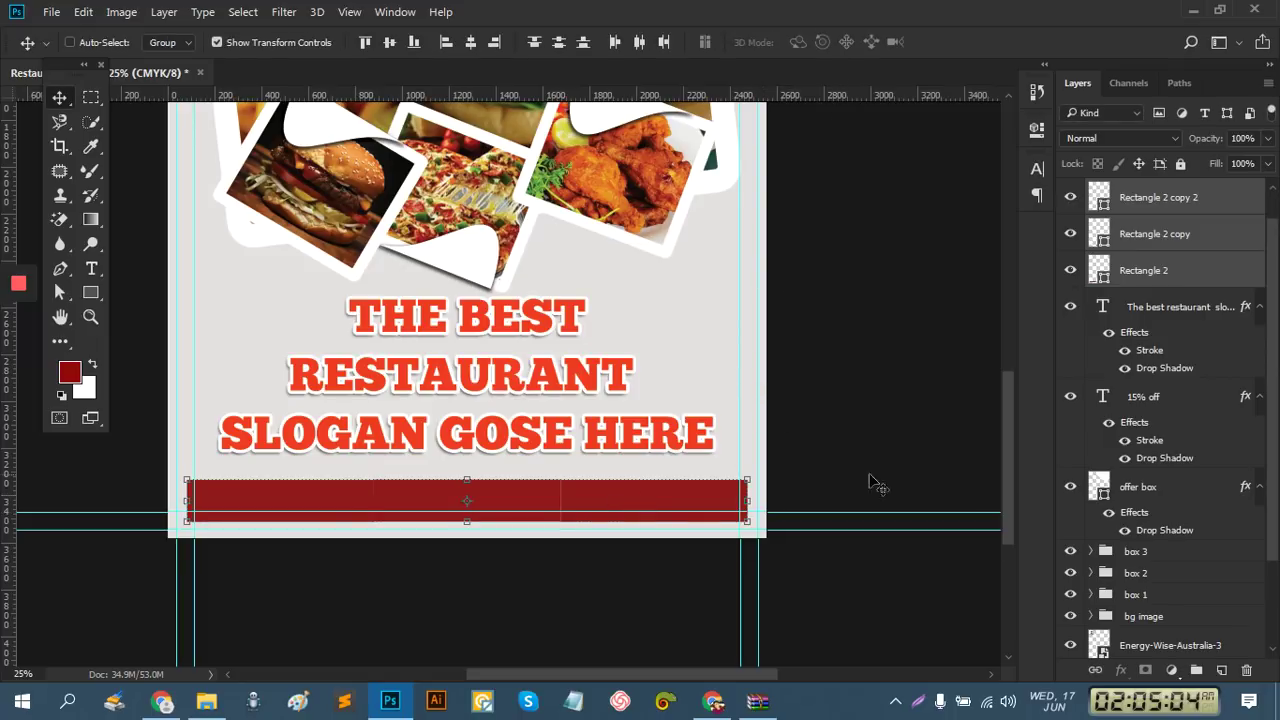
left_click(1154, 197)
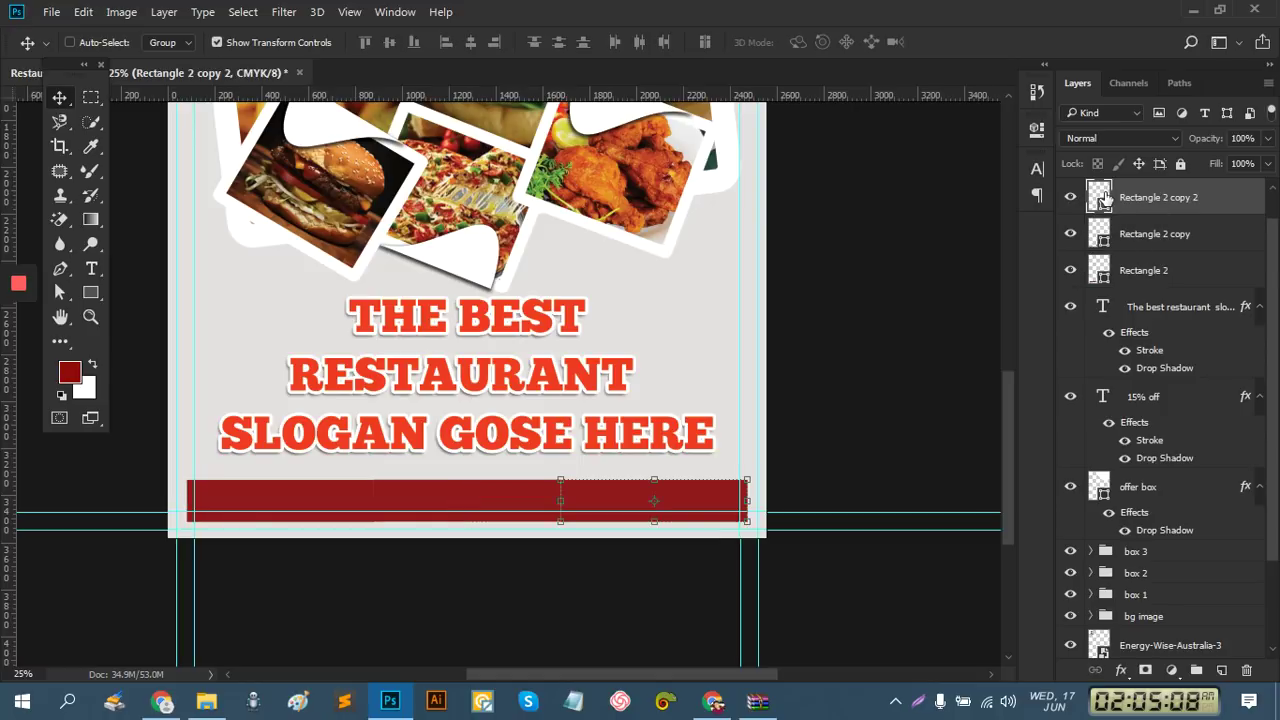
Fill the left footer rectangle with the headline's red, sampled by eyedropper
left_click(1102, 280)
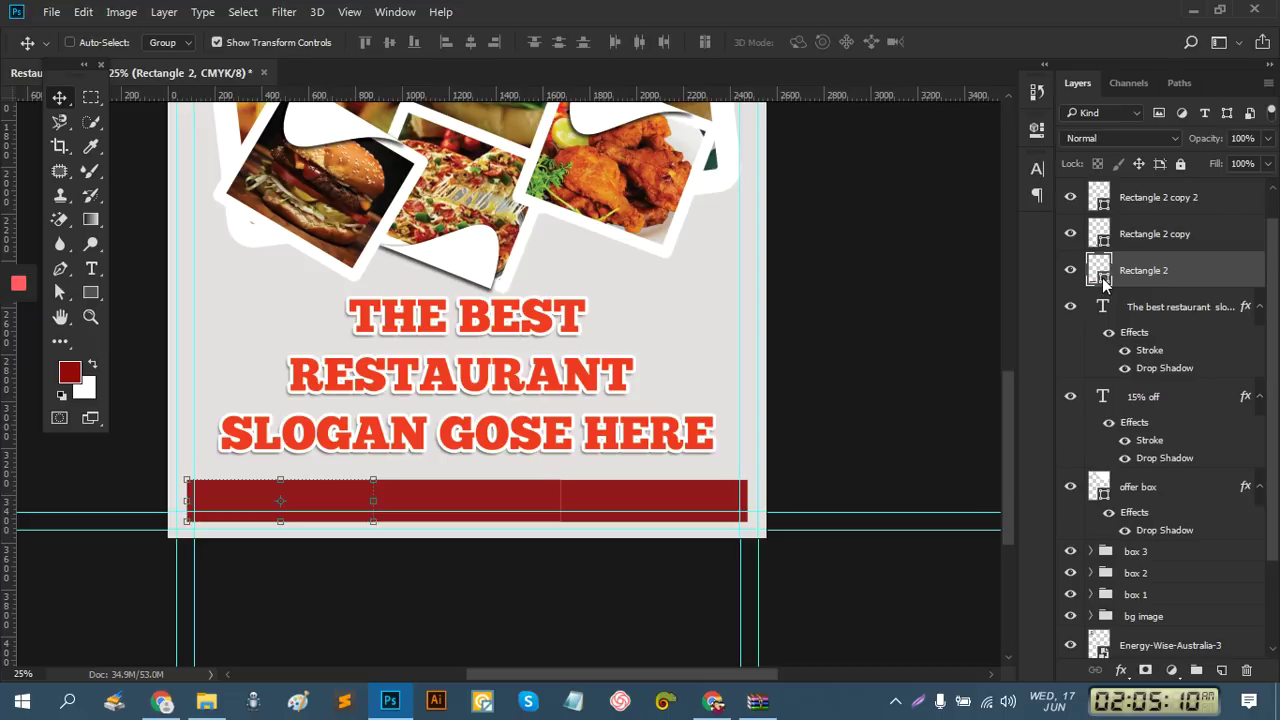
double_click(1100, 274)
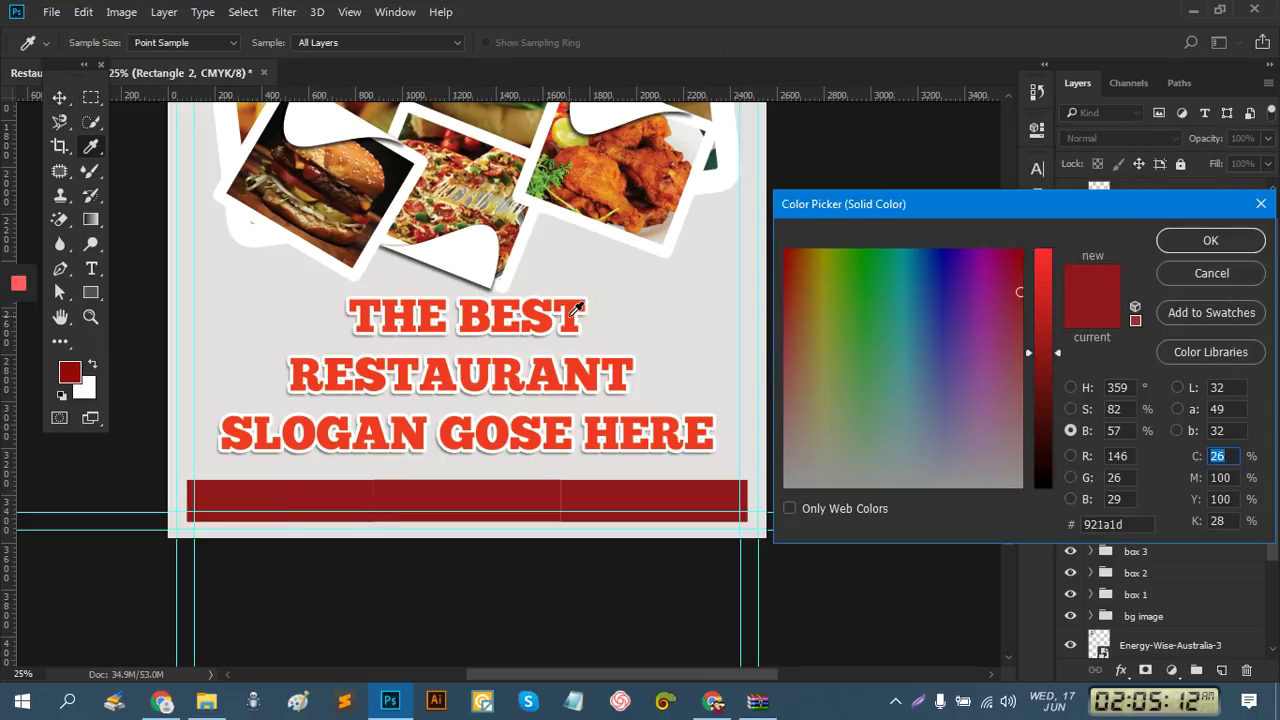
left_click(569, 316)
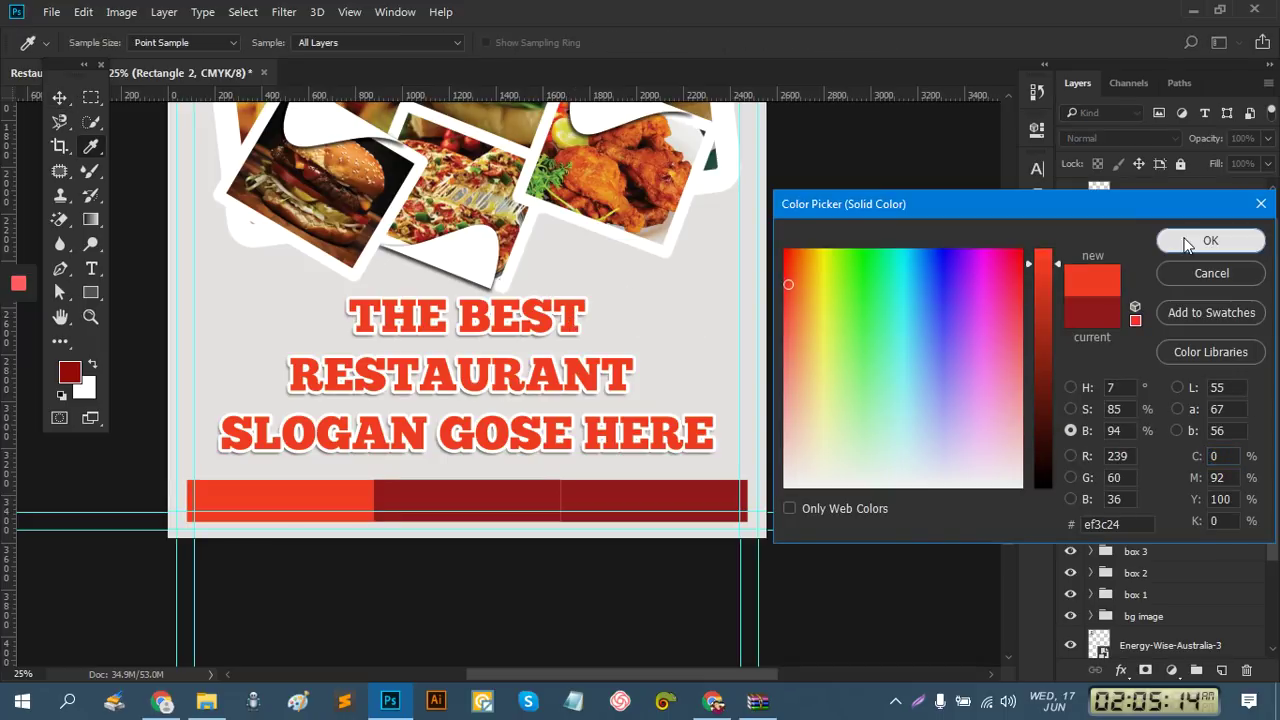
left_click(1187, 245)
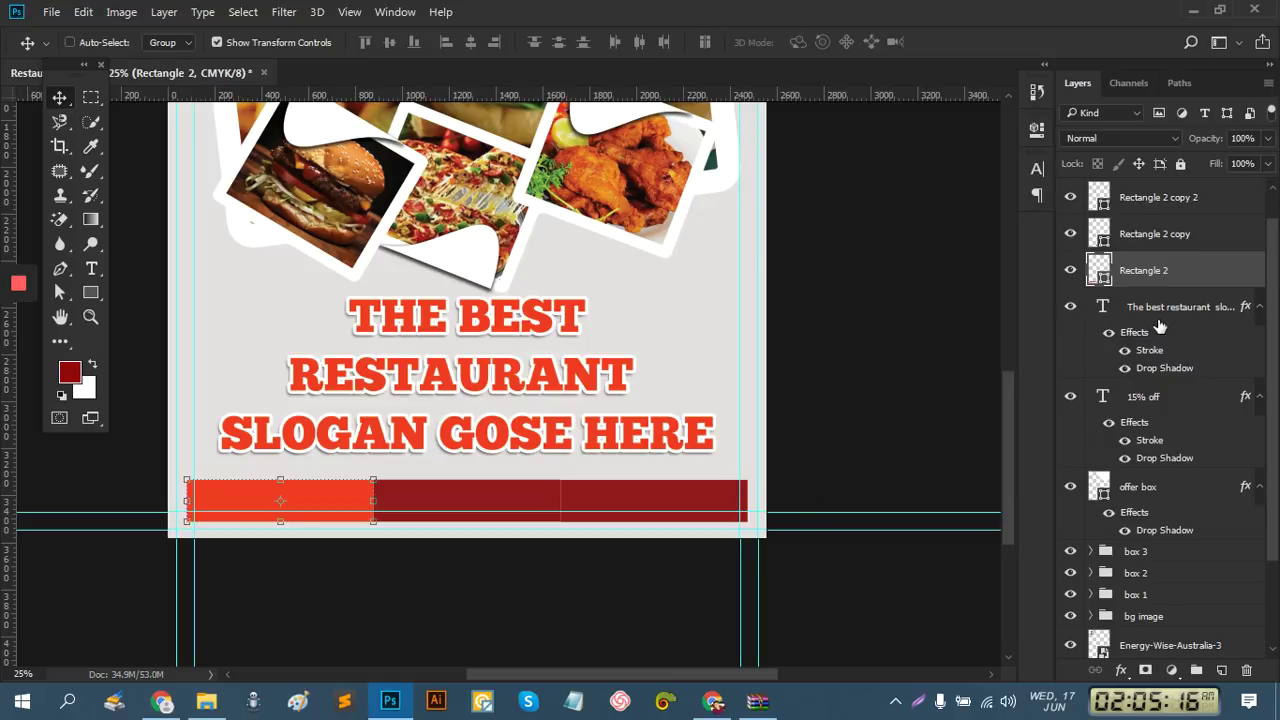
Fill the middle footer rectangle with near-black #0b0d12
left_click(1148, 240)
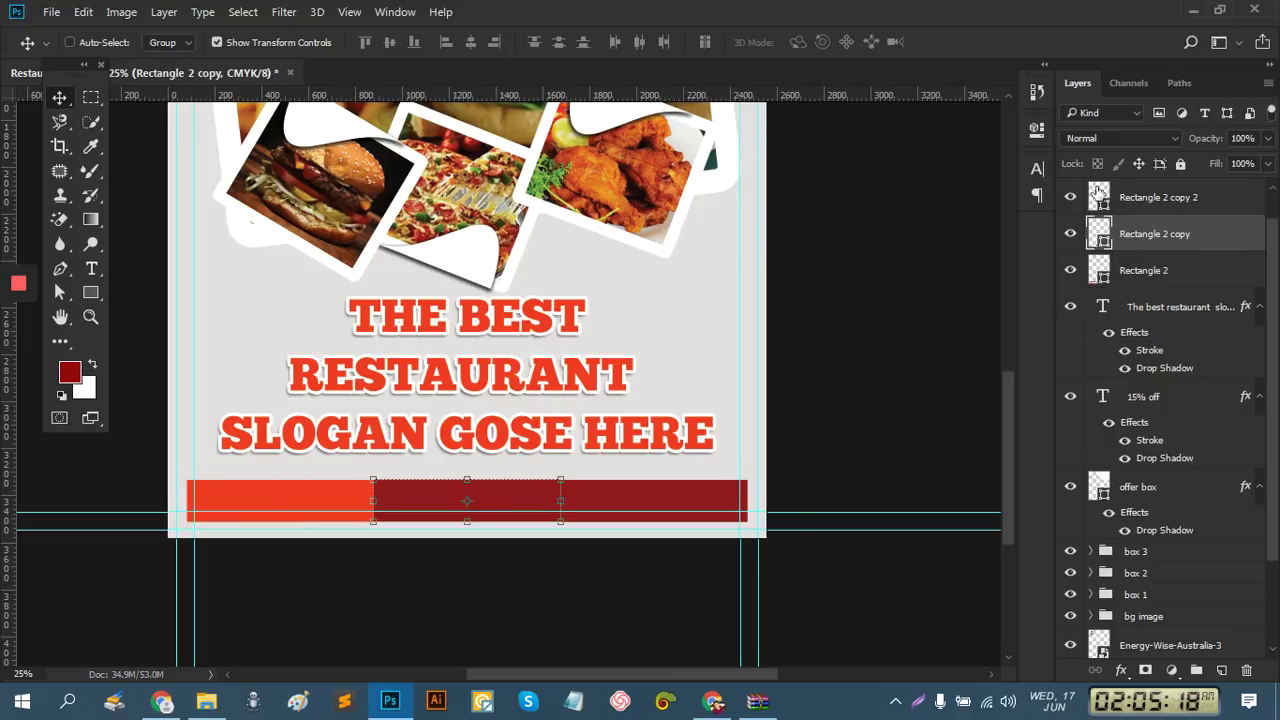
double_click(1101, 236)
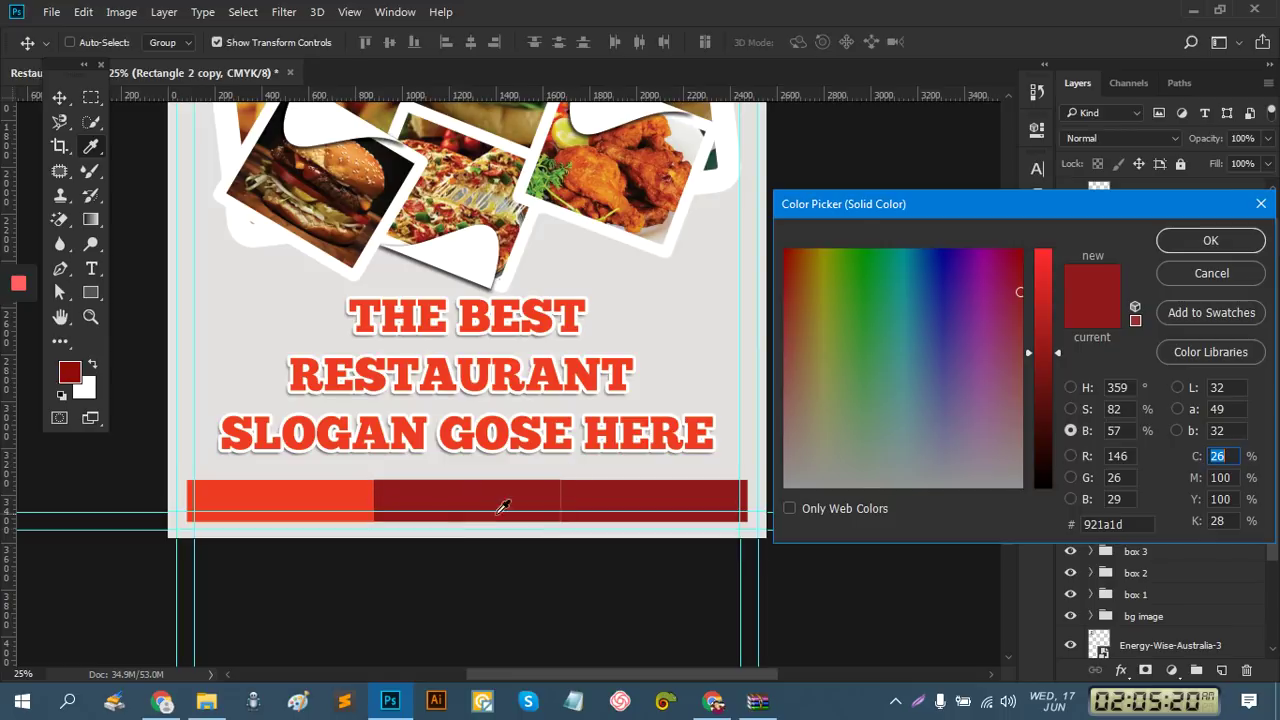
left_click_drag(1050, 458, 1050, 499)
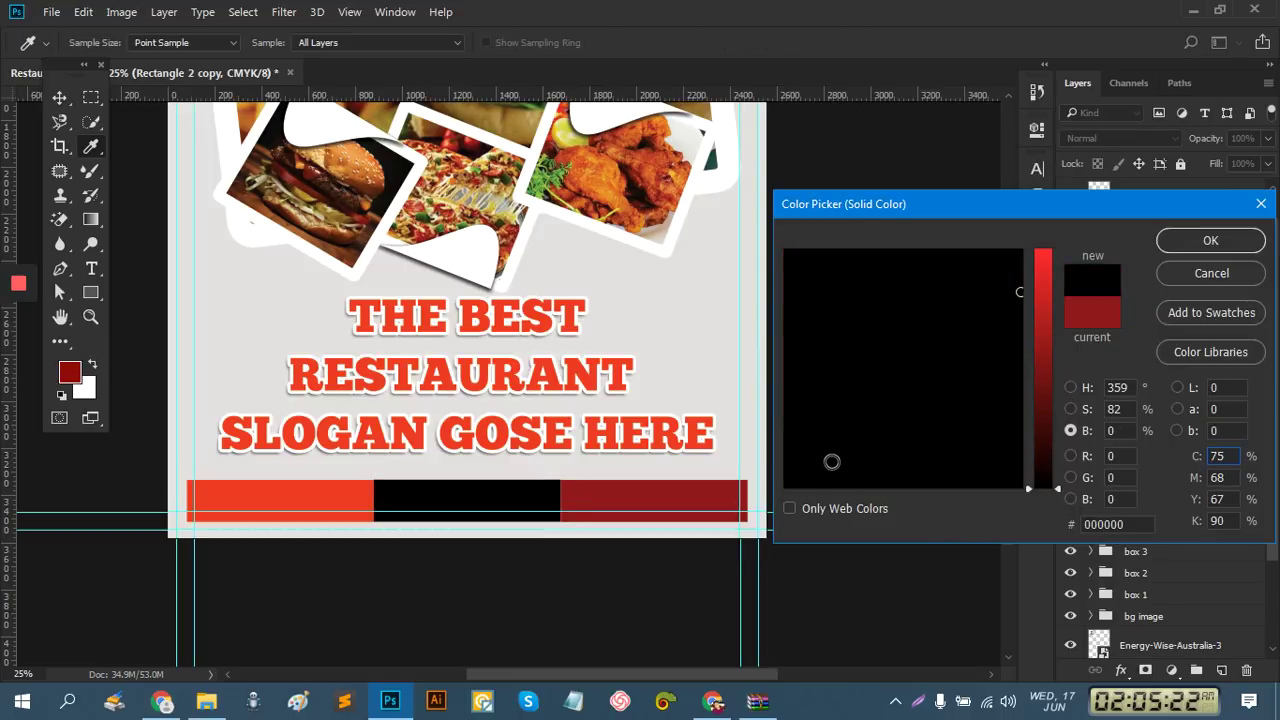
left_click(789, 462)
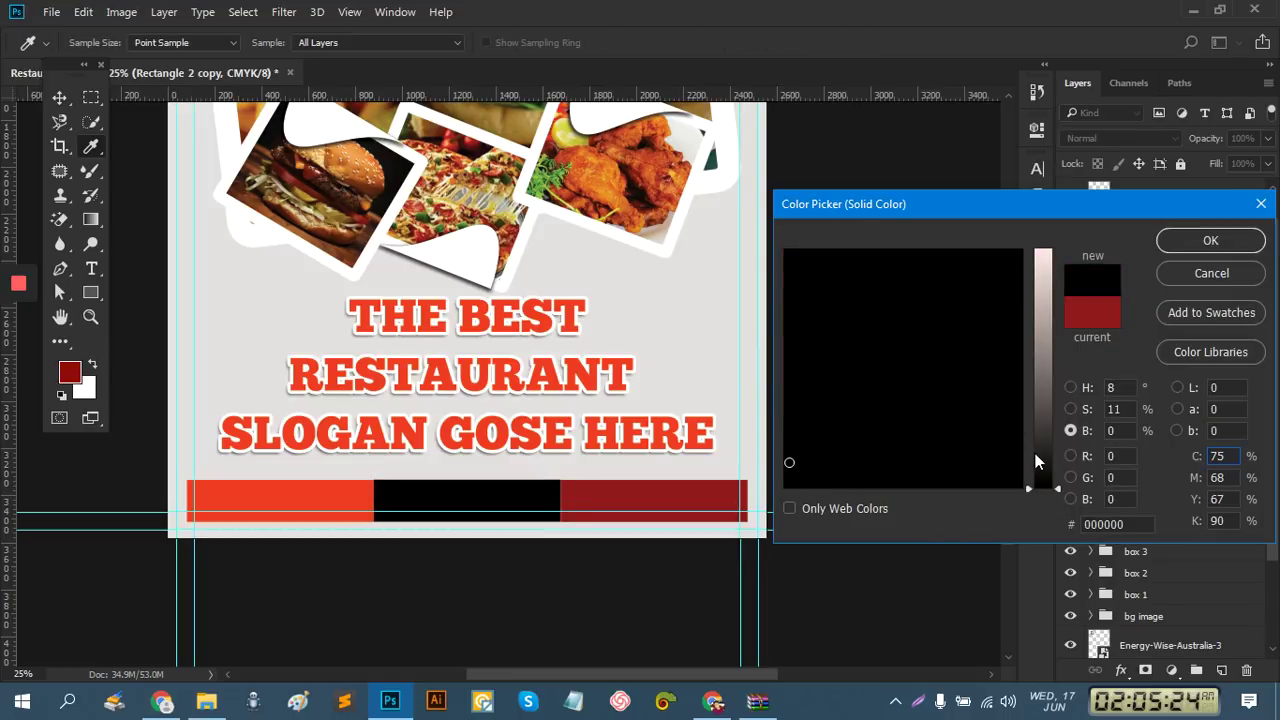
left_click(1037, 453)
left_click(1038, 471)
left_click(920, 469)
left_click_drag(913, 458, 931, 393)
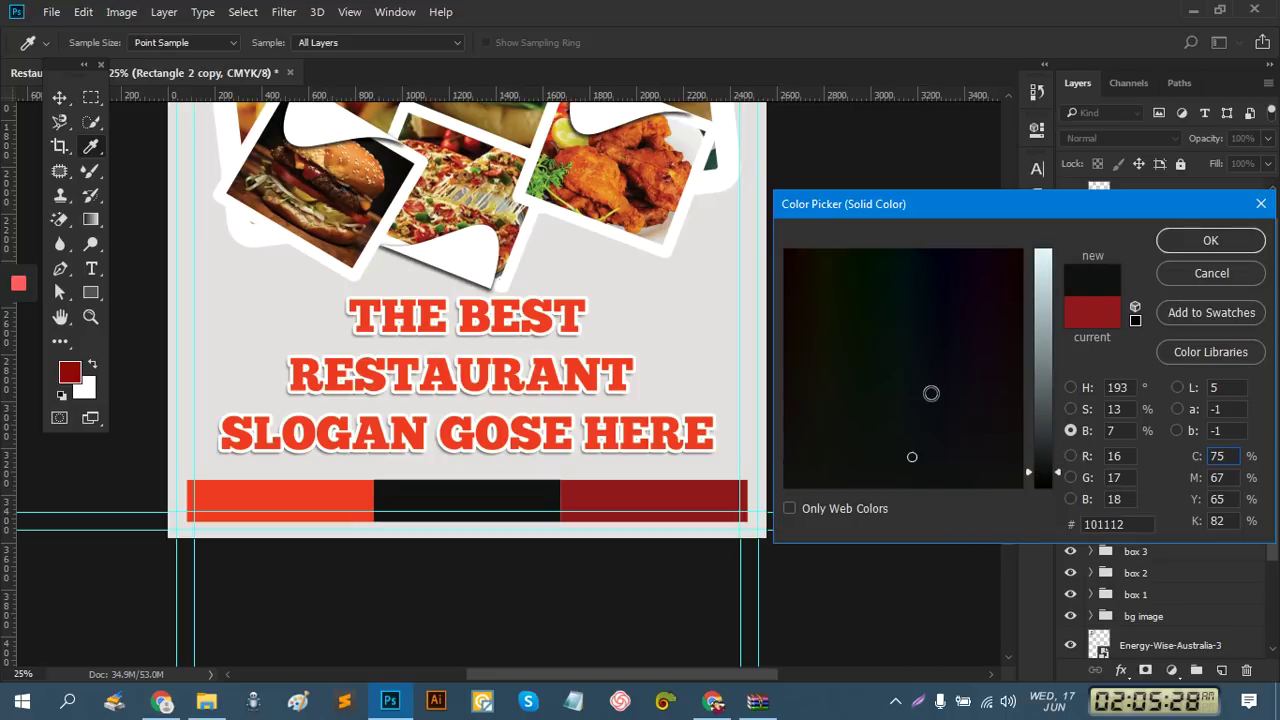
left_click(1205, 244)
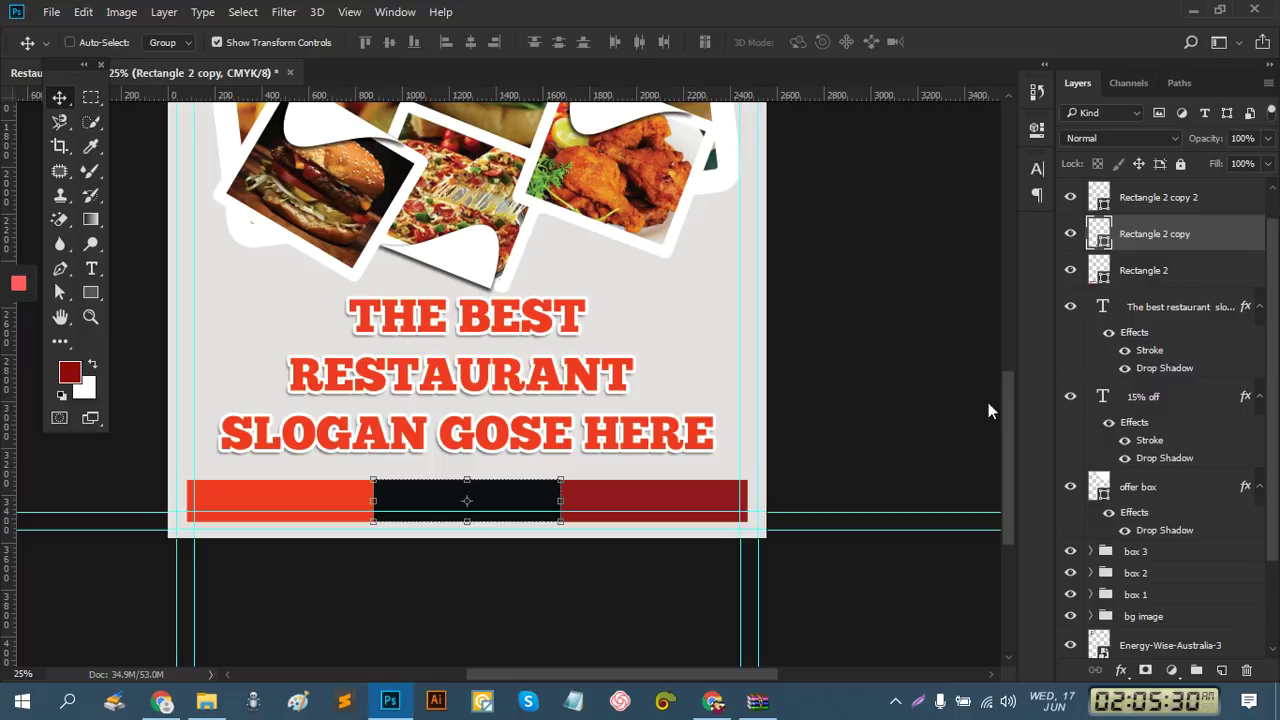
Fill the right footer rectangle with near-black #0e1013
double_click(1104, 208)
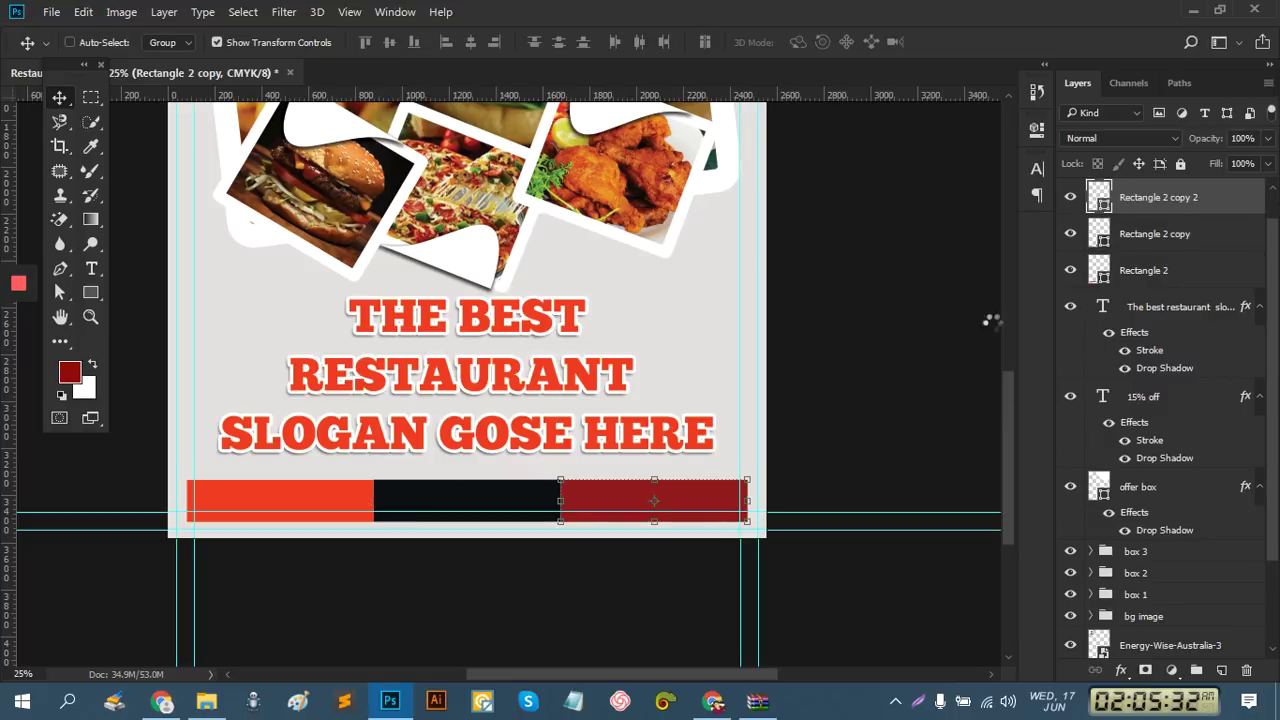
left_click(1045, 480)
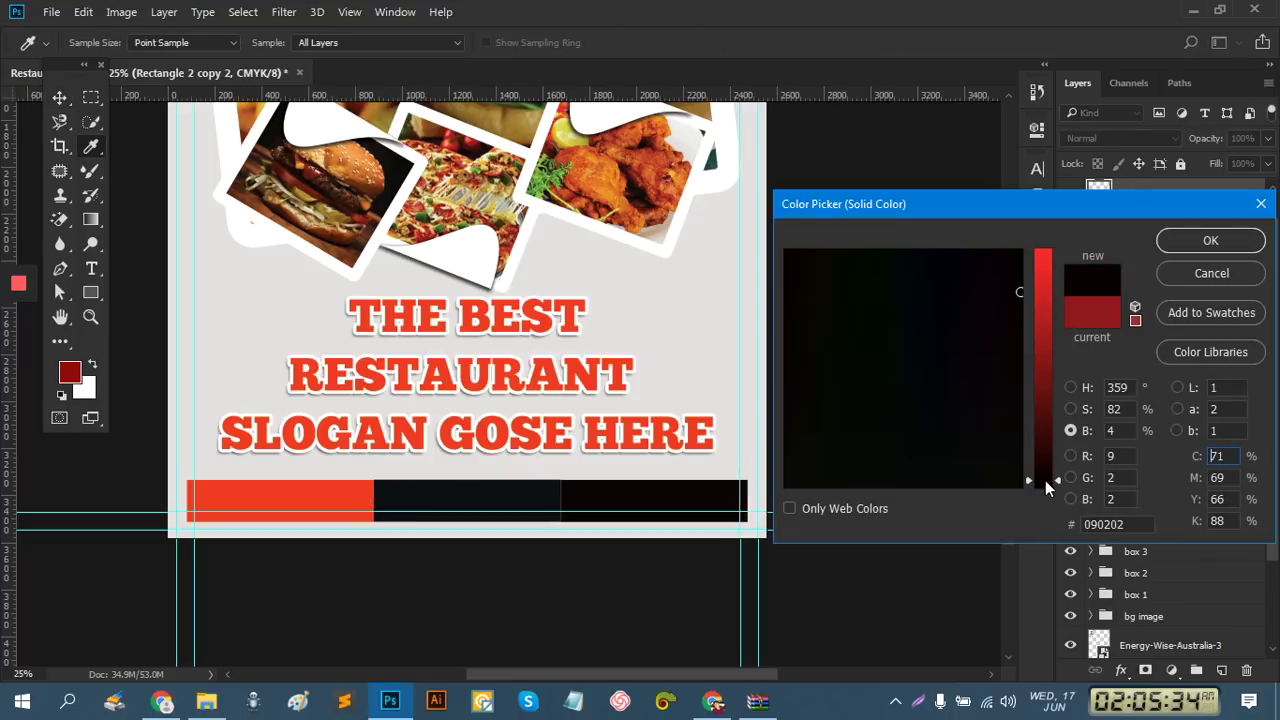
left_click(976, 373)
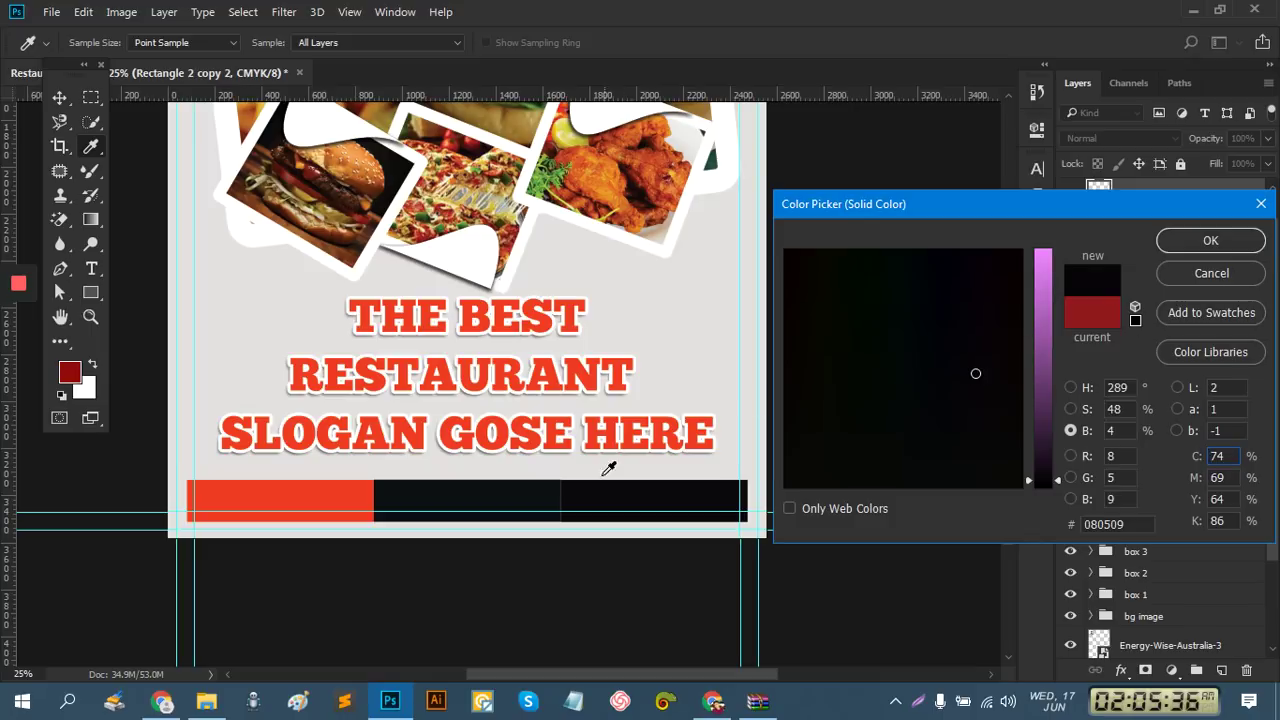
left_click(542, 490)
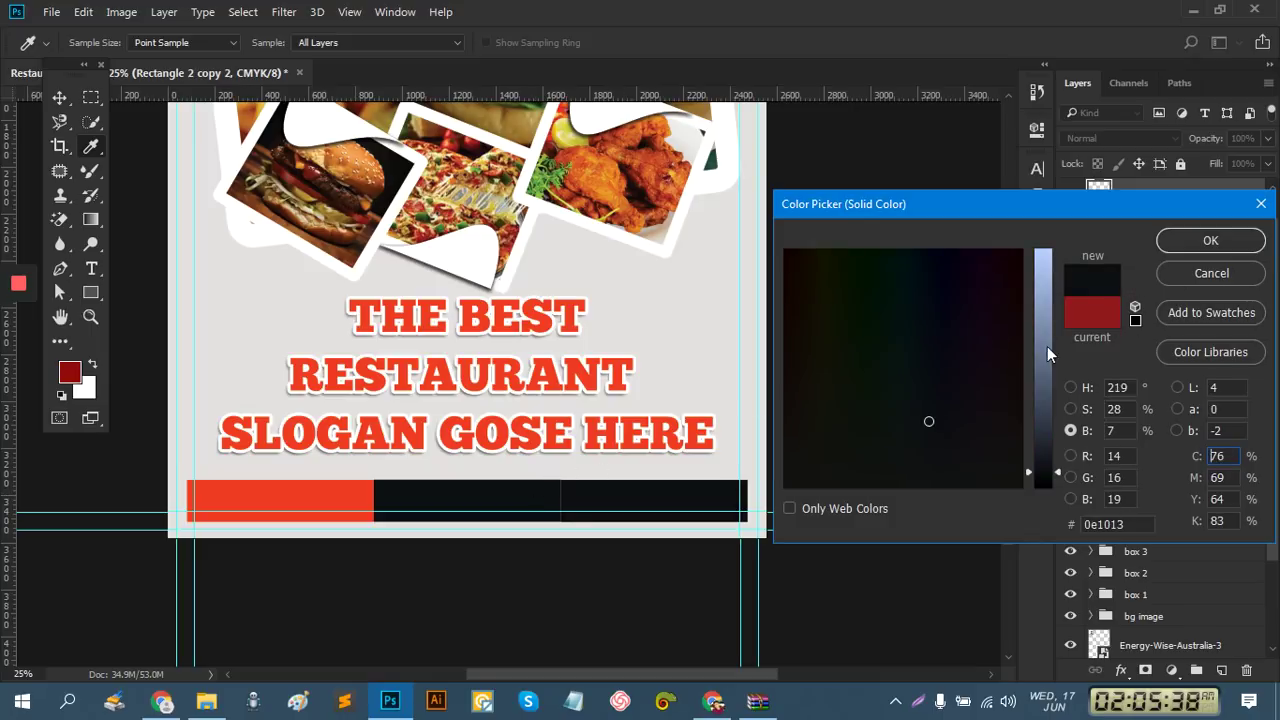
left_click(1222, 245)
key("v")
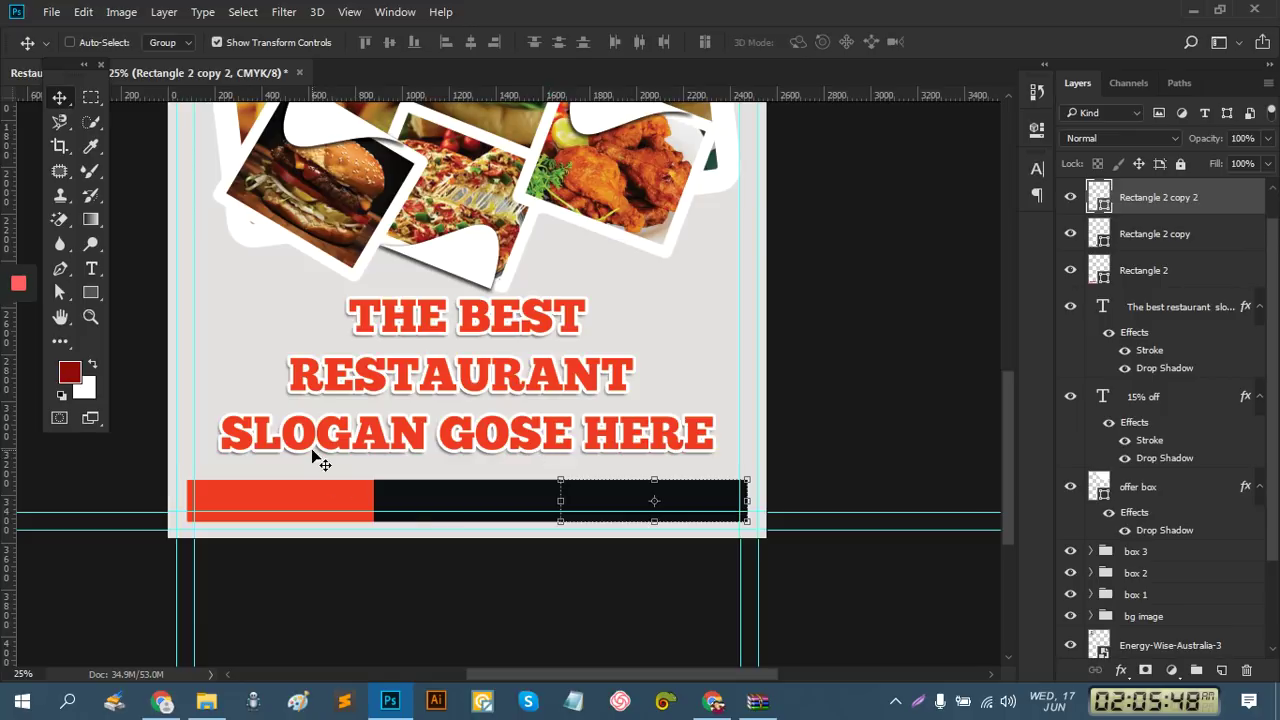
Zoom in and type the heading 'CALL FOR ORDER' above the red footer block
left_click(277, 495, "ctrl")
left_click(271, 500, "ctrl")
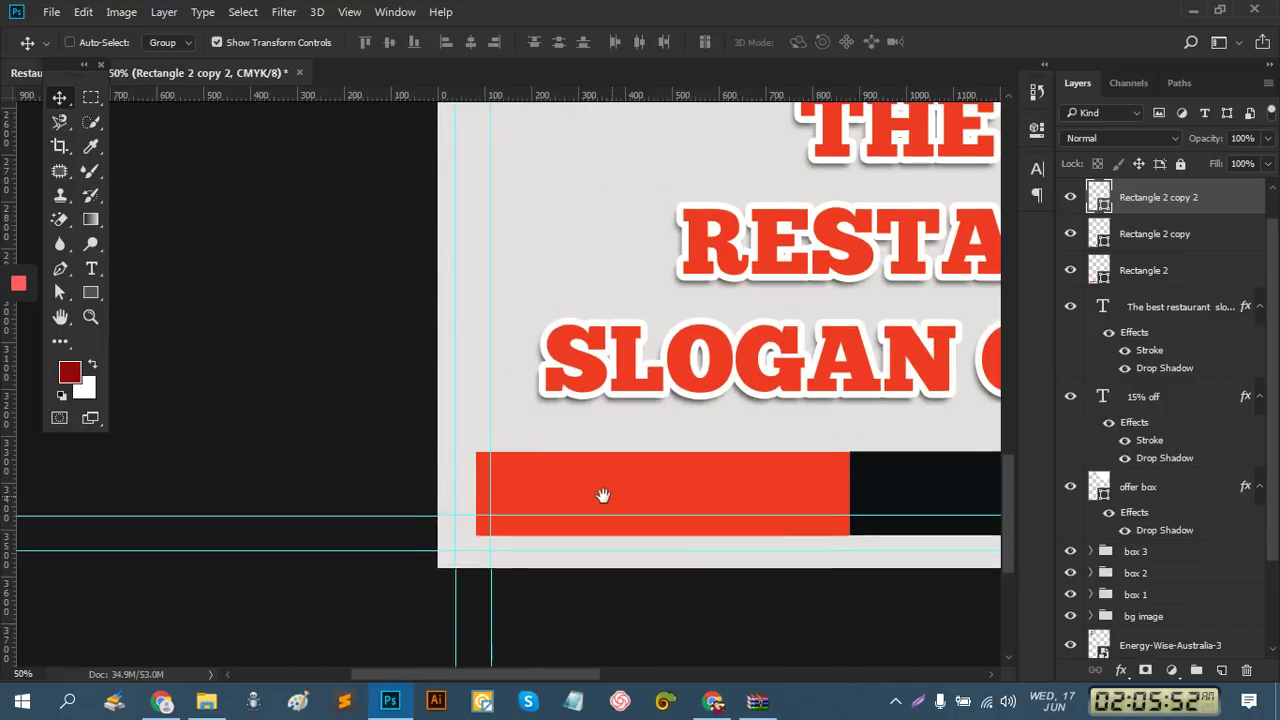
left_click_drag(600, 494, 557, 491)
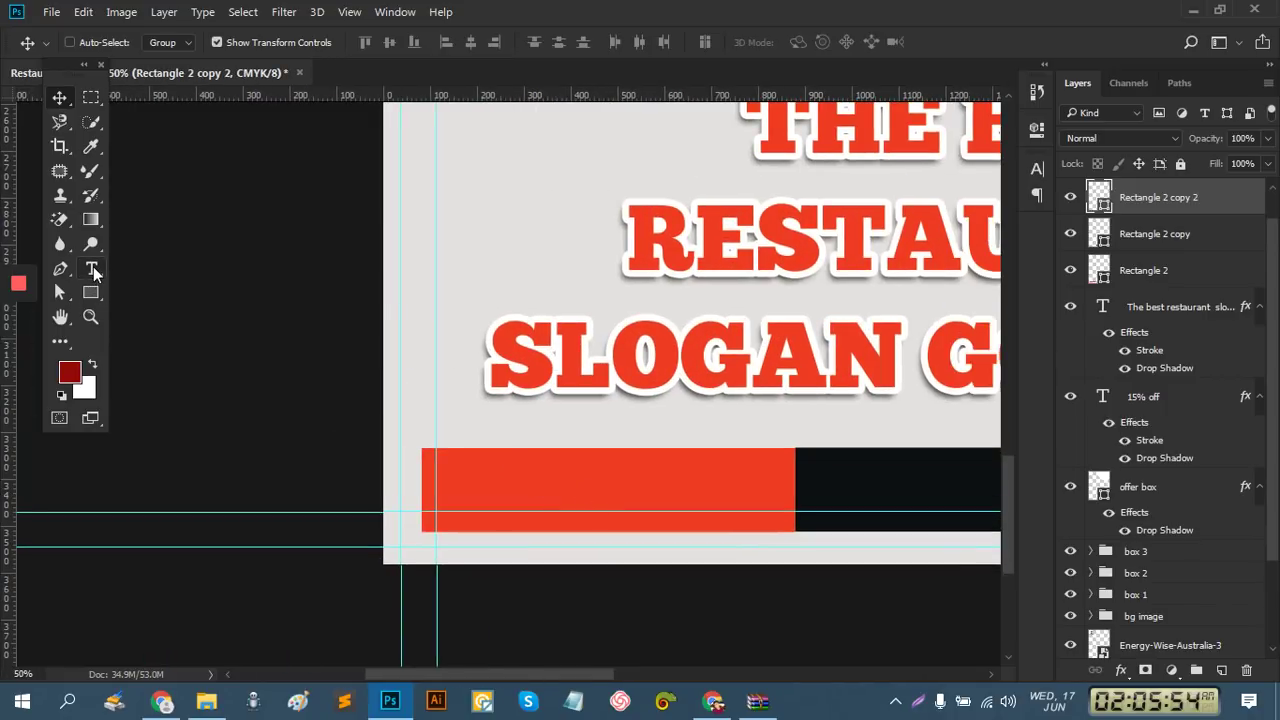
left_click(91, 268)
left_click(465, 450)
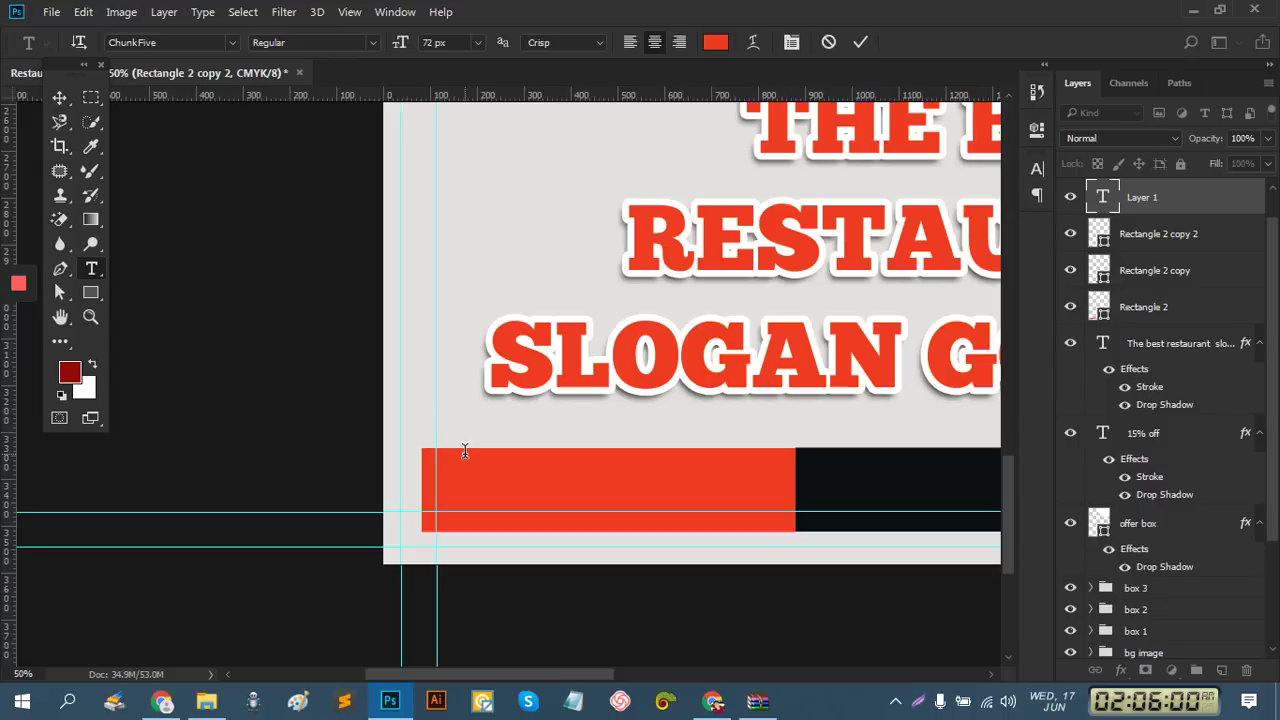
type("CALL FOR")
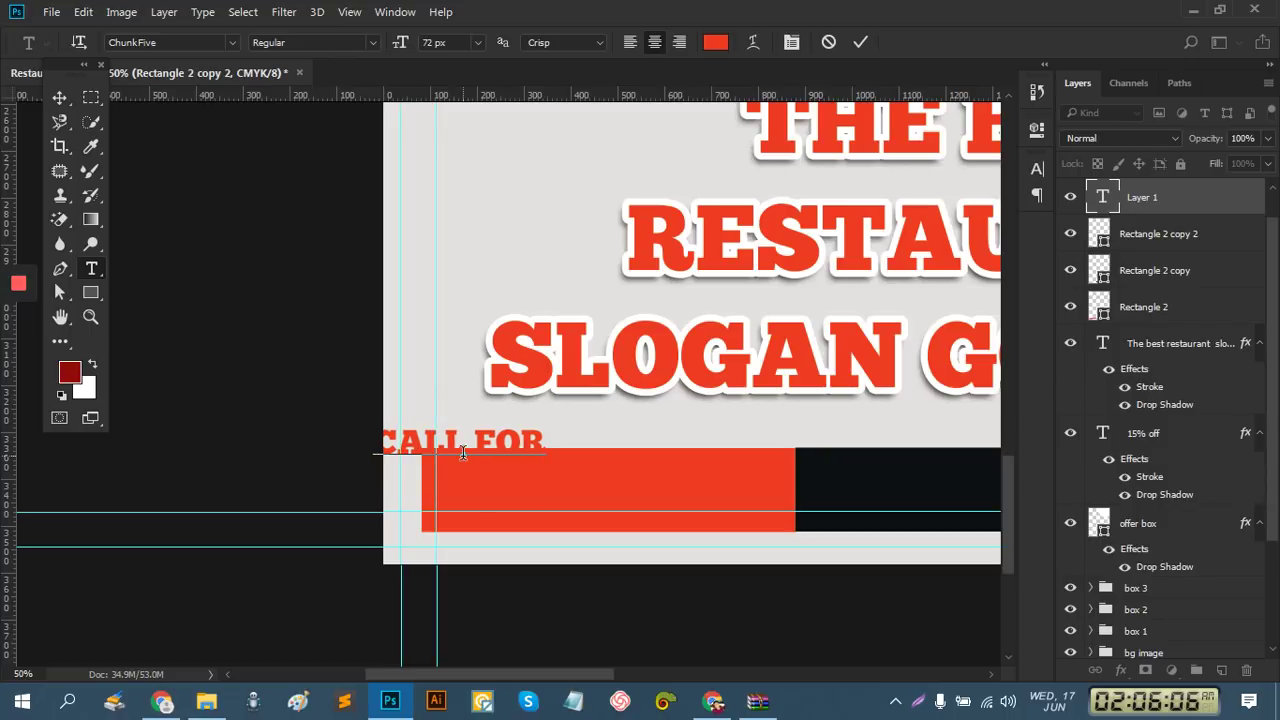
type(" ORDER")
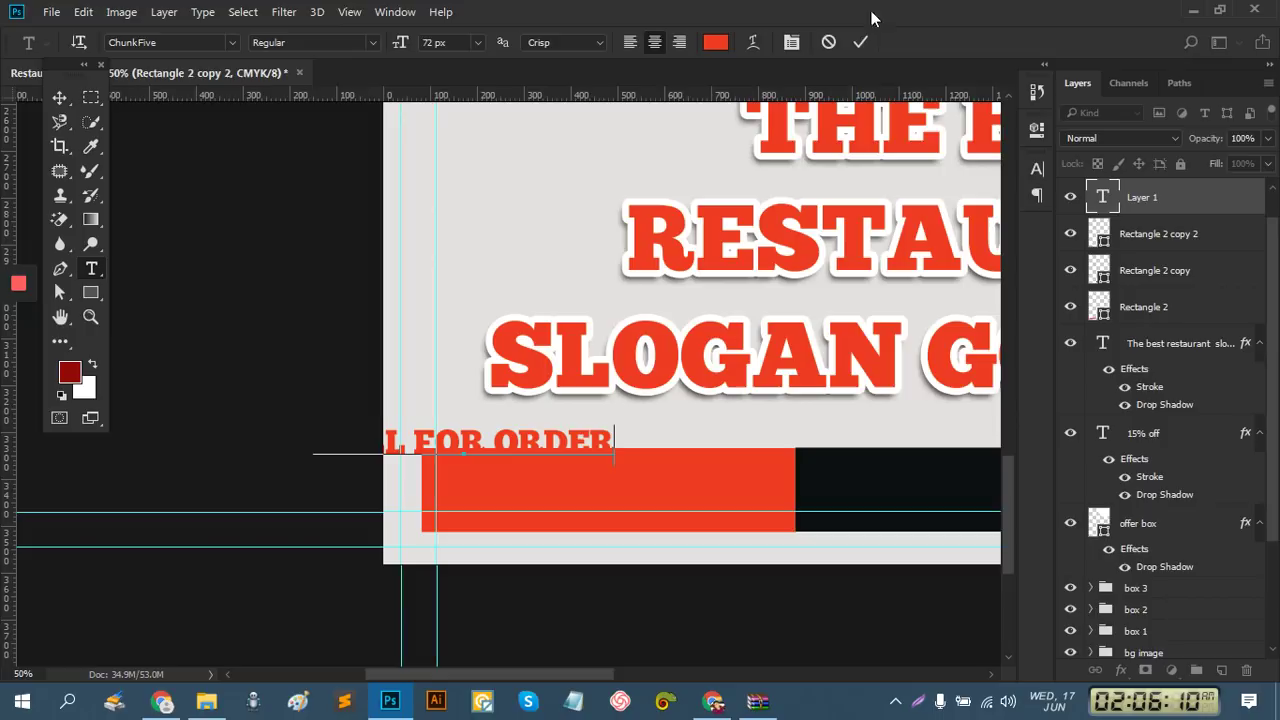
left_click(858, 43)
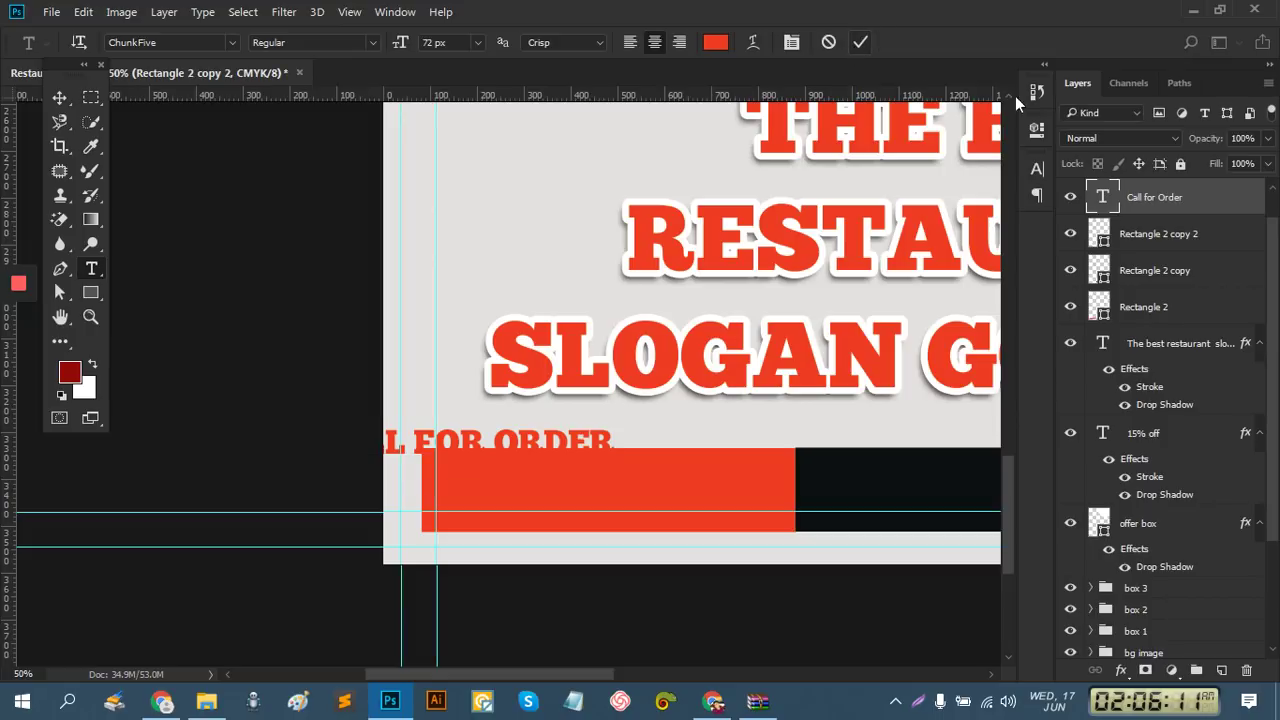
Turn off All Caps so it reads 'Call for Order' and align it to the block's left edge
left_click(1042, 176)
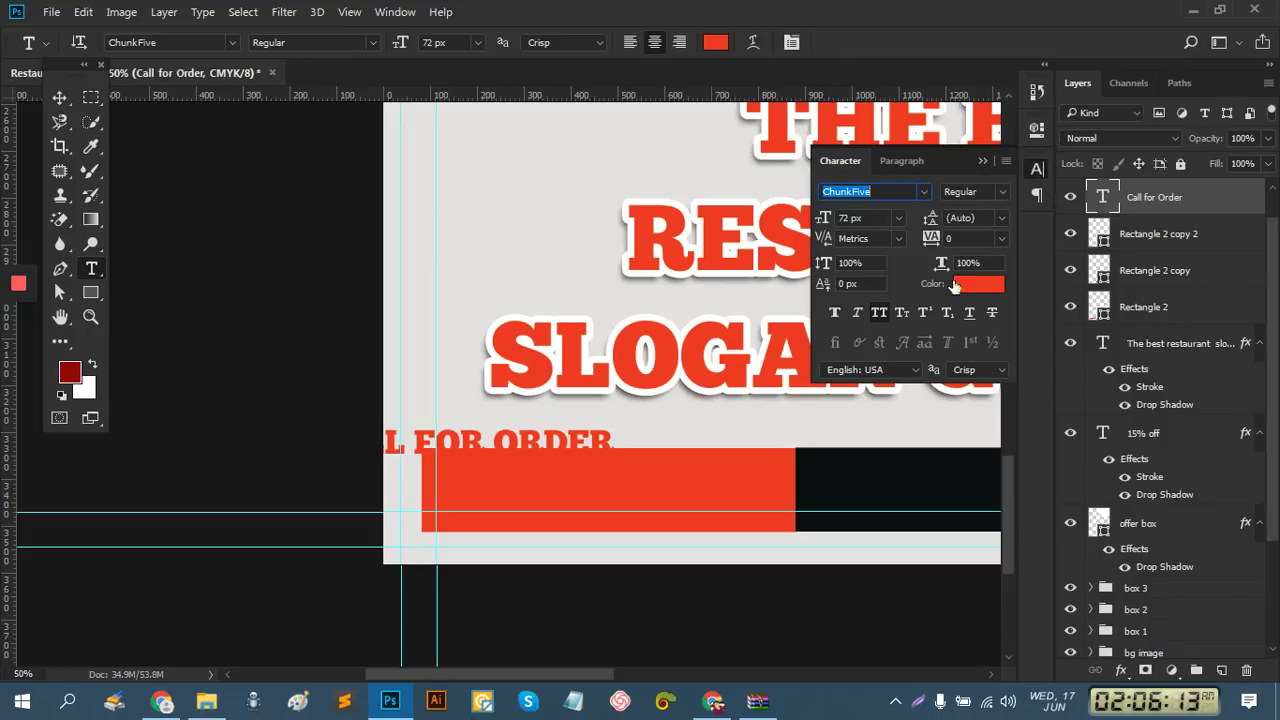
left_click(879, 313)
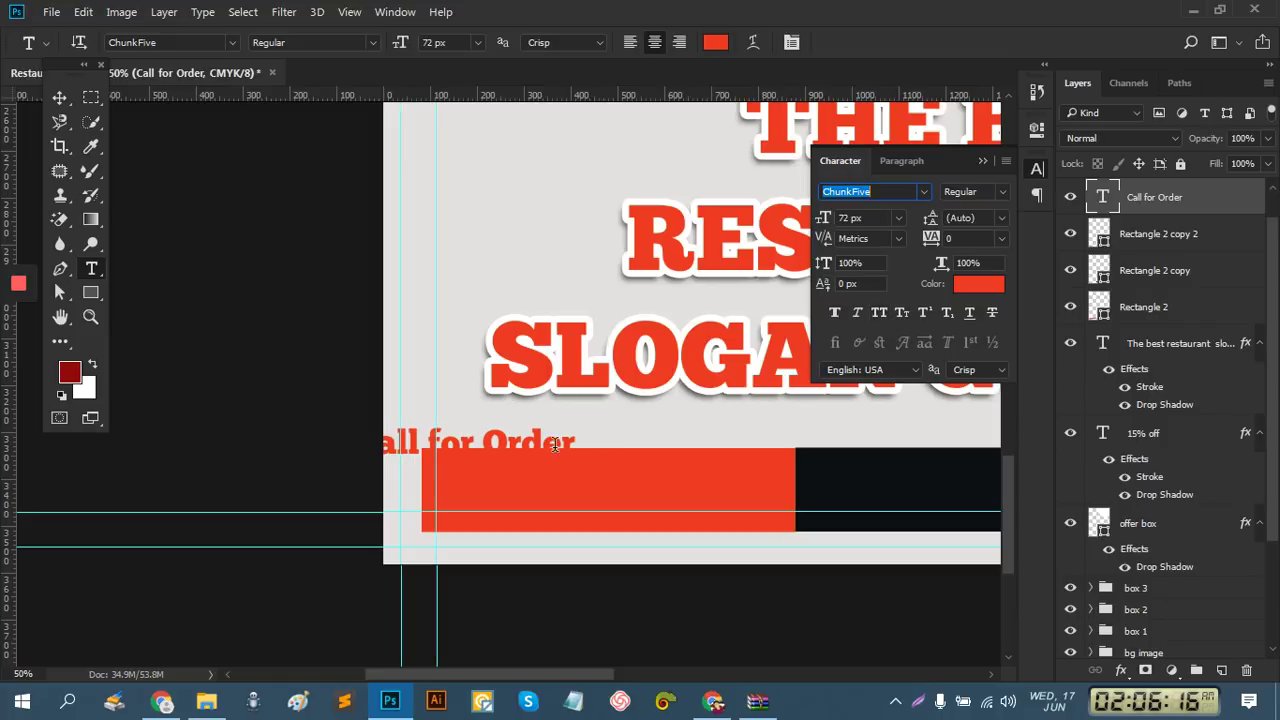
left_click(59, 97)
left_click_drag(520, 453, 643, 435)
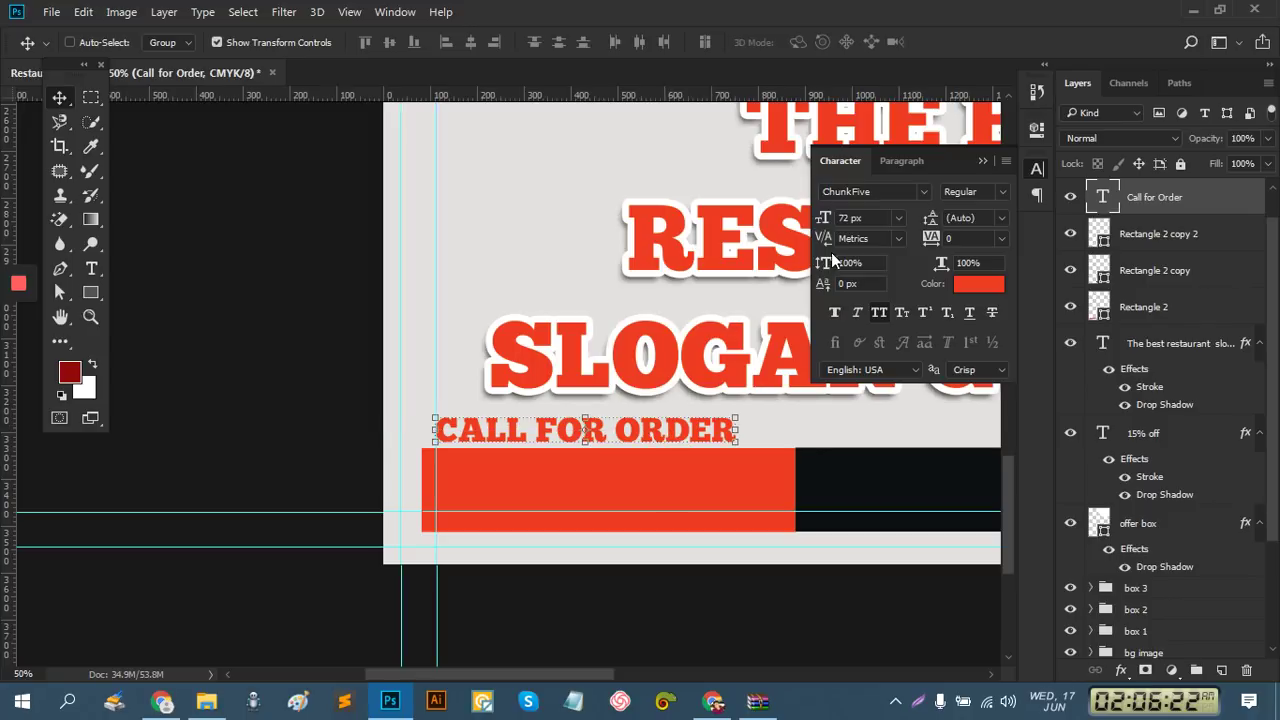
left_click(880, 311)
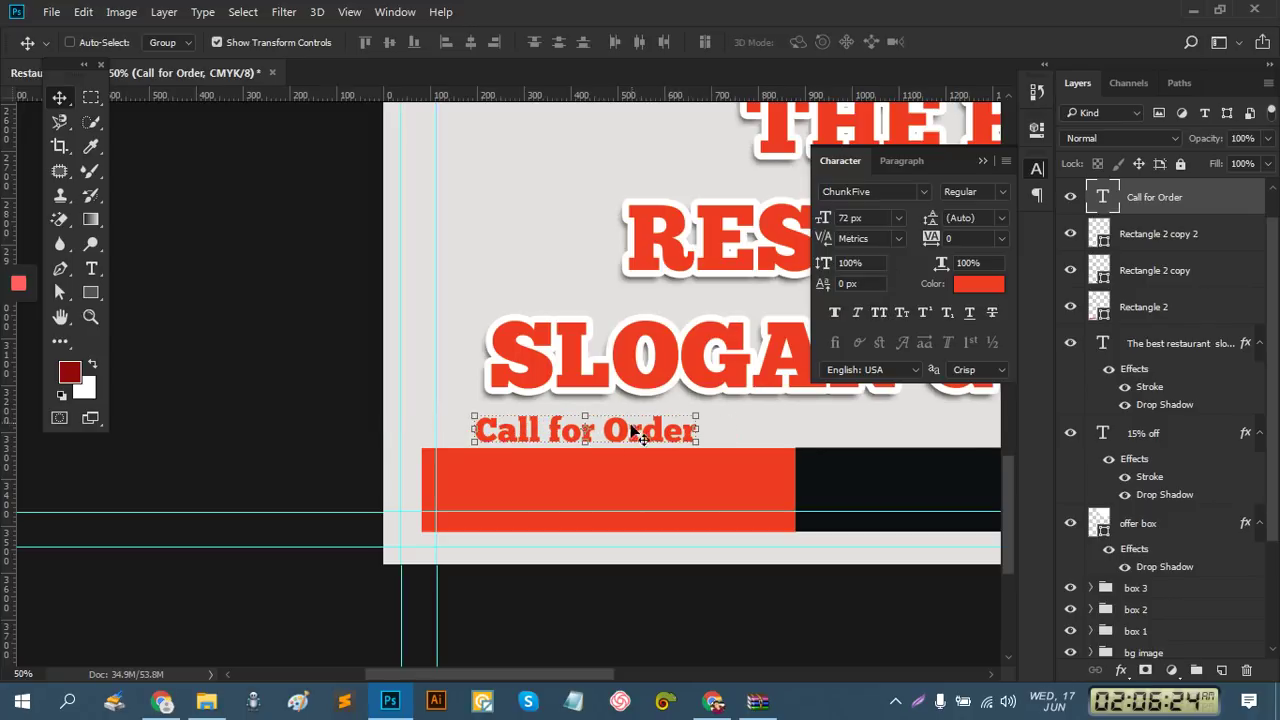
left_click_drag(549, 433, 519, 435)
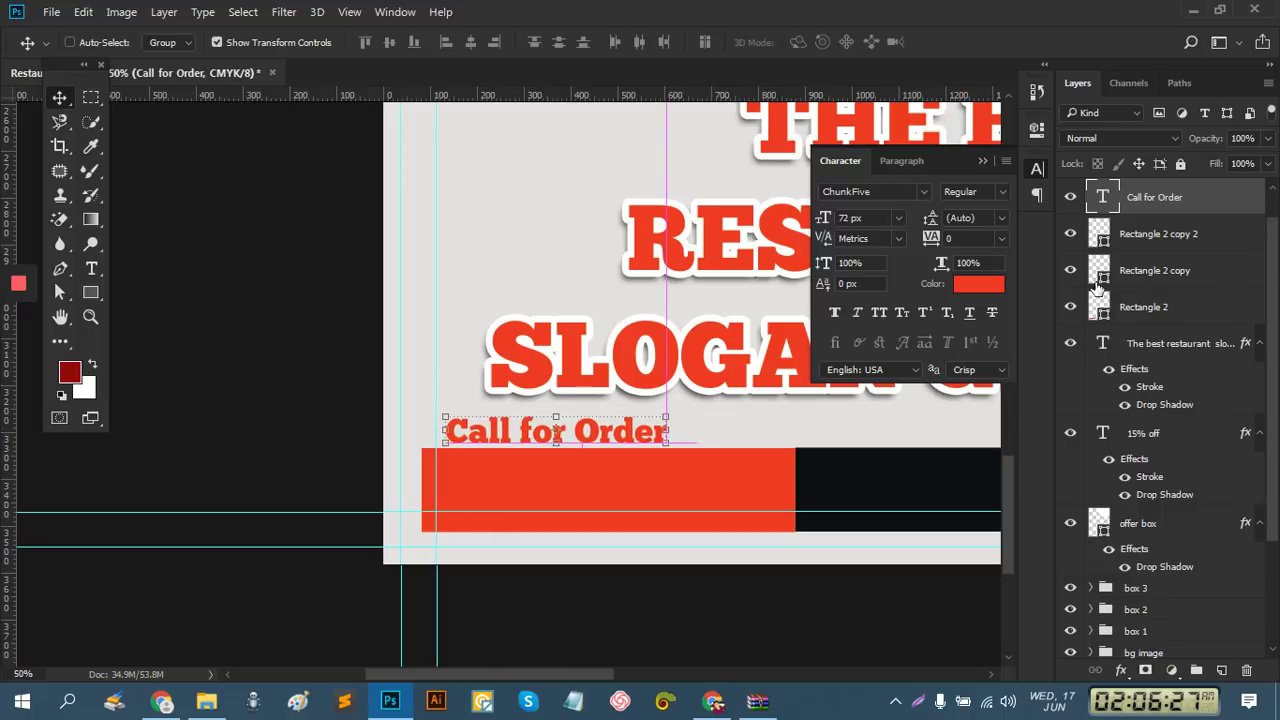
Set the Call for Order text colour to white (#ffffff)
left_click(978, 288)
left_click(975, 286)
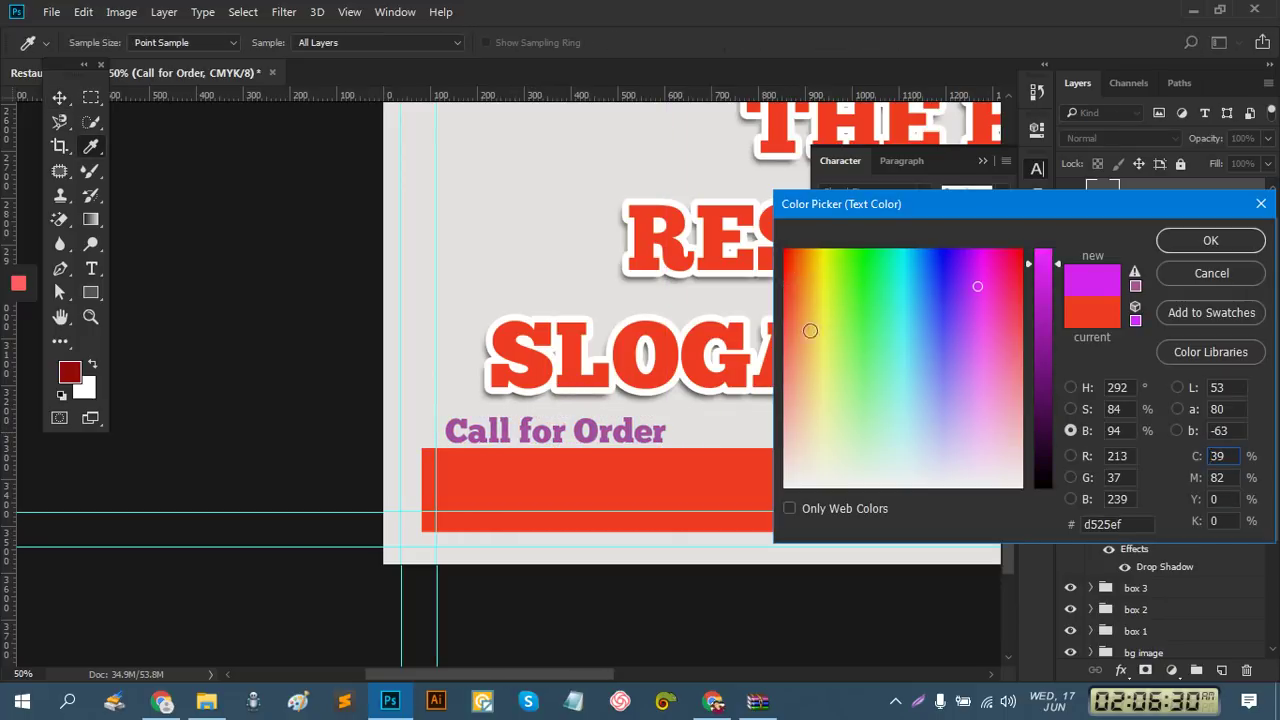
left_click_drag(1059, 319, 1047, 219)
left_click_drag(1004, 413, 1036, 488)
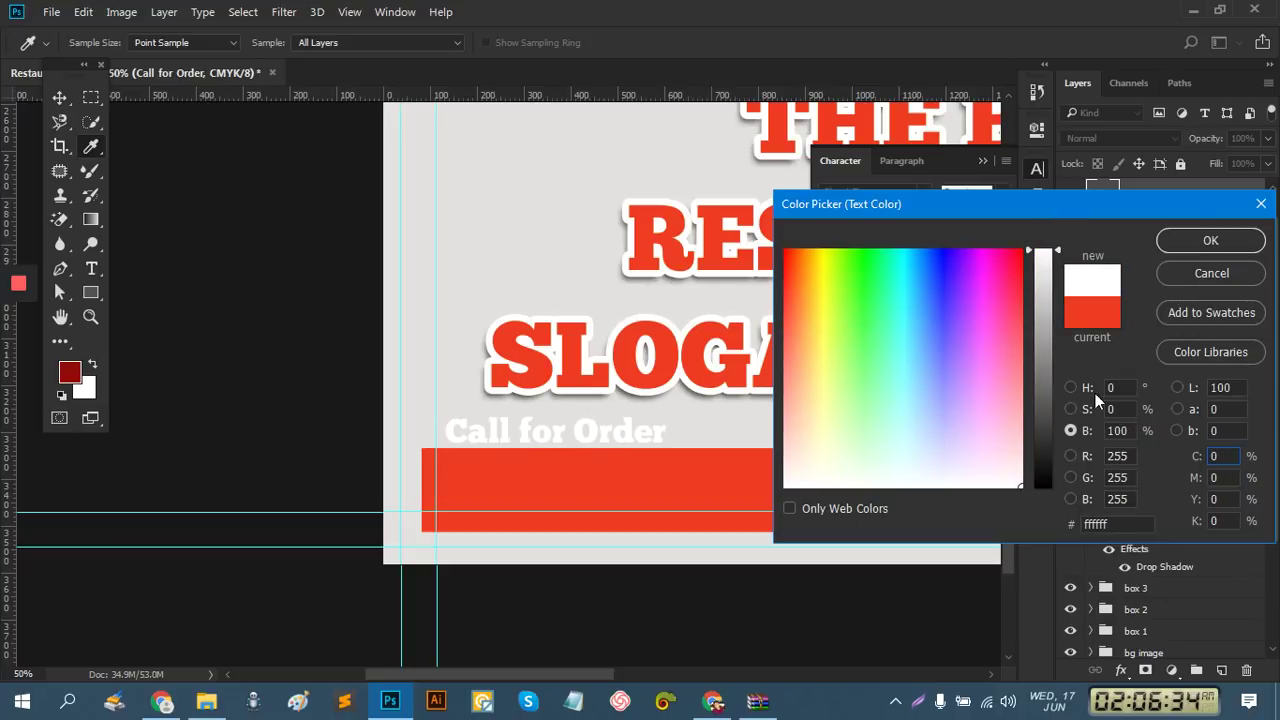
left_click(1202, 246)
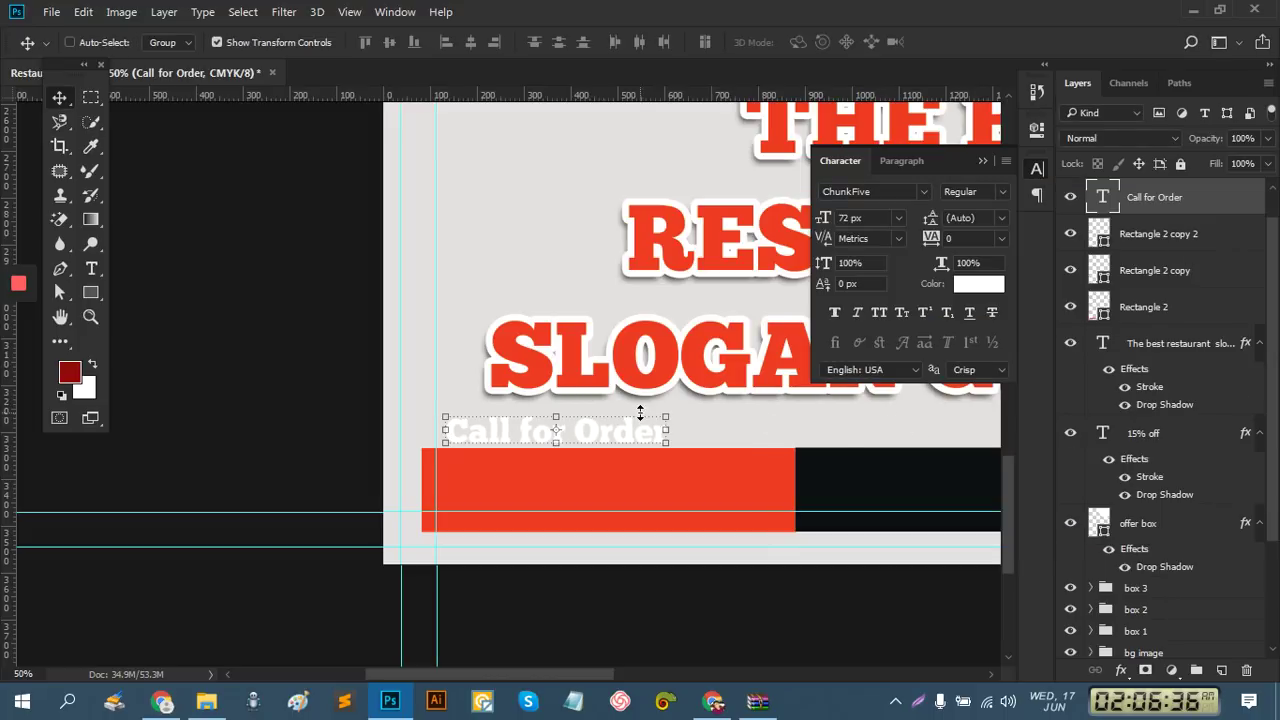
Move the heading onto the red footer bar and enlarge it to about 107%
left_click_drag(631, 437, 619, 457)
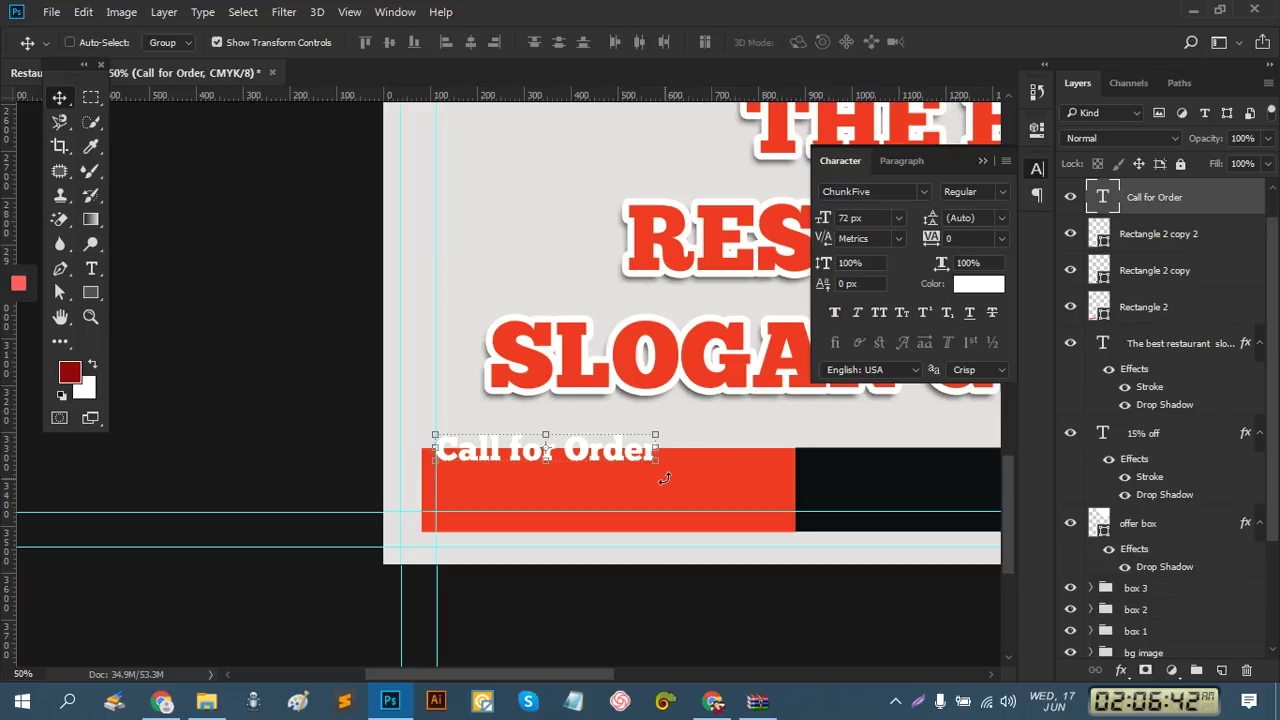
mouse_move(657, 462)
left_mouse_down()
mouse_move(666, 469)
mouse_move(643, 448)
left_mouse_up()
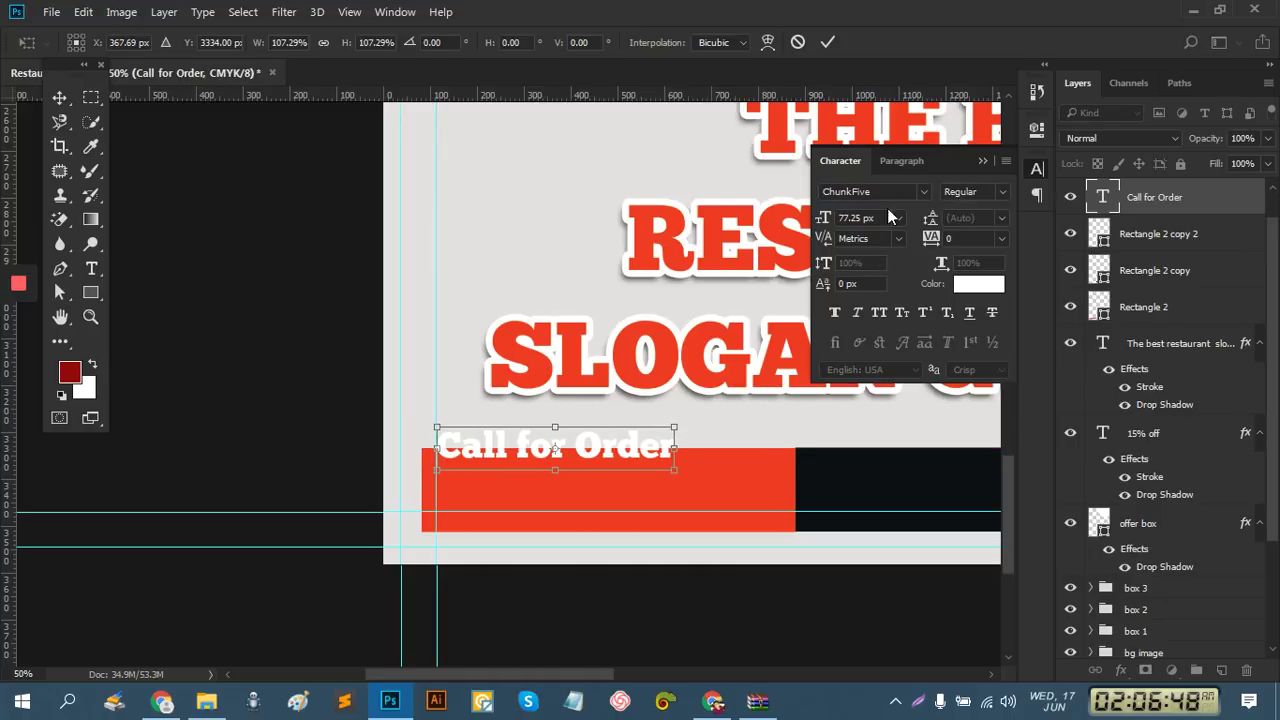
left_click(831, 43)
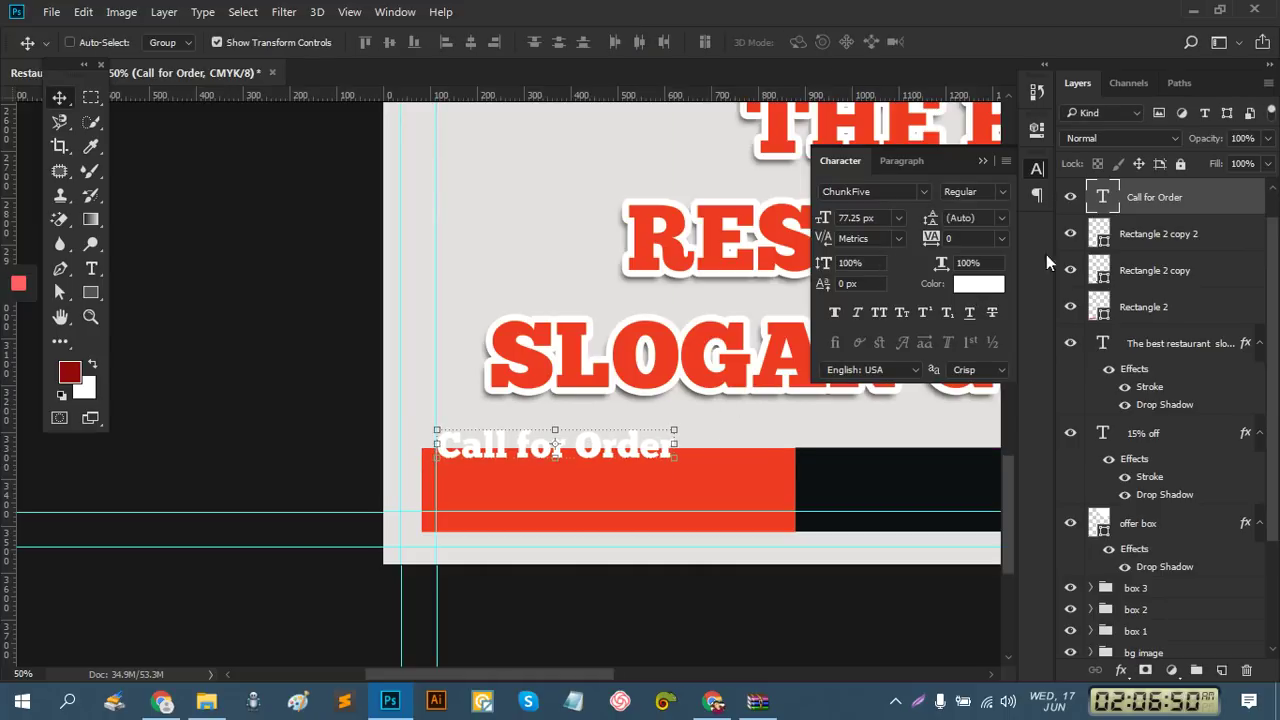
Enable a Stroke effect on the Call for Order text in Blending Options and begin setting its size
right_click(1141, 200)
left_click(845, 130)
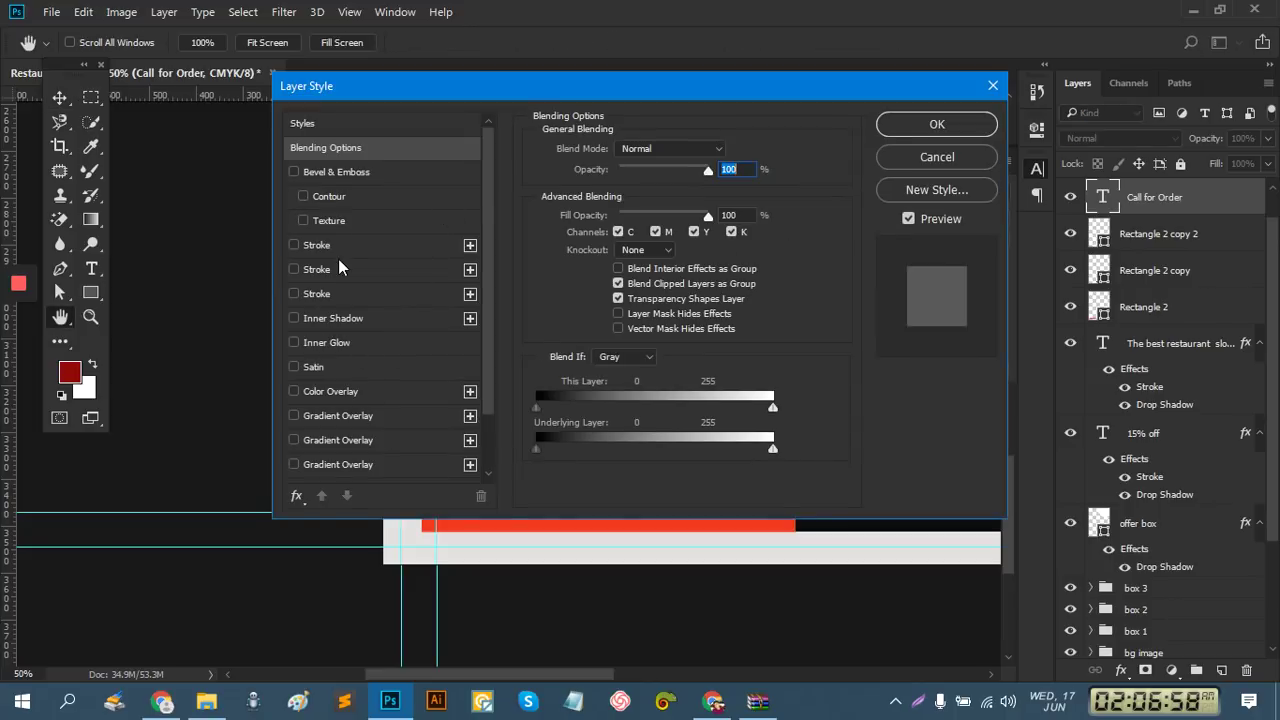
left_click(316, 245)
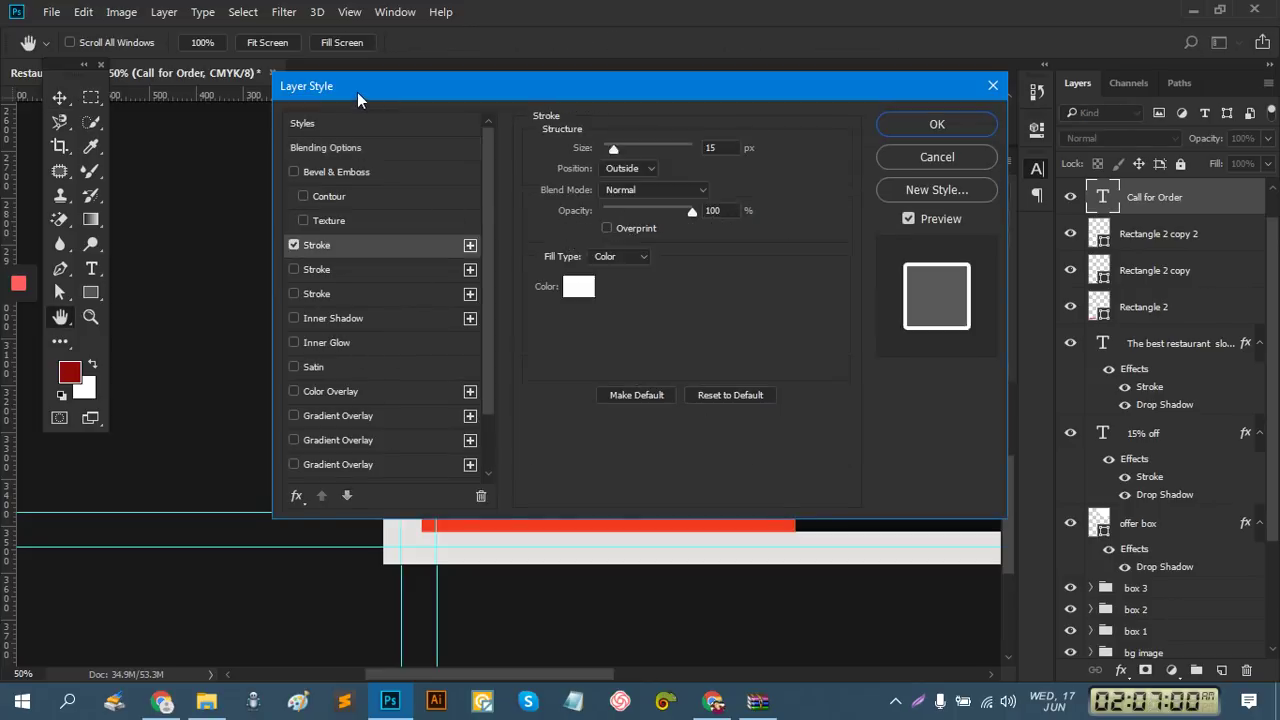
mouse_move(357, 92)
left_mouse_down()
mouse_move(679, 271)
mouse_move(765, 367)
left_mouse_up()
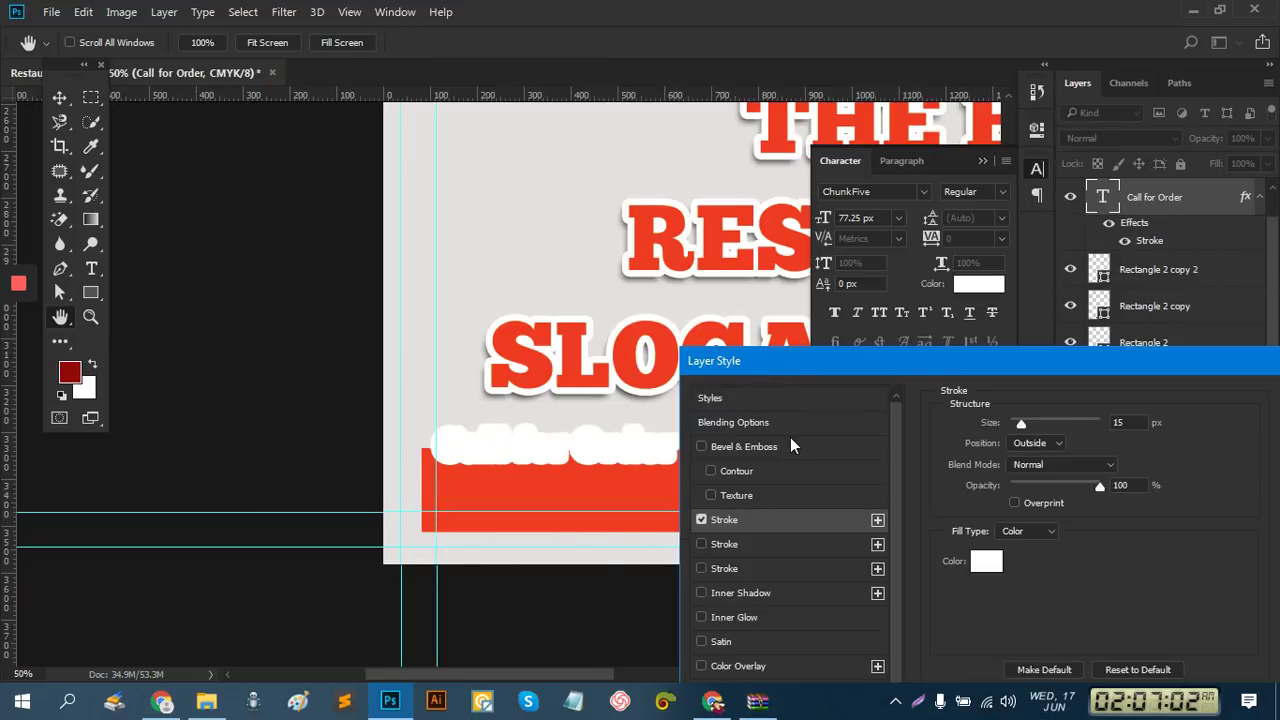
left_click_drag(1128, 423, 1104, 428)
type("3")
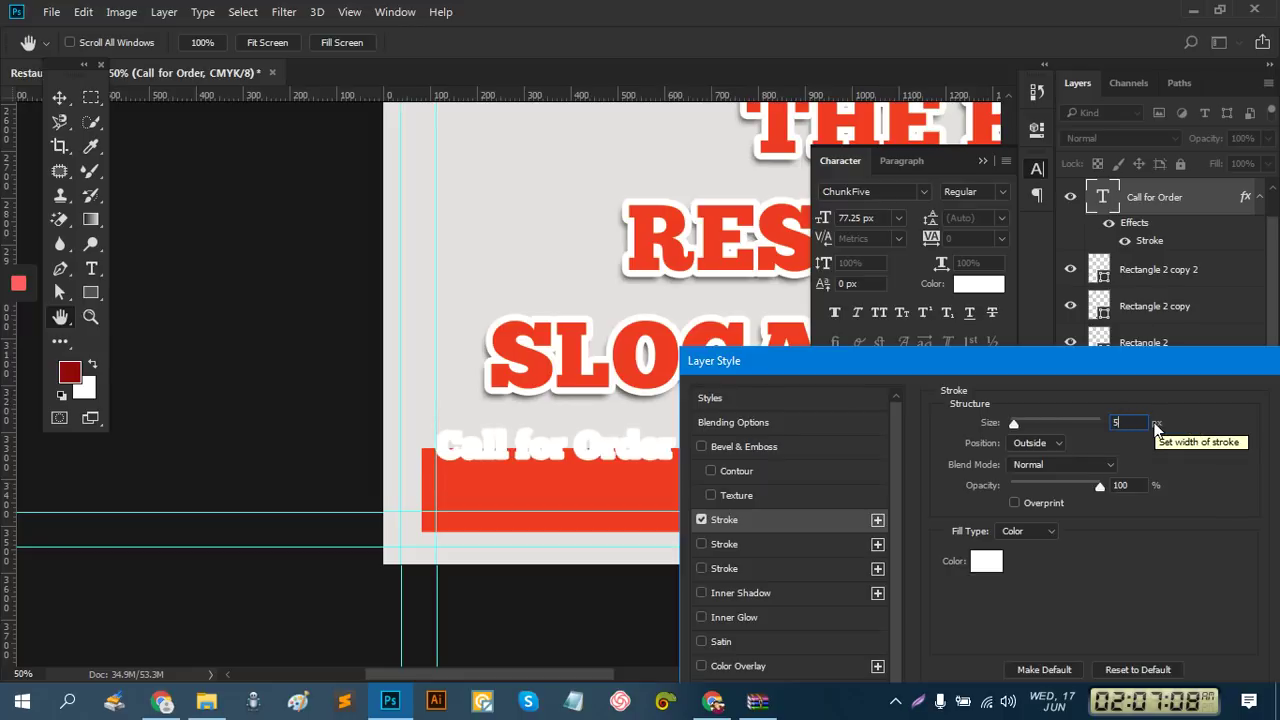
key("BackSpace")
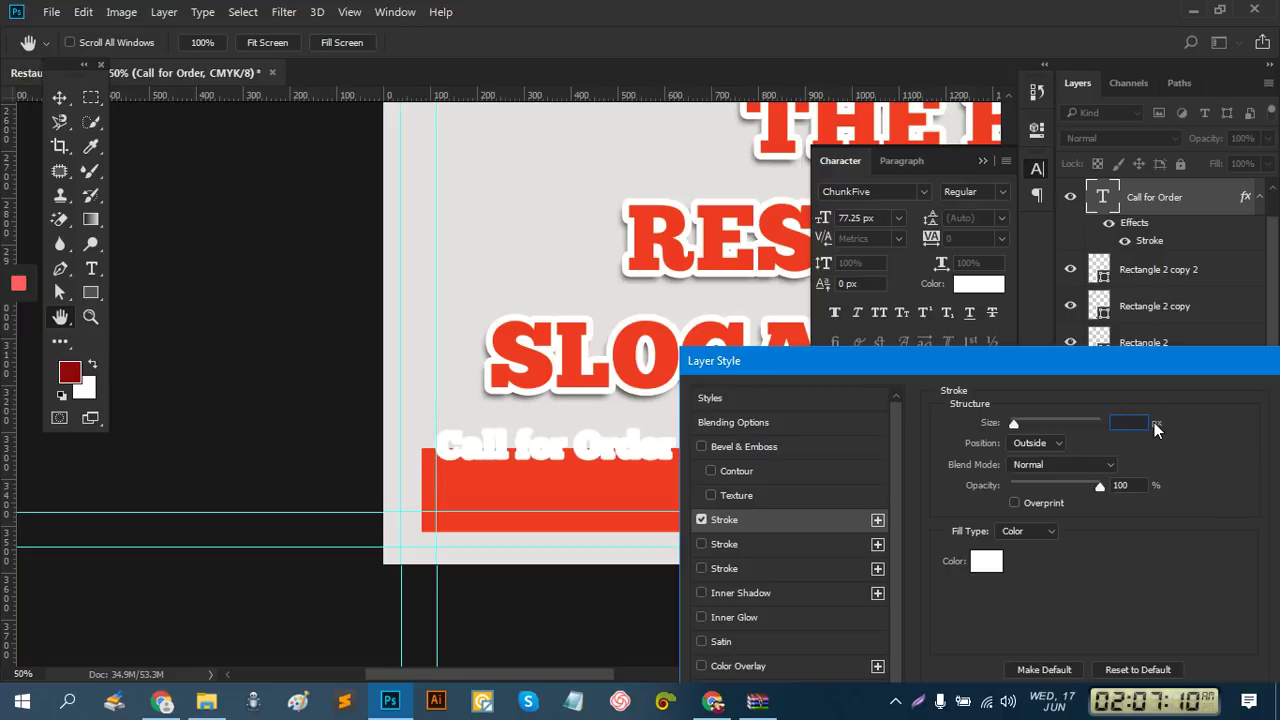
type("2")
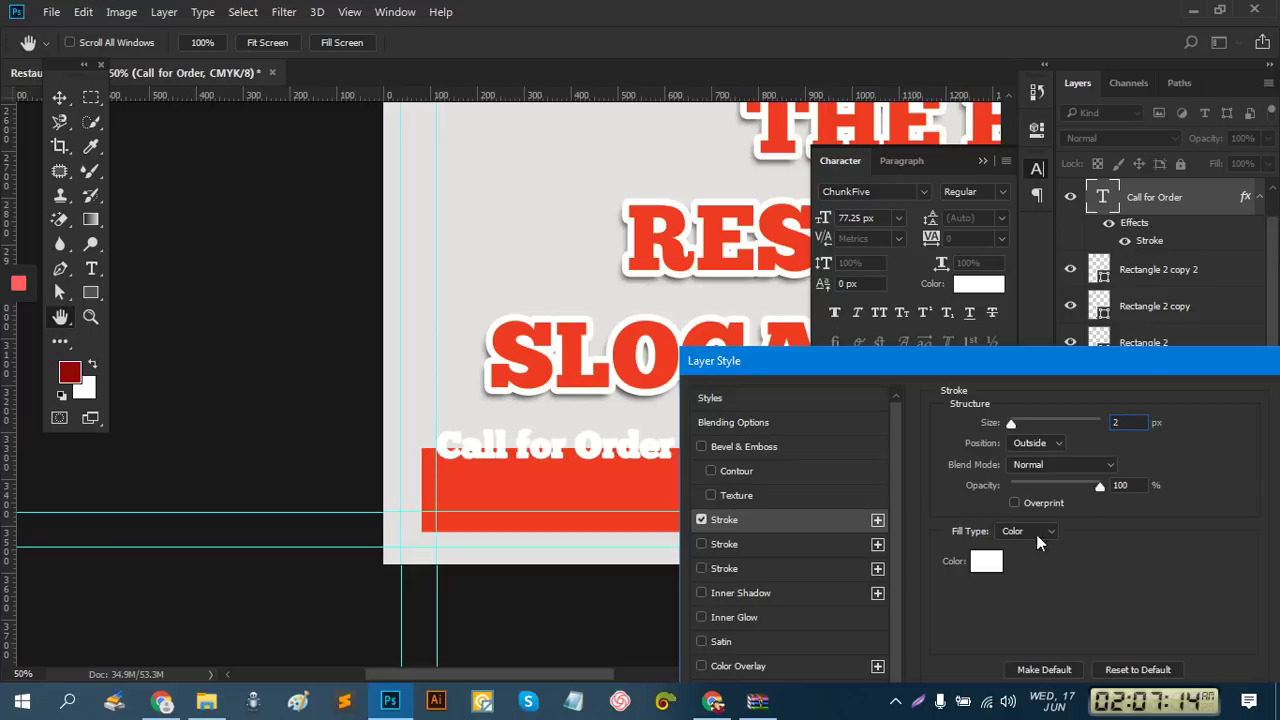
Sample the red slogan colour for the stroke, set it to 10 px, and apply
left_click(986, 561)
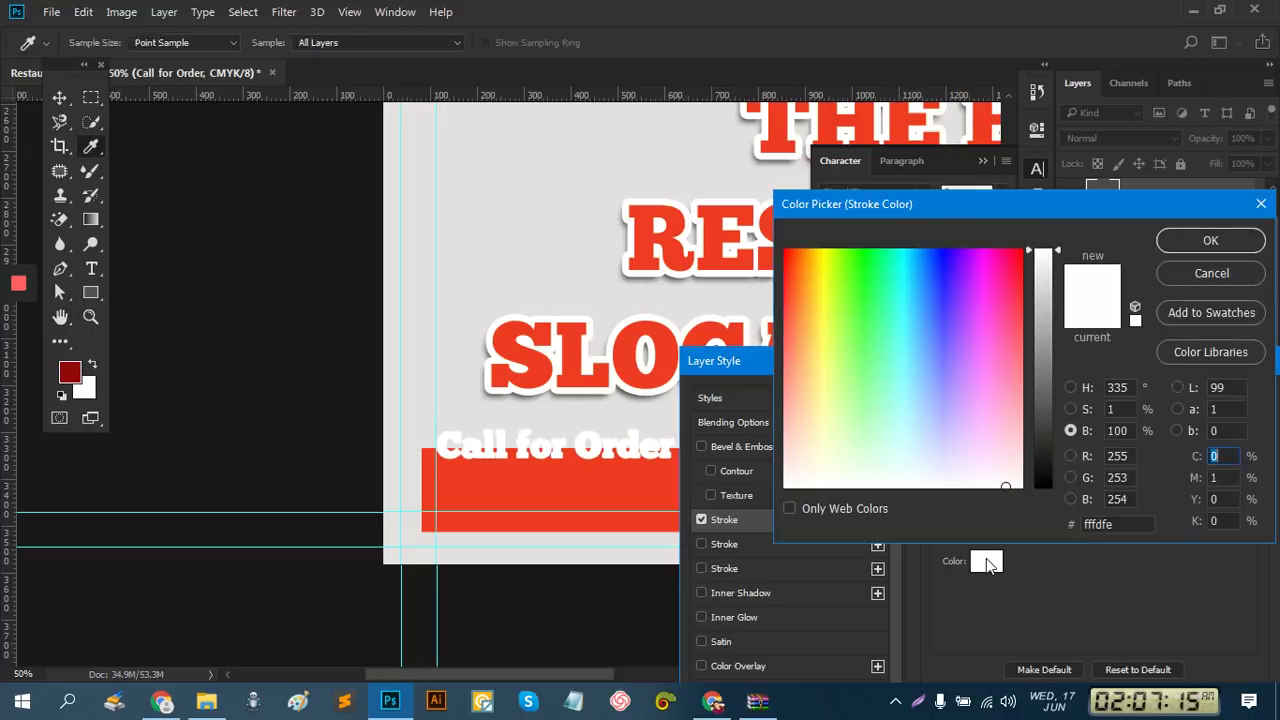
left_click(657, 339)
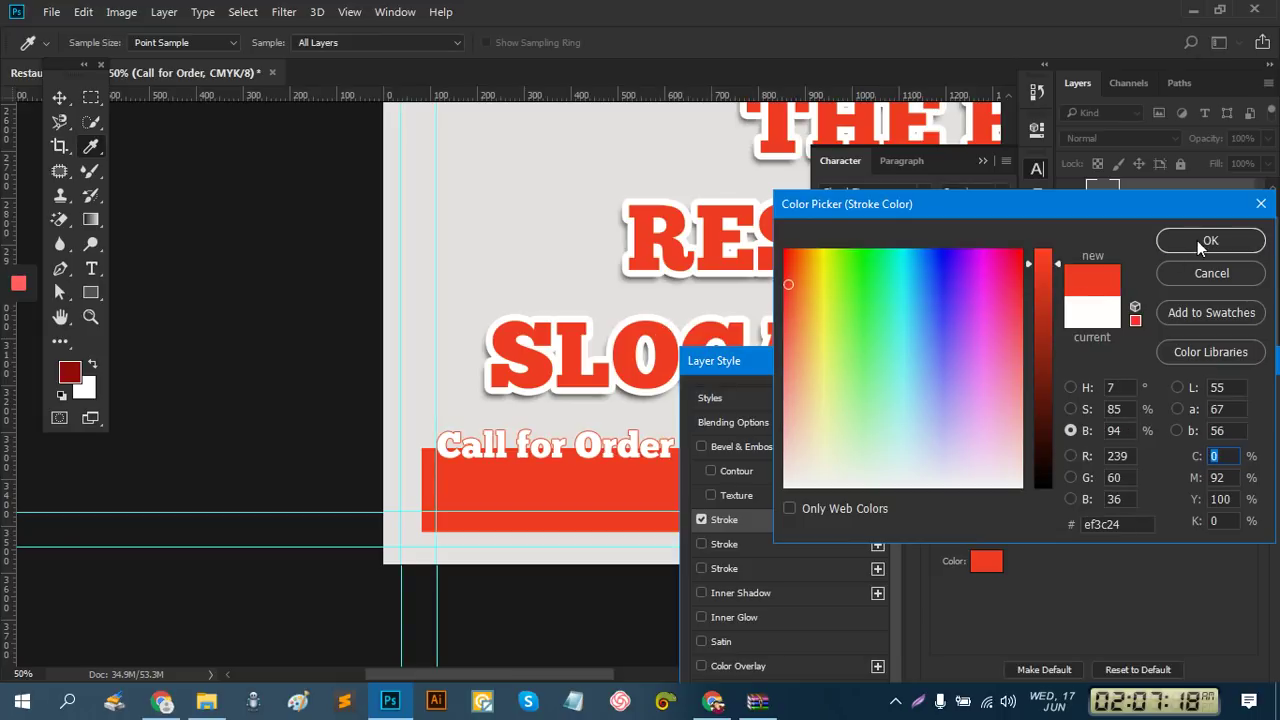
left_click(1197, 240)
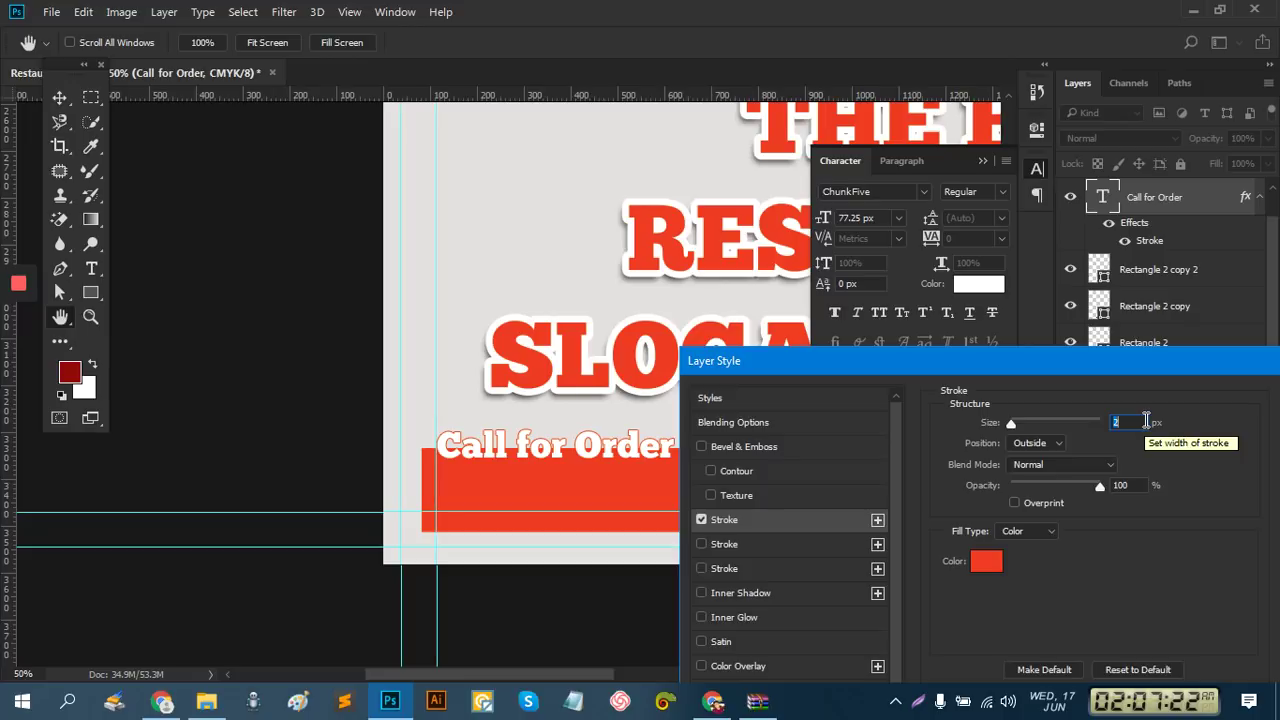
type("7")
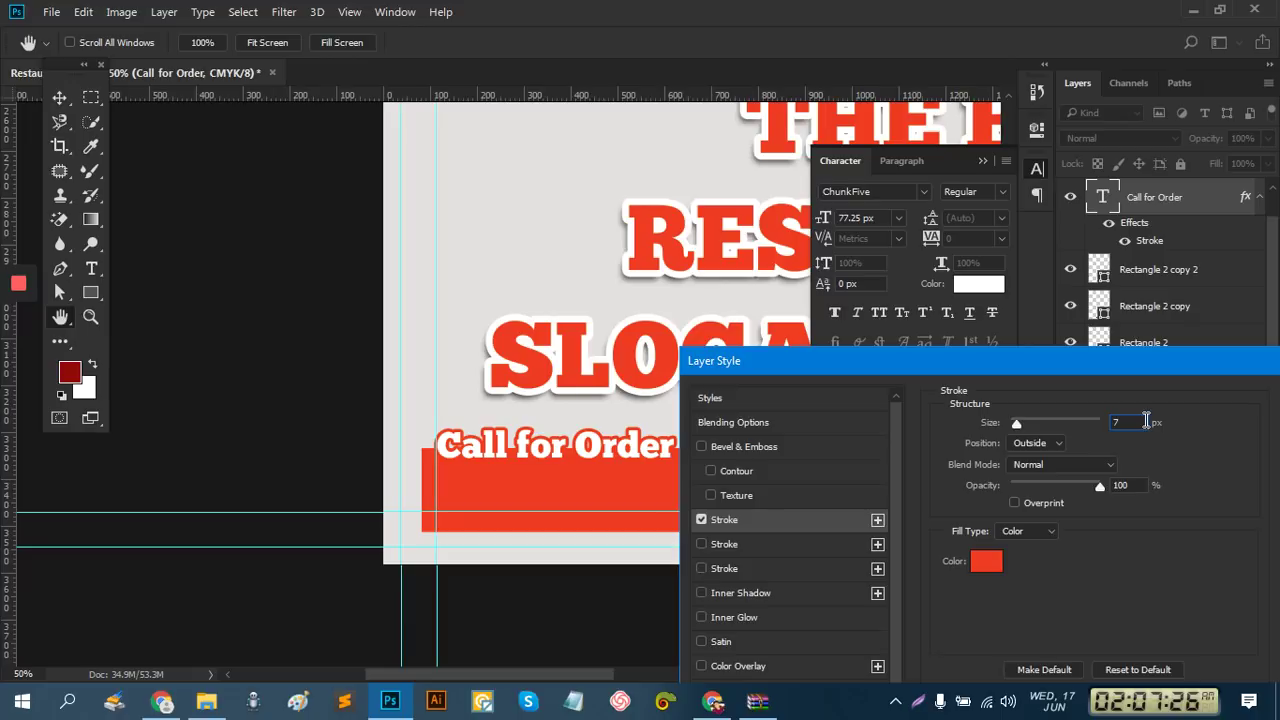
type("8")
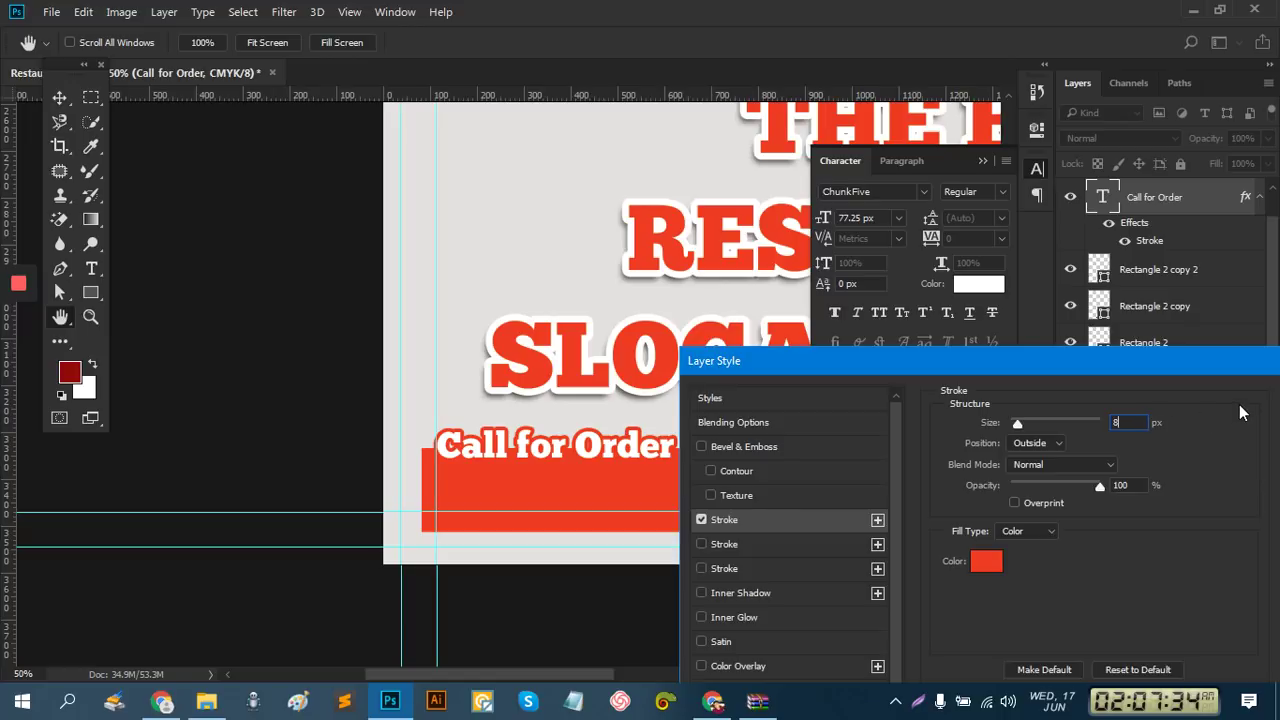
double_click(1133, 420)
type("9")
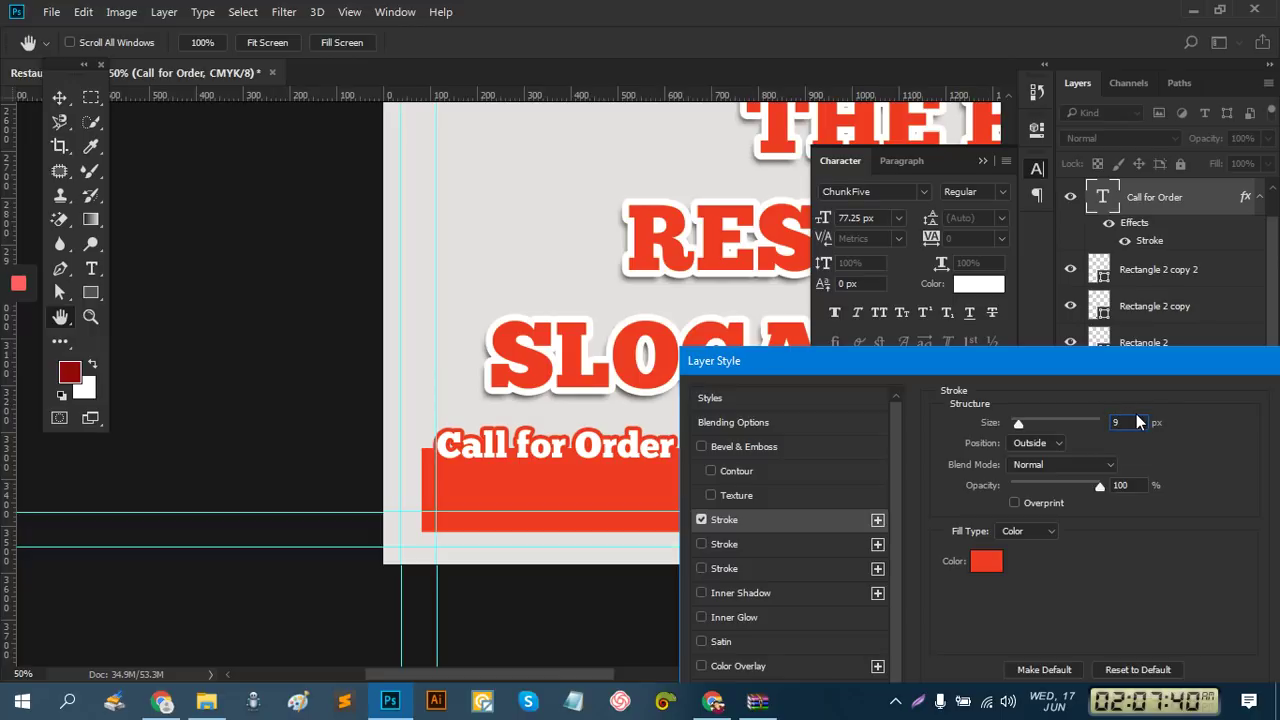
type("10")
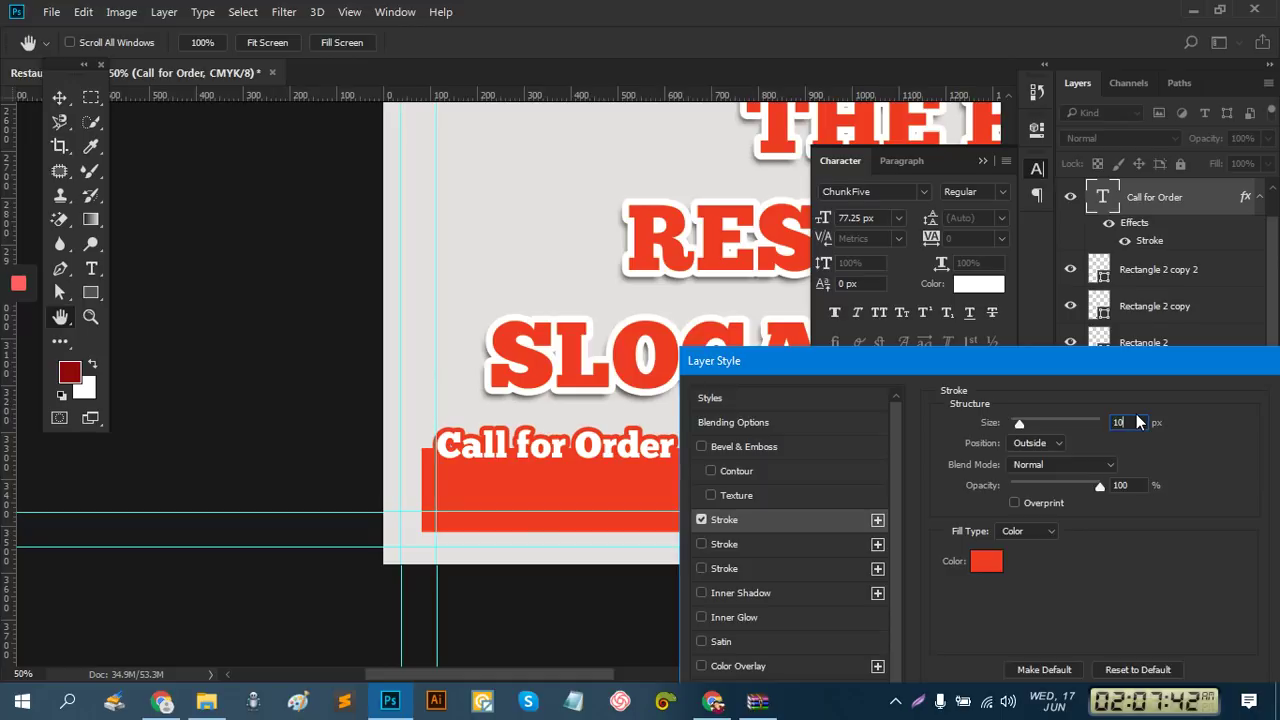
left_click_drag(1178, 372, 1085, 352)
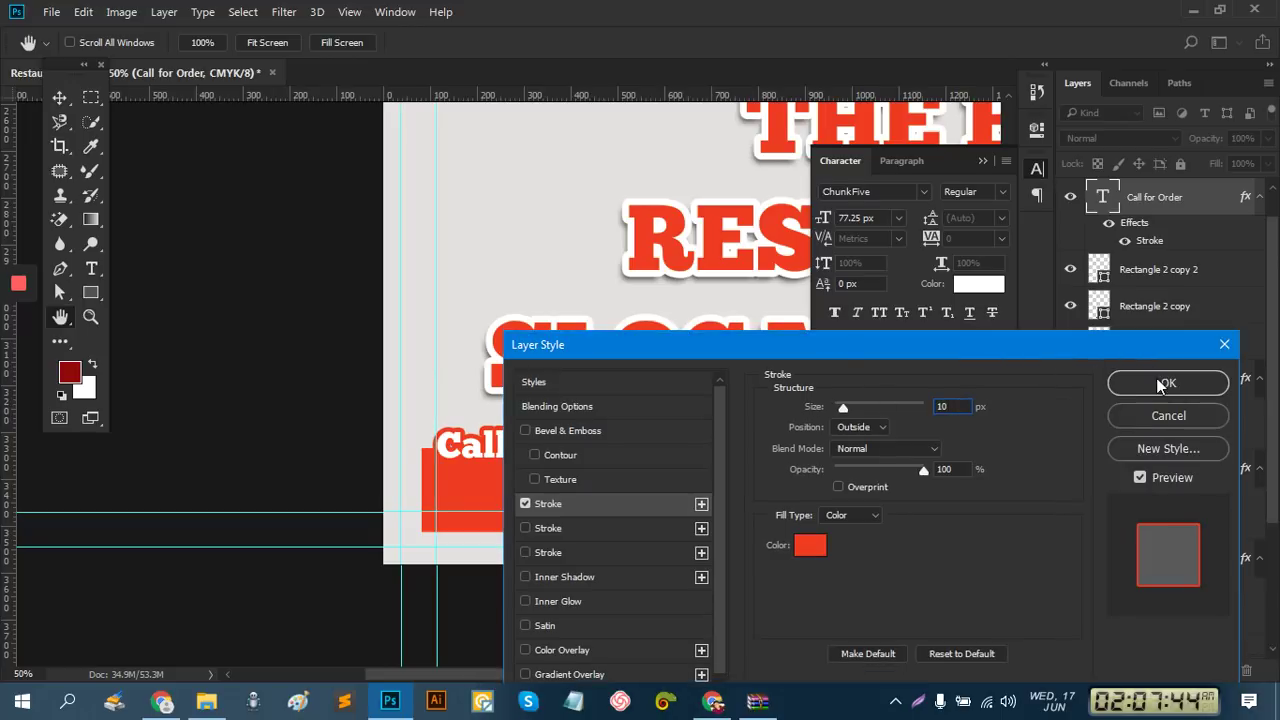
left_click(1152, 384)
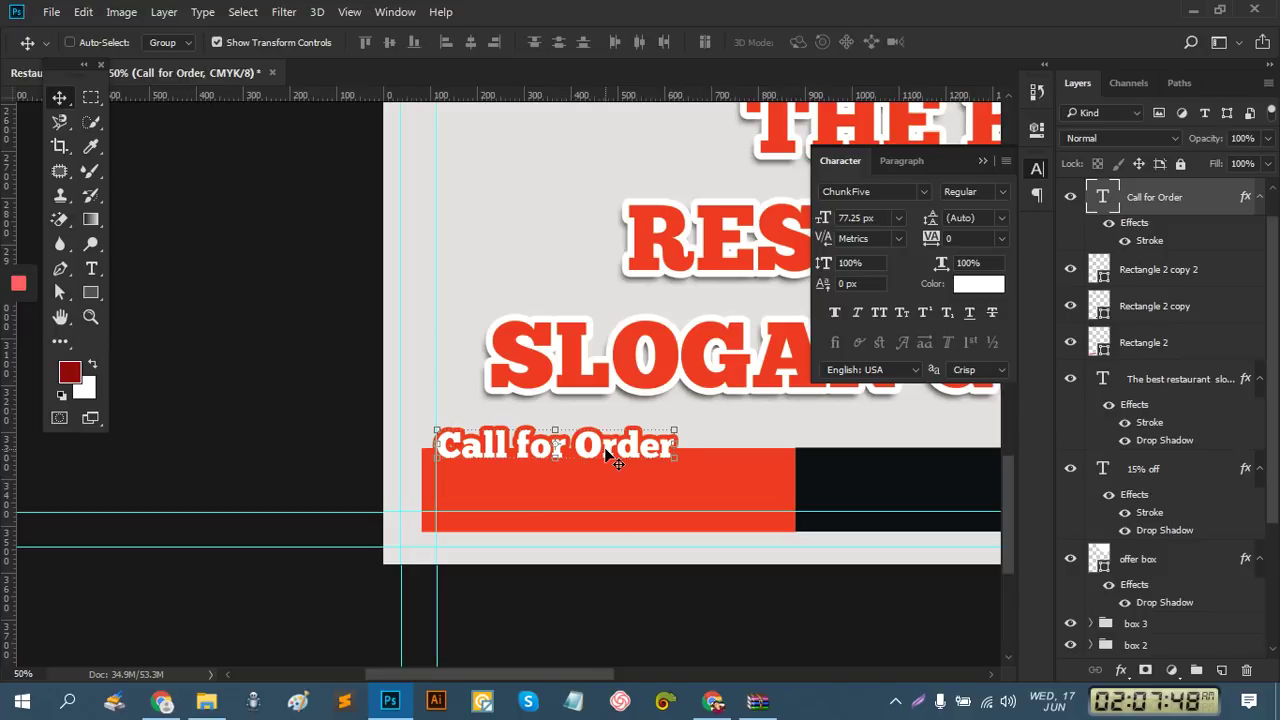
Alt-drag a copy of Call for Order onto the red bar and retype it as a placeholder phone number
left_click_drag(593, 455, 668, 498)
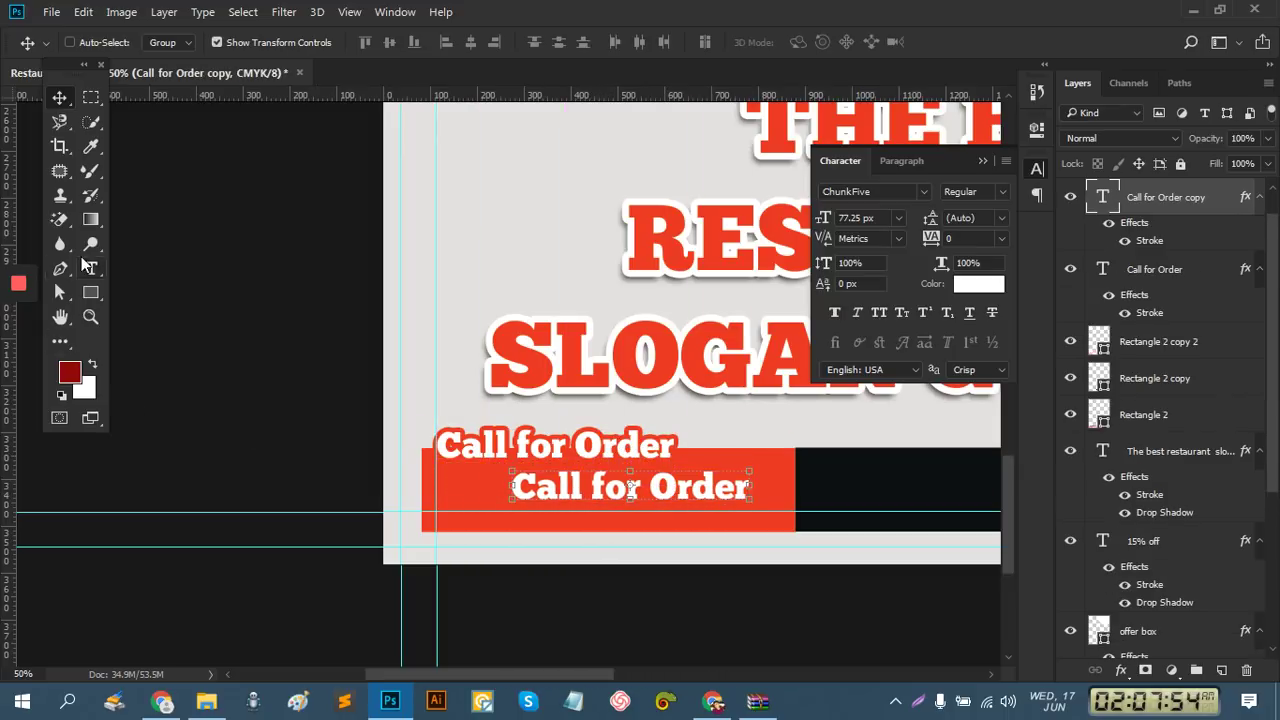
left_click(91, 268)
triple_click(637, 484)
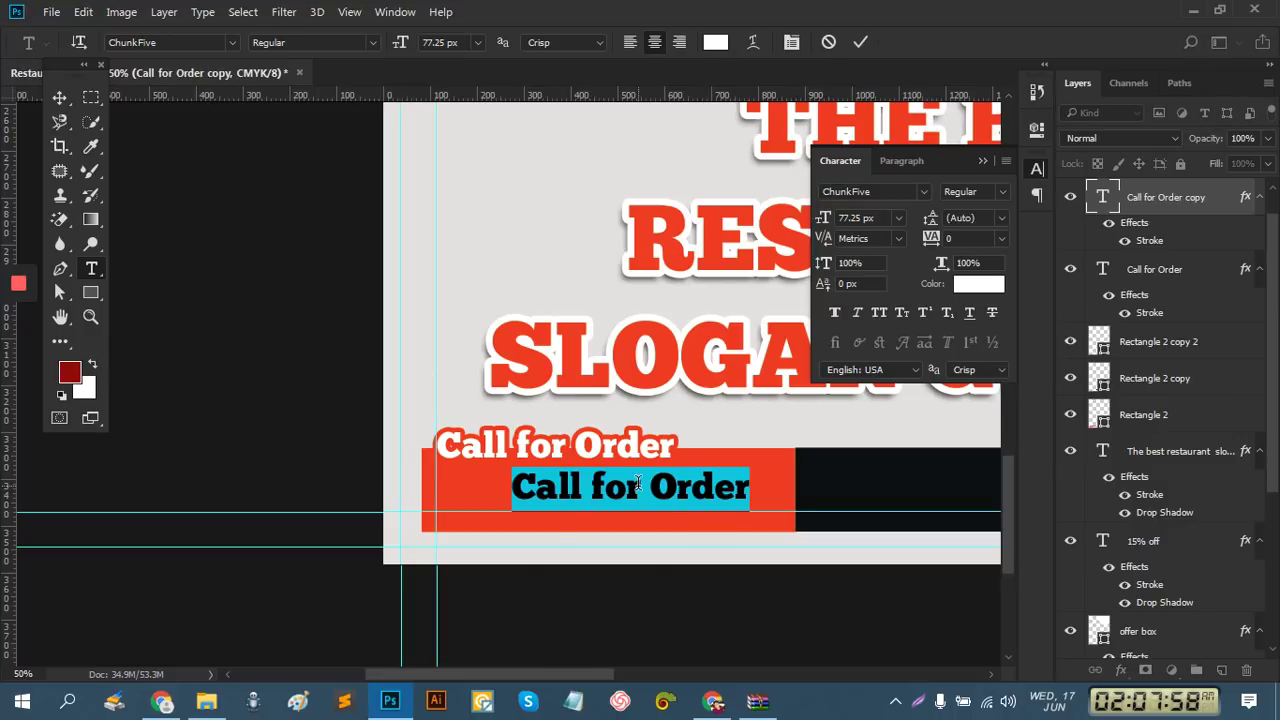
type("123")
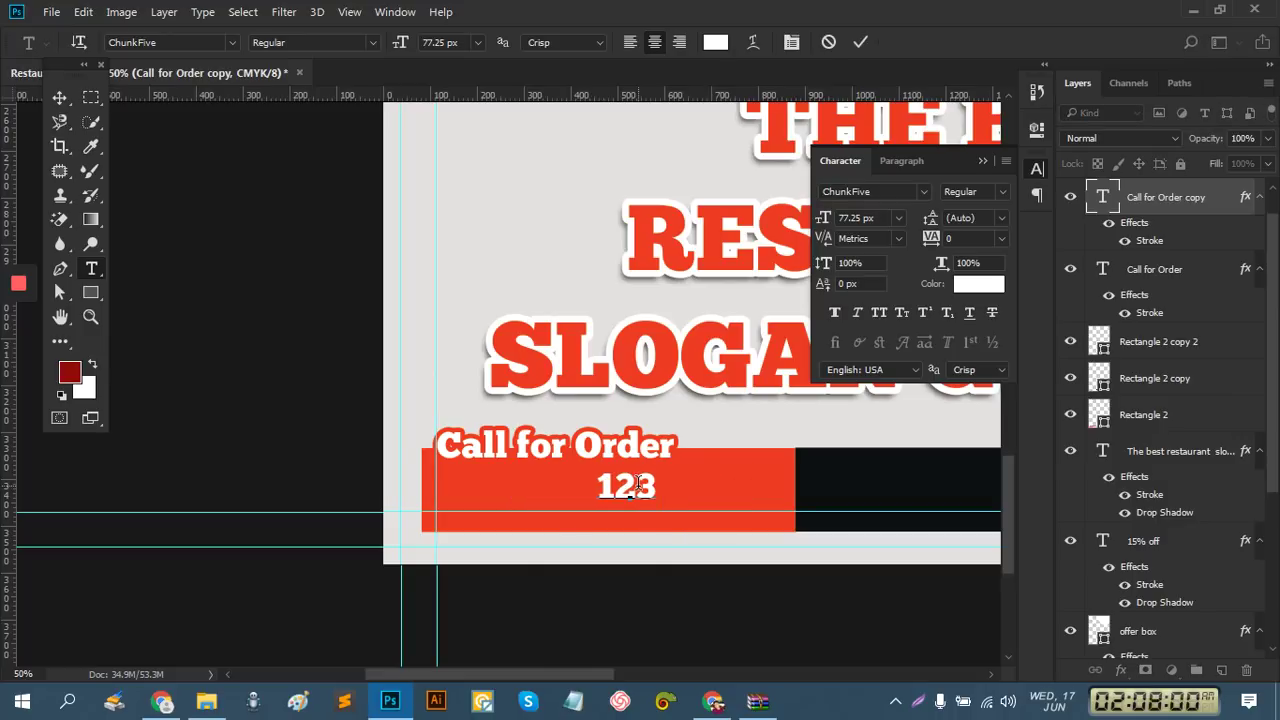
type(" 45658")
key("BackSpace")
type("586")
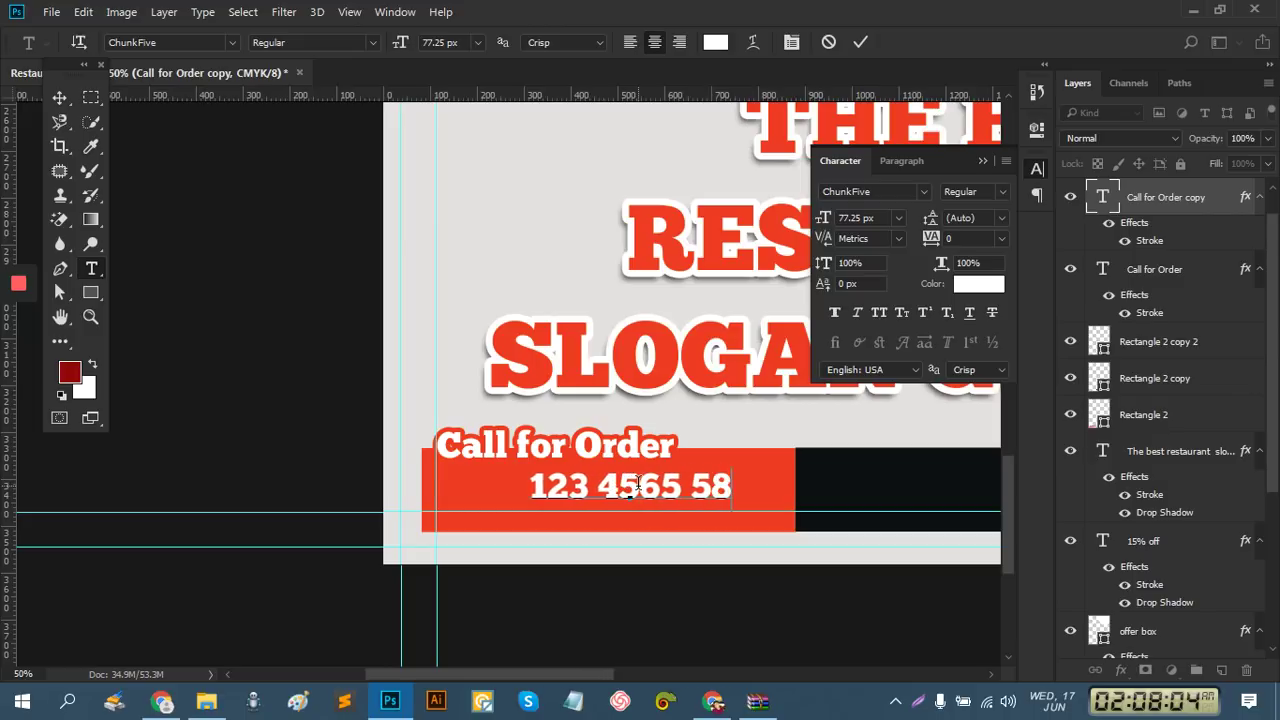
left_click(58, 98)
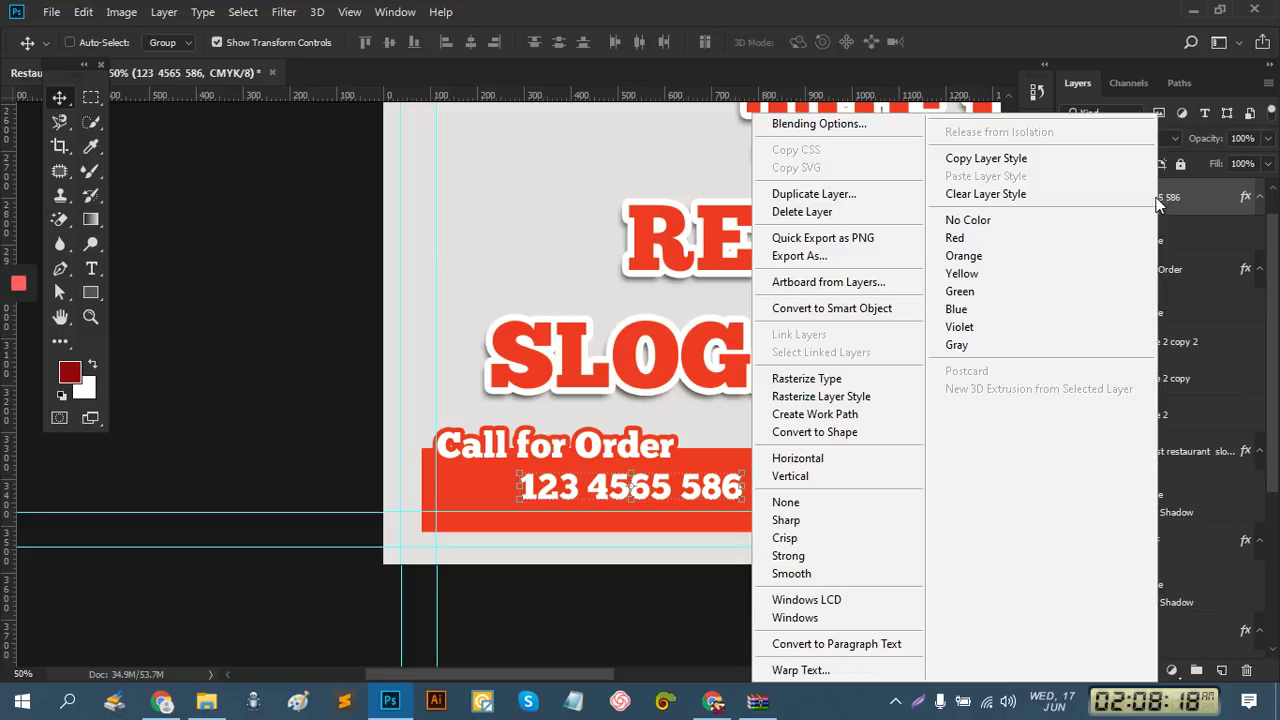
Try a drop shadow on the phone number layer, then cancel the far-offset result
right_click(1160, 206)
left_click(870, 126)
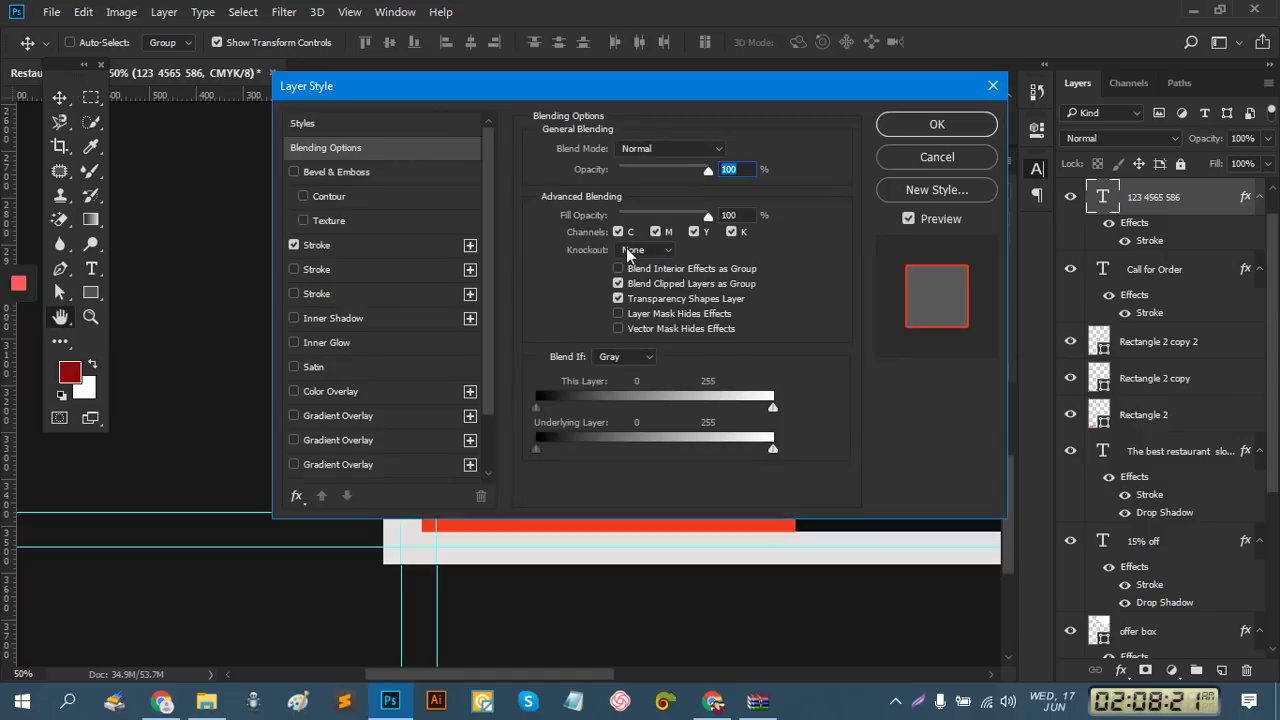
left_click_drag(549, 92, 993, 76)
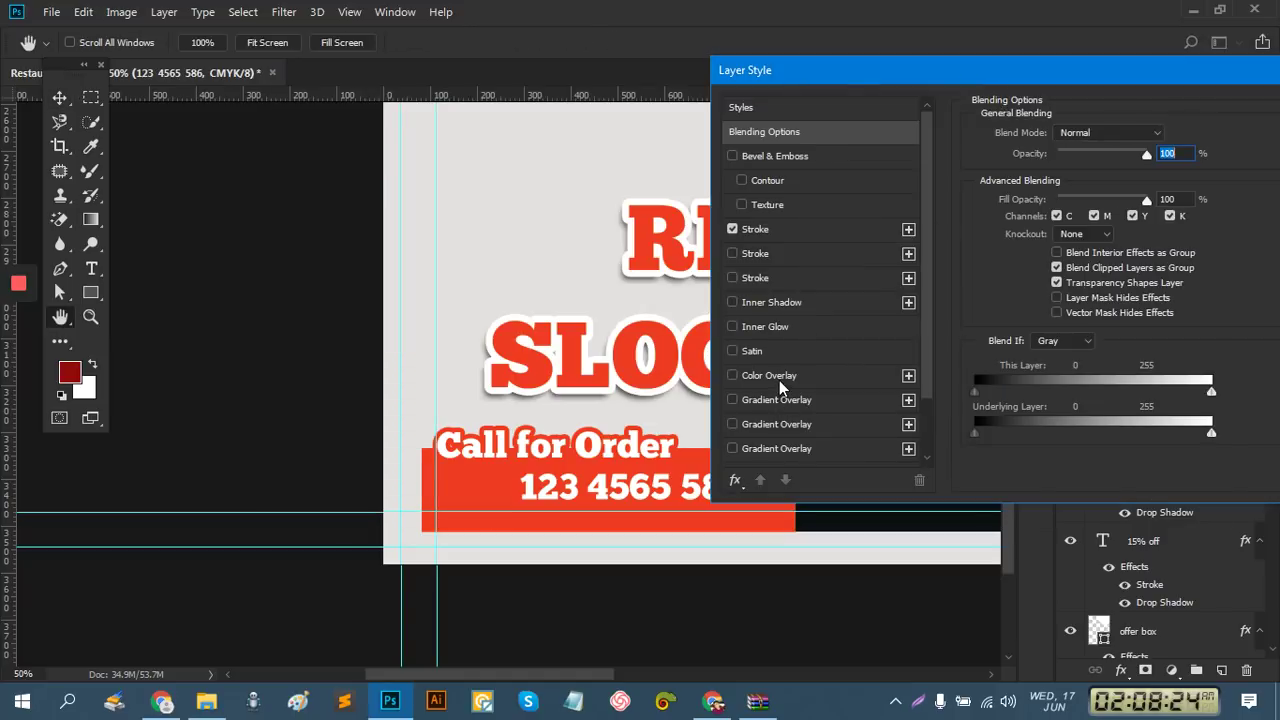
scroll(783, 411, "down", 3)
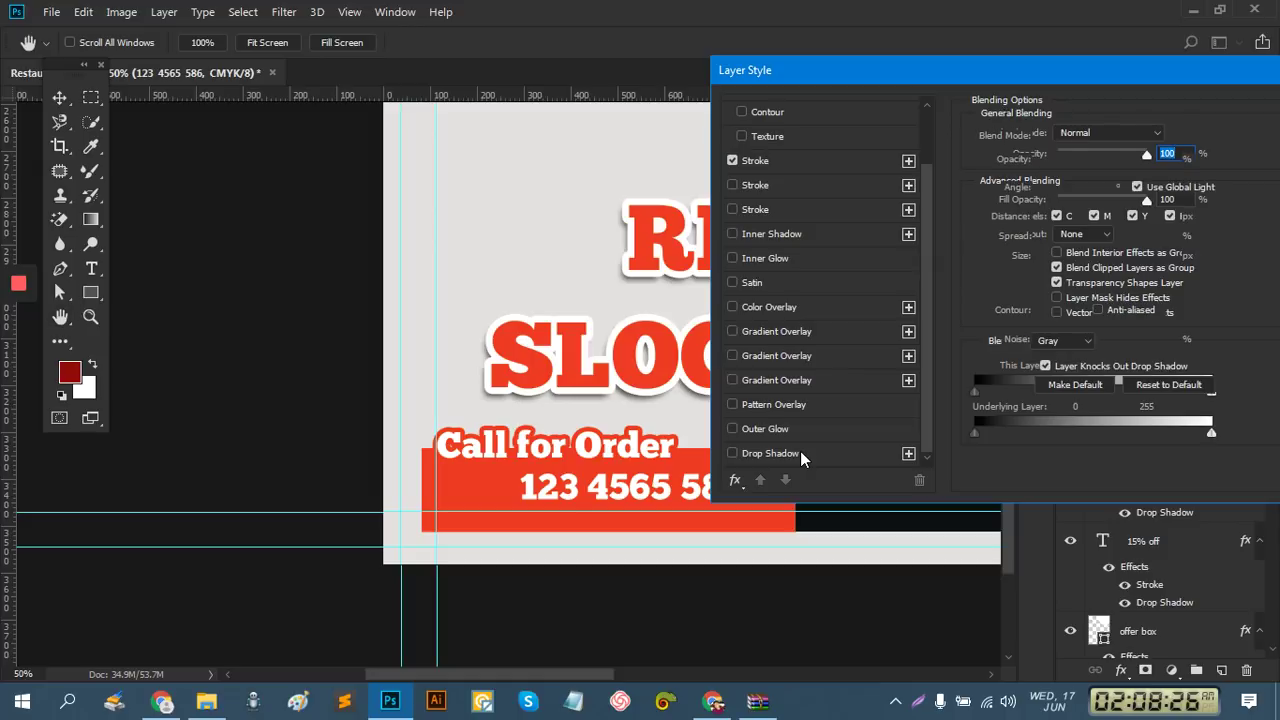
left_click(800, 453)
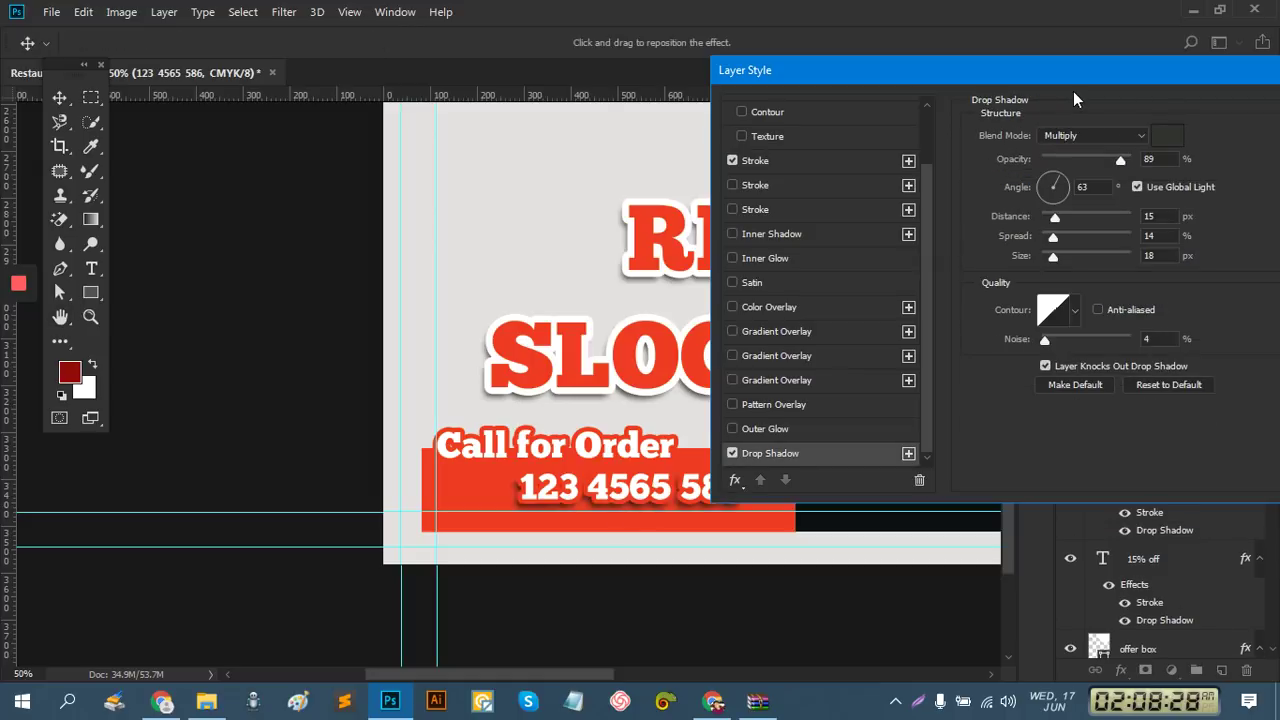
left_click_drag(1053, 76, 1239, 59)
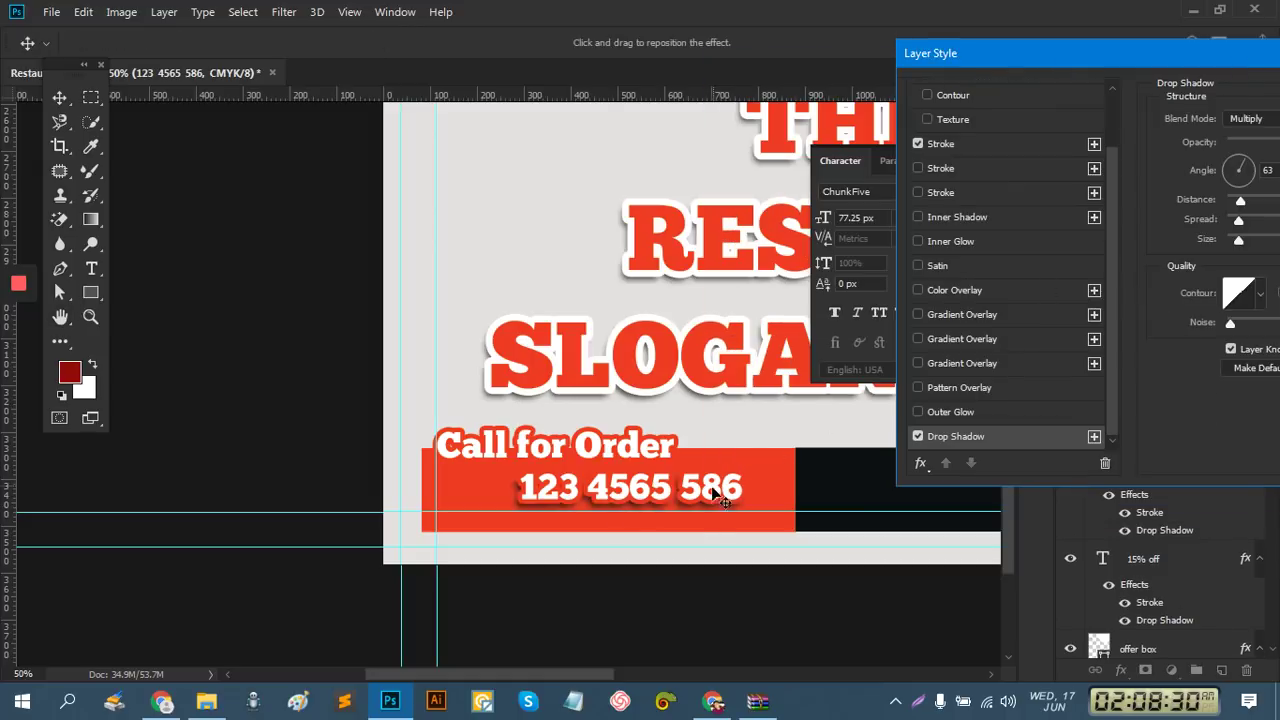
left_click_drag(695, 495, 692, 523)
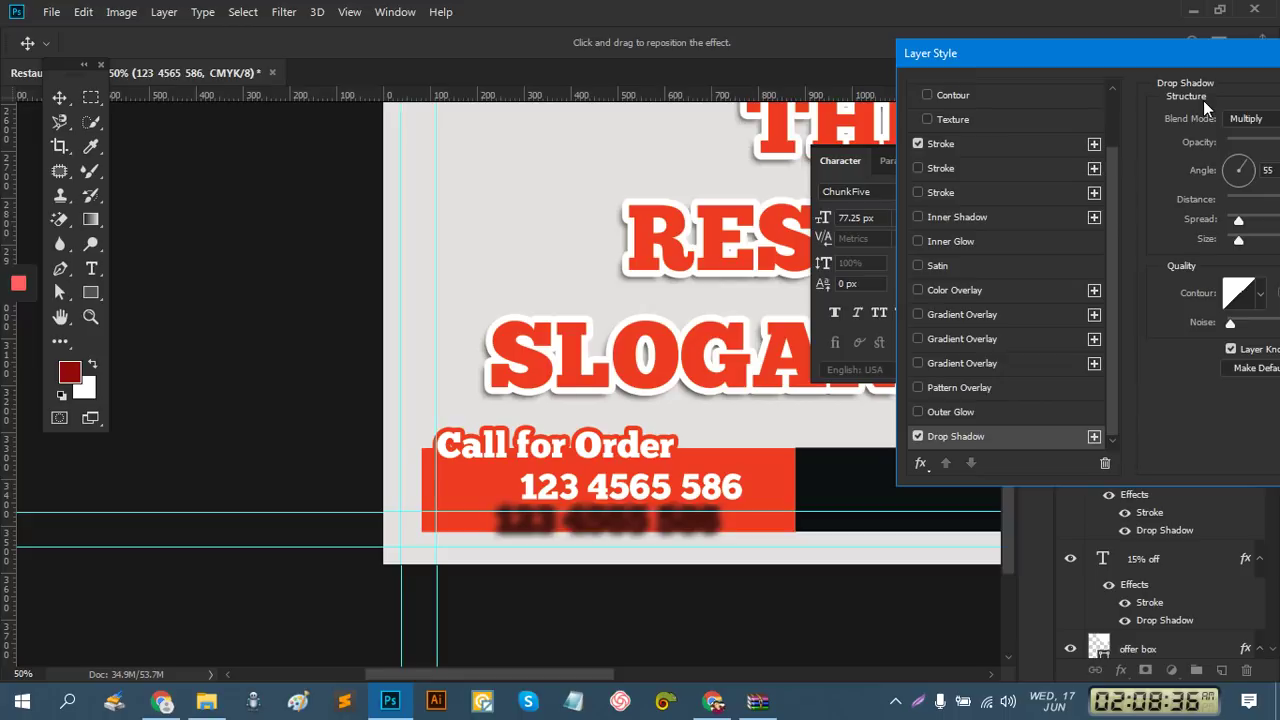
left_click_drag(1207, 51, 1030, 53)
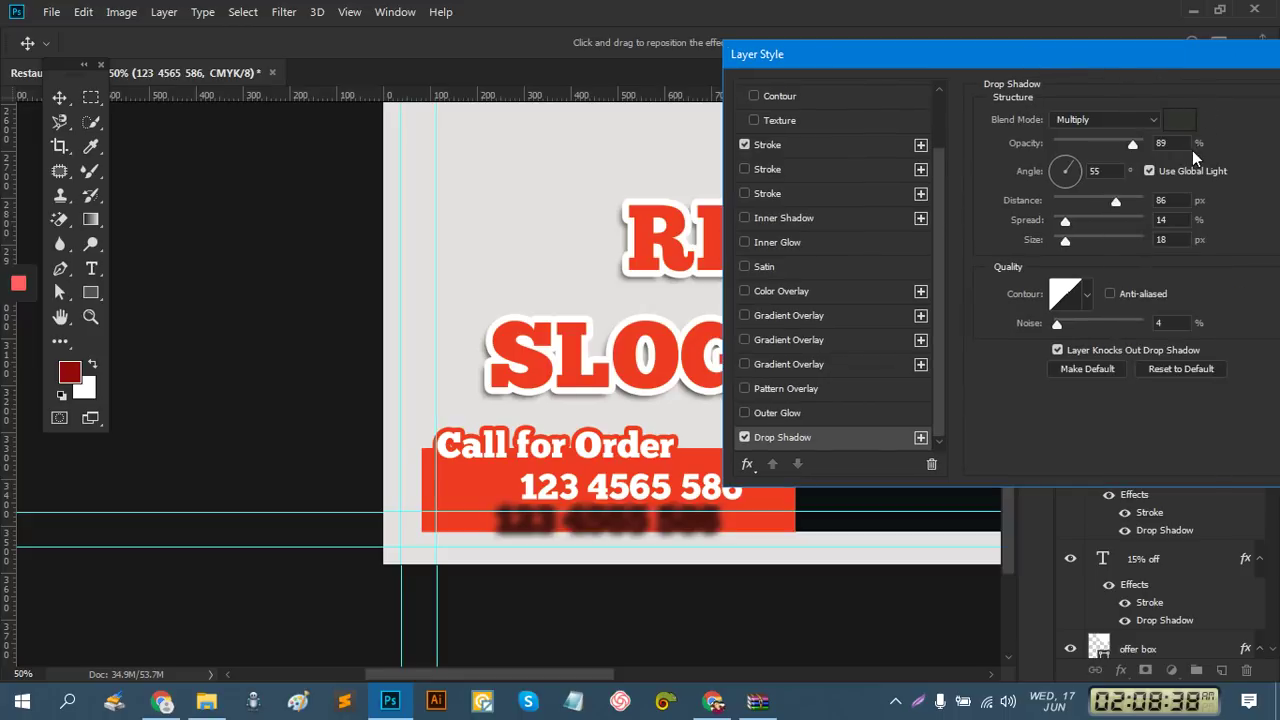
left_click_drag(1131, 62, 977, 57)
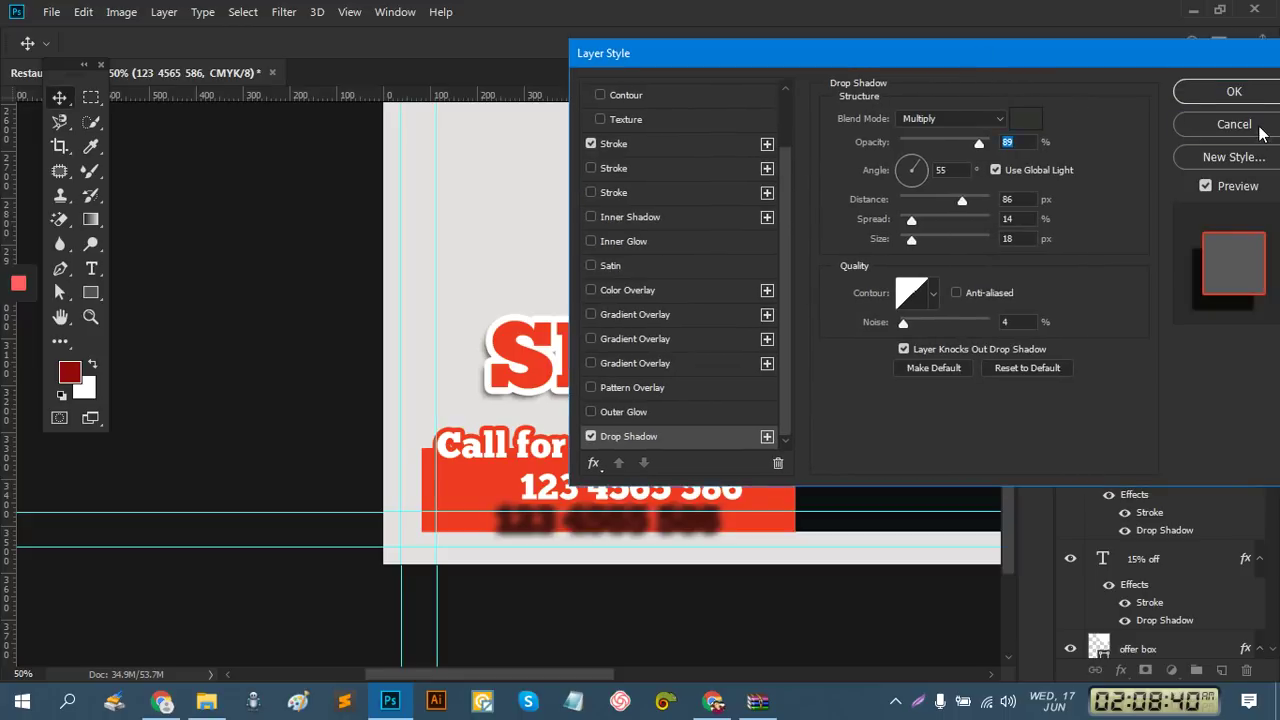
left_click(1210, 90)
Apply a Drop Shadow with 15 px distance at a 63° angle to the phone number
right_click(1168, 205)
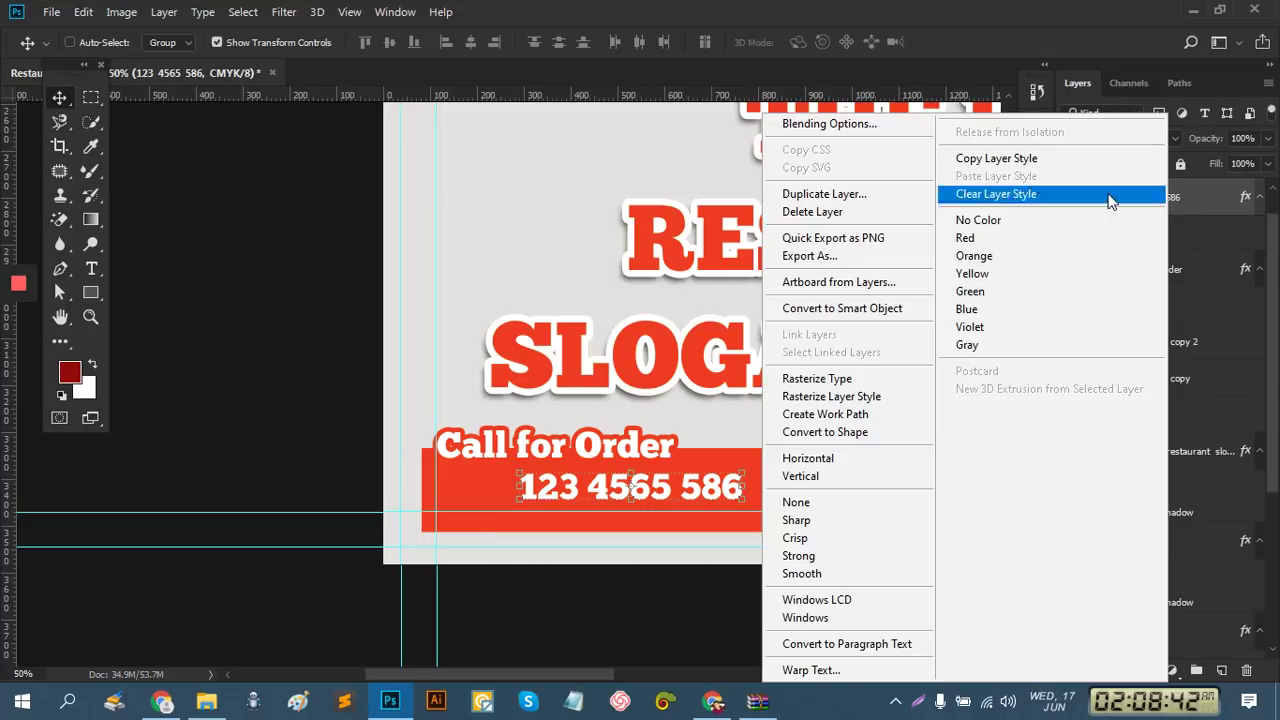
left_click(895, 126)
key("h")
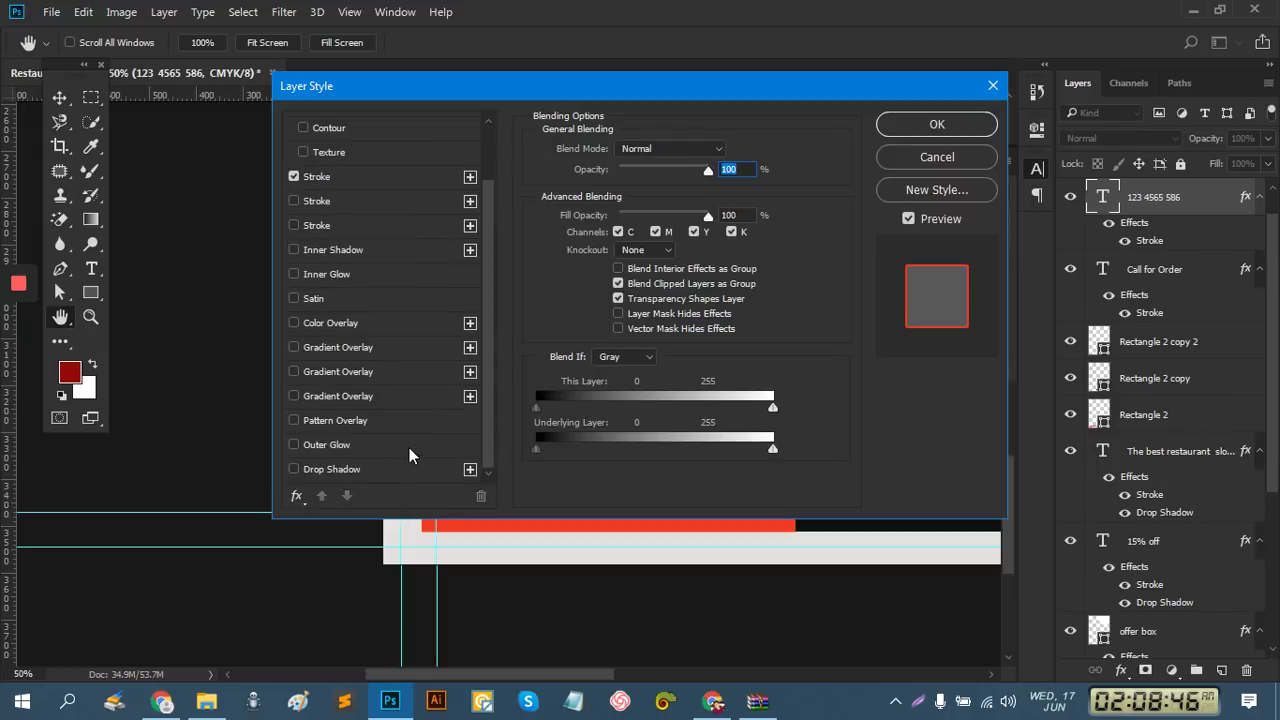
left_click(367, 466)
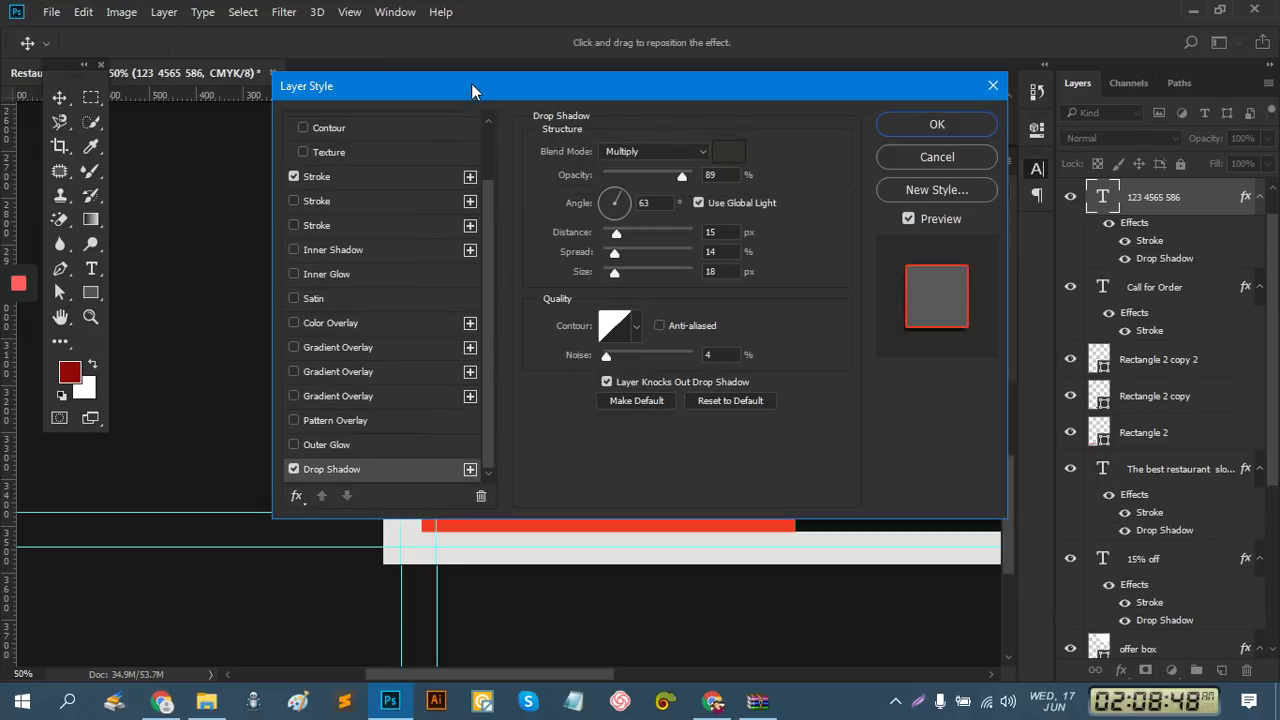
left_click_drag(968, 316, 757, 165)
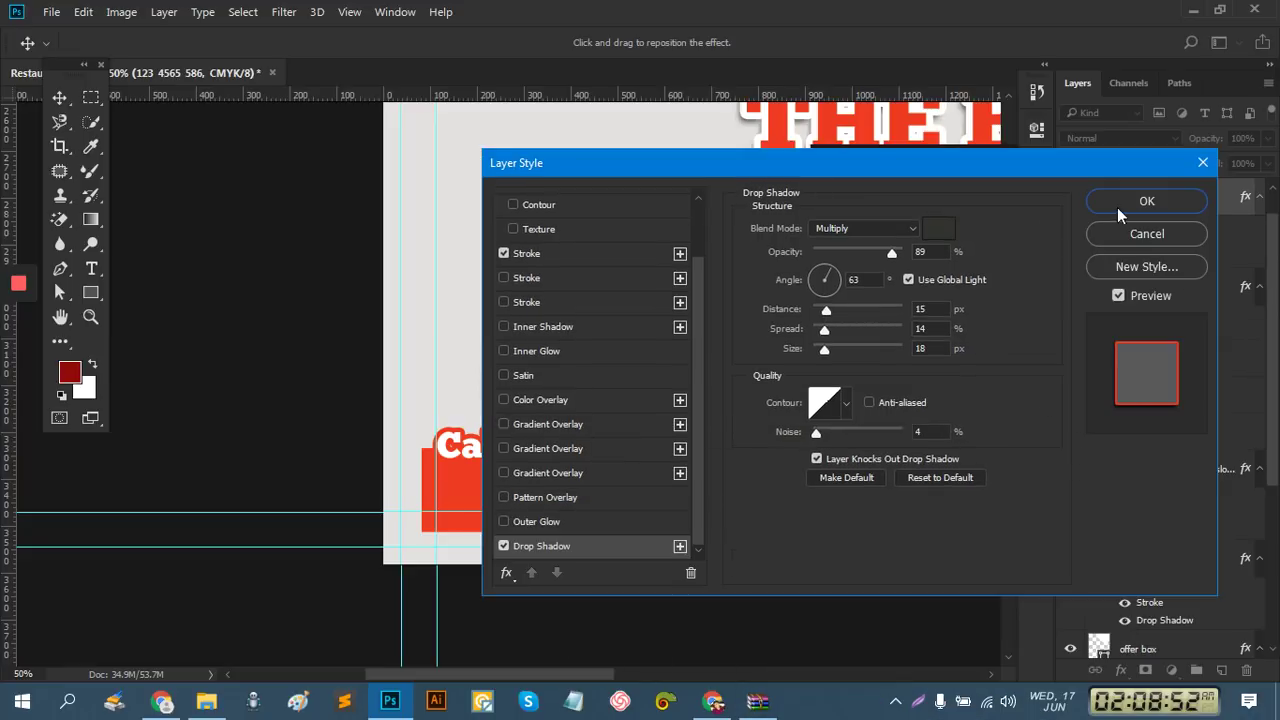
left_click(1146, 202)
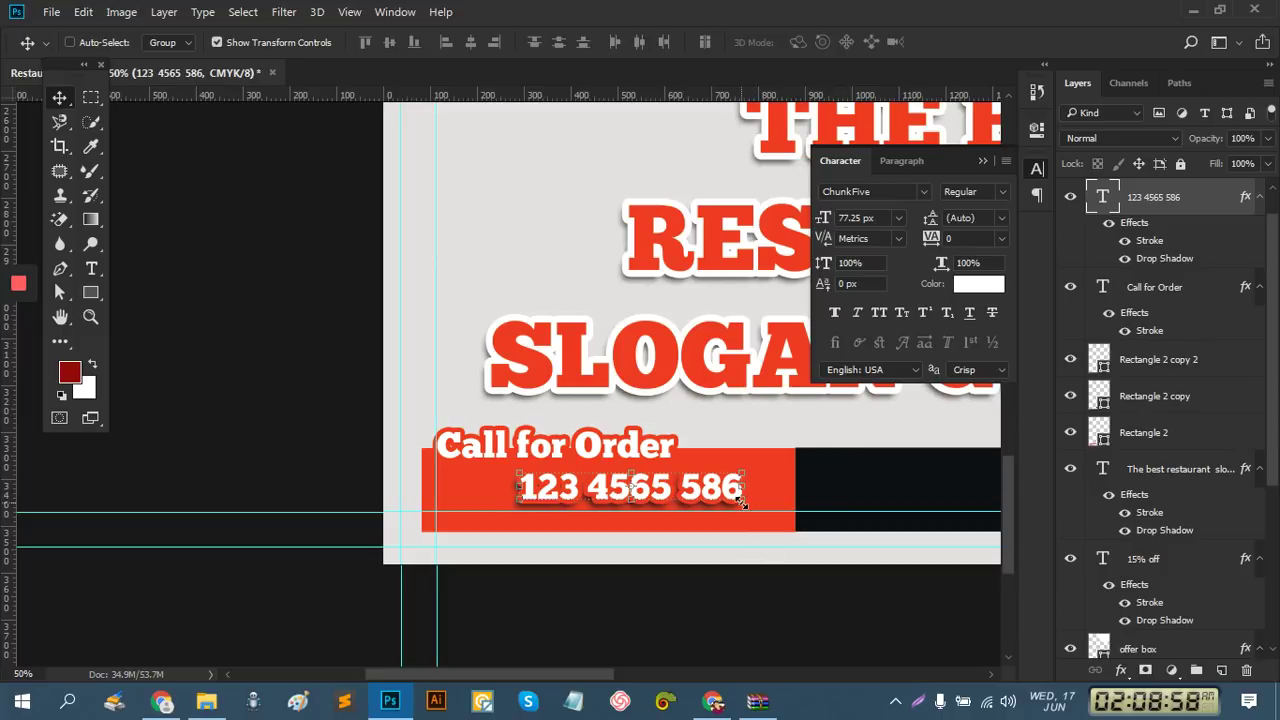
Enlarge the phone number to about 109% and set its tracking to 75, then 100
left_click_drag(742, 504, 750, 508)
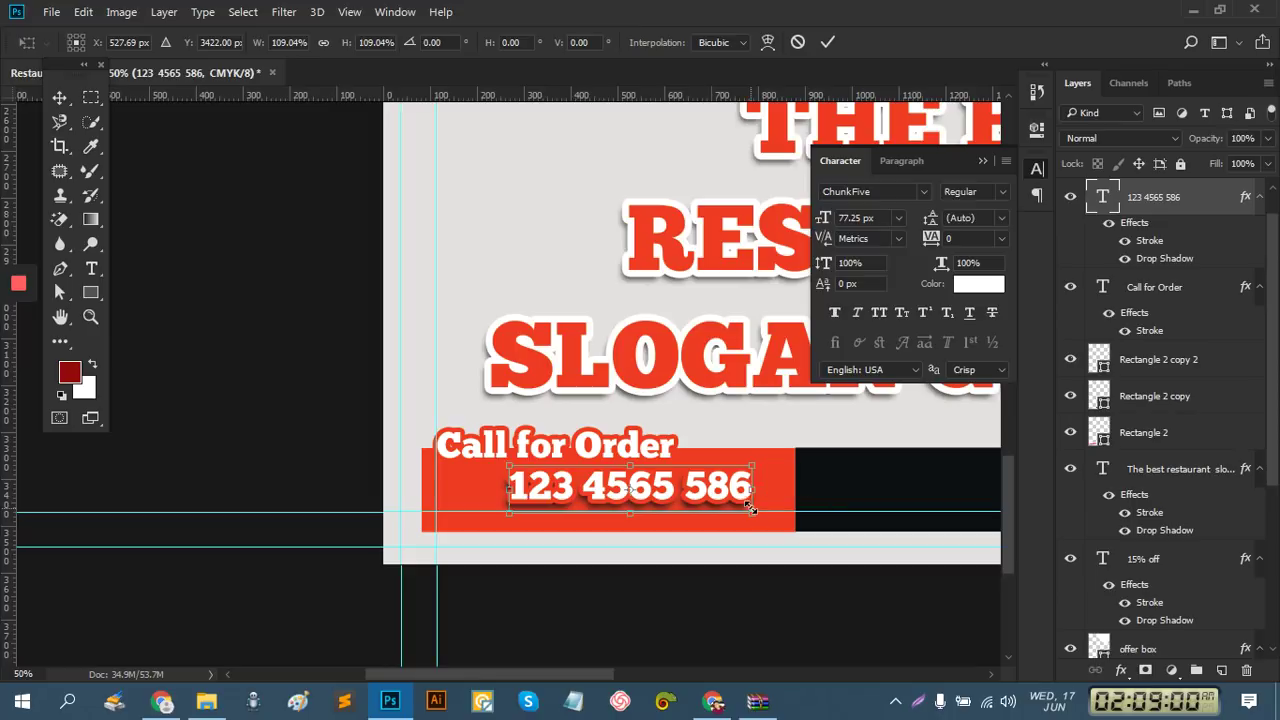
left_click(828, 41)
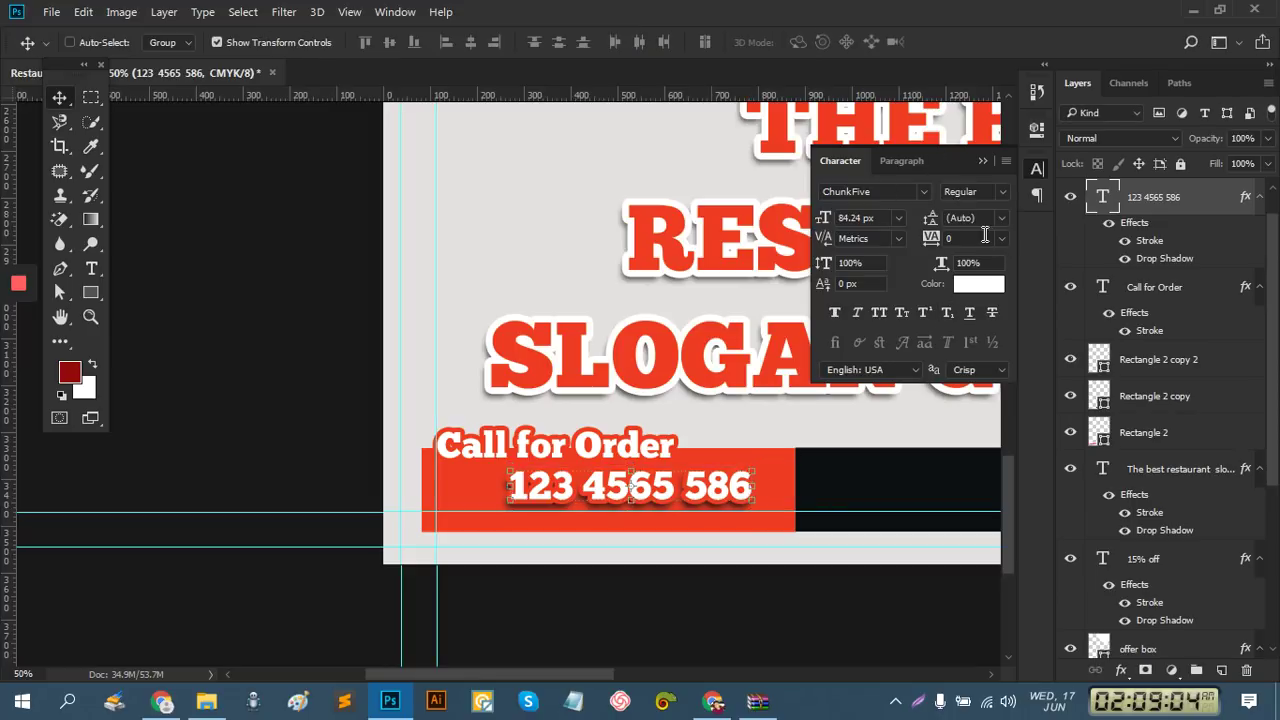
left_click(1001, 240)
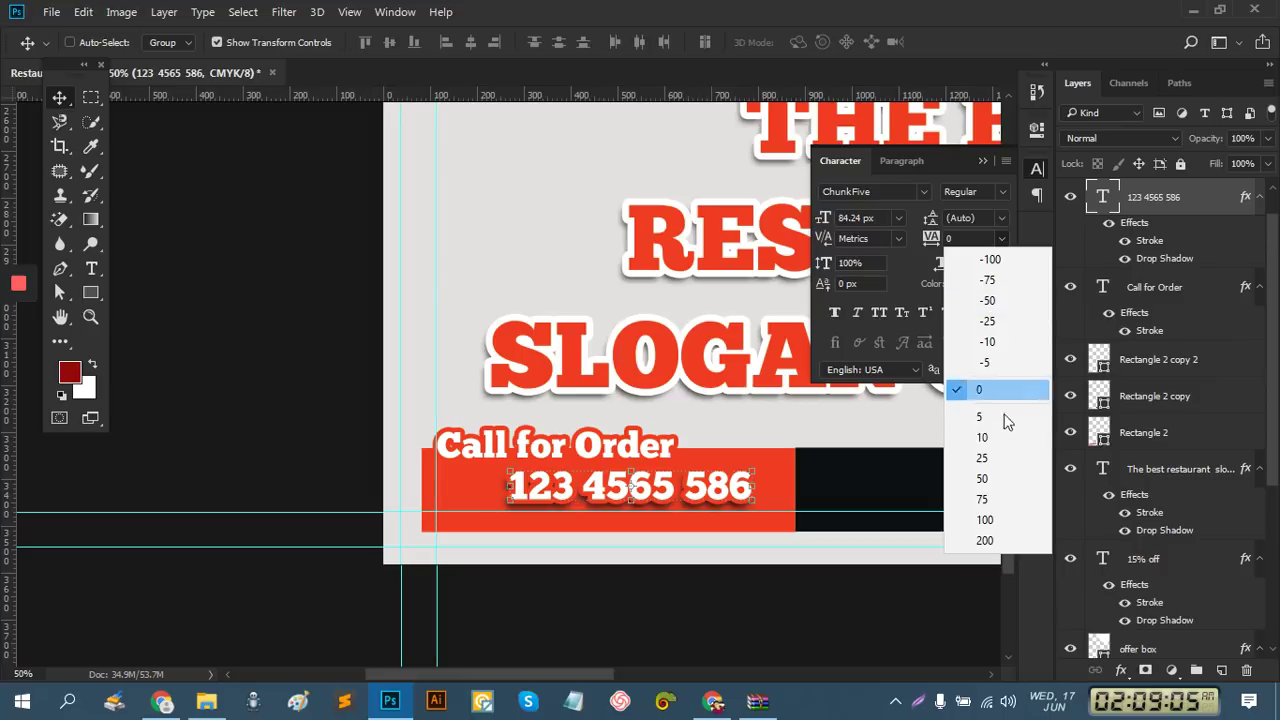
left_click(995, 494)
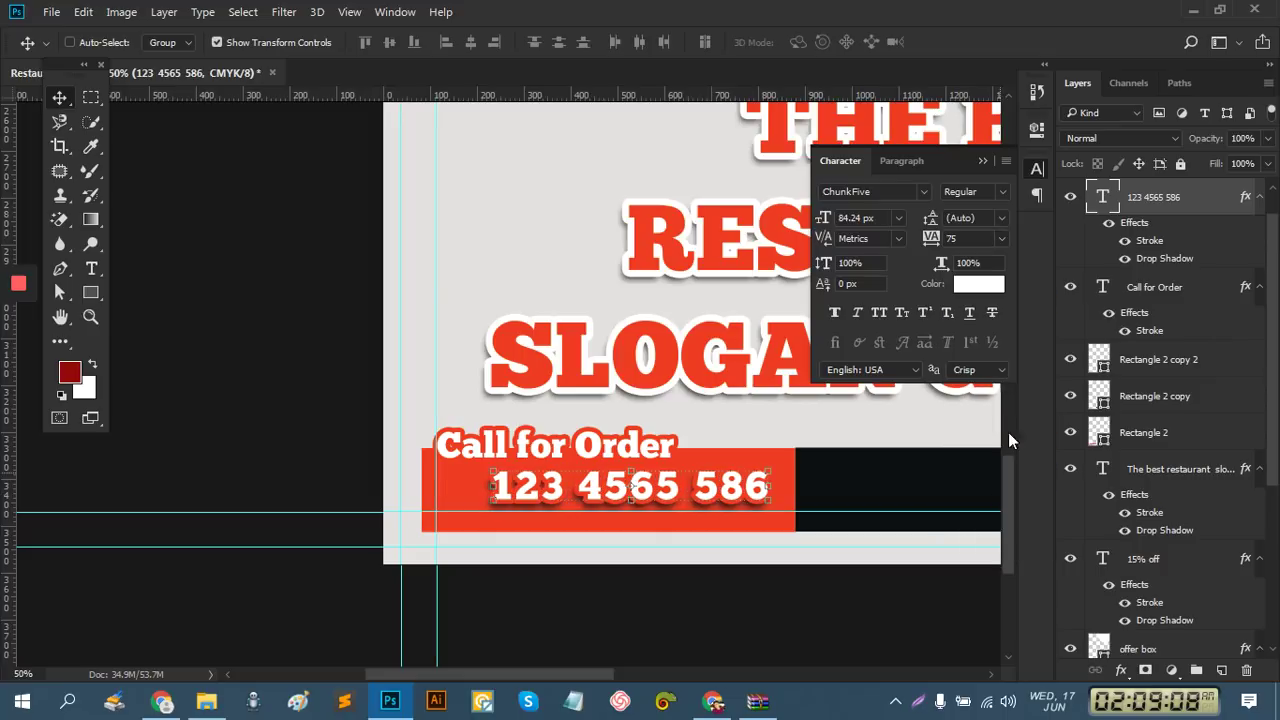
left_click(1003, 241)
left_click(990, 522)
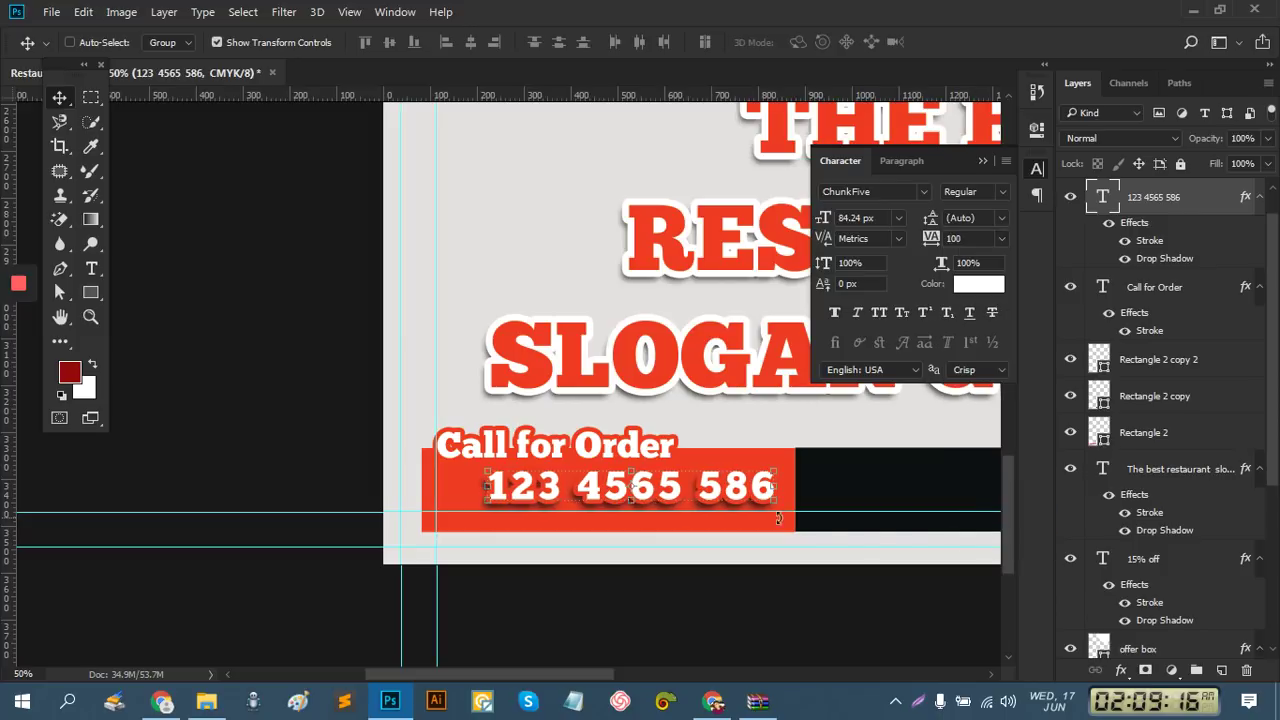
Shift the phone number left, view the whole footer, and select the Rectangle 2 copy bar
left_click_drag(765, 510, 733, 498)
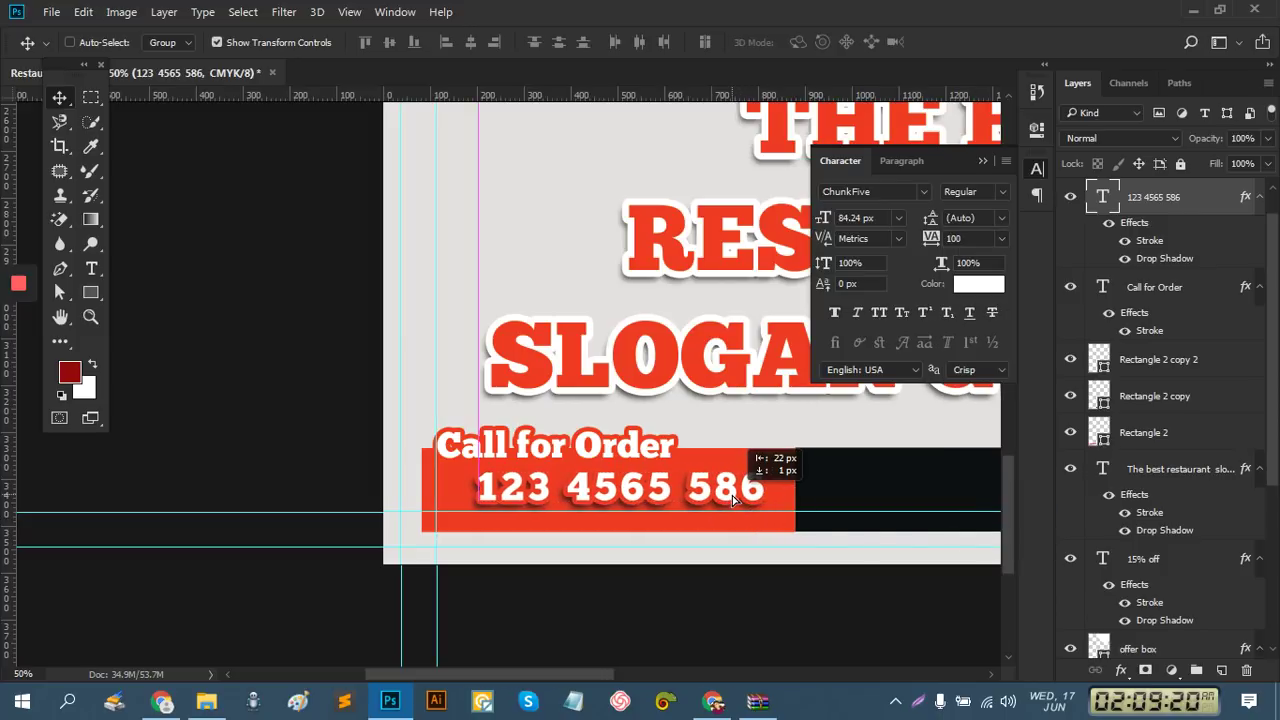
left_click_drag(733, 498, 725, 503)
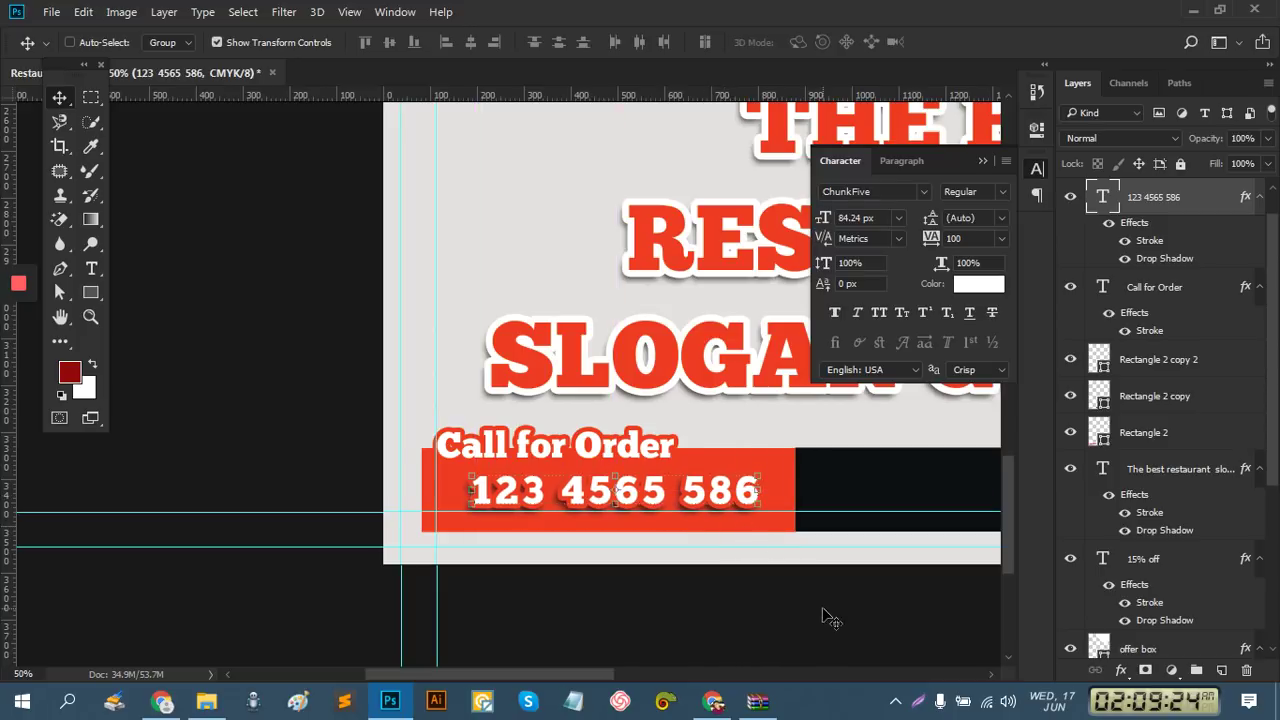
key("ctrl+alt+space")
left_click(669, 528, "ctrl+alt")
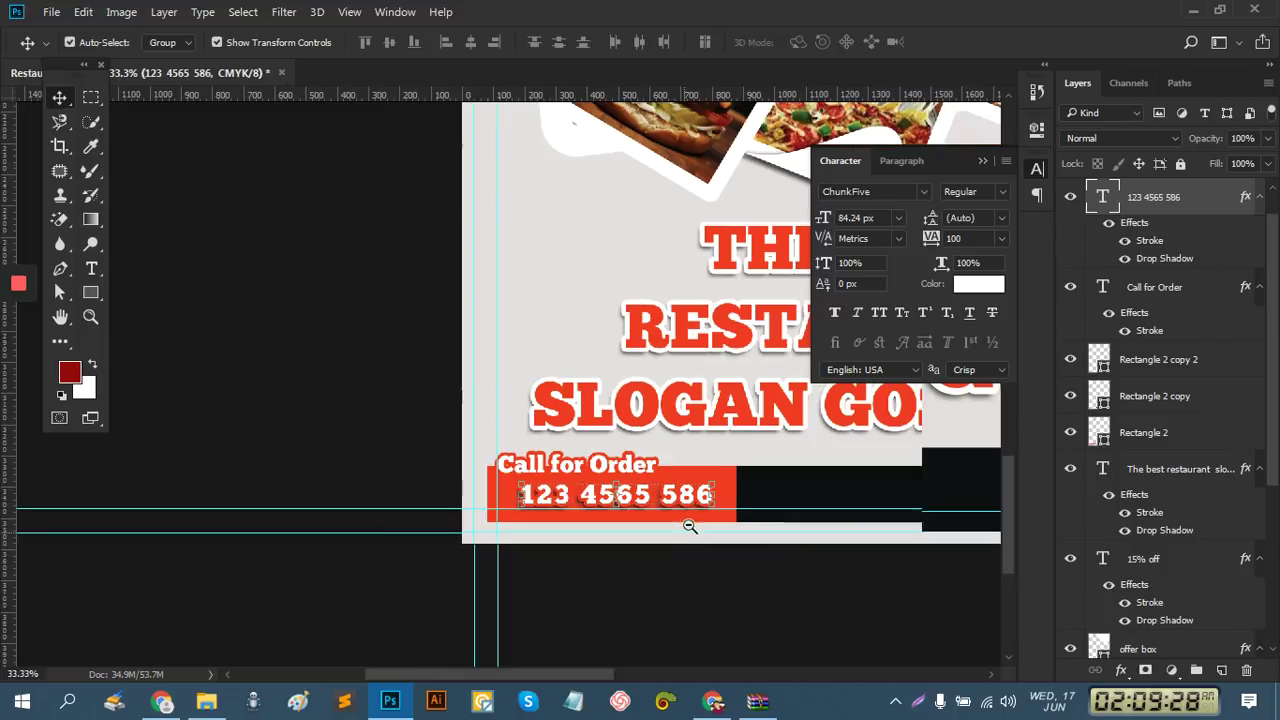
left_click_drag(810, 521, 466, 457)
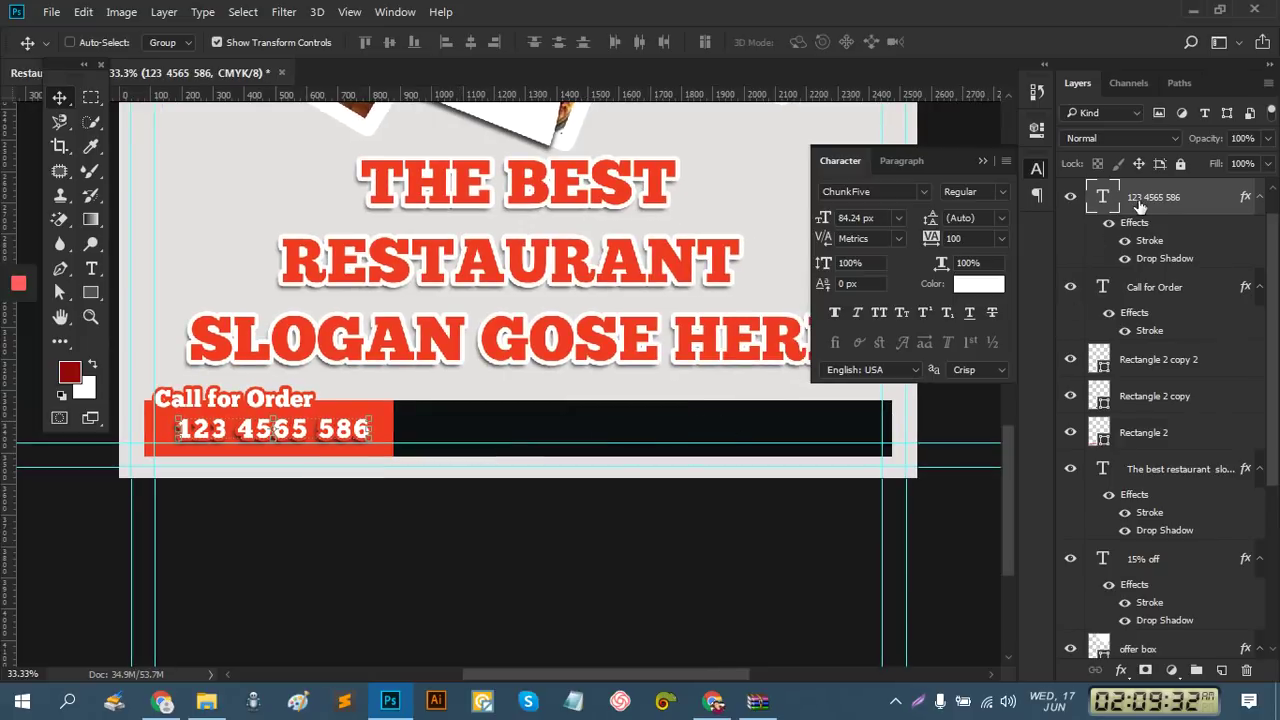
left_click(1152, 360)
left_click(1148, 397)
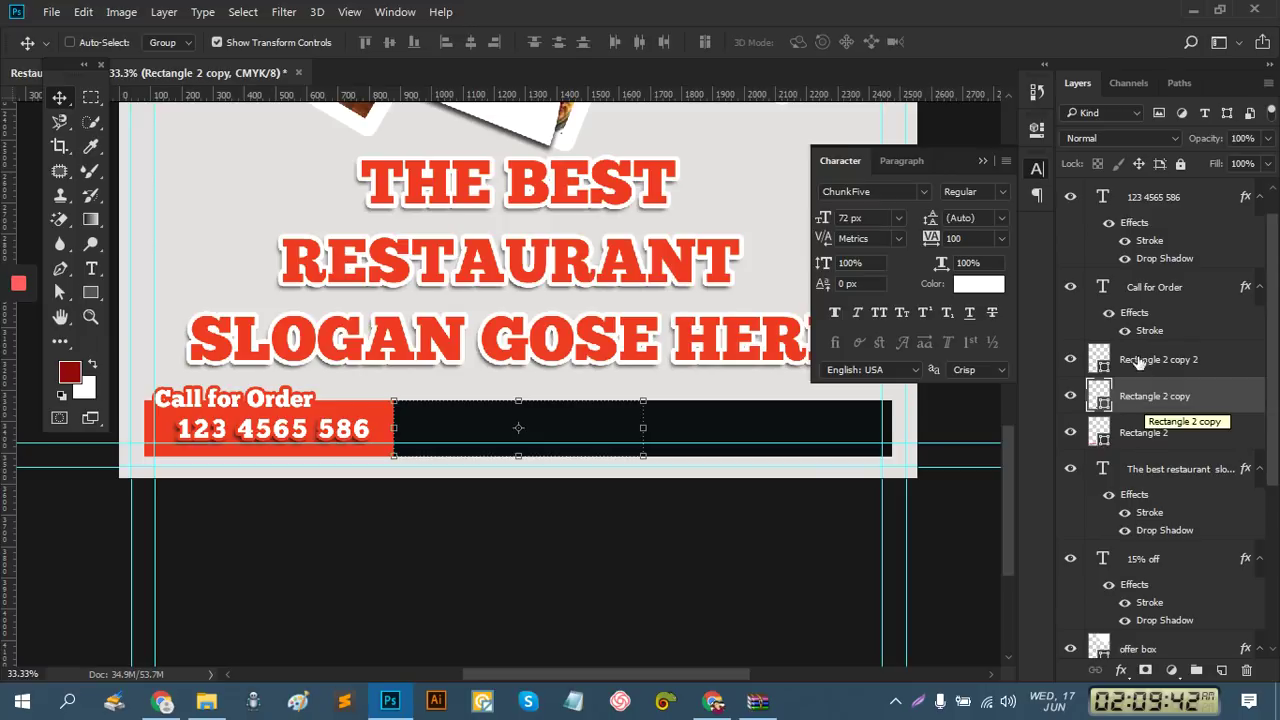
key("ctrl")
Draw a 124 px circle with the Ellipse Tool on the top edge of the dark footer bar
left_click(510, 411)
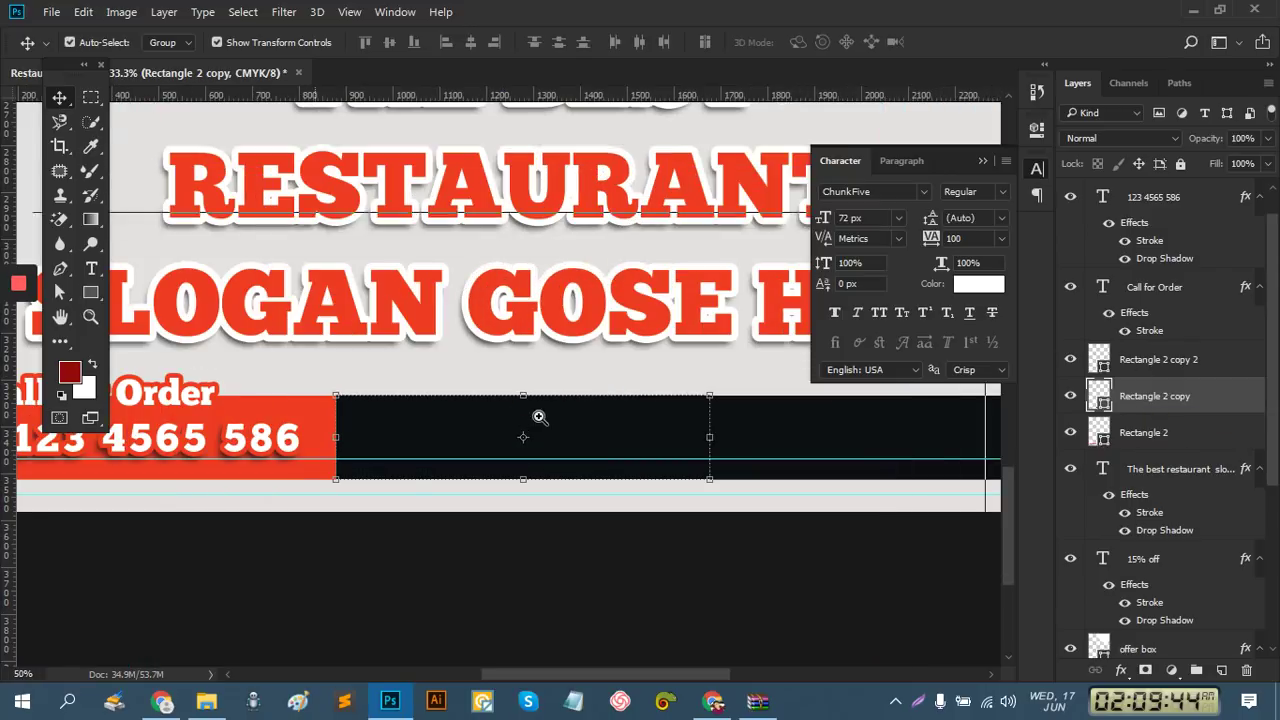
left_click(540, 417)
left_click(92, 300)
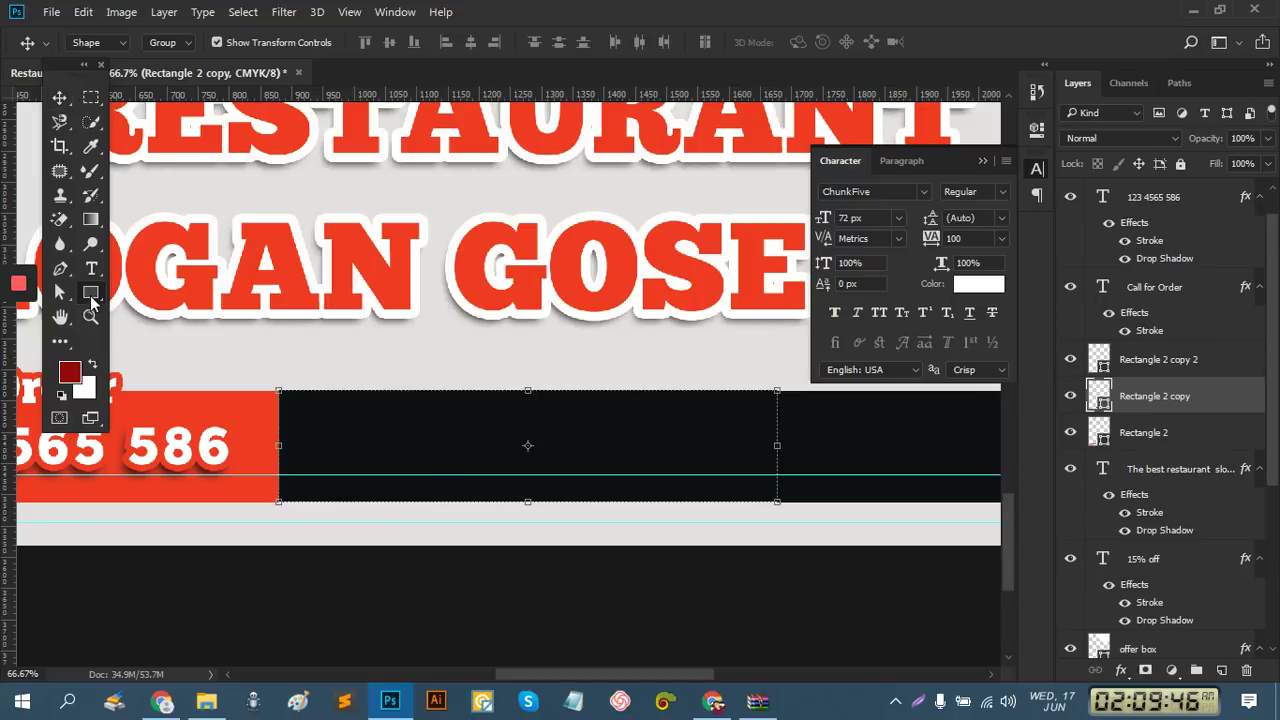
right_click(92, 300)
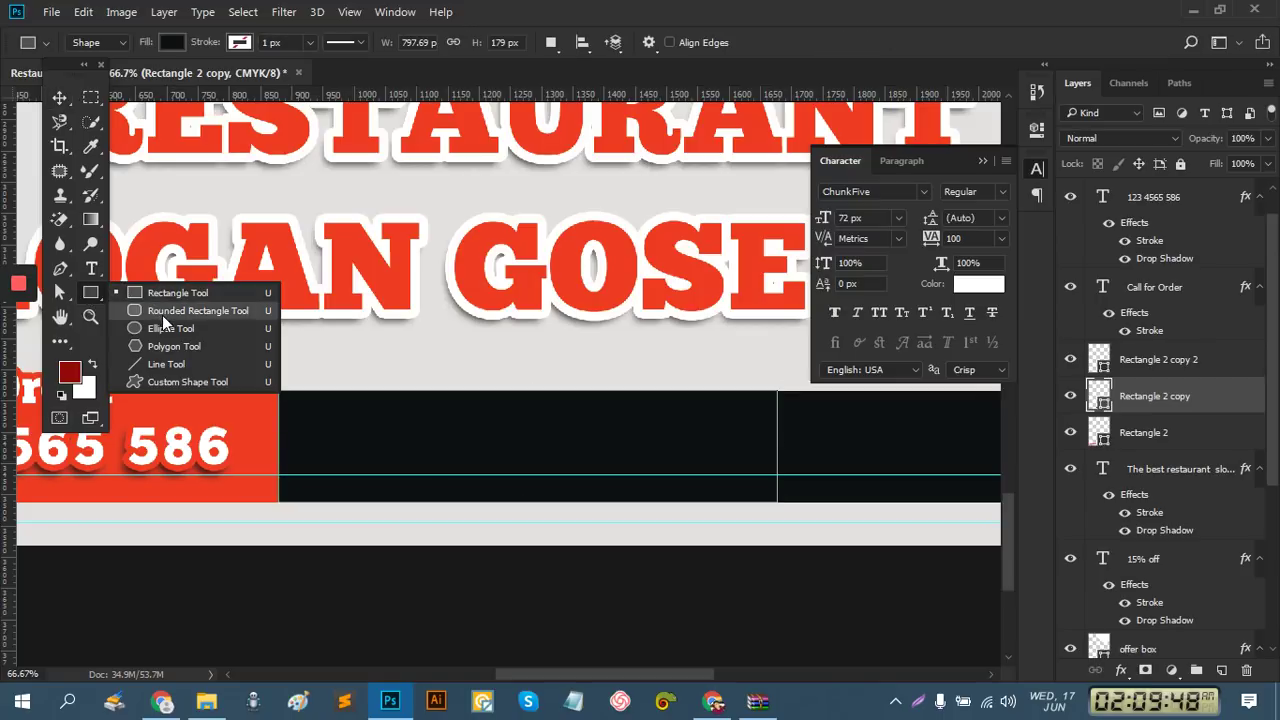
left_click(168, 328)
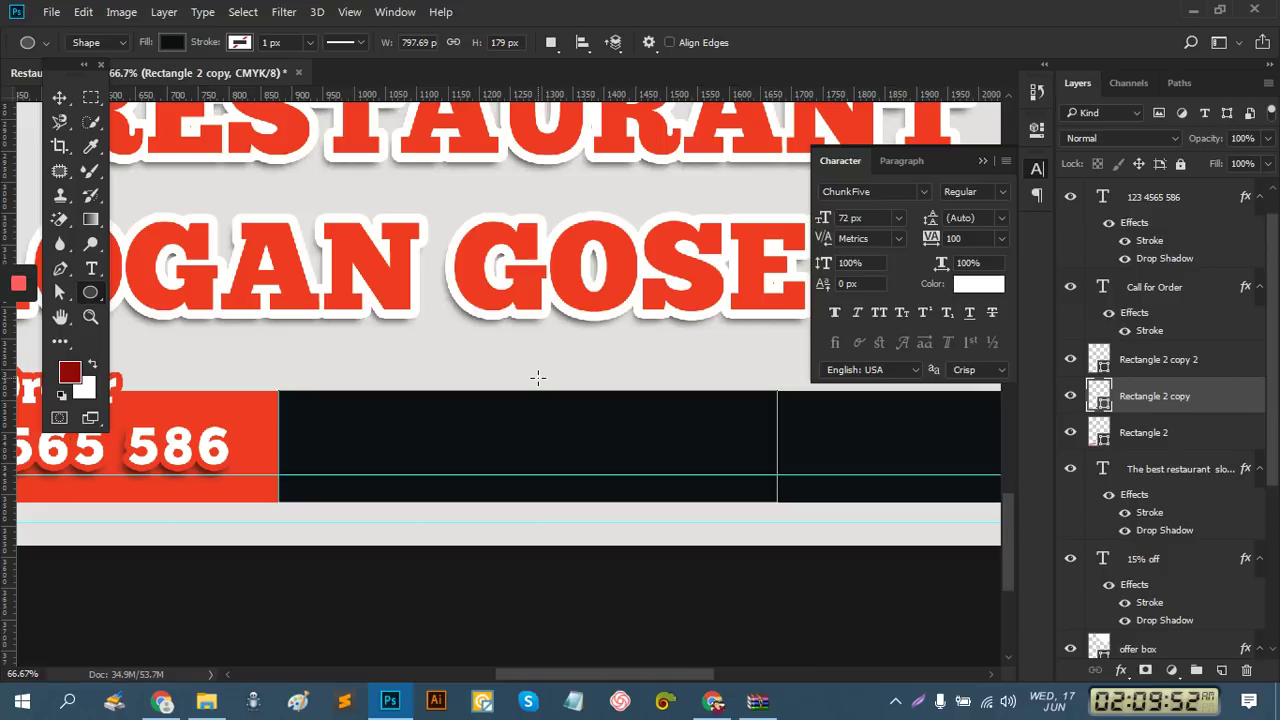
left_click_drag(537, 377, 570, 410)
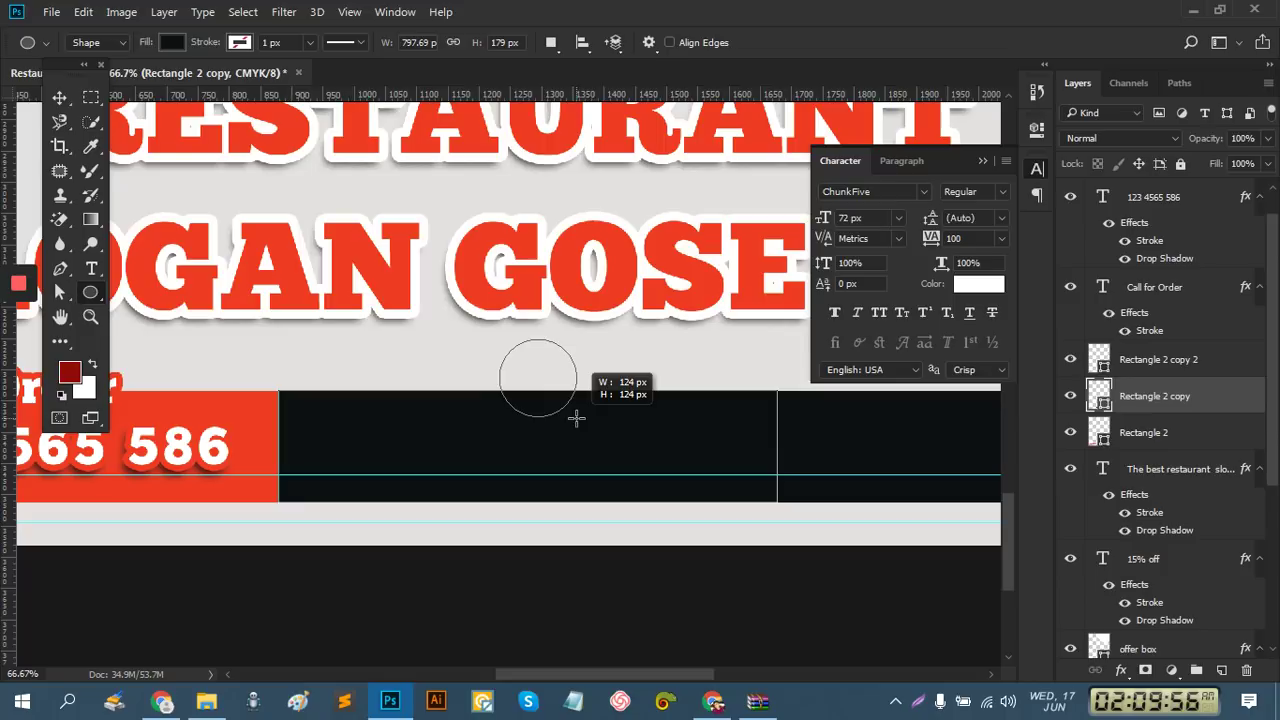
left_click_drag(576, 418, 577, 417)
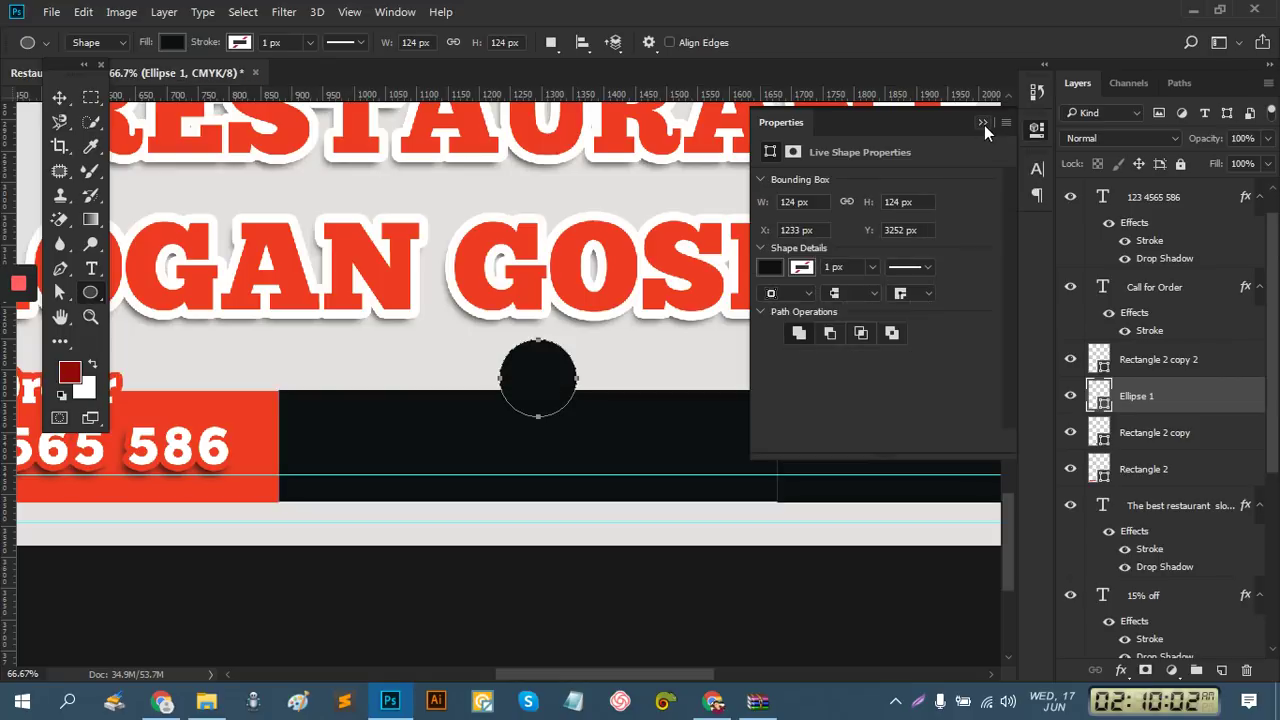
left_click(983, 123)
left_click(60, 98)
left_click_drag(550, 375, 549, 374)
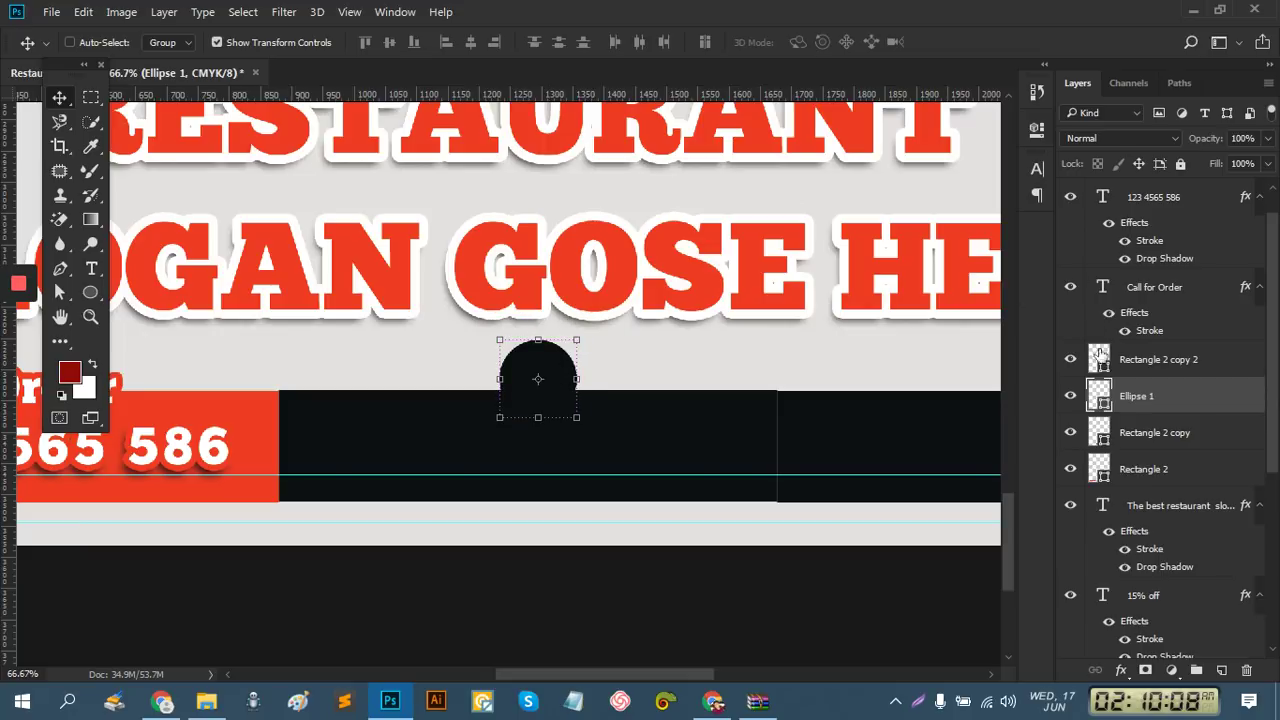
Fill the circle with the lettering's red, #ef3c24, sampled with the eyedropper
double_click(1099, 396)
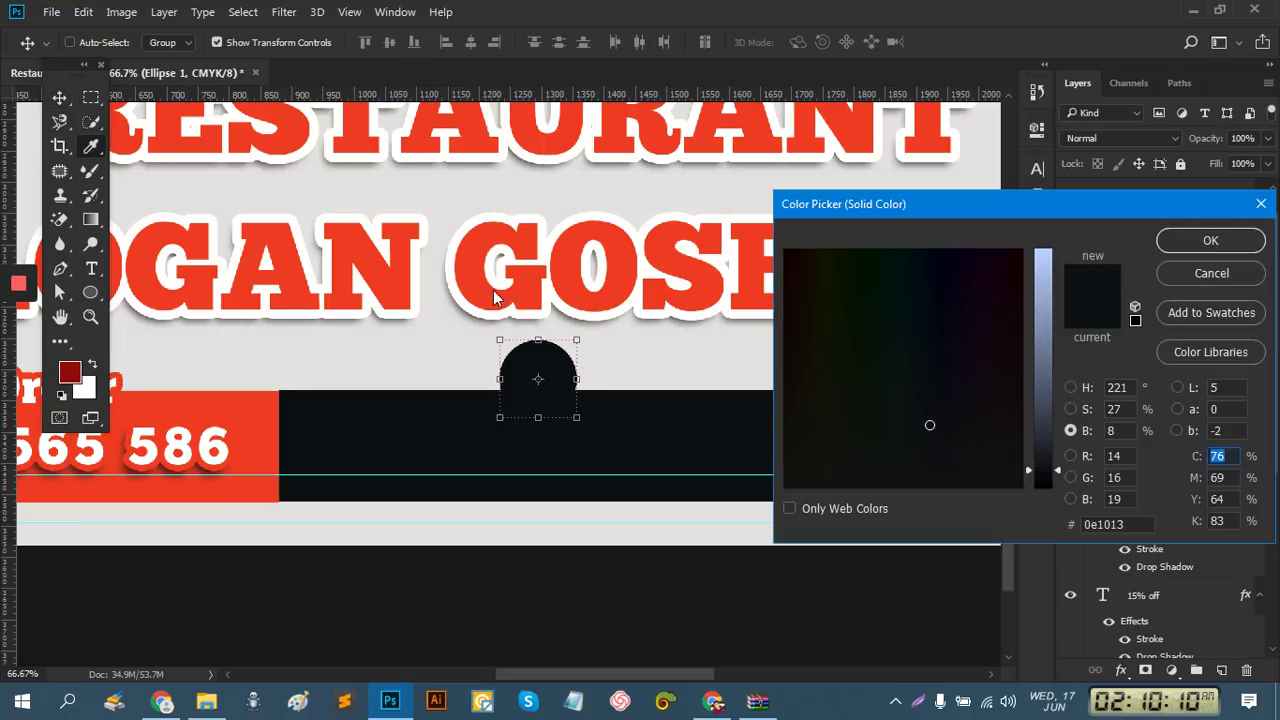
left_click(474, 280)
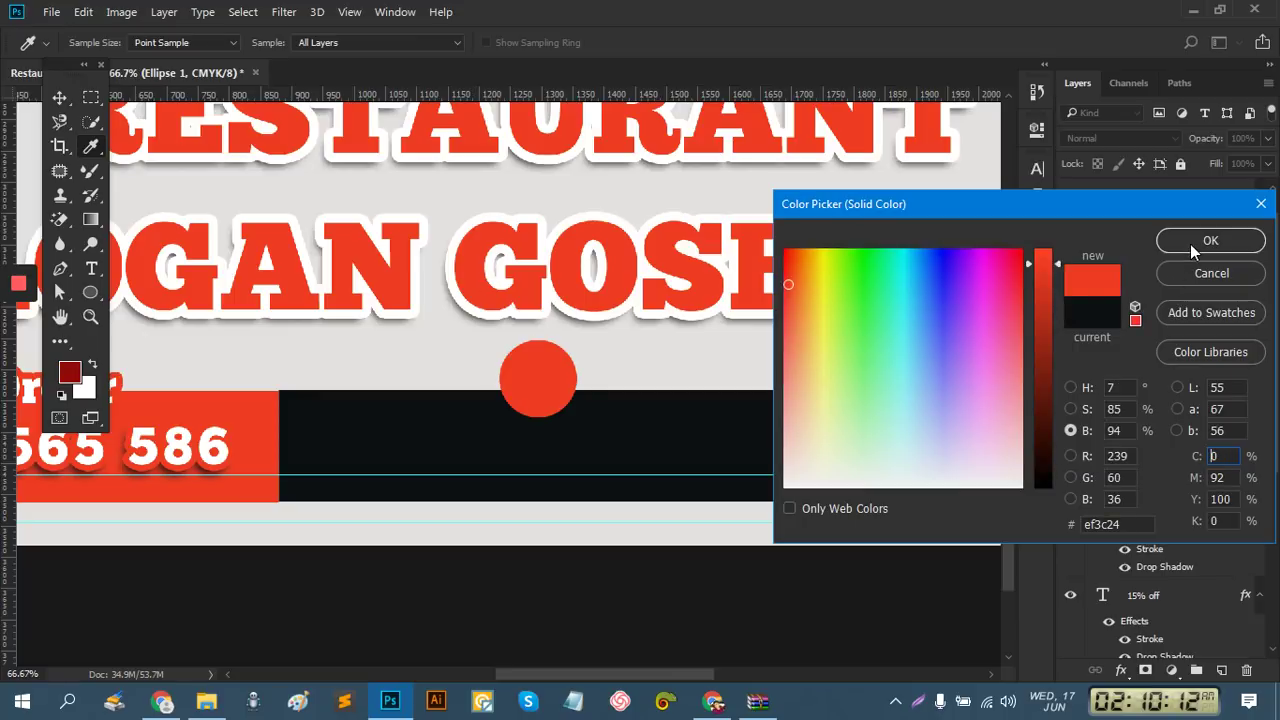
left_click(1190, 244)
left_click(713, 701)
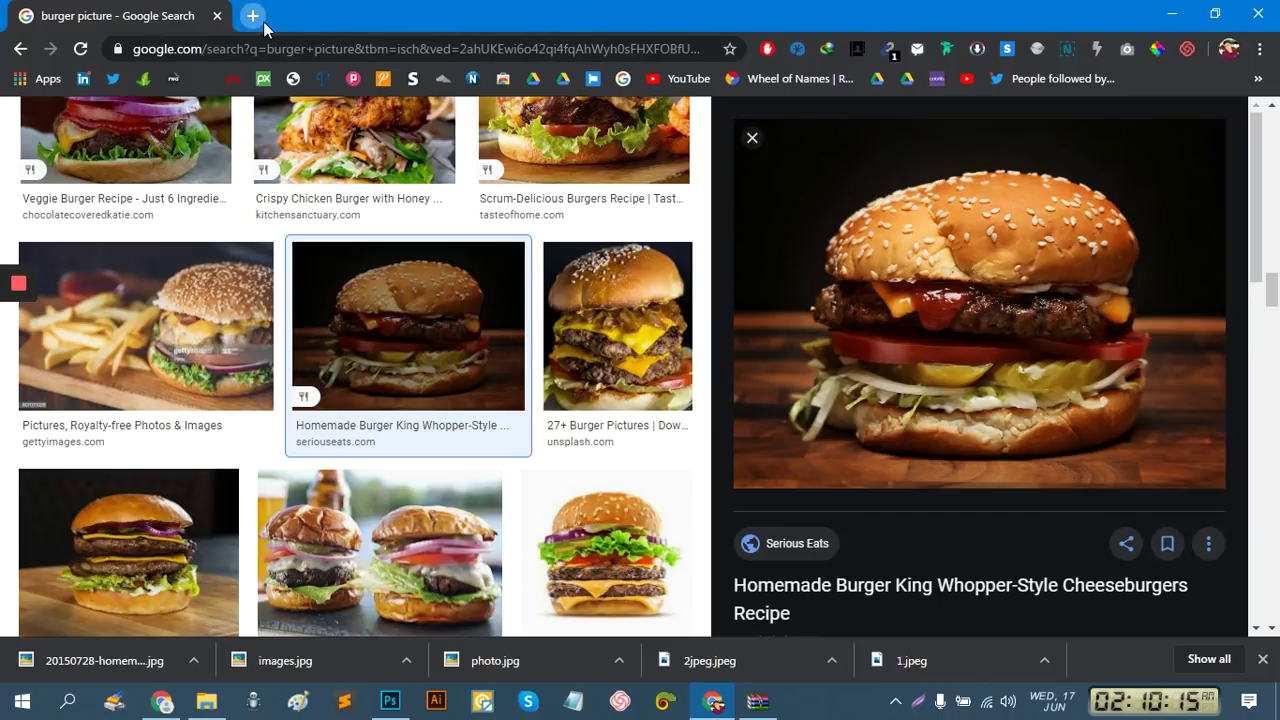
Open Flaticon in a new browser tab and search for 'home' icons
left_click(263, 21)
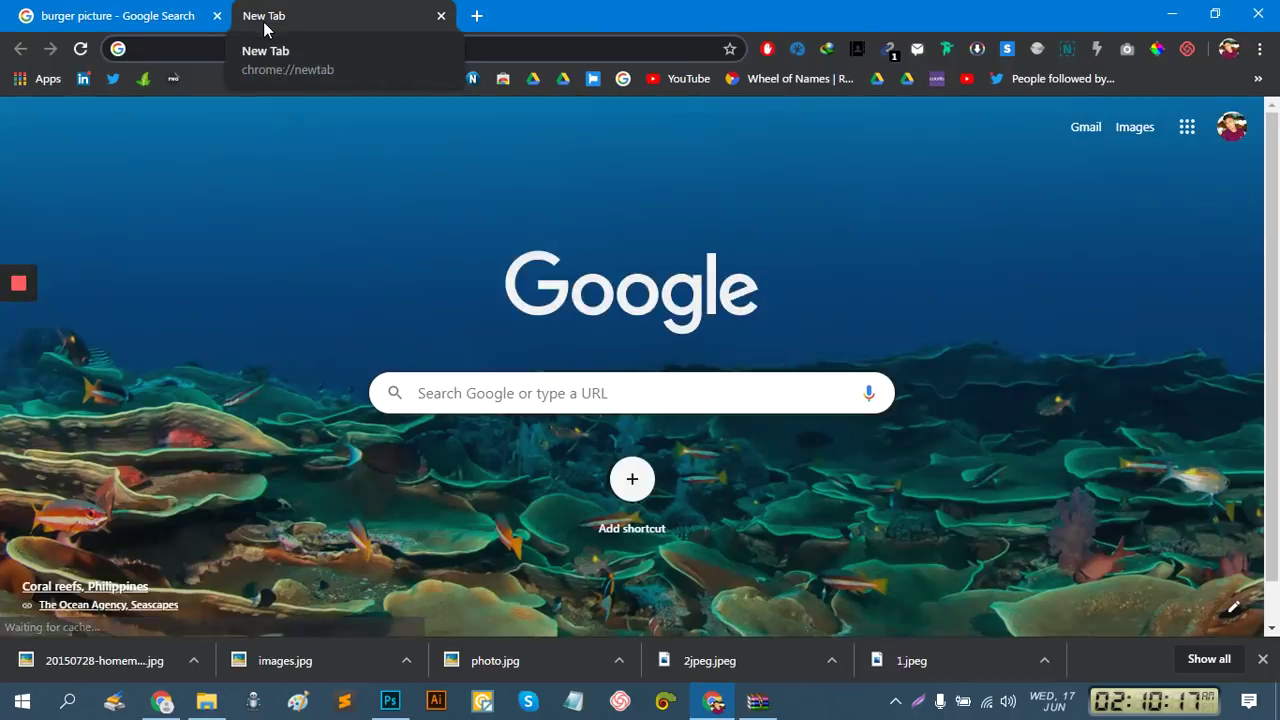
type("flat")
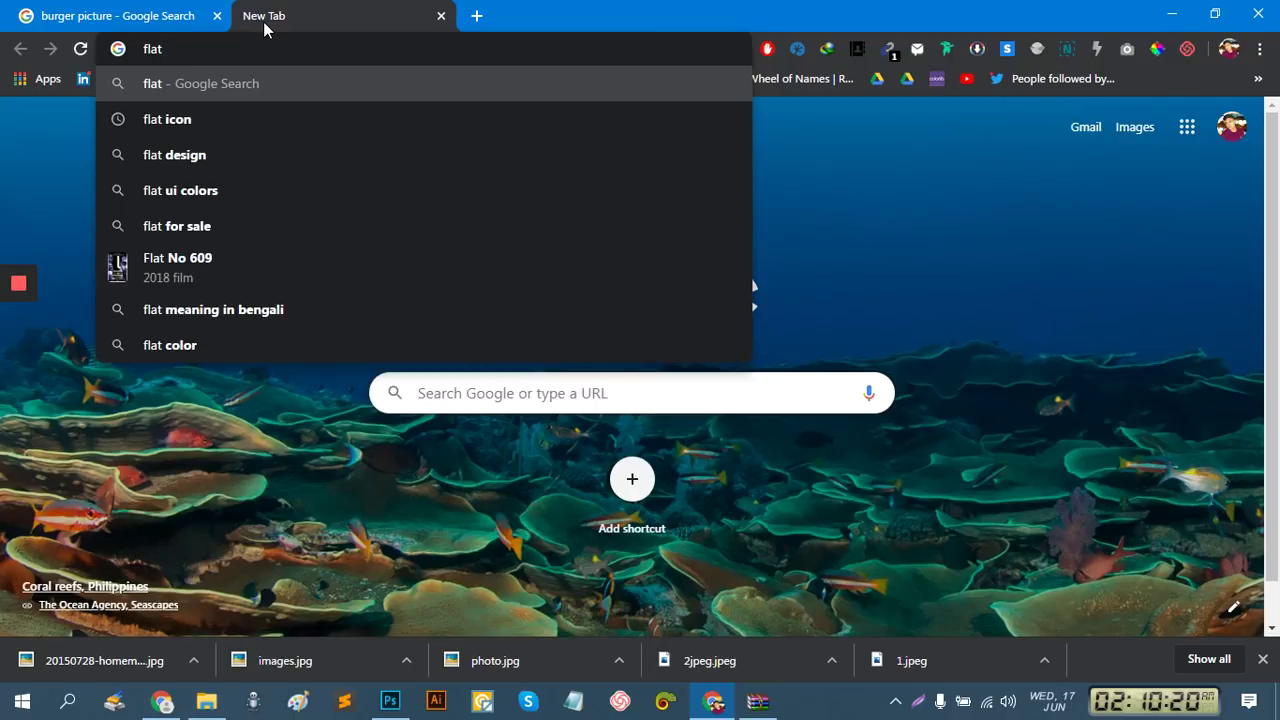
left_click(160, 121)
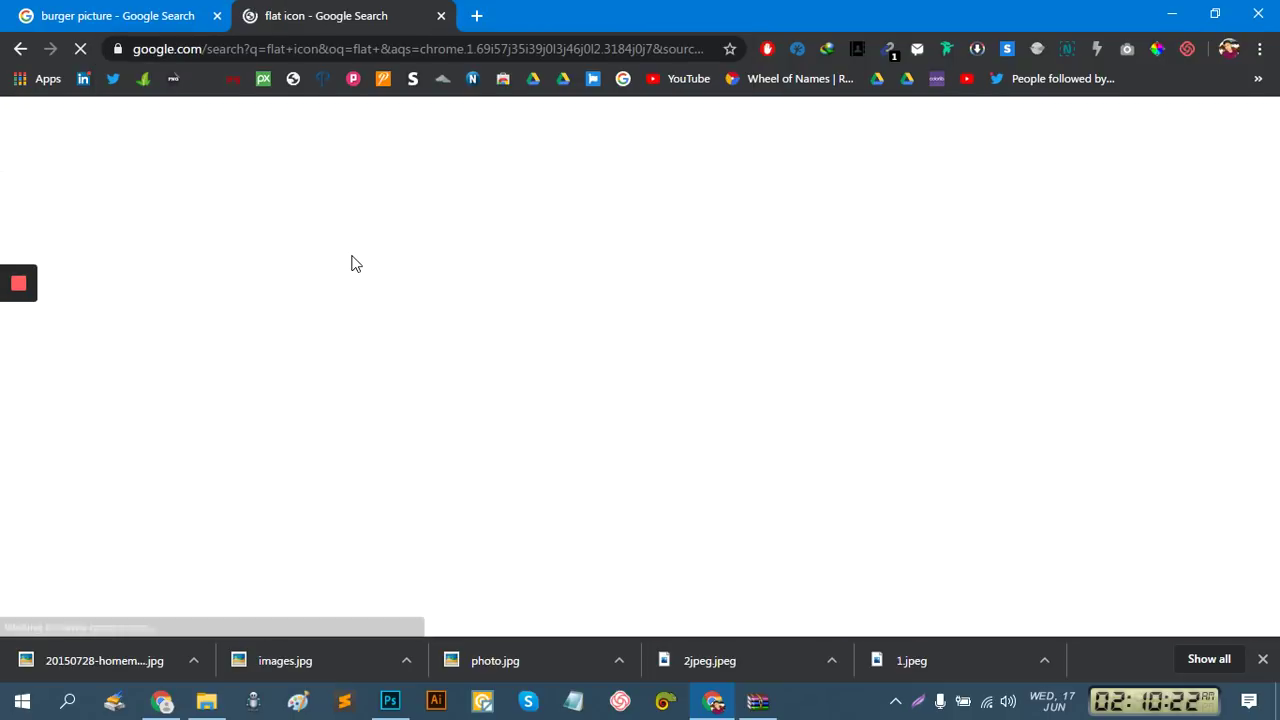
left_click(205, 293)
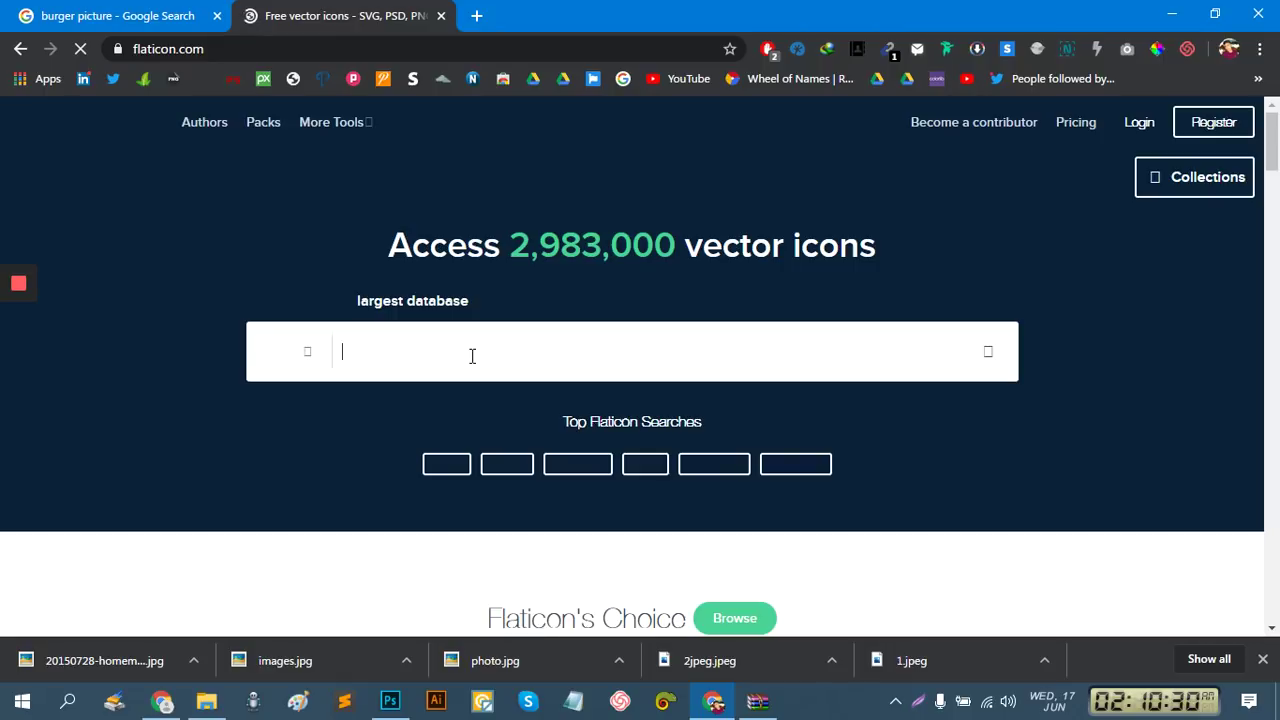
type("home")
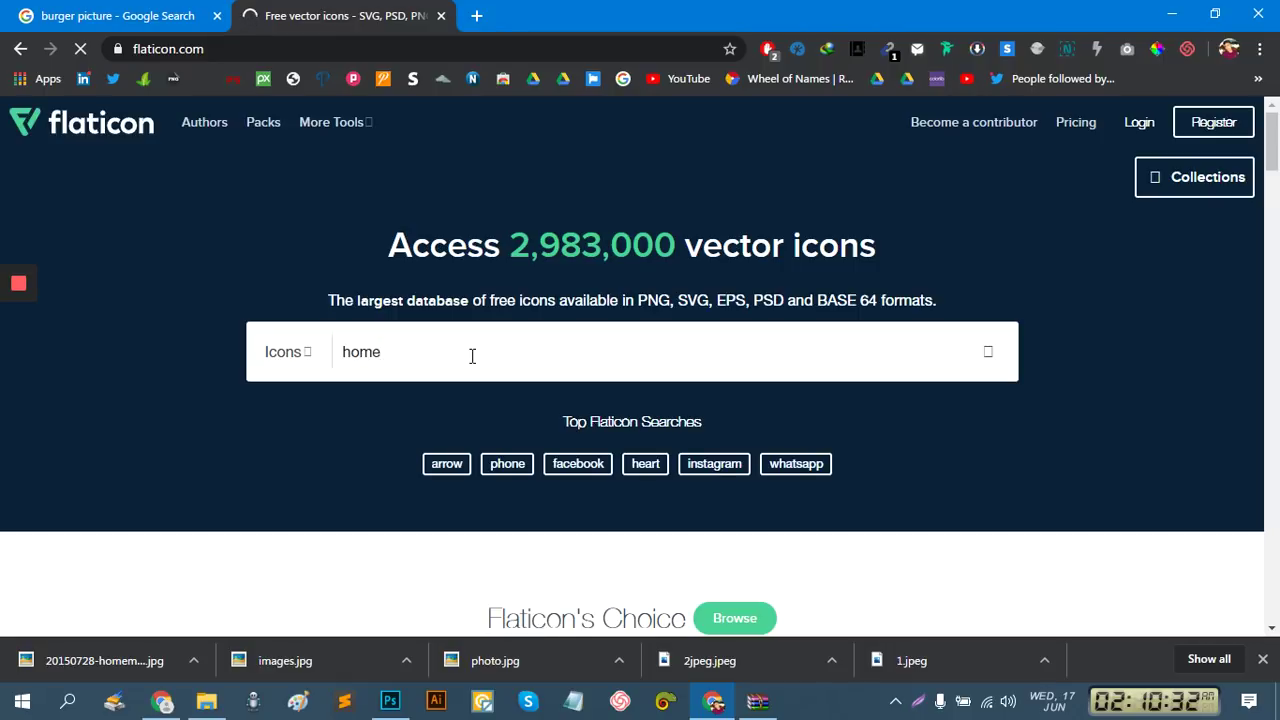
key("Return")
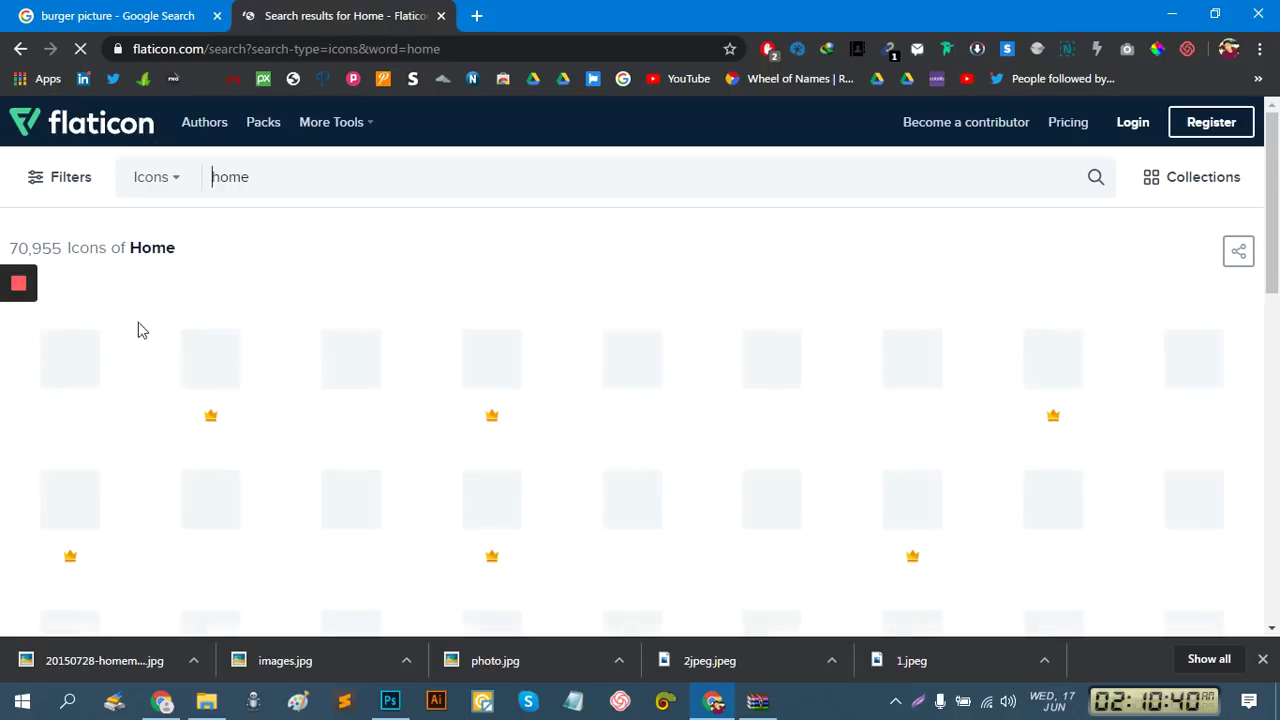
Download the black house icon as a free PSD and dismiss the attribution reminder
mouse_move(18, 282)
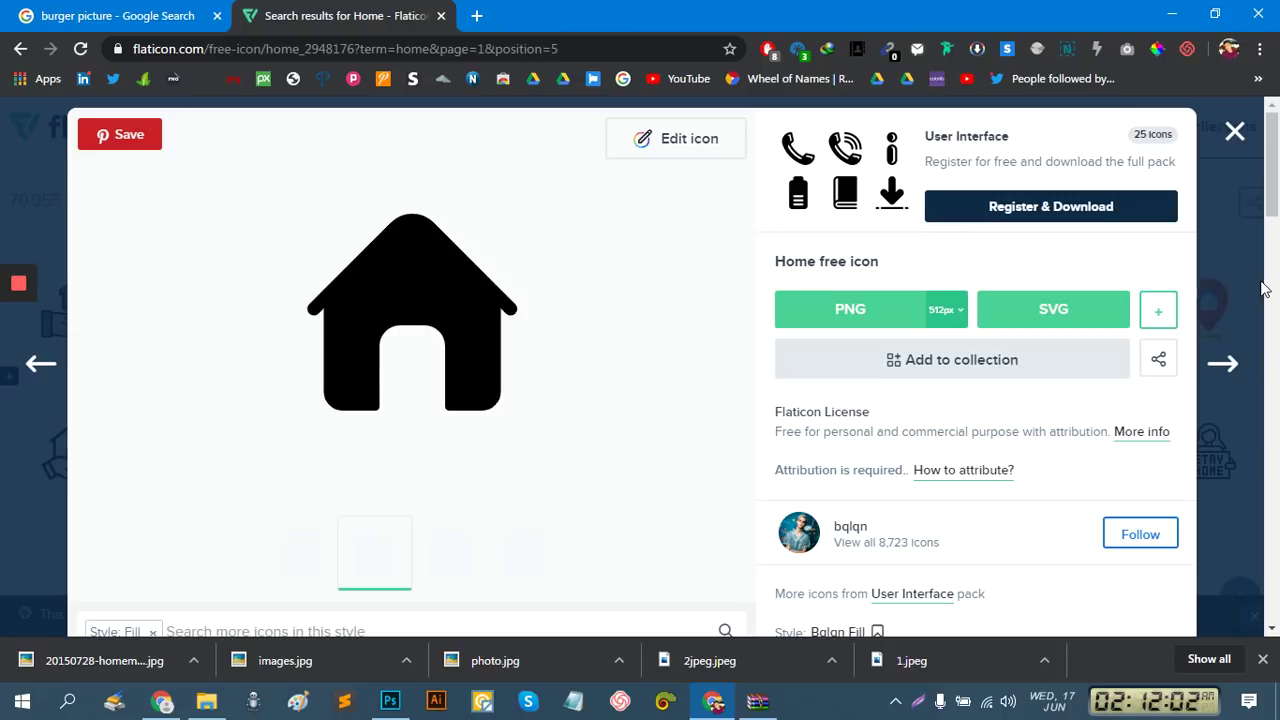
left_click(1160, 318)
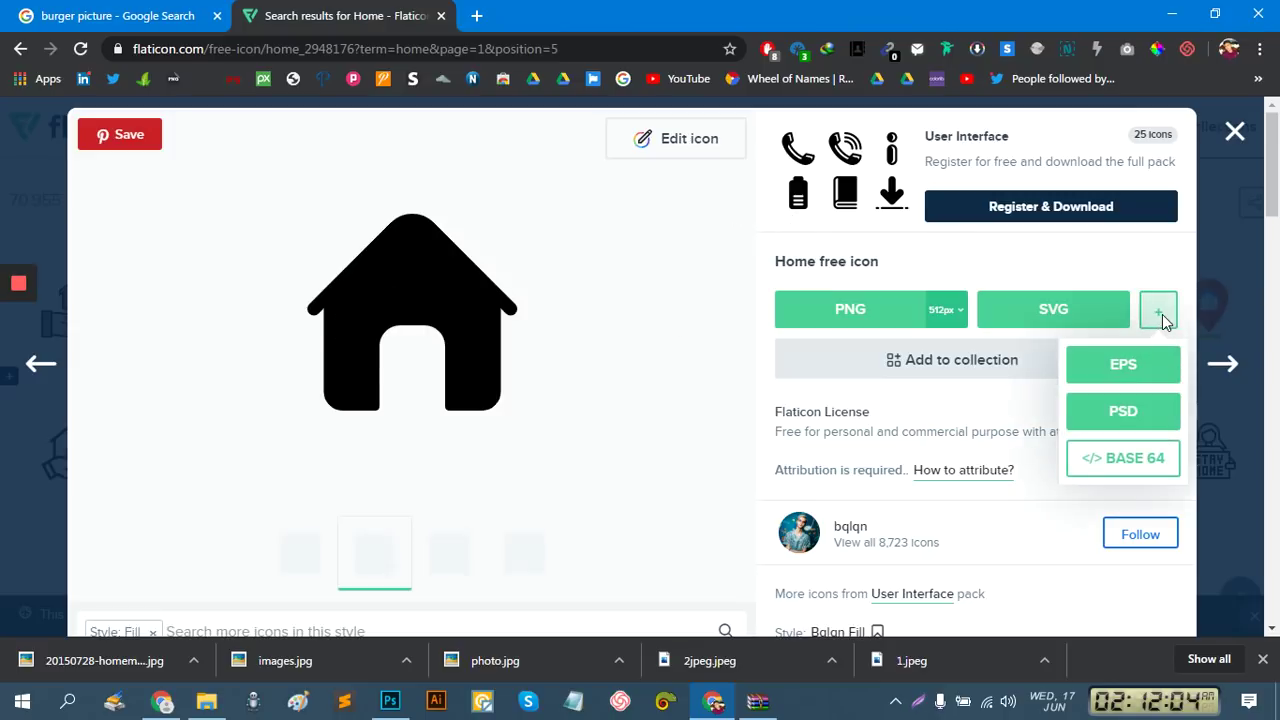
left_click(1123, 411)
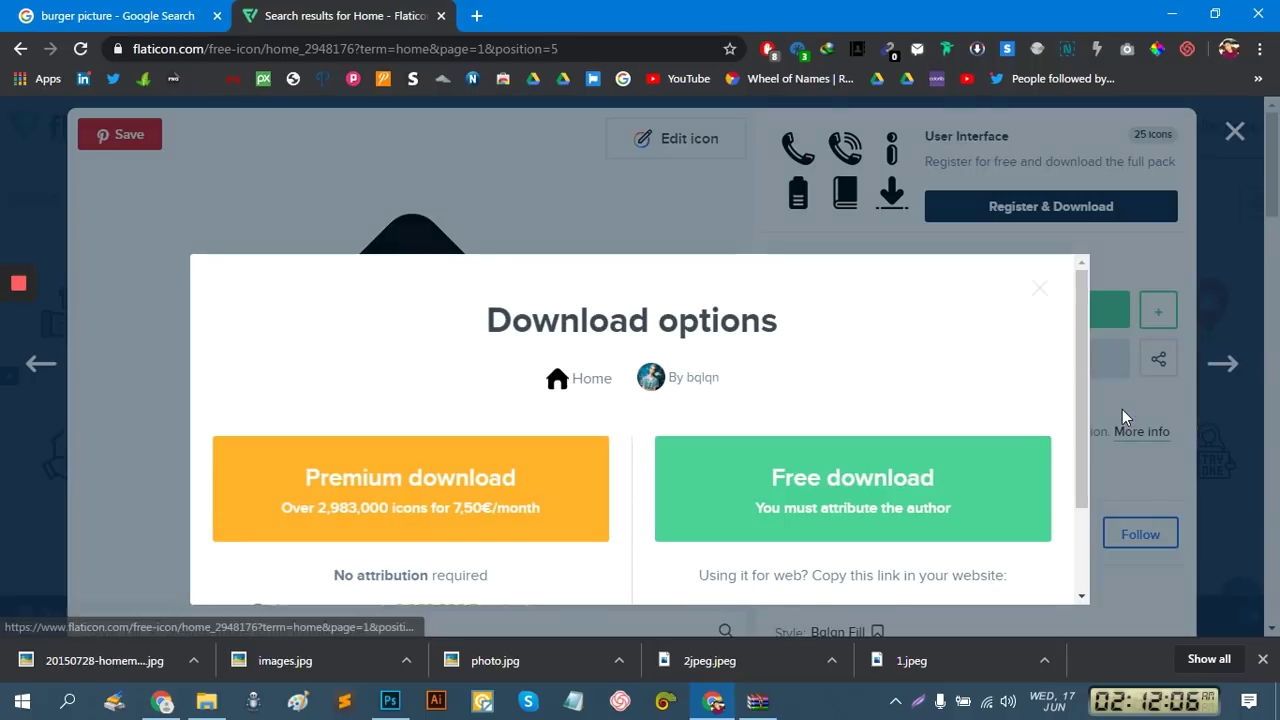
left_click(895, 471)
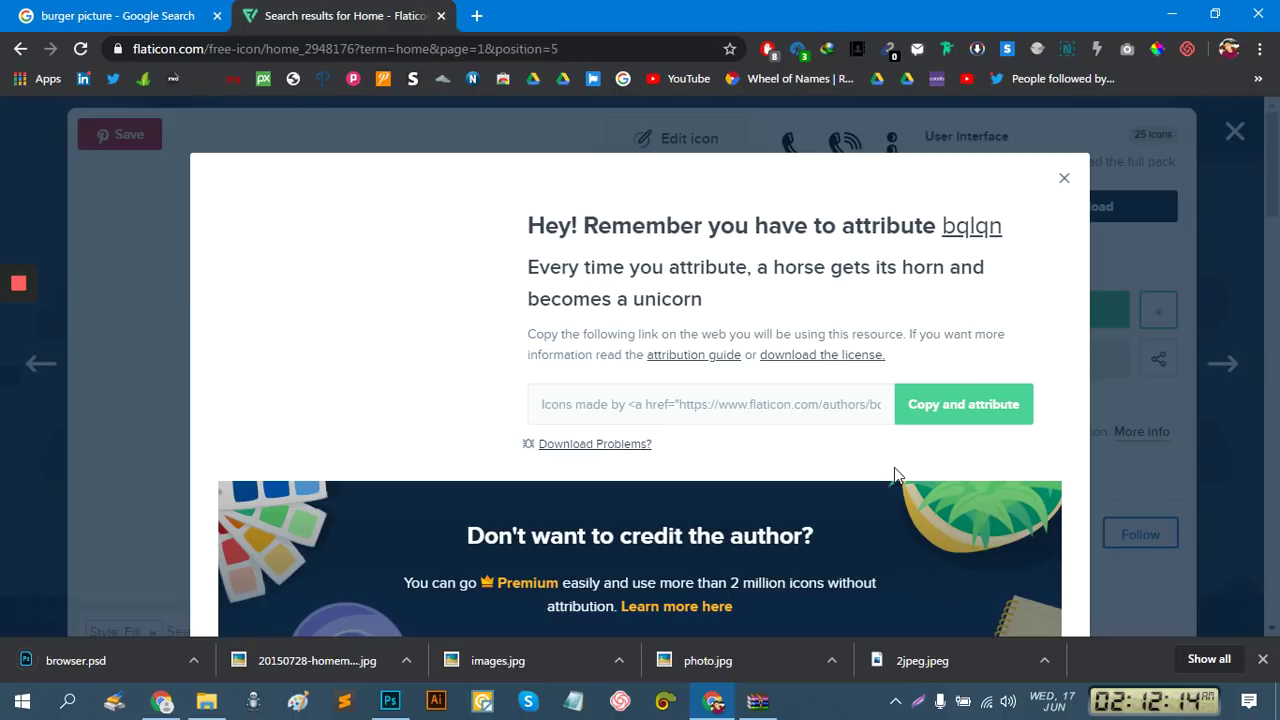
left_click(1238, 132)
Search Flaticon for 'mouse' icons, closing the blank popup window
left_click(1240, 135)
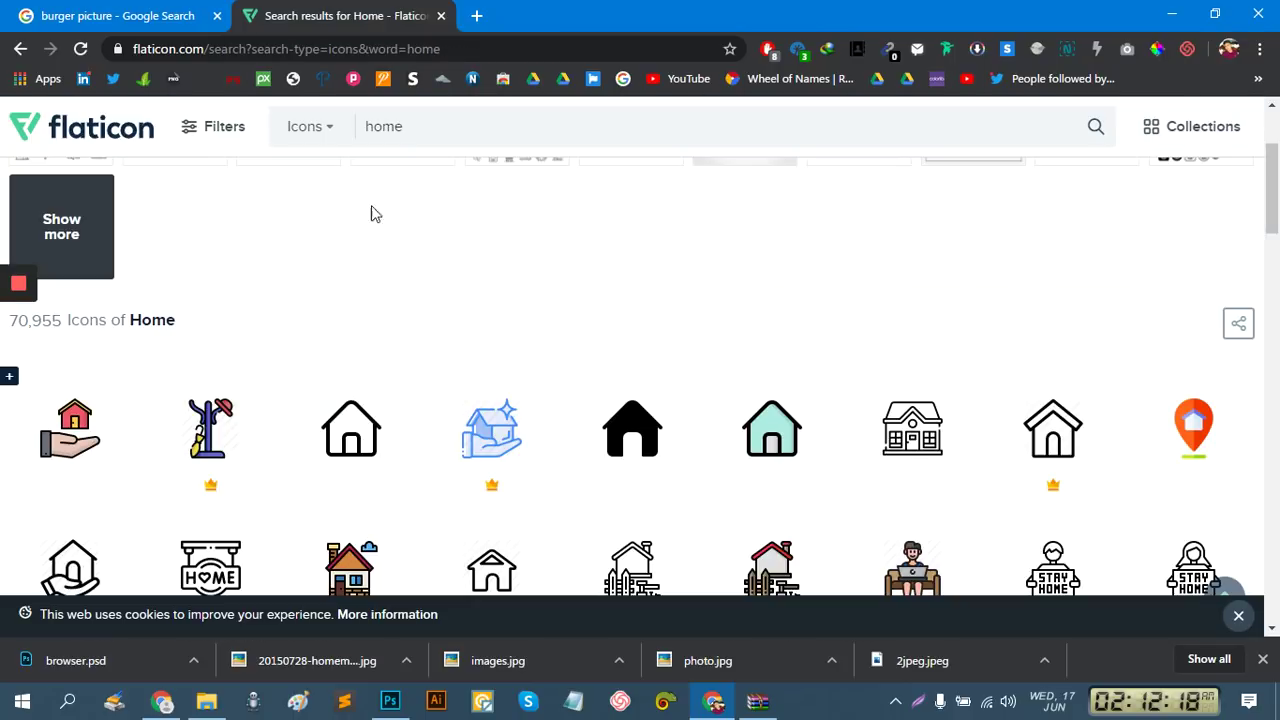
left_click_drag(436, 128, 237, 130)
type("mouse")
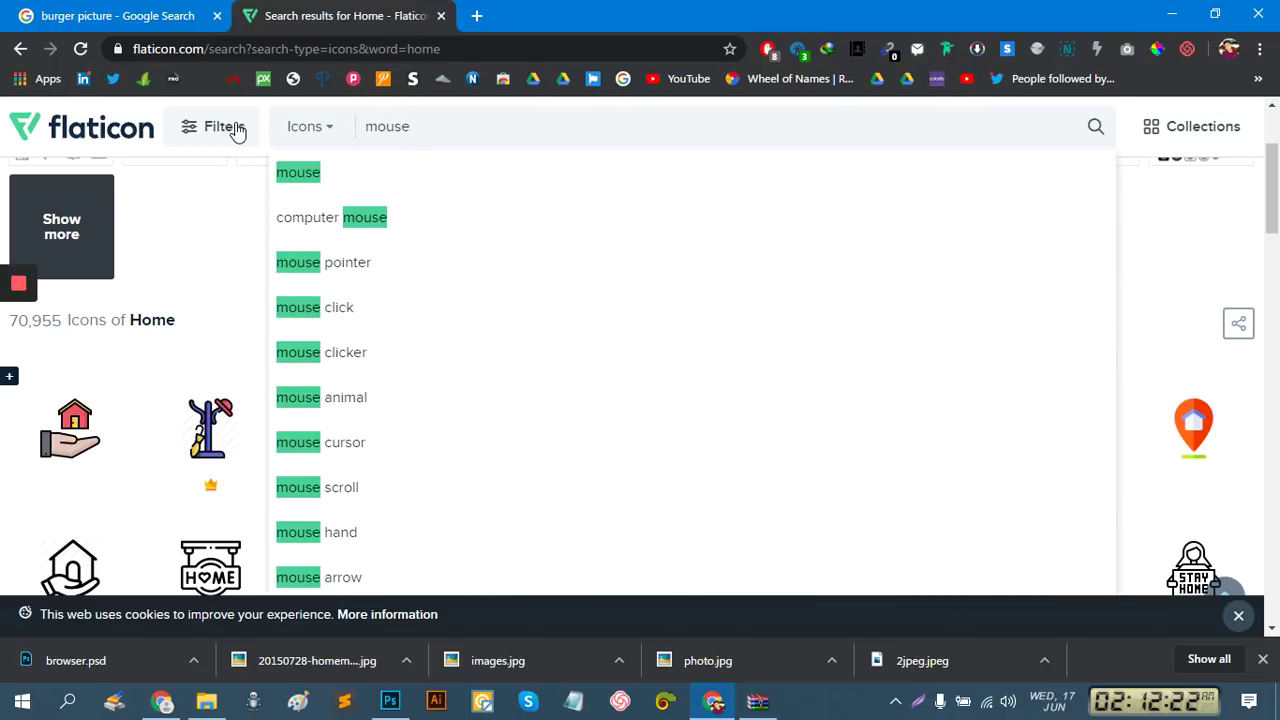
key("Return")
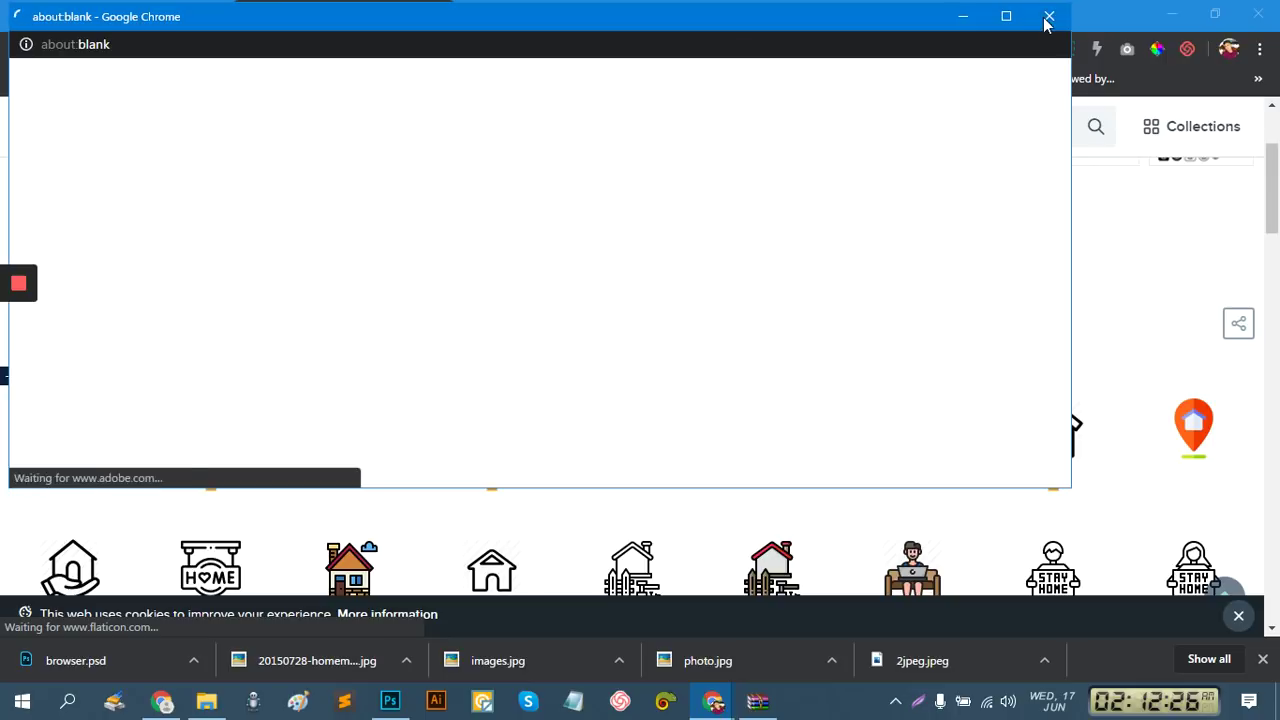
left_click(1048, 18)
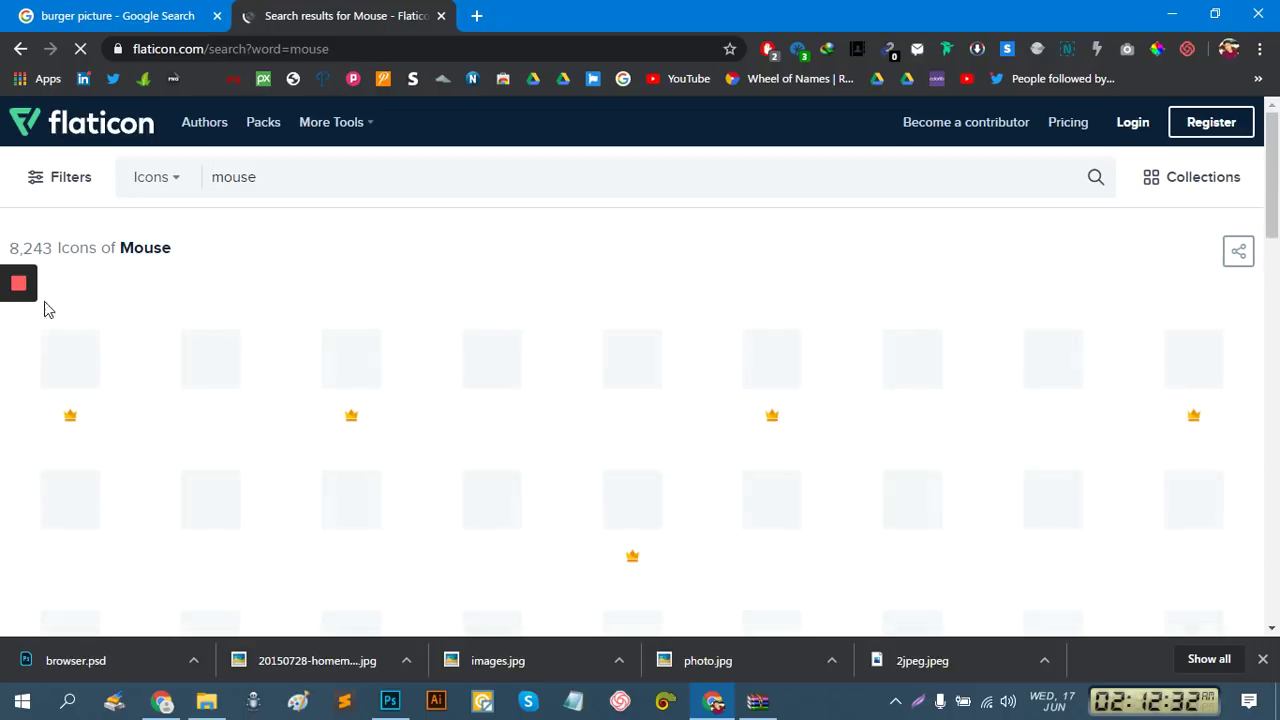
Download the Computer Mouse icon as a free PSD and return to the flyer in Photoshop
mouse_move(22, 312)
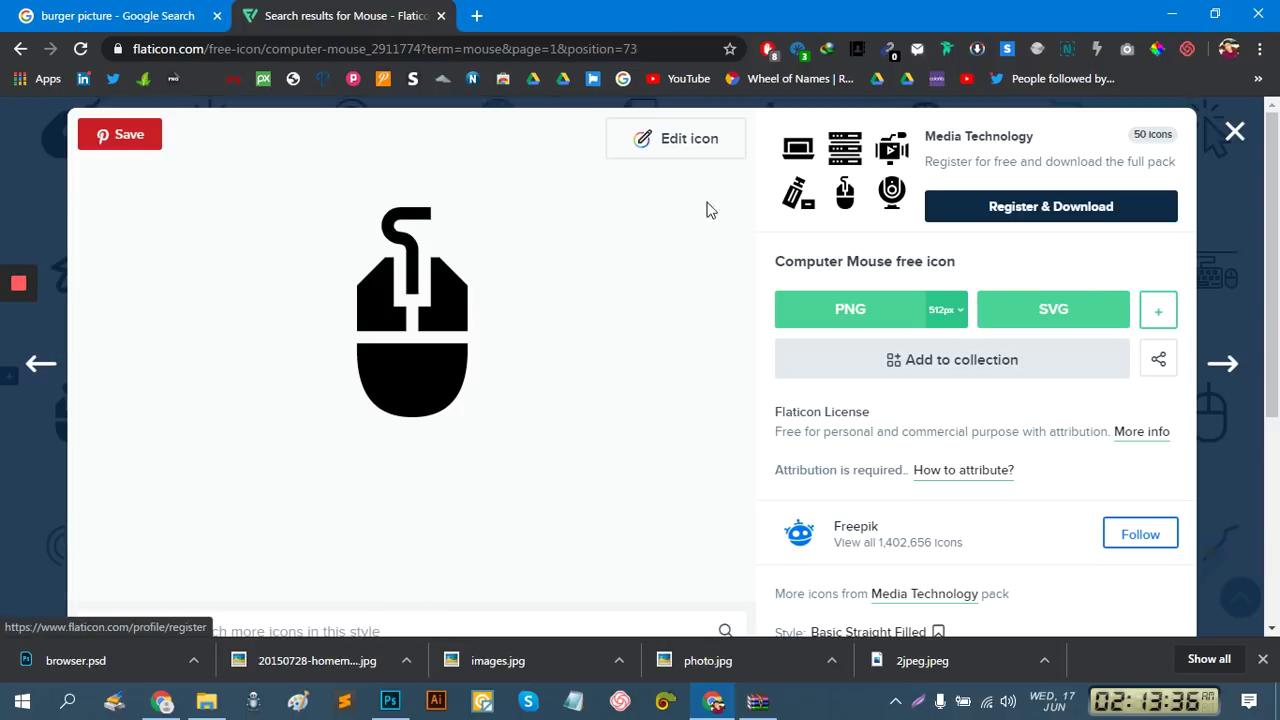
left_click(1165, 318)
left_click(1145, 410)
left_click(837, 485)
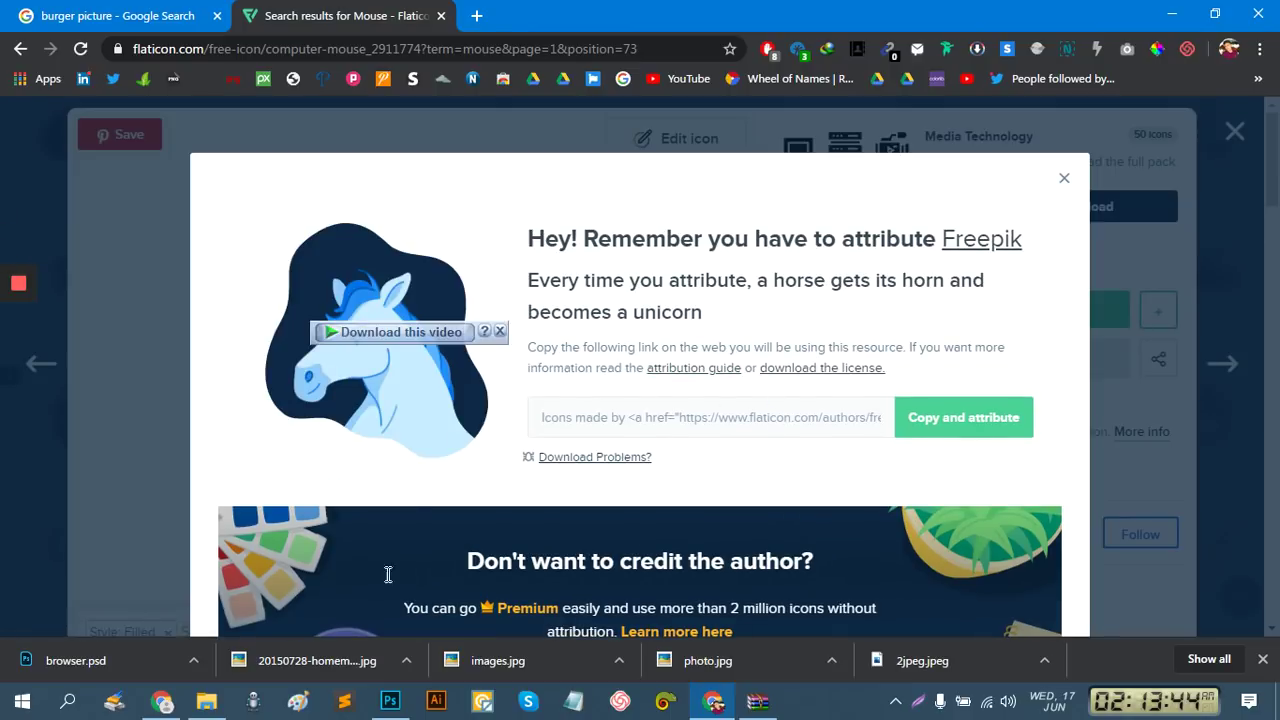
left_click(400, 706)
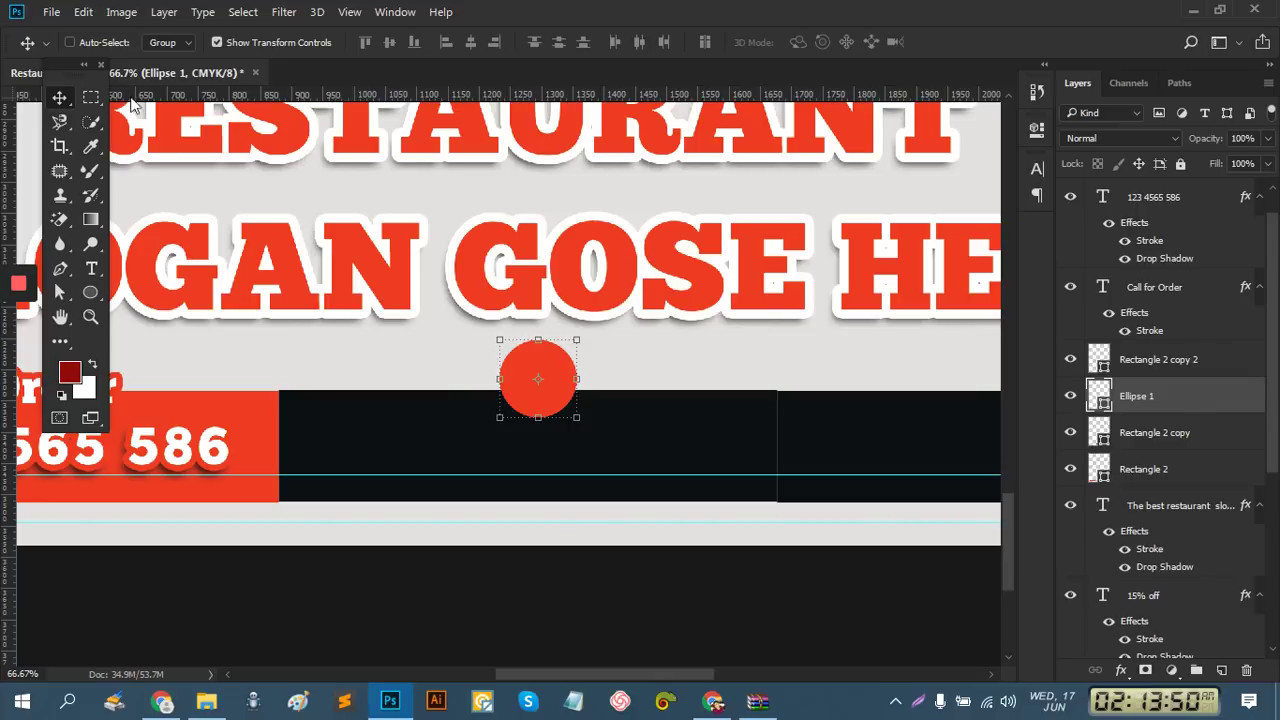
Place browser.psd from the Downloads folder into the flyer with Place Embedded
left_click(51, 12)
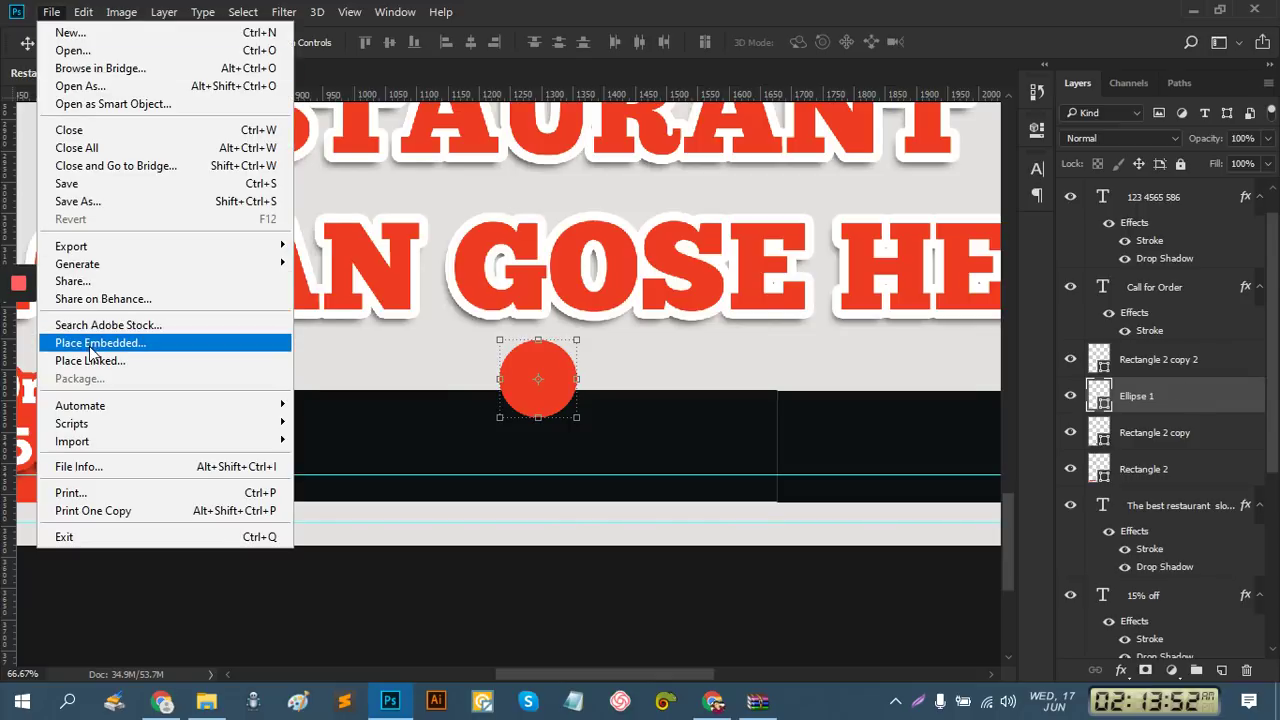
left_click(90, 346)
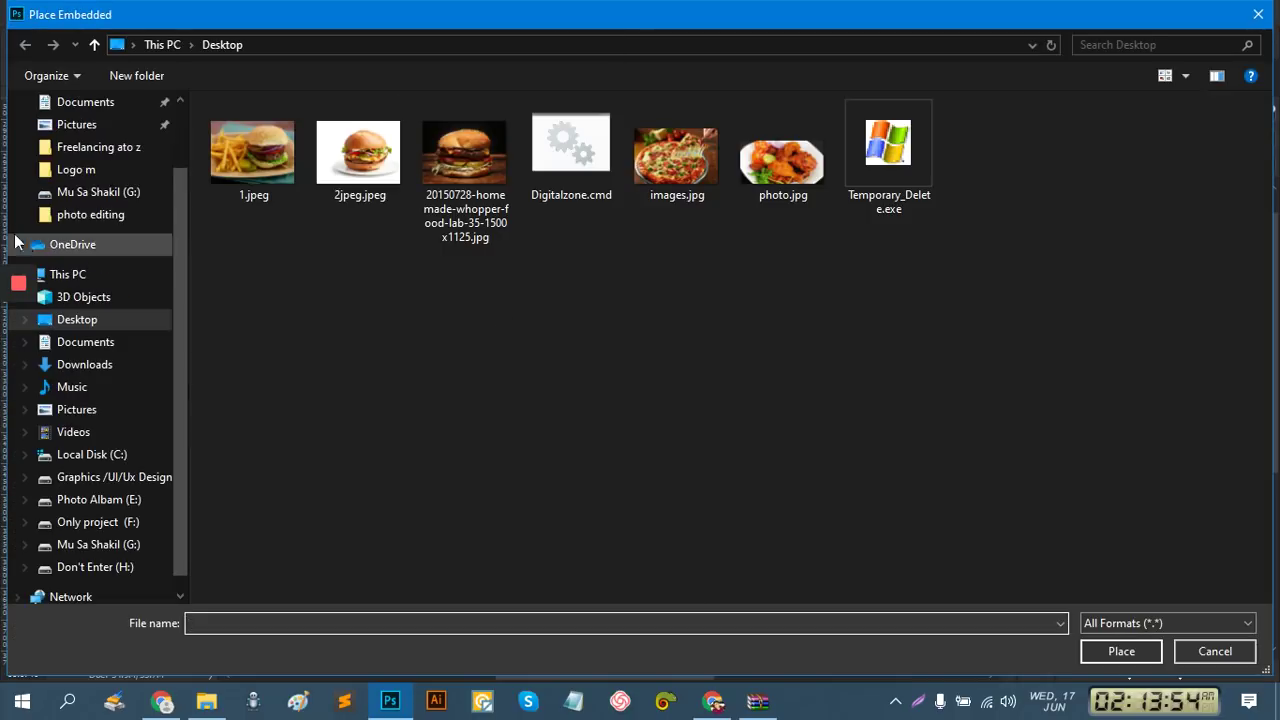
scroll(25, 248, "up", 3)
left_click(75, 162)
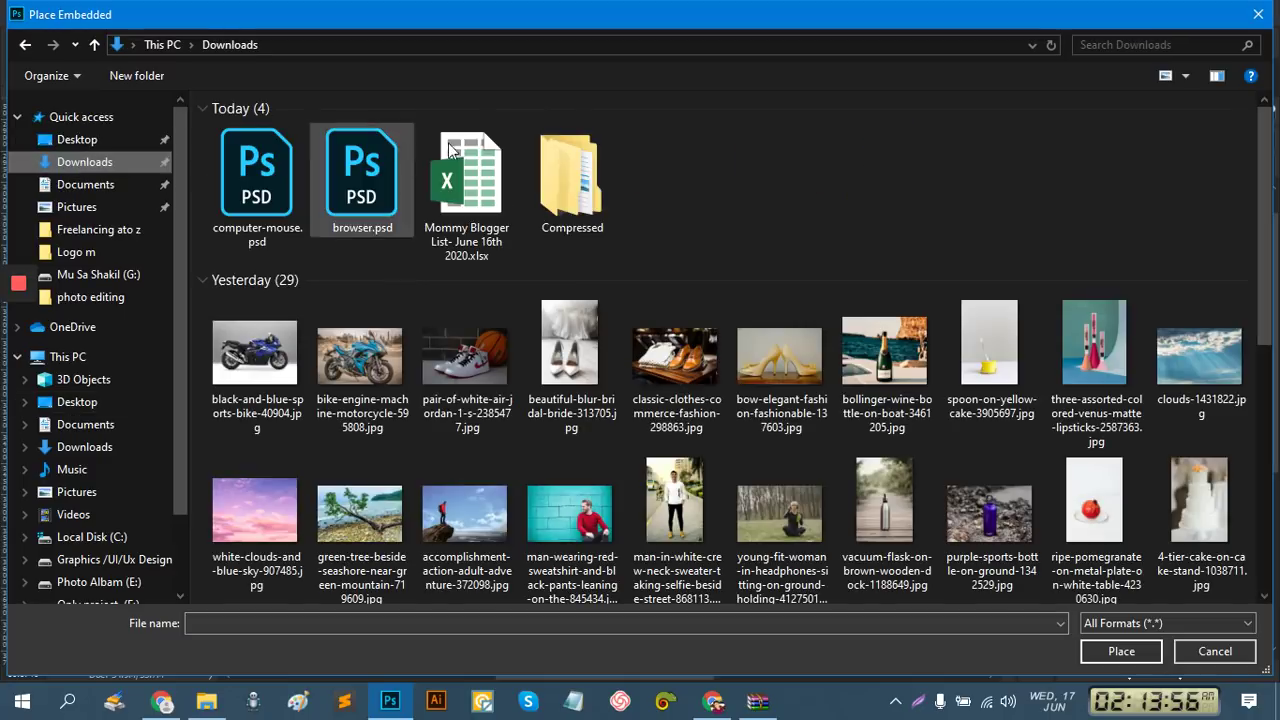
double_click(356, 171)
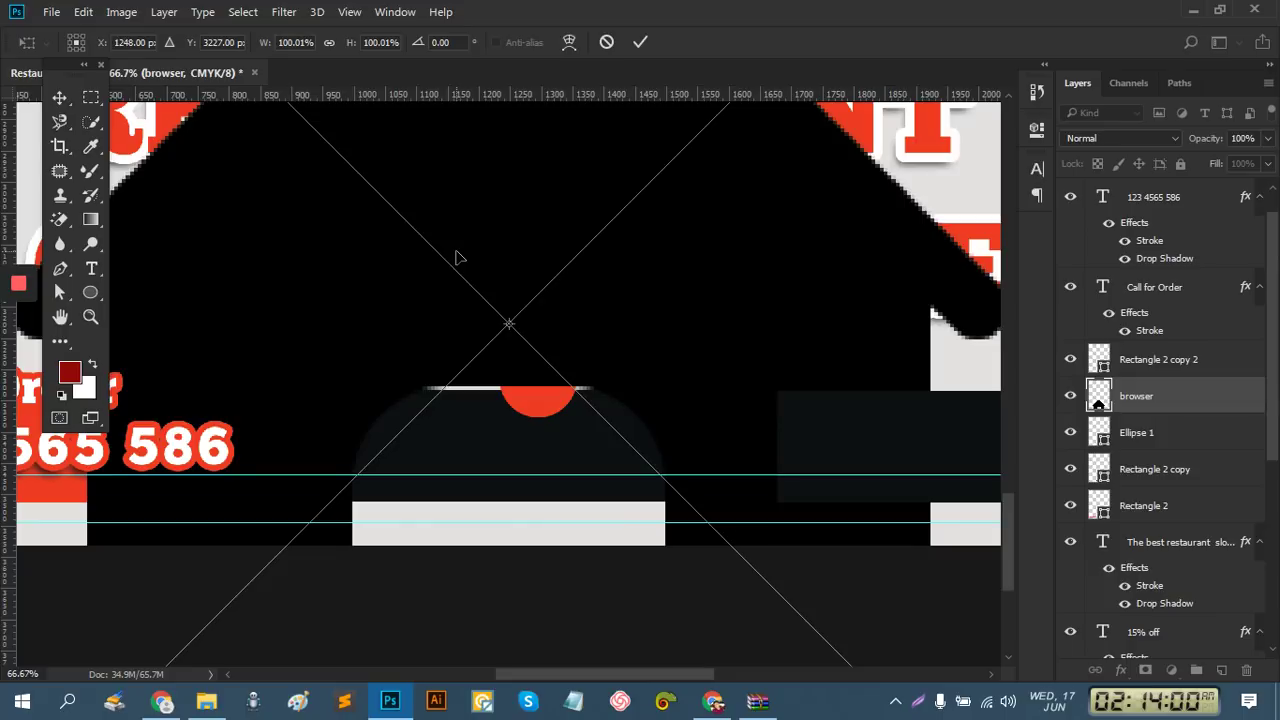
scroll(660, 346, "down", 2)
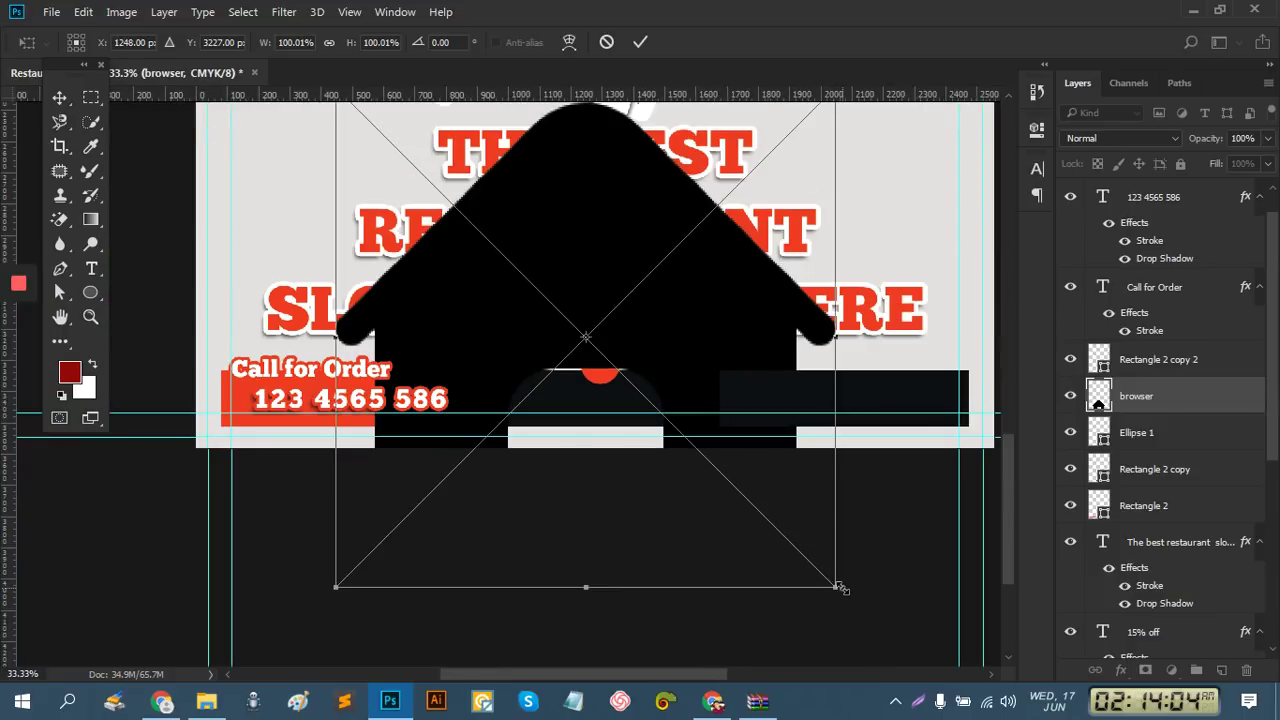
Scale the house icon to 5.25%, move it into the red circle, and align it with Ellipse 1
left_click_drag(838, 590, 612, 352)
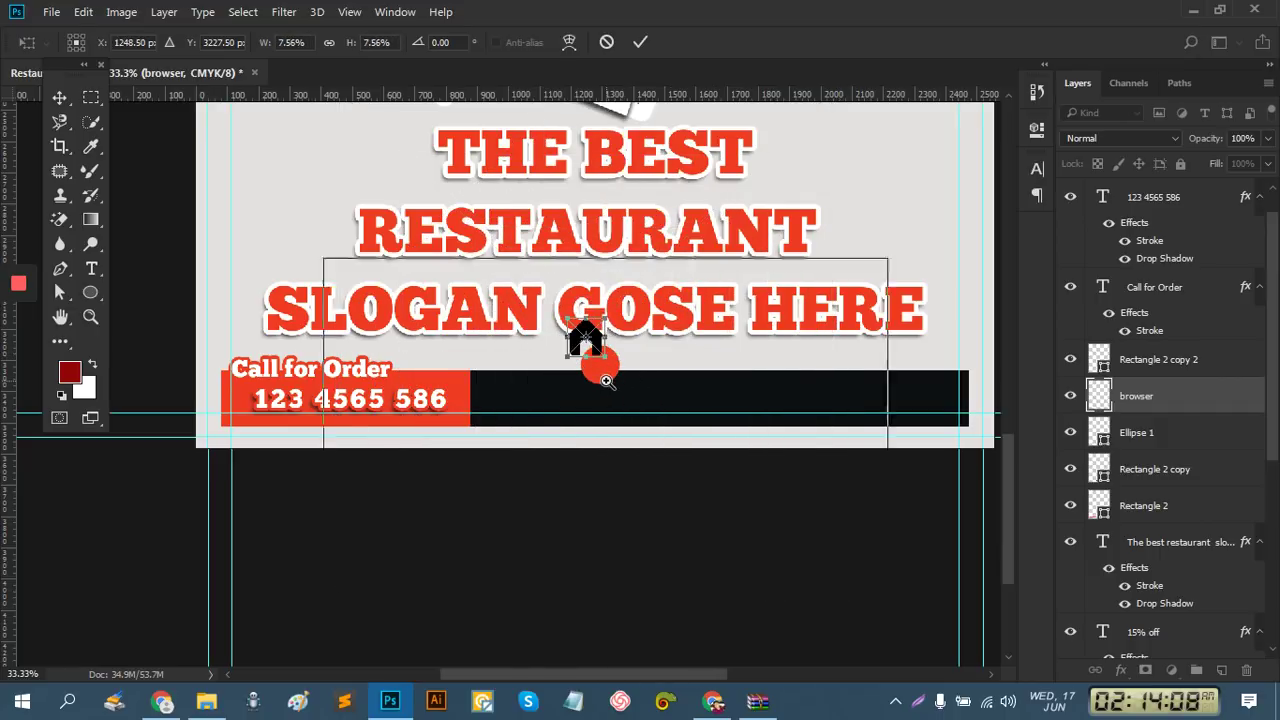
left_click(625, 375, "ctrl")
left_click(618, 372, "ctrl")
left_click(635, 378, "ctrl")
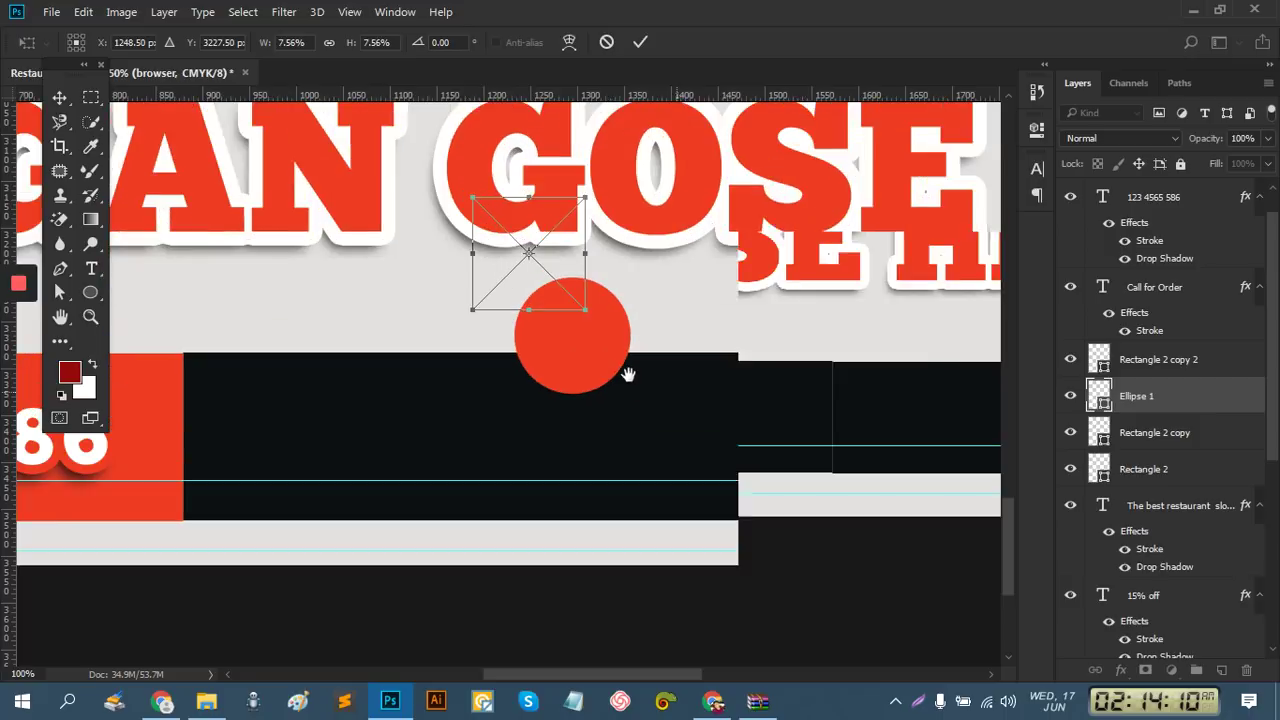
left_click_drag(460, 228, 504, 309)
left_click_drag(549, 245, 528, 270)
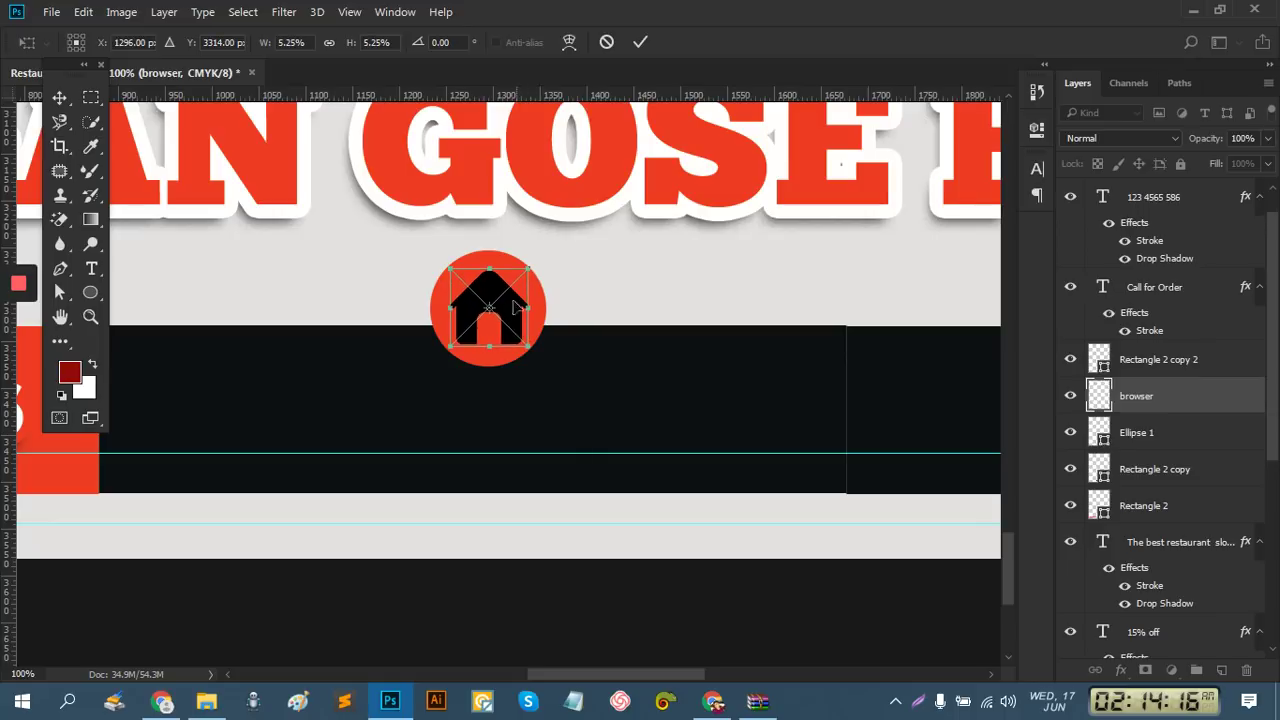
left_click_drag(505, 320, 504, 318)
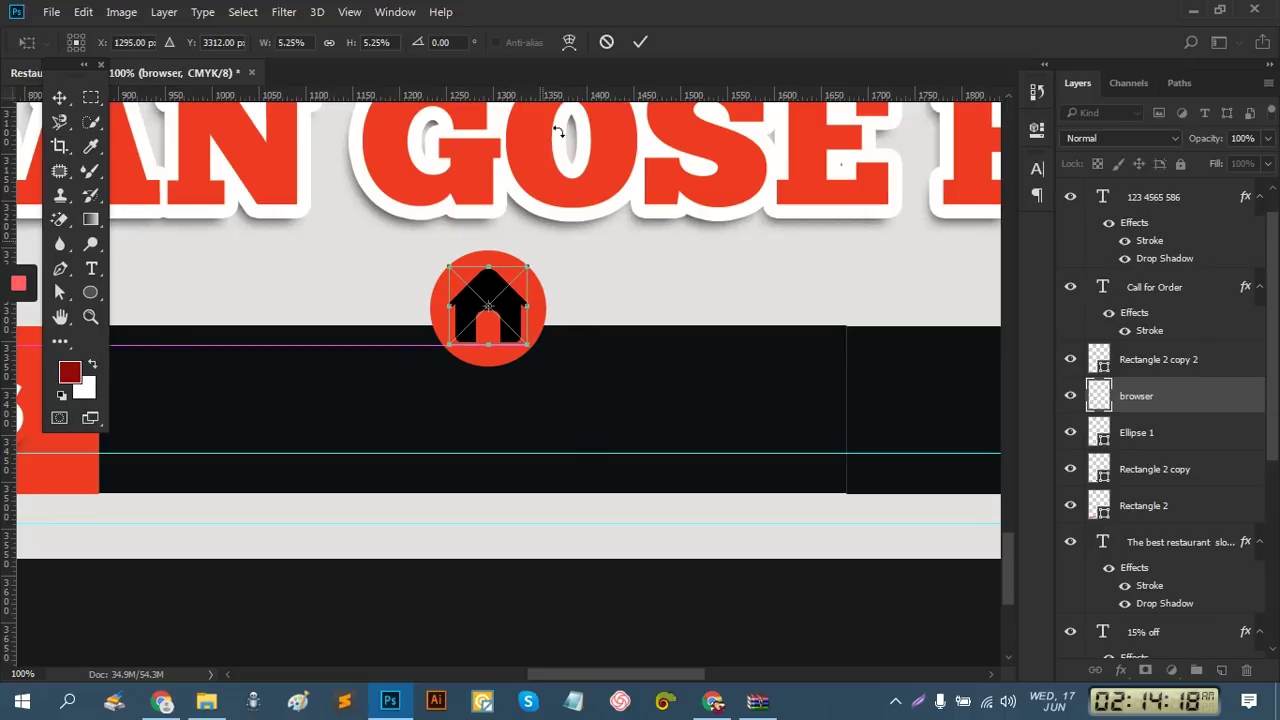
left_click(640, 42)
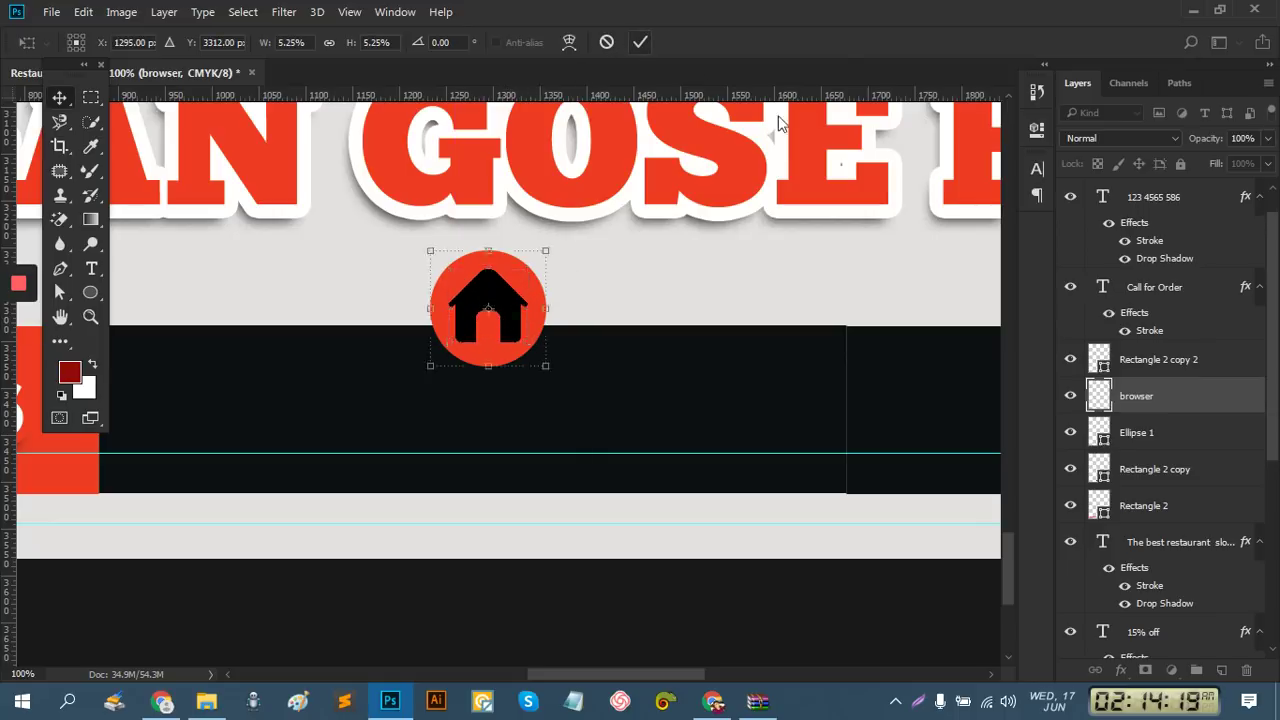
left_click(1160, 440, "ctrl")
left_click(390, 42)
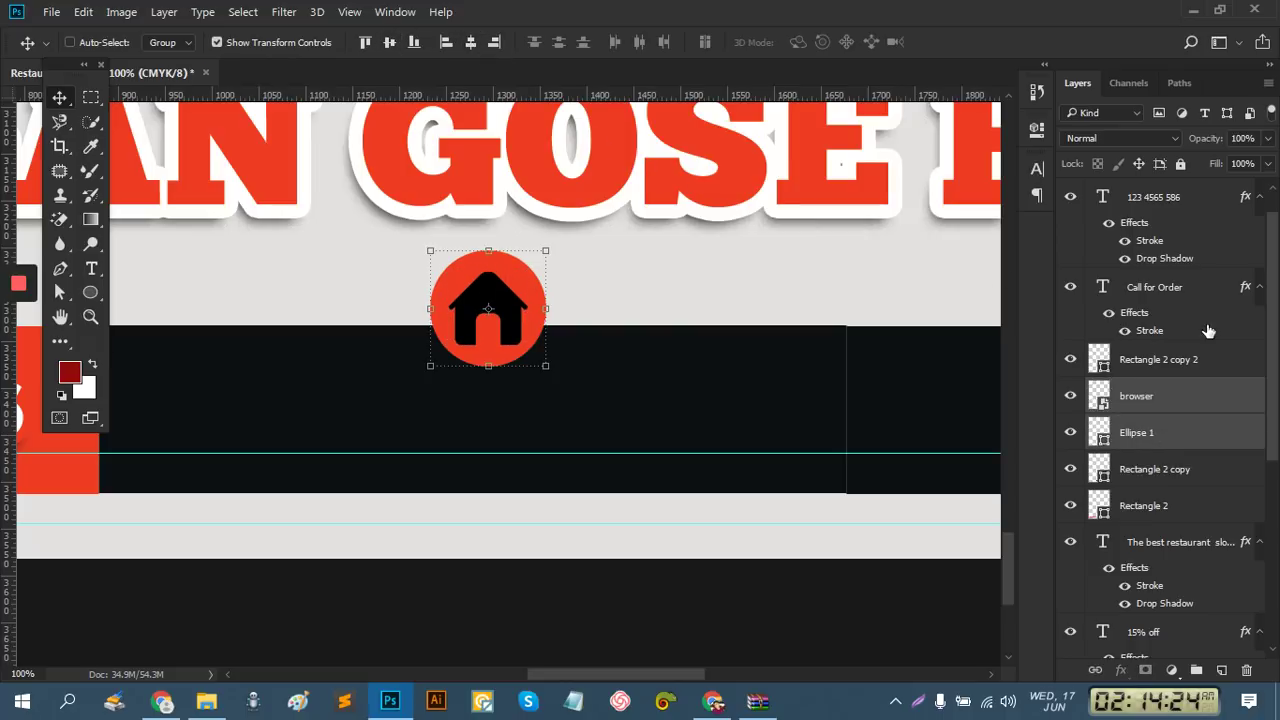
Give the browser house icon layer a white Color Overlay
left_click(1150, 398)
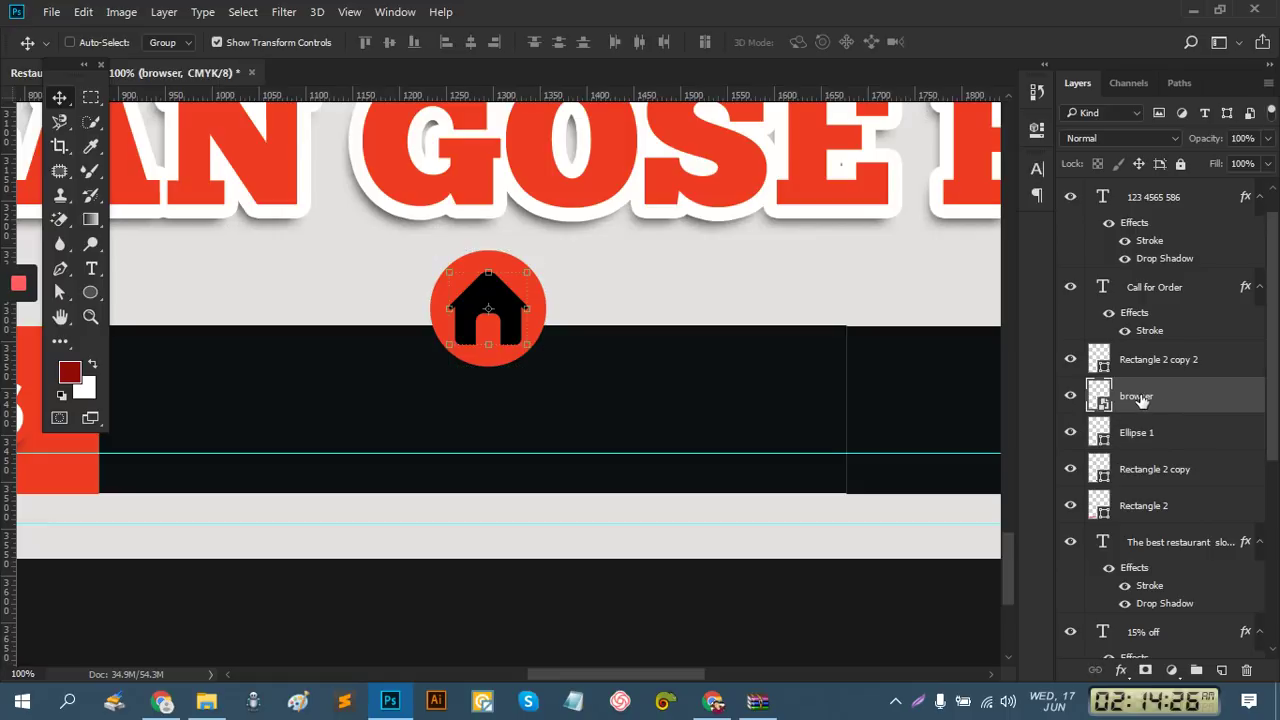
right_click(1122, 402)
left_click(768, 106)
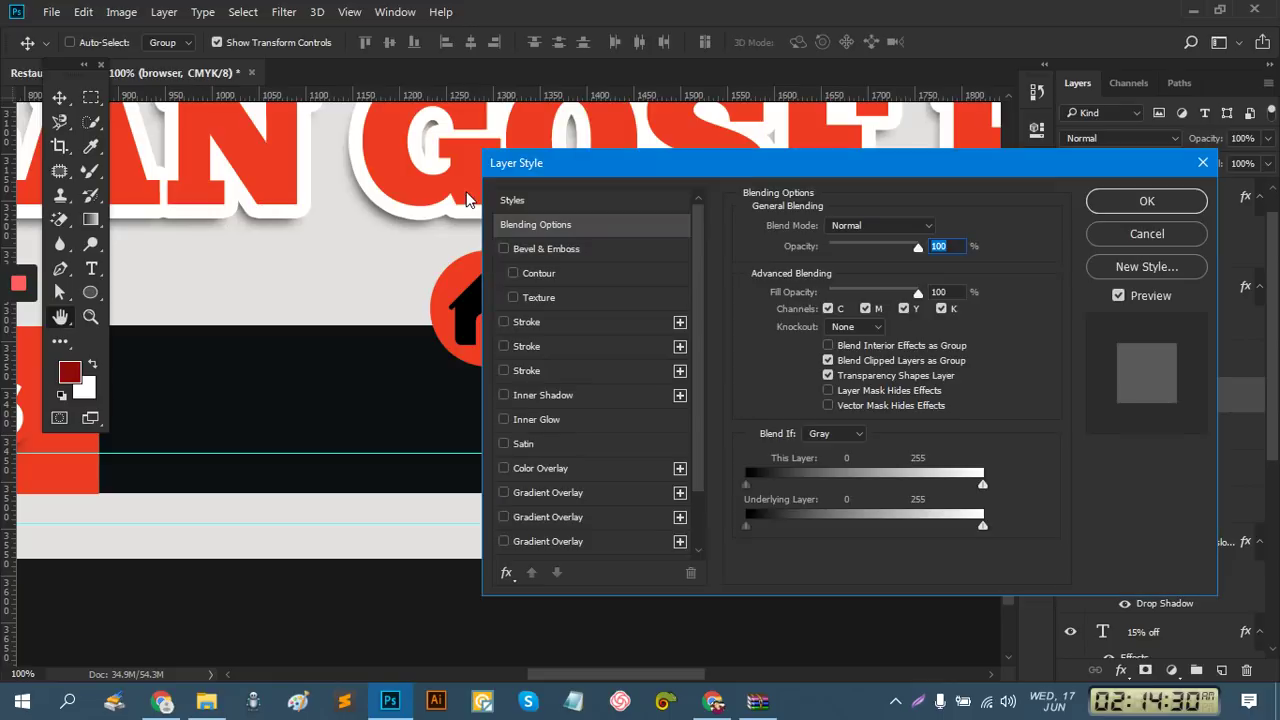
left_click_drag(605, 161, 838, 180)
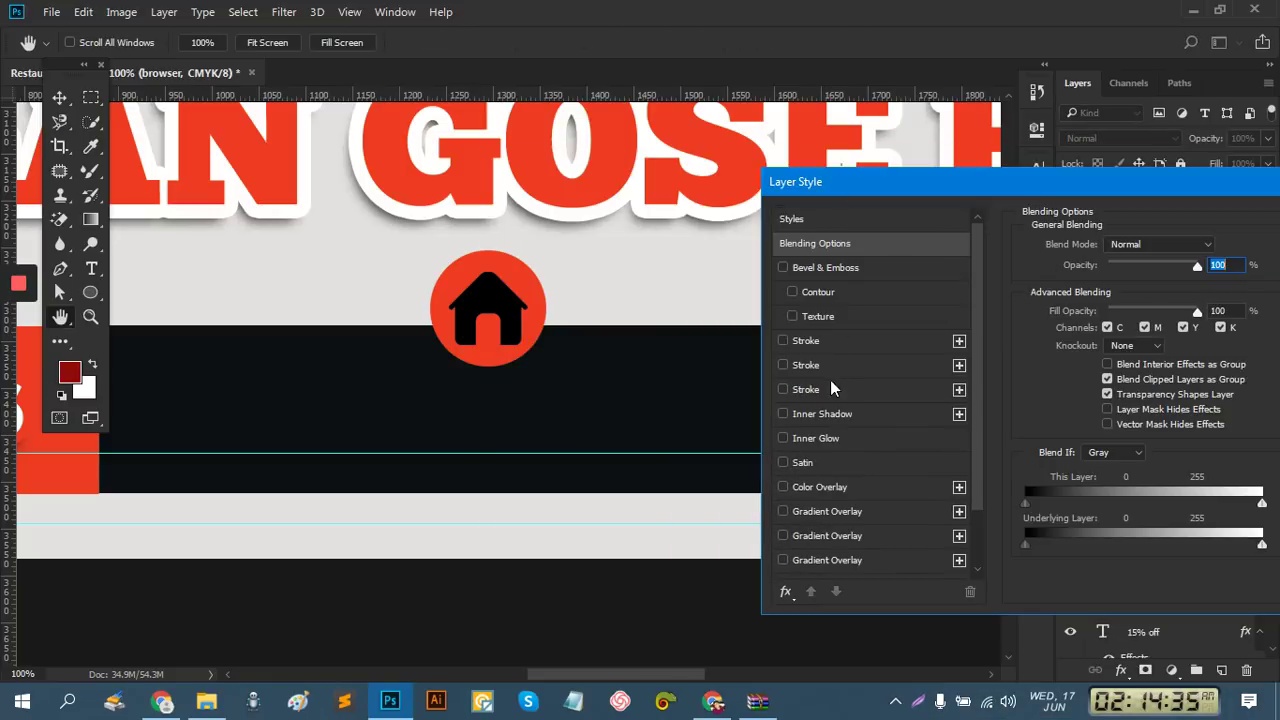
left_click(838, 487)
left_click(1214, 248)
left_click(1214, 244)
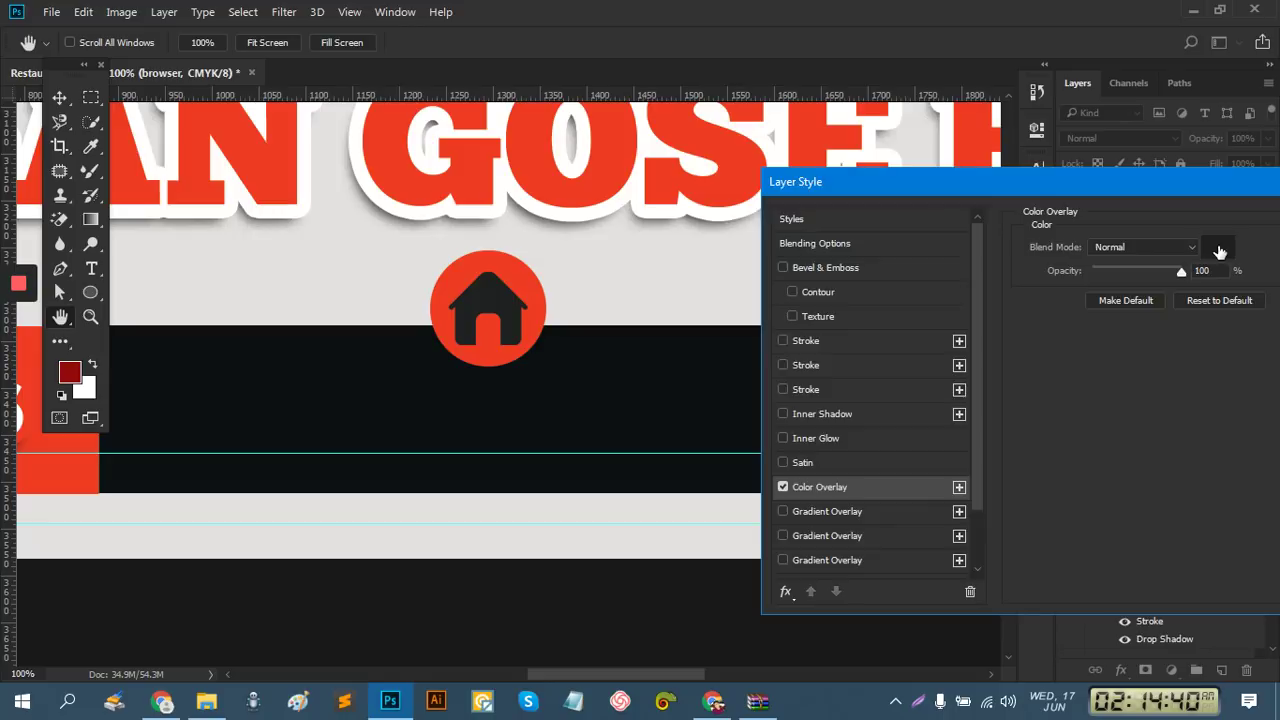
left_click(1218, 248)
left_click(1218, 245)
left_click(1218, 245)
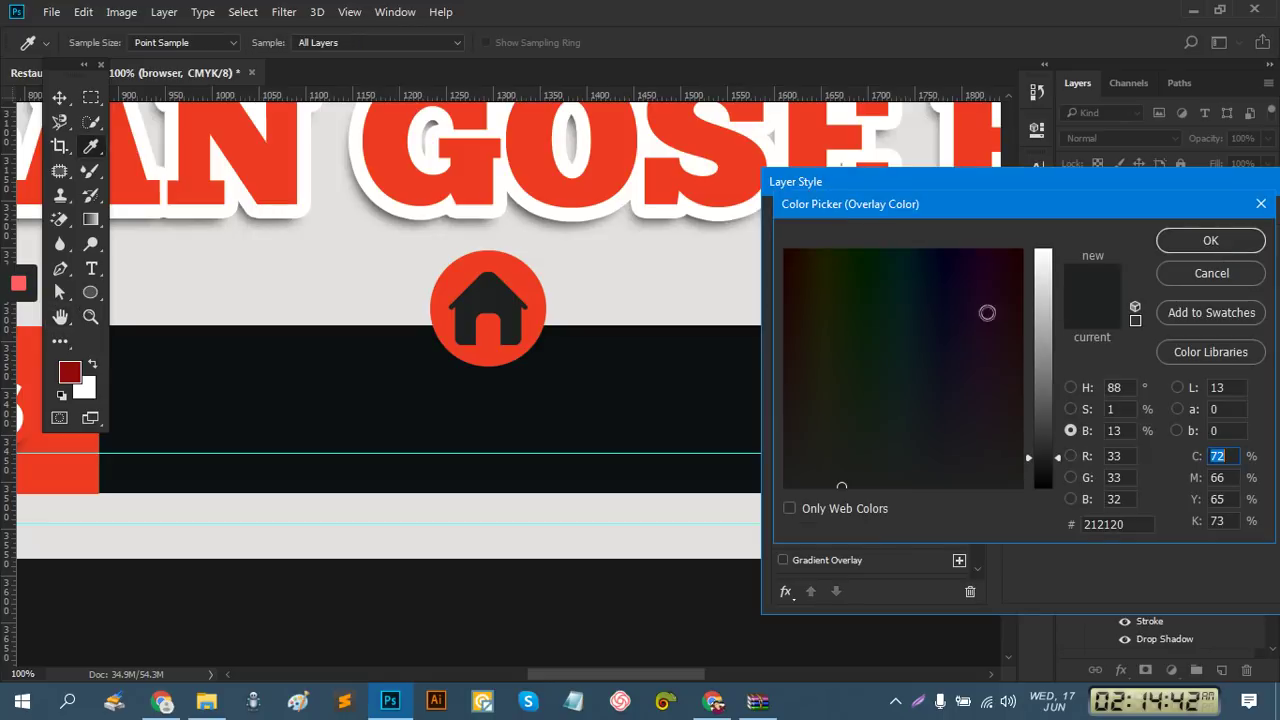
left_click_drag(1041, 295, 1043, 222)
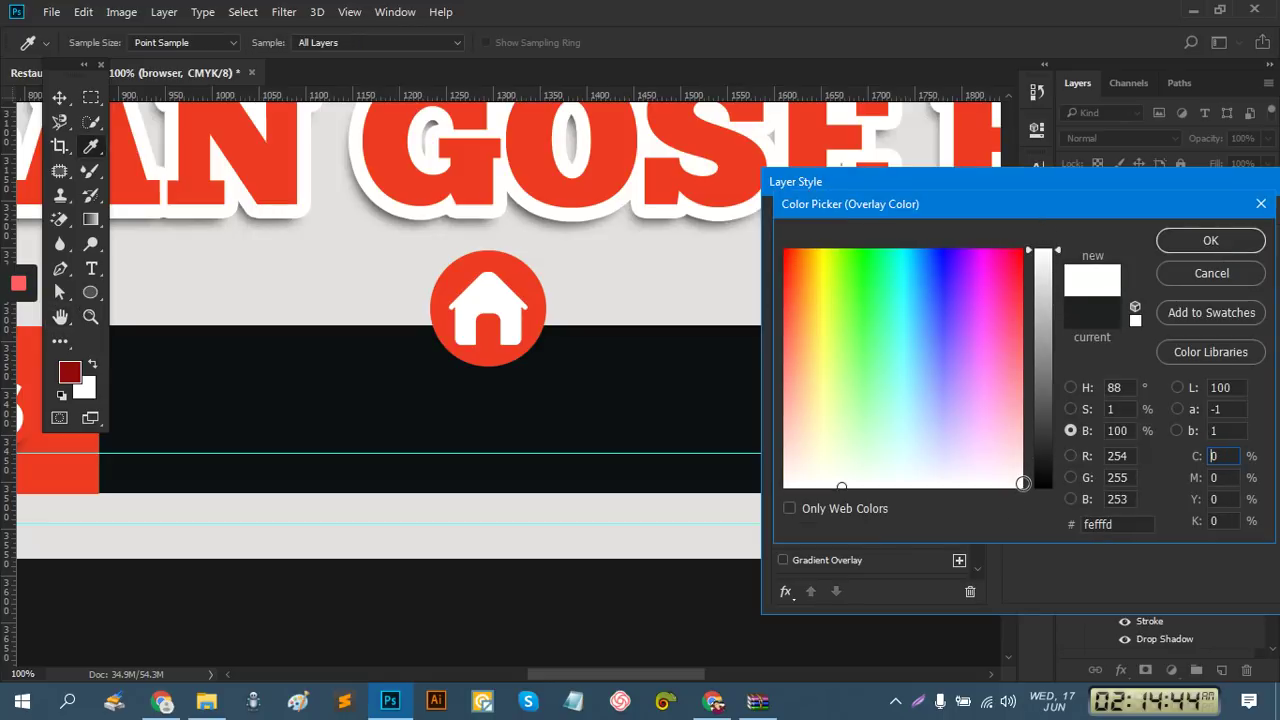
left_click(1208, 241)
left_click_drag(1155, 182, 851, 173)
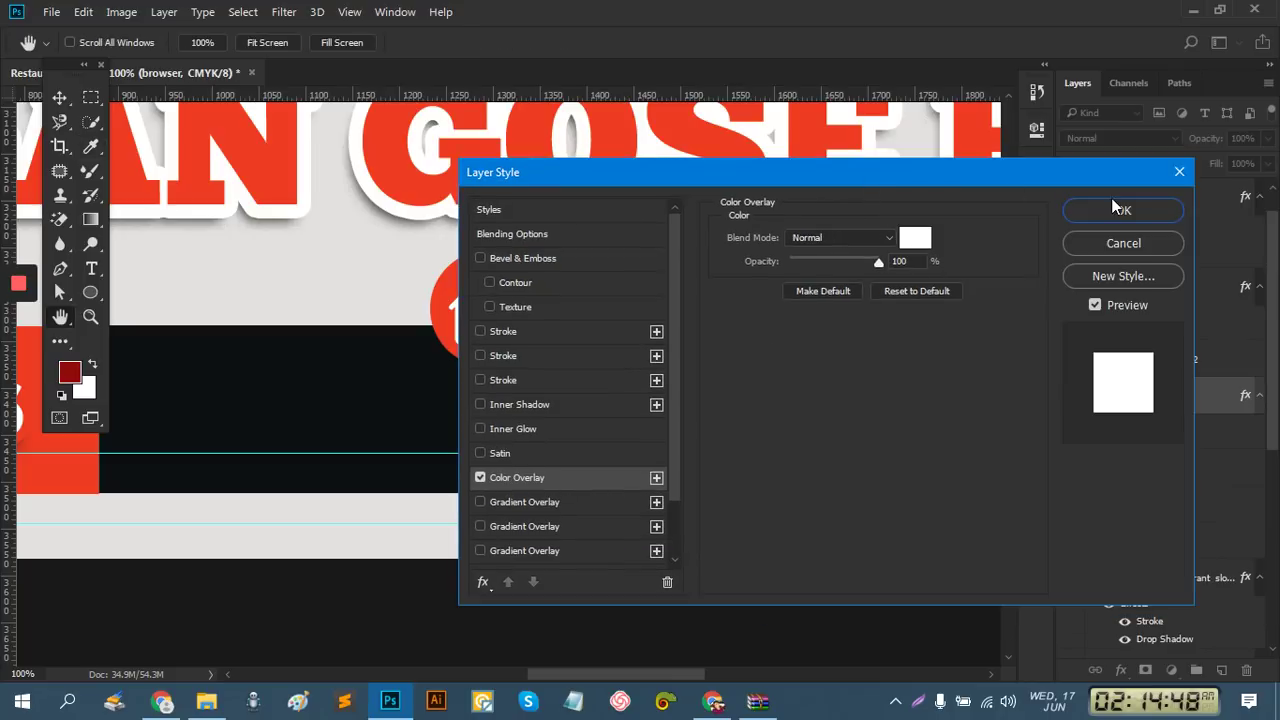
left_click(1123, 209)
Group the house icon with Ellipse 1 and start naming the group 'home icon'
key("ctrl")
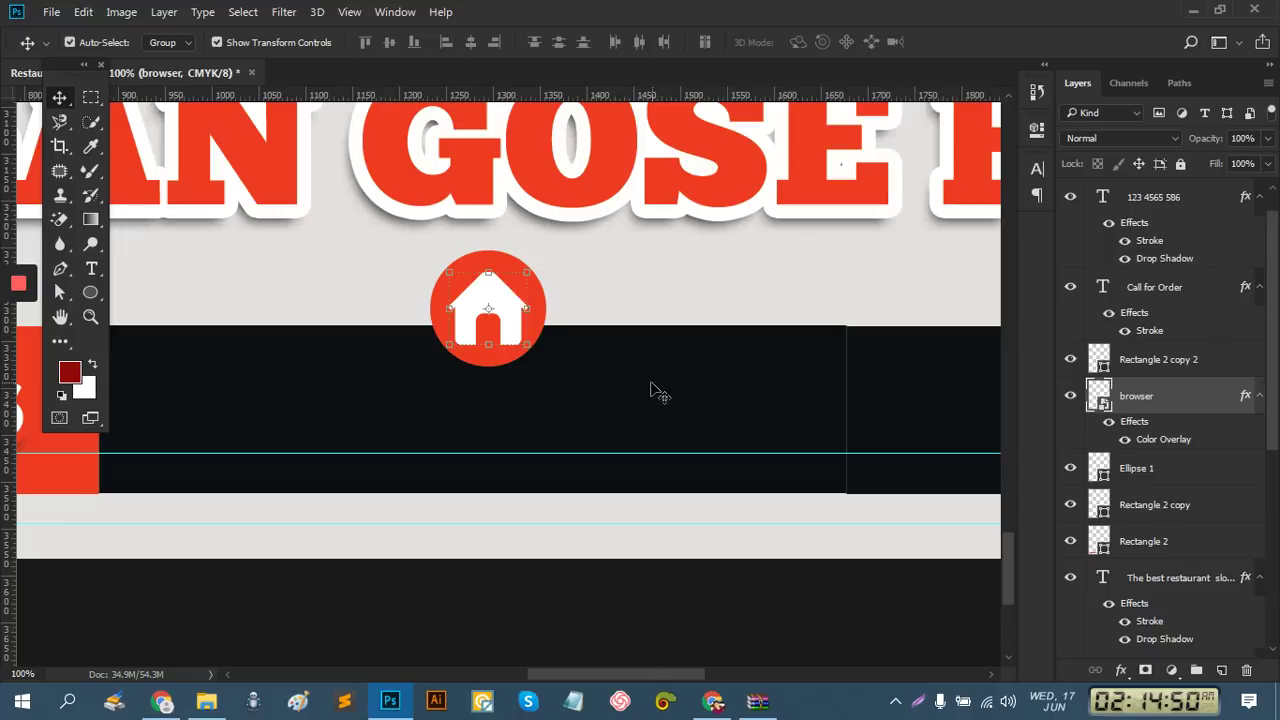
left_click(1148, 469, "ctrl")
key("ctrl+g")
double_click(1140, 387)
type("home icon")
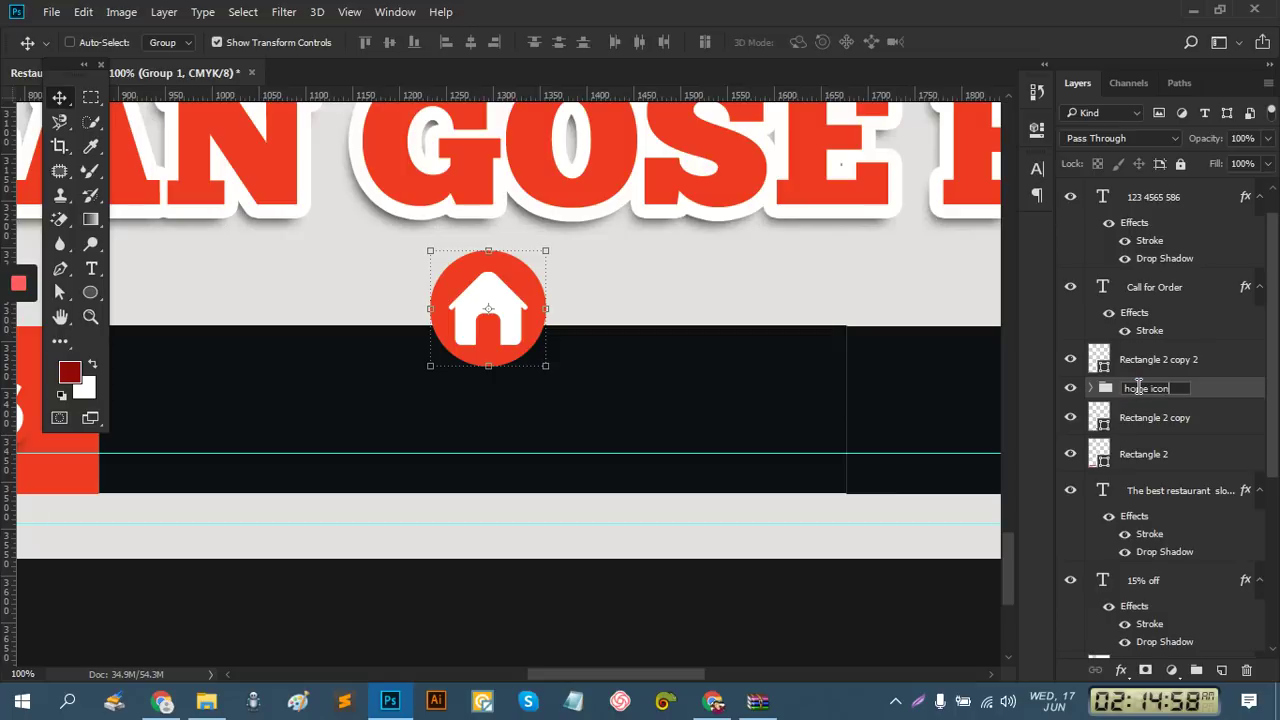
Confirm the 'home icon' group name and align its horizontal centre with Rectangle 2 copy
key("Return")
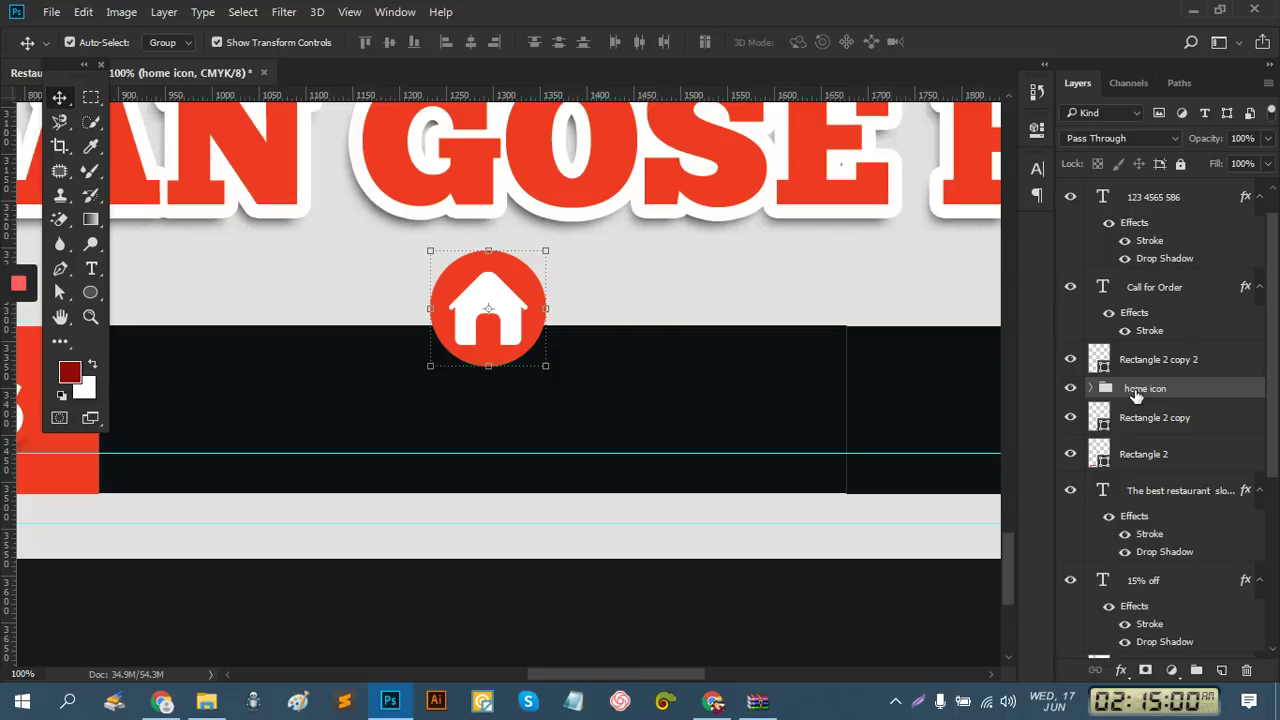
key("ctrl+minus")
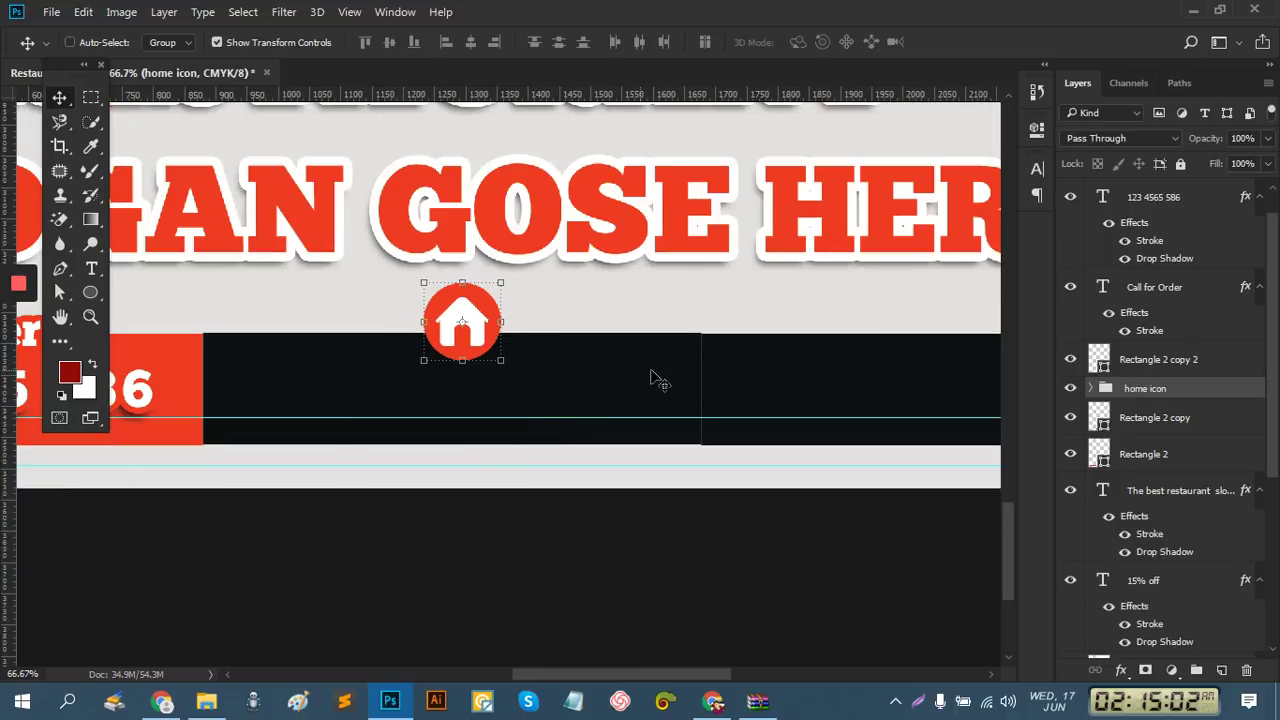
left_click(1145, 418)
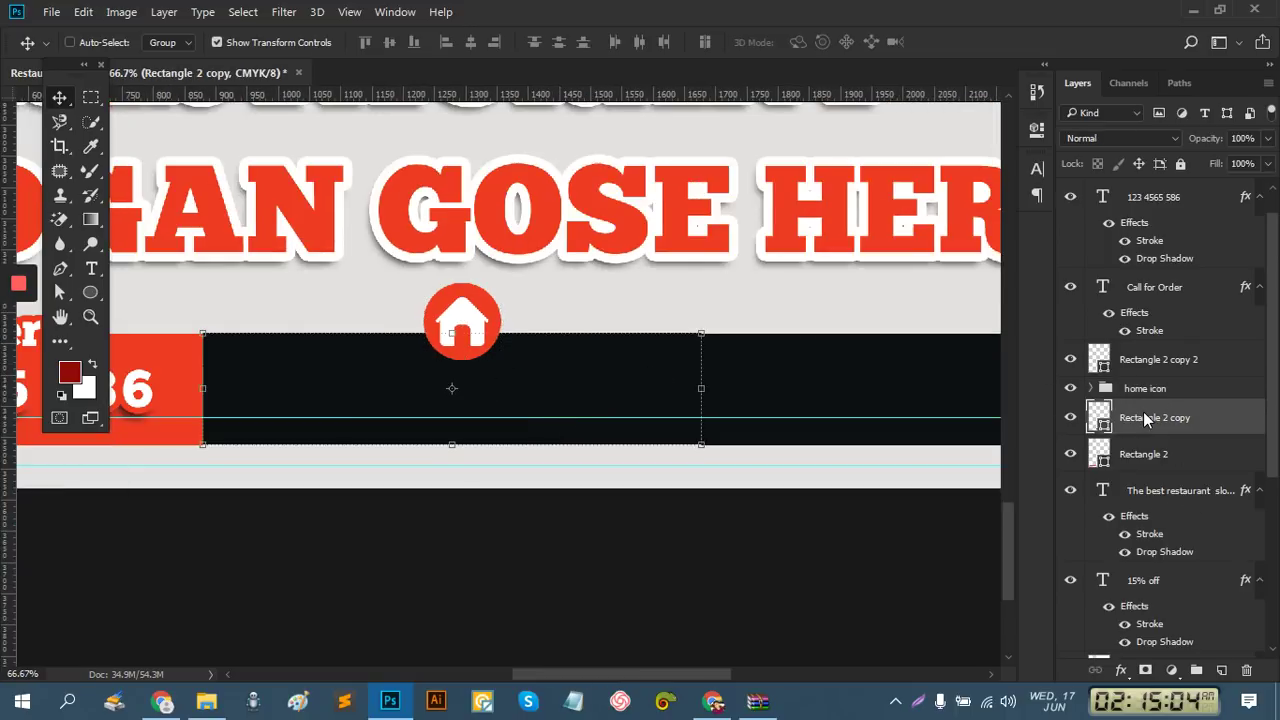
left_click(1146, 392, "ctrl")
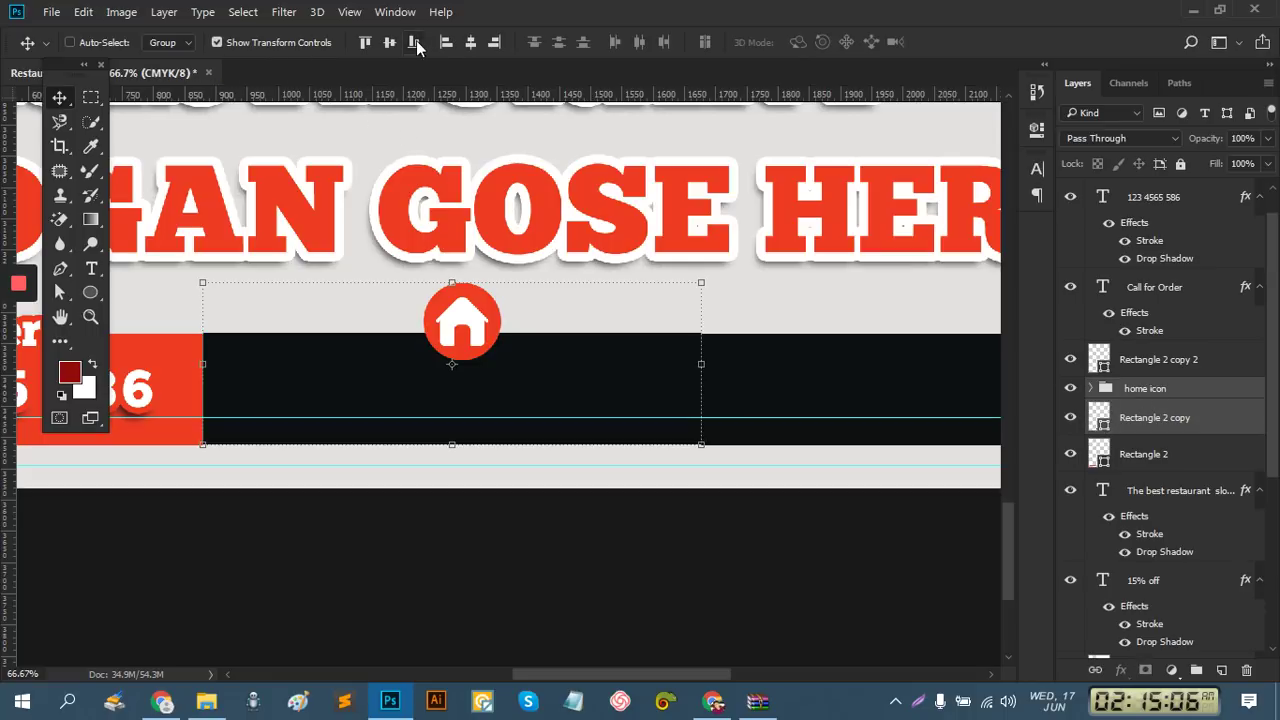
left_click(468, 42)
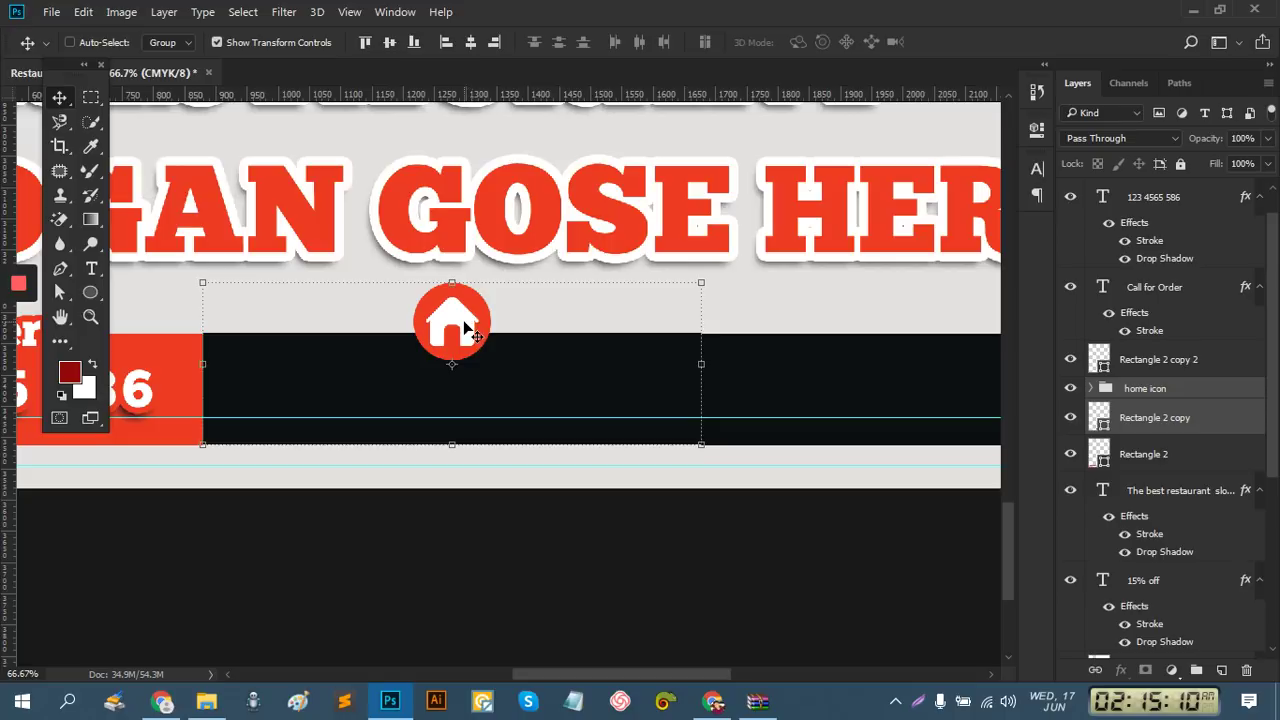
left_click(1168, 420)
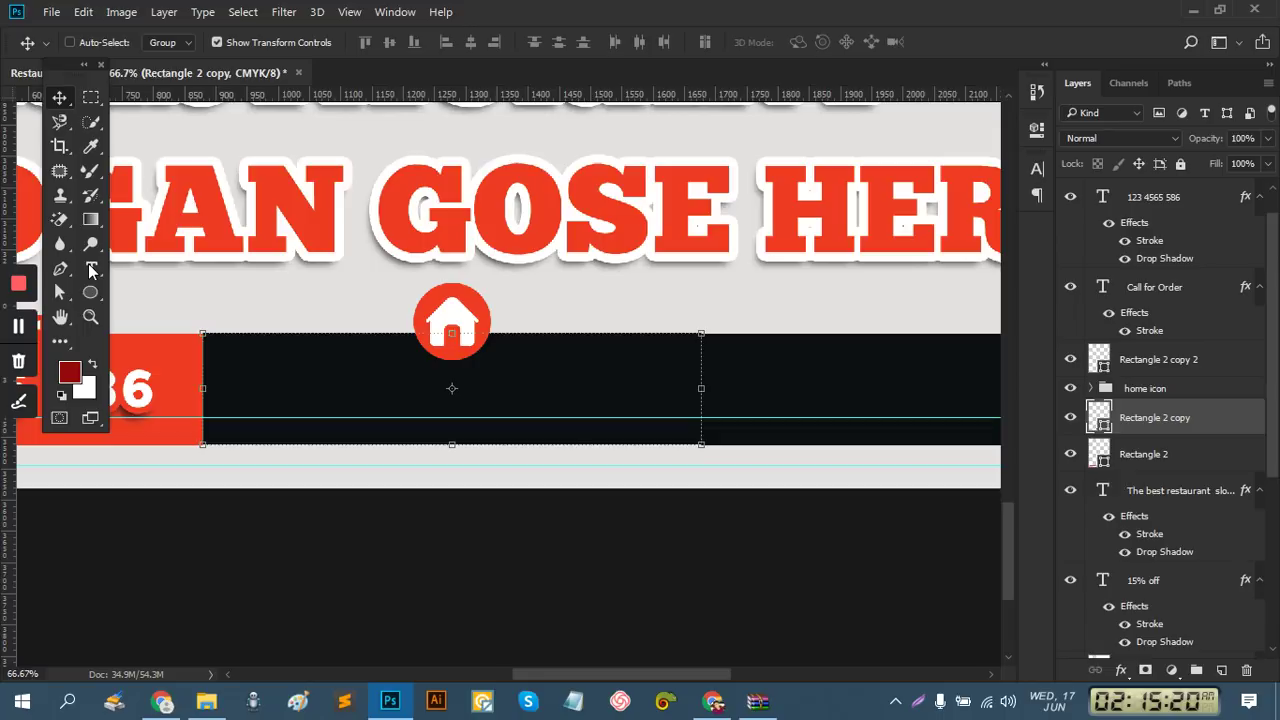
Cancel the slogan edit, set the Character font size to 72 px, and select Rectangle 2 copy
mouse_move(84, 88)
left_mouse_down()
mouse_move(66, 88)
mouse_move(105, 89)
left_mouse_up()
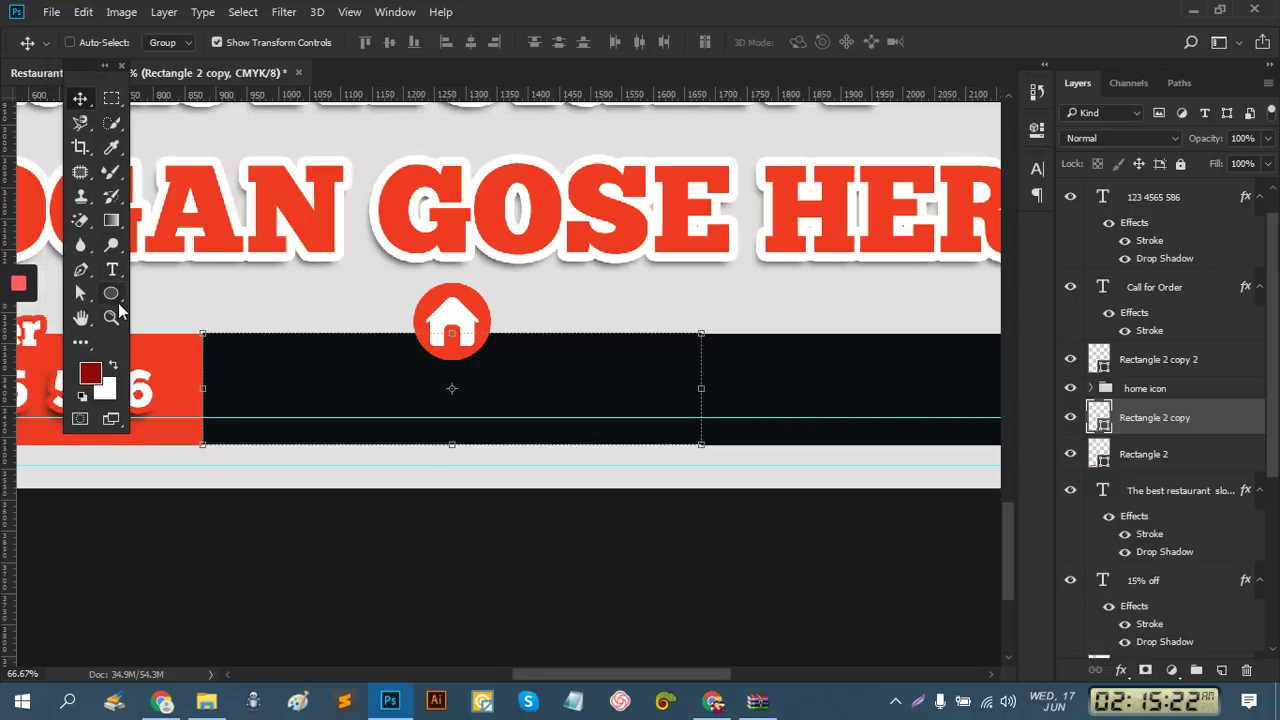
left_click(113, 272)
left_click(283, 288)
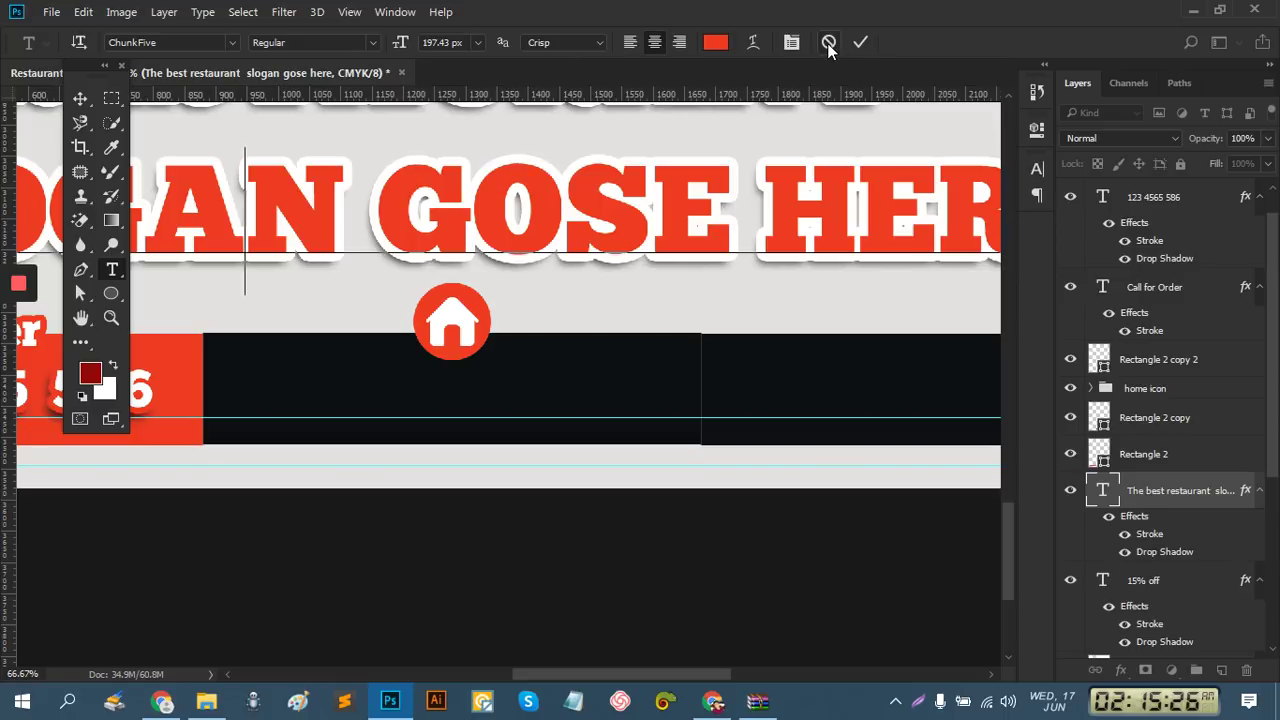
left_click(829, 42)
left_click(1038, 168)
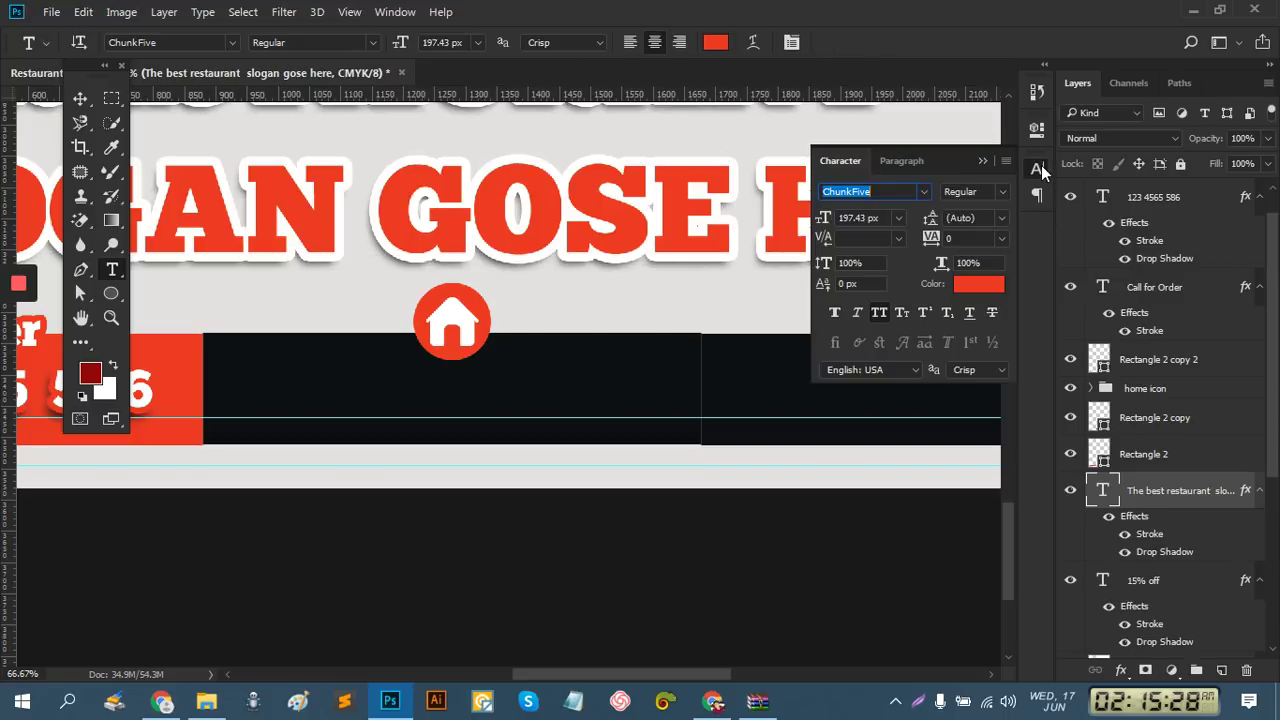
left_click(899, 218)
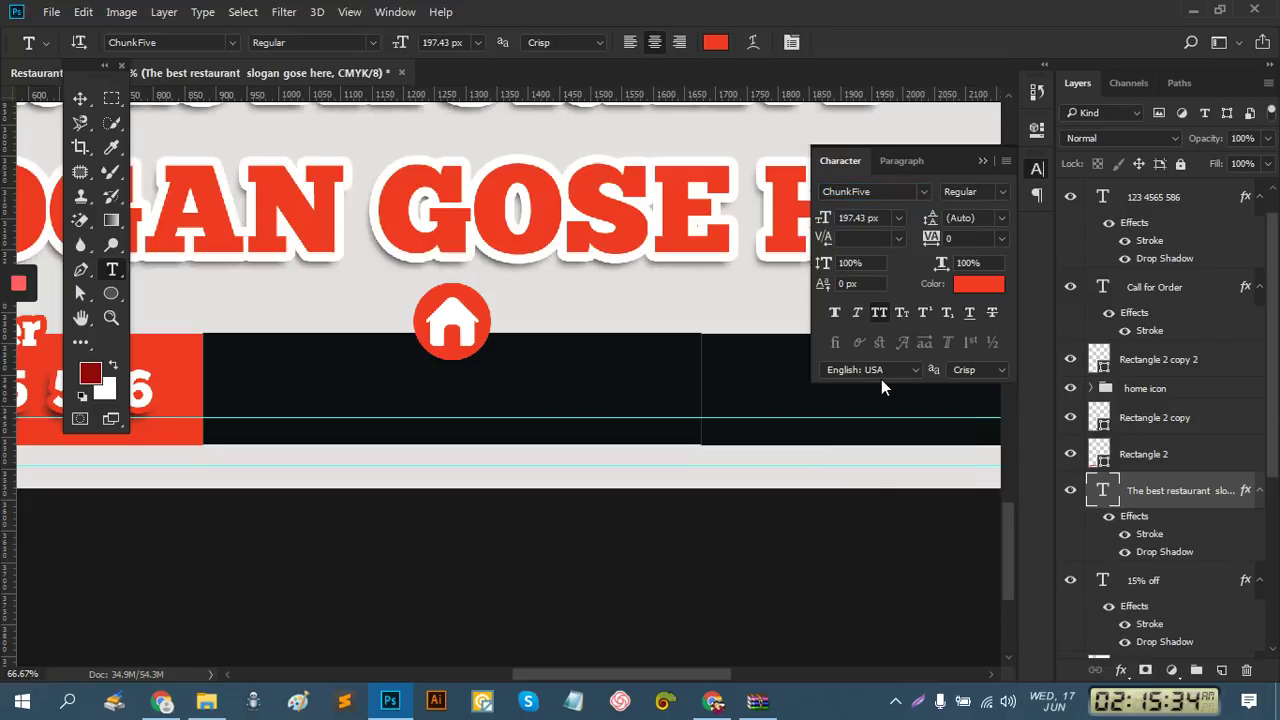
left_click(77, 99)
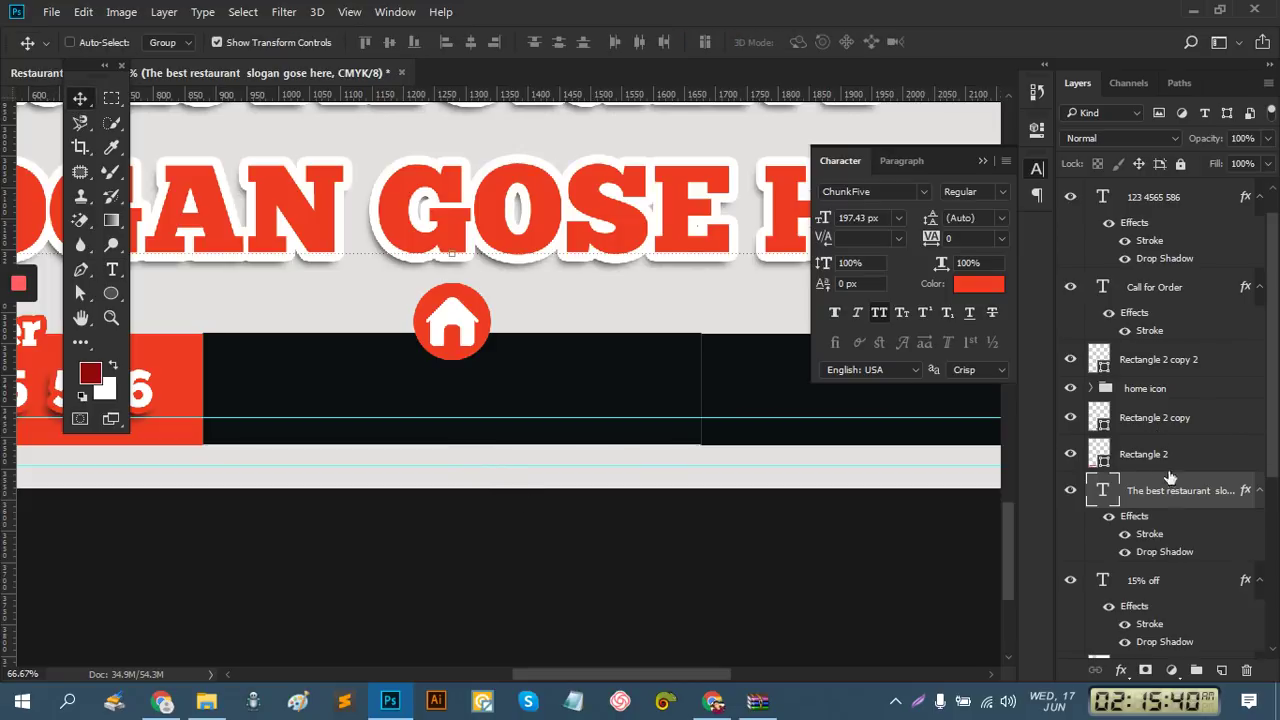
left_click(1170, 420)
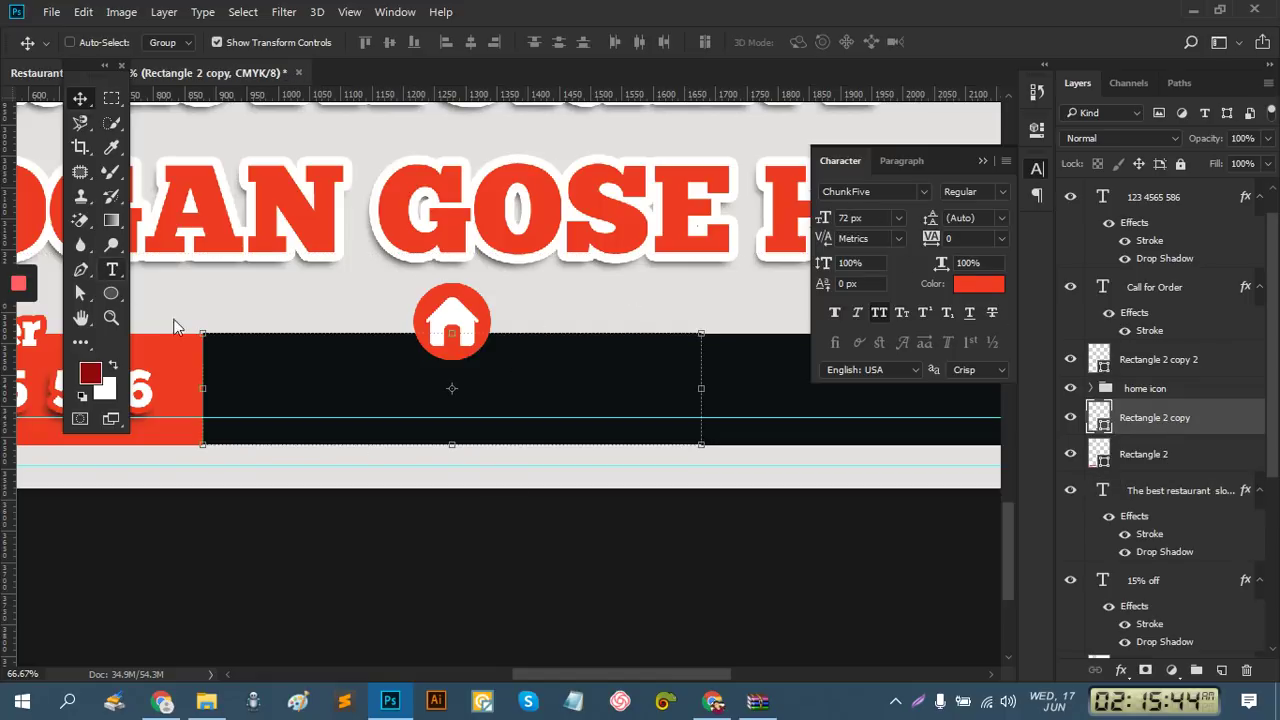
Type and commit the address '777 Avenue, 12 street, California , USA' below the black footer
key("t")
left_click(337, 484)
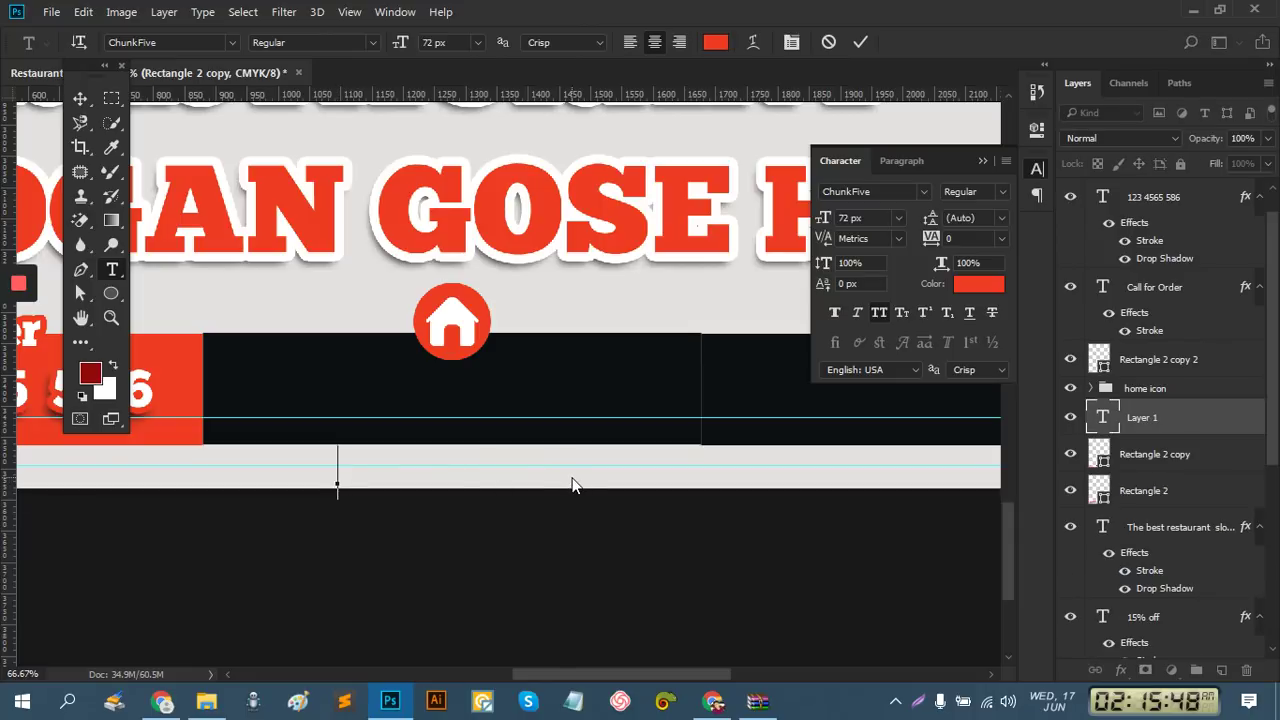
type("7777")
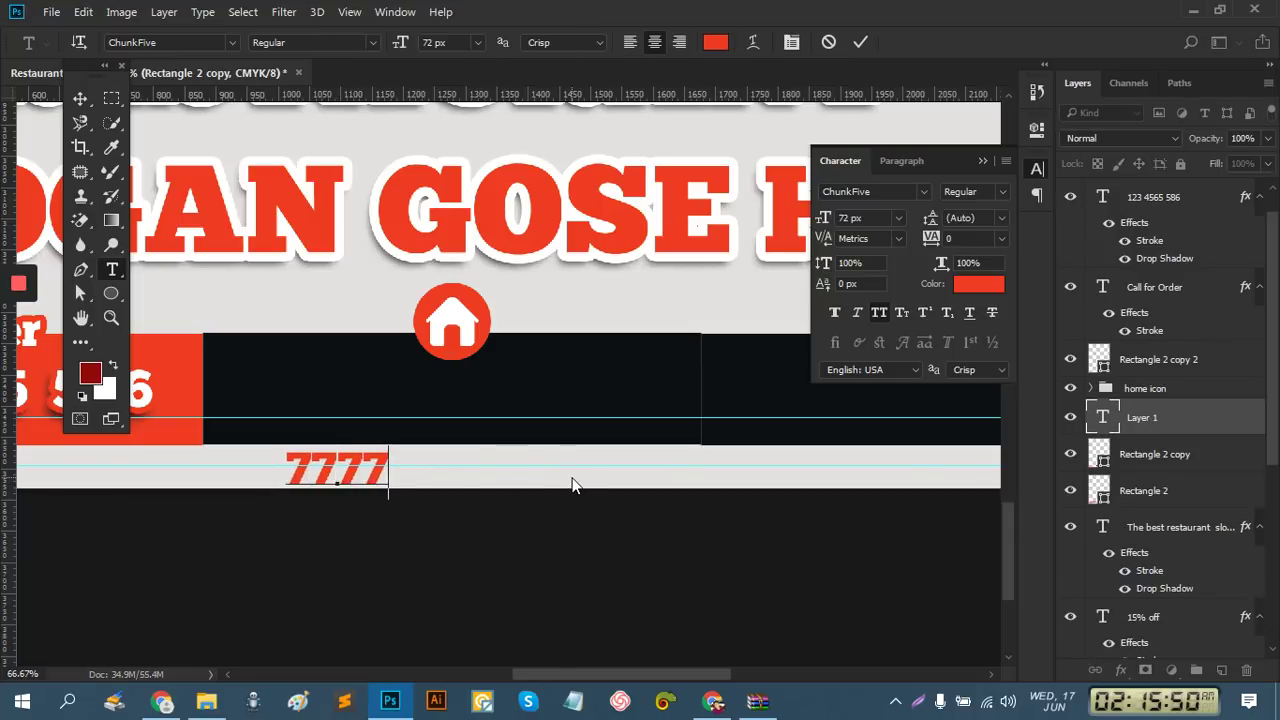
key("BackSpace")
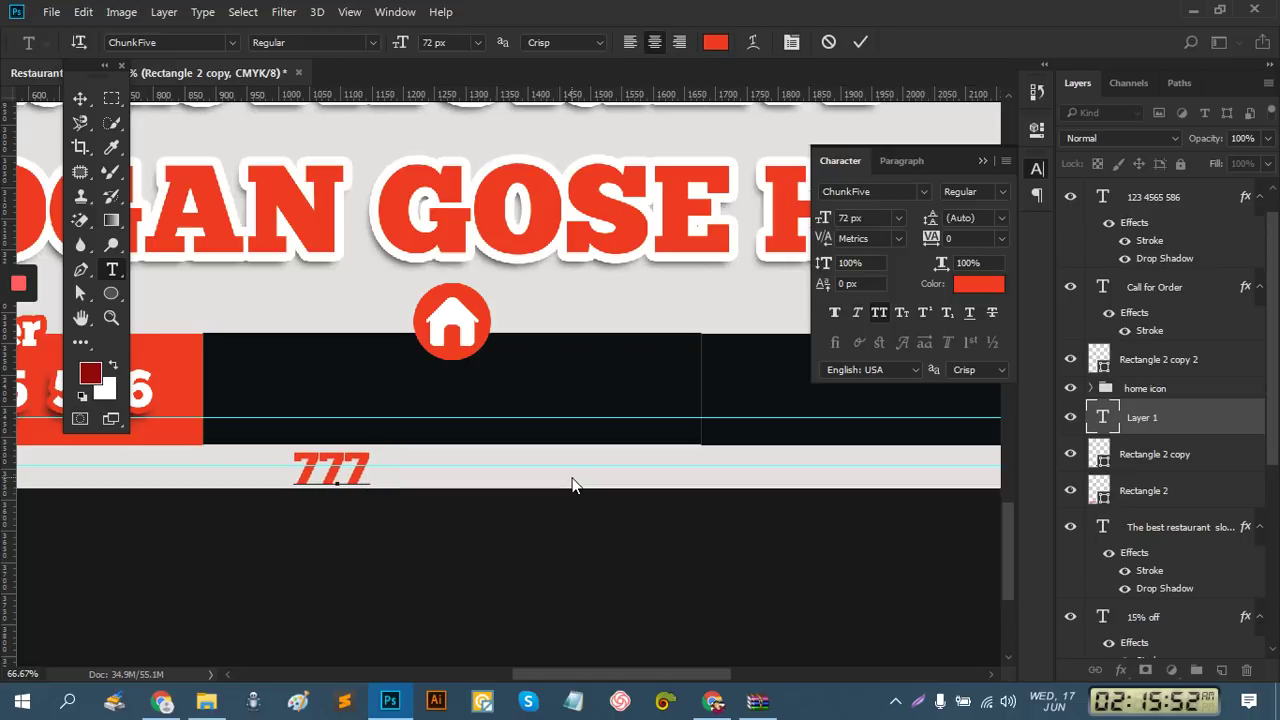
type("A")
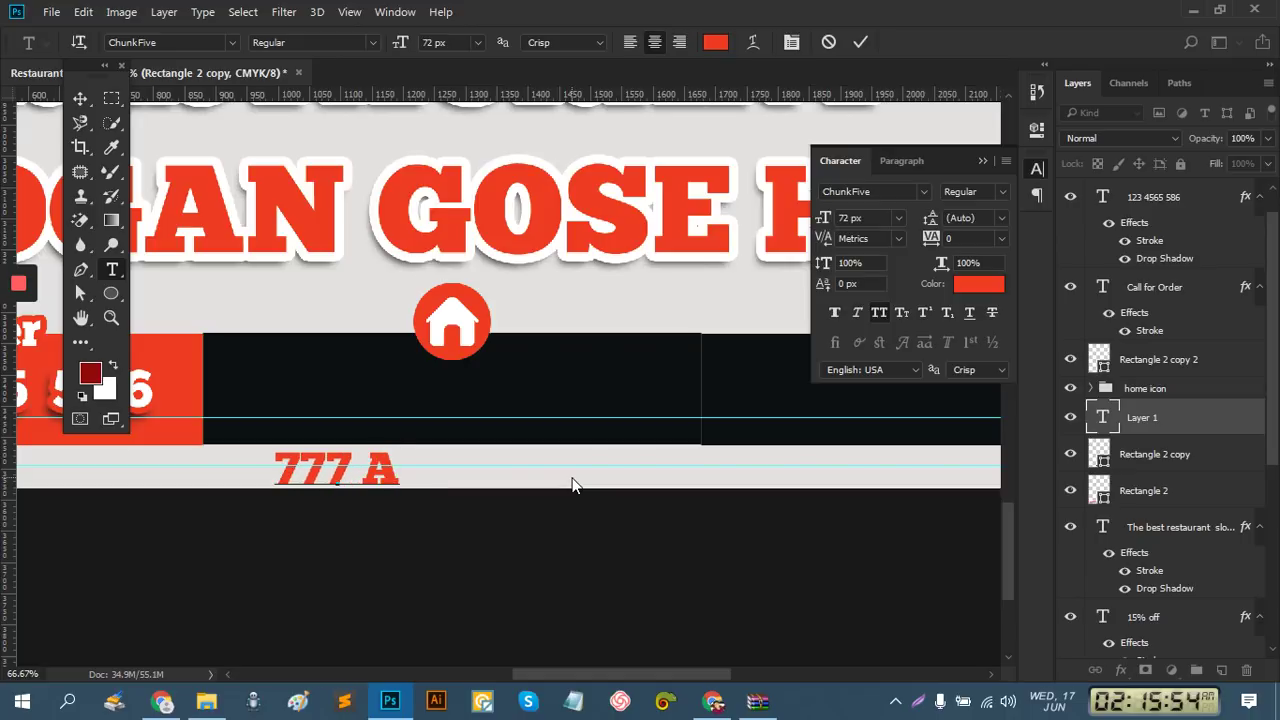
type("V")
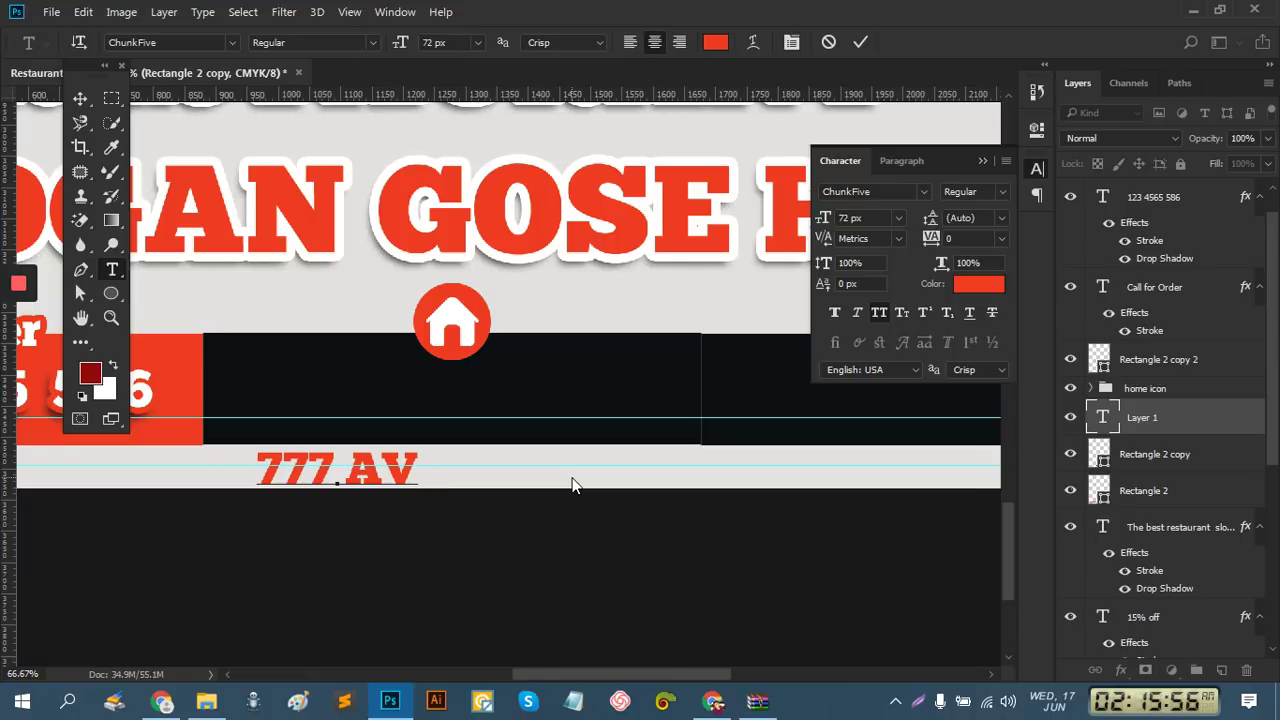
key("BackSpace")
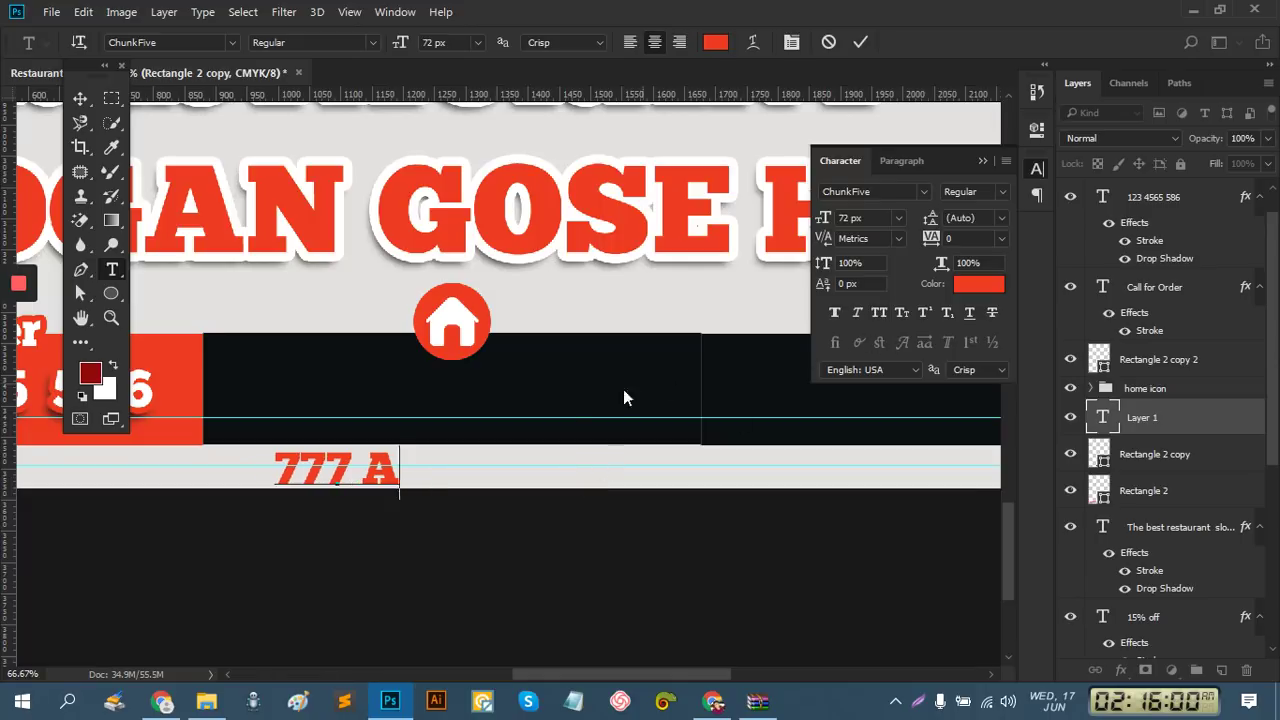
type("ve")
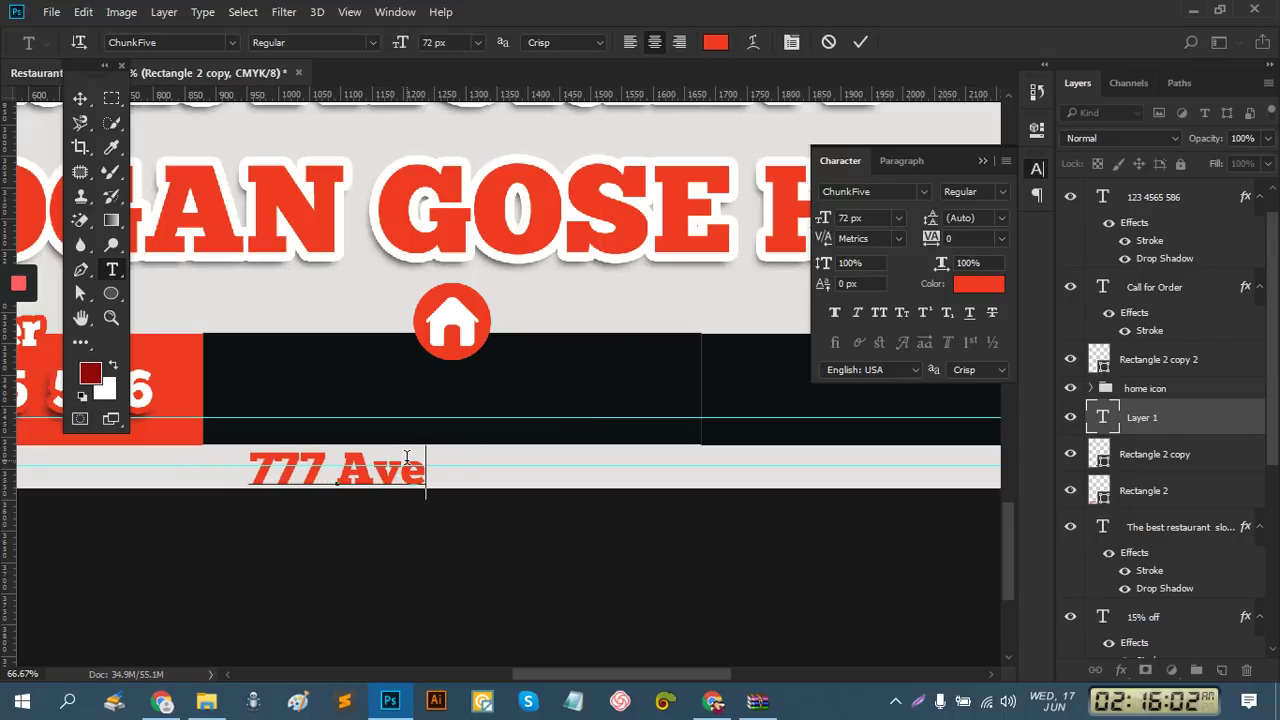
type("nue")
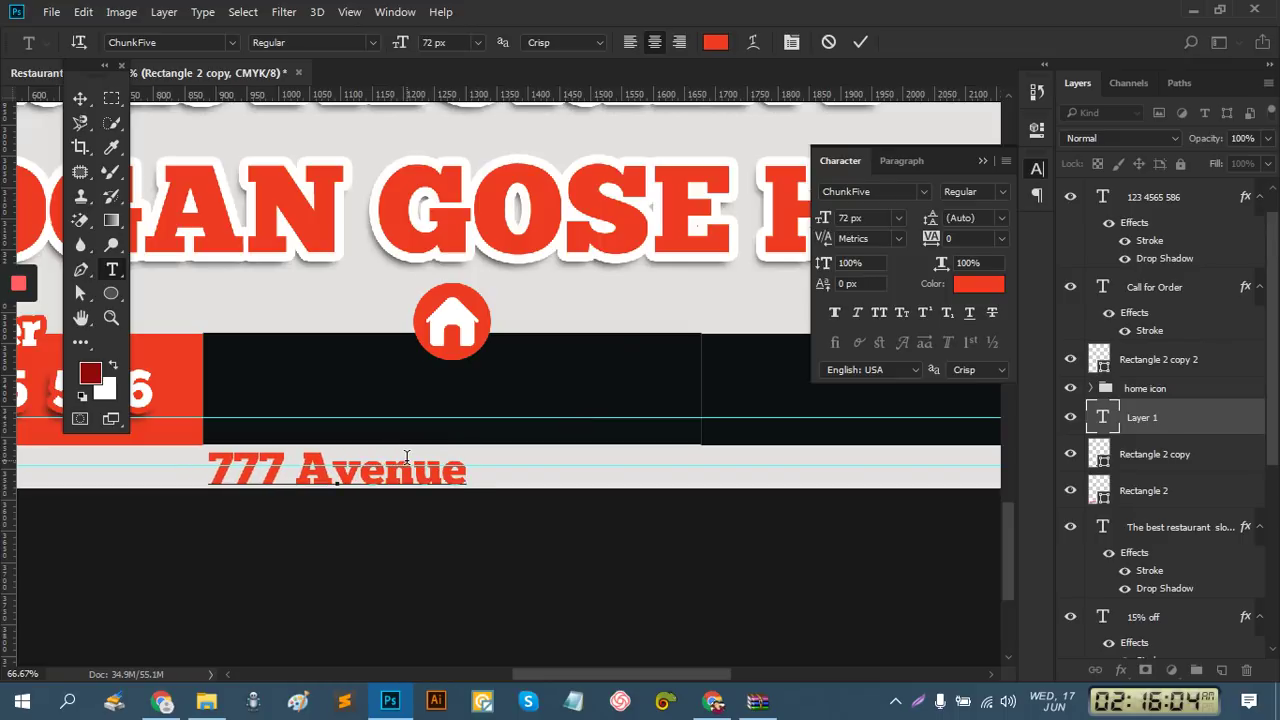
type(", ")
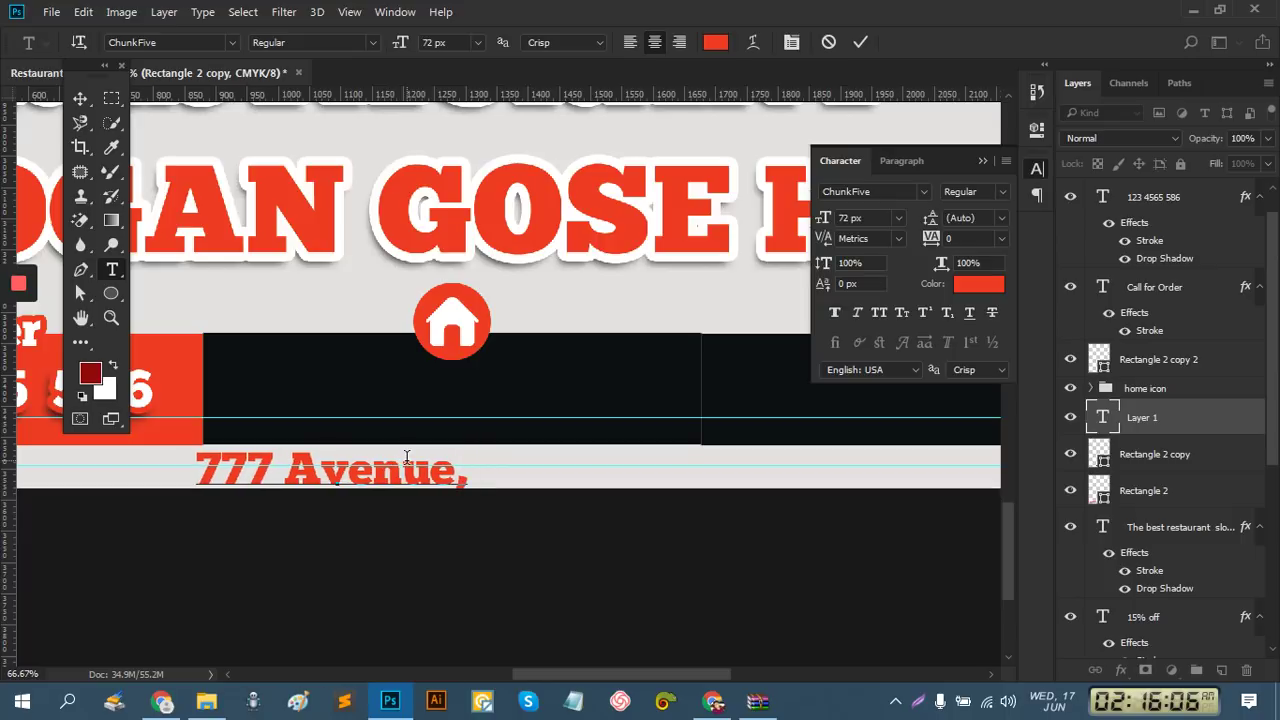
type("12")
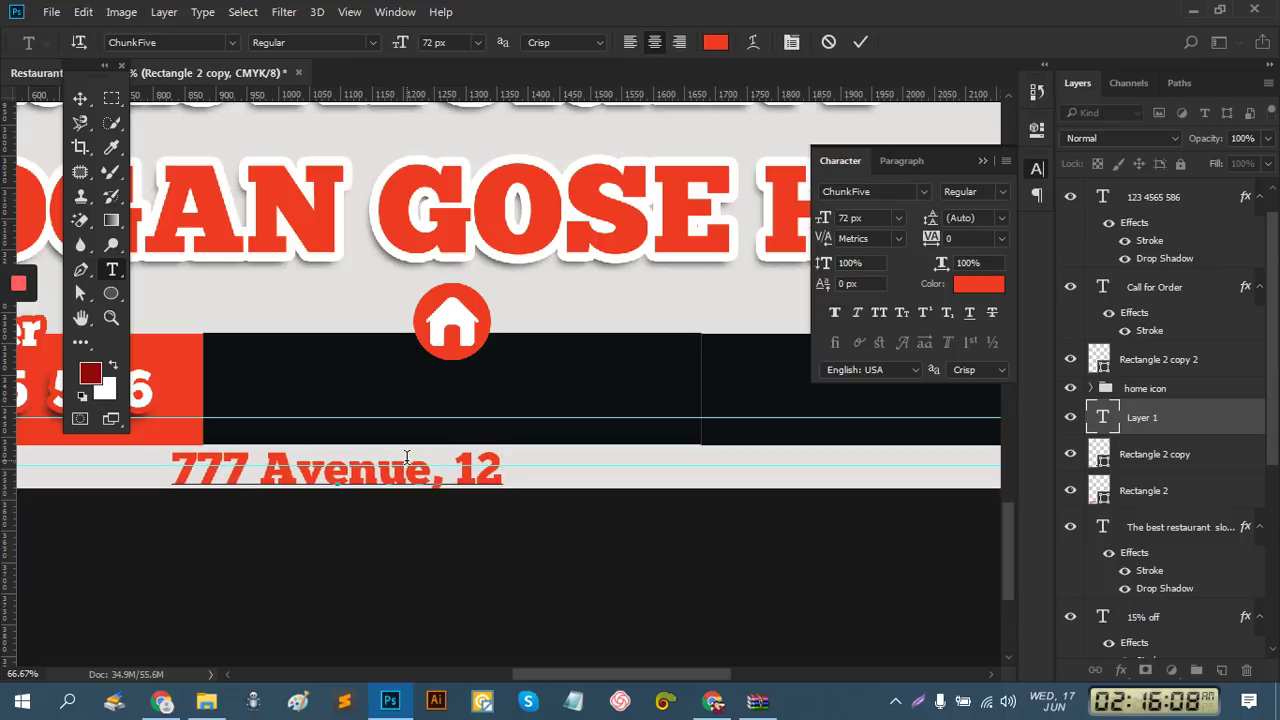
type(" street")
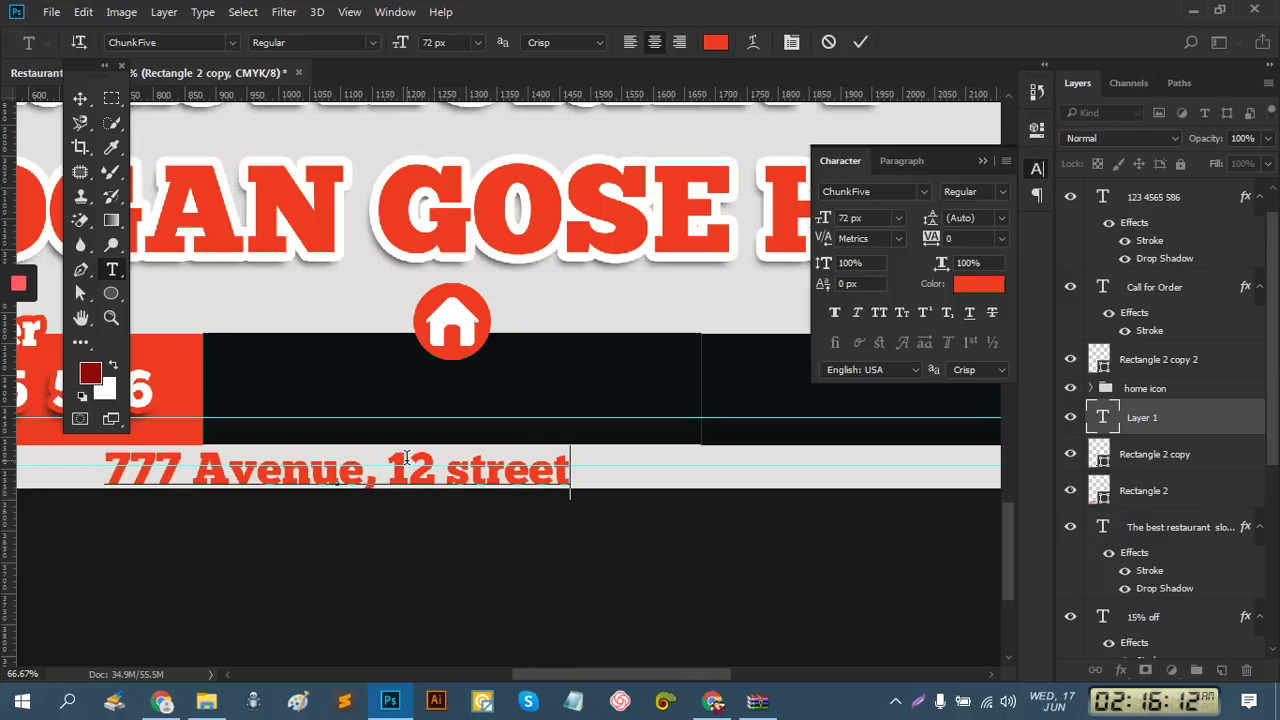
type(",")
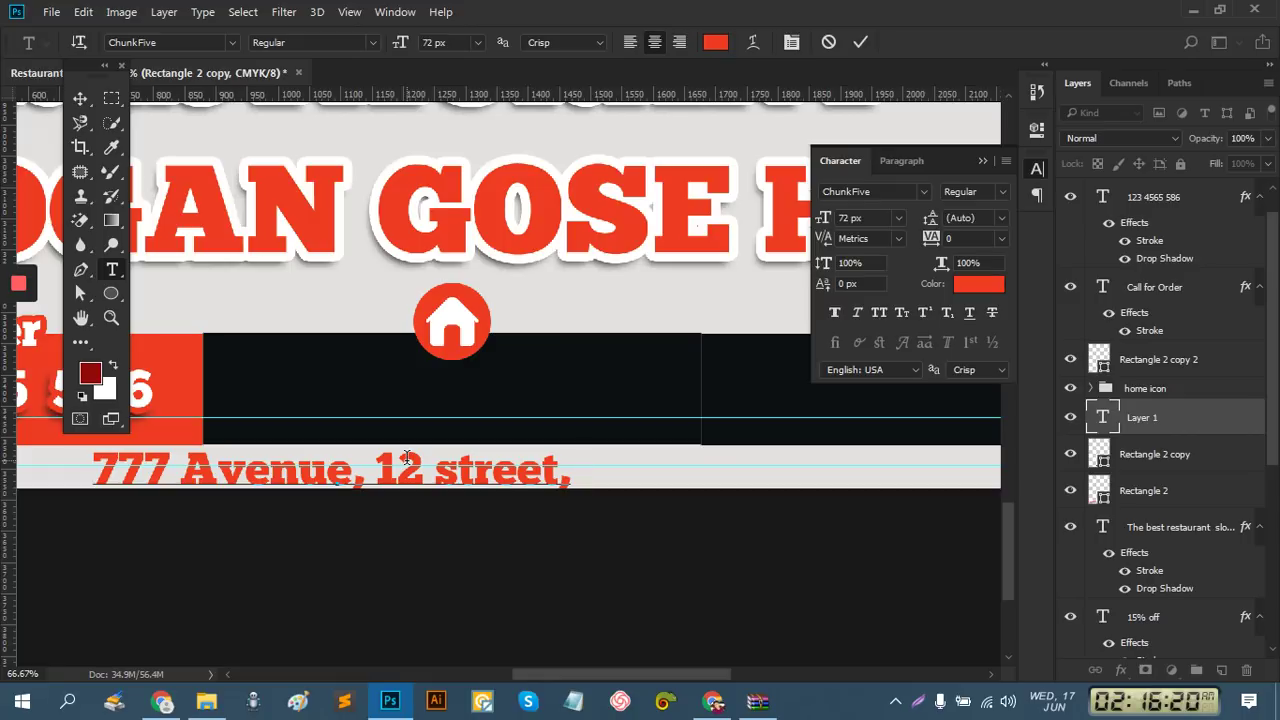
type("Cali")
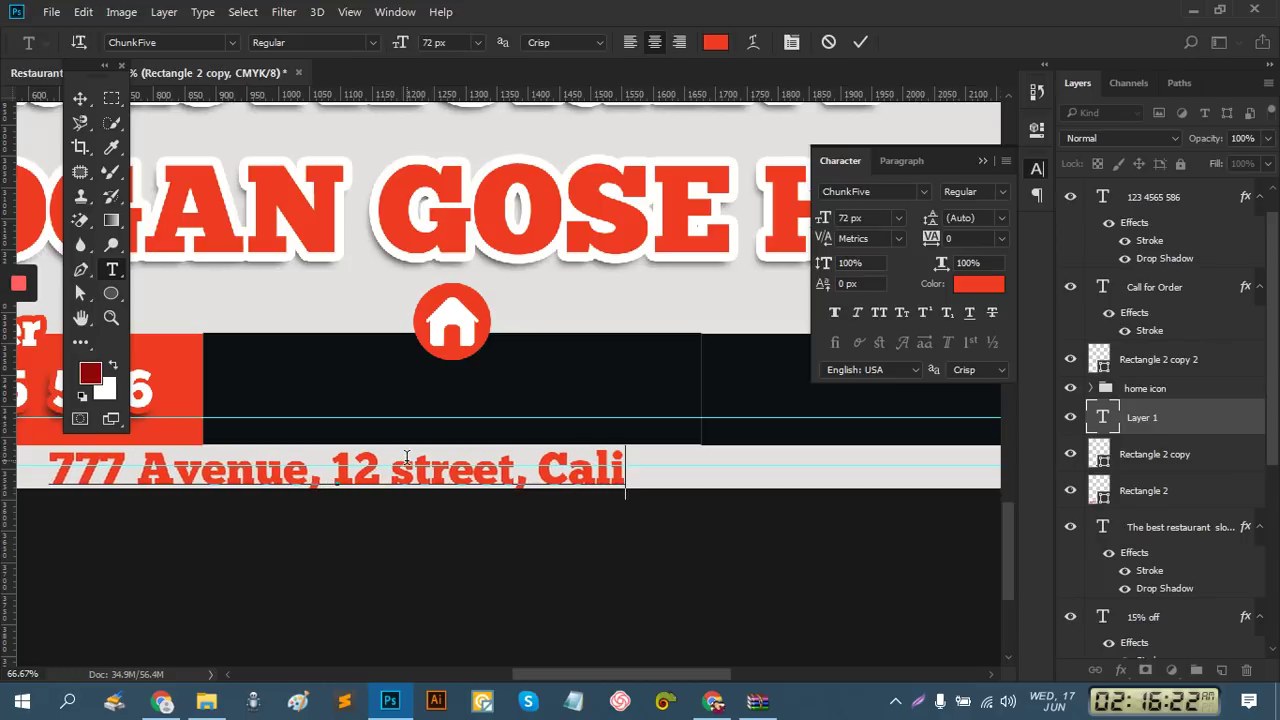
type("fornia")
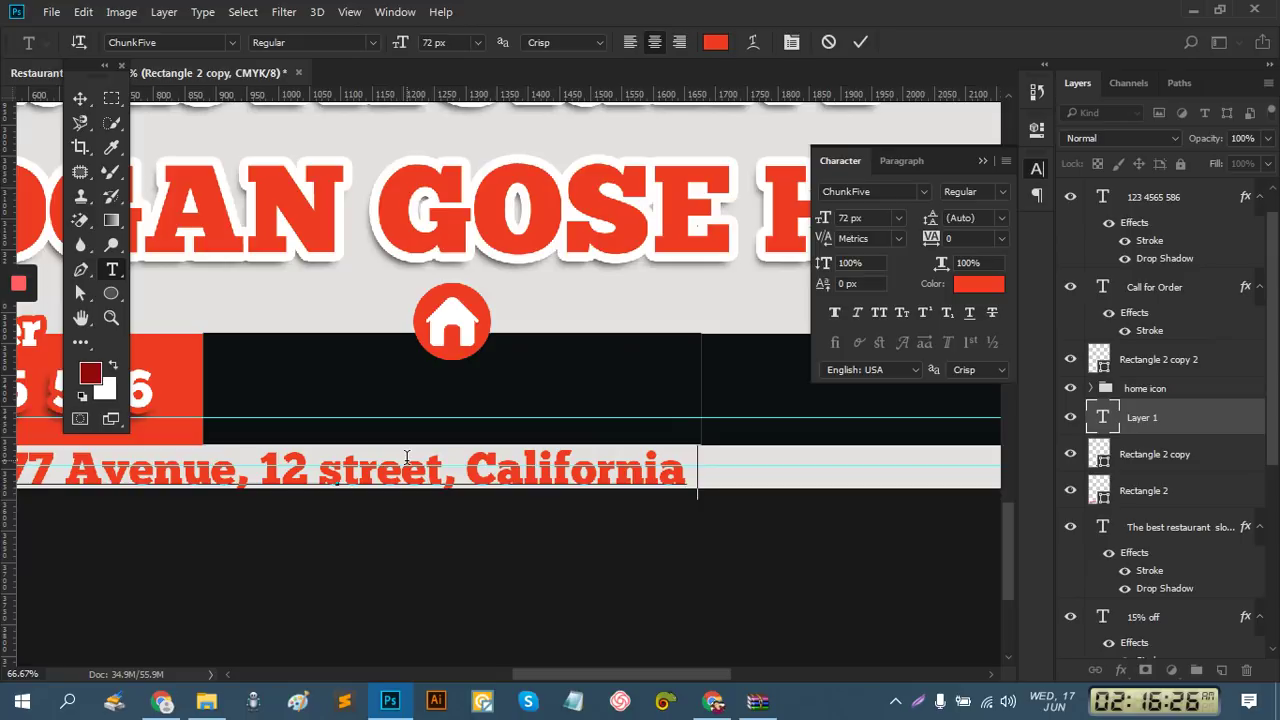
type(" , USA")
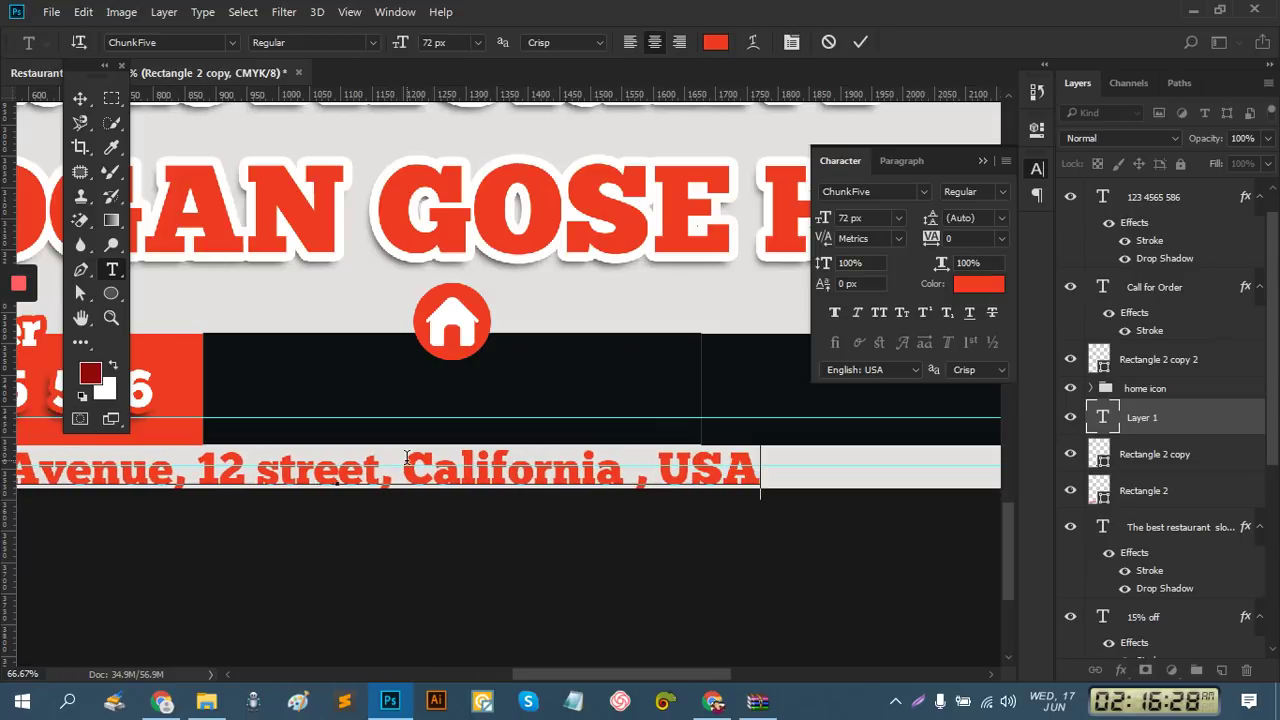
left_click(860, 42)
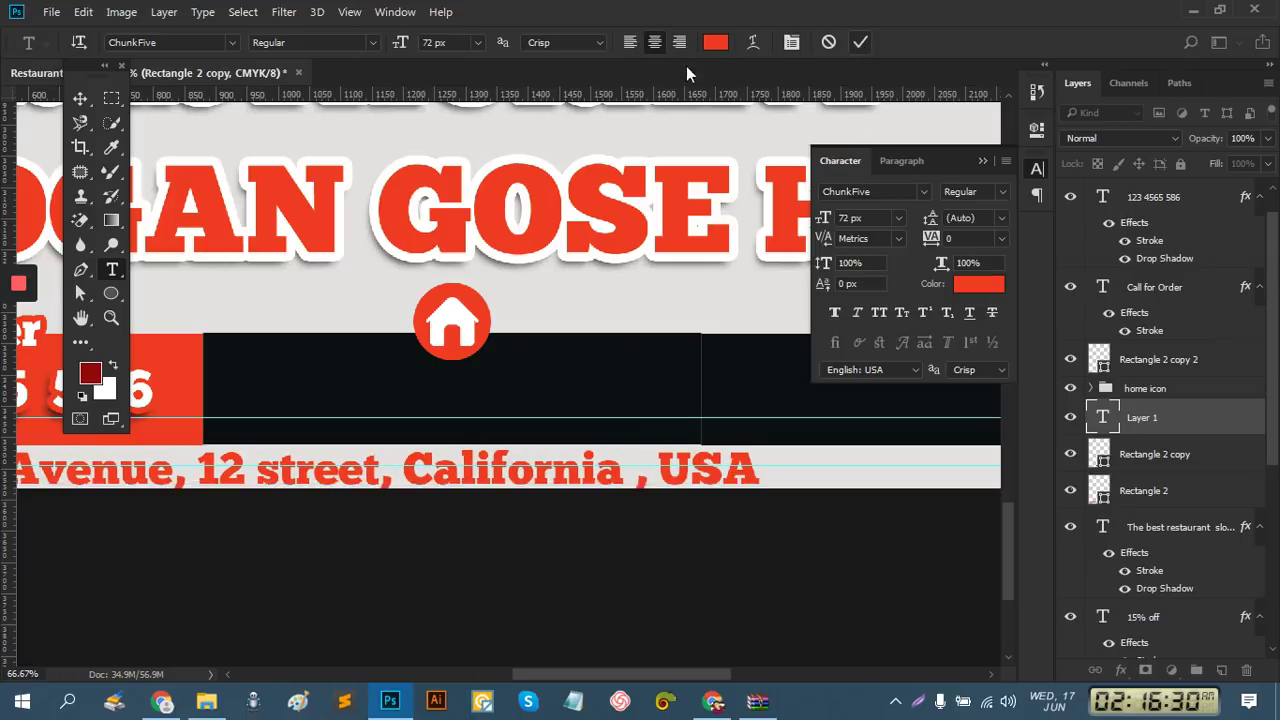
left_click(79, 101)
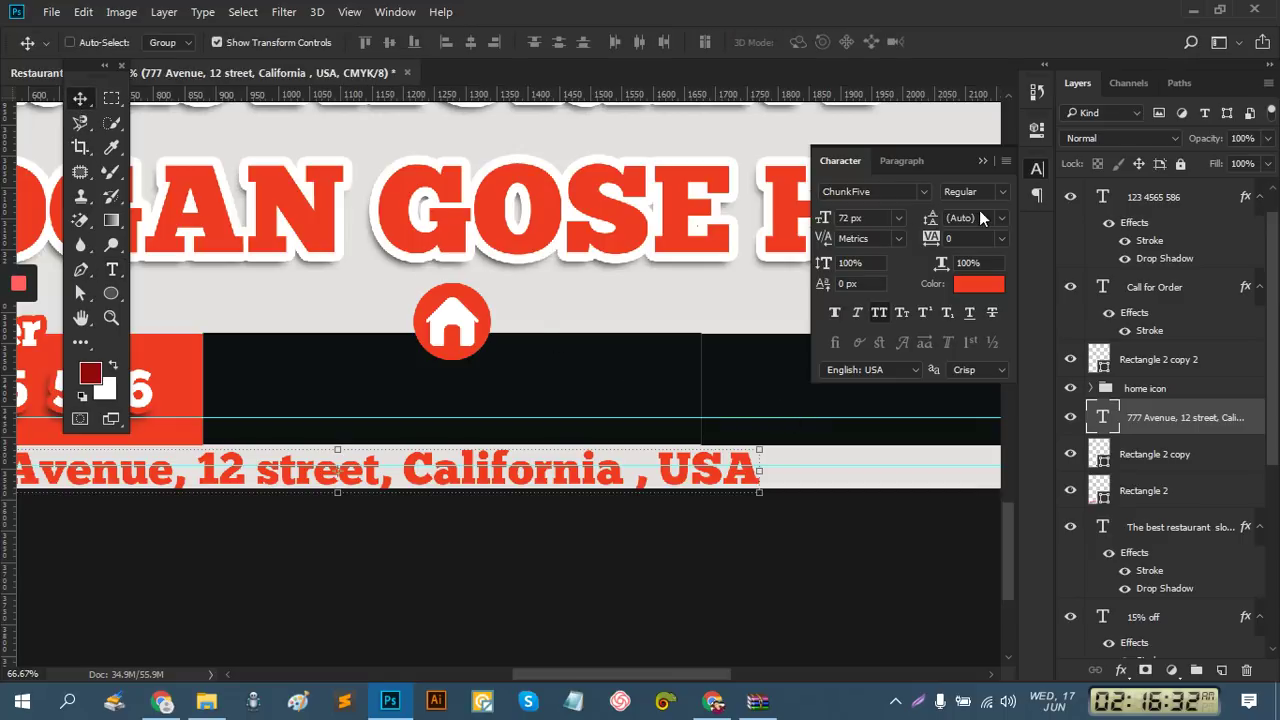
Set the address to Roboto 36 px and drag it up into the black bar
left_click(925, 190)
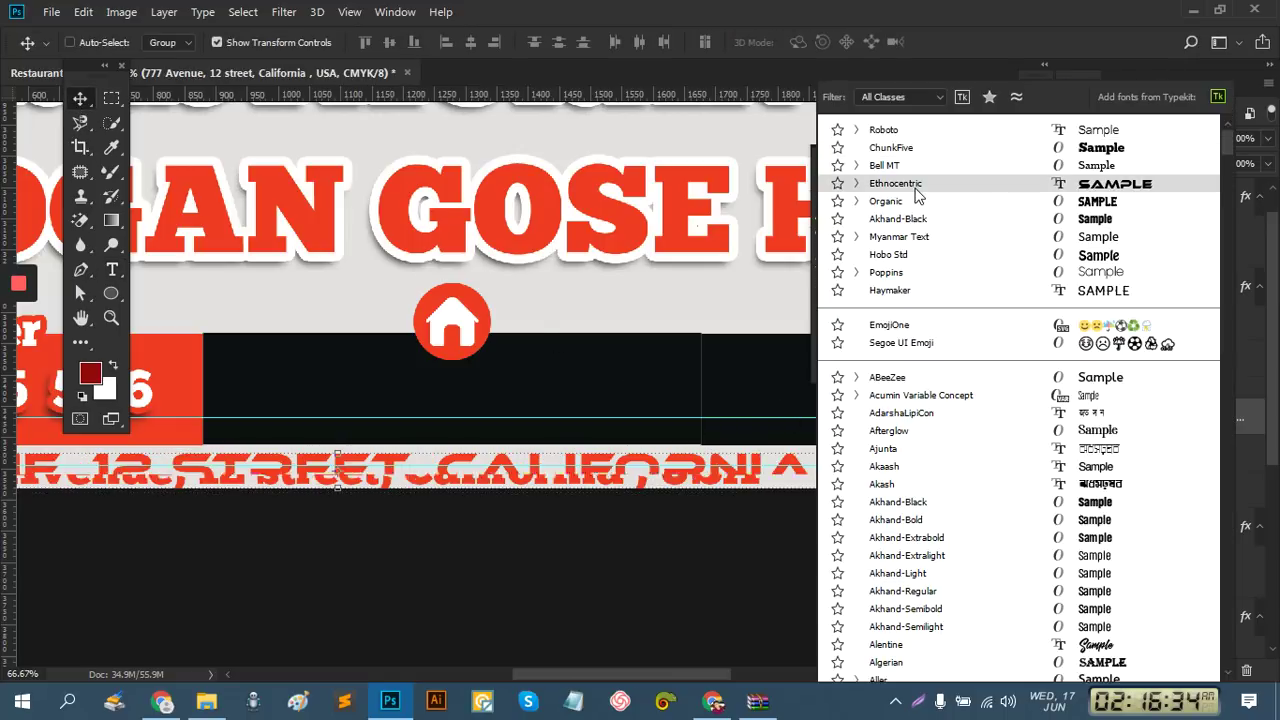
left_click(905, 130)
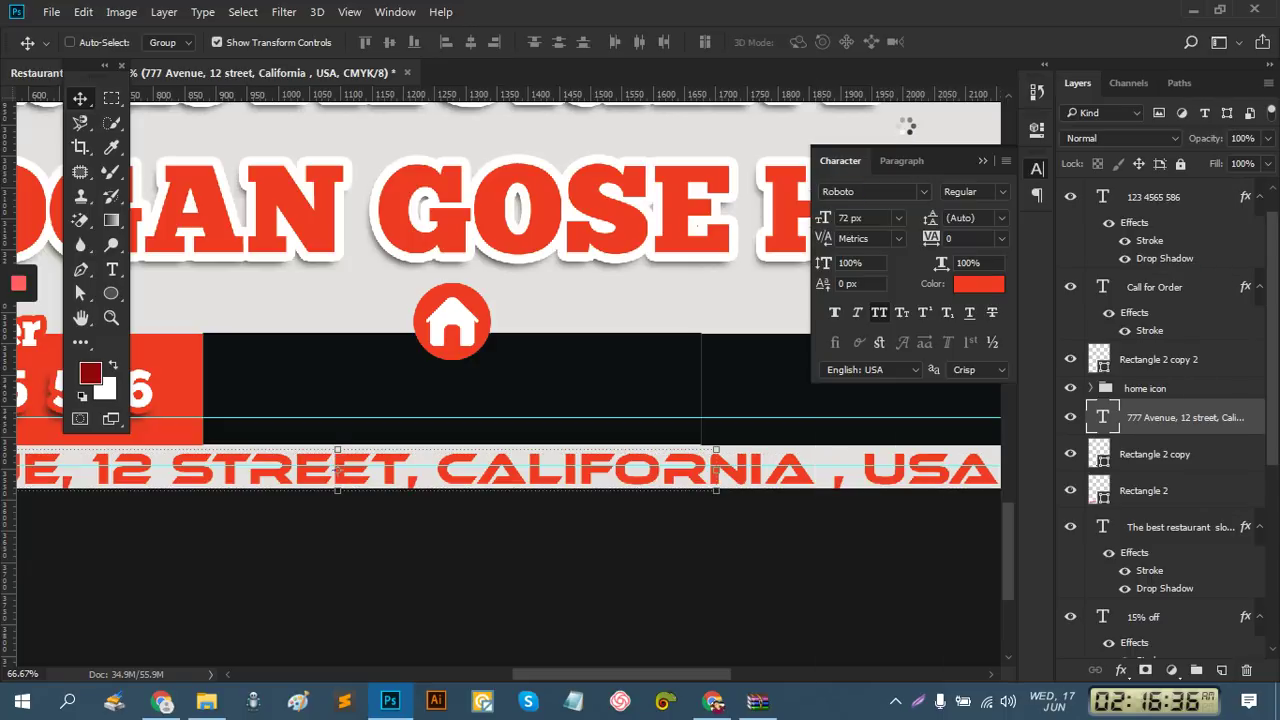
left_click(906, 217)
left_click(898, 481)
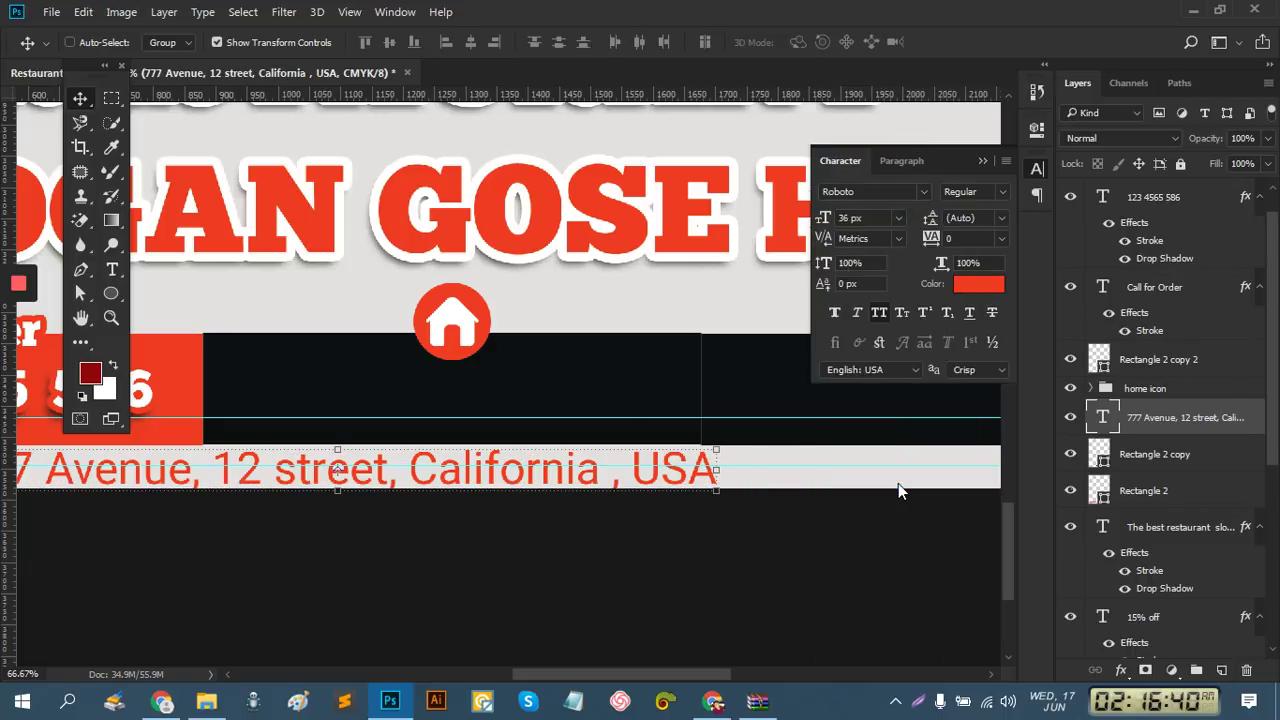
left_click_drag(423, 480, 538, 395)
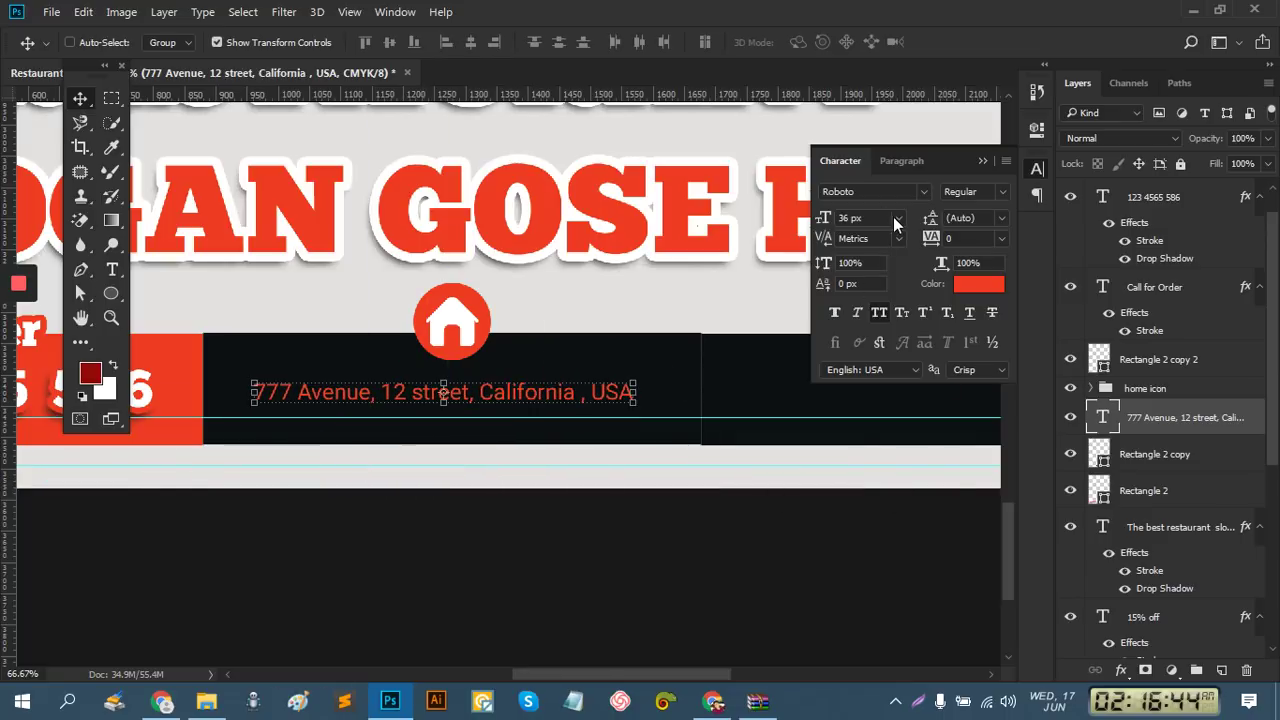
Enlarge the address to 48 px, then nudge and scale it down to fit the bar
left_click(897, 218)
left_click(894, 510)
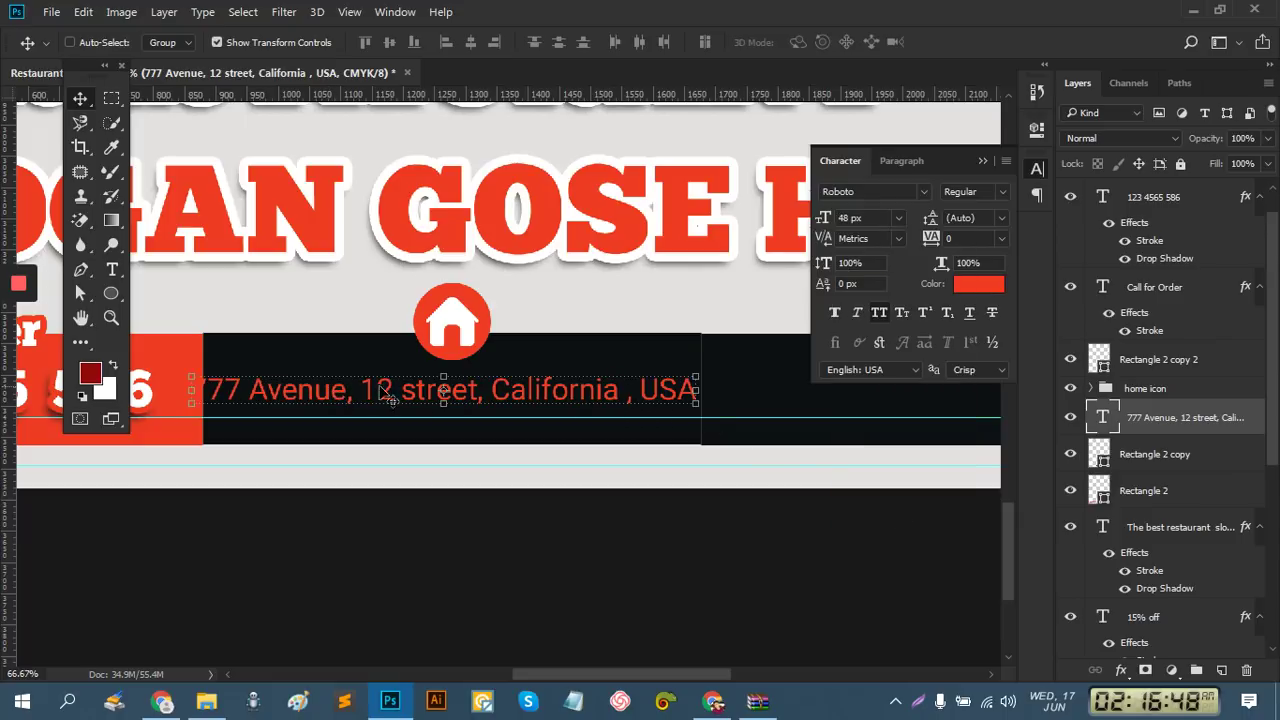
left_click_drag(525, 398, 533, 392)
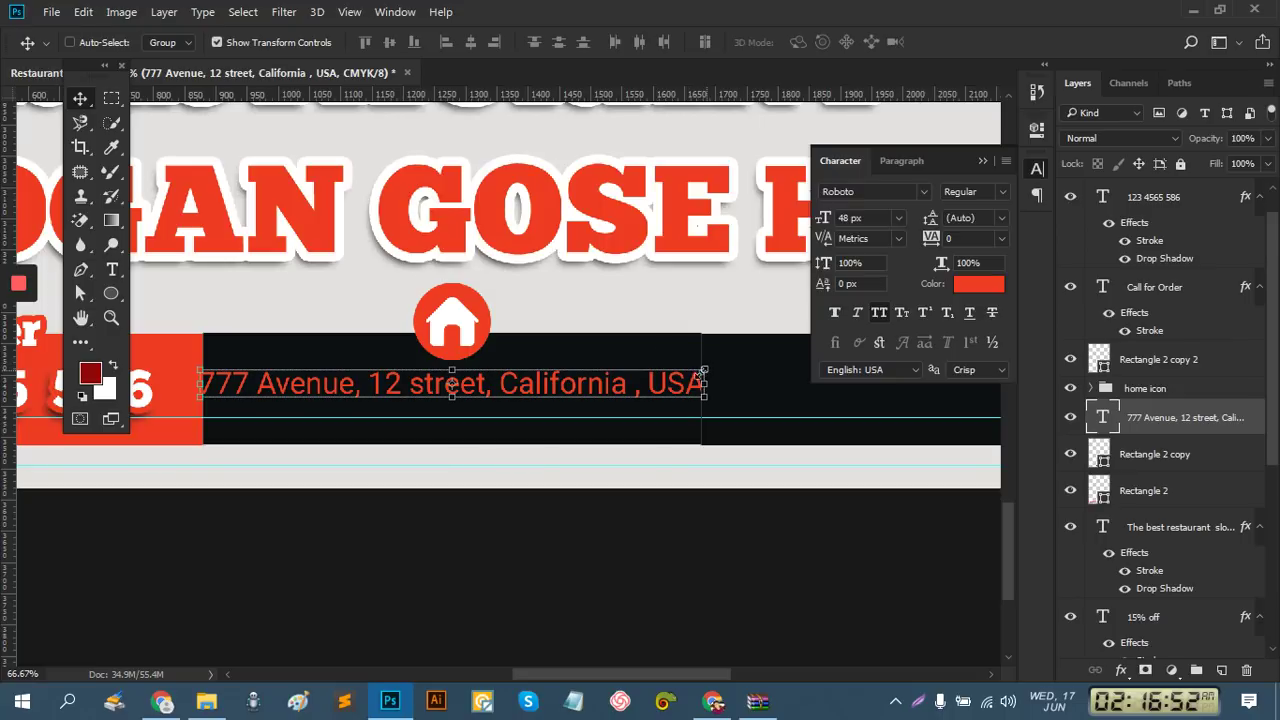
left_click_drag(707, 370, 697, 371)
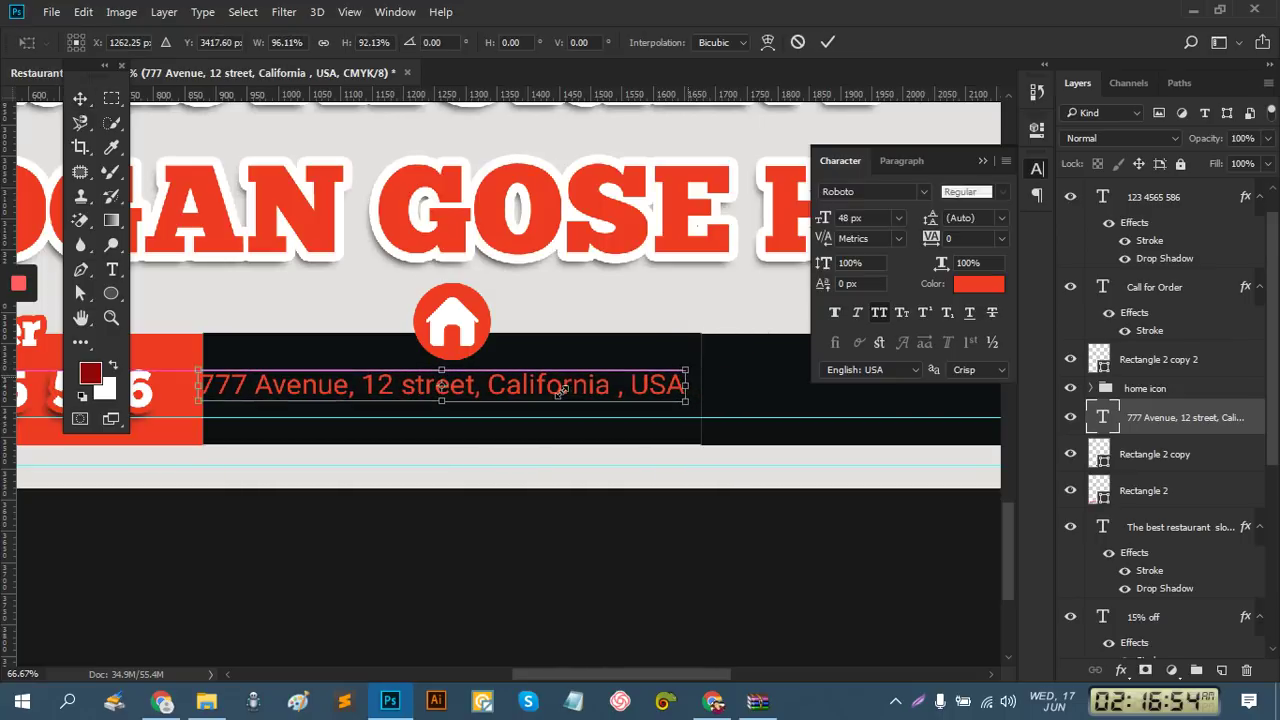
left_click_drag(565, 397, 578, 404)
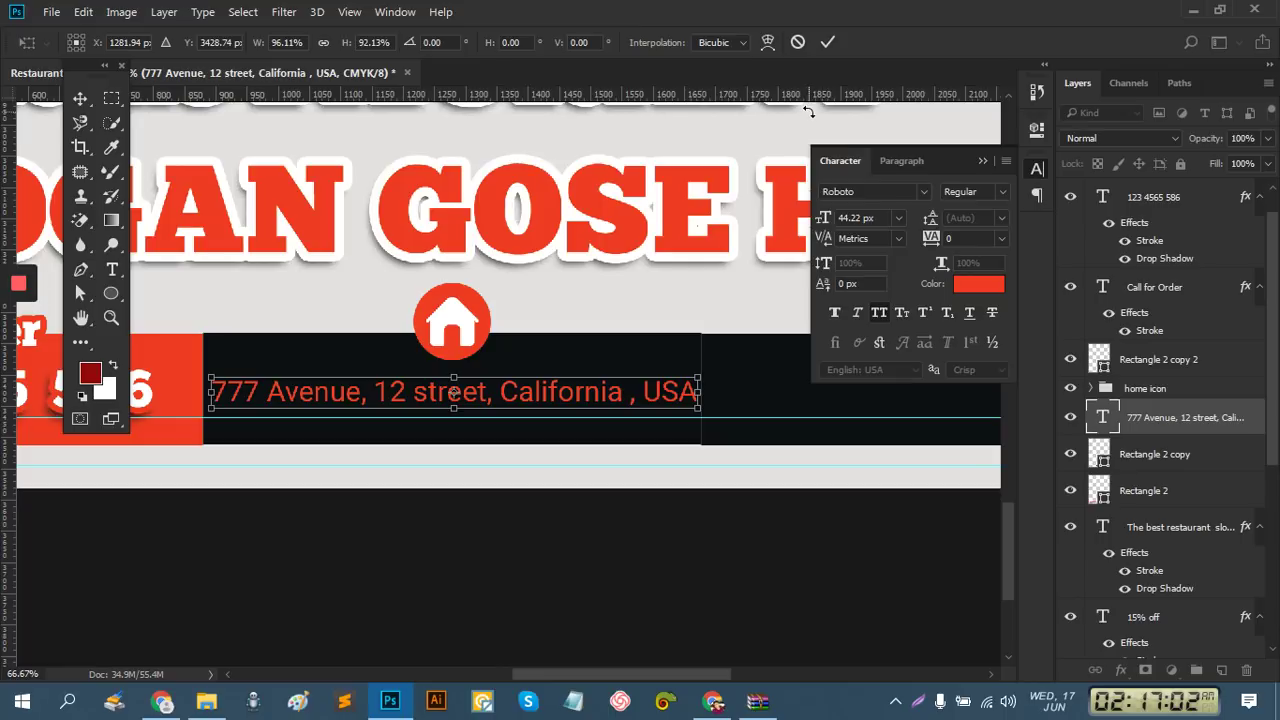
Commit the resize and colour the address text near-white #efefef
left_click(828, 42)
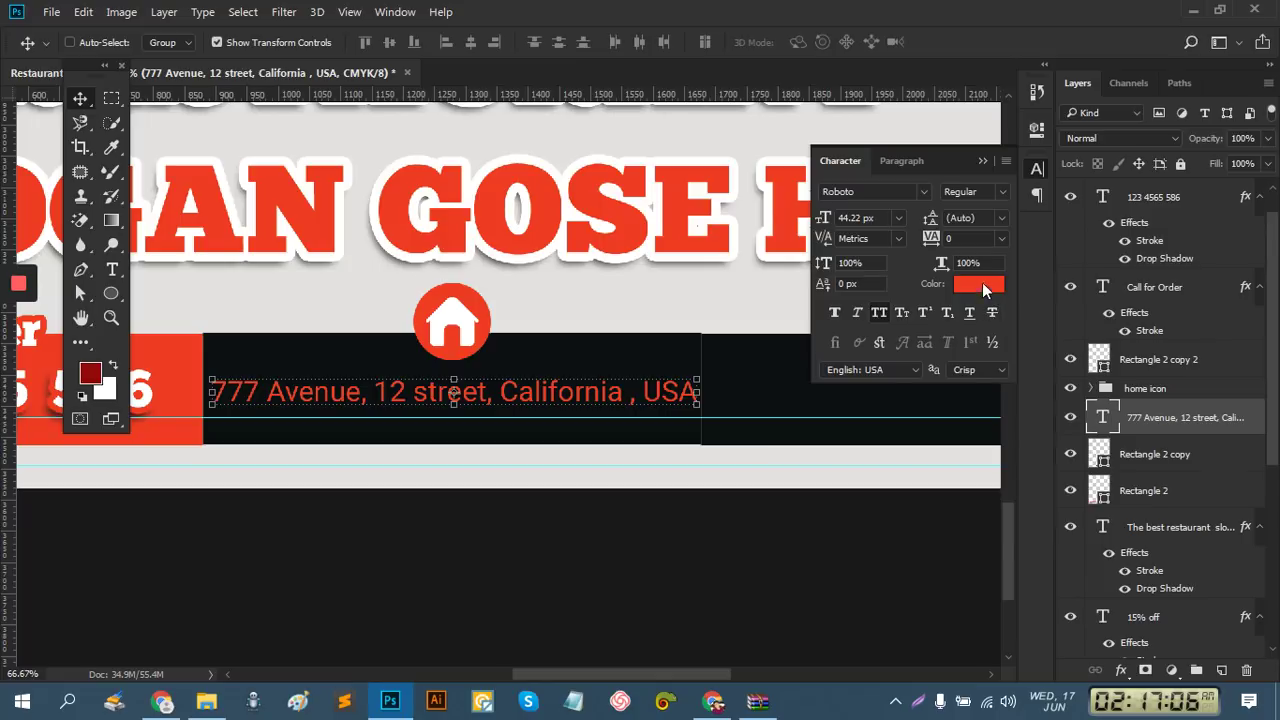
left_click(983, 287)
left_click(917, 446)
left_click(1025, 487)
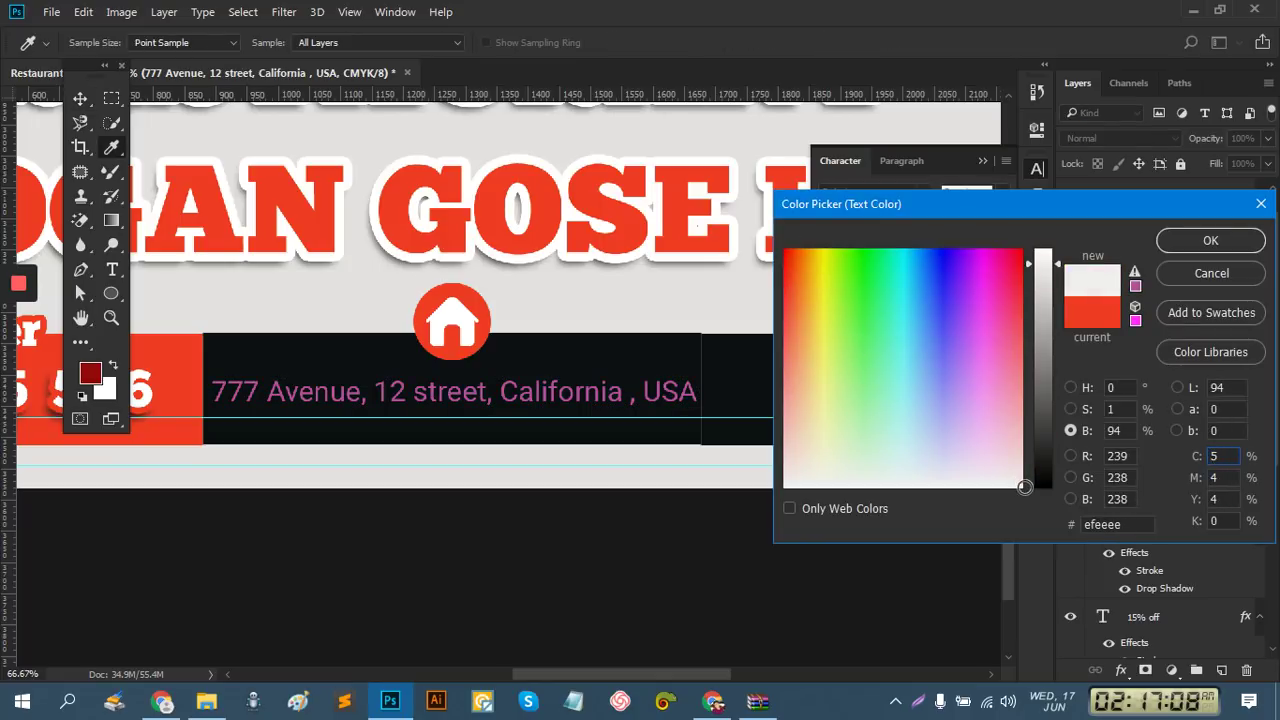
left_click_drag(1025, 487, 1020, 487)
left_click(1214, 238)
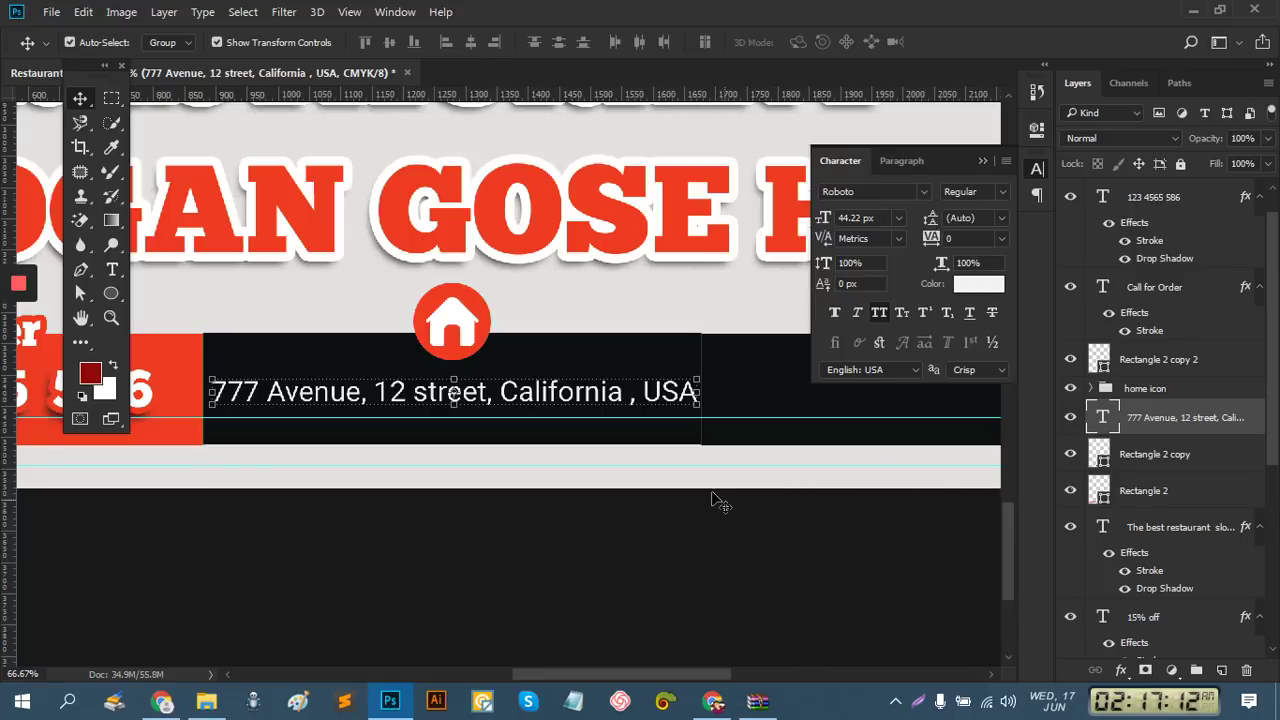
Select the dark bar Rectangle 2 copy behind the address and nudge it up
key("ctrl+space")
left_click(606, 429, "alt")
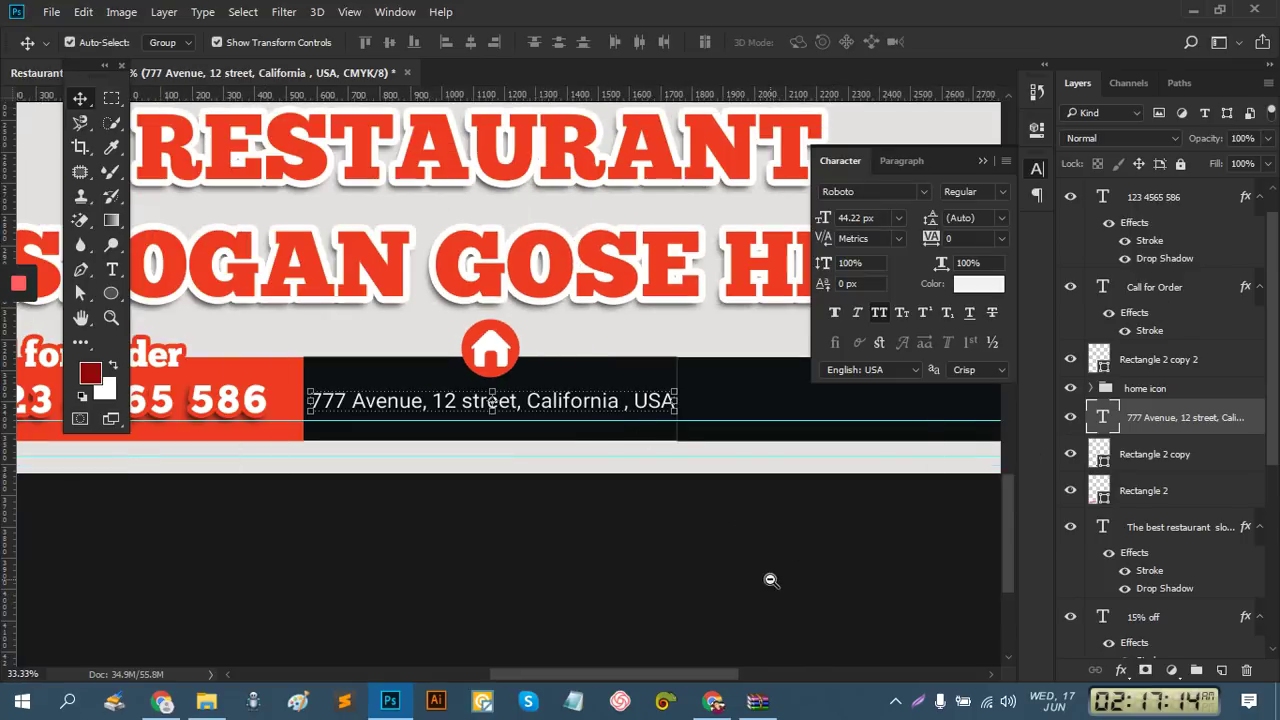
left_click(808, 560, "alt")
left_click(636, 532, "ctrl")
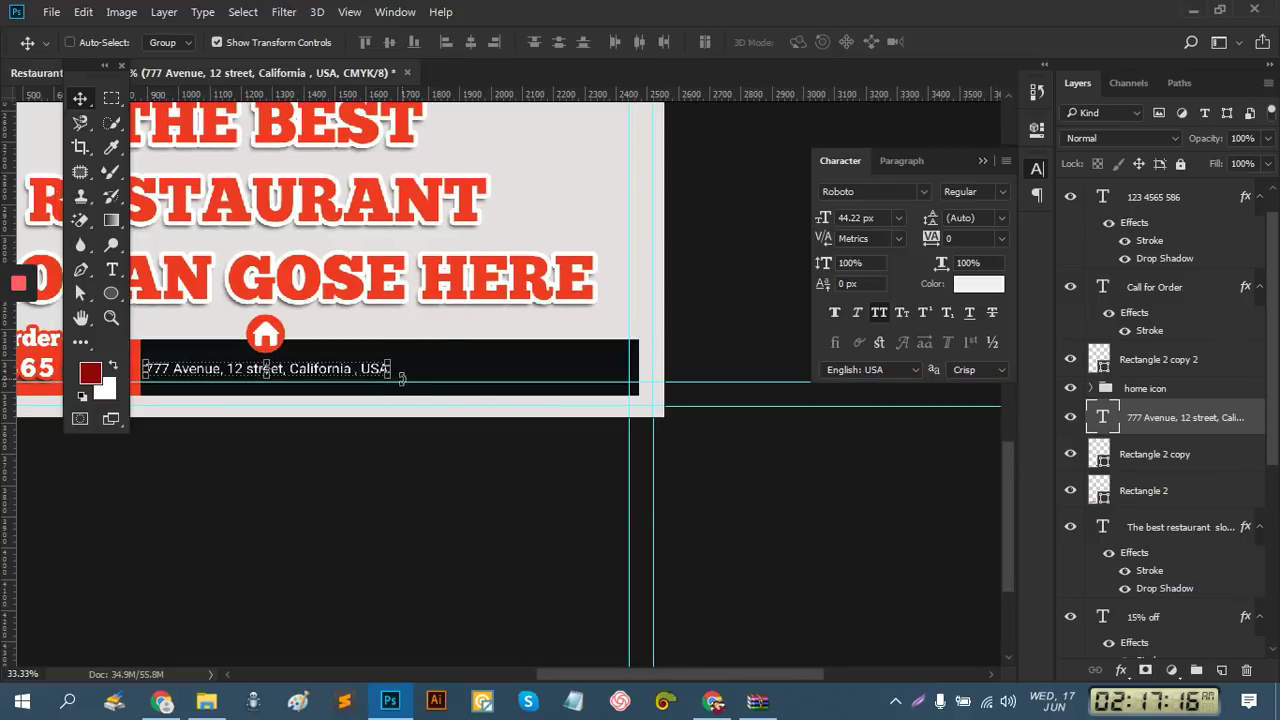
left_click(400, 376, "ctrl")
left_click(402, 378, "ctrl")
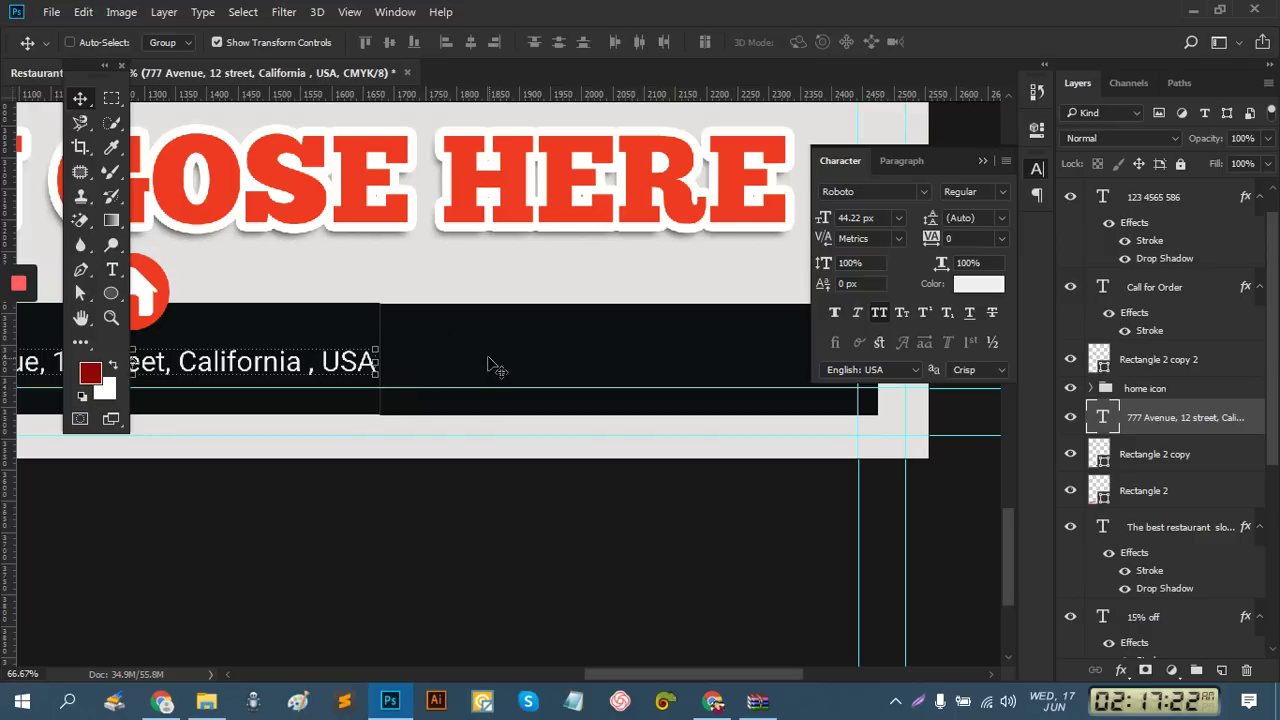
left_click_drag(616, 506, 823, 516)
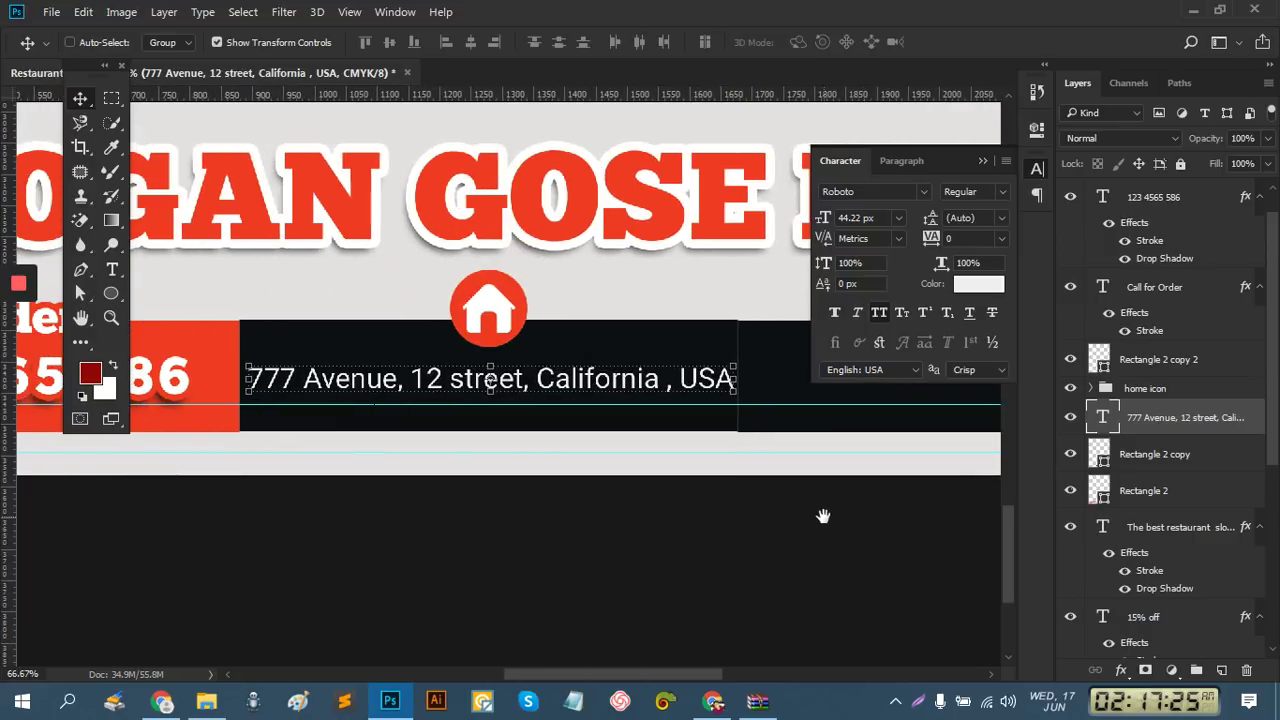
left_click(1154, 452)
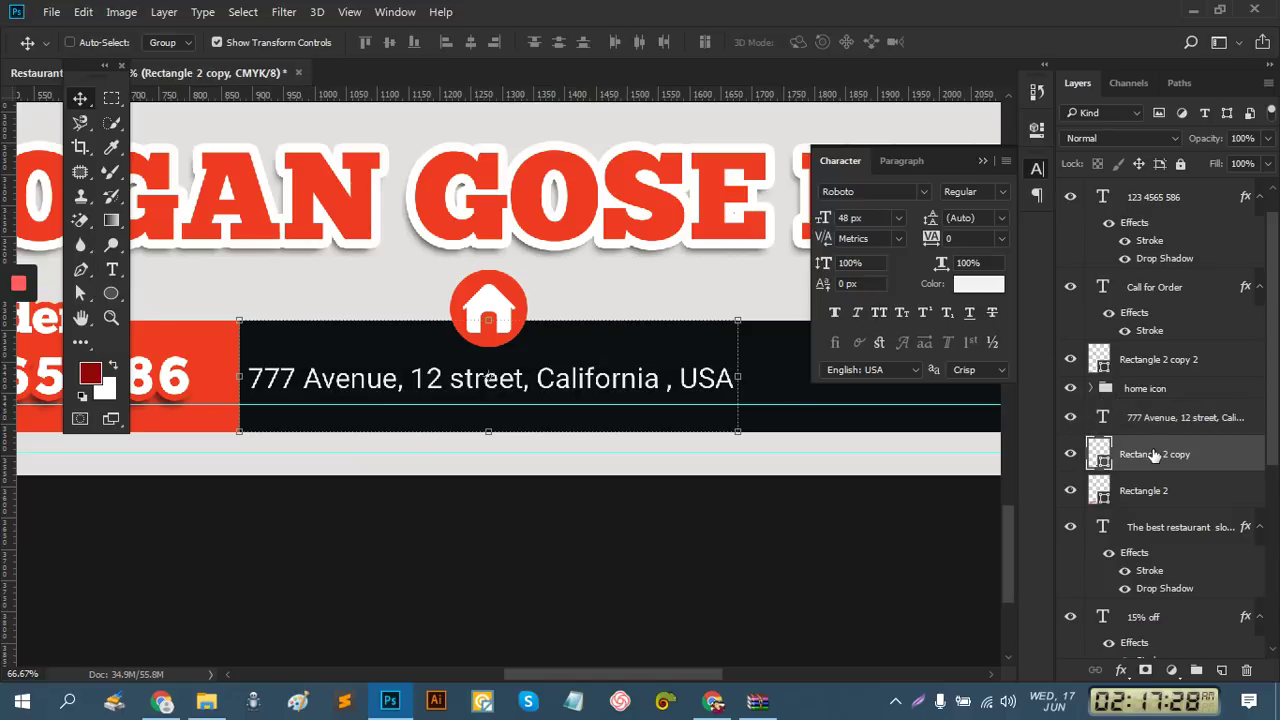
left_click(1113, 391)
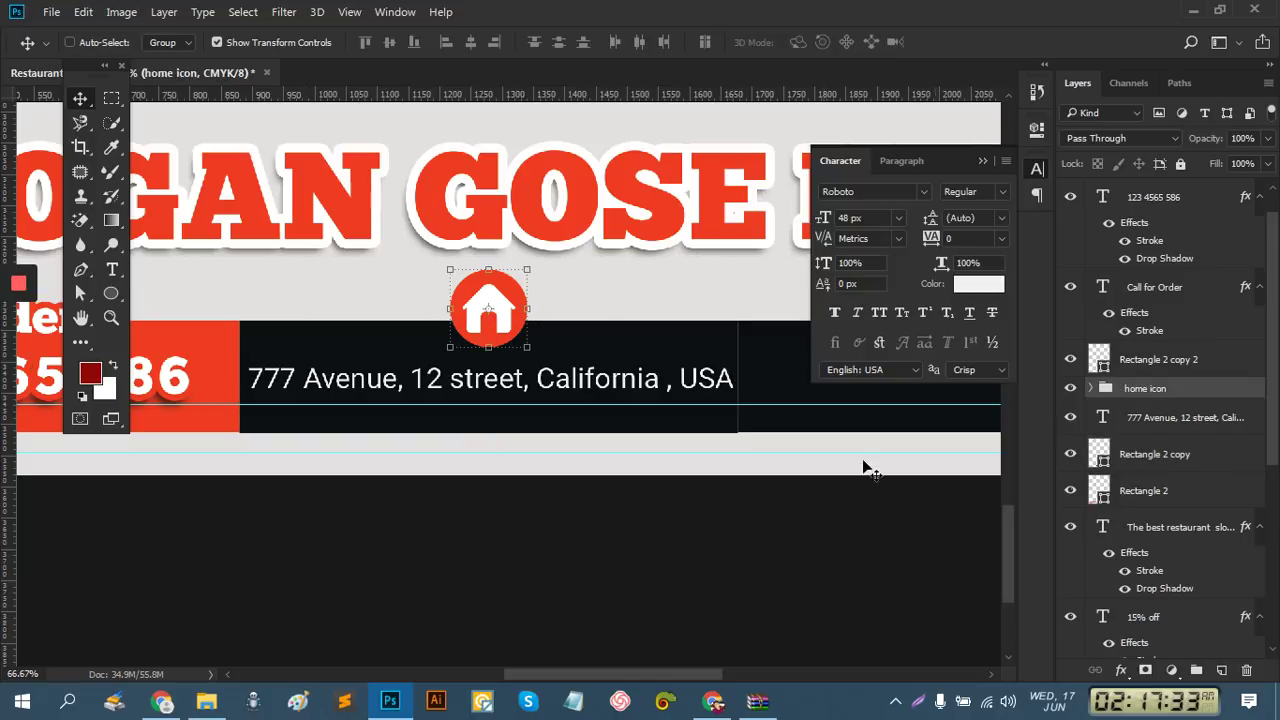
left_click(1160, 456)
key("Up")
key("Up")
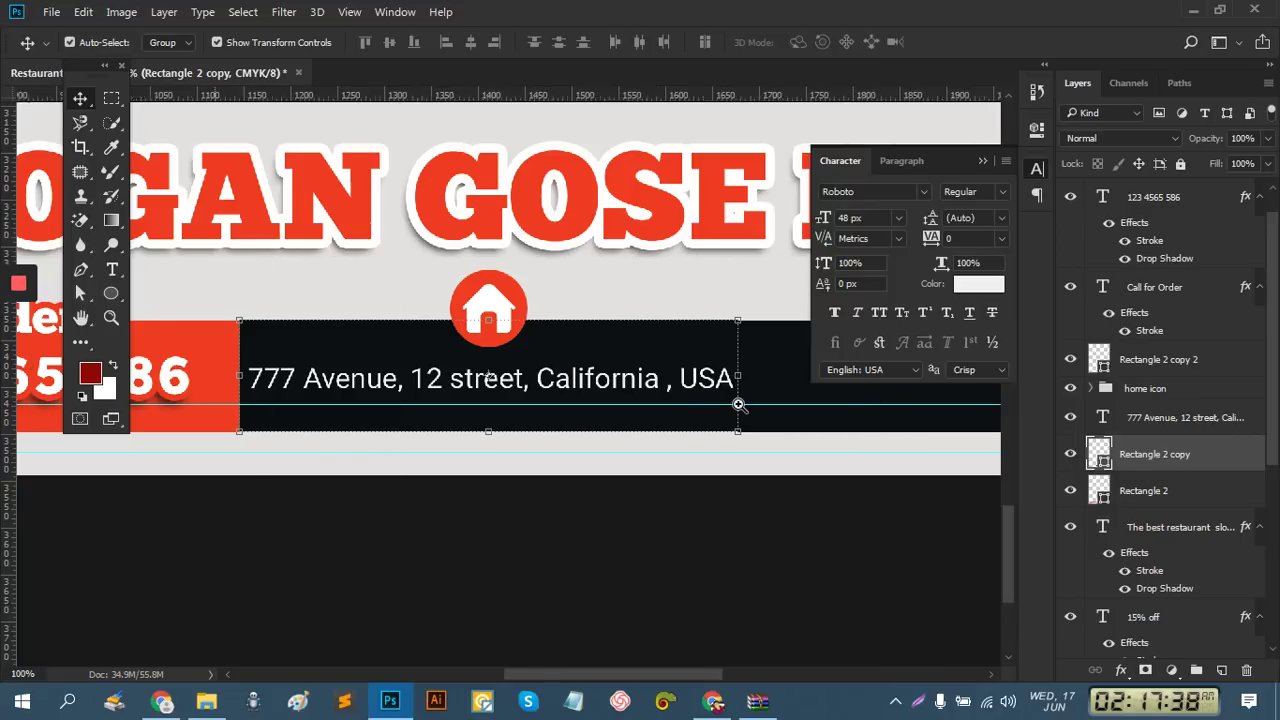
Shift the dark bar slightly down, then Lock All on it and the address text layer
scroll(737, 404, "up", 2)
left_click_drag(803, 443, 735, 434)
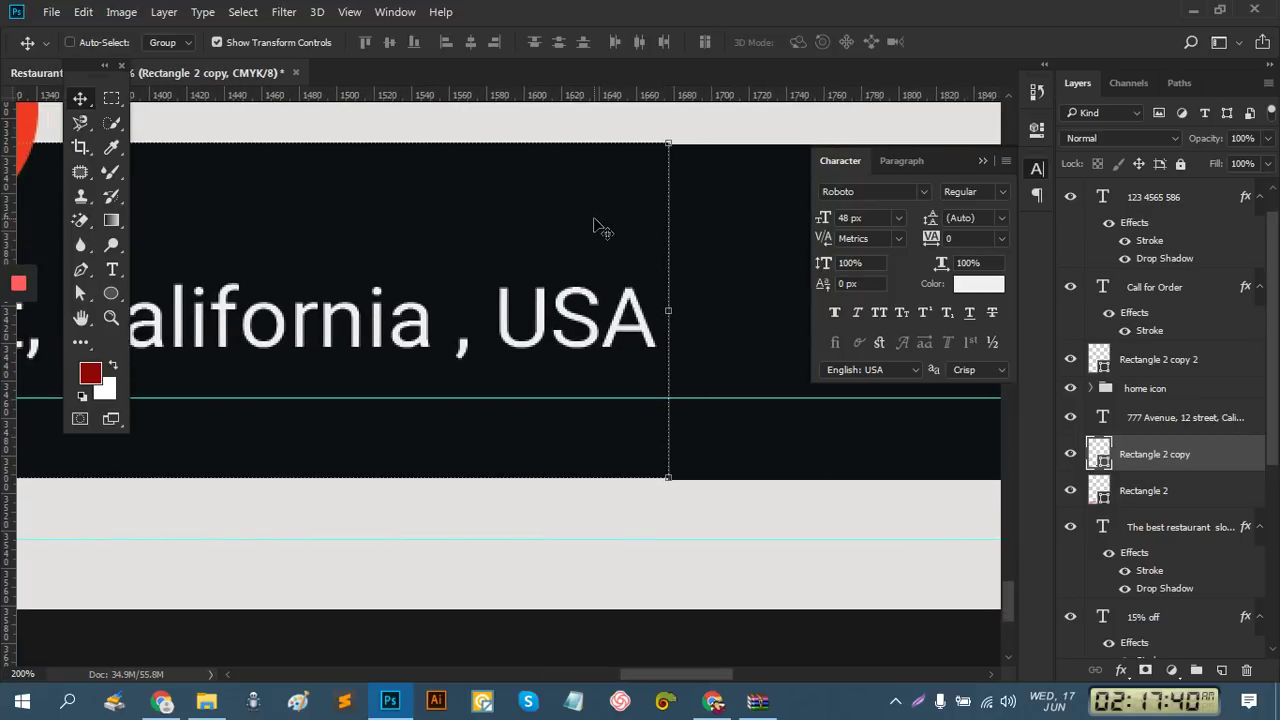
left_click_drag(593, 225, 595, 228)
left_click_drag(732, 333, 619, 329)
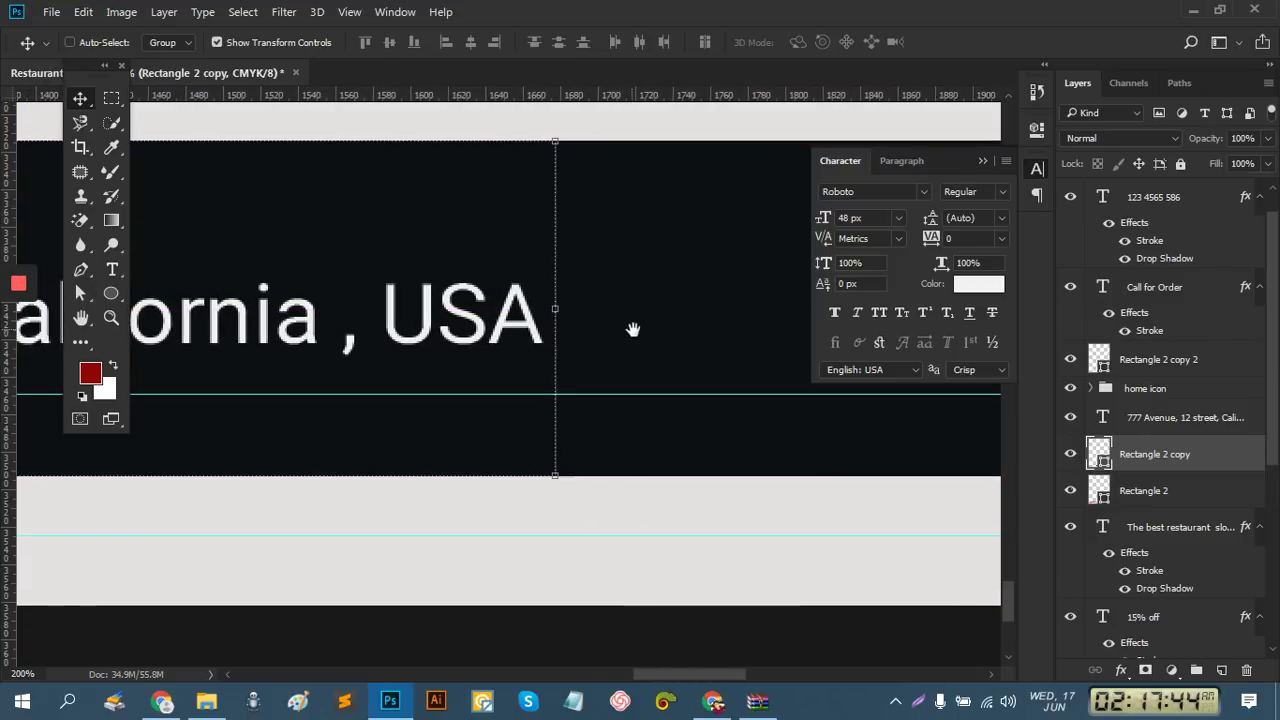
left_click(1180, 168)
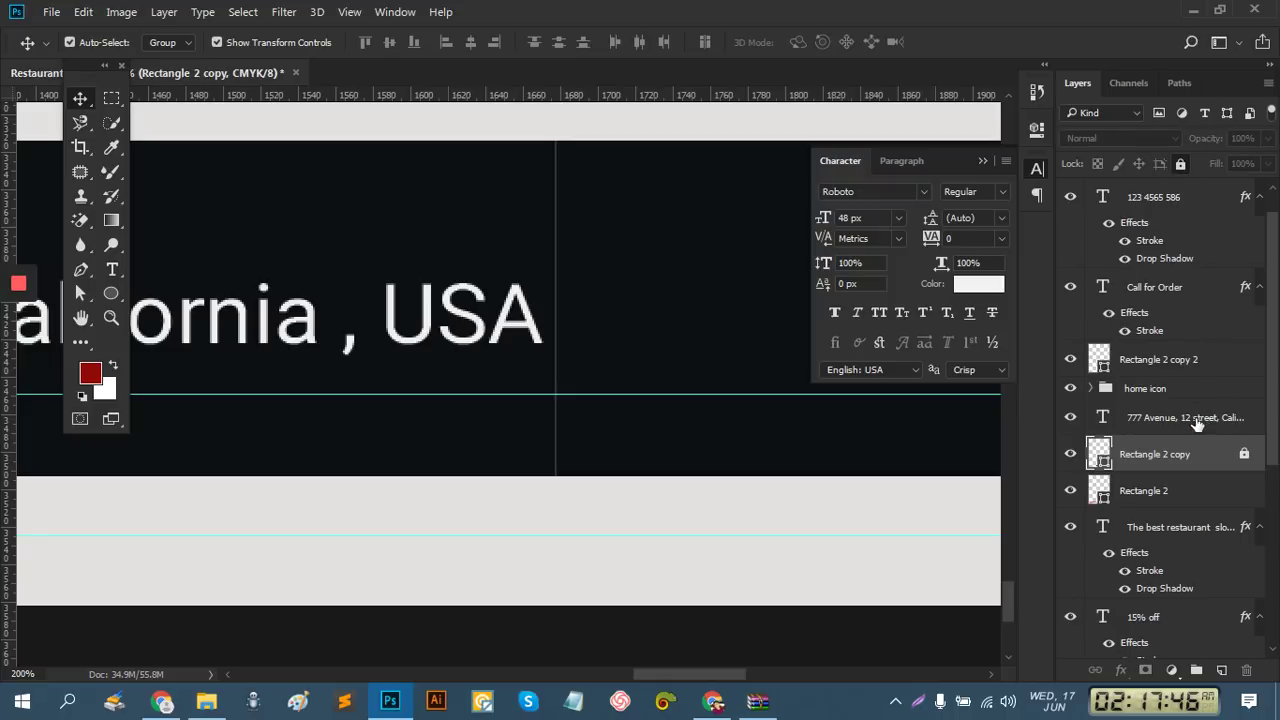
left_click(1198, 420)
left_click(1179, 170)
Choose the Rectangle Tool from the shape tools
left_click_drag(605, 316, 491, 294)
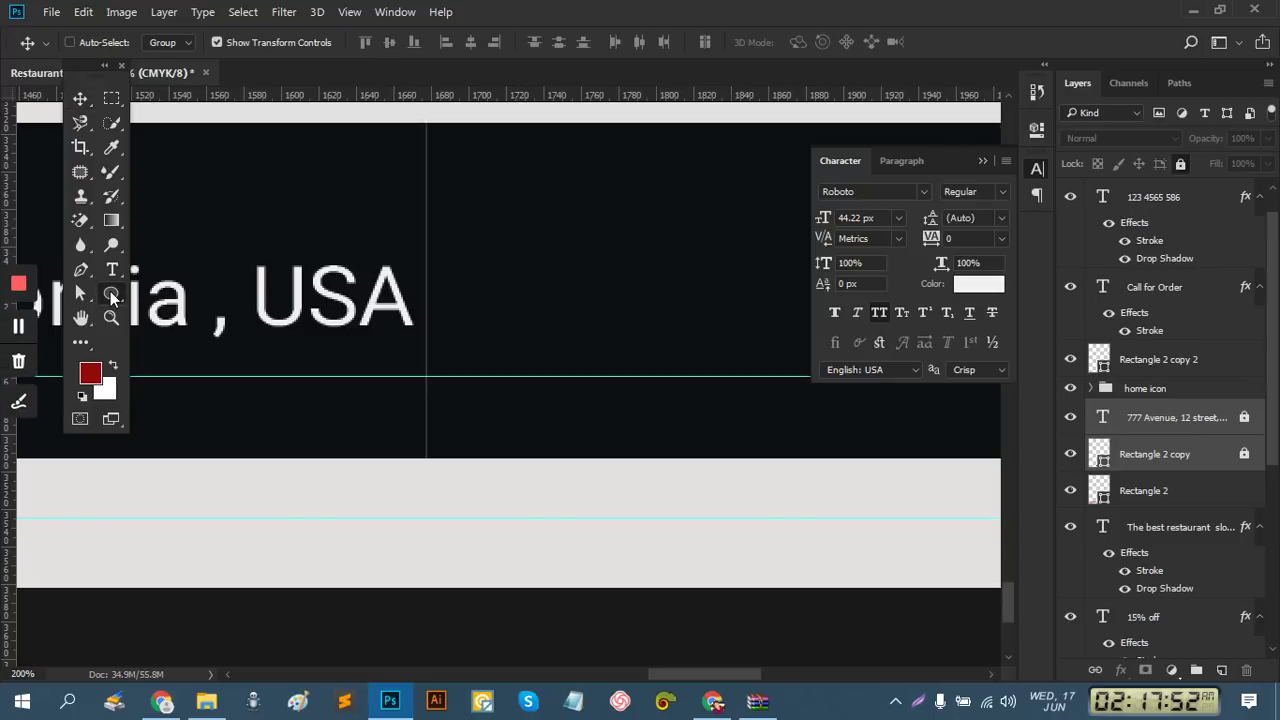
left_click(113, 297)
left_click(160, 289)
Draw Rectangle 3 spanning the footer bar's height, trimmed to about 180 px tall
left_click_drag(426, 124, 549, 458)
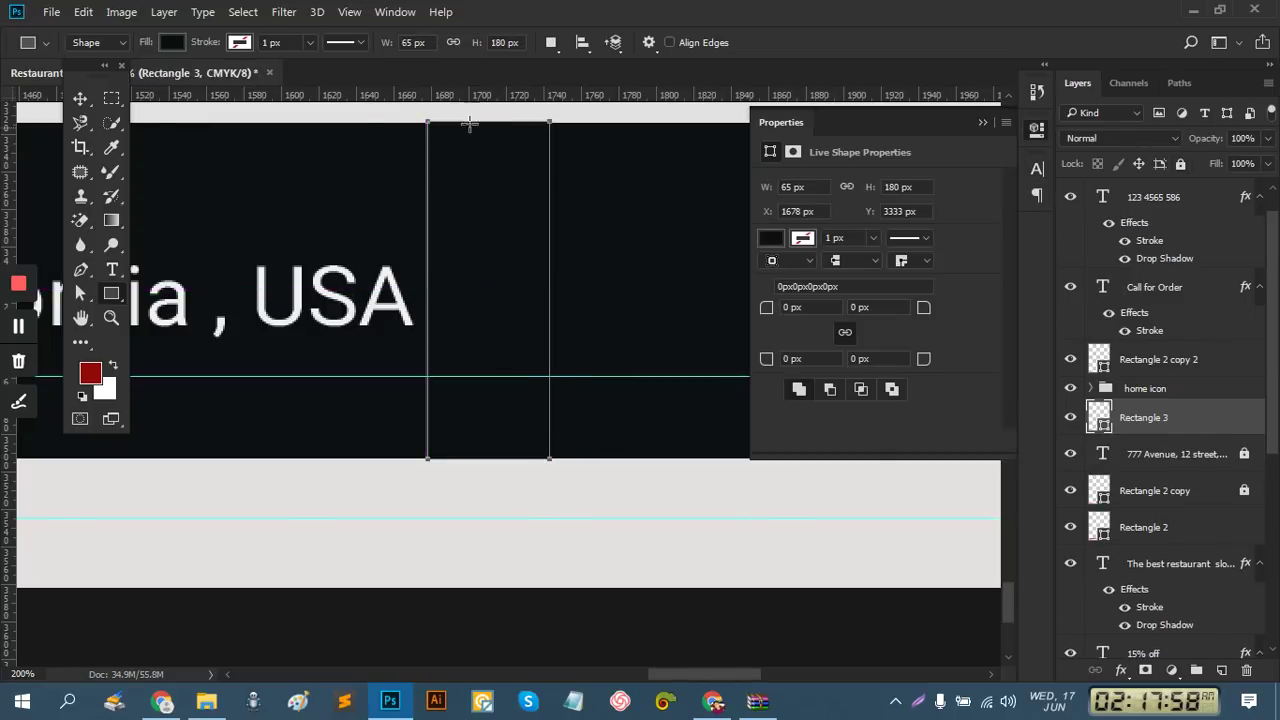
left_click(81, 98)
left_click_drag(490, 122, 490, 124)
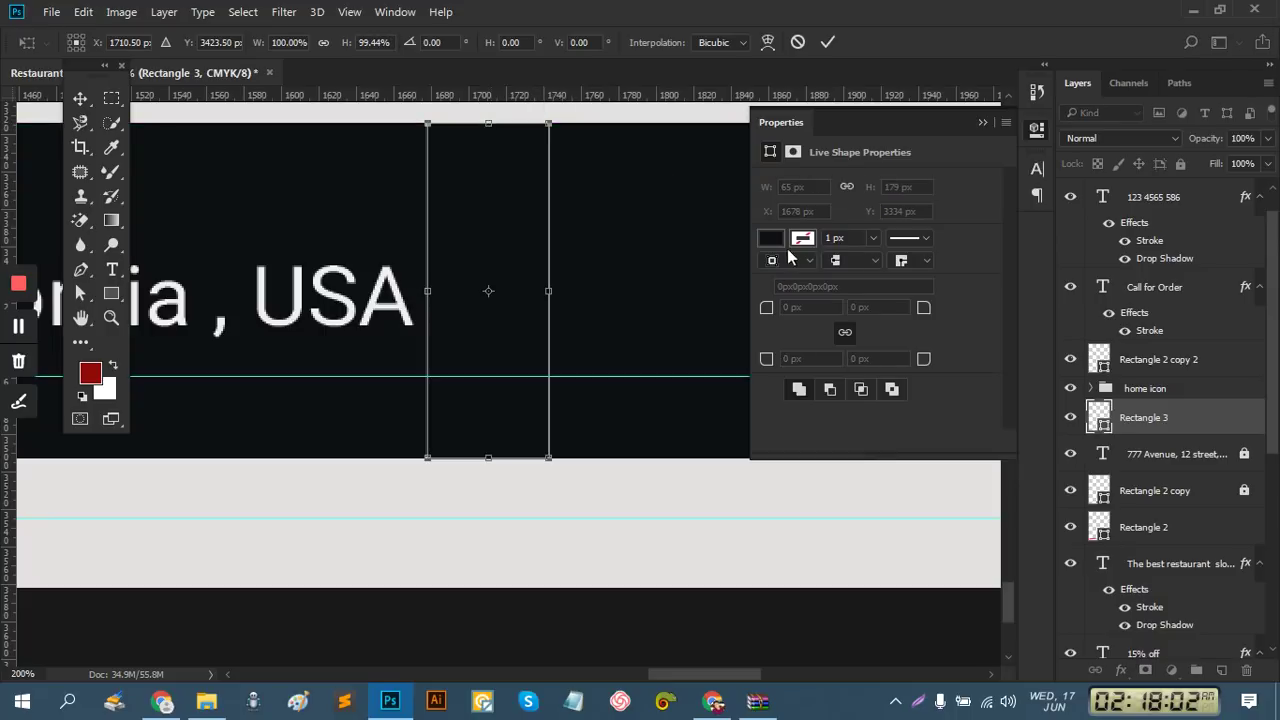
left_click(831, 42)
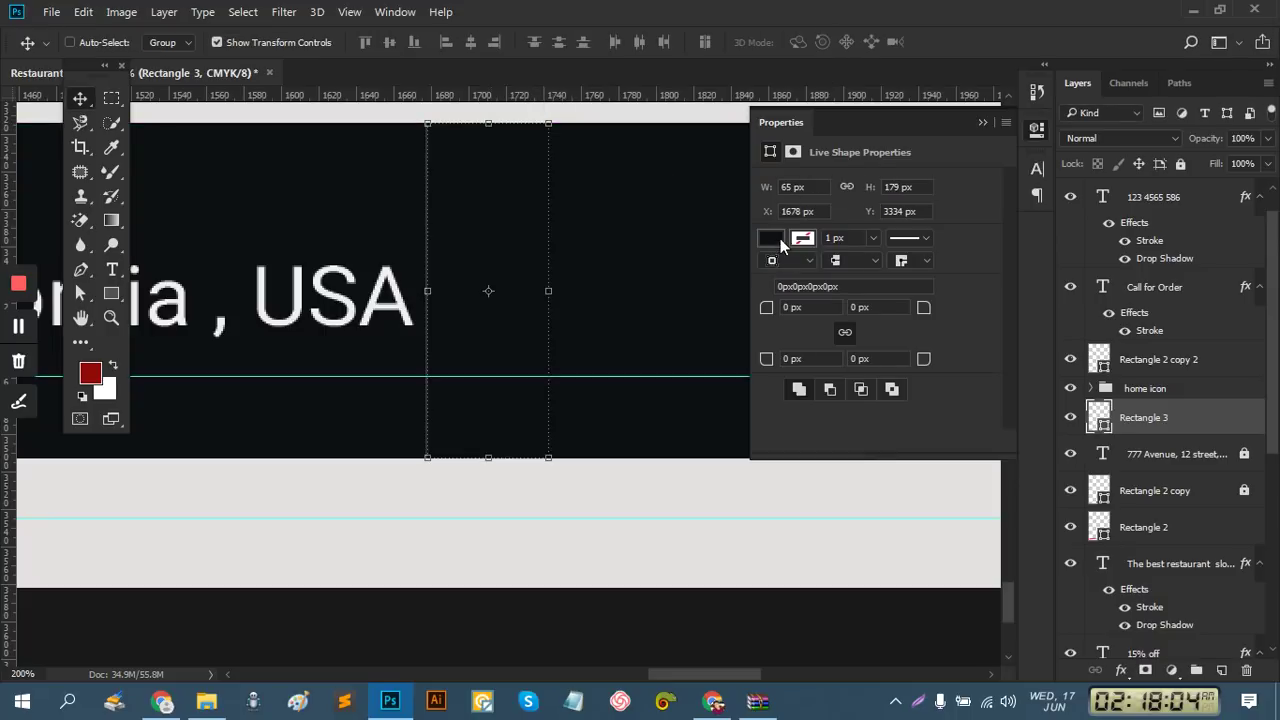
Fill Rectangle 3 with the heading's red, #ef3c24
left_click(780, 238)
left_click(779, 240)
left_click(771, 239)
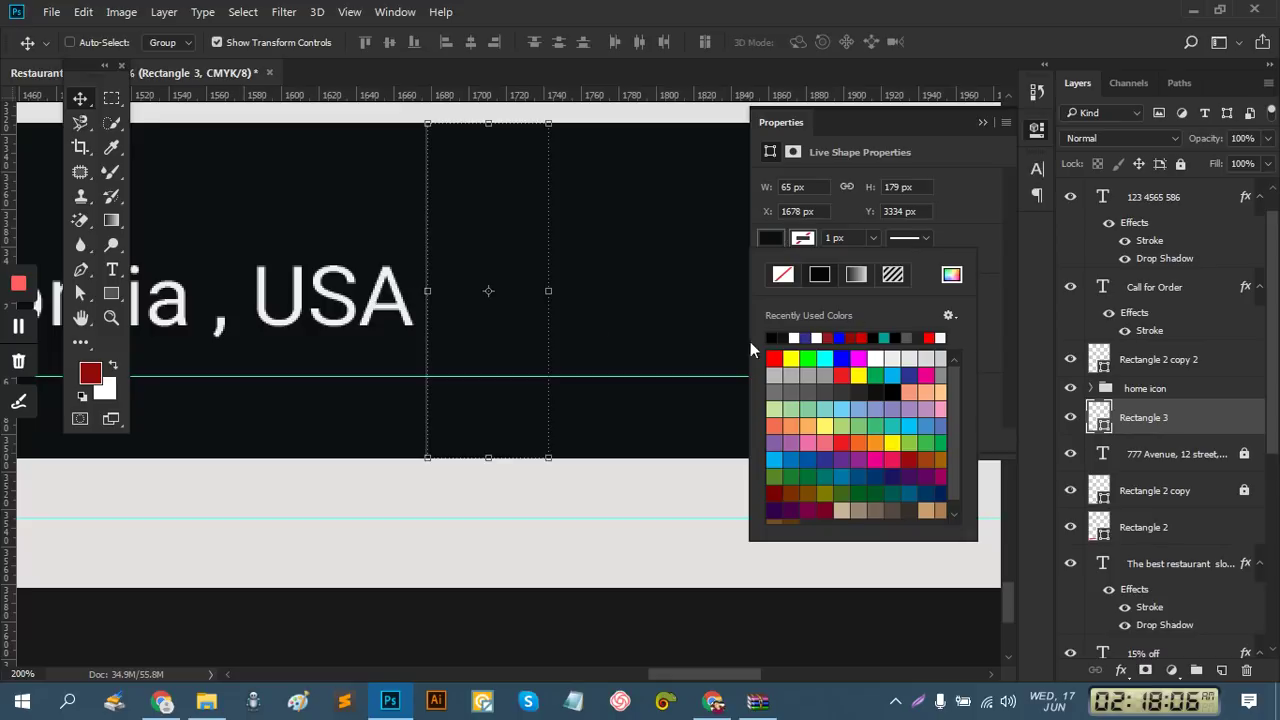
left_click(374, 354)
left_click(377, 354, "ctrl+alt")
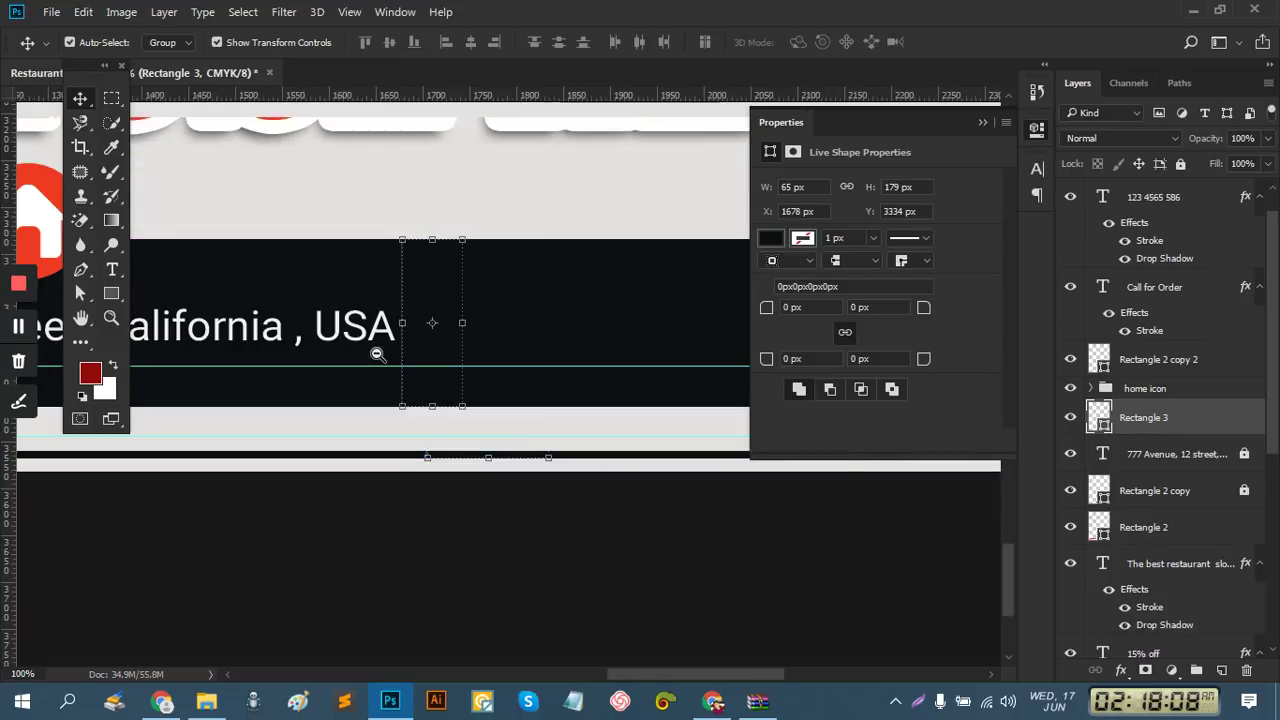
left_click(400, 355, "ctrl+alt")
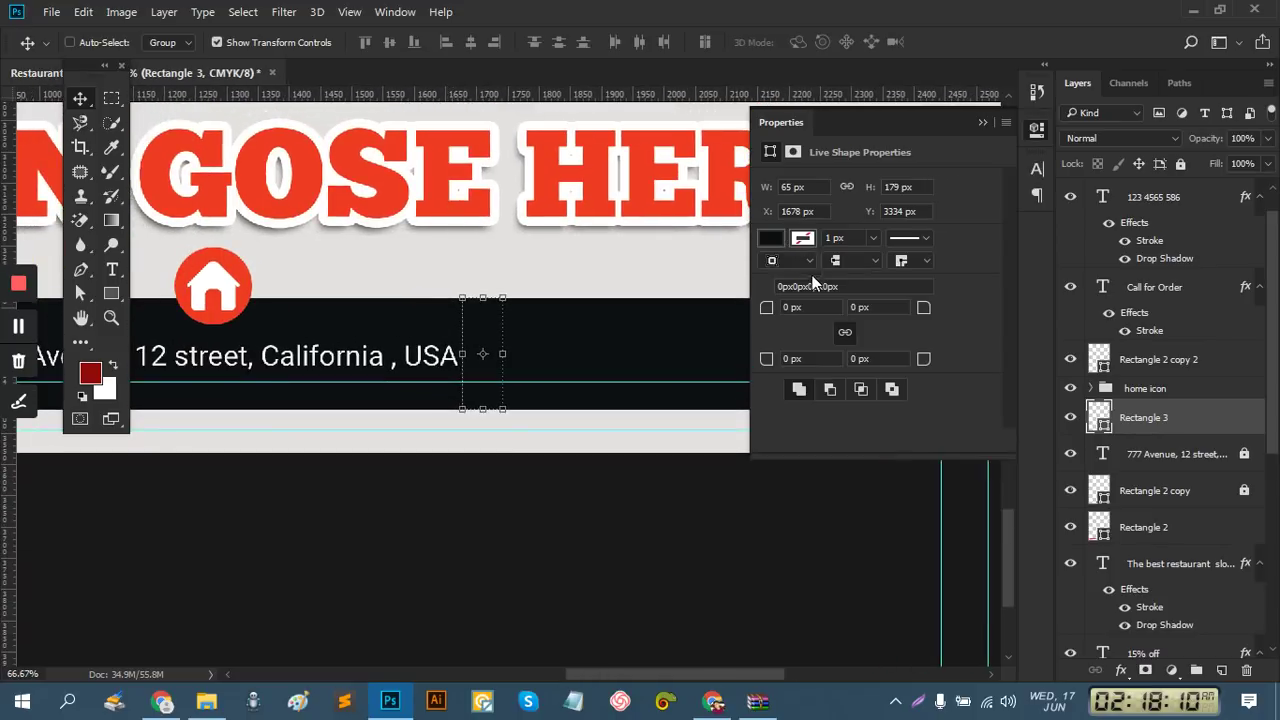
left_click(768, 241)
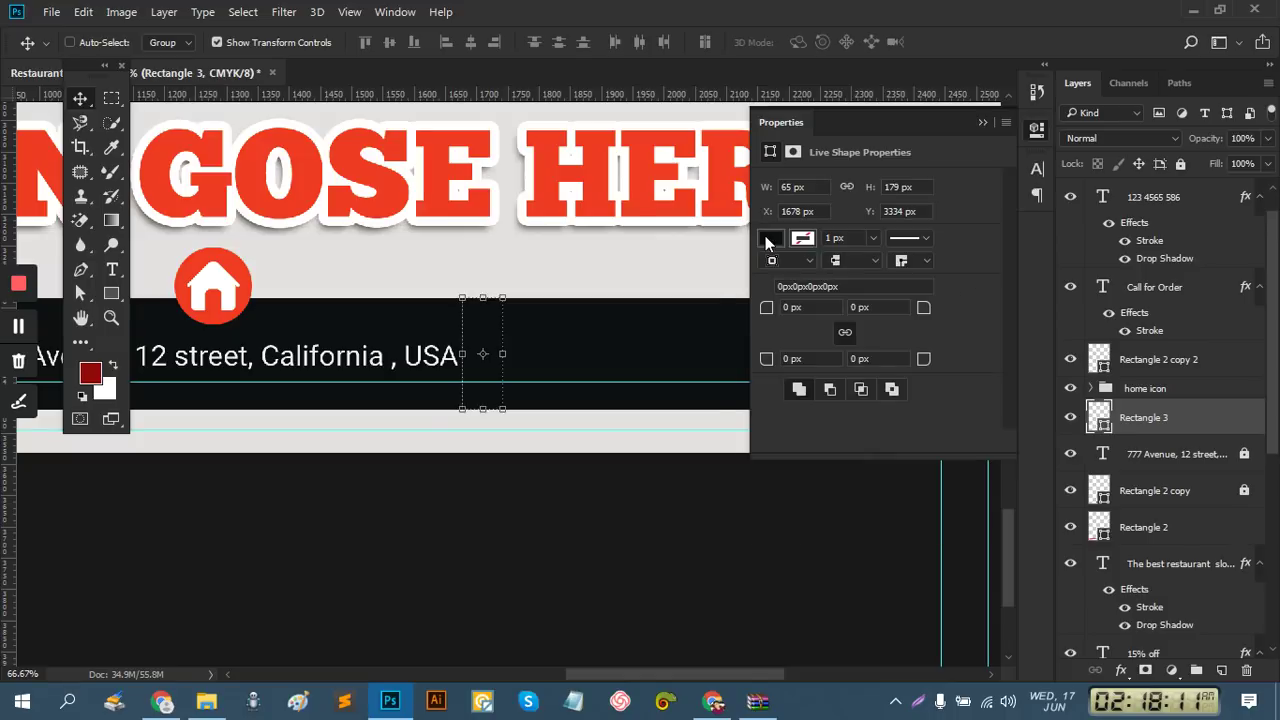
double_click(1104, 428)
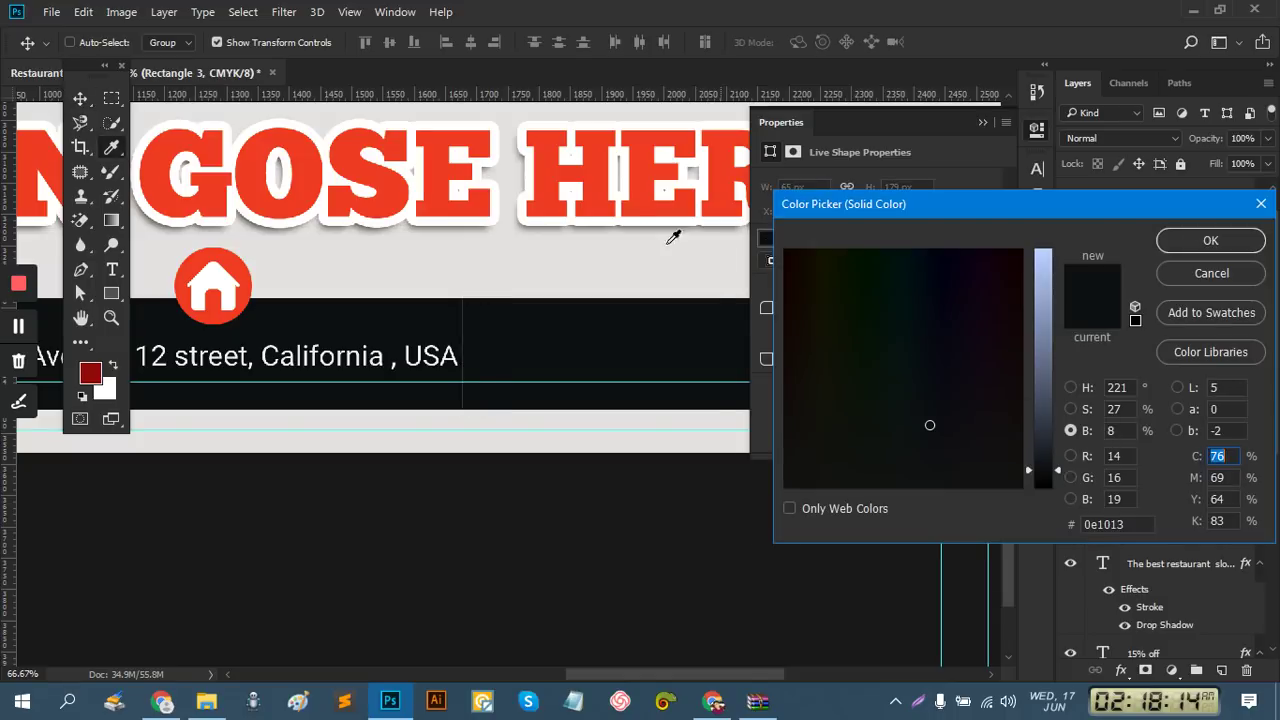
left_click(548, 184)
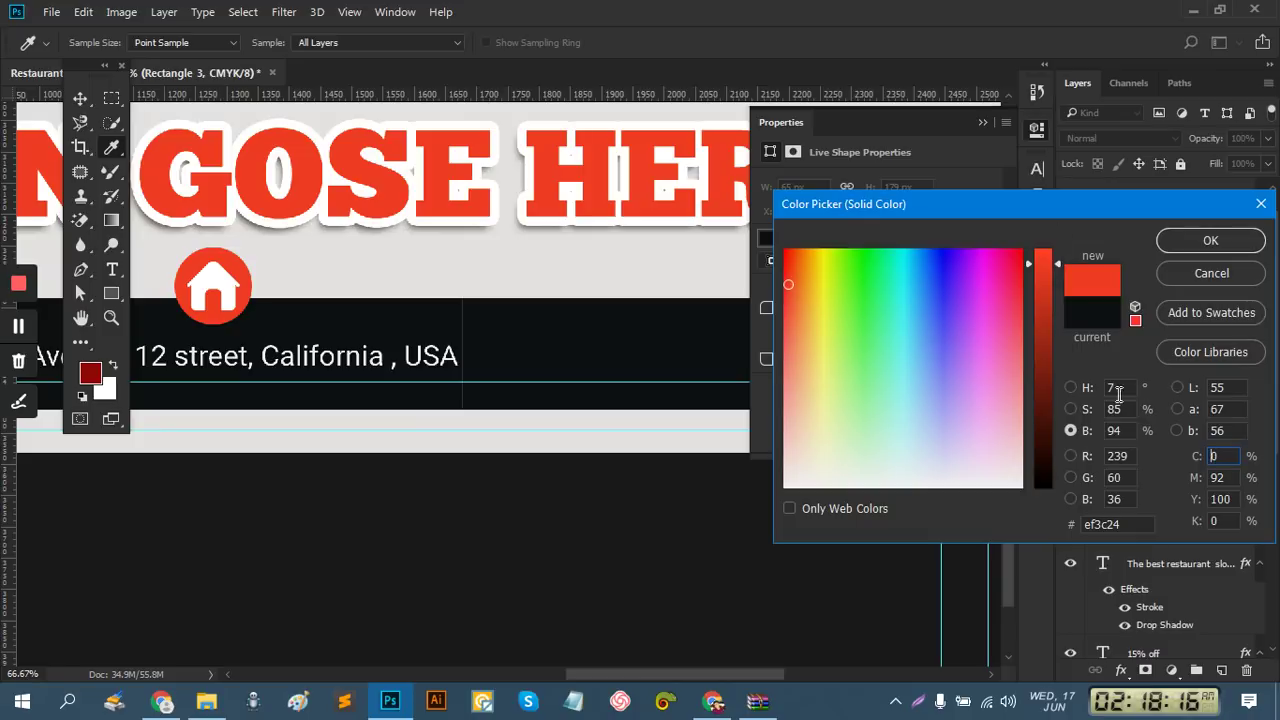
left_click(1071, 388)
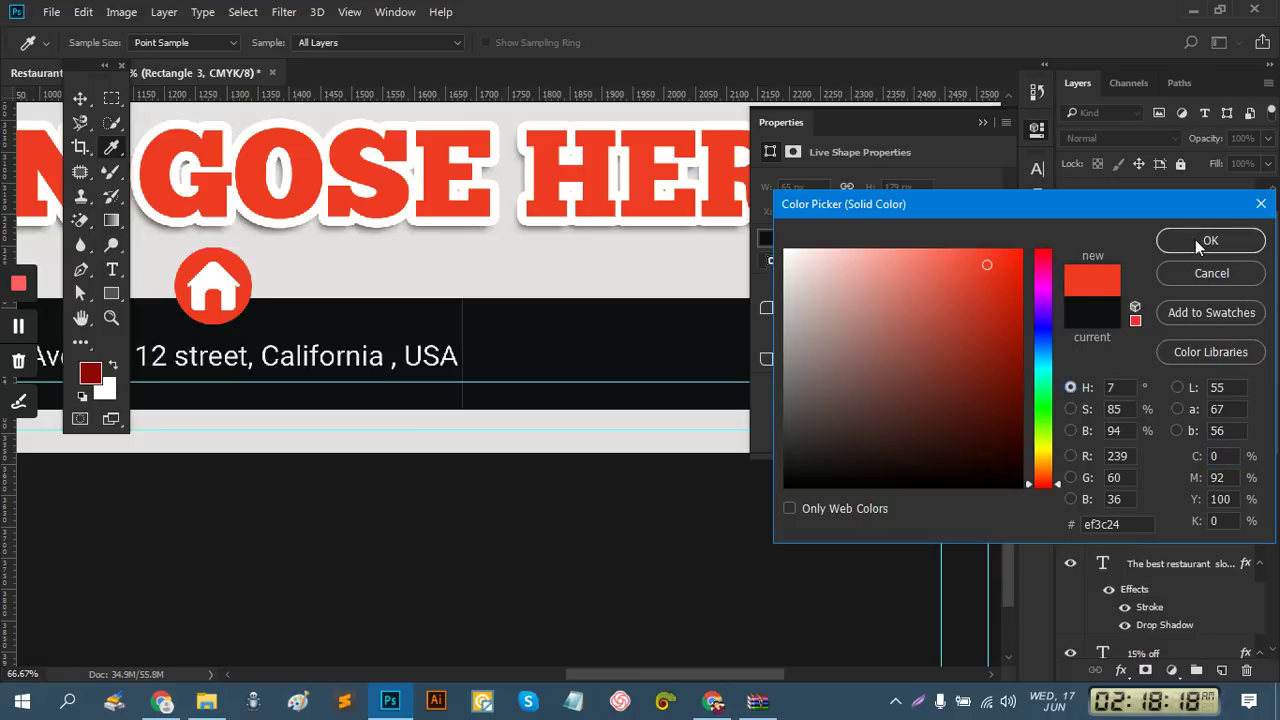
left_click(1200, 243)
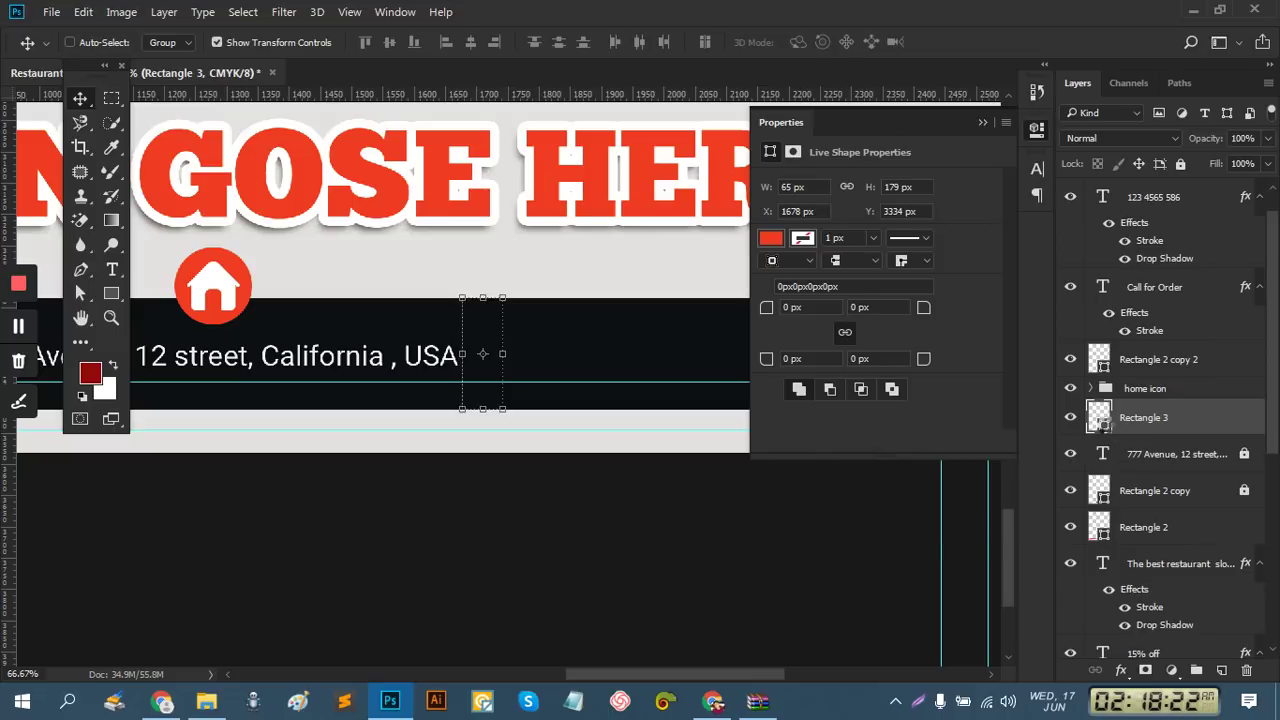
double_click(1099, 417)
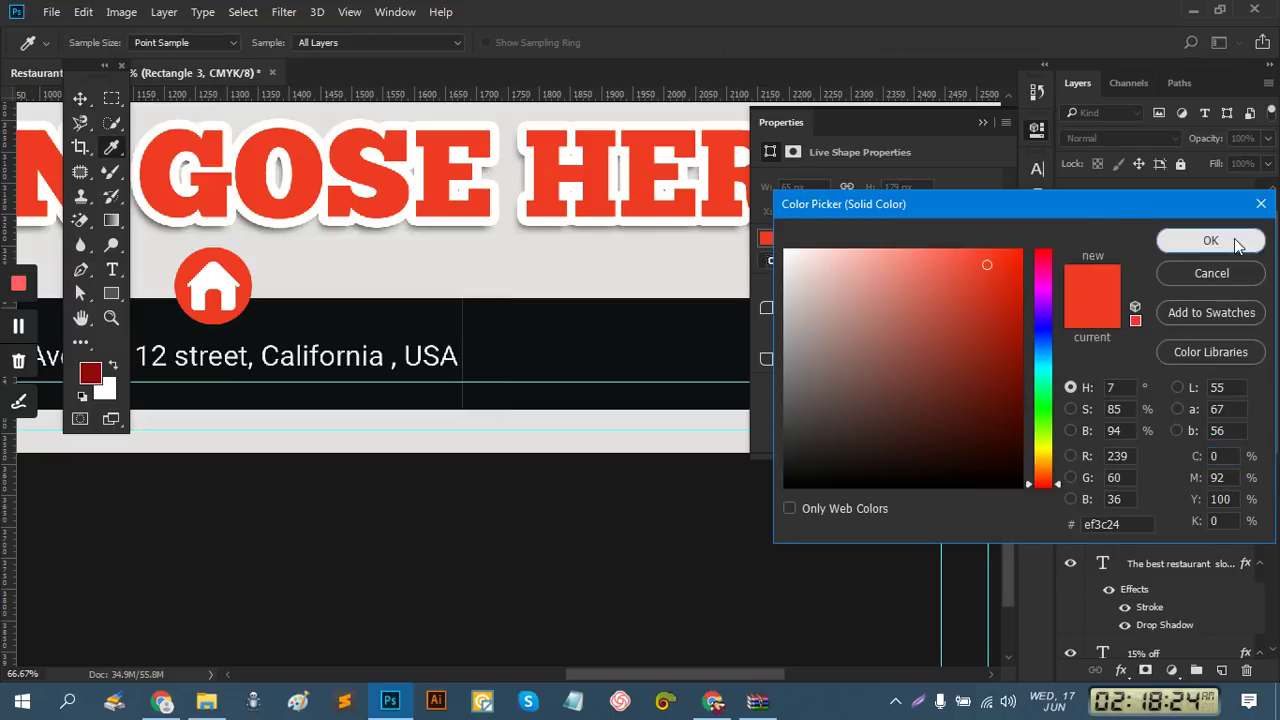
left_click(1211, 241)
Move Rectangle 3 above Rectangle 2 copy 2 and widen it to 80 px
left_click_drag(1171, 417, 1162, 343)
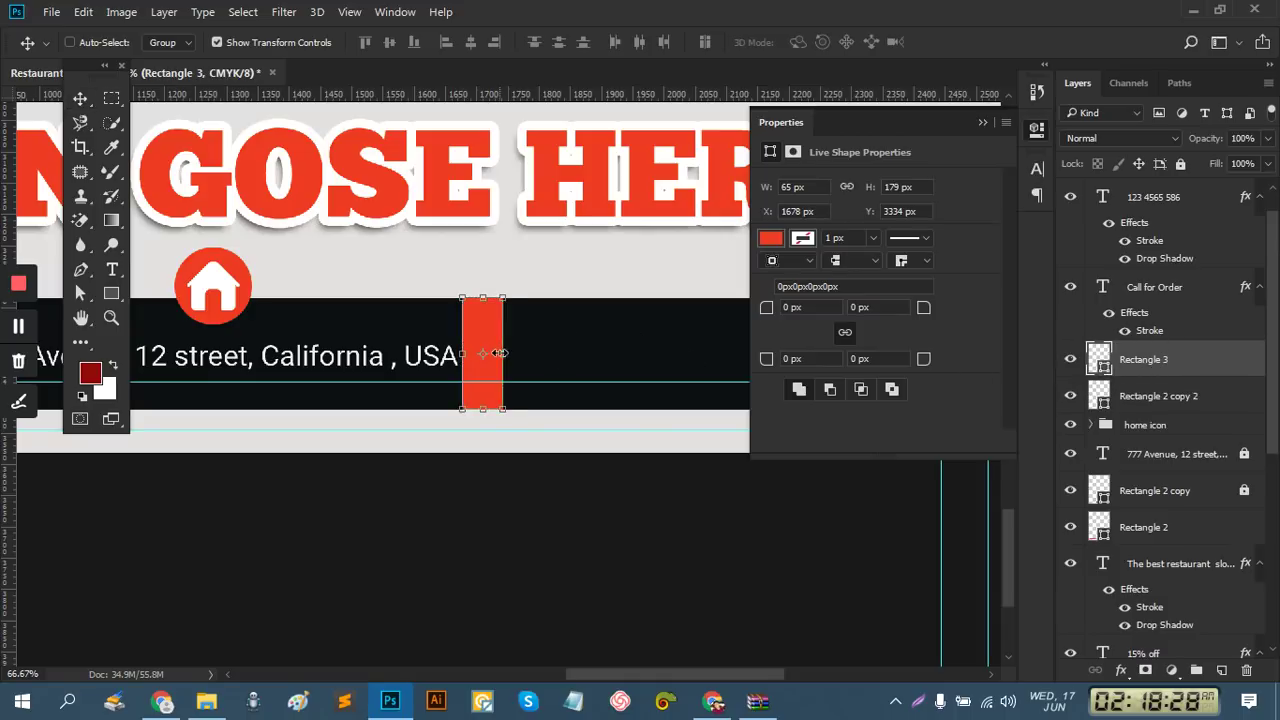
left_click_drag(498, 353, 509, 353)
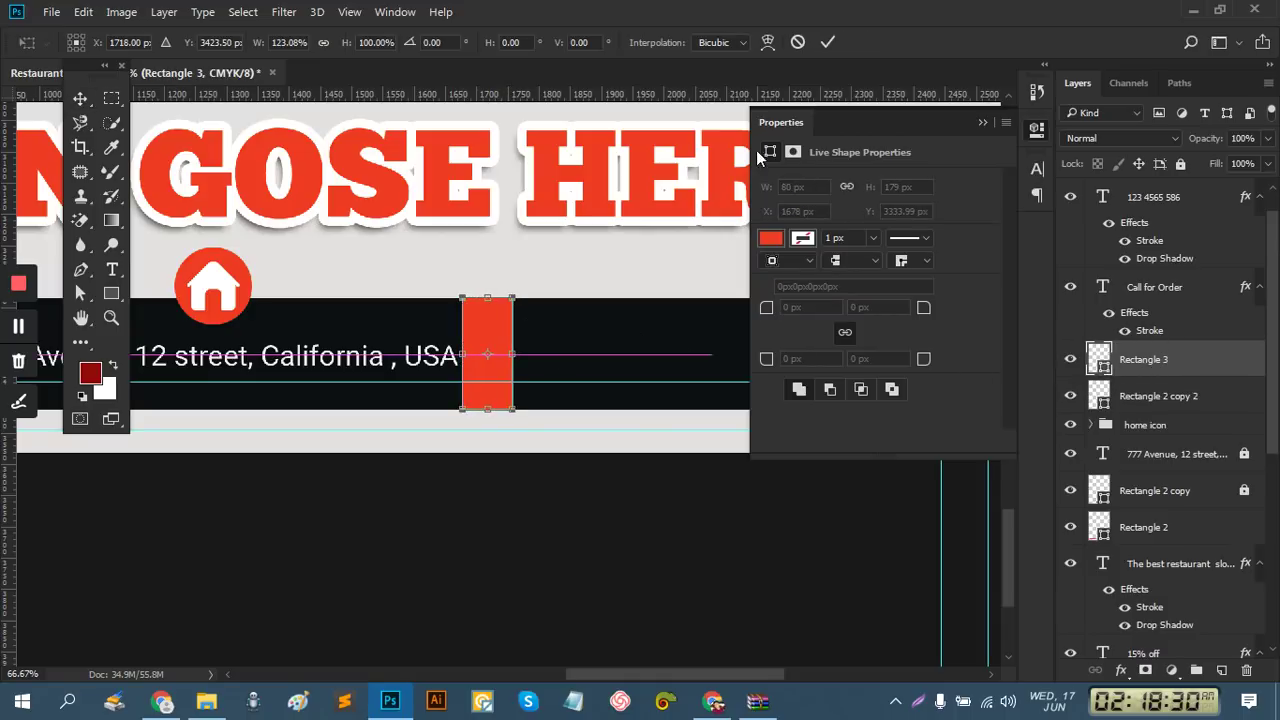
left_click(828, 42)
left_click(982, 123)
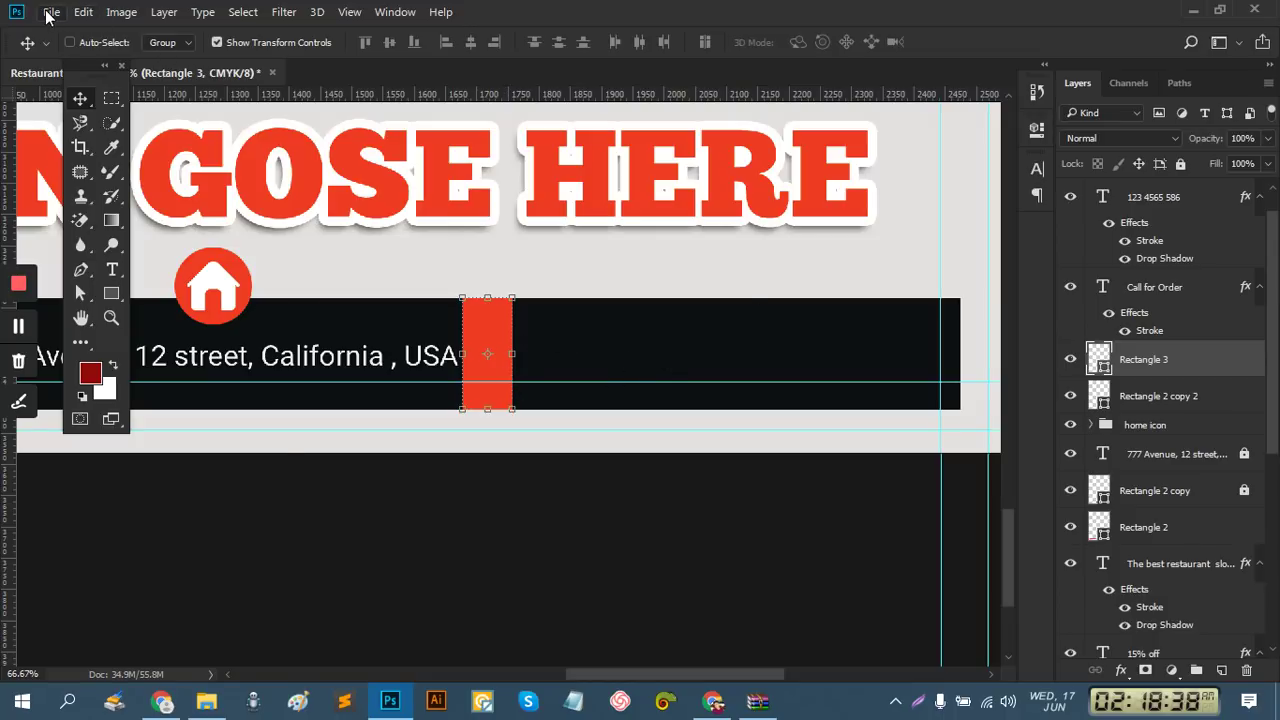
Place Embedded 'computer mouse.psd' and scale it down to about 9.5%
left_click(48, 14)
left_click(141, 343)
double_click(240, 165)
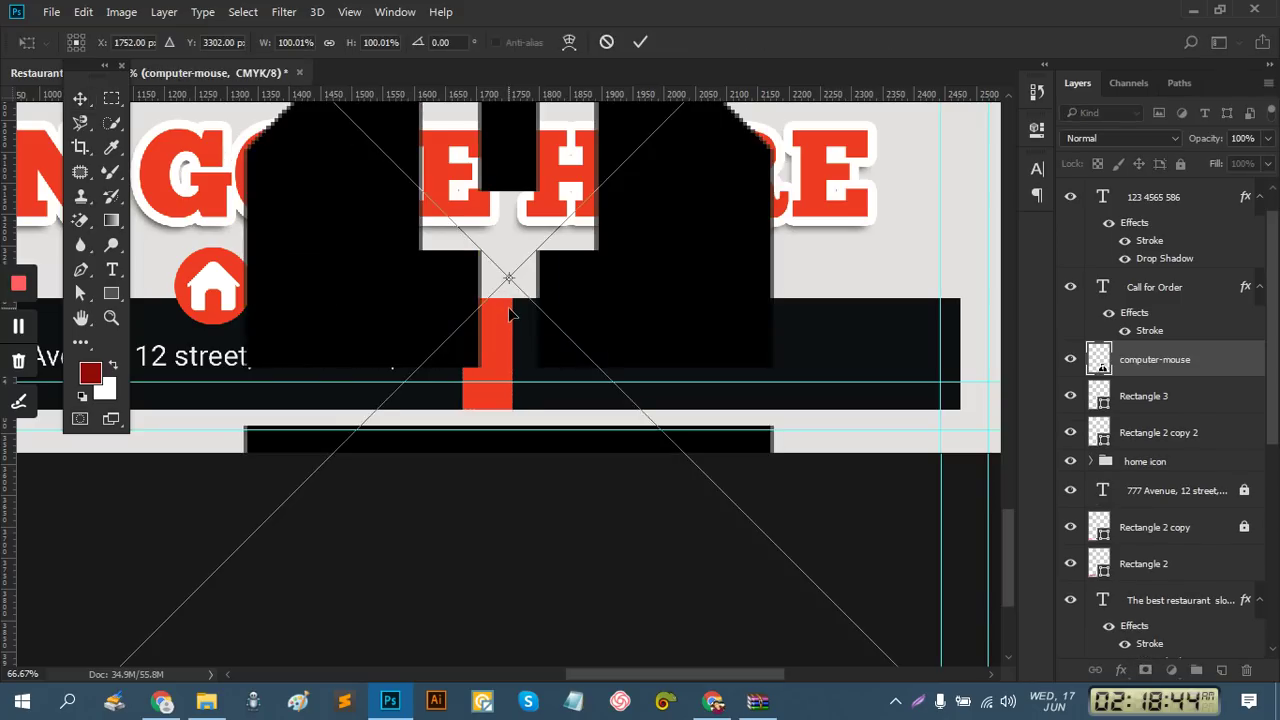
left_click(630, 347, "alt")
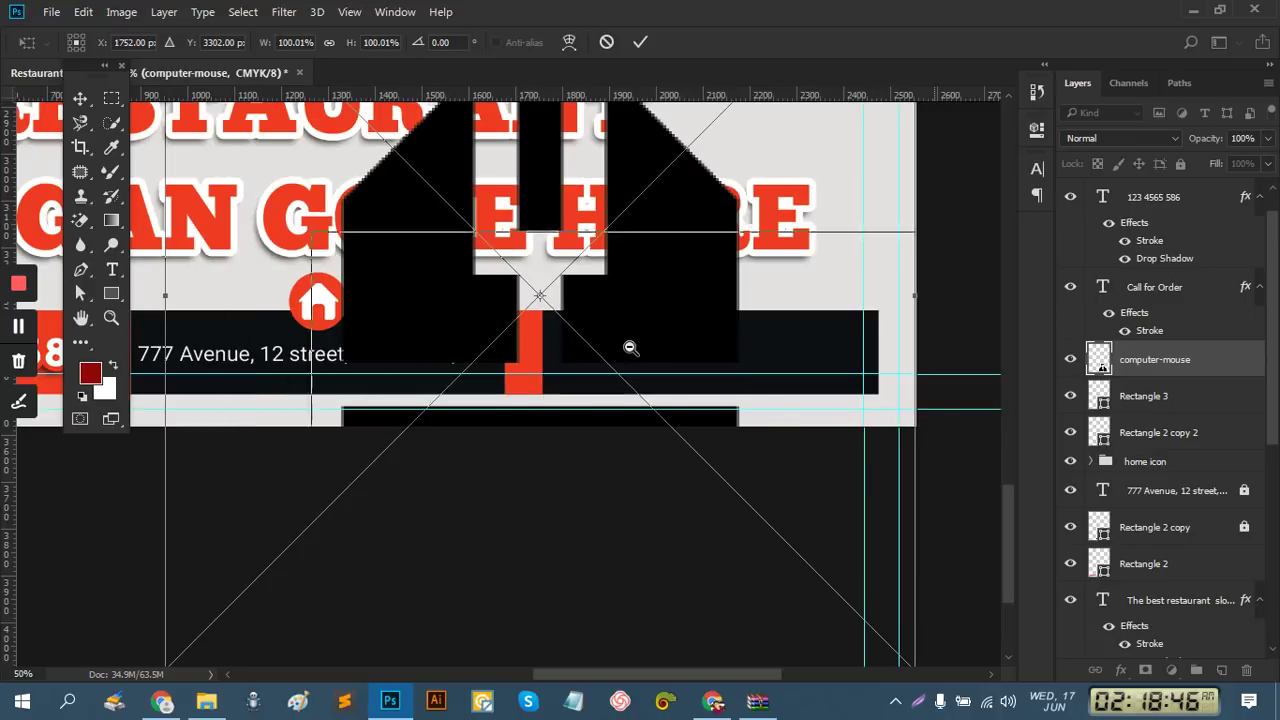
left_click(630, 347, "alt")
left_click(630, 347, "alt")
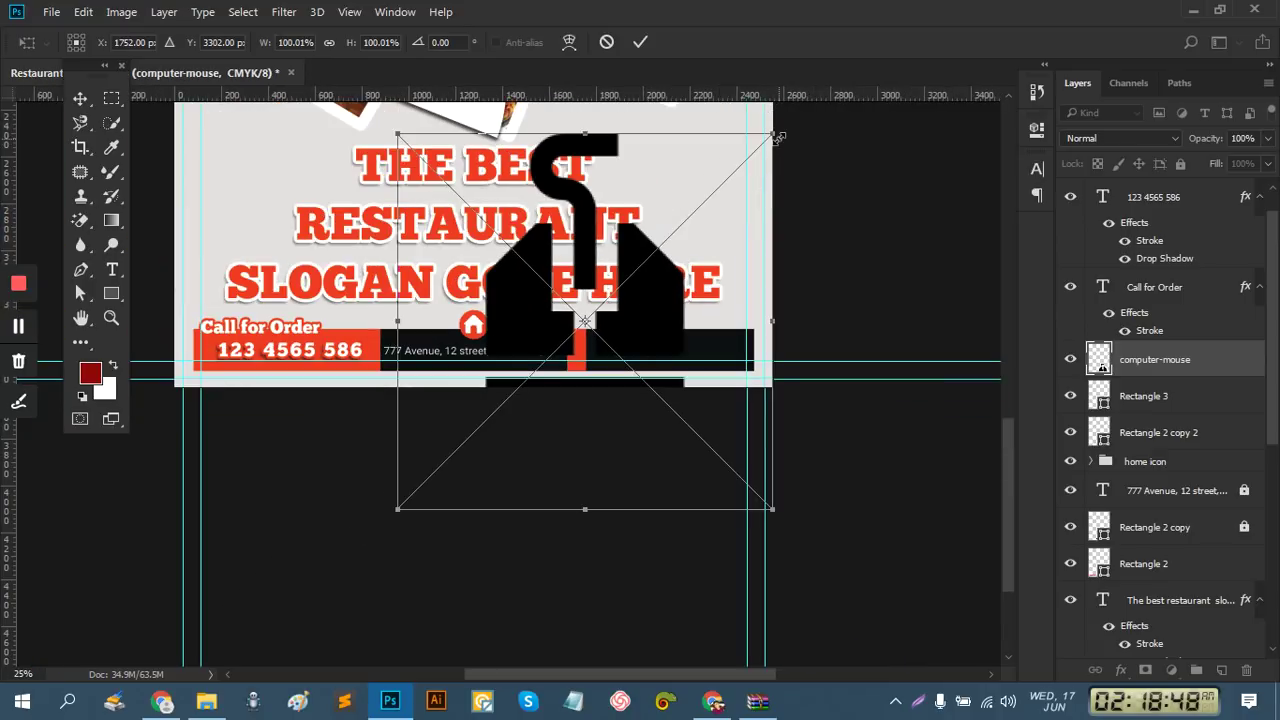
left_click_drag(775, 135, 641, 300)
left_click_drag(623, 323, 604, 340)
scroll(600, 352, "up", 2)
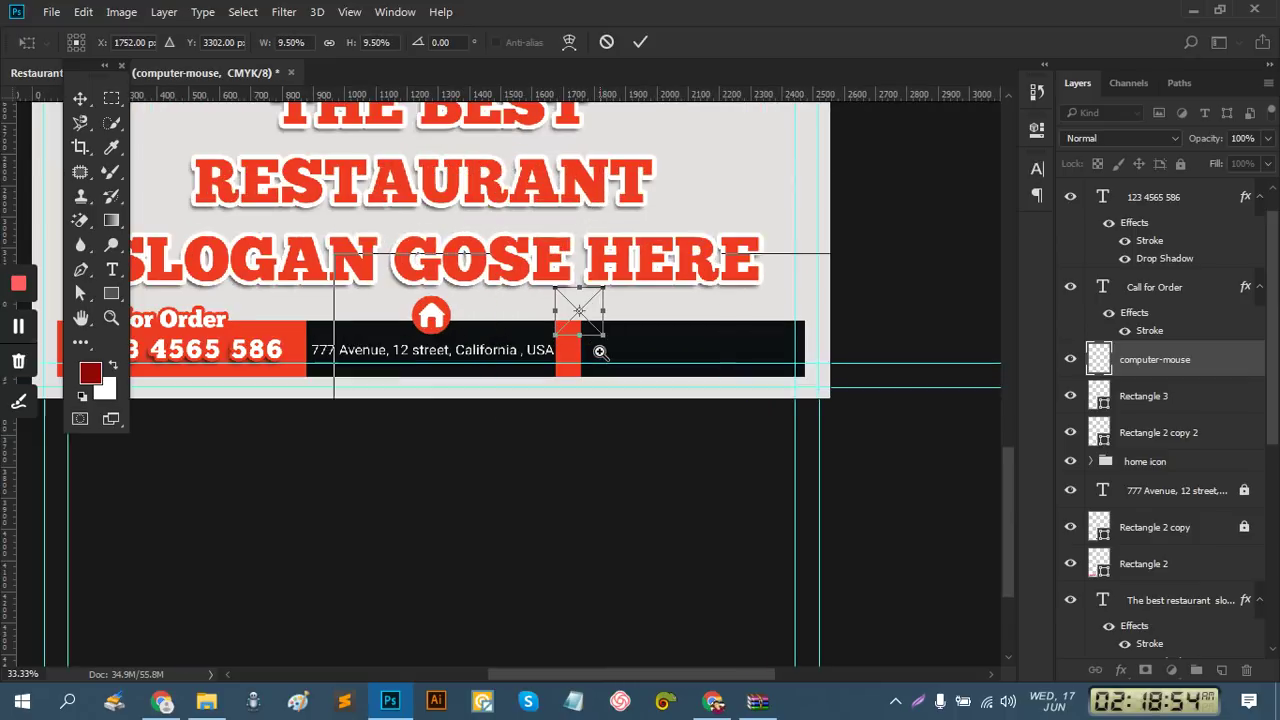
left_click_drag(597, 350, 743, 300)
left_click(641, 43)
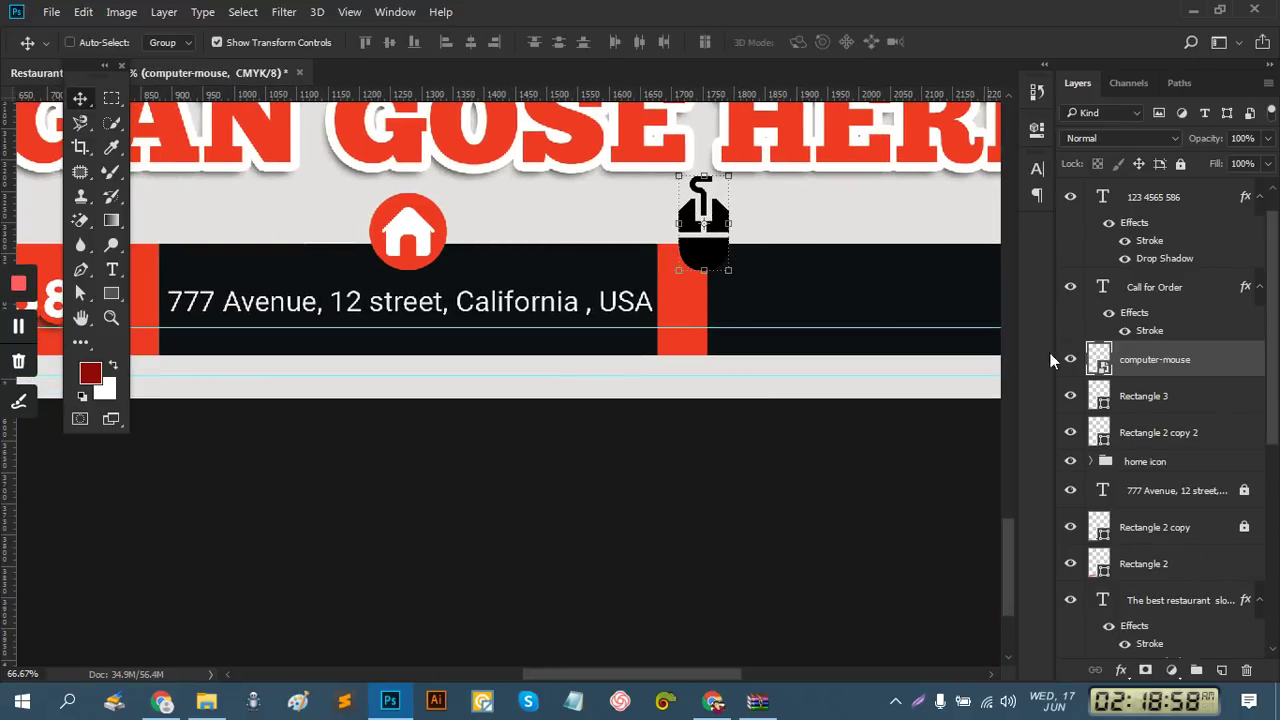
Widen the red Rectangle 3 block to about 142% with Free Transform
left_click(1133, 398)
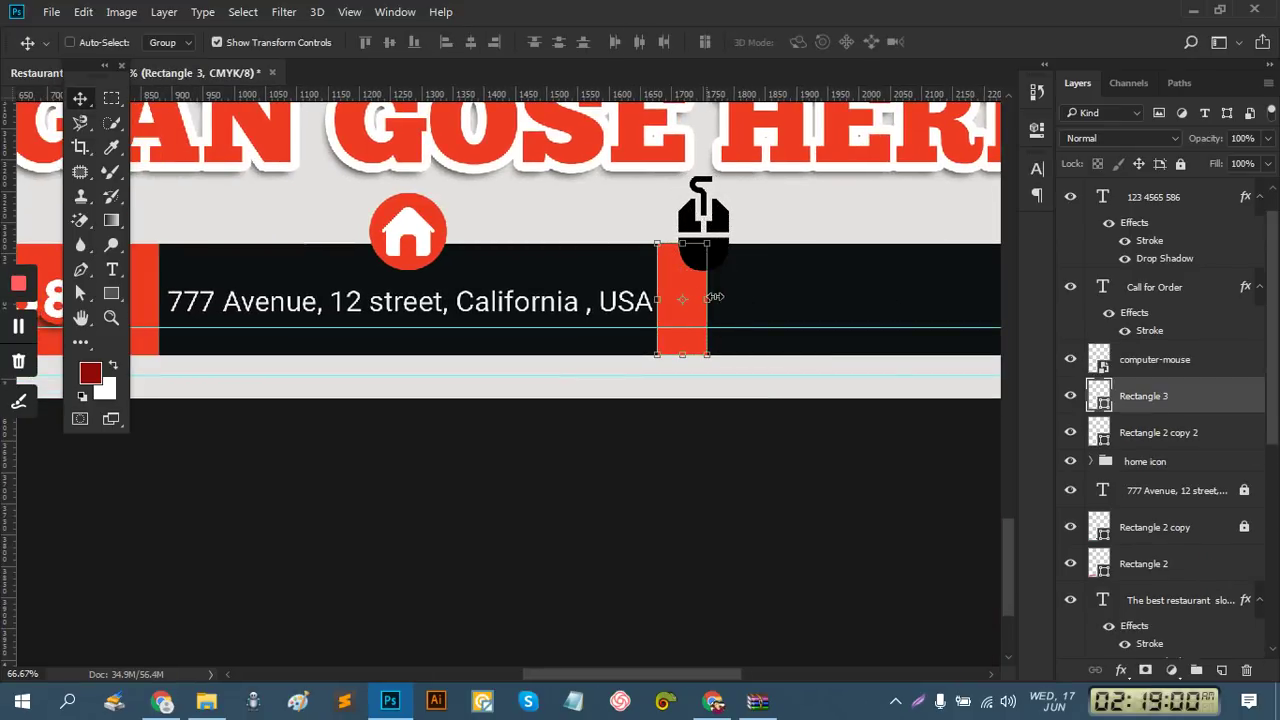
key("ctrl+t")
left_click_drag(722, 294, 744, 294)
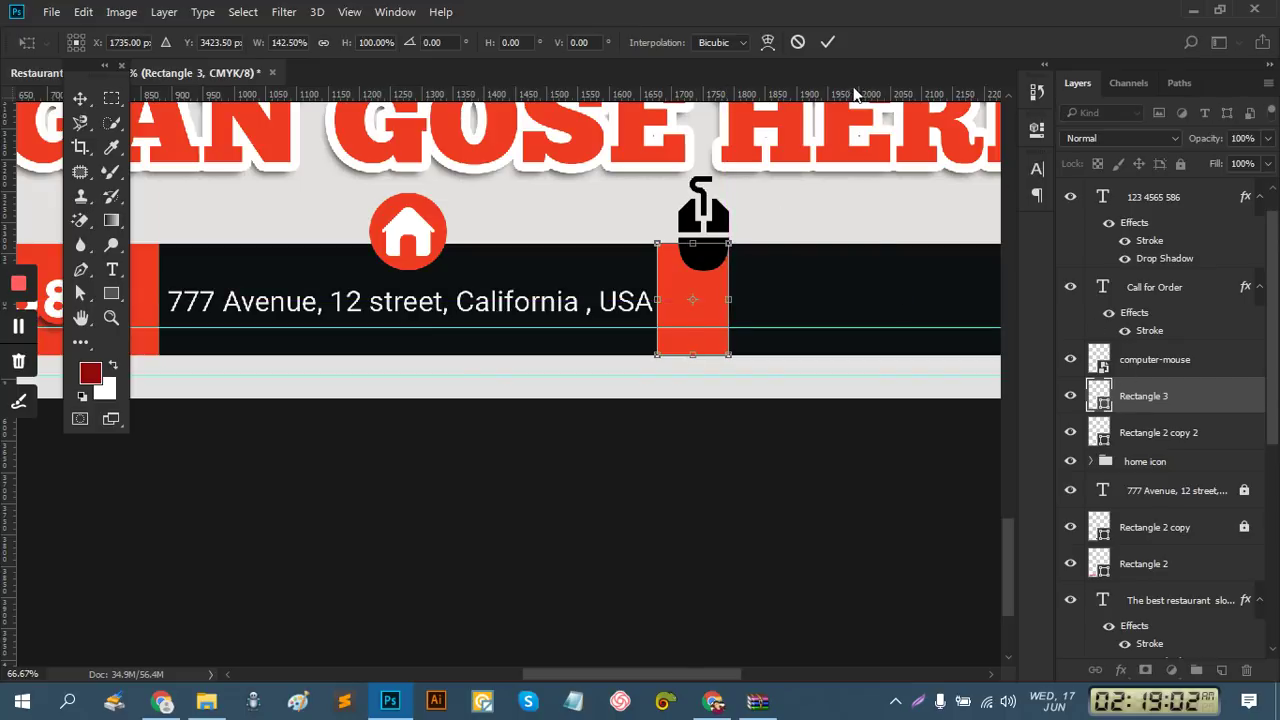
left_click(826, 42)
Move and scale the mouse icon to sit inside the red block
left_click(720, 256, "ctrl")
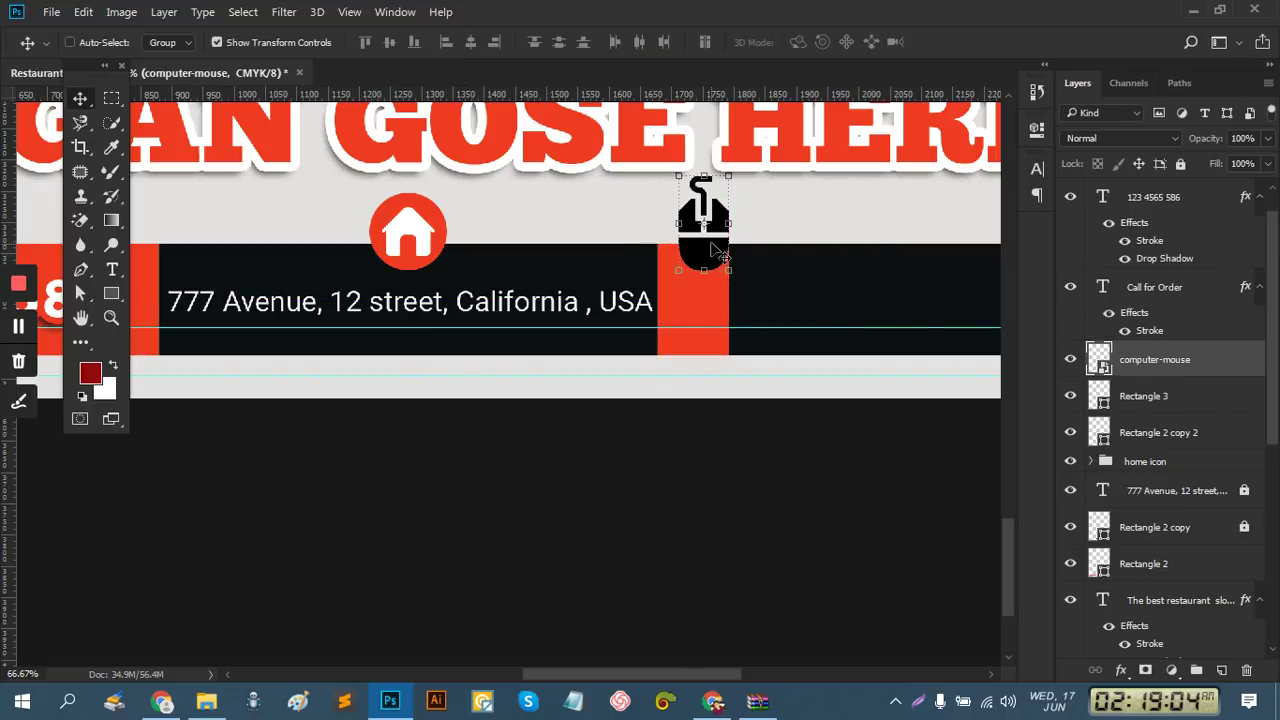
left_click_drag(707, 275, 697, 338)
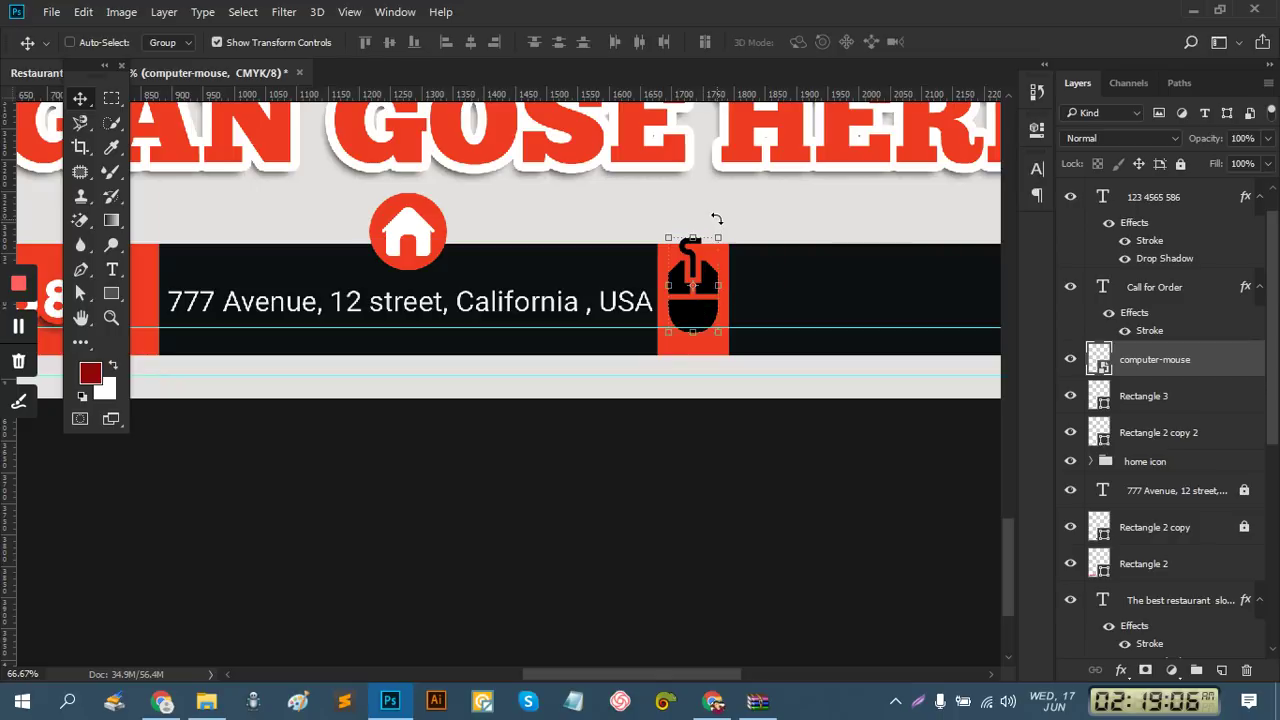
left_click_drag(721, 237, 698, 310)
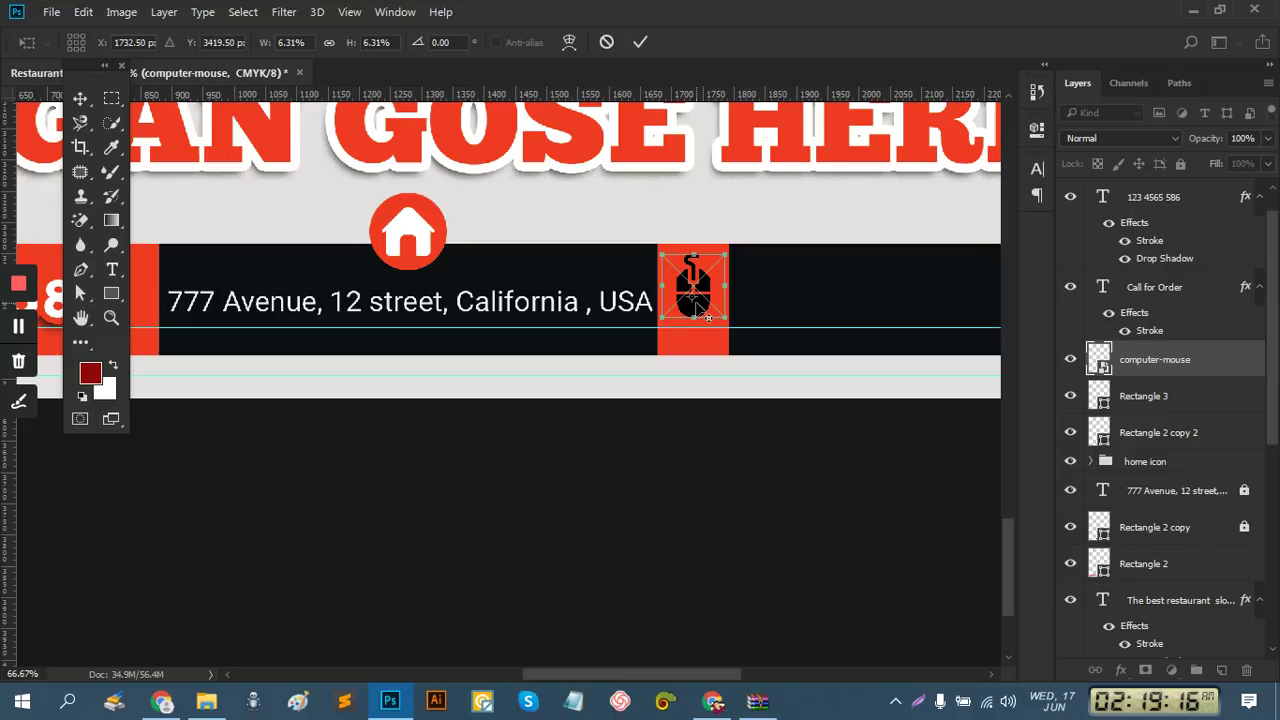
left_click_drag(698, 307, 700, 307)
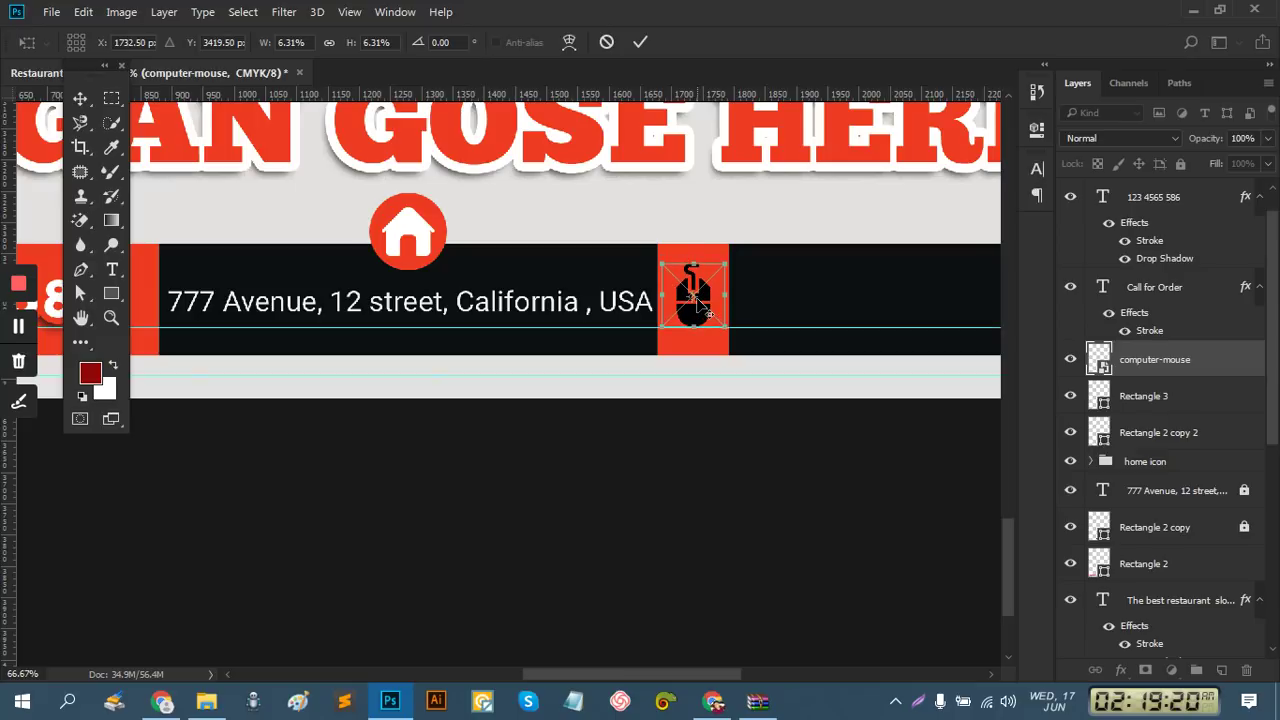
left_click(638, 41)
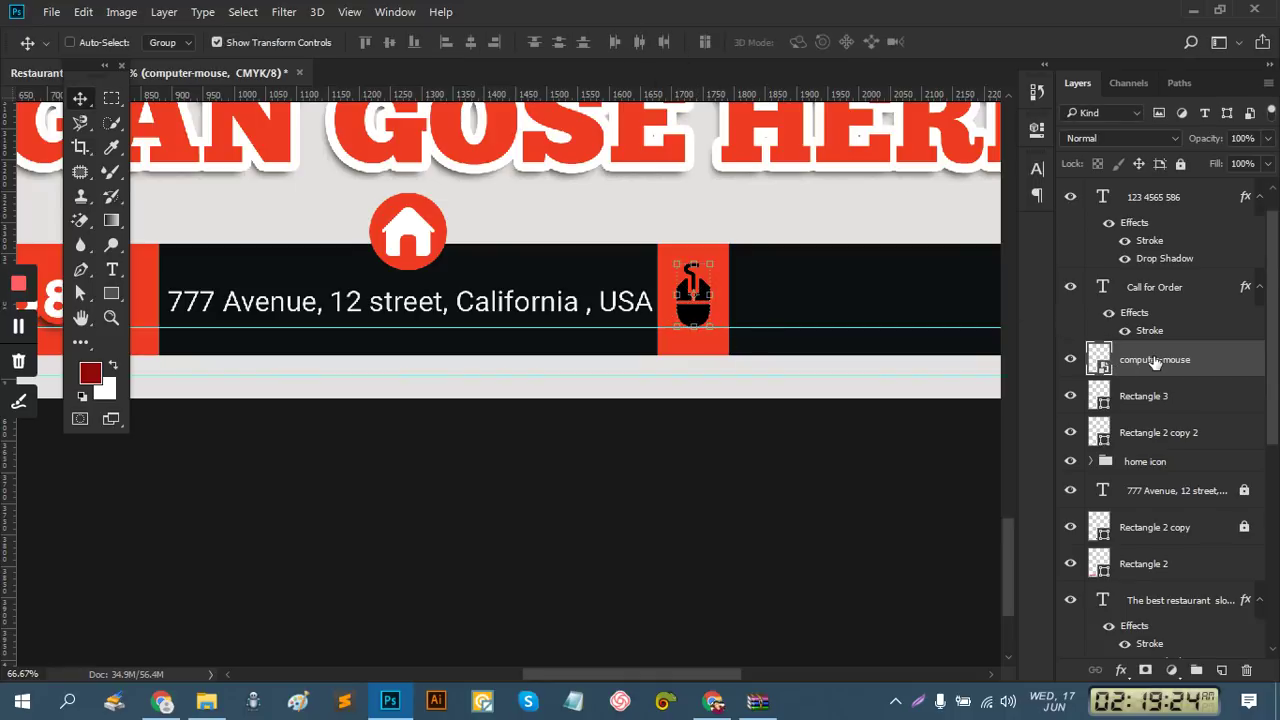
Give the mouse icon layer a white Color Overlay layer style
right_click(1155, 362)
left_click(835, 113)
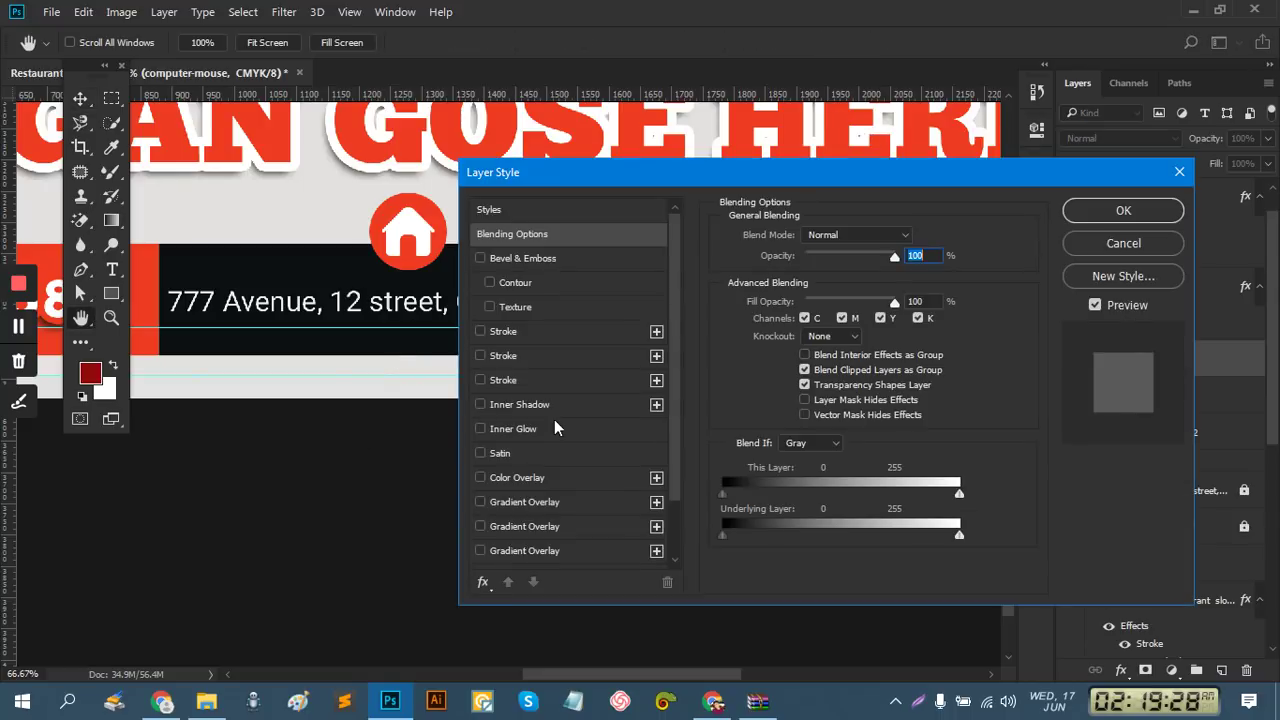
left_click(517, 478)
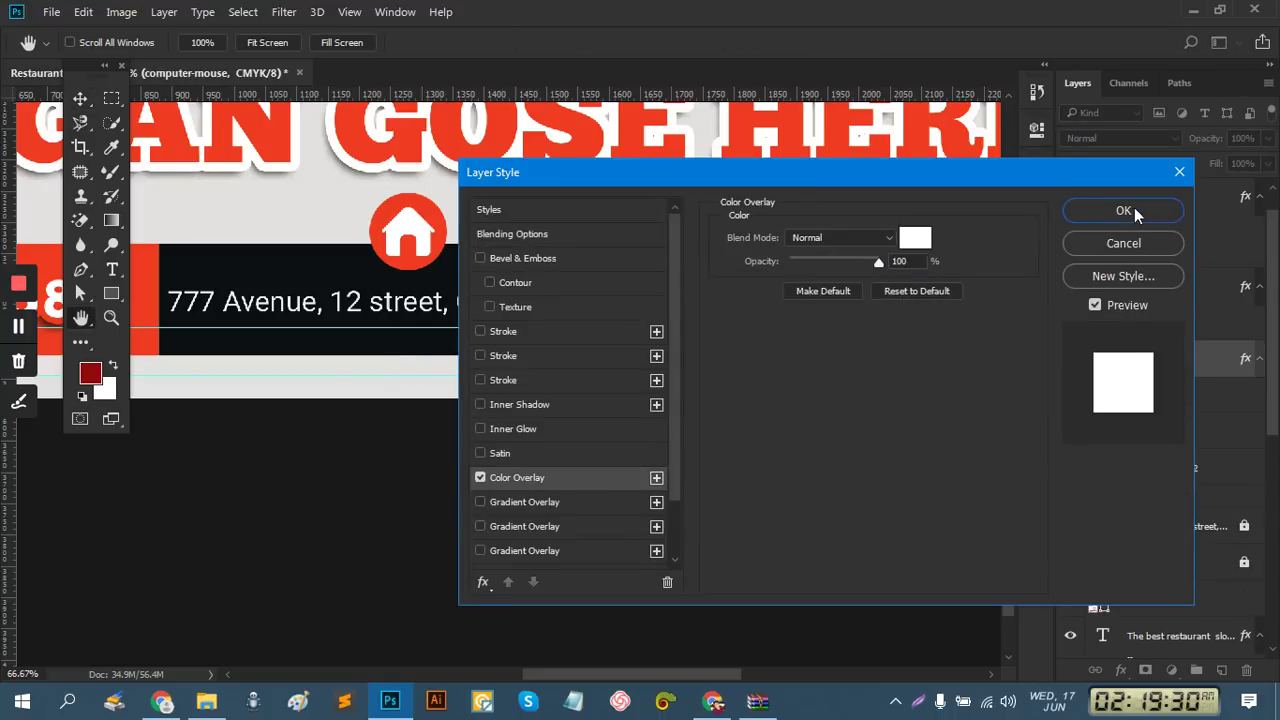
left_click(1123, 211)
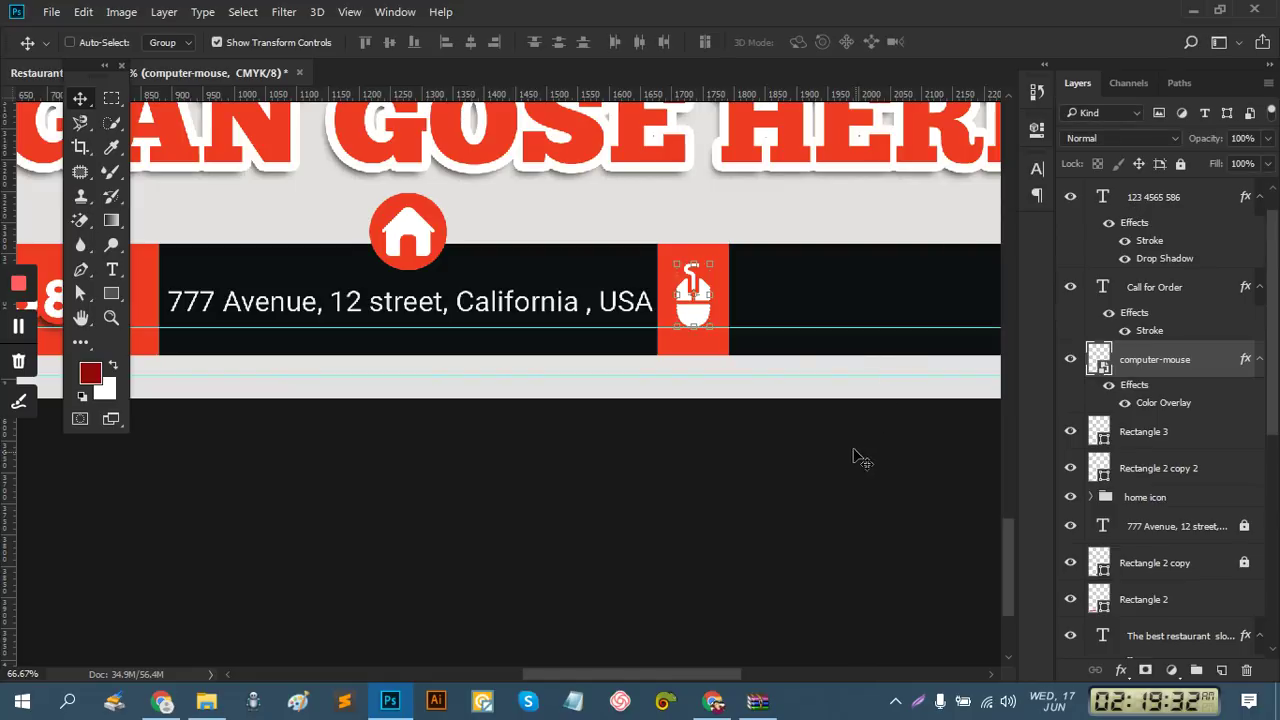
left_click(820, 320, "ctrl")
left_click_drag(826, 320, 380, 294)
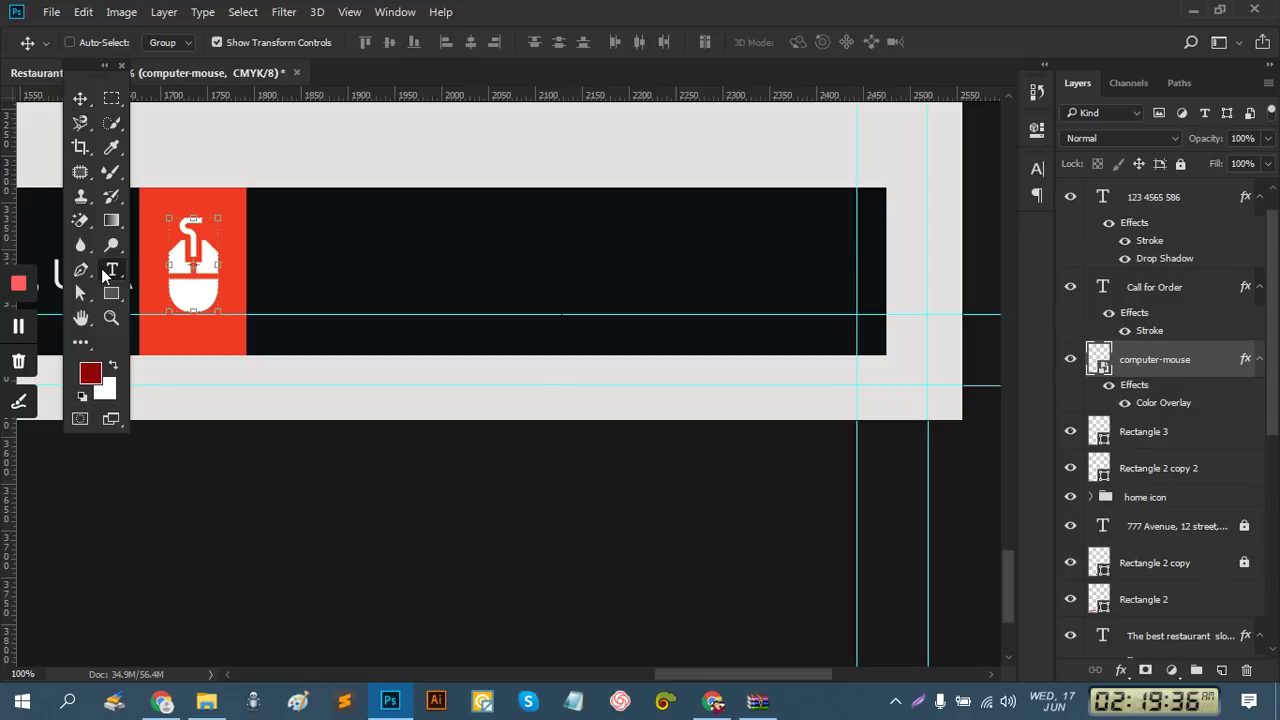
left_click(108, 270)
left_click(271, 232)
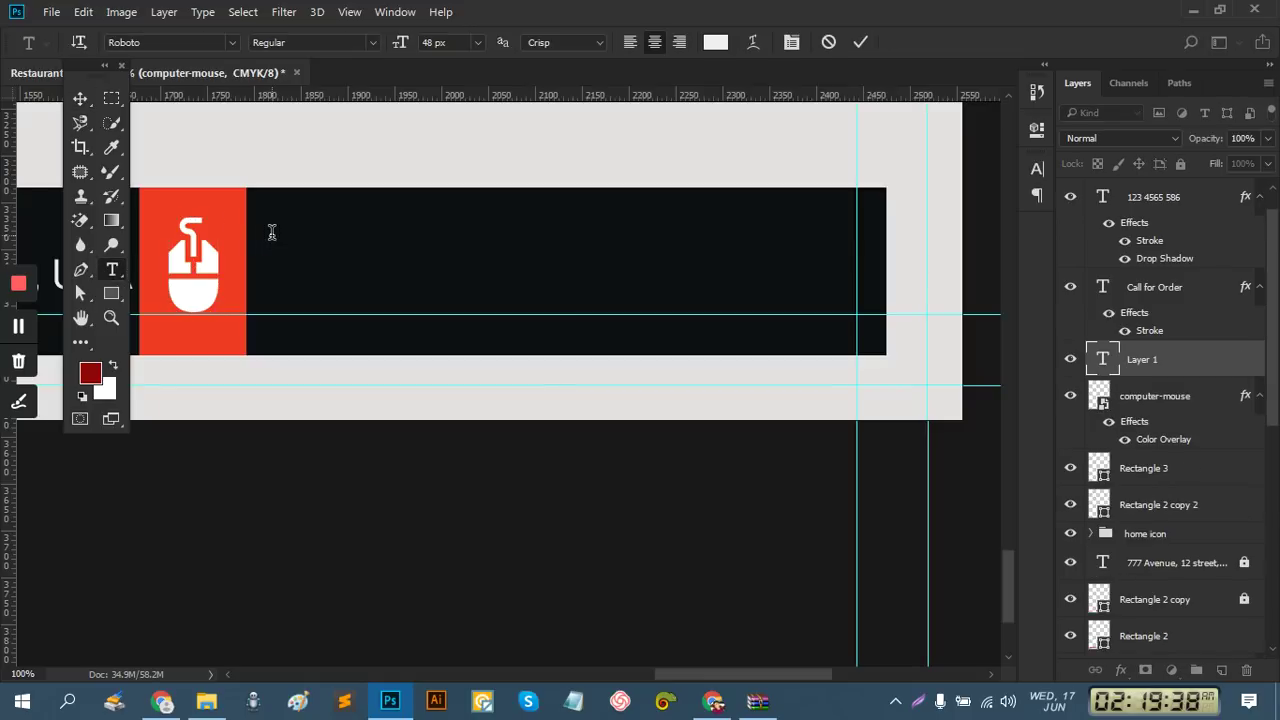
type("www")
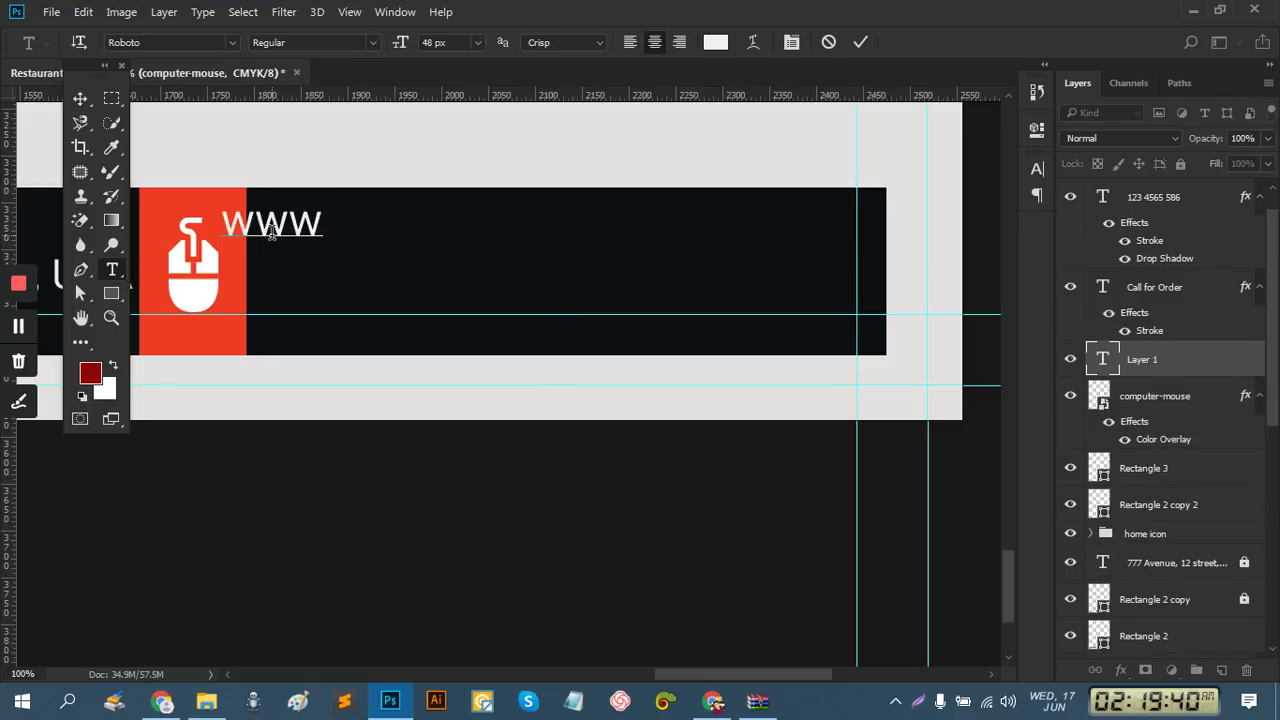
type(".res")
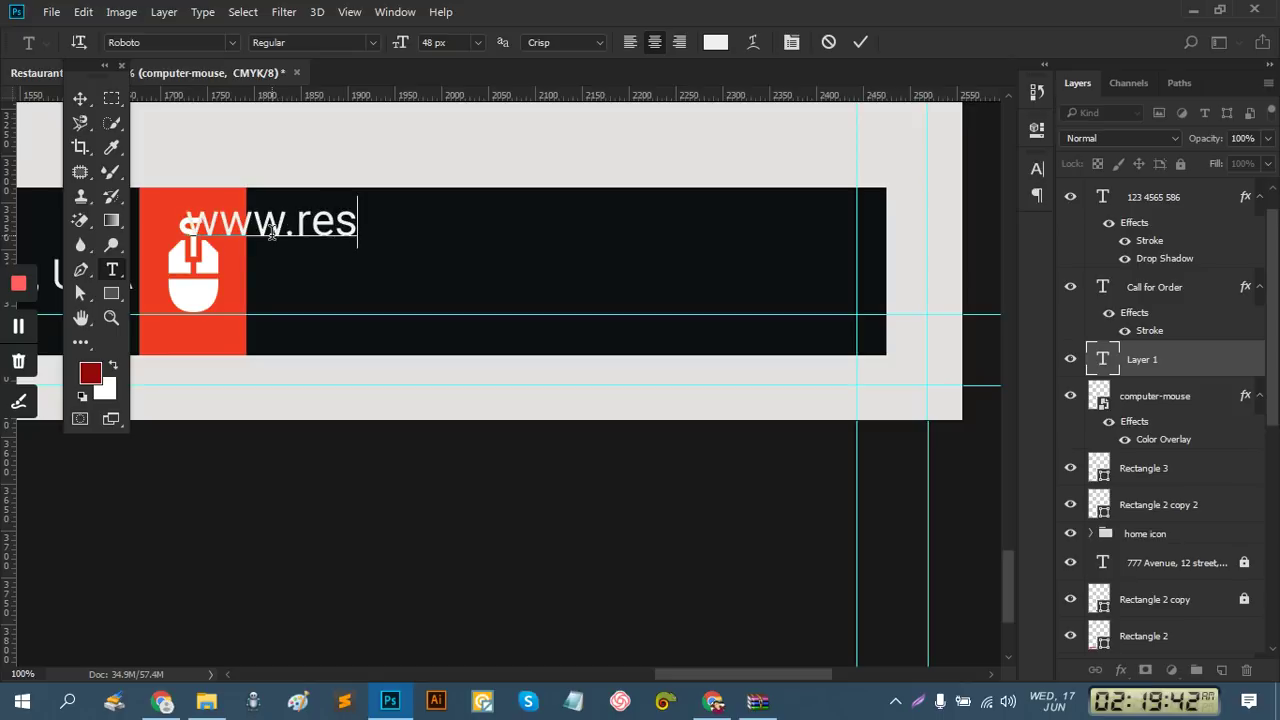
type("taura")
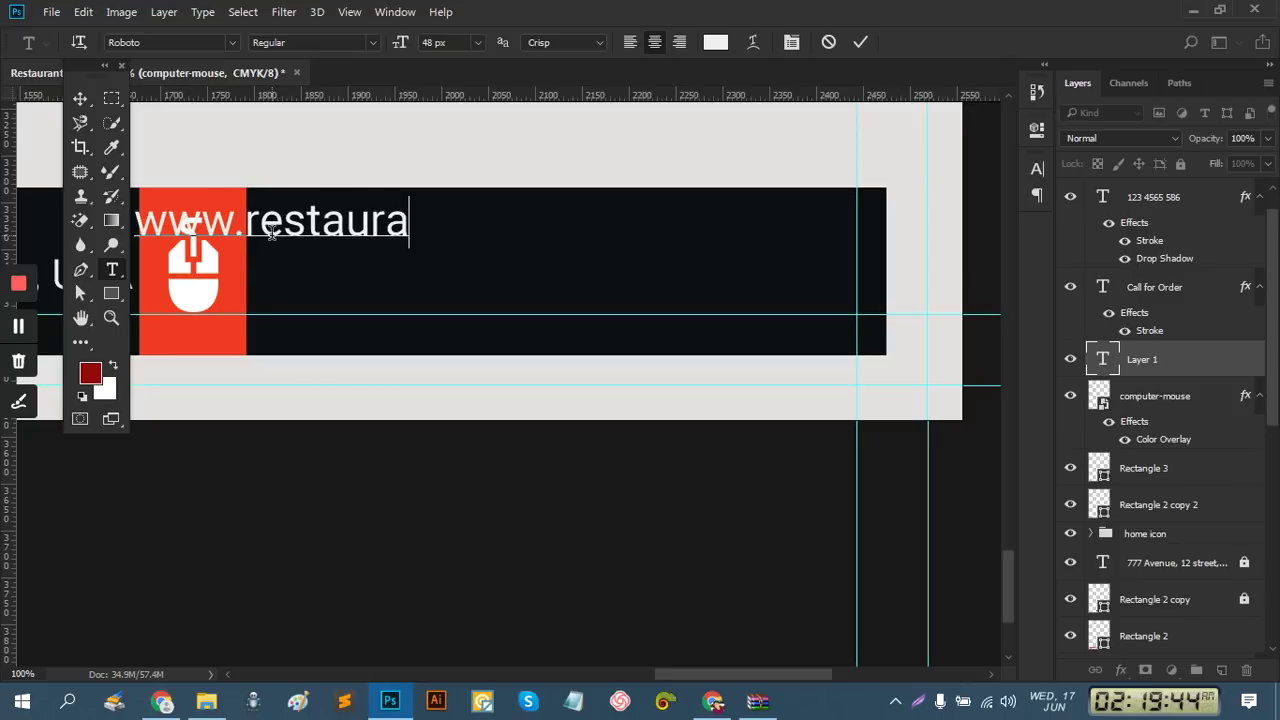
type("nt.com")
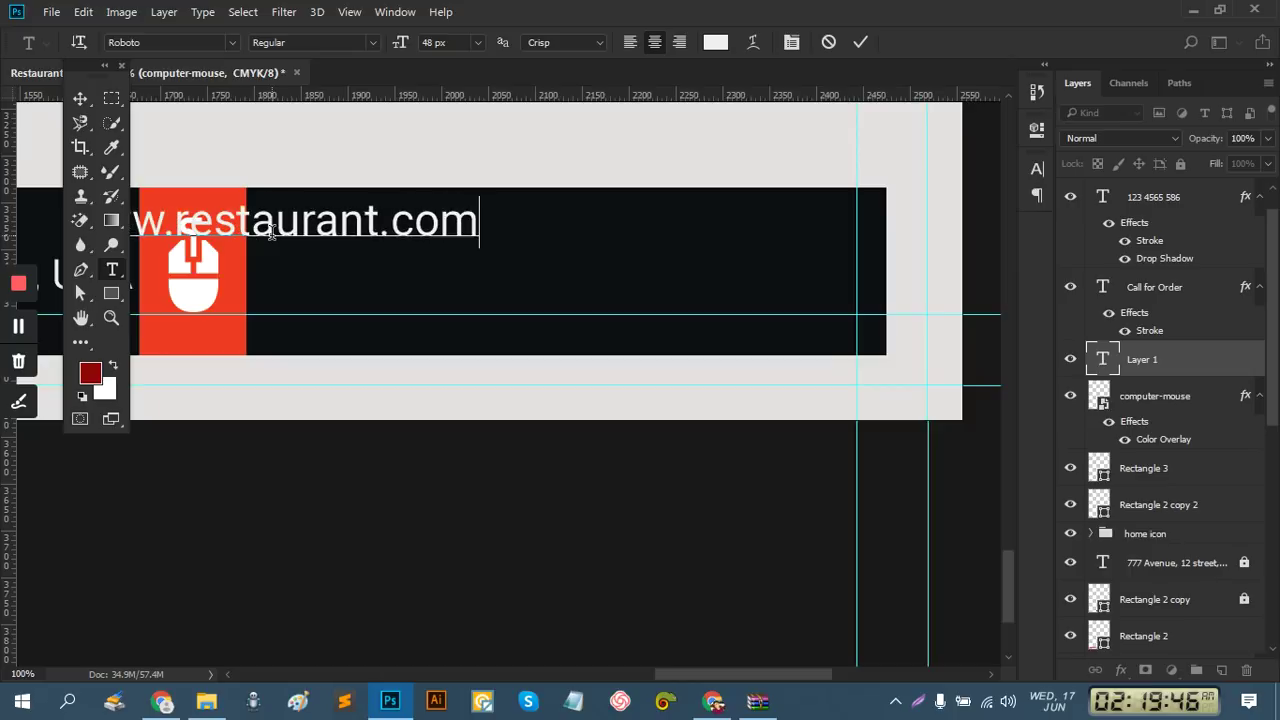
key("Return")
Type the order e-mail address on the second line, correcting typos
type("info")
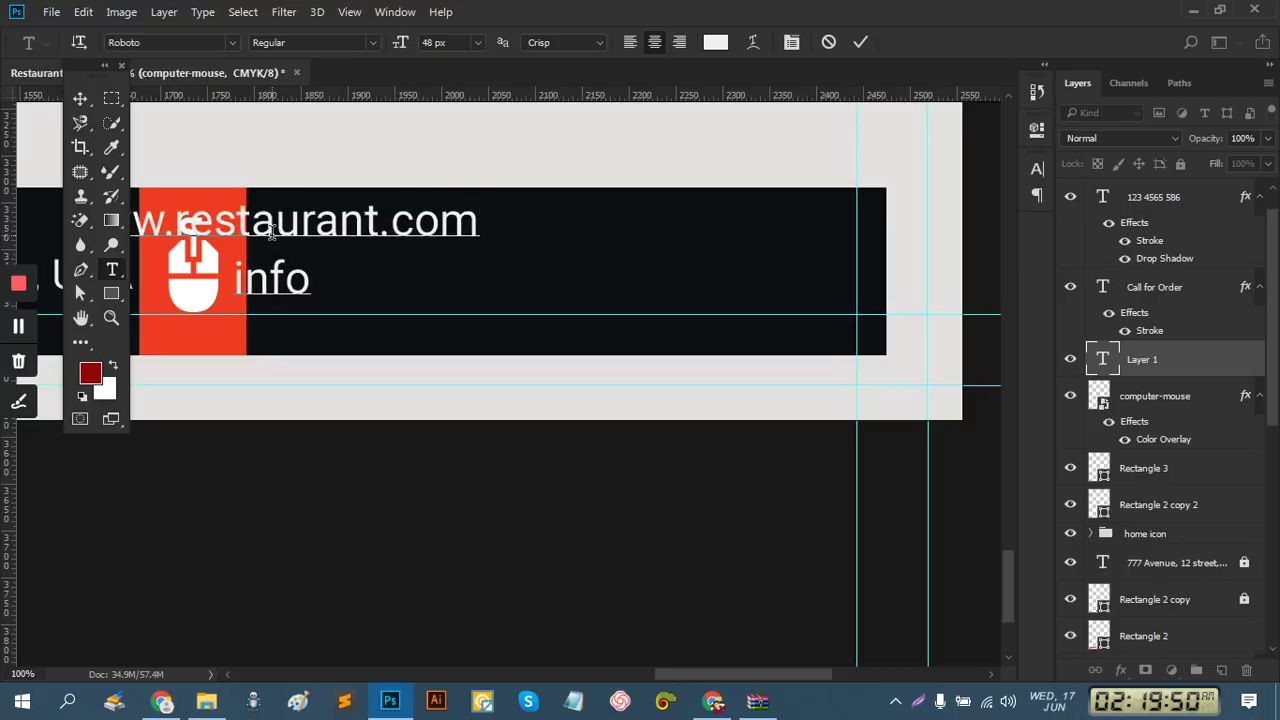
key("BackSpace")
key("BackSpace")
key("BackSpace")
key("BackSpace")
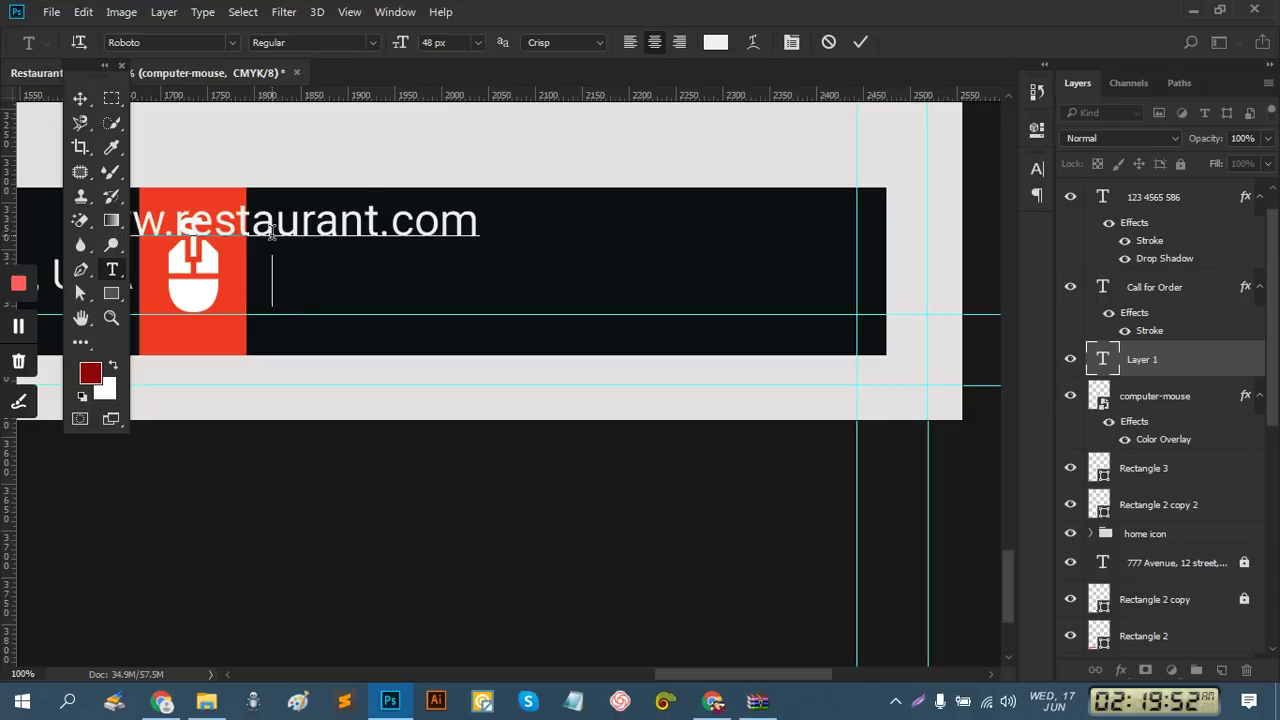
type("order")
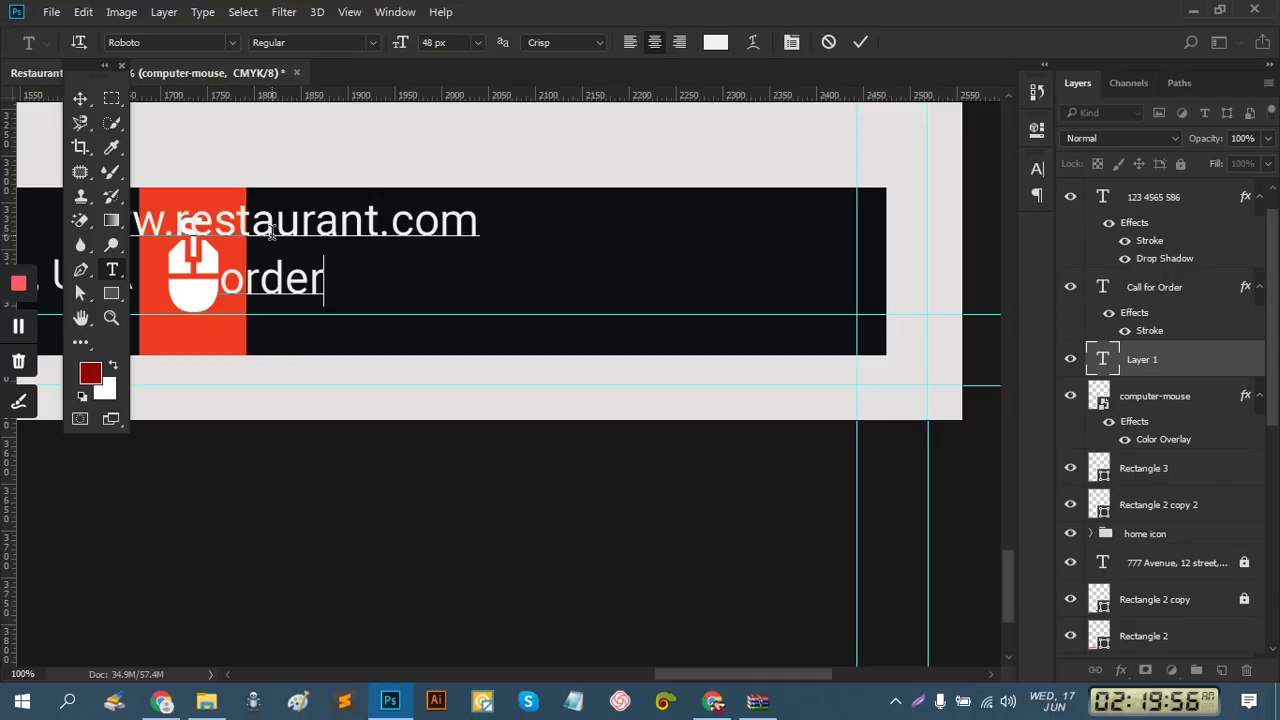
type("@fe")
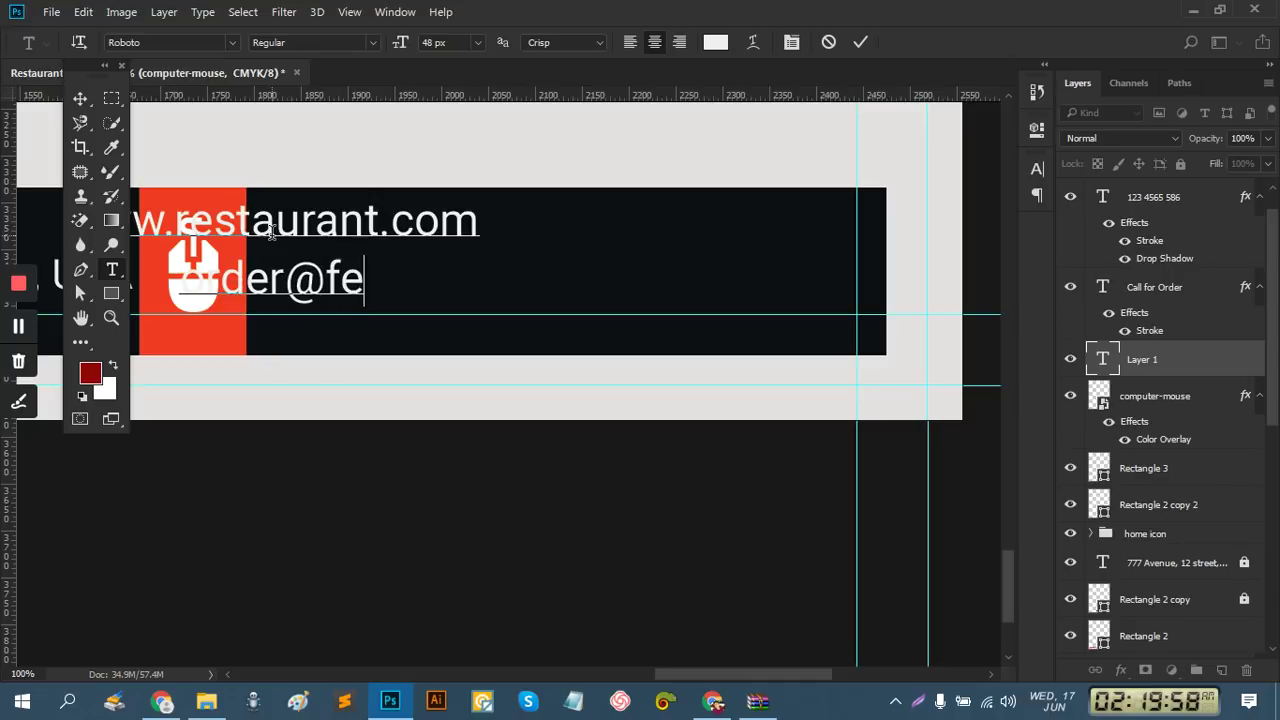
type("stau")
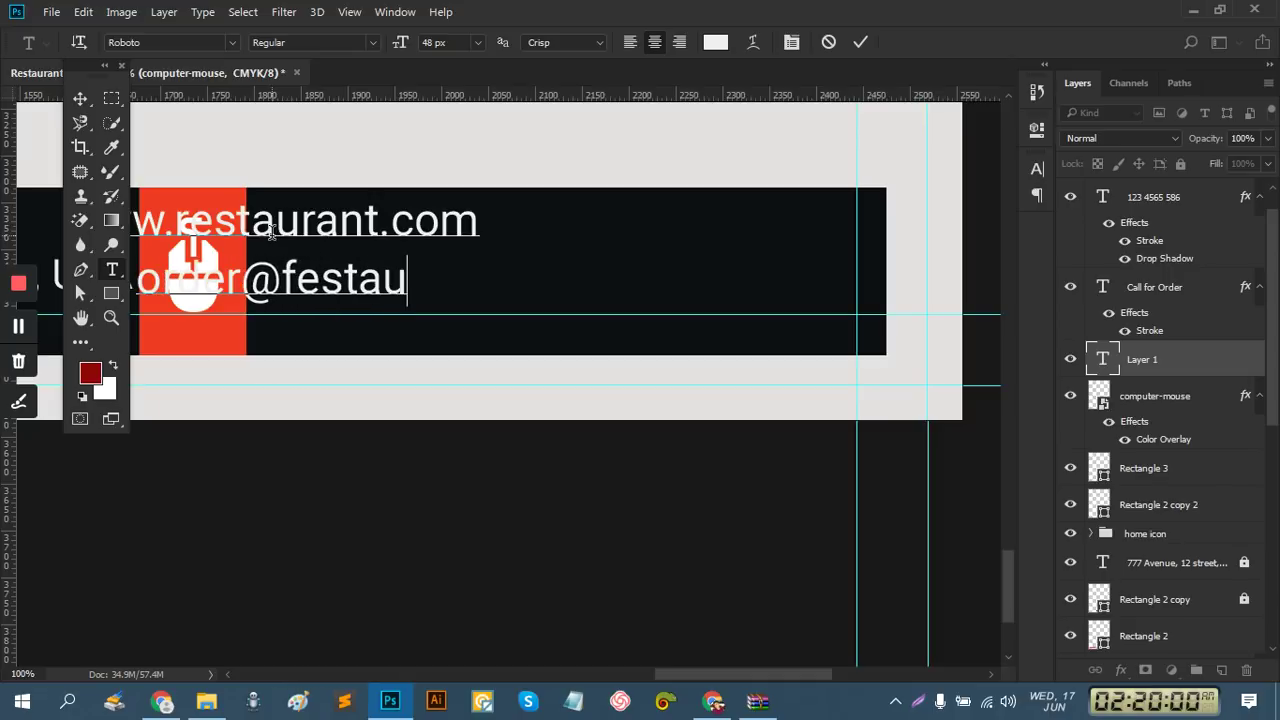
type("rant")
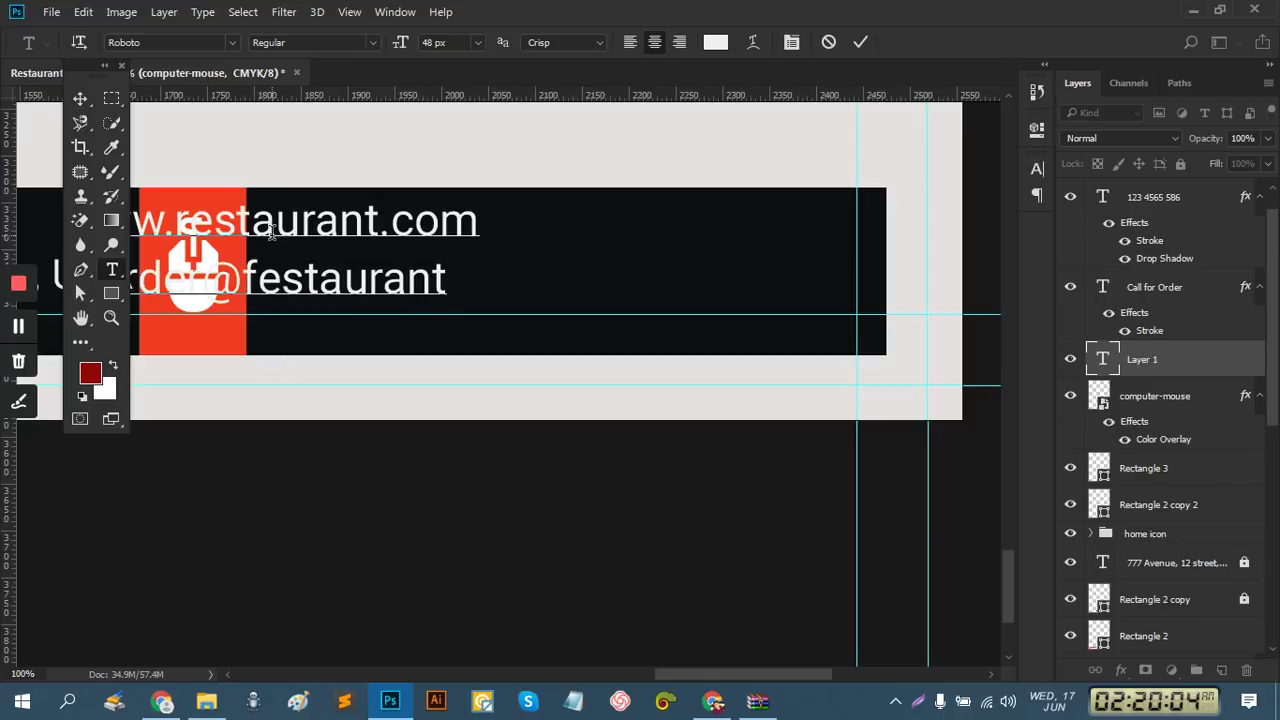
left_click(261, 286)
key("BackSpace")
type("R")
key("BackSpace")
type("r")
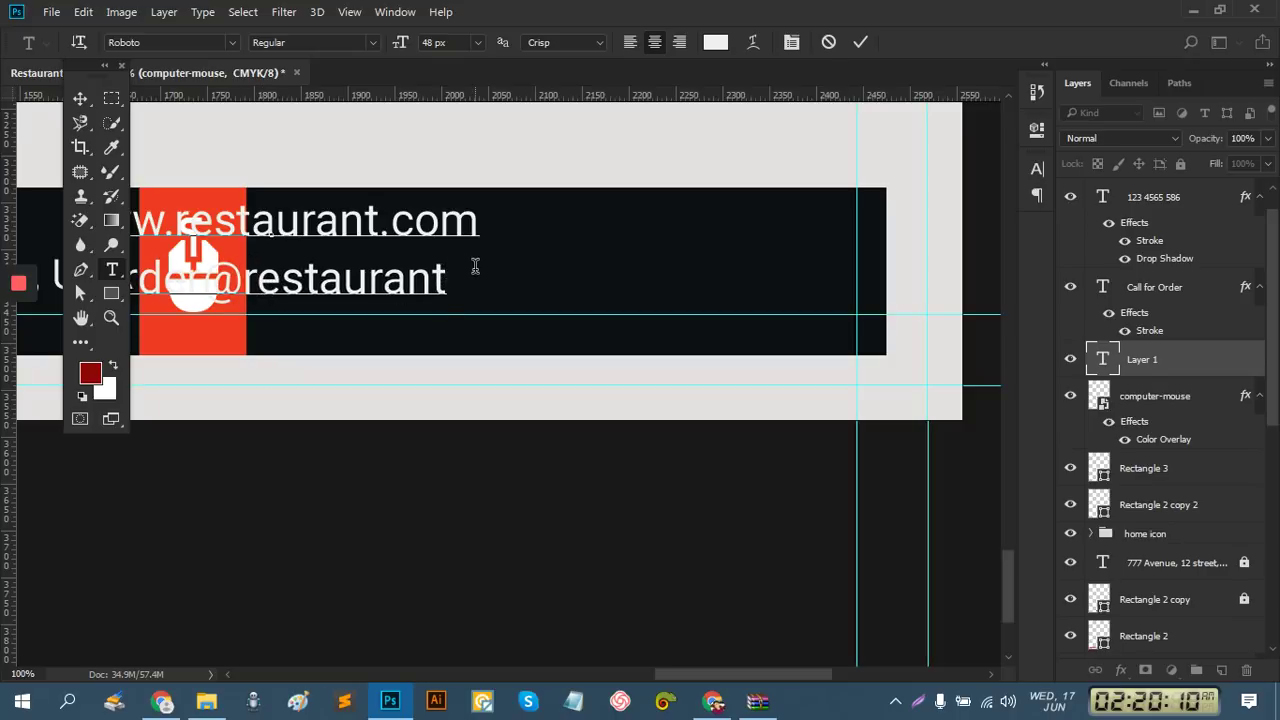
left_click(475, 265)
type(".cm")
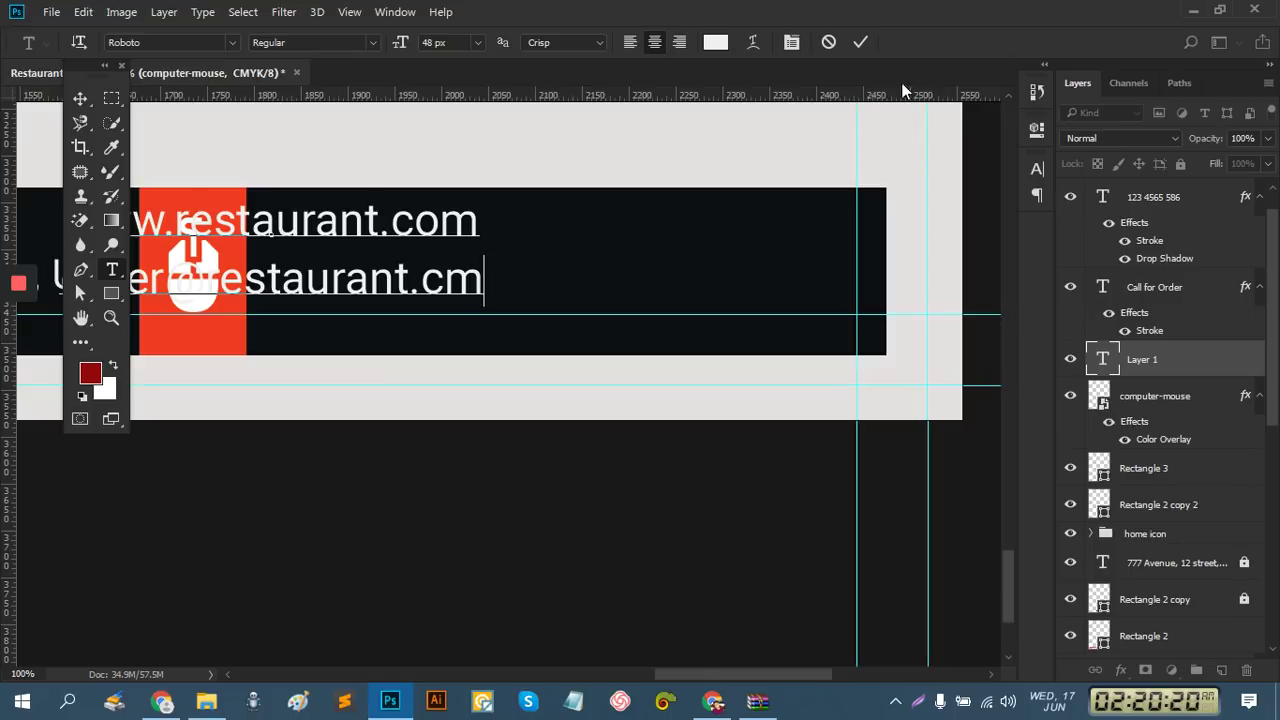
Commit the contact text and shift it right across the dark banner
left_click(865, 41)
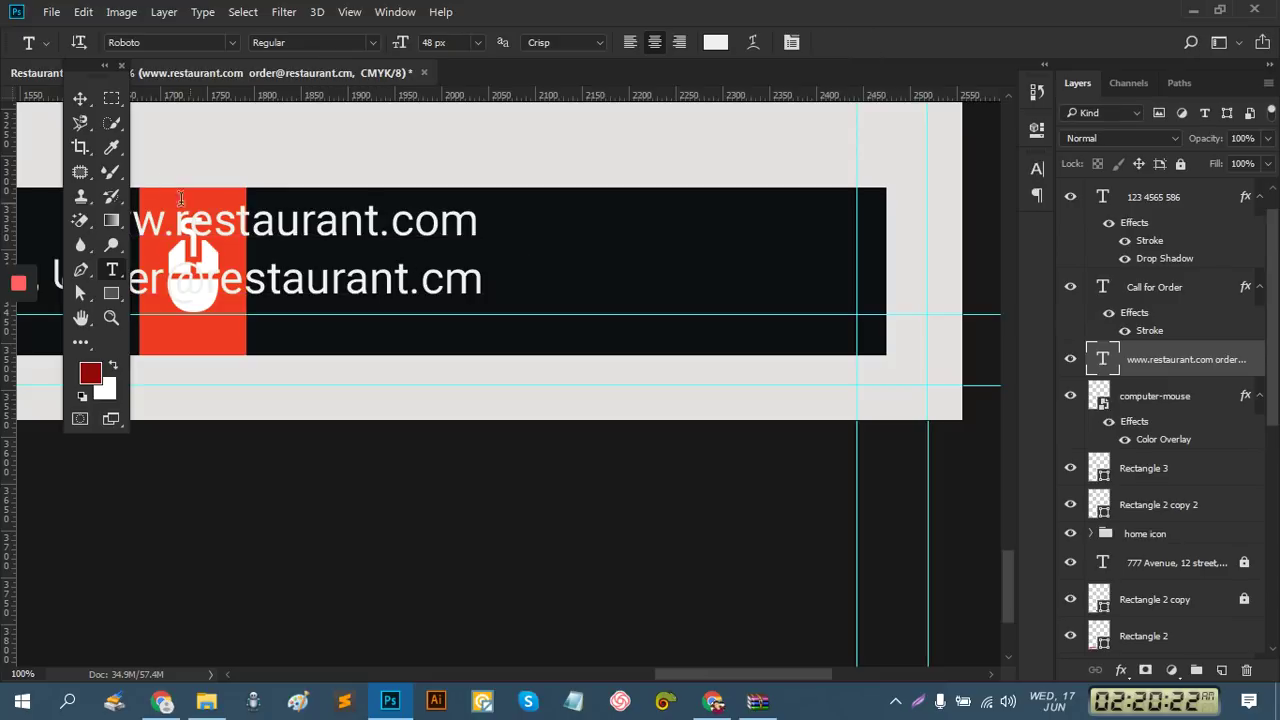
left_click(80, 98)
left_click_drag(327, 226, 524, 241)
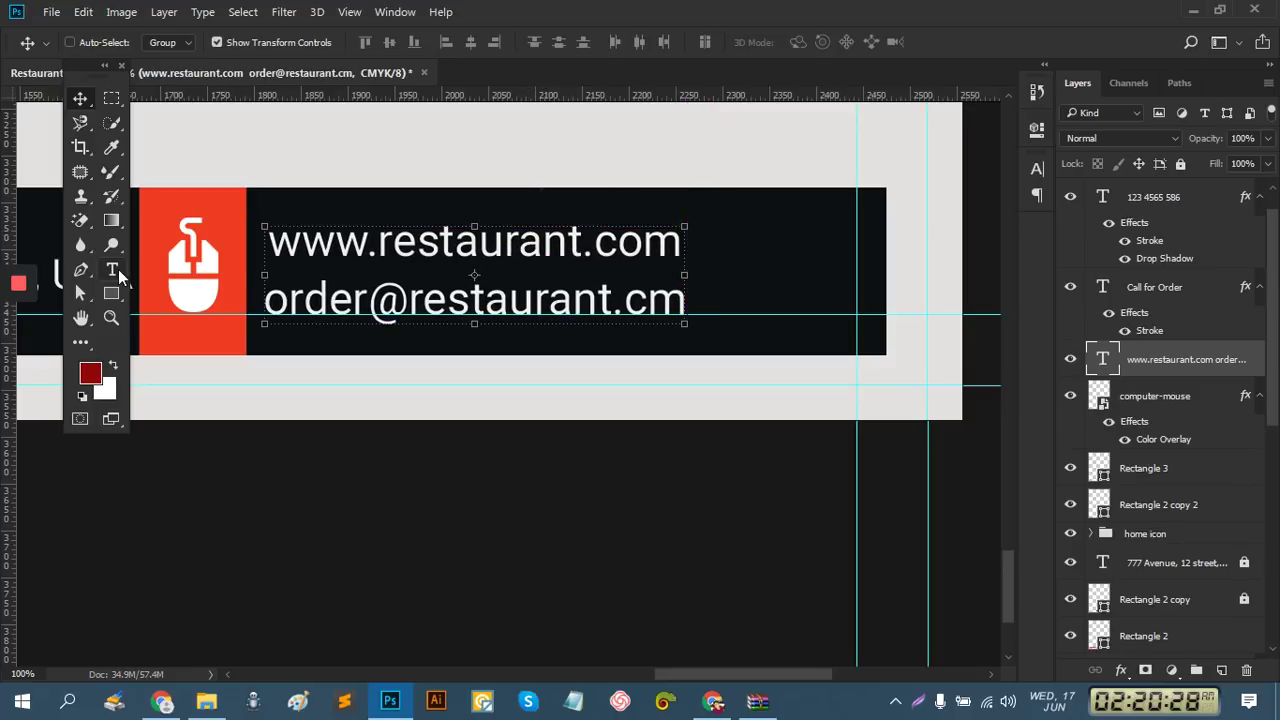
Add the missing 'o' so the e-mail ends in .com, then centre the text in the banner
left_click(112, 270)
left_click(646, 298)
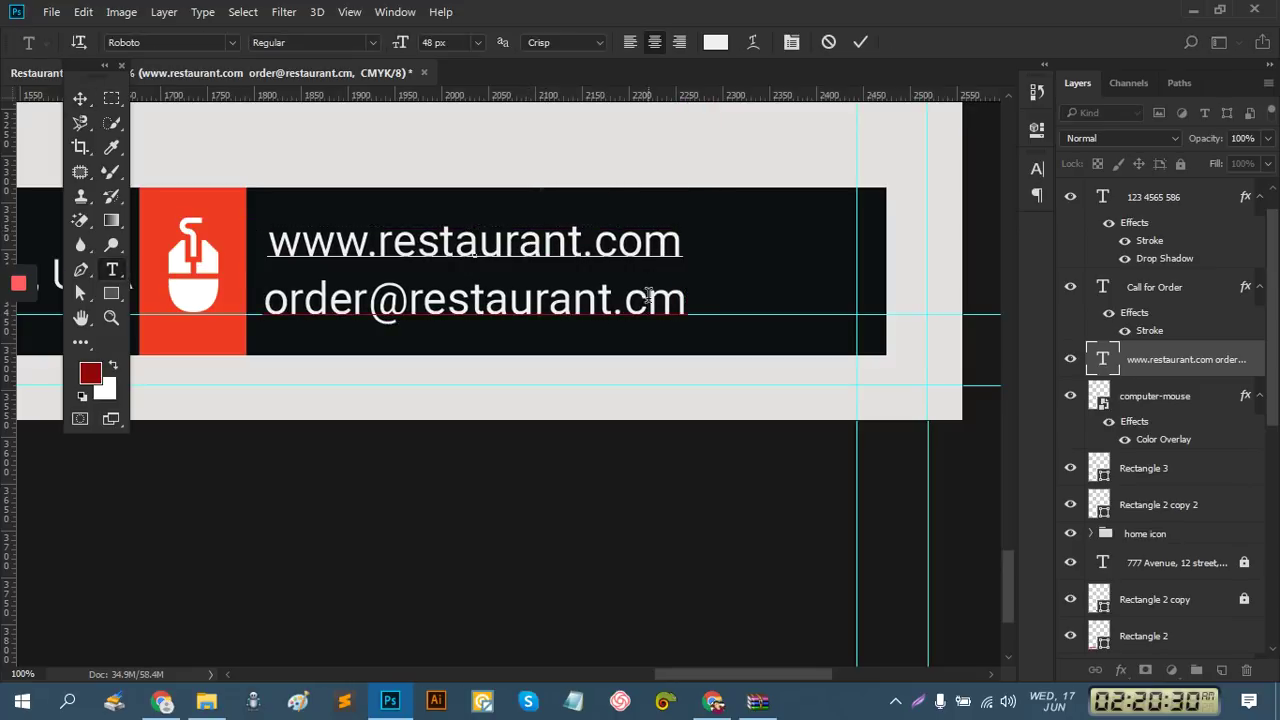
type("o")
left_click(860, 42)
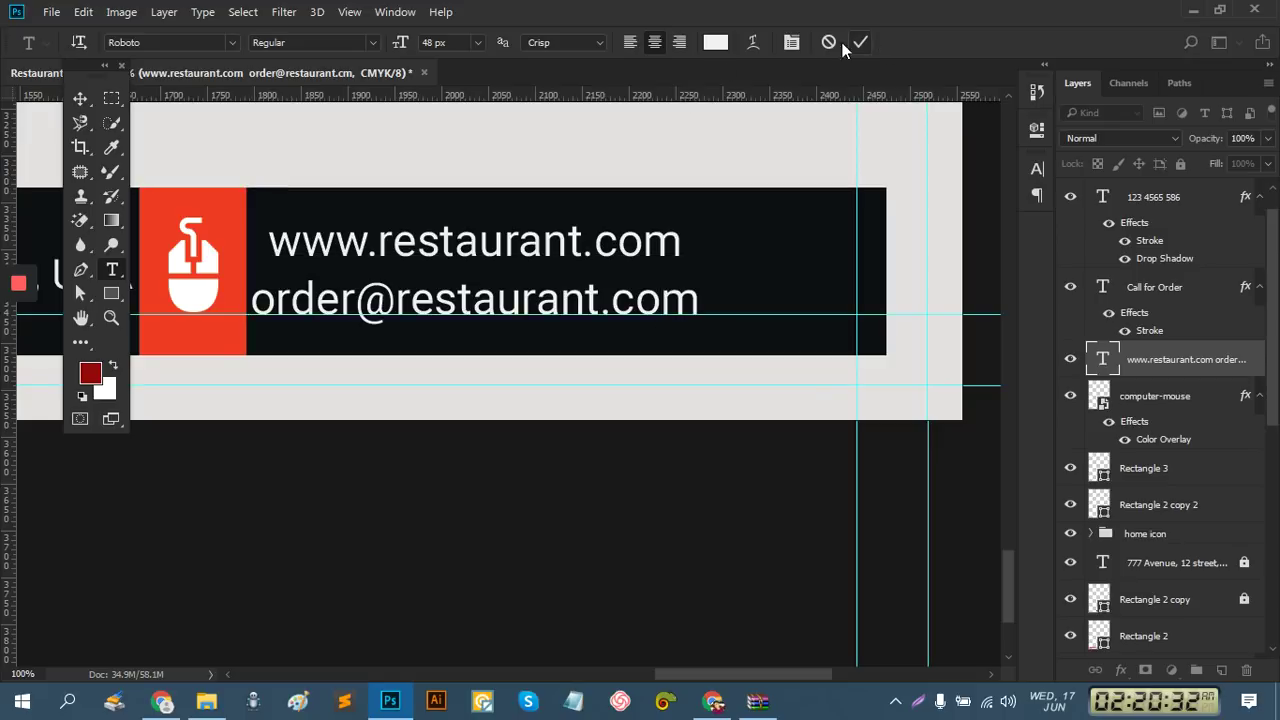
left_click(79, 98)
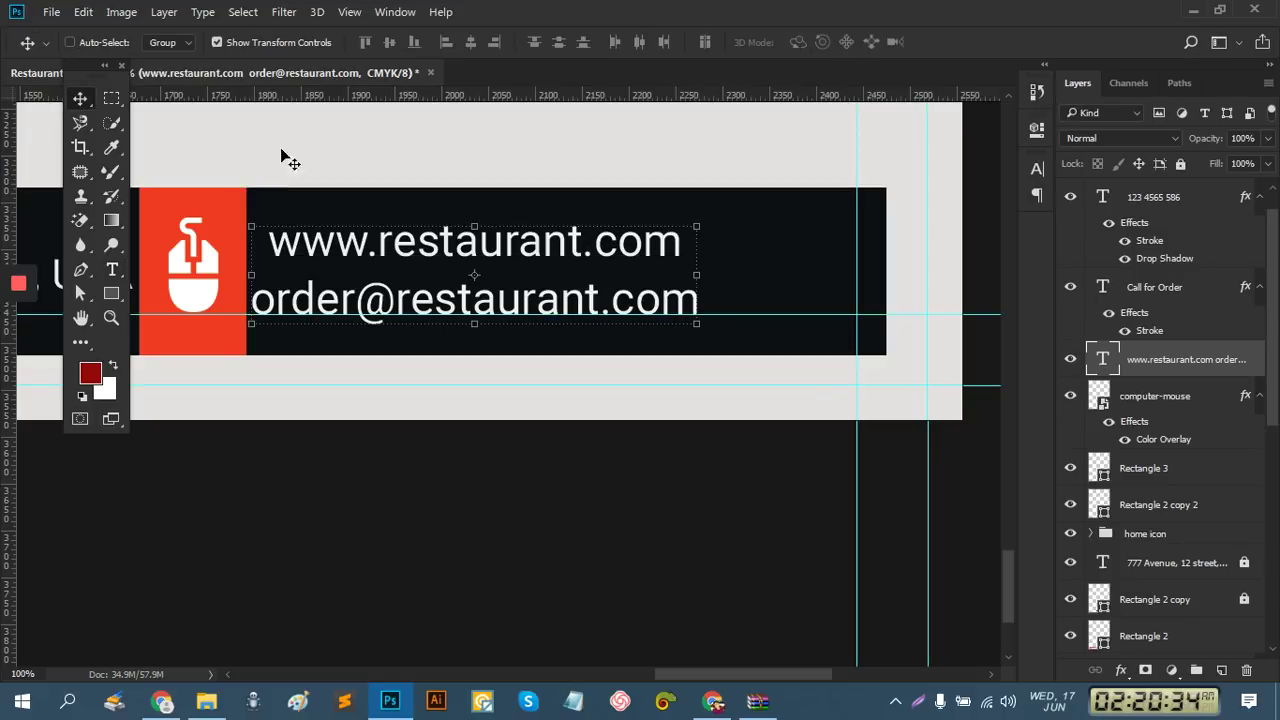
left_click_drag(569, 243, 630, 244)
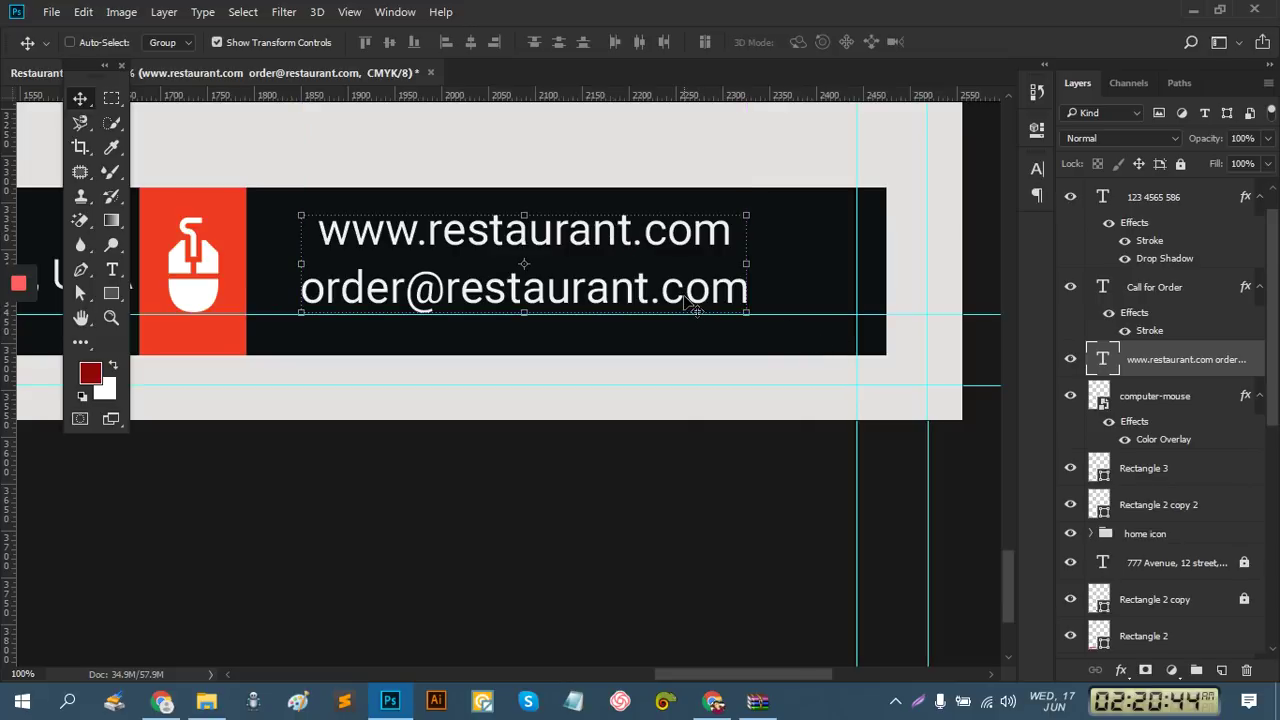
Zoom out to 16.67% so the whole flyer is visible
left_click(568, 287, "ctrl+alt")
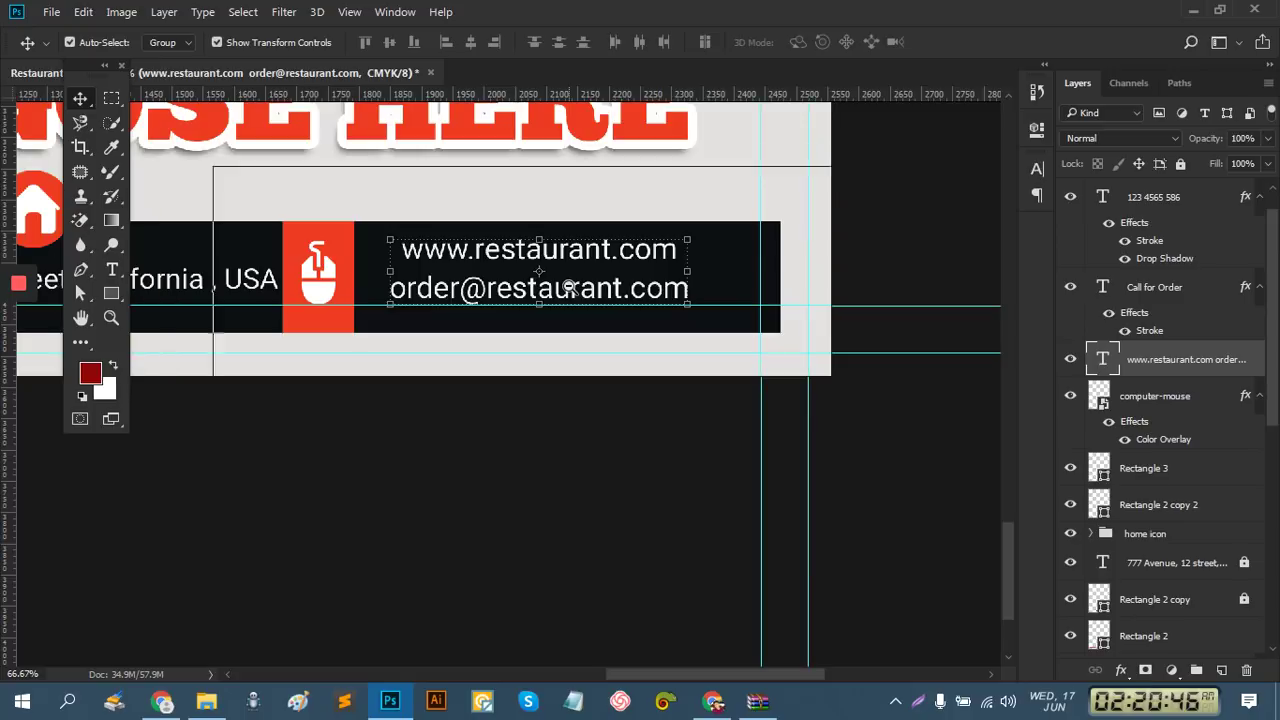
left_click(568, 287, "ctrl+alt")
left_click(568, 287, "ctrl+alt")
left_click(328, 263, "ctrl+alt")
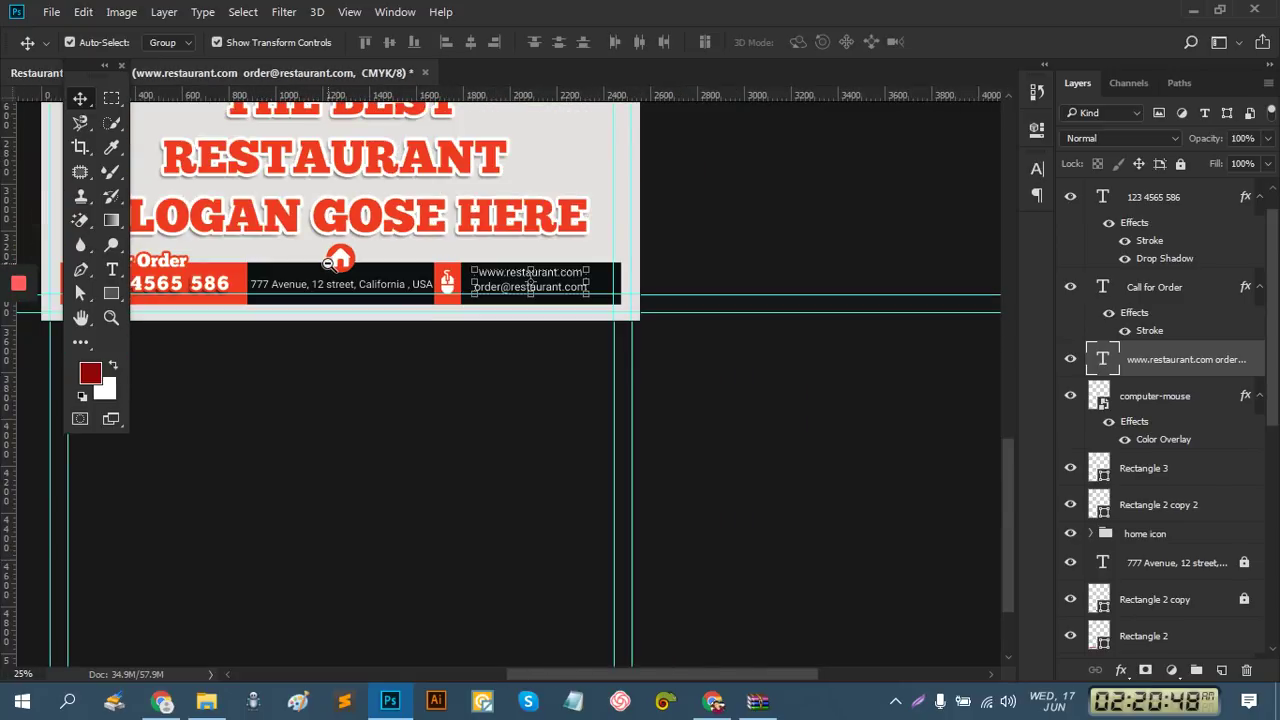
left_click(328, 263, "ctrl+alt")
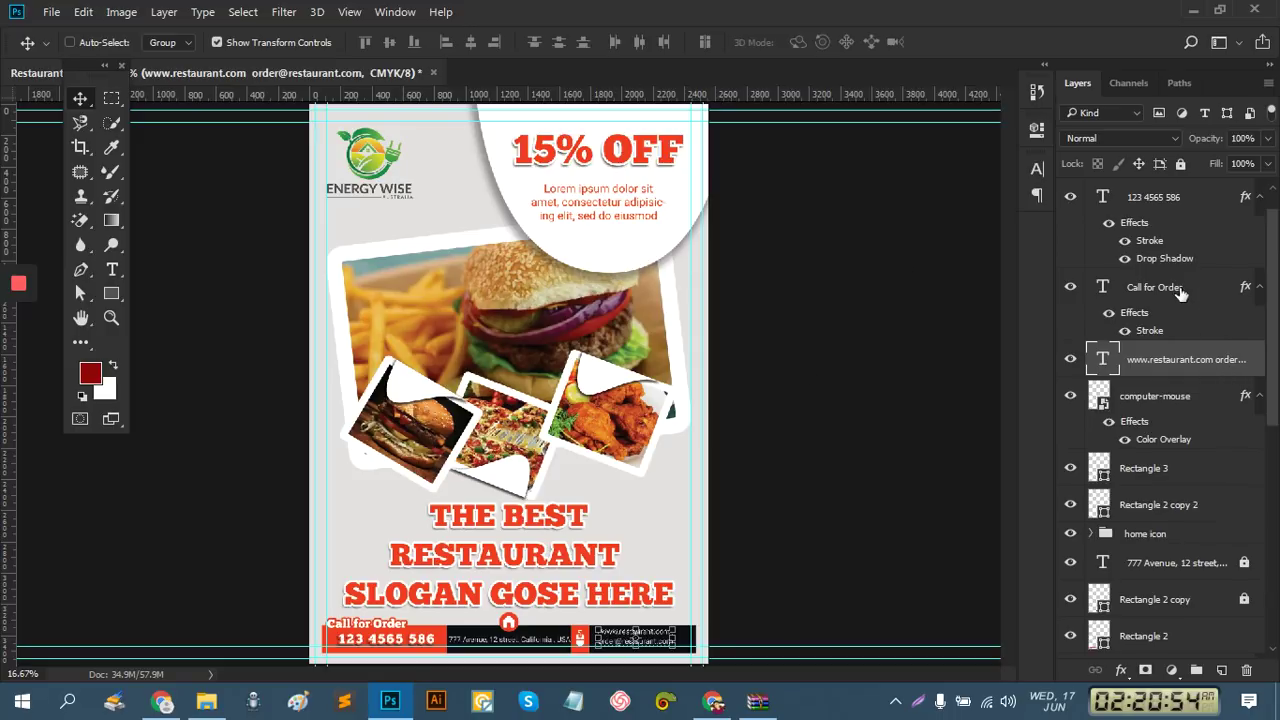
Hide the Shape 1 layer and select the bg layer
scroll(1190, 360, "up", 1)
left_click(1142, 444)
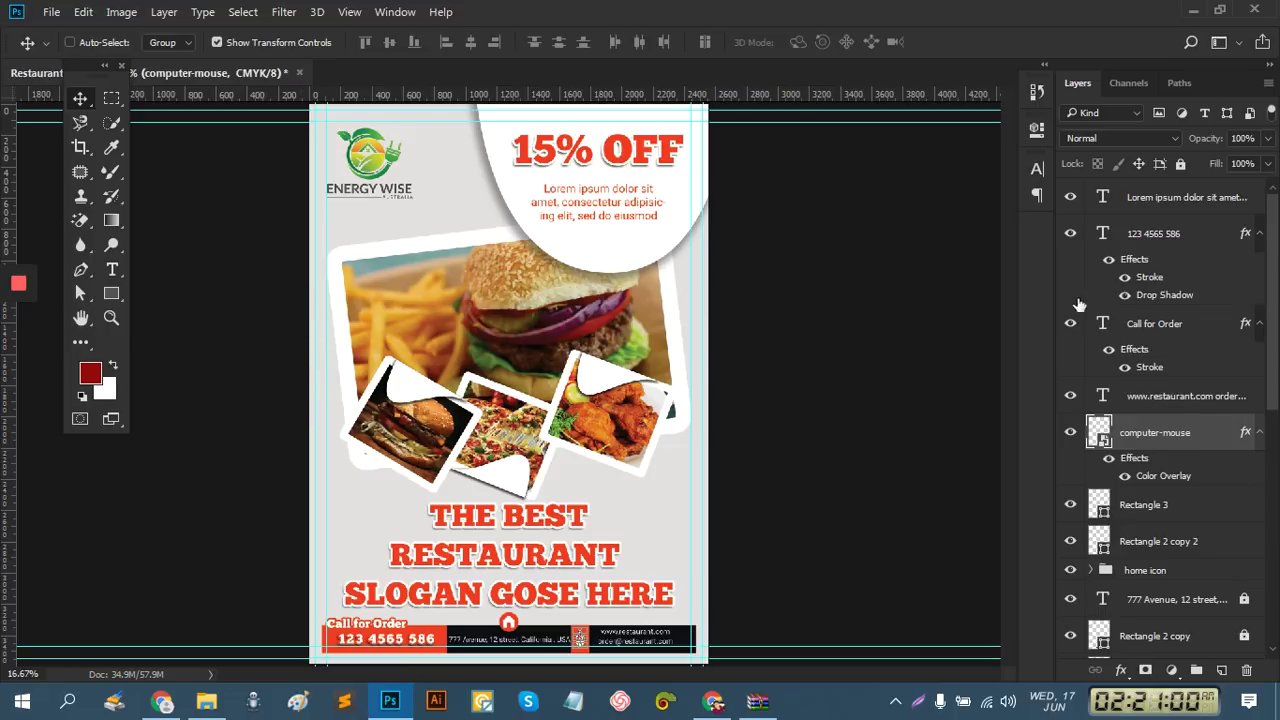
scroll(1148, 604, "down", 12)
scroll(1148, 604, "down", 3)
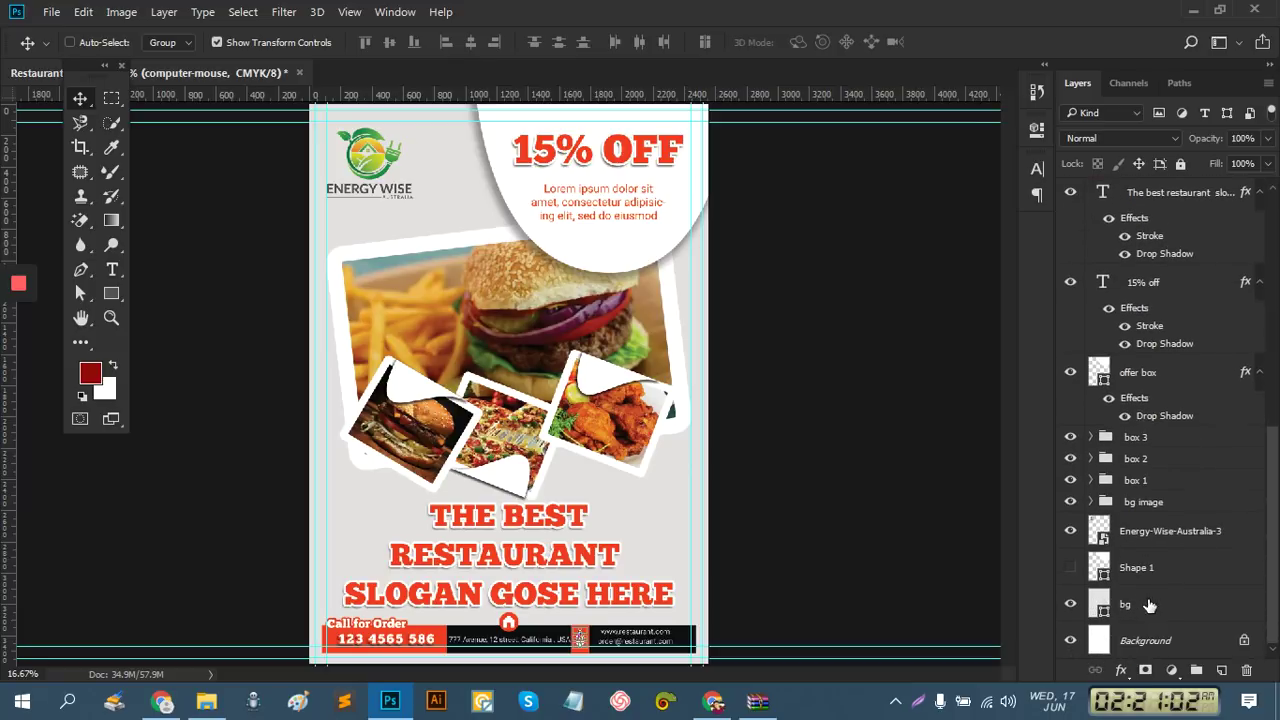
left_click(1150, 570)
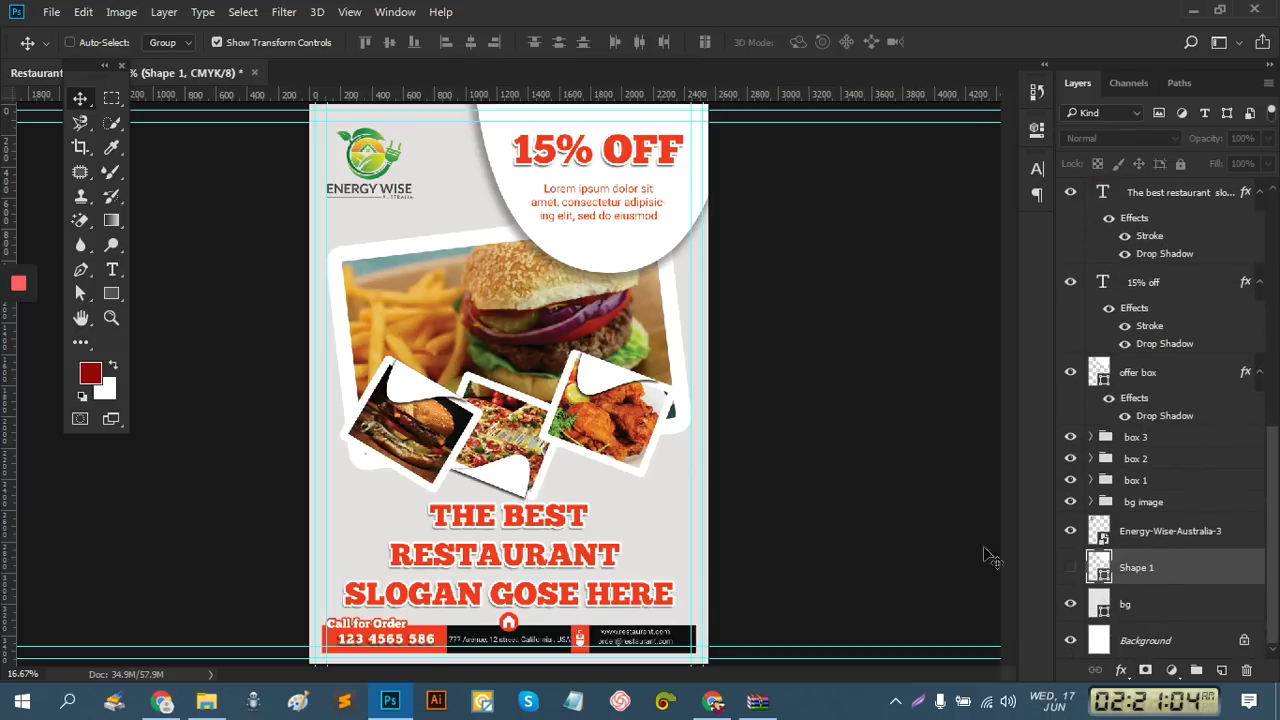
left_click(1070, 569)
left_click(1155, 536)
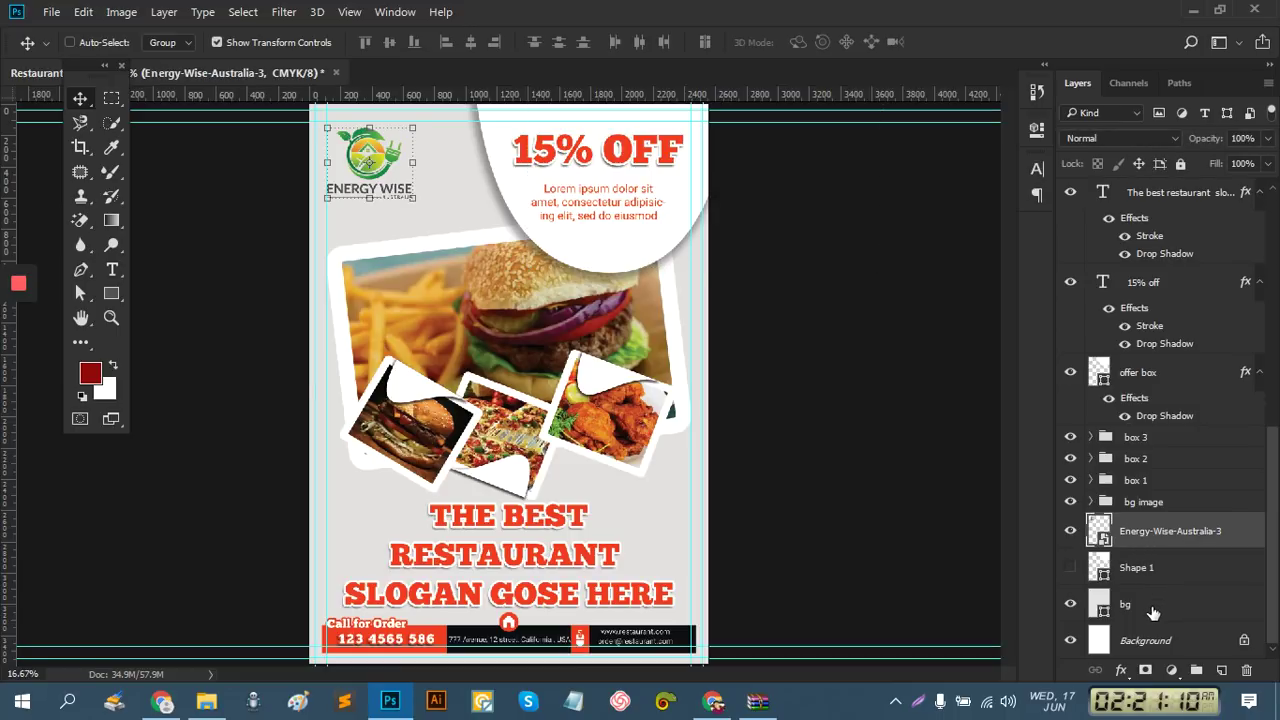
left_click(1150, 610)
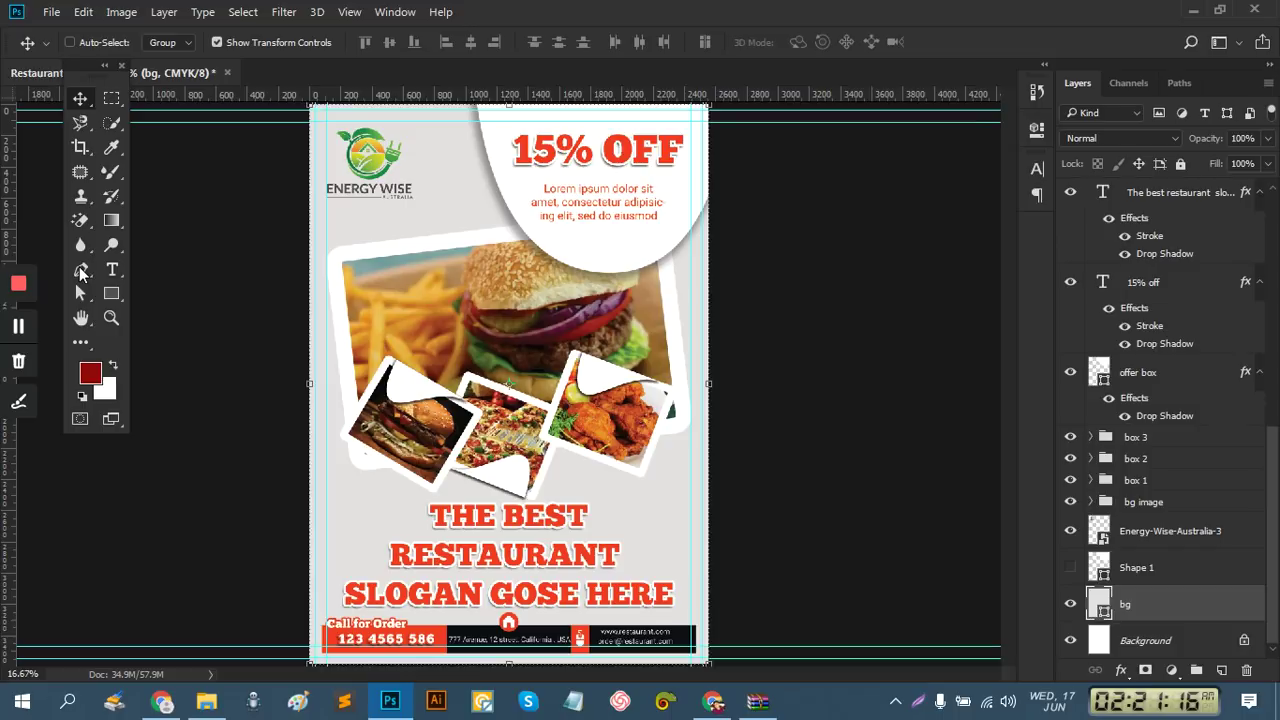
Draw a closed four-point curved shape with the Pen tool in Shape mode across the flyer
left_click_drag(93, 67, 117, 66)
left_click(105, 272)
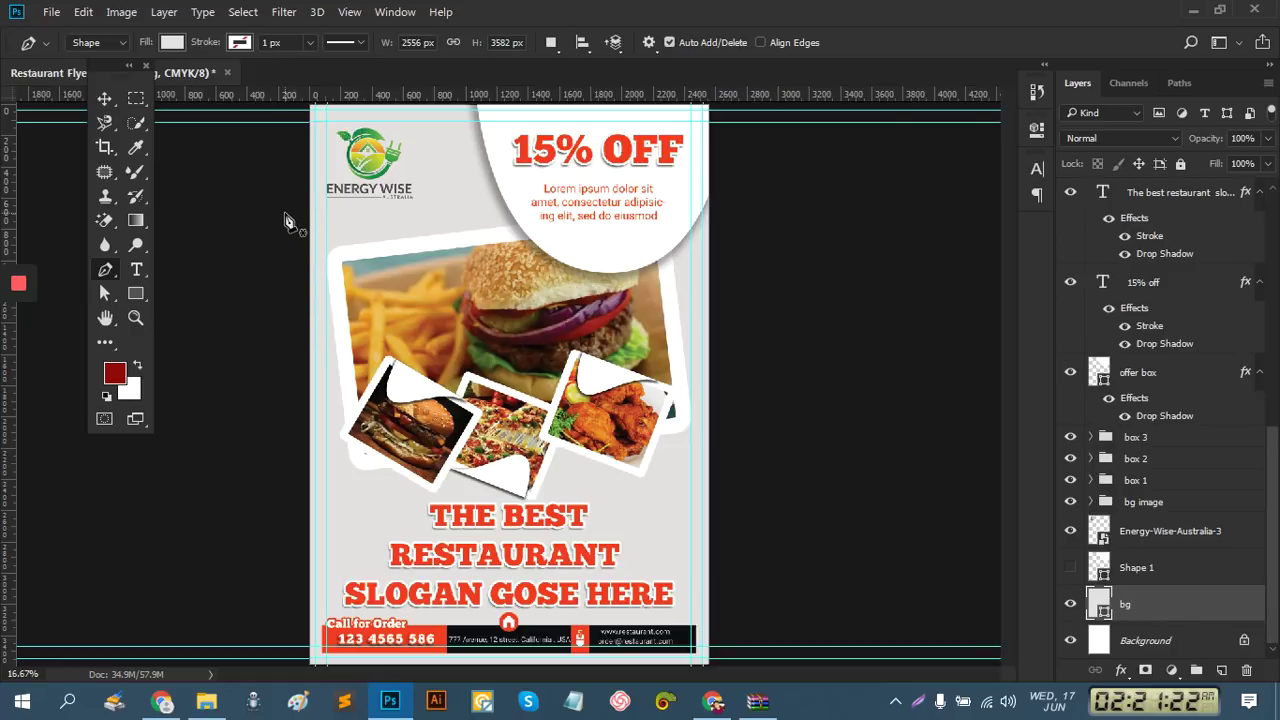
left_click(285, 212)
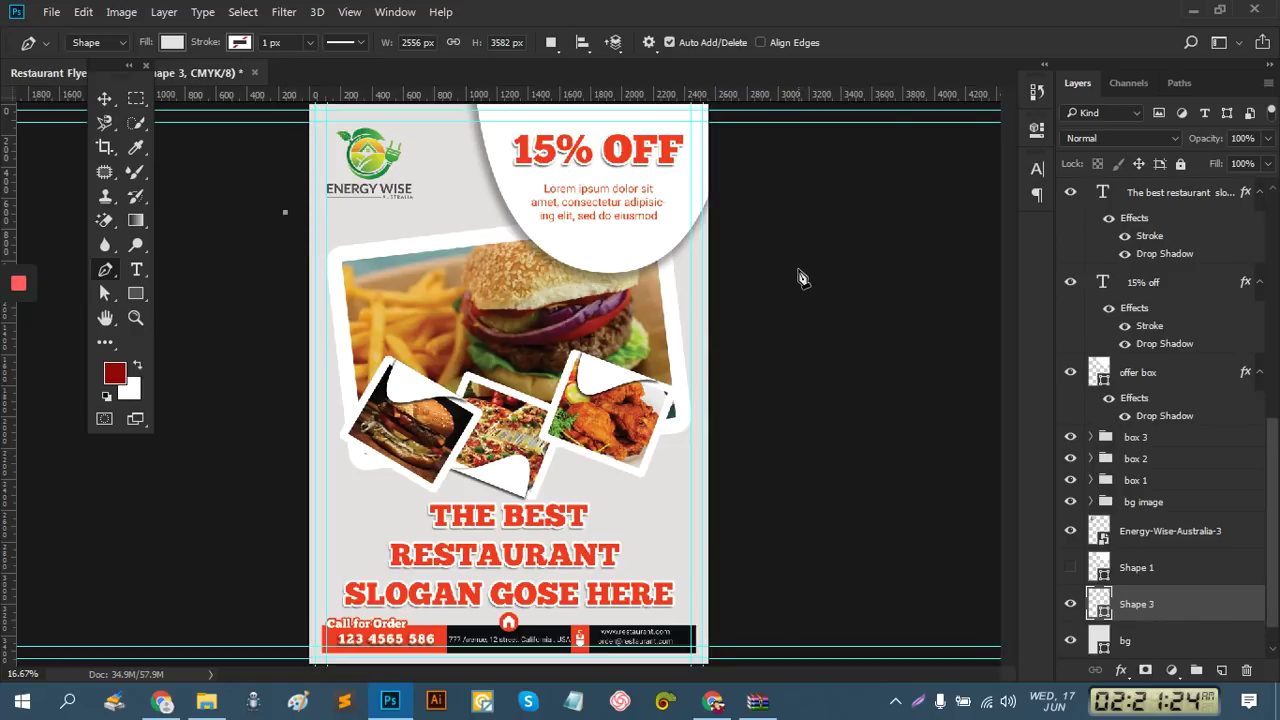
left_click_drag(823, 346, 1162, 258)
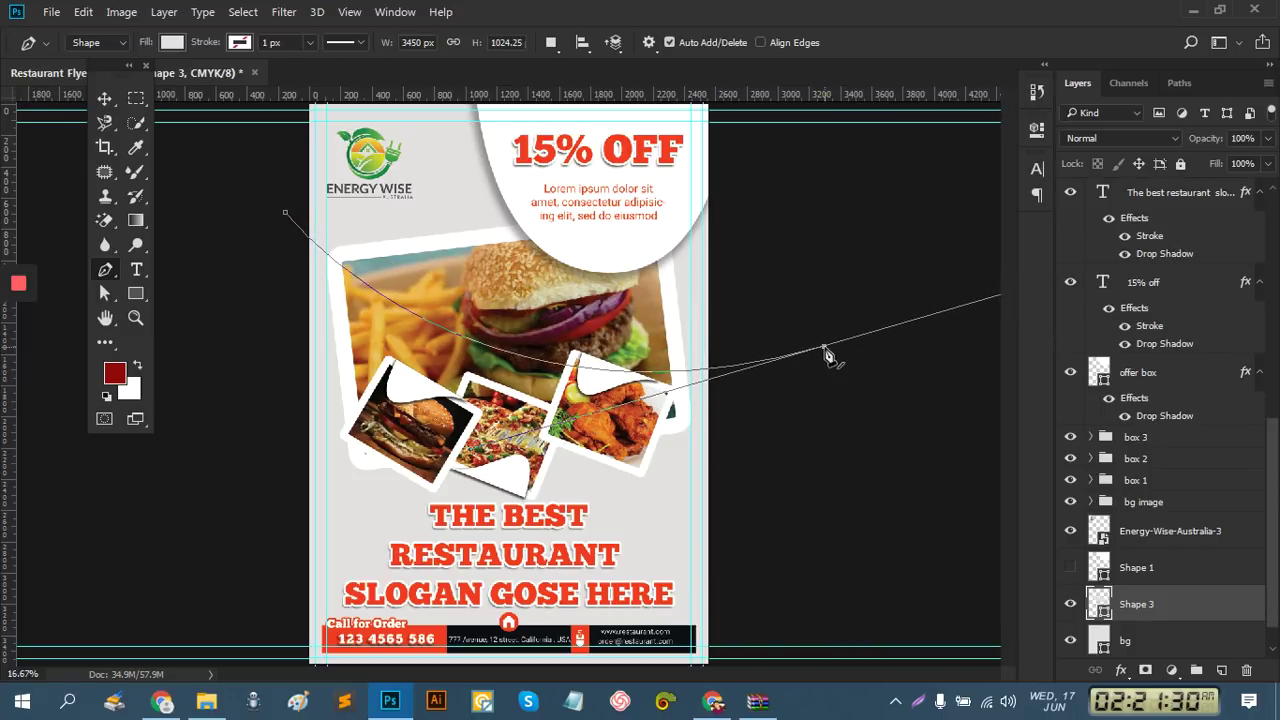
left_click(824, 347)
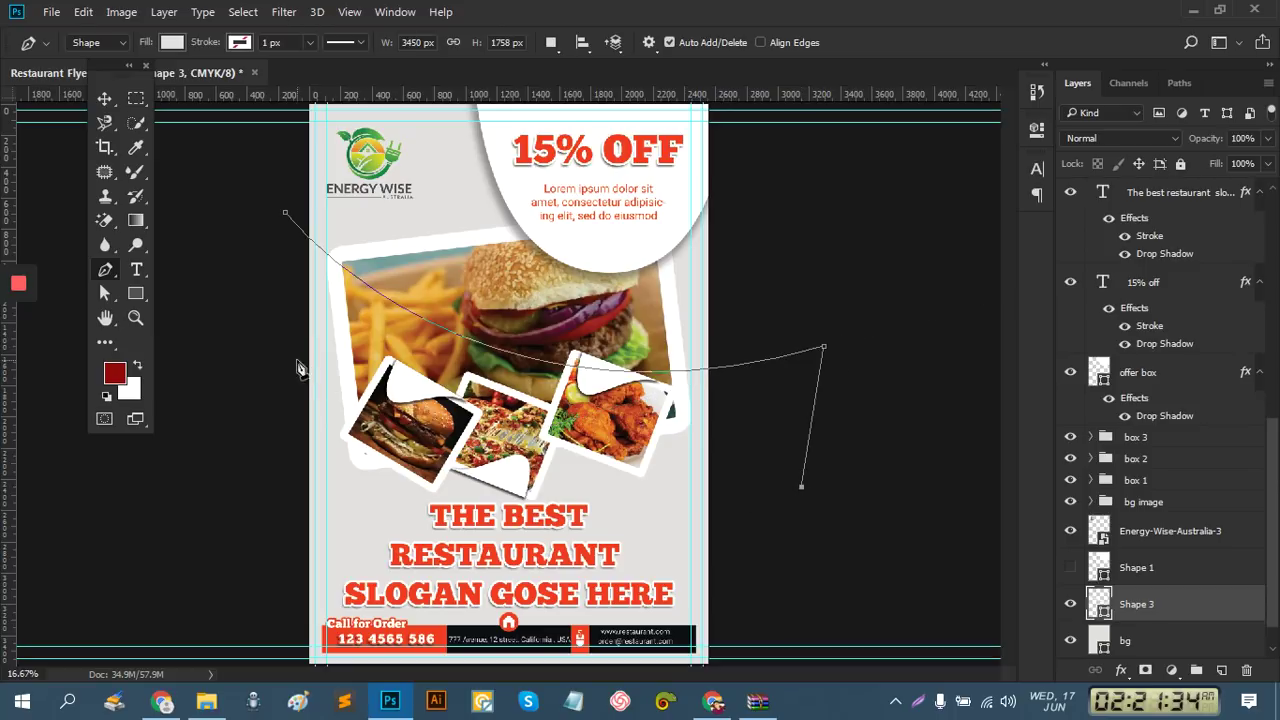
left_click_drag(261, 471, 6, 662)
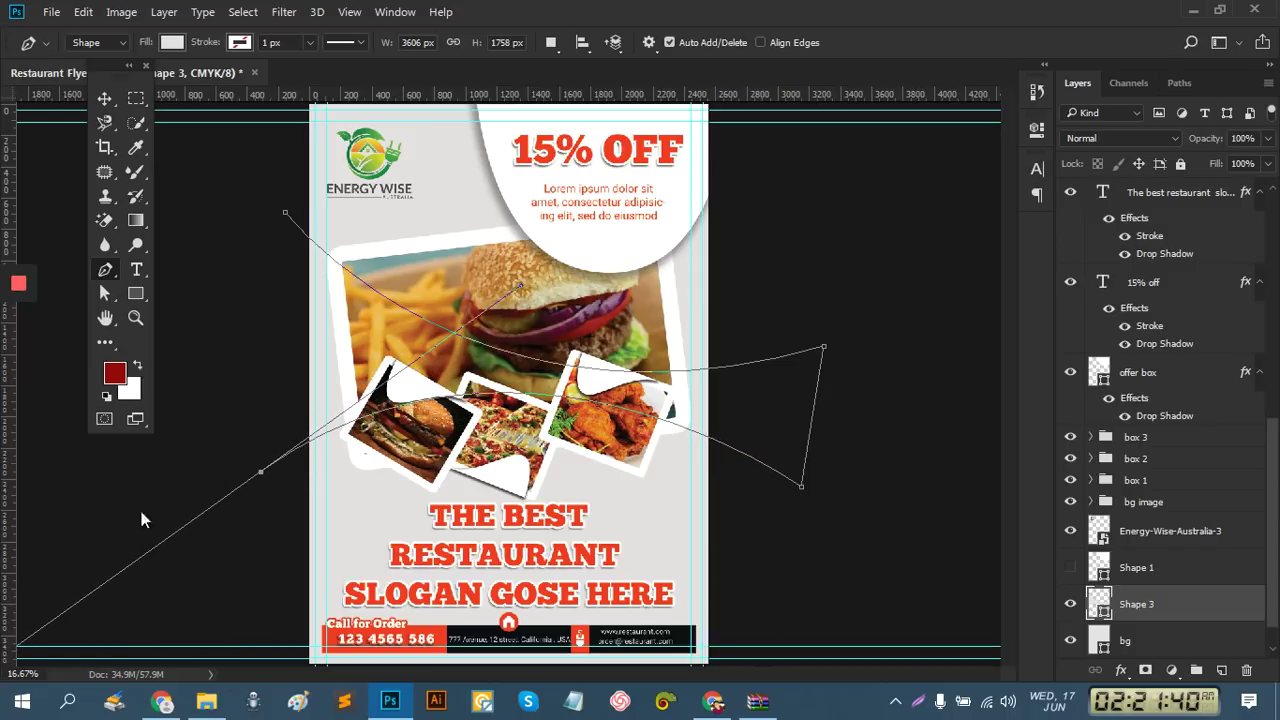
left_click(261, 471)
left_click(285, 215)
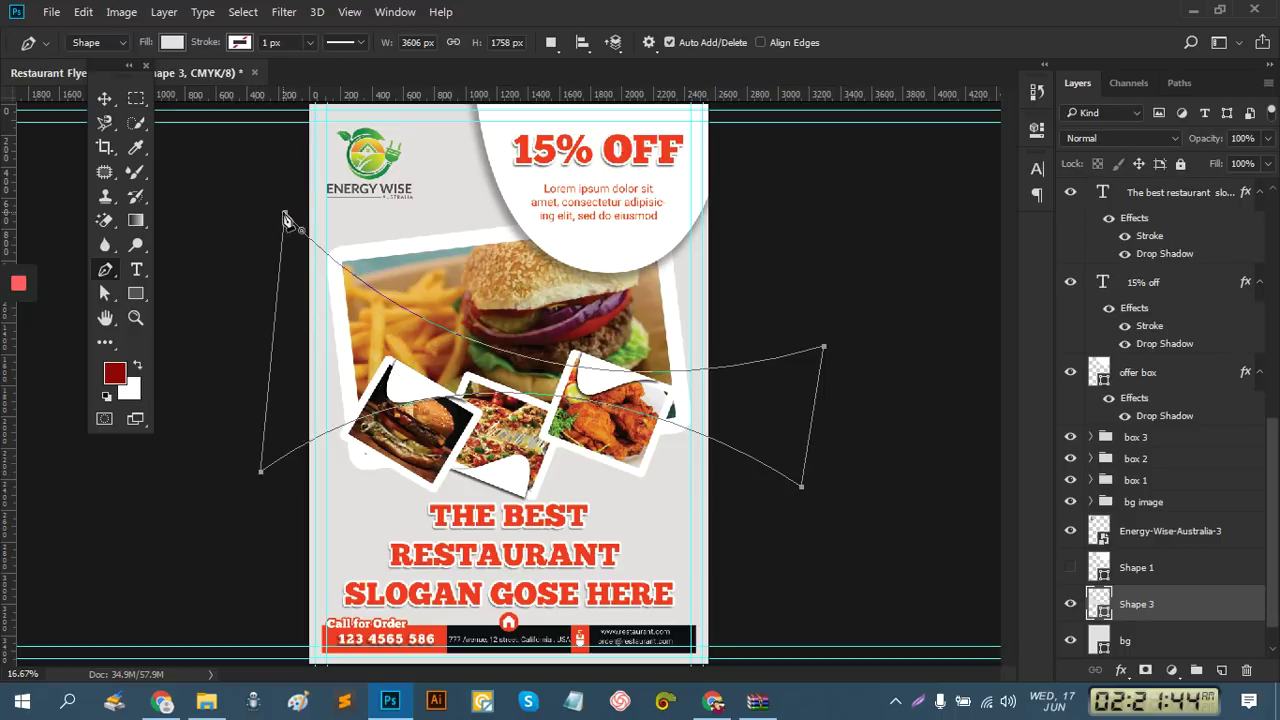
Set the new Shape 3's fill to dark grey #181818
double_click(1104, 616)
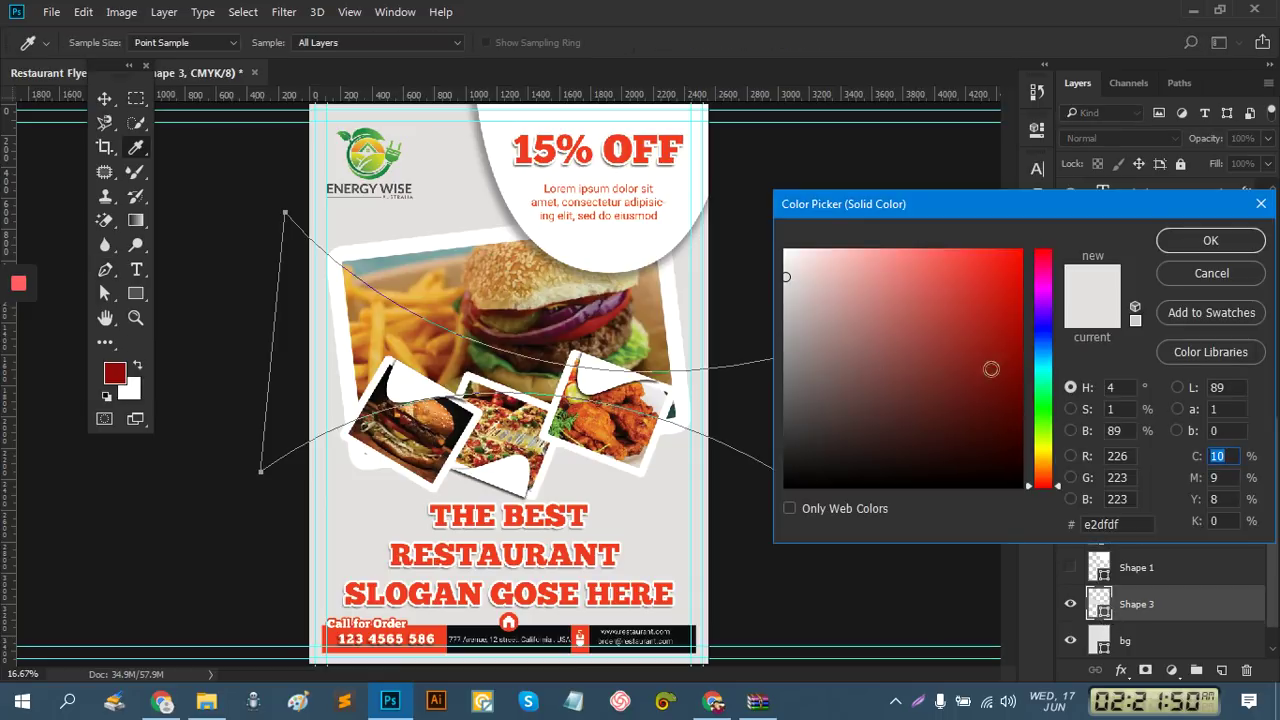
left_click(786, 465)
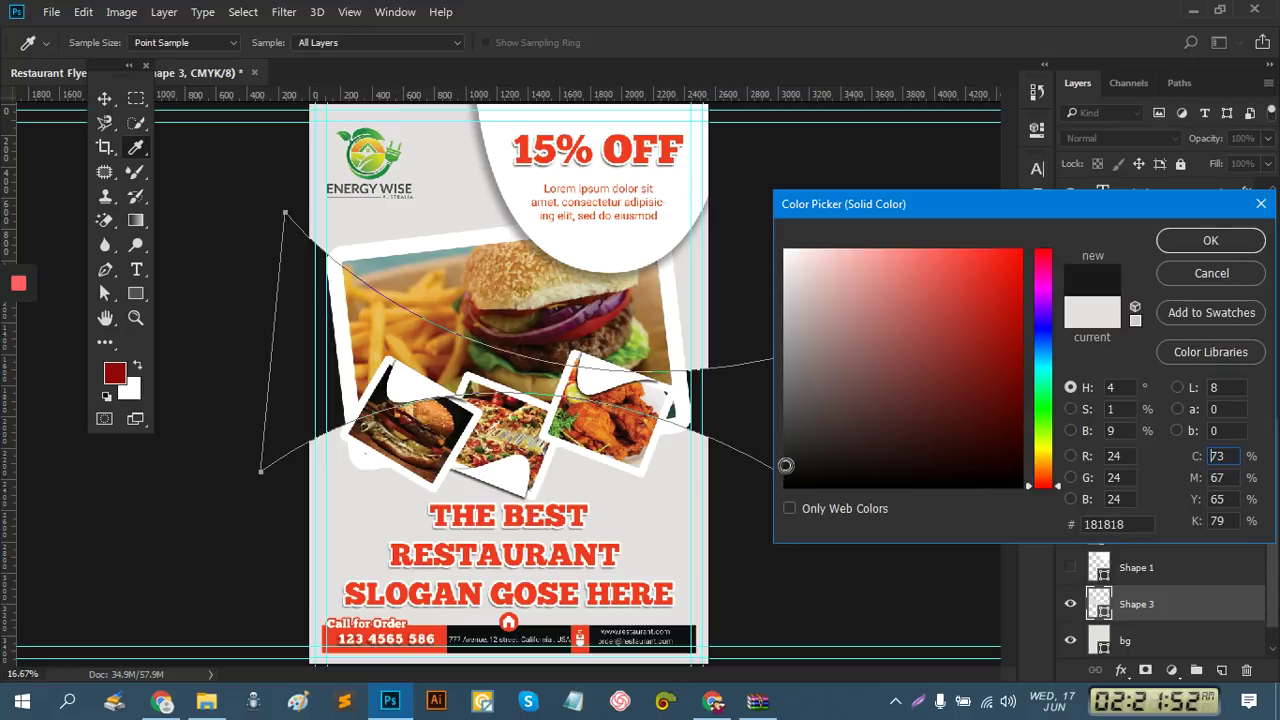
left_click(1211, 241)
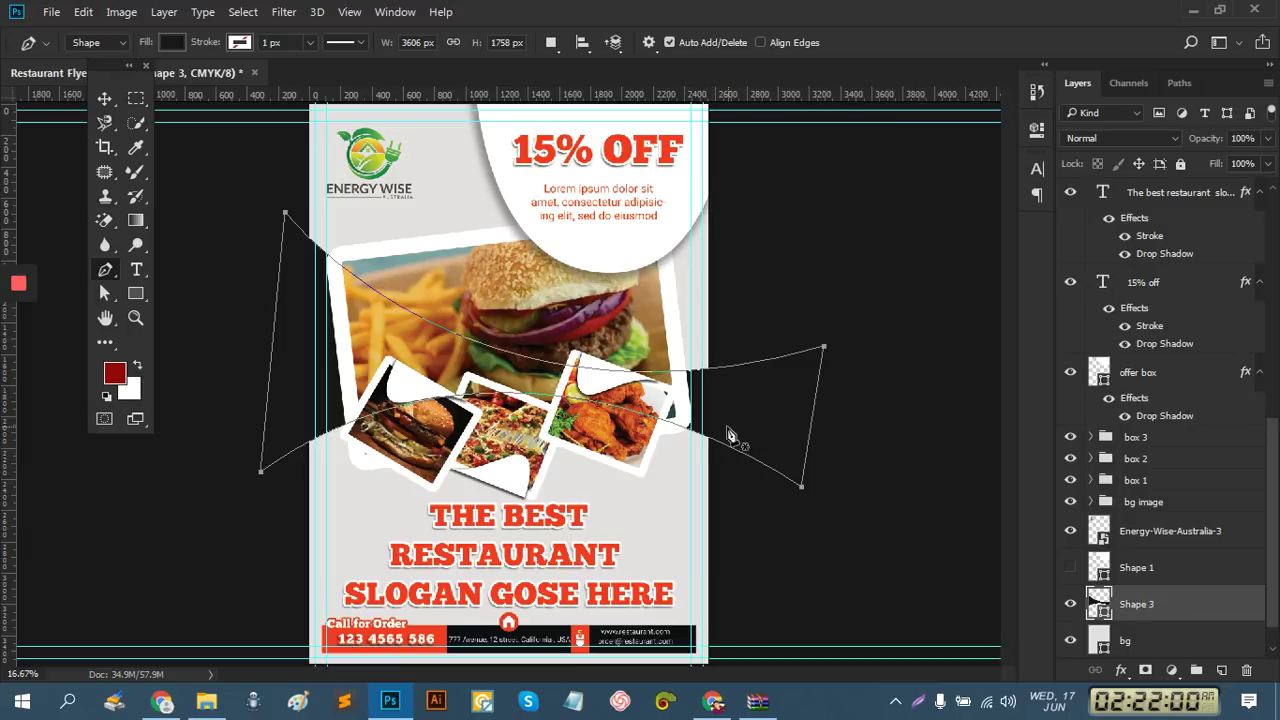
Duplicate the curved shape, moving it down and rotating the copy to about 154°
left_click(104, 98)
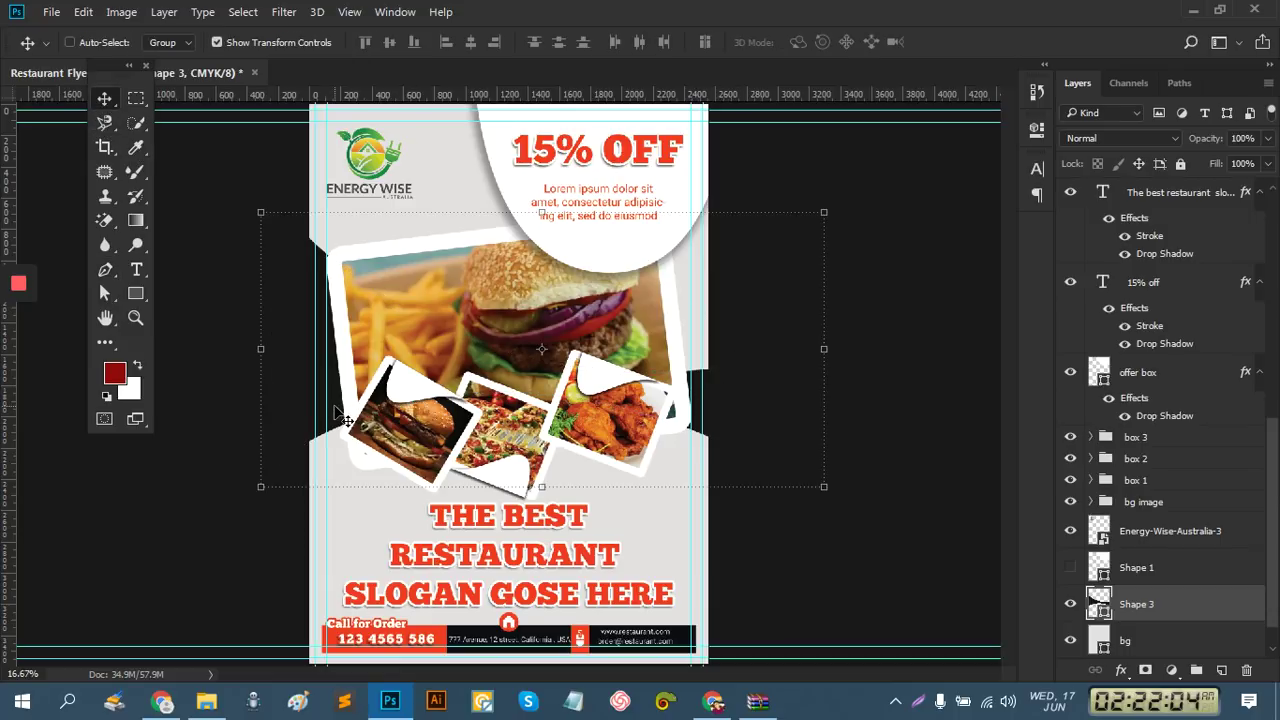
left_click_drag(340, 420, 322, 495)
key("ctrl+t")
left_click_drag(443, 660, 289, 470)
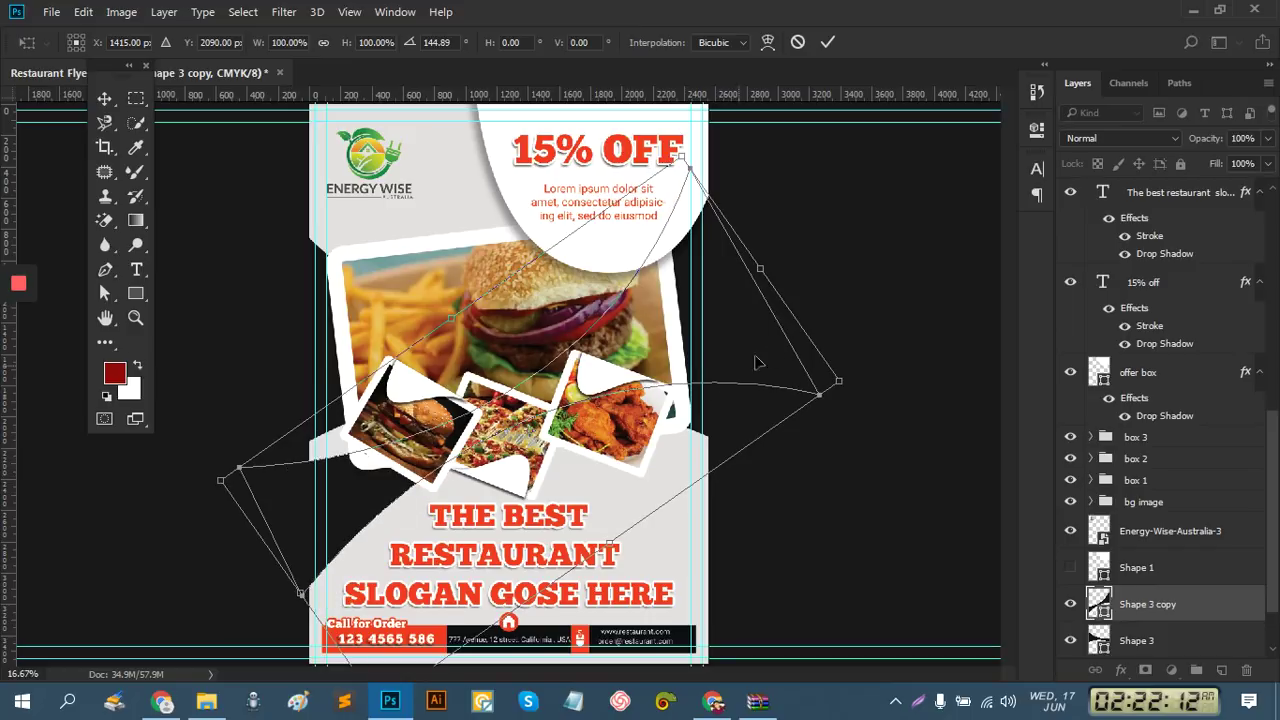
left_click_drag(743, 357, 728, 320)
left_click_drag(836, 360, 830, 408)
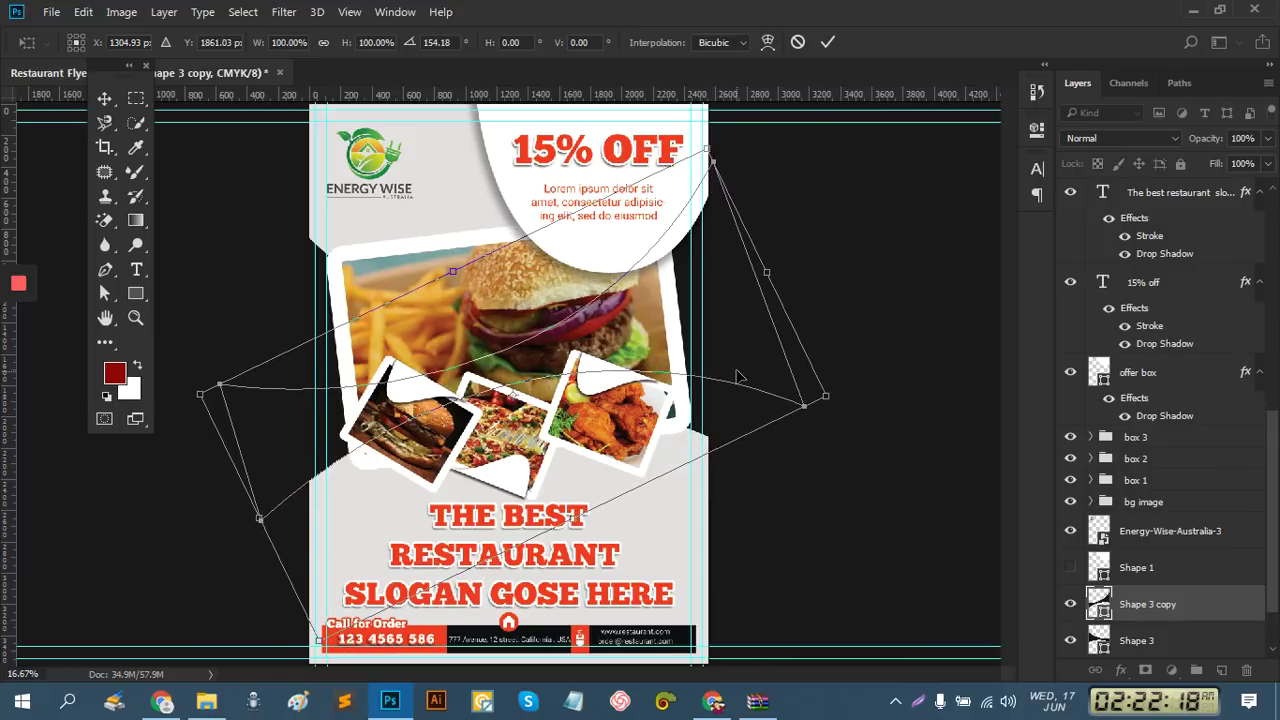
left_click(827, 42)
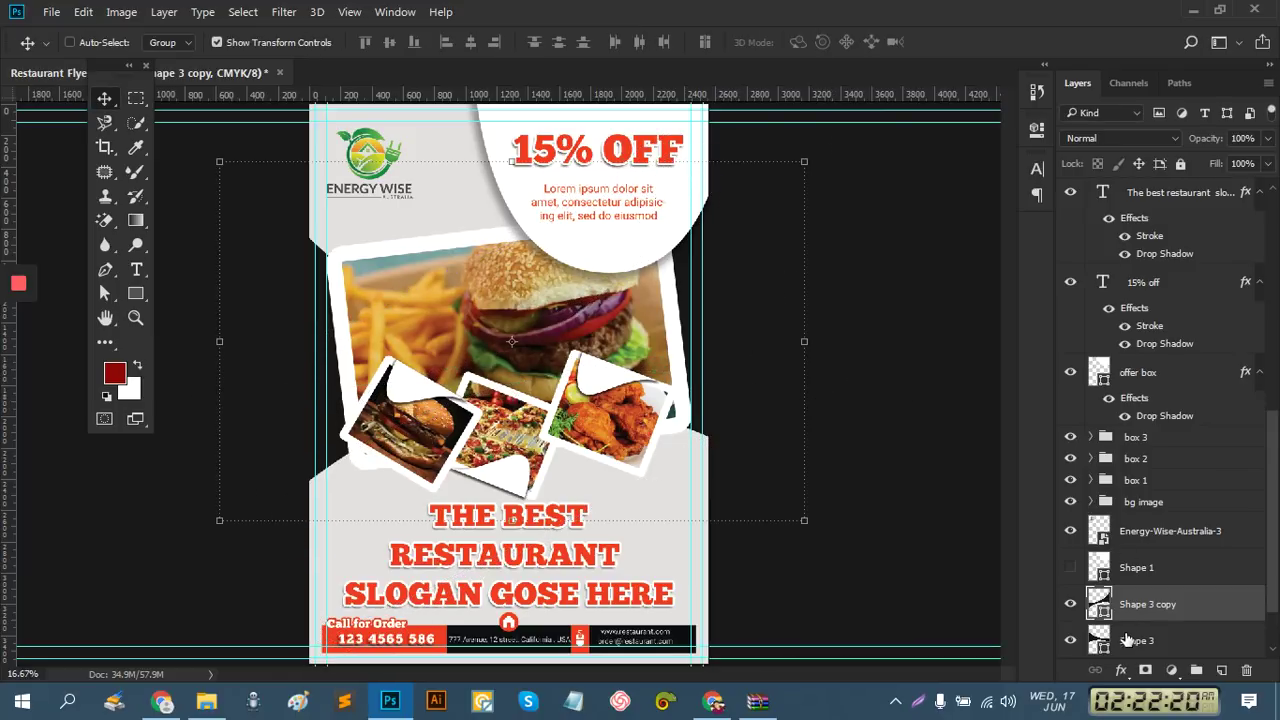
Fill Shape 3 copy with the red #ef3c24 sampled from the 15% OFF text
double_click(1100, 605)
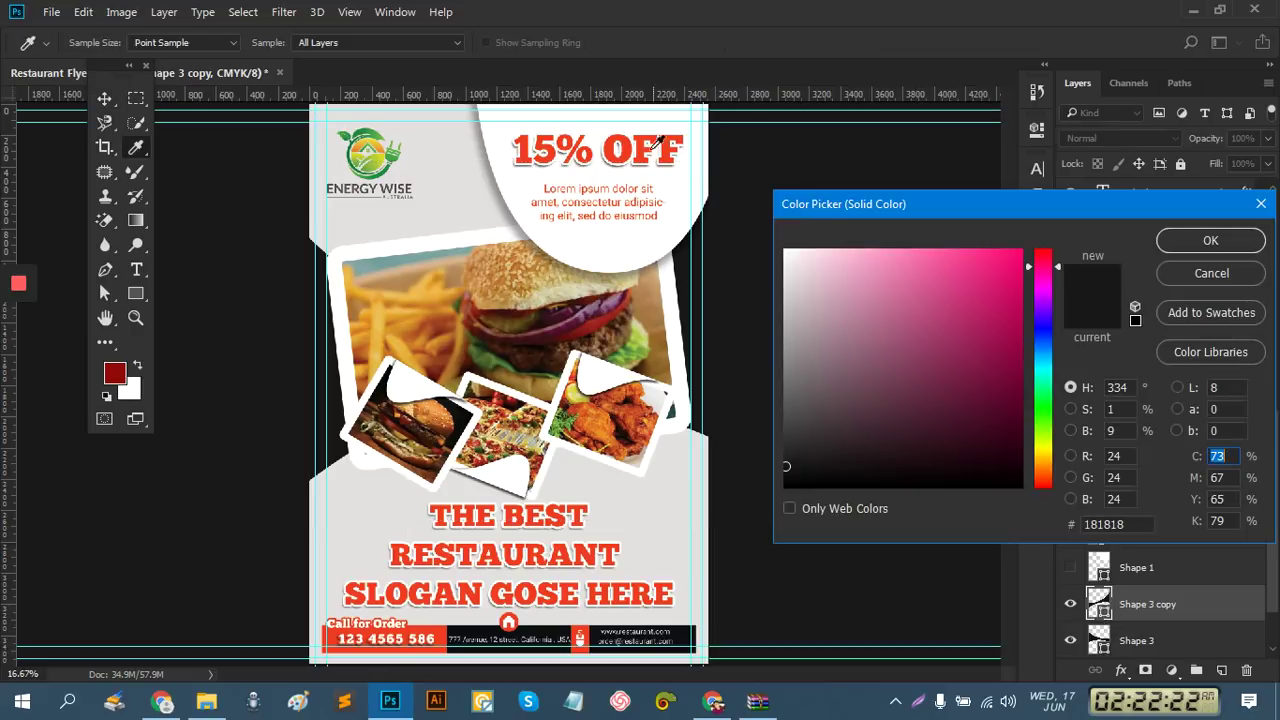
left_click(645, 140)
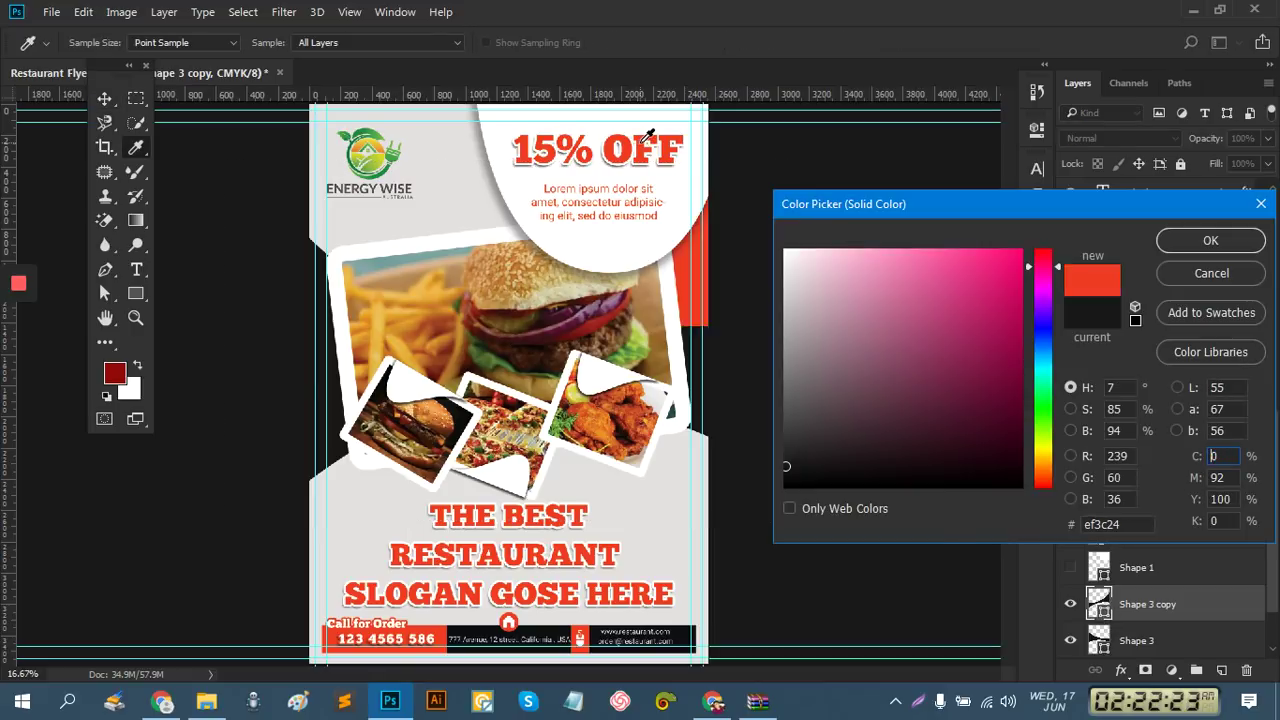
left_click(1224, 241)
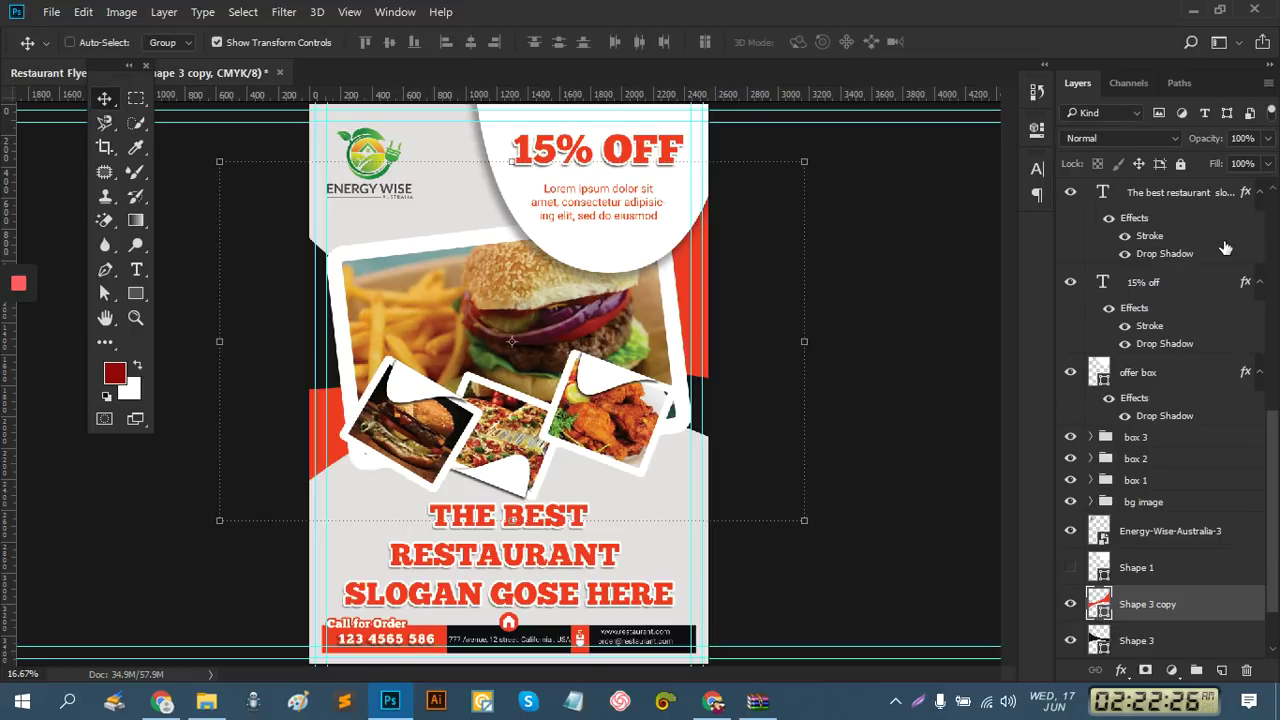
Zoom out and rotate the red Shape 3 copy about 3.85 degrees
key("ctrl+alt+space")
left_click(755, 401, "ctrl+alt")
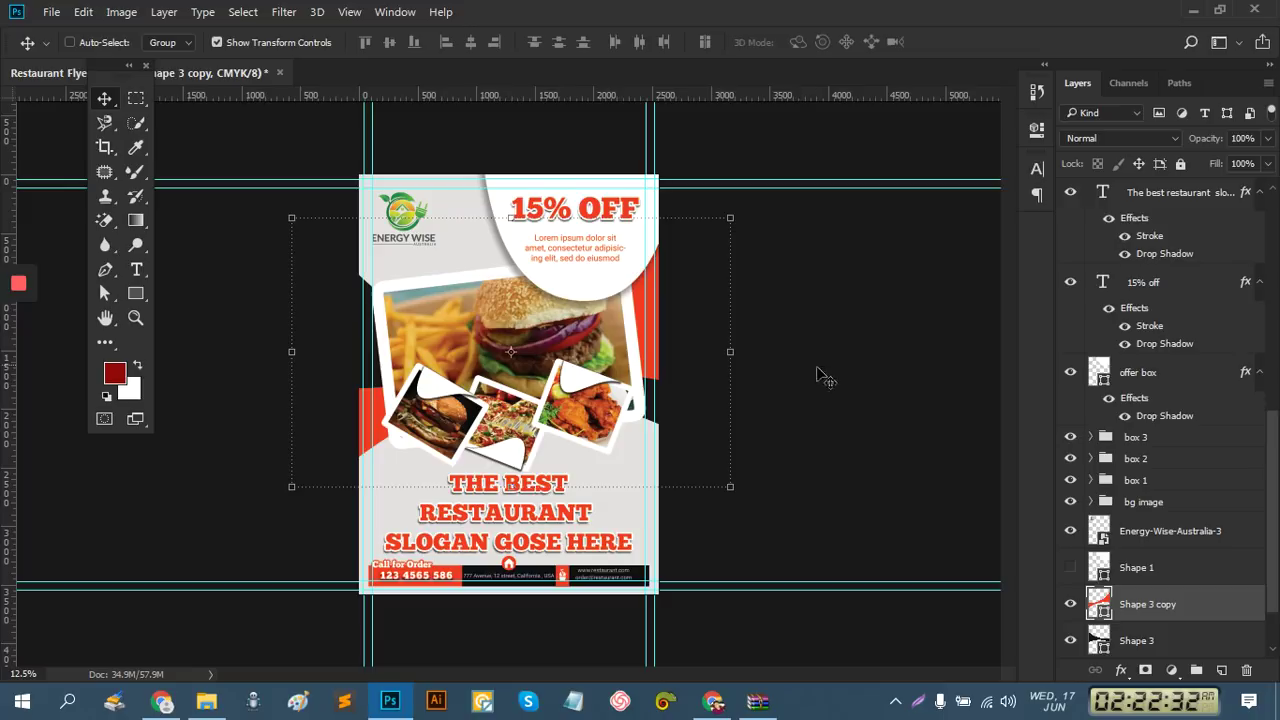
mouse_move(742, 500)
left_mouse_down()
mouse_move(754, 491)
mouse_move(760, 511)
mouse_move(739, 511)
left_mouse_up()
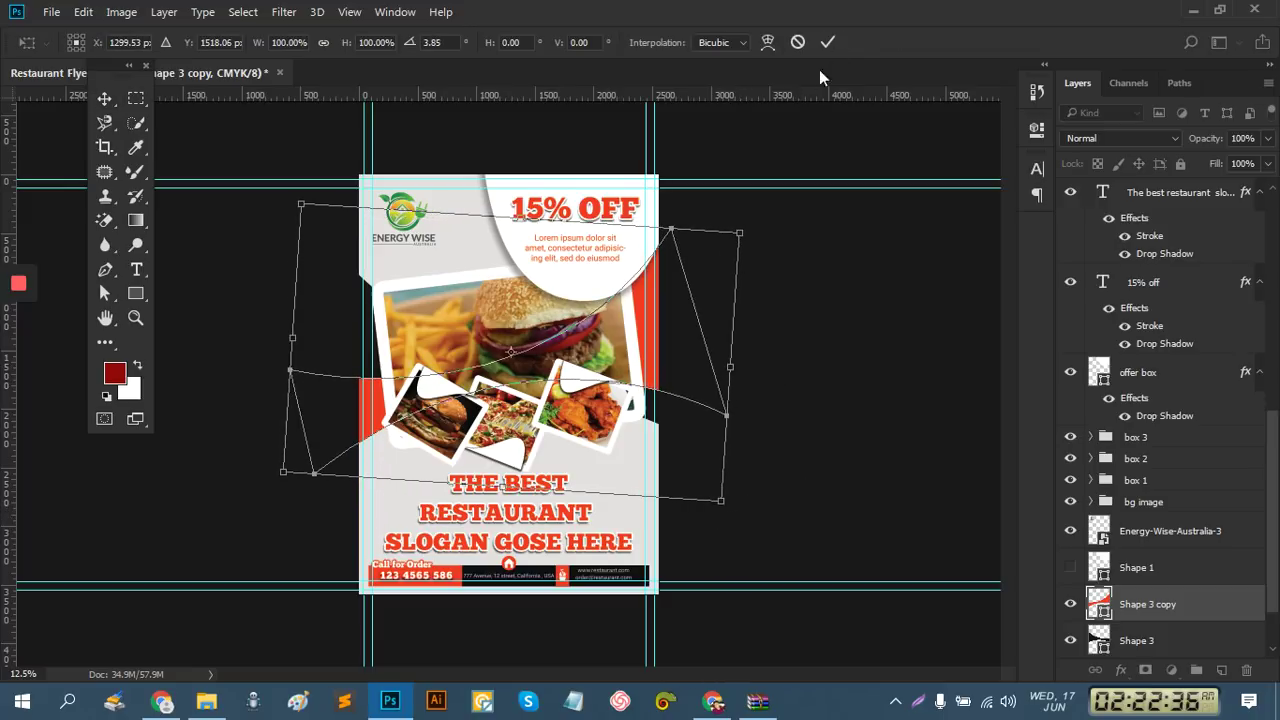
left_click(836, 41)
Stack Shape 3 copy below Shape 3 and nudge it into place behind the food photos
left_click_drag(1155, 622, 1165, 645)
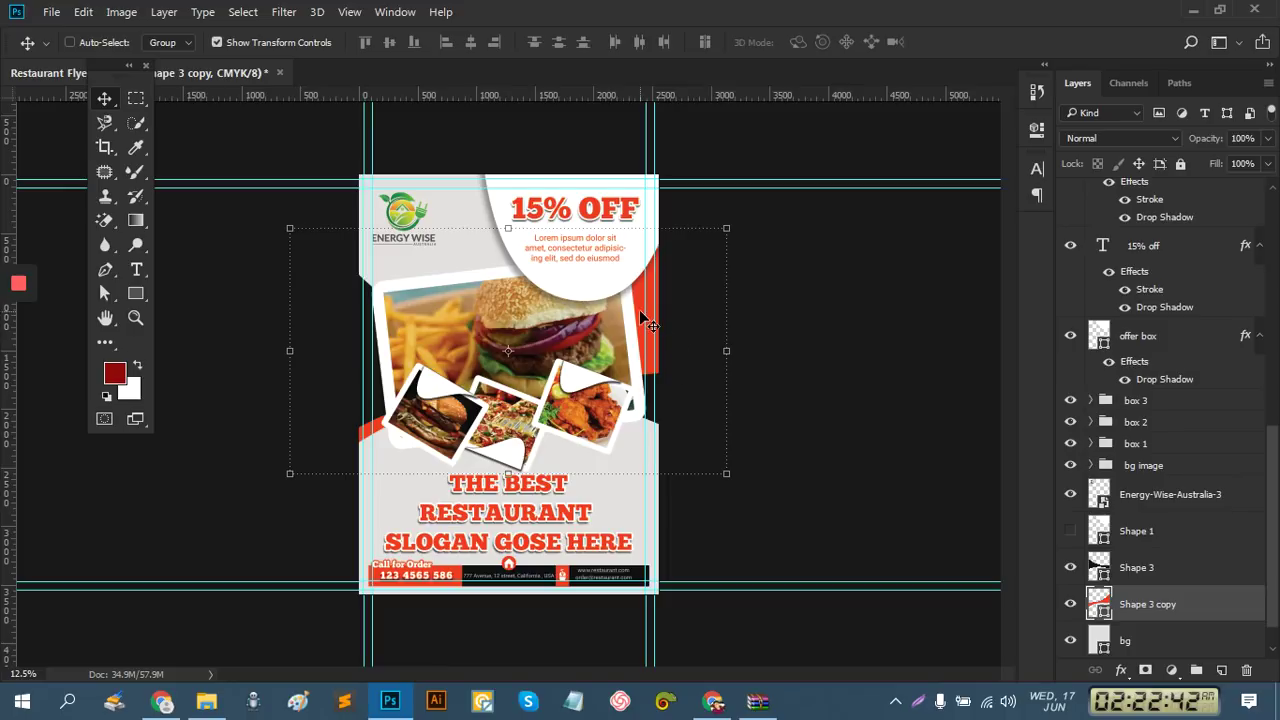
left_click_drag(637, 301, 636, 342)
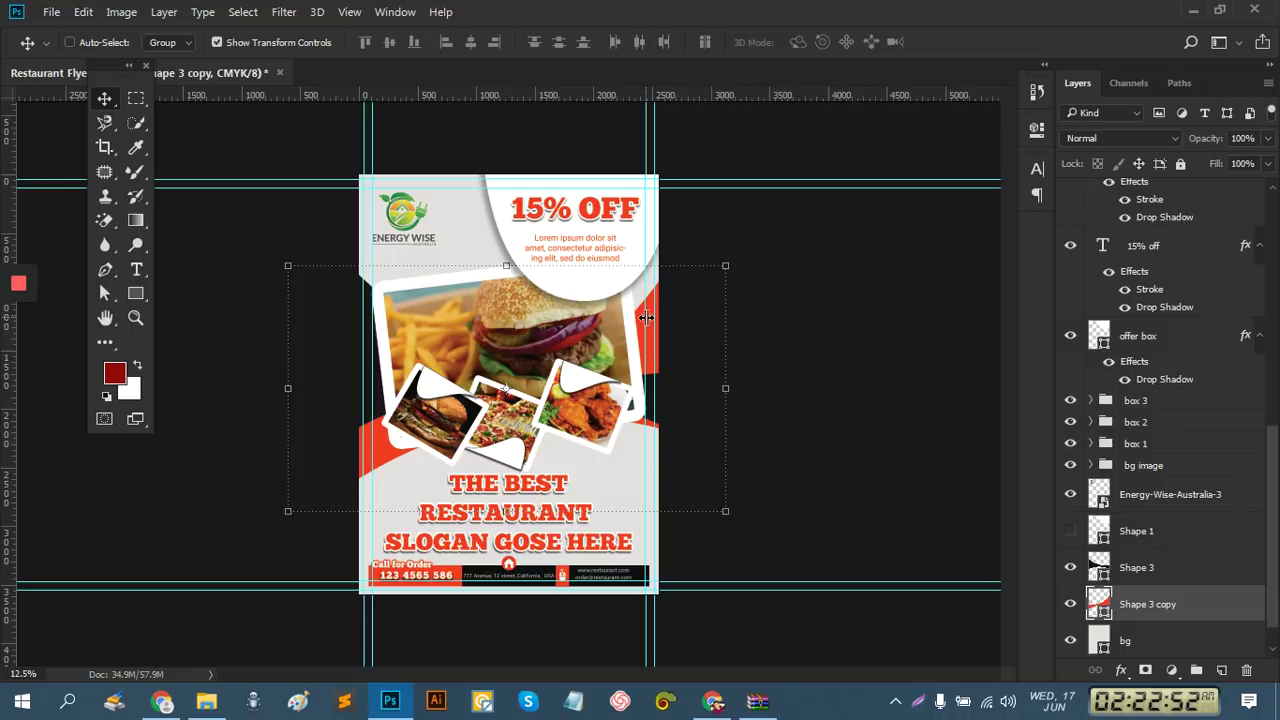
left_click_drag(641, 321, 640, 311)
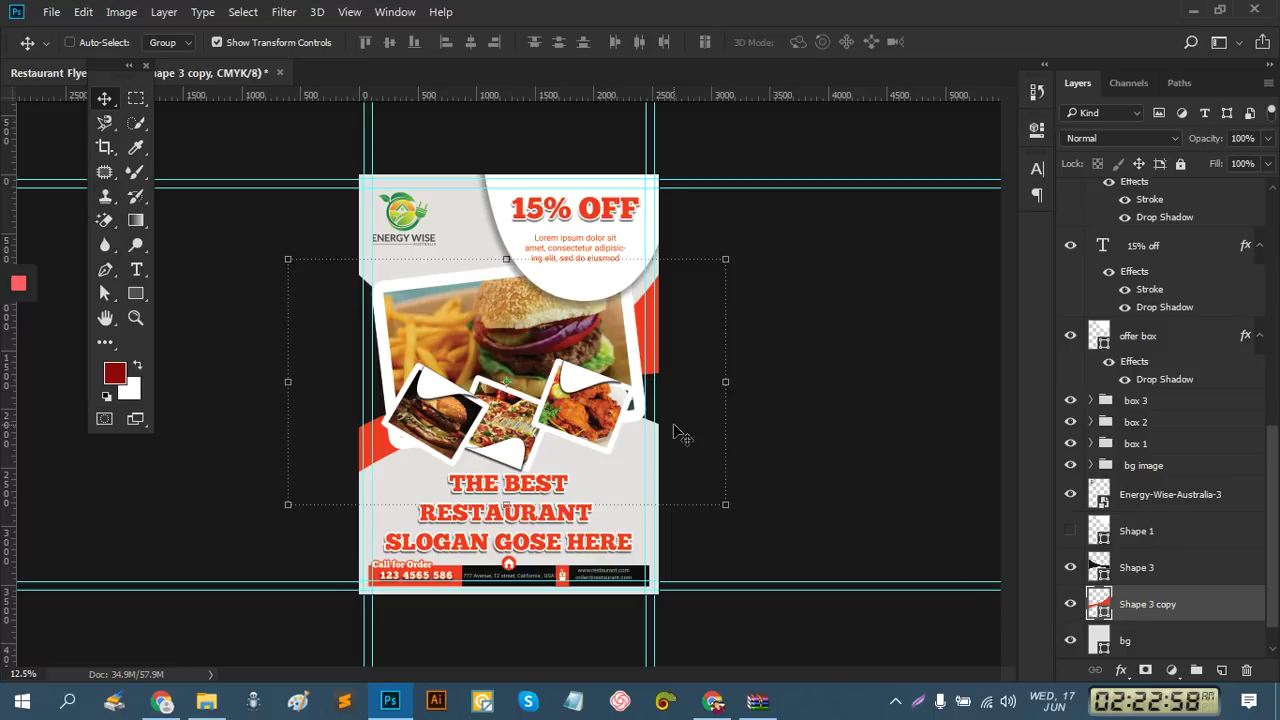
mouse_move(18, 290)
left_click(18, 328)
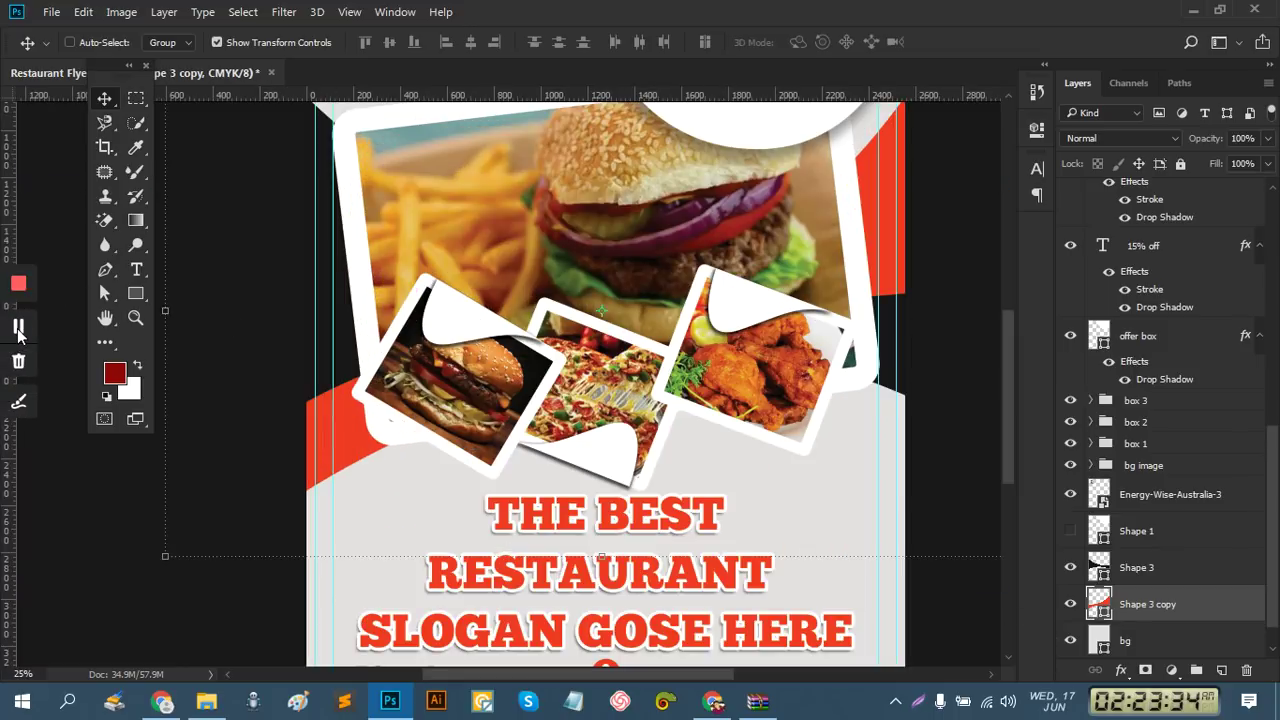
key("ctrl")
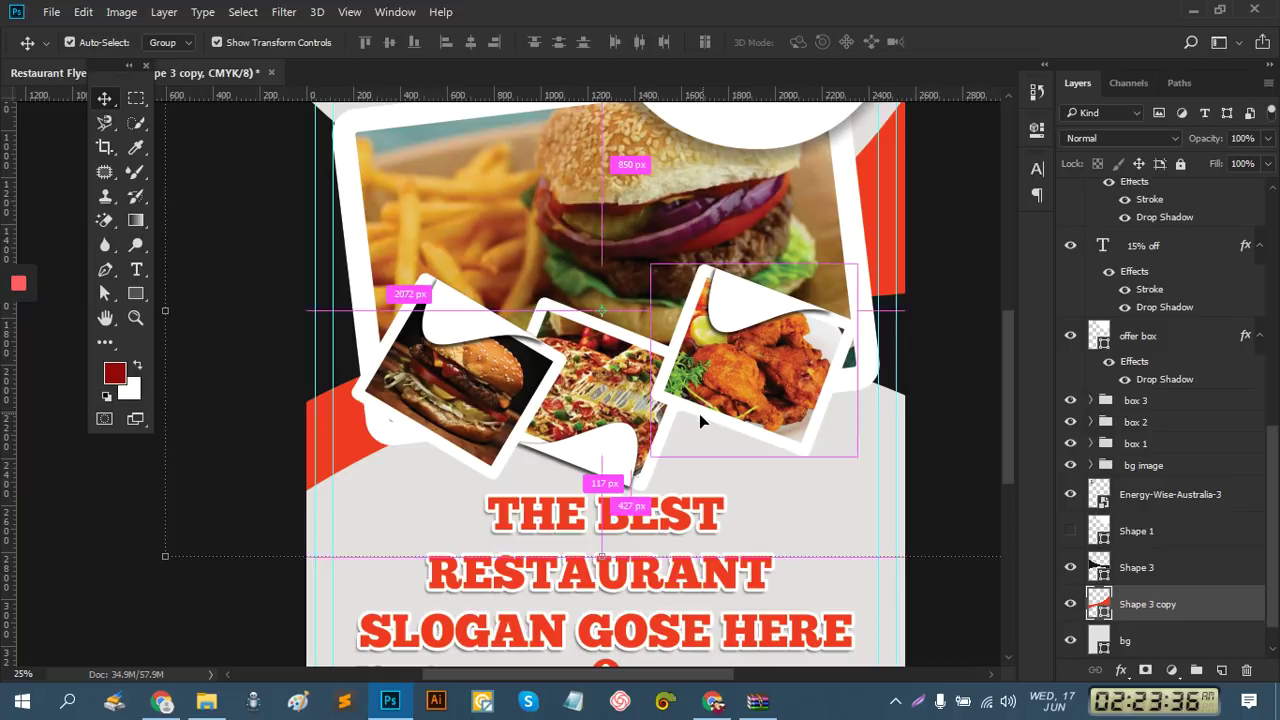
key("ctrl+minus")
key("ctrl+minus")
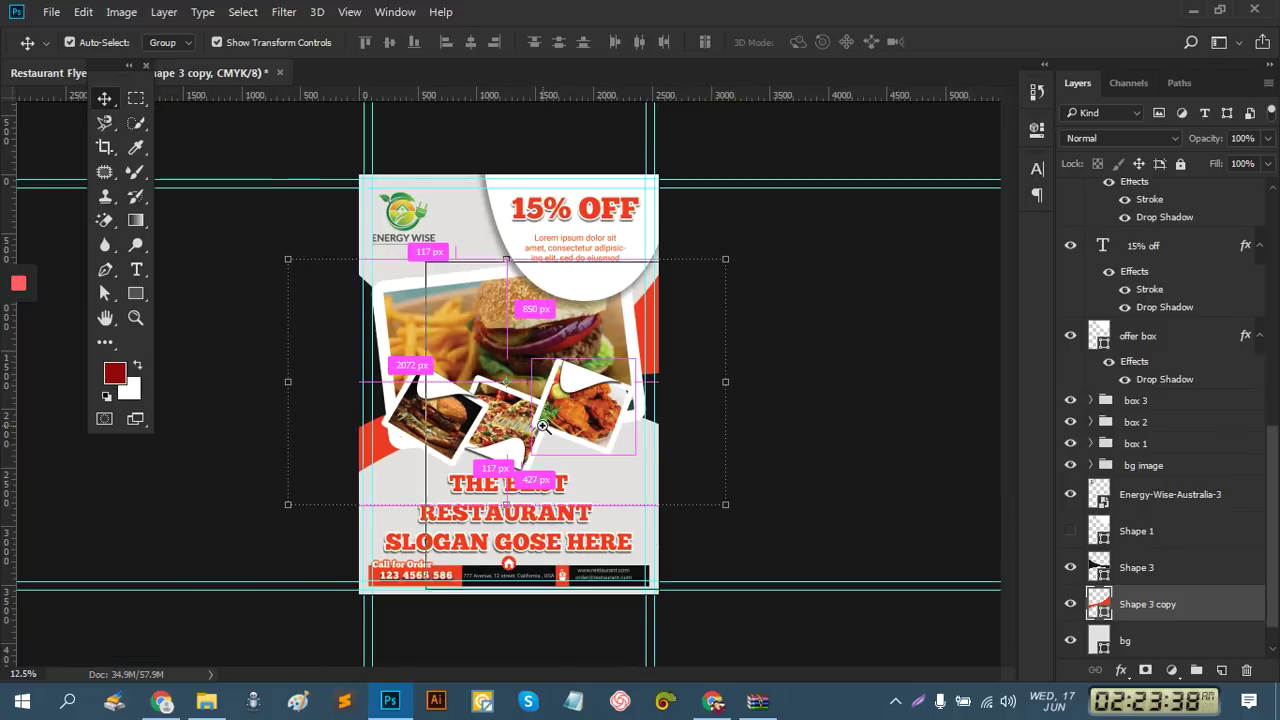
key("ctrl+plus")
key("ctrl+plus")
key("ctrl+plus")
key("ctrl+plus")
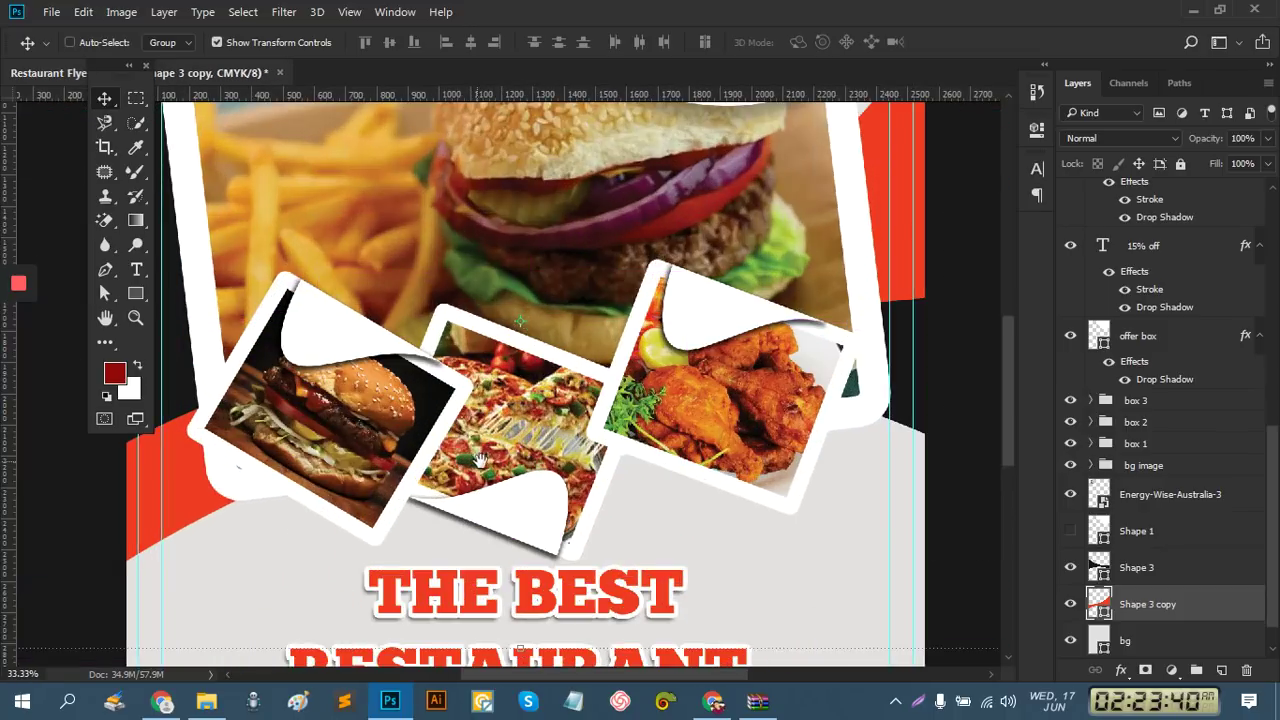
left_click_drag(481, 459, 578, 456)
Add a '10$' text layer in the box 3 group on the burger photo's corner
left_click(135, 272)
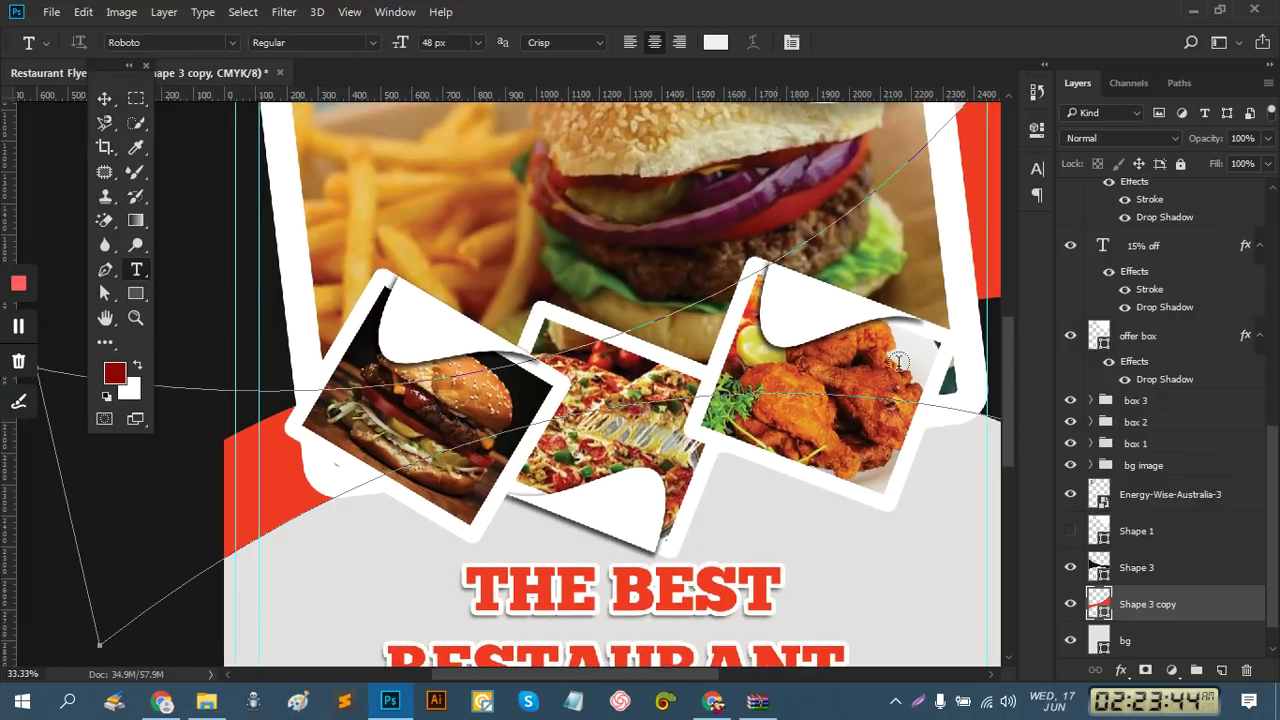
scroll(1165, 510, "up", 3)
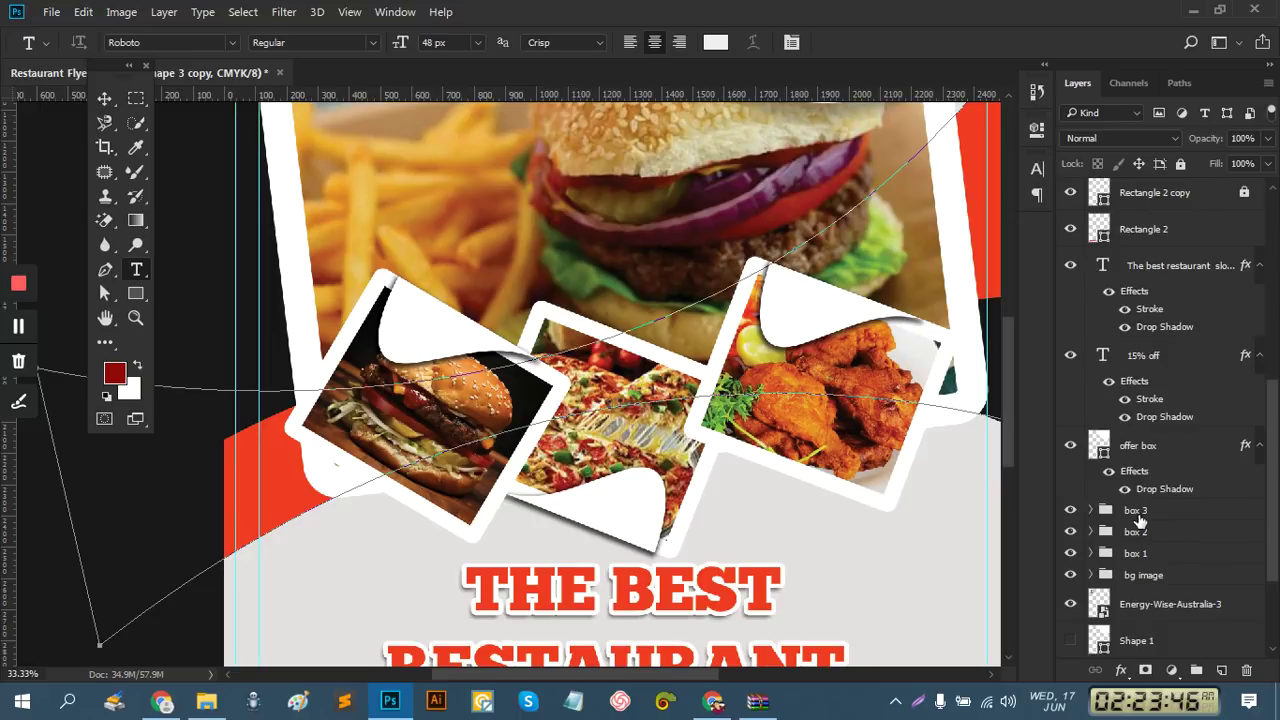
left_click(1137, 512)
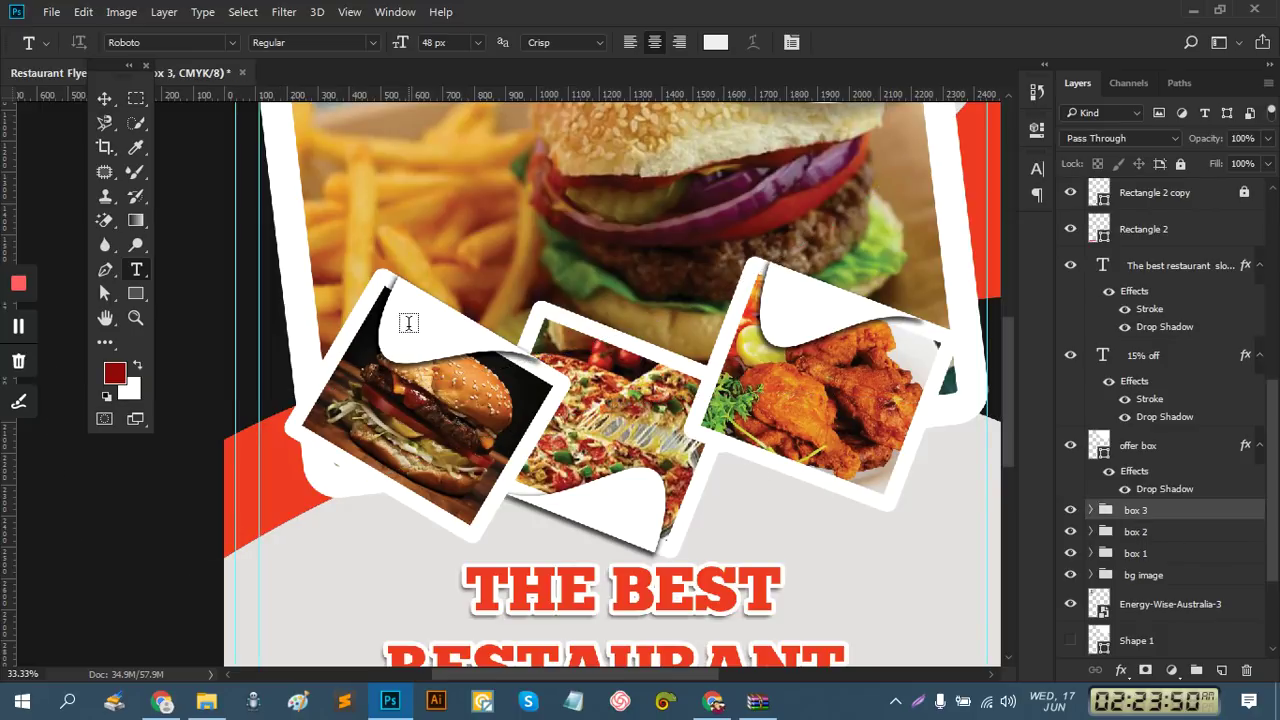
left_click(400, 322)
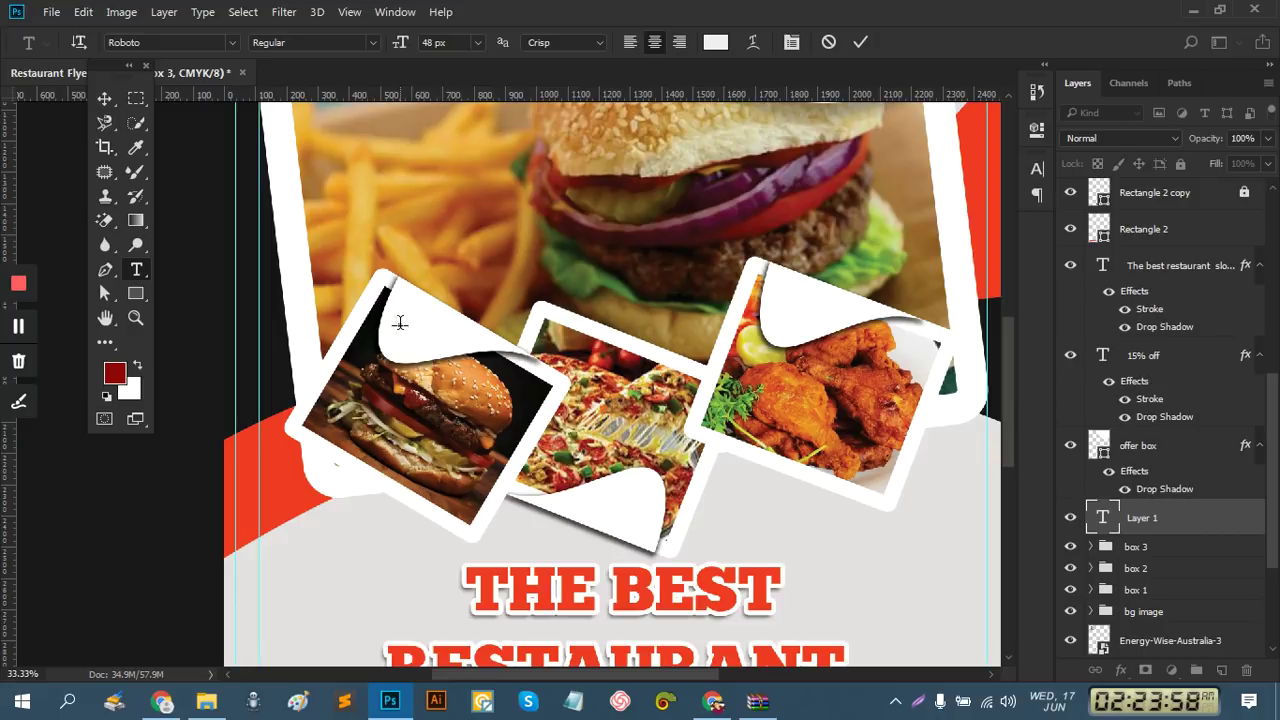
type("10$")
left_click(862, 43)
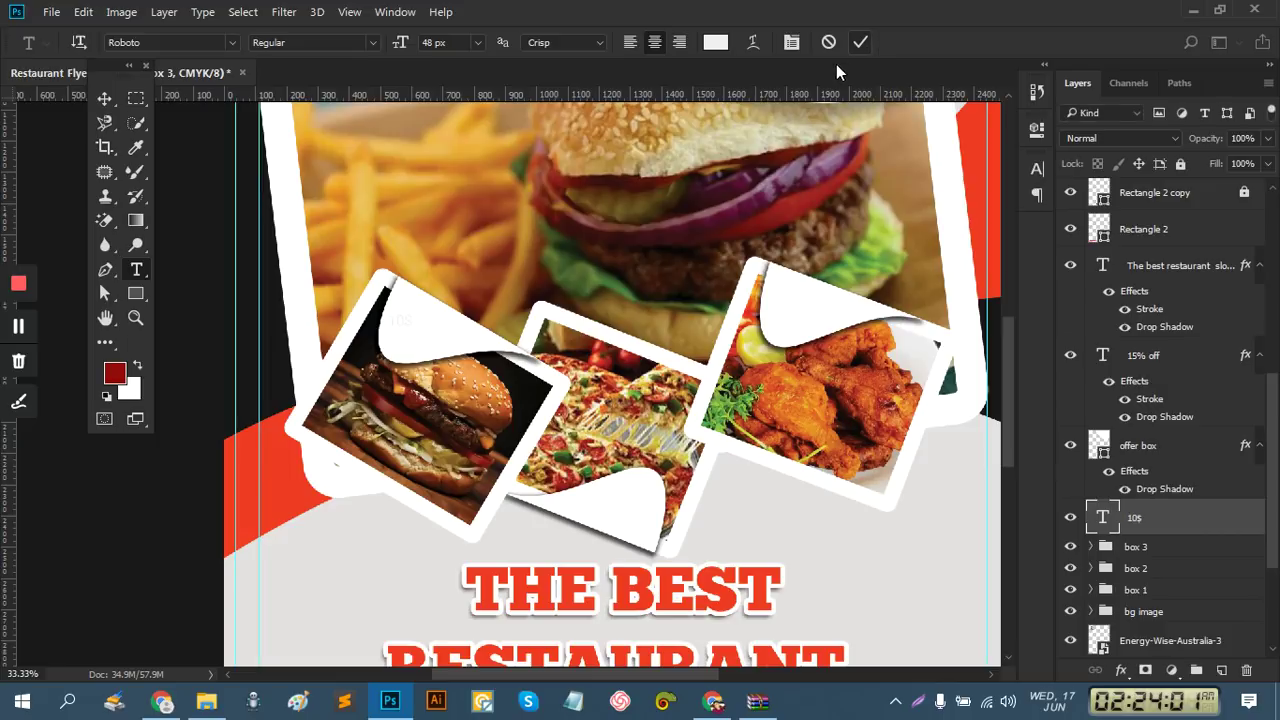
Set the 10$ text colour to near-black #111111 in the Character panel
left_click(104, 98)
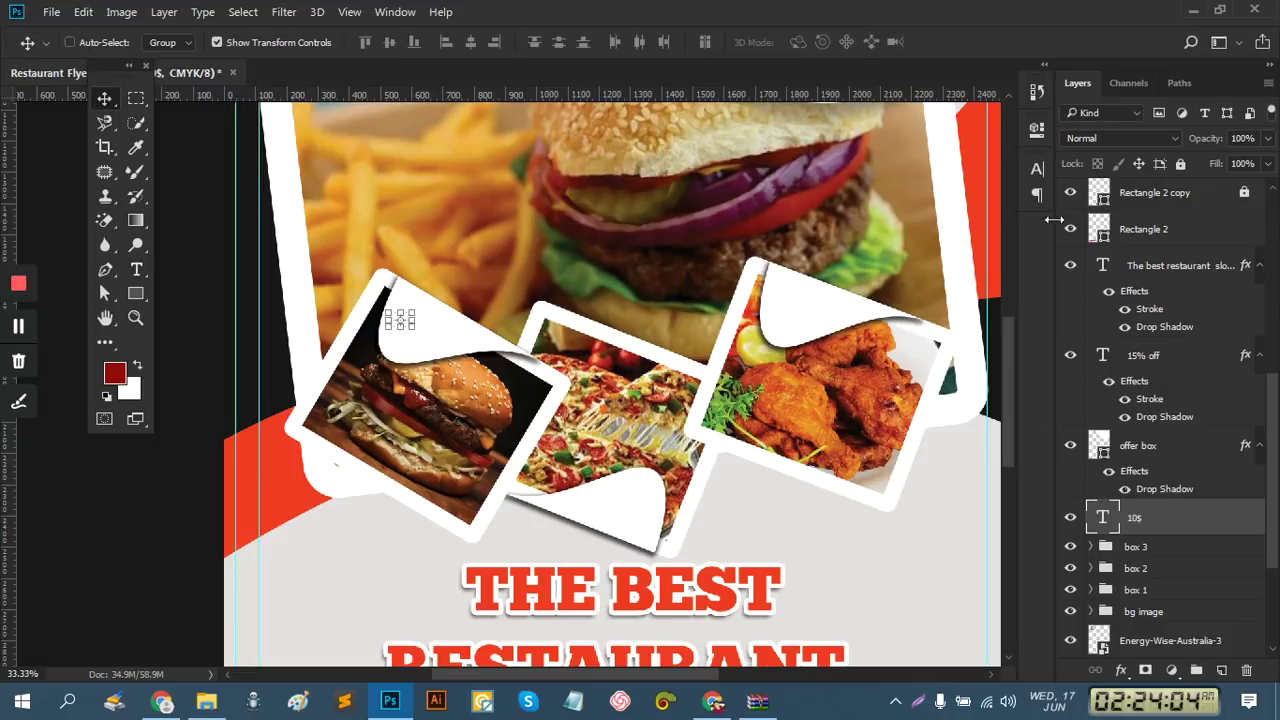
left_click(1038, 170)
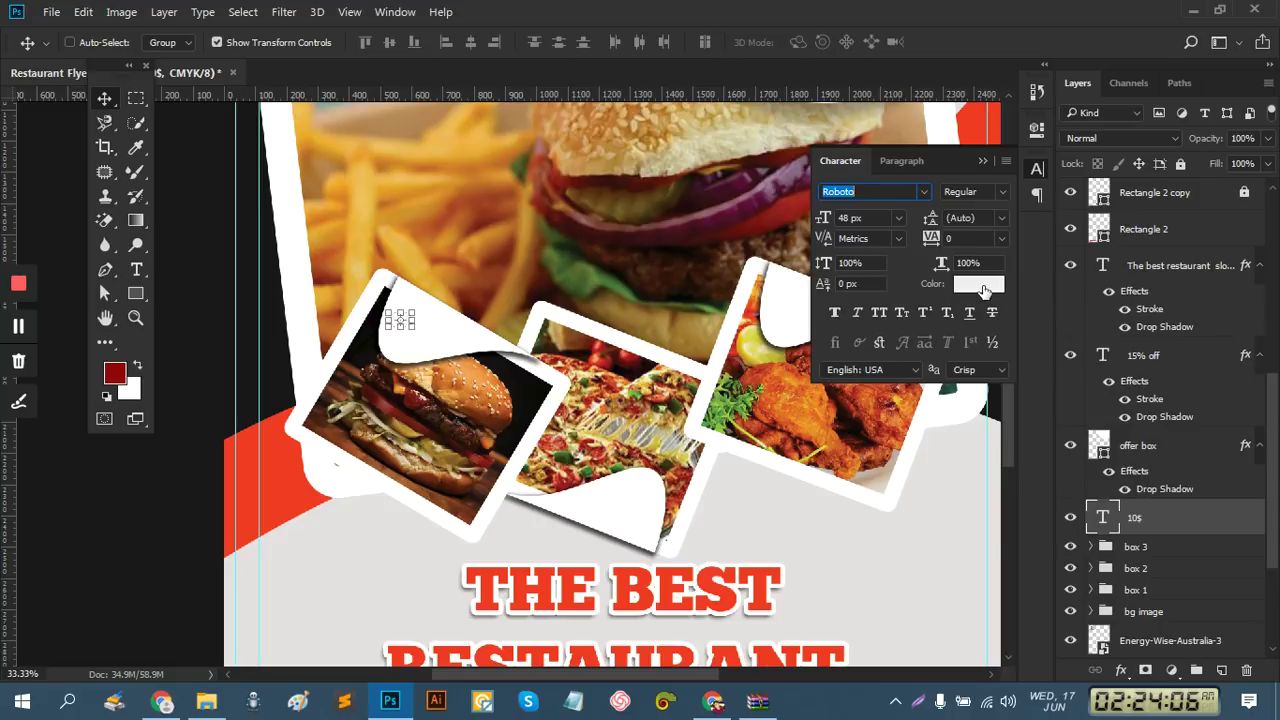
left_click(983, 287)
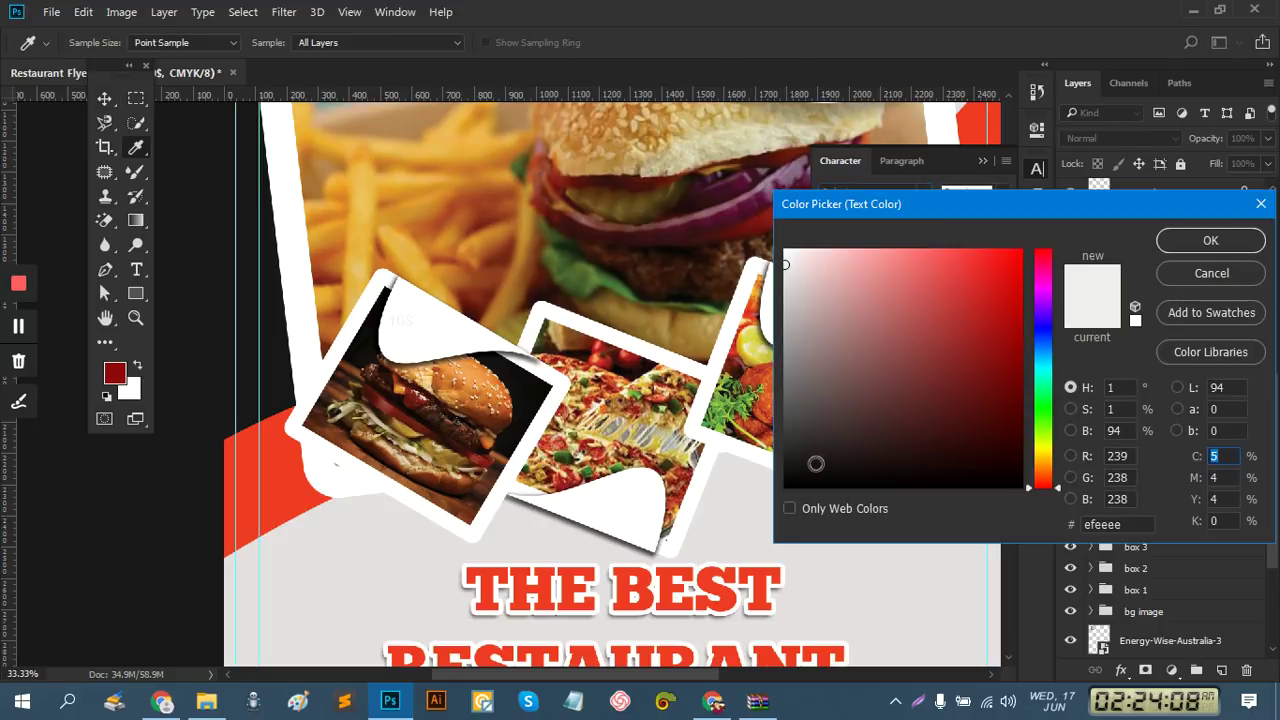
left_click_drag(786, 464, 788, 472)
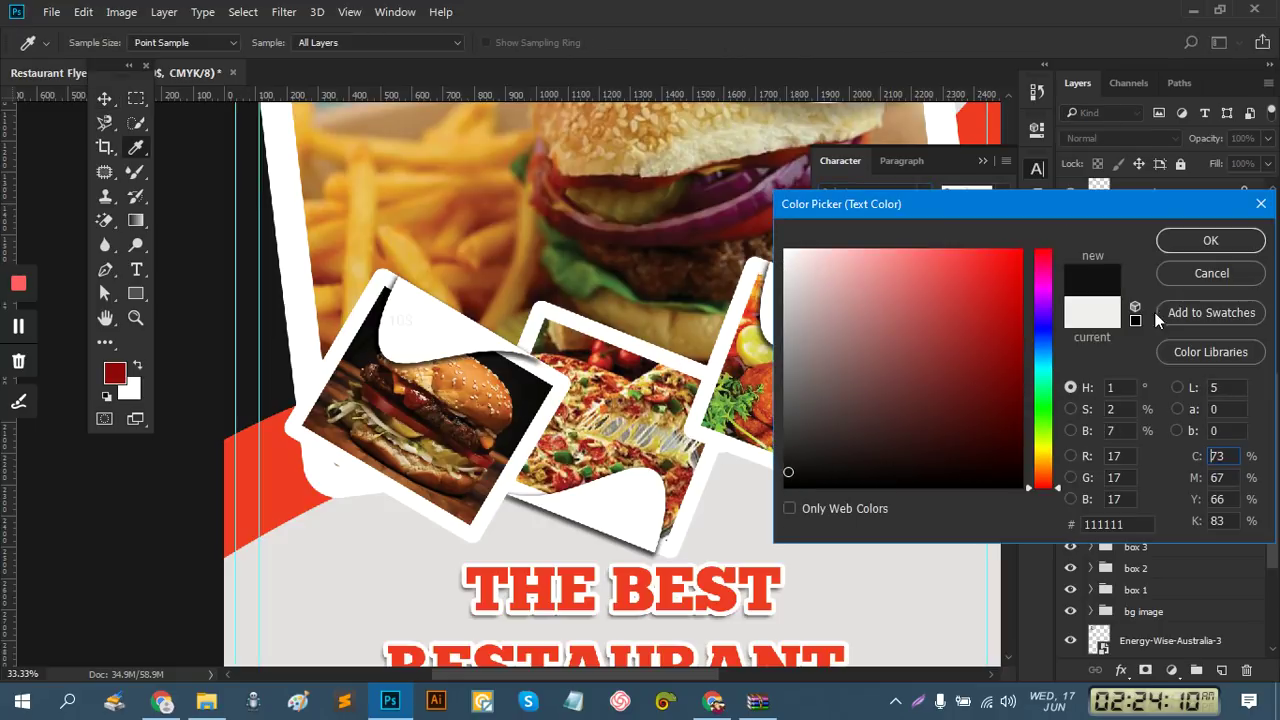
left_click(1210, 241)
key("v")
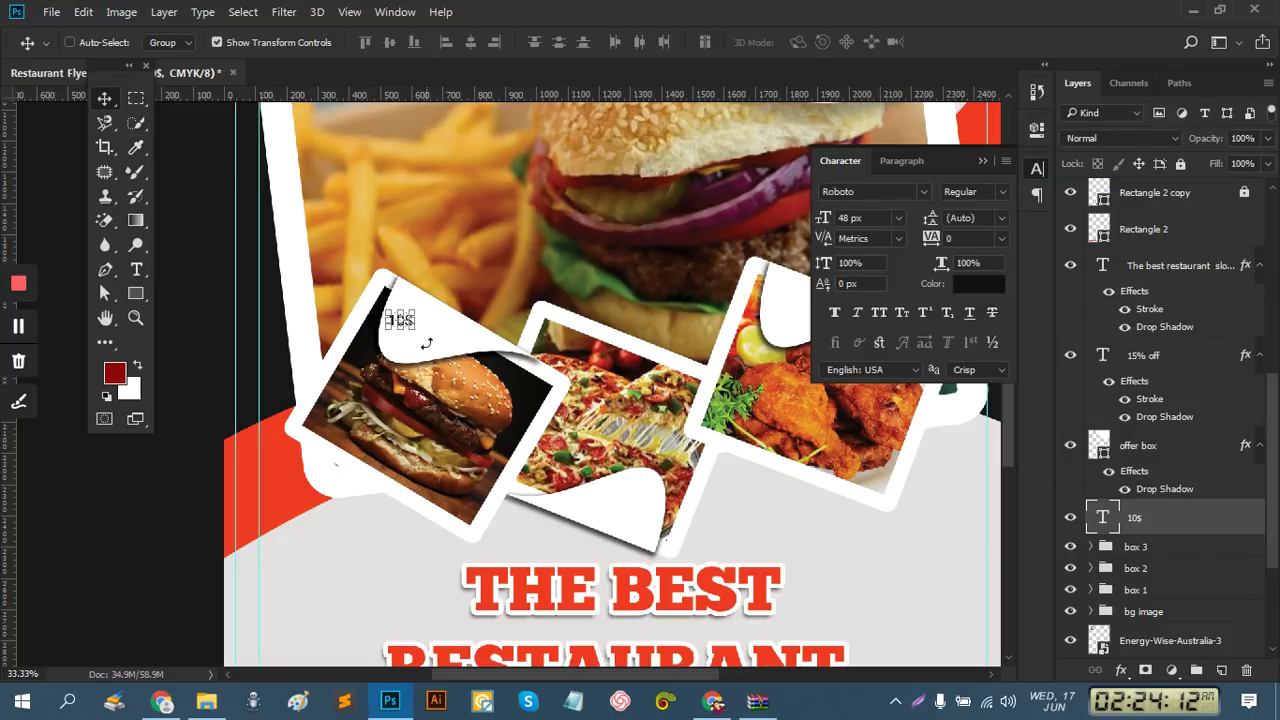
Enlarge the 10$ label and tilt it about -3.9° to fit the burger card corner
mouse_move(416, 328)
left_mouse_down()
mouse_move(443, 352)
mouse_move(452, 300)
mouse_move(412, 332)
mouse_move(426, 330)
mouse_move(410, 333)
mouse_move(408, 320)
mouse_move(431, 342)
left_mouse_up()
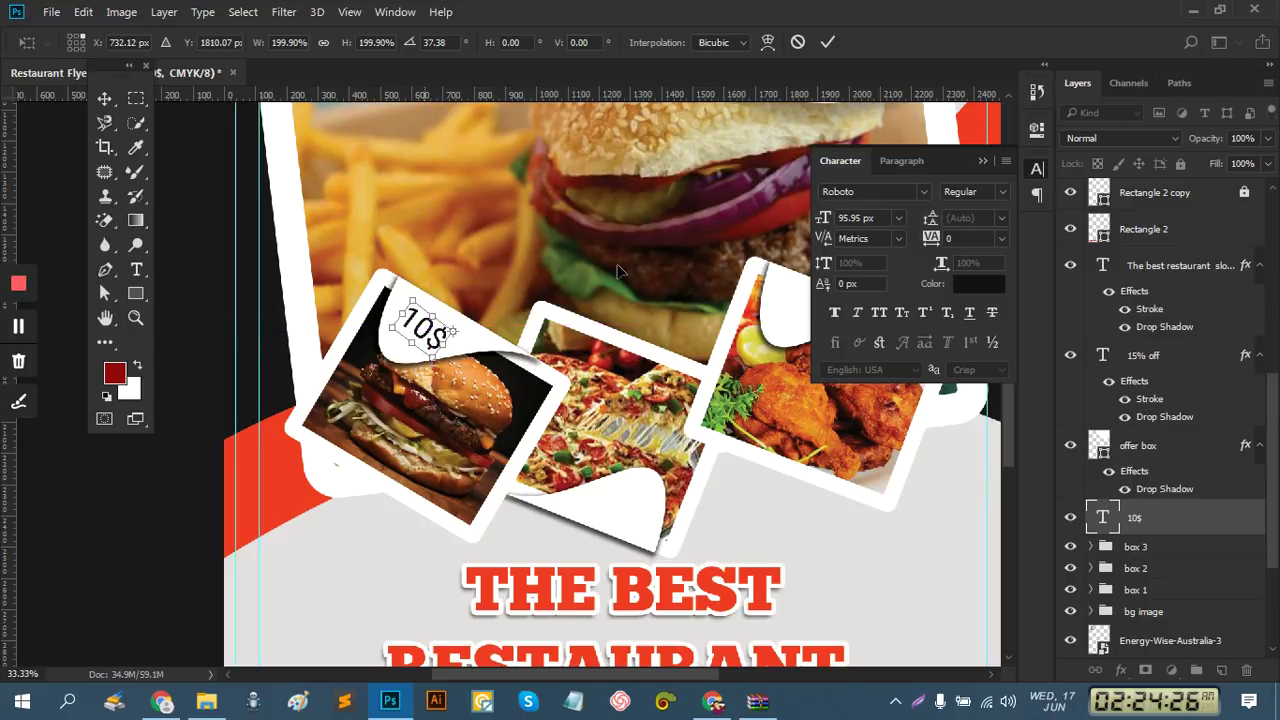
left_click(826, 43)
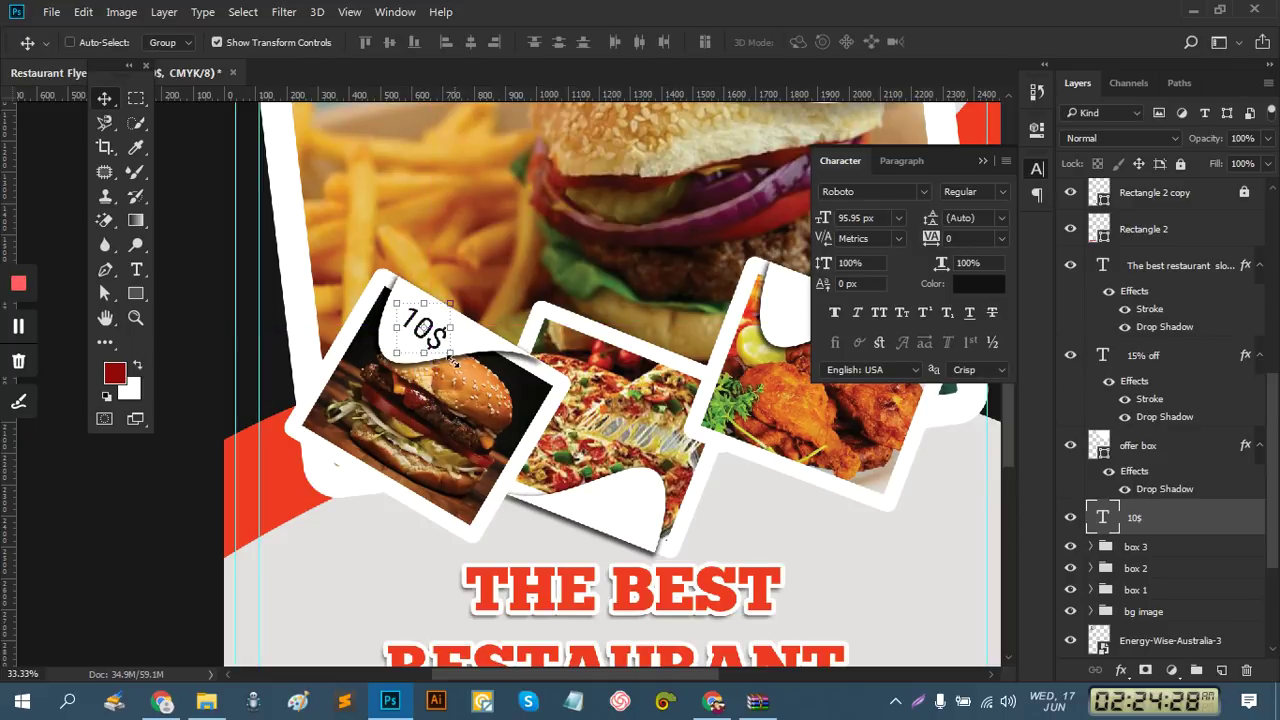
mouse_move(453, 355)
left_mouse_down()
mouse_move(461, 362)
mouse_move(453, 354)
left_mouse_up()
scroll(453, 354, "up", 1)
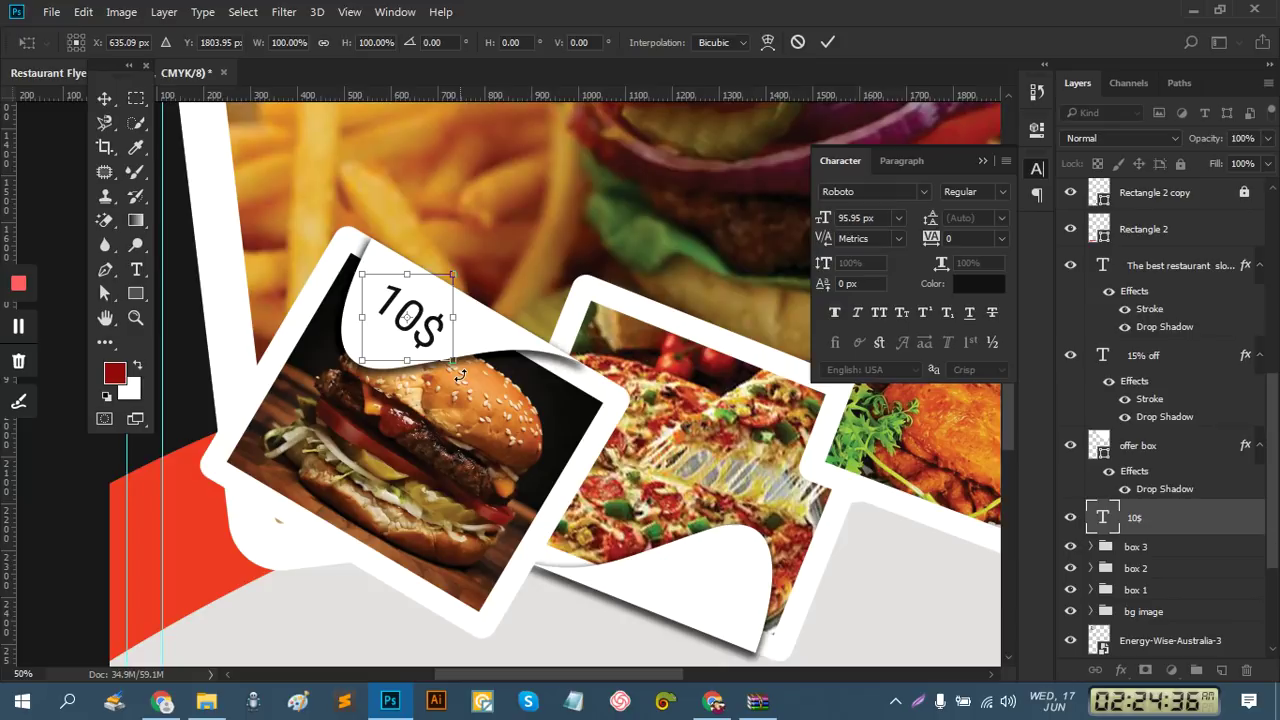
left_click_drag(460, 375, 464, 371)
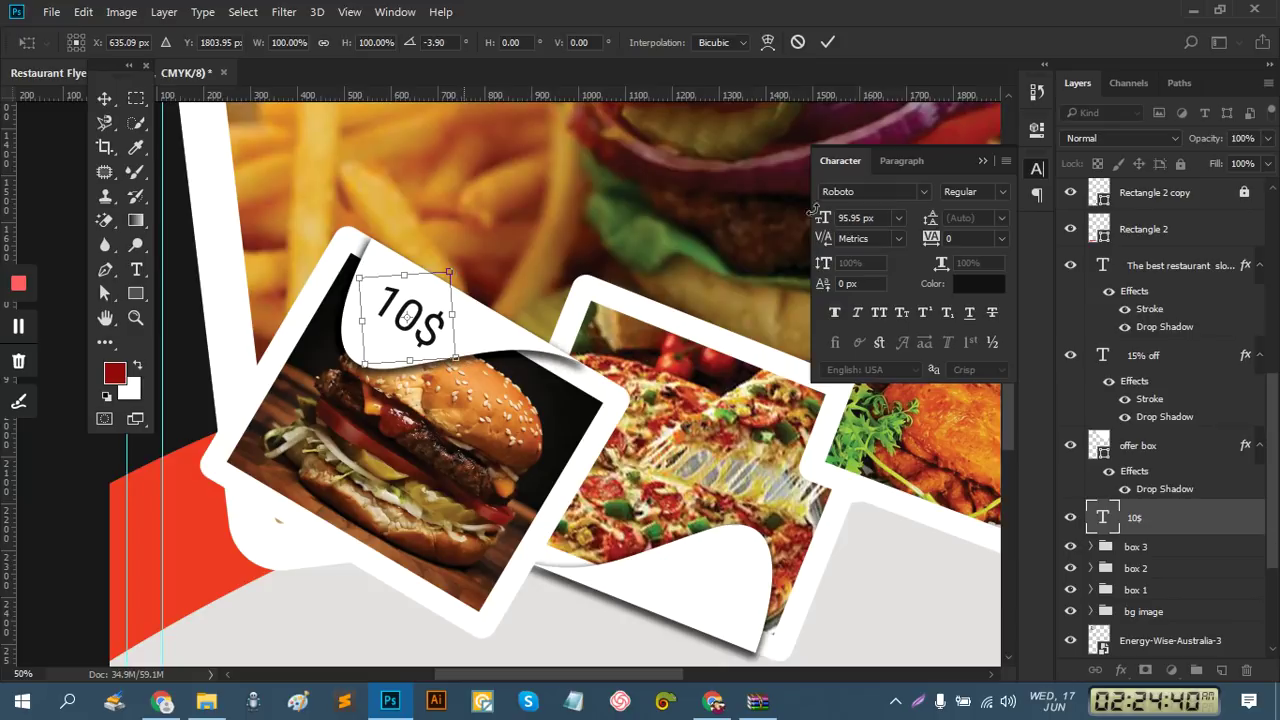
left_click(826, 43)
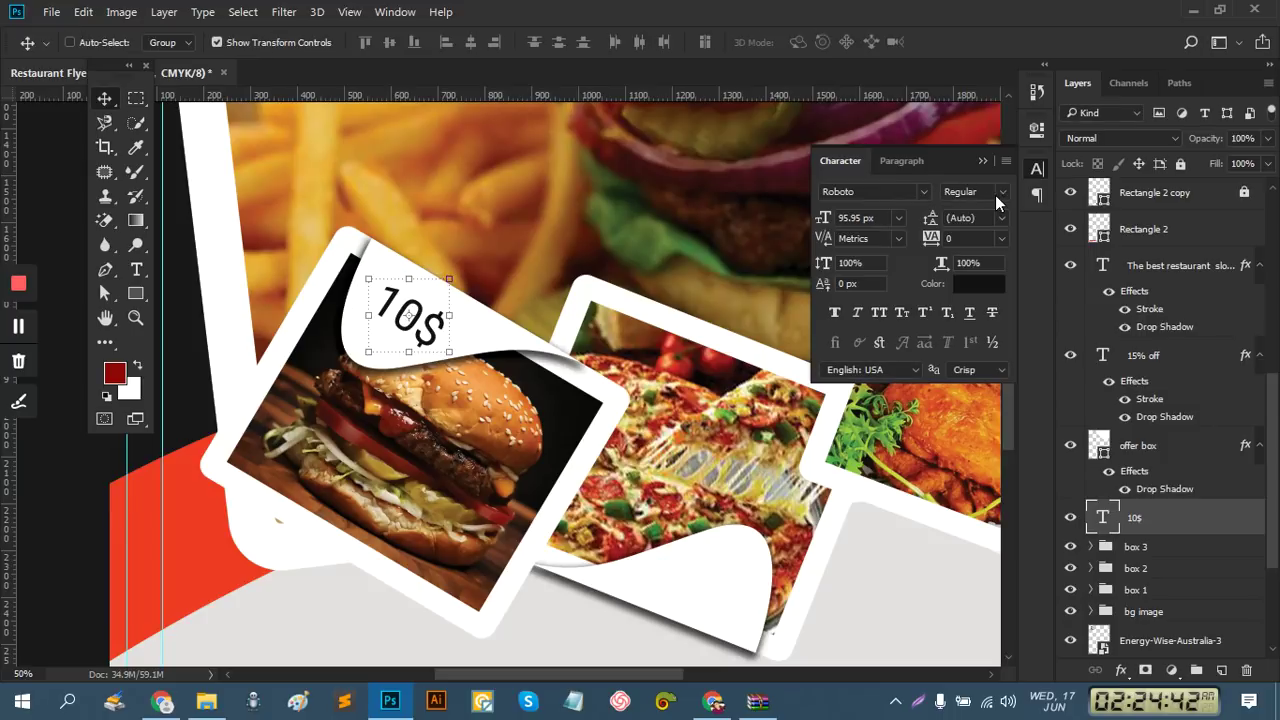
Set the 10$ label's font to ChunkFive
left_click(923, 189)
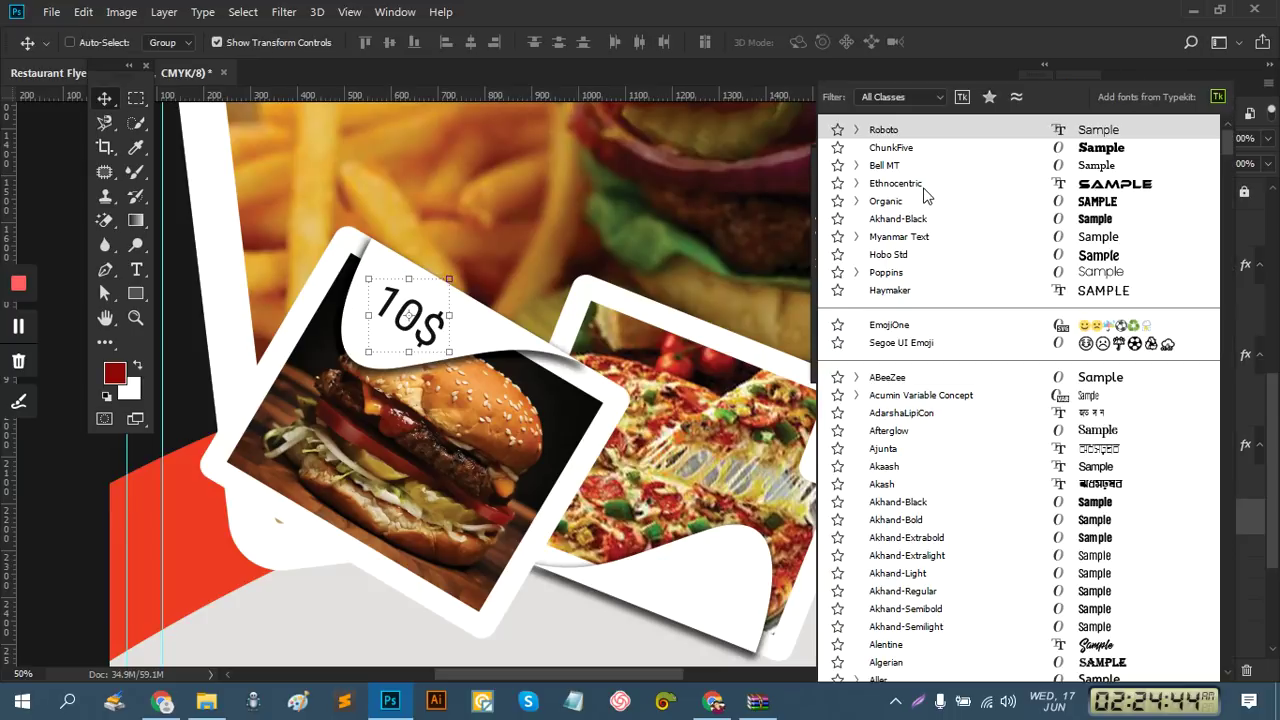
left_click(905, 147)
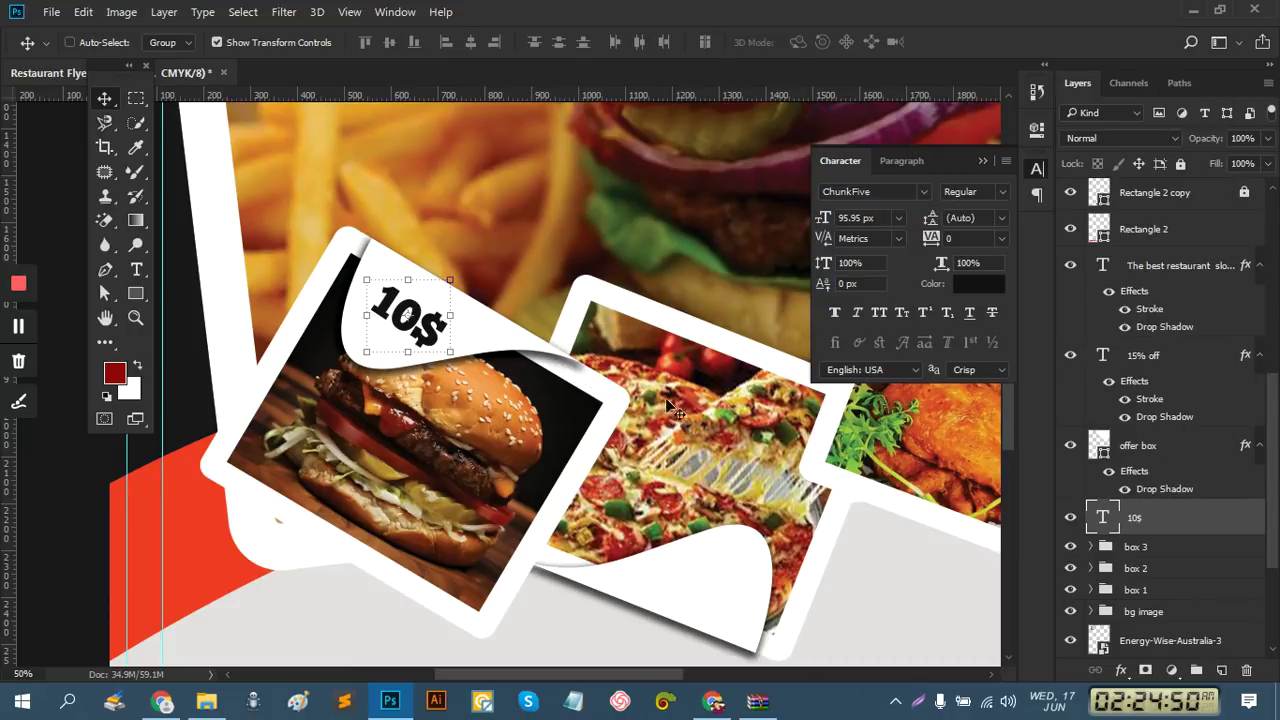
scroll(297, 310, "right", 5)
scroll(297, 310, "down", 2)
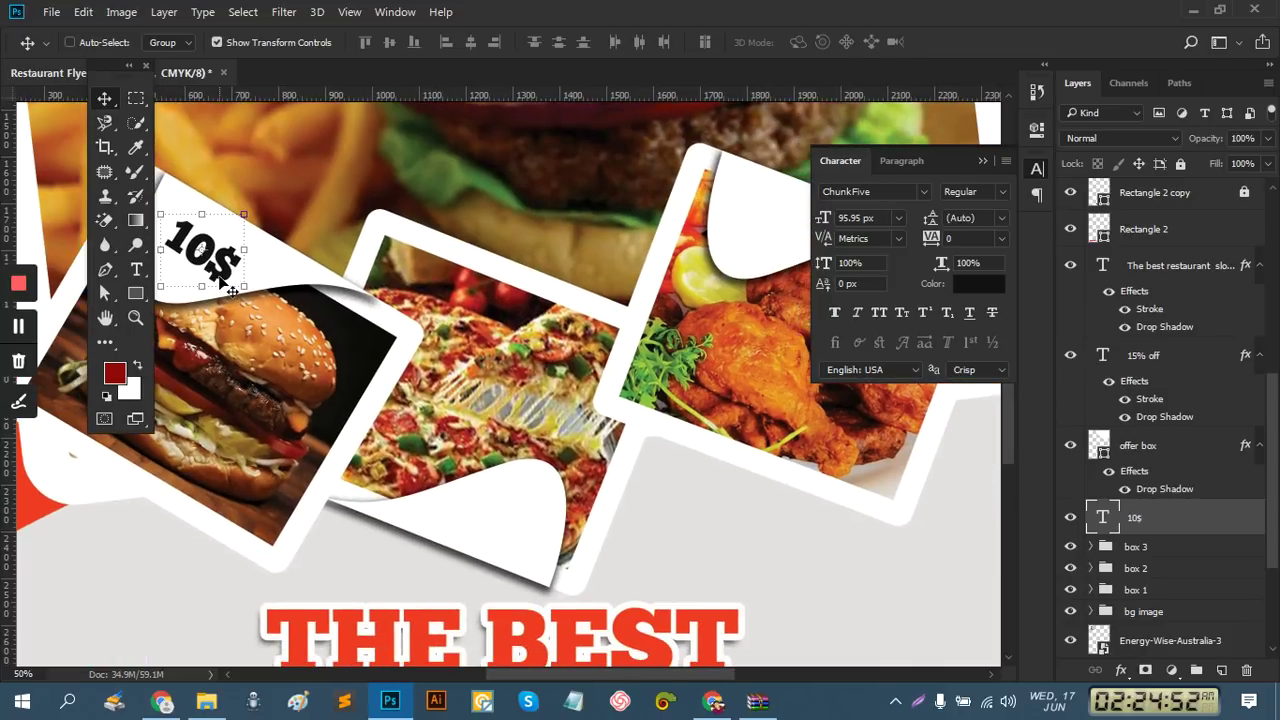
Place a copy of the 10$ label on the chicken card and tilt it to match
left_click_drag(231, 289, 775, 252)
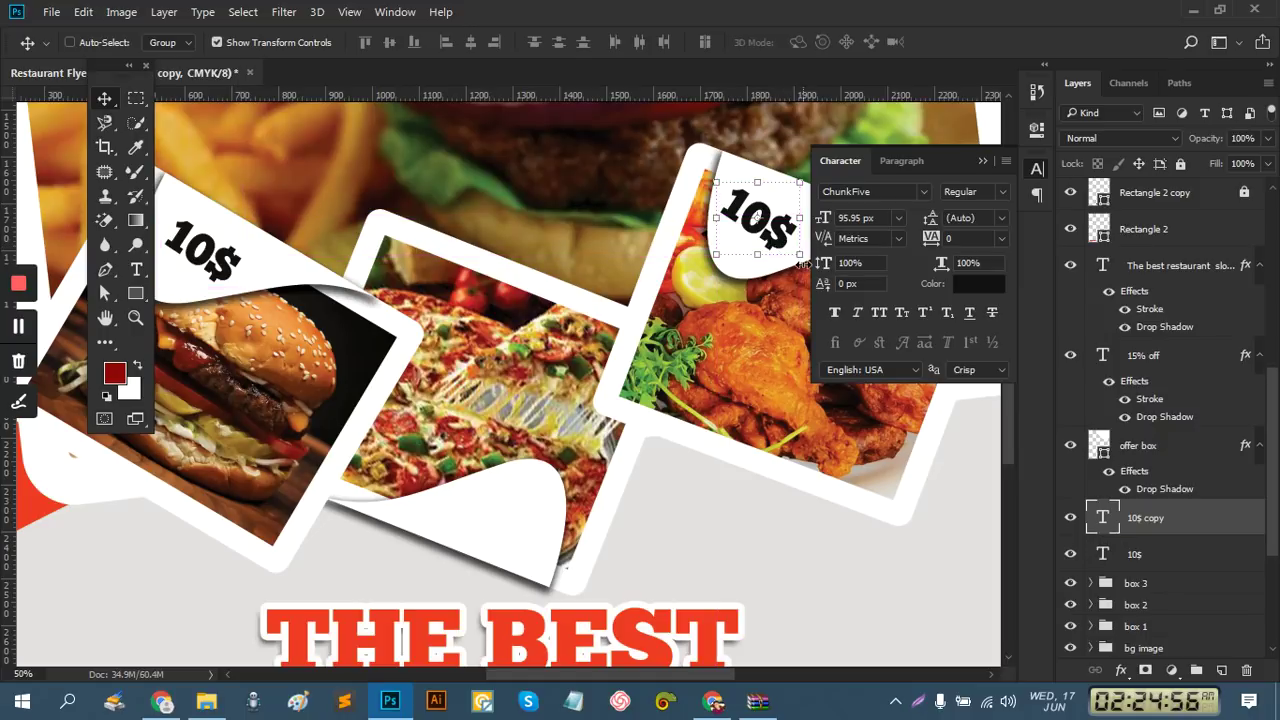
left_click_drag(803, 268, 810, 278)
key("ctrl+z")
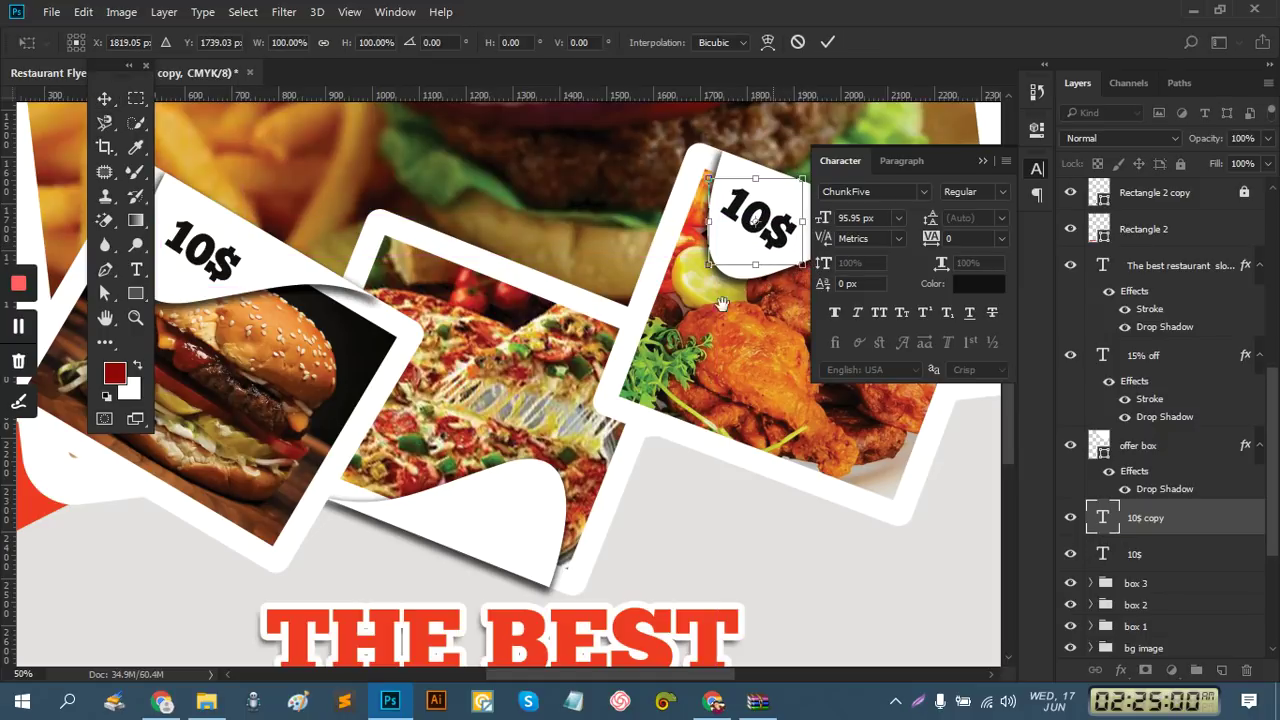
key("ctrl+plus")
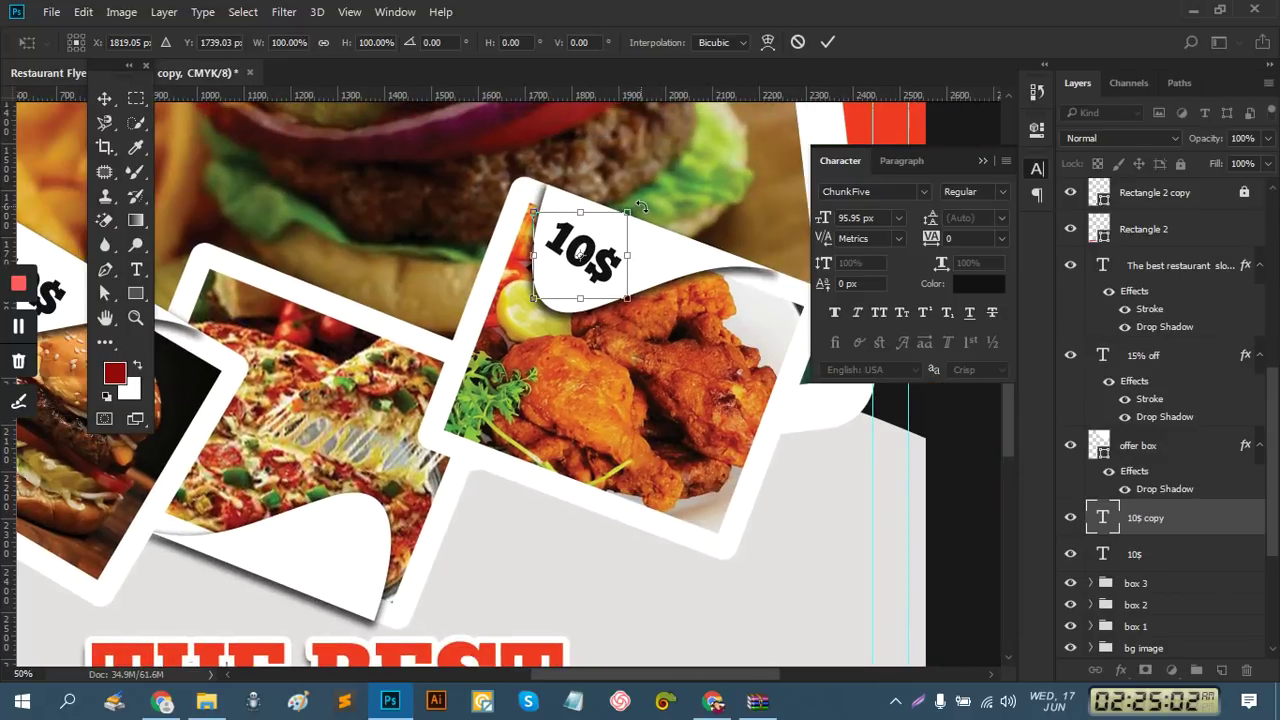
left_click_drag(637, 203, 708, 141)
left_click(826, 43)
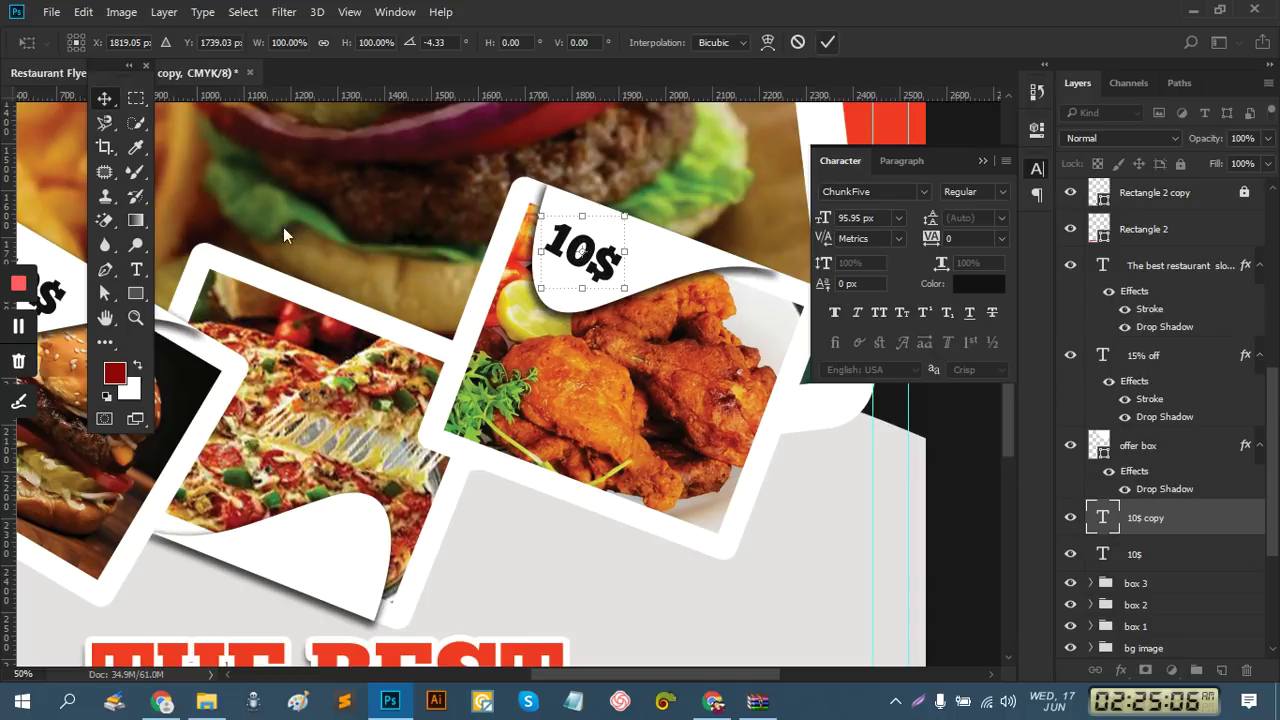
Change the copied label's text to 9$
left_click(136, 269)
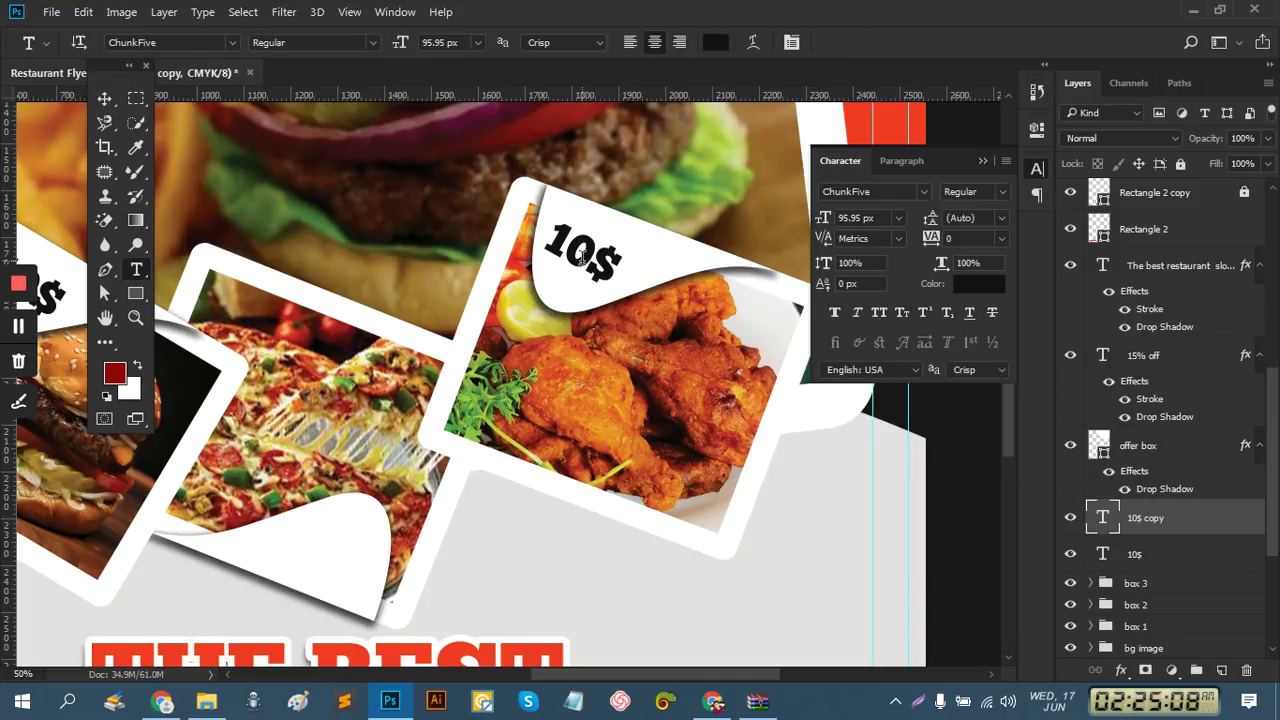
double_click(580, 256)
double_click(580, 256)
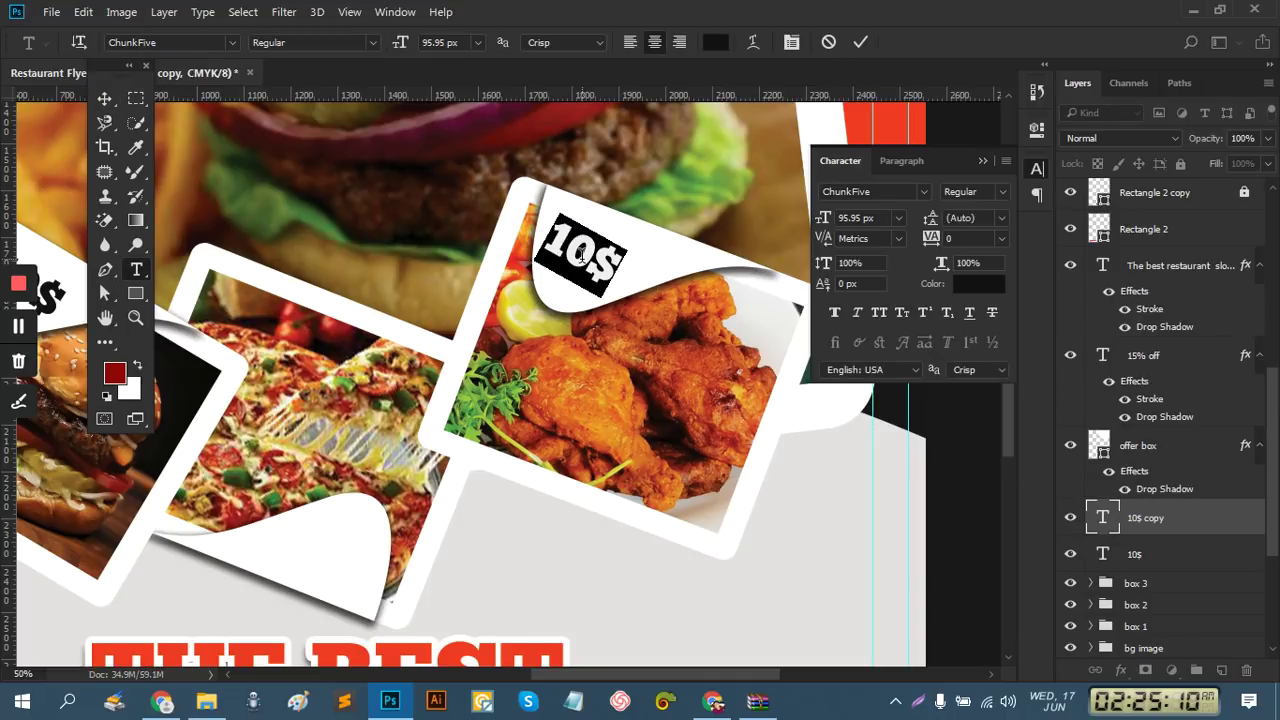
left_click(581, 266)
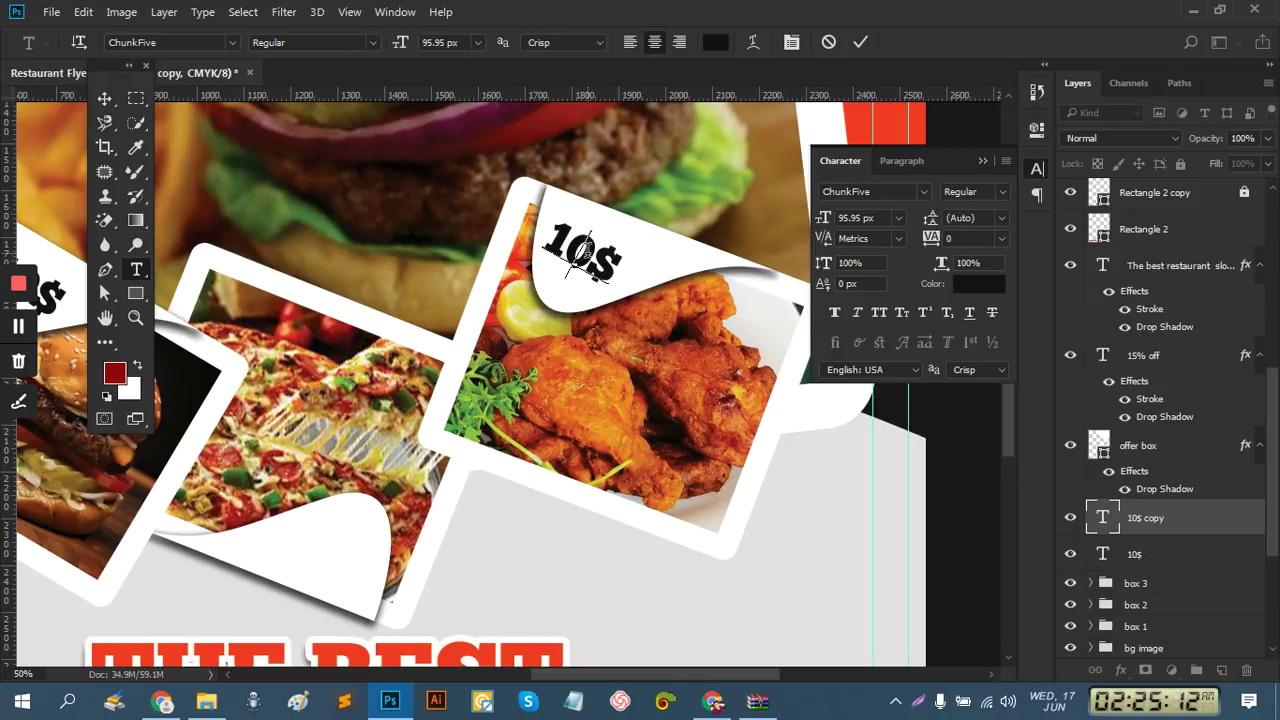
key("BackSpace")
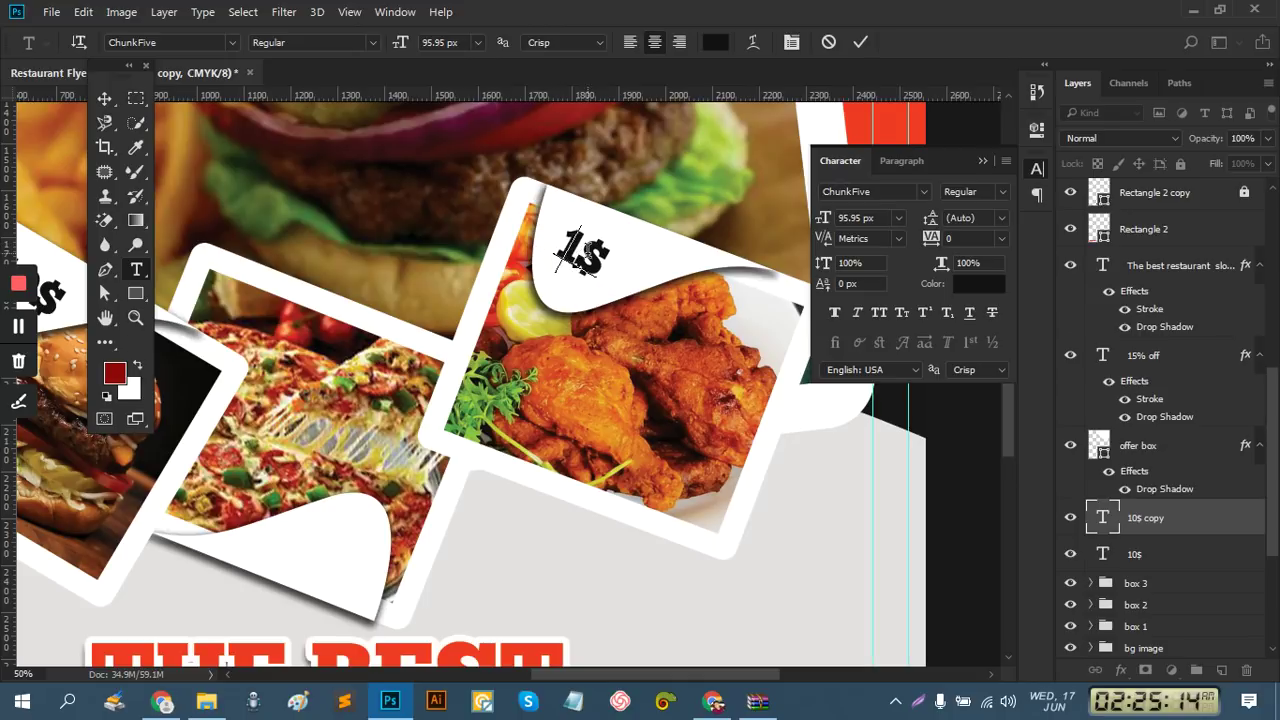
key("BackSpace")
type("8")
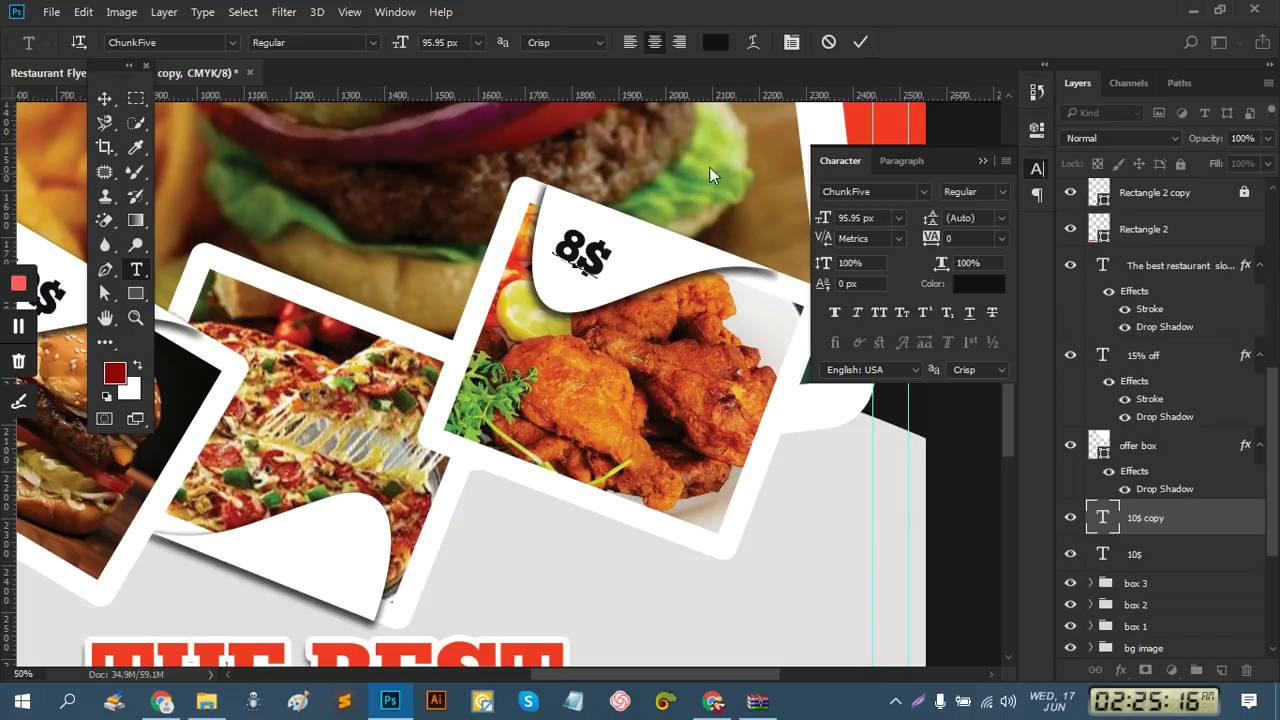
key("BackSpace")
type("9")
left_click(856, 44)
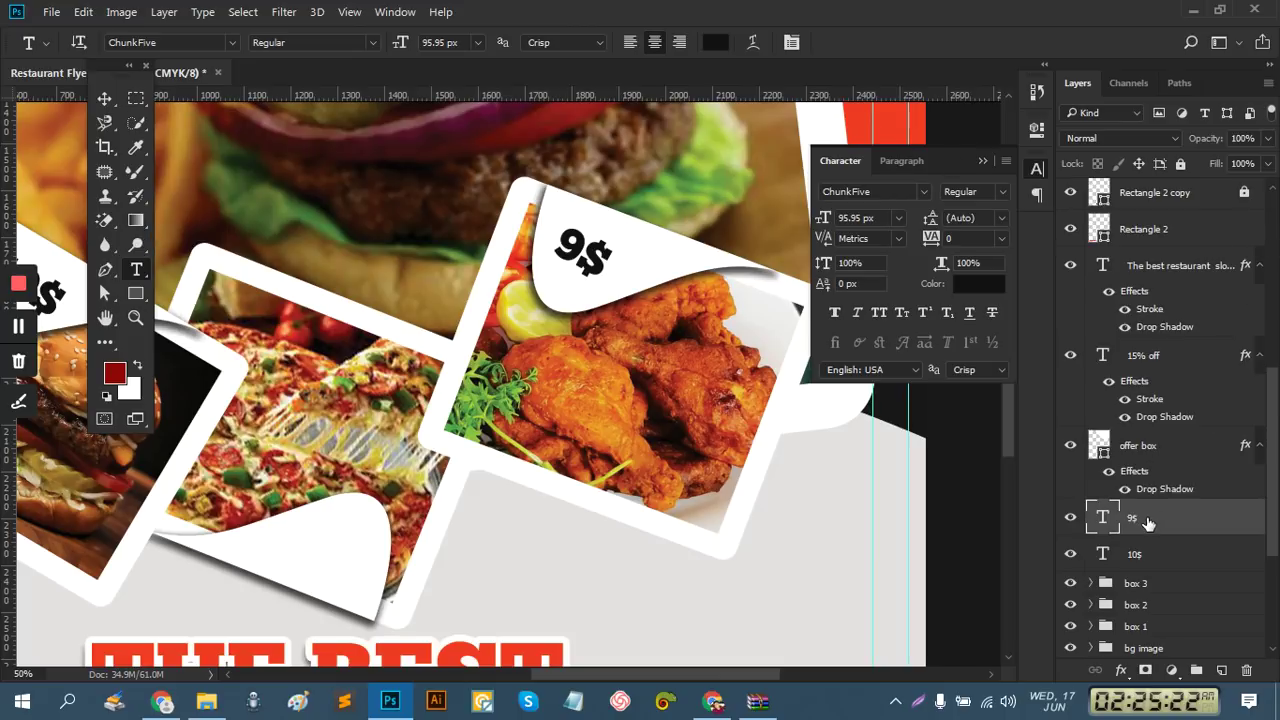
Alt-drag a copy of the 10$ label onto the pizza card's lower corner
left_click(1108, 563)
scroll(571, 500, "left", 5)
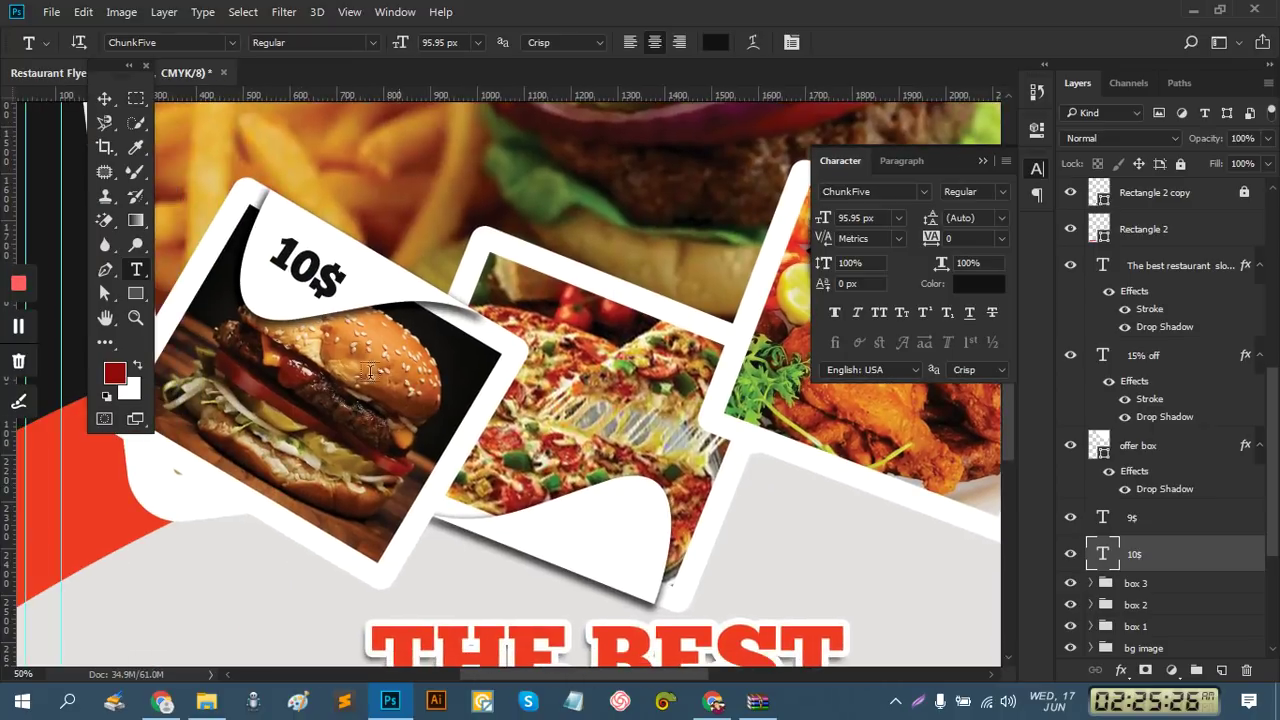
left_click(108, 97)
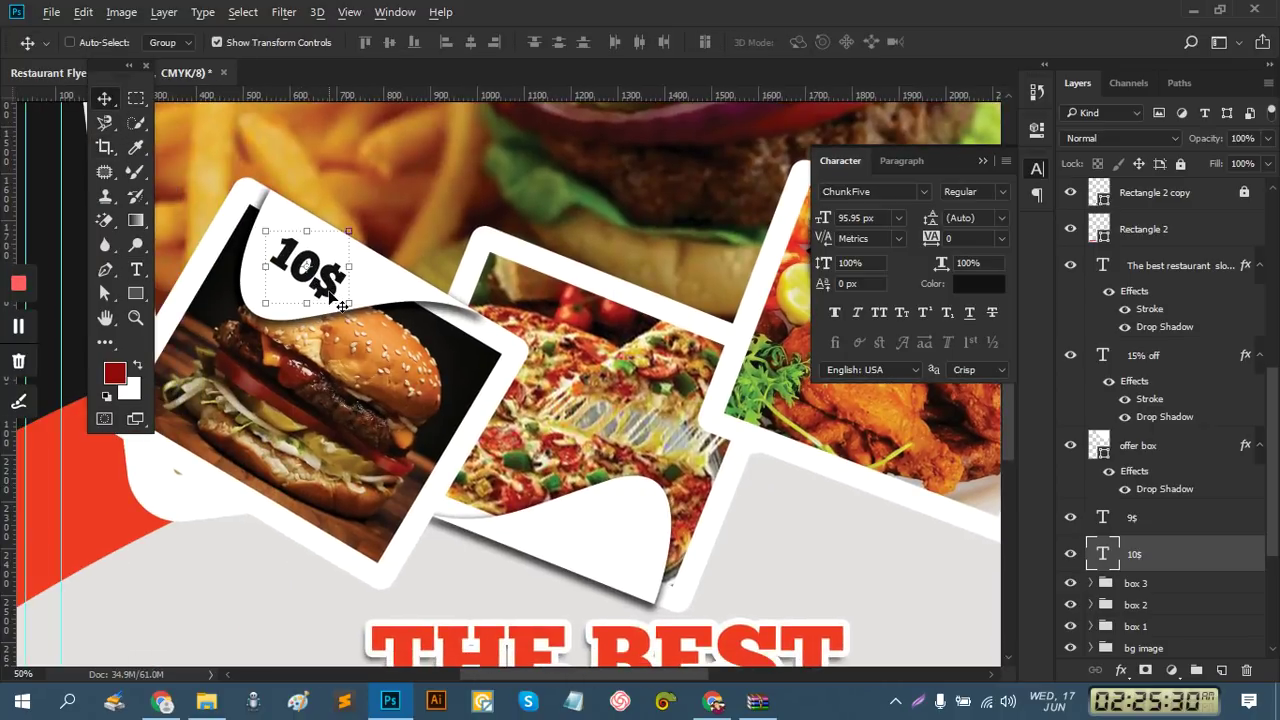
left_click_drag(330, 297, 663, 598)
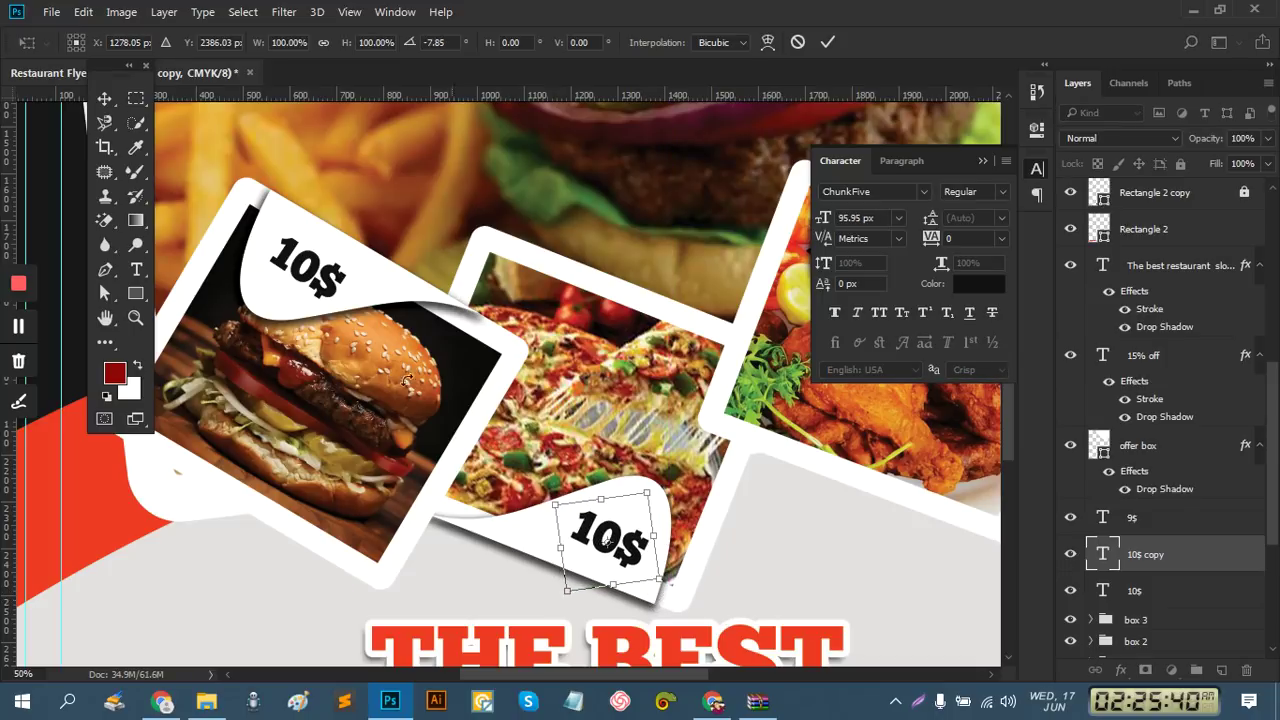
Retype the pizza label as 15$, then dismiss the Save As dialog without saving
left_click(137, 269)
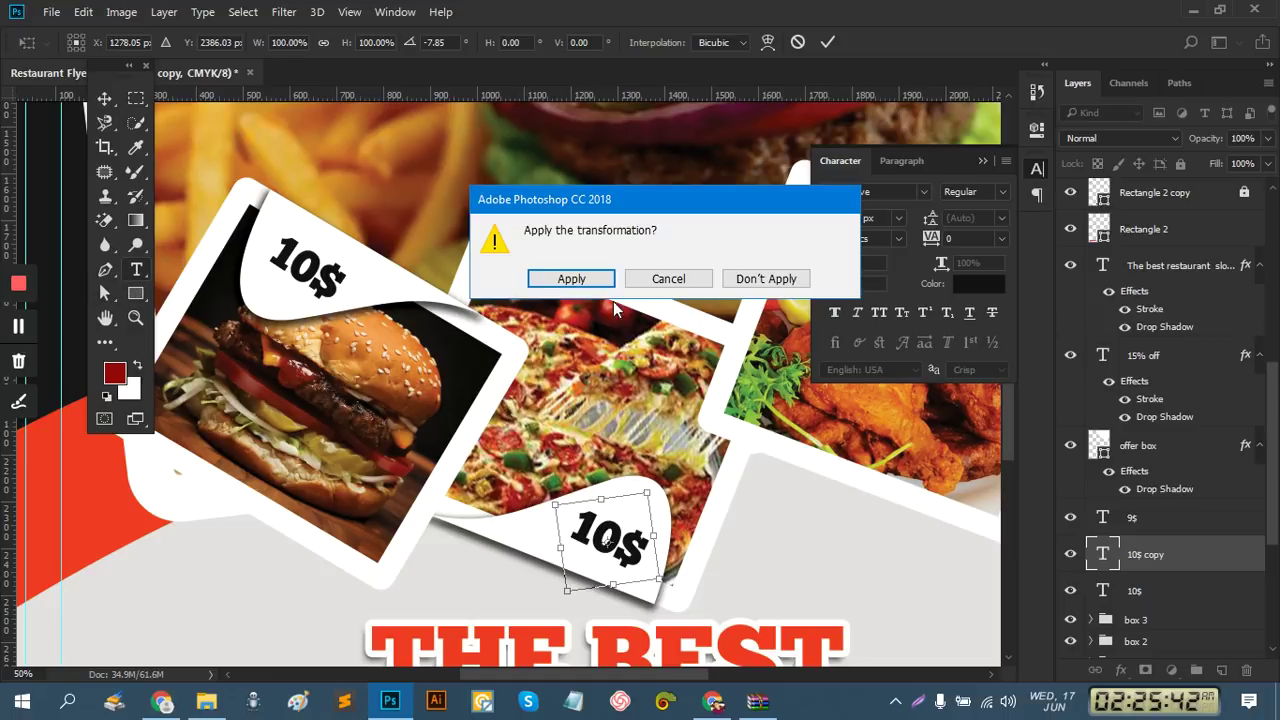
left_click(568, 280)
left_click_drag(612, 543, 578, 524)
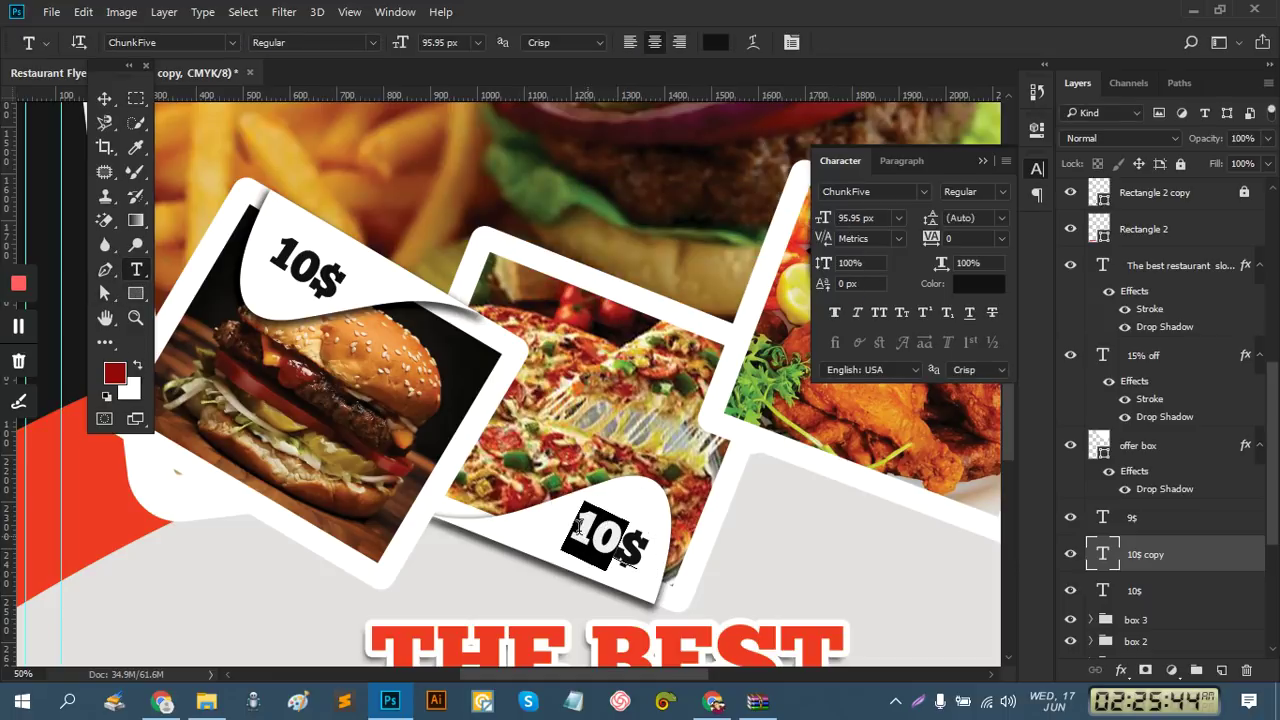
type("15$")
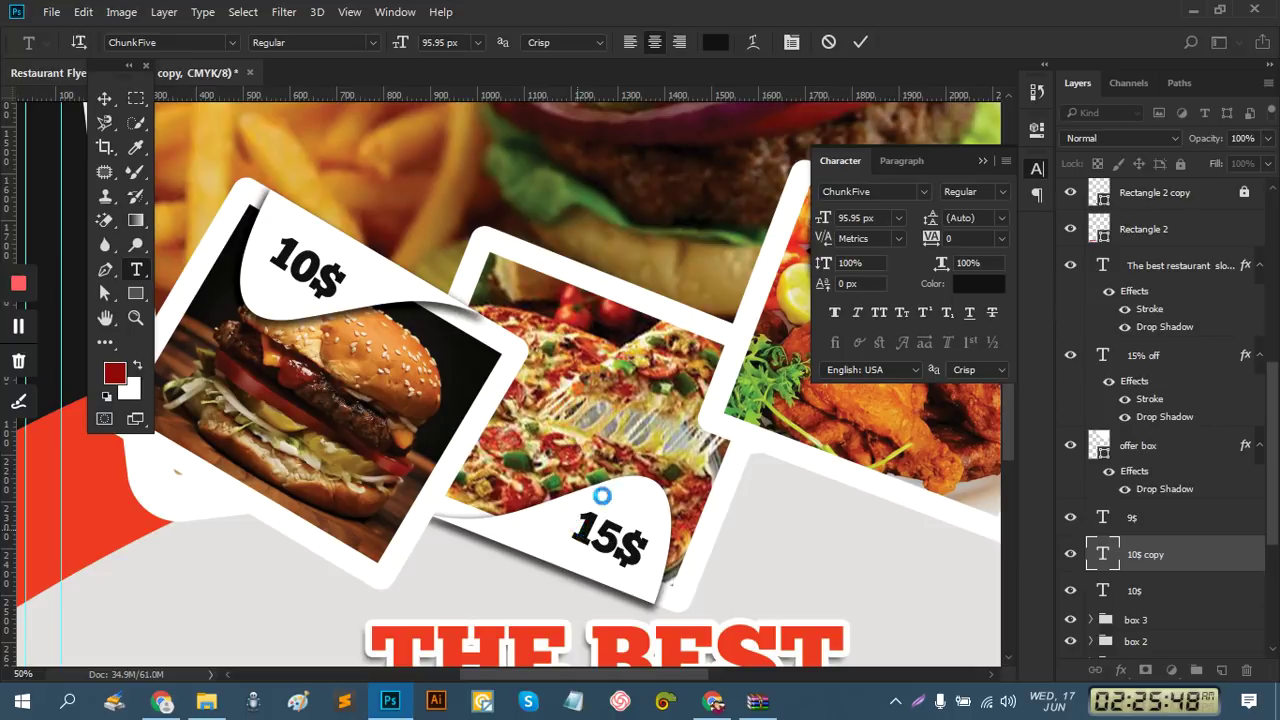
key("ctrl+shift+s")
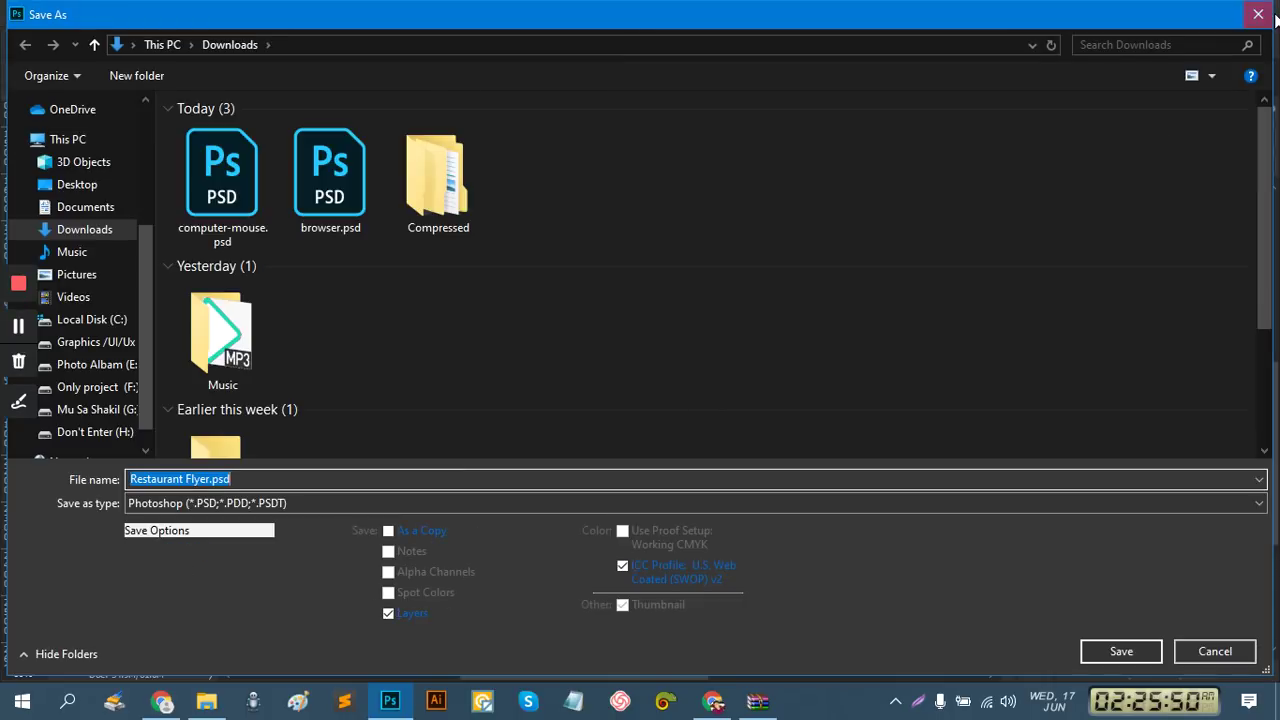
left_click(1258, 14)
Zoom out to 12.5% and move the Tools panel down to uncover the document title
left_click(505, 441, "ctrl+alt")
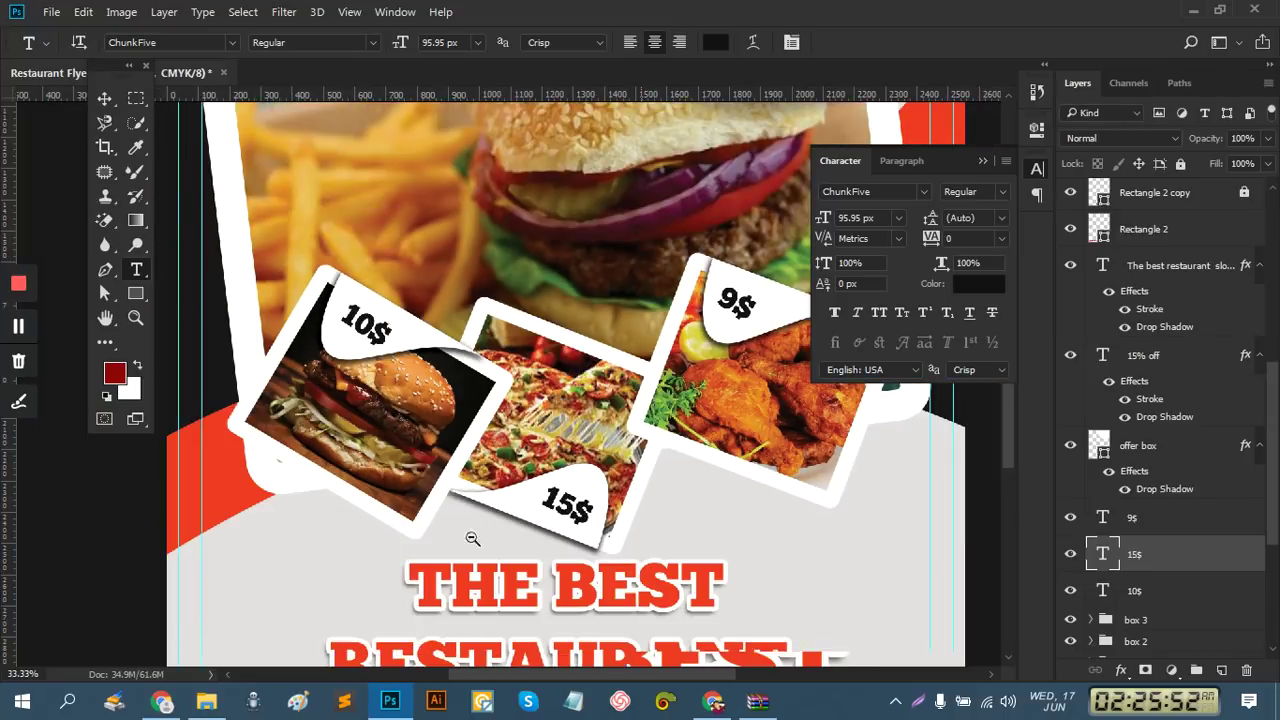
left_click(472, 532, "ctrl+alt")
left_click(583, 524, "ctrl+alt")
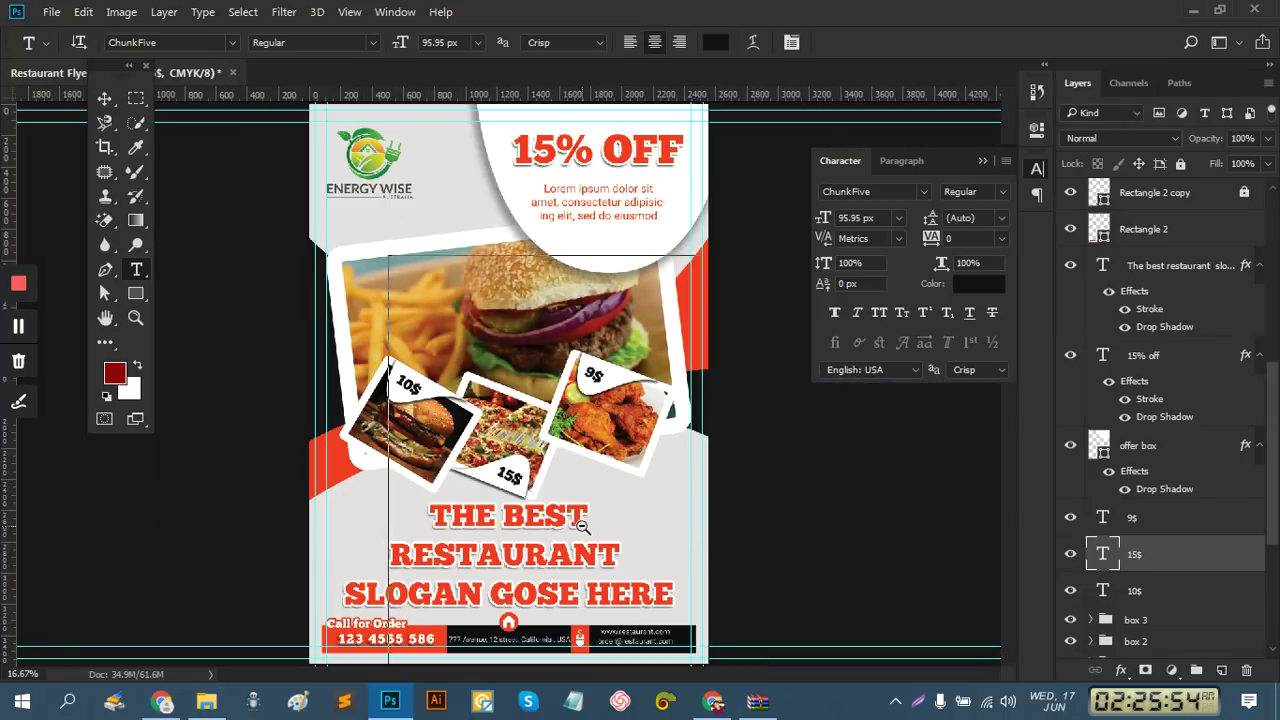
left_click(583, 524, "ctrl+alt")
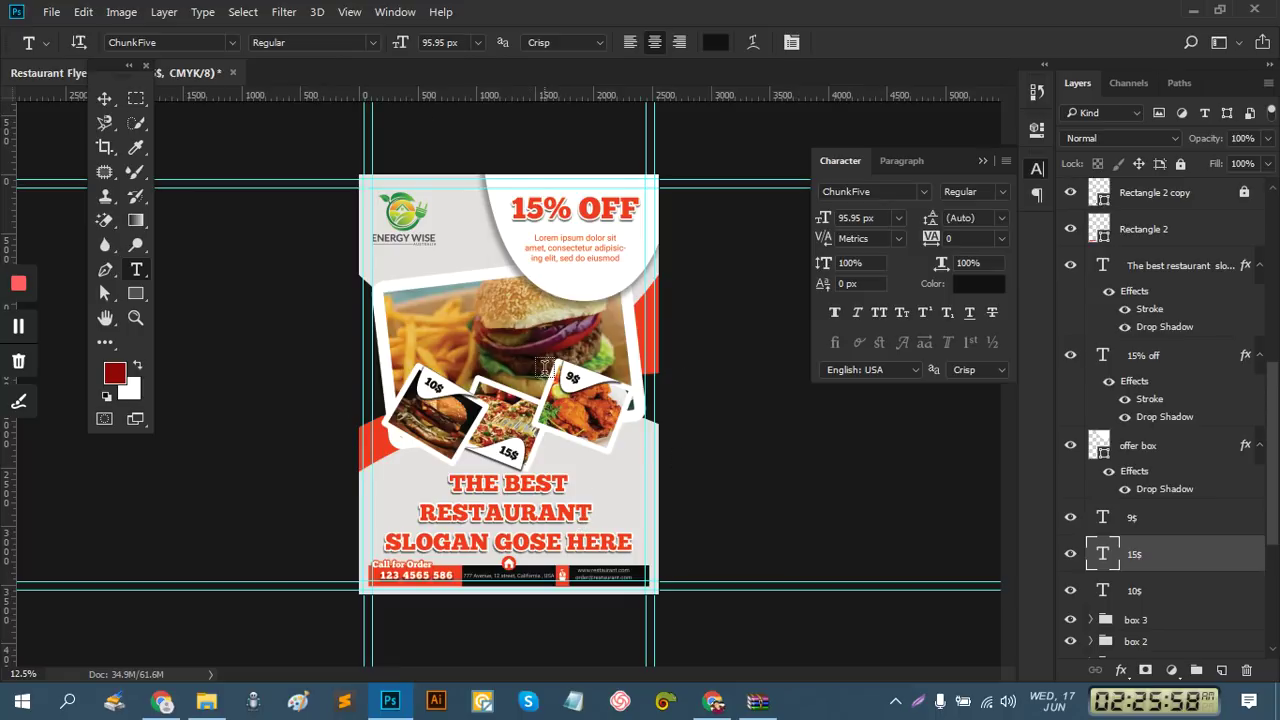
left_click(101, 95)
left_click_drag(106, 64, 83, 107)
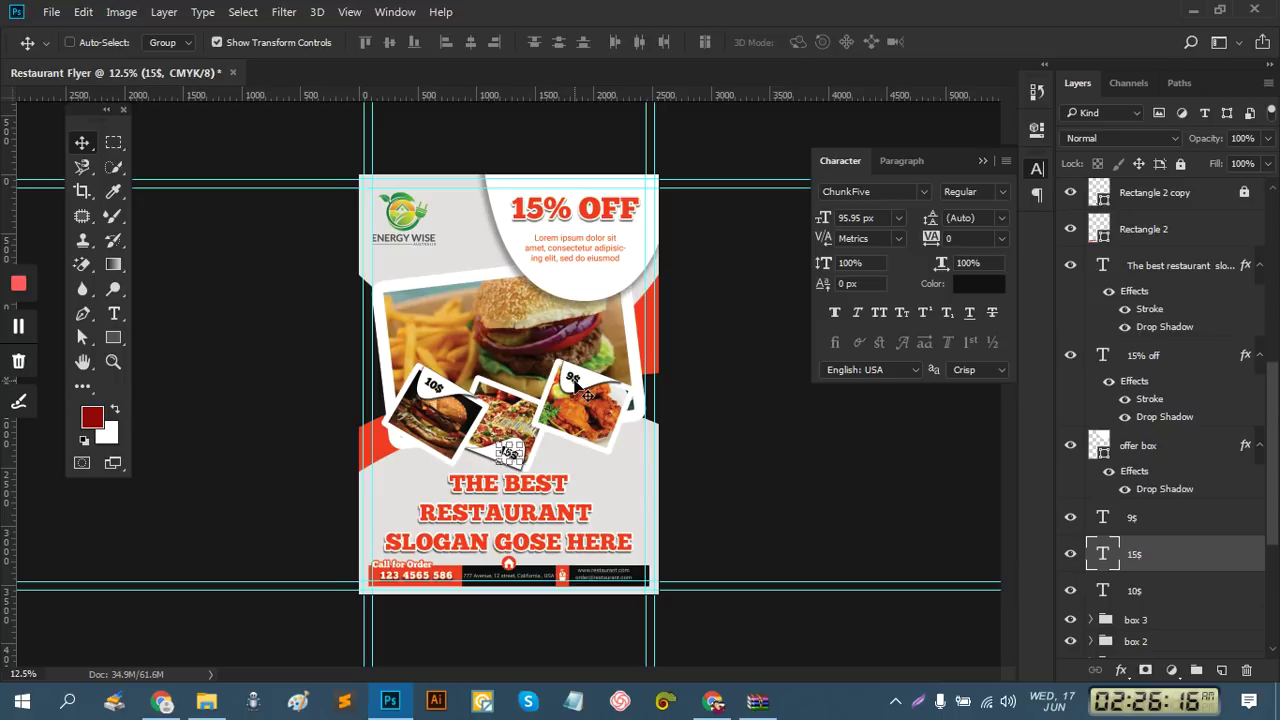
key("ctrl")
Start Save As in Photoshop PSD format and browse to D:\Graphics Design\flyer\Ps
key("ctrl+shift+s")
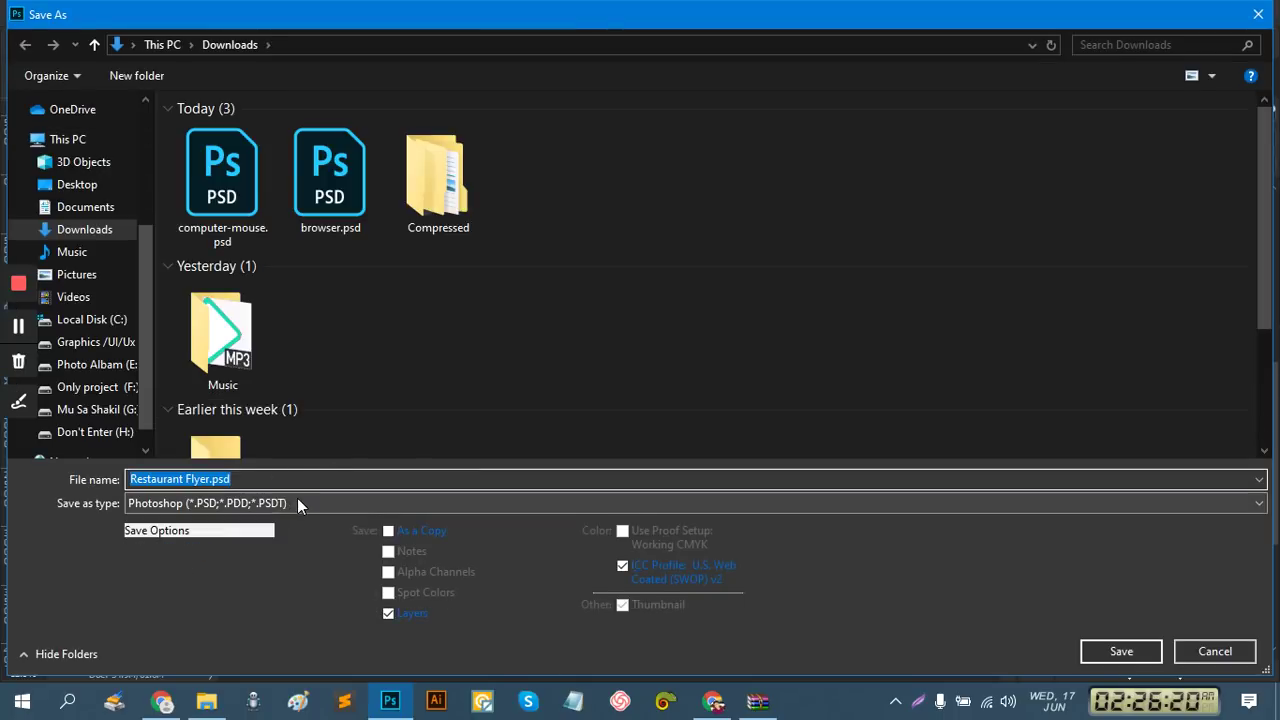
left_click(297, 503)
left_click(293, 520)
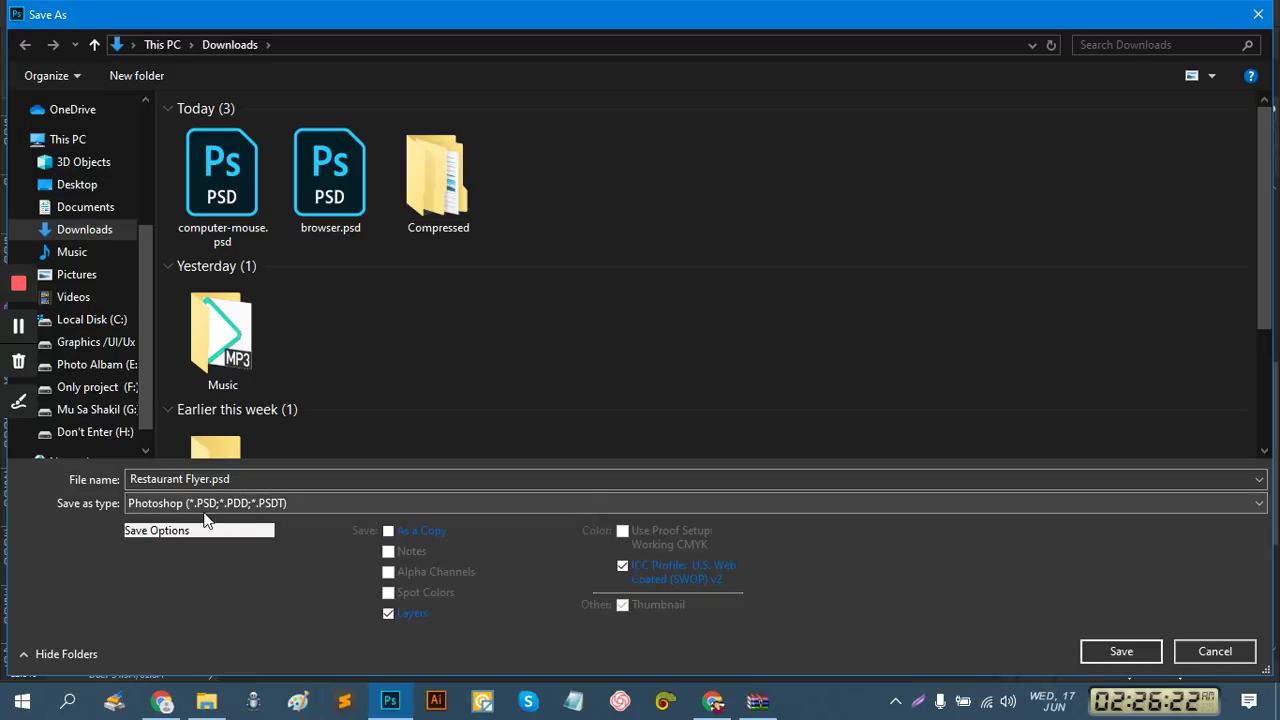
left_click(91, 338)
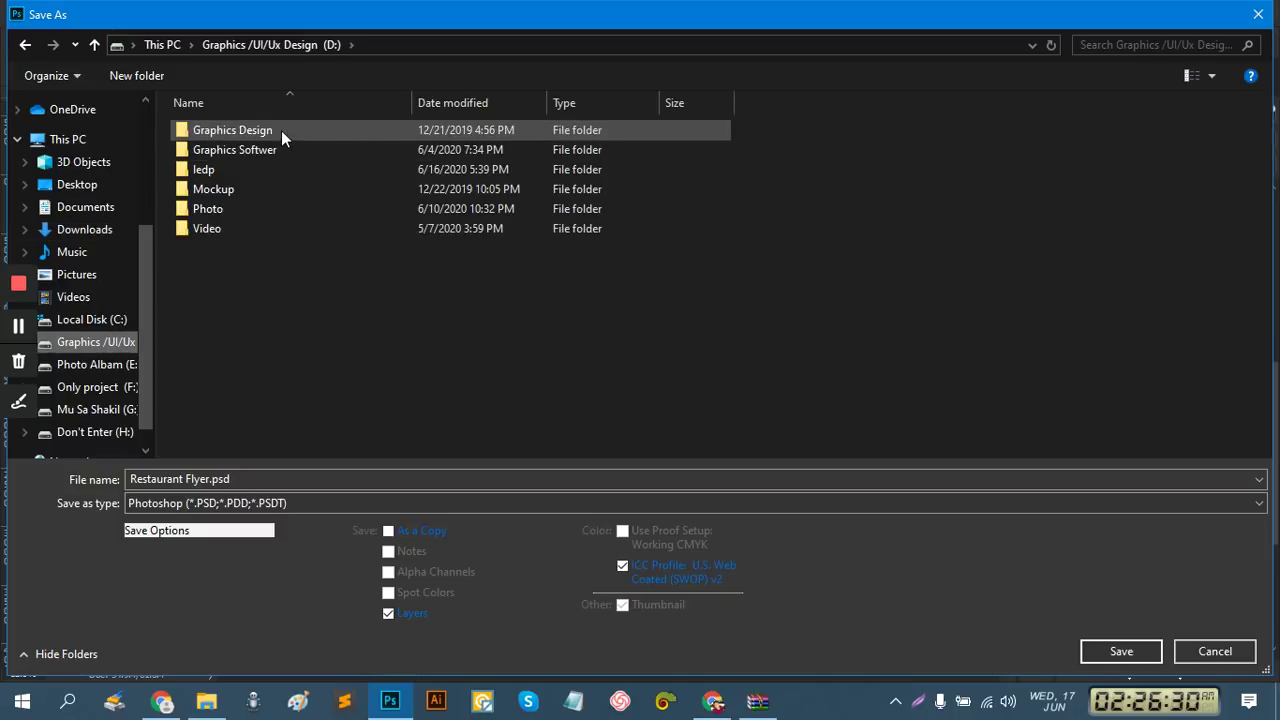
double_click(281, 130)
double_click(250, 199)
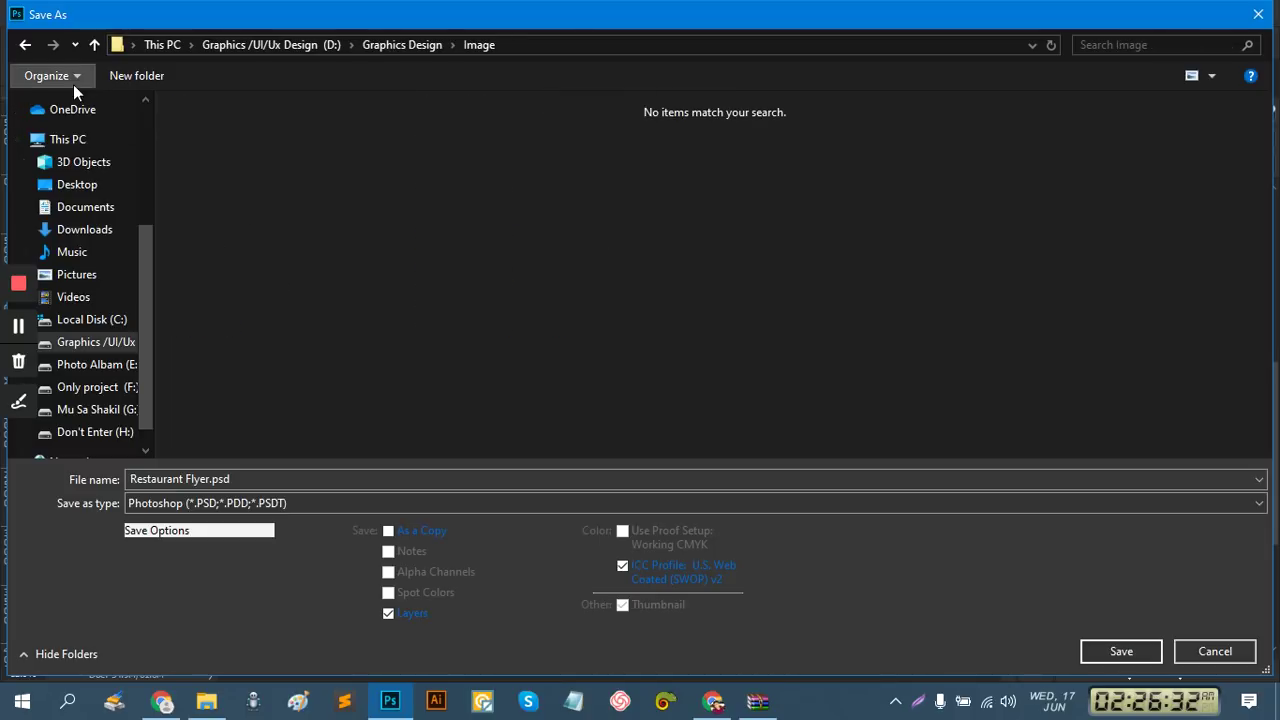
left_click(94, 45)
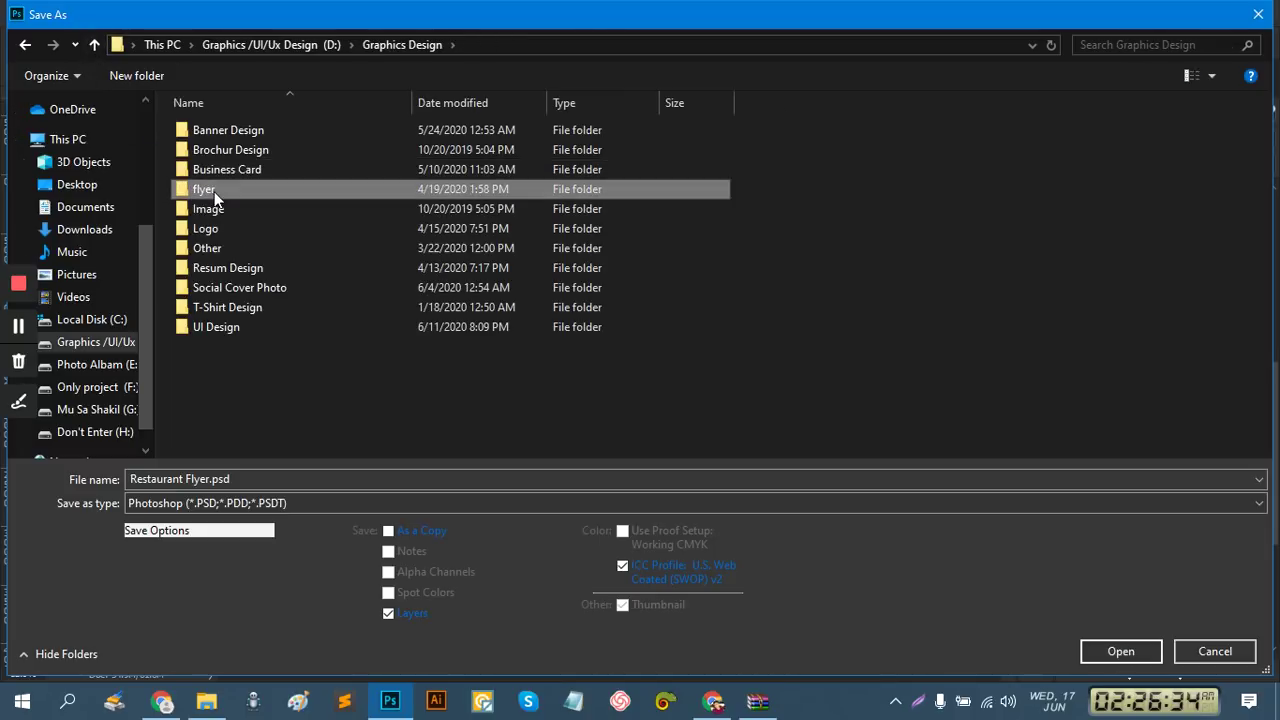
double_click(214, 191)
double_click(326, 152)
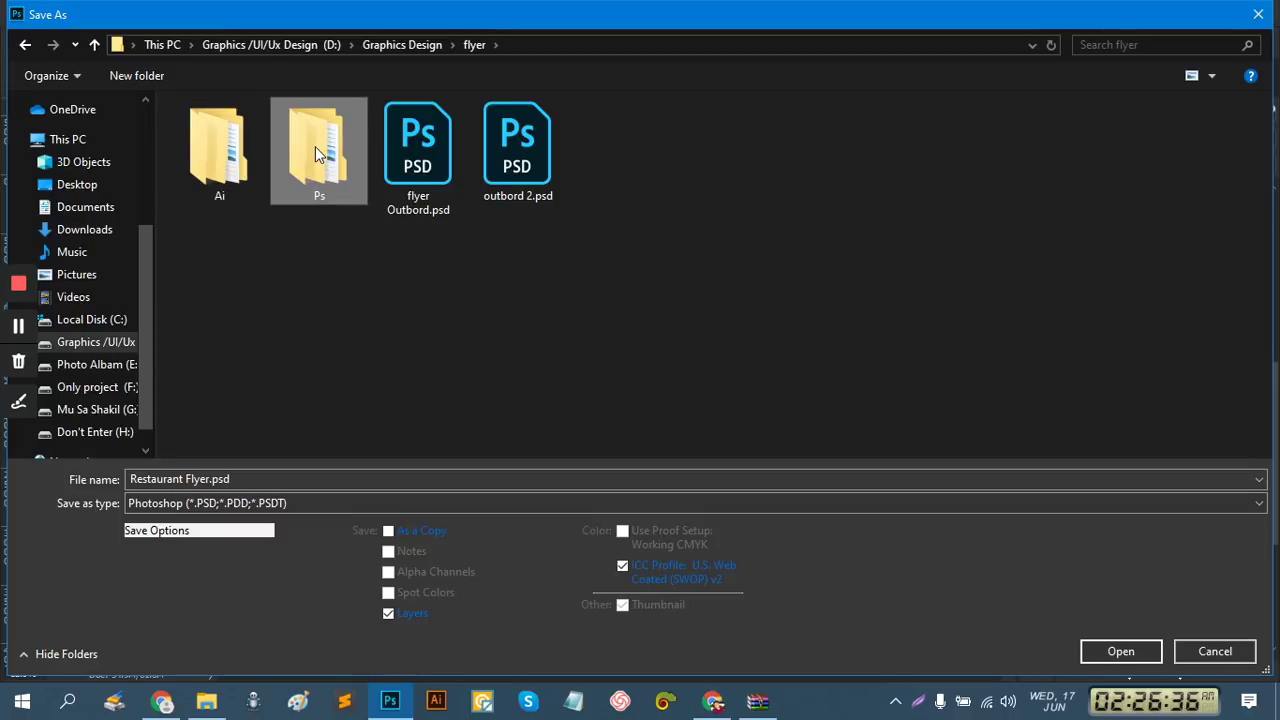
Create a 'restaurant 12' folder there and save Restaurant Flyer.psd inside it
left_click(158, 75)
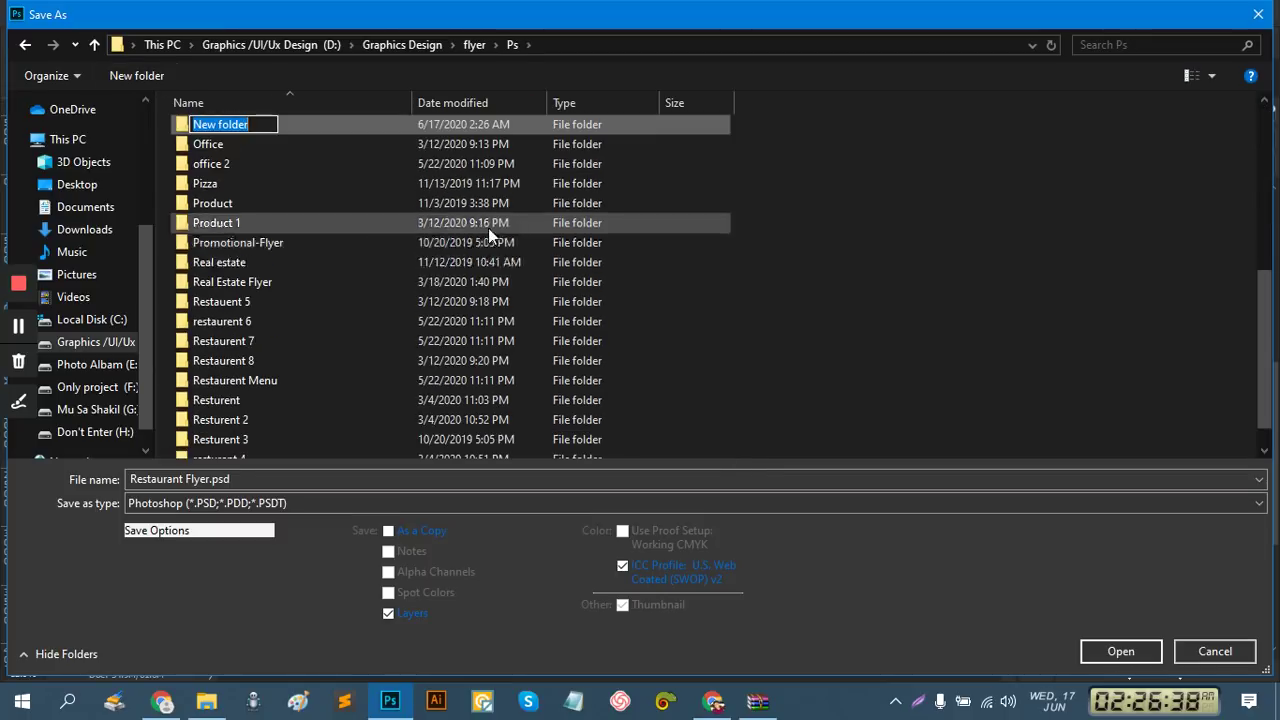
type("re")
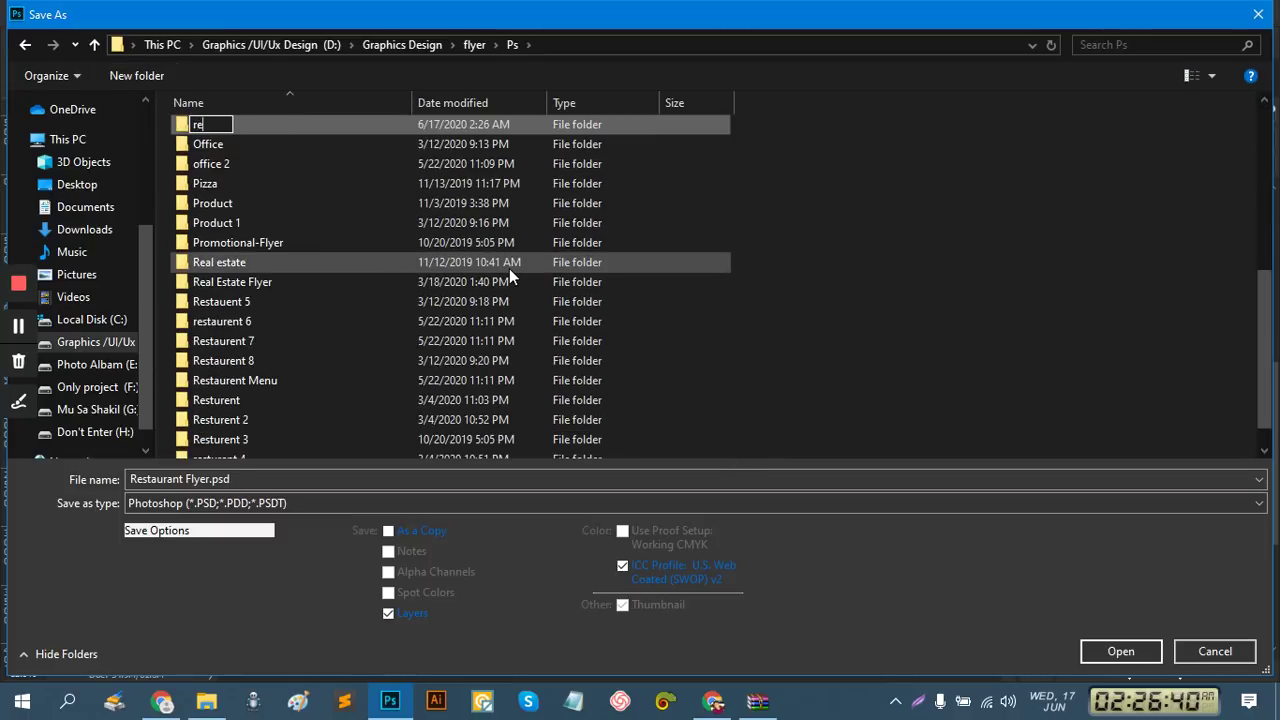
type("staurant 12")
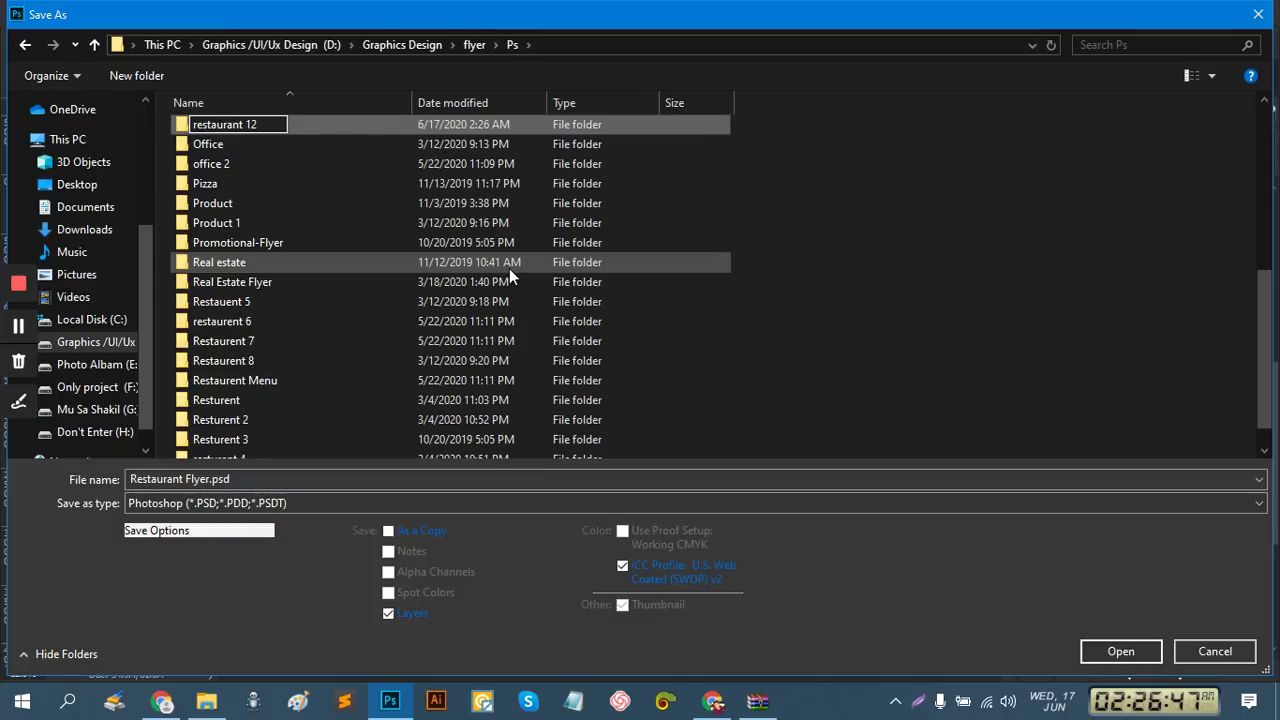
key("Return")
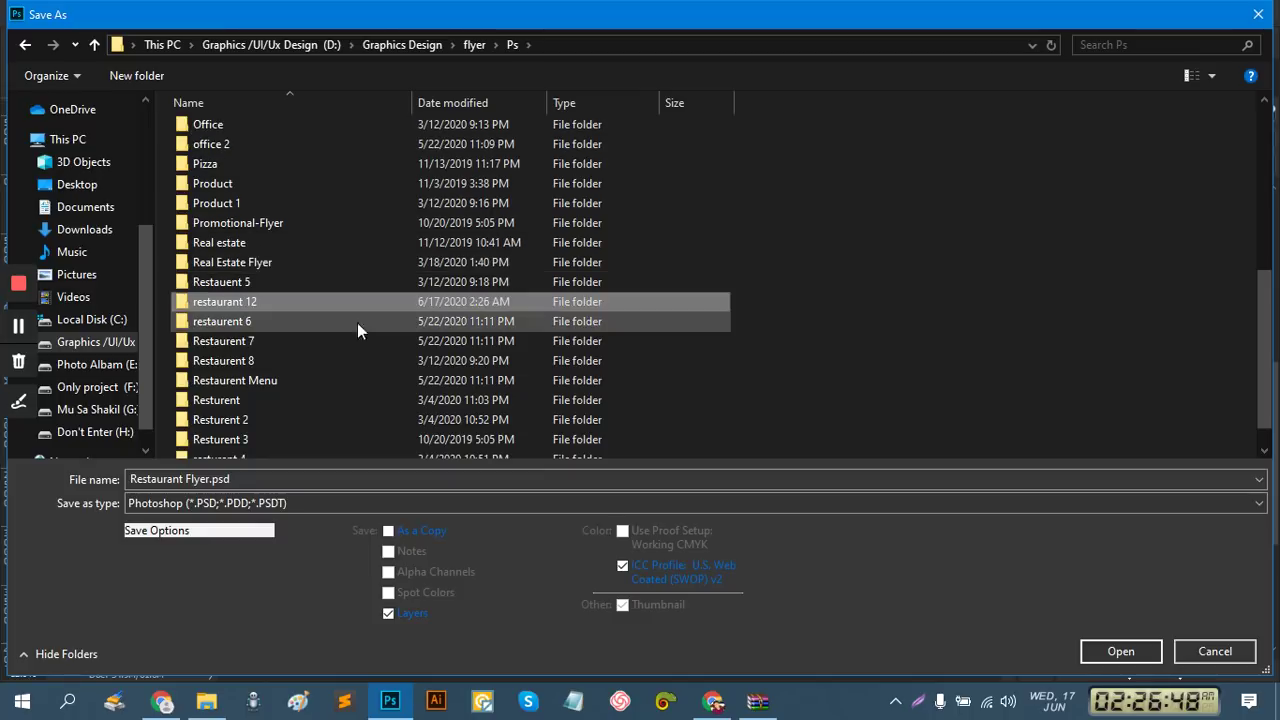
double_click(278, 304)
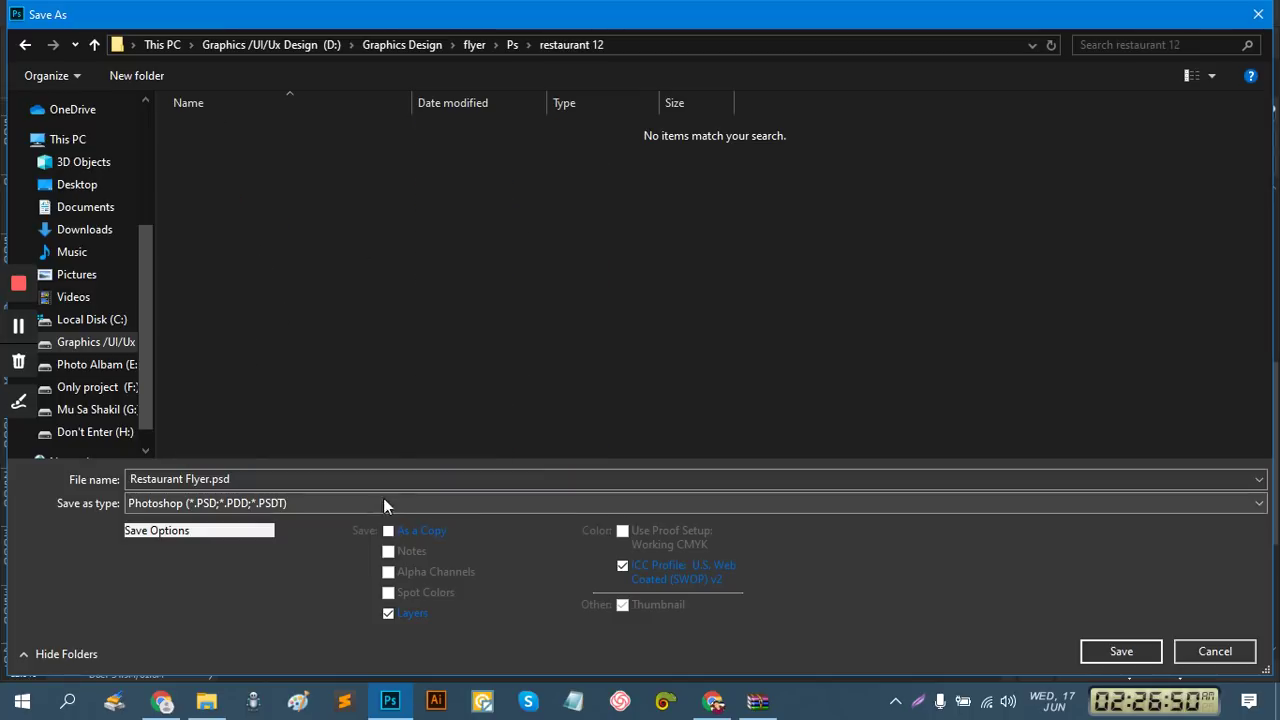
left_click(1121, 651)
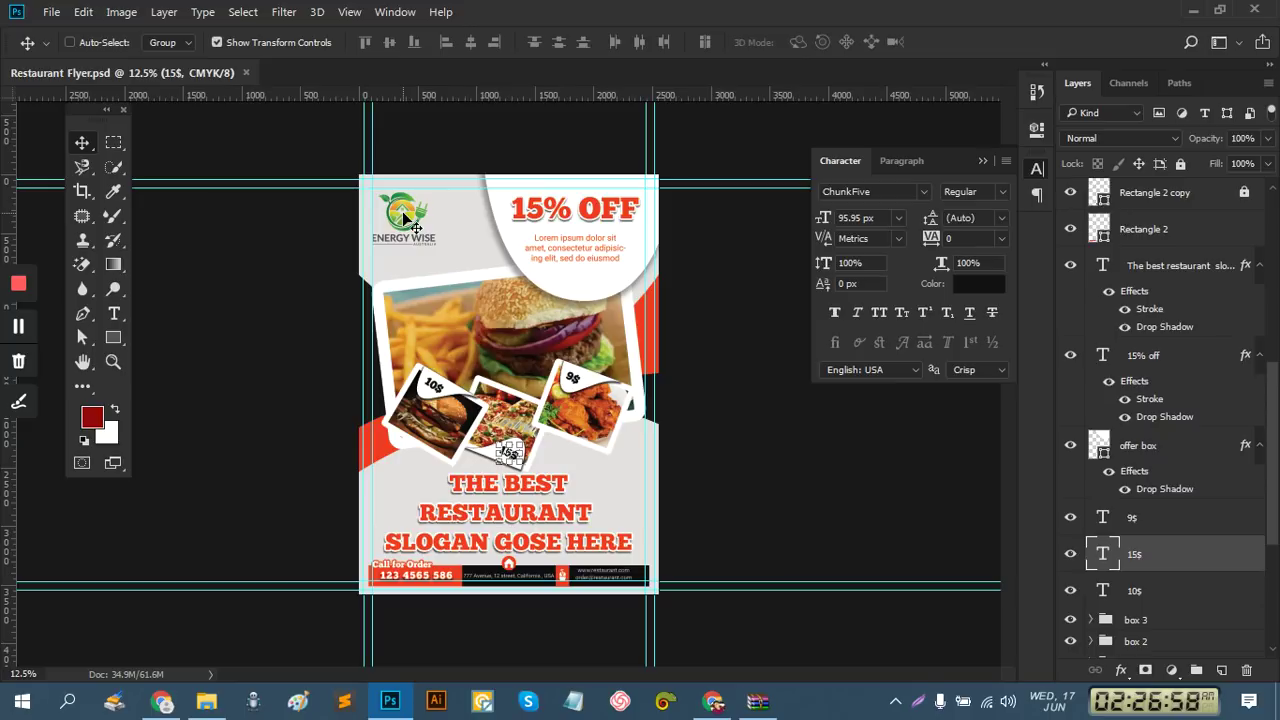
In Save for Web, resize the flyer to 1400 px wide as JPEG High, then proceed to save
key("ctrl")
key("ctrl+alt+shift+s")
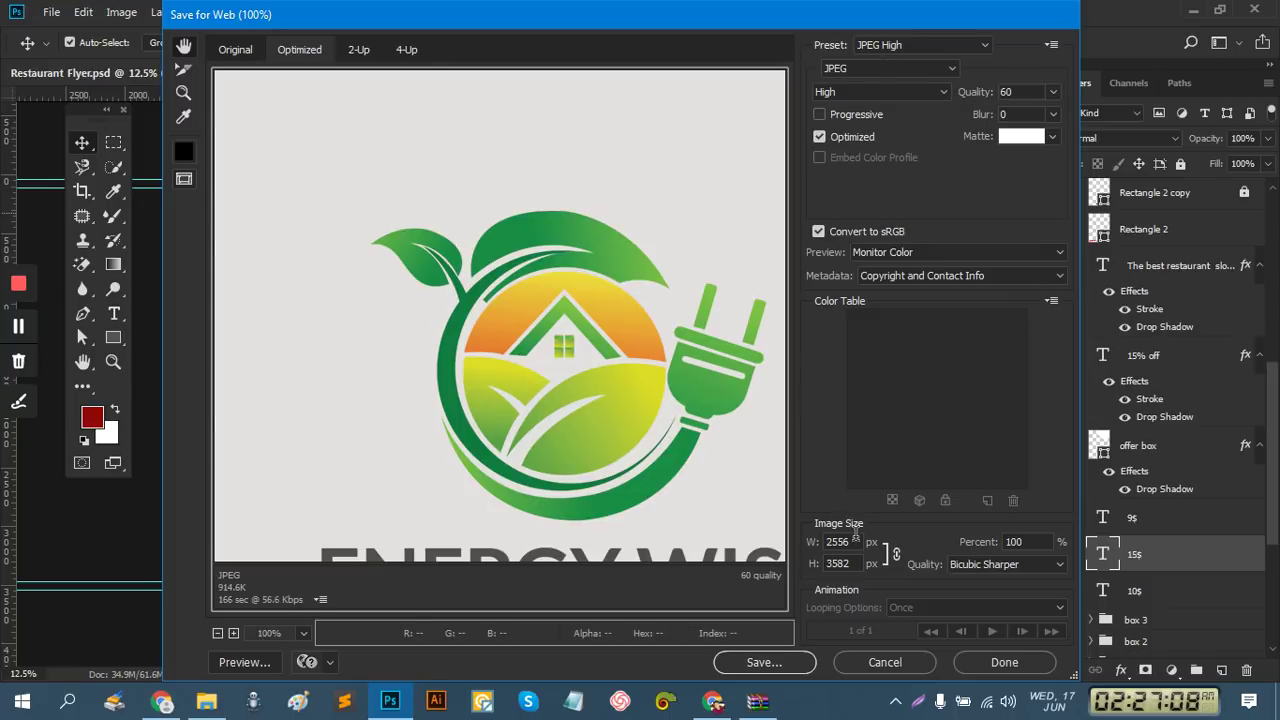
double_click(837, 541)
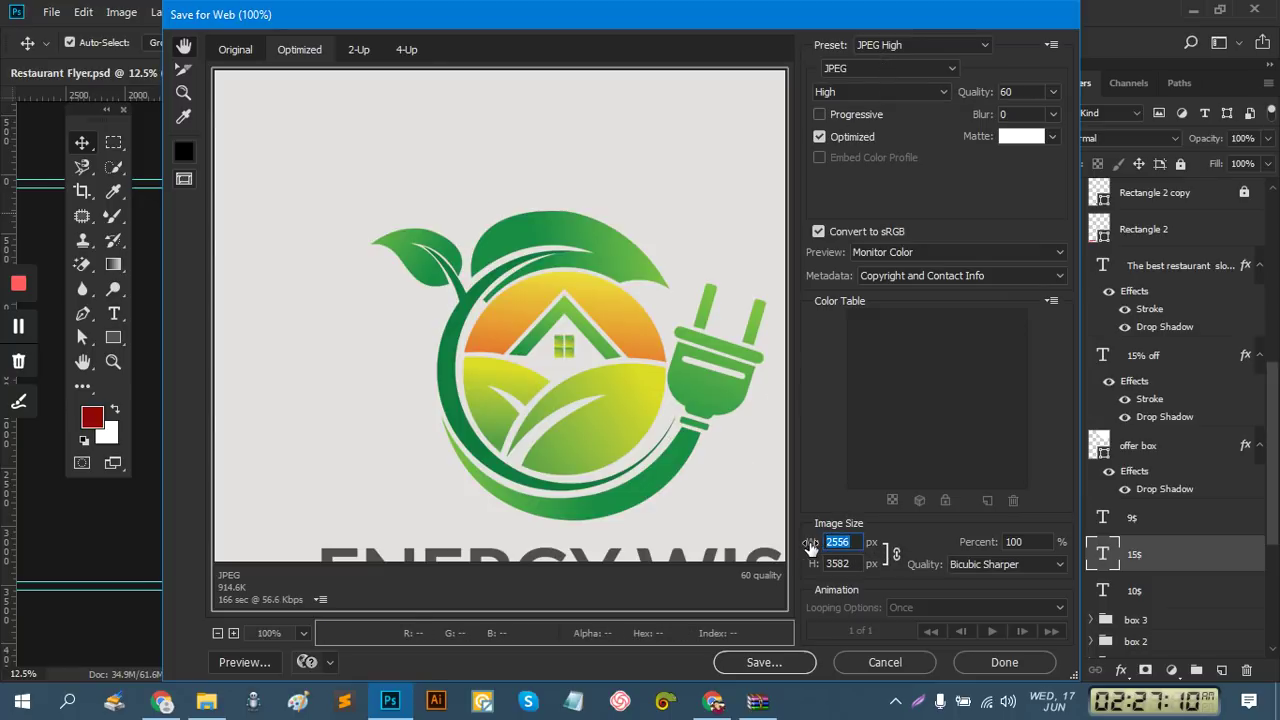
type("2")
type("400")
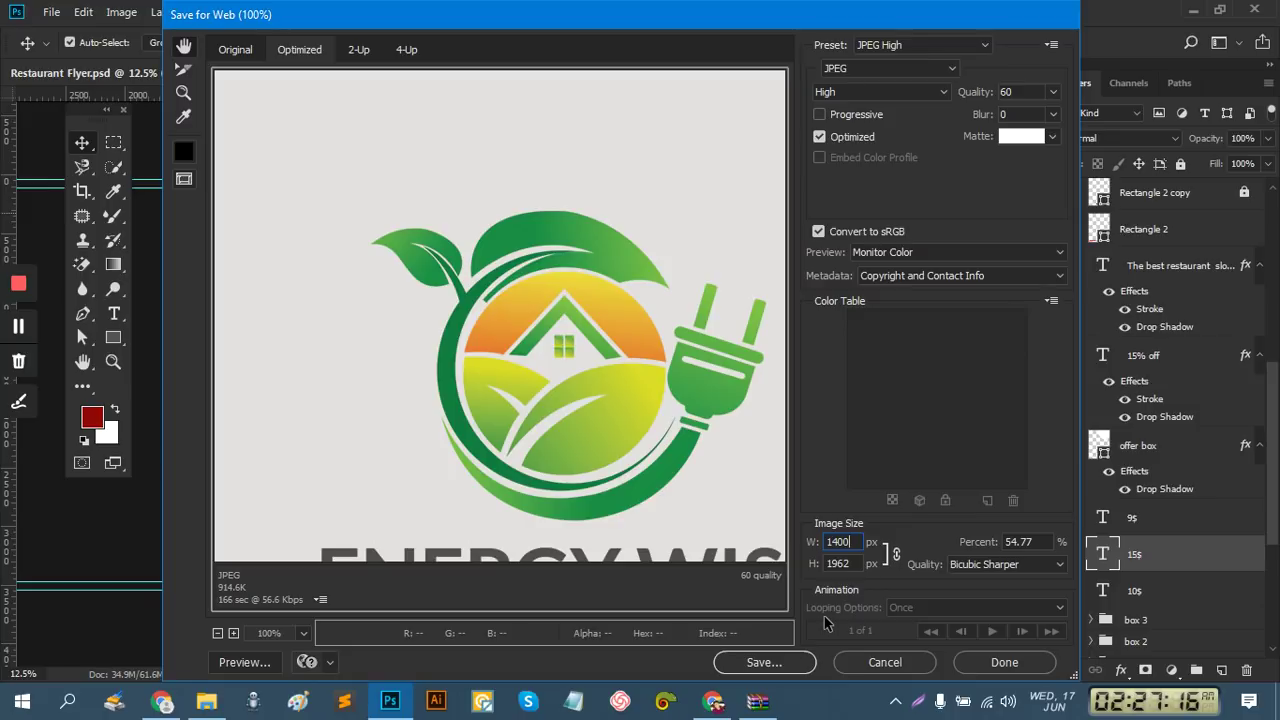
left_click(945, 68)
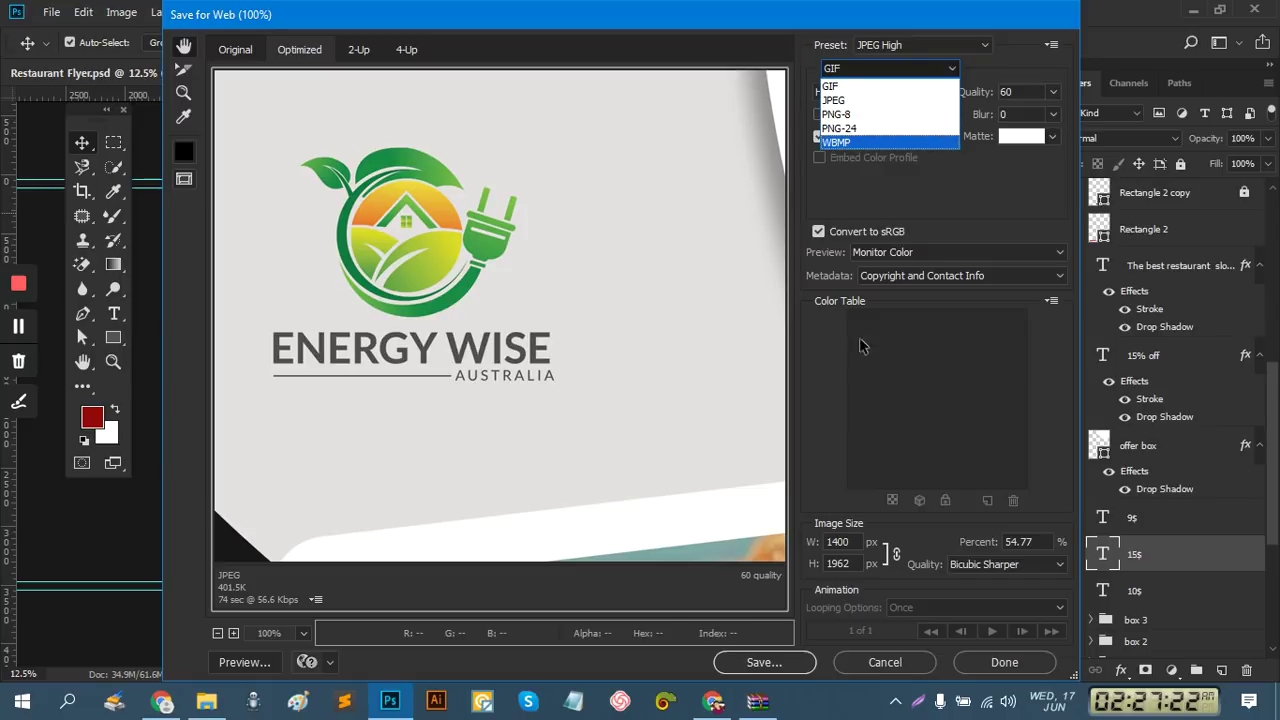
left_click(848, 100)
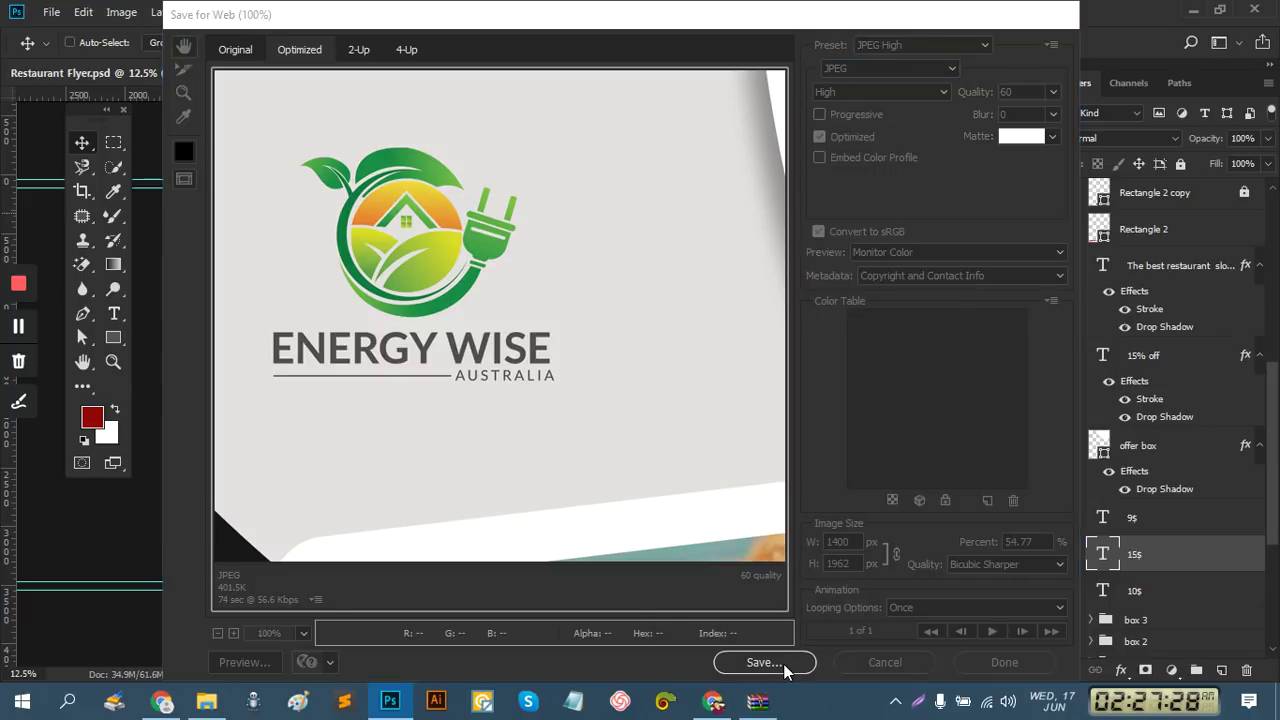
left_click(763, 662)
Save Restaurant-Flyer.jpg into D:\Graphics Design\flyer\Ps\restaurant 12 beside the PSD
left_click(53, 148)
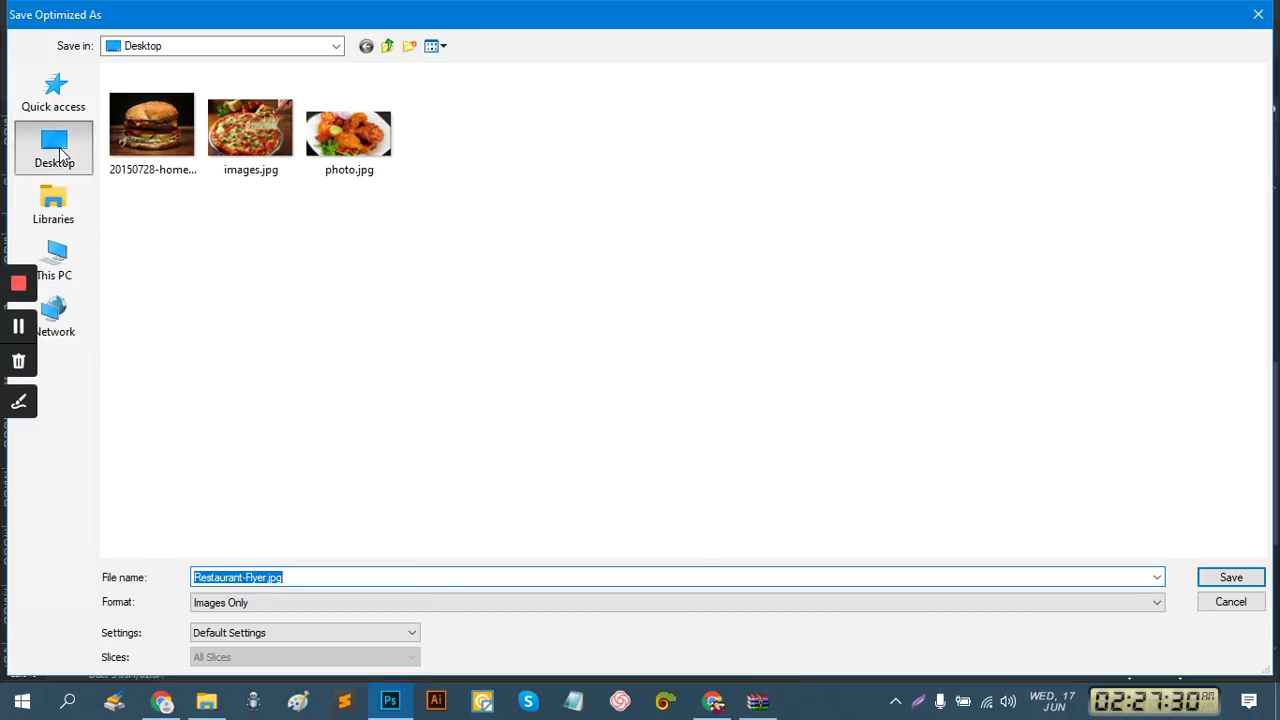
left_click(55, 262)
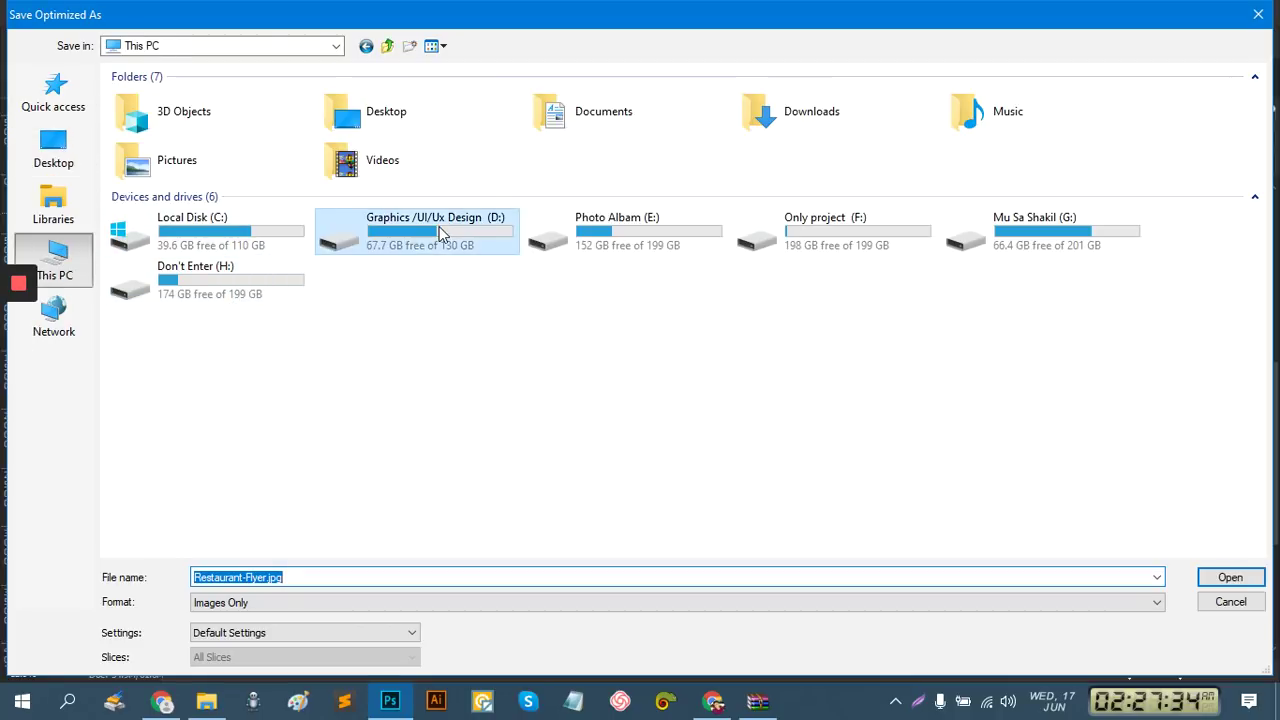
double_click(440, 232)
double_click(195, 98)
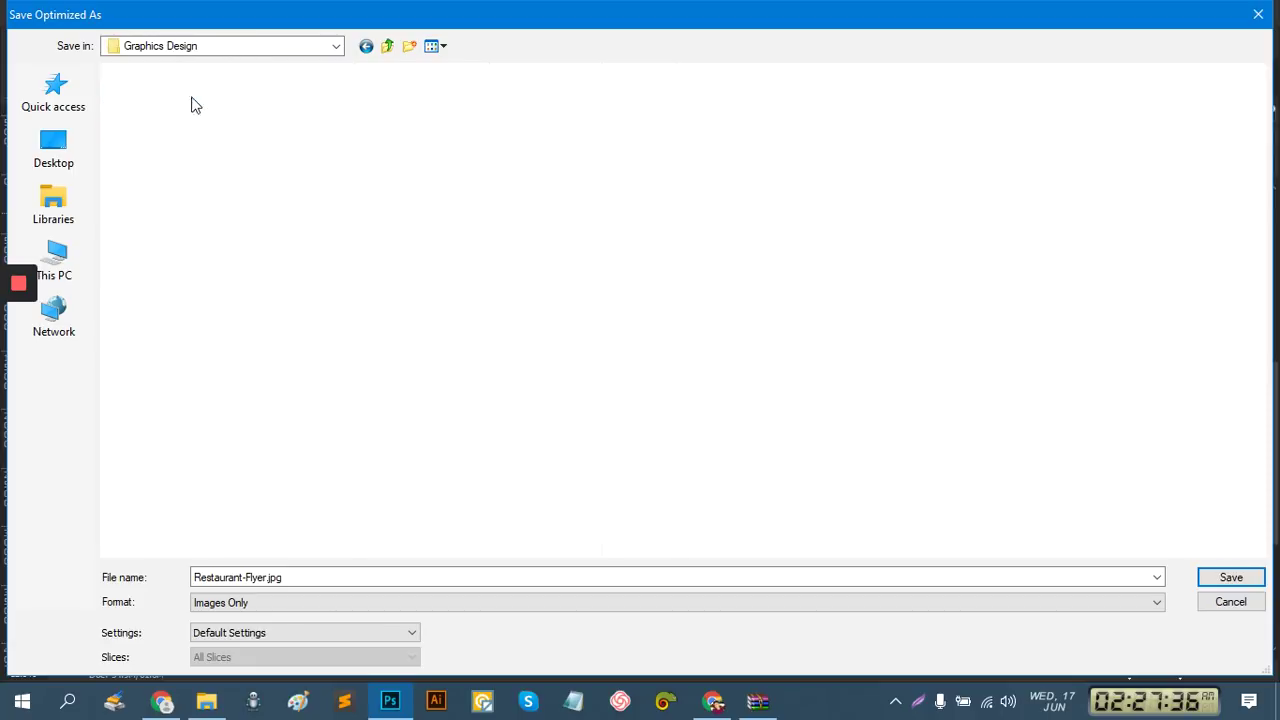
double_click(172, 150)
double_click(257, 147)
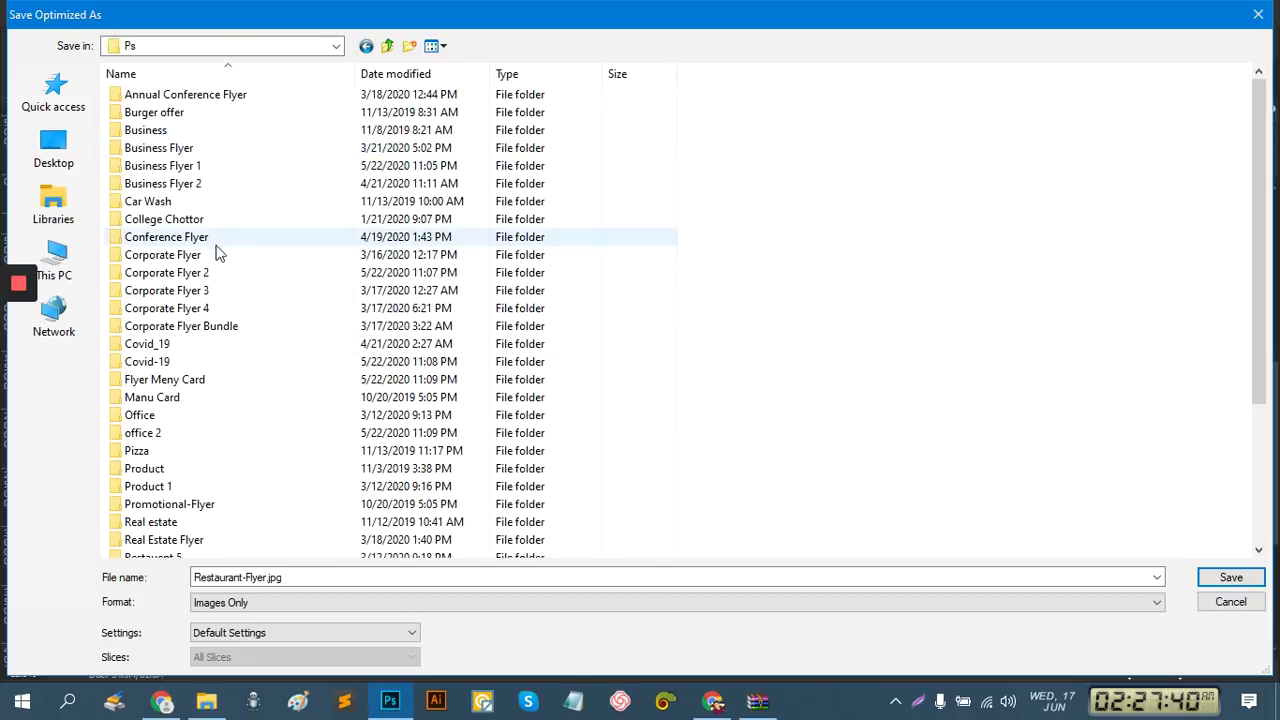
scroll(246, 377, "down", 4)
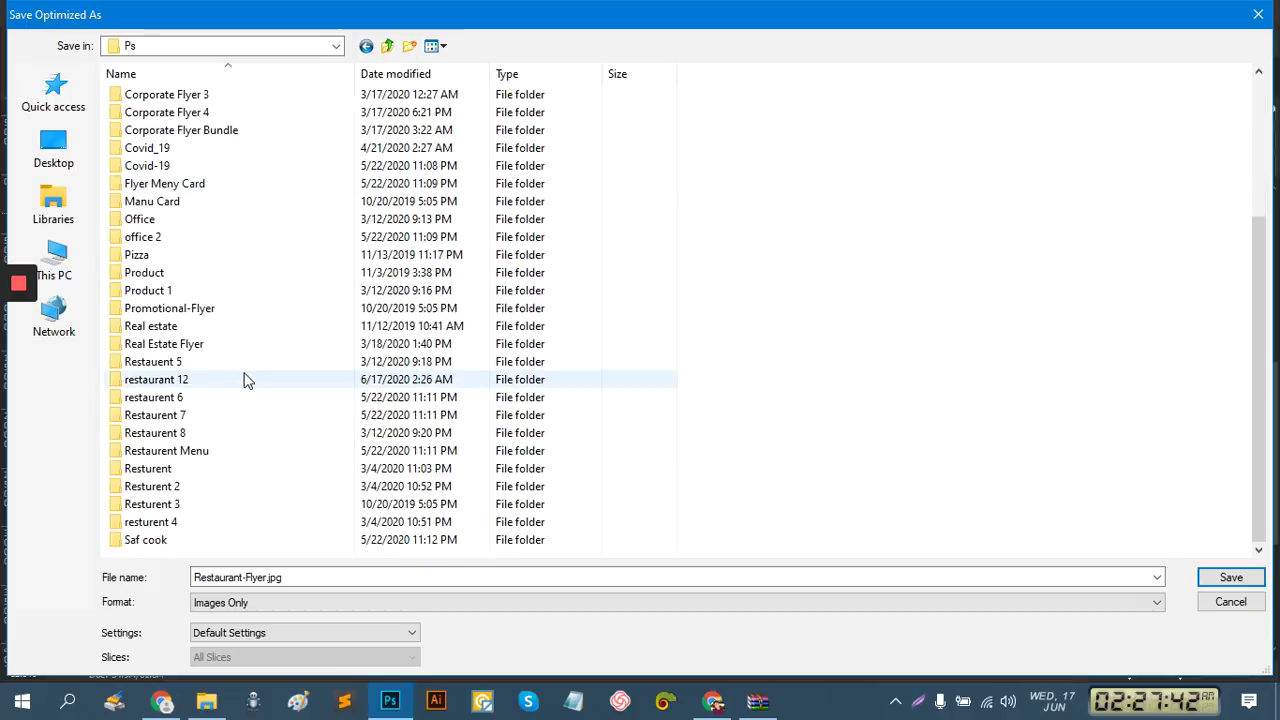
double_click(209, 380)
left_click(1228, 577)
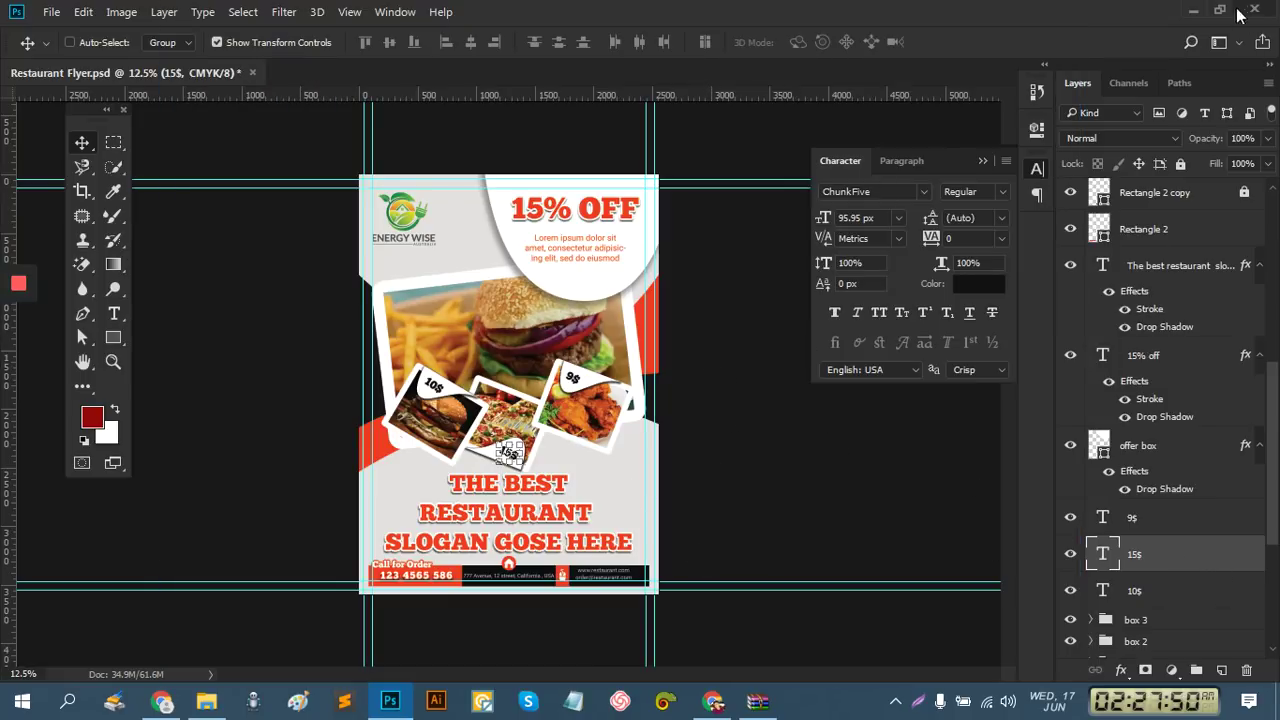
Minimize Photoshop and browse File Explorer to D:\Graphics Design\flyer\Ps
left_click(1194, 12)
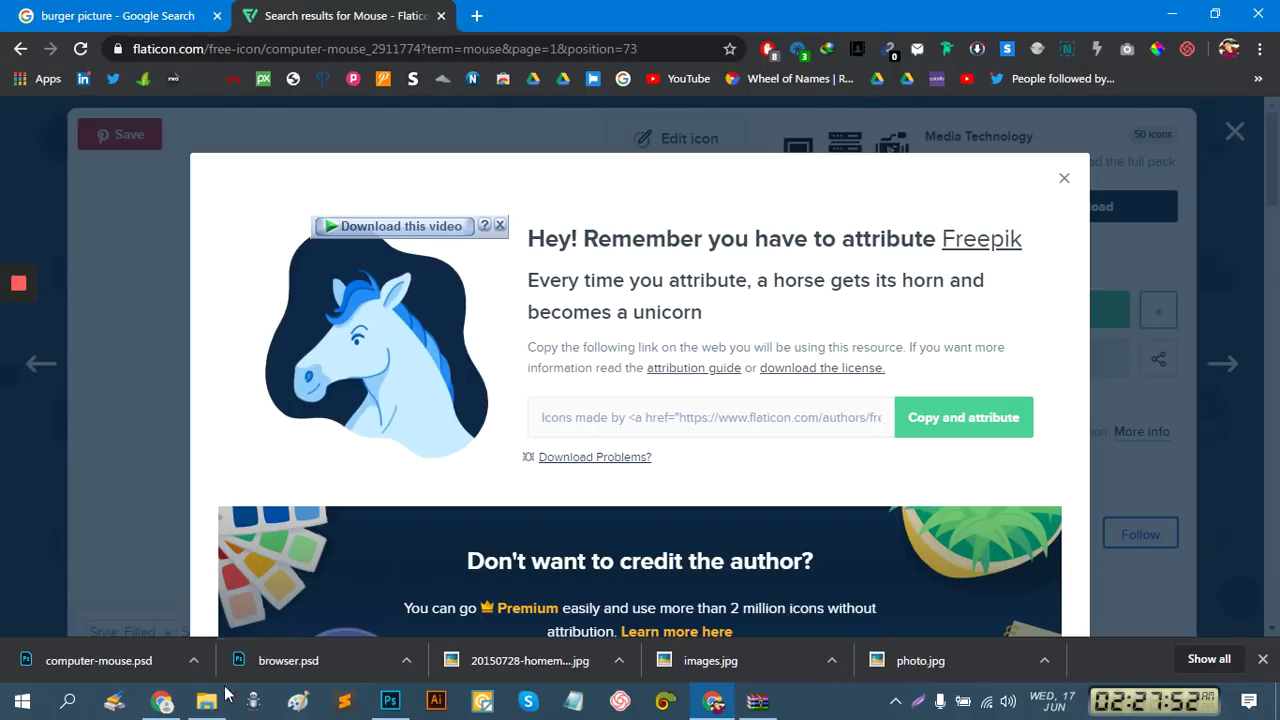
left_click(206, 701)
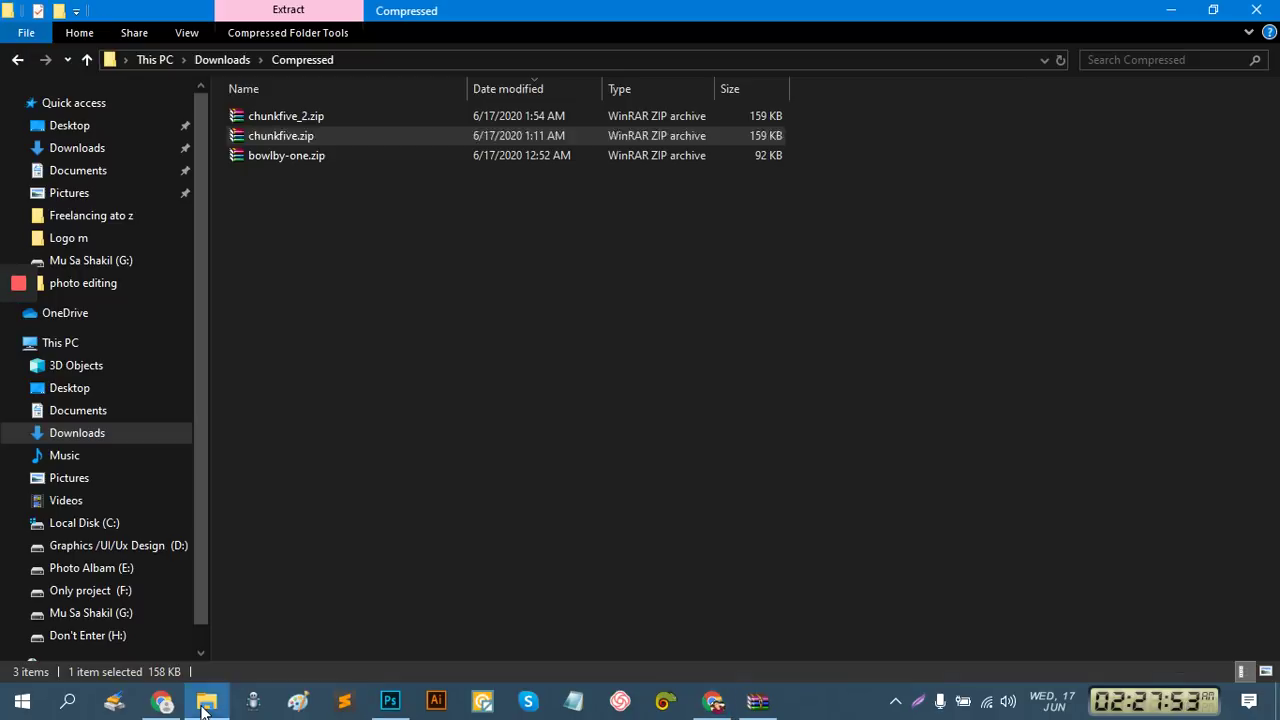
left_click(122, 546)
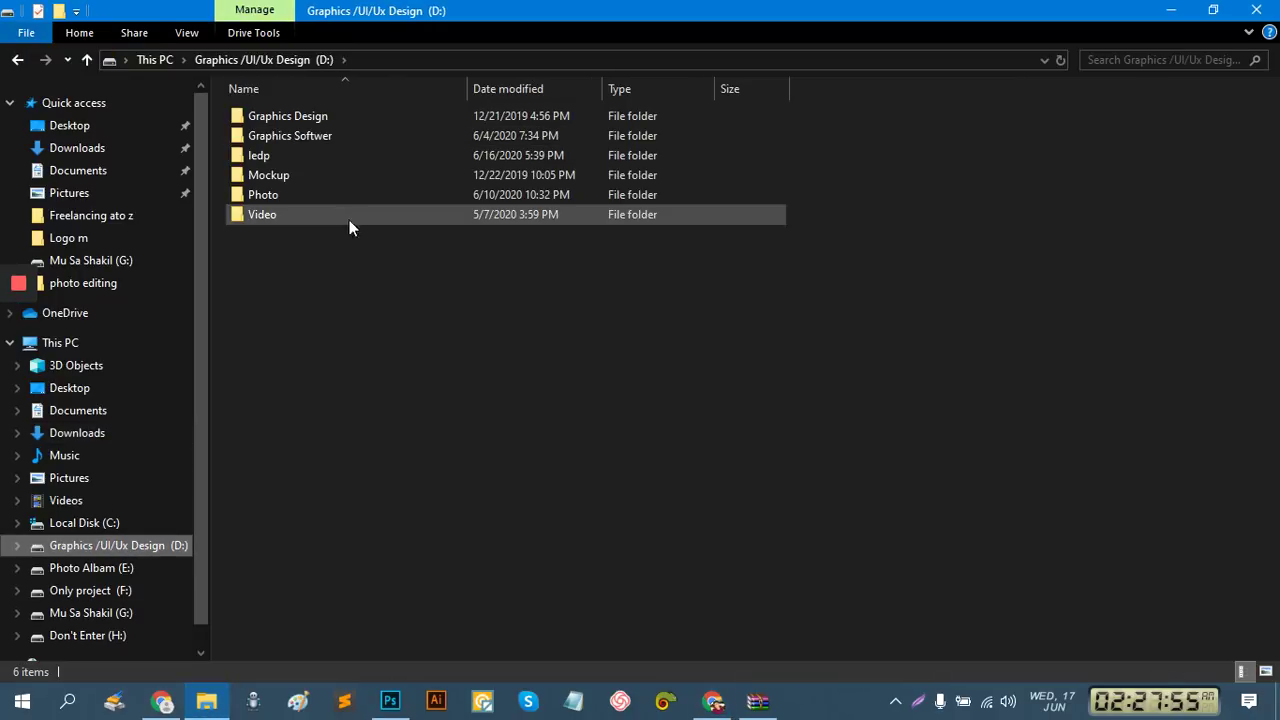
double_click(298, 118)
double_click(300, 175)
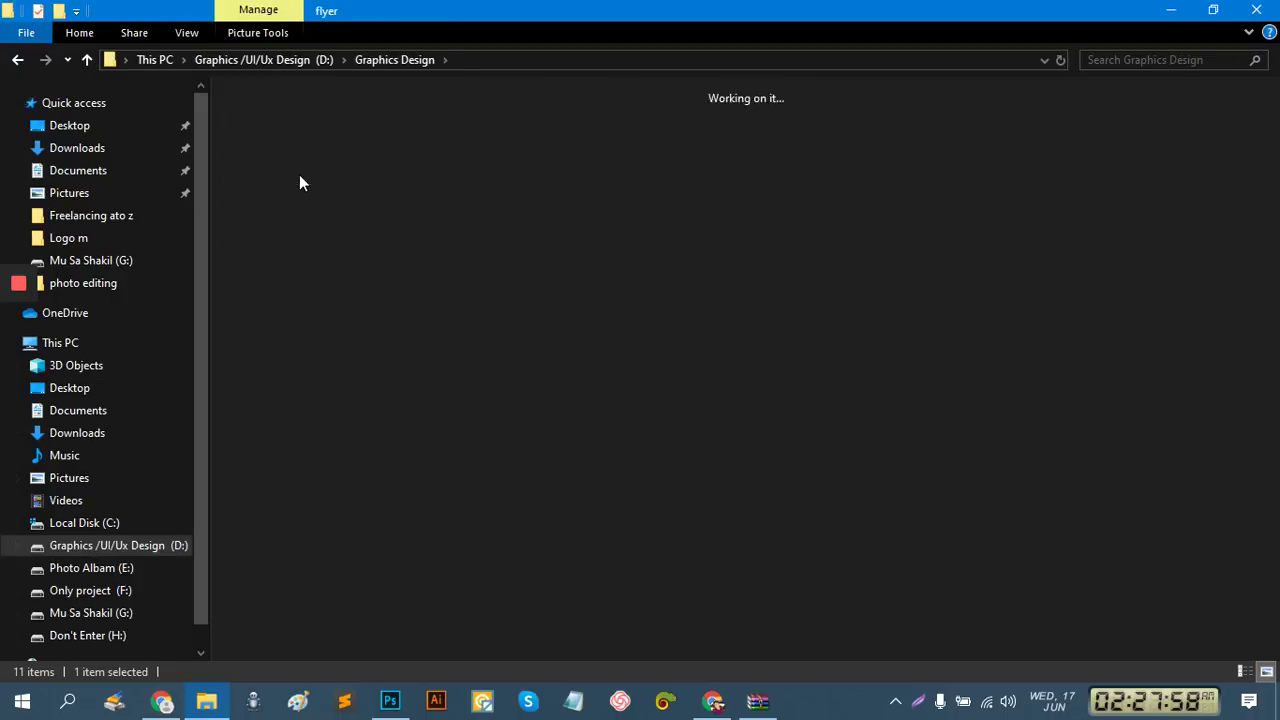
left_click(392, 148)
double_click(392, 148)
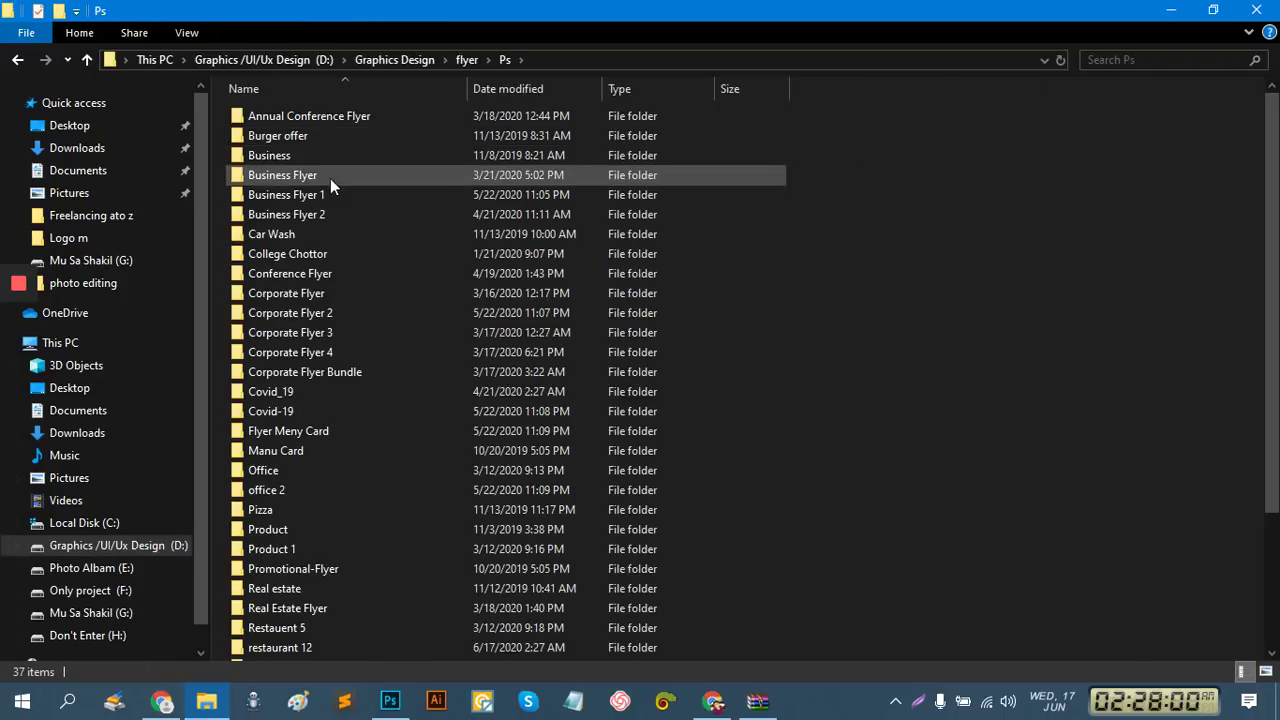
Open Restaurant-Flyer.jpg from the restaurant 12 folder in the photo viewer
scroll(374, 532, "down", 3)
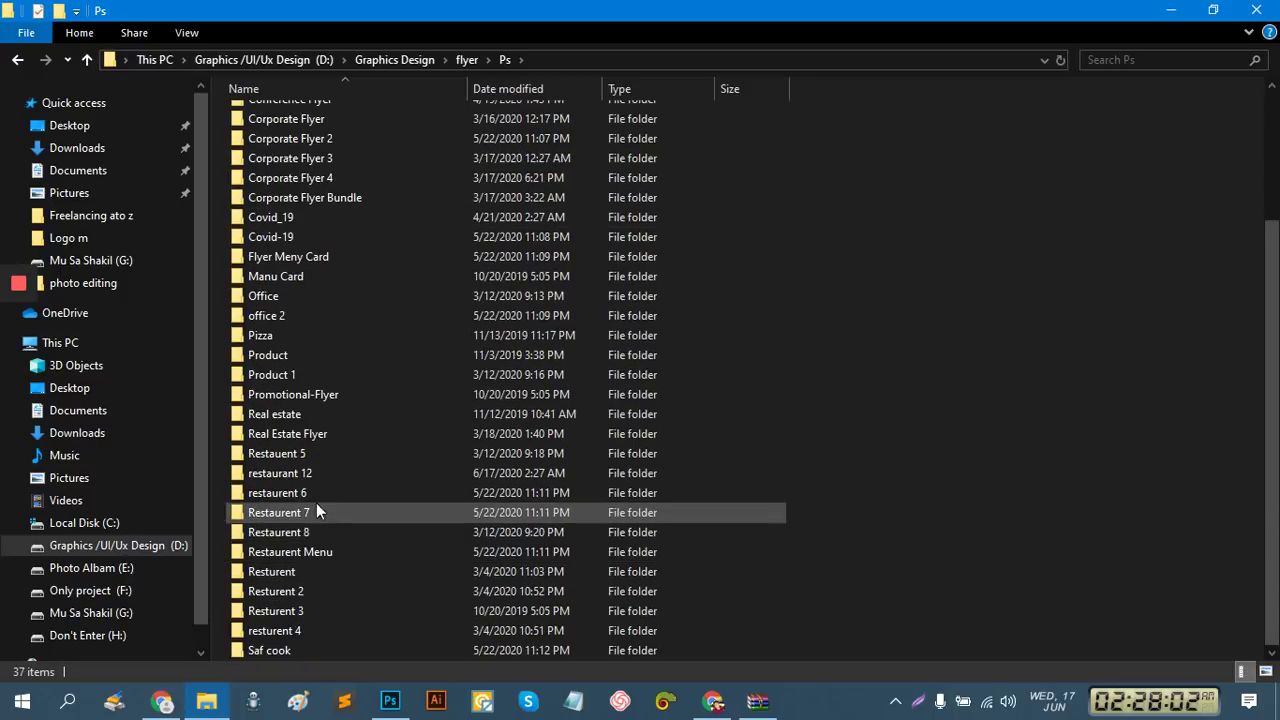
double_click(317, 474)
left_click(380, 148)
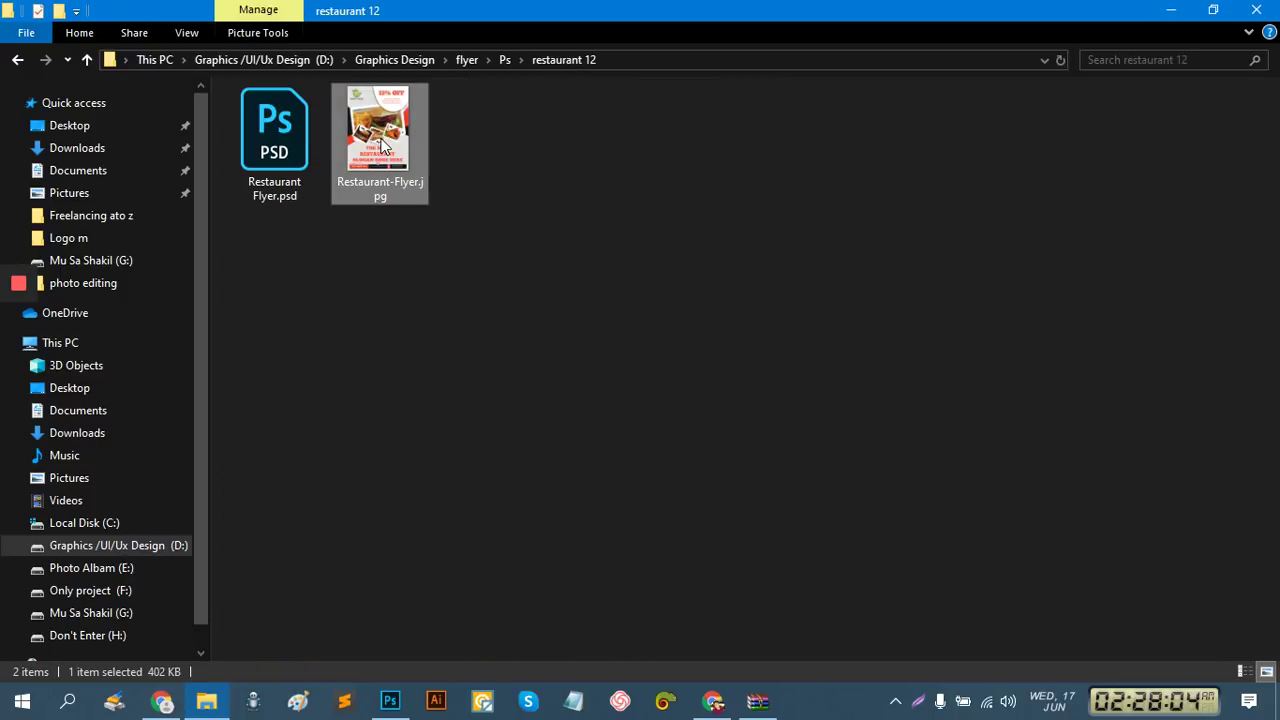
double_click(388, 148)
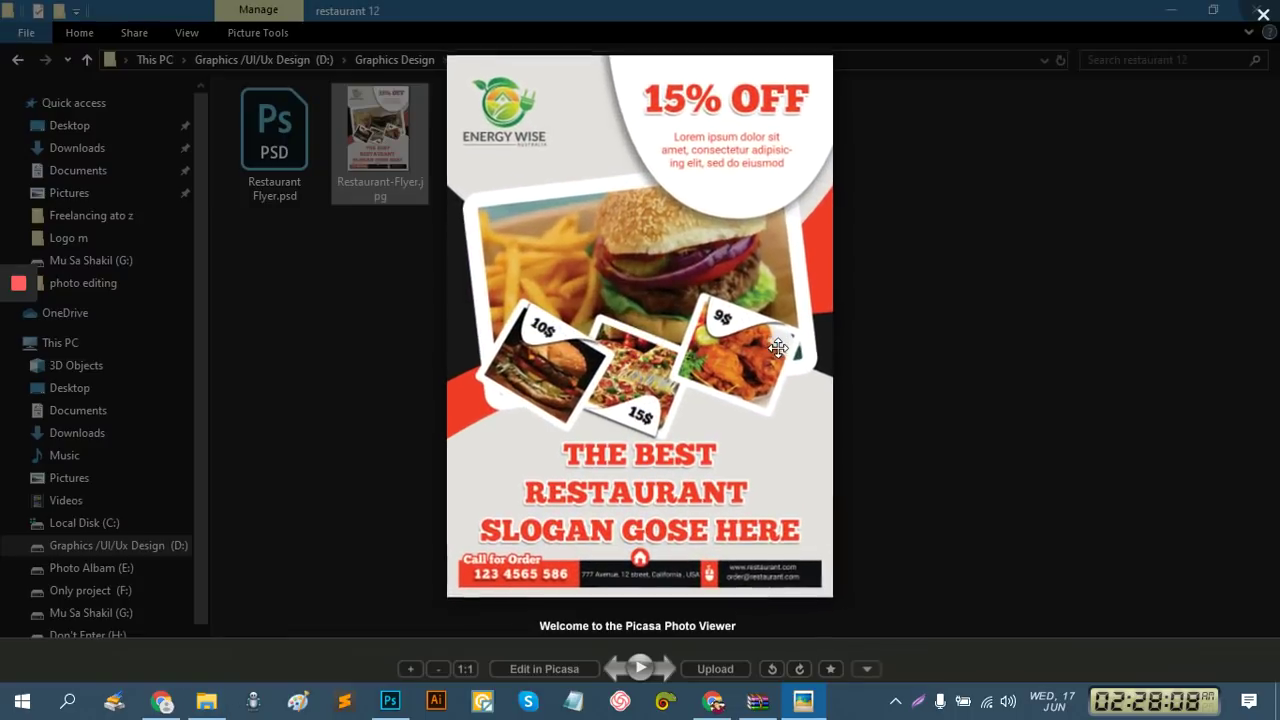